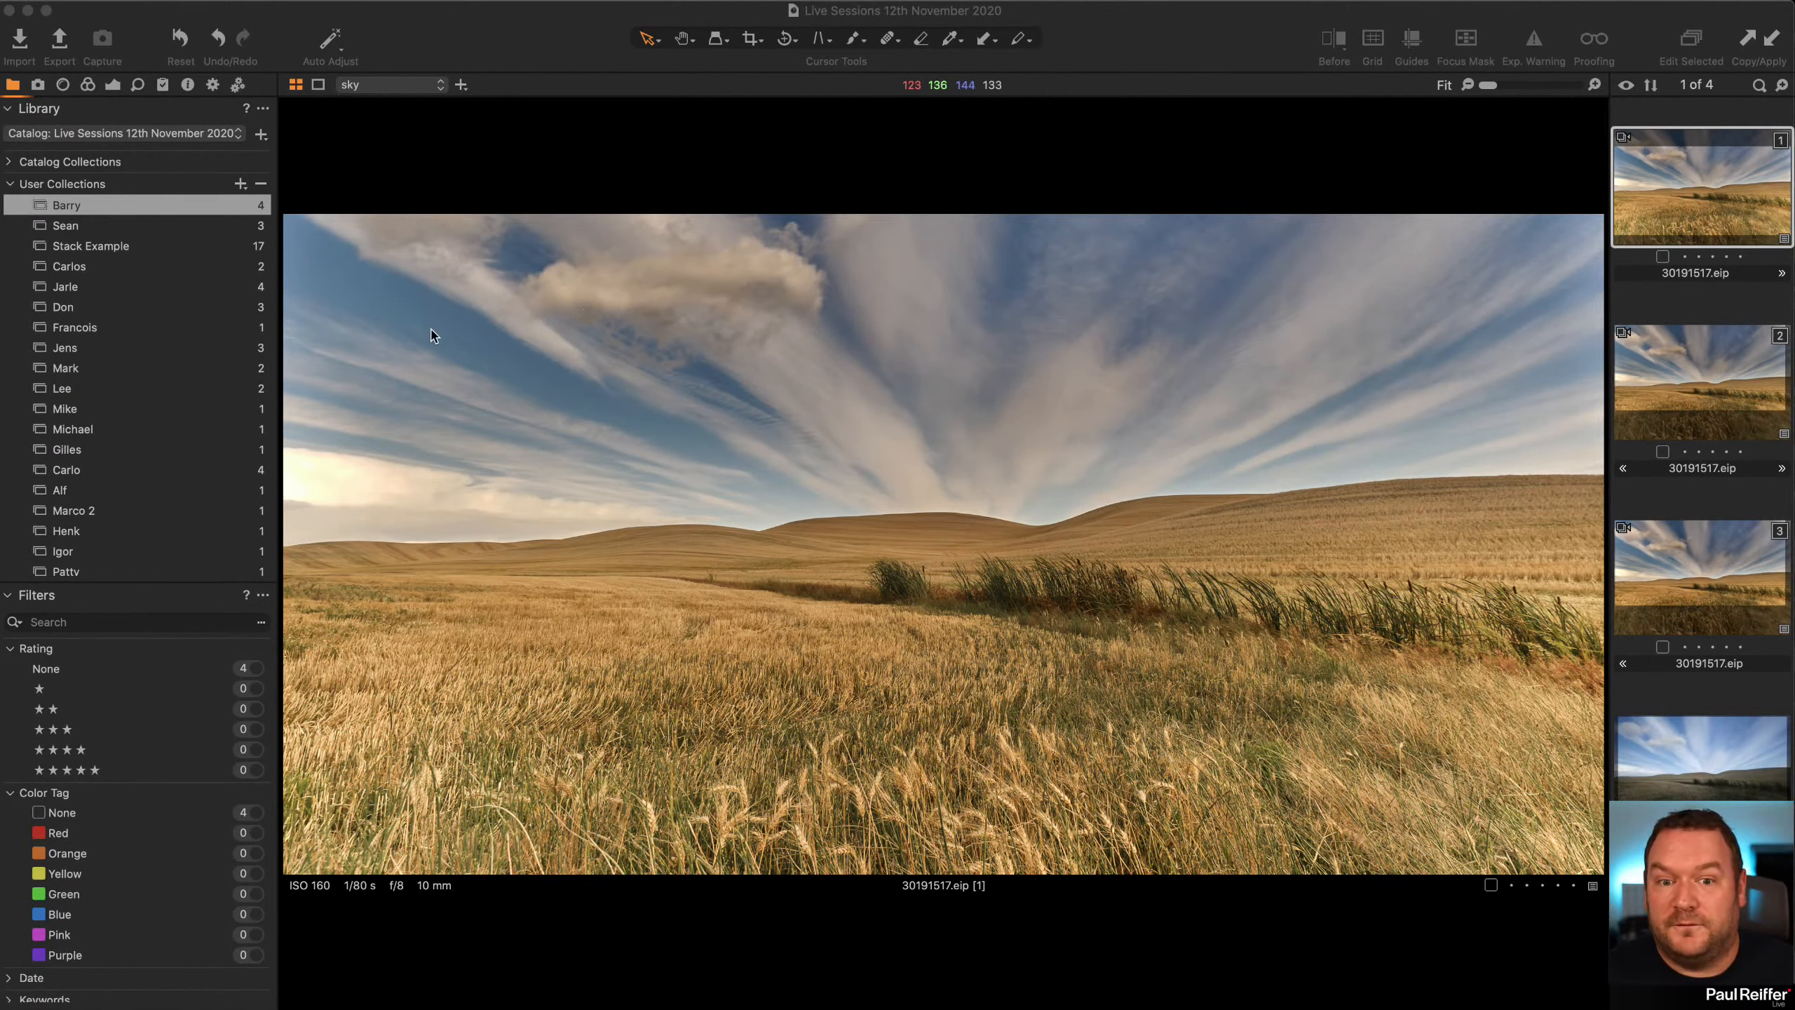
View the unedited 30191517.RAF photo and return to the first edited variant for comparison.
click(1692, 787)
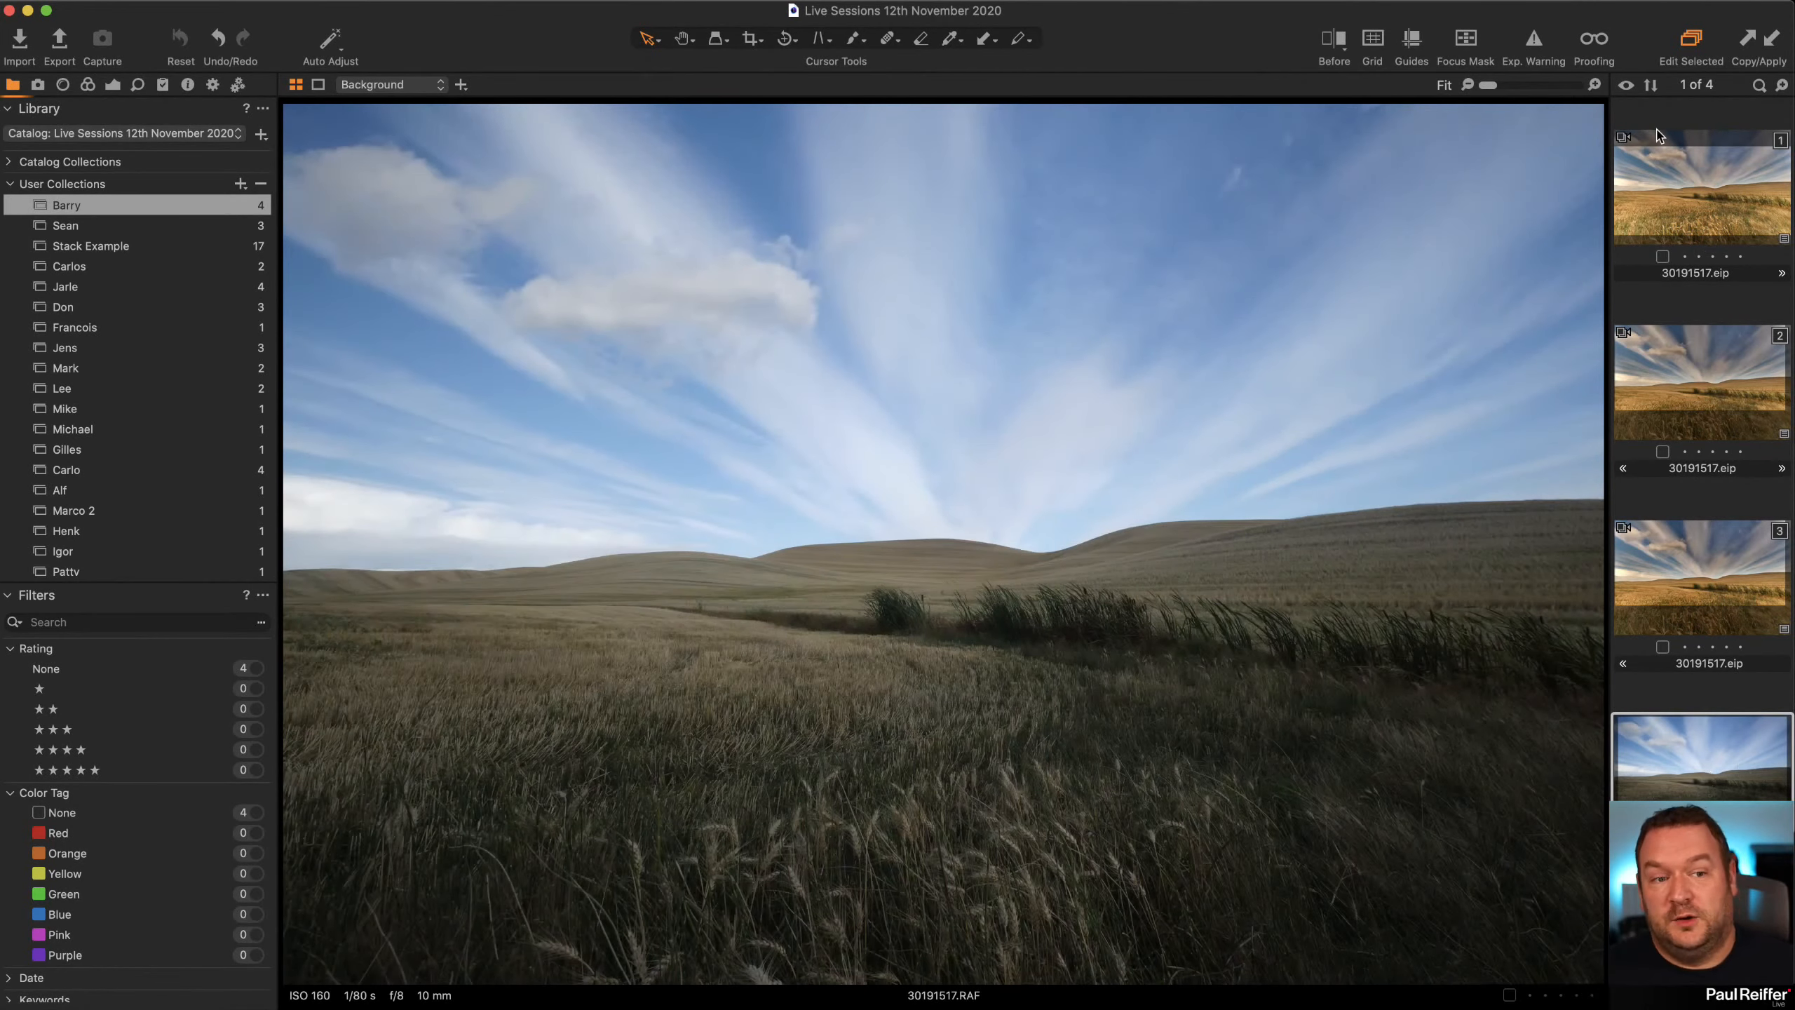
click(1700, 190)
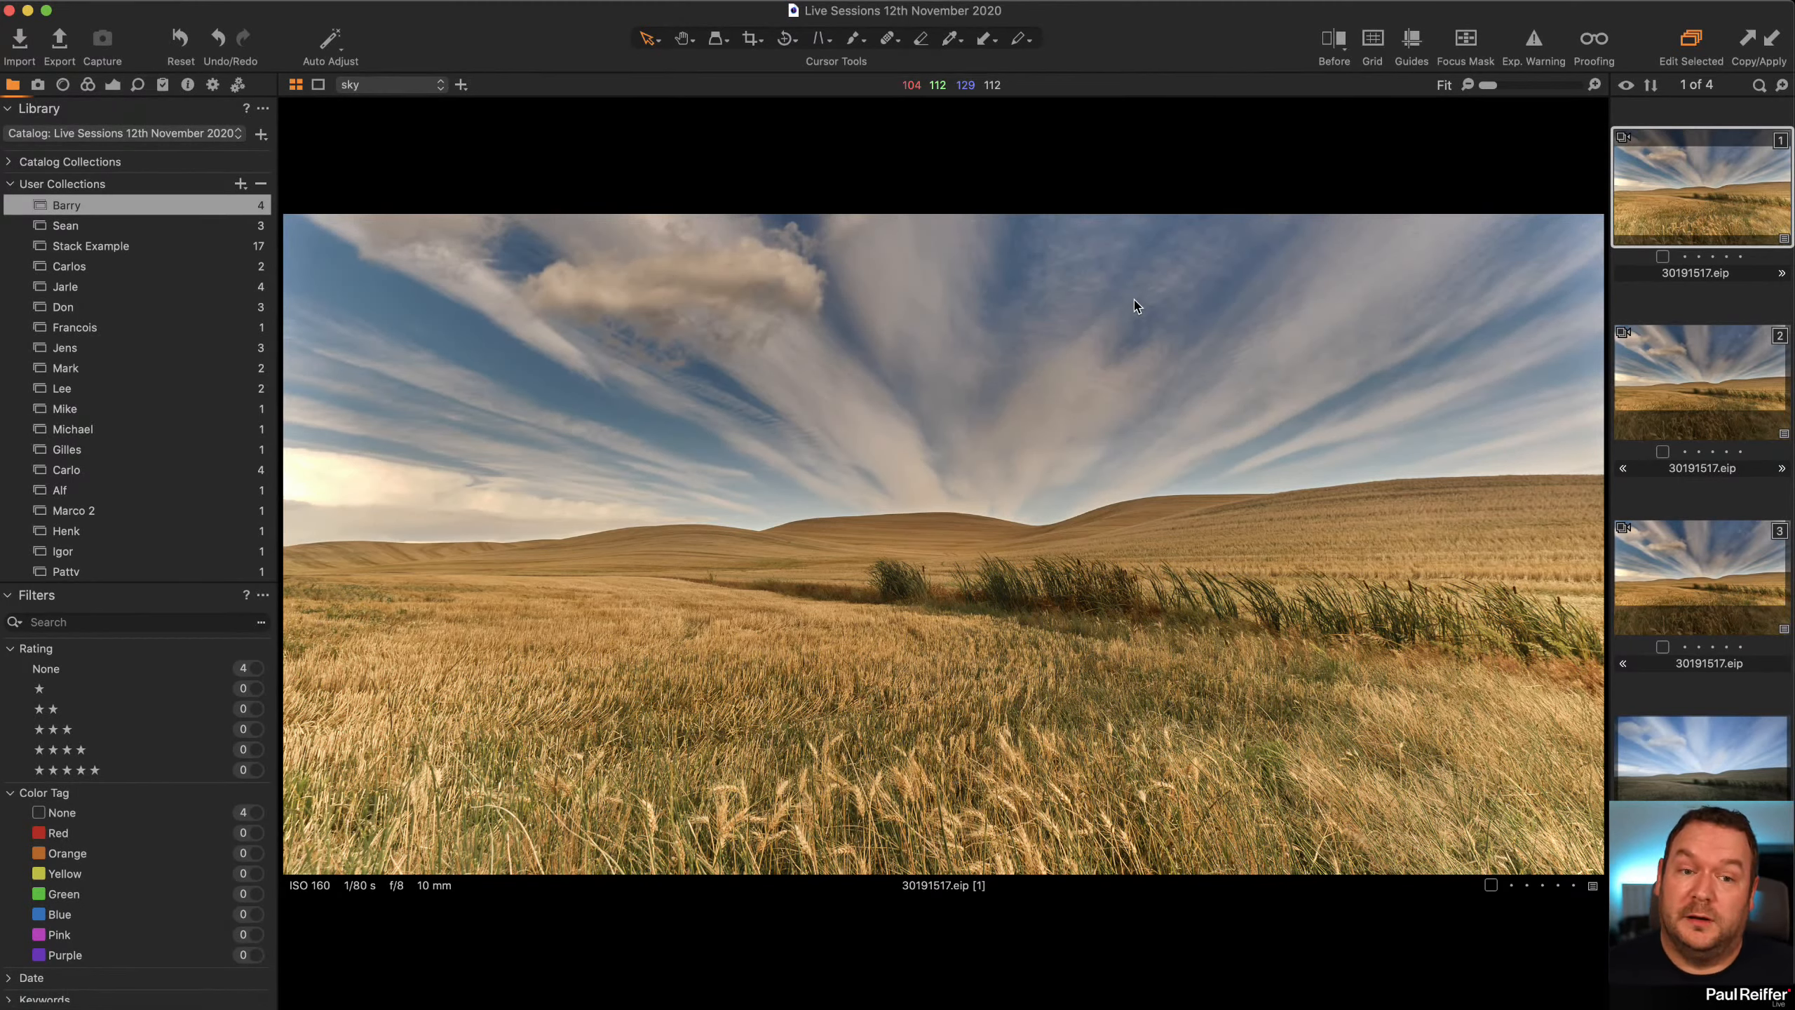
Review the exposure settings of the brighten center, foreground and sky layers, displaying the masks of the foreground and sky.
click(113, 86)
click(101, 298)
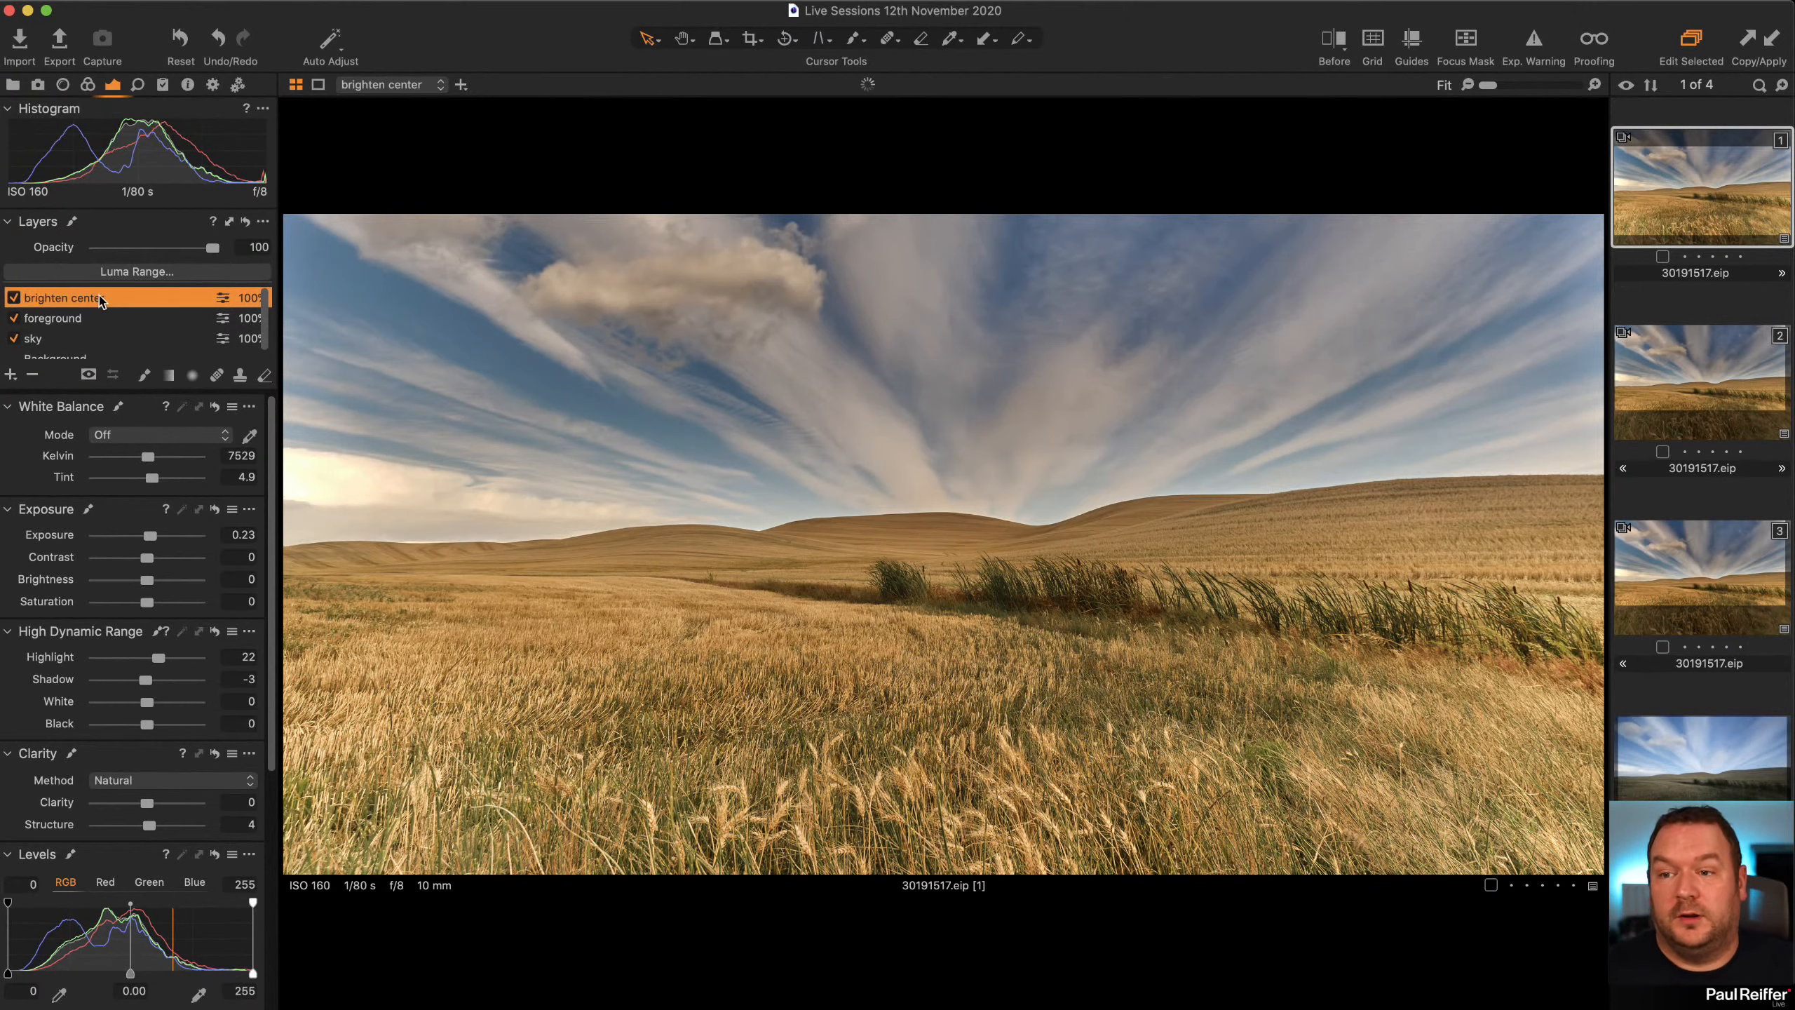
click(69, 320)
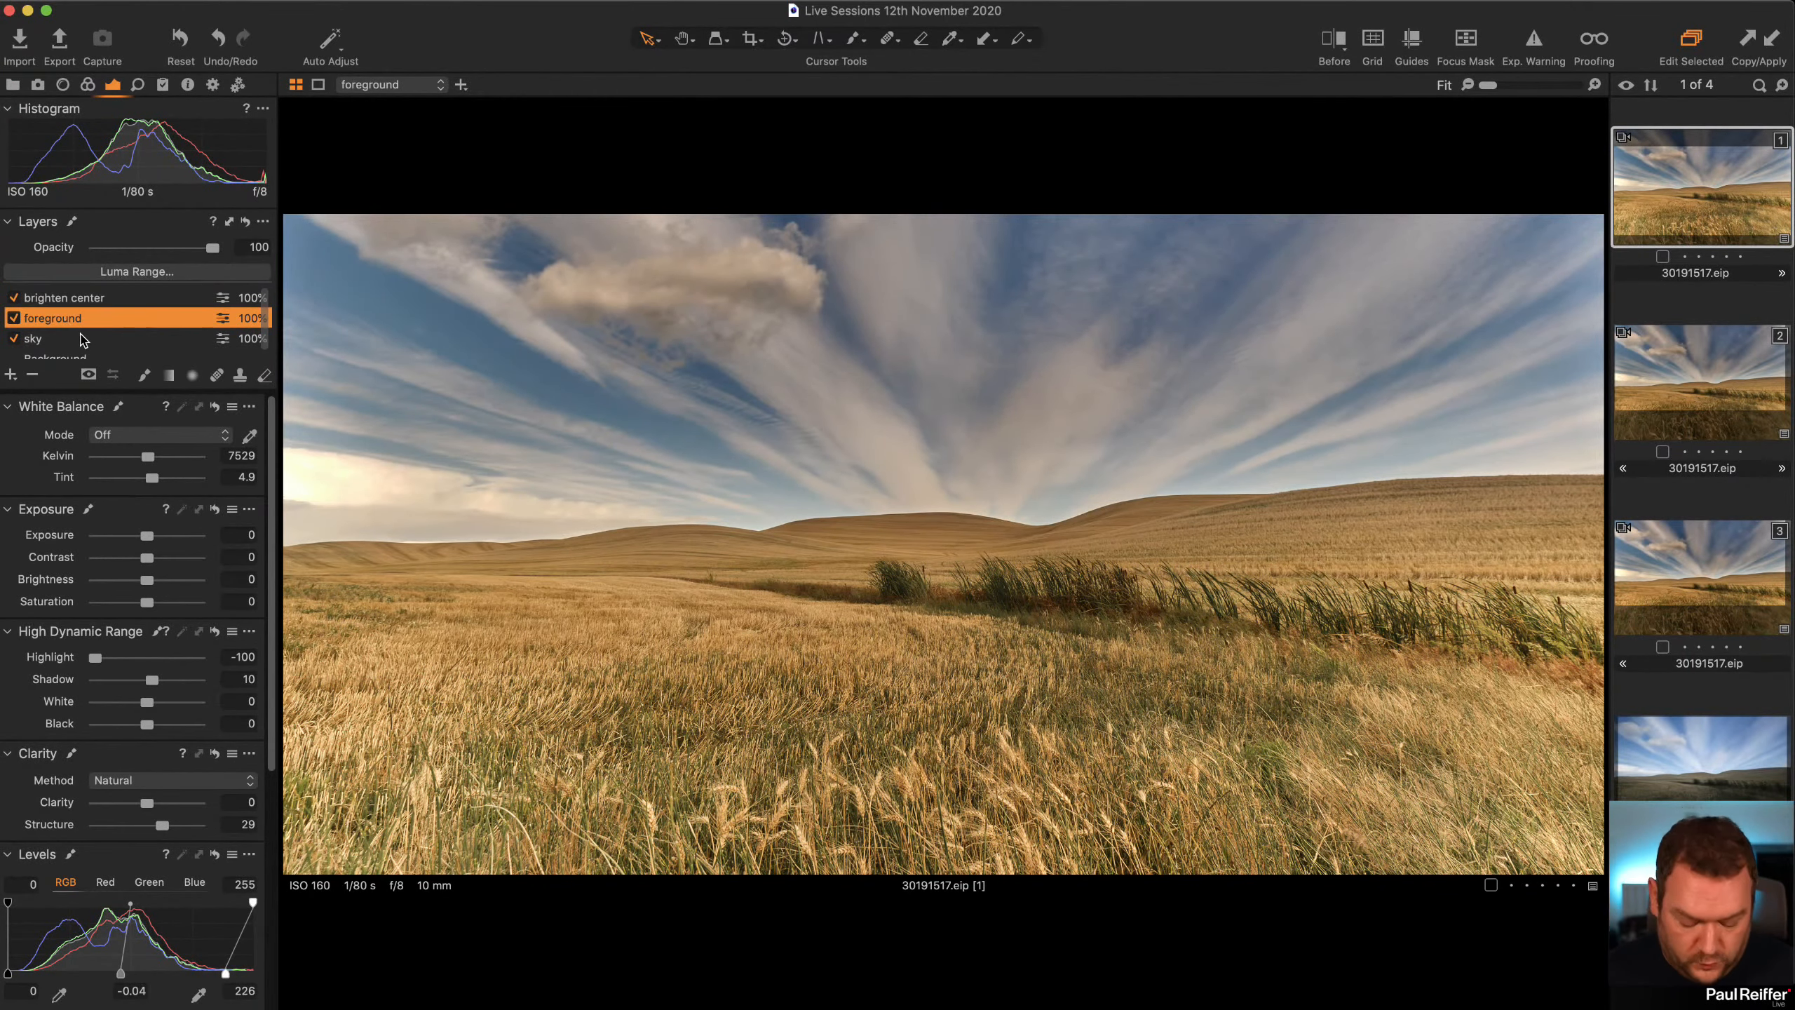
key(m)
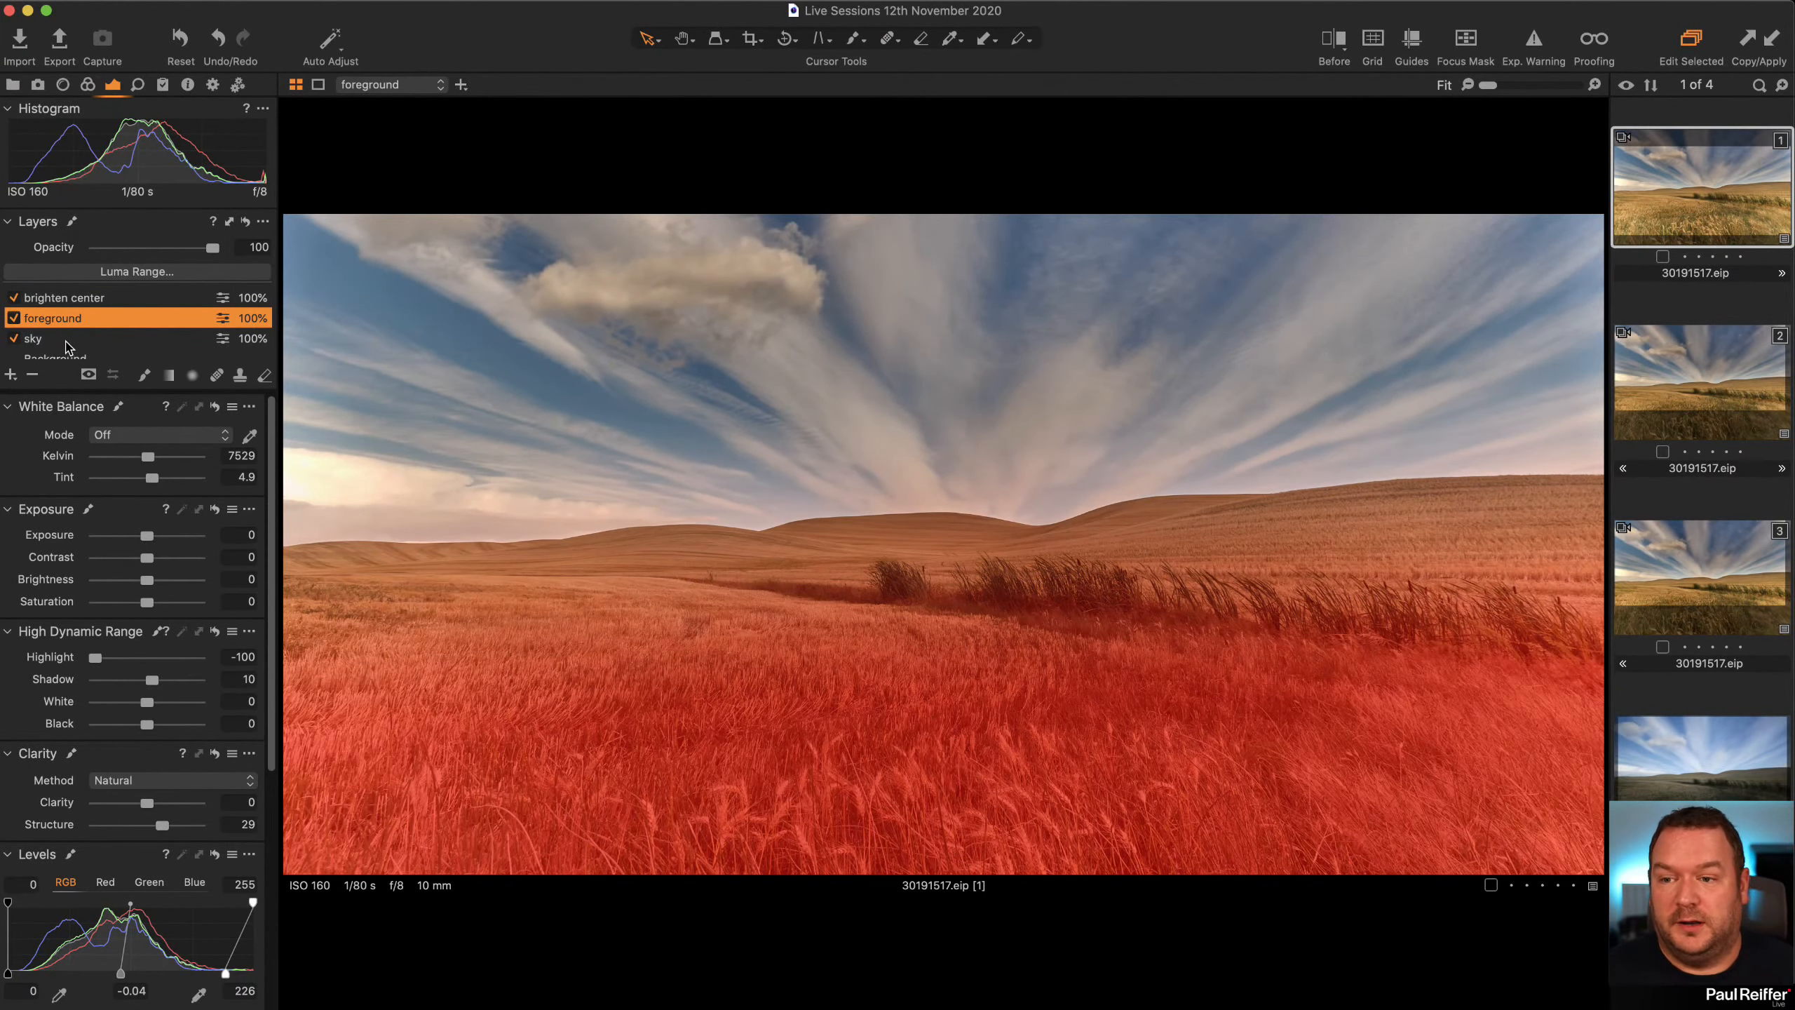
click(66, 341)
scroll(78, 488, down, 2)
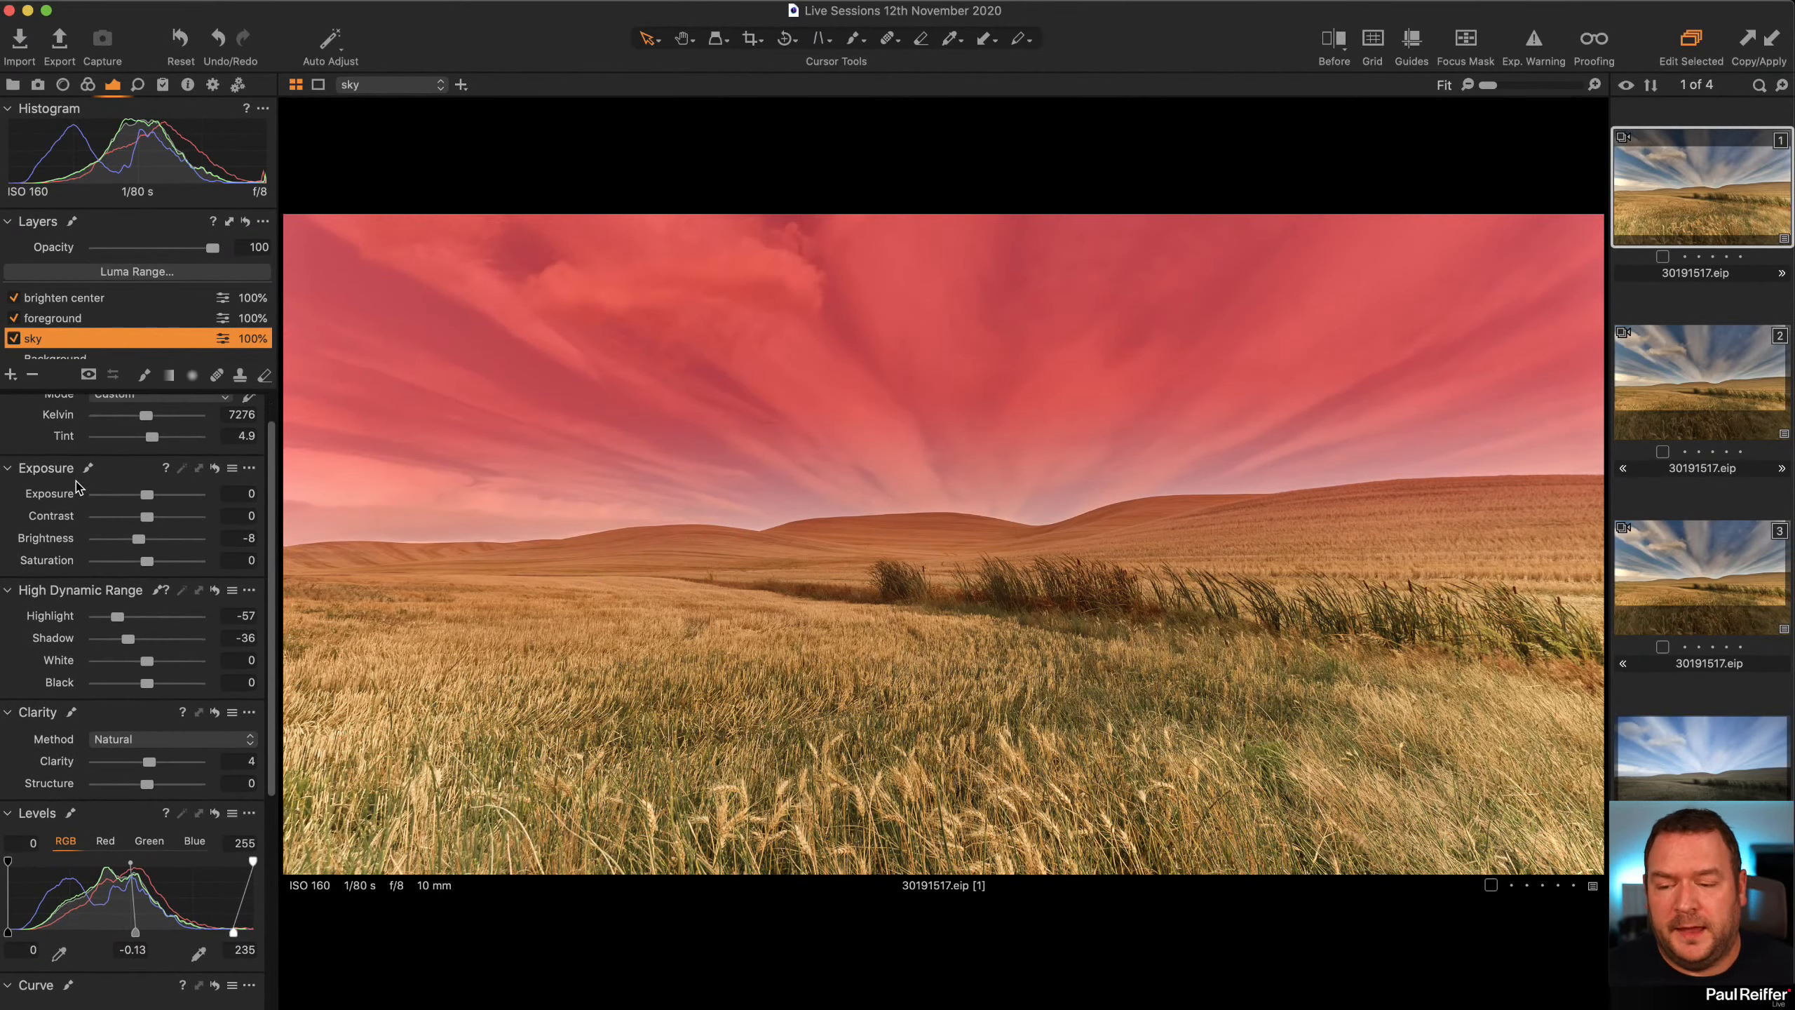
Compare the color and white balance settings of the foreground, background and sky layers.
click(87, 84)
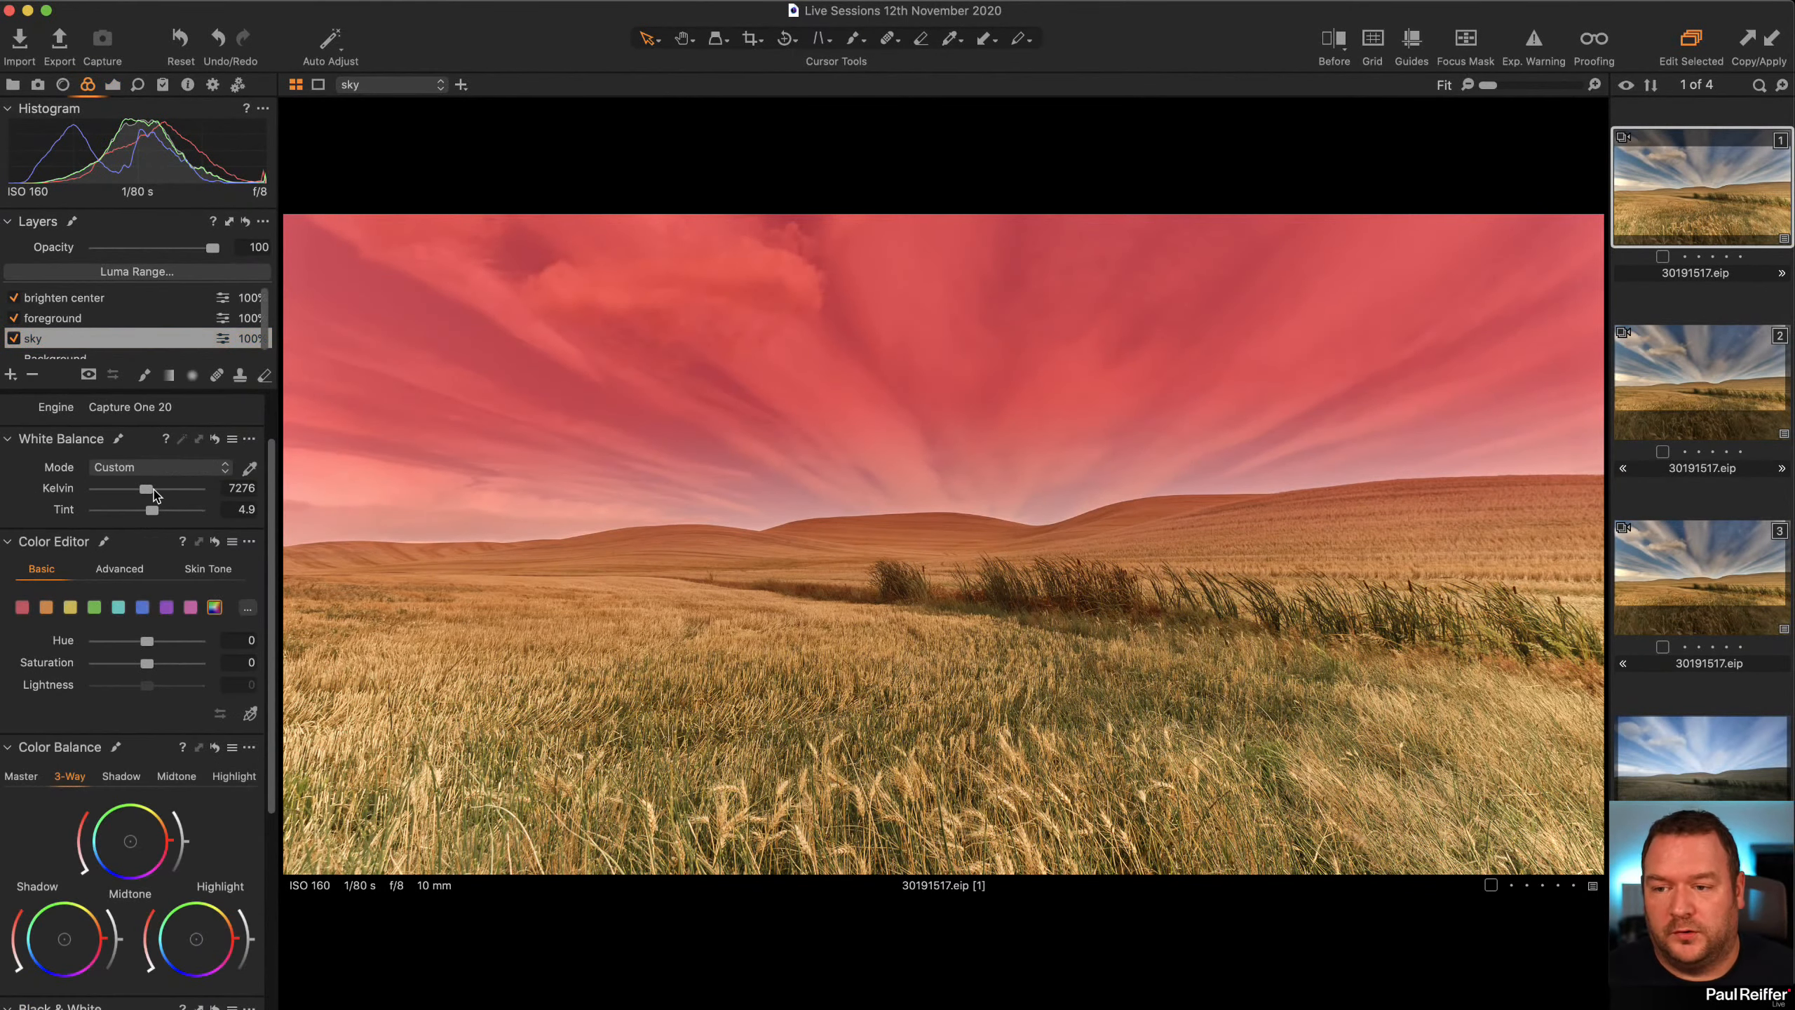
click(67, 319)
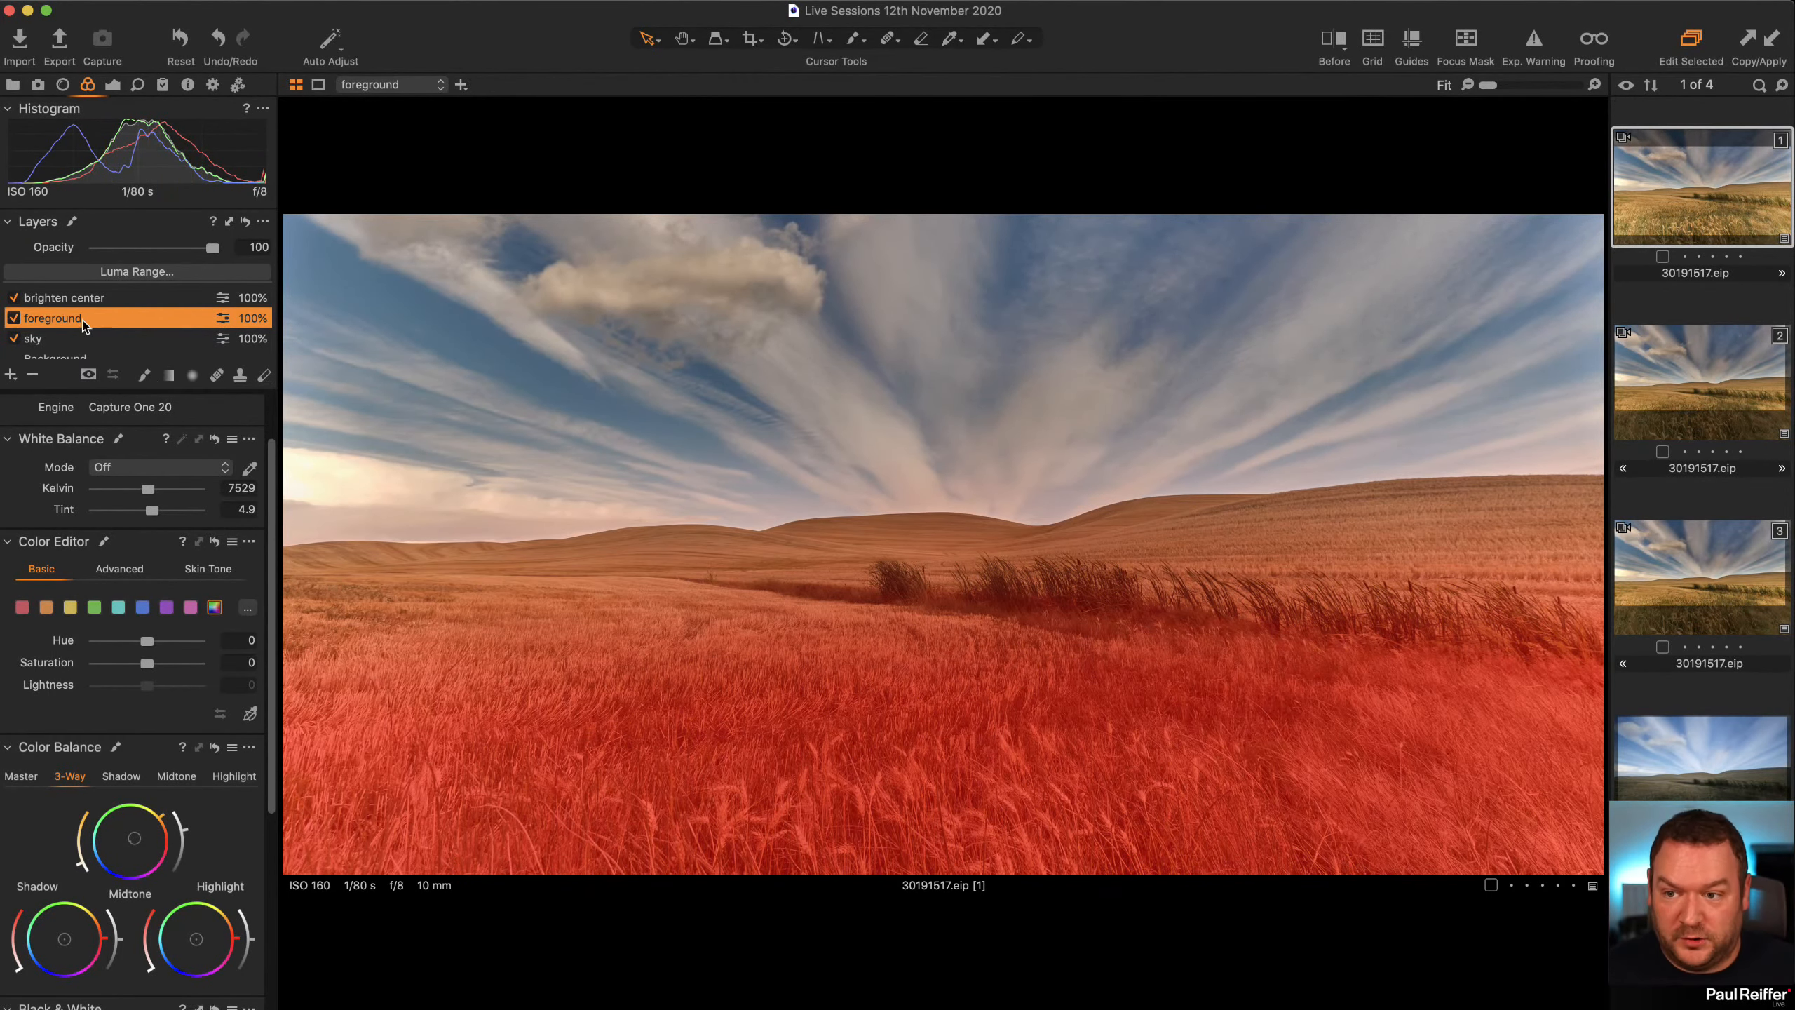
click(75, 343)
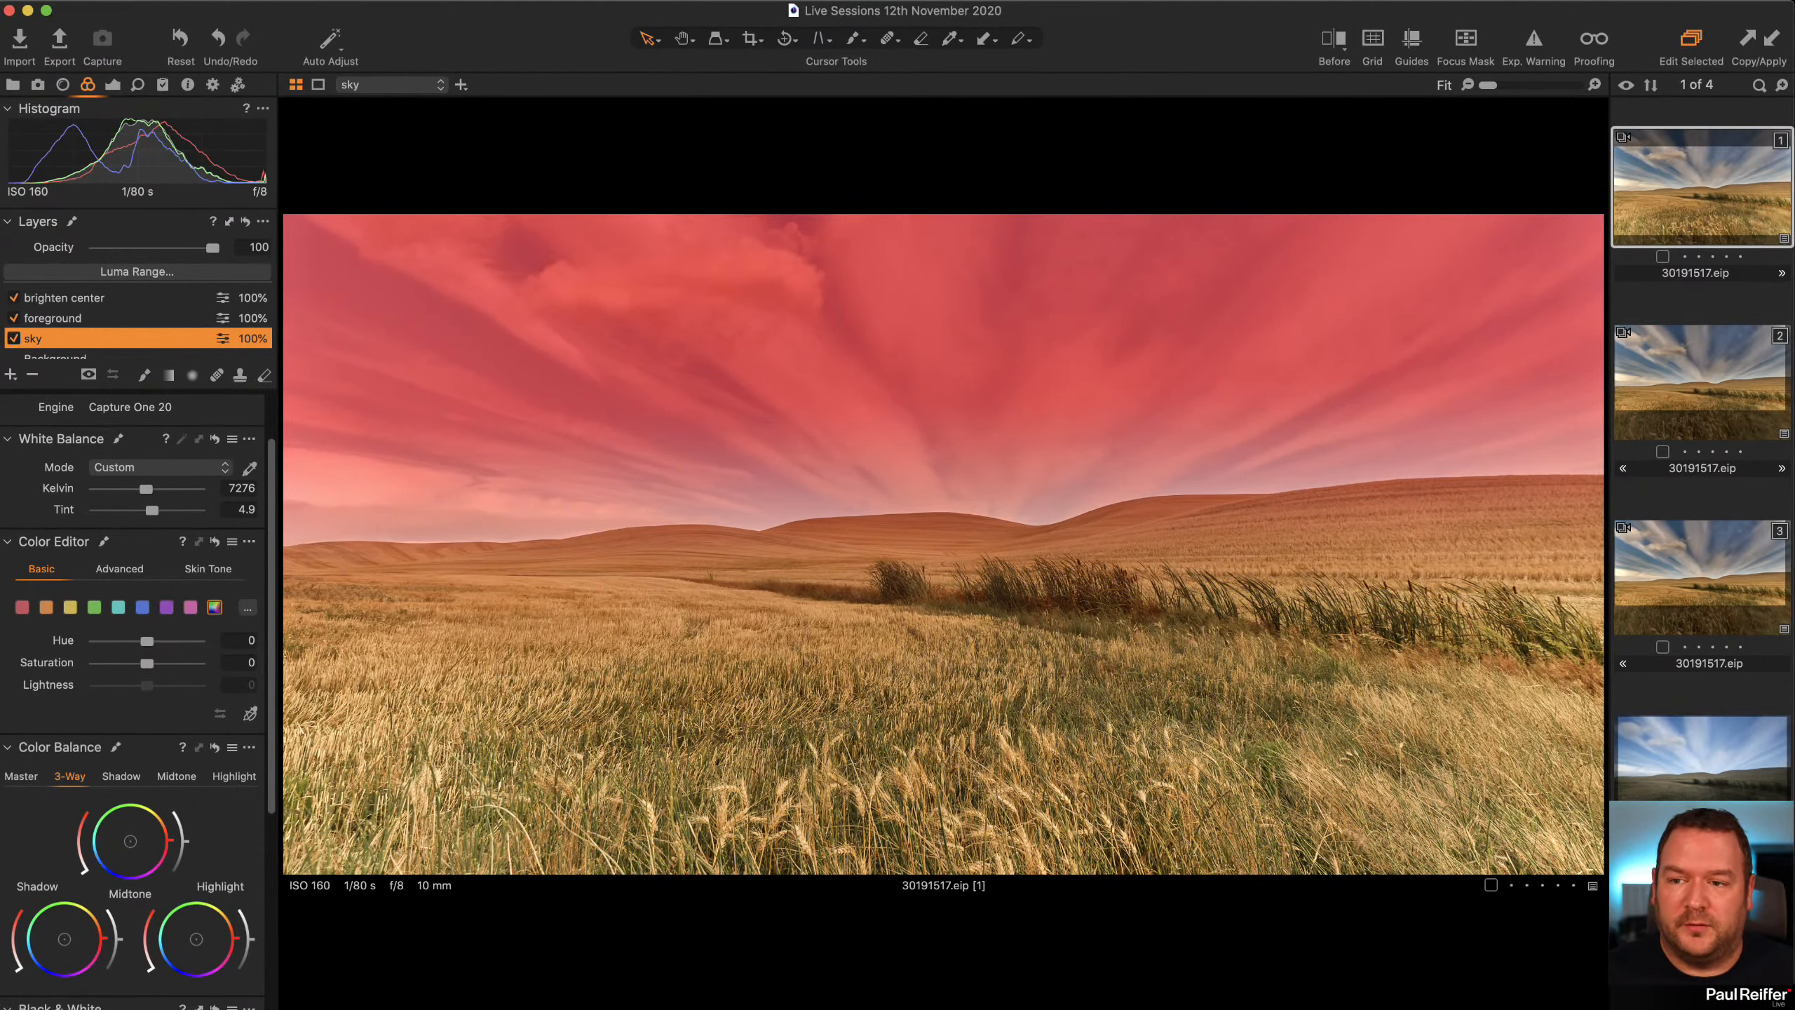
click(76, 356)
click(62, 339)
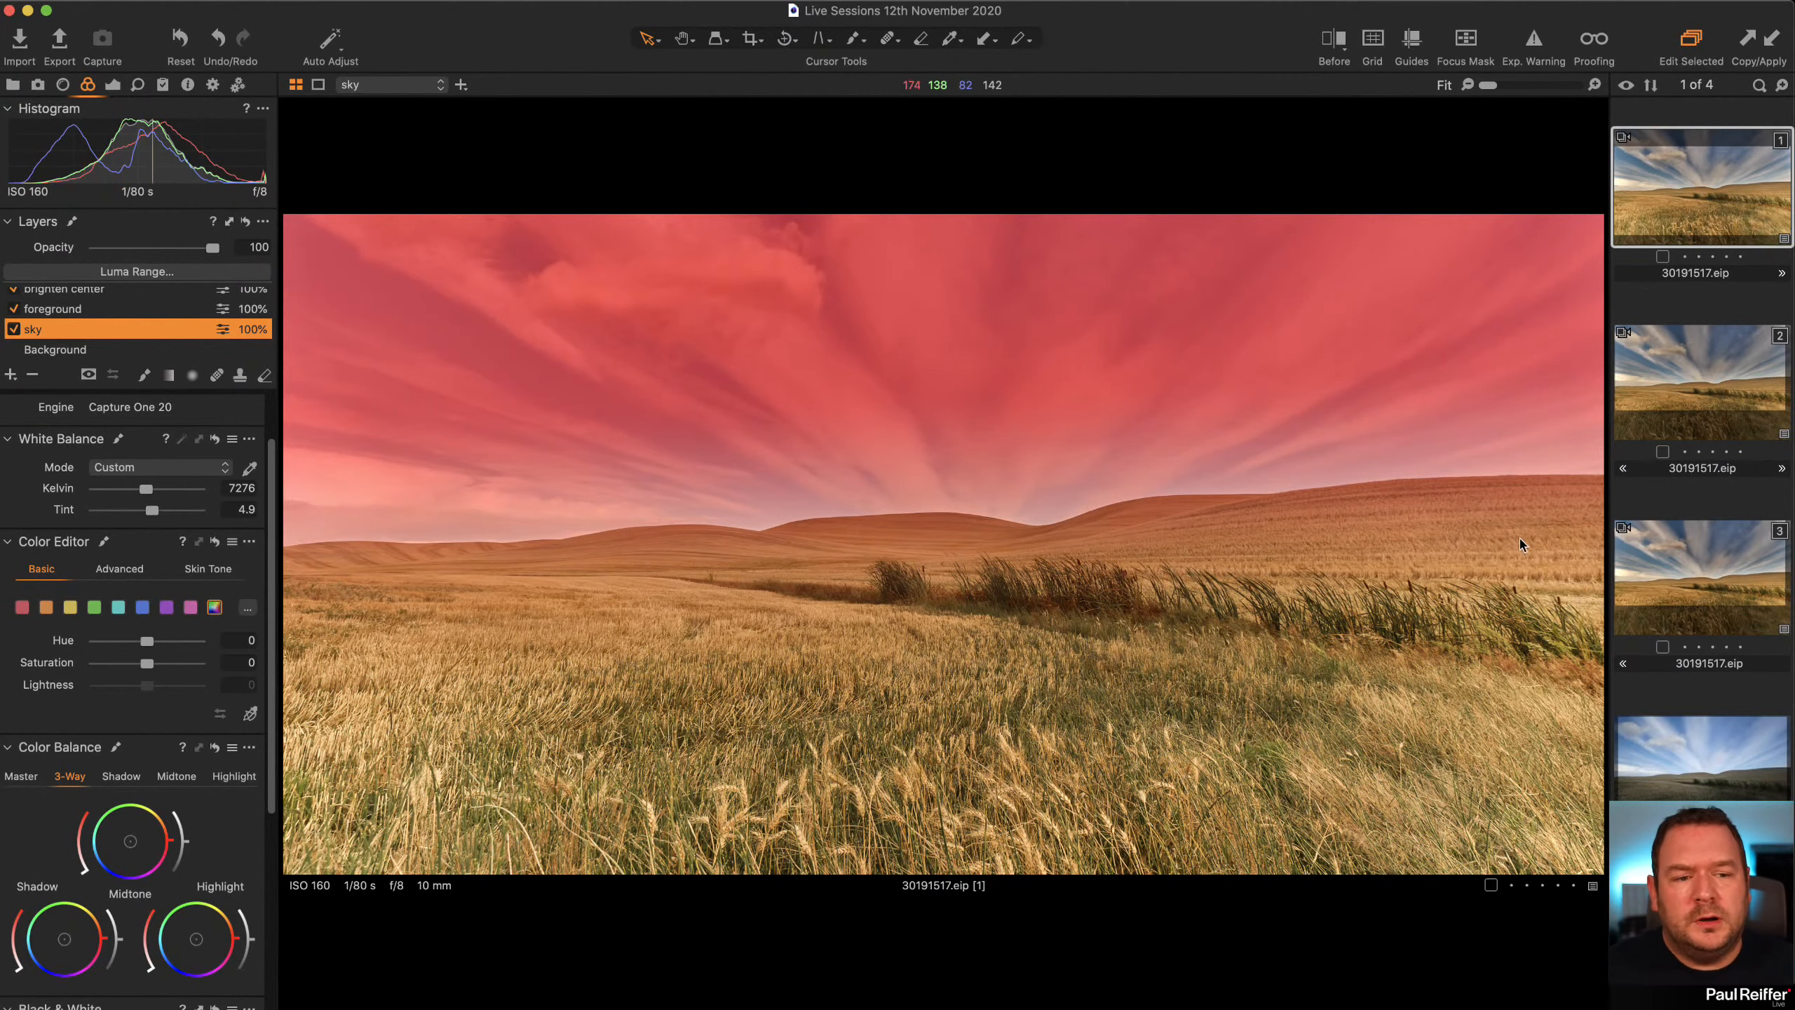
Compare the original 30191517.RAF with the first edited variant side by side, and return to the edited variant alone.
click(1722, 762)
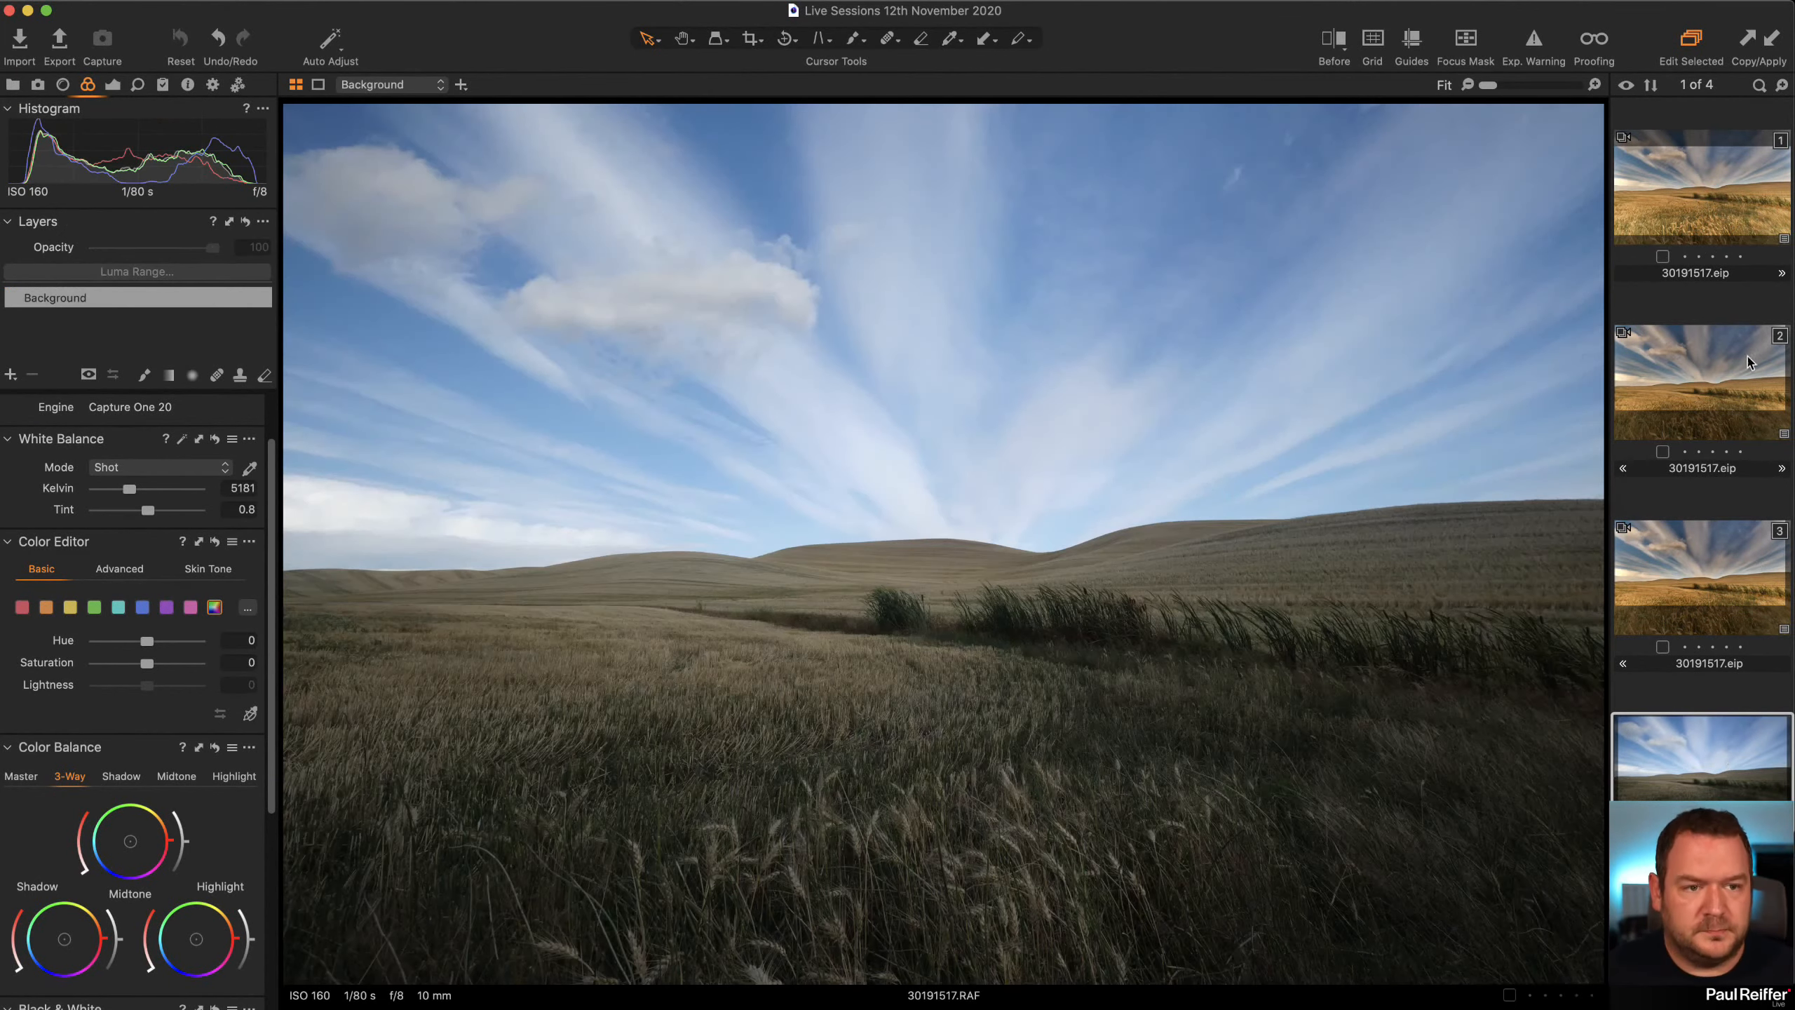
super+click(1679, 191)
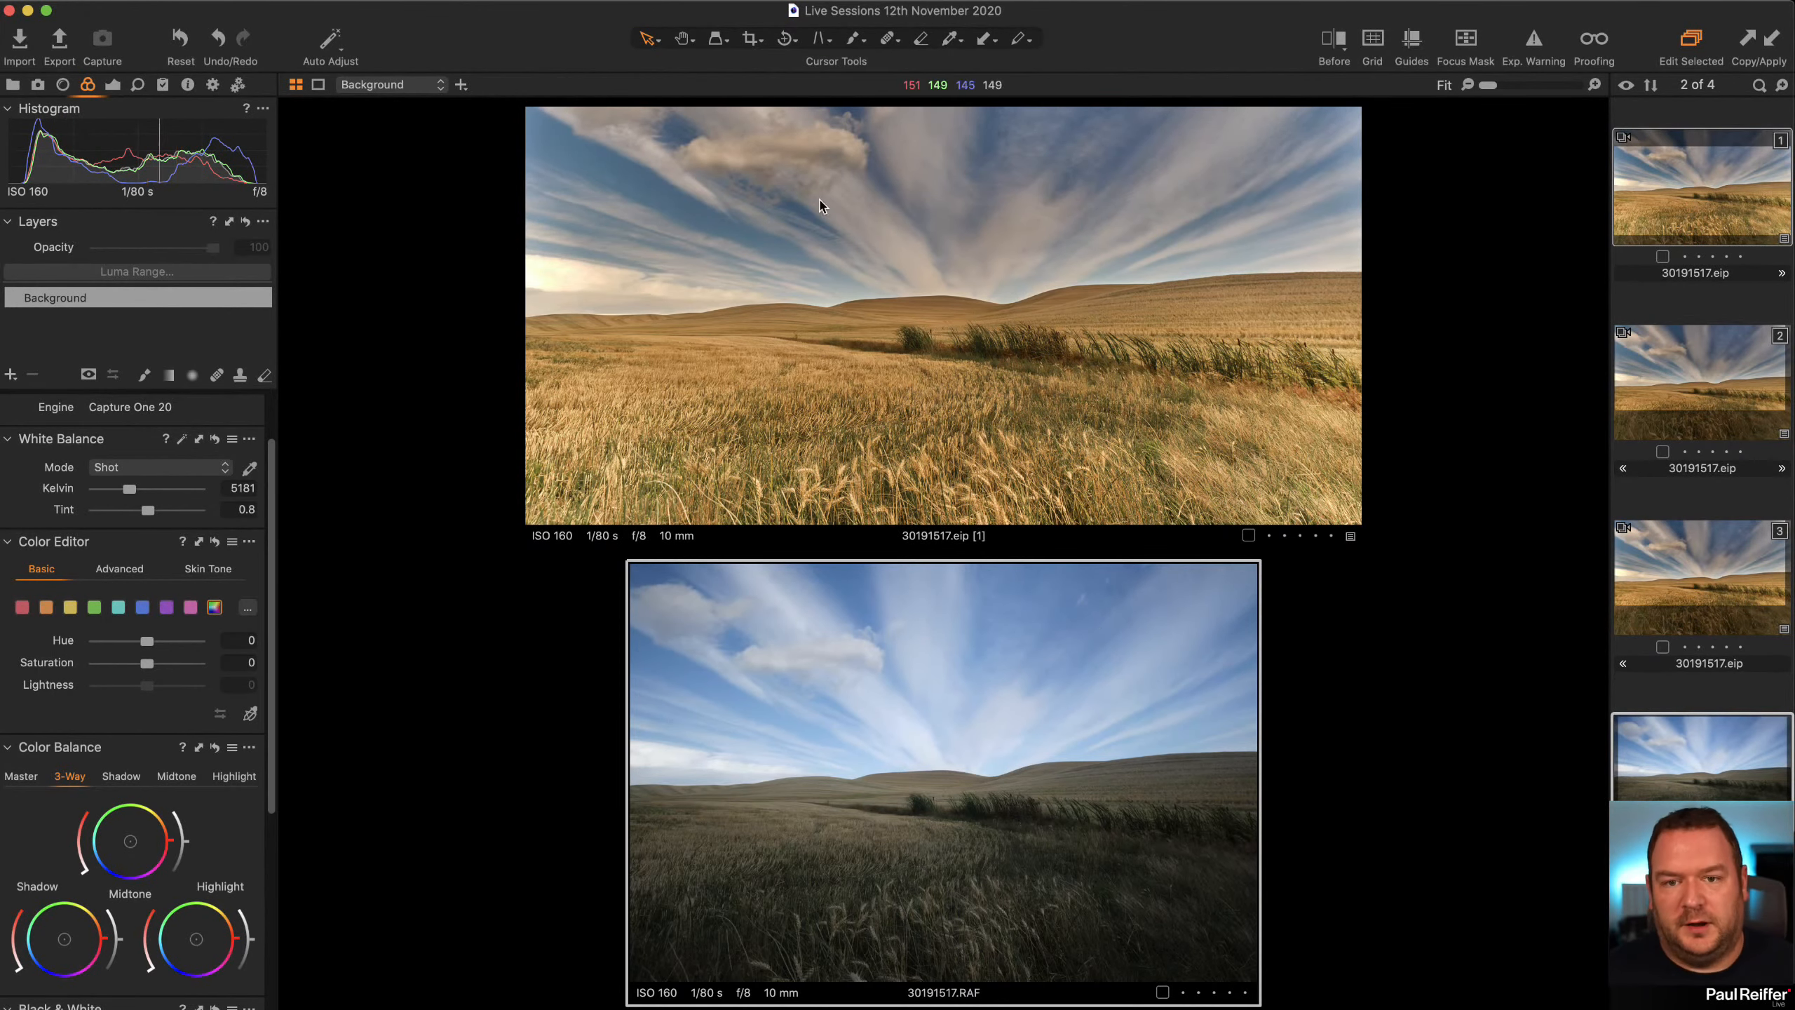
click(1643, 312)
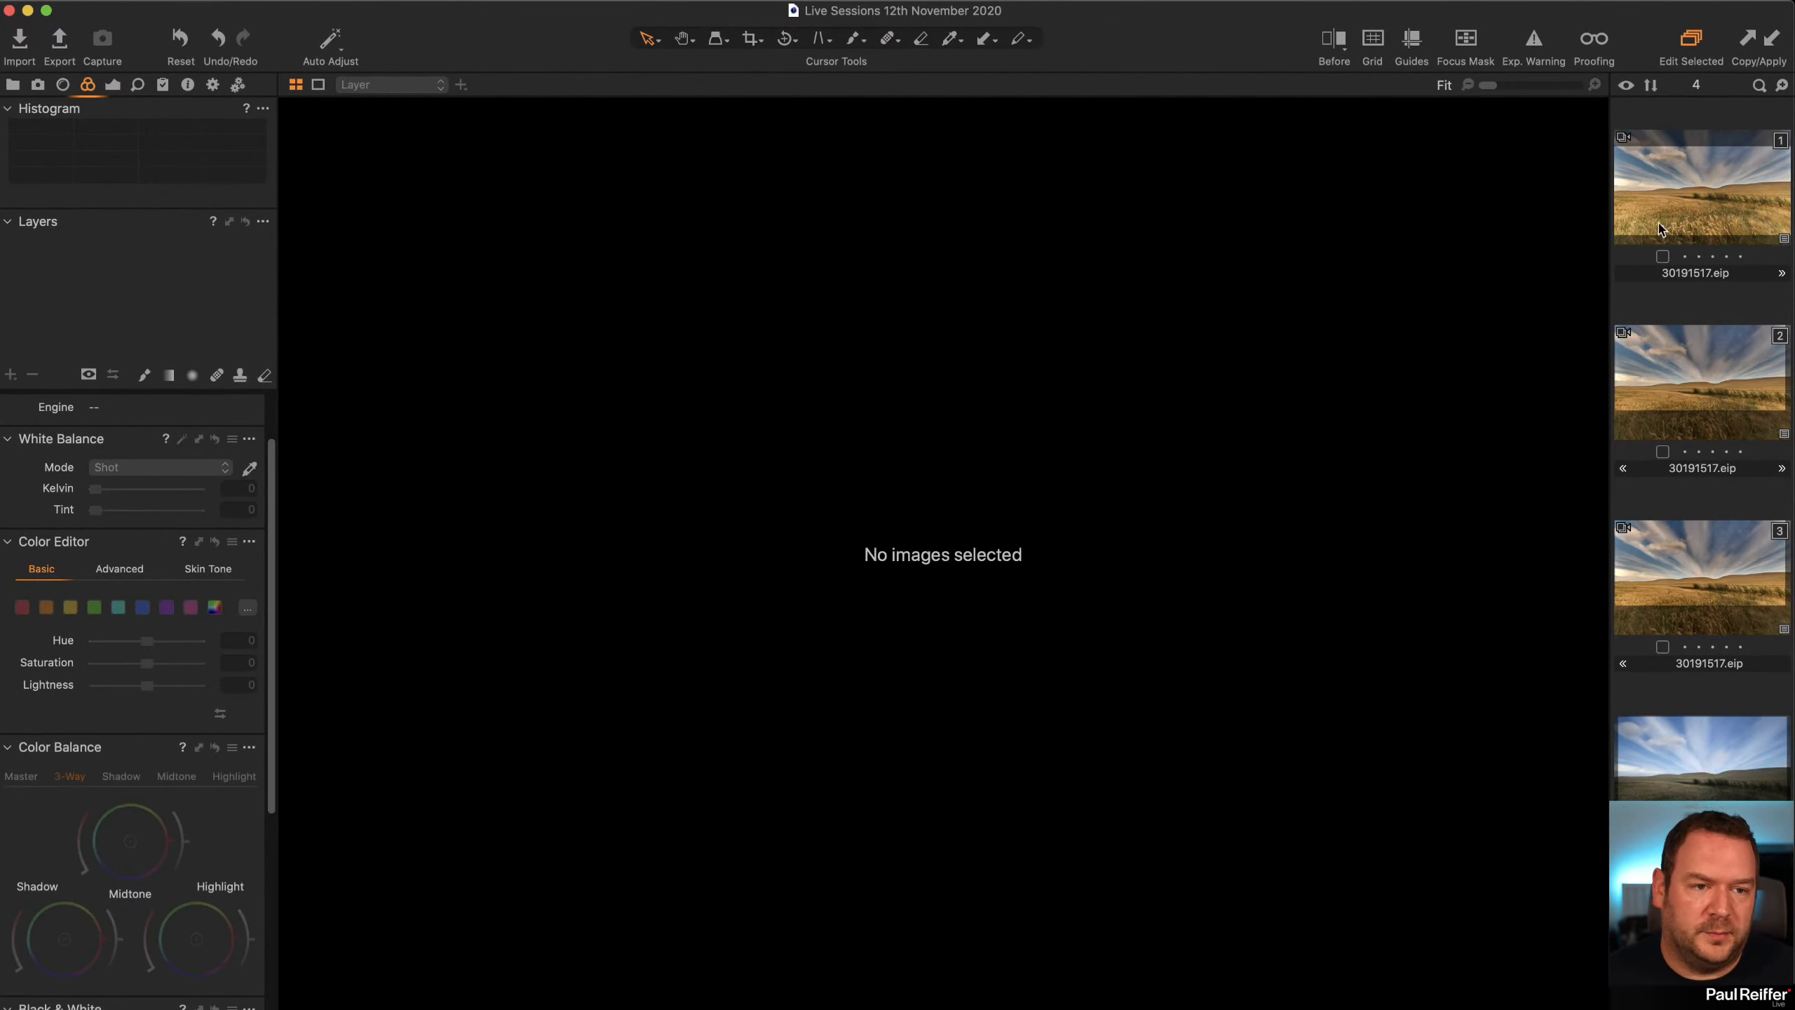
click(1664, 225)
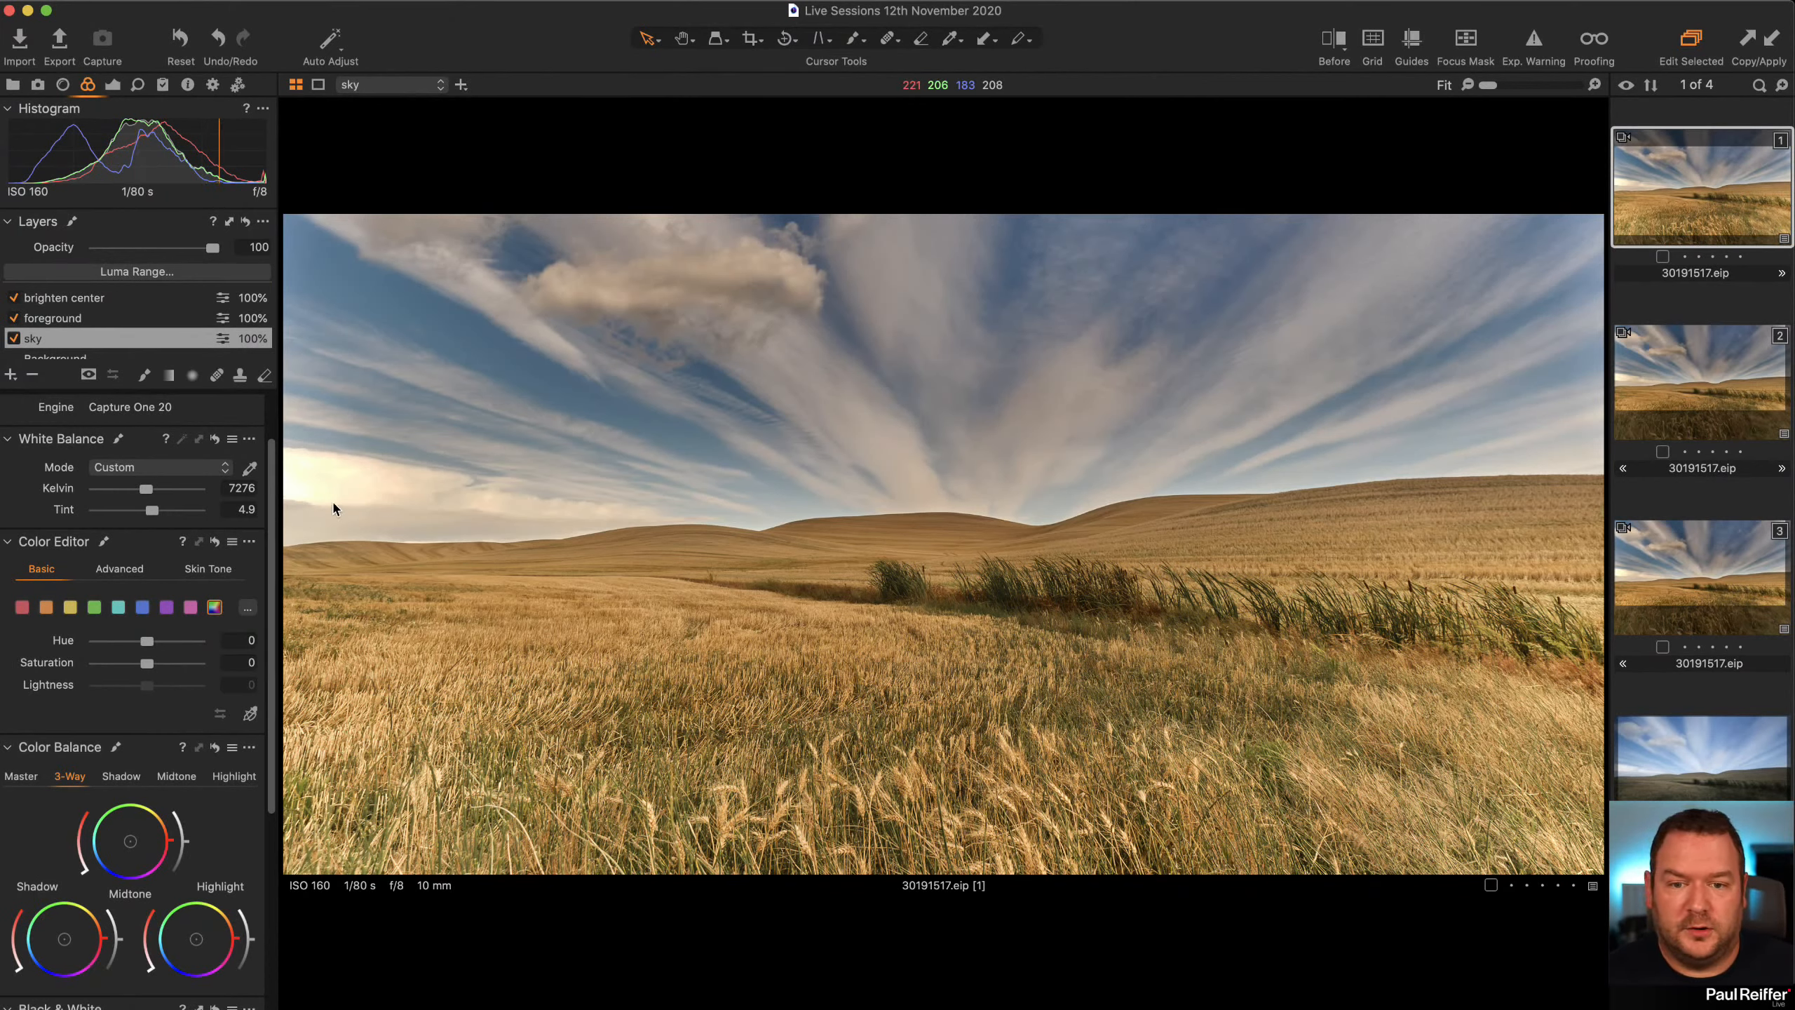
key(z)
drag(466, 431, 161, 566)
scroll(800, 567, down, 10)
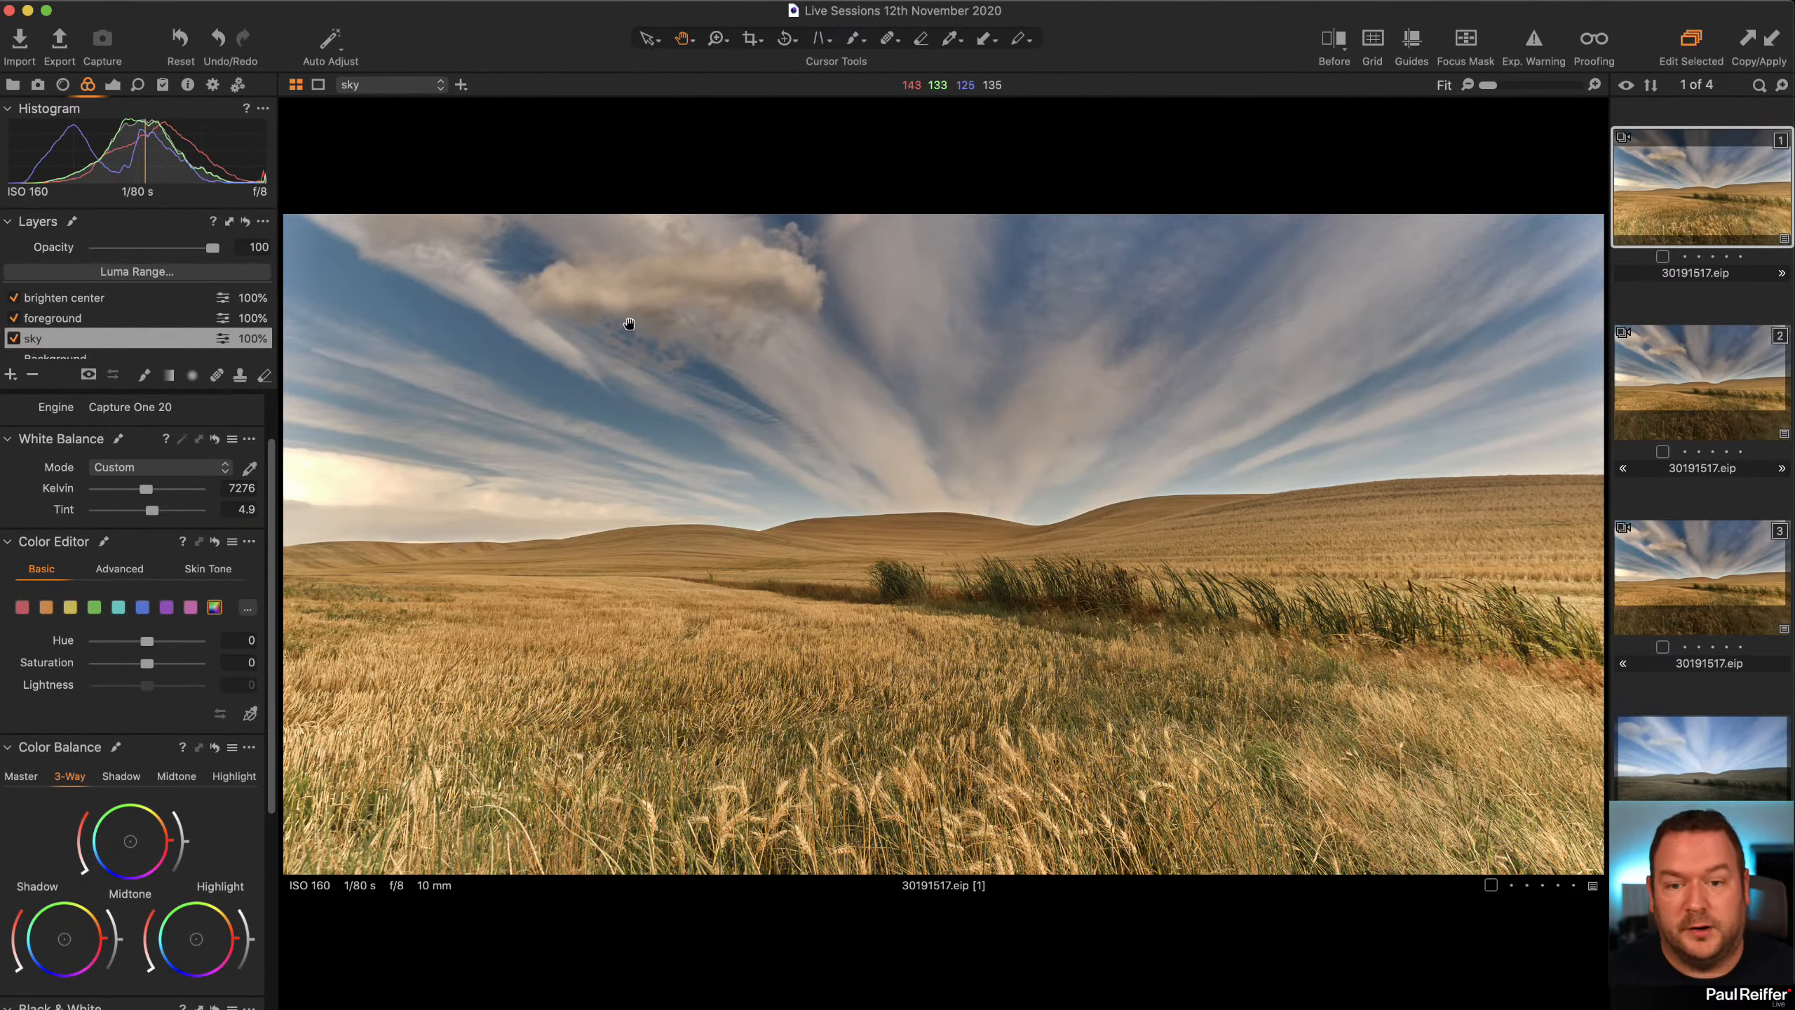
Hide the Viewer so only the thumbnails are displayed, and restore it.
click(411, 1)
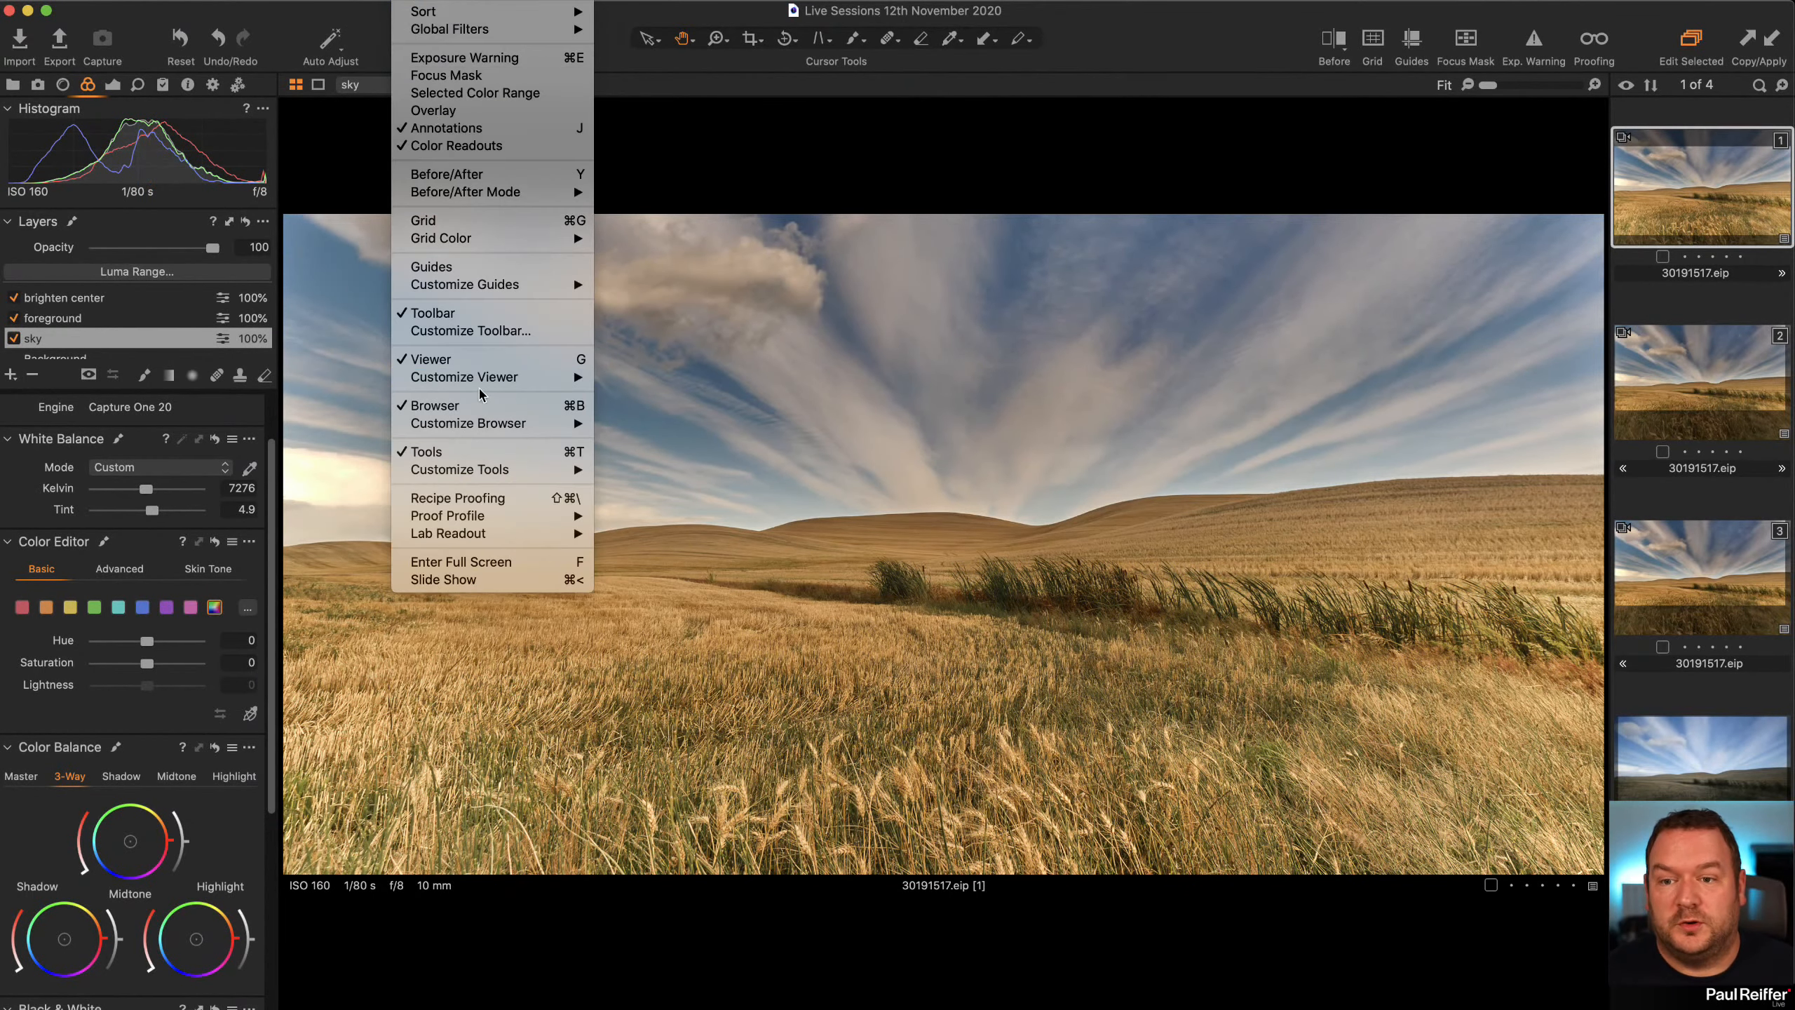
click(517, 360)
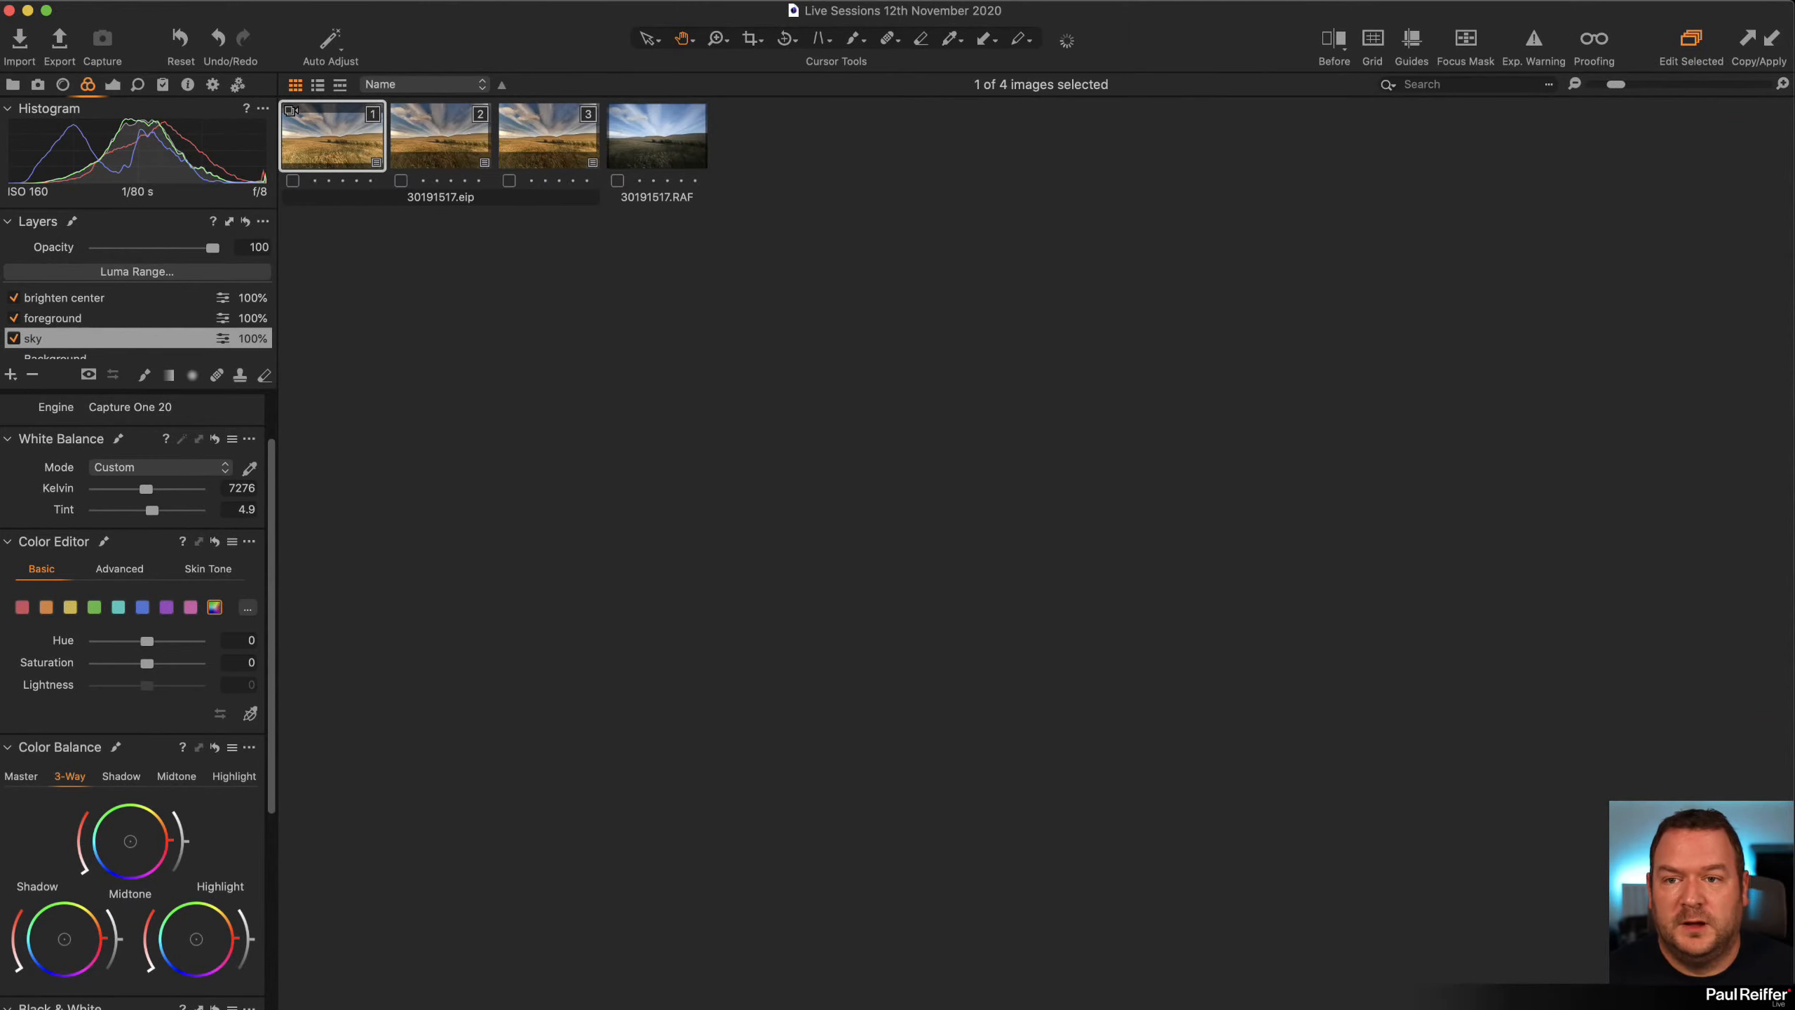
click(411, 1)
click(516, 360)
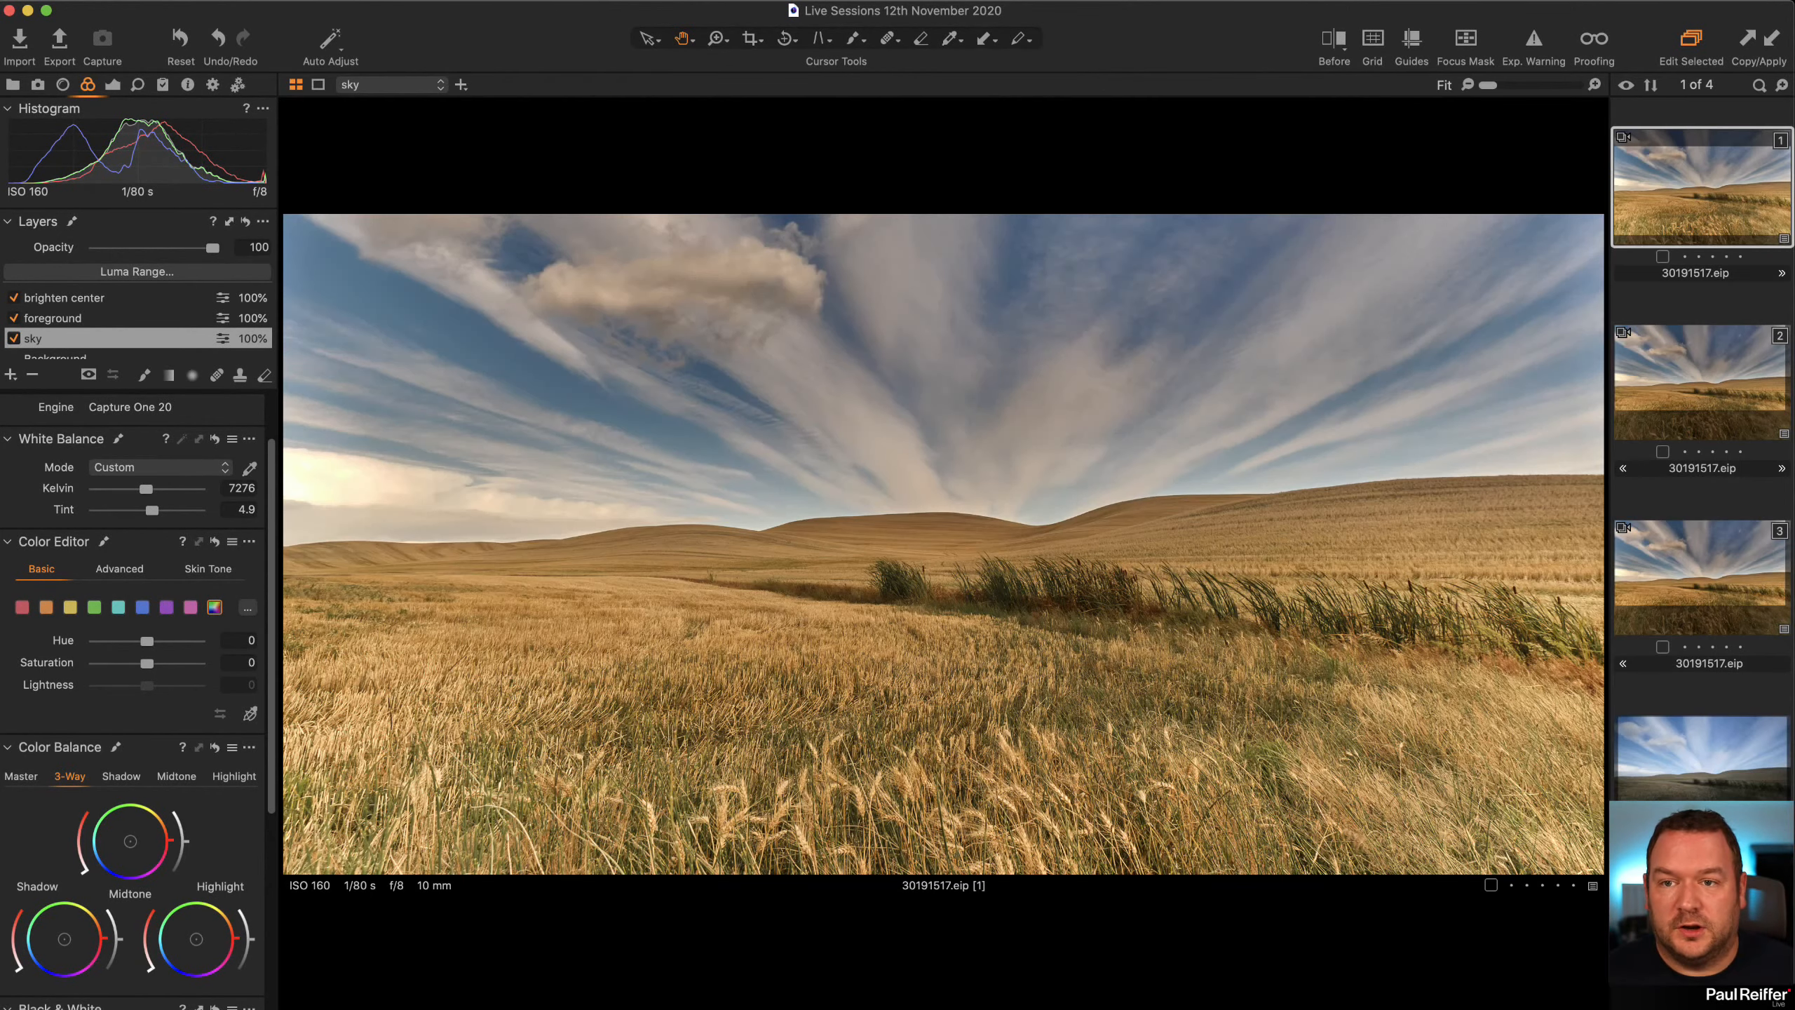
Hide the Browser to enlarge the photo, and restore it.
click(411, 2)
click(495, 408)
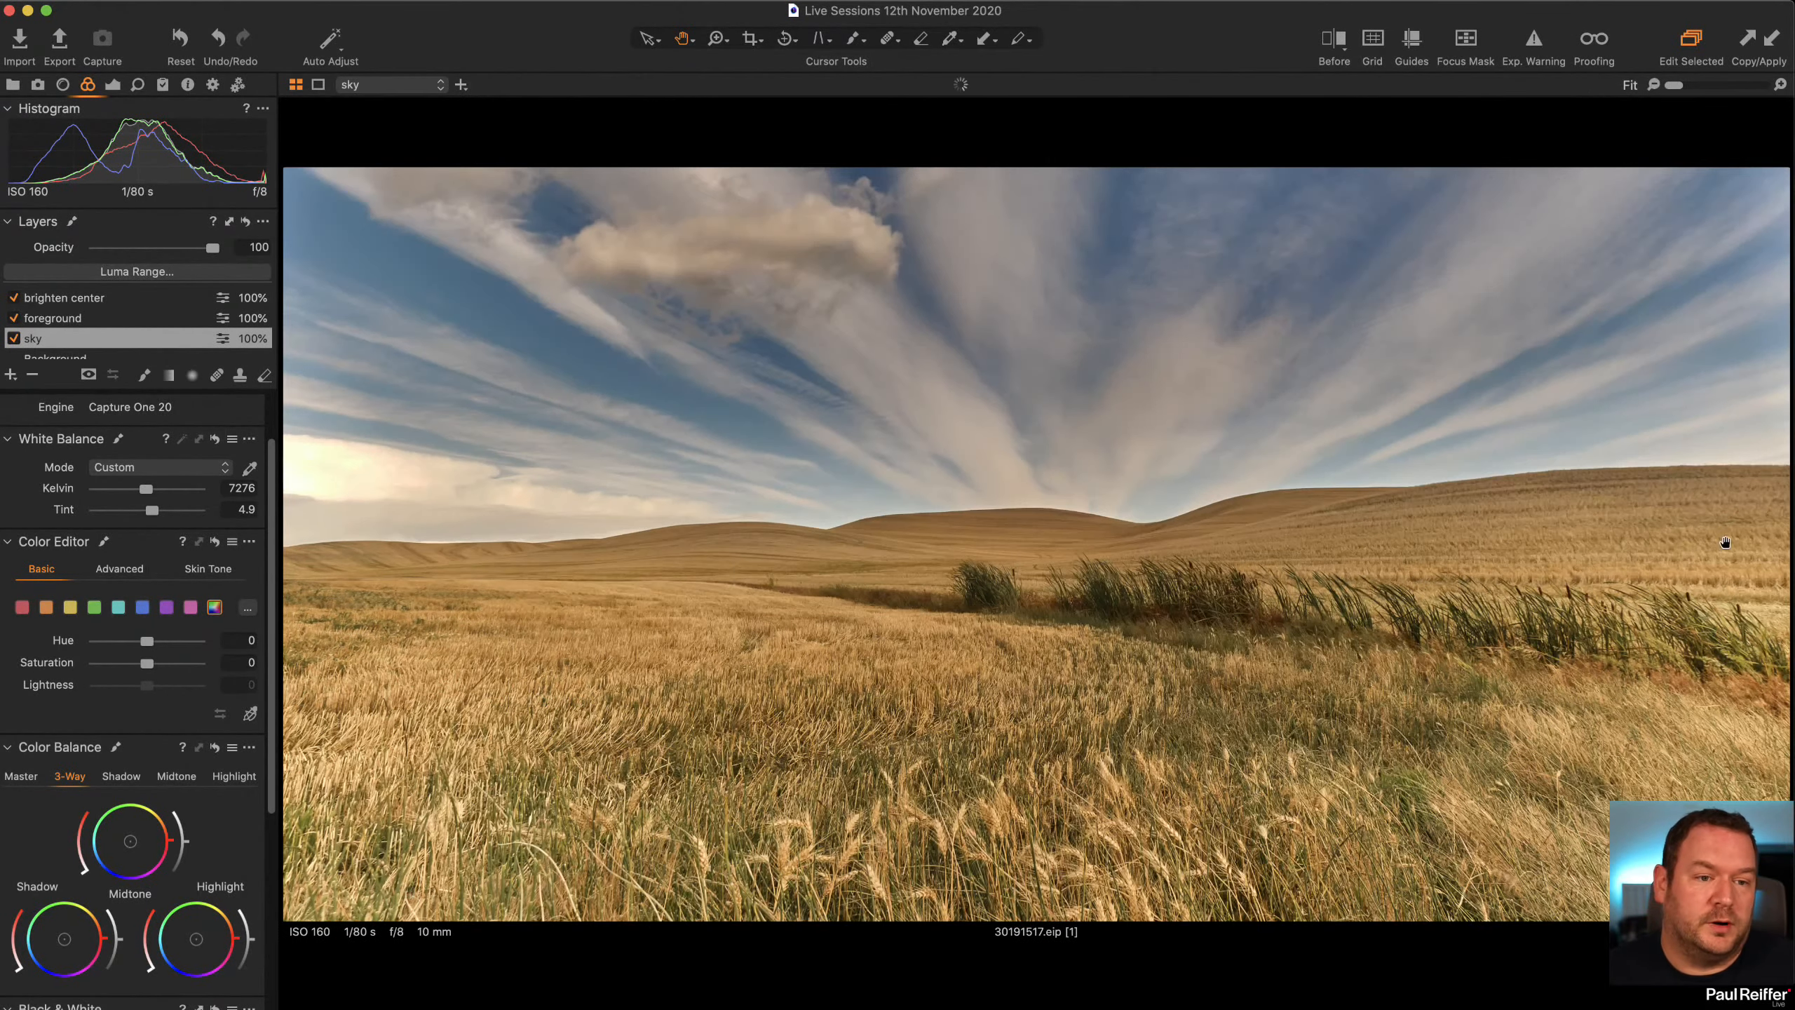
click(410, 2)
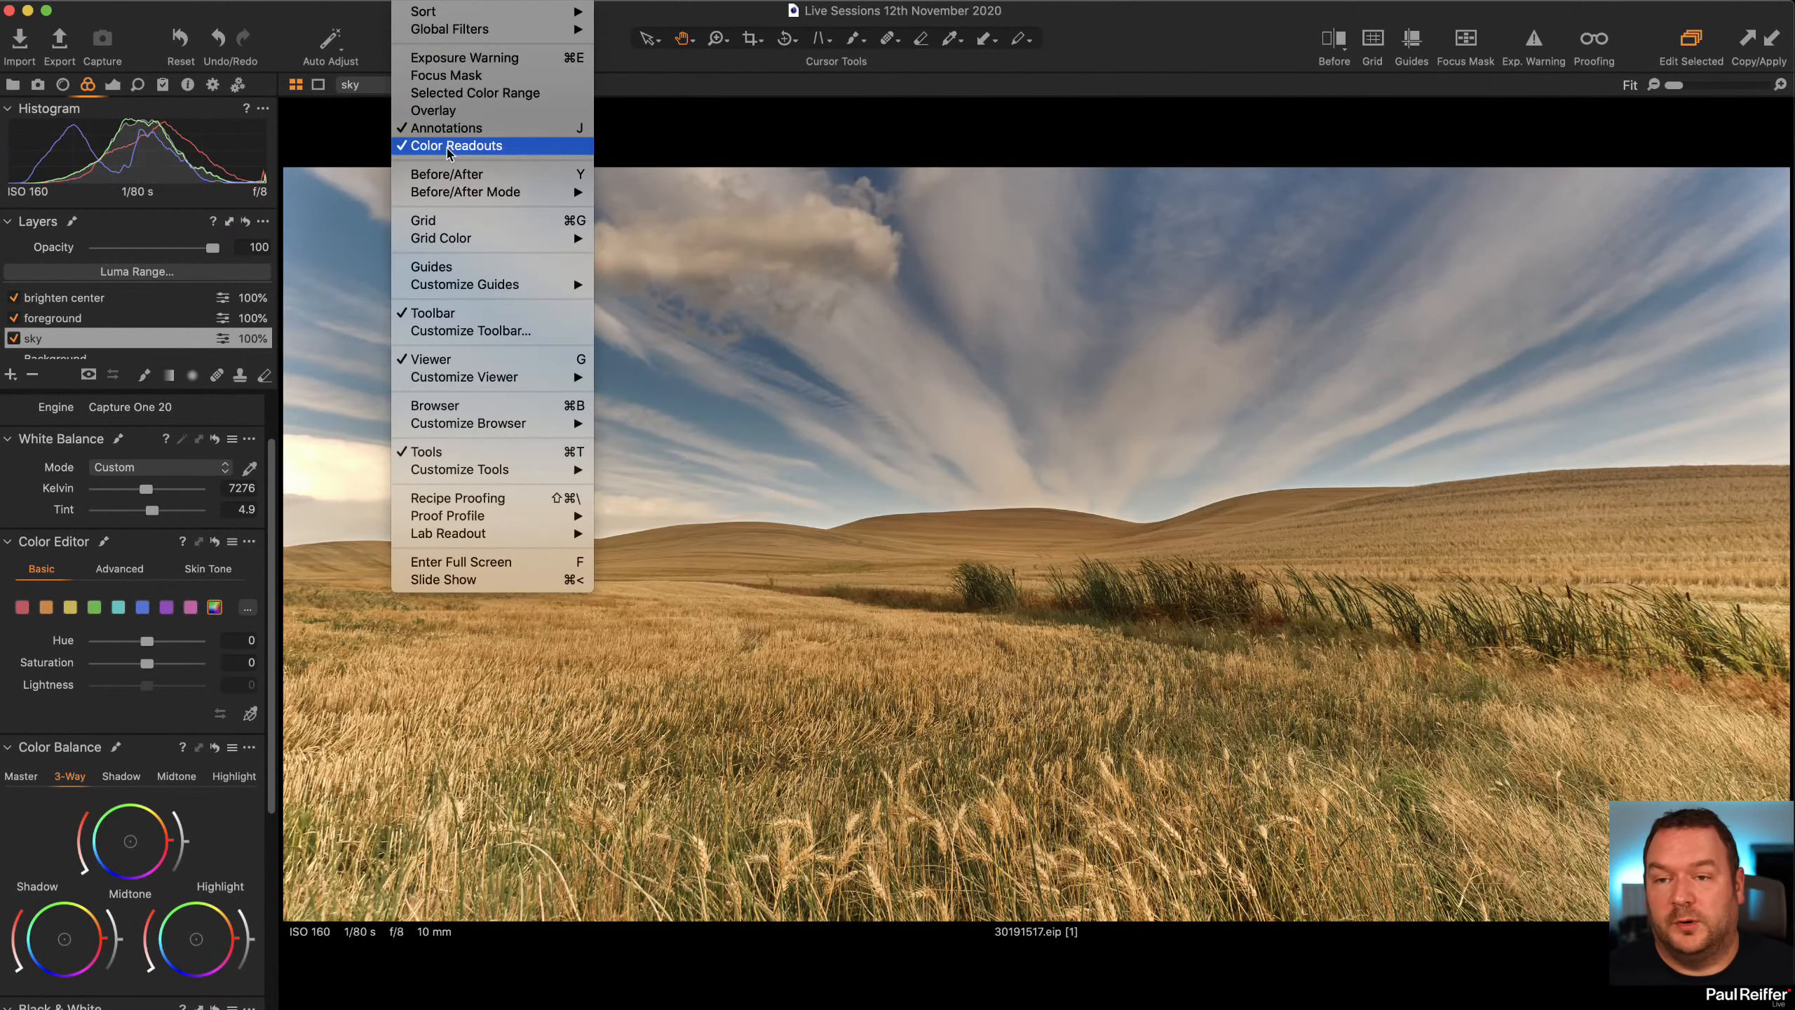
click(472, 406)
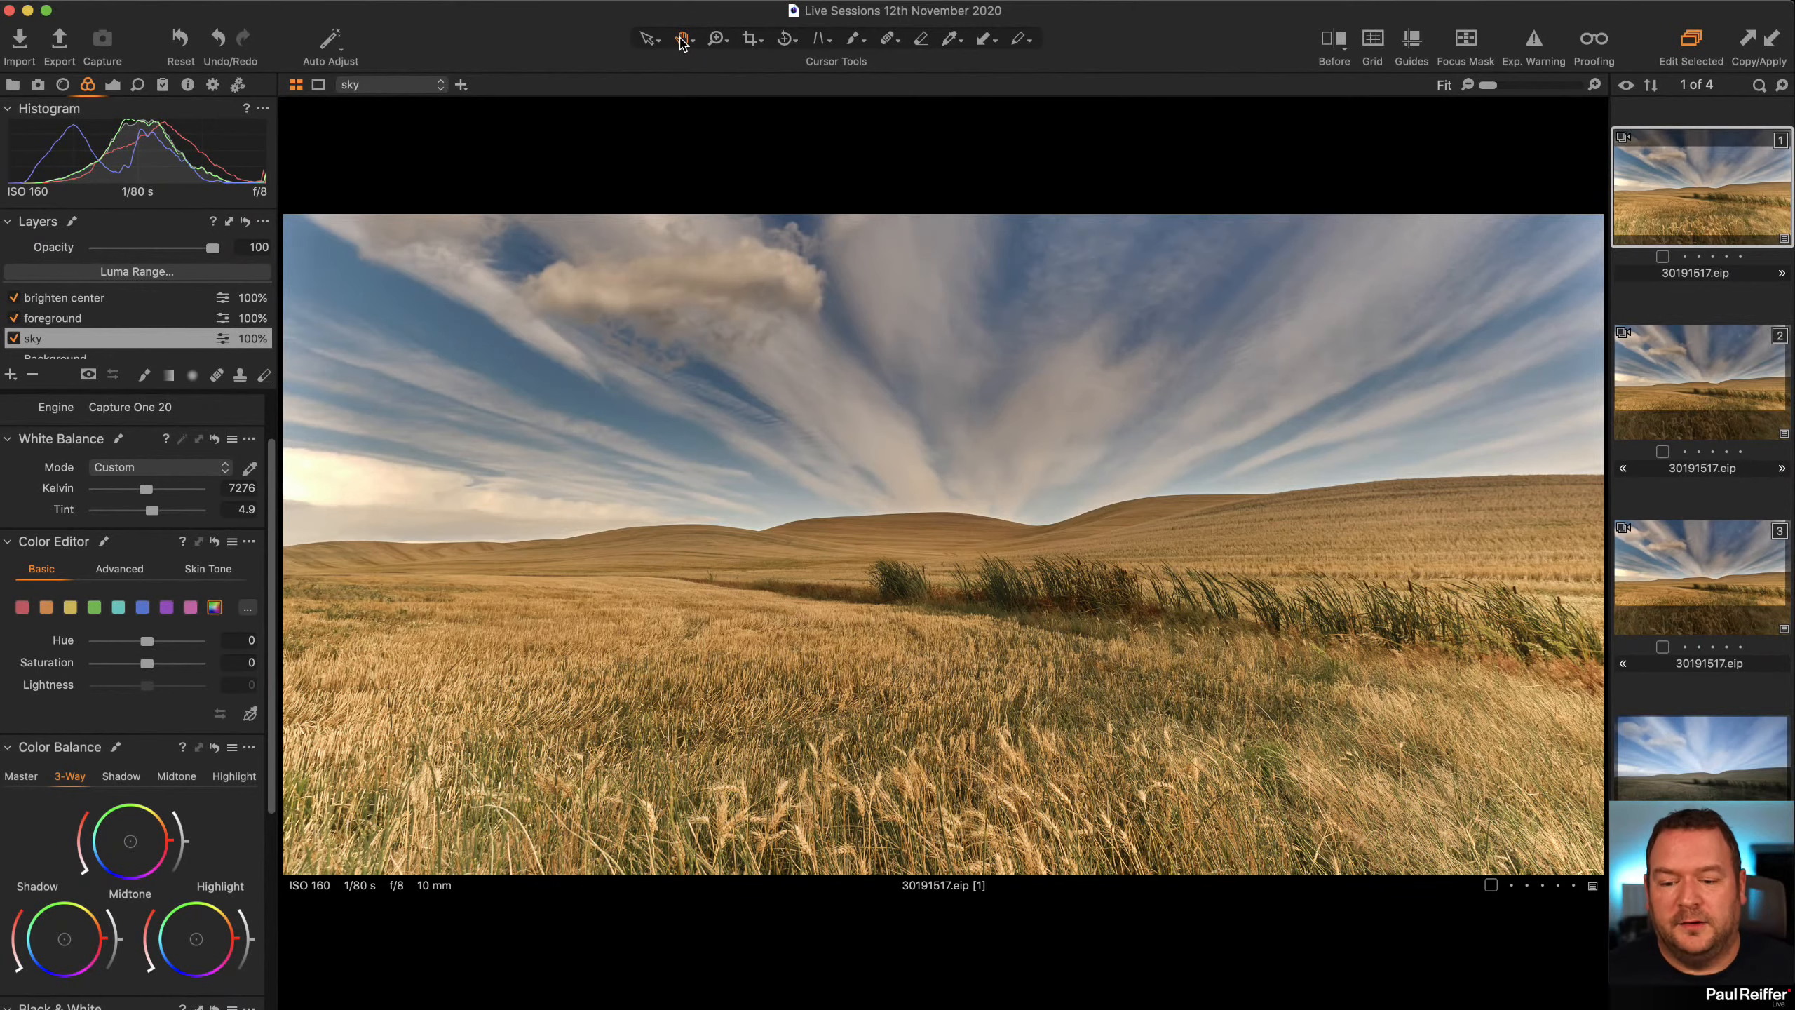
Inspect the reeds in the field at 100% with the Pan tool and return to the fitted view.
click(882, 514)
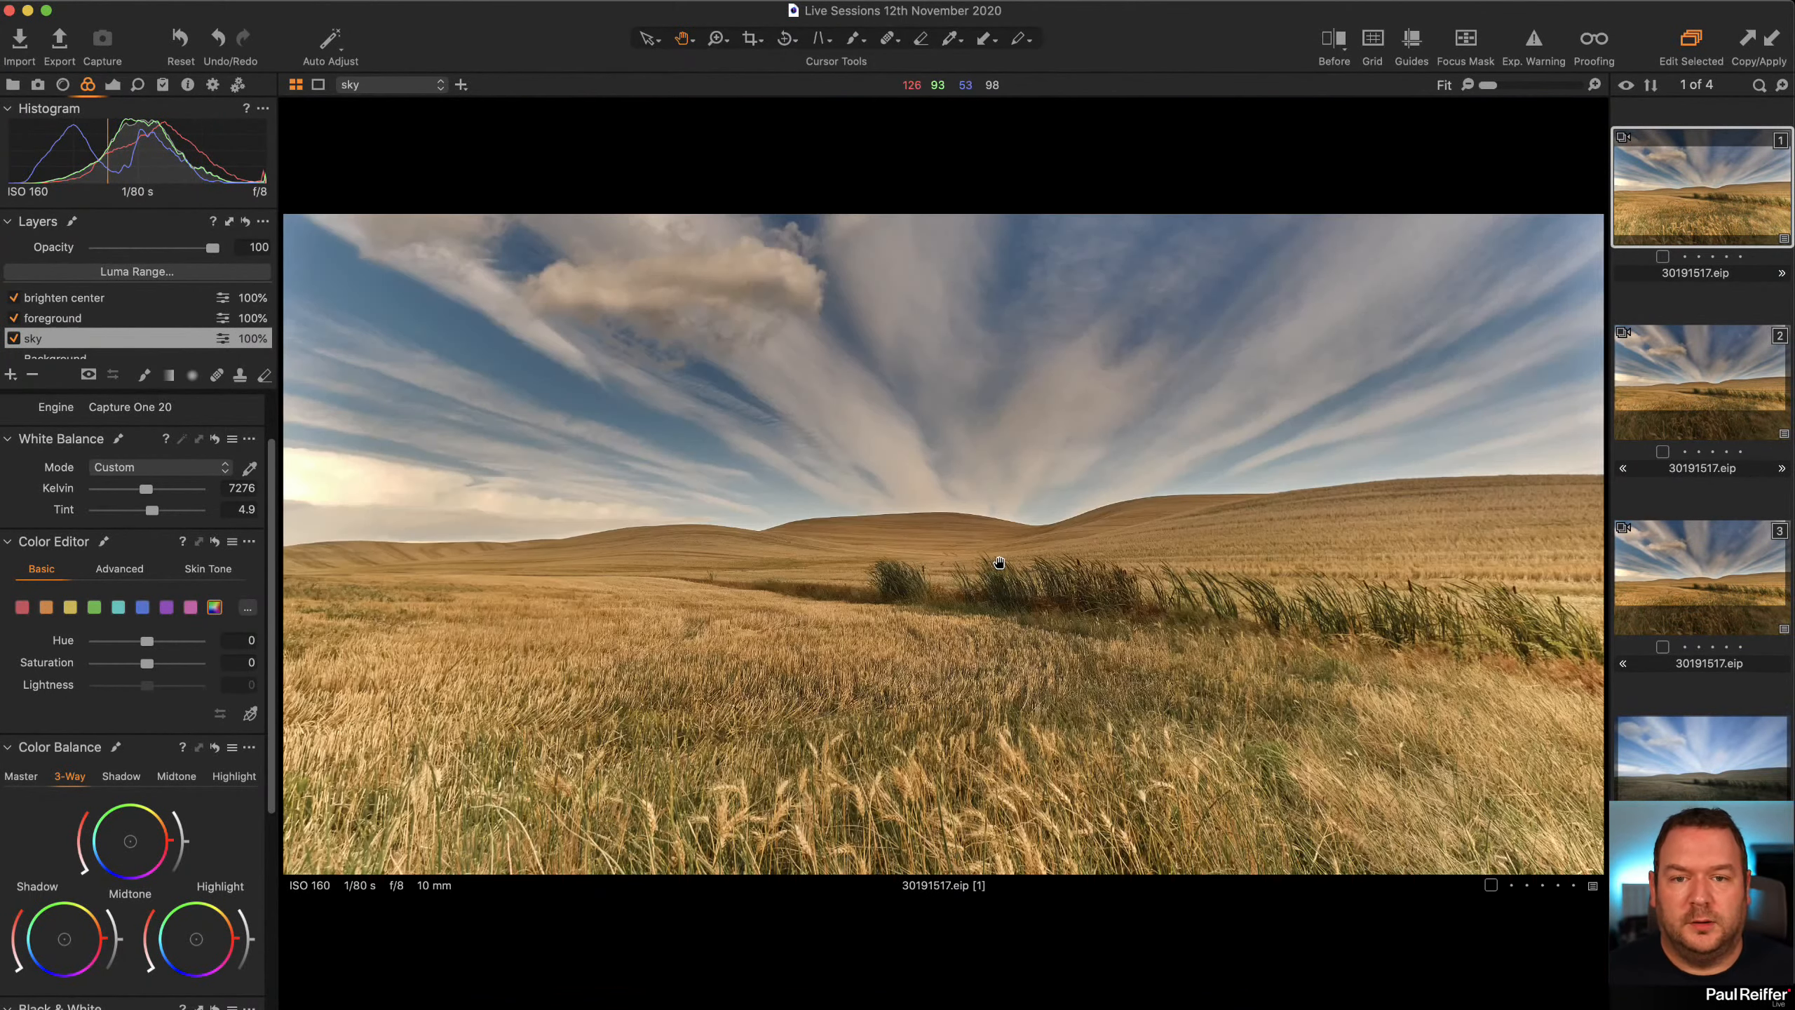
click(999, 562)
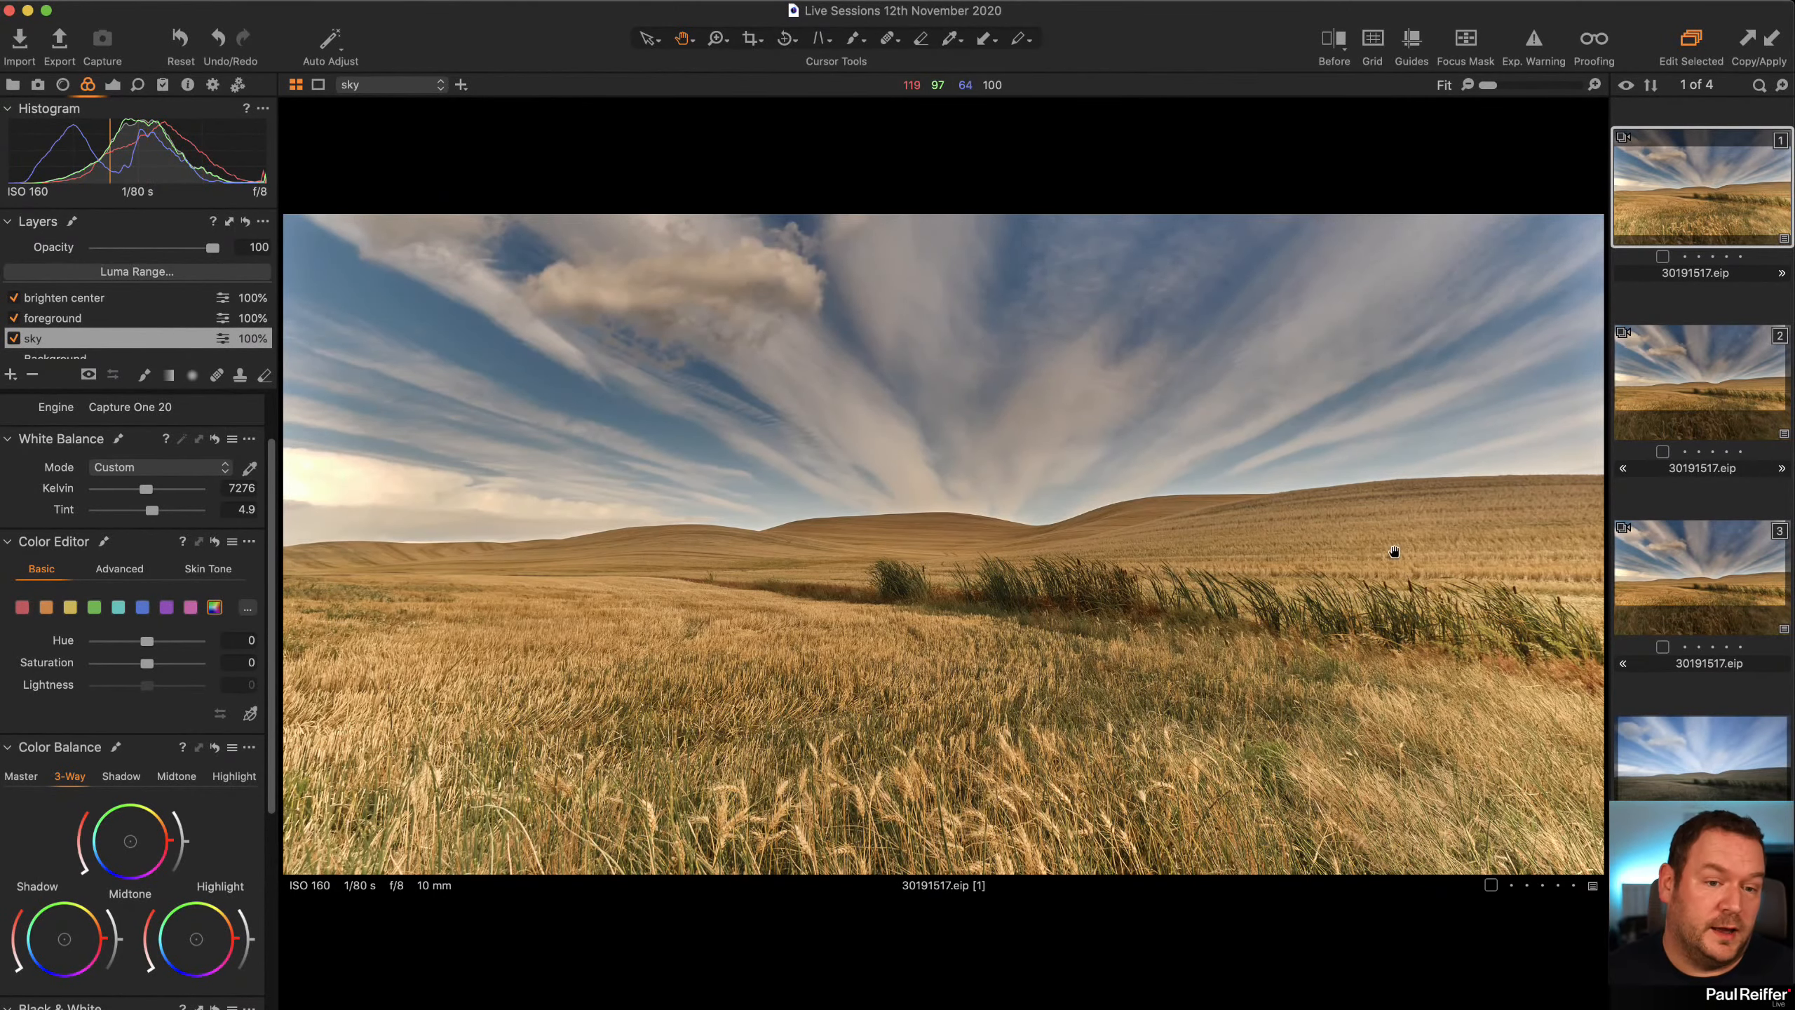
click(1502, 617)
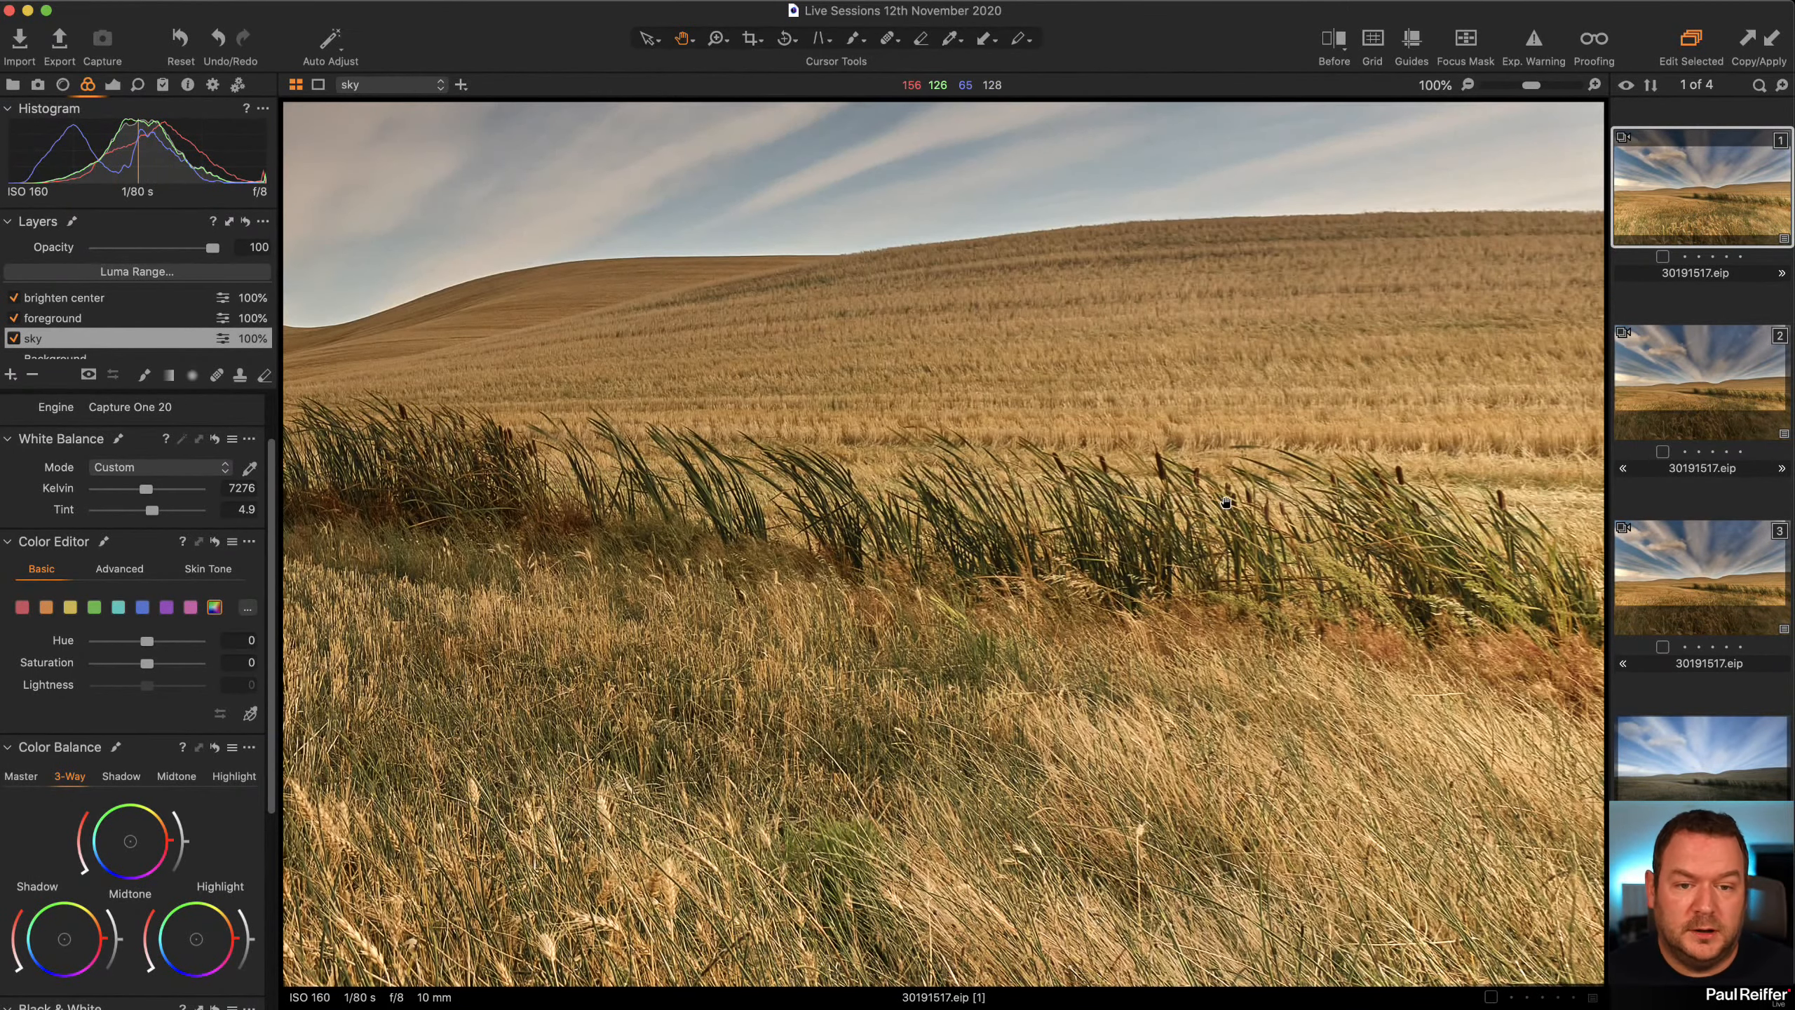
click(1169, 452)
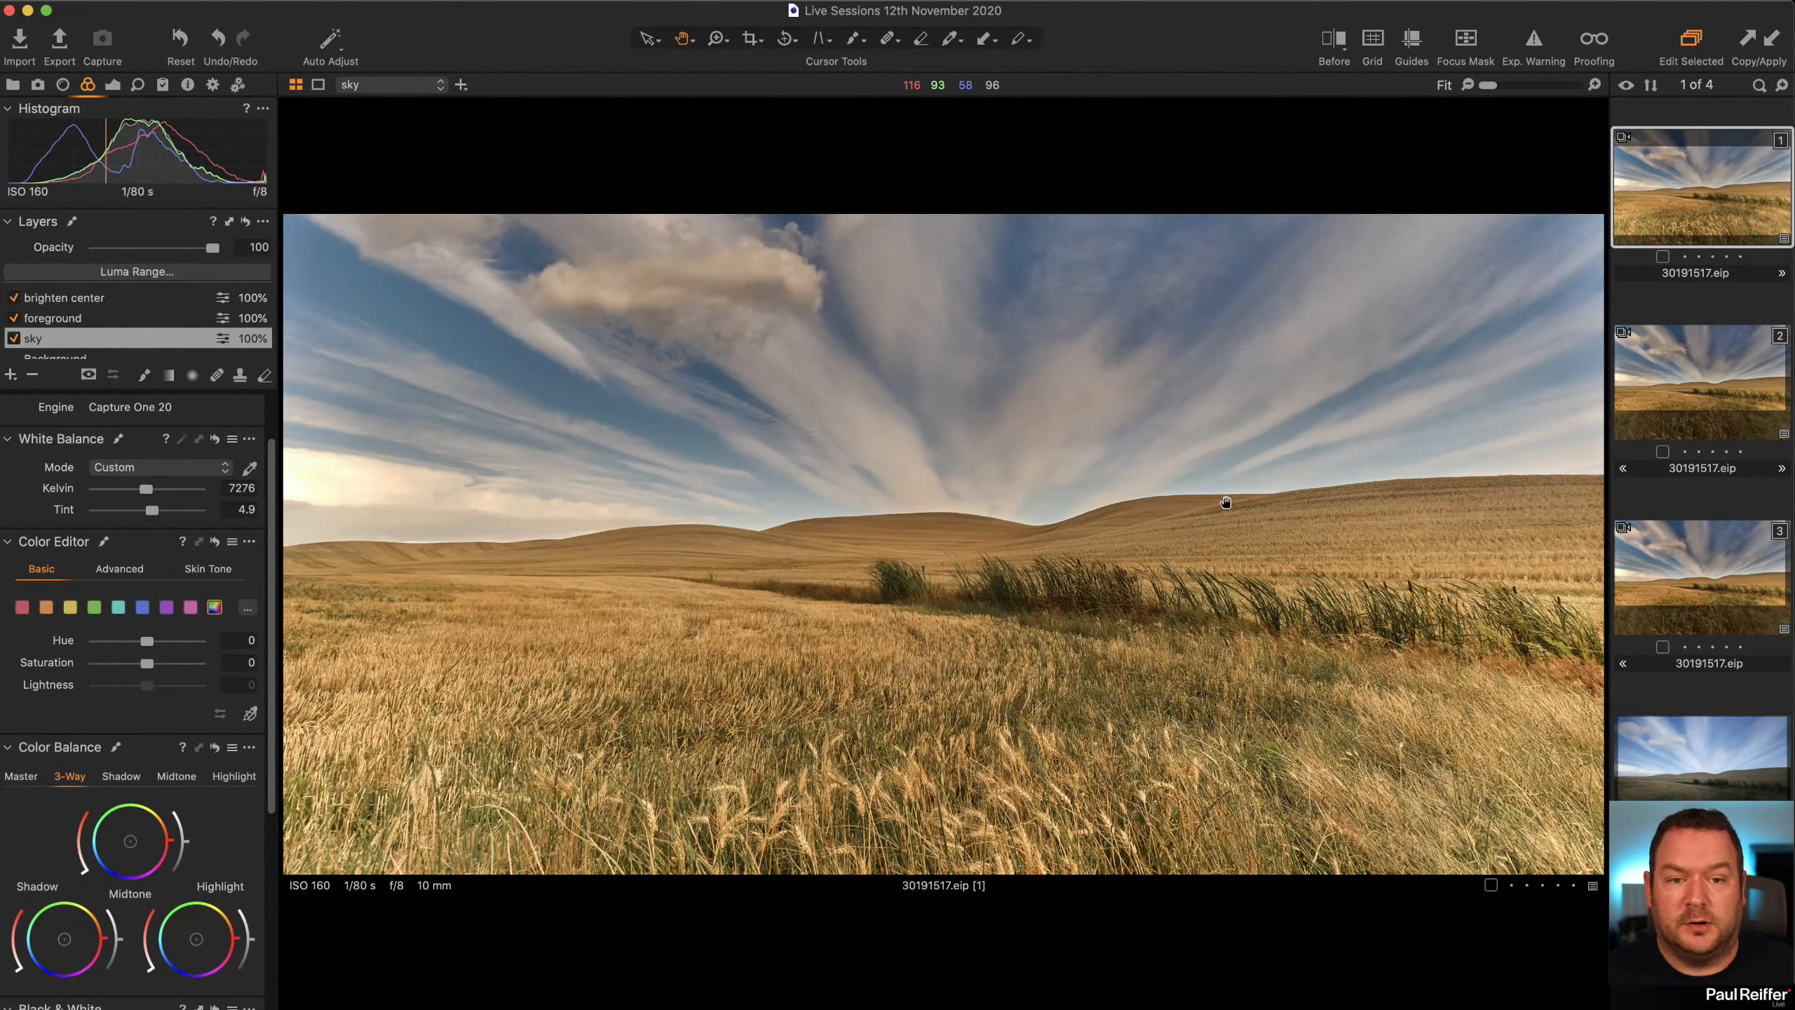
Inspect the reeds and the streaked clouds up close with the Zoom tool, returning to the fitted view.
click(714, 39)
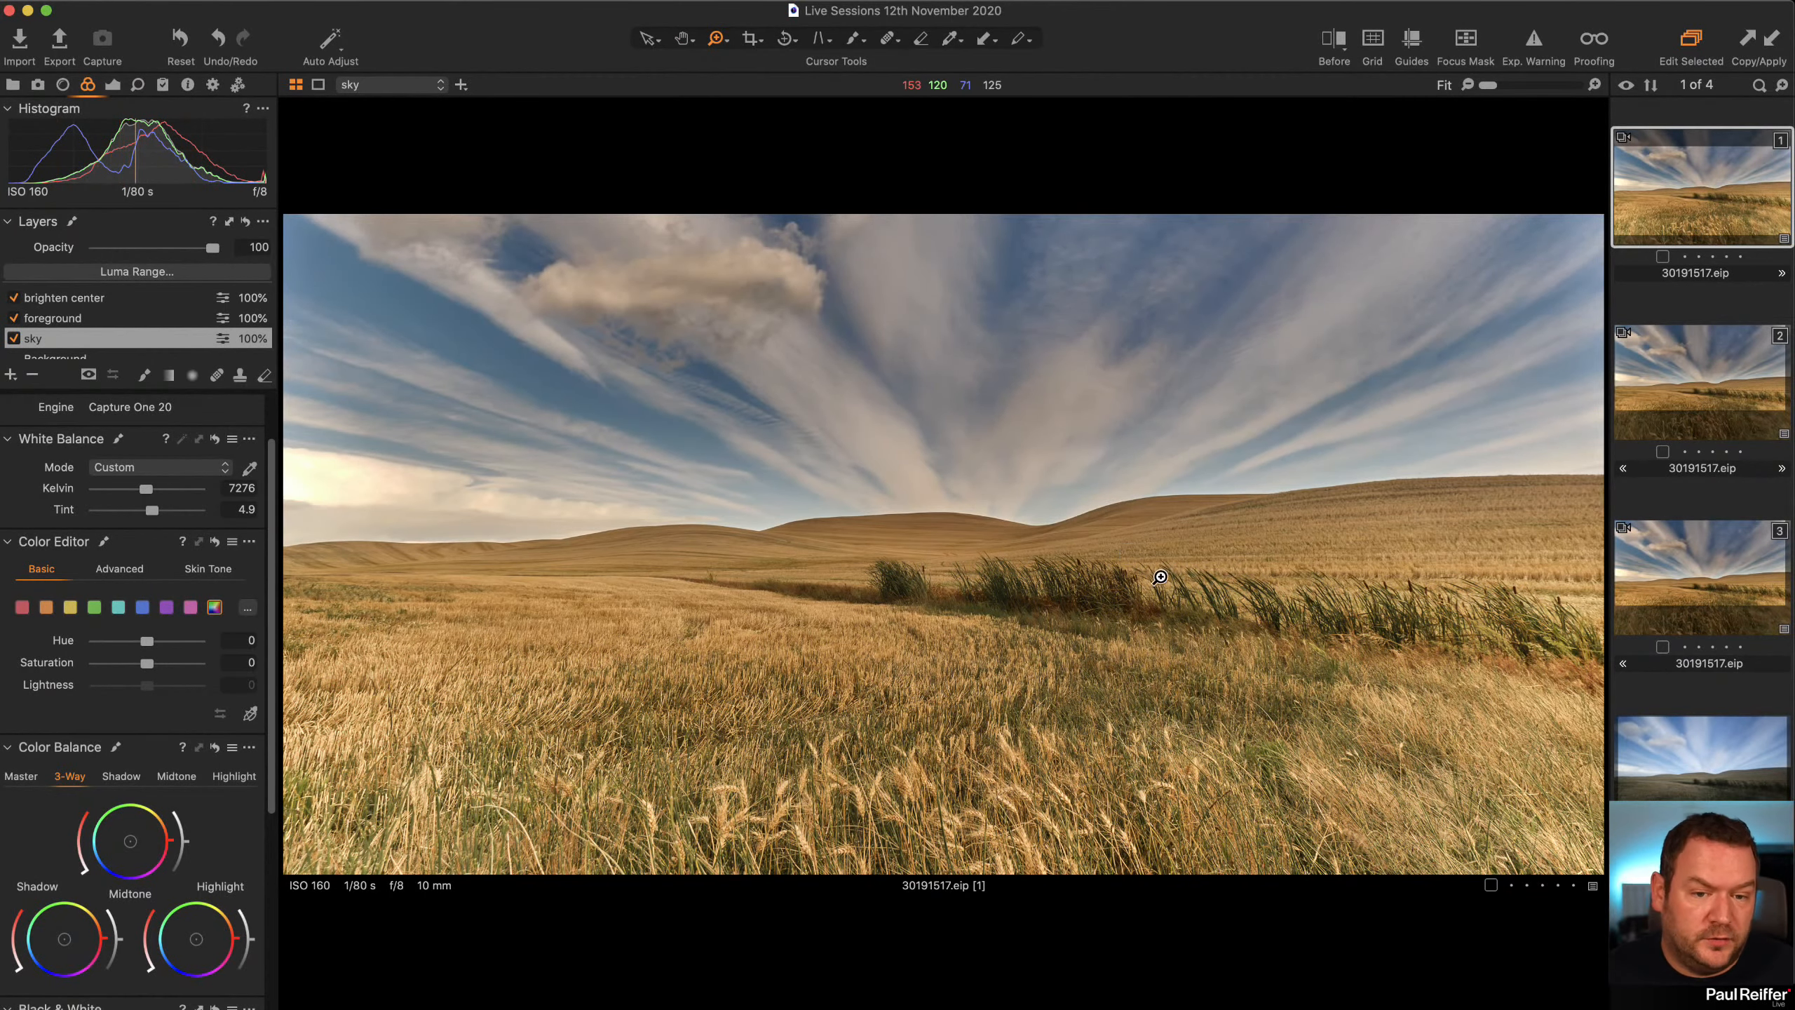
click(1422, 682)
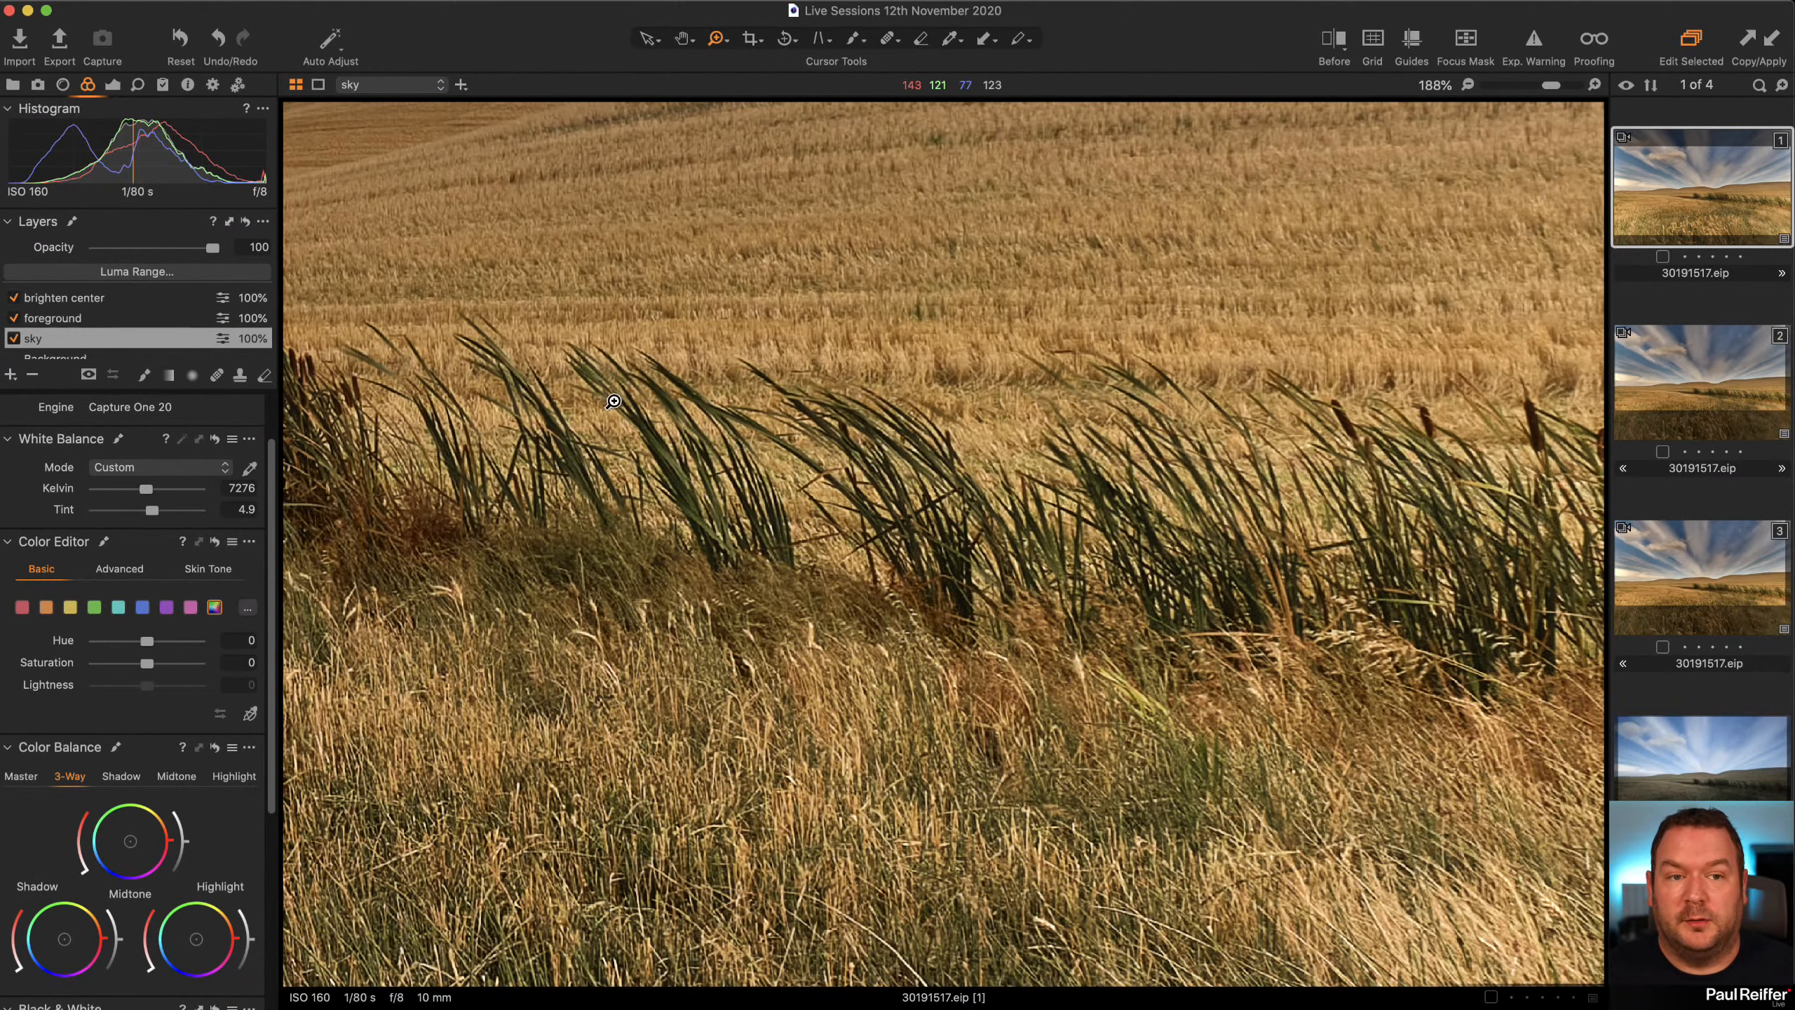
double_click(669, 390)
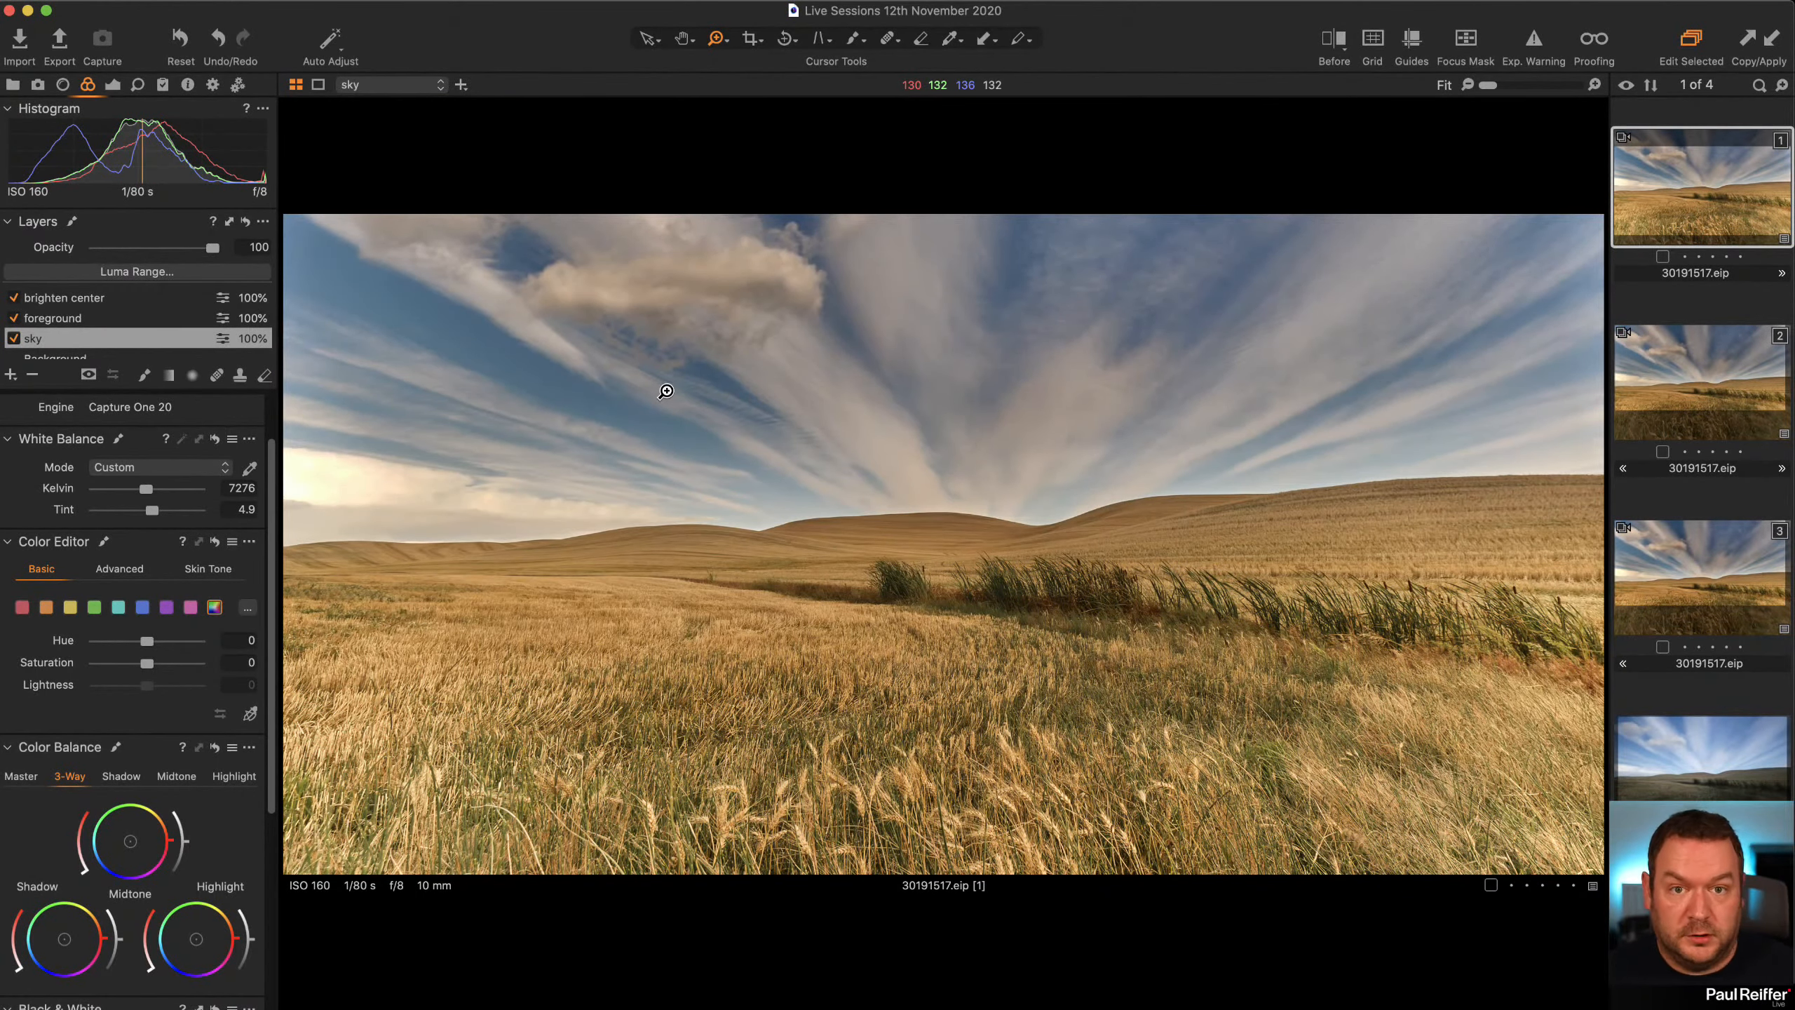
click(666, 391)
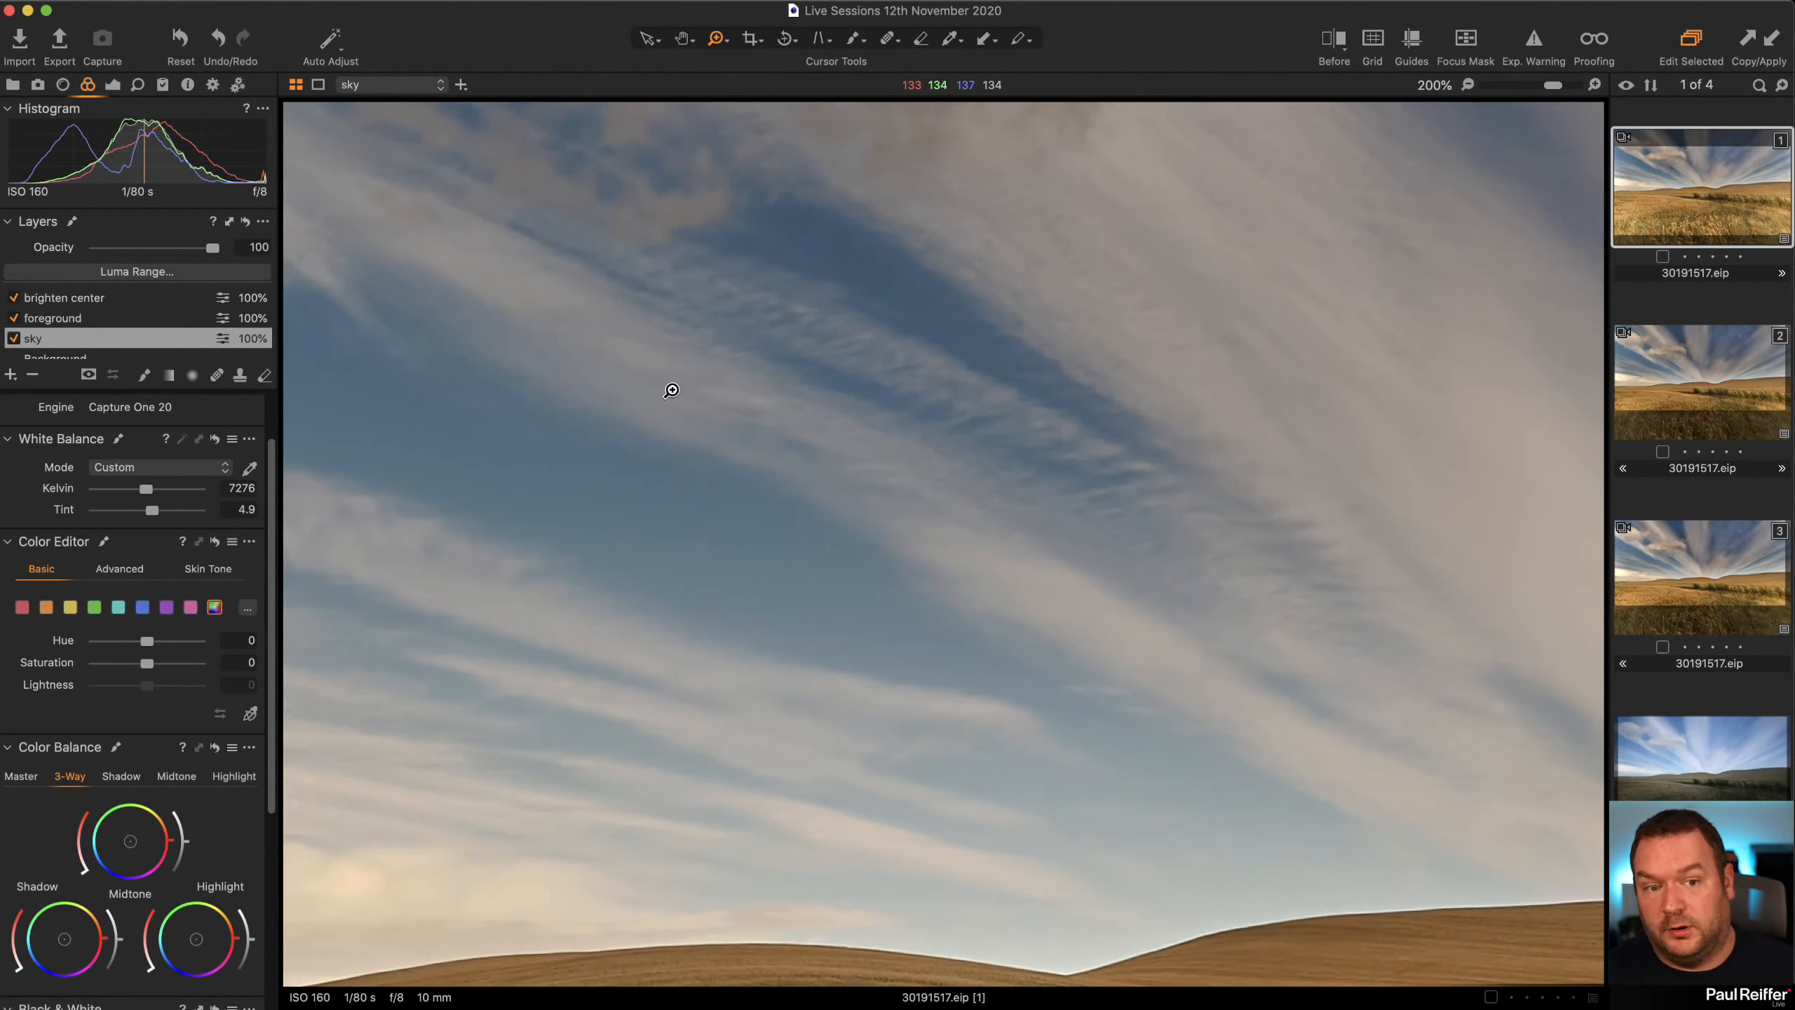
click(671, 390)
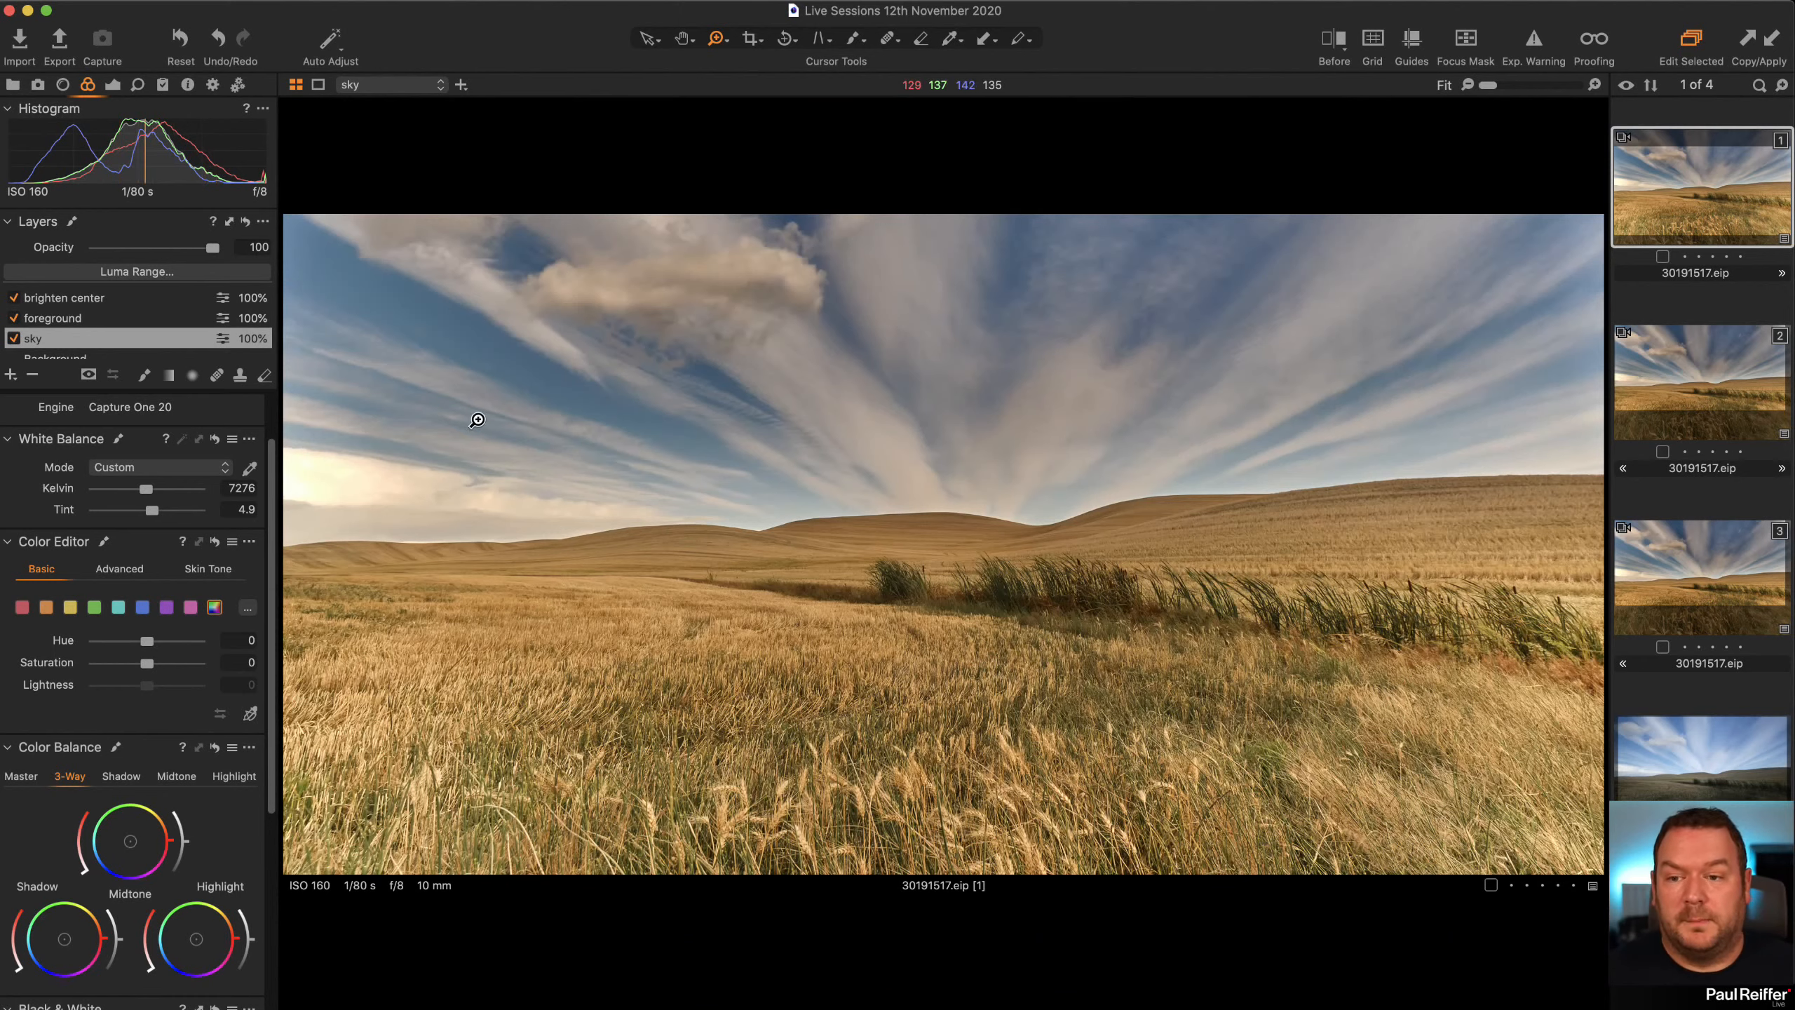
Compare the bright cloud above the left horizon before and after editing with the split view, ending on the fully edited image.
click(289, 470)
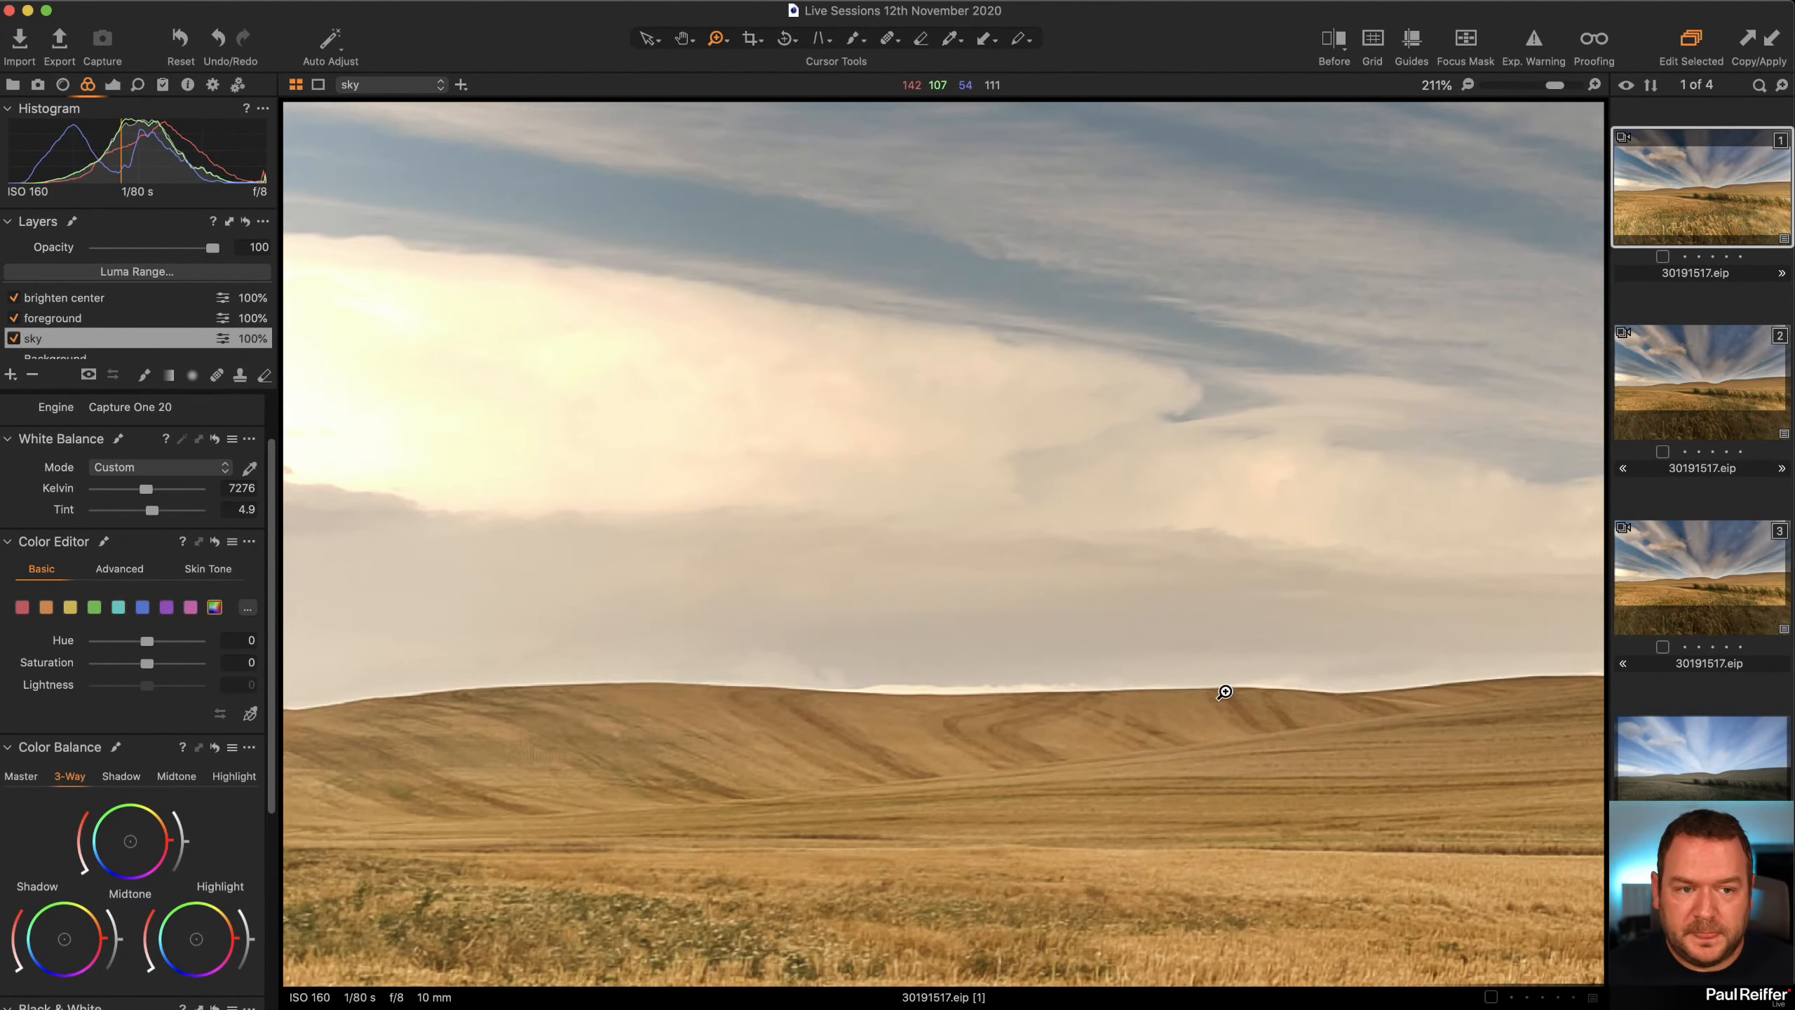
click(1334, 44)
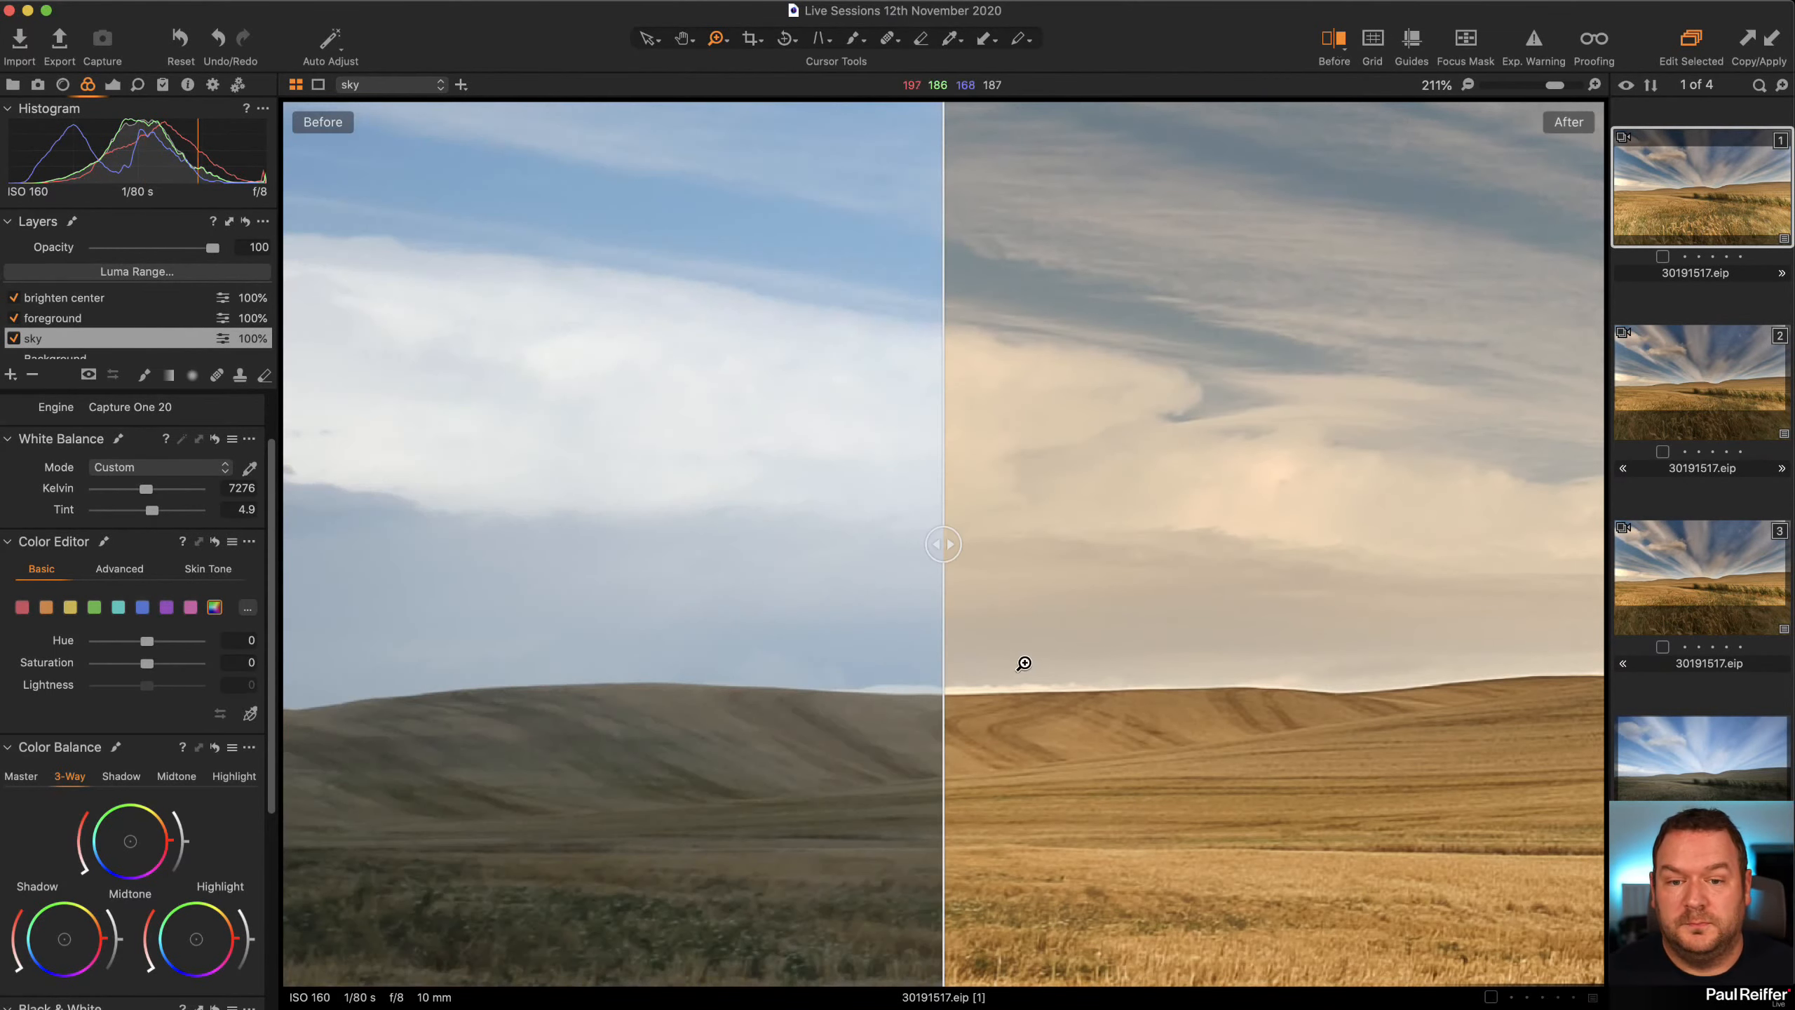
drag(946, 545, 268, 684)
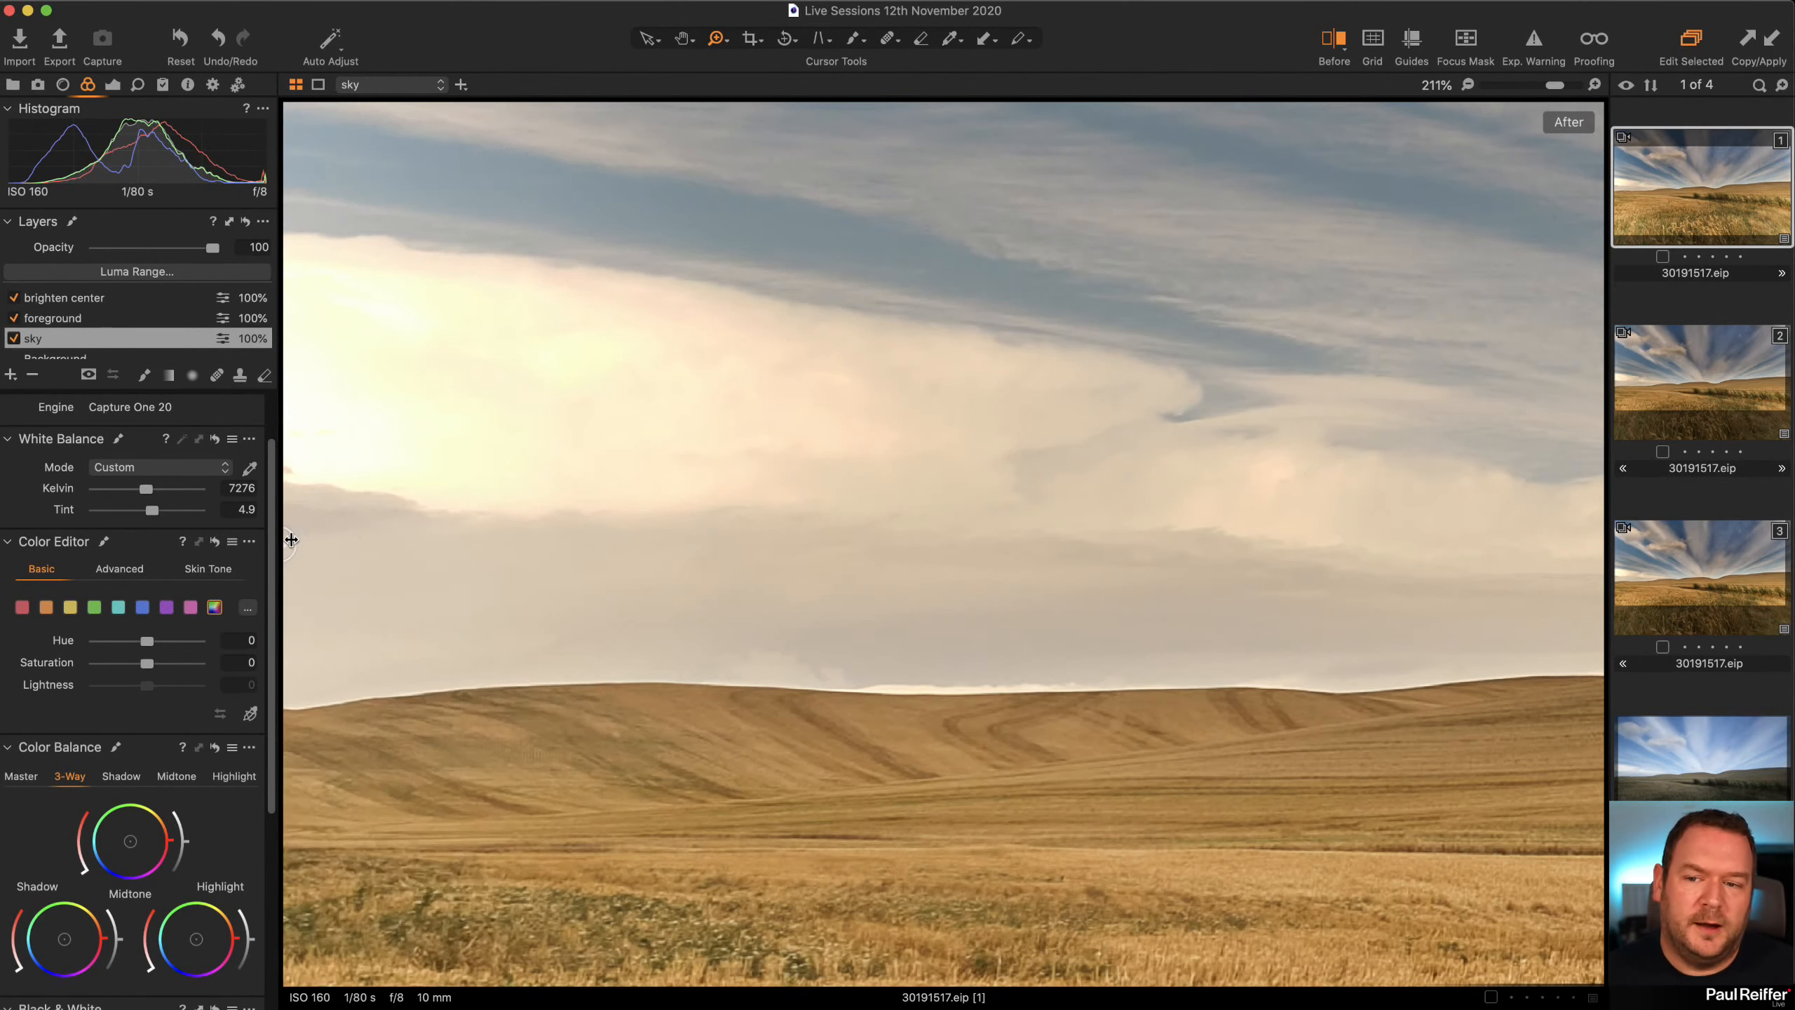
drag(289, 541, 244, 590)
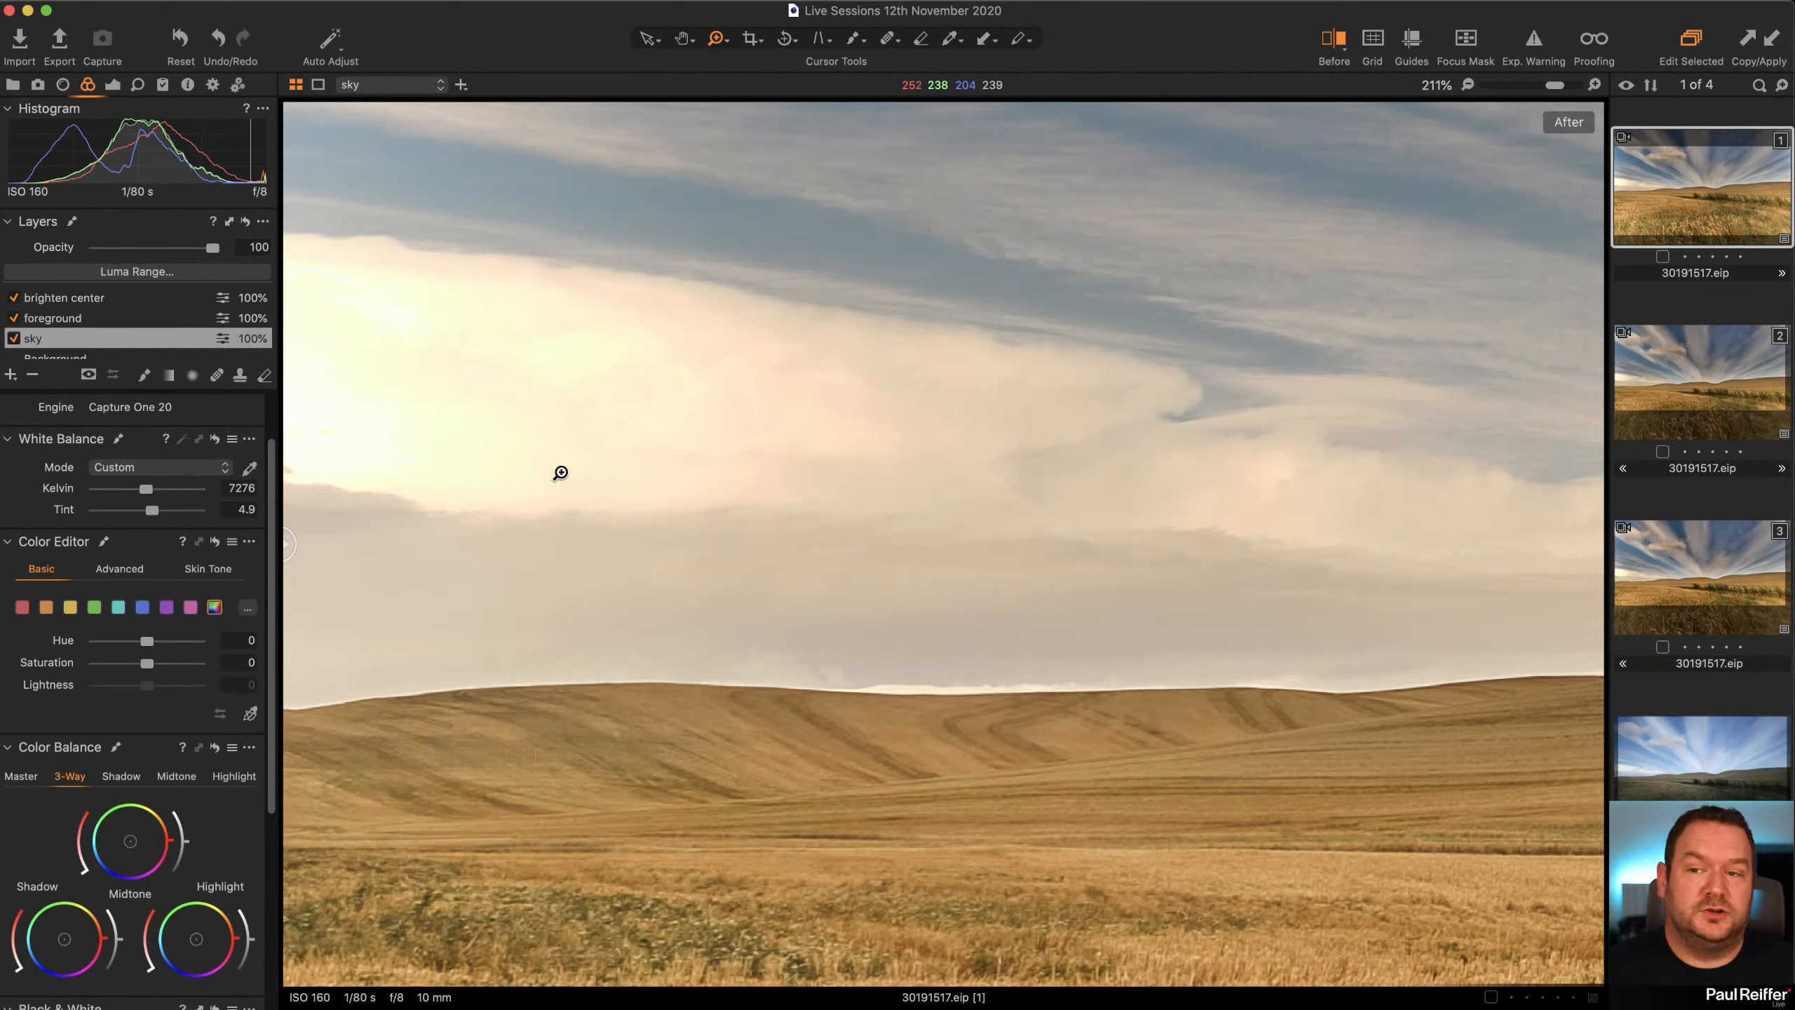
Compare the sky with the sky layer switched off and on, and likewise with the brighten center layer.
key(super+alt+5)
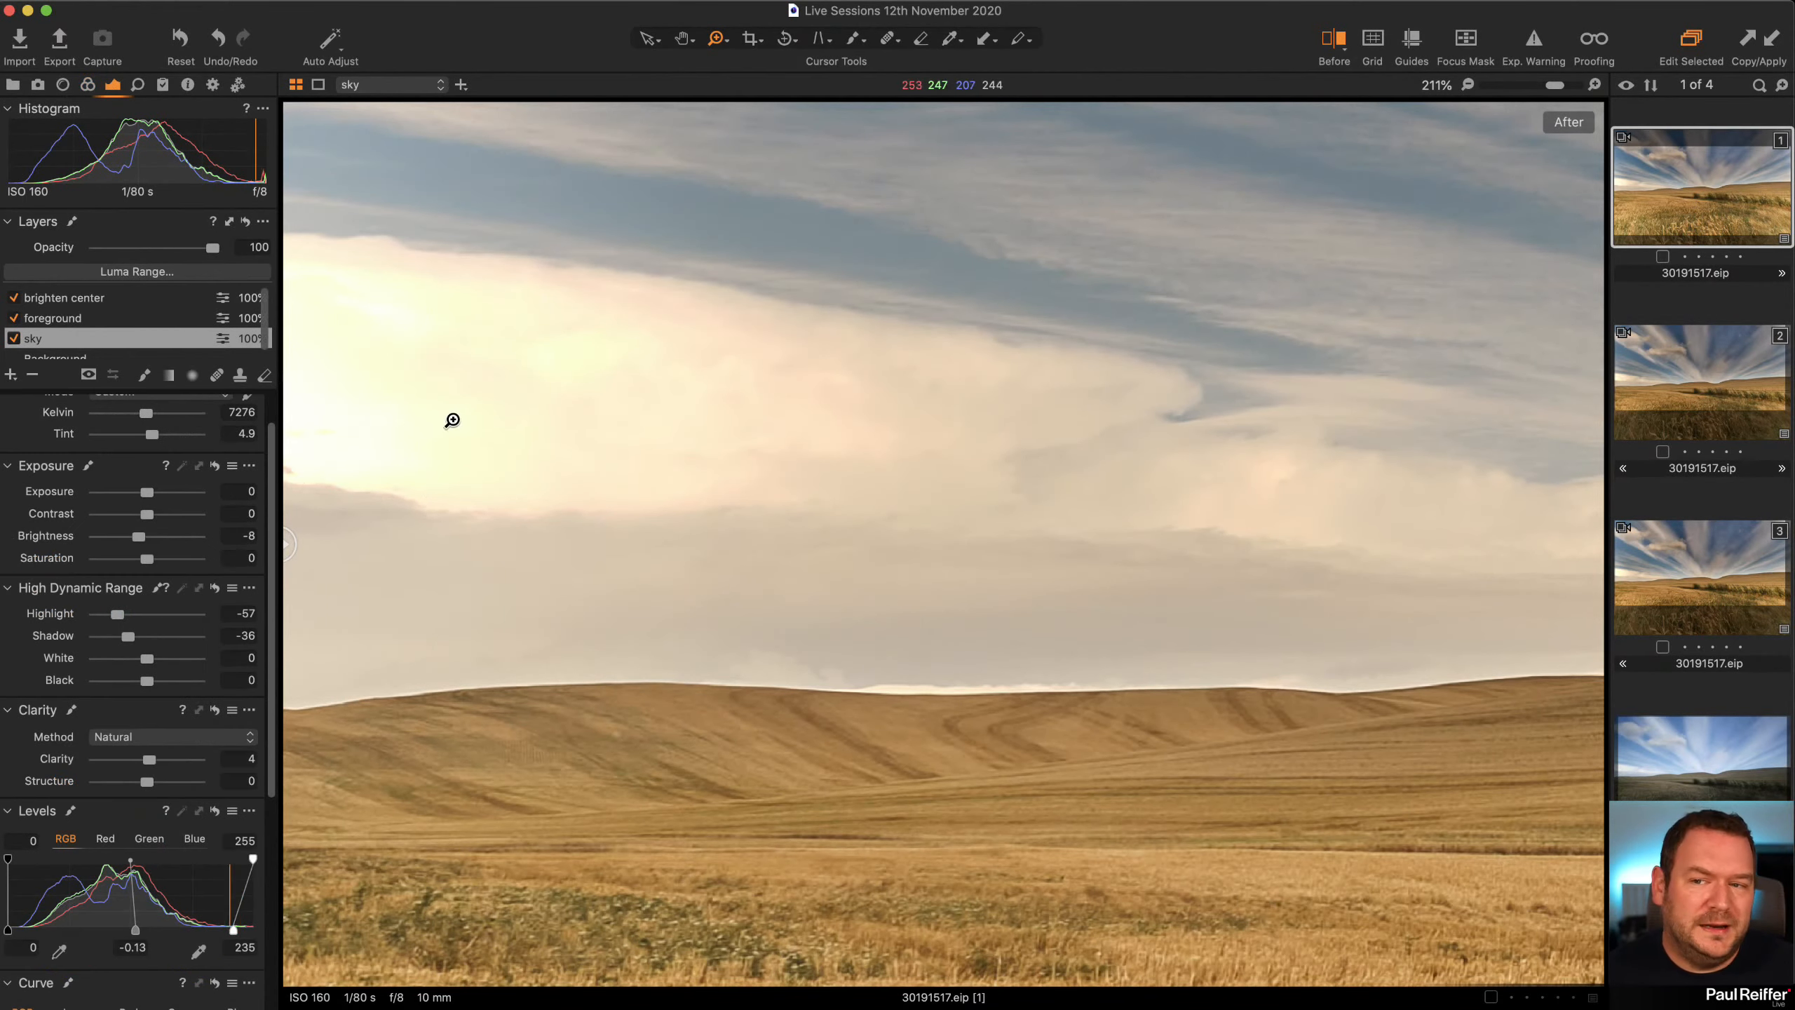
click(14, 339)
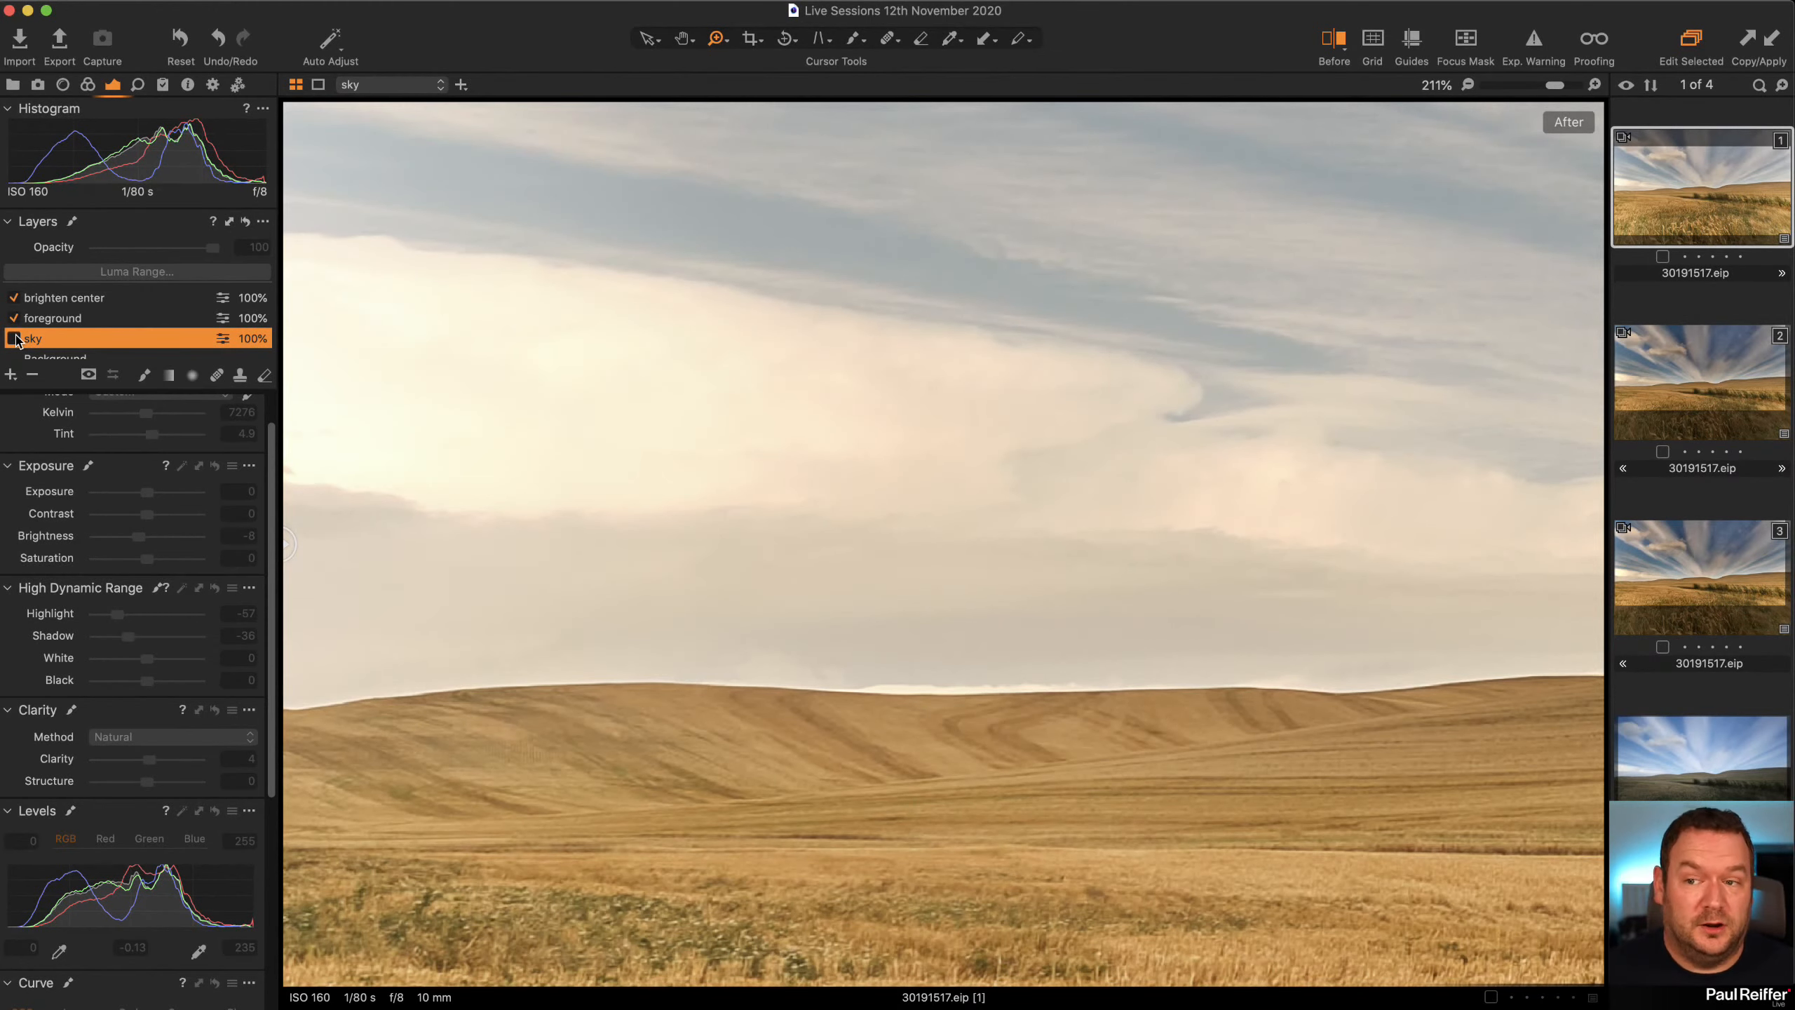
click(14, 338)
click(14, 298)
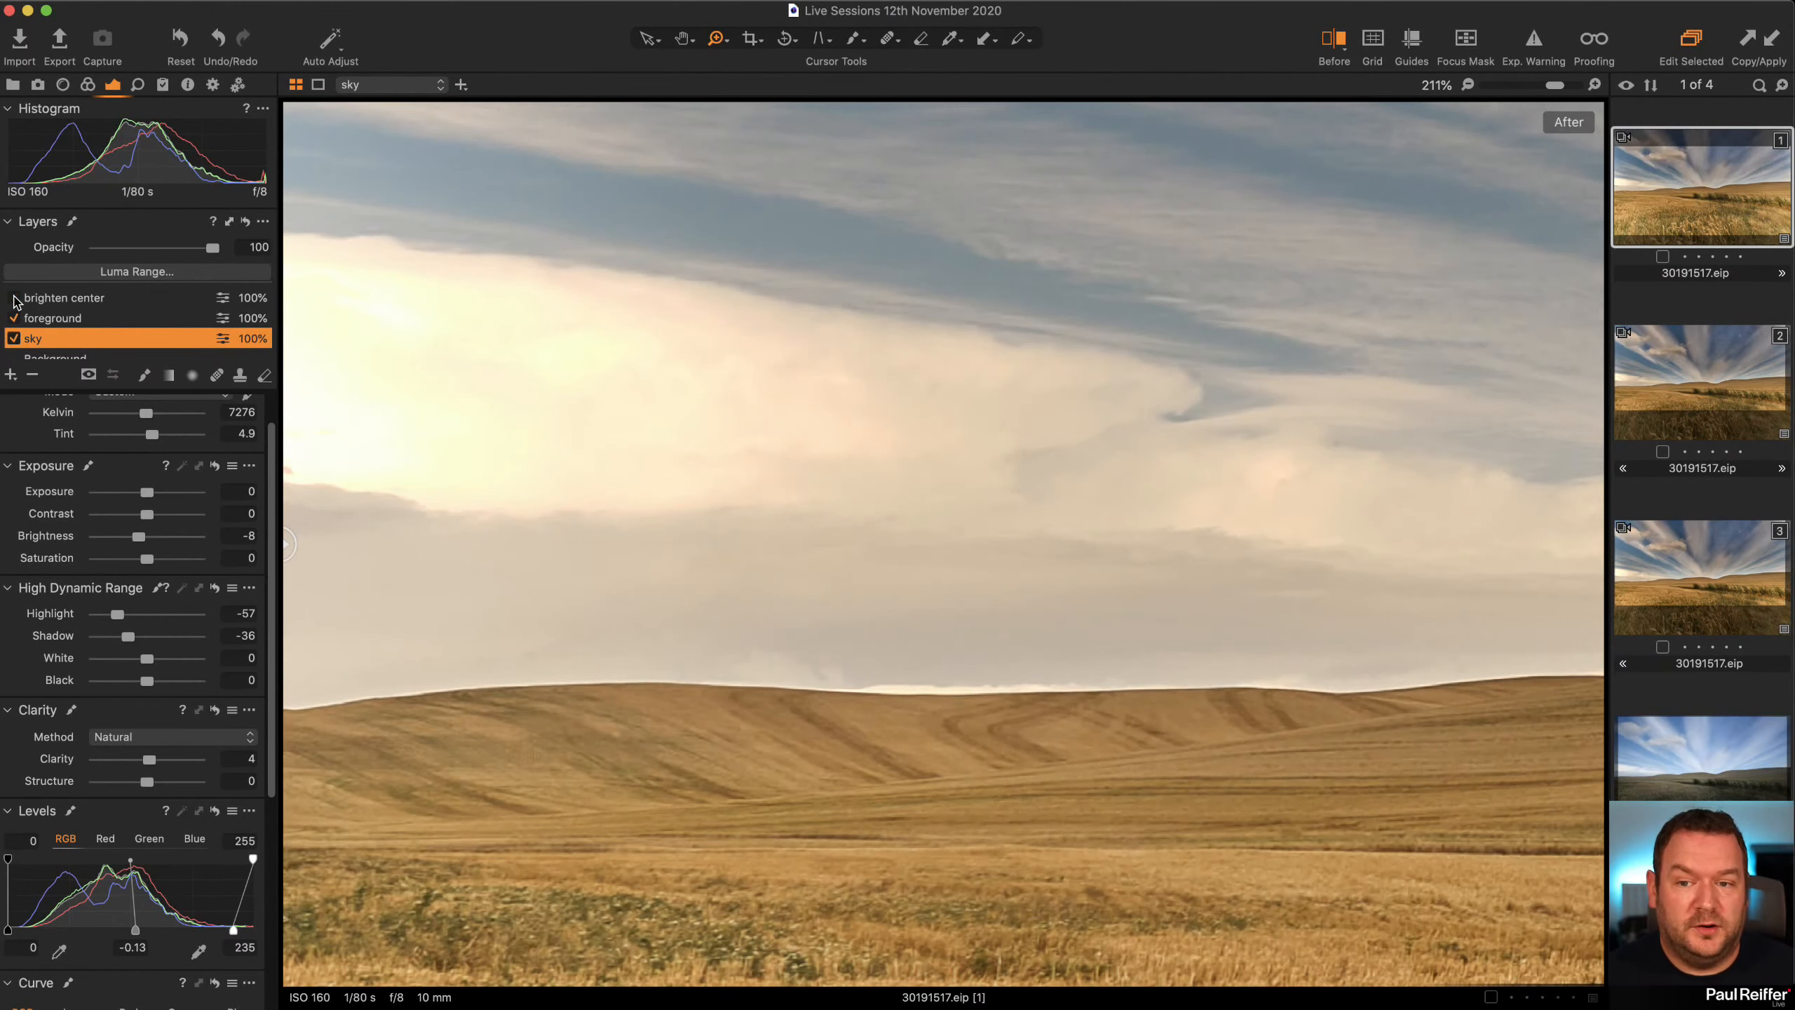
click(14, 298)
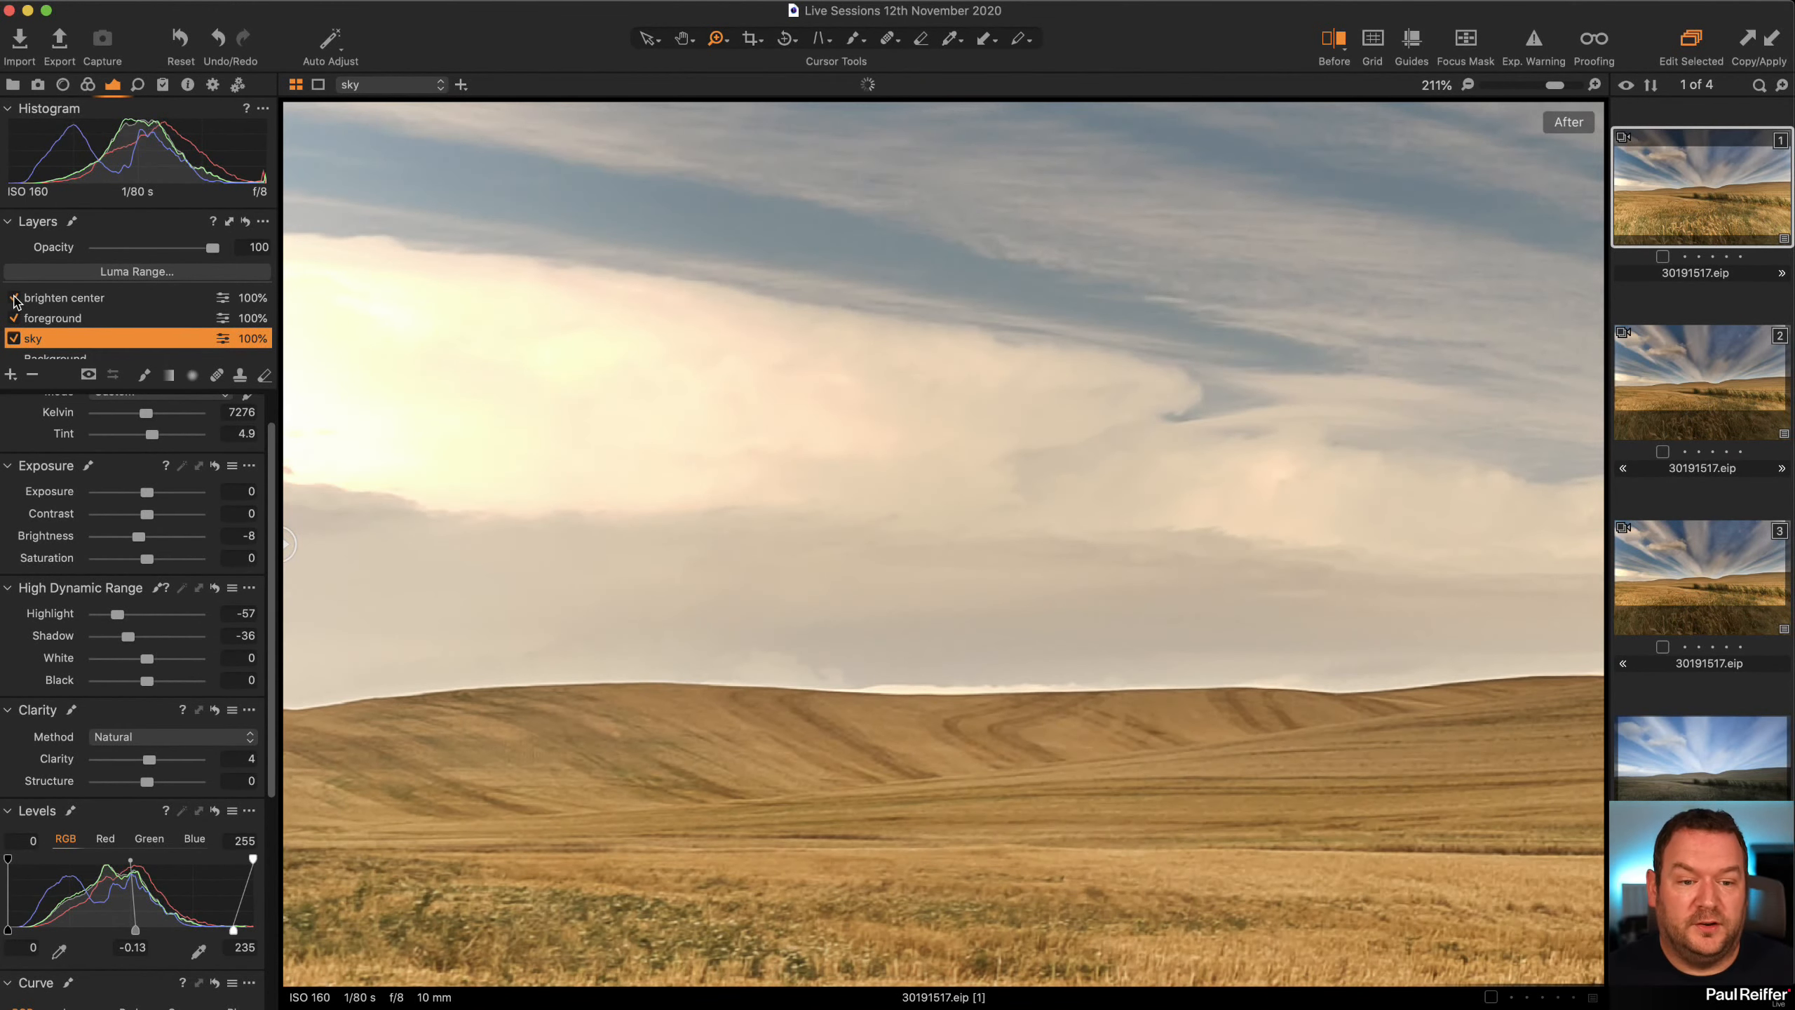
Review the Background layer's white balance, exposure, High Dynamic Range, clarity, levels and curve settings.
click(90, 357)
mouse_move(287, 543)
mouse_down()
mouse_move(648, 561)
mouse_move(284, 571)
mouse_up()
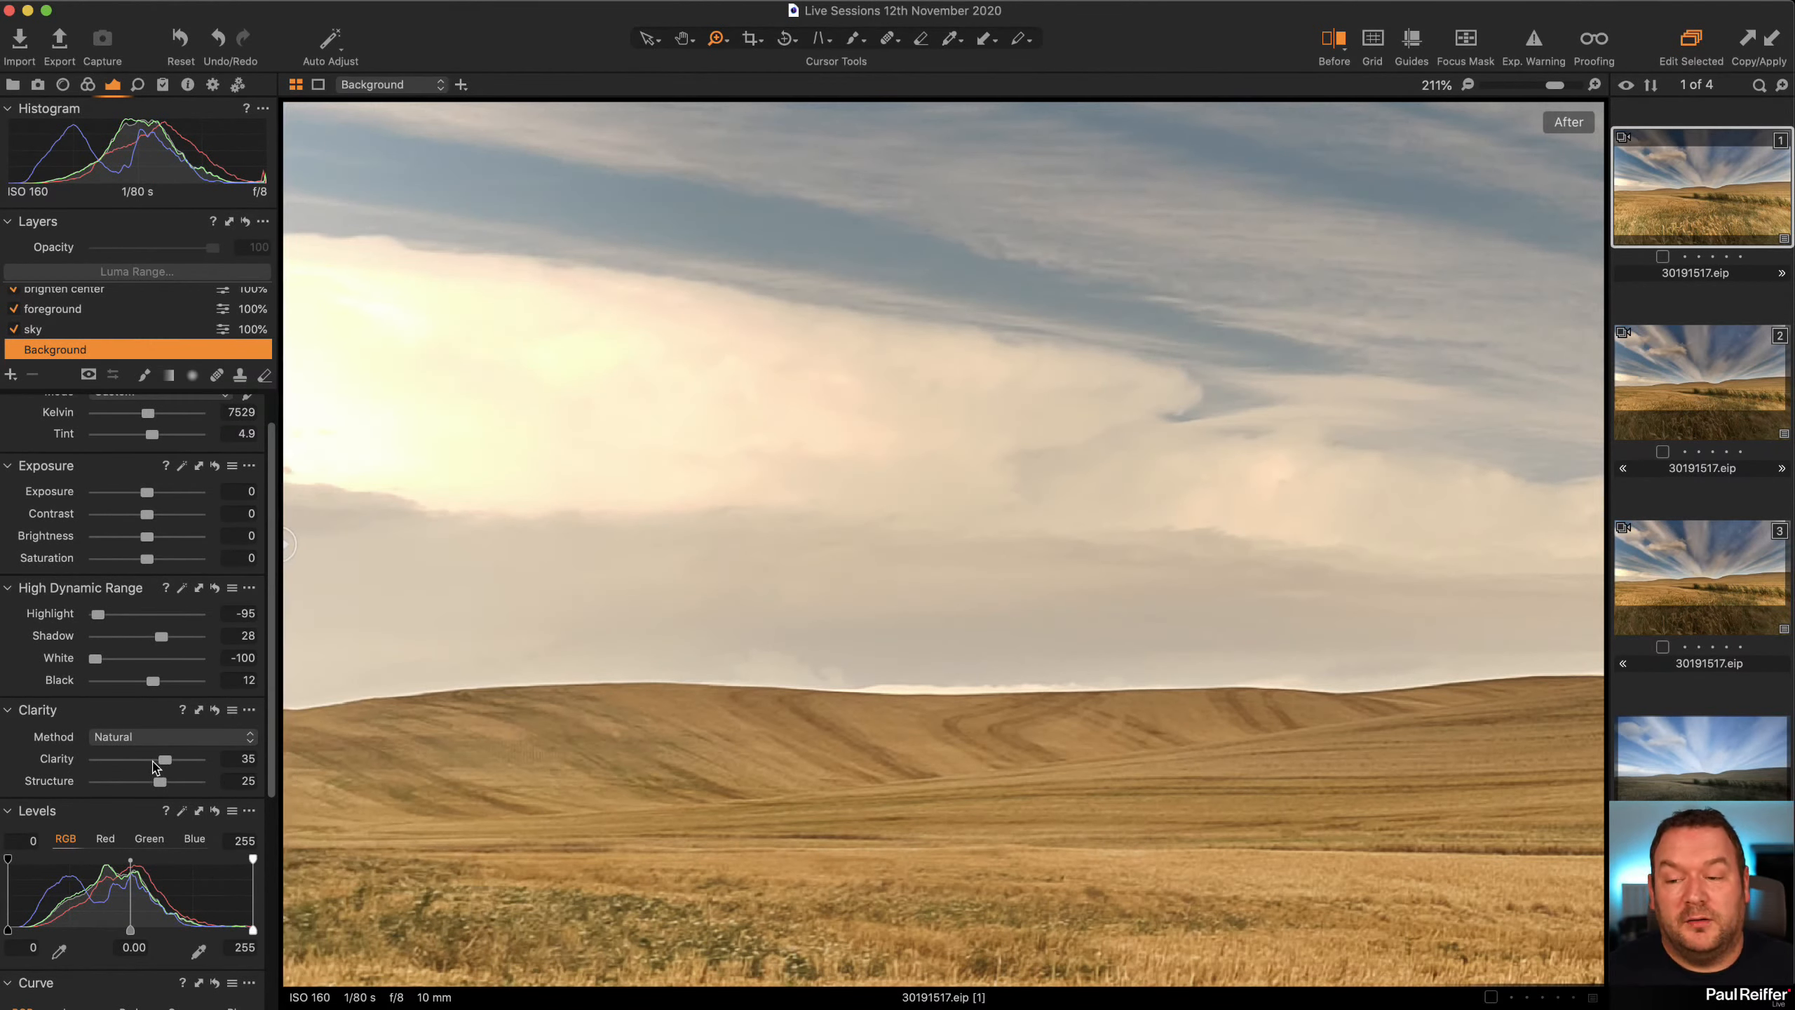
scroll(148, 760, up, 3)
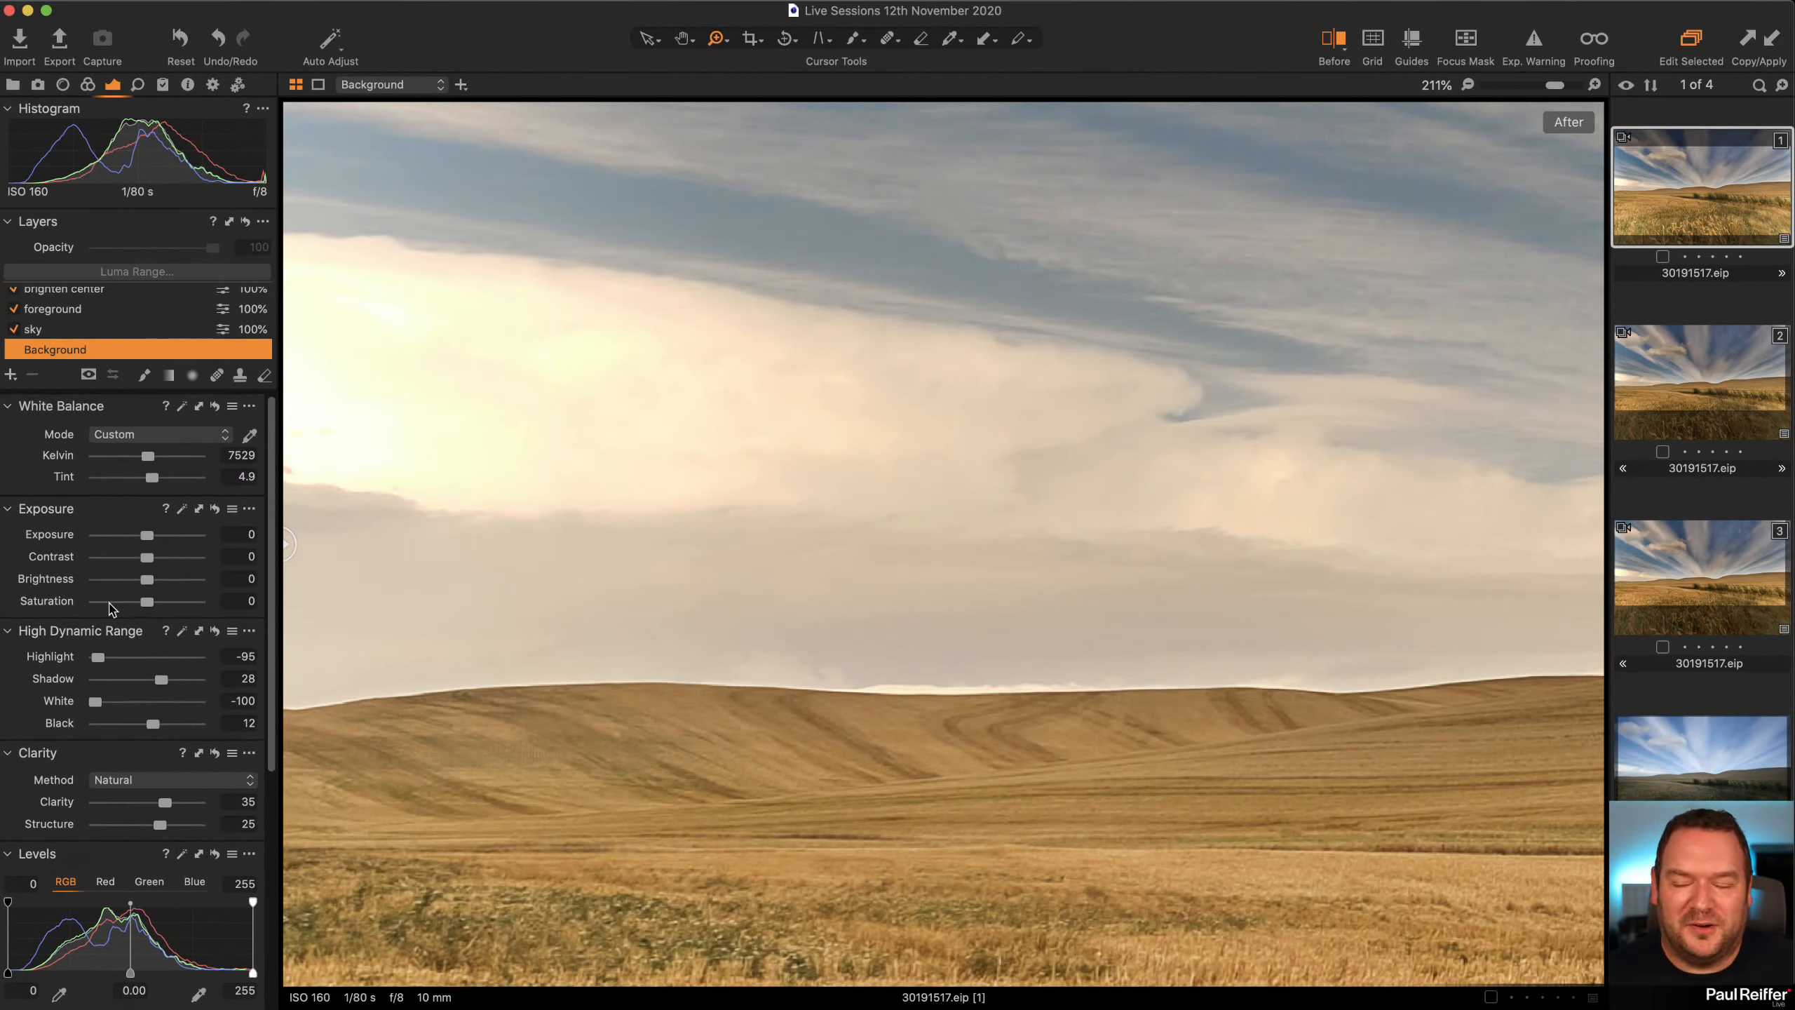
scroll(202, 877, down, 10)
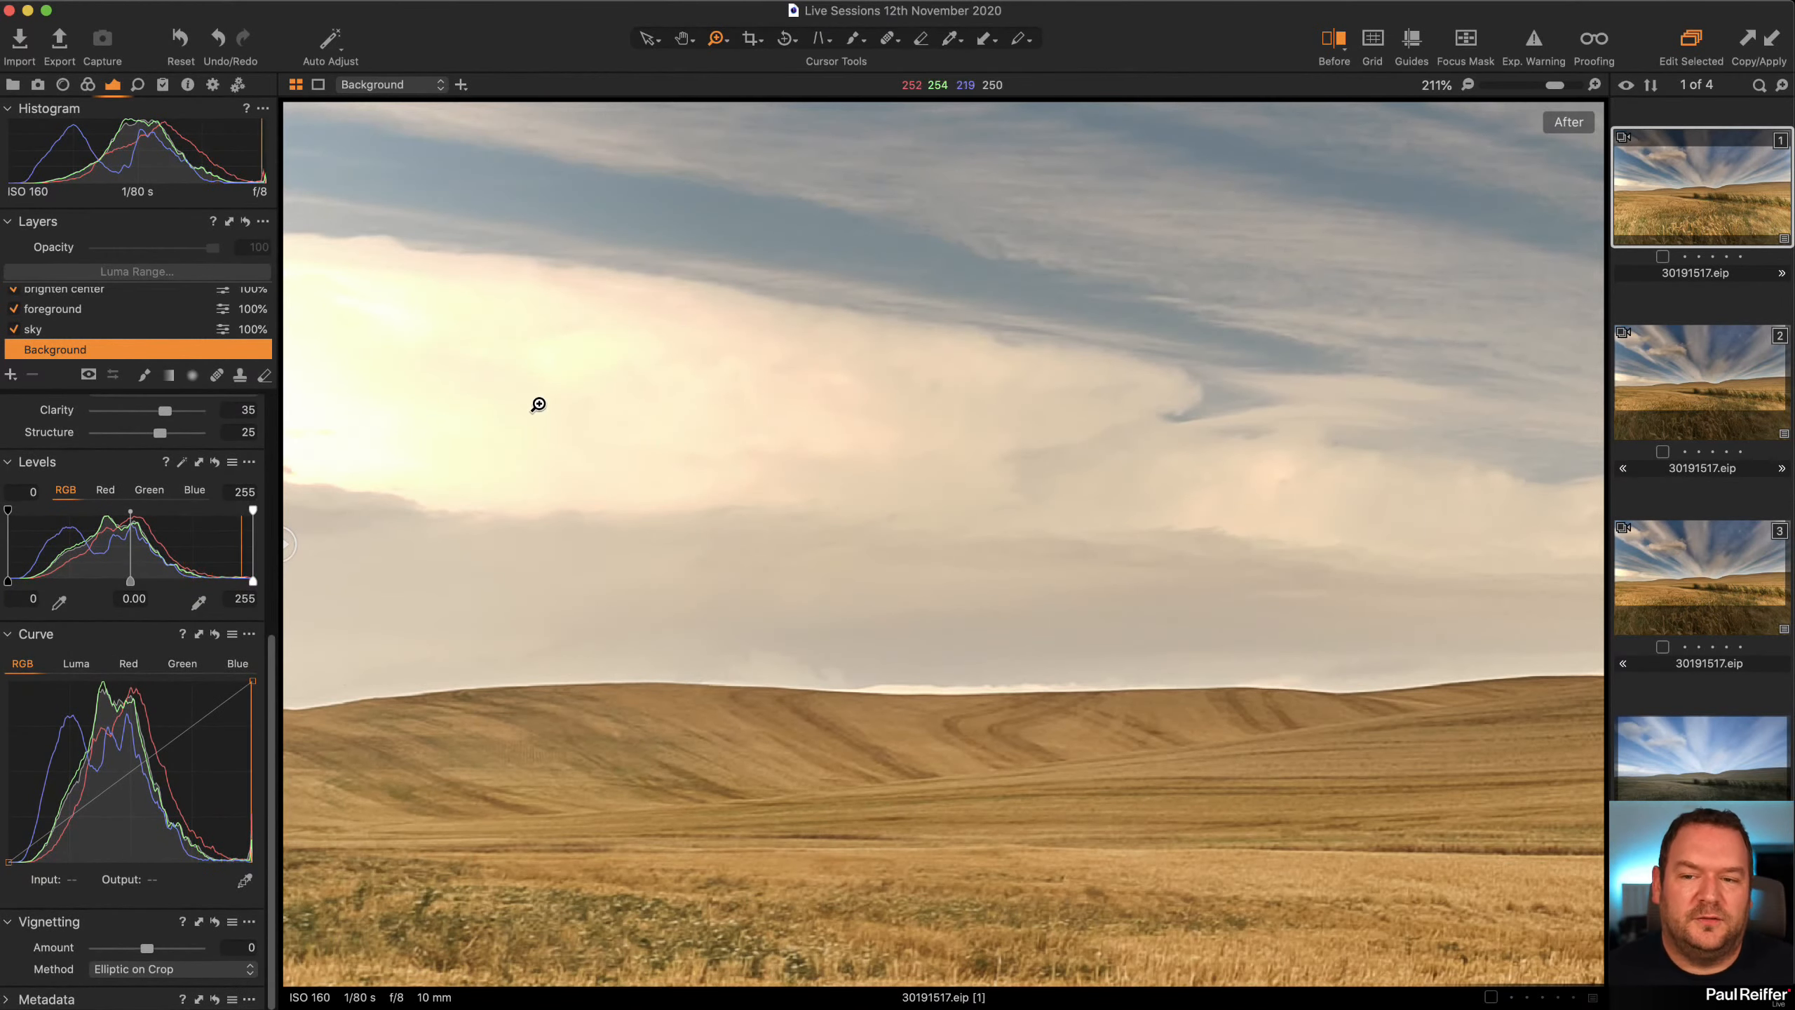
scroll(134, 637, up, 10)
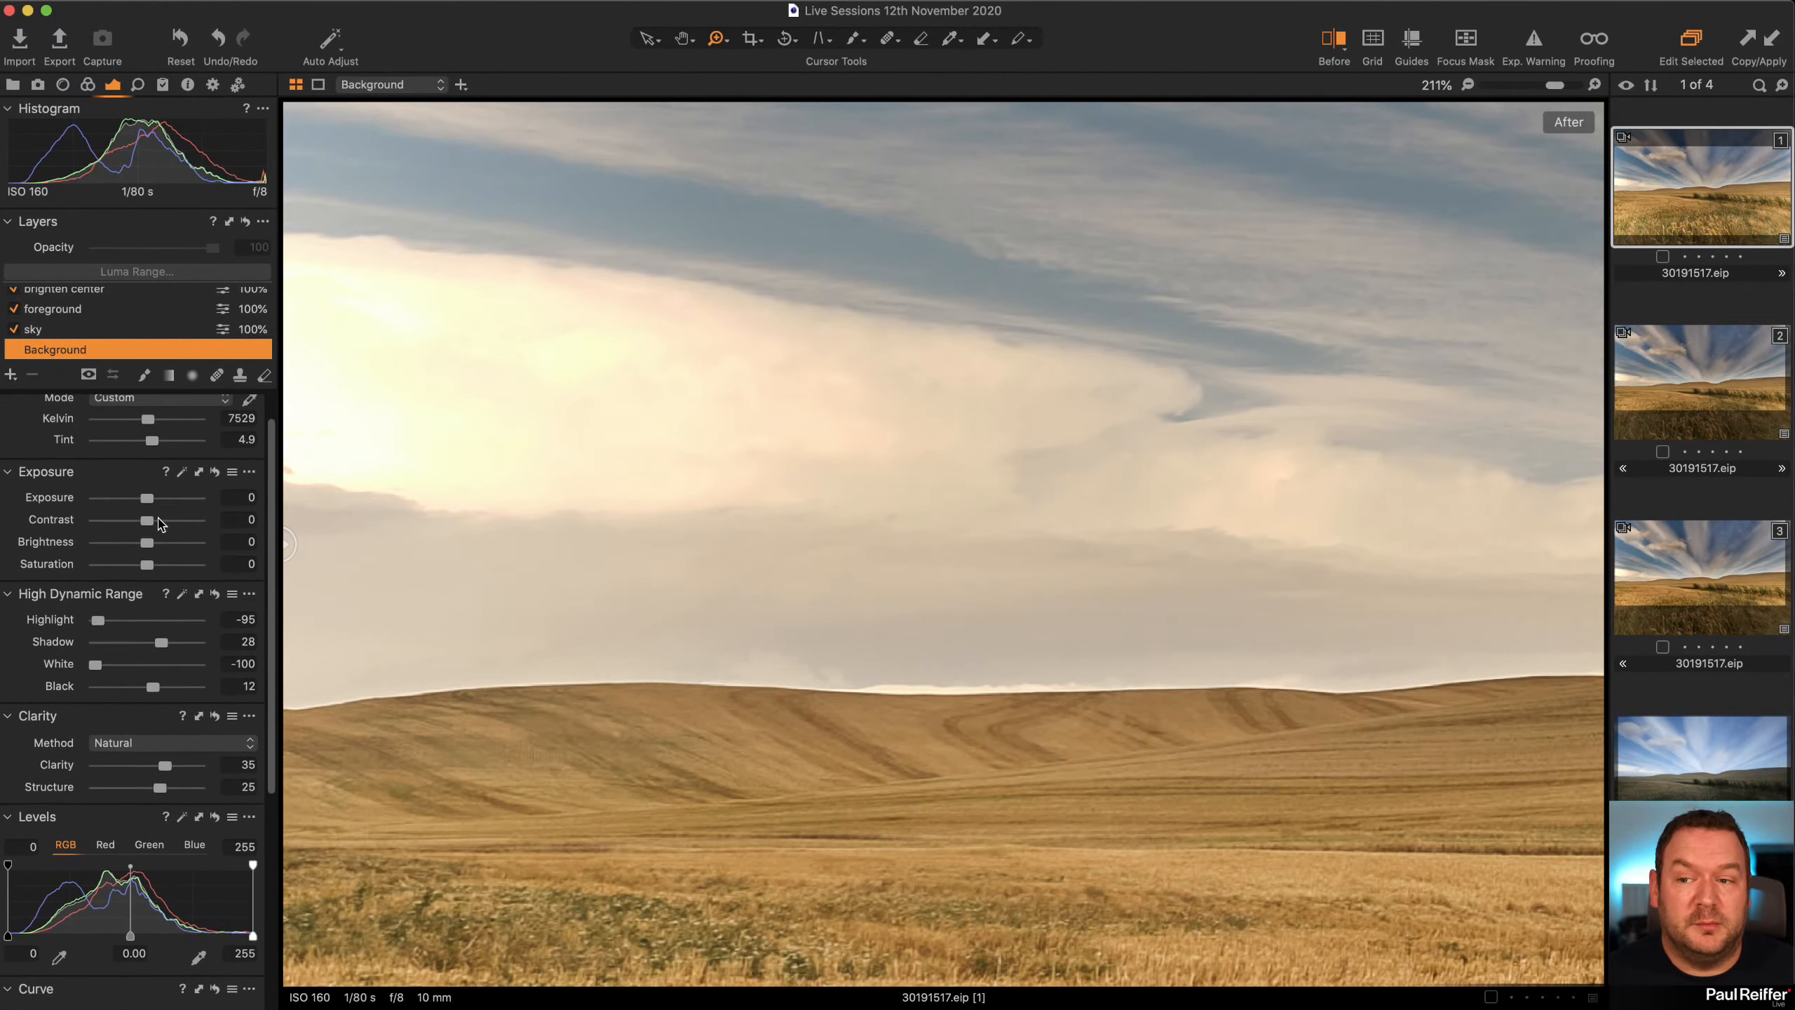
Try a Levels highlight value of 232 on the sky layer and check its mask across the whole image.
click(54, 330)
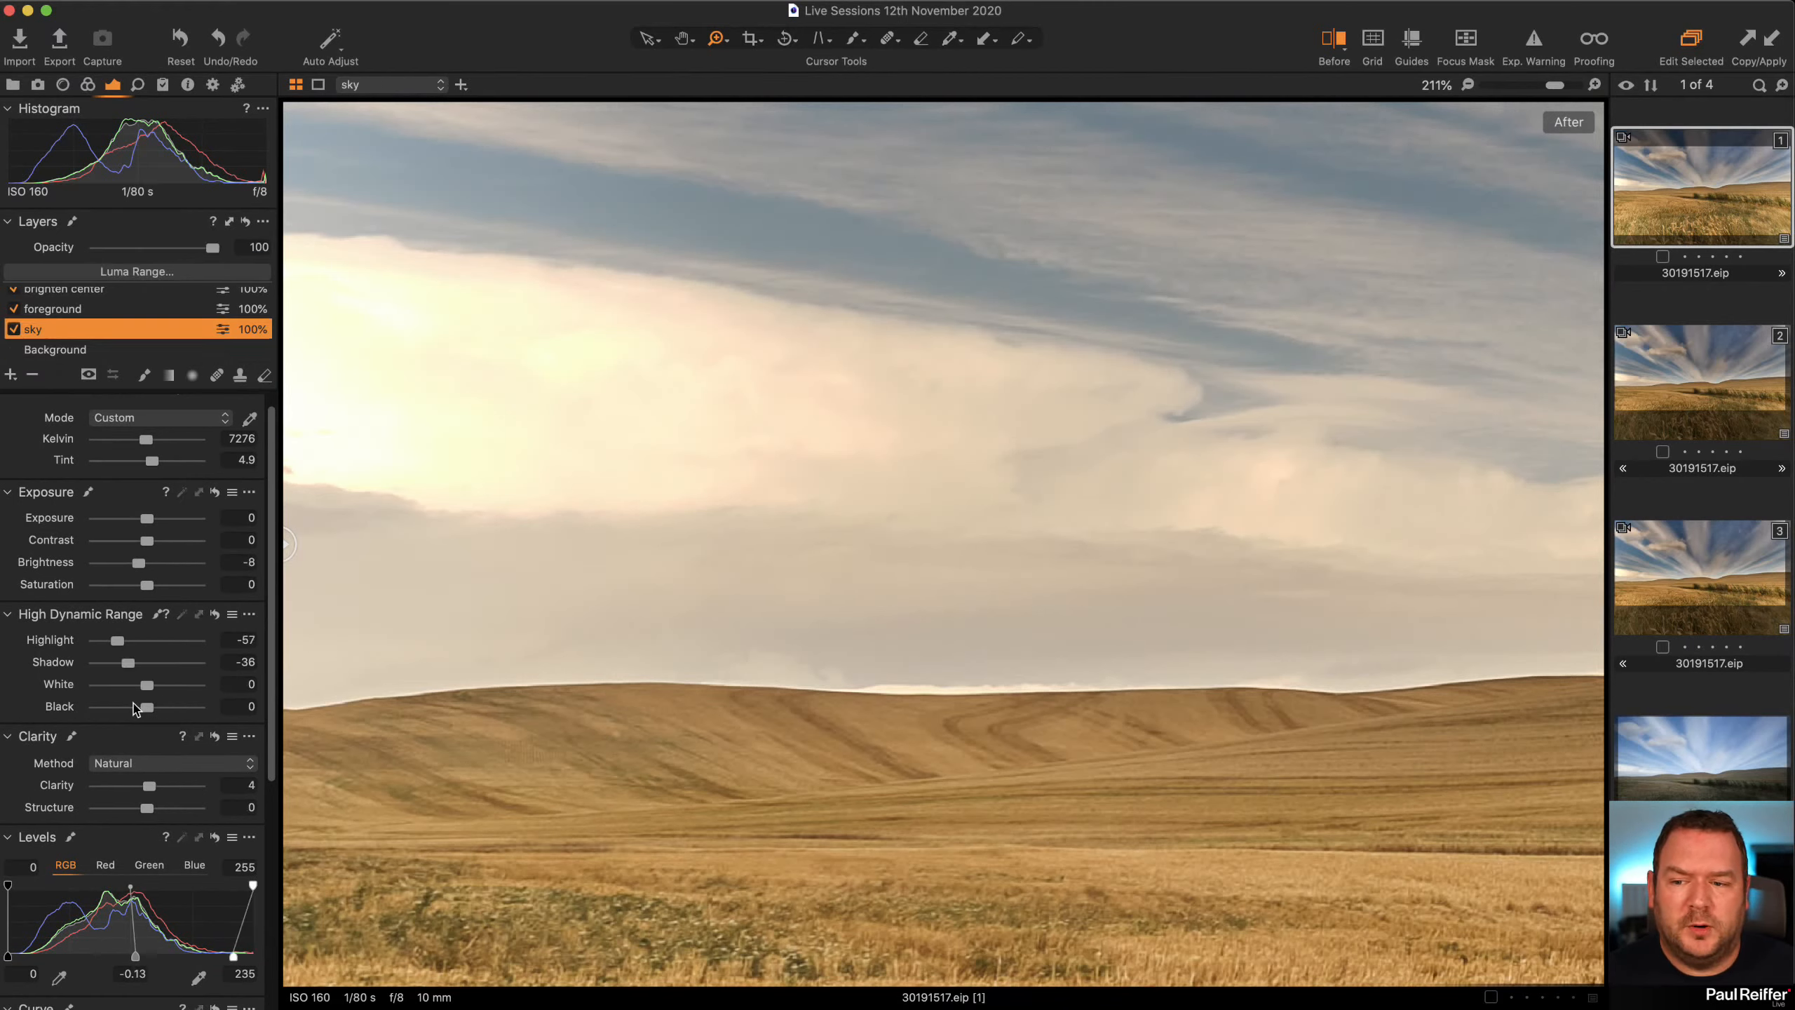
mouse_move(235, 956)
mouse_down()
mouse_move(249, 955)
mouse_move(227, 958)
mouse_up()
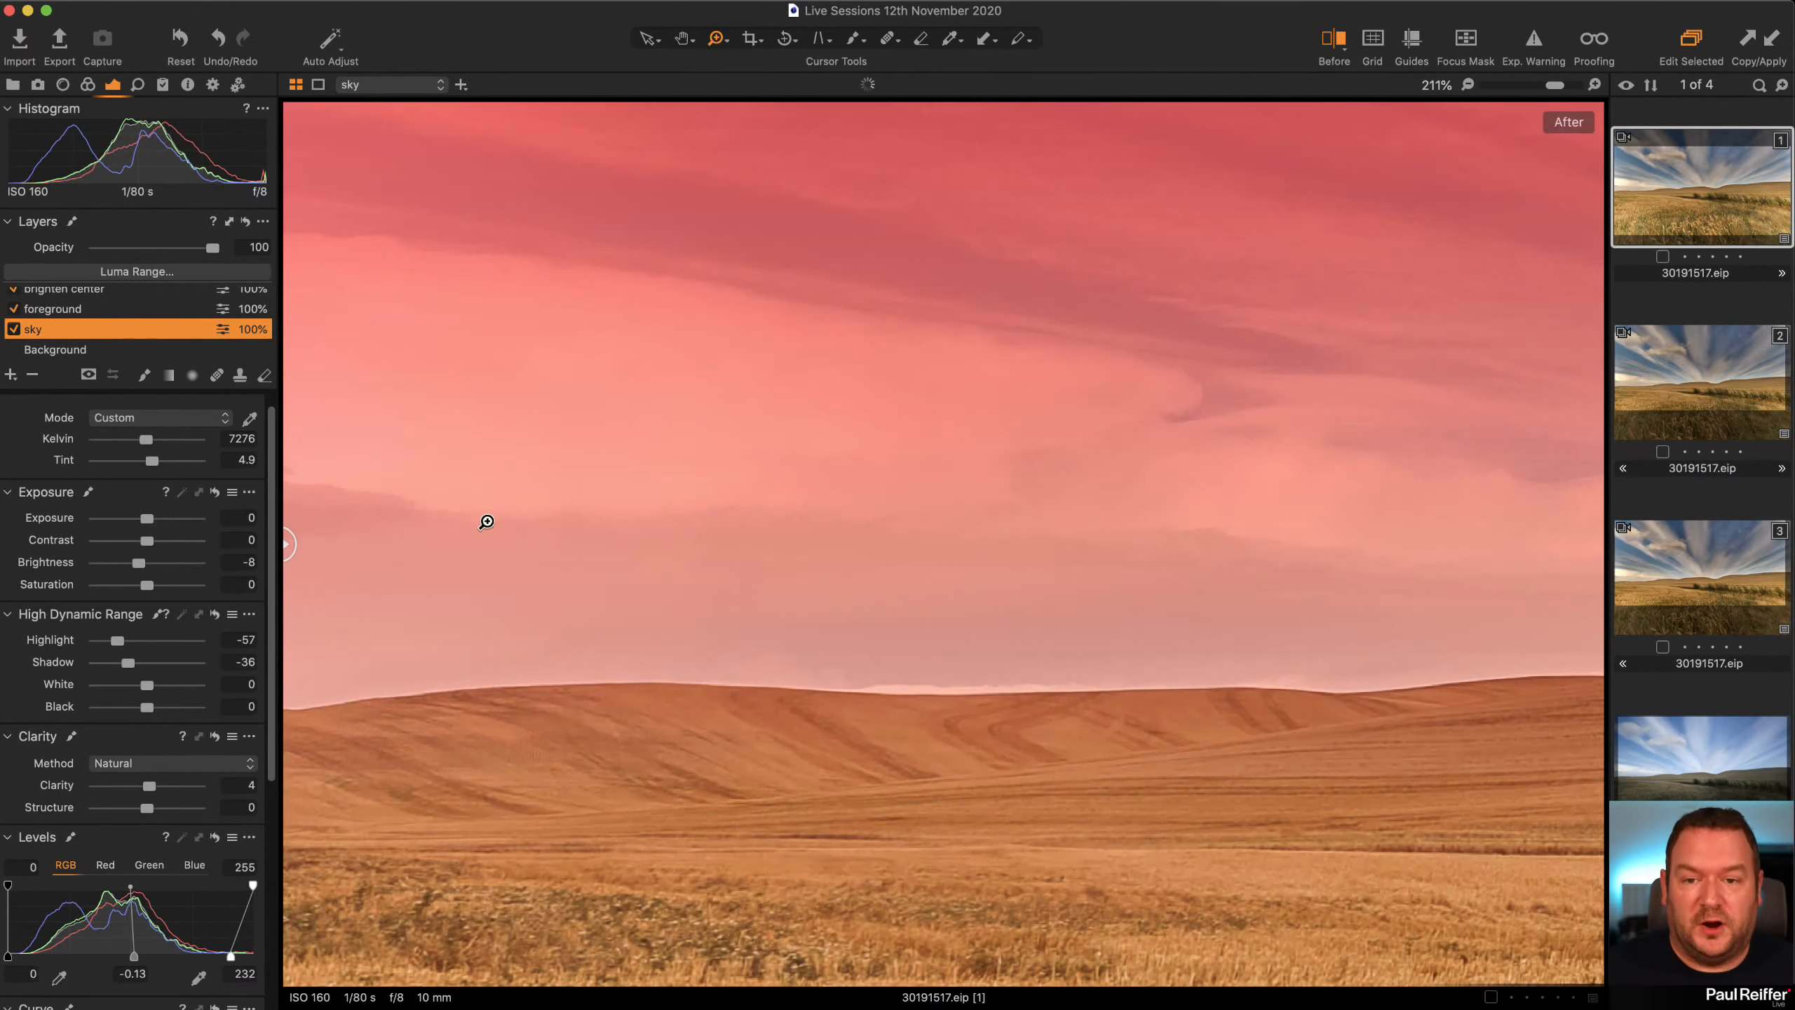
key(m)
double_click(735, 509)
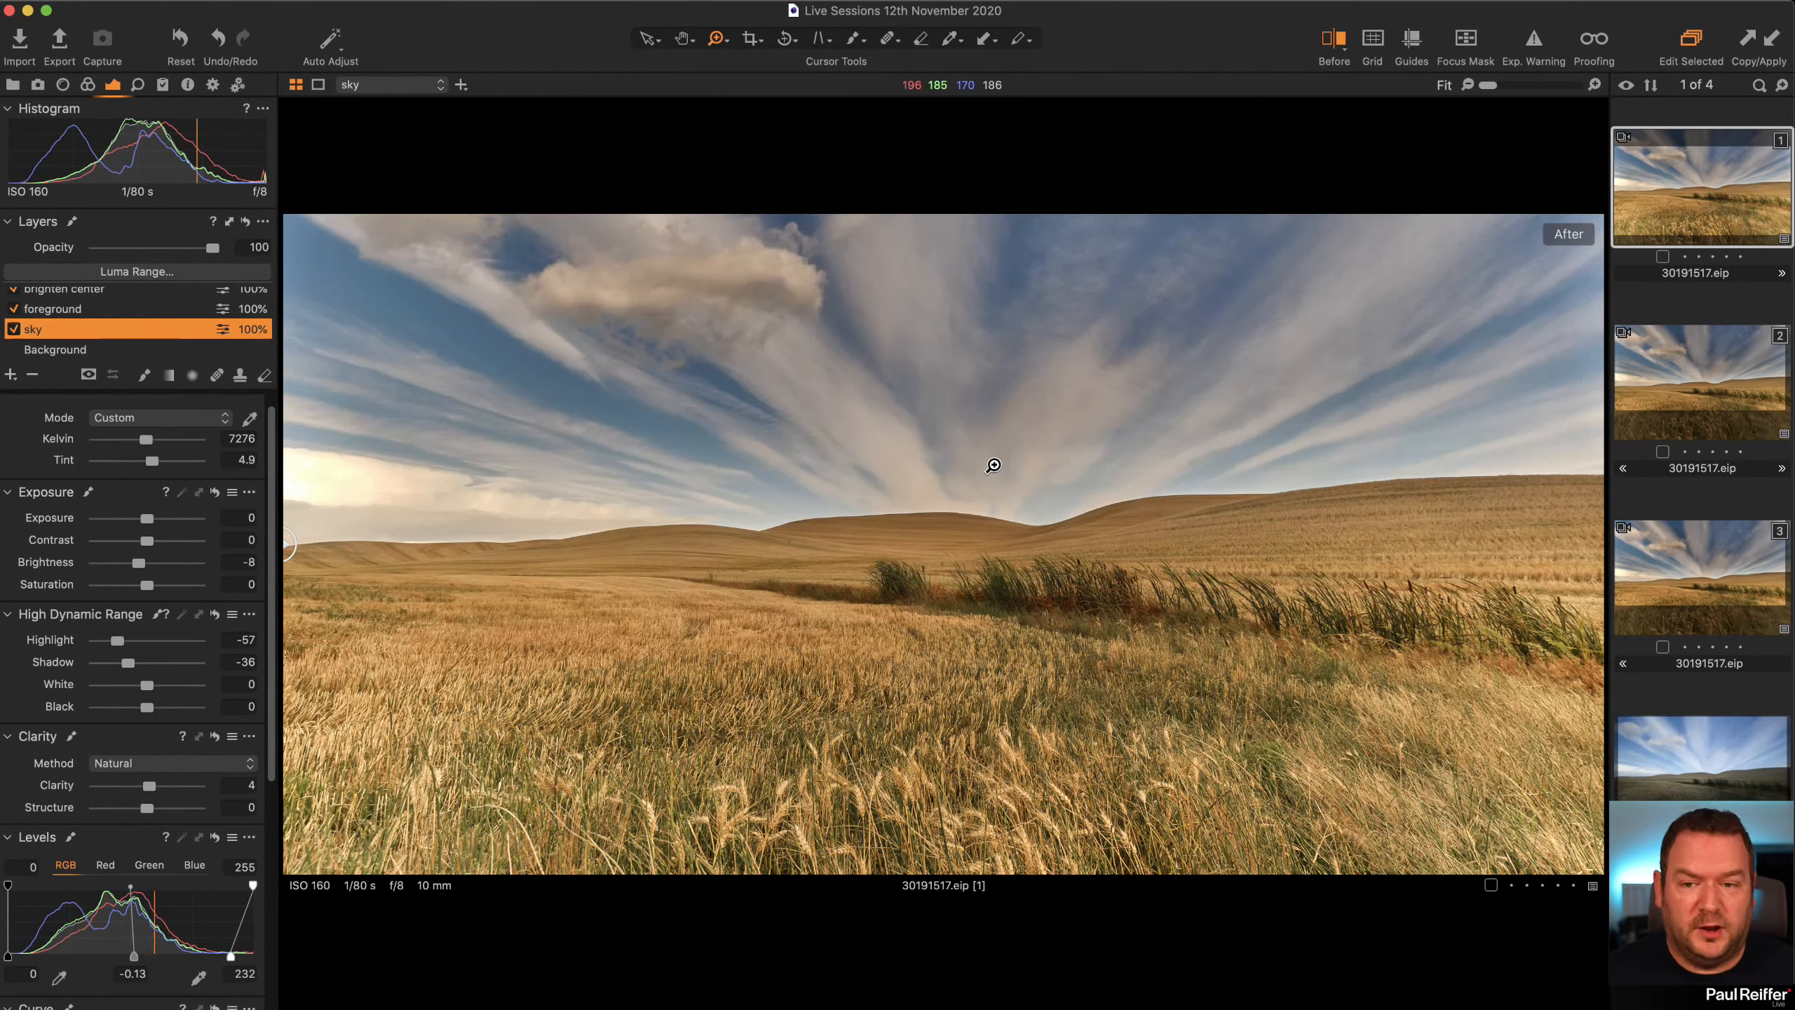
key(m)
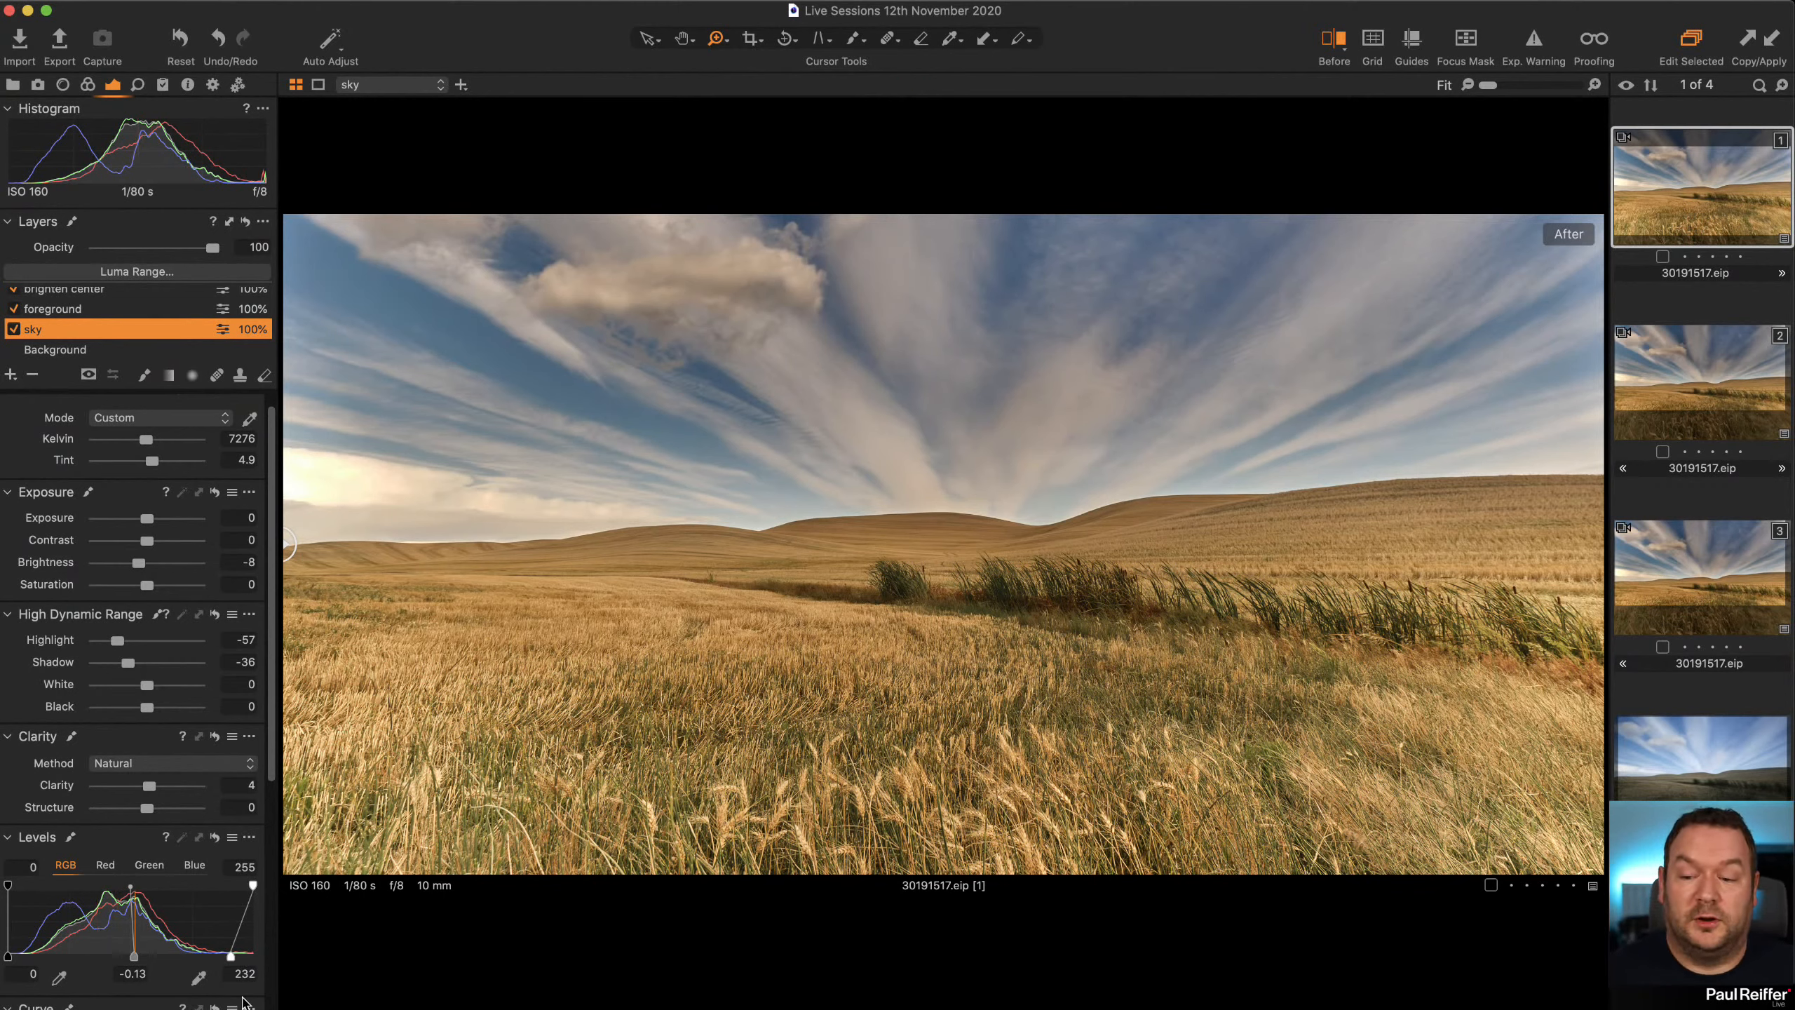
Reset the sky layer's Levels to a highlight value of 255 and a midtone of 0.00, checking the bright cloud up close.
mouse_move(231, 956)
mouse_down()
mouse_move(268, 955)
mouse_move(204, 959)
mouse_move(235, 956)
mouse_up()
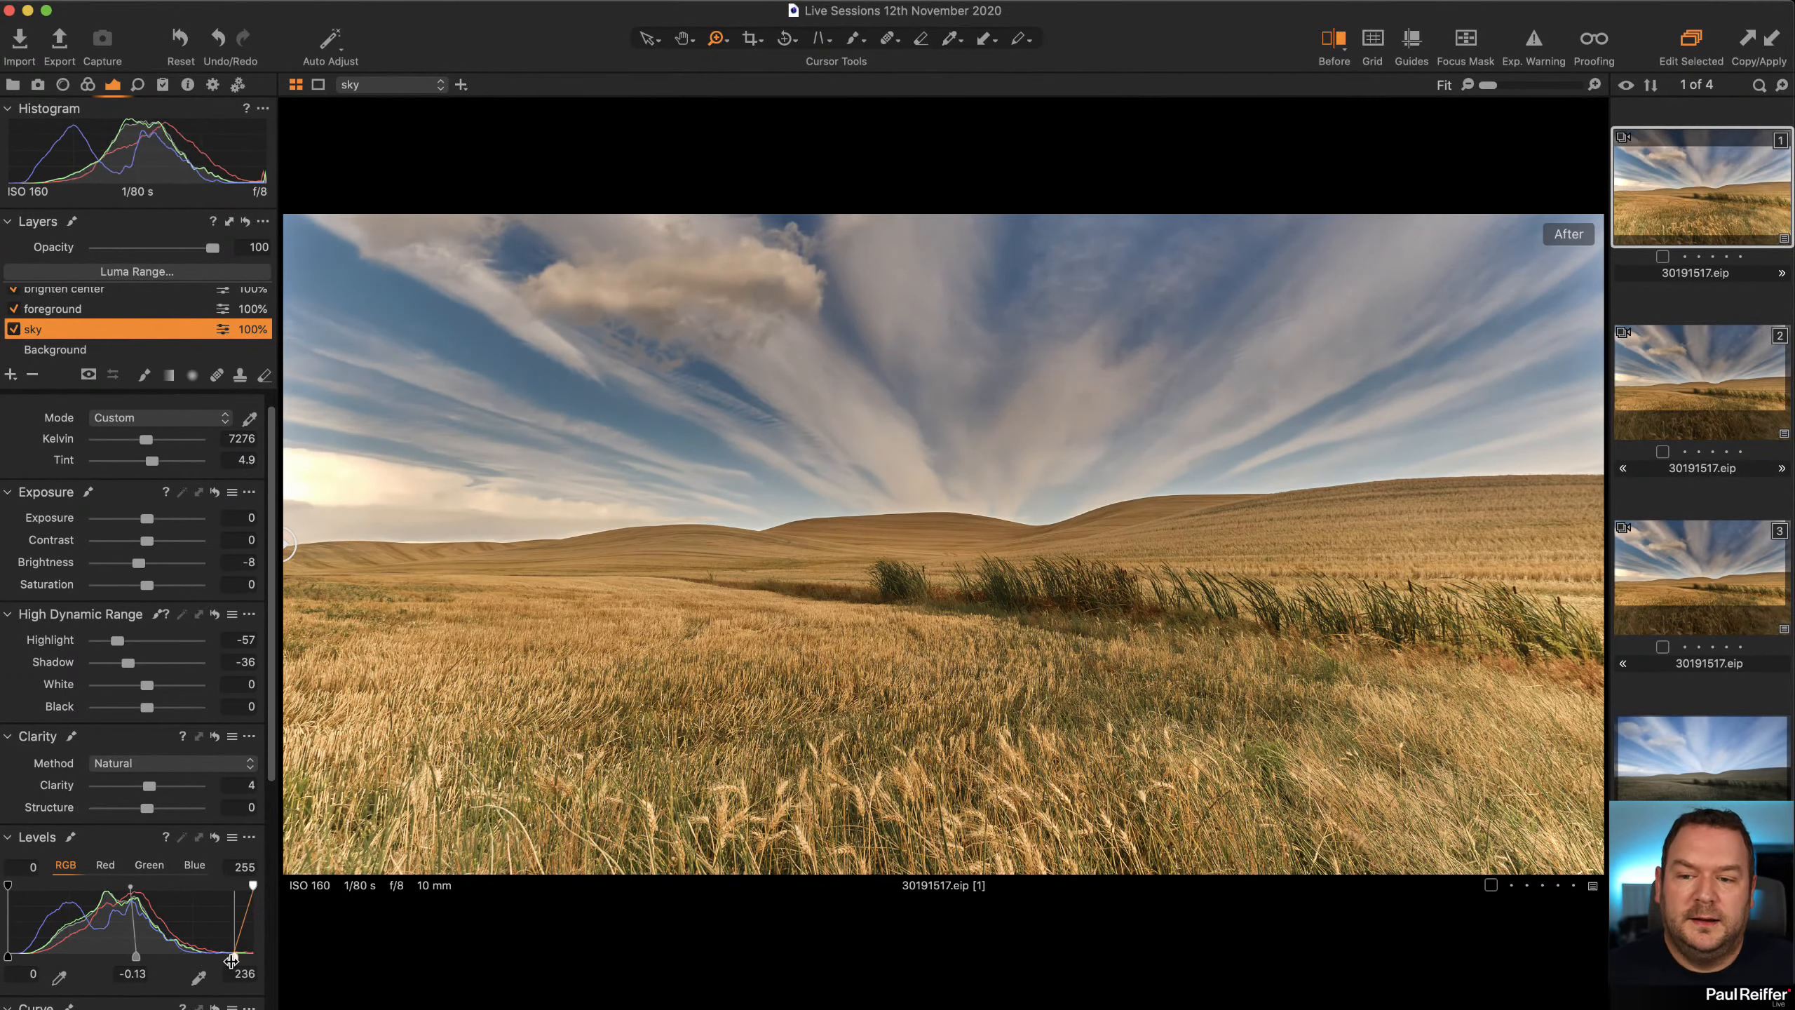
drag(249, 523, 236, 537)
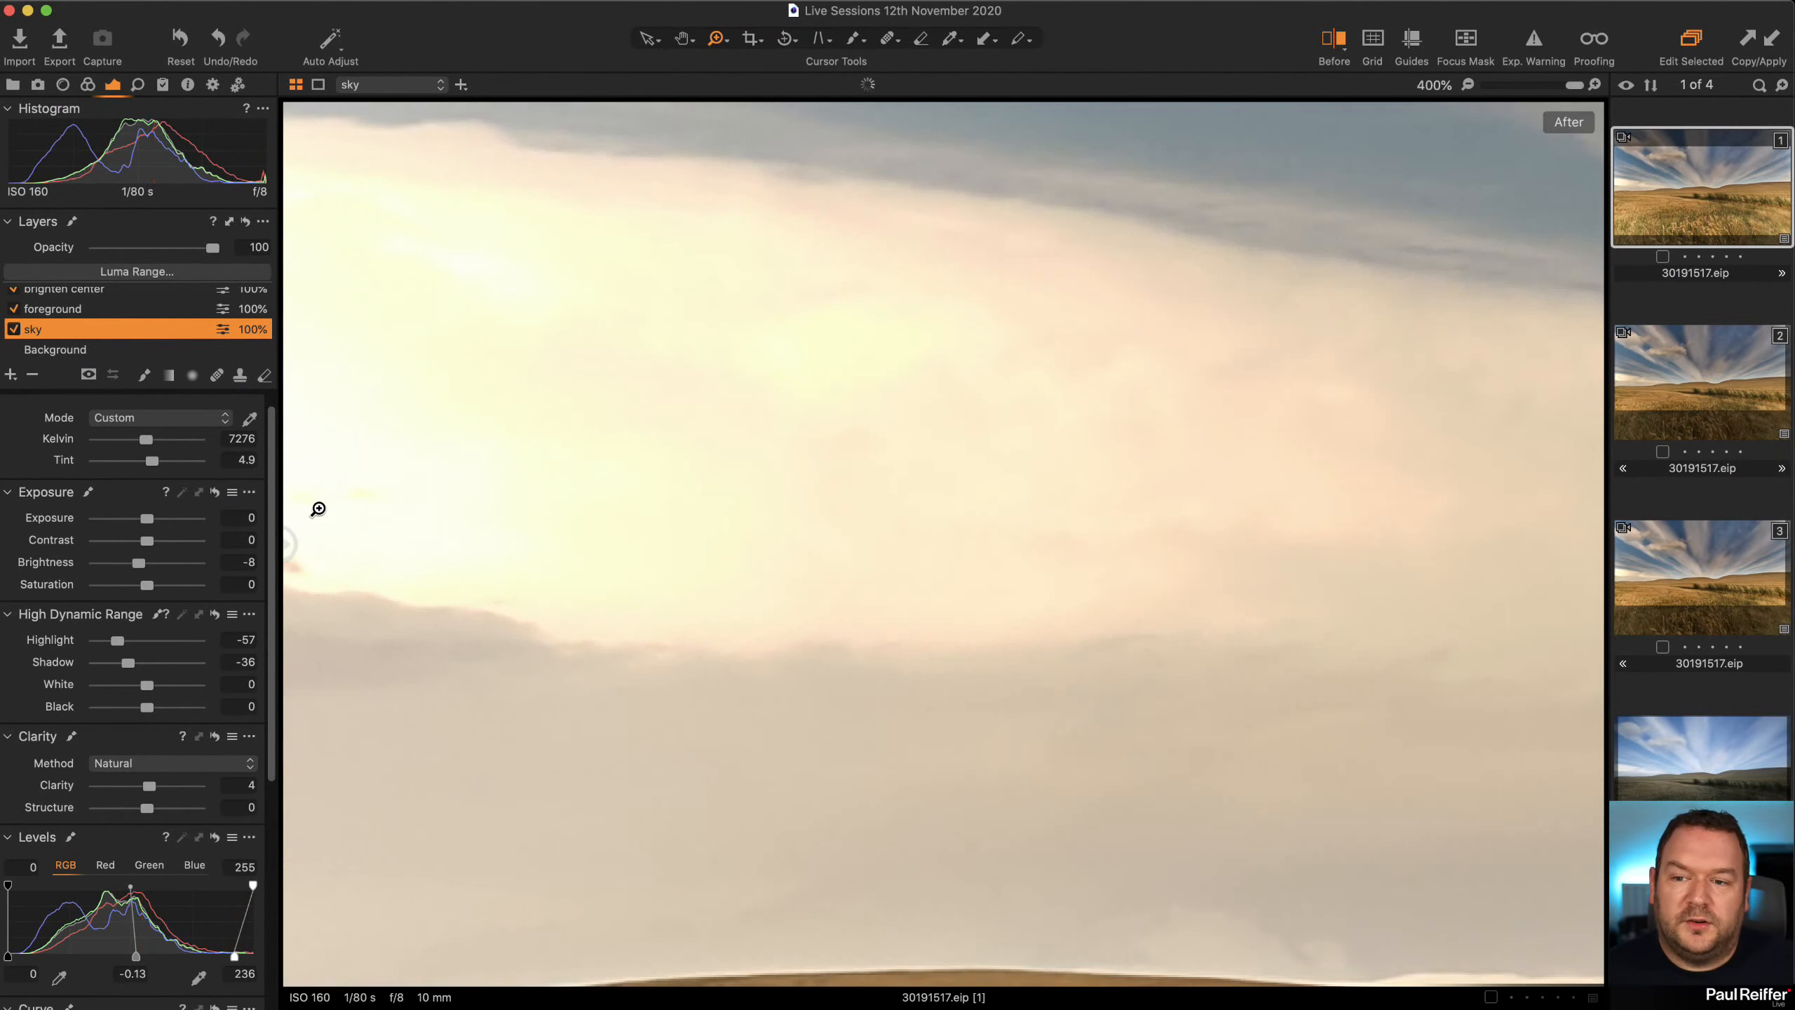
drag(234, 960, 253, 956)
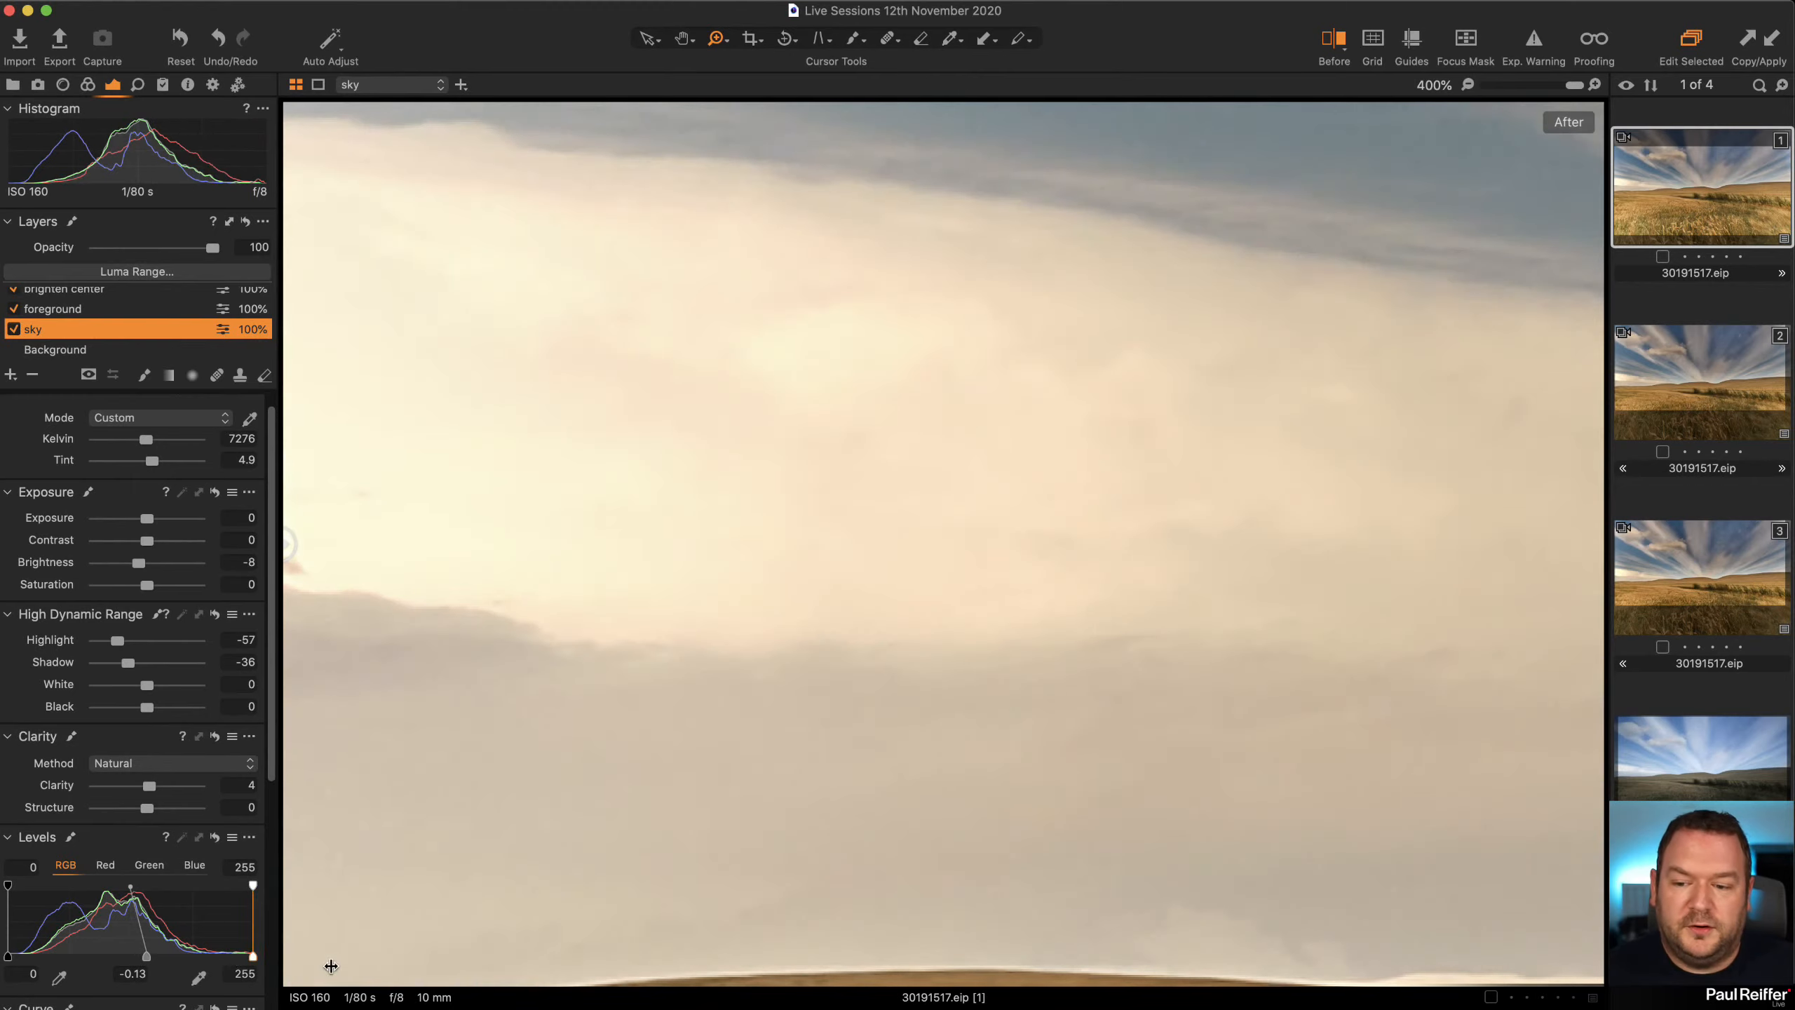
double_click(147, 960)
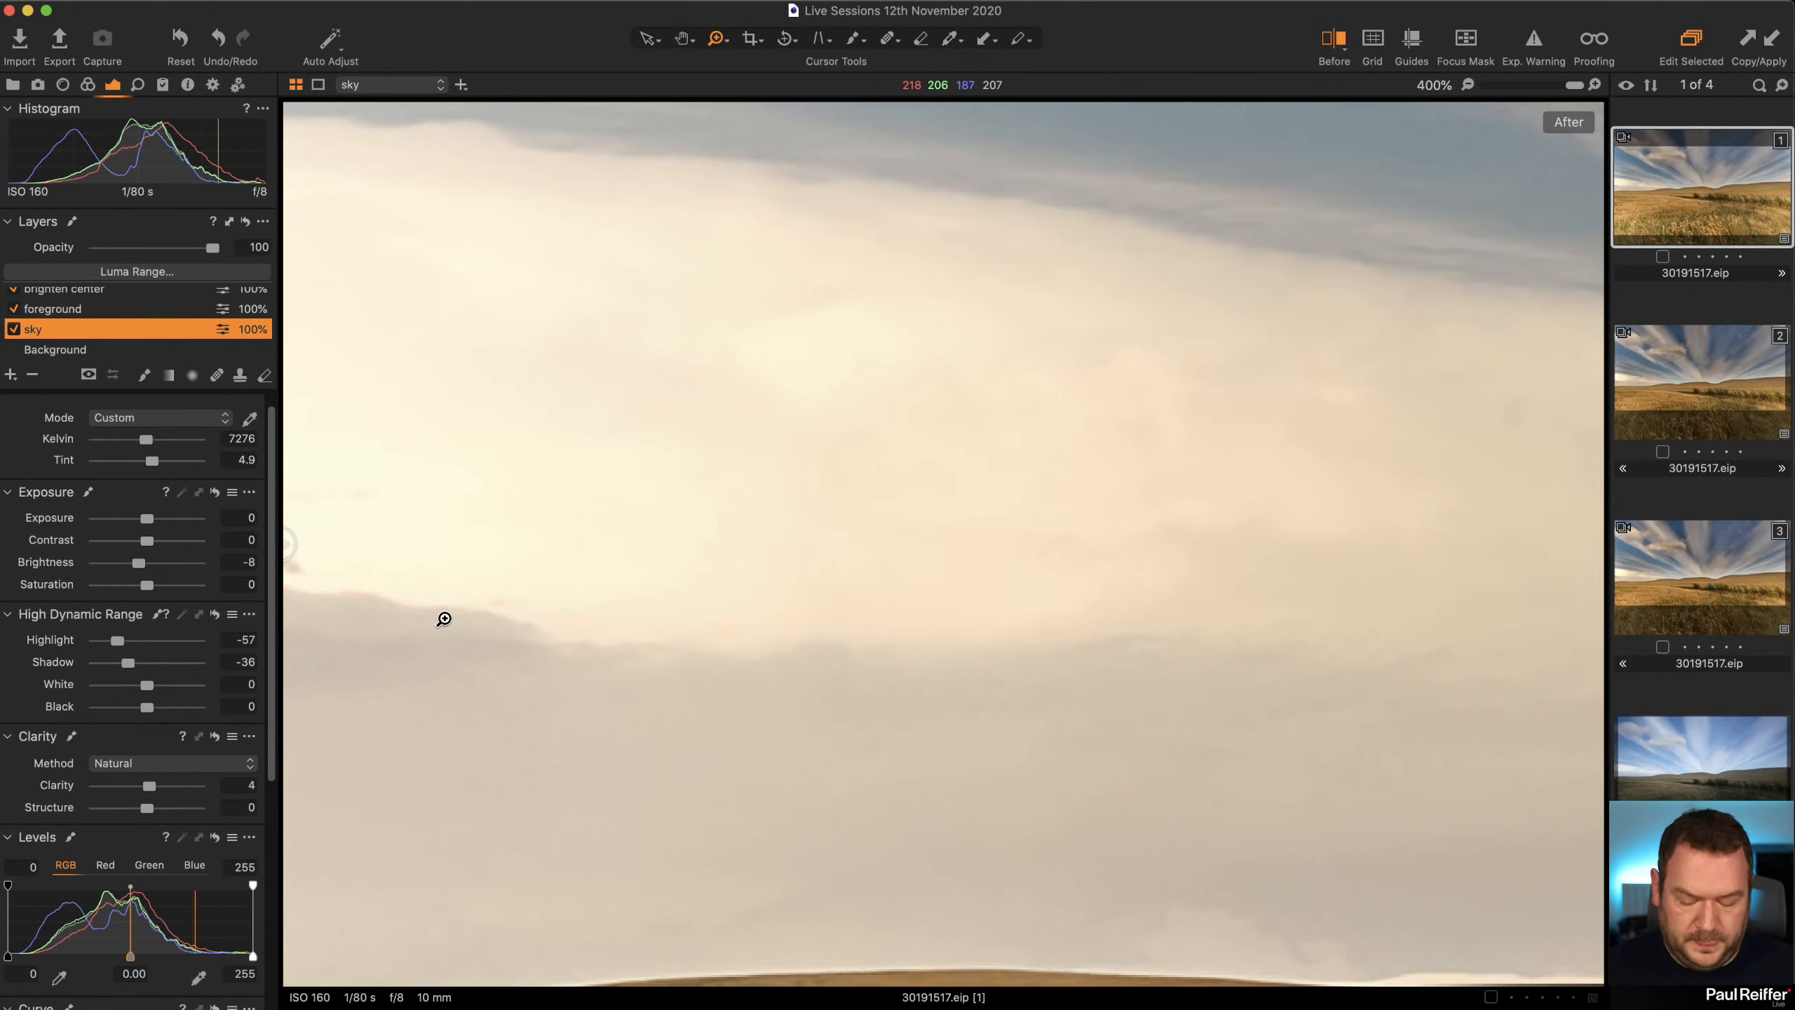
key(i)
click(646, 40)
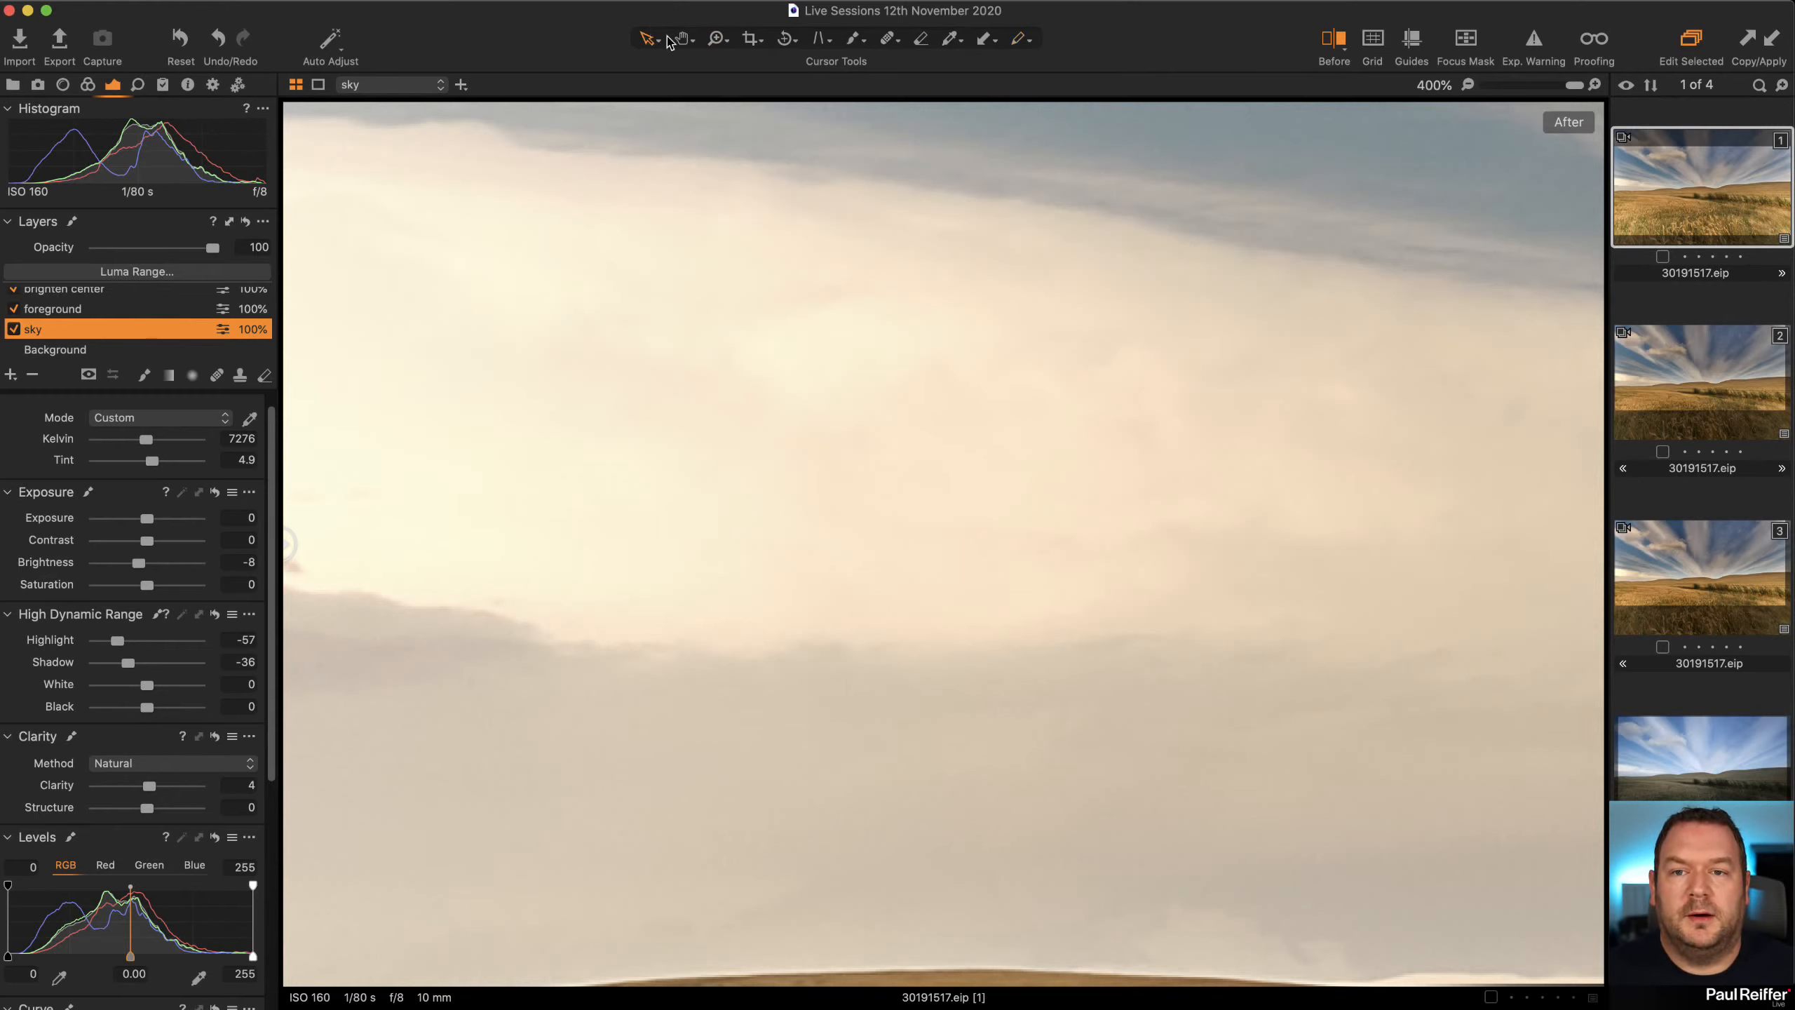
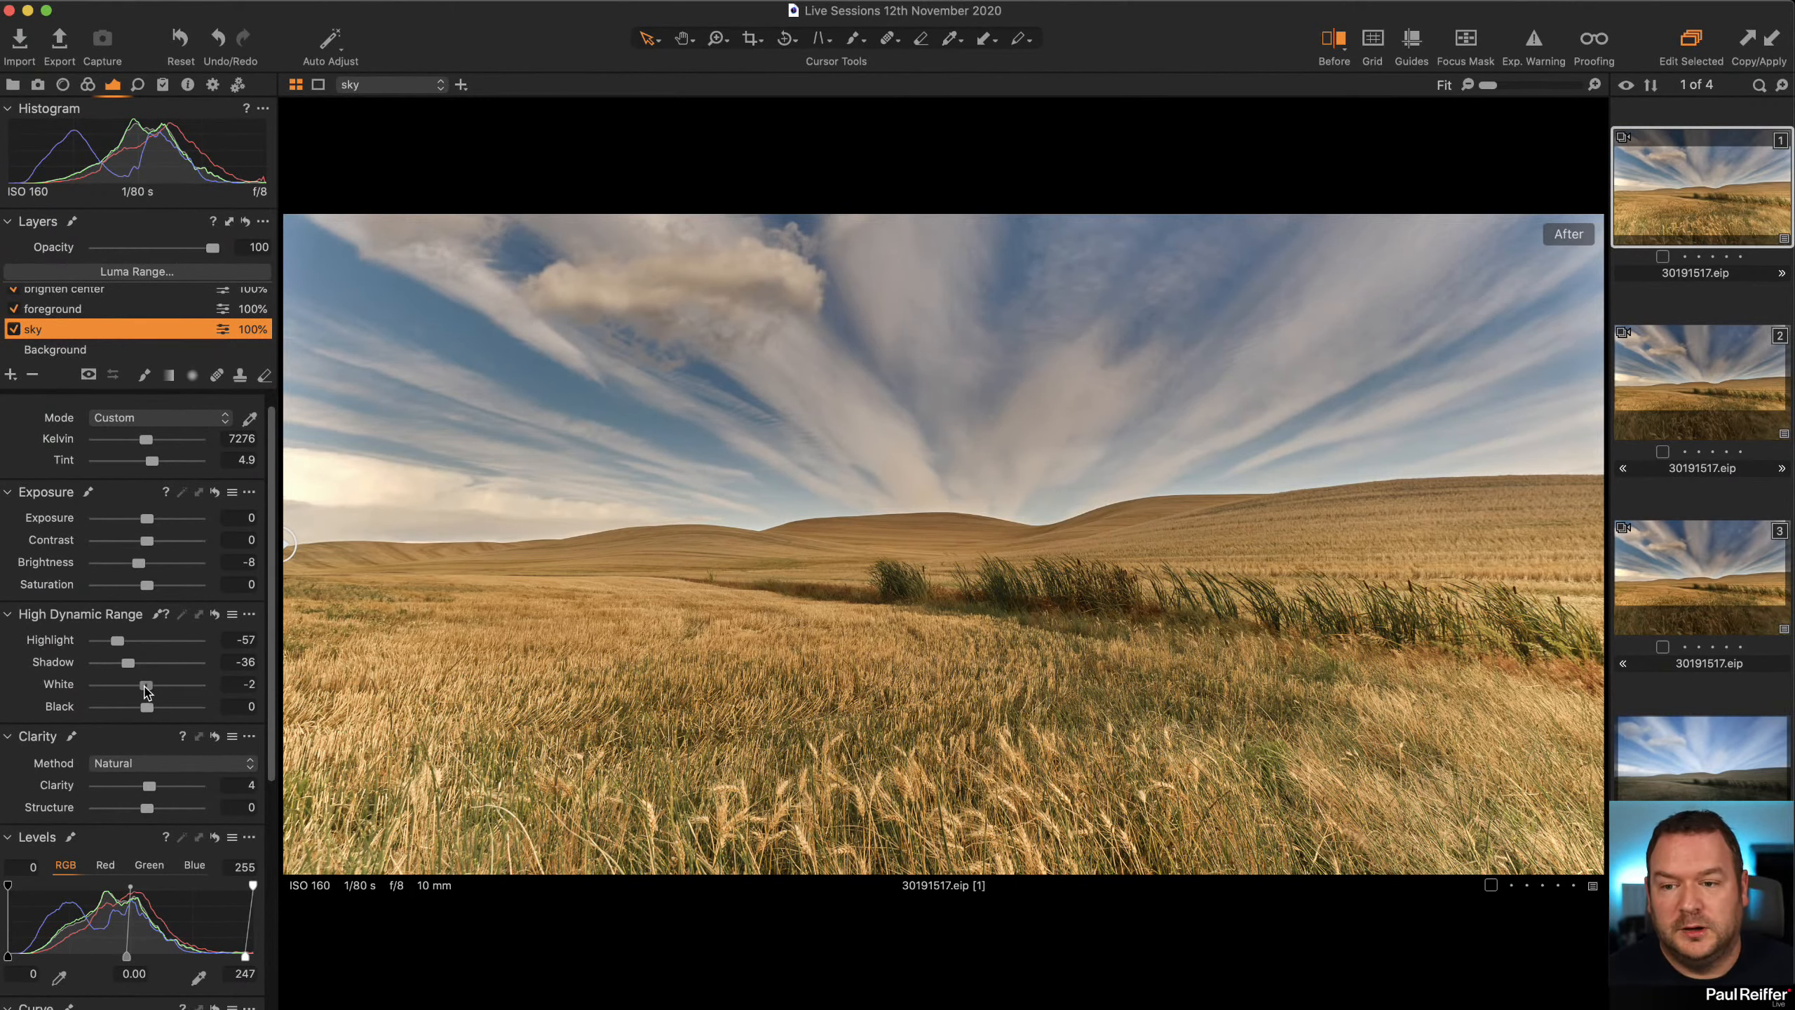
Set the sky layer's High Dynamic Range White to -100 and Highlight to -82, checking the bright cloud up close.
drag(147, 691, 74, 693)
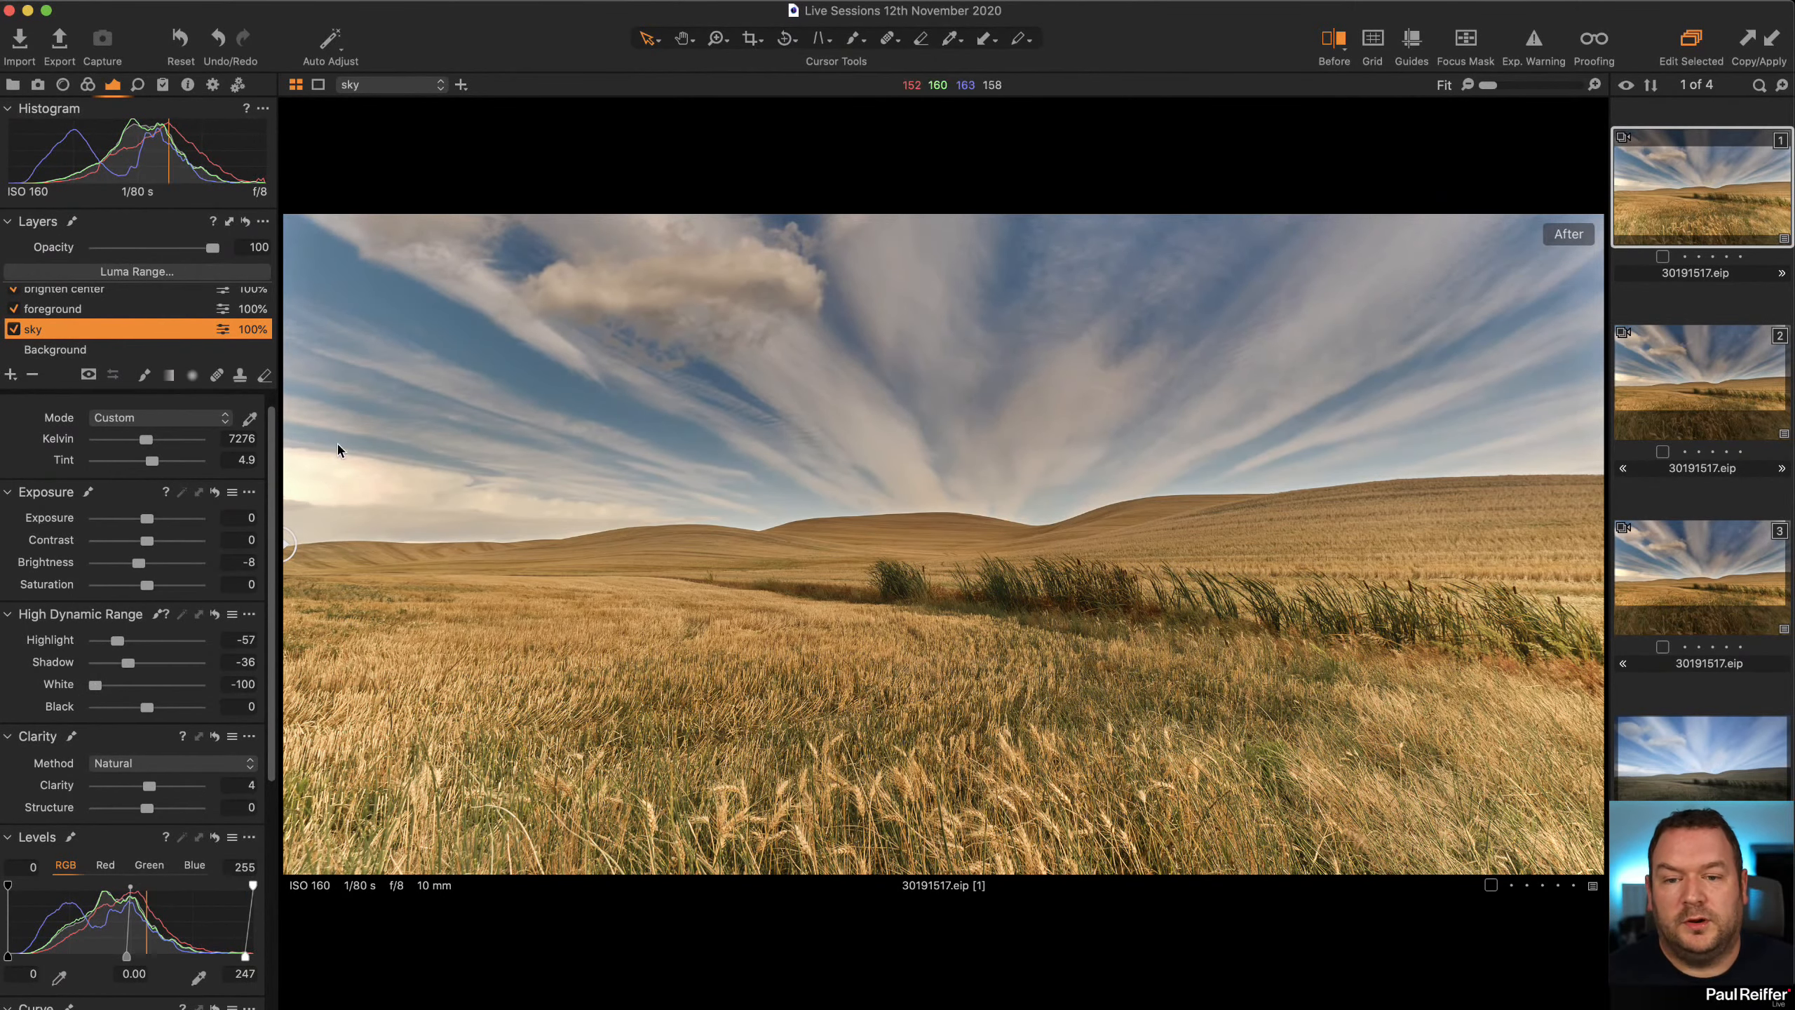
key(z)
drag(444, 444, 263, 575)
drag(706, 611, 700, 913)
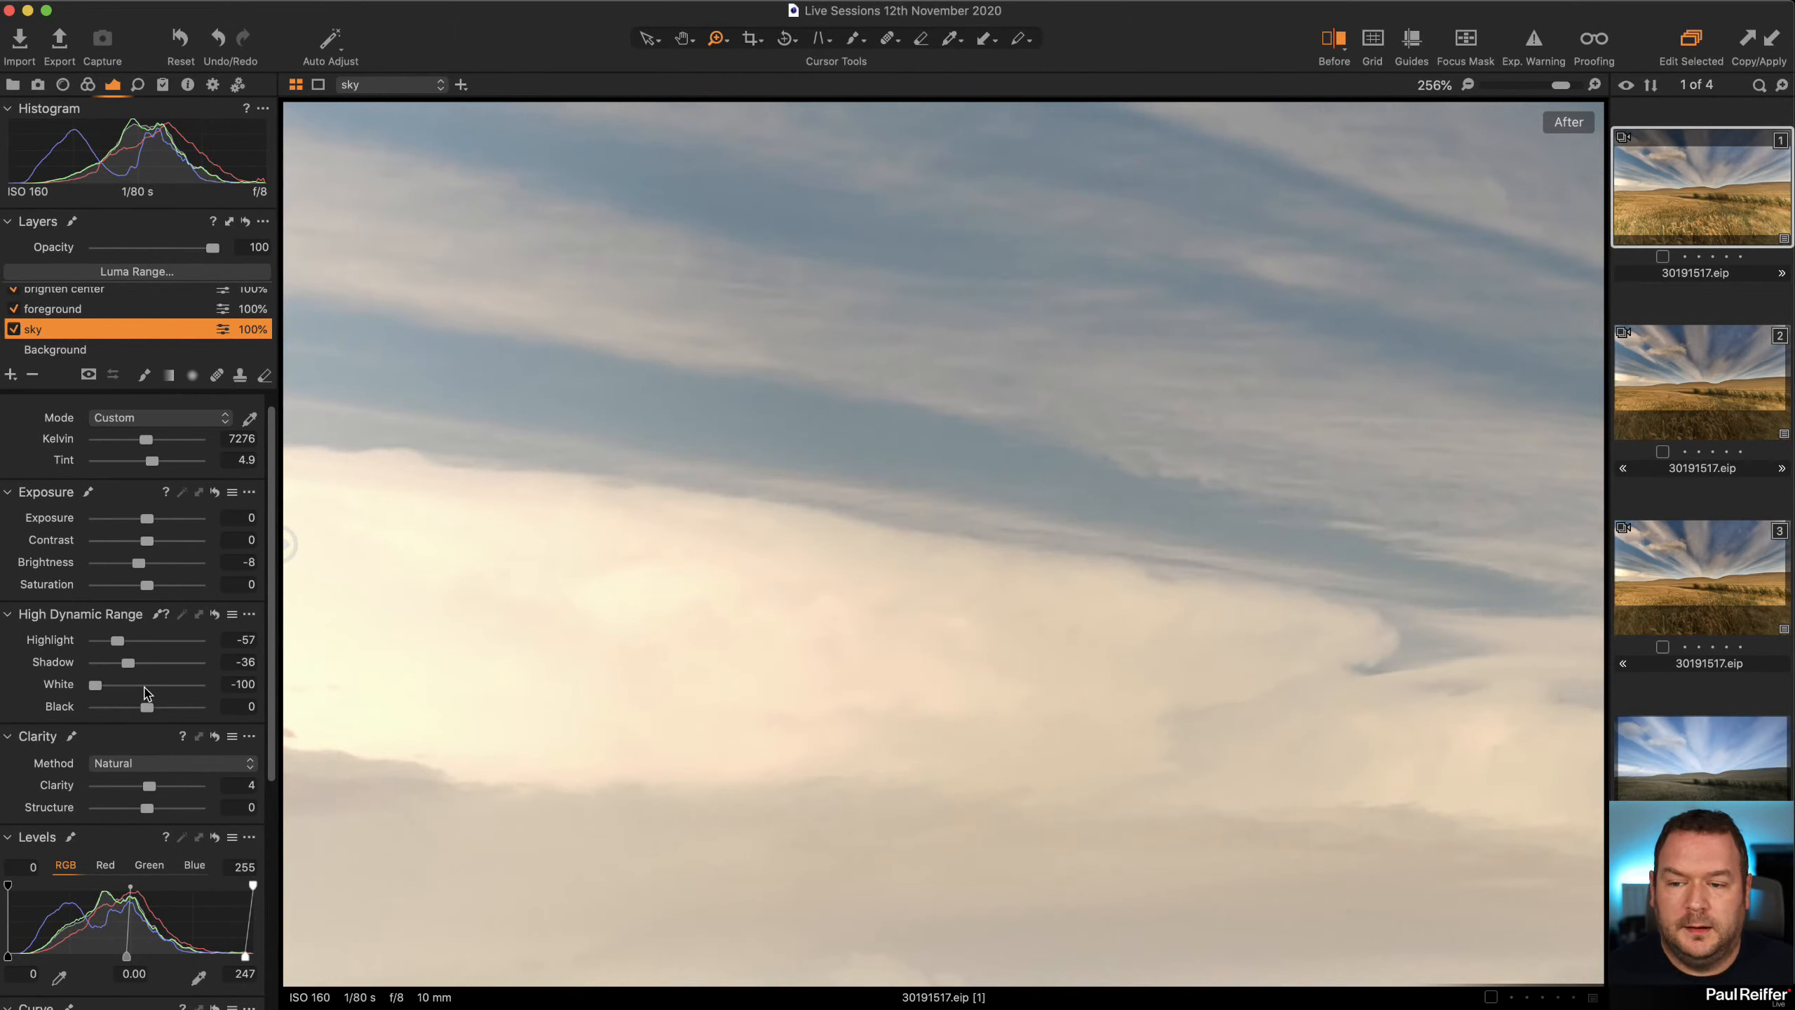
mouse_move(95, 685)
mouse_down()
mouse_move(151, 689)
mouse_move(95, 685)
mouse_up()
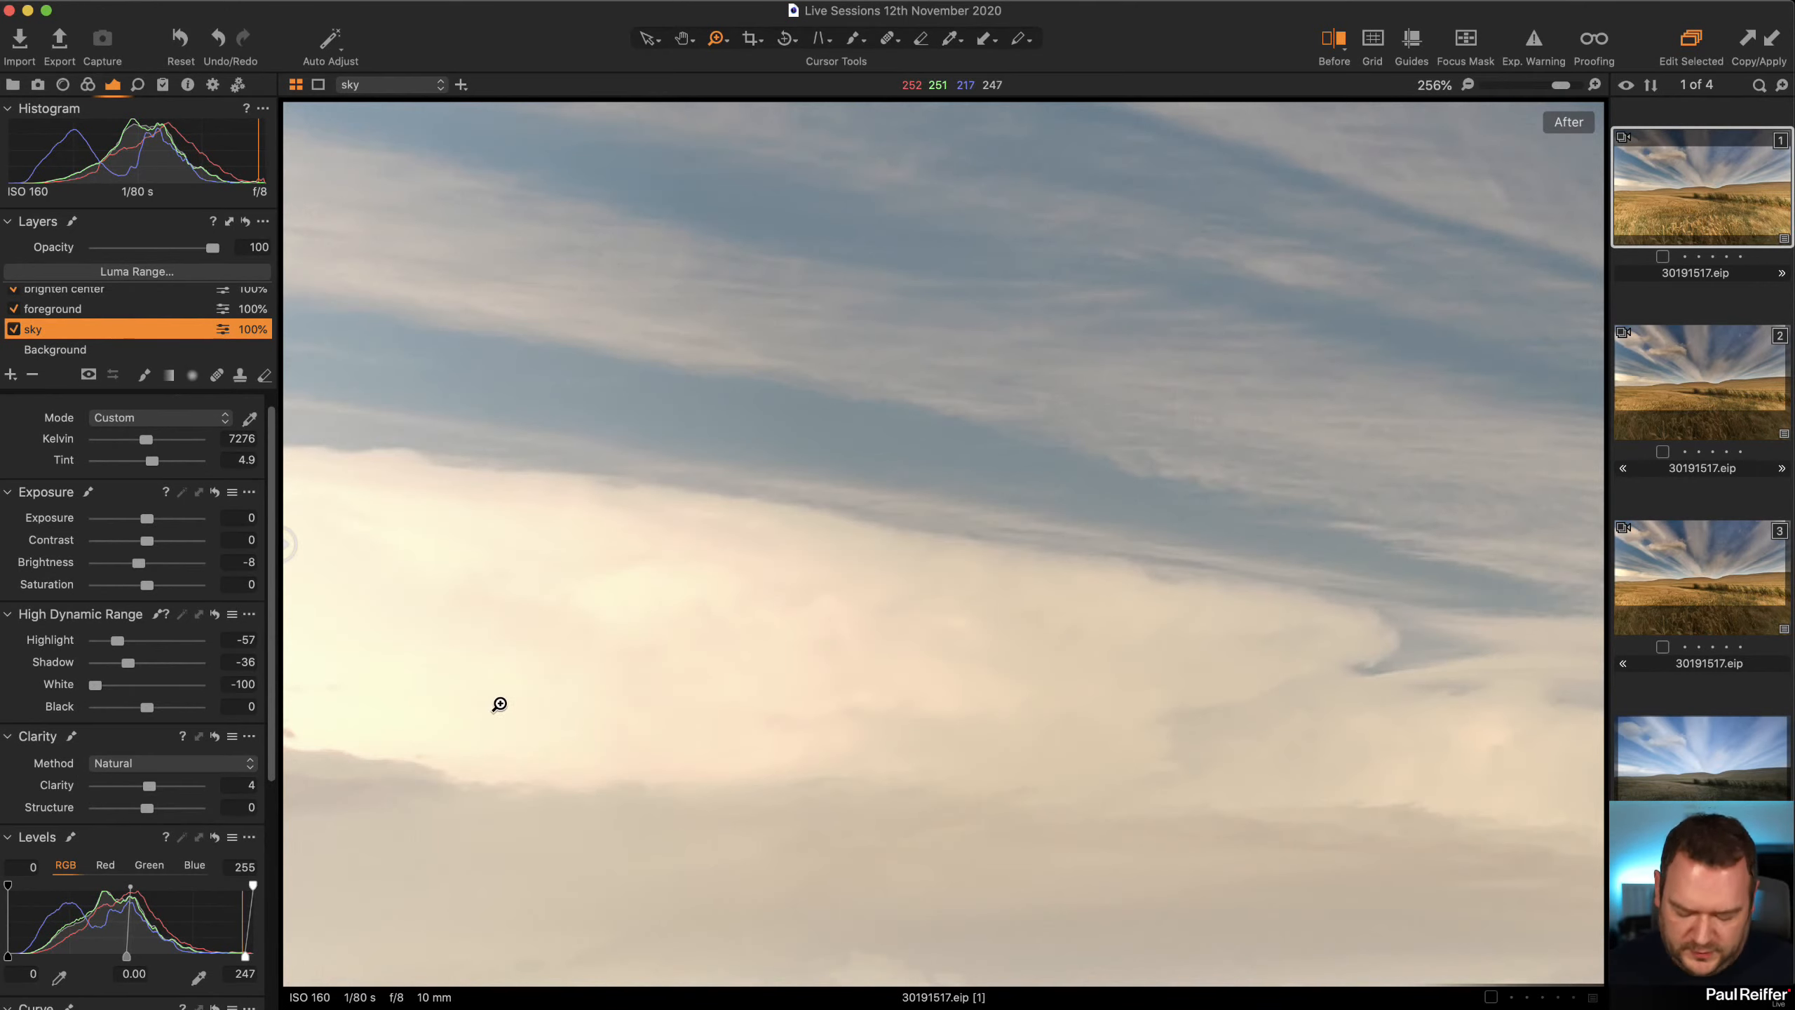
alt+click(609, 705)
alt+click(611, 705)
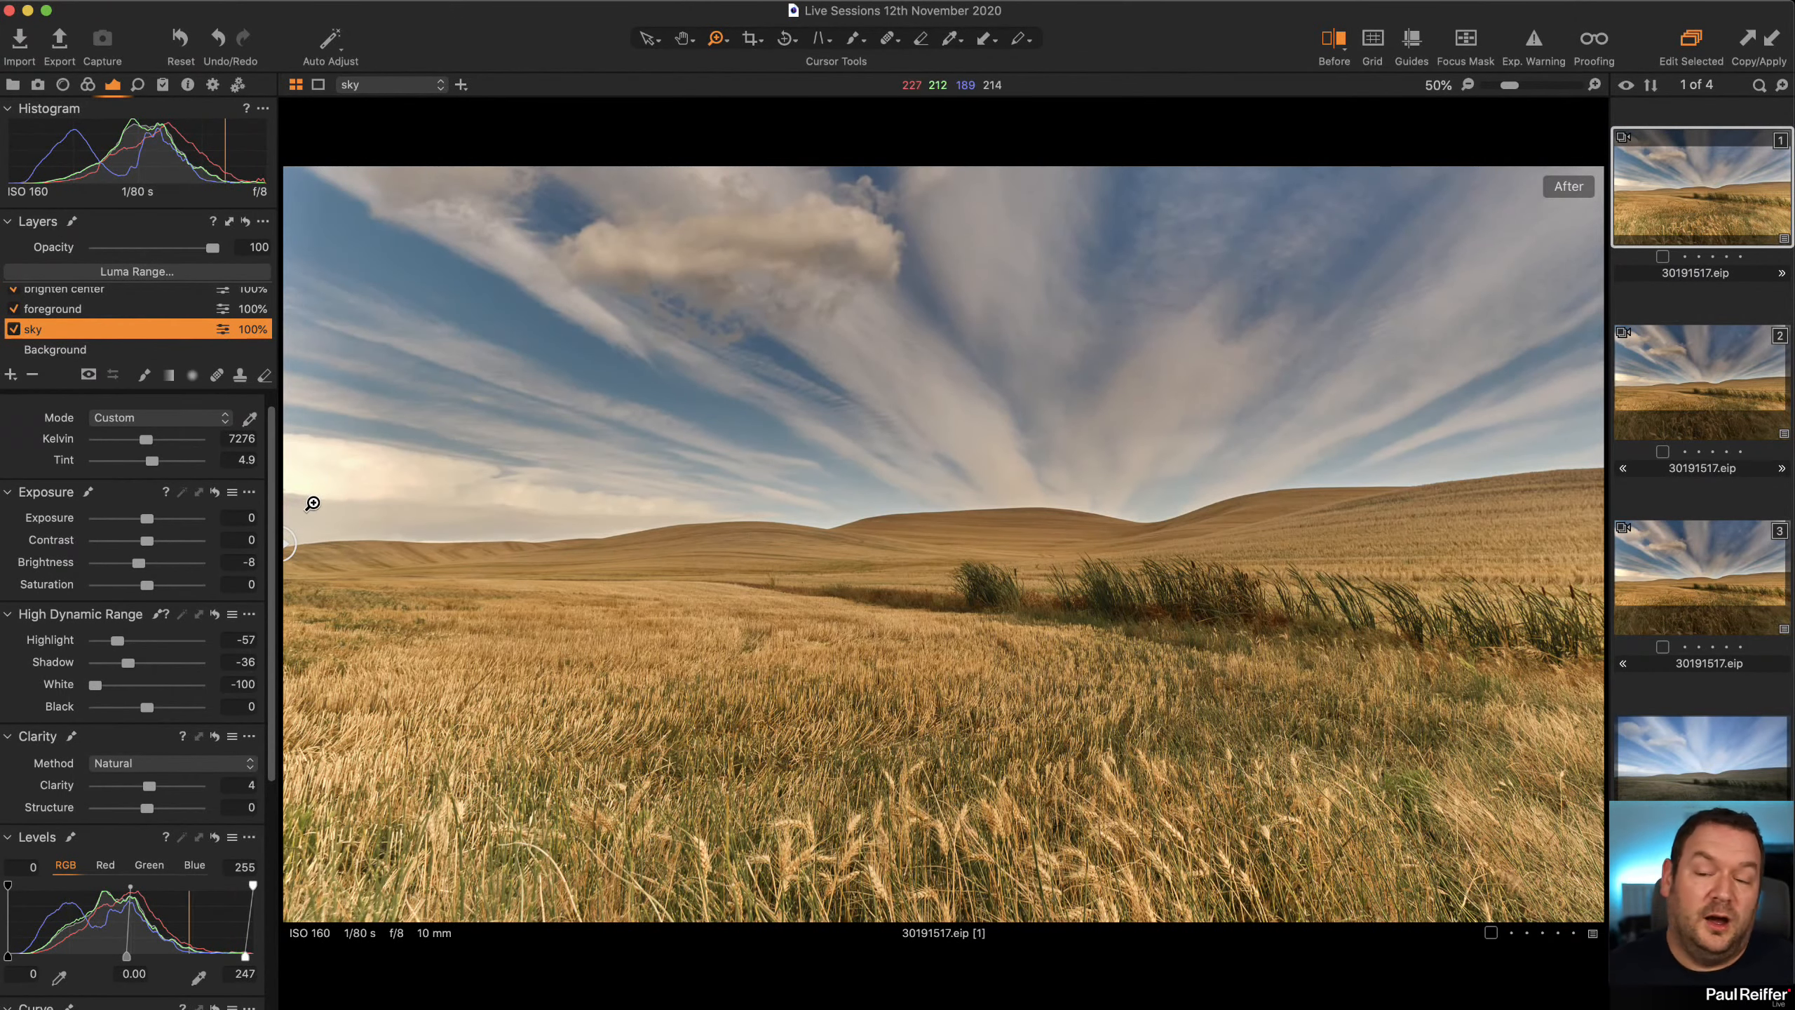
drag(118, 642, 105, 645)
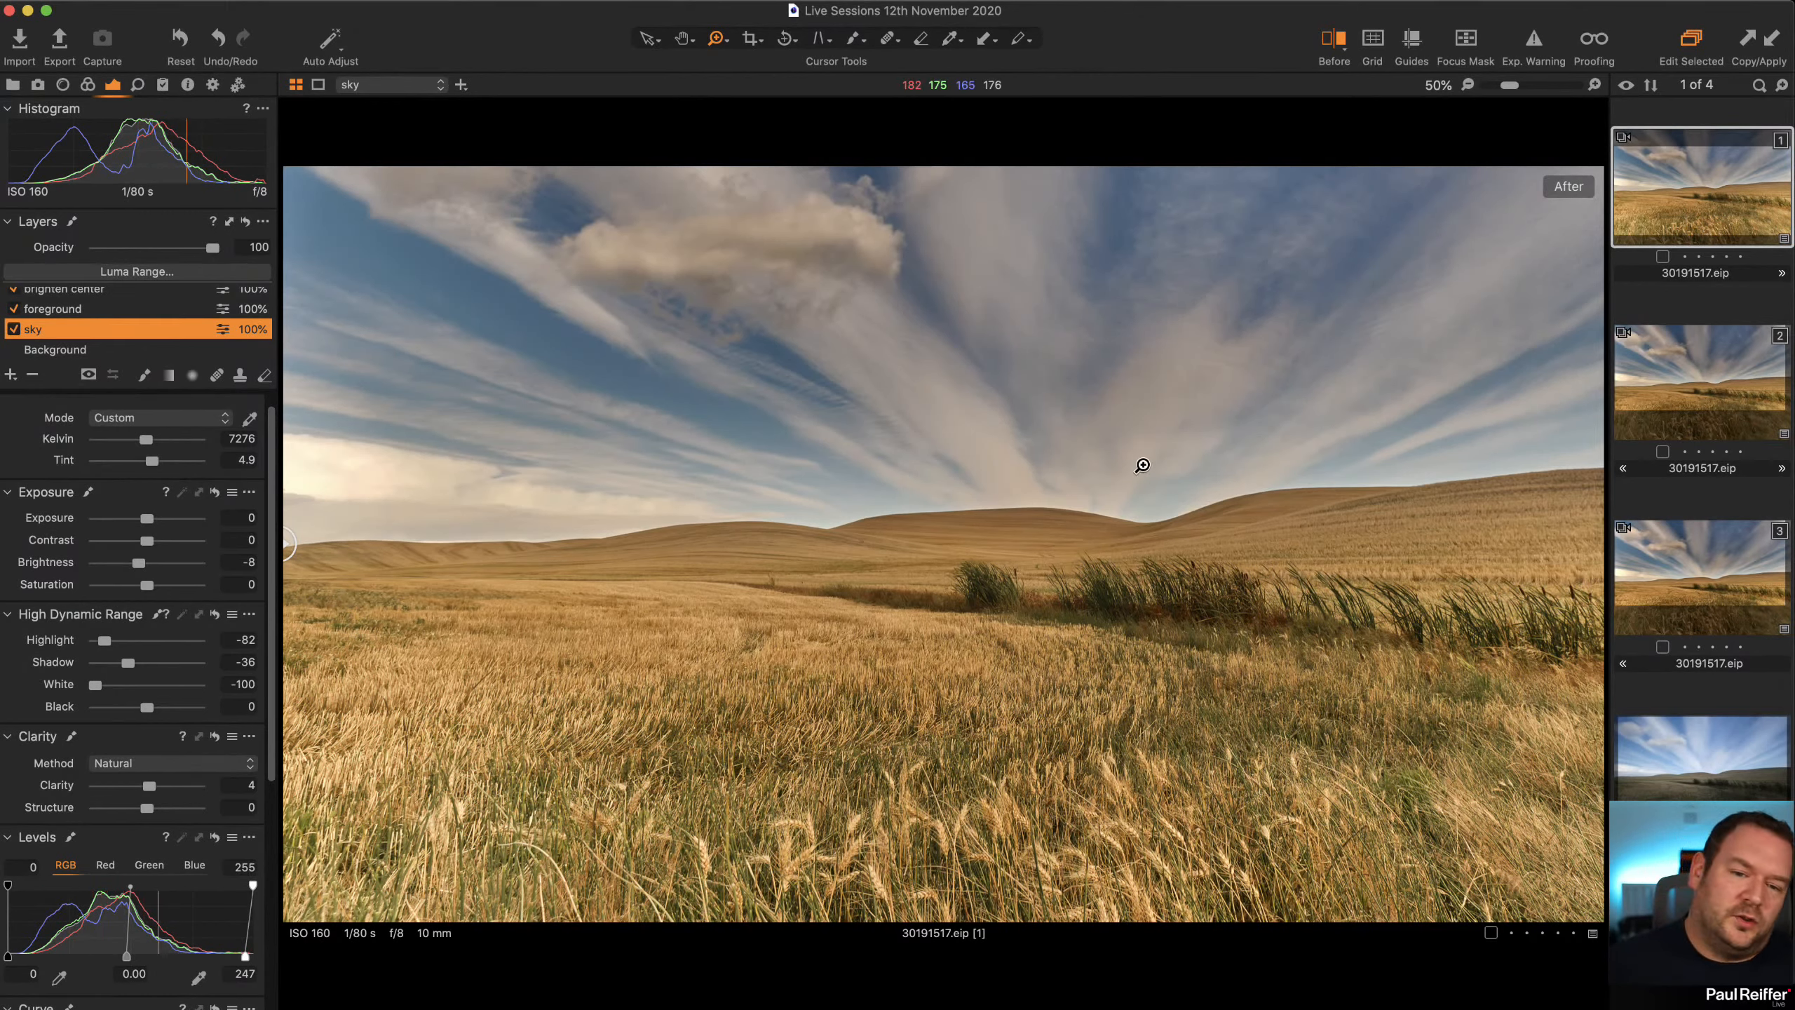
Add a new adjustment layer named Left Darken above the existing layers.
scroll(75, 340, up, 2)
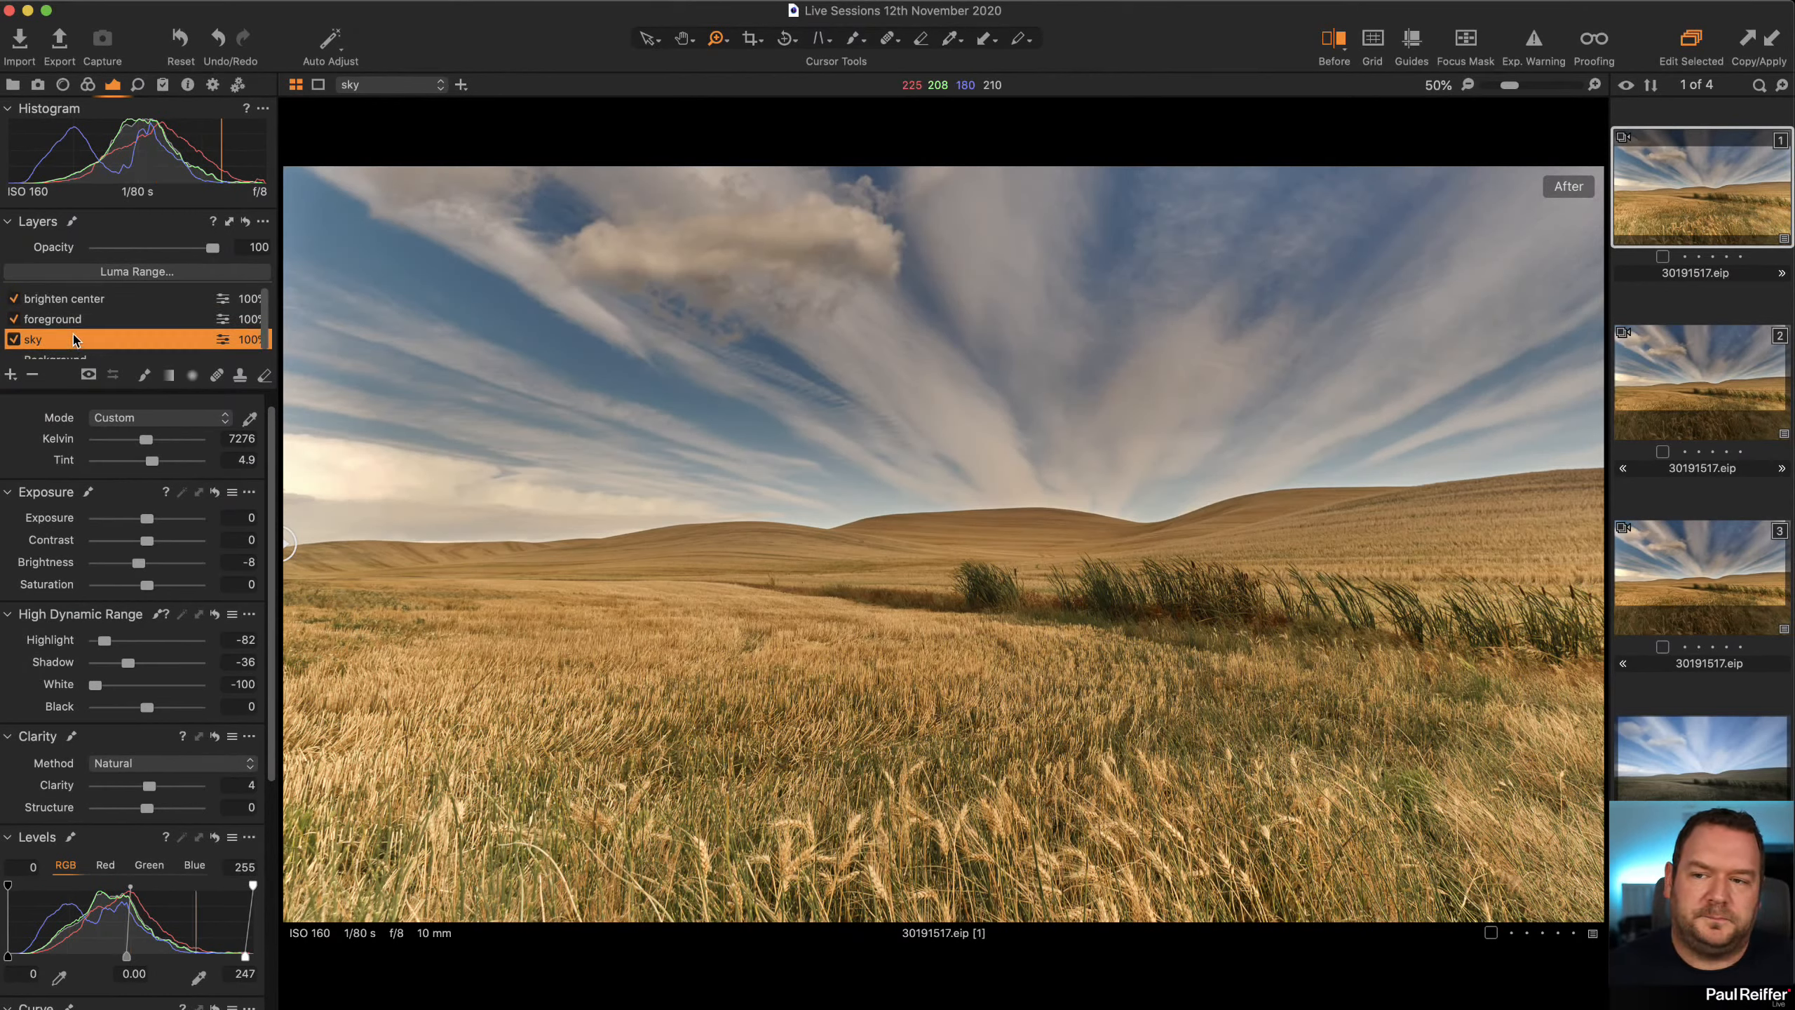
click(11, 374)
text(Left Darken)
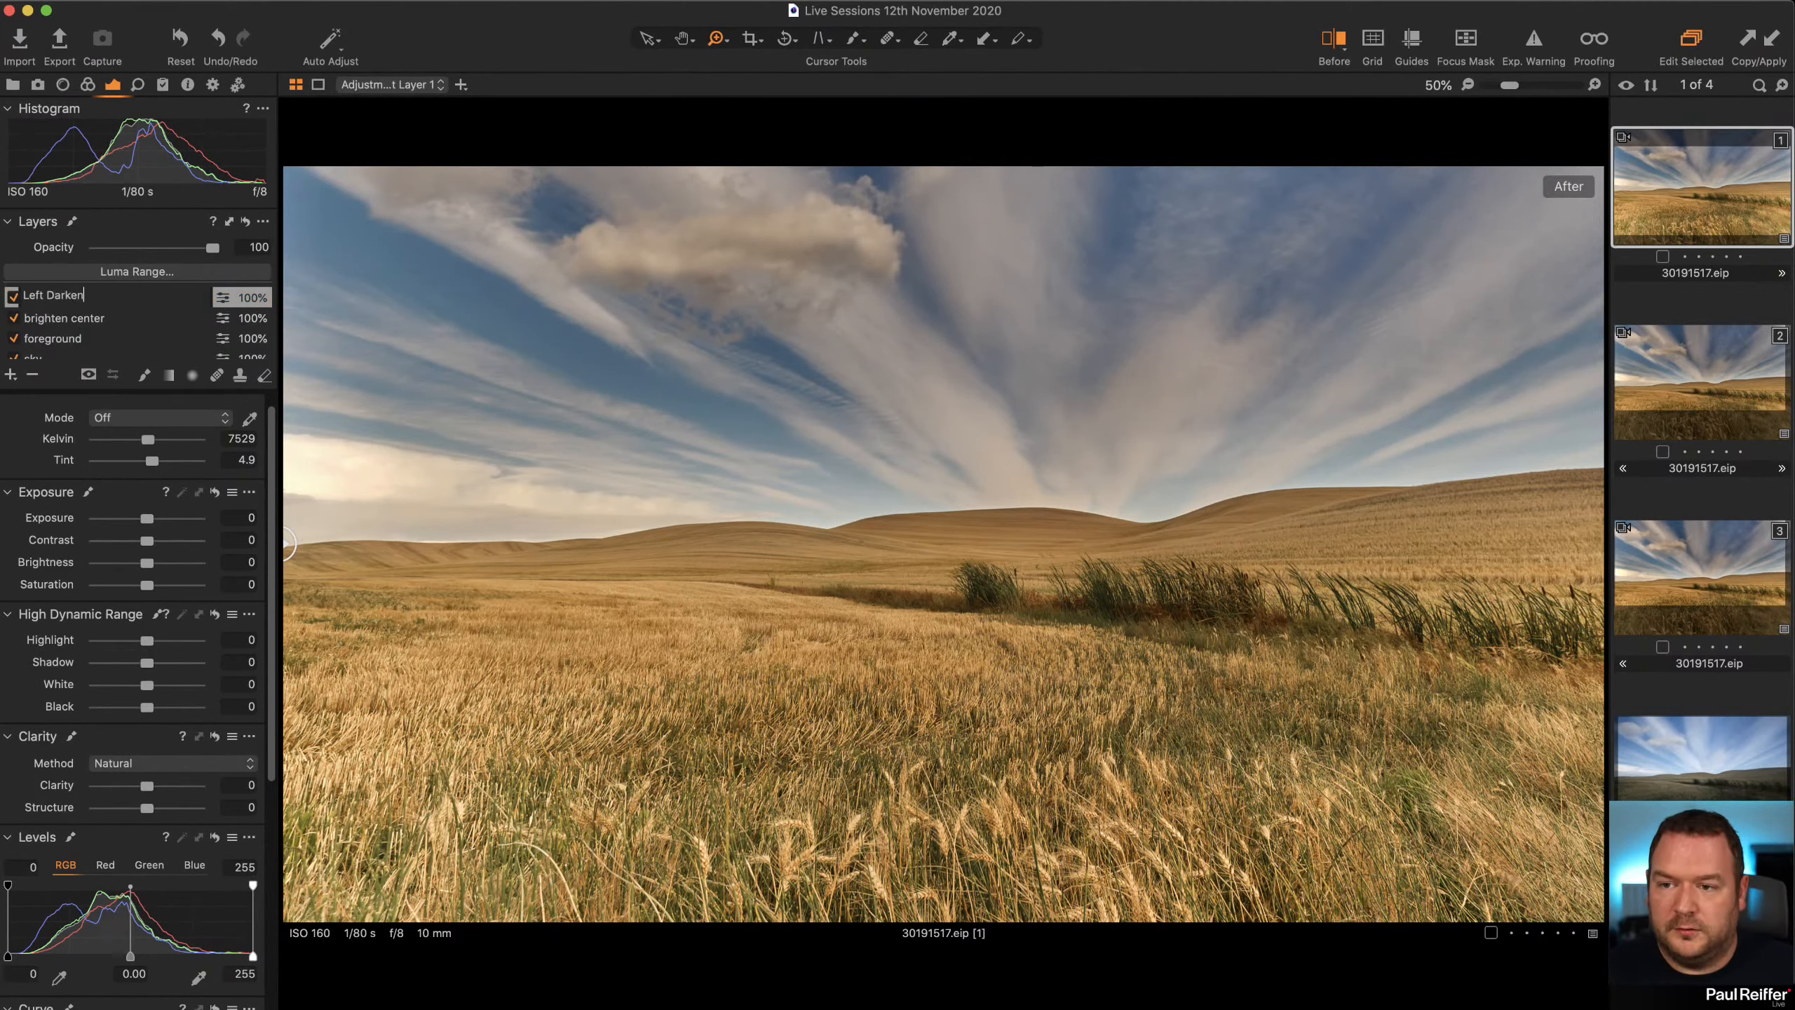
key(Return)
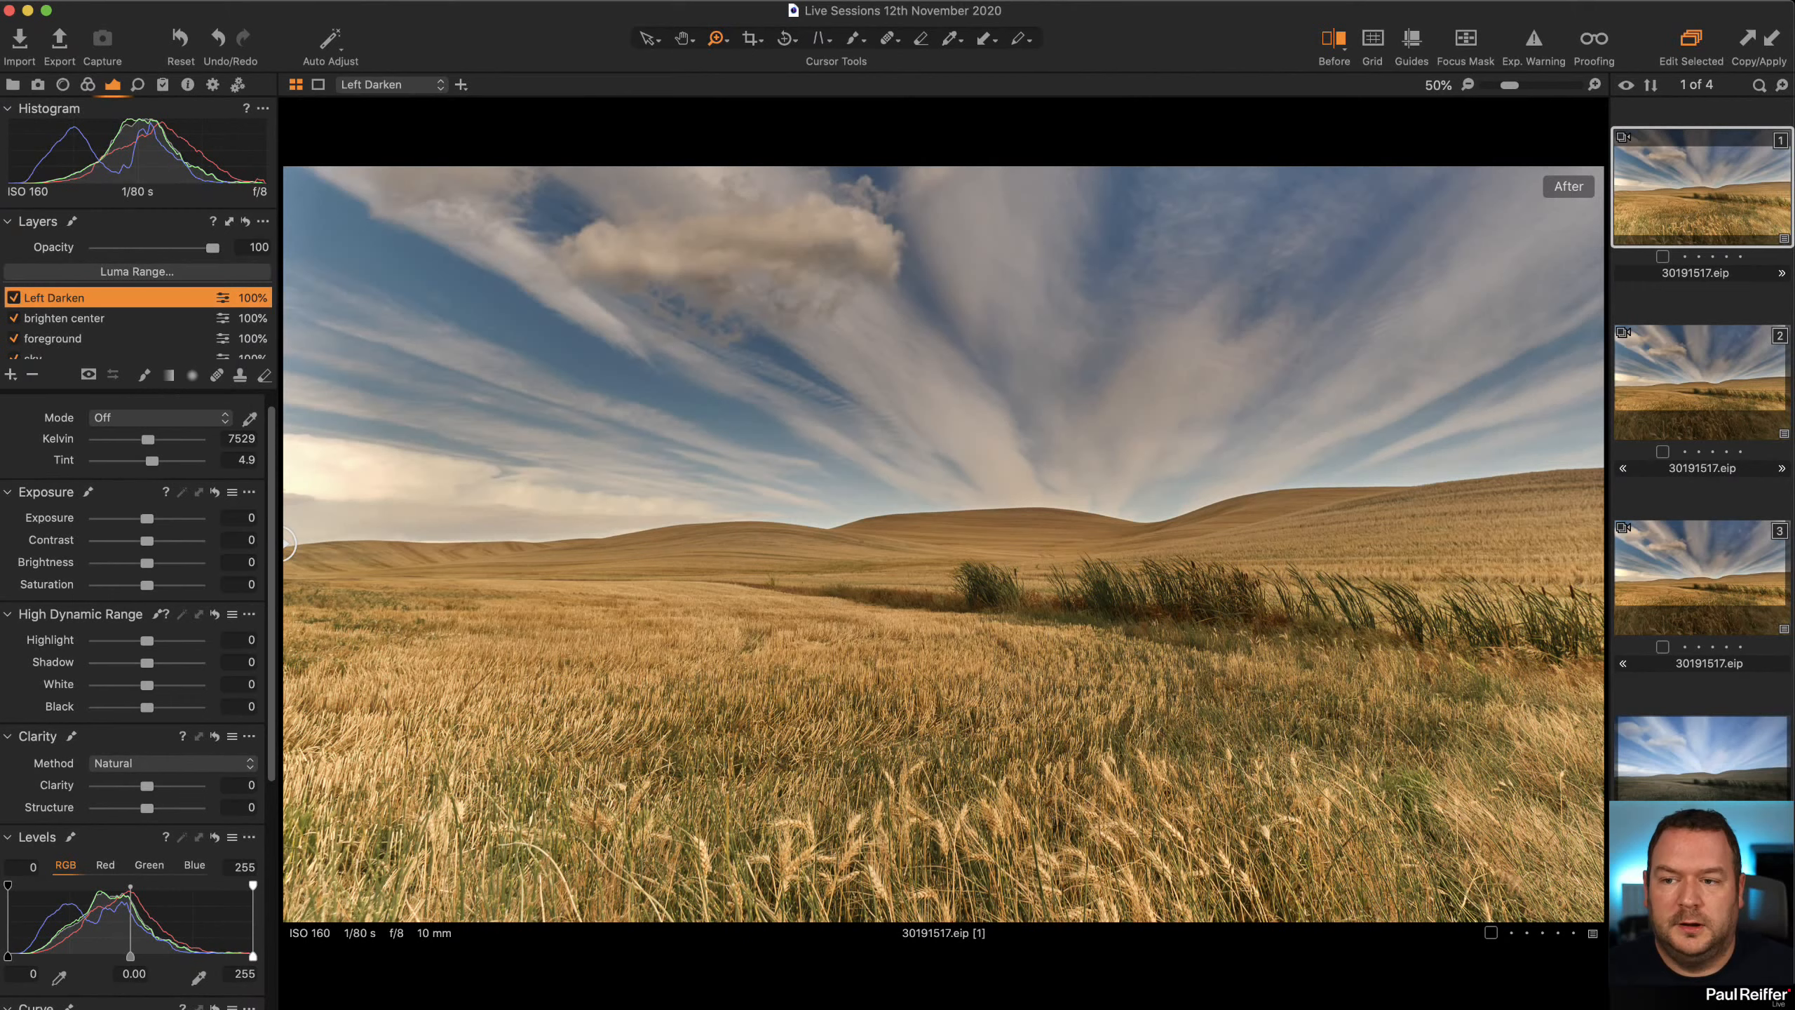
With the before/after view off, mask Left Darken with a linear gradient from the photo's left edge across most of its width, and set Exposure to -0.45.
click(170, 375)
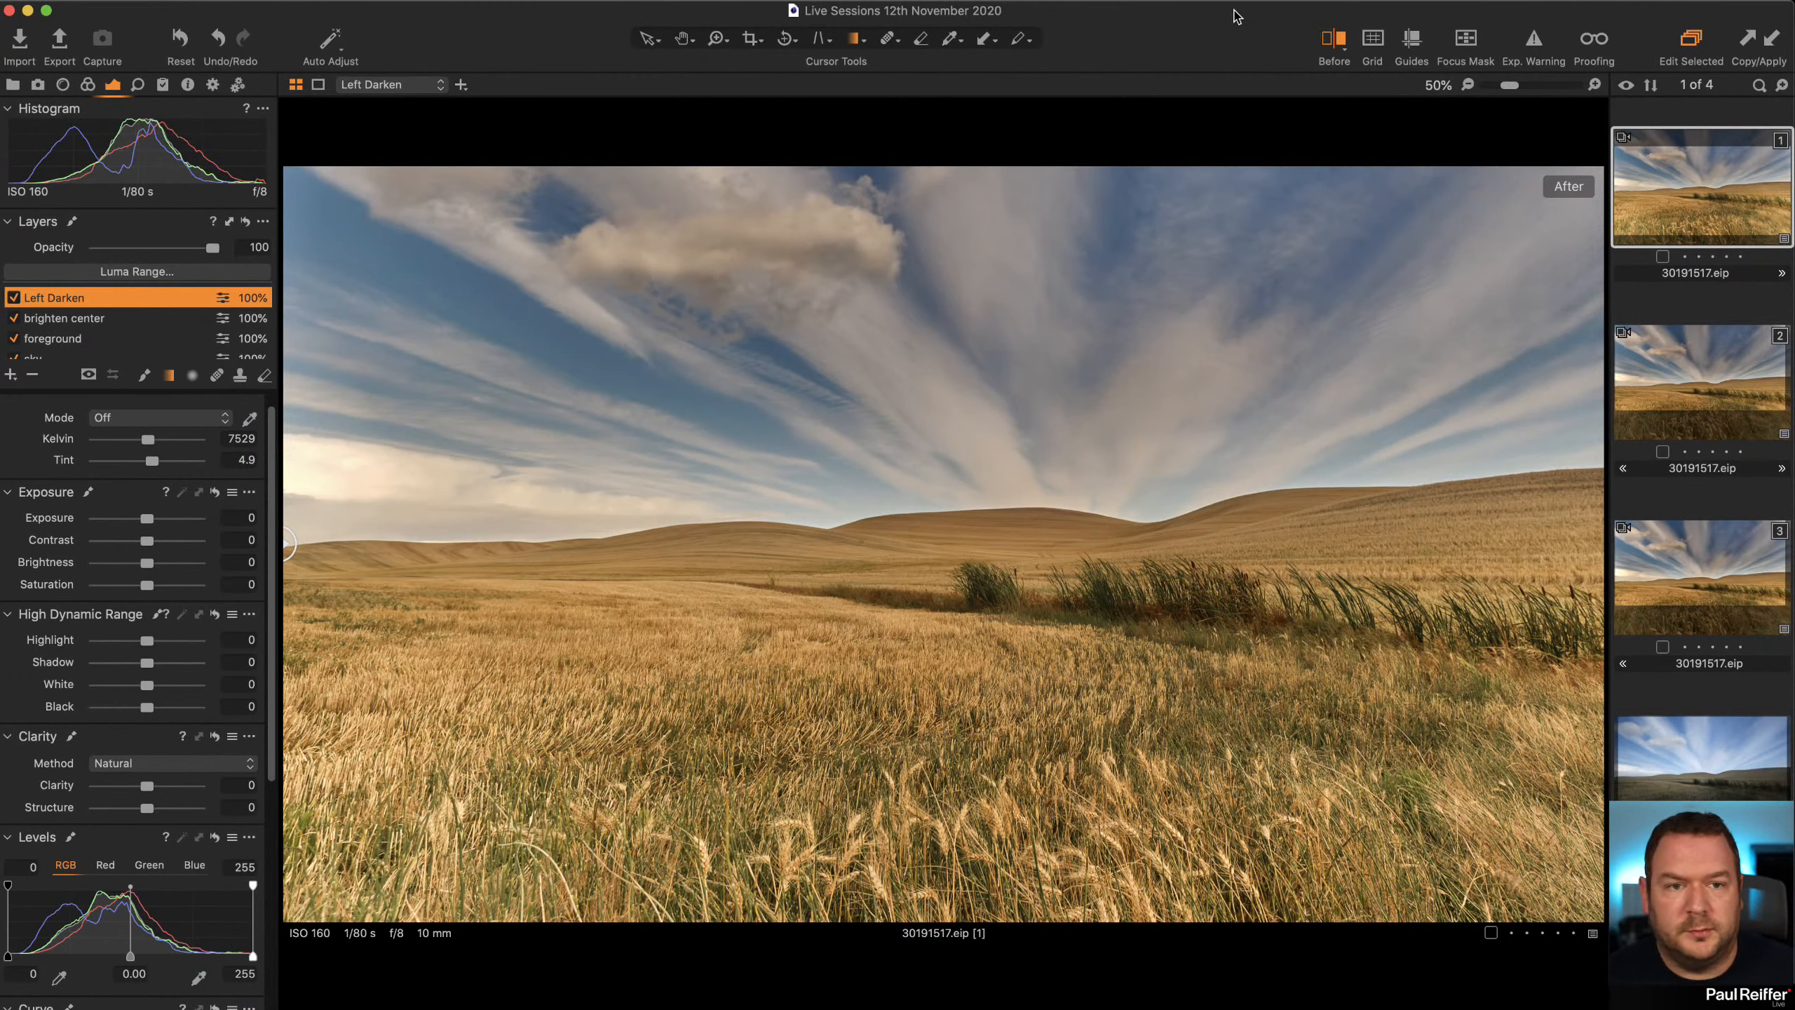
click(1334, 39)
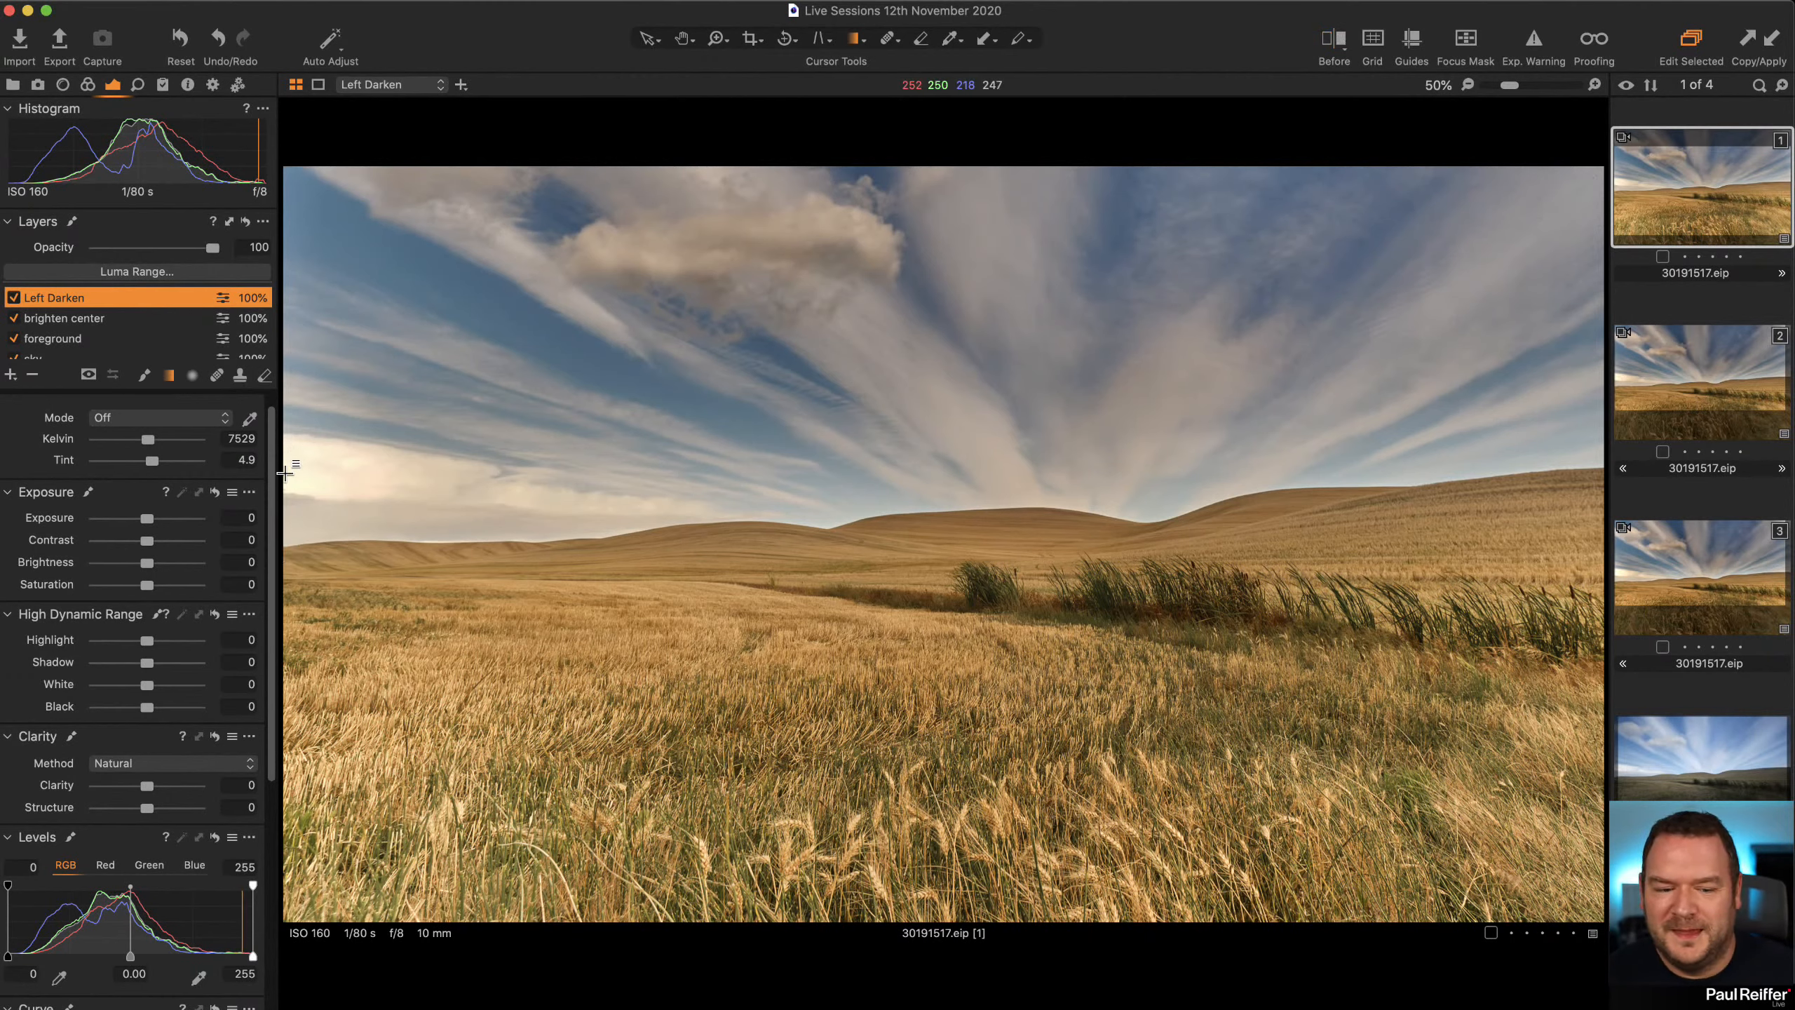
drag(296, 459, 1375, 440)
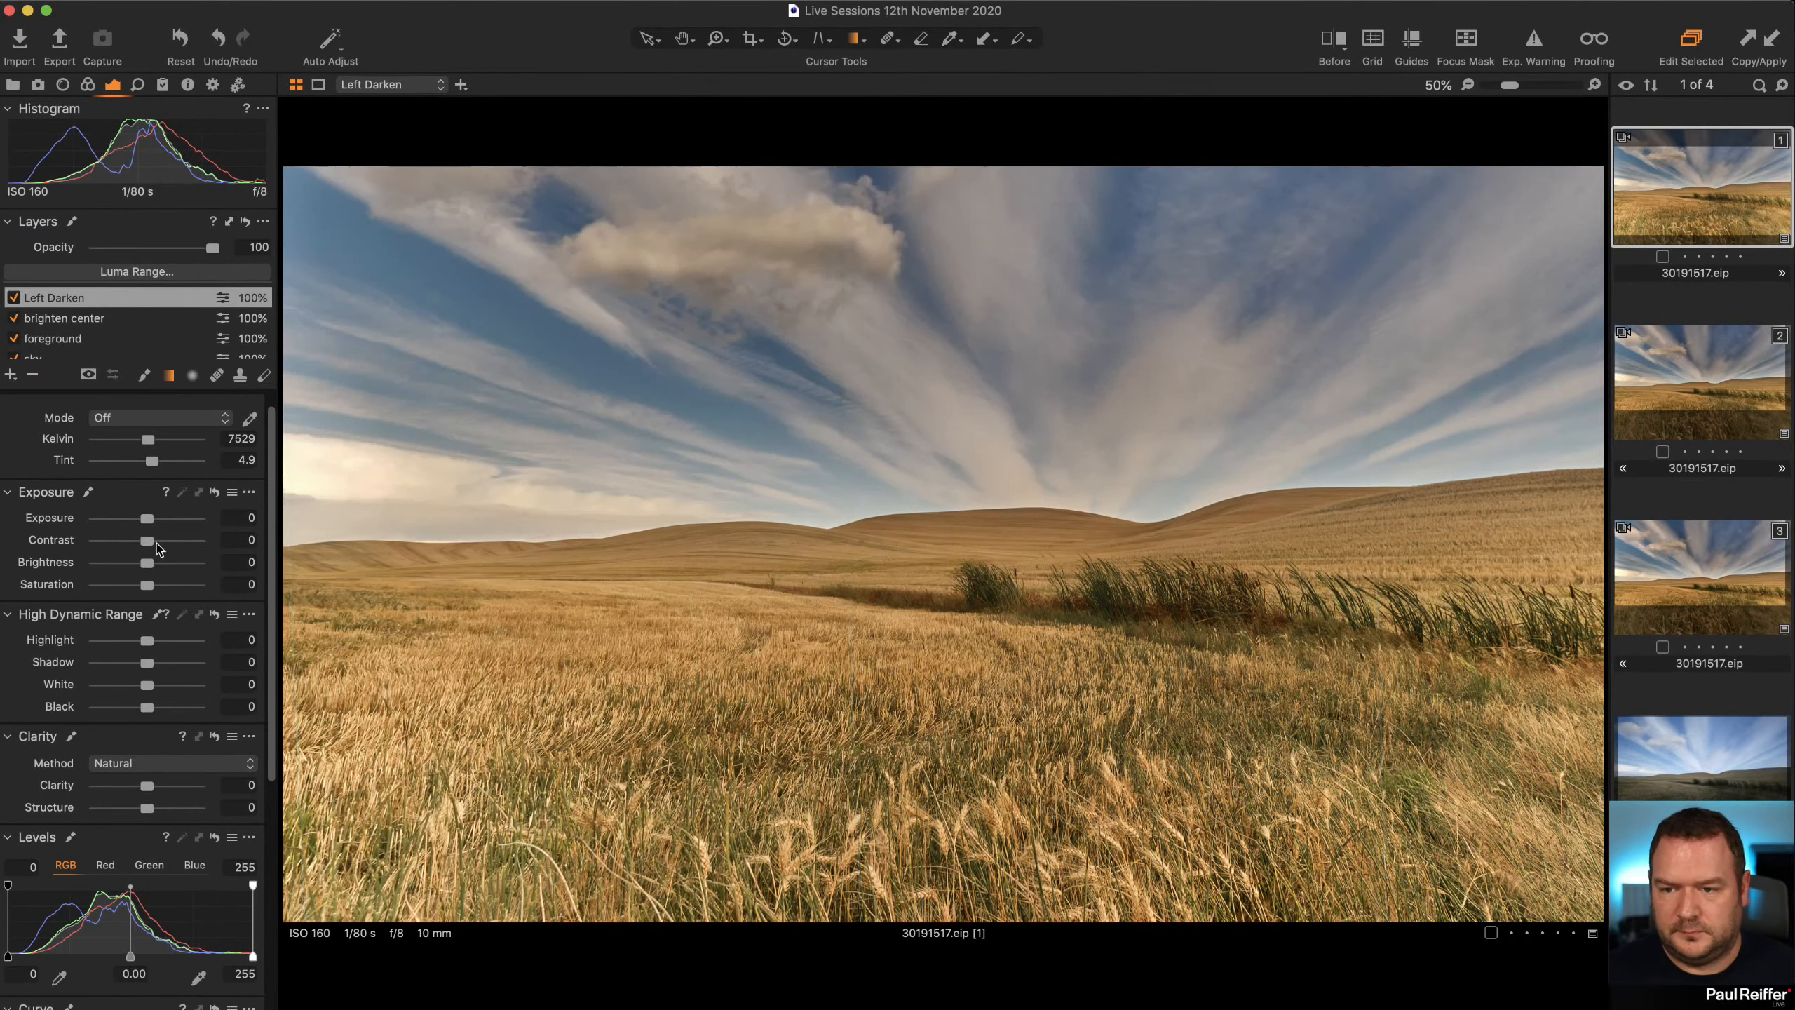
drag(146, 518, 141, 520)
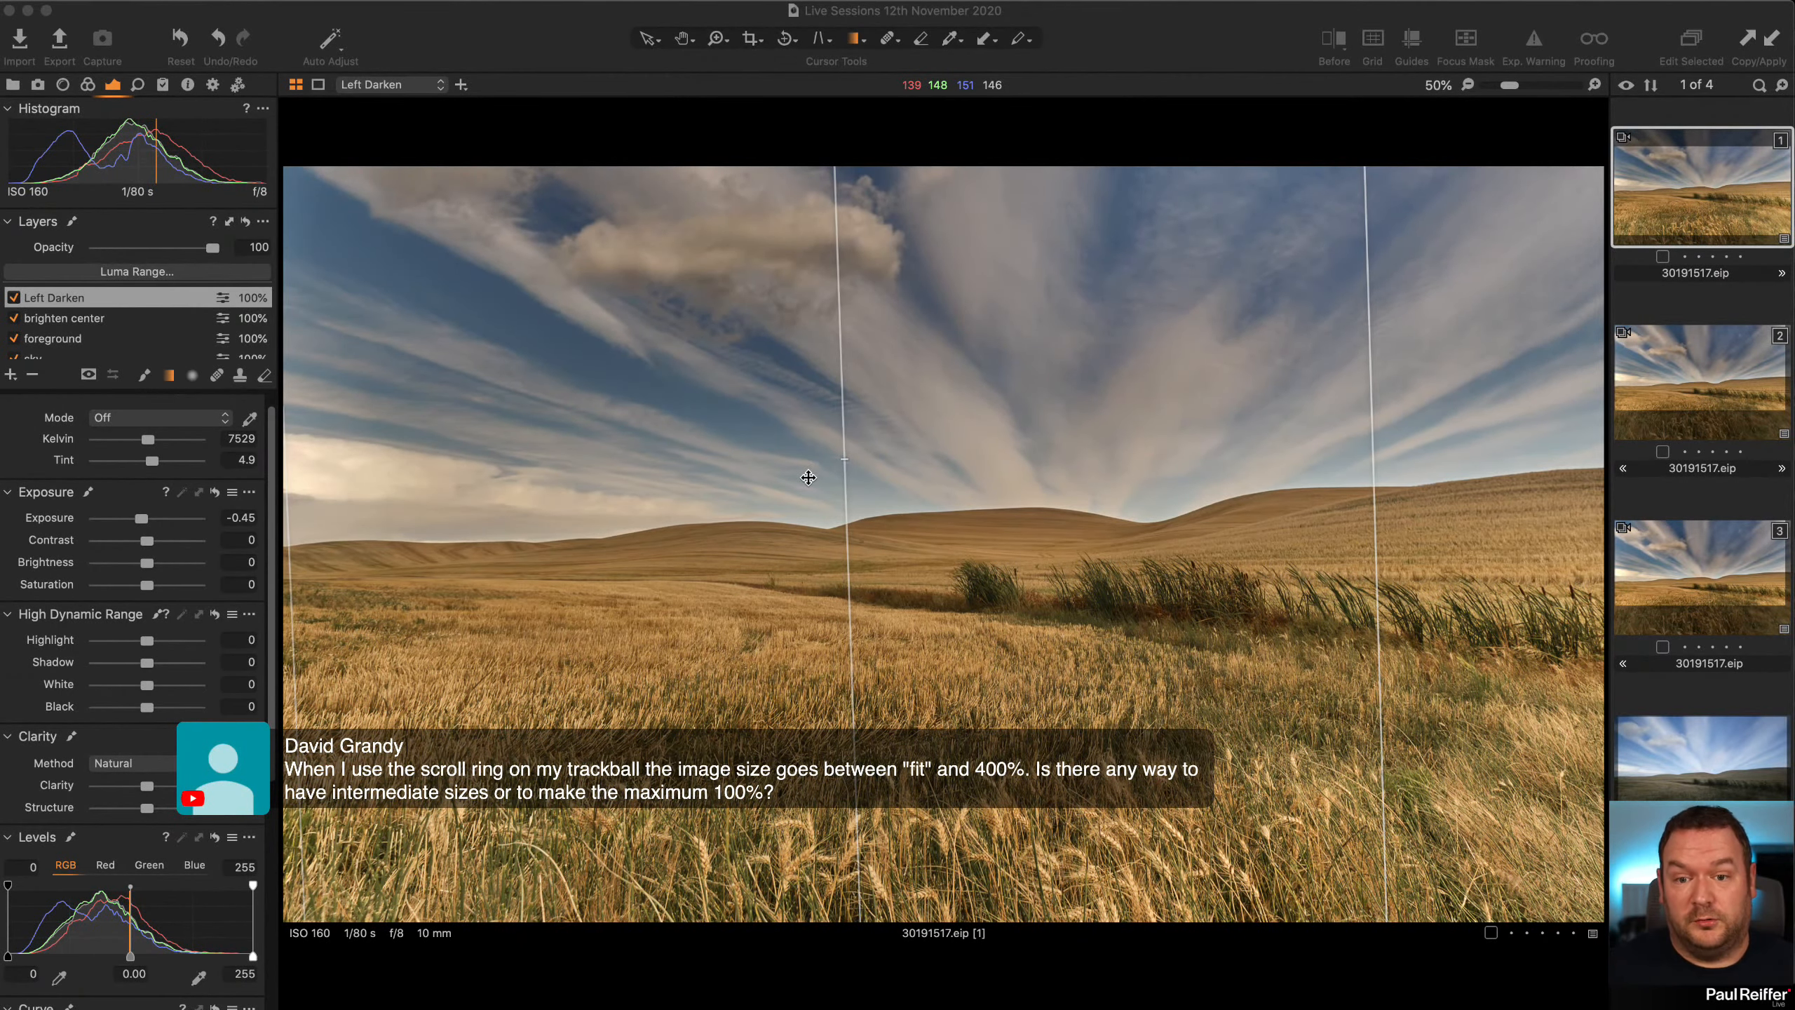
Step the photo through intermediate zoom levels such as 67% and 200%, and return to the fitted view.
scroll(808, 477, up, 1)
scroll(808, 478, up, 1)
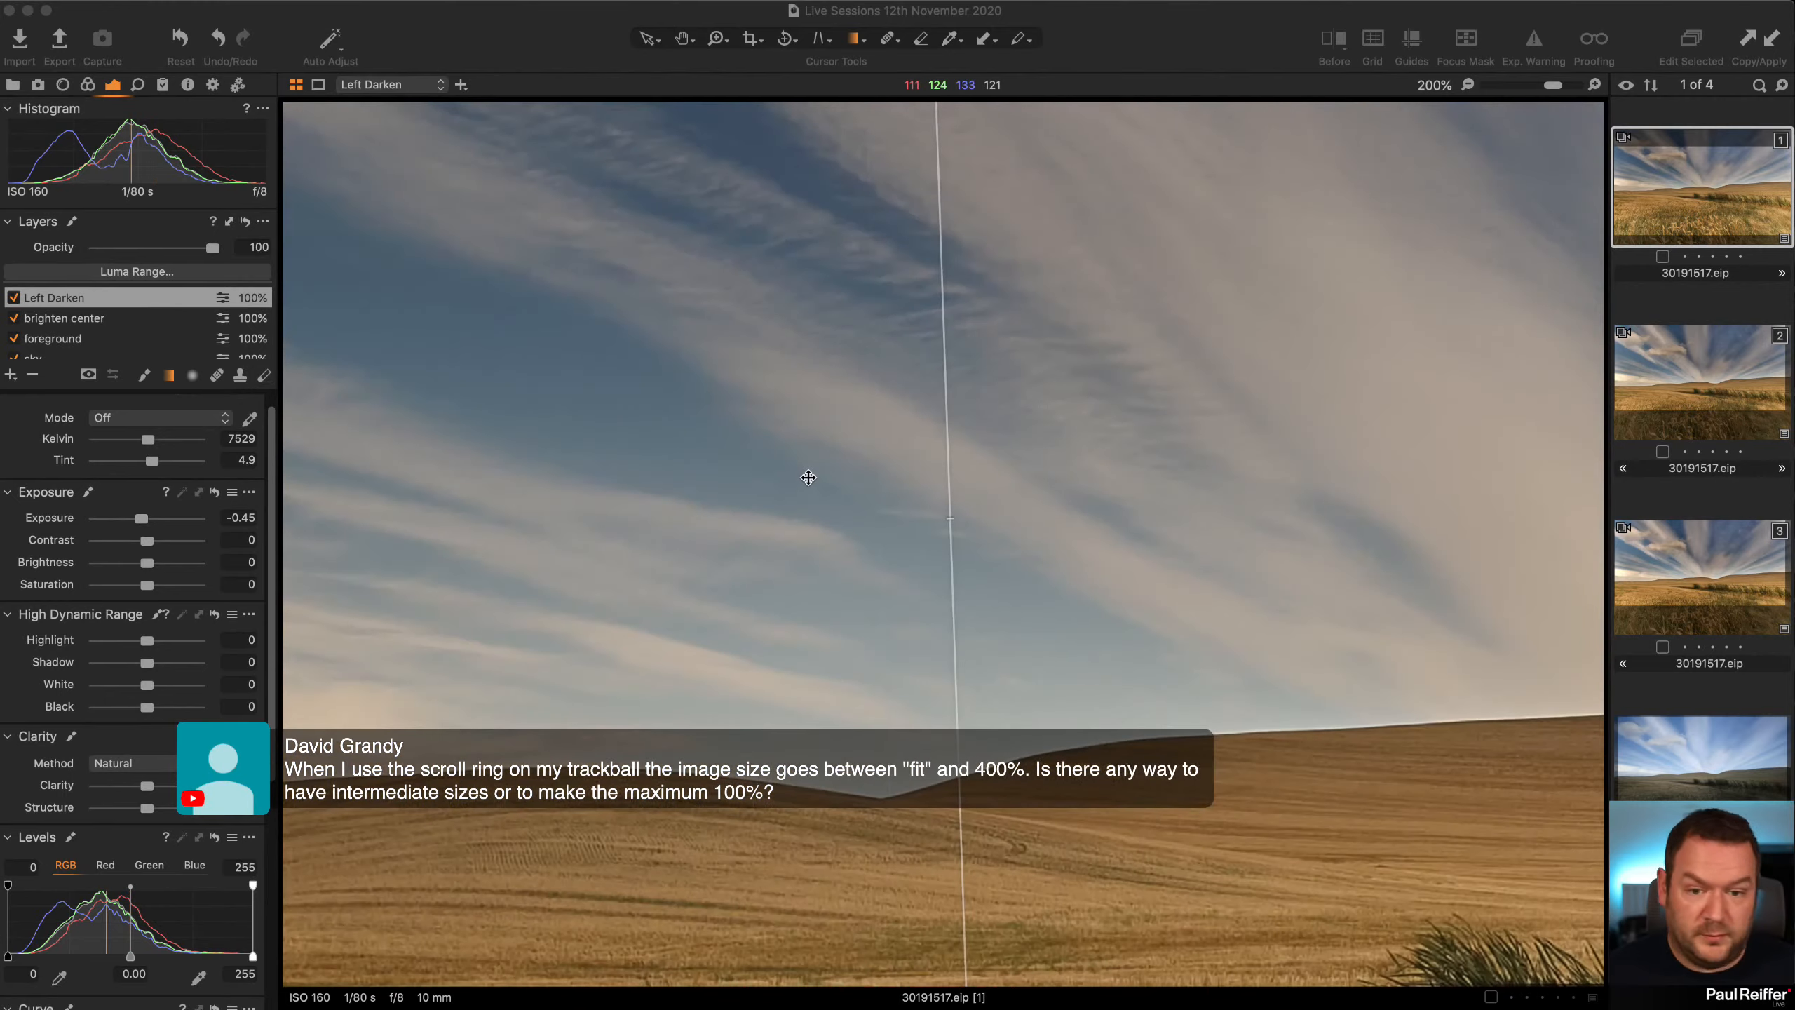
scroll(808, 477, down, 3)
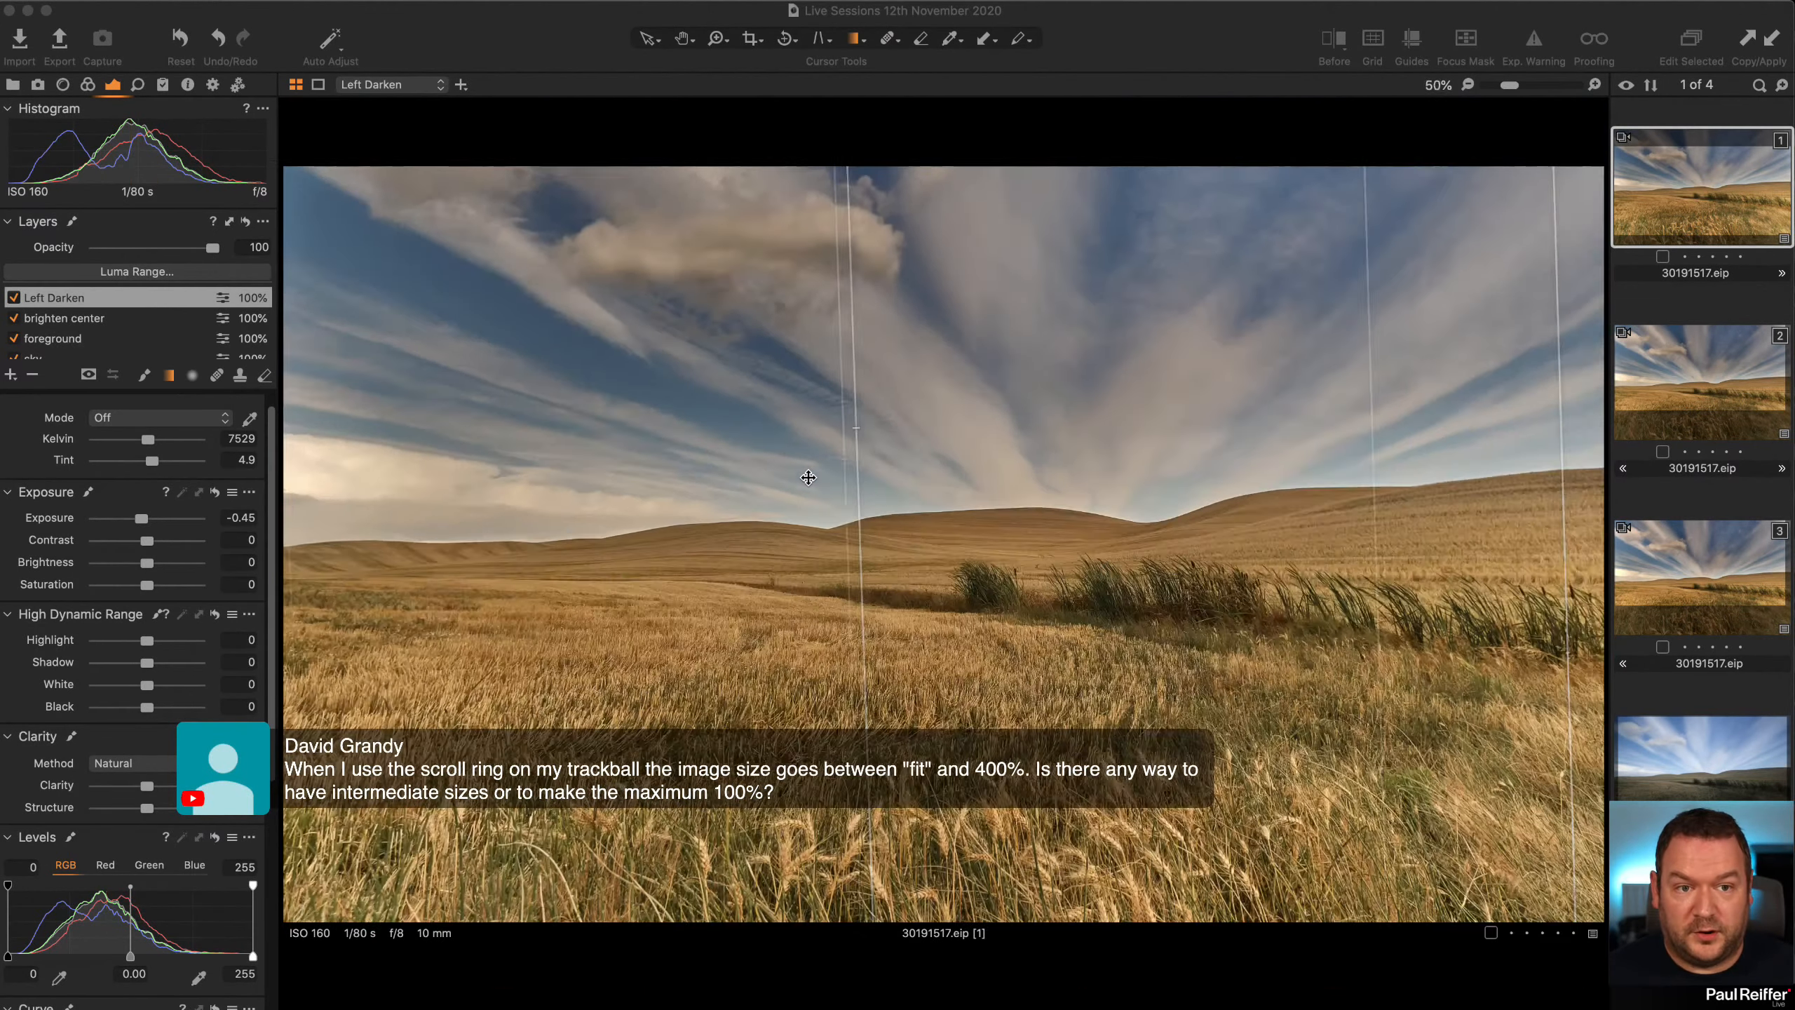
scroll(811, 576, up, 2)
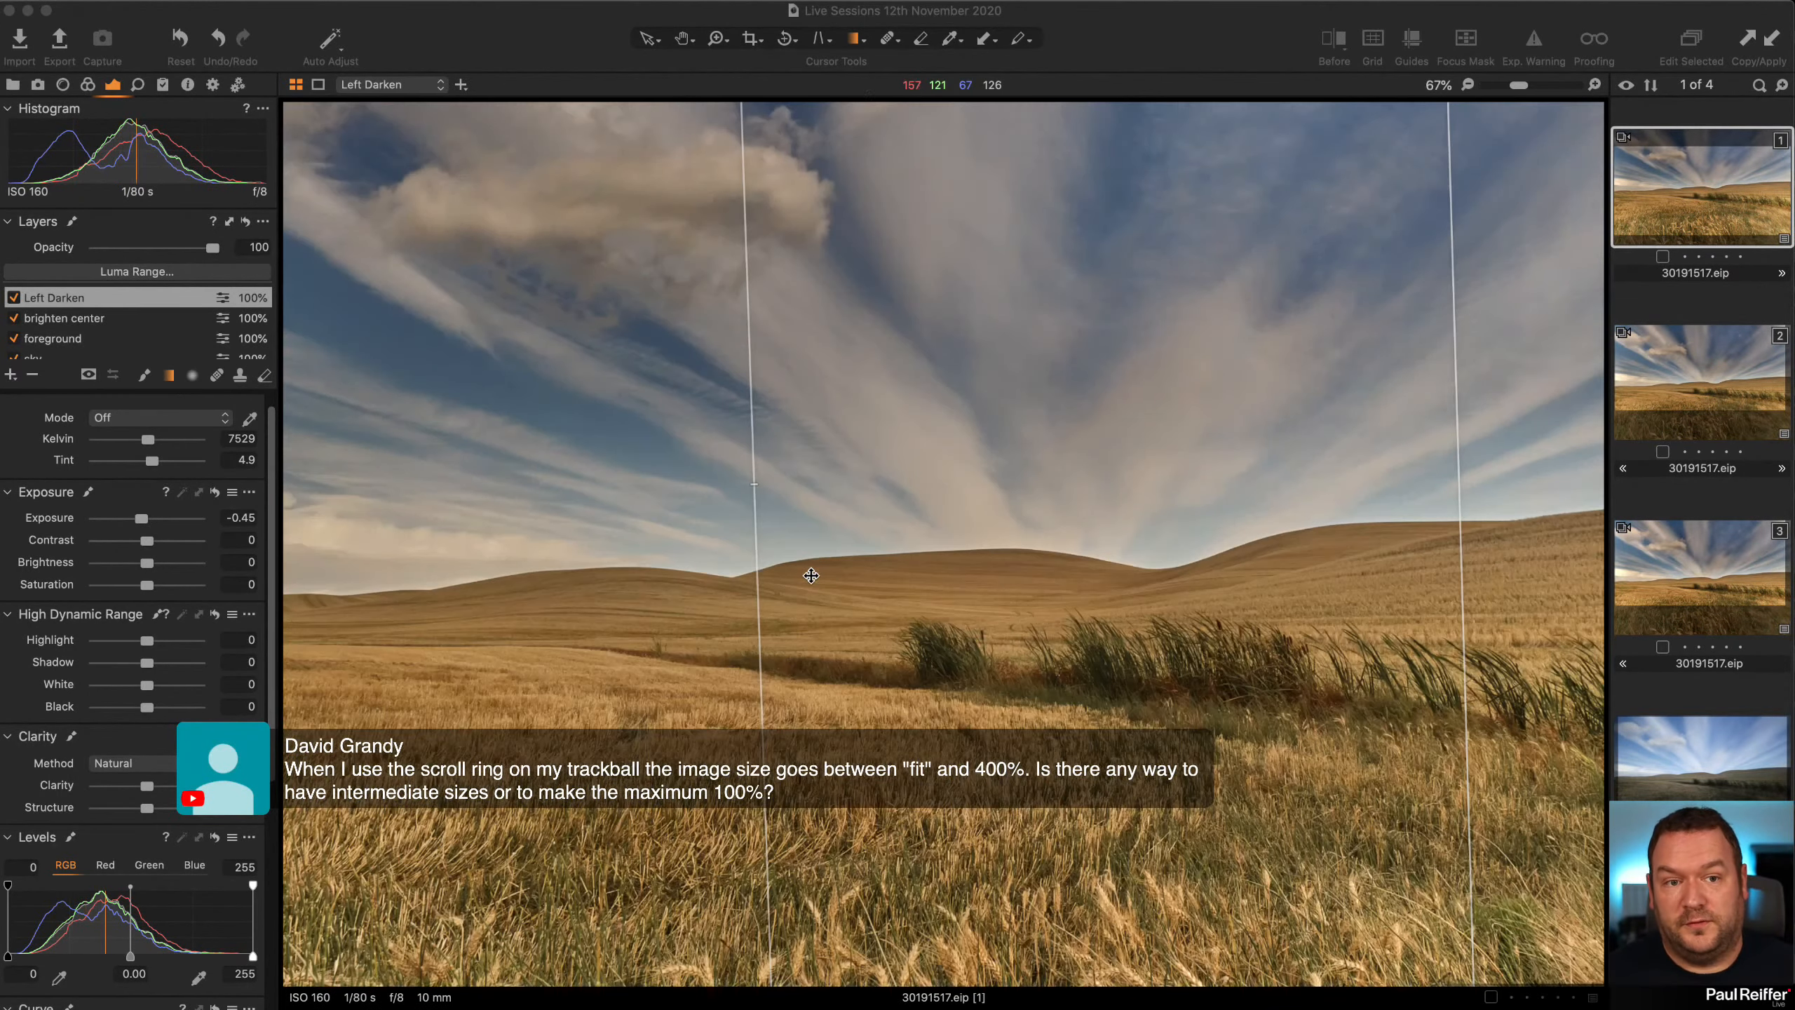
scroll(810, 575, up, 2)
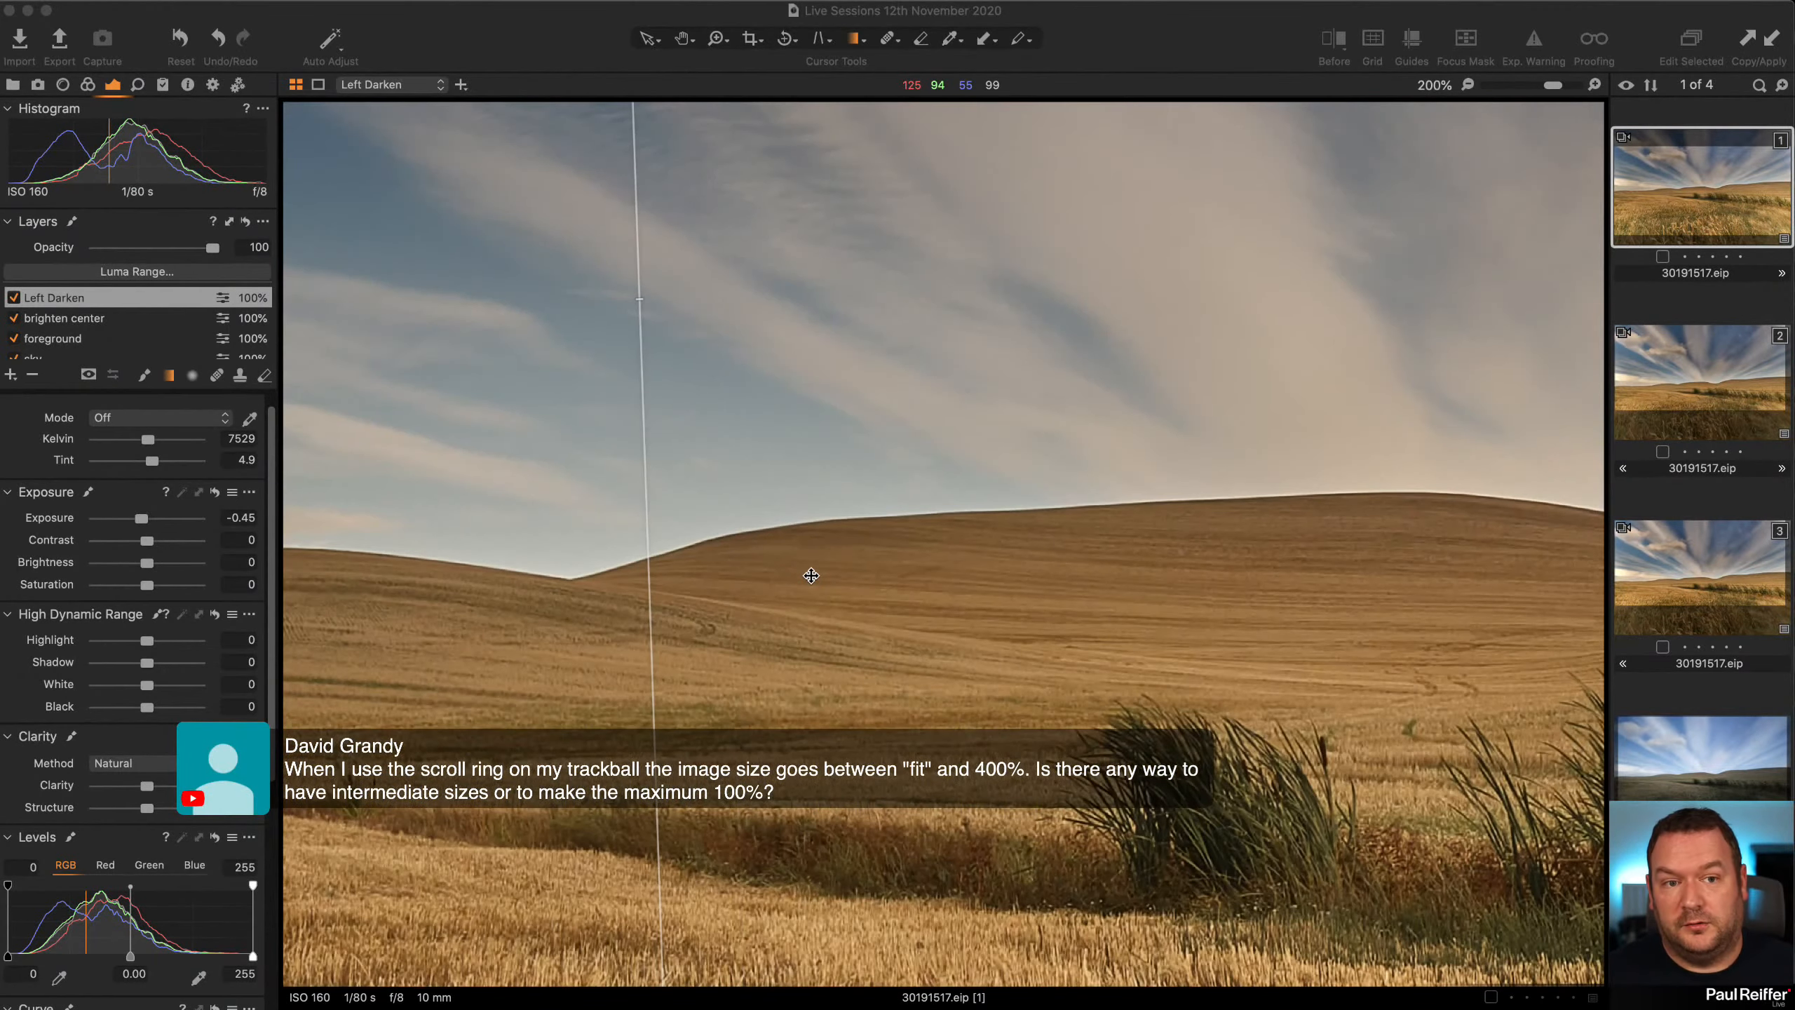
scroll(811, 575, up, 2)
scroll(809, 574, down, 3)
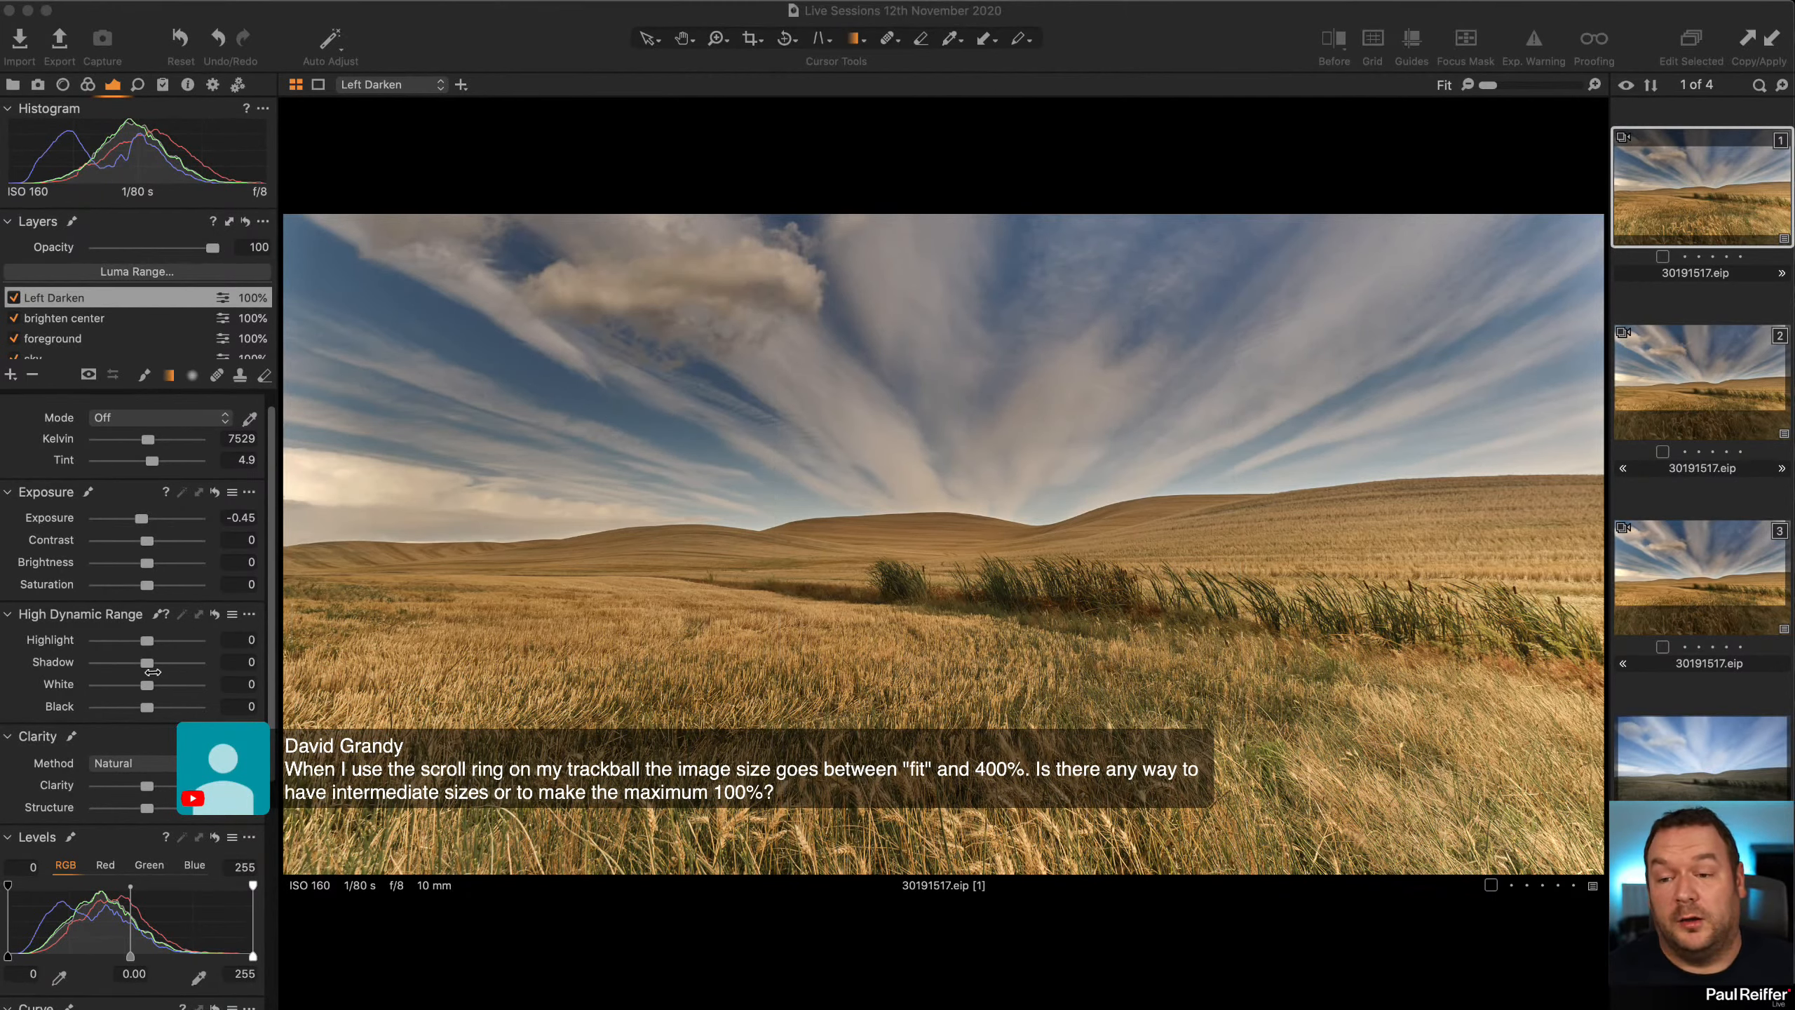
Set Left Darken's High Dynamic Range Shadow to 12, and compare the photo with the sky layer switched off and on.
mouse_move(149, 663)
mouse_down()
mouse_move(184, 674)
mouse_move(159, 672)
mouse_up()
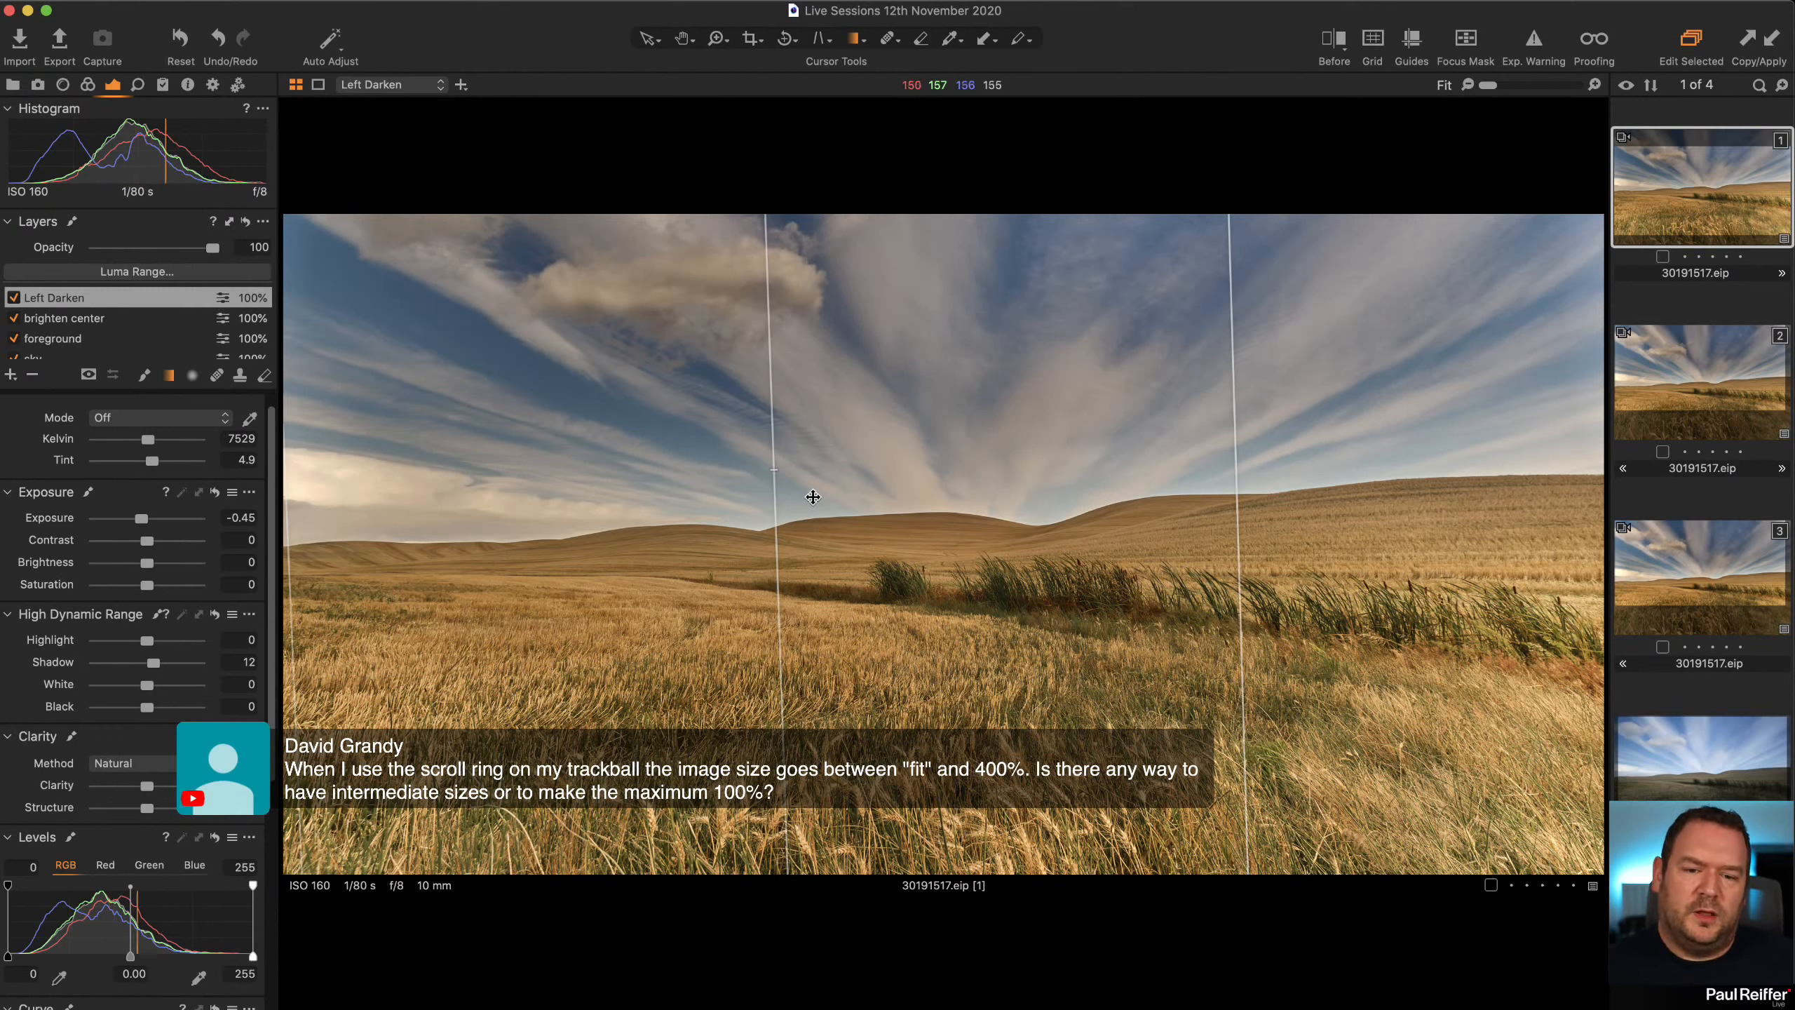
click(86, 319)
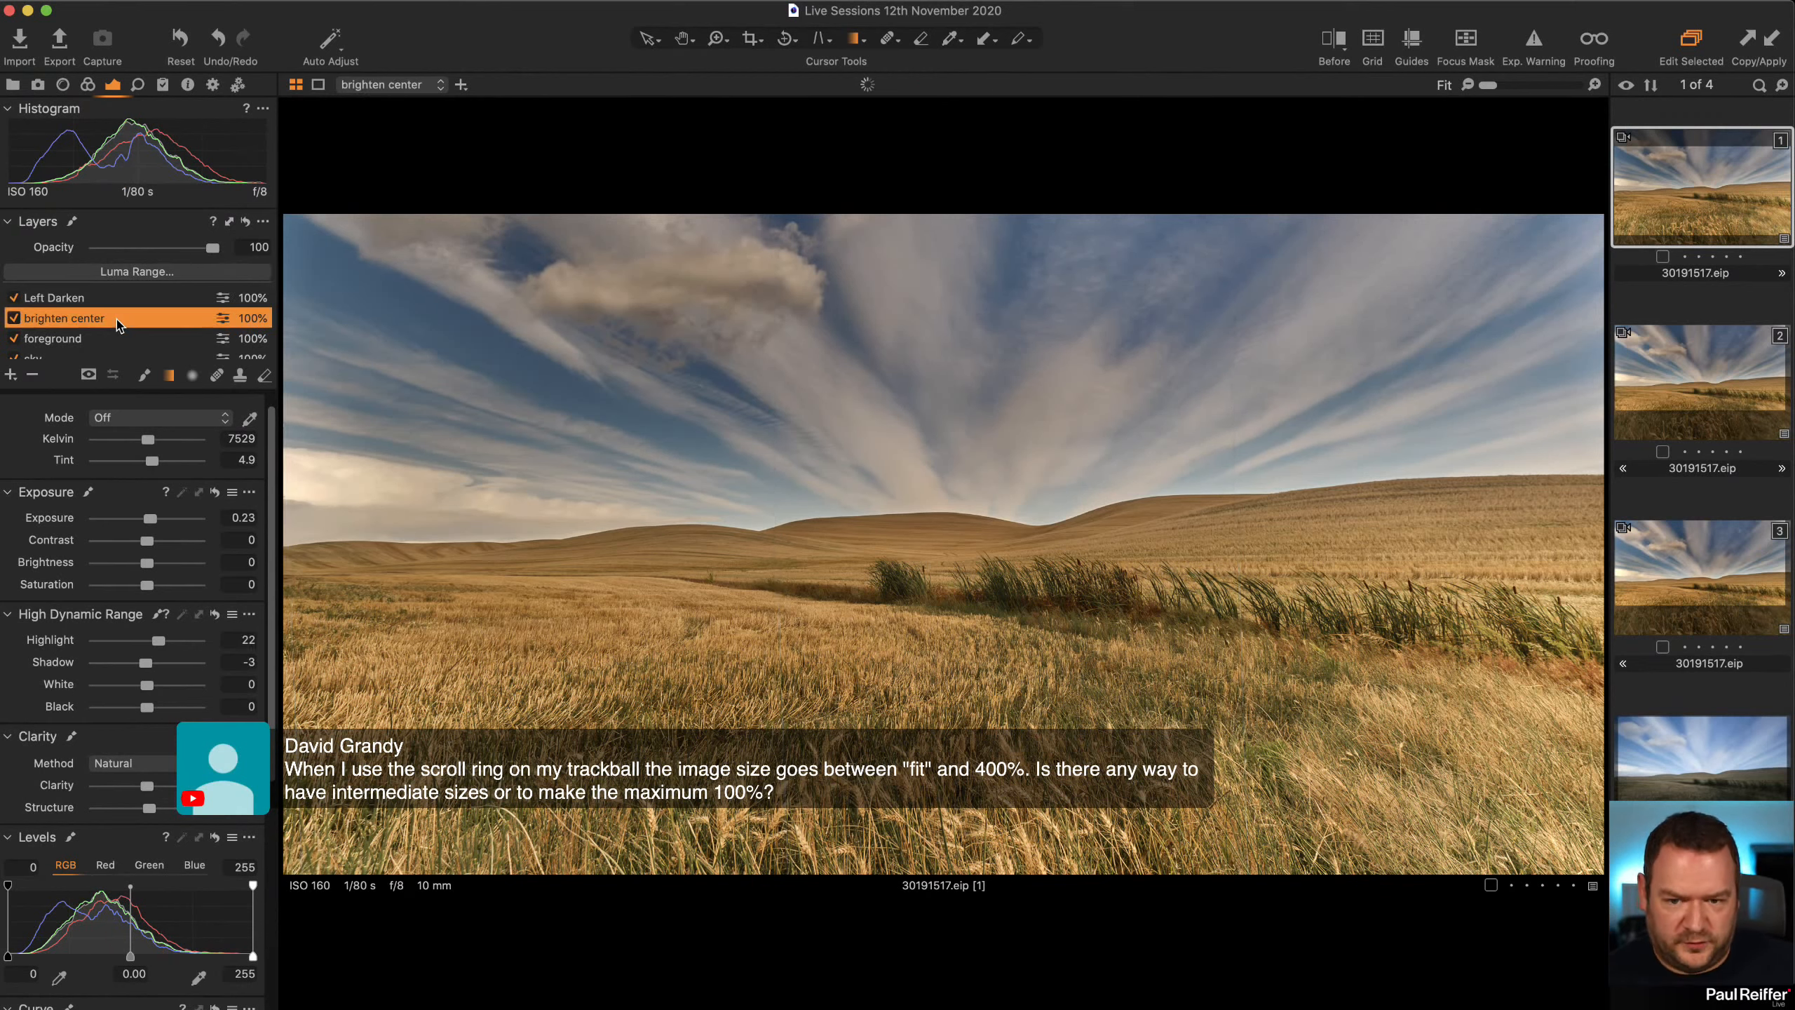
click(13, 358)
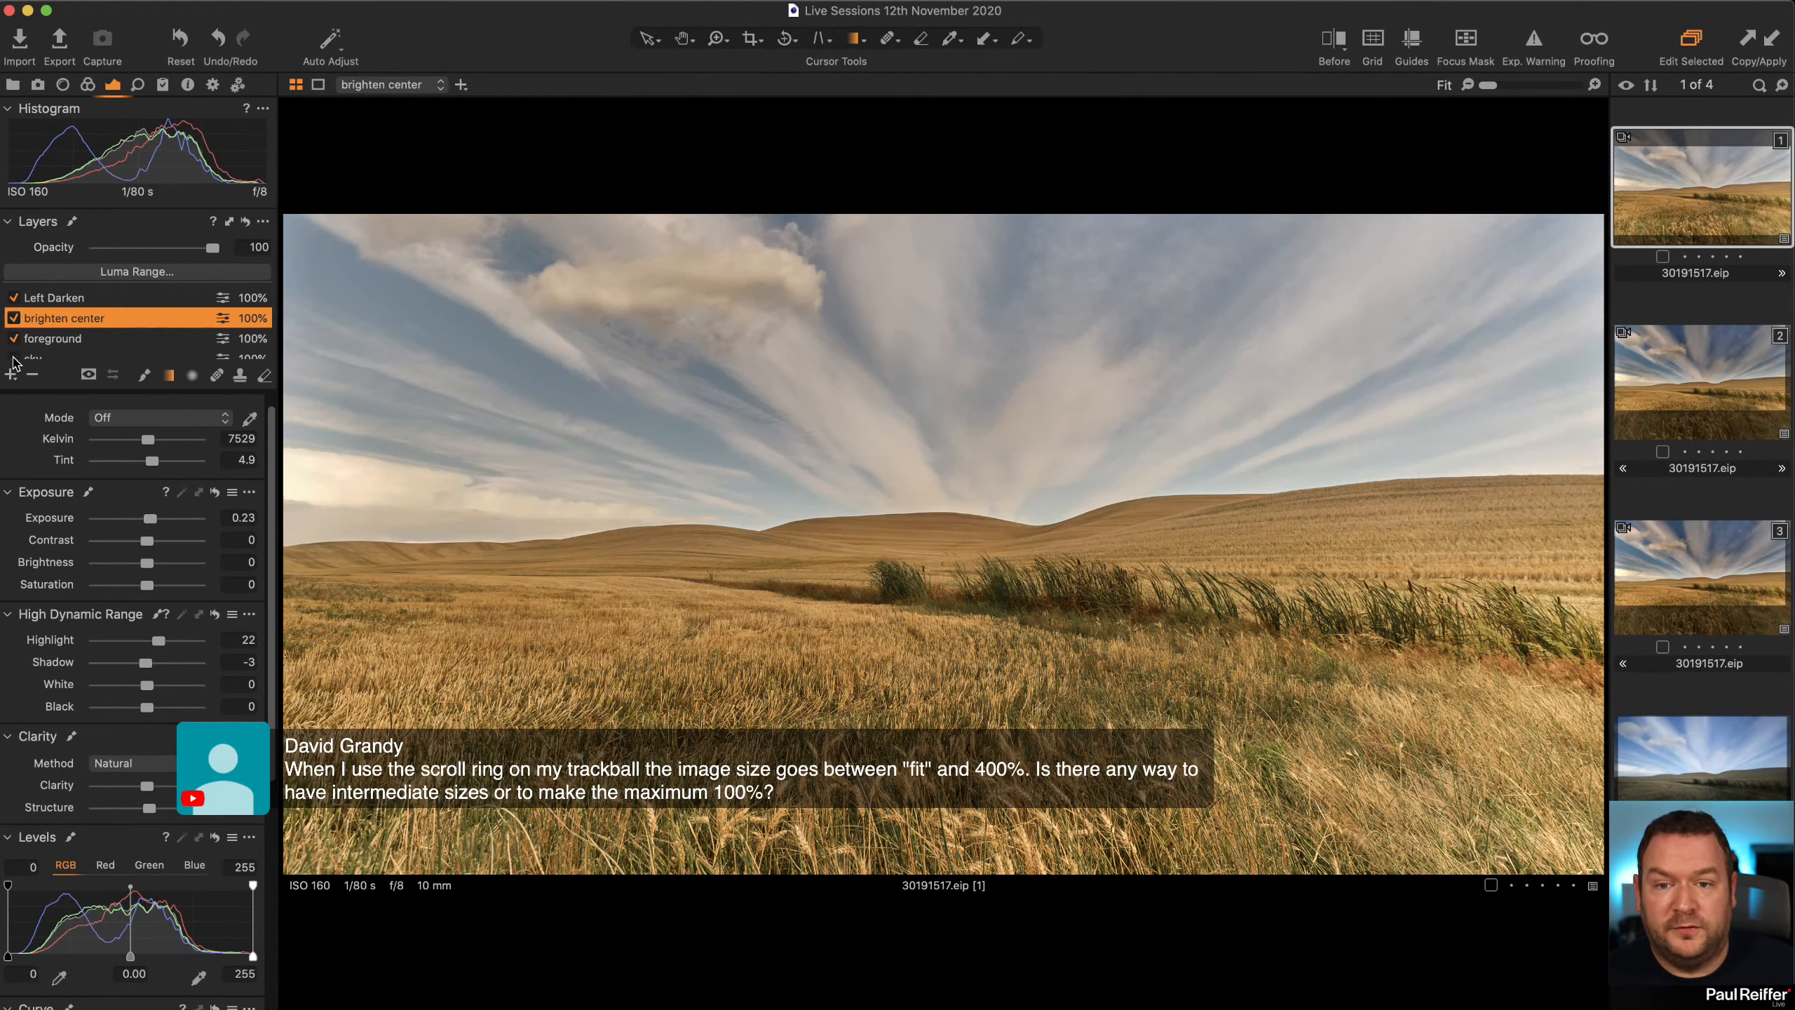
click(12, 358)
Cool the sky layer by setting its white balance Kelvin to 6850.
scroll(64, 329, down, 2)
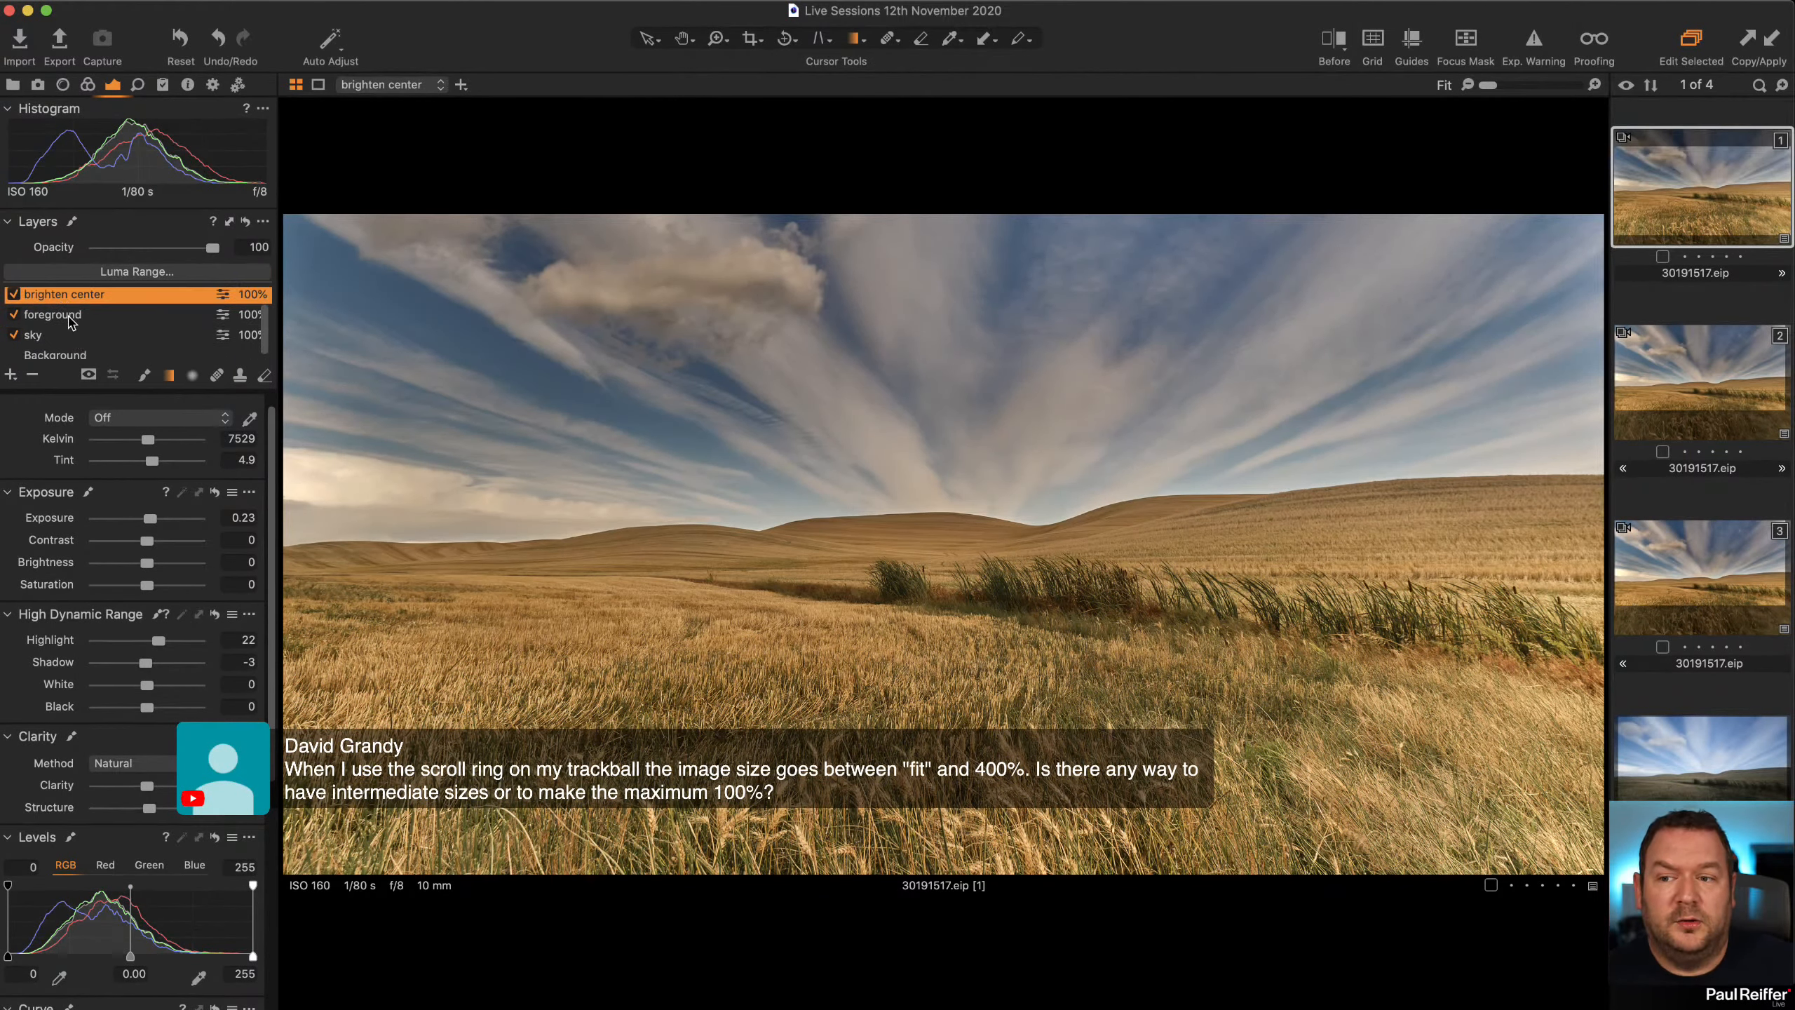
click(71, 336)
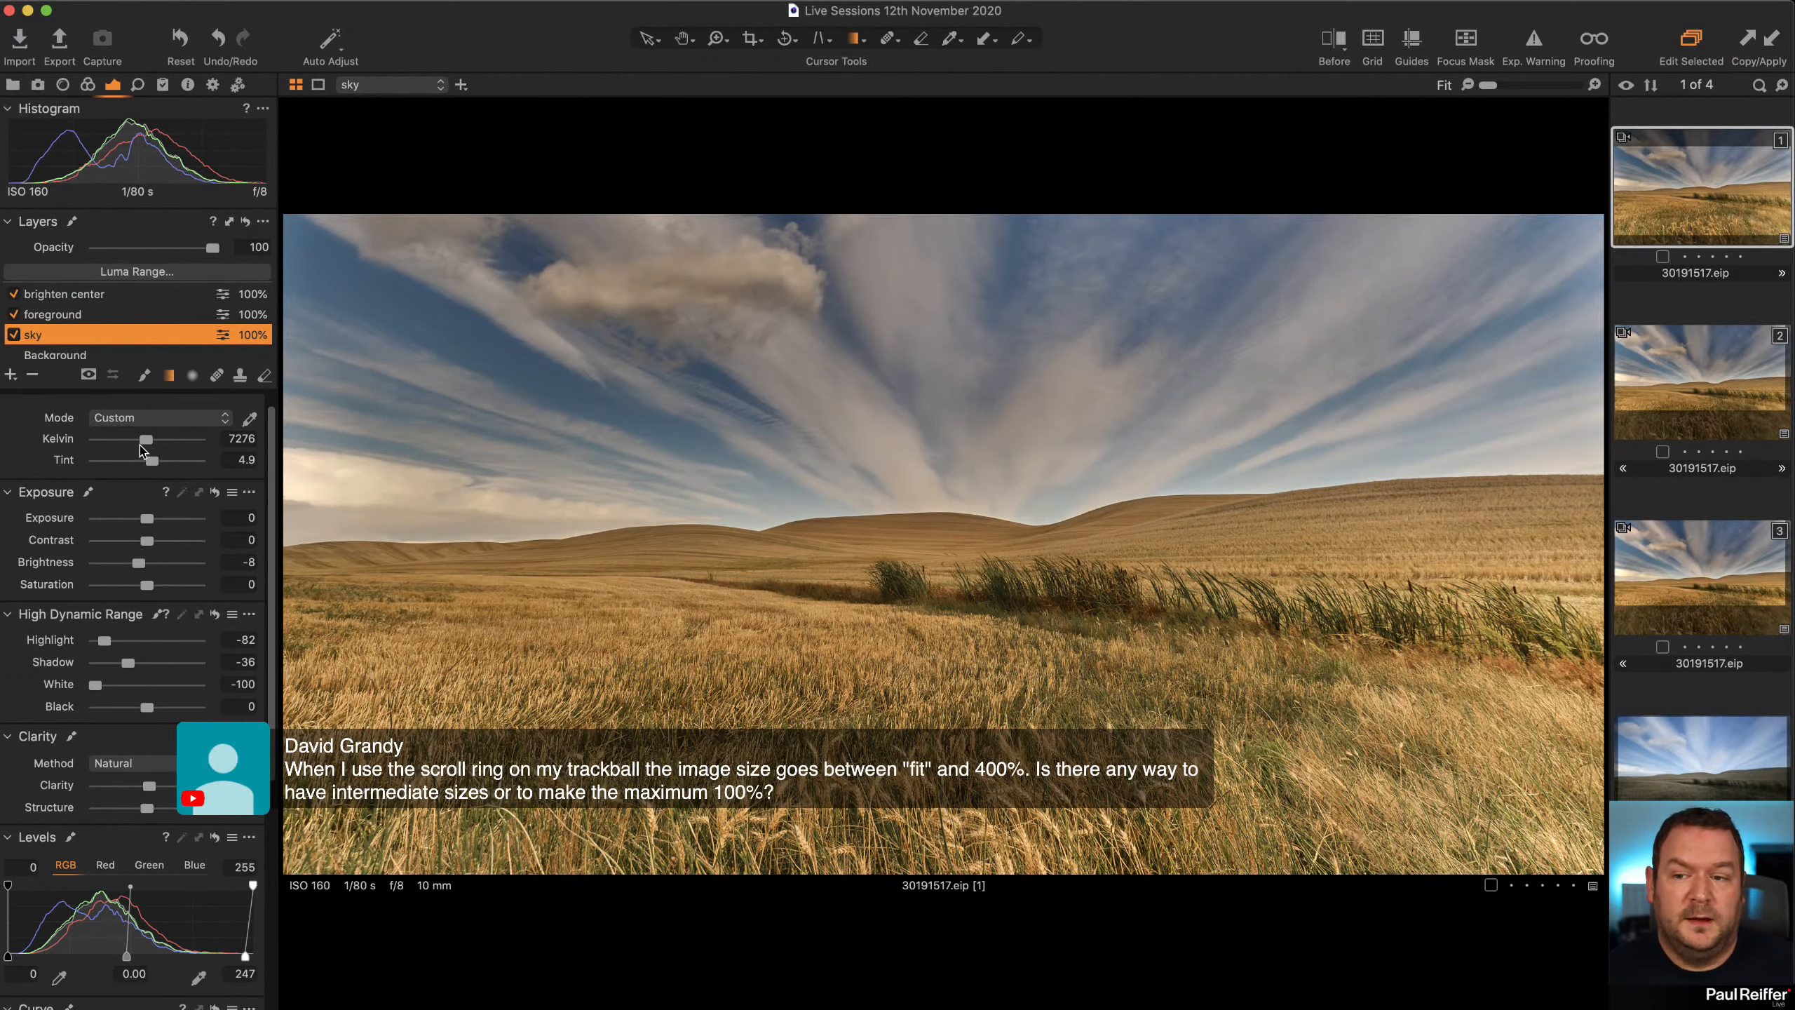
drag(146, 440, 144, 443)
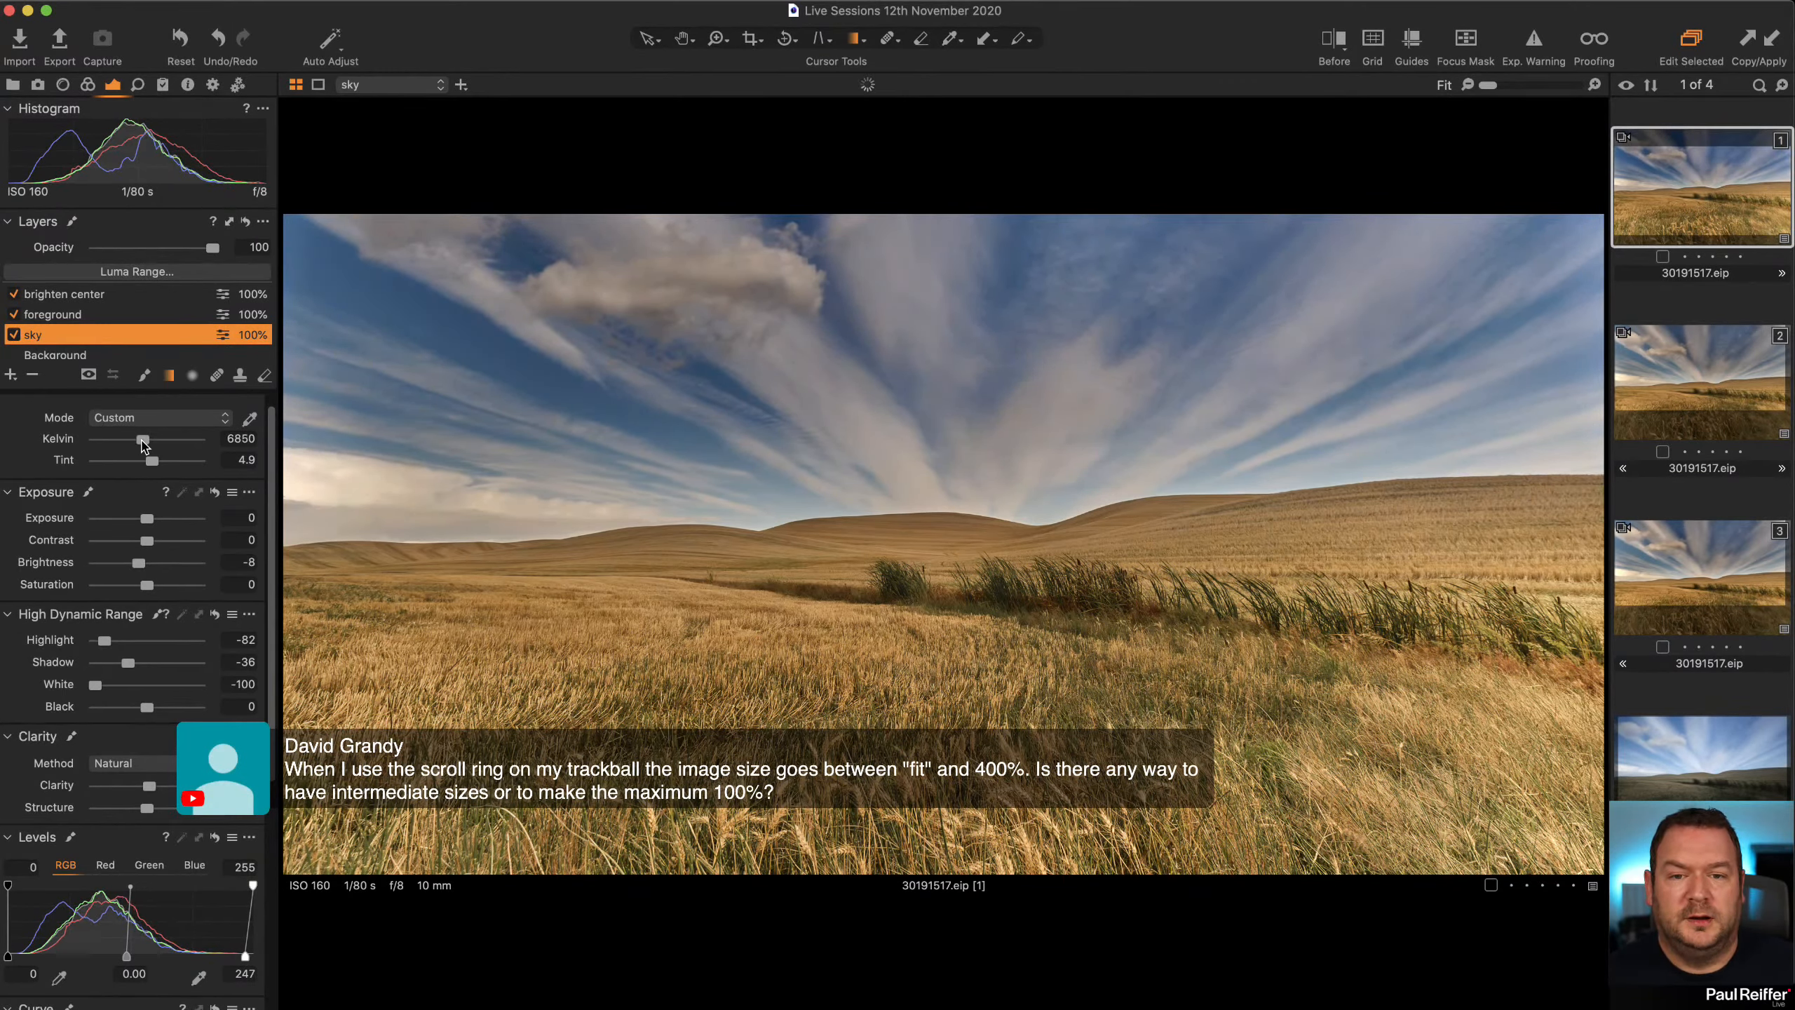
With the color tools open for the sky layer, show and hide its gradient mask to check which area it covers.
click(88, 86)
scroll(149, 774, down, 1)
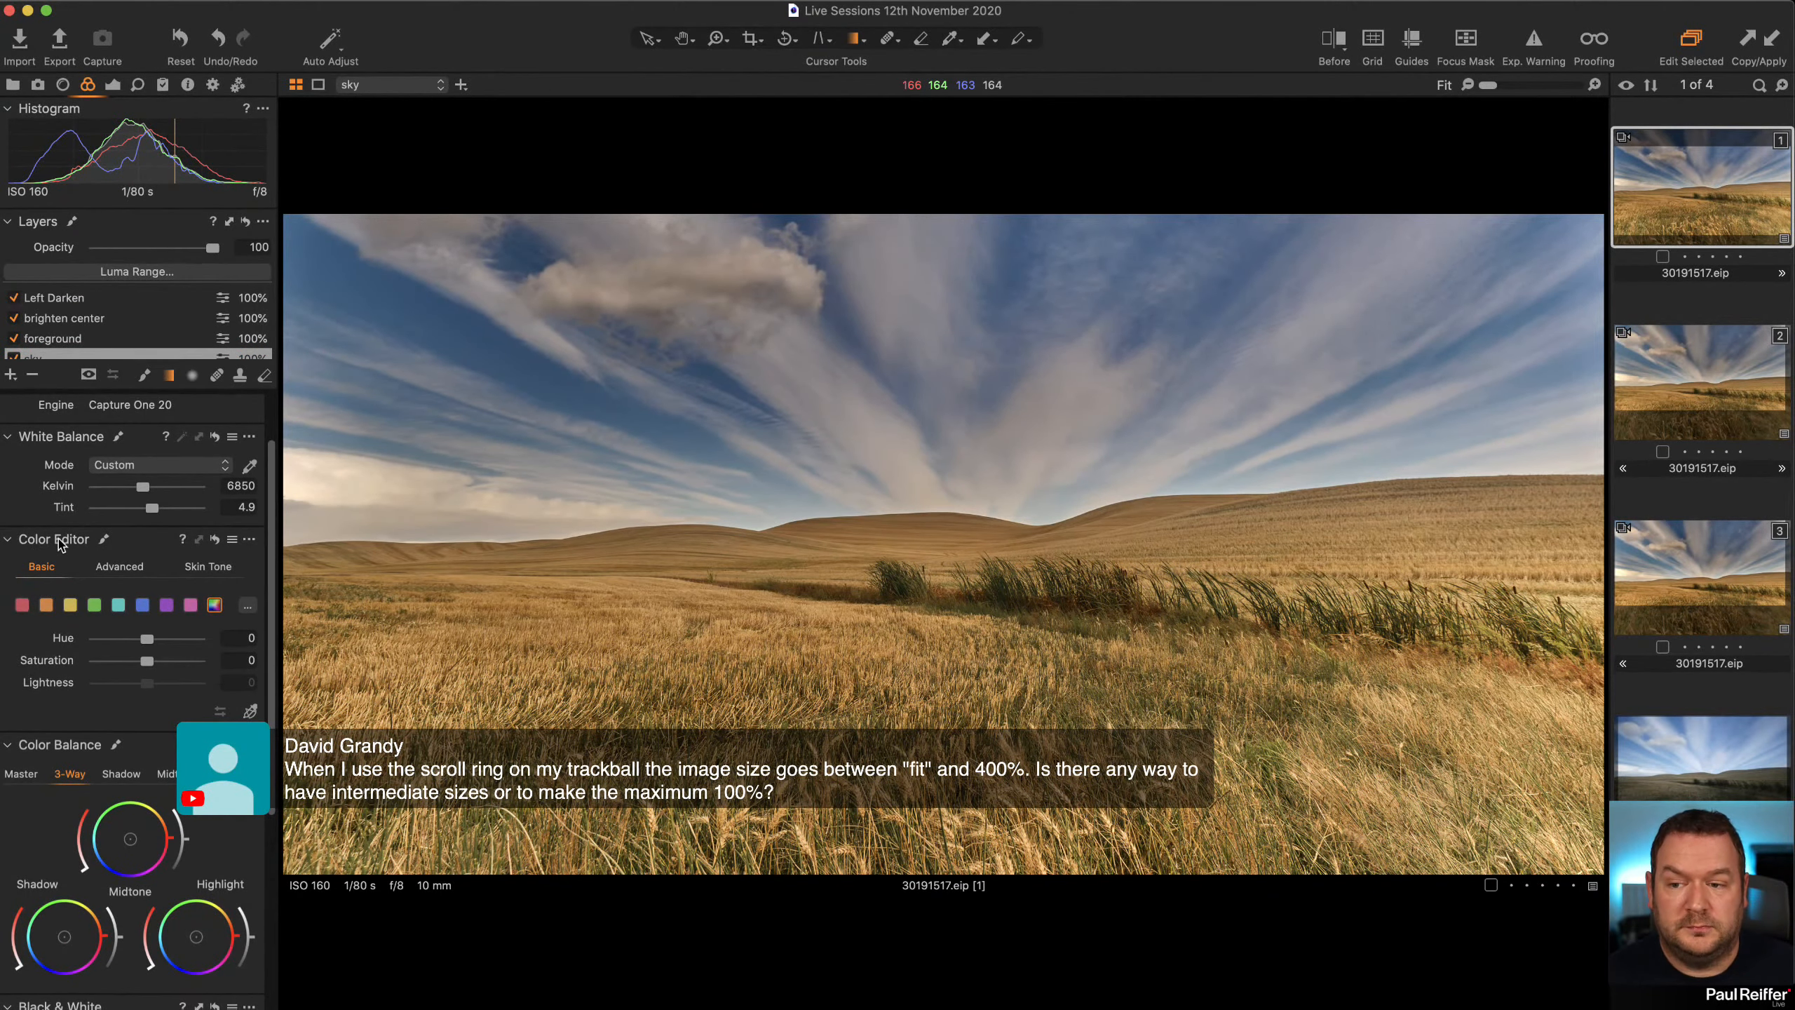
scroll(55, 347, down, 2)
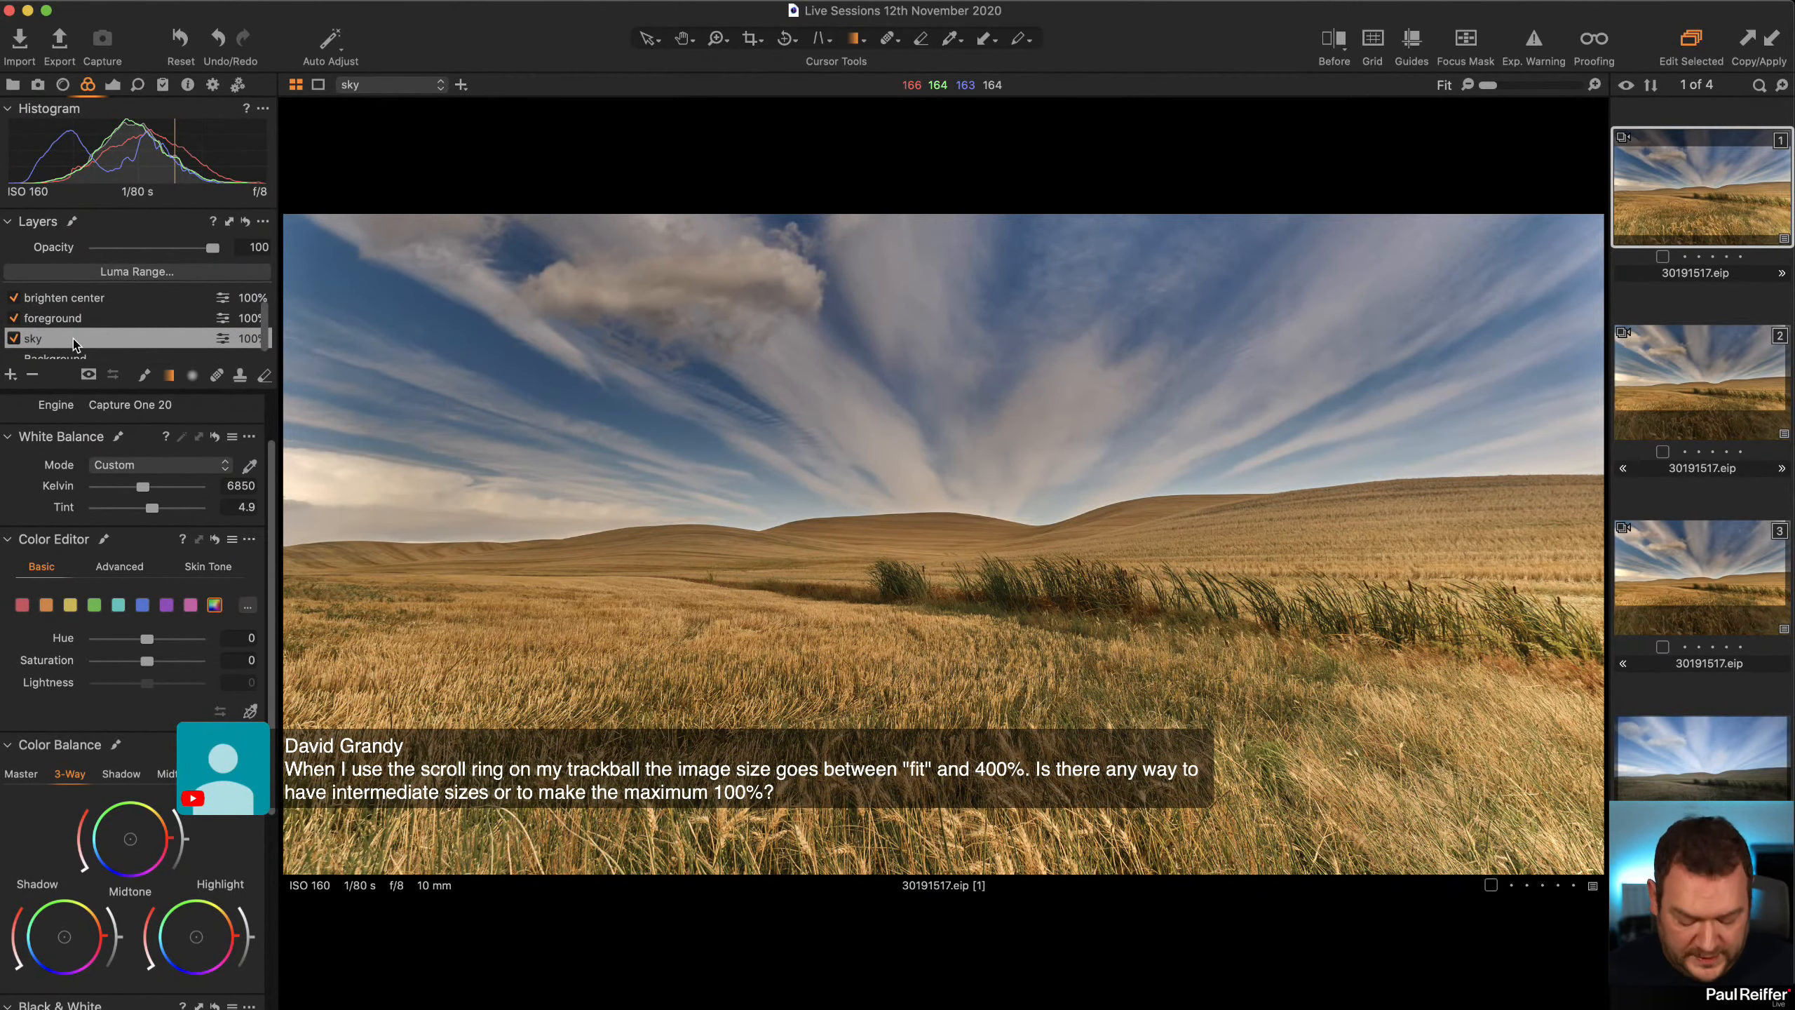
key(m)
key(m)
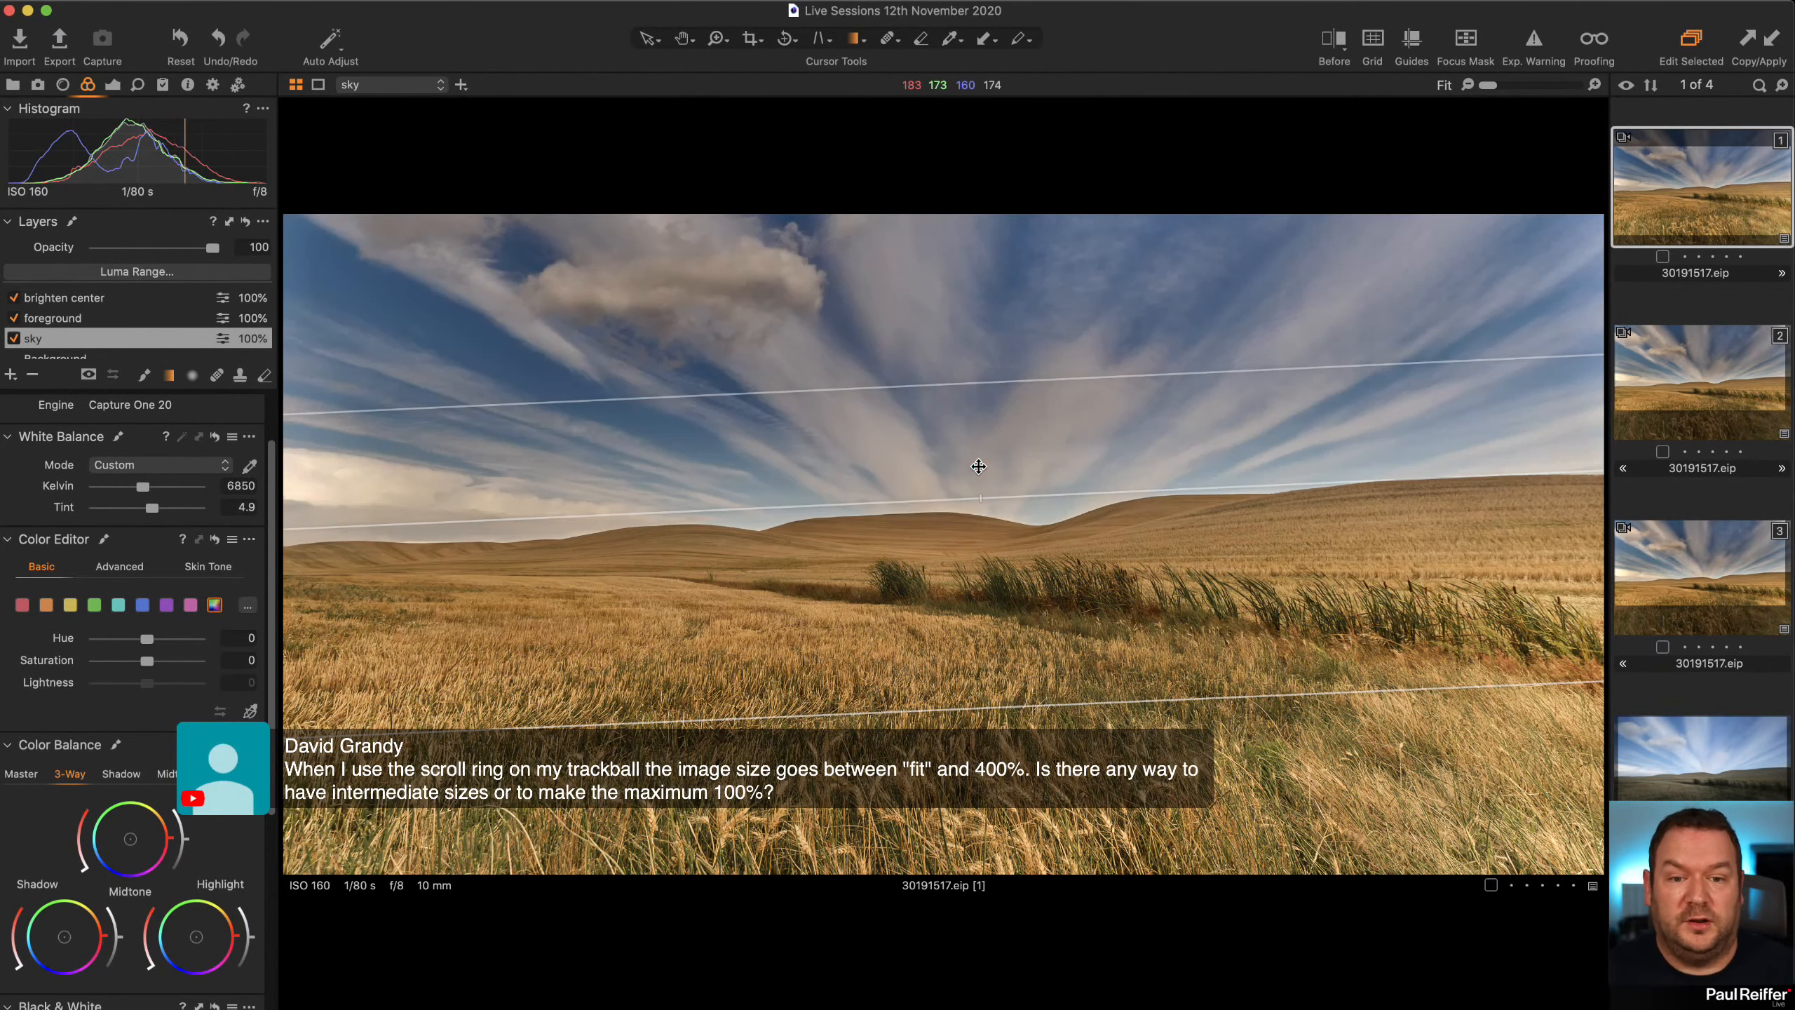
key(m)
key(m)
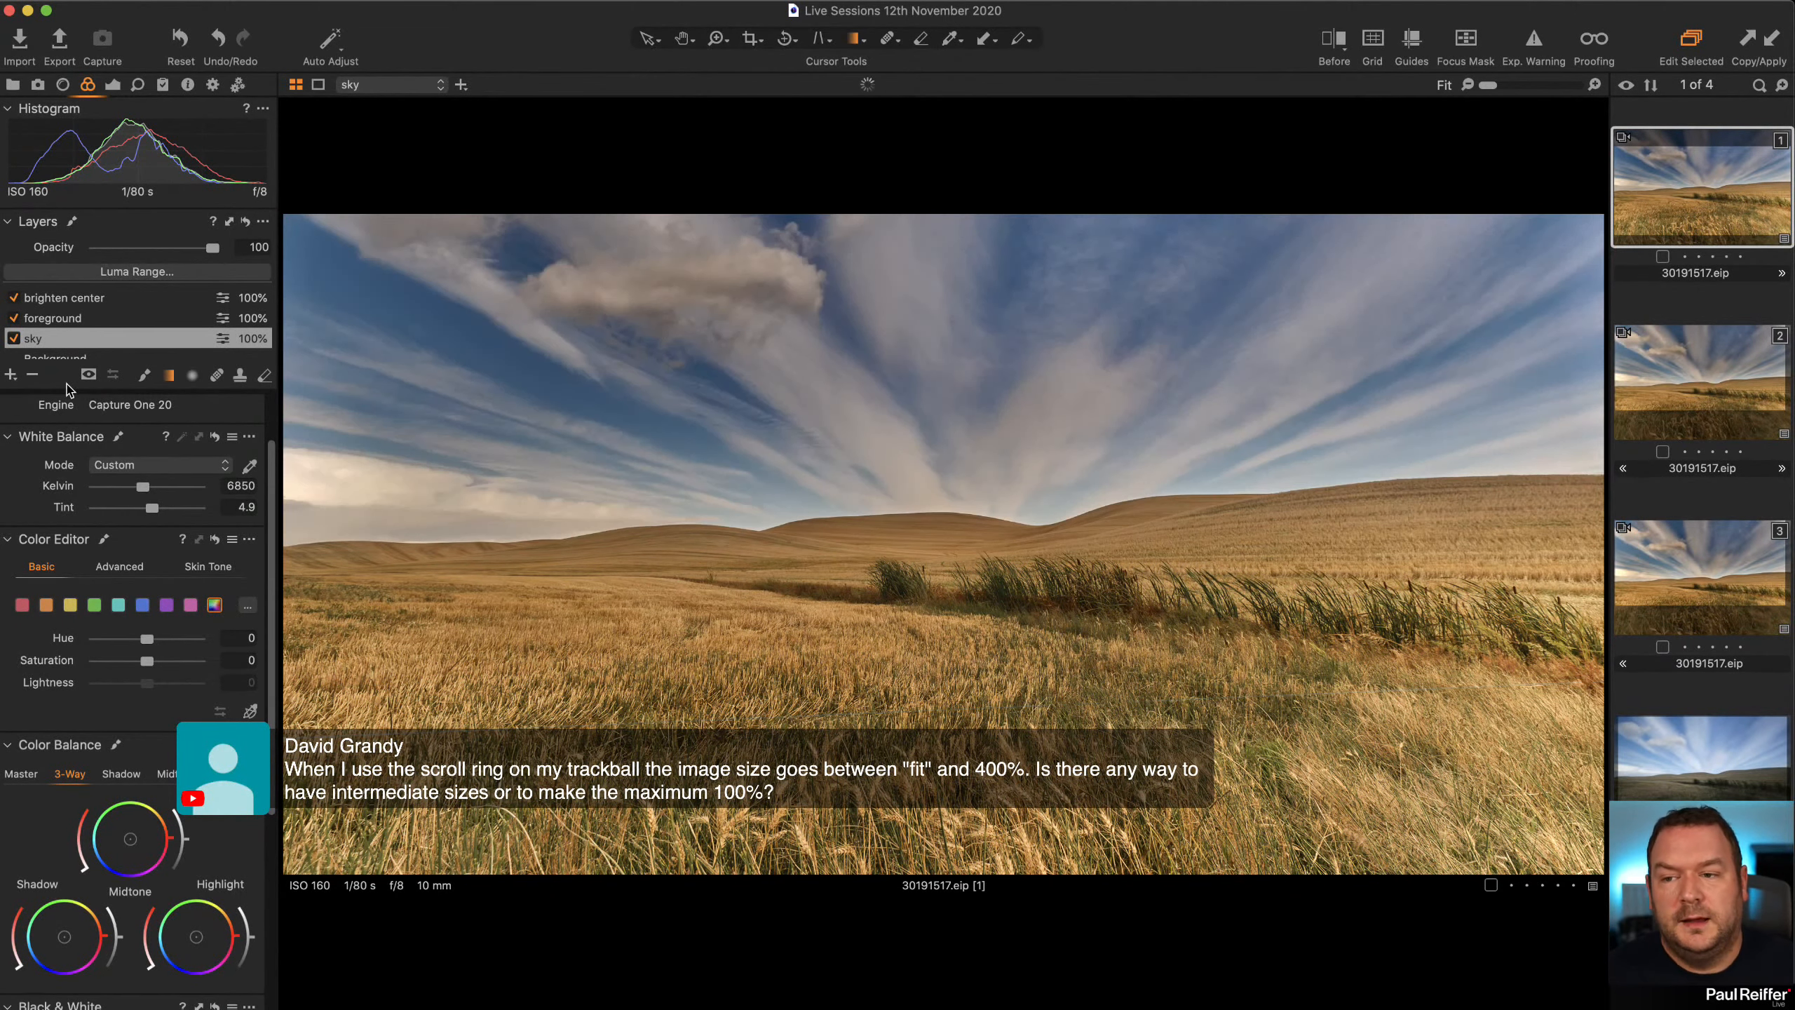
Sample the warm cloud color on the sky layer, set its Saturation to -5.9 and Lightness to 21.7, and compare against the unadjusted colors.
click(250, 711)
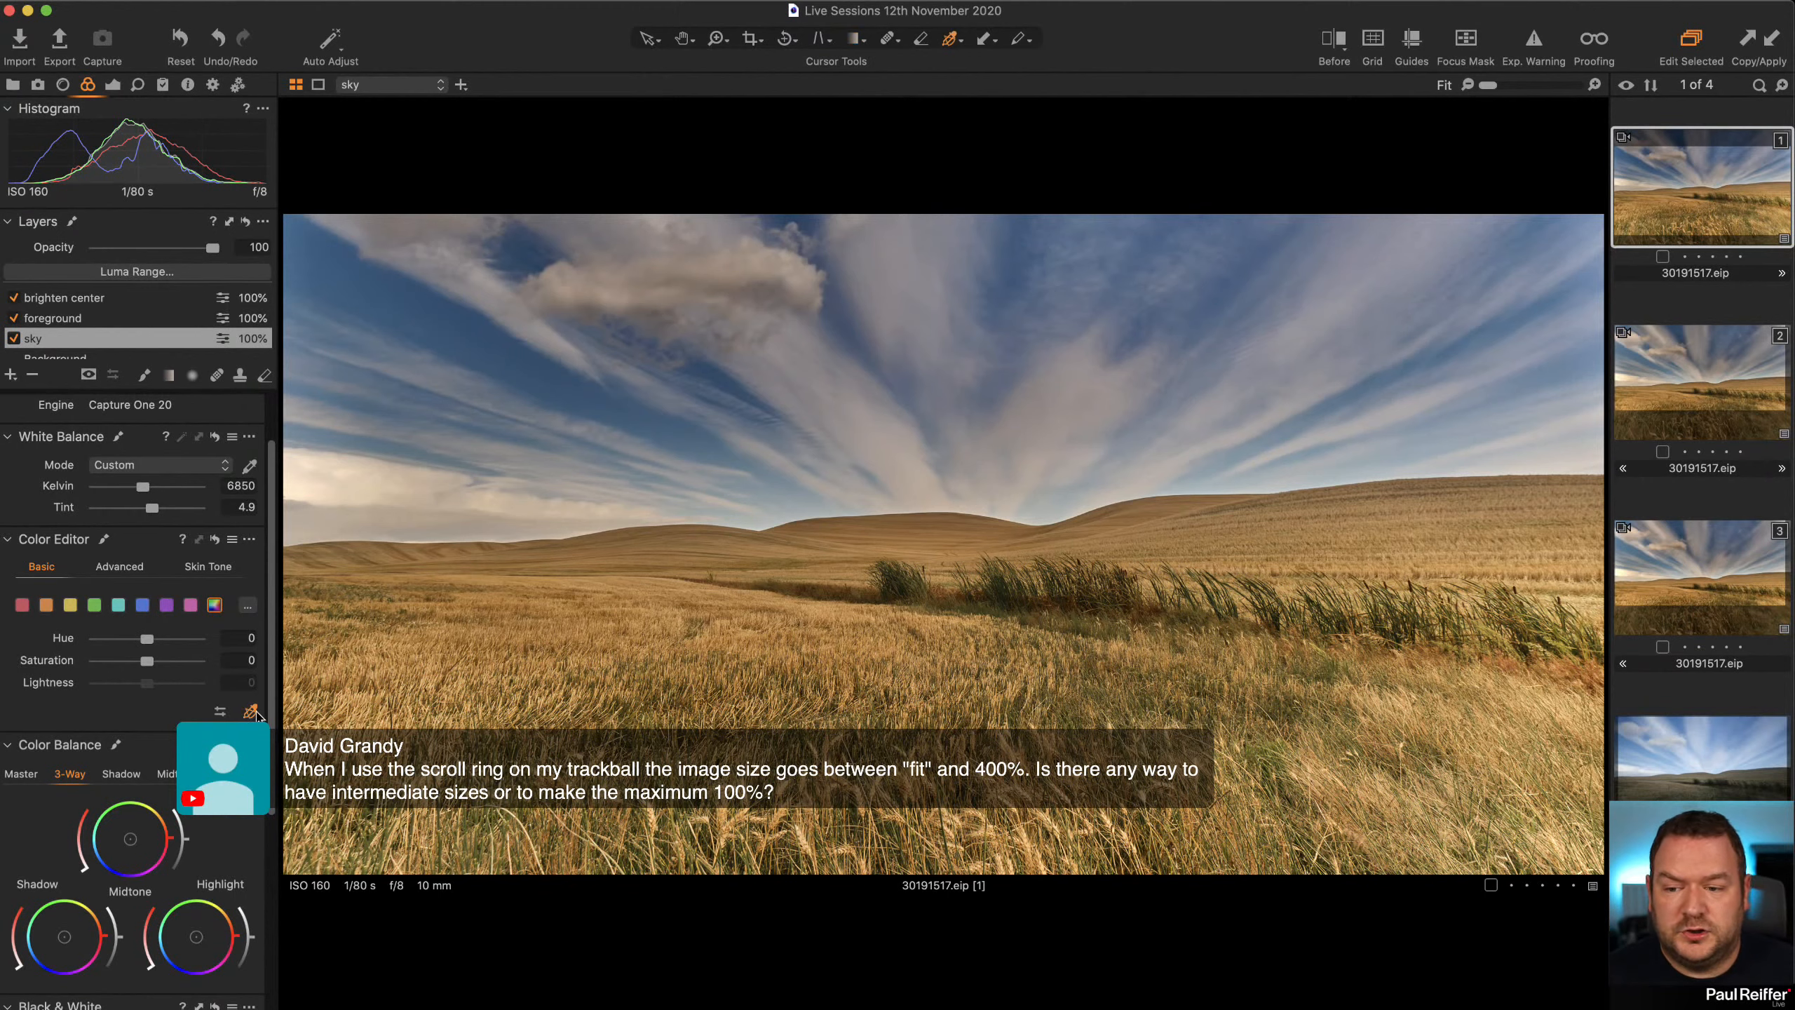
click(636, 274)
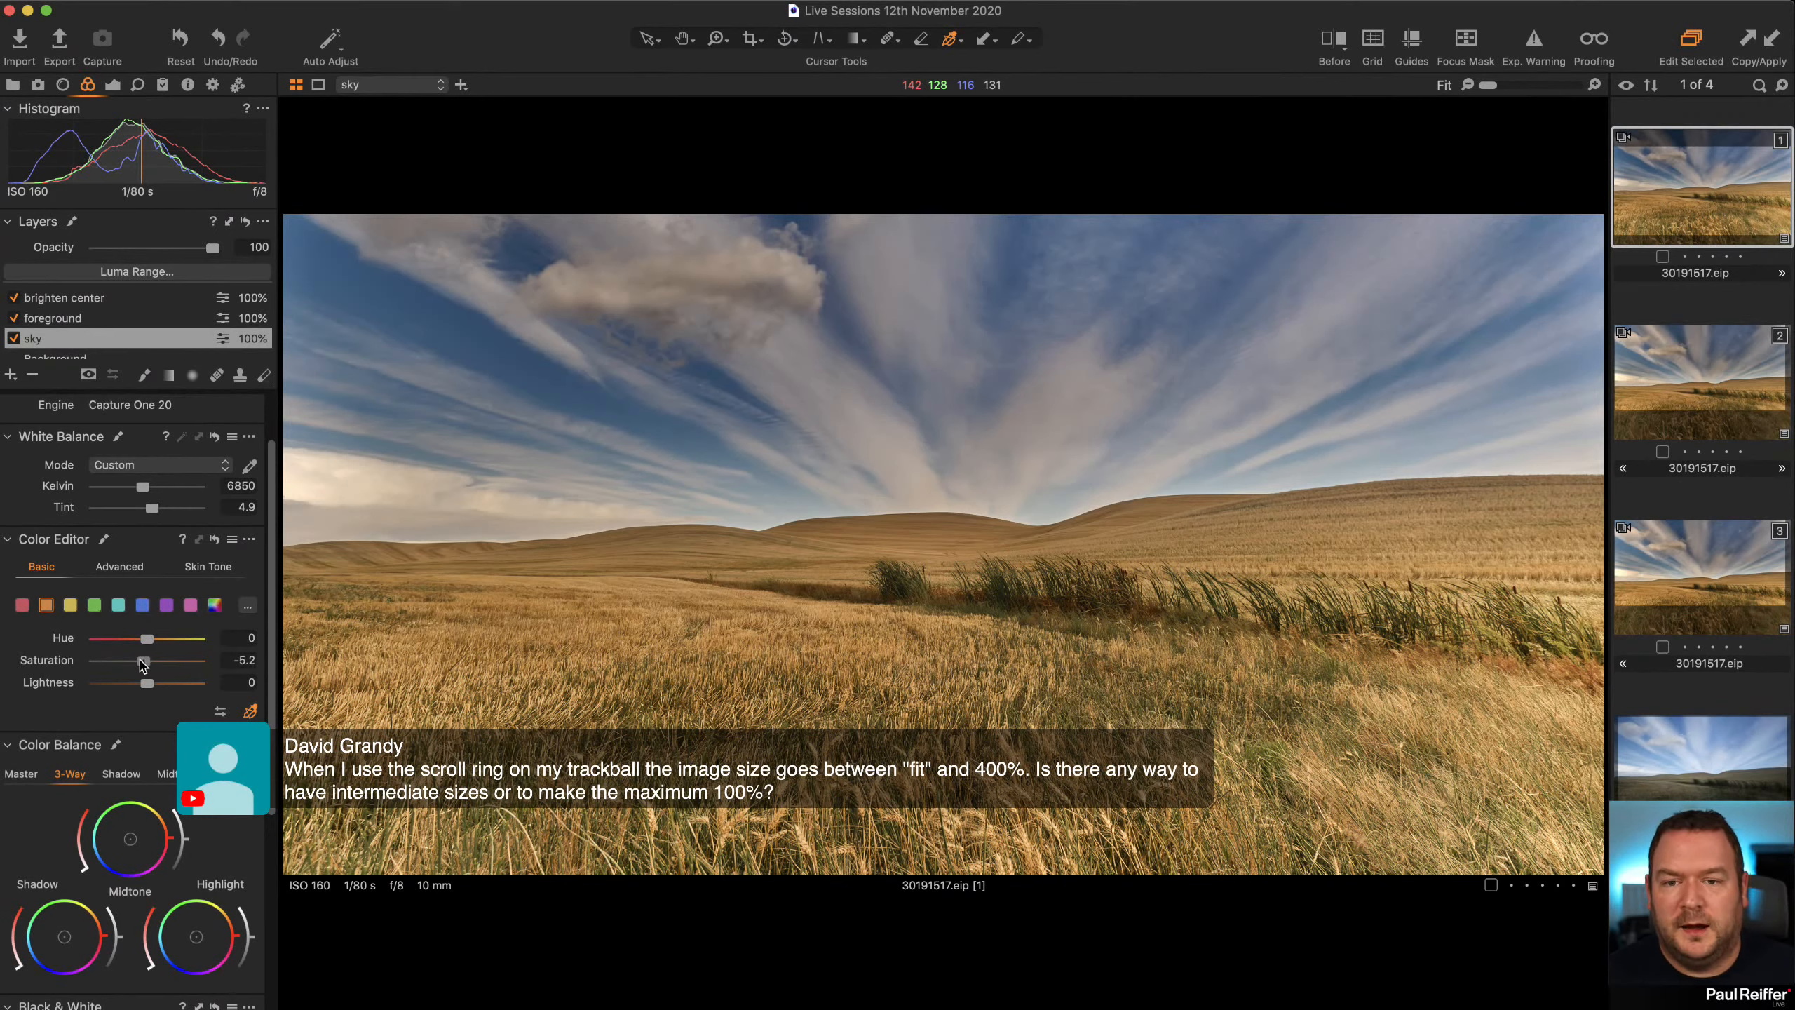
drag(141, 659, 171, 690)
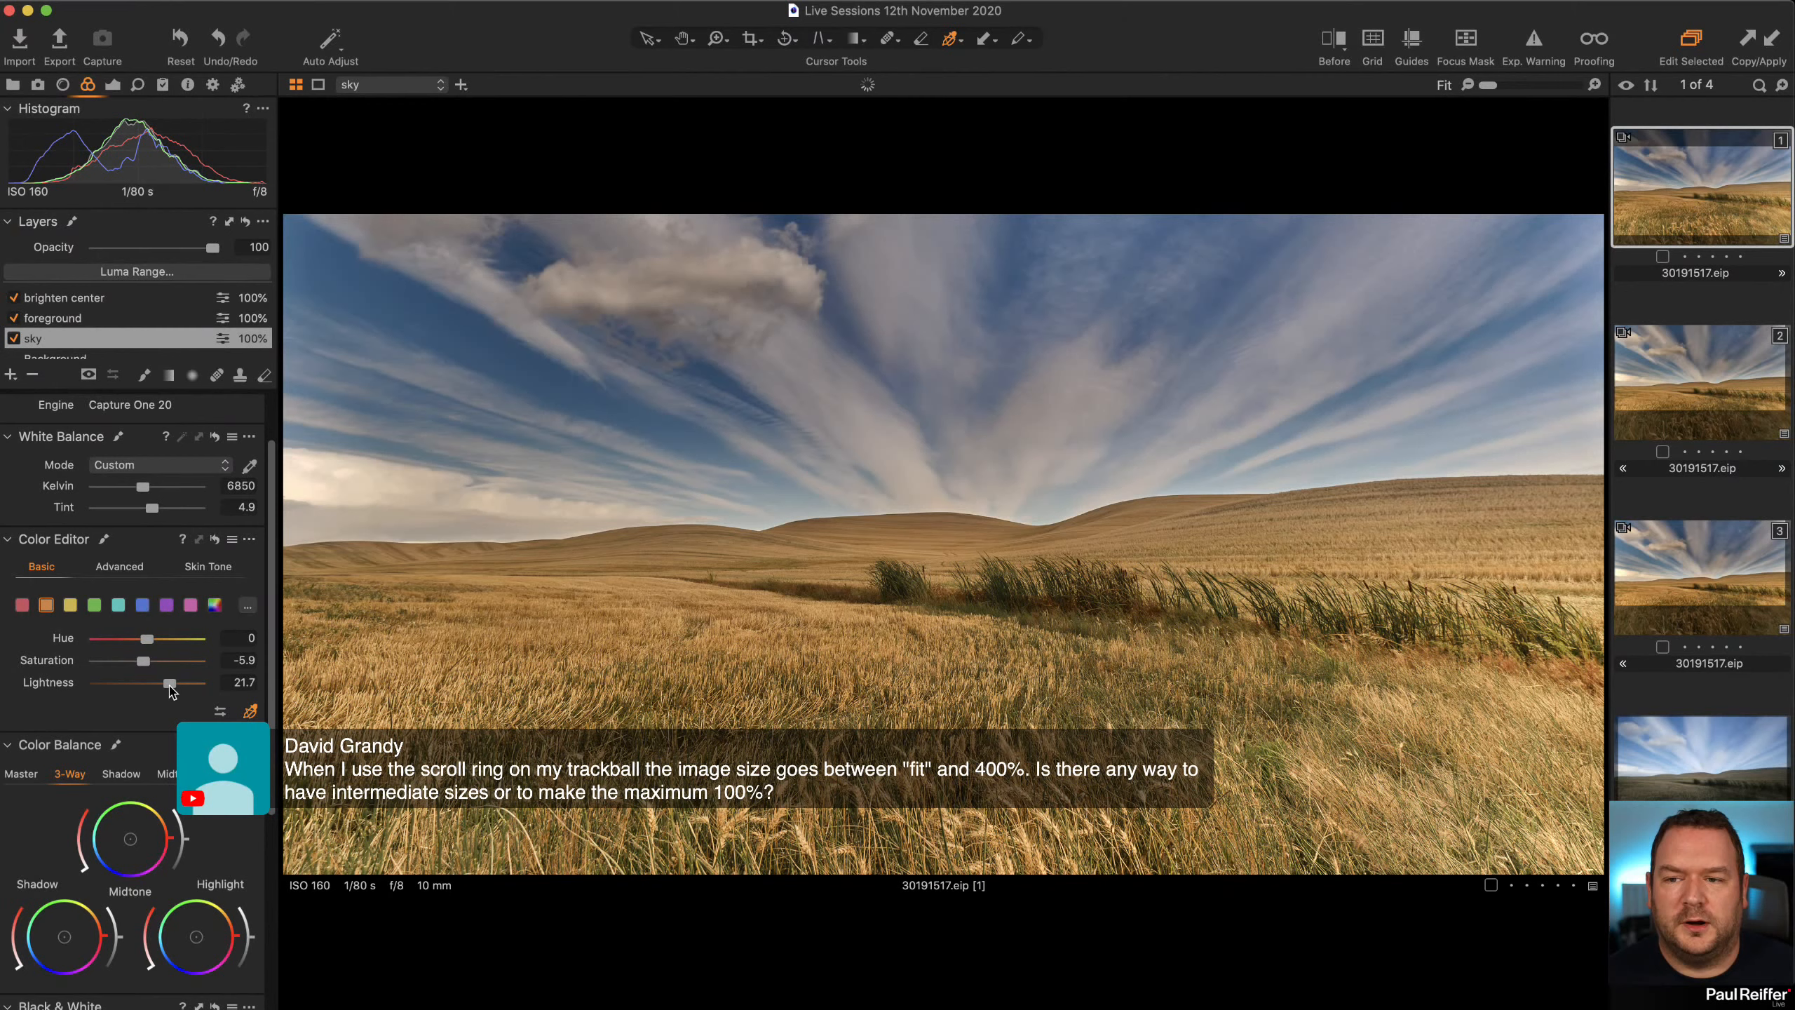
click(215, 539)
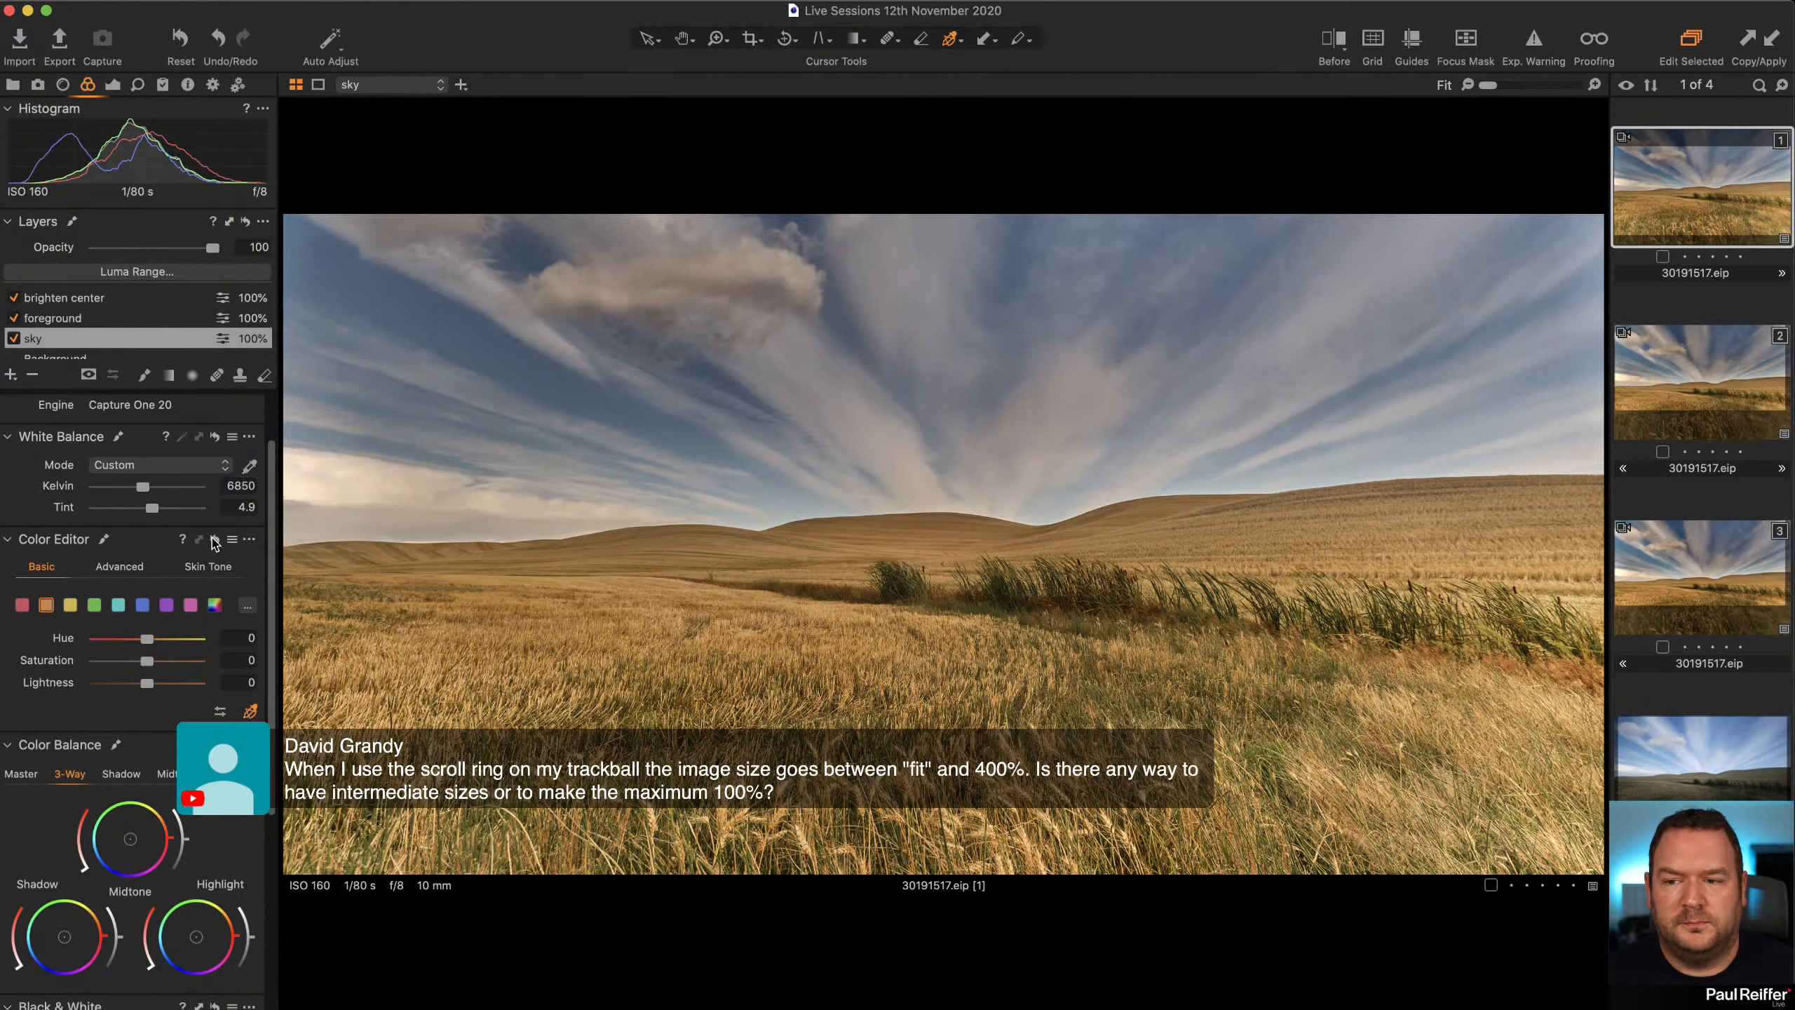
click(215, 539)
In the sky layer's basic color adjustments, set the blue range's Saturation to 27.4 and Lightness to -16.1.
scroll(214, 581, down, 1)
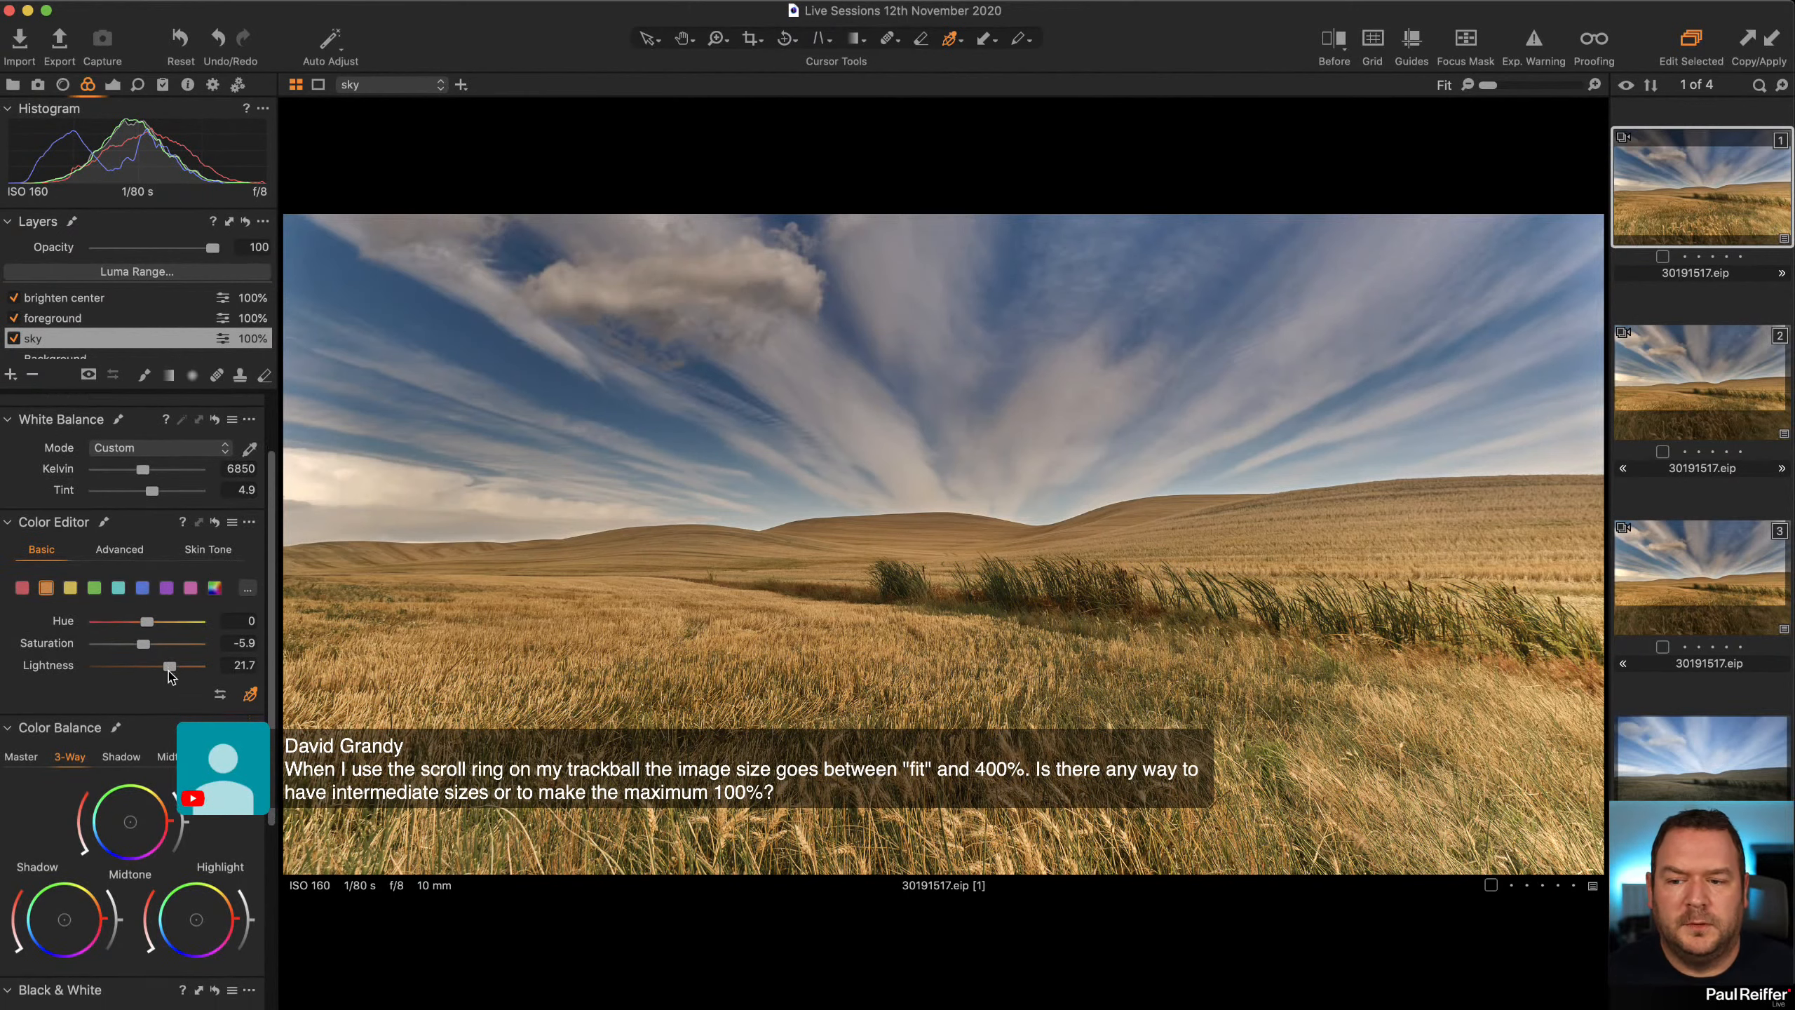
click(131, 554)
scroll(92, 556, up, 4)
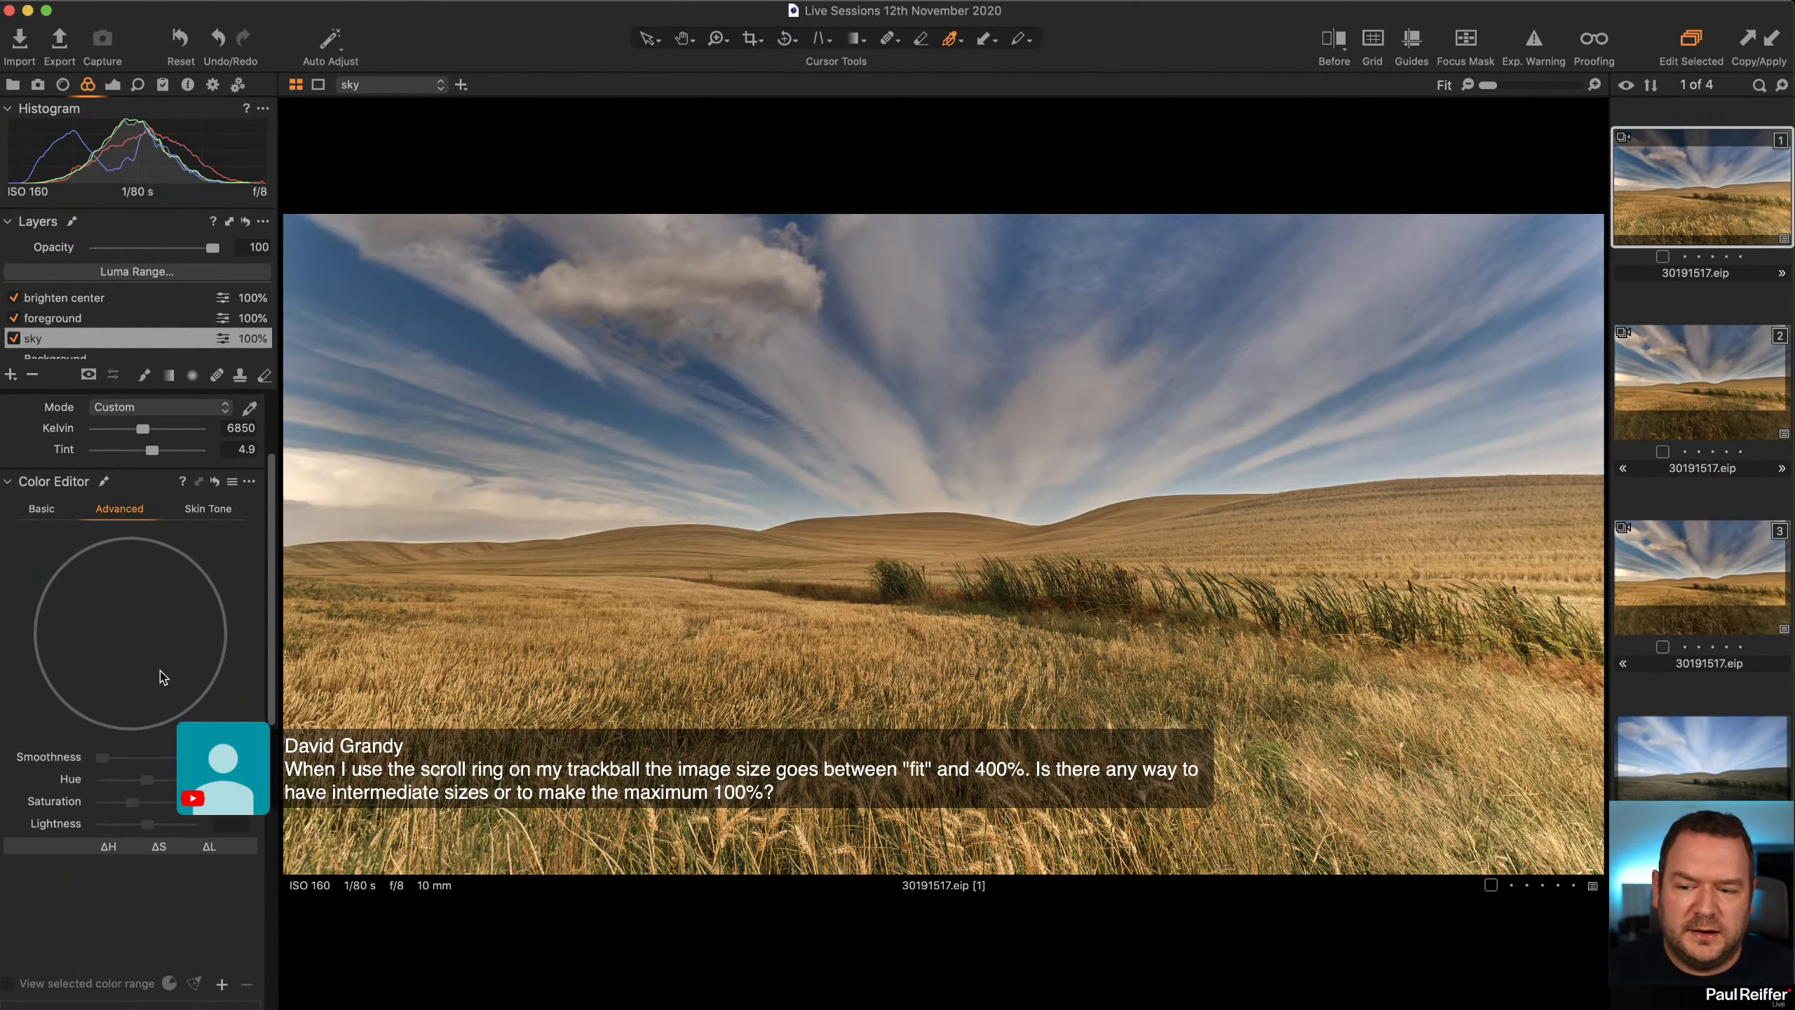
scroll(90, 558, up, 1)
click(43, 639)
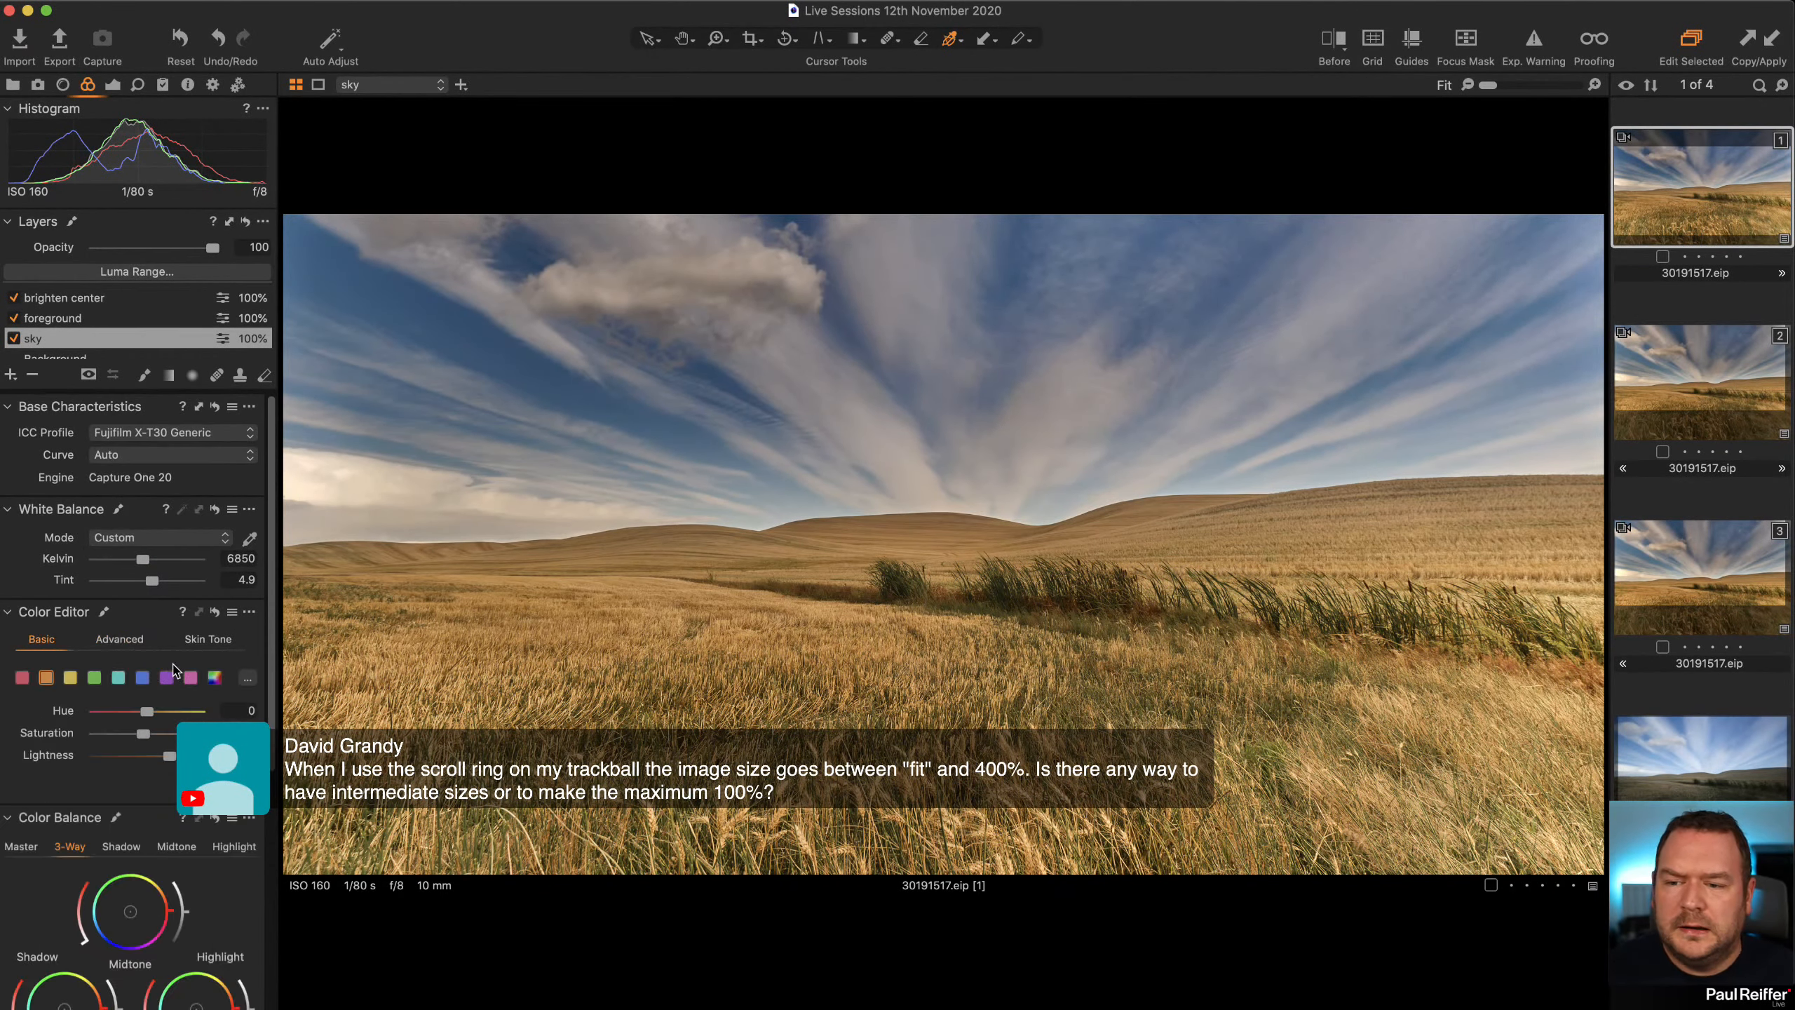
click(143, 678)
scroll(186, 720, down, 5)
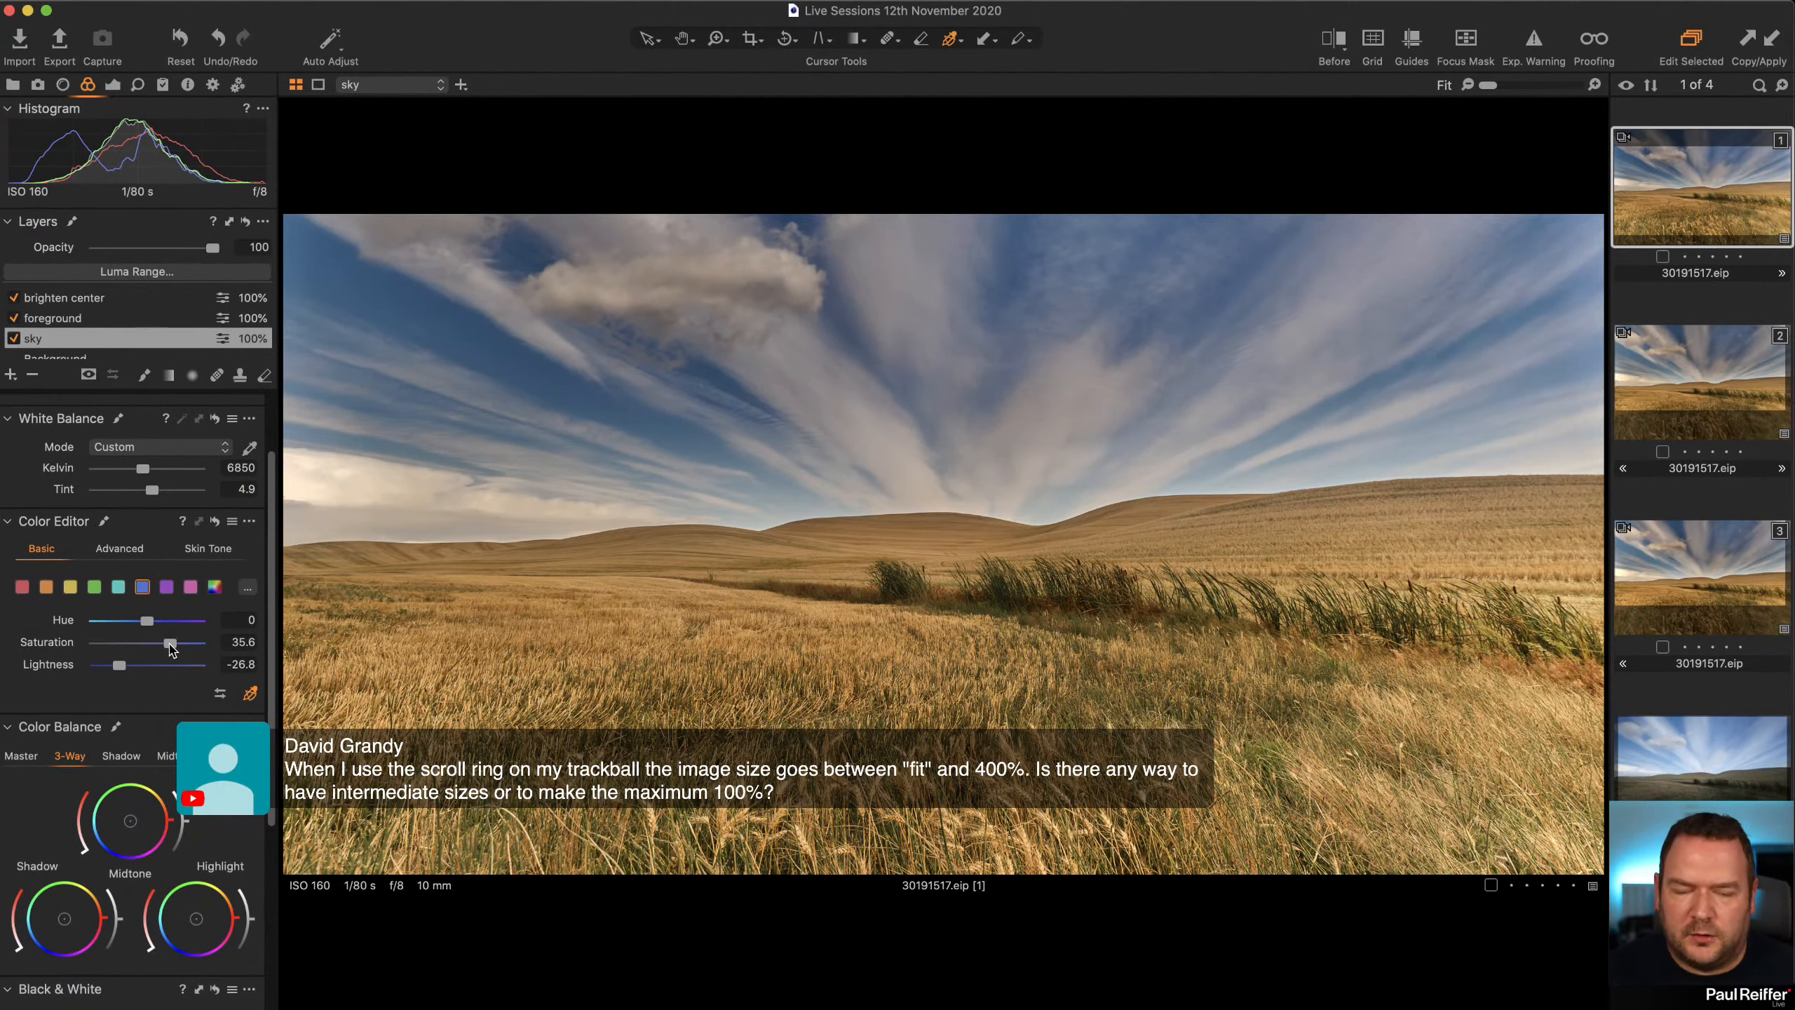
drag(172, 648, 130, 669)
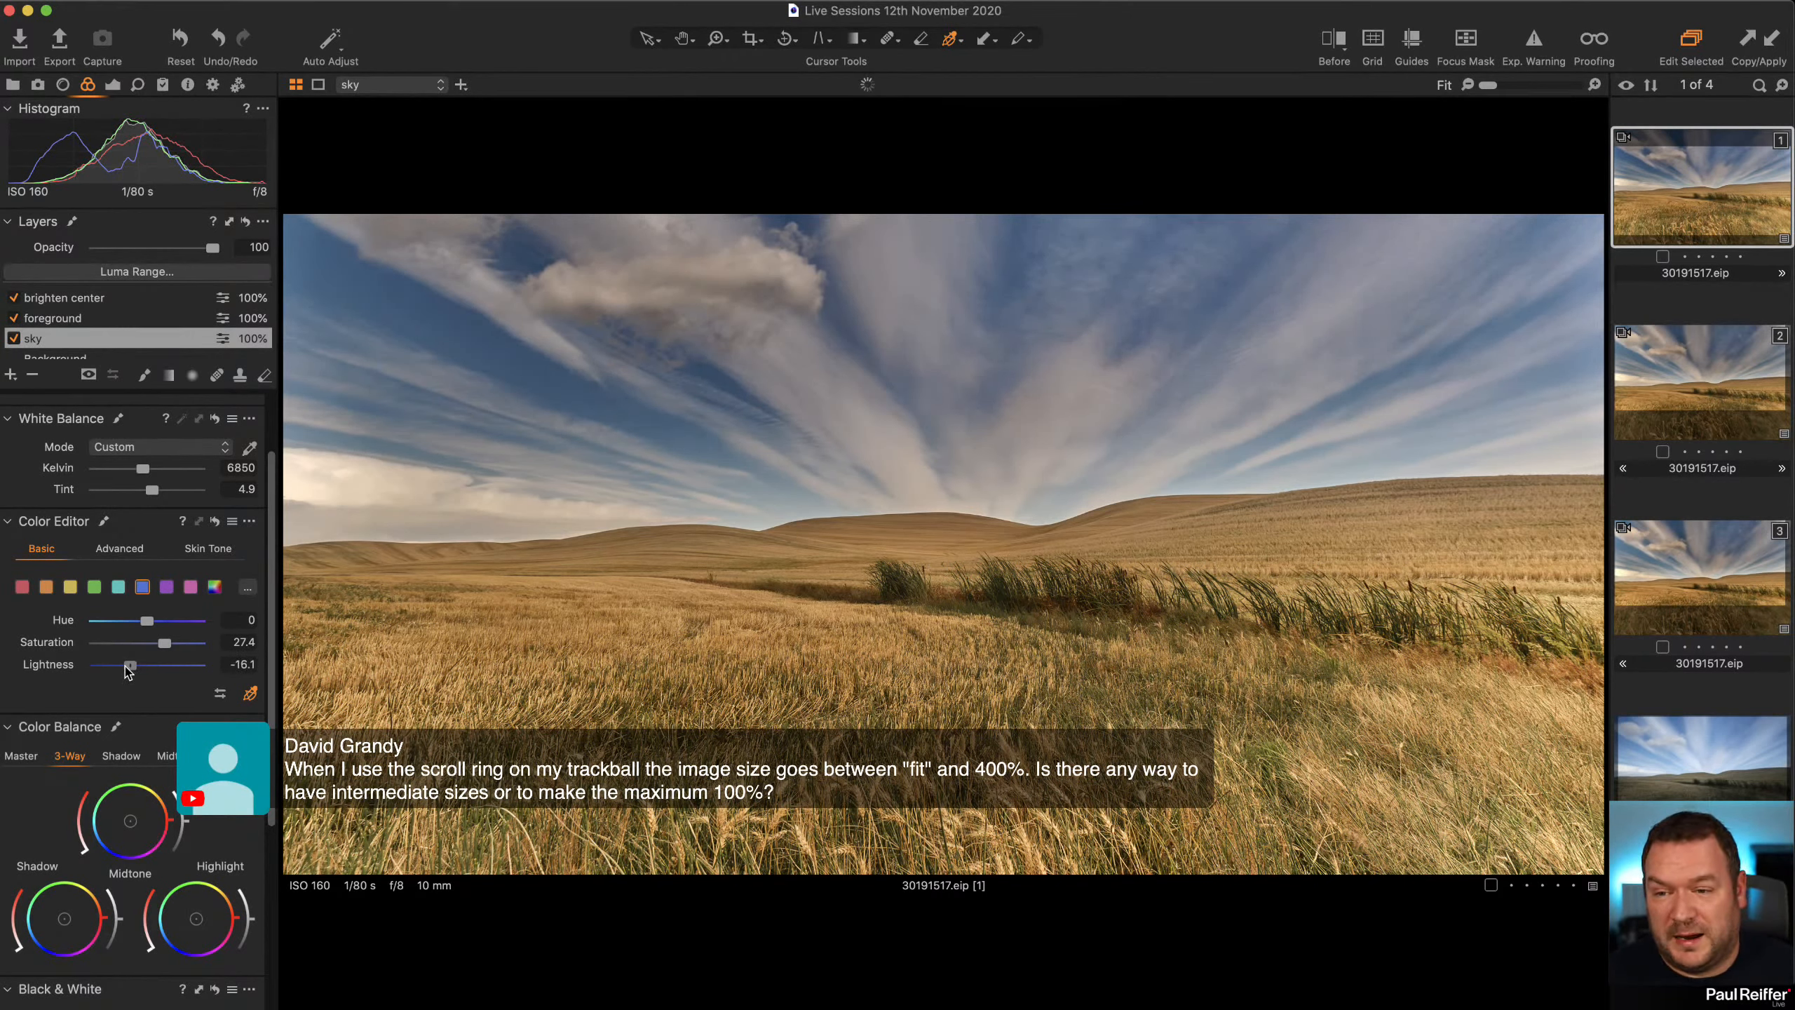
Set the sky layer's Clarity to 20 with the Natural method, and compare the photo with its second variant.
click(113, 86)
scroll(149, 741, down, 2)
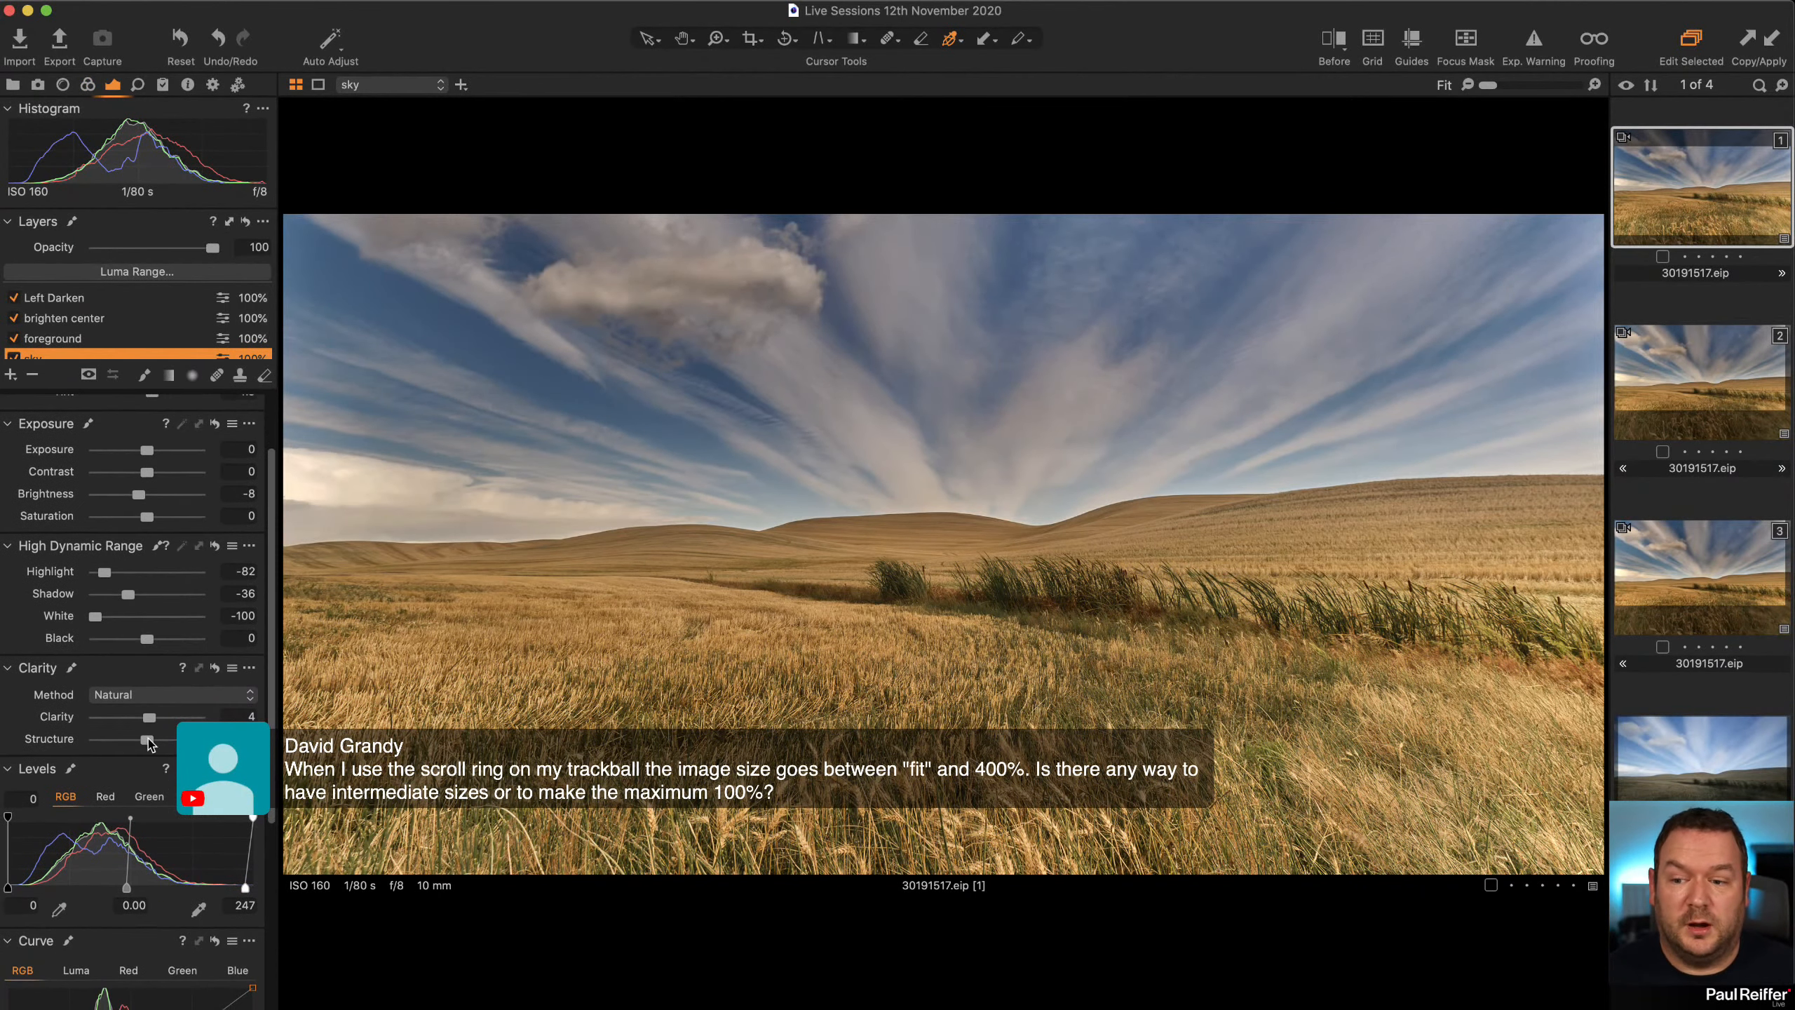
drag(149, 717, 157, 717)
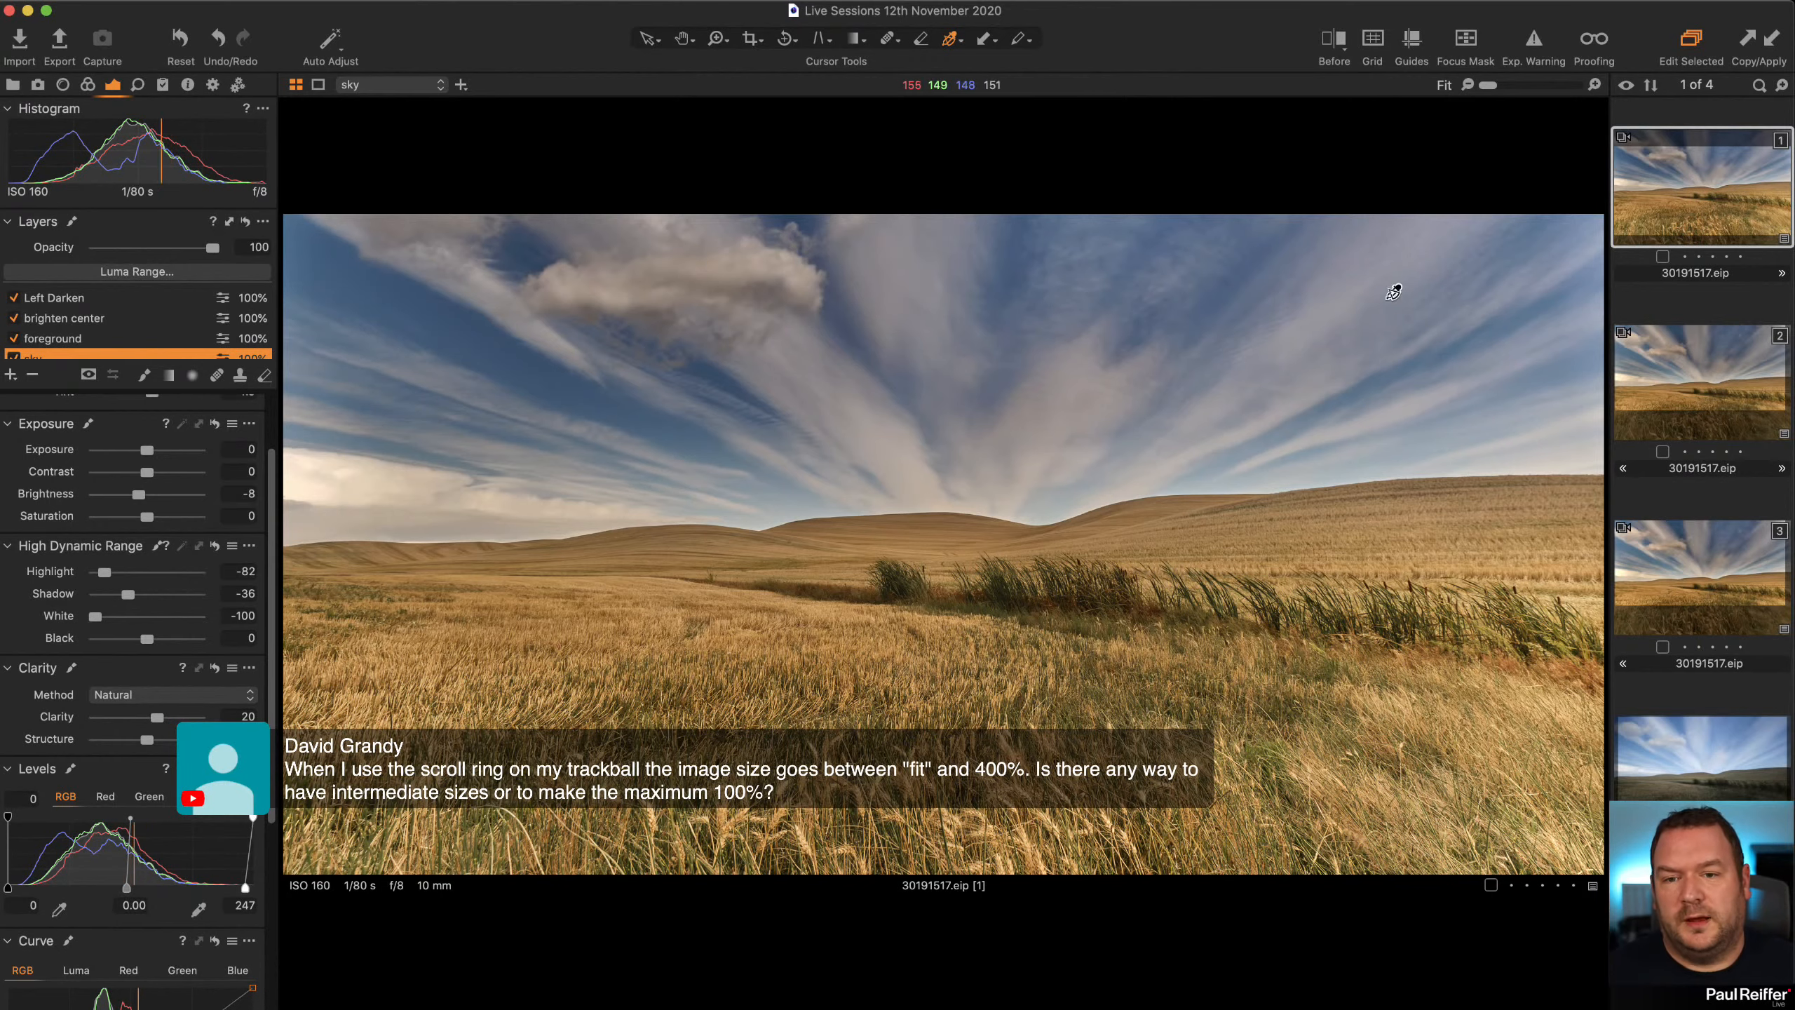
click(1713, 383)
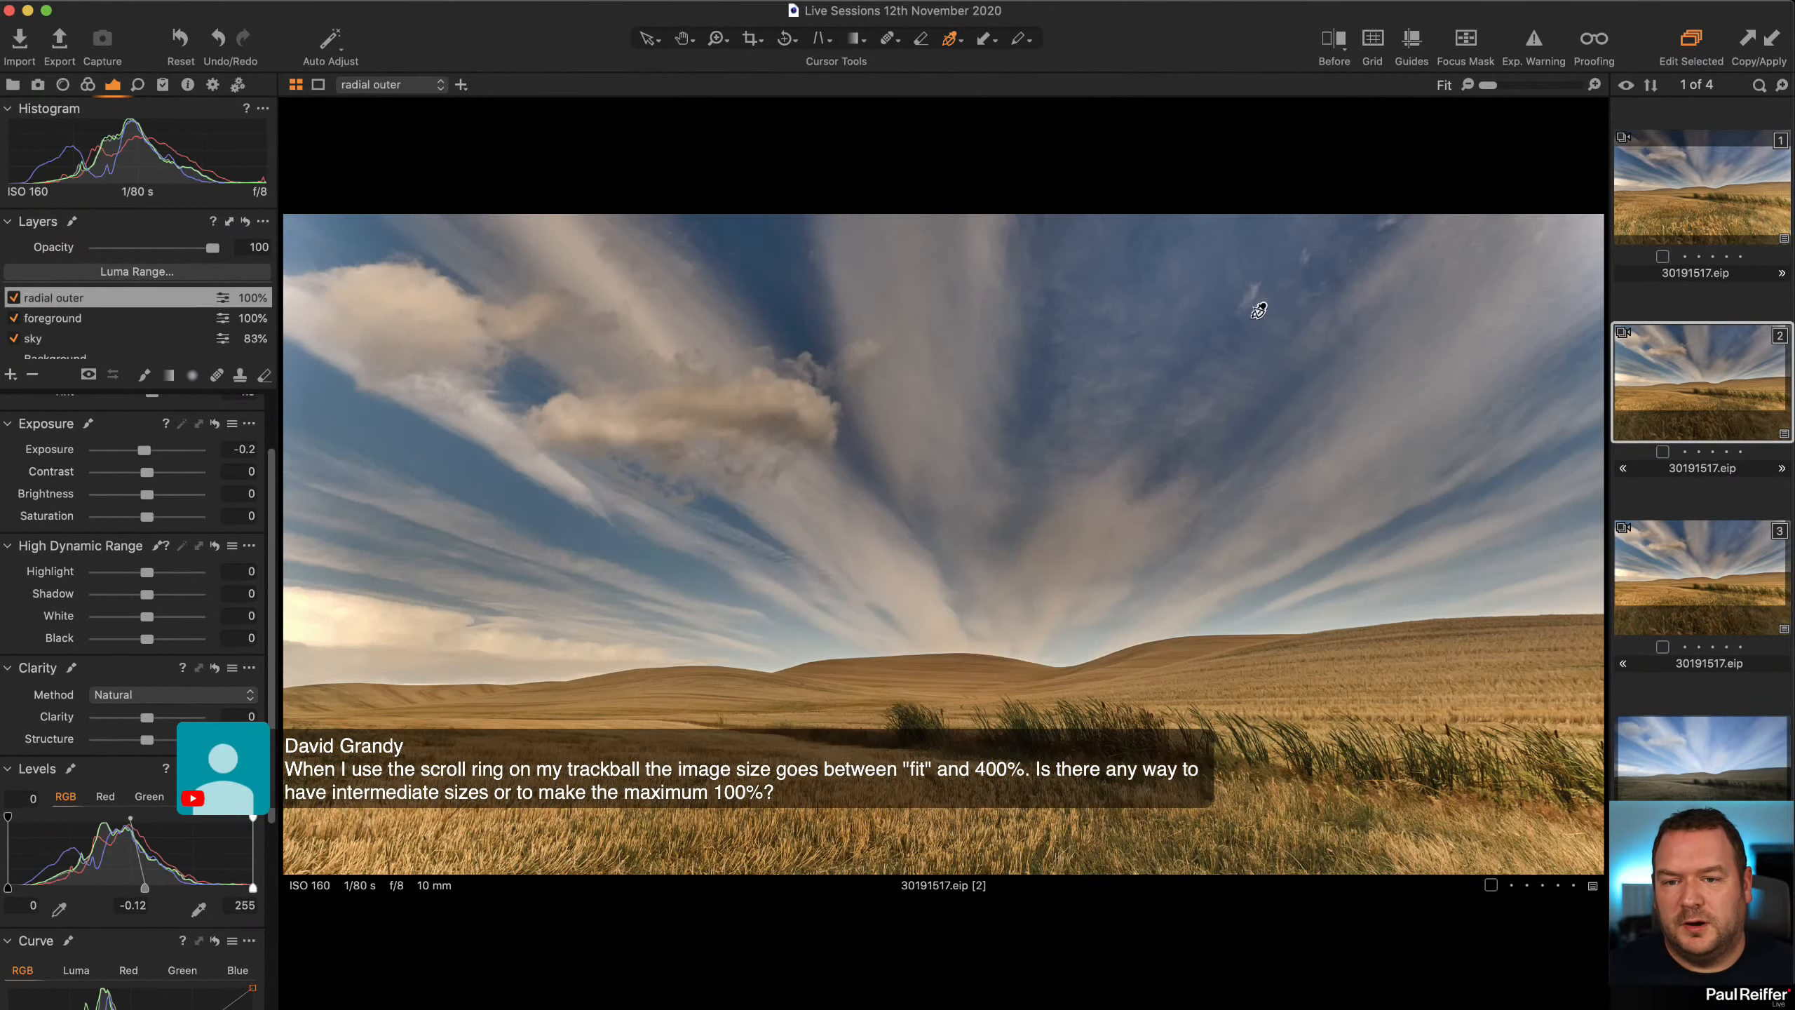
click(1702, 213)
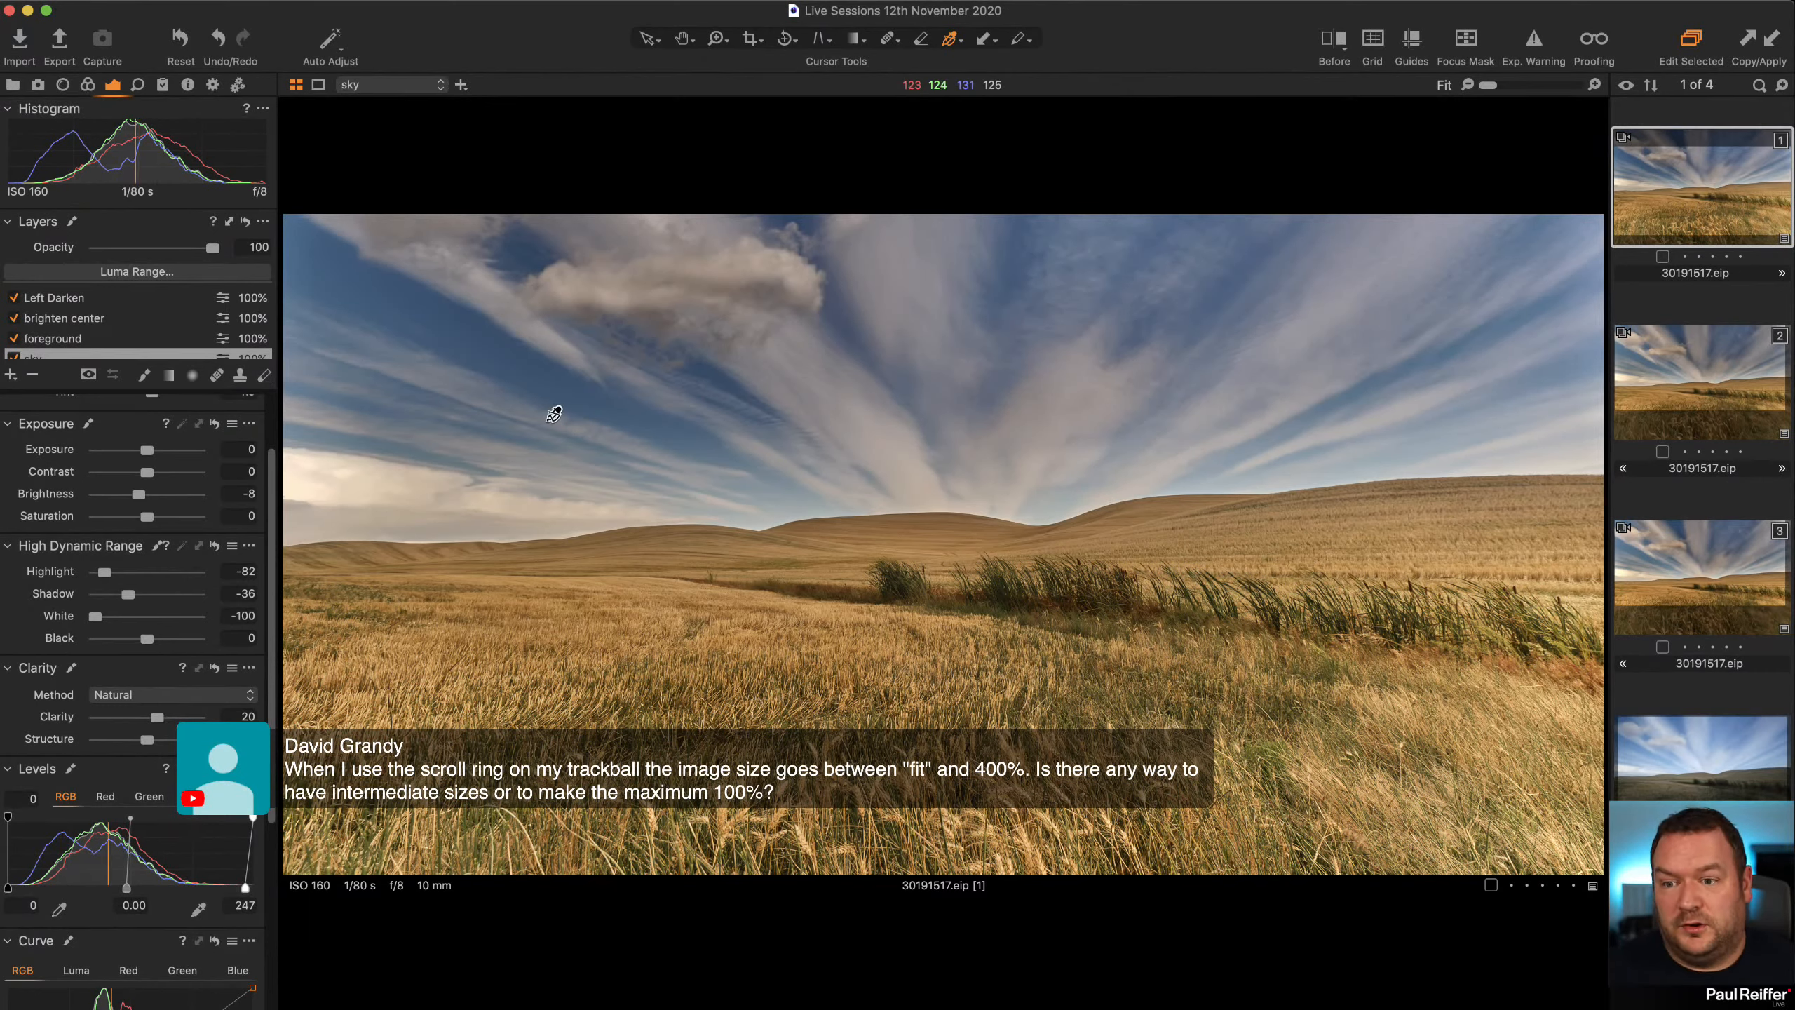
Narrow and reposition the sky layer's linear gradient mask so it fades out just below the horizon, checking its coverage with the mask overlay.
scroll(88, 349, down, 1)
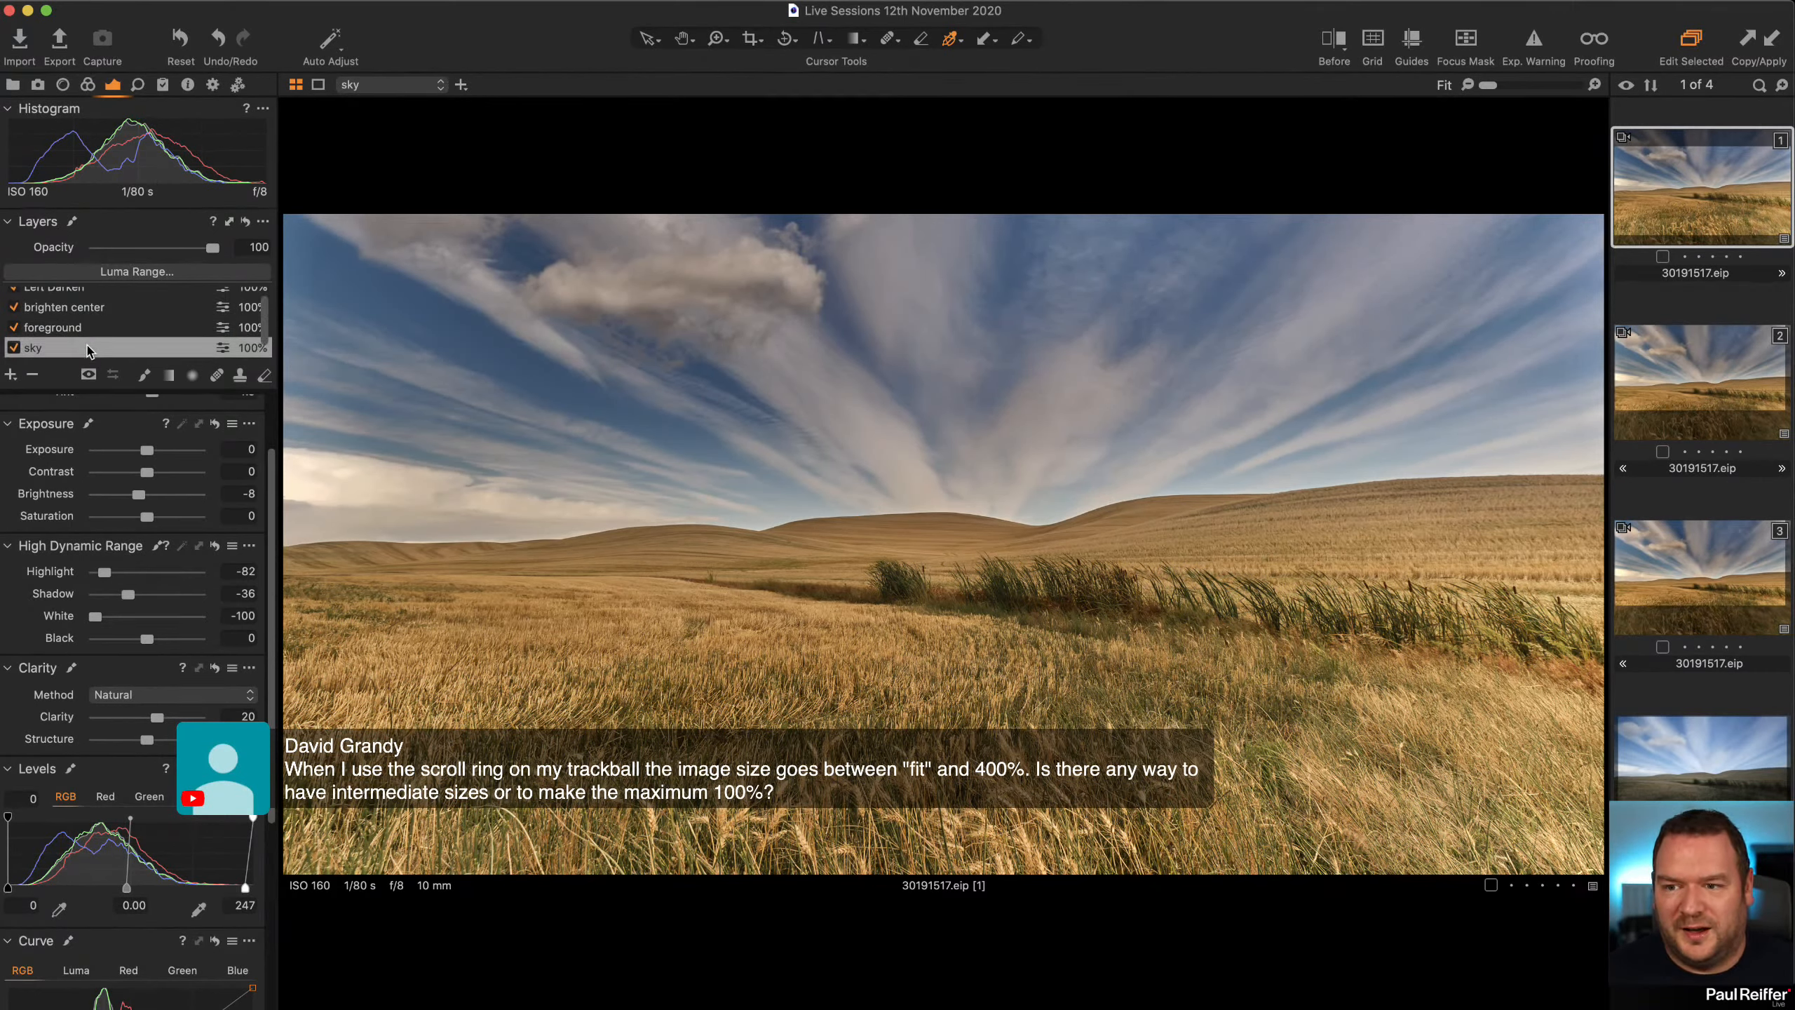
click(169, 375)
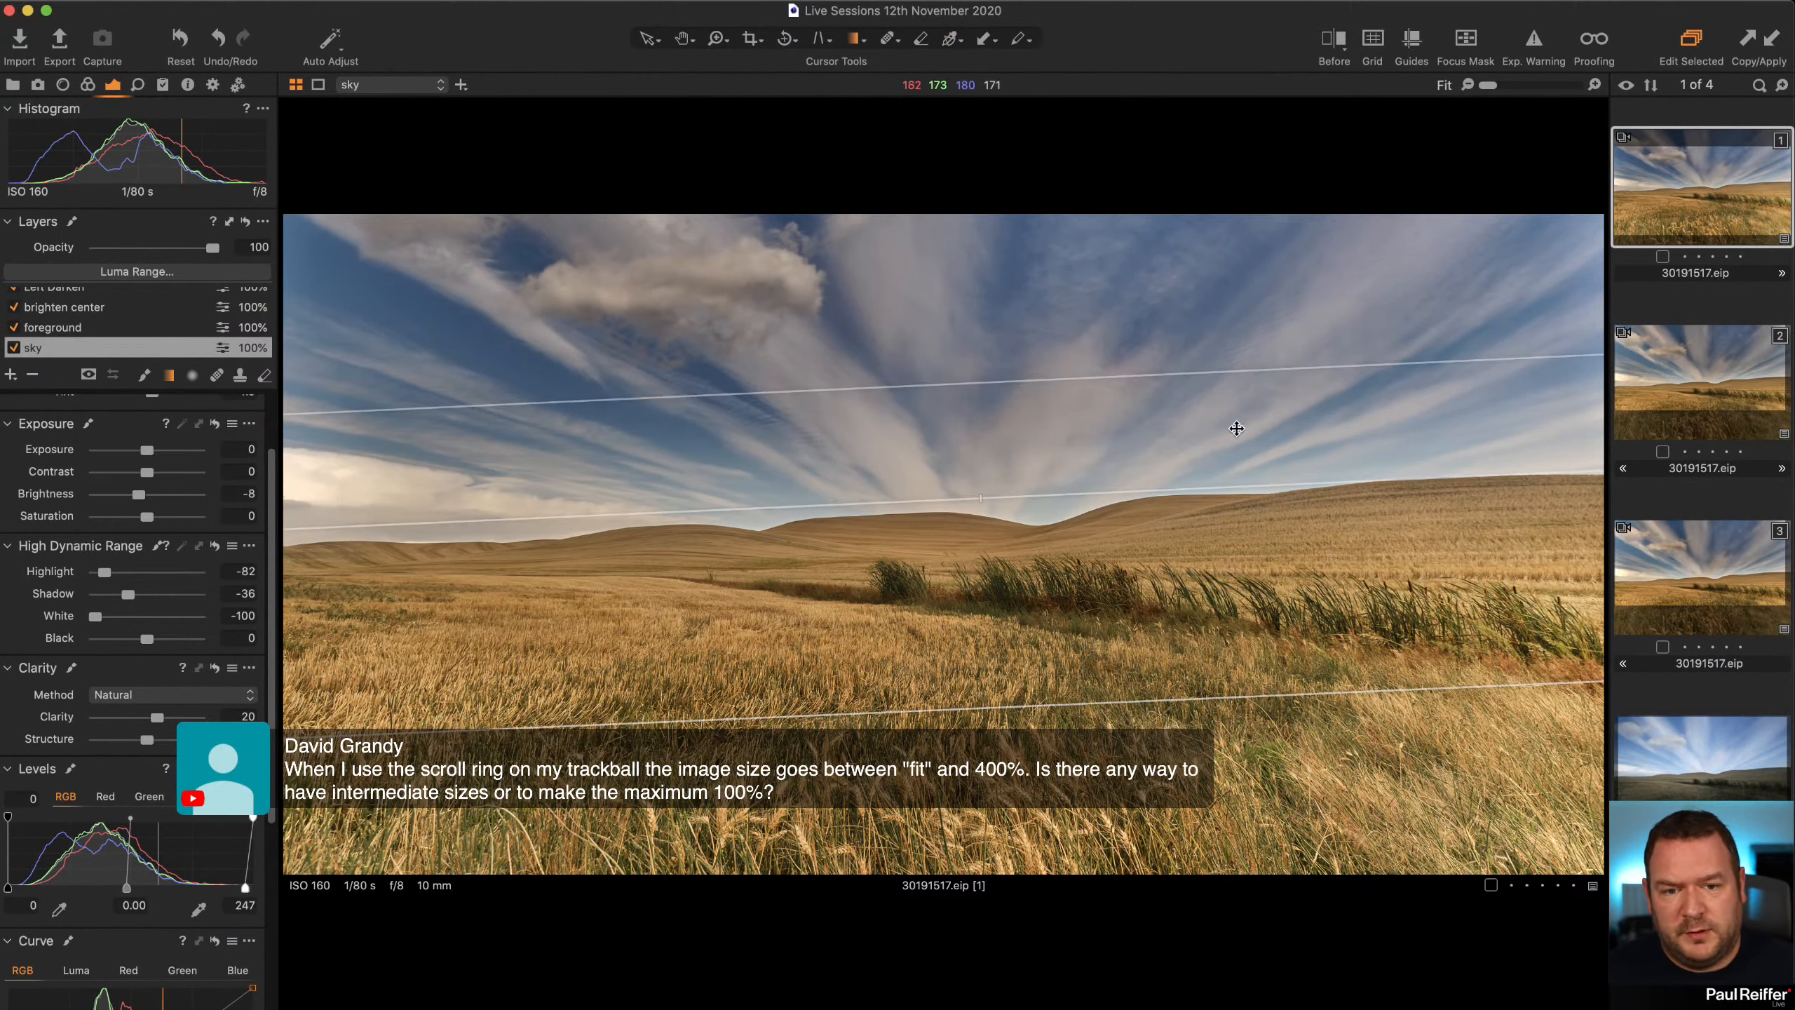
drag(1082, 497, 1062, 565)
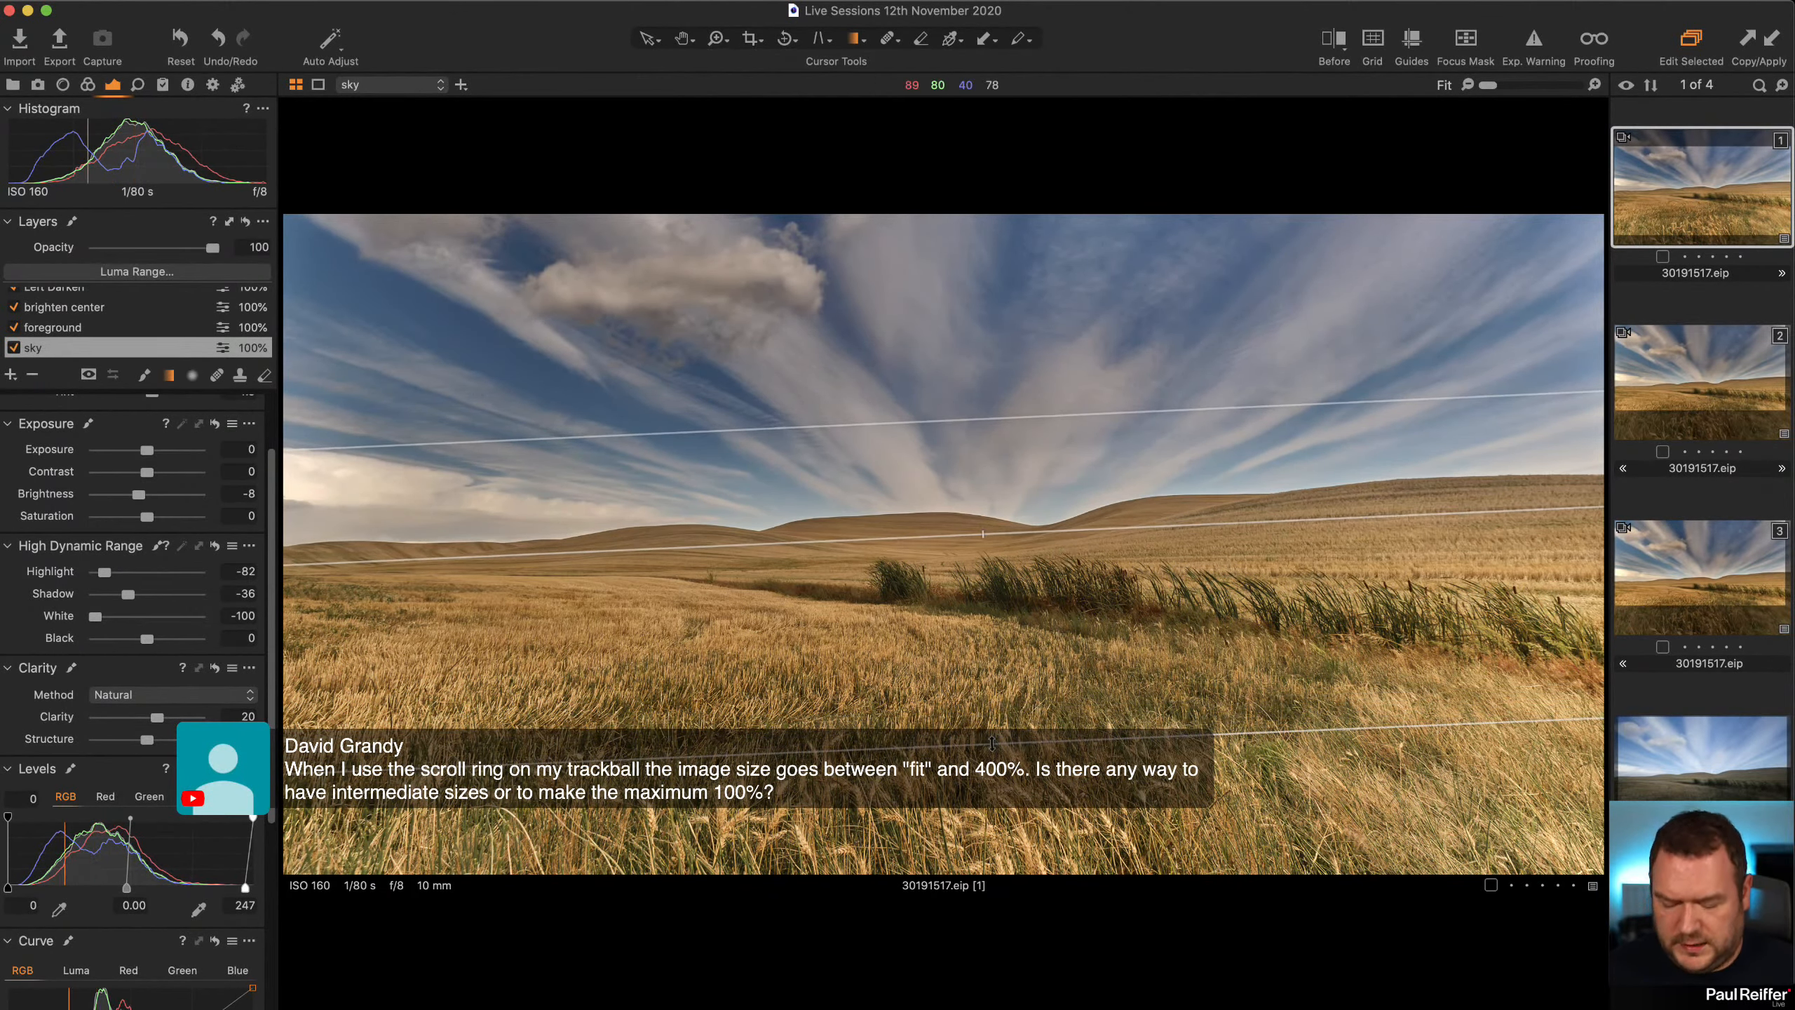
drag(991, 743, 997, 573)
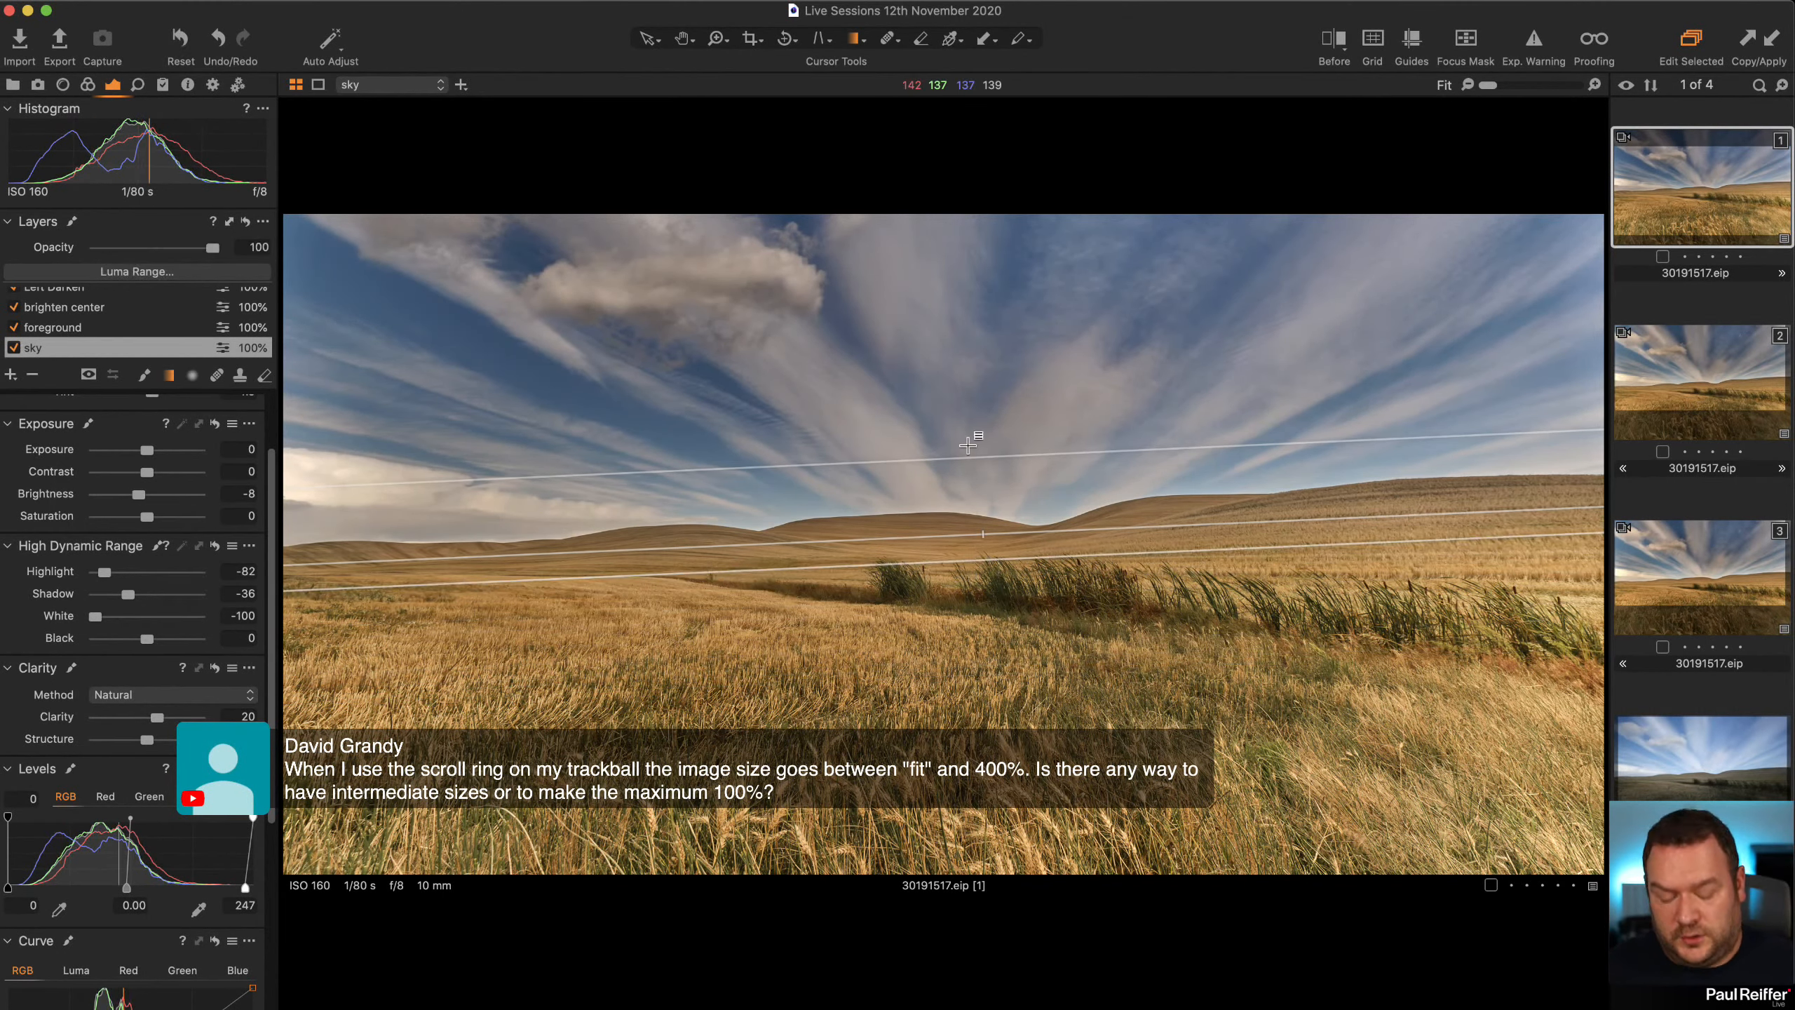
key(m)
drag(969, 454, 971, 383)
drag(1022, 456, 1025, 471)
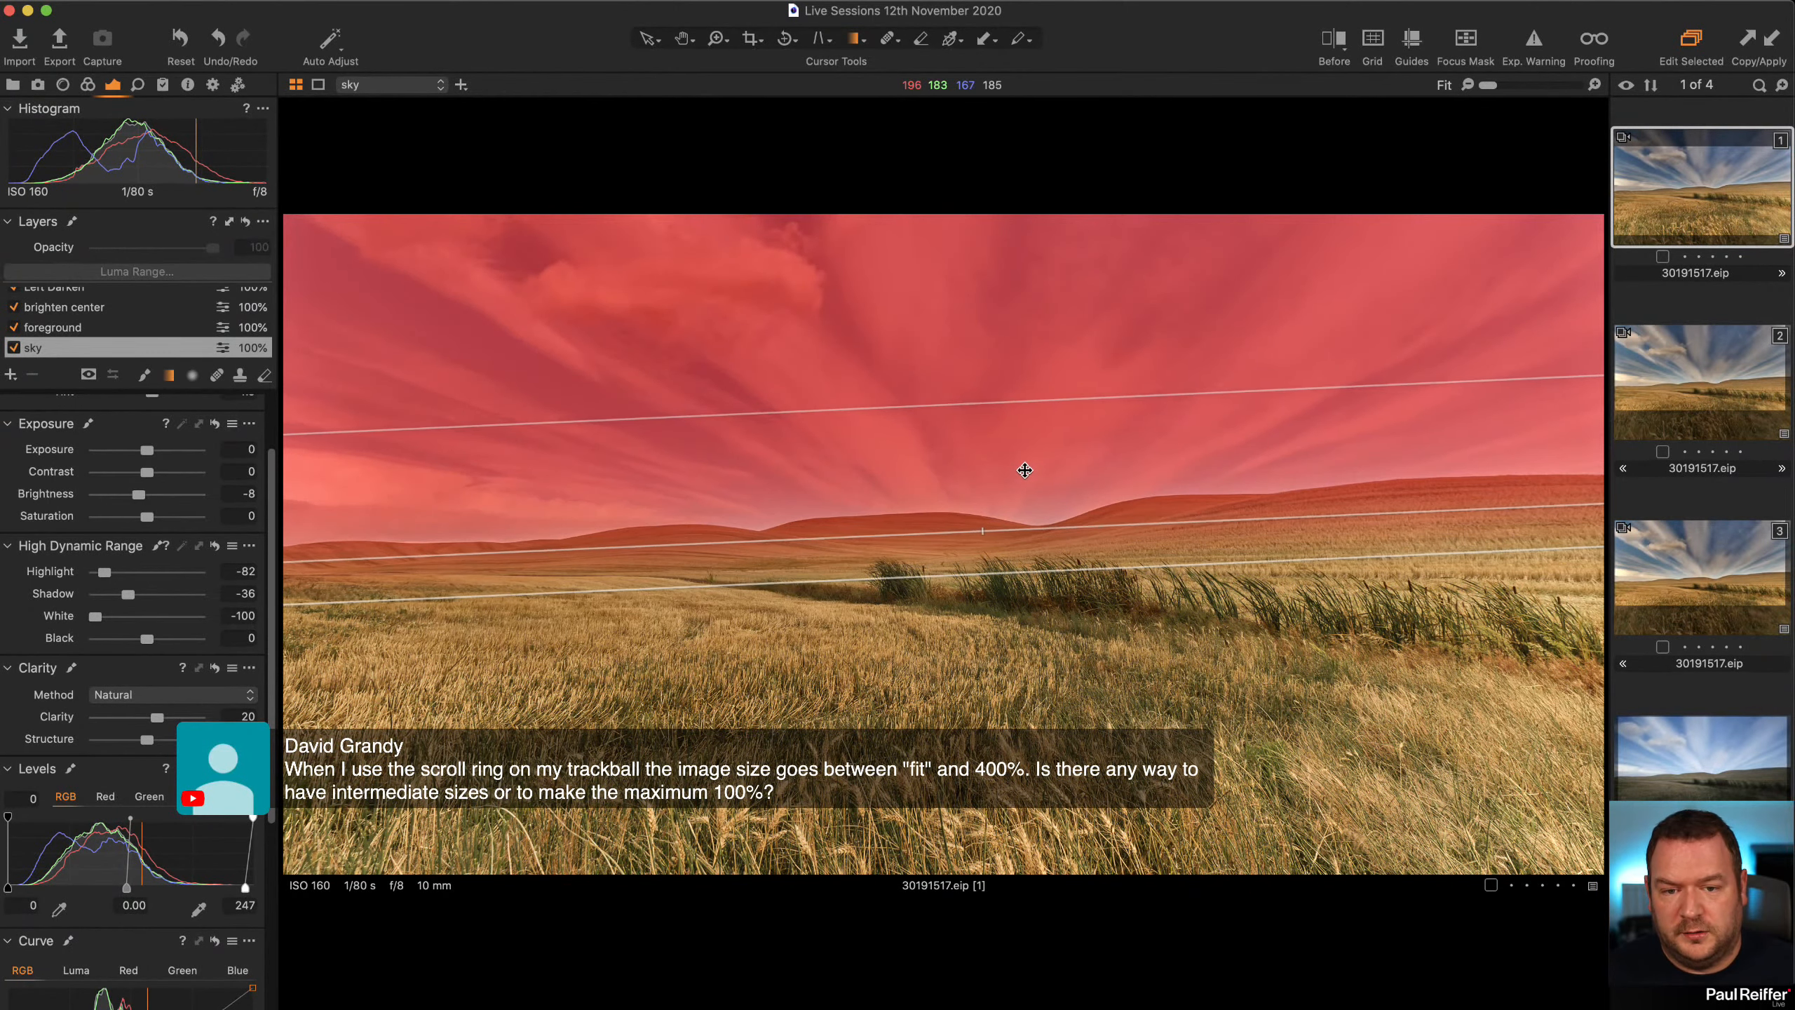
drag(993, 532, 1028, 508)
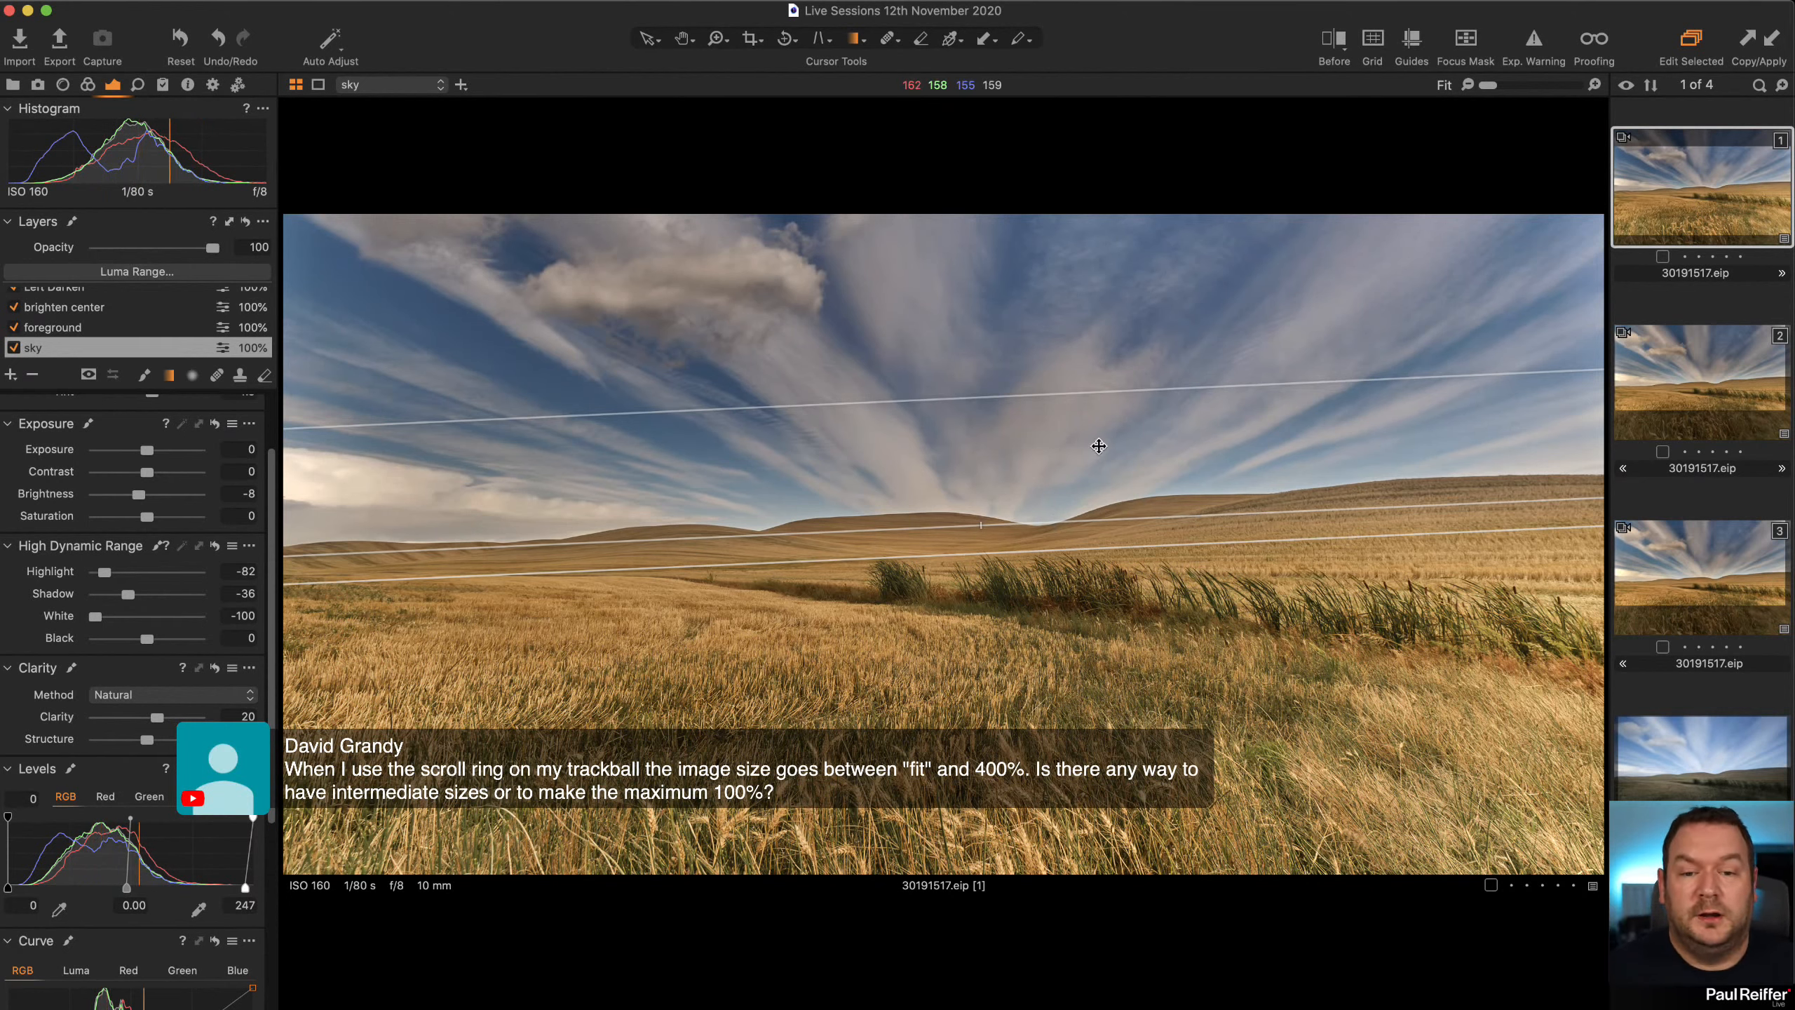
key(v)
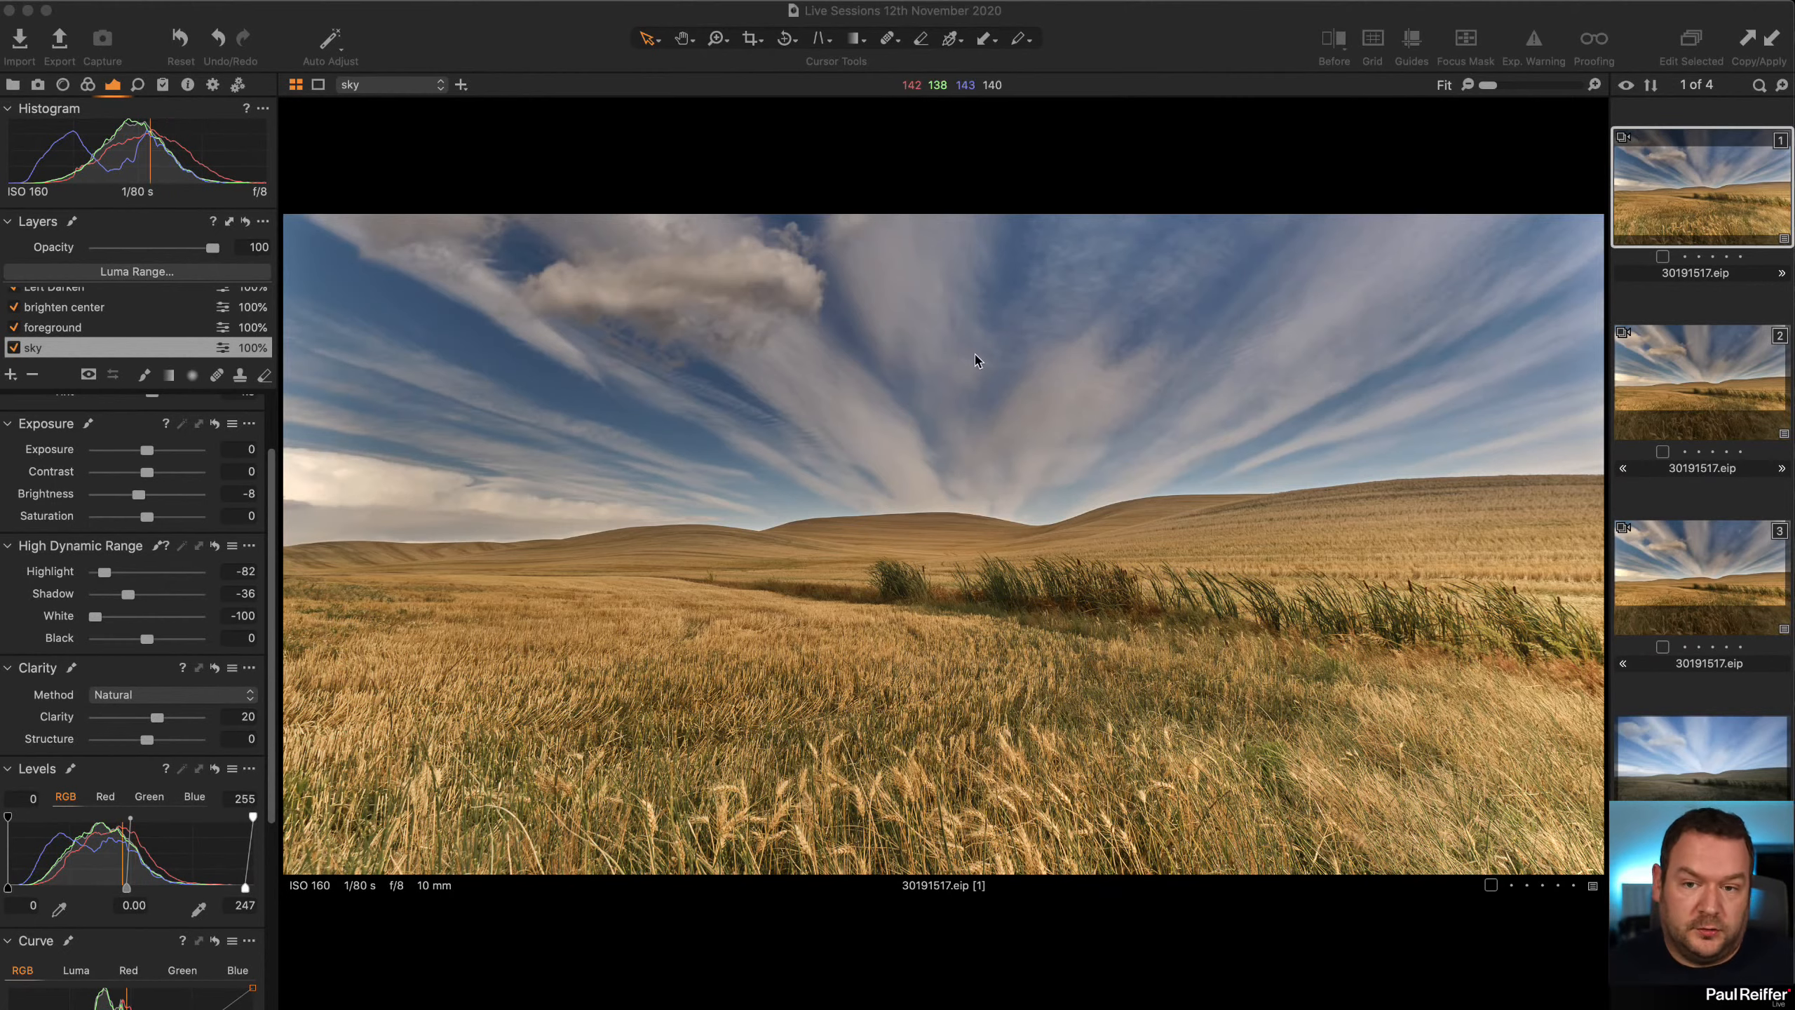
Compare the edited first variant with the original RAW photo and the third variant.
key(End)
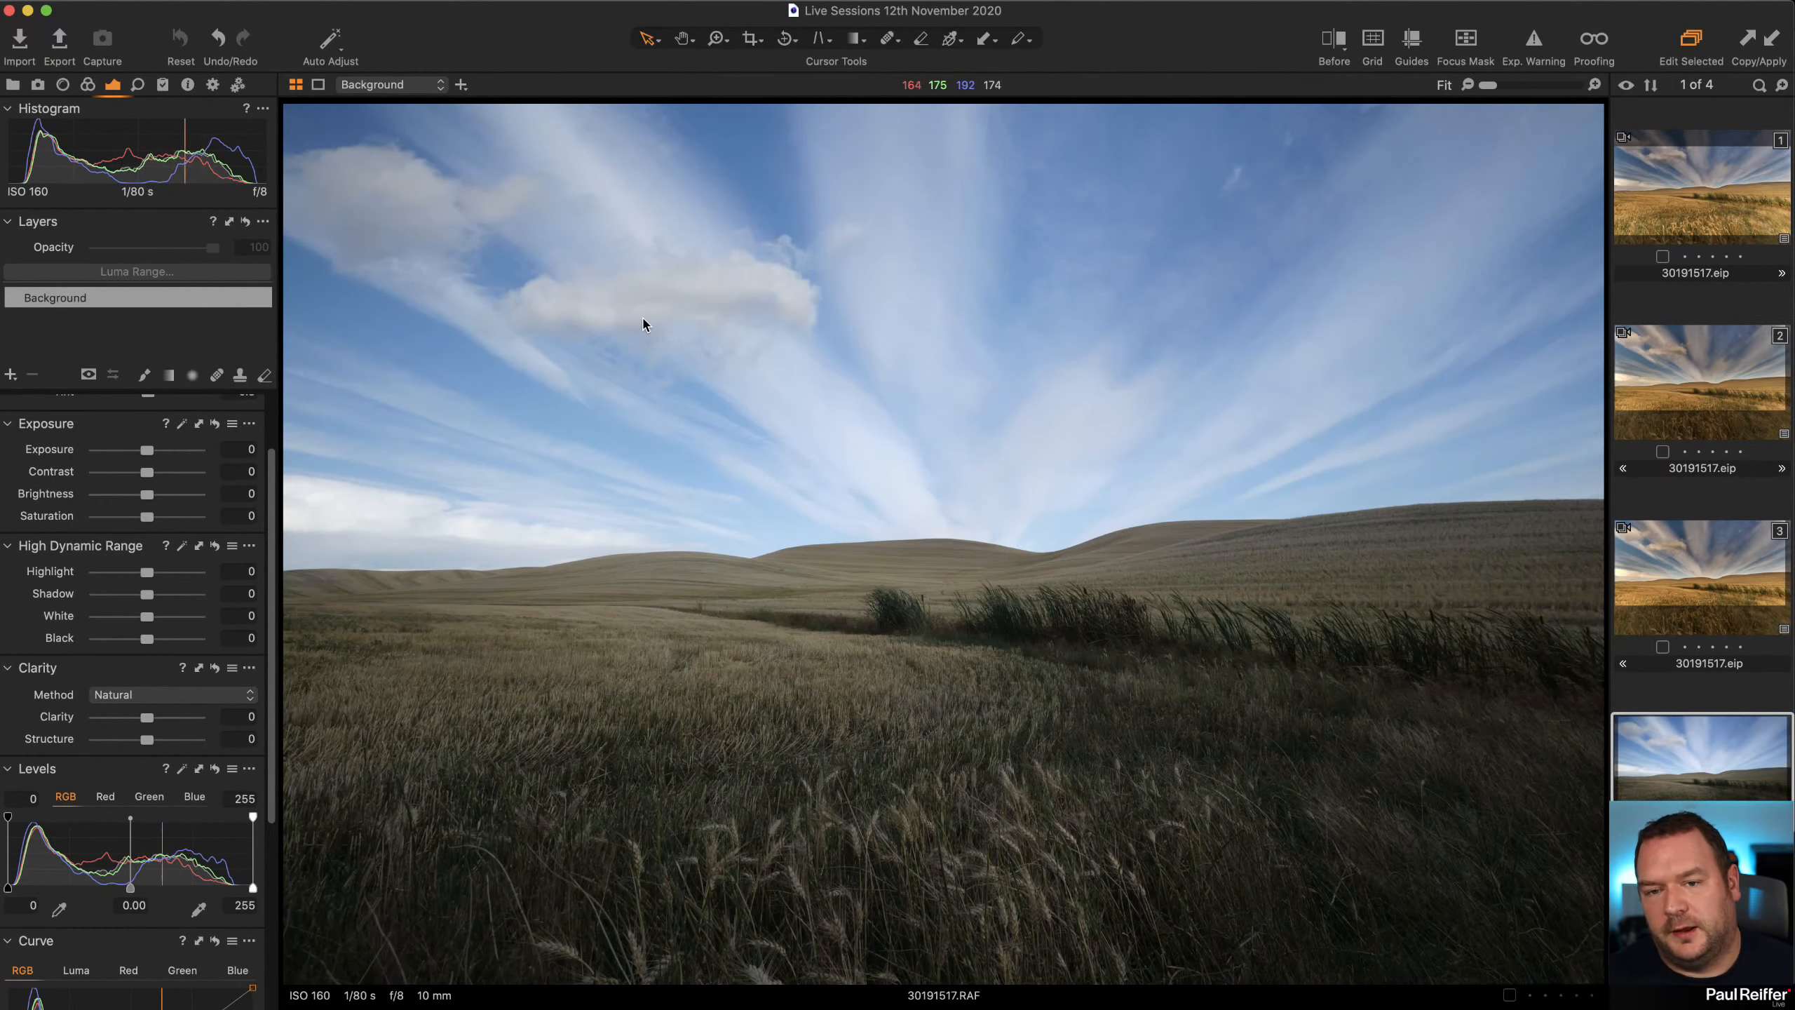
click(1719, 200)
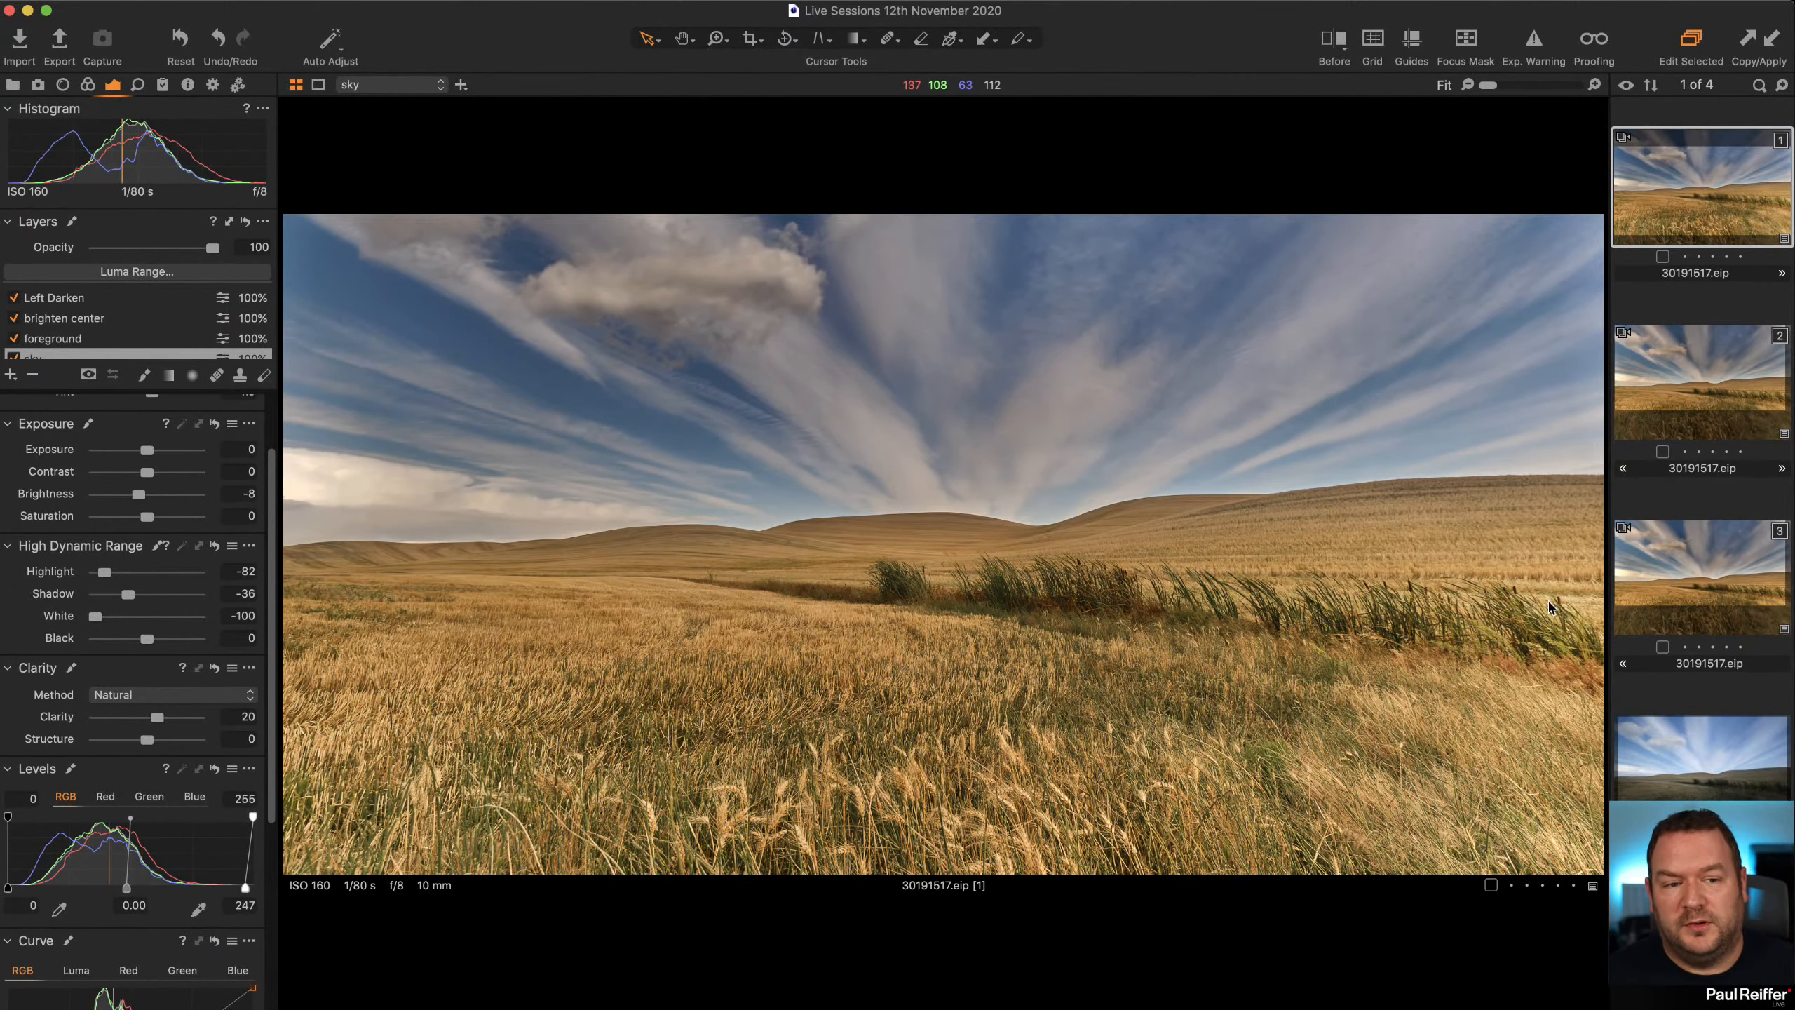
click(1692, 574)
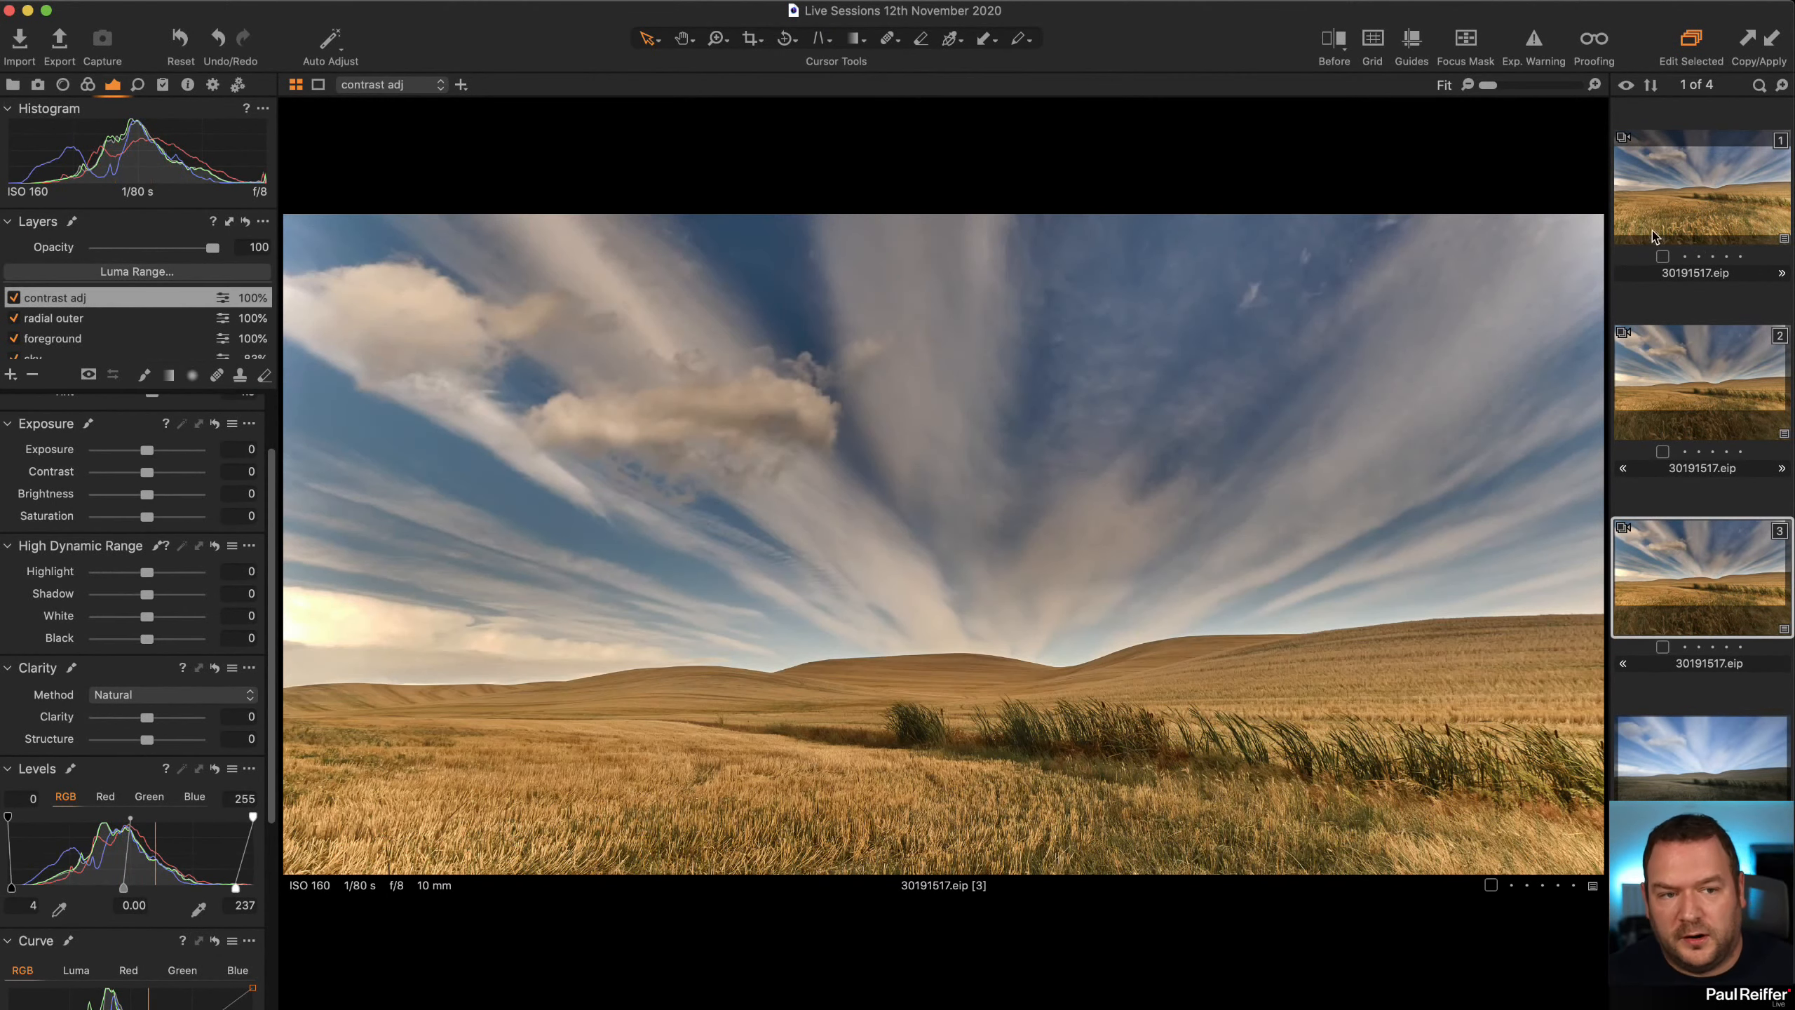
click(1672, 217)
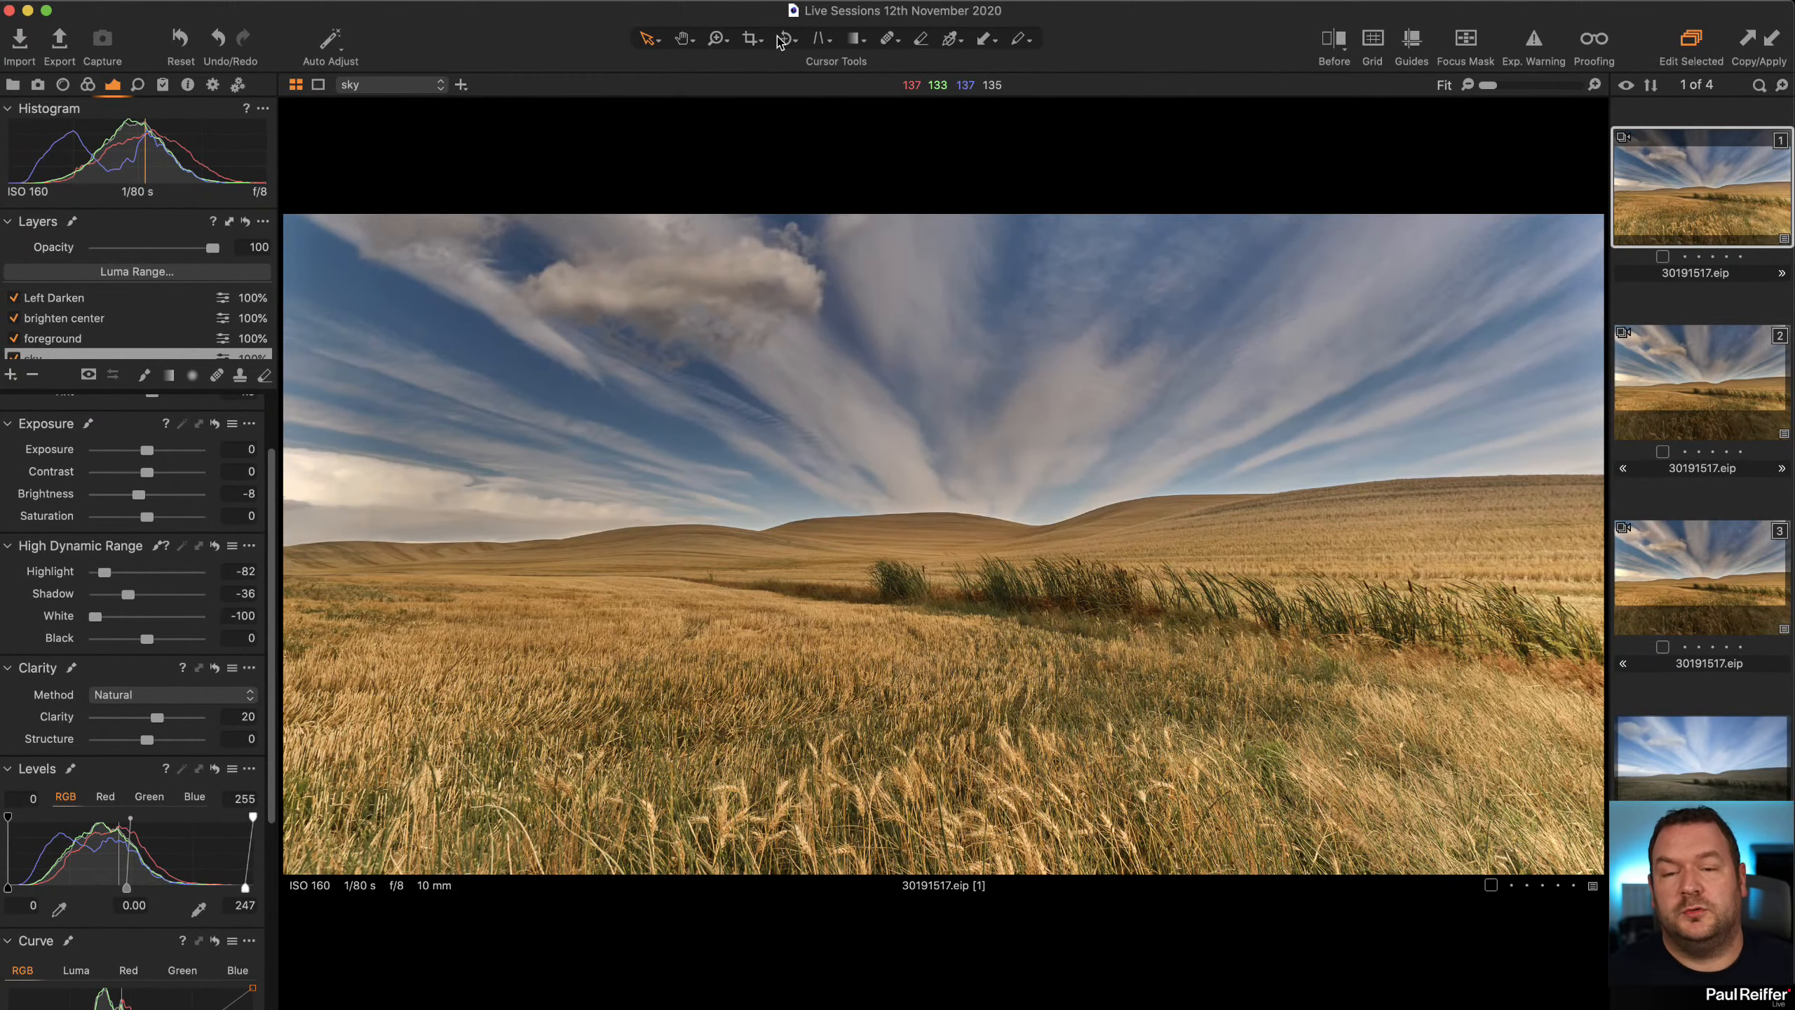
Try a 2x3 crop that keeps the full sky above the hills and trims the photo's right edge.
click(753, 37)
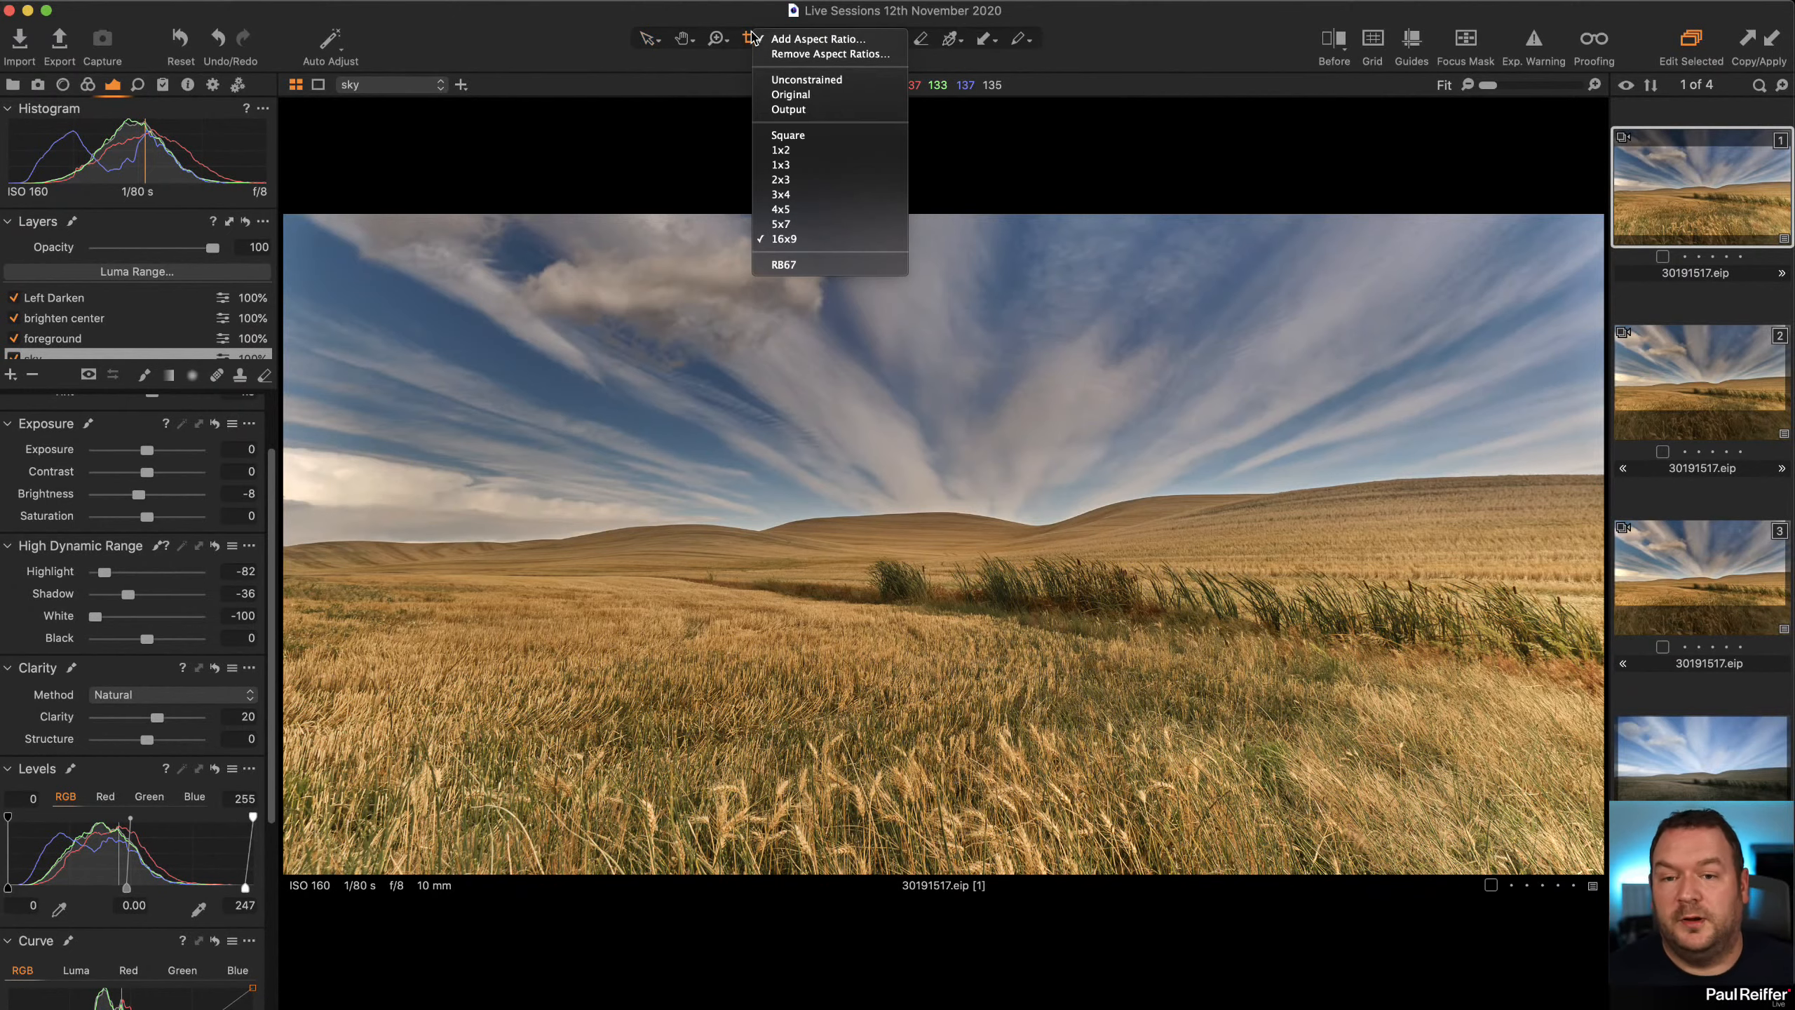
click(813, 180)
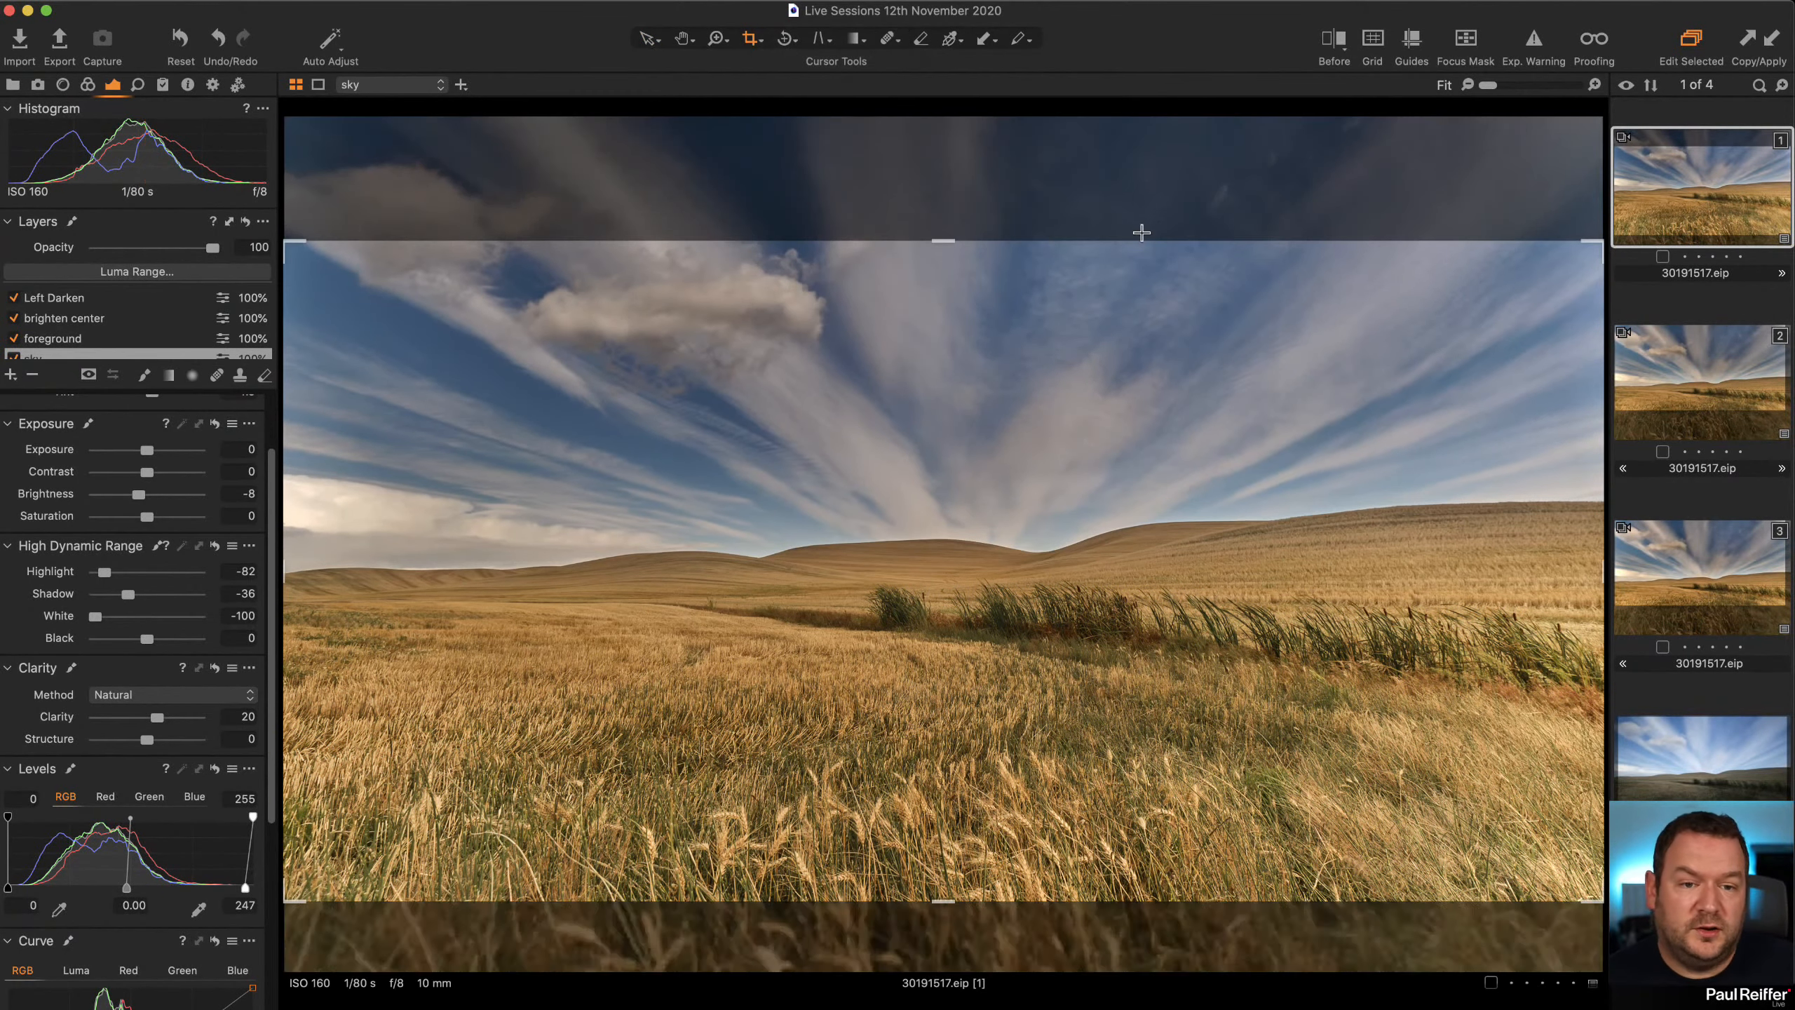
drag(944, 185, 781, 137)
drag(1070, 490, 1016, 474)
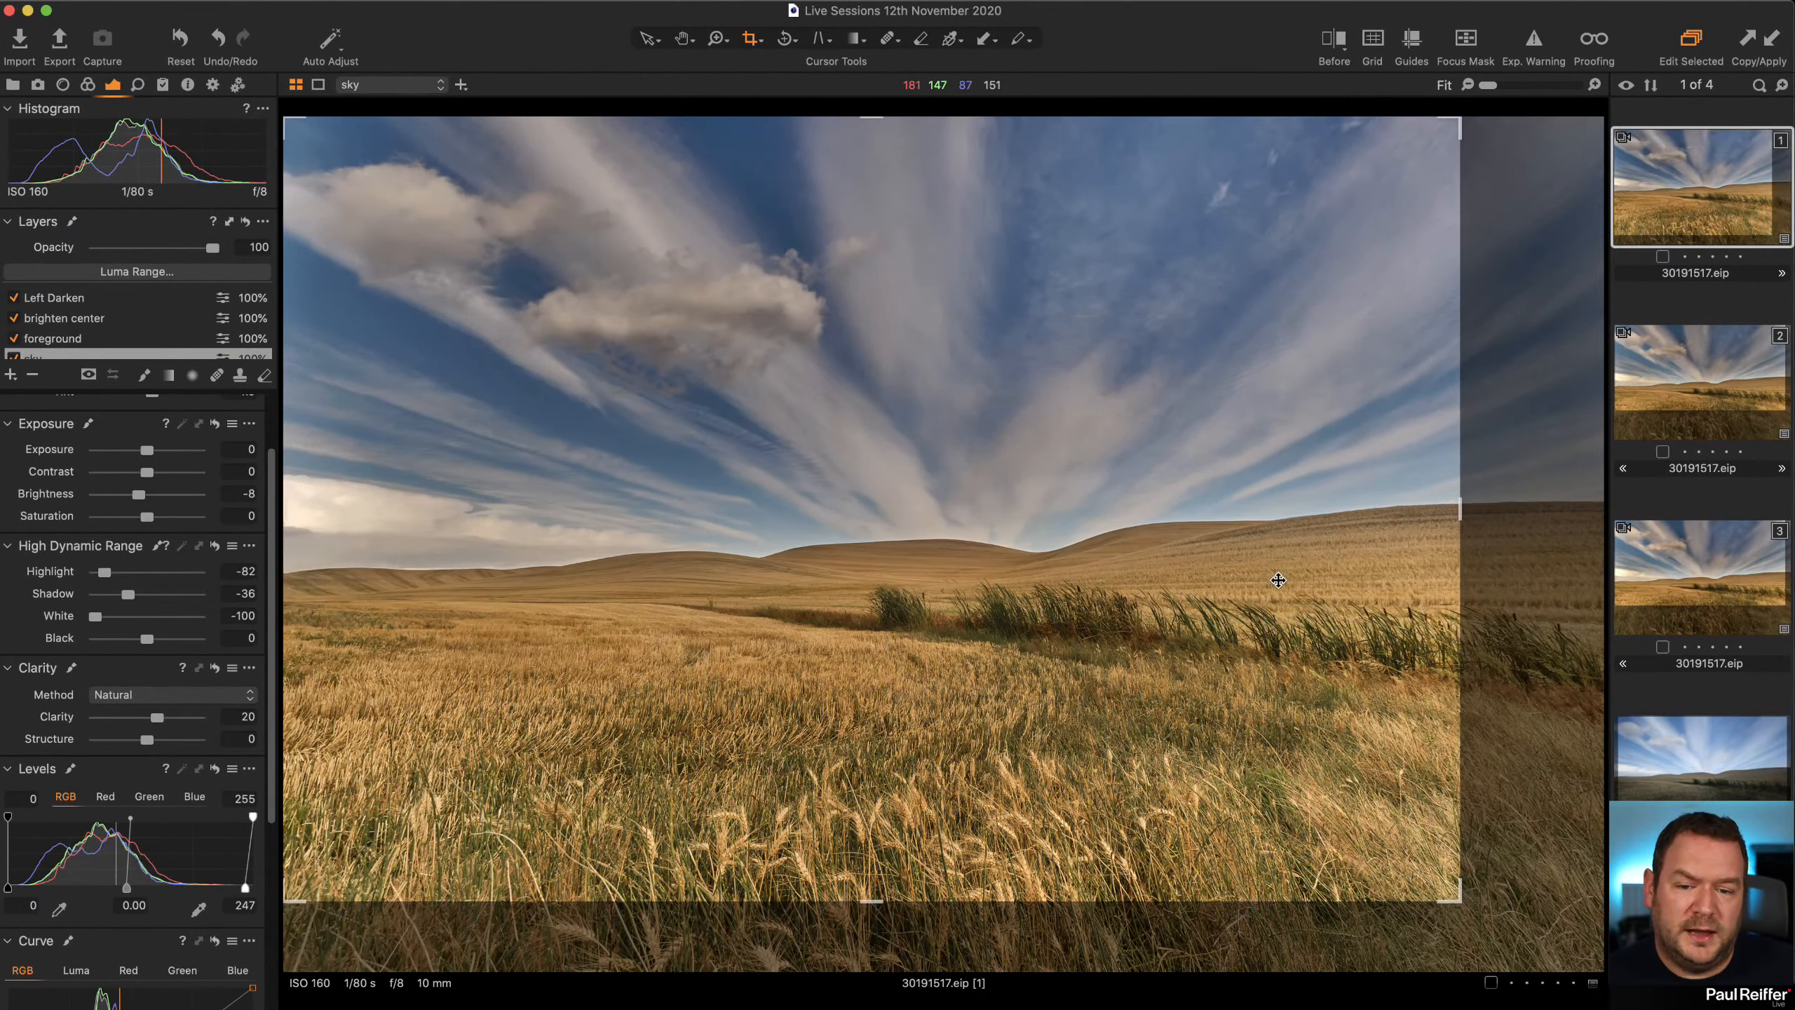
click(646, 38)
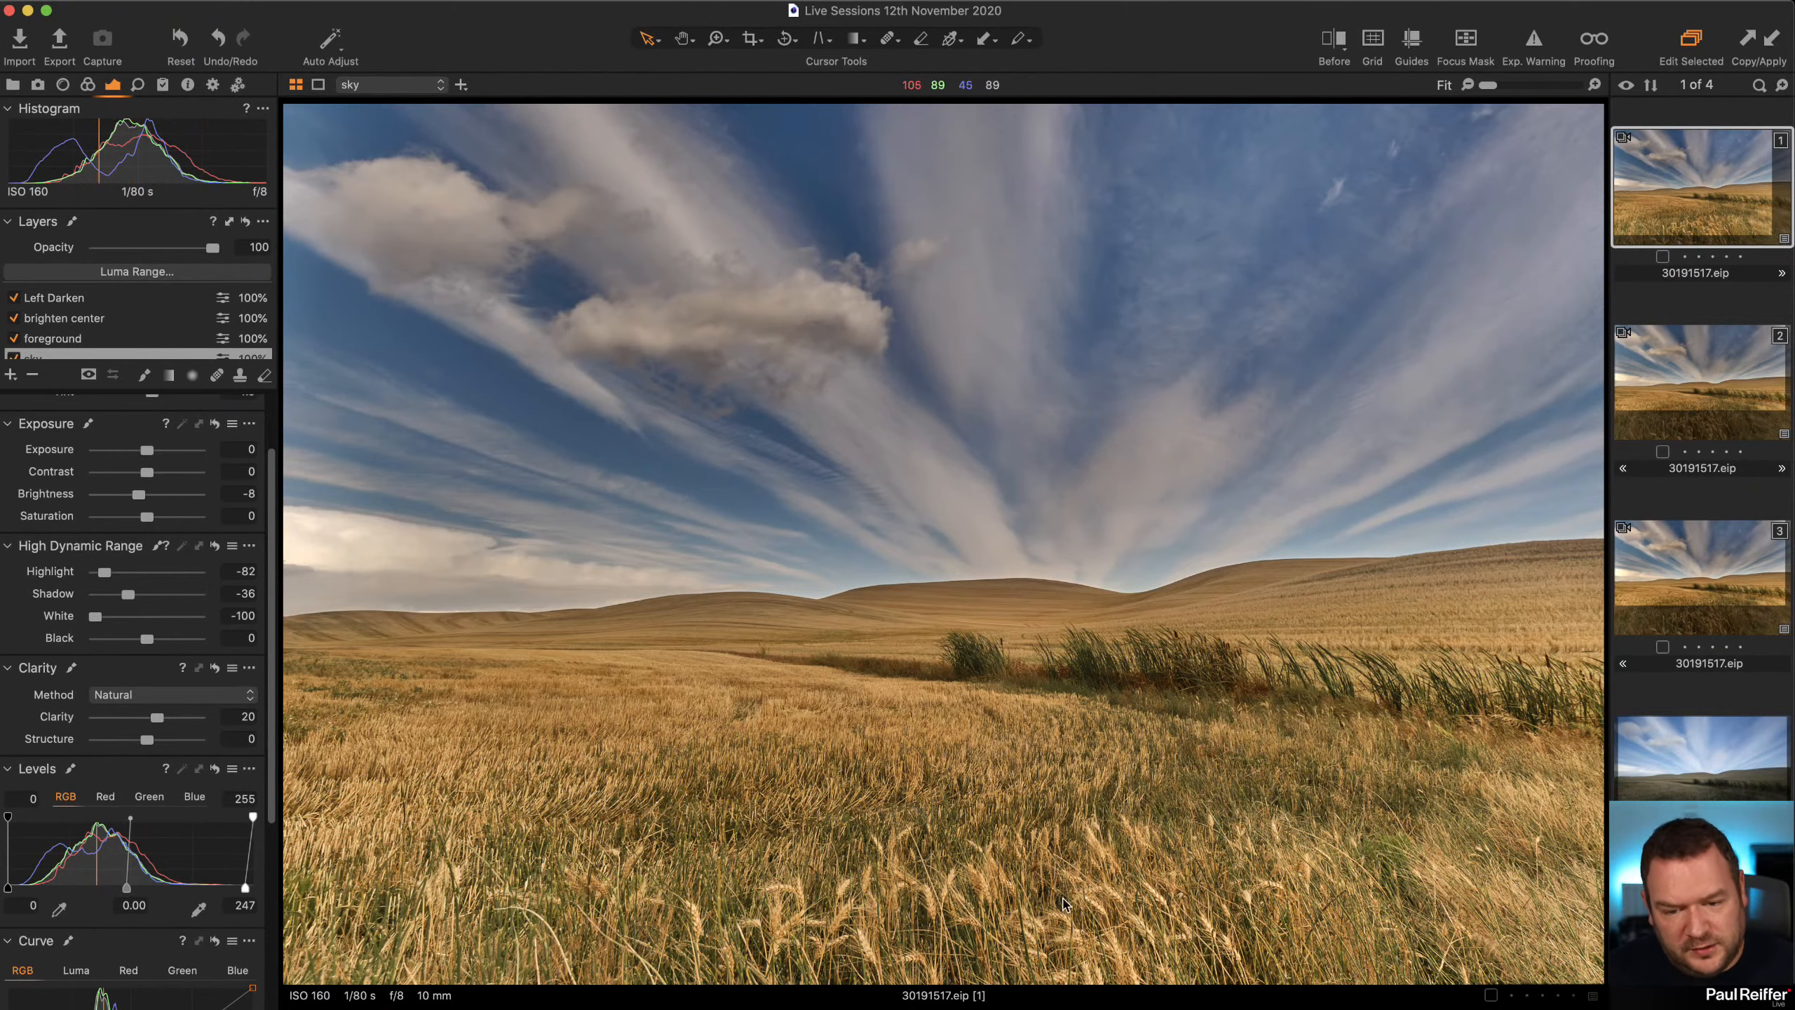
Examine the foreground wheat in close-up at up to 400%, and return to the fitted full view.
key(z)
click(964, 854)
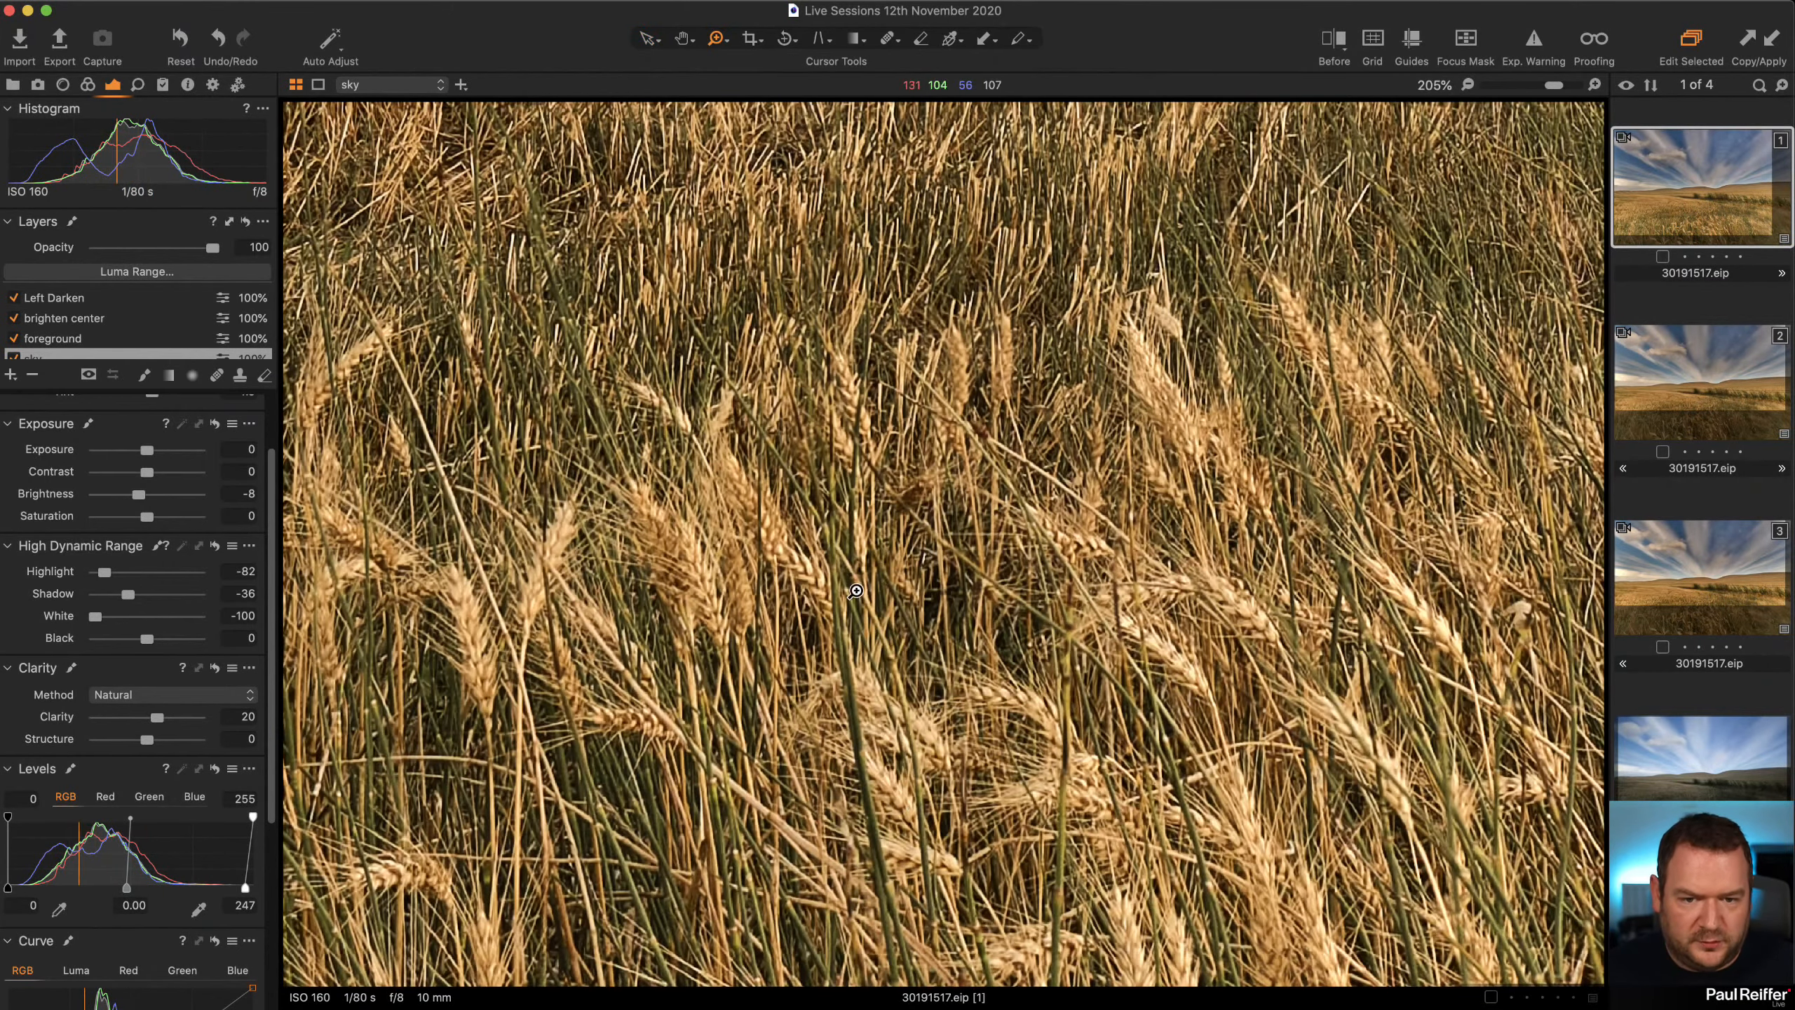
drag(1069, 619, 936, 659)
double_click(702, 689)
click(997, 792)
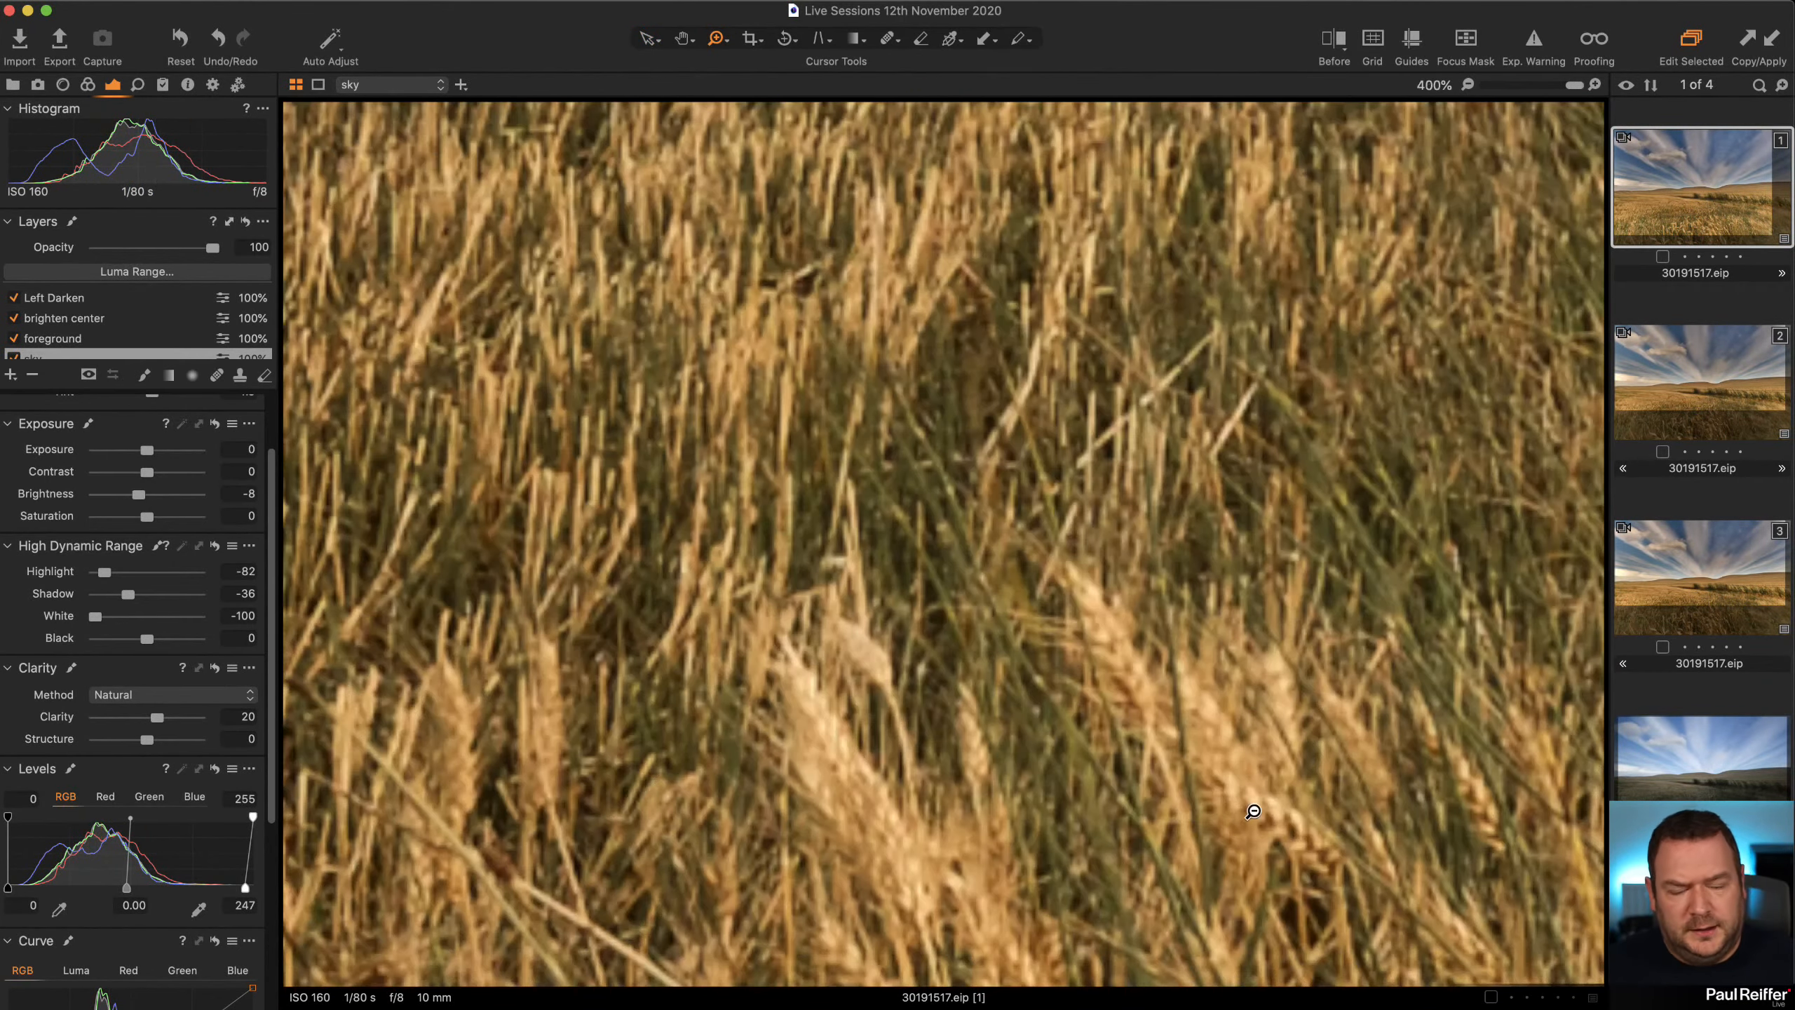
alt+click(1253, 812)
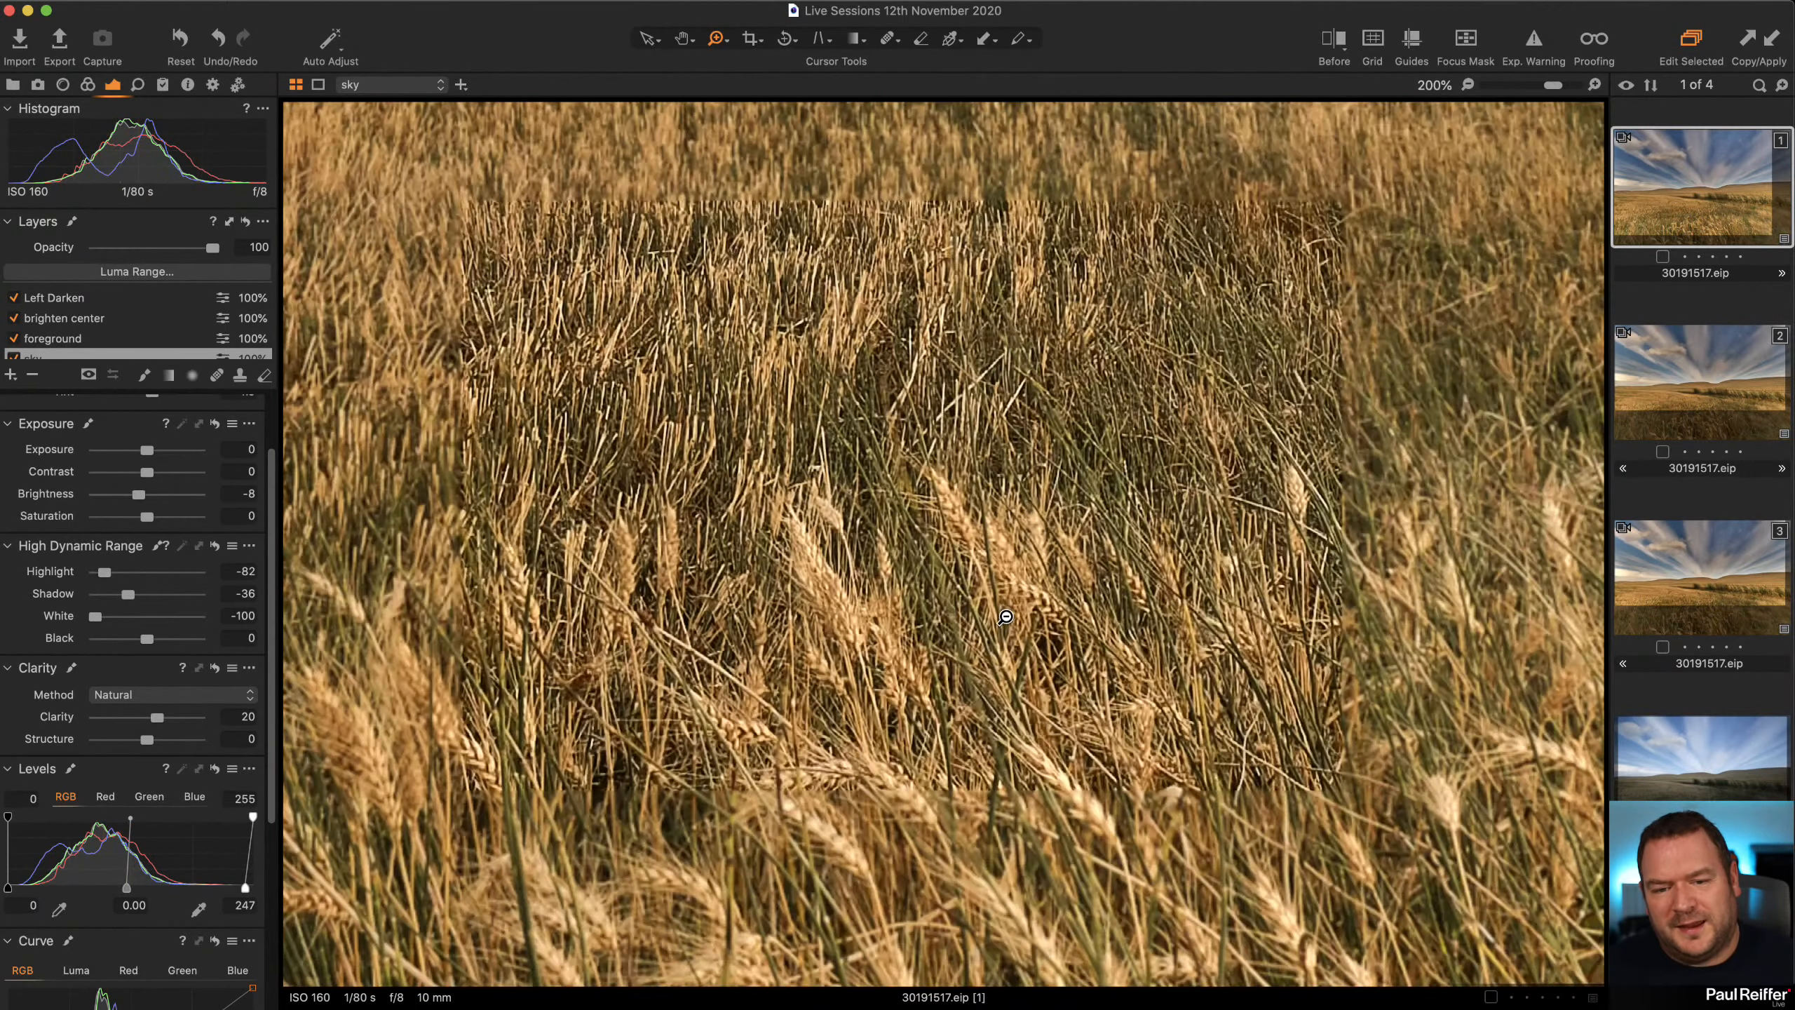
double_click(1005, 617)
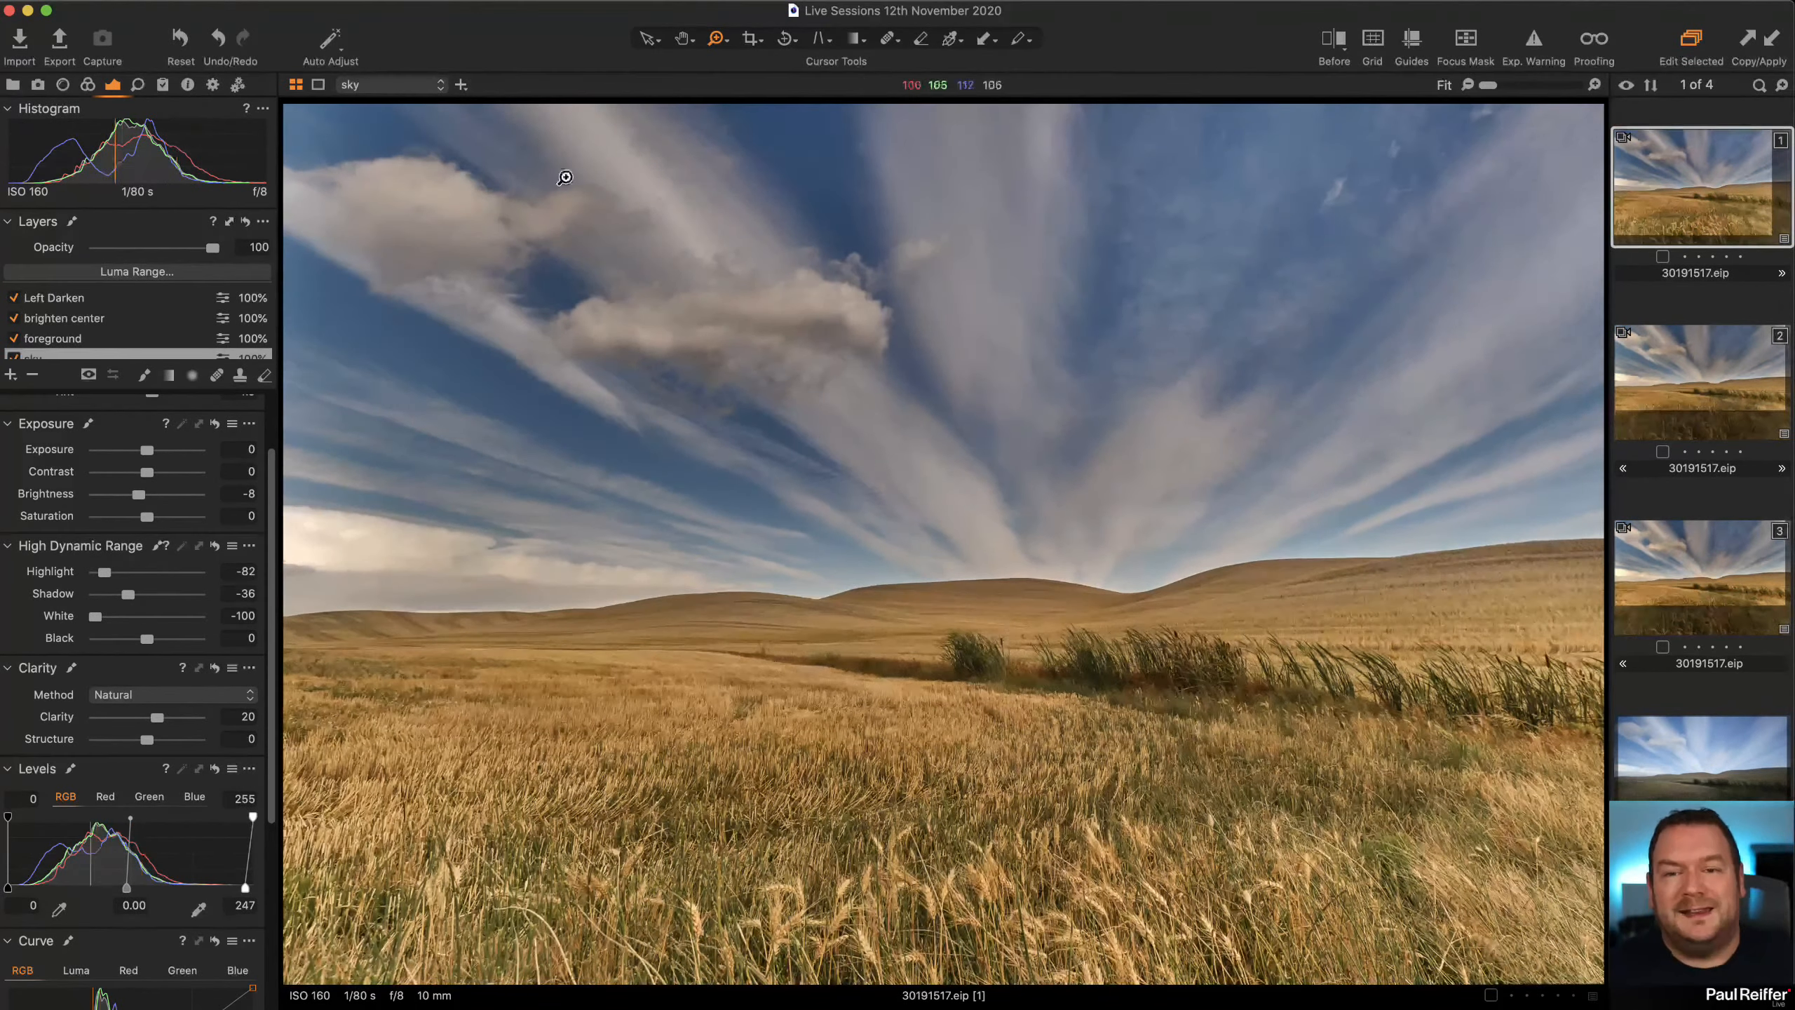
Try a full-width 1x2 panoramic crop, keeping the upper clouds and cutting off most of the foreground wheat.
right_click(754, 38)
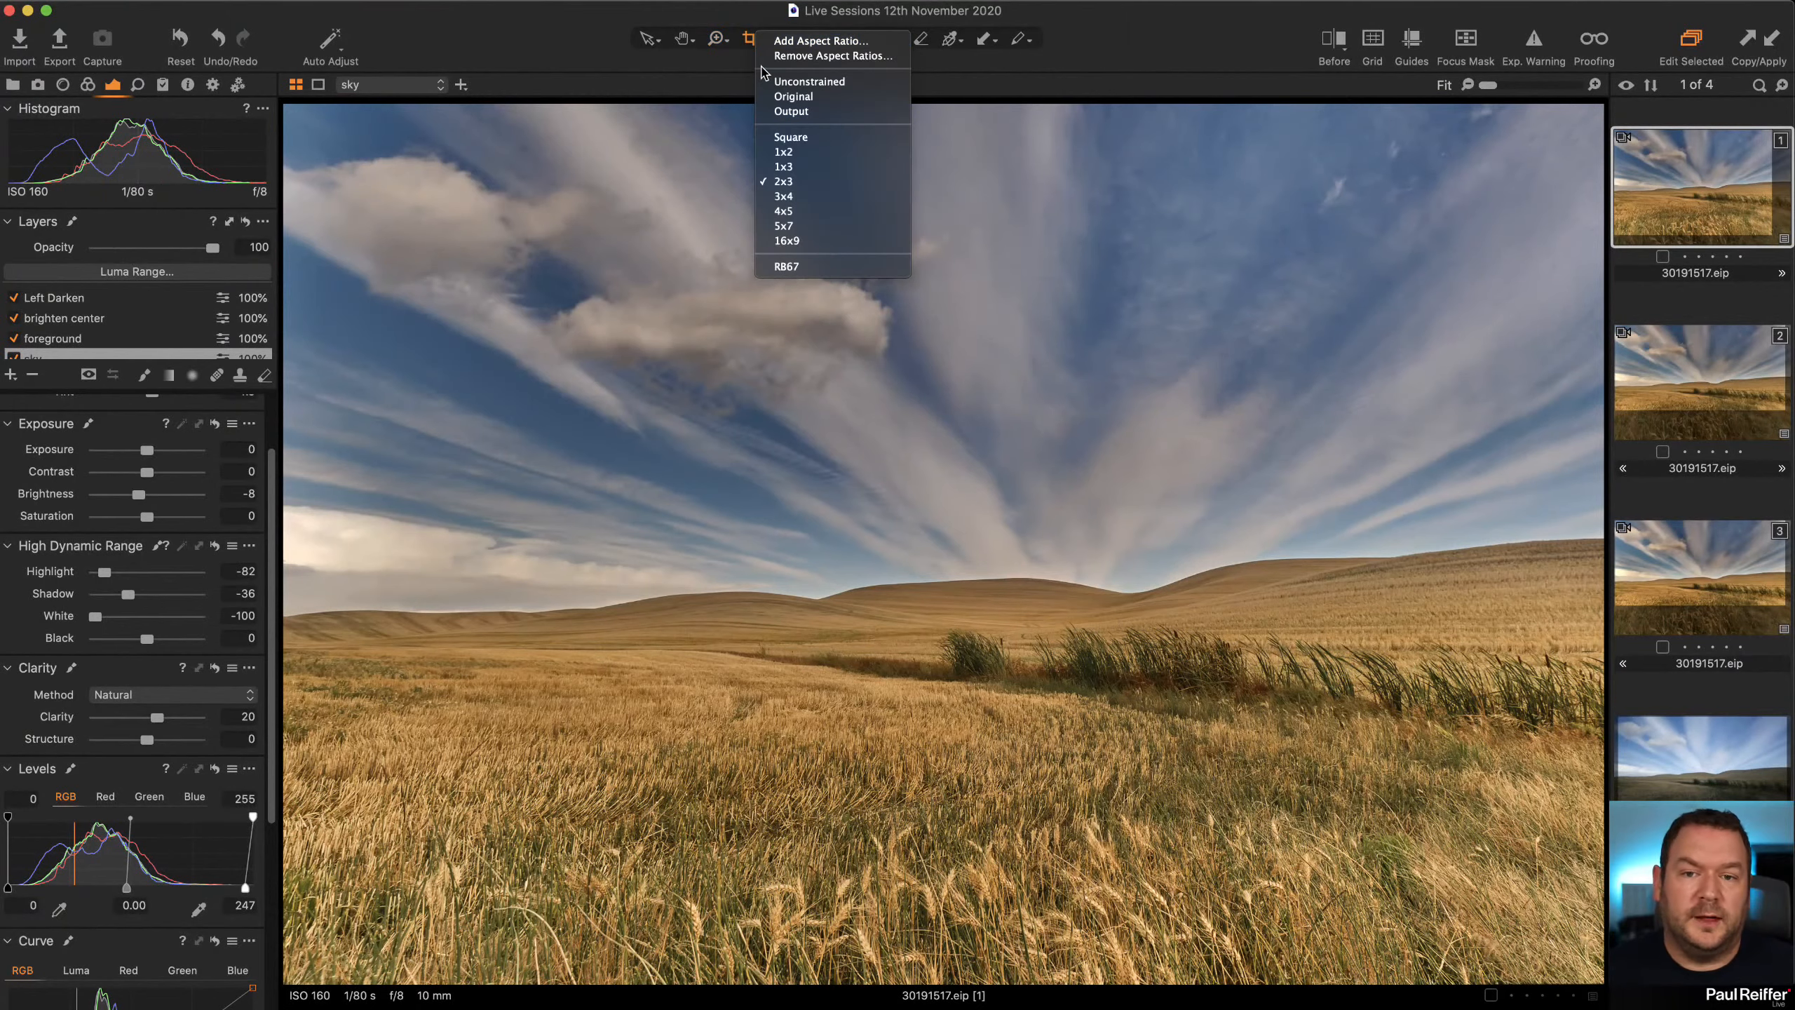
click(793, 151)
drag(1458, 901, 1603, 908)
mouse_move(1222, 605)
mouse_down()
mouse_move(1220, 634)
mouse_move(1220, 618)
mouse_up()
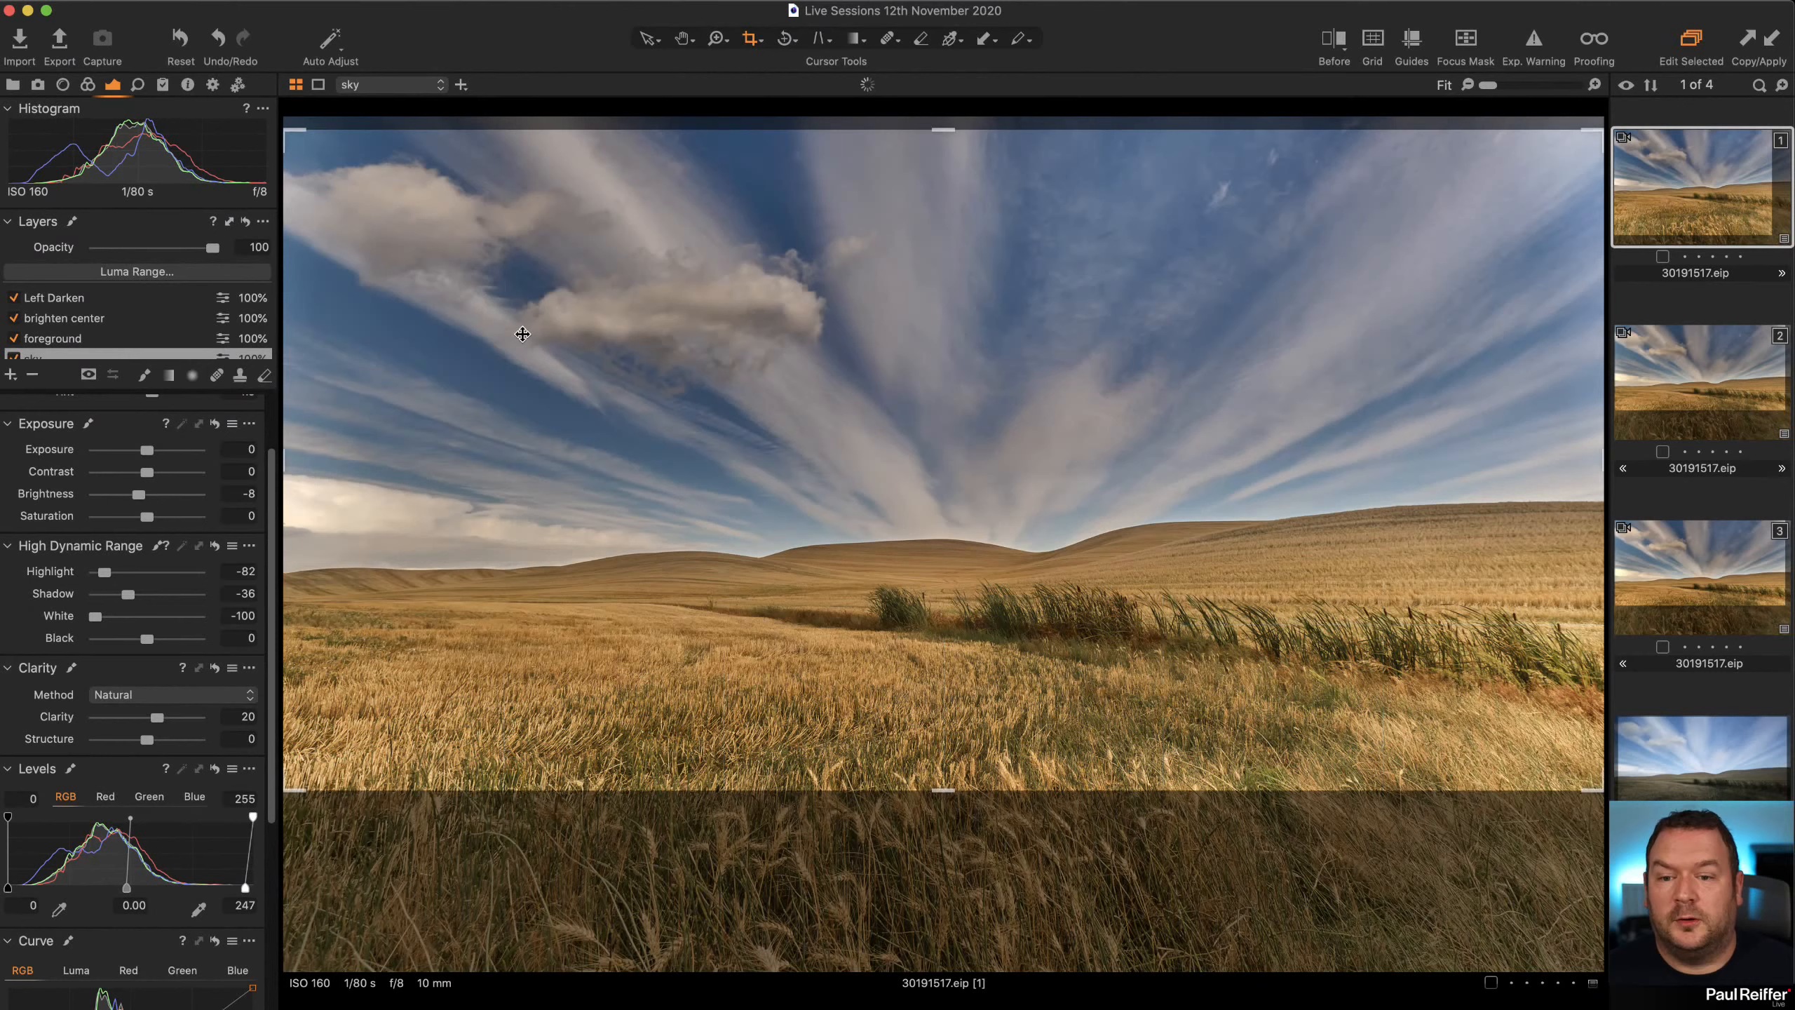
click(645, 39)
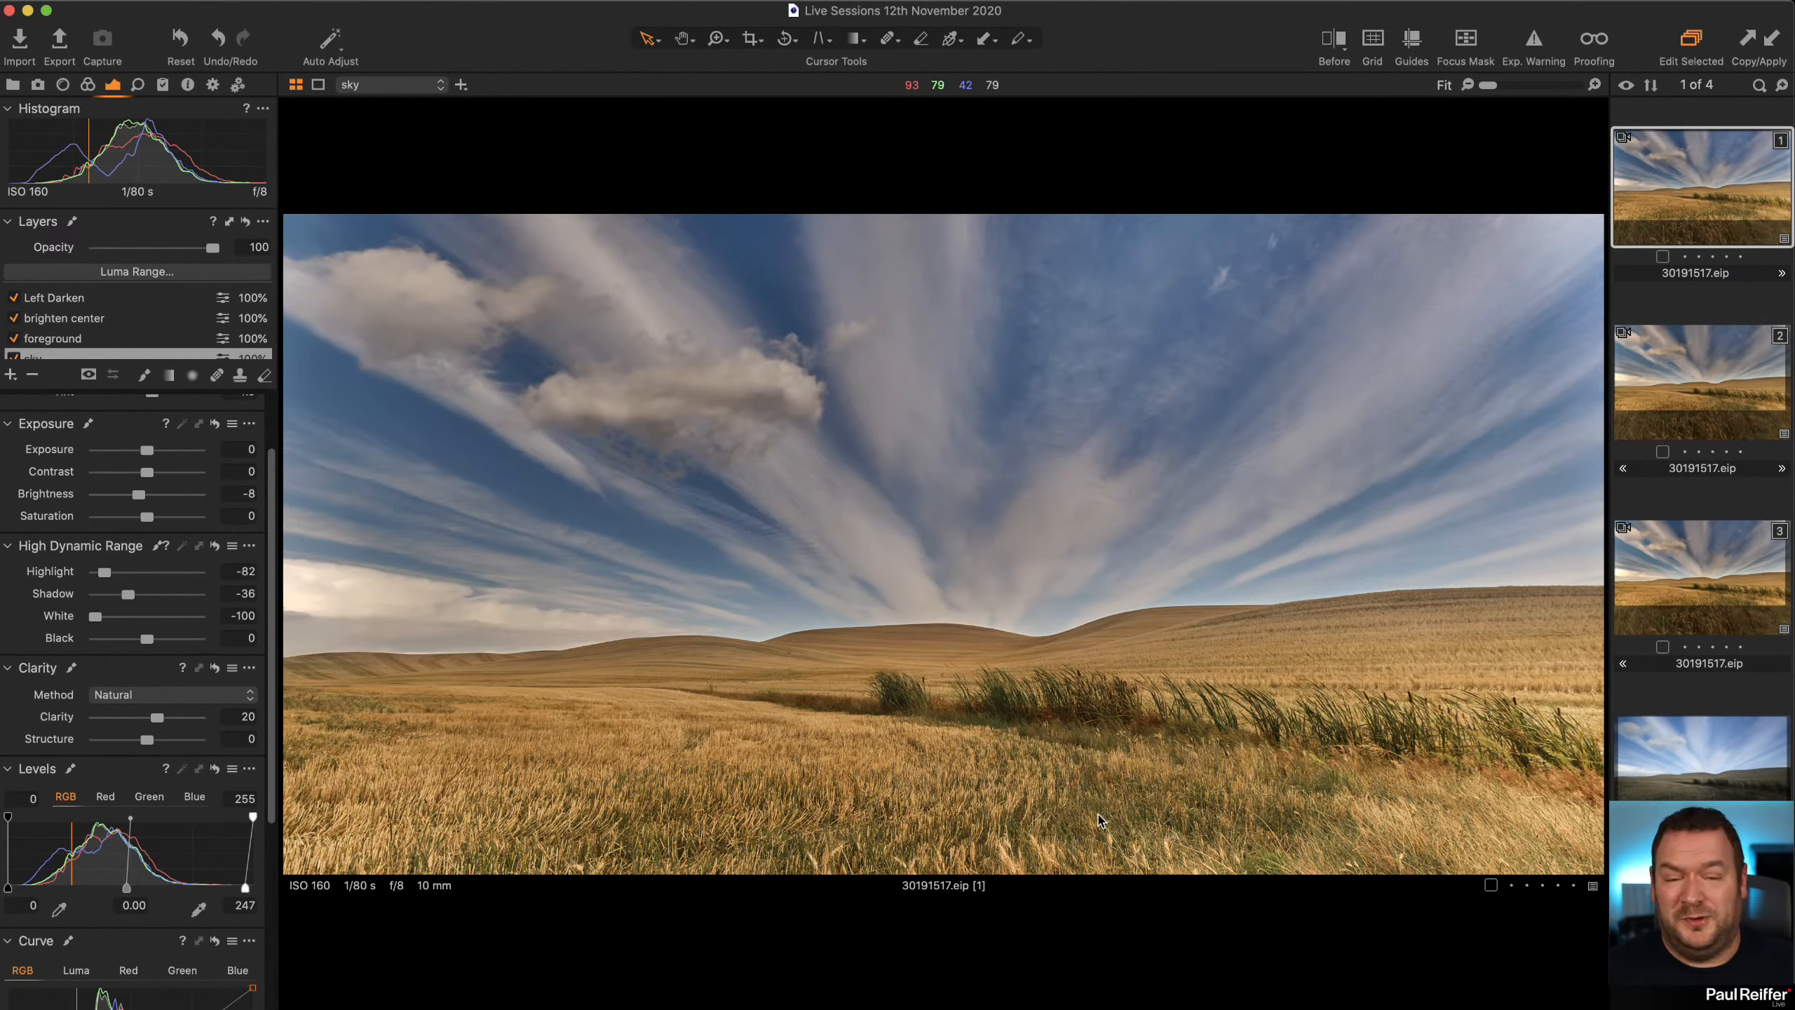
Crop the photo to 16x9 at full width, positioning the frame to trim a little sky and a little foreground wheat.
click(753, 40)
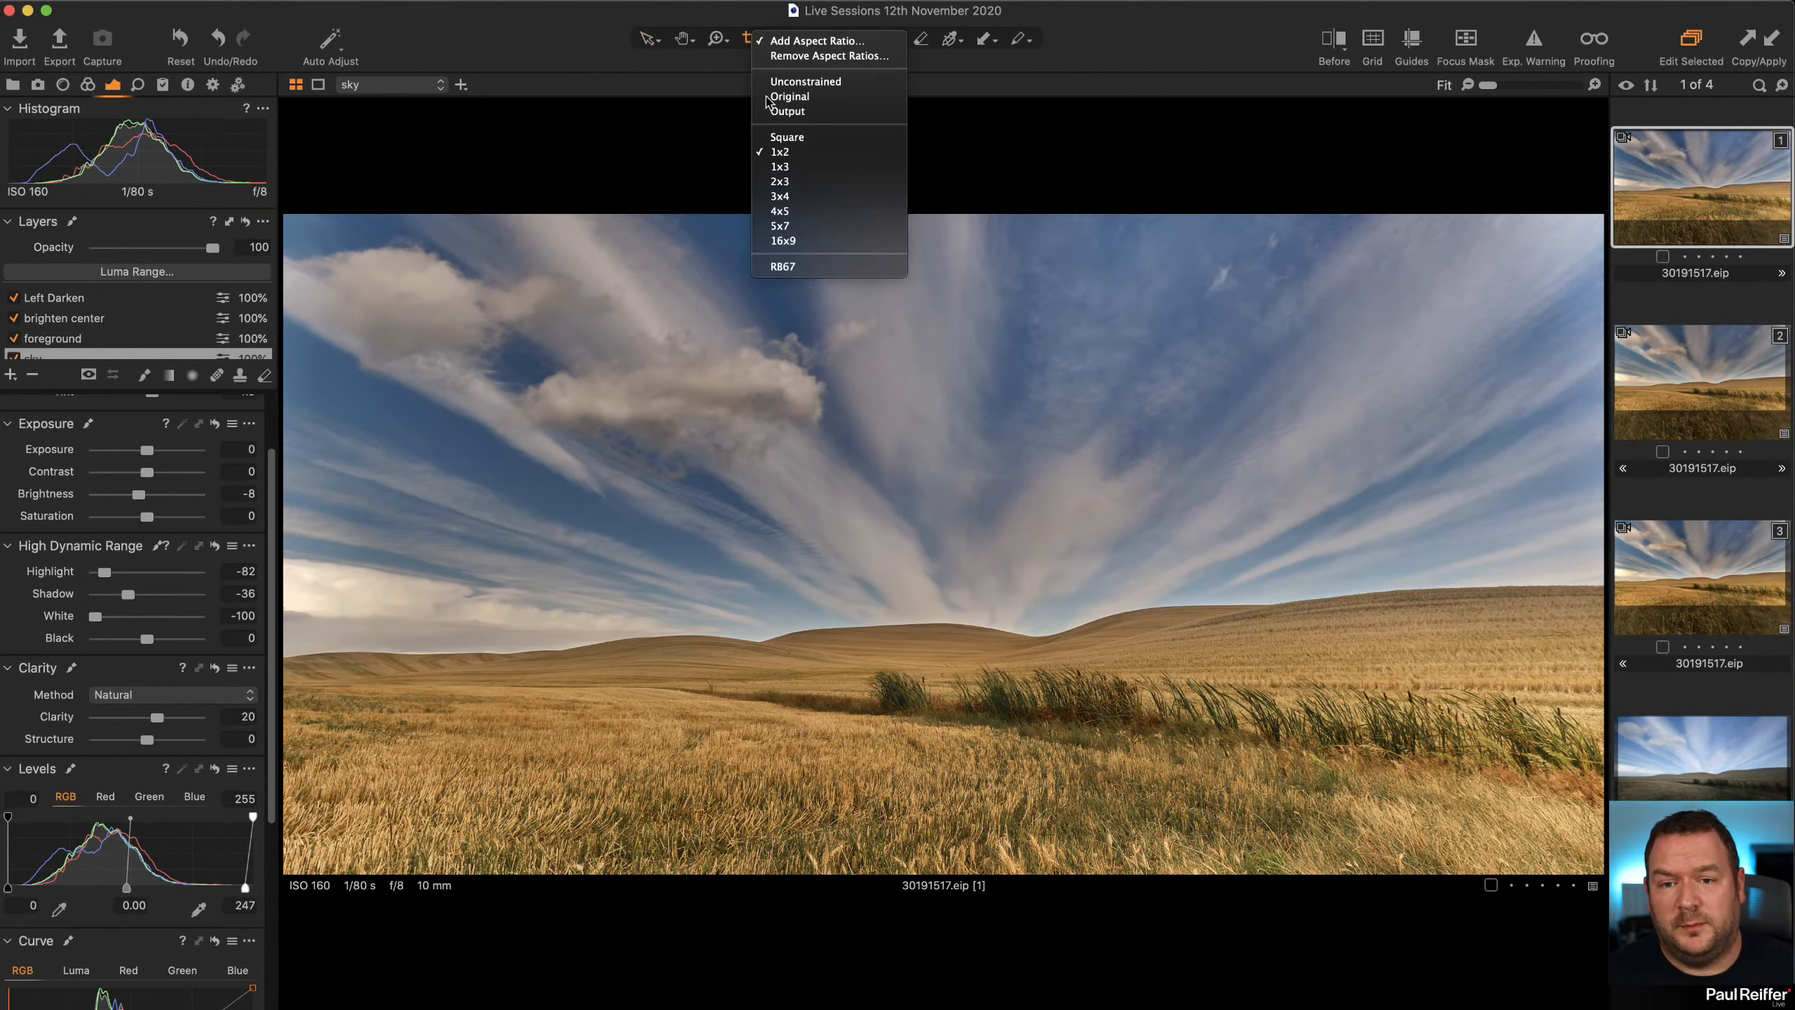
click(804, 241)
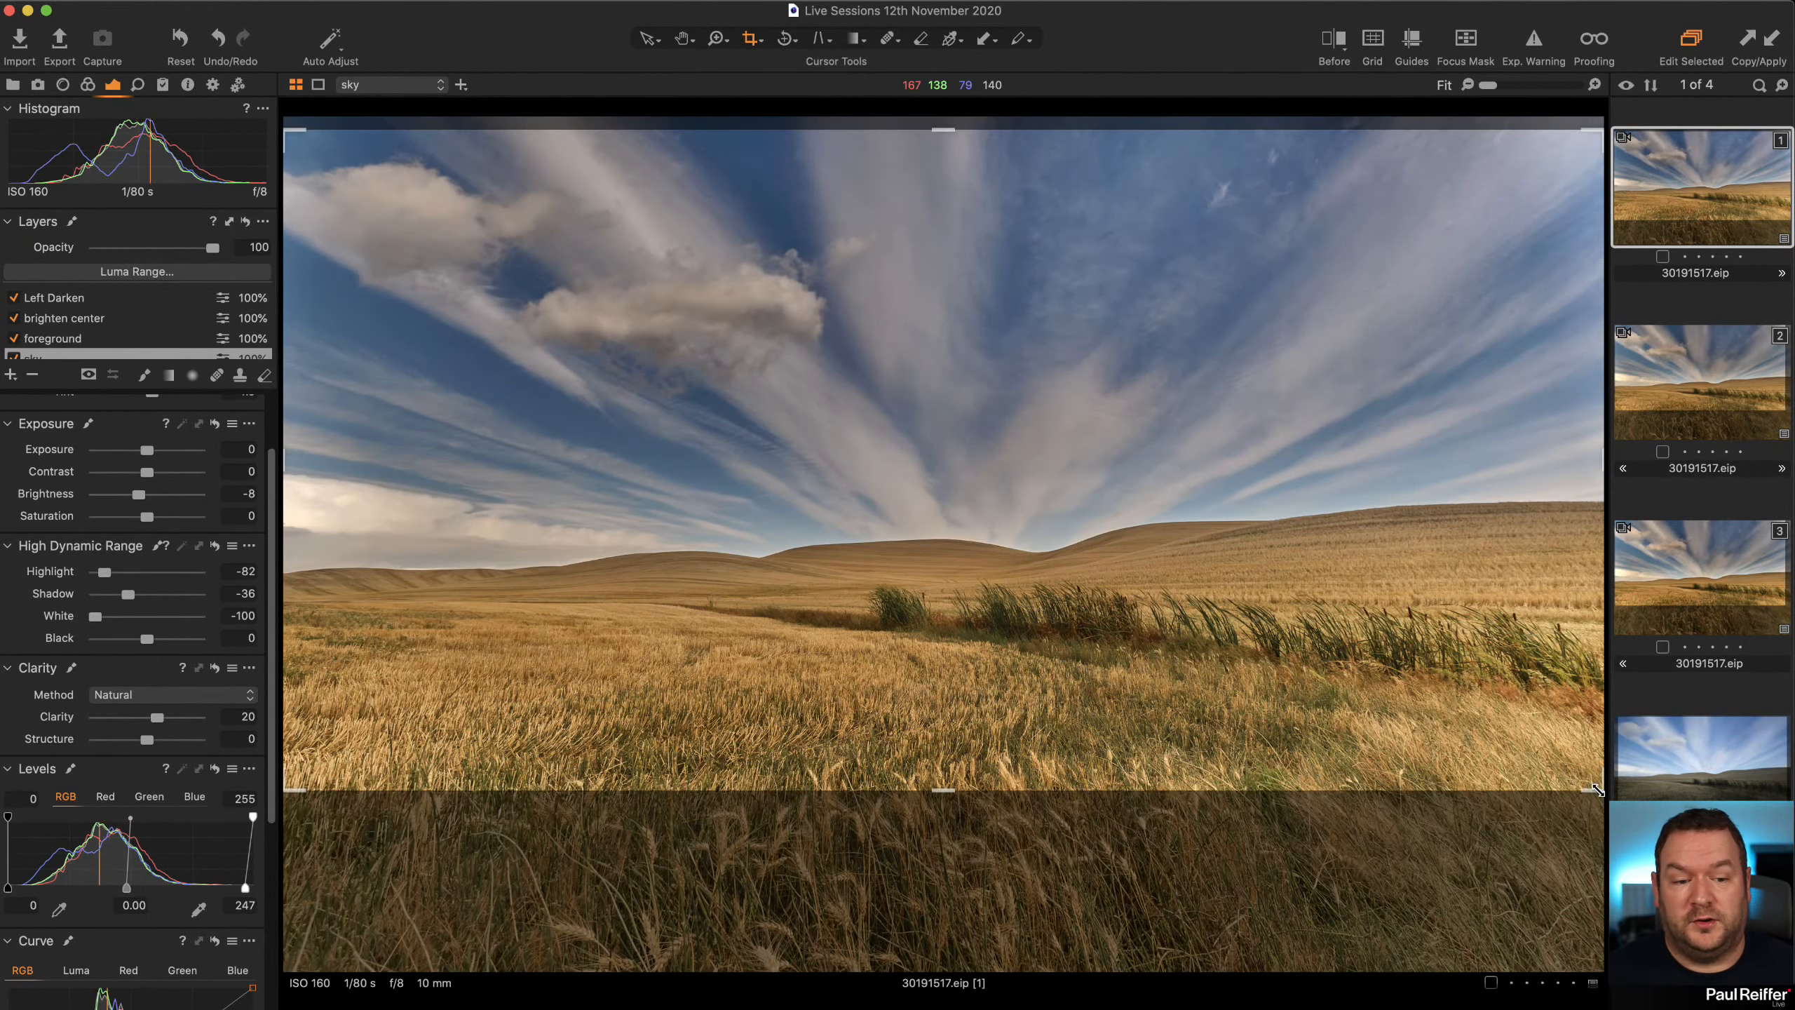
click(1415, 774)
click(1414, 772)
drag(1414, 772, 1416, 789)
click(645, 38)
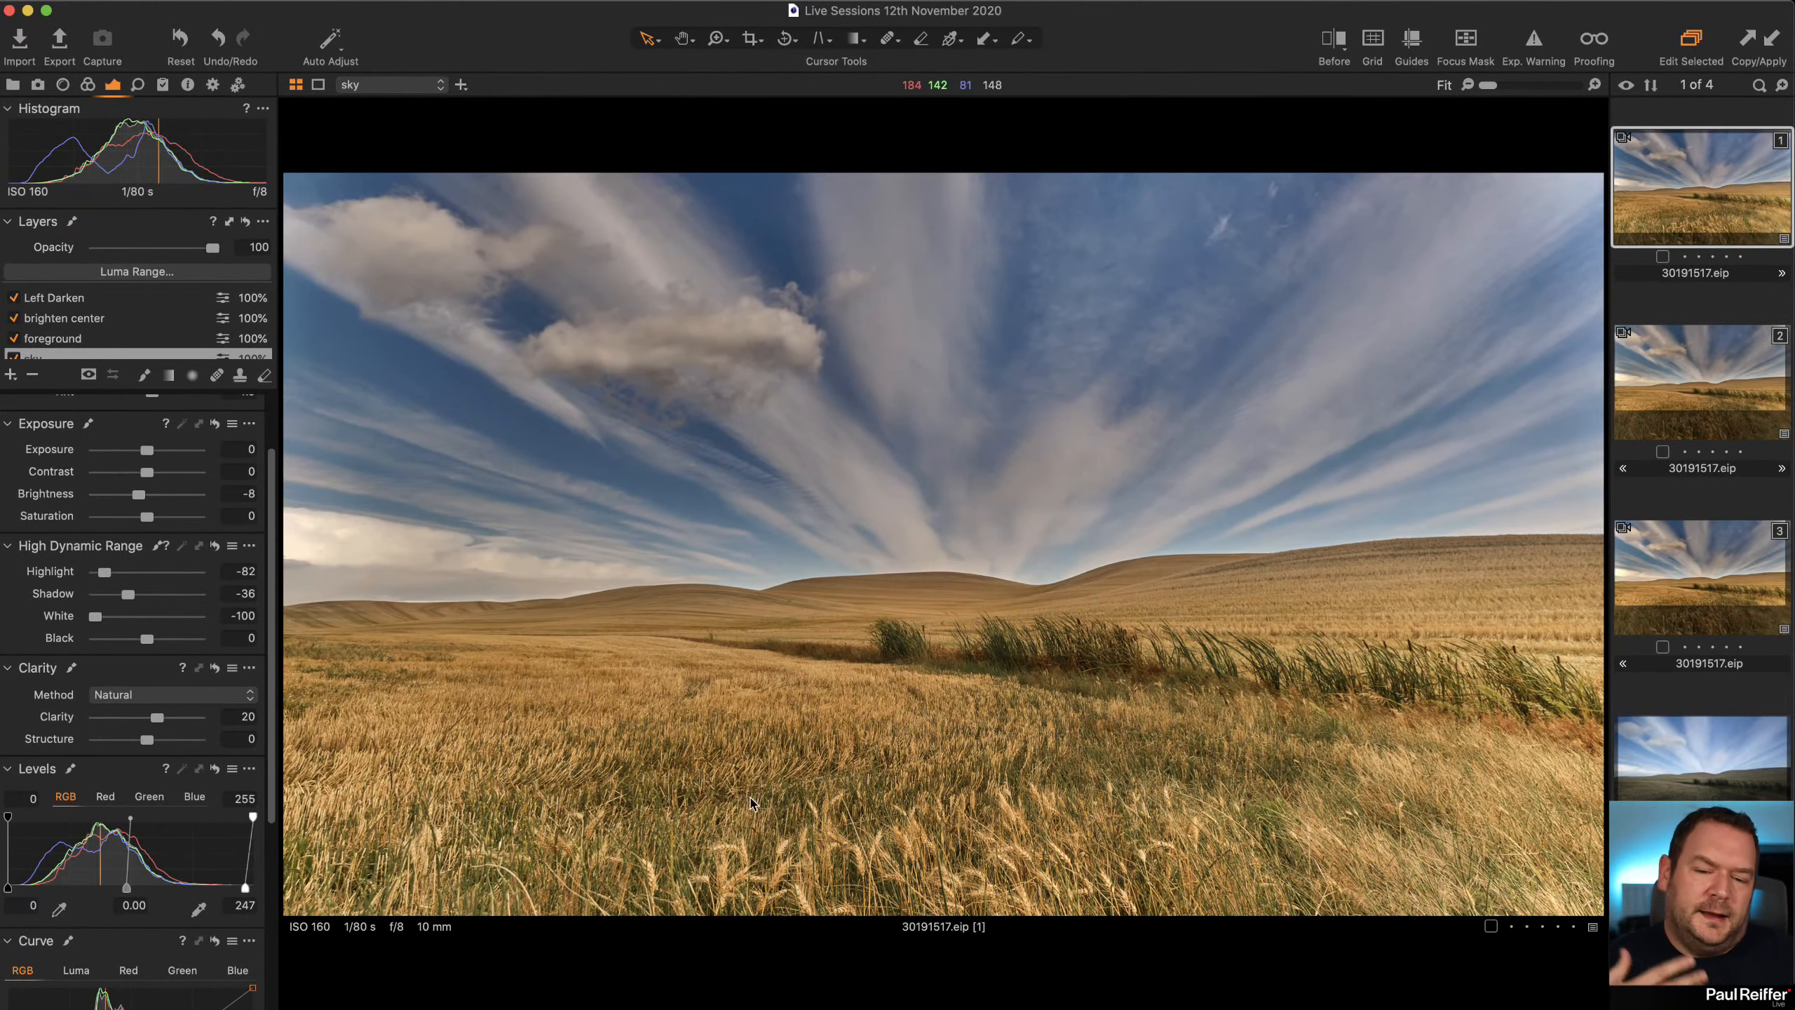
click(750, 40)
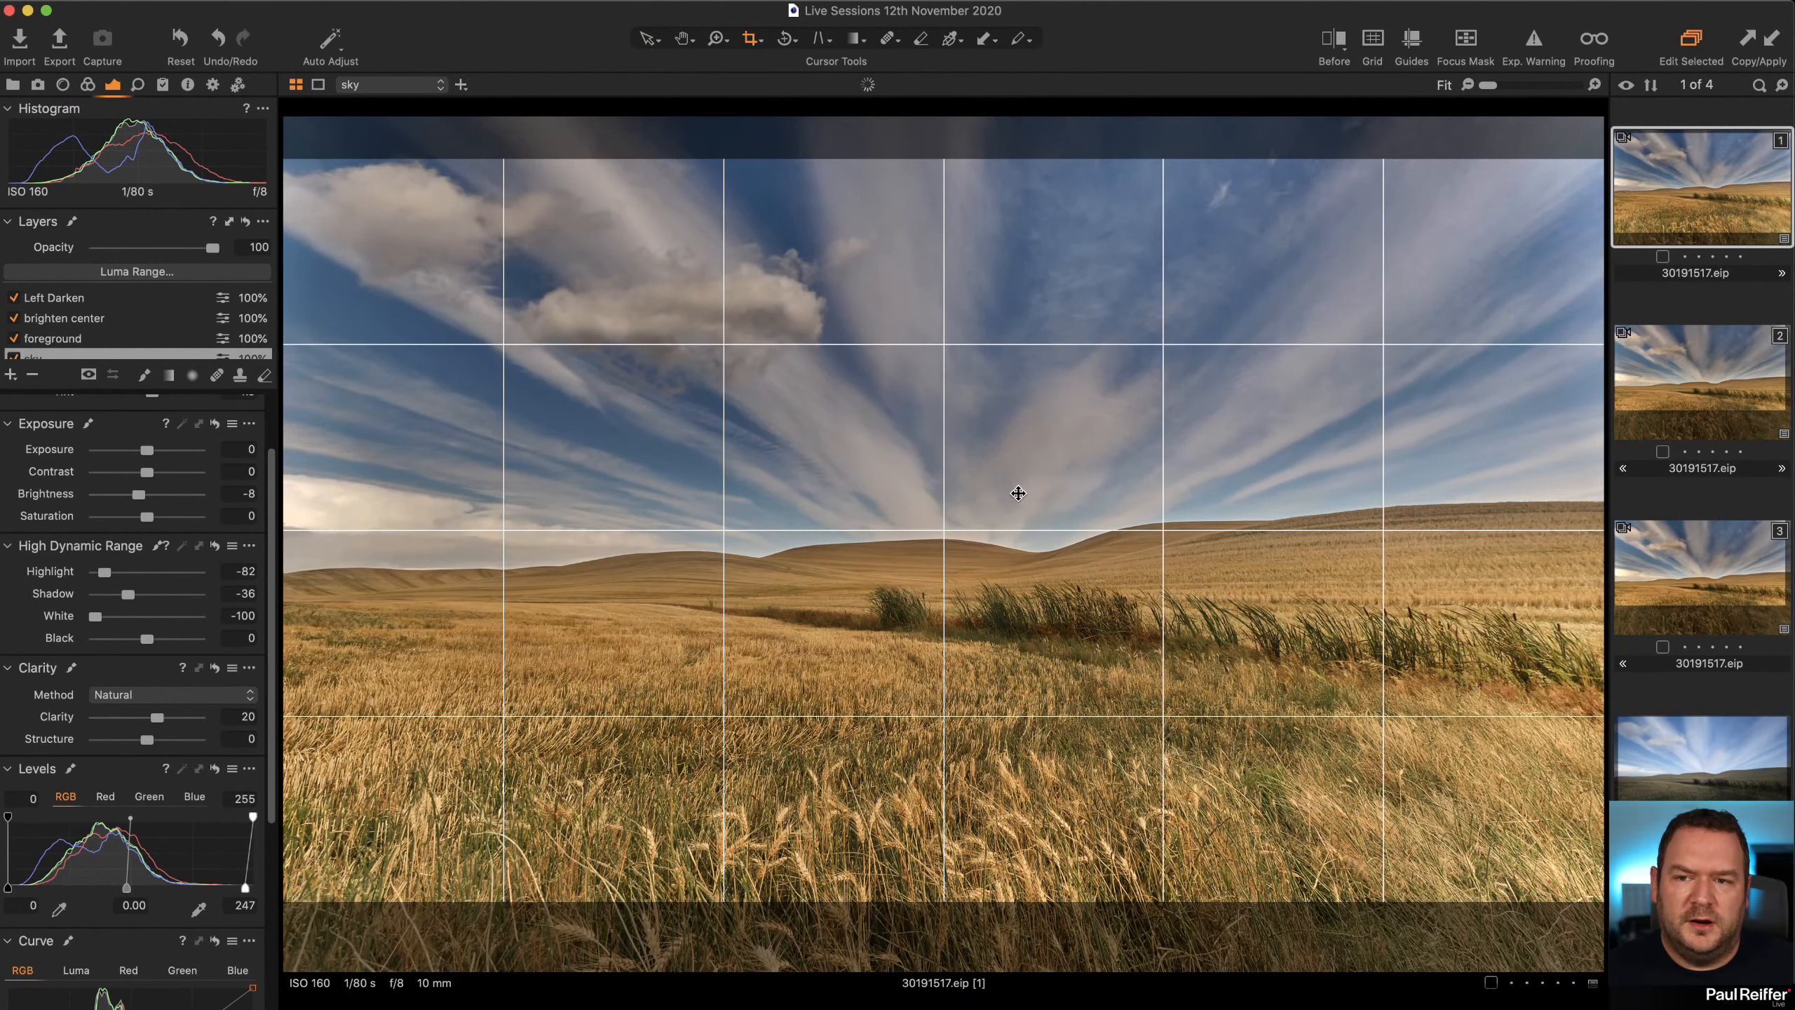
drag(1017, 493, 1013, 489)
click(646, 40)
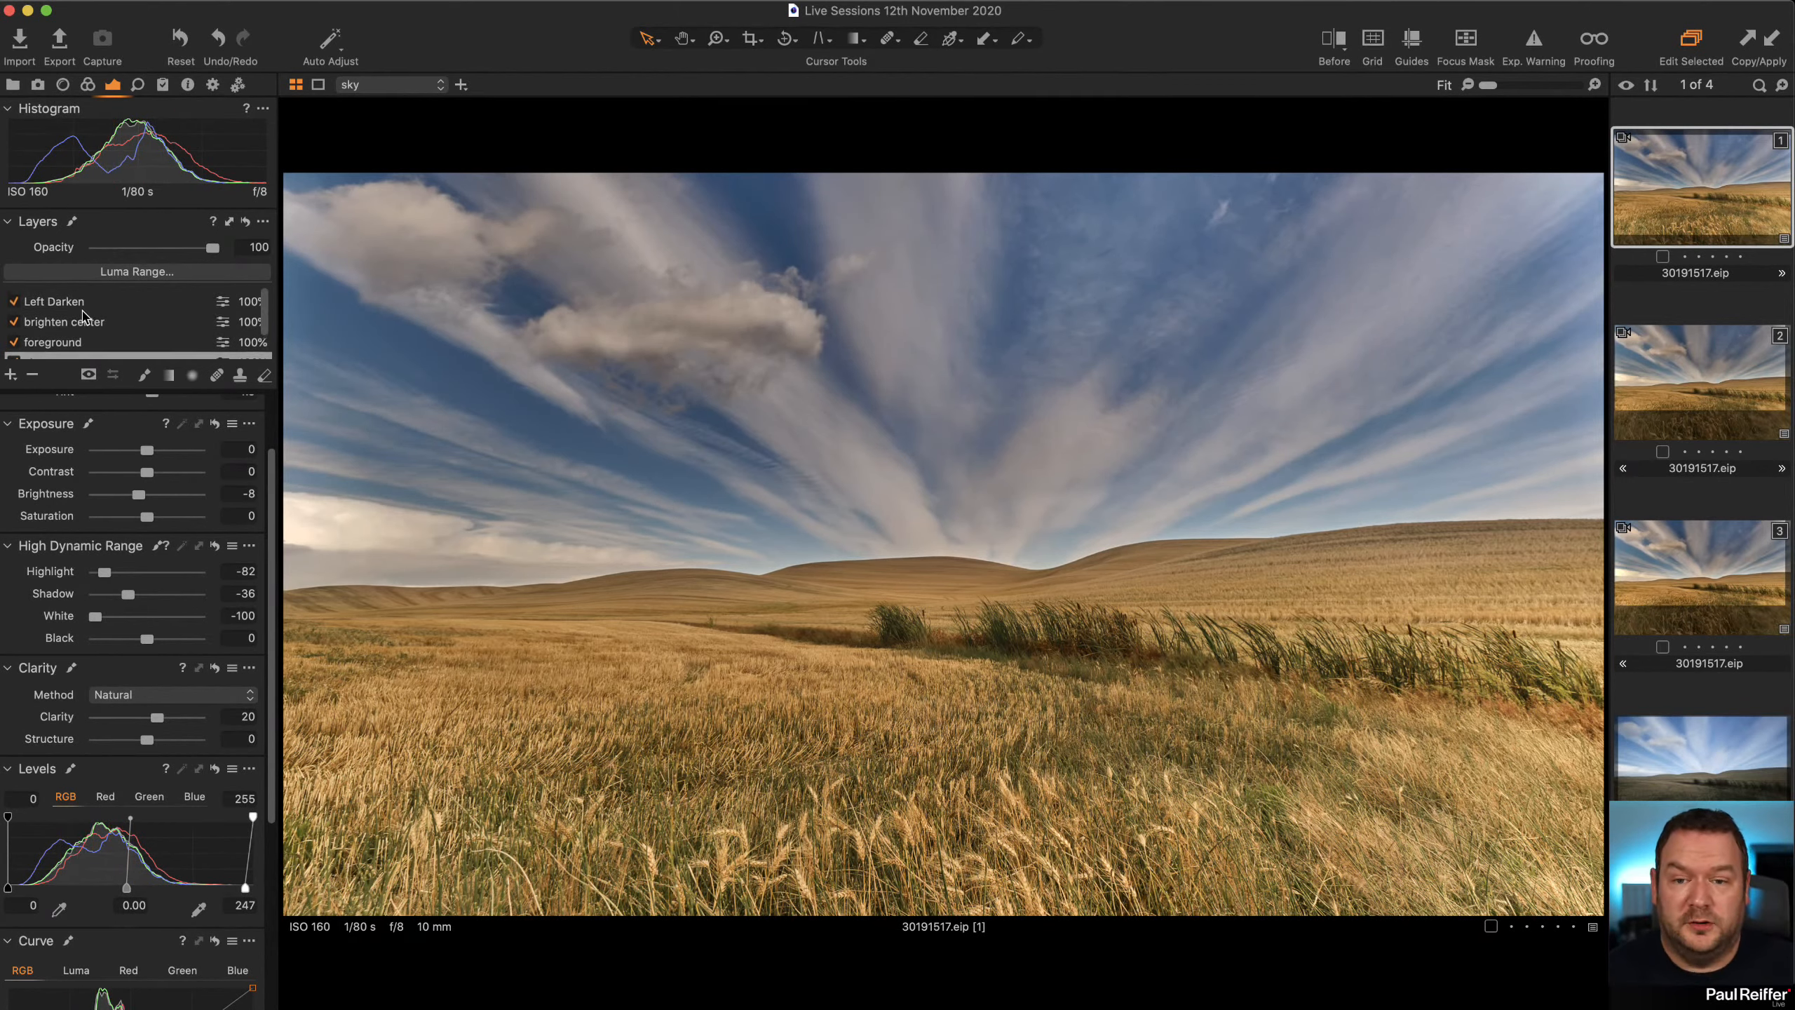
Add a new empty adjustment layer and name it Cloud.
click(11, 374)
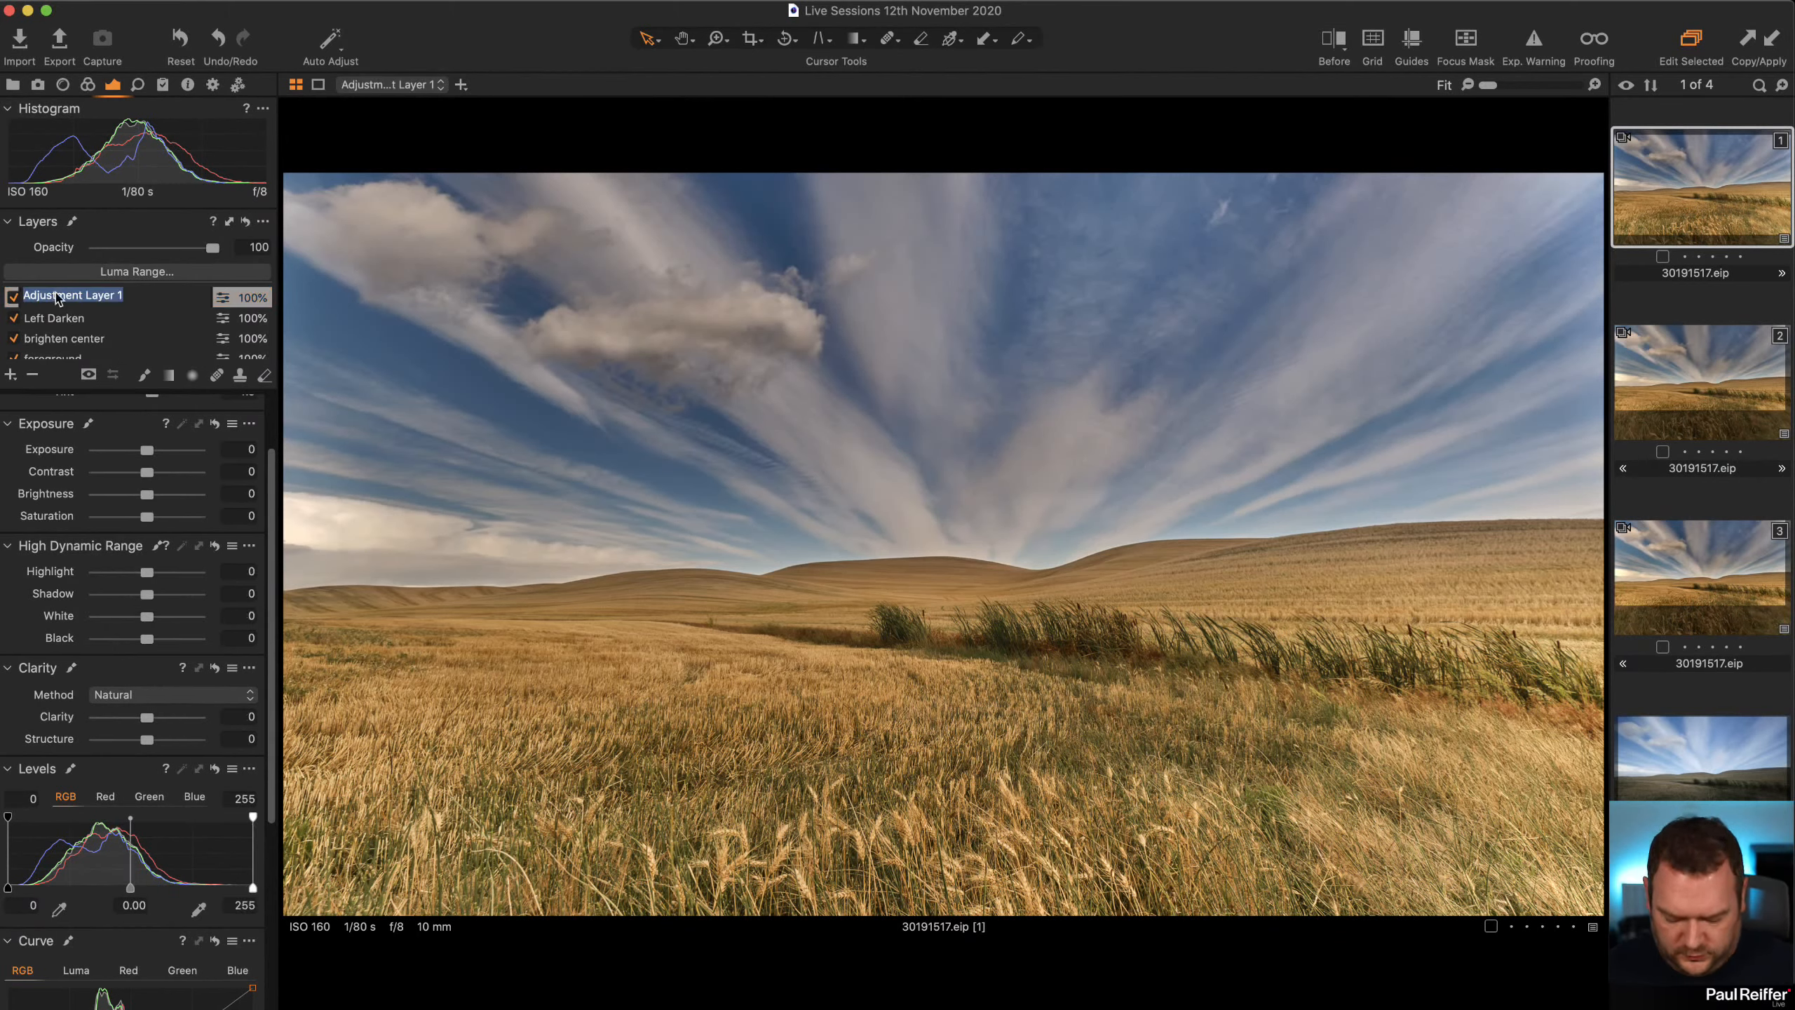
text(Cloud)
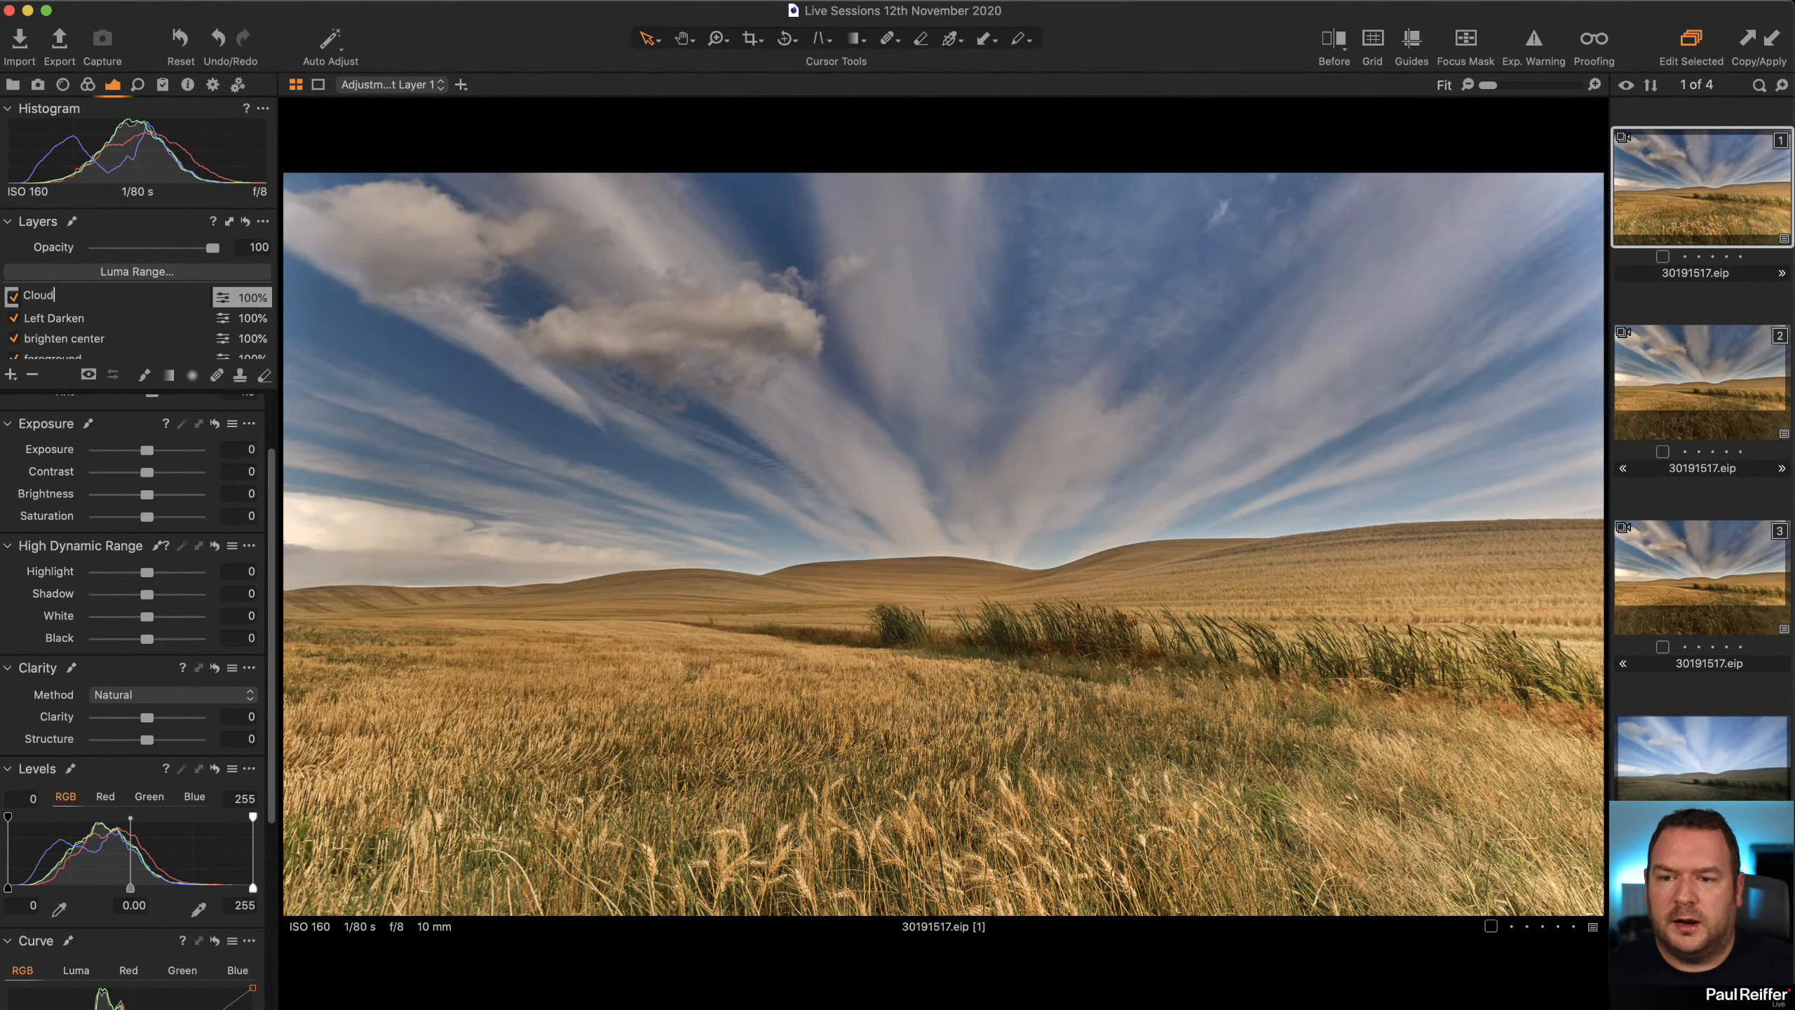
key(Return)
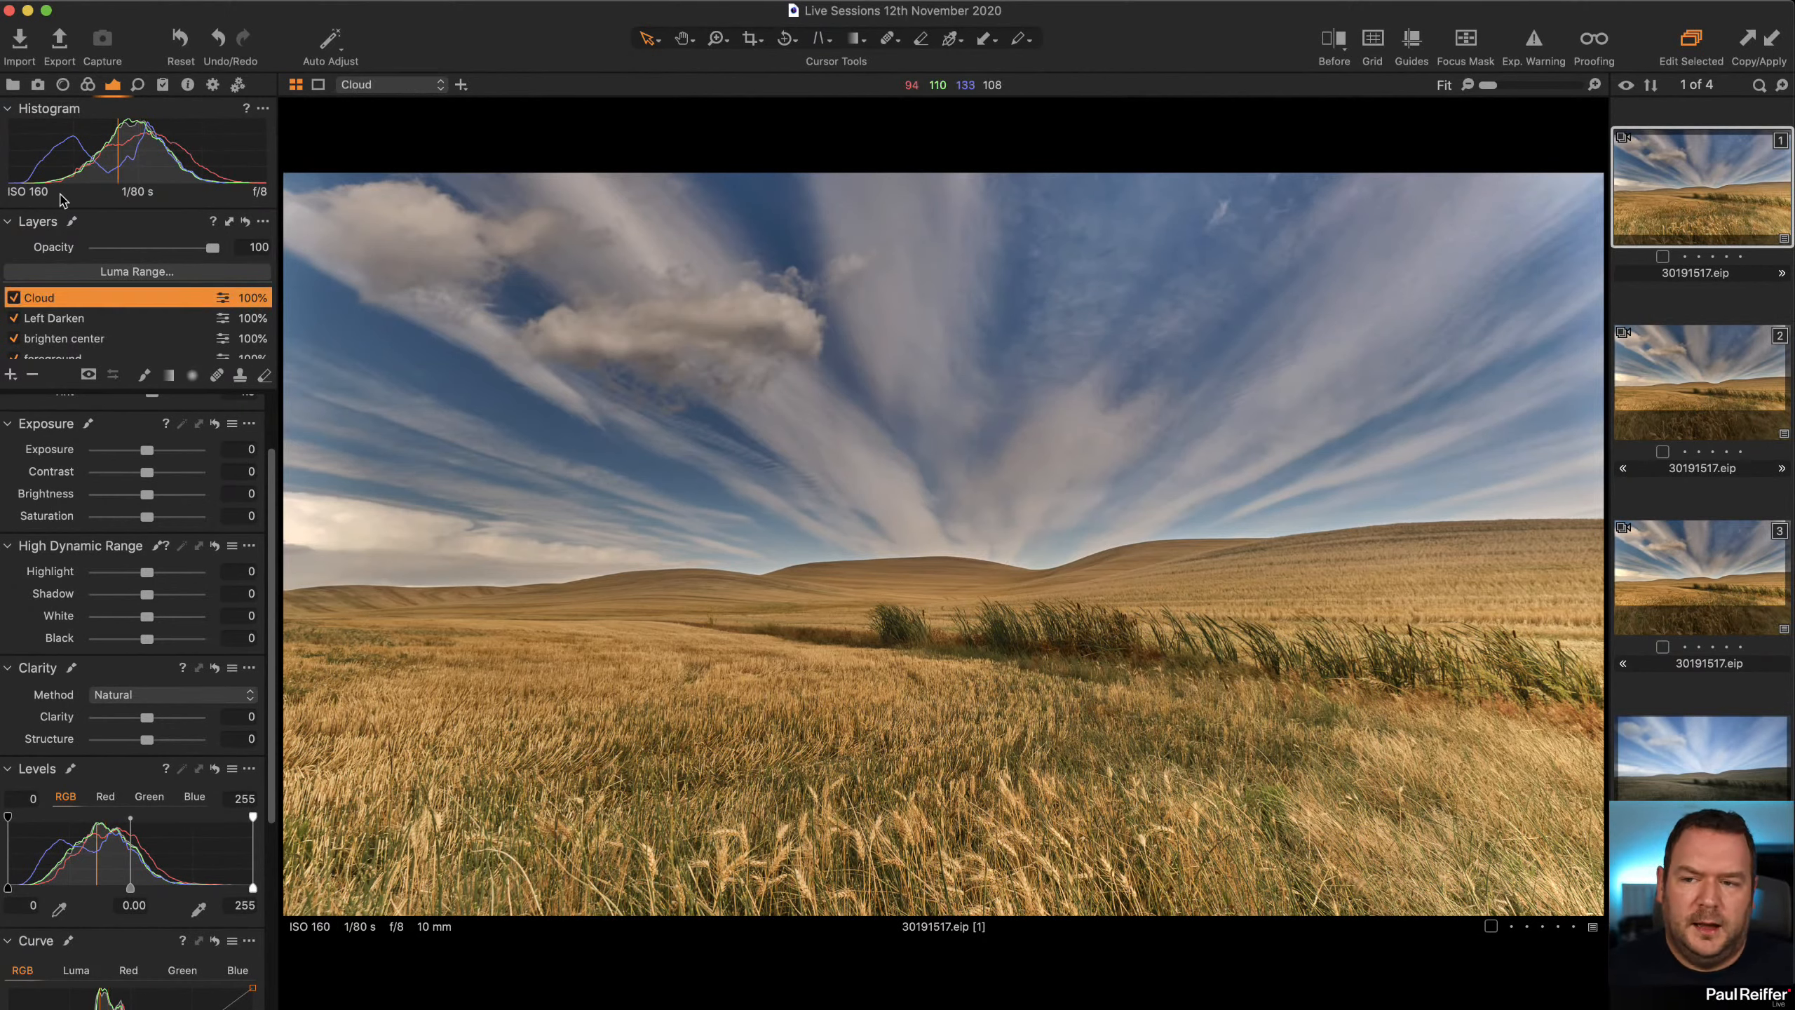
Tighten the upper fade of the foreground layer's linear gradient mask and raise the mask to the horizon, checking coverage with the mask overlay.
scroll(70, 342, down, 1)
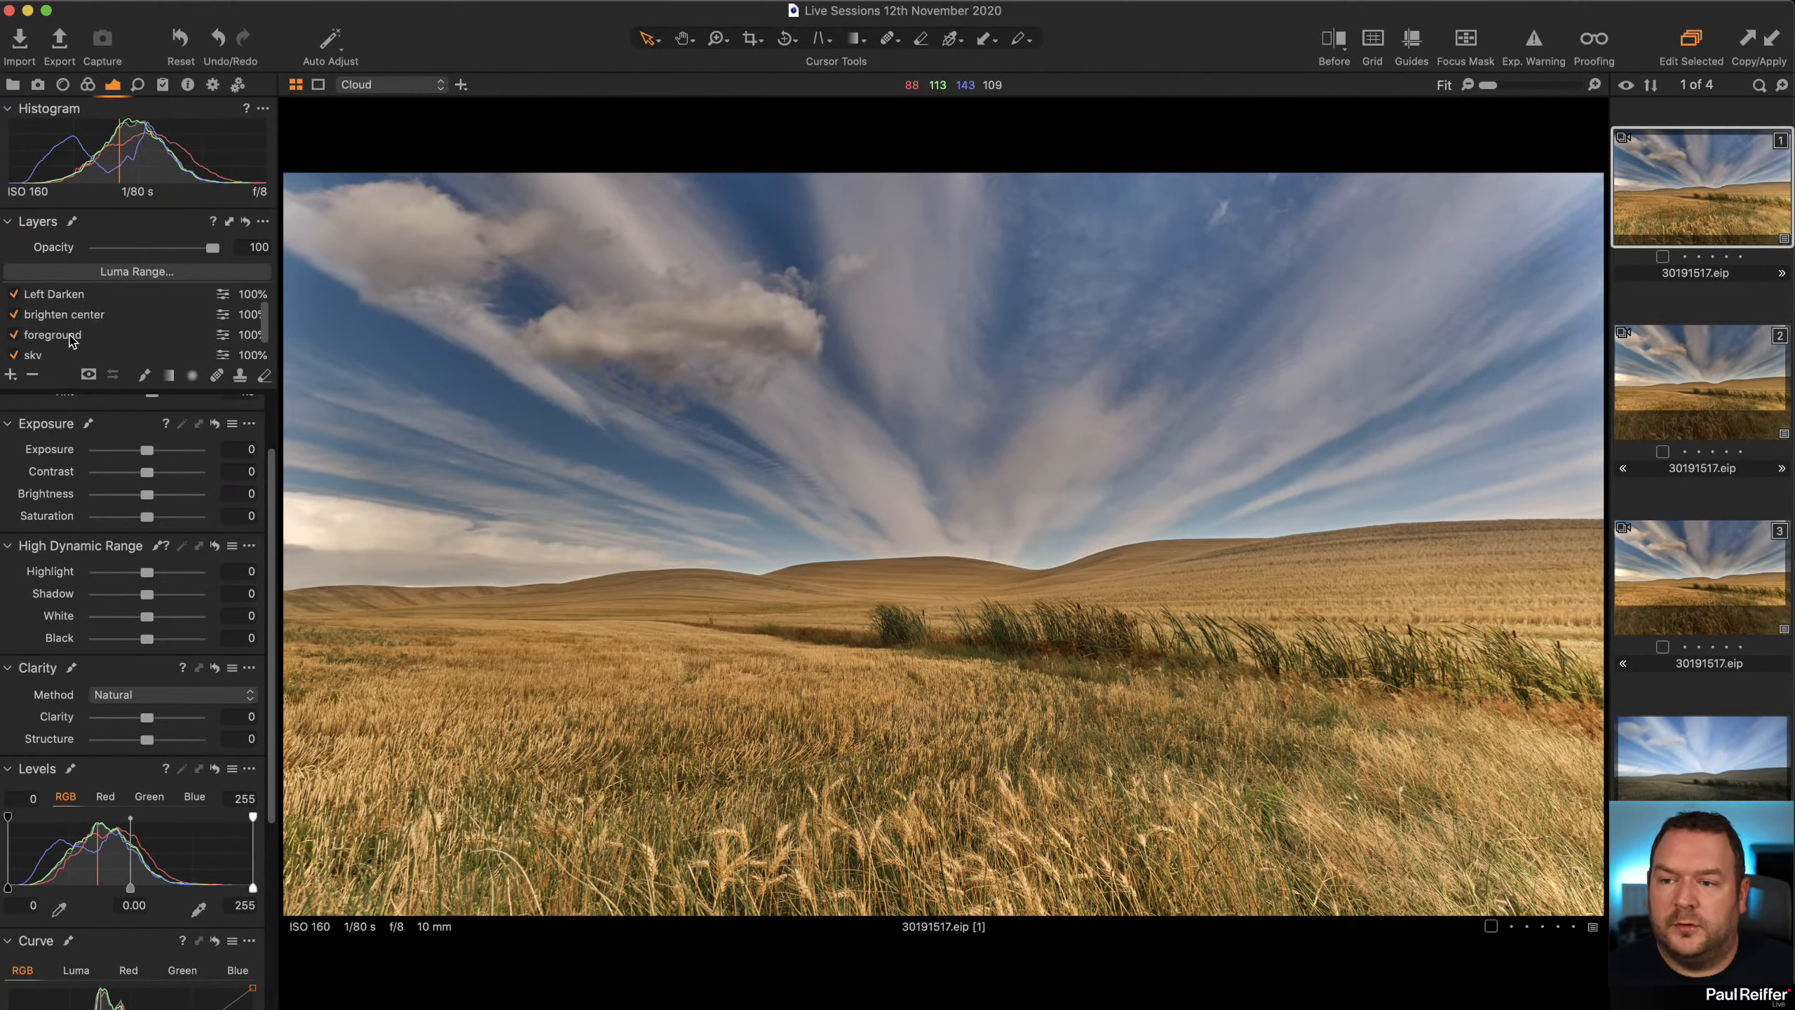
click(71, 335)
key(m)
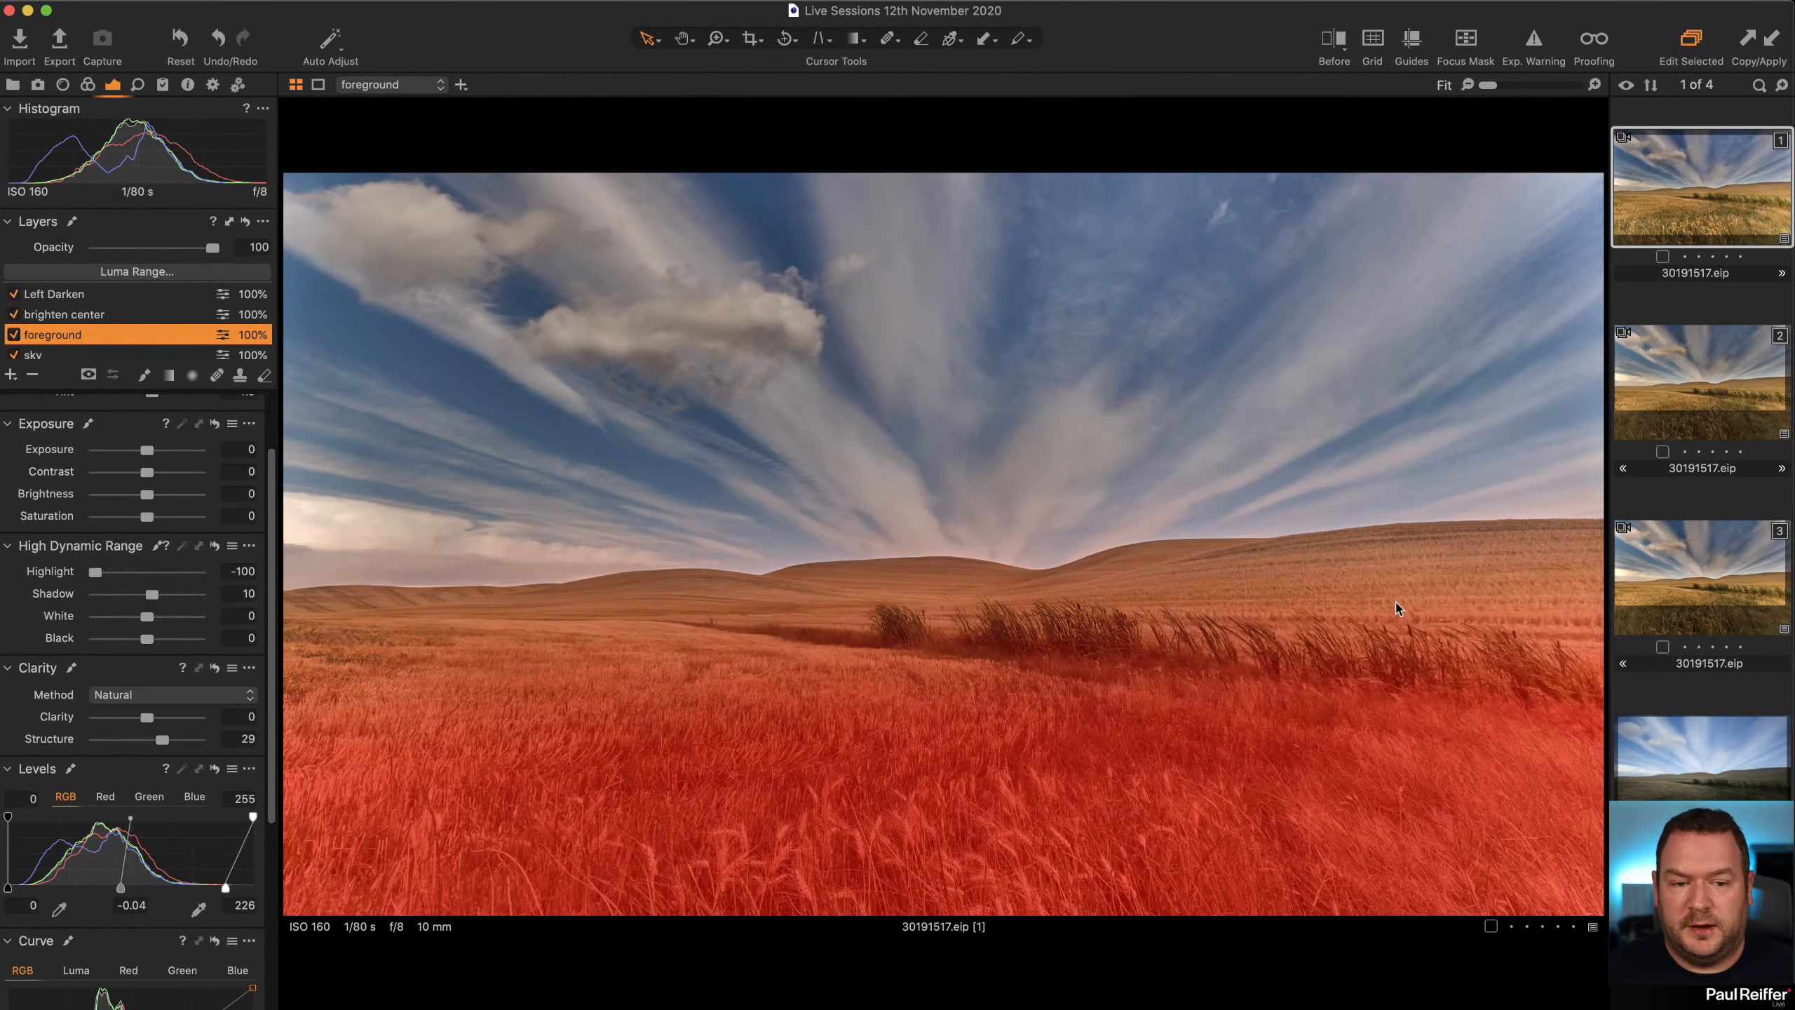
key(m)
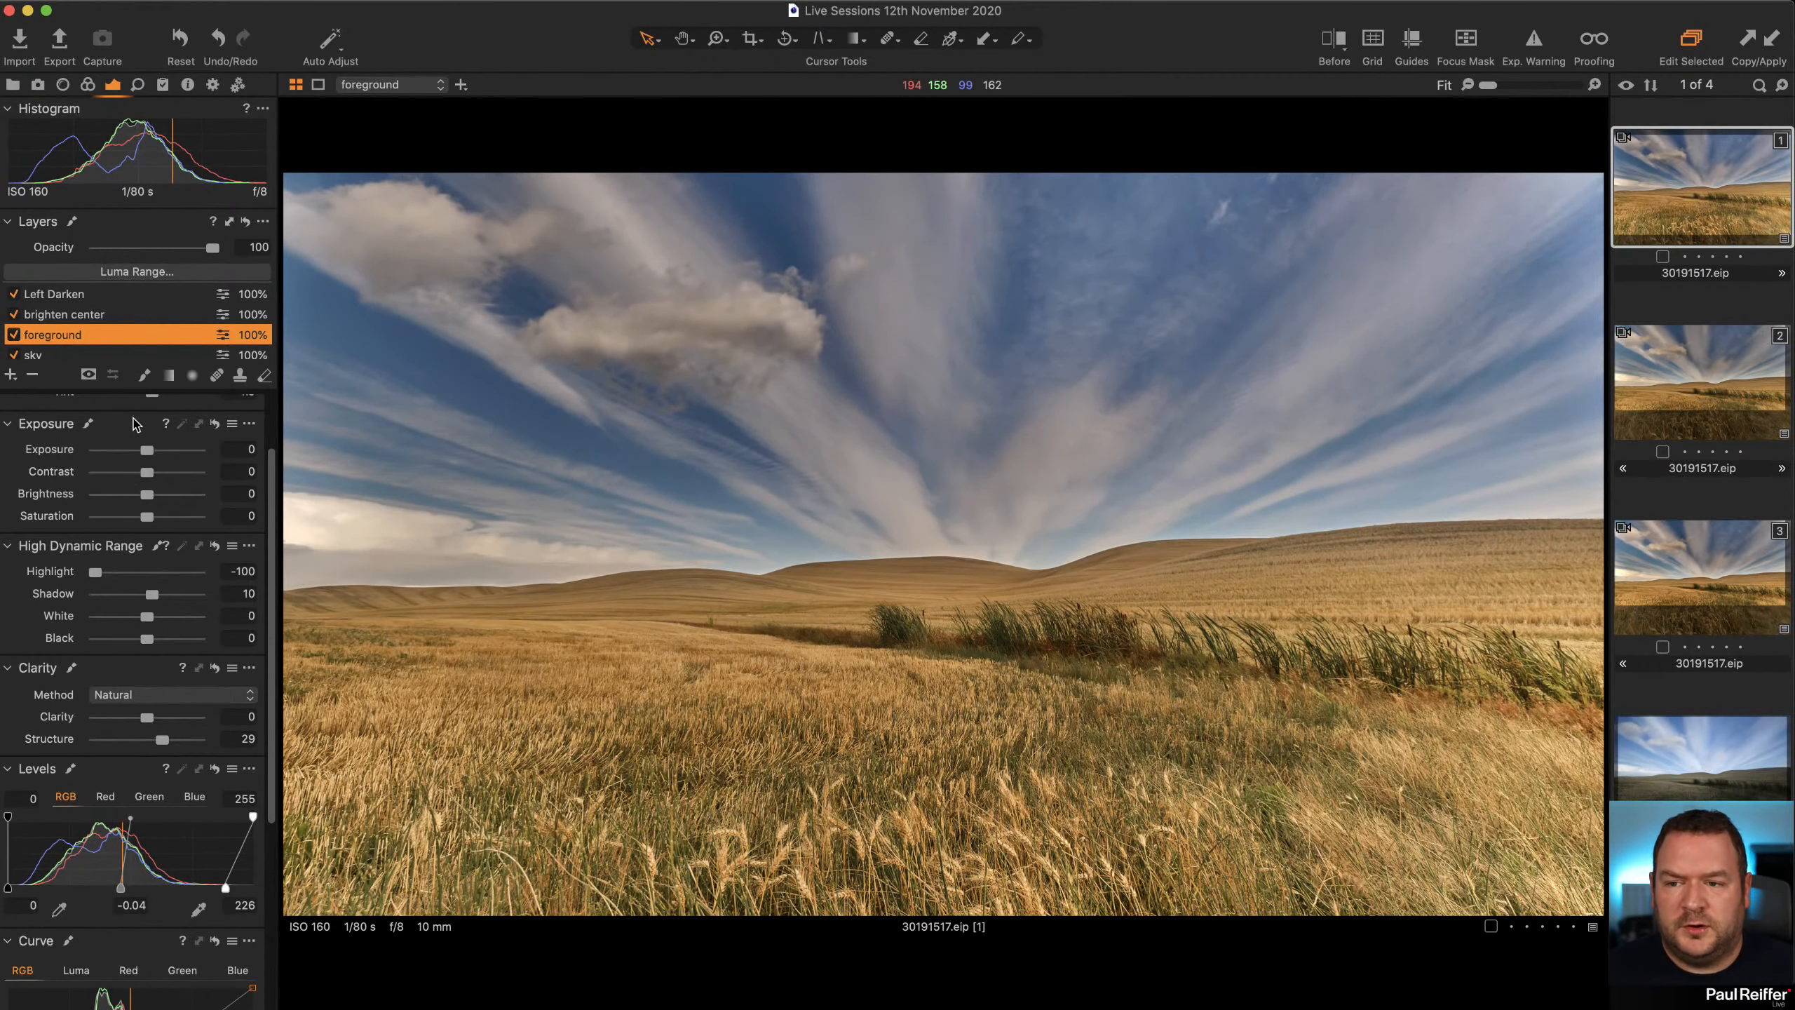
scroll(136, 424, up, 3)
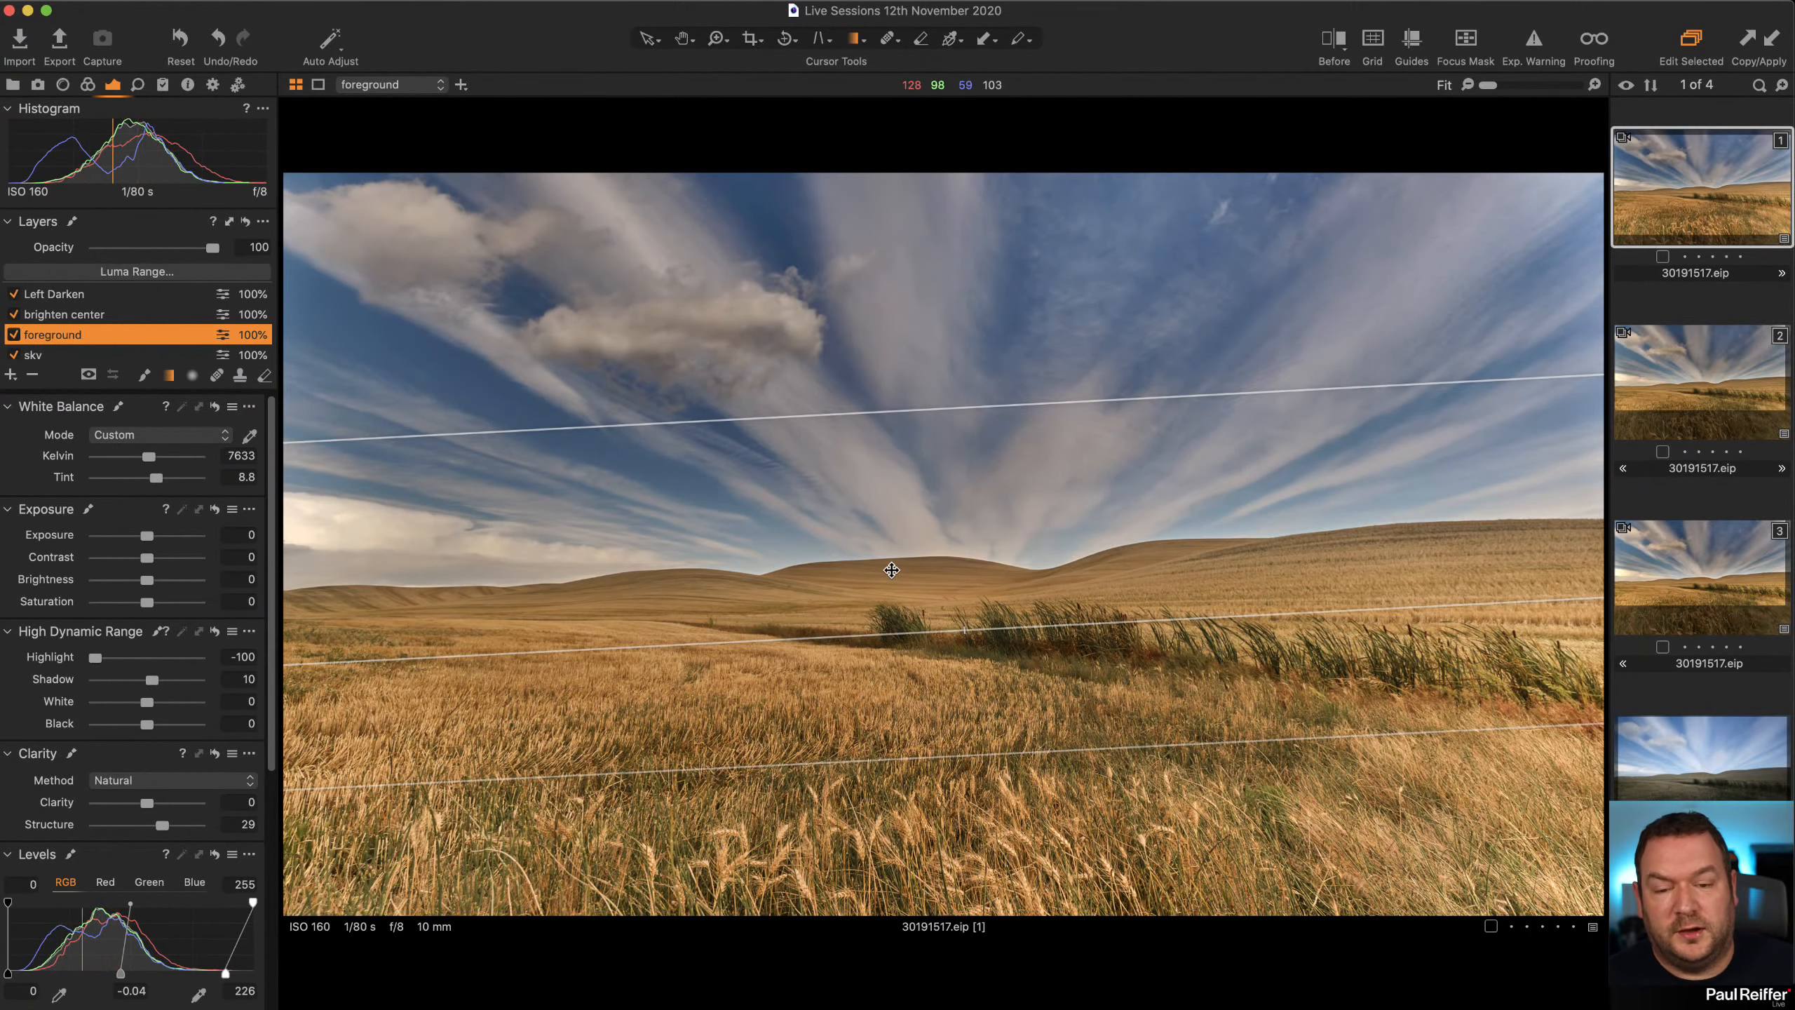
key(m)
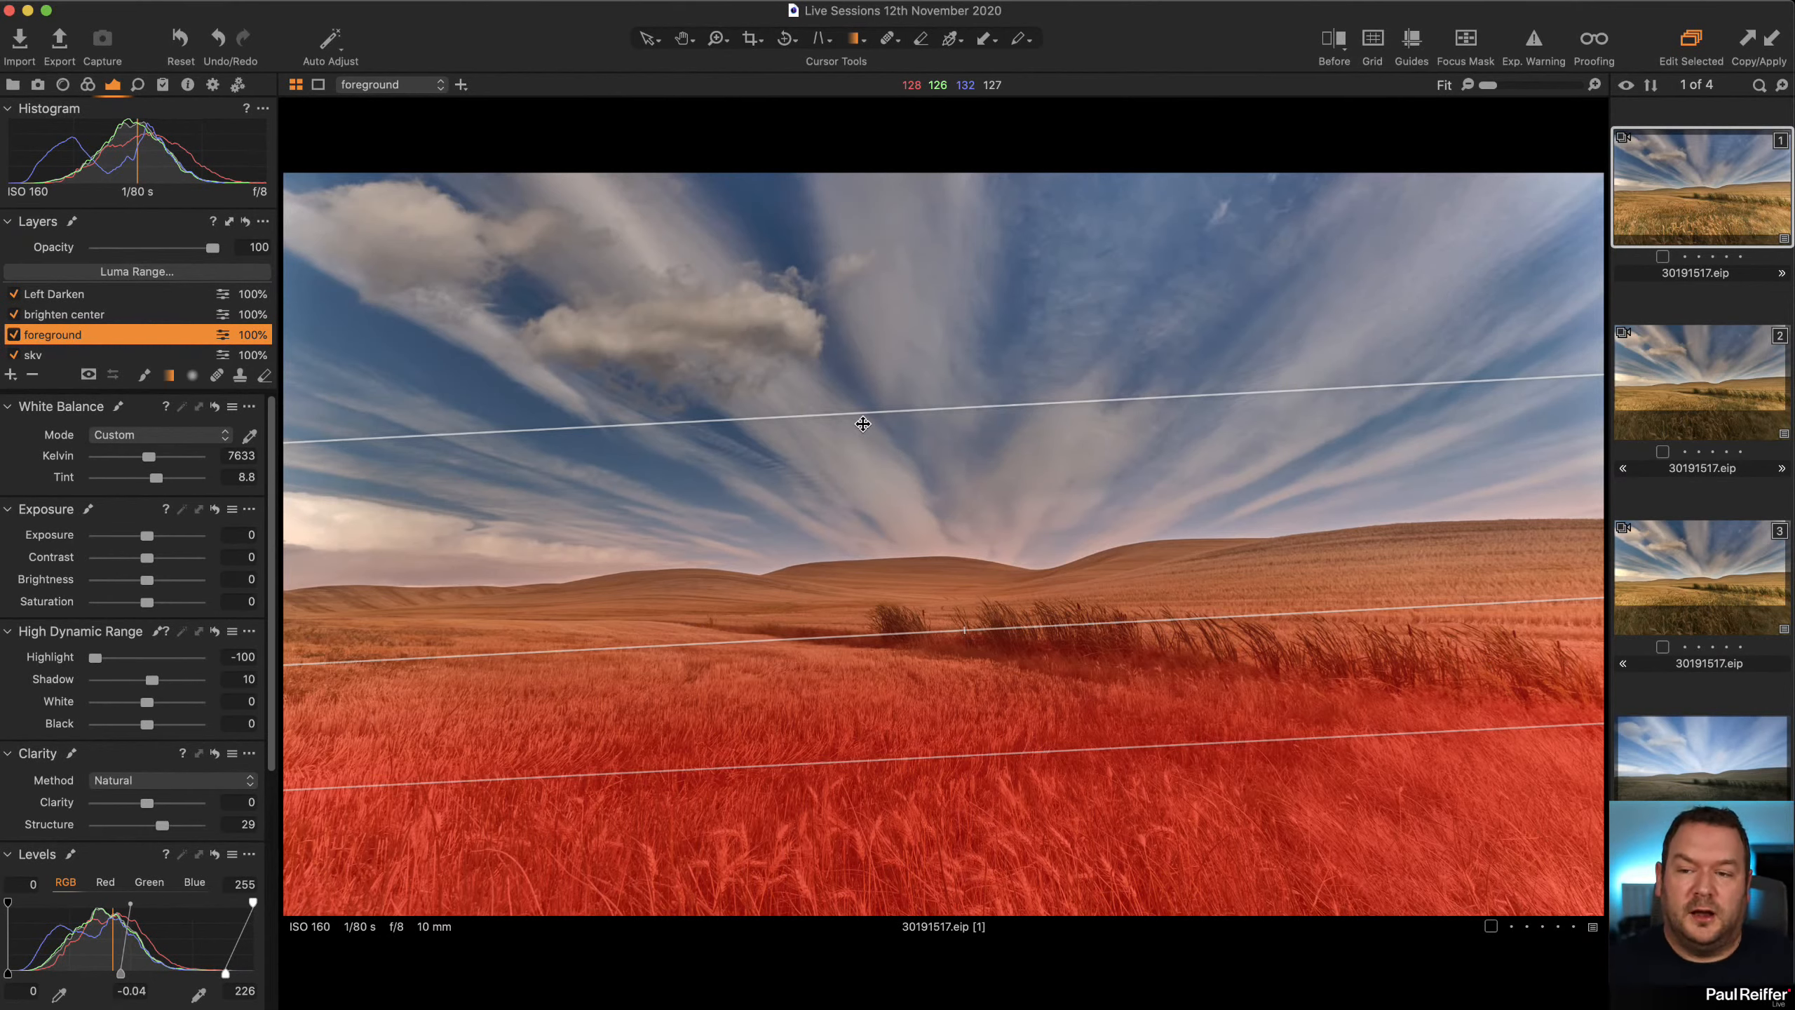
click(85, 84)
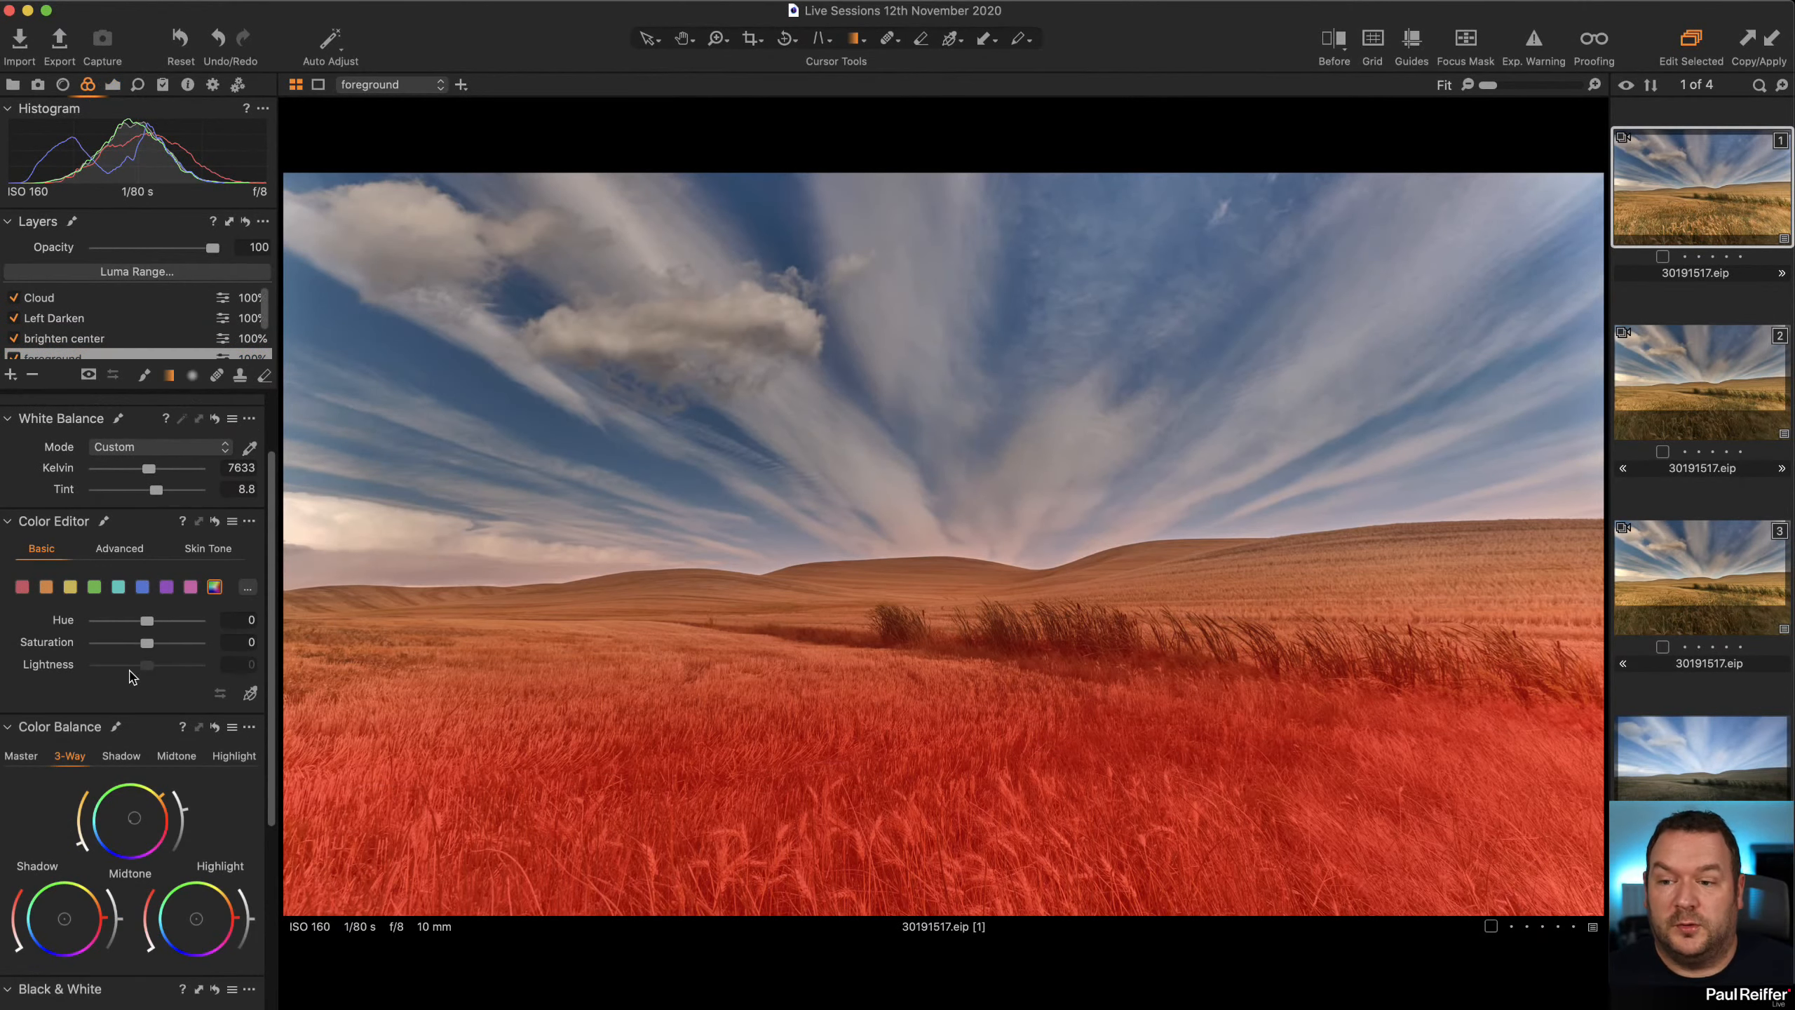
scroll(130, 672, down, 6)
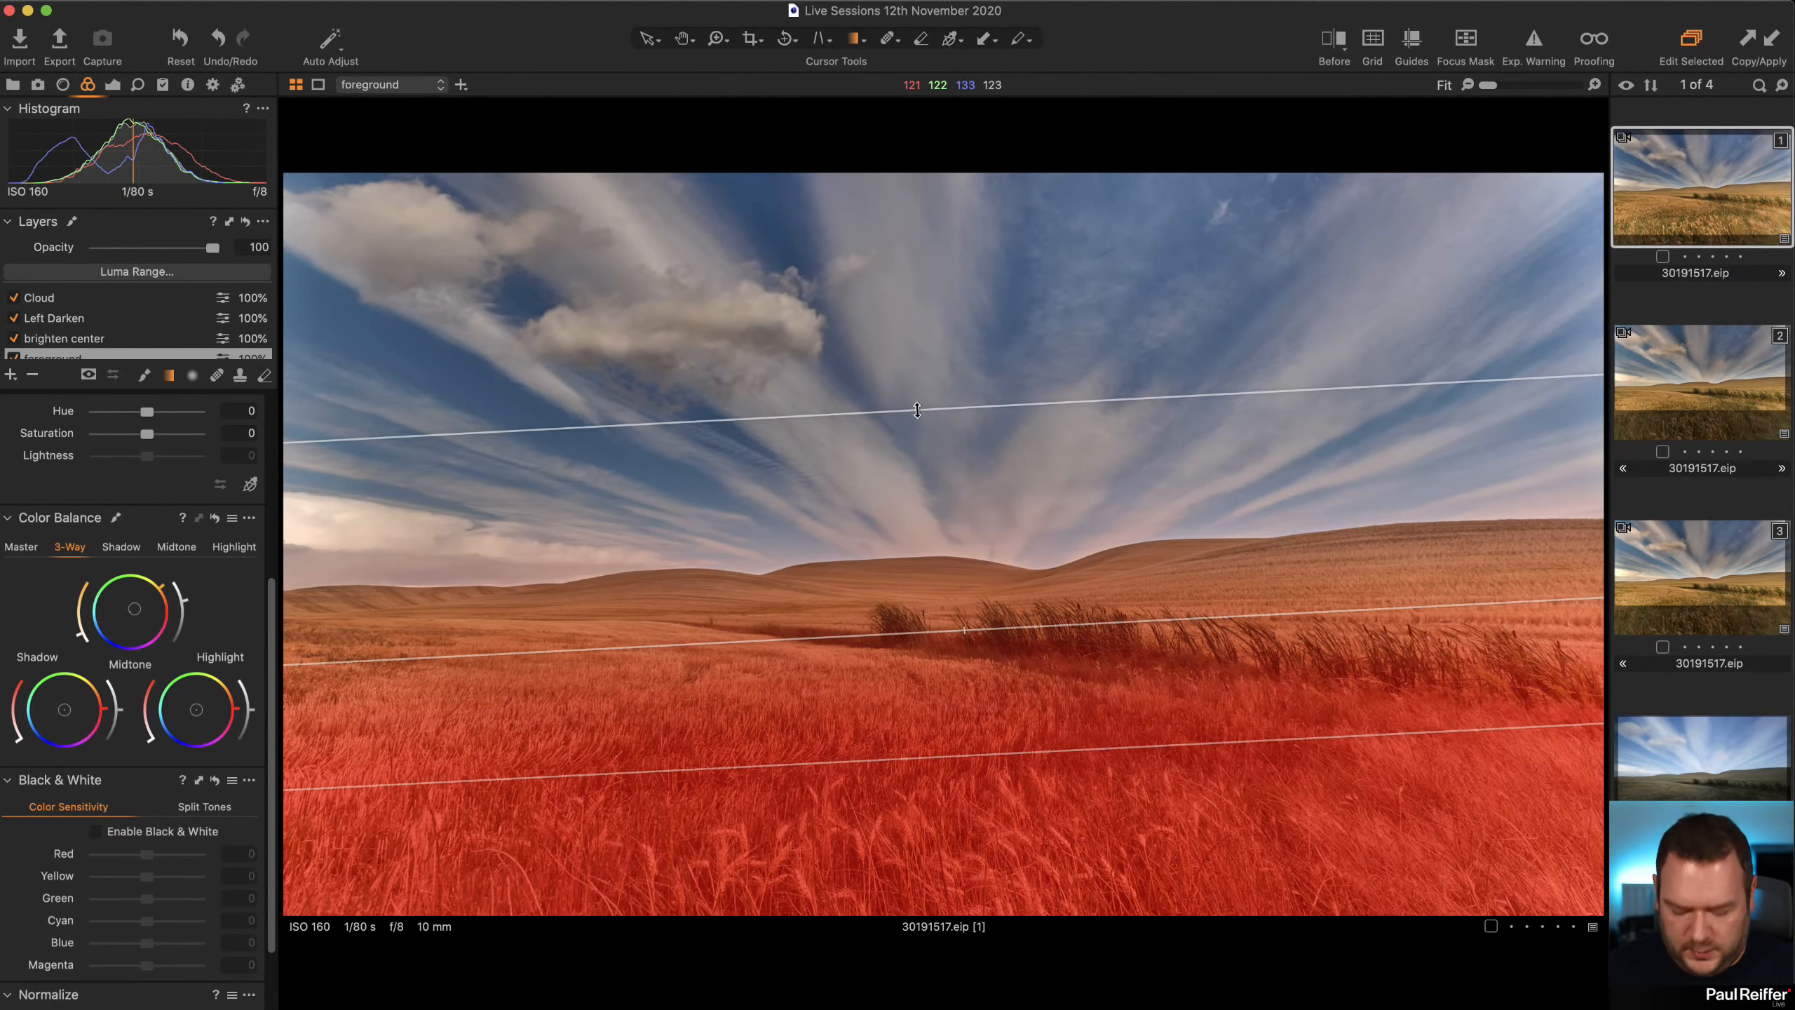
drag(917, 411, 918, 581)
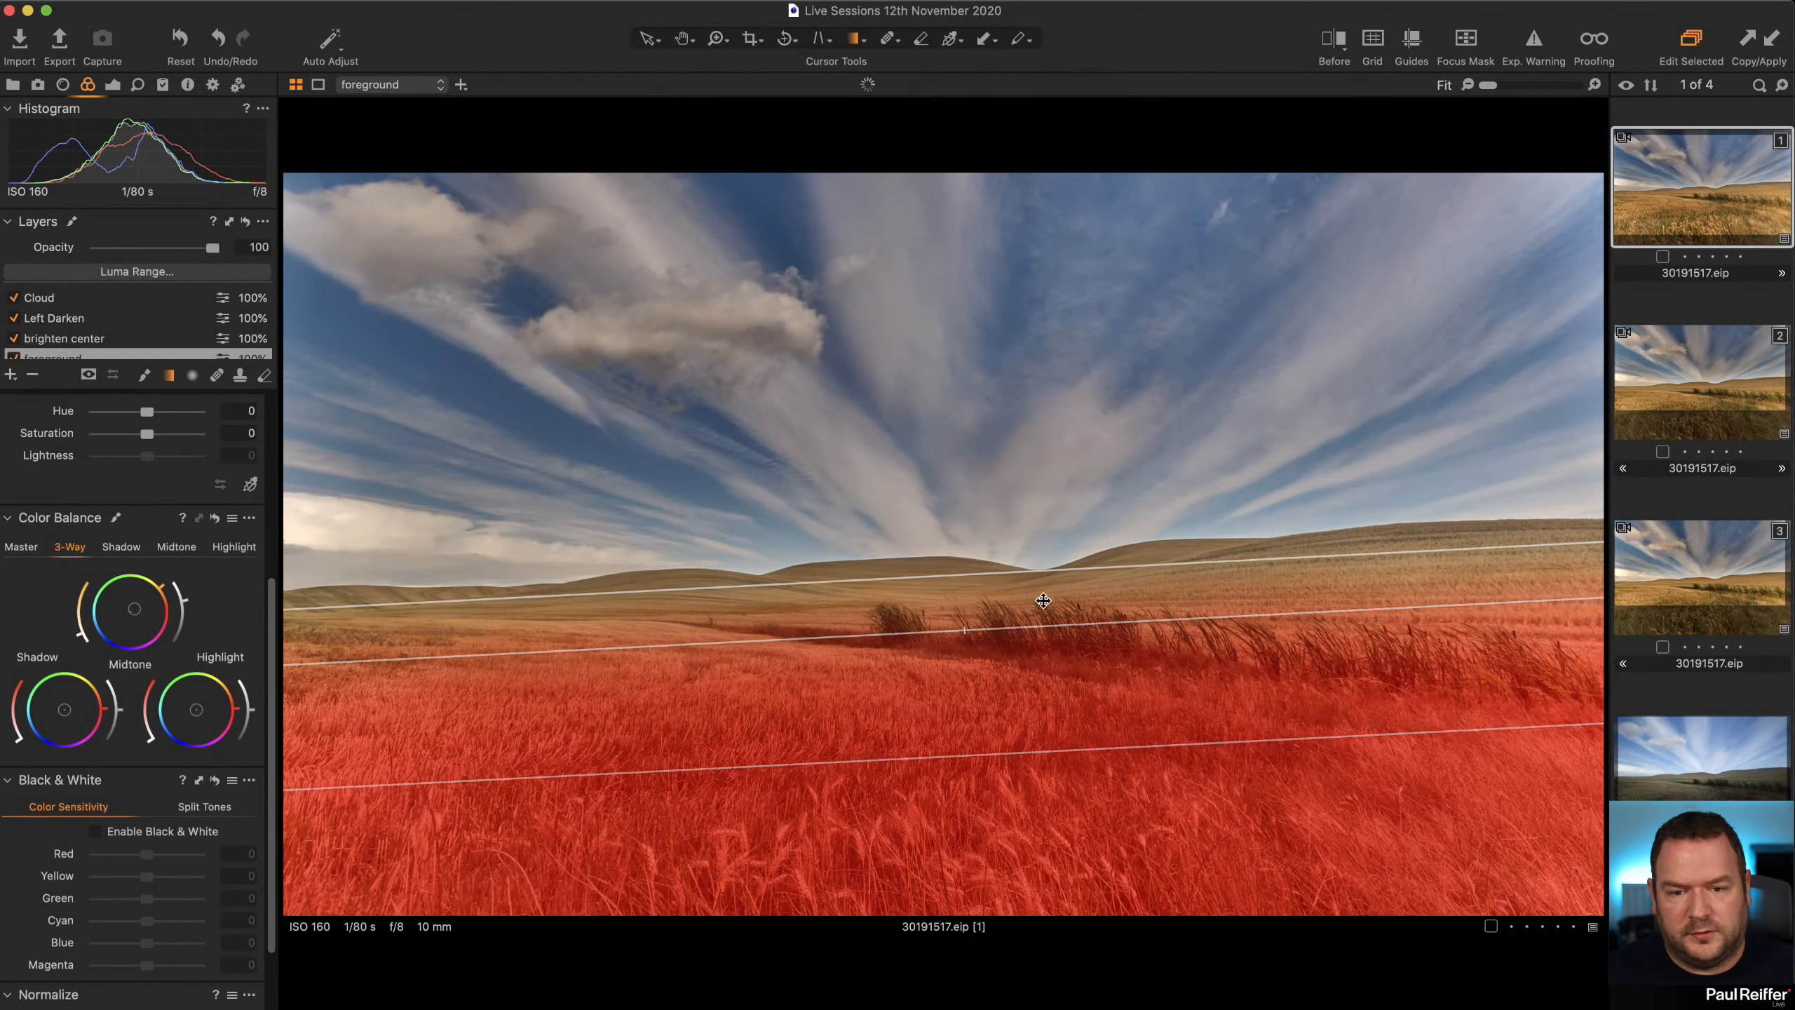
drag(1043, 600, 1044, 546)
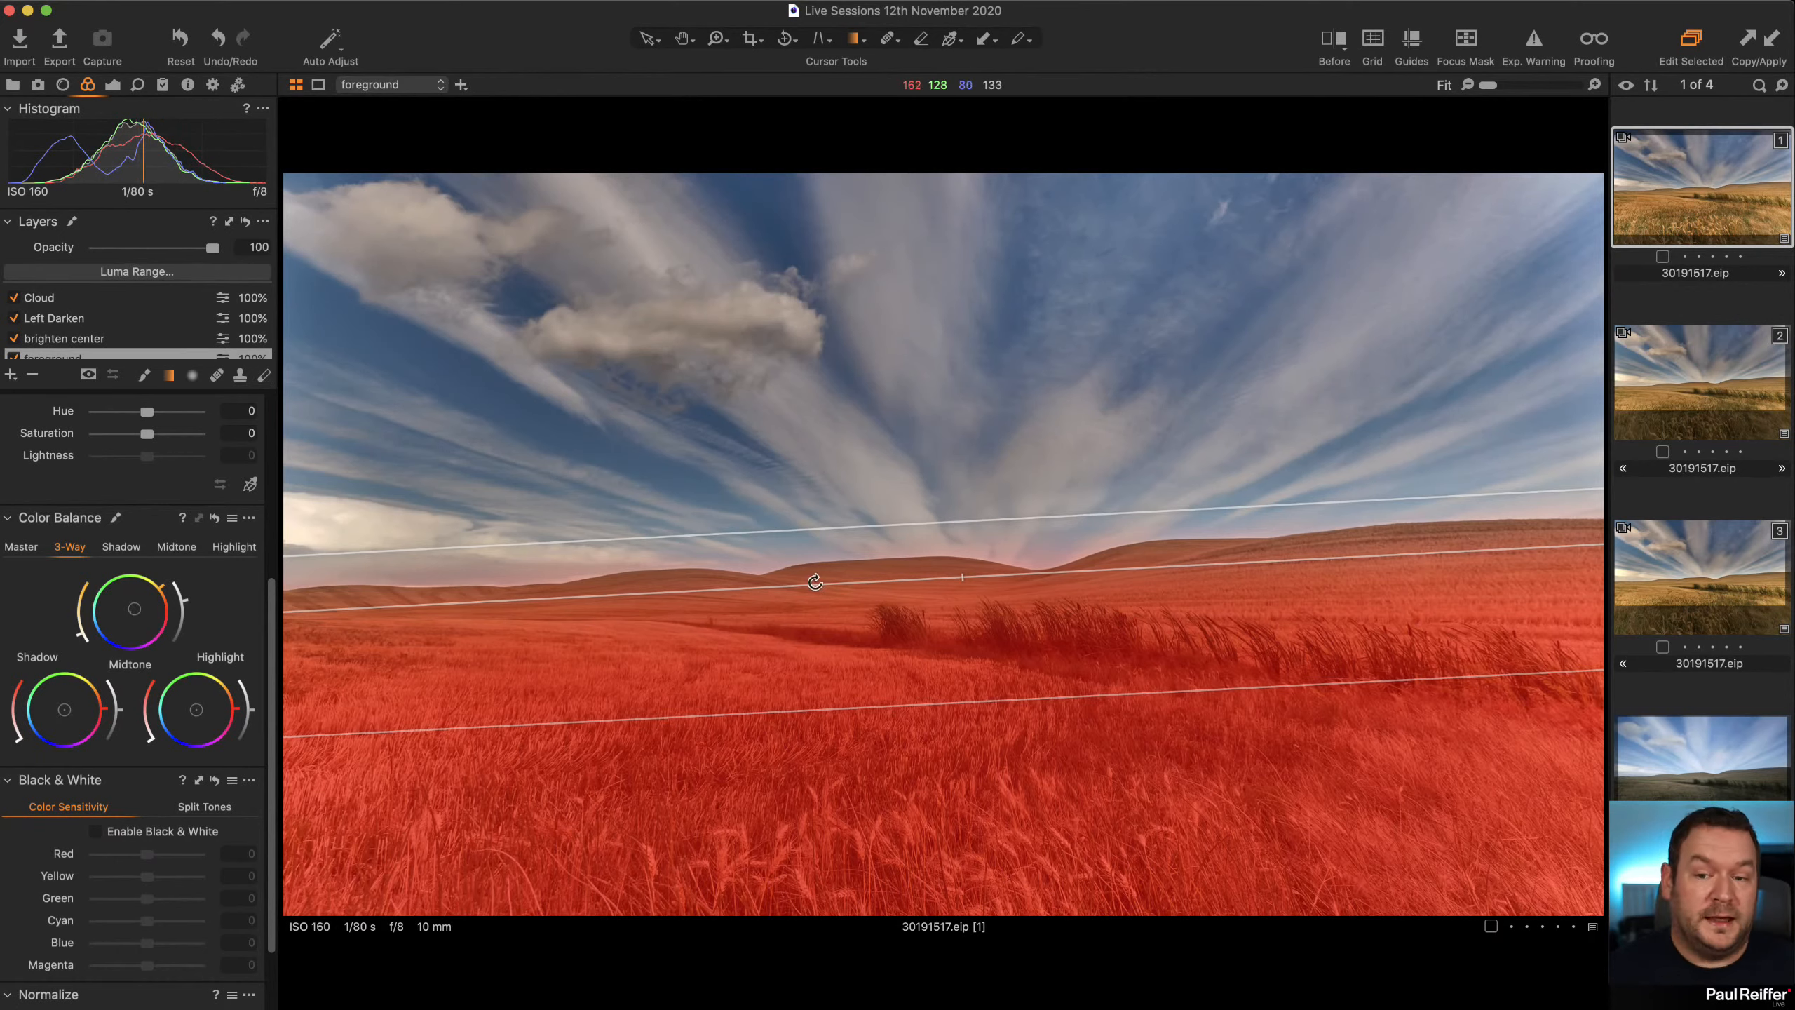
Apply a luma range of 0–170 with falloff 0–220 and Radius 1.3 to the foreground layer's mask.
click(166, 273)
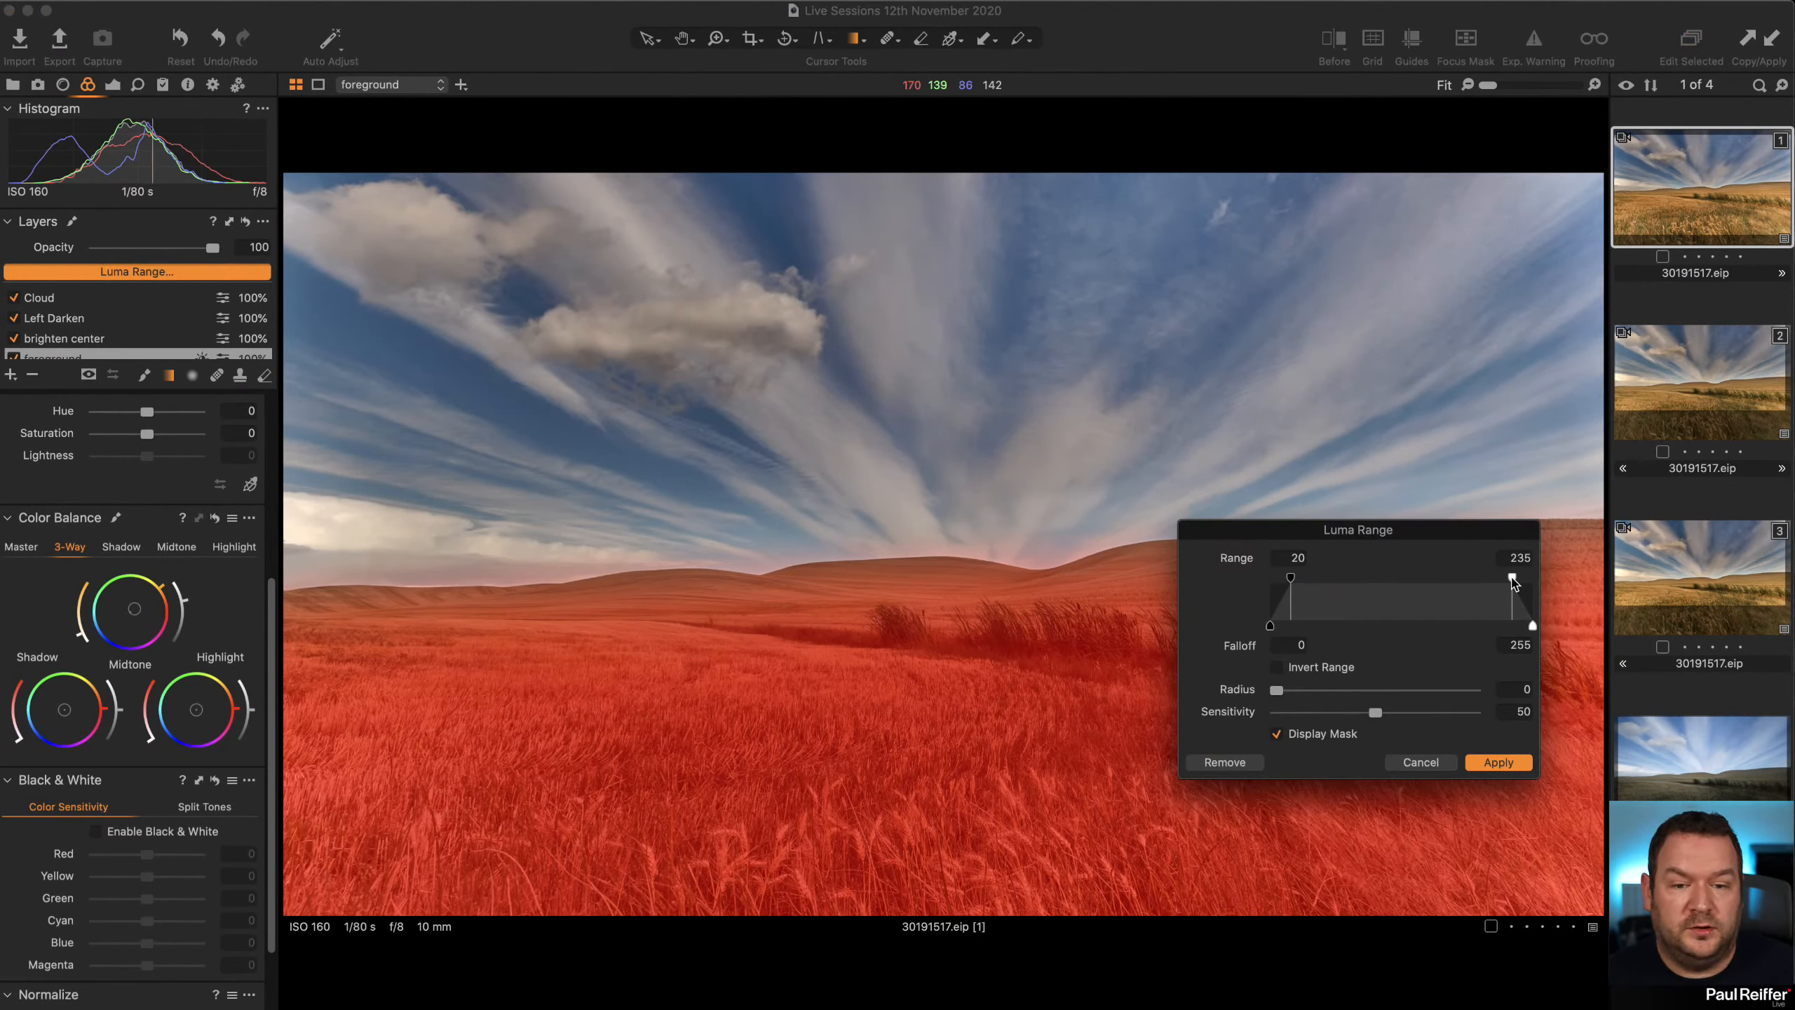
drag(1512, 578, 1428, 584)
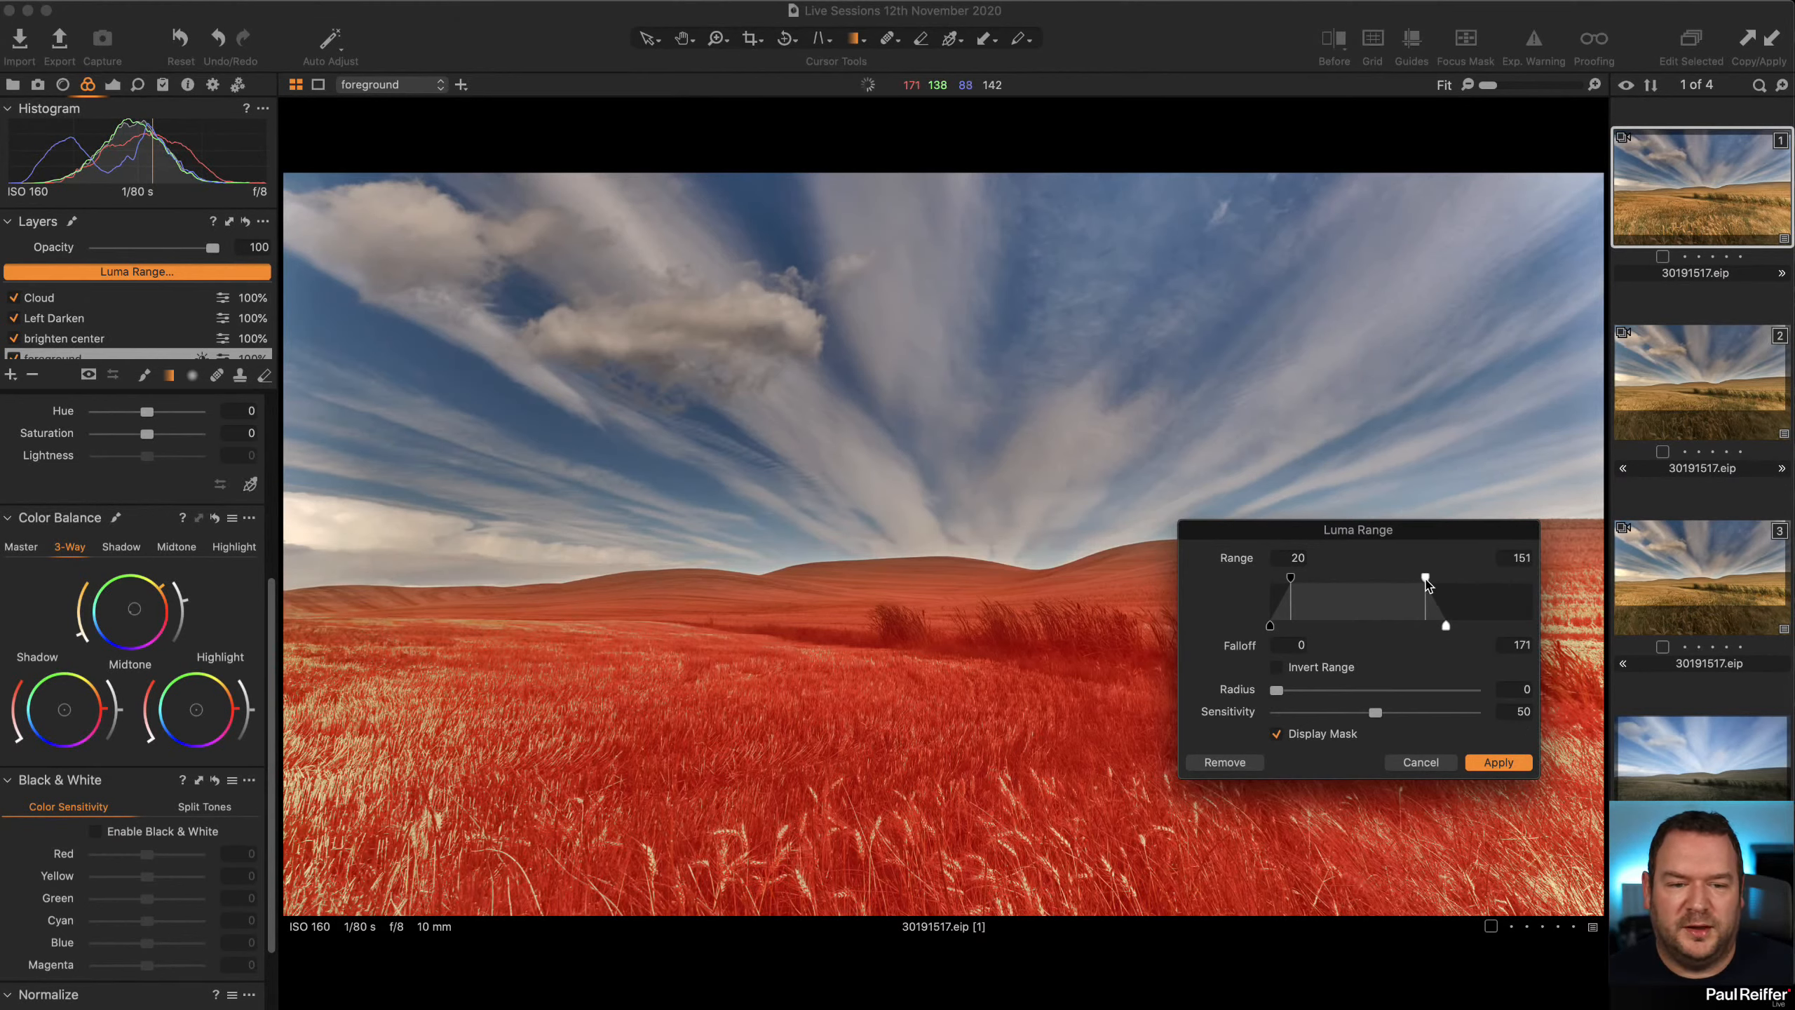
drag(1290, 585, 1253, 581)
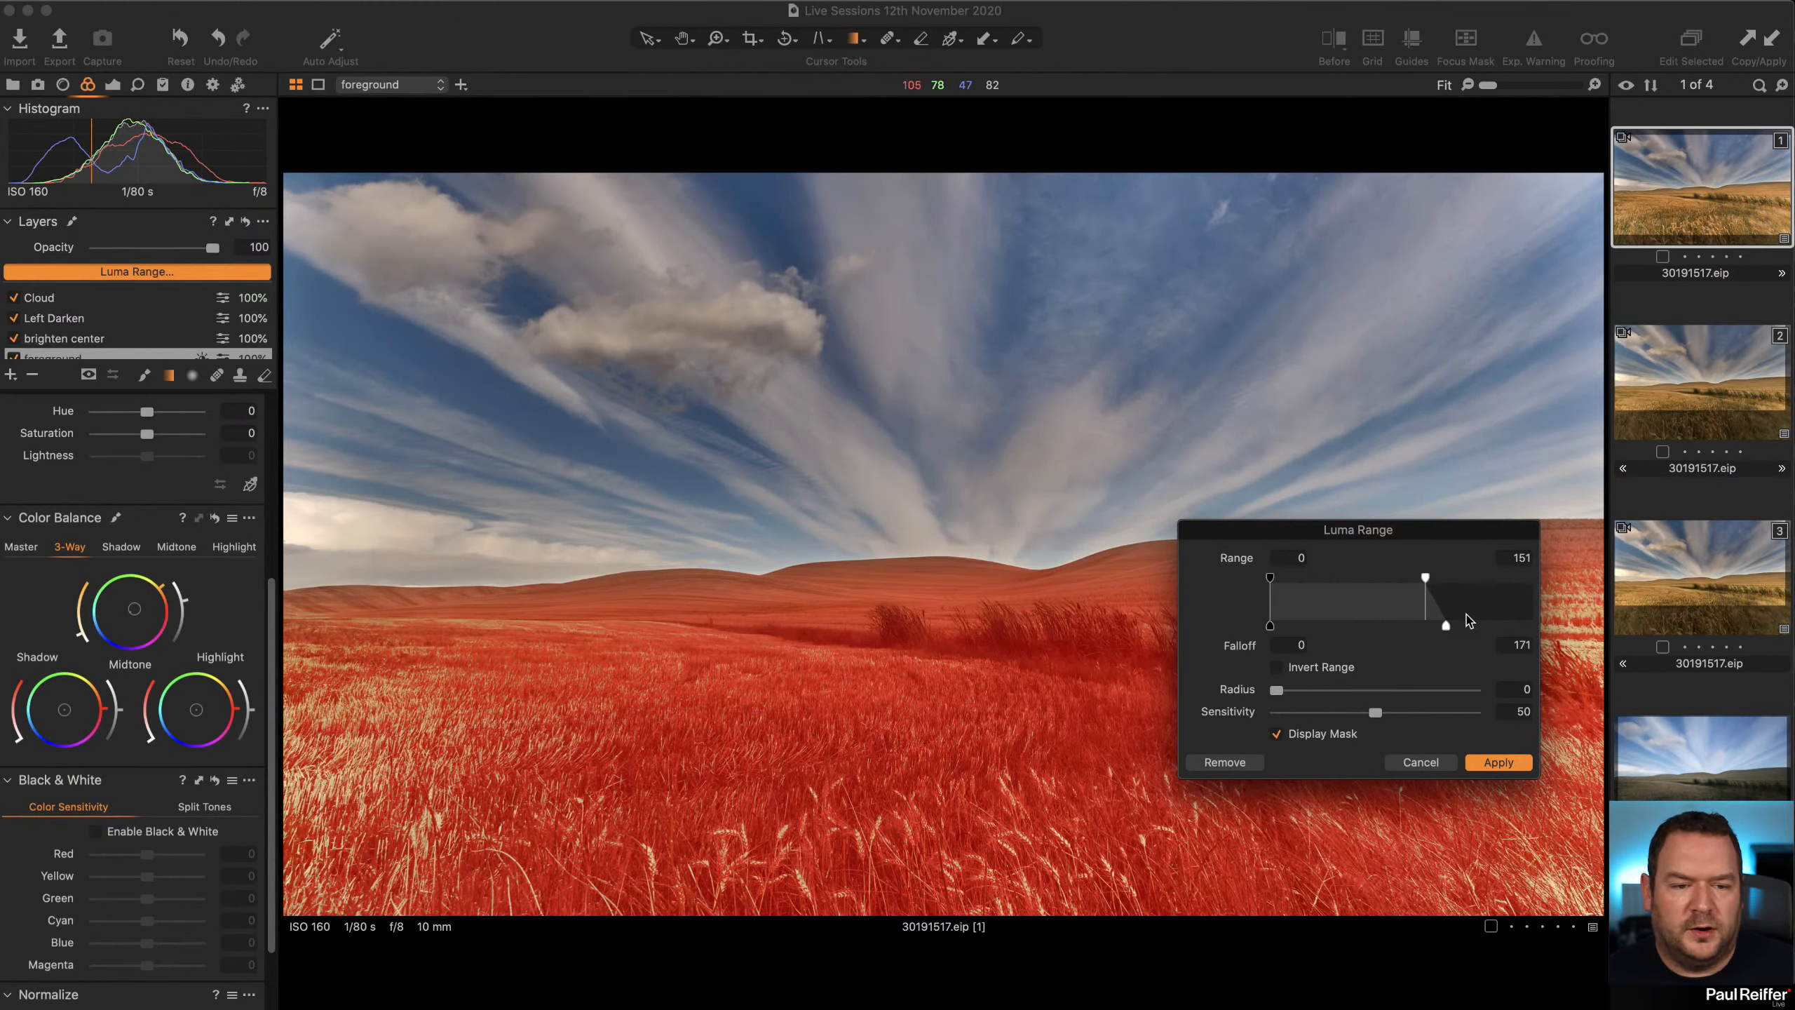
drag(1458, 626, 1442, 581)
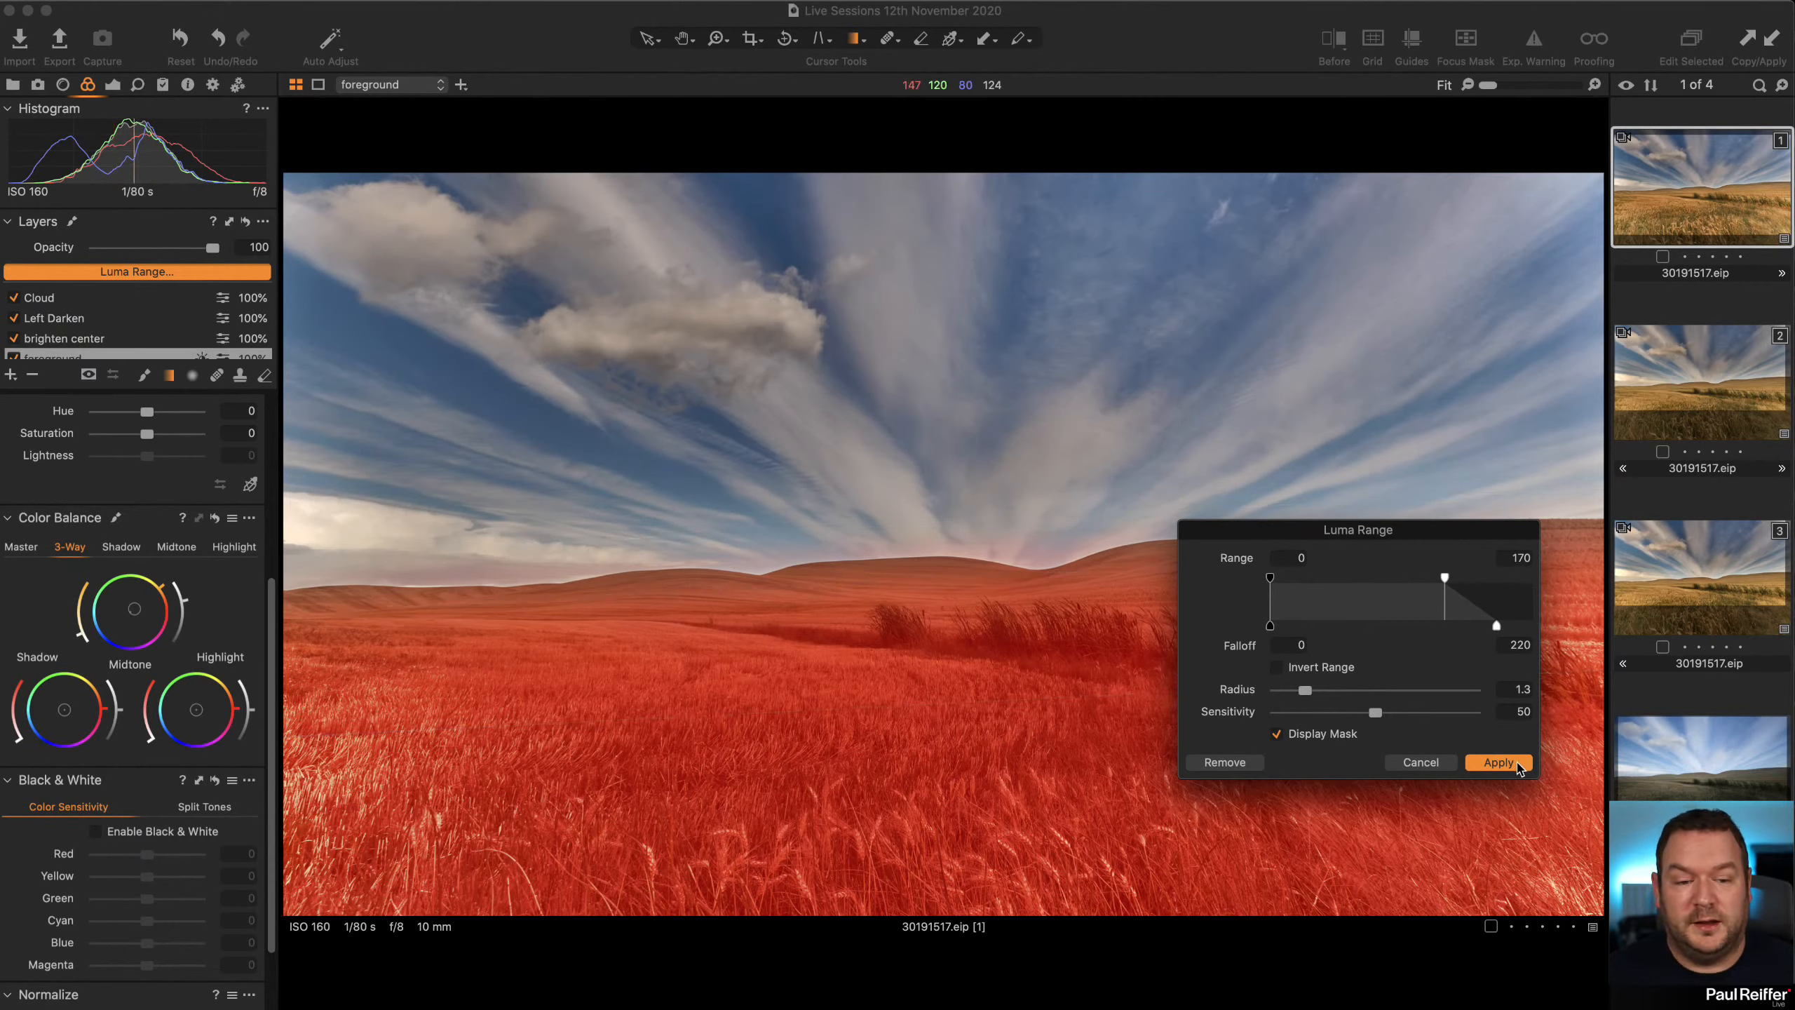
click(1502, 762)
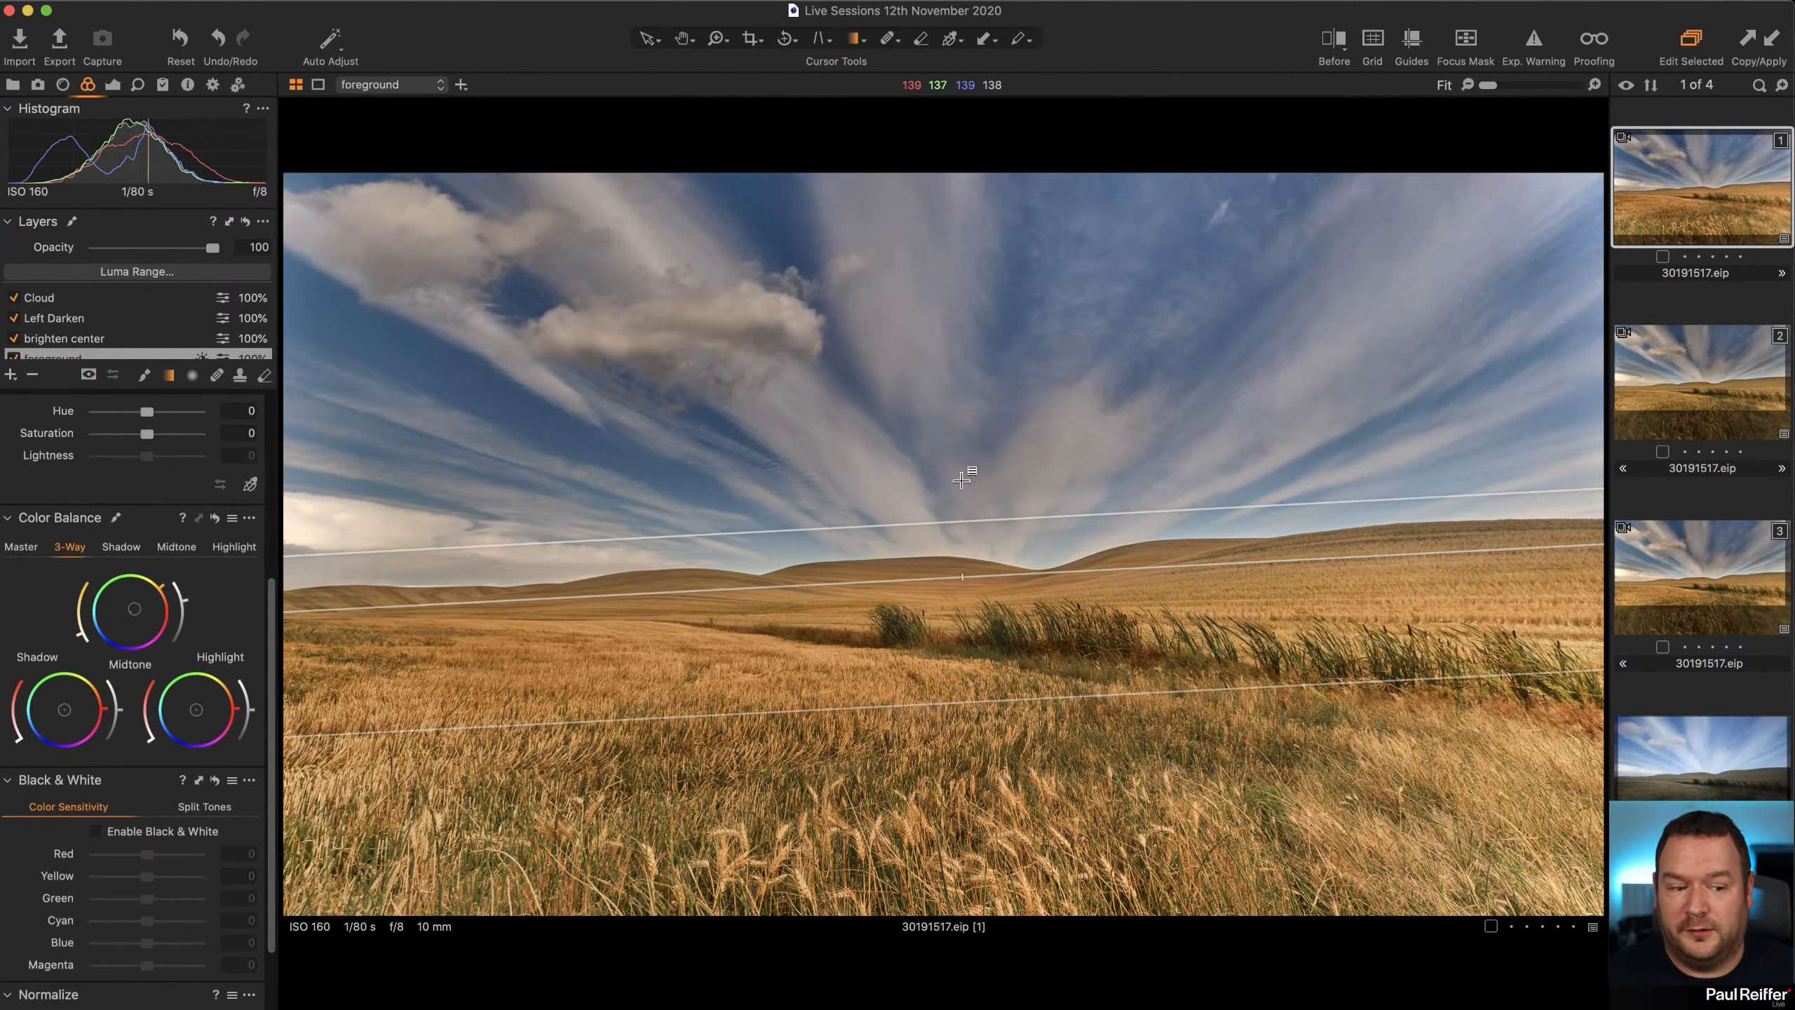
Brush a mask over the two darker clouds in the upper left sky on the Cloud layer.
click(73, 298)
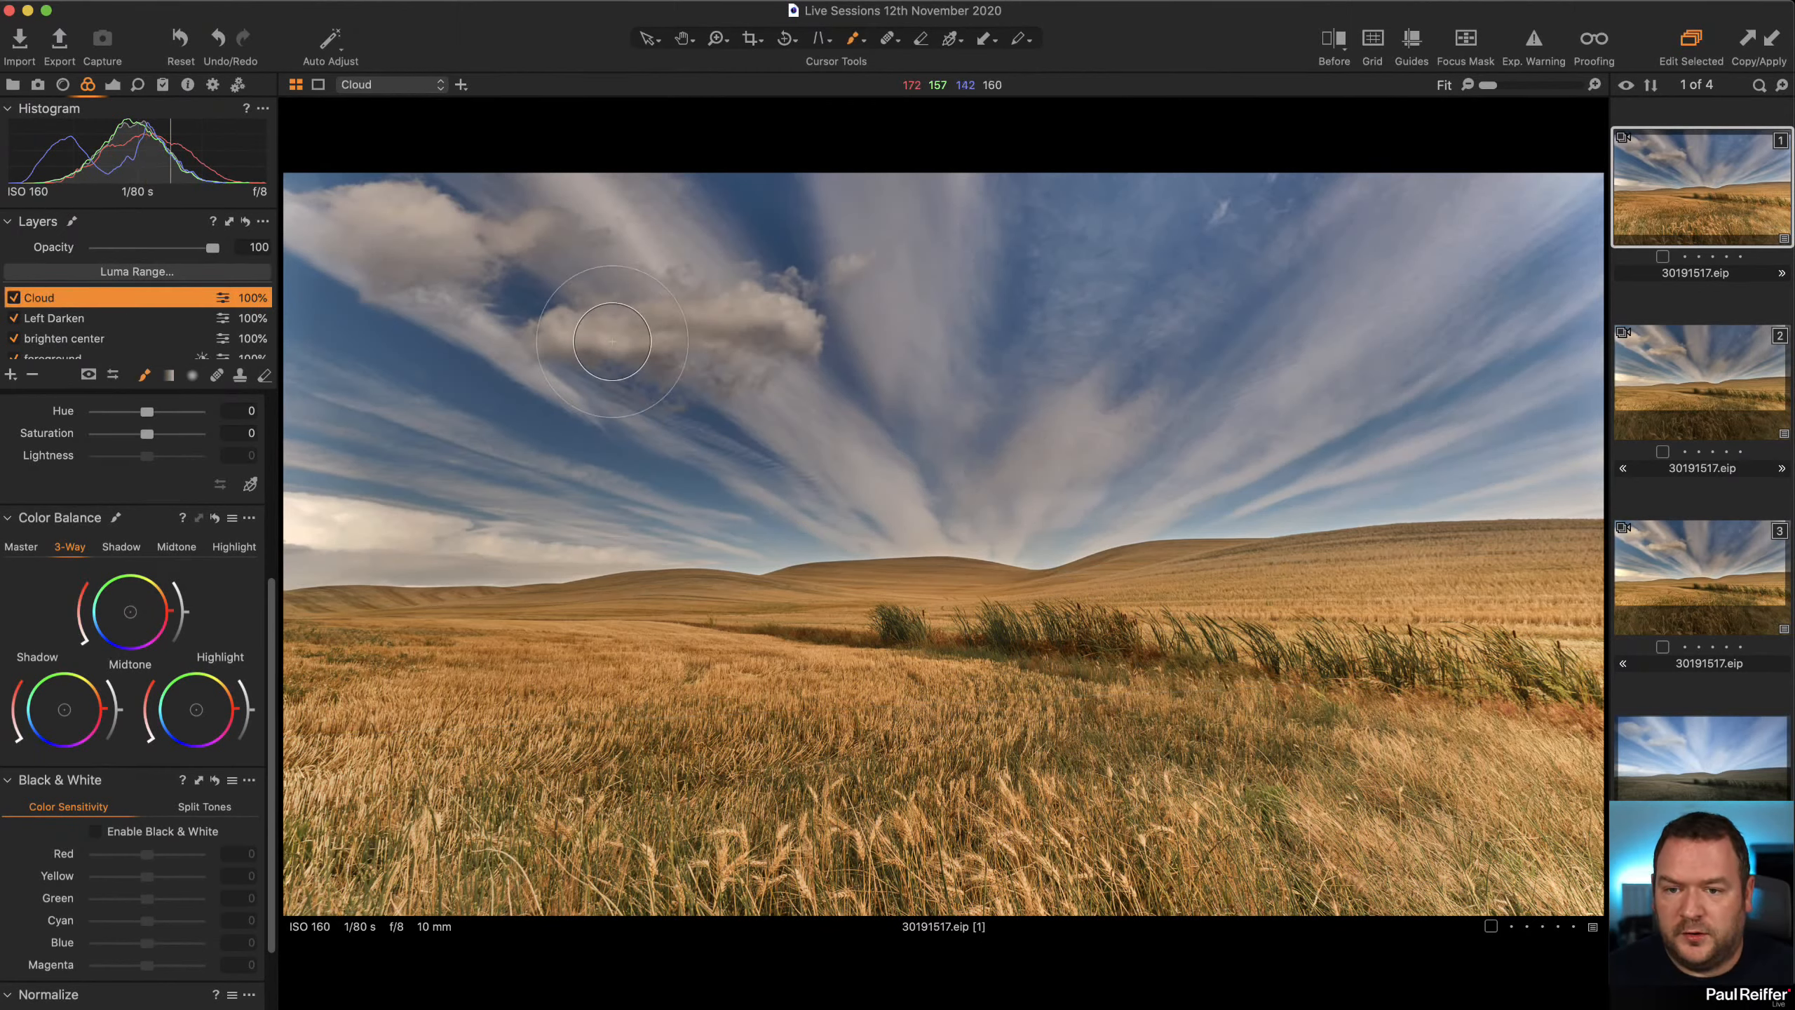
key(b)
mouse_move(610, 334)
mouse_down()
mouse_move(551, 340)
mouse_move(684, 351)
mouse_move(652, 330)
mouse_move(752, 308)
mouse_move(694, 305)
mouse_move(574, 214)
mouse_move(700, 281)
mouse_up()
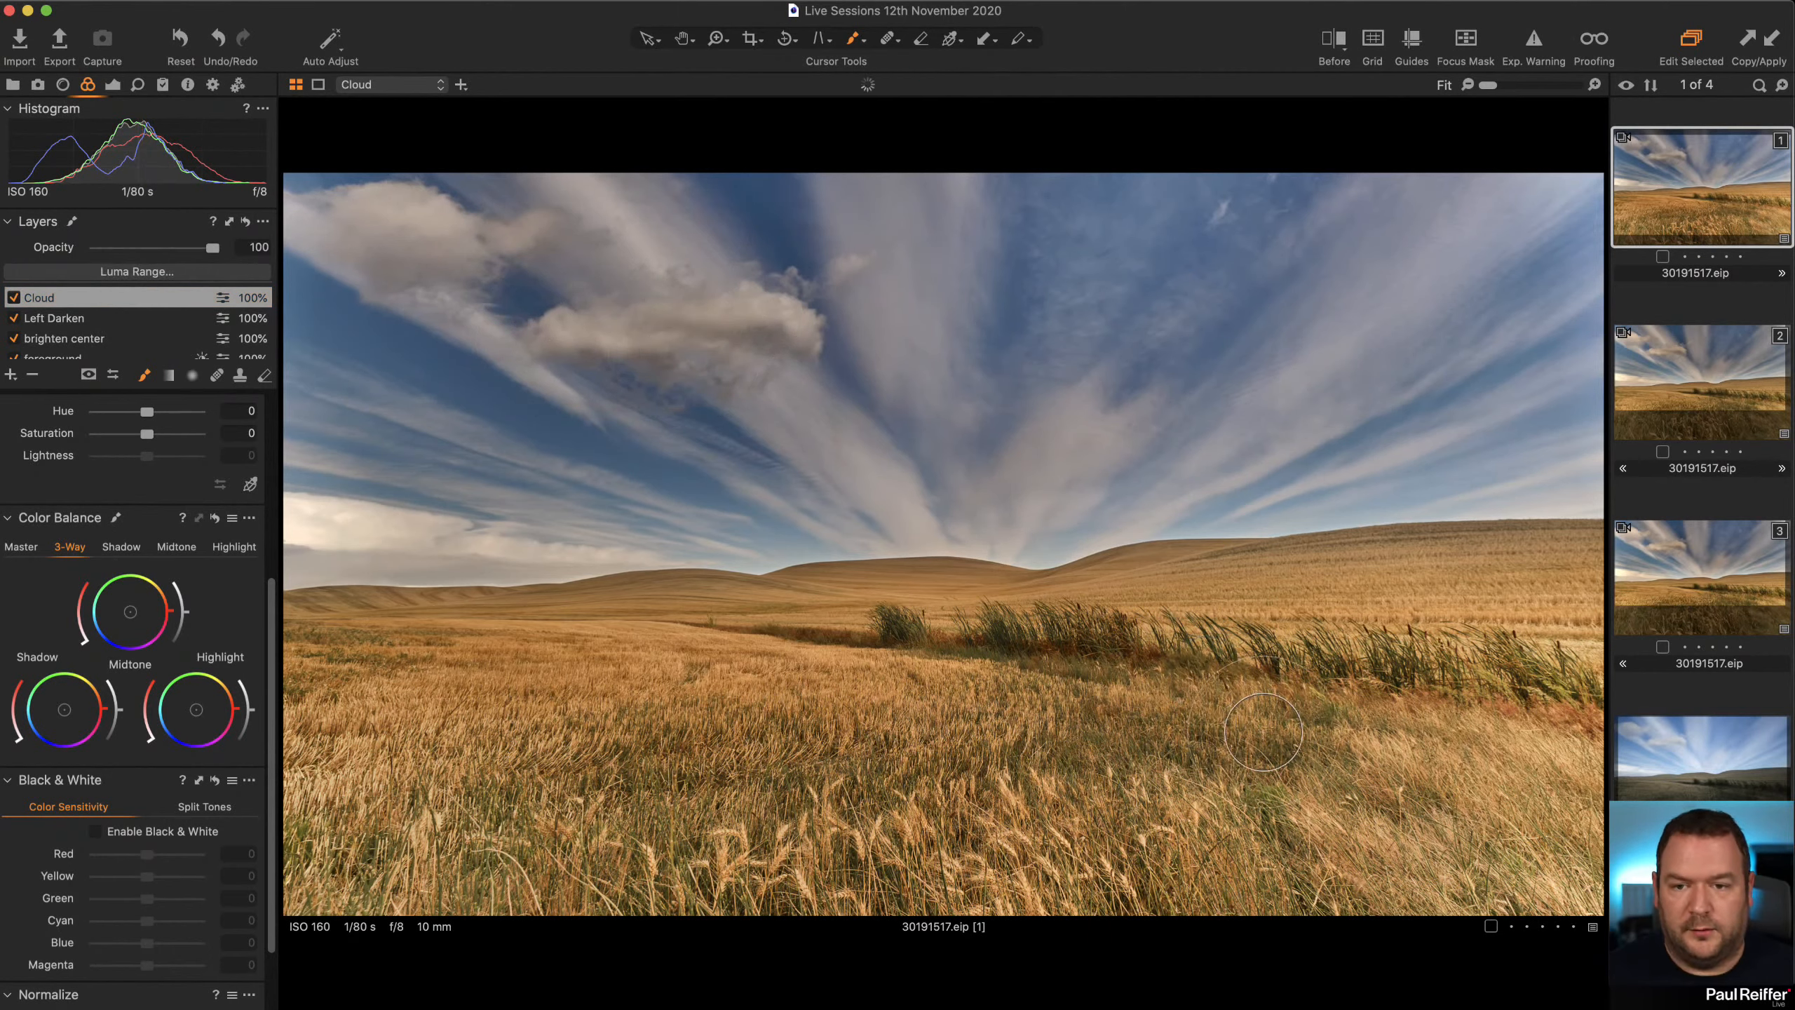
Apply a luma range of 120–203 with falloff 66–223 to the Cloud layer's mask.
click(137, 272)
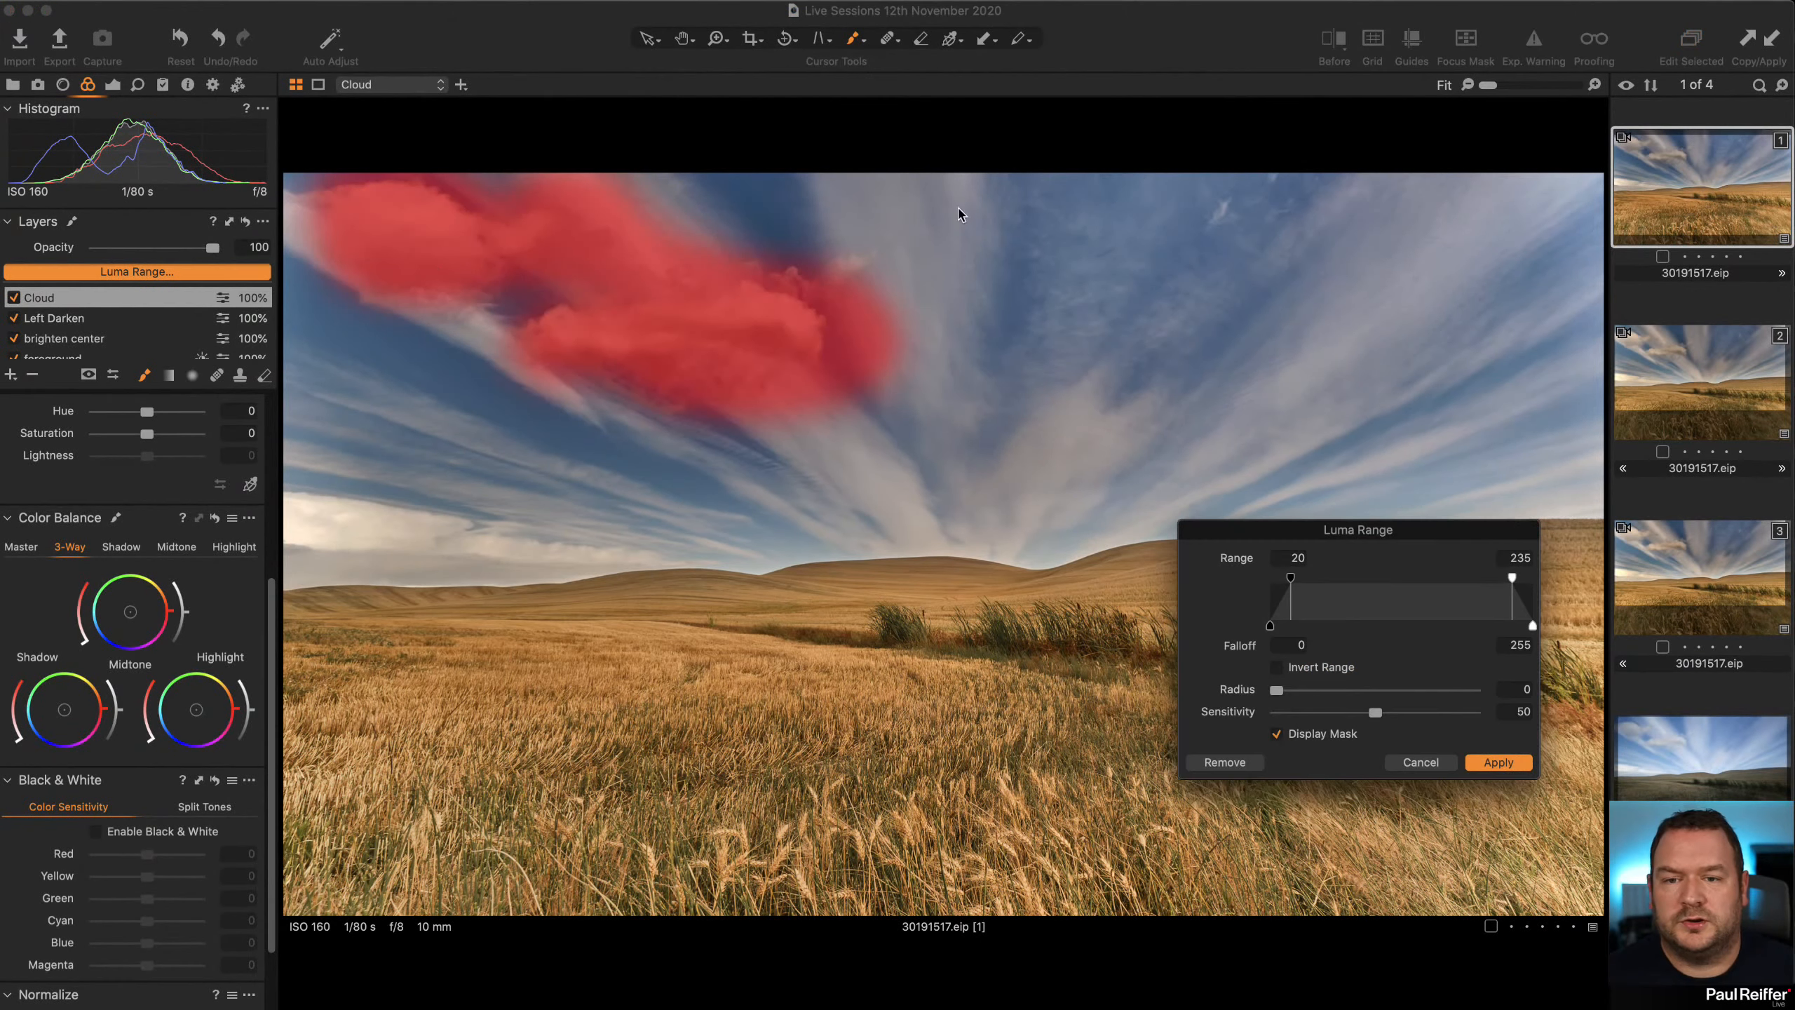
drag(1511, 578, 1460, 583)
drag(1303, 580, 1482, 584)
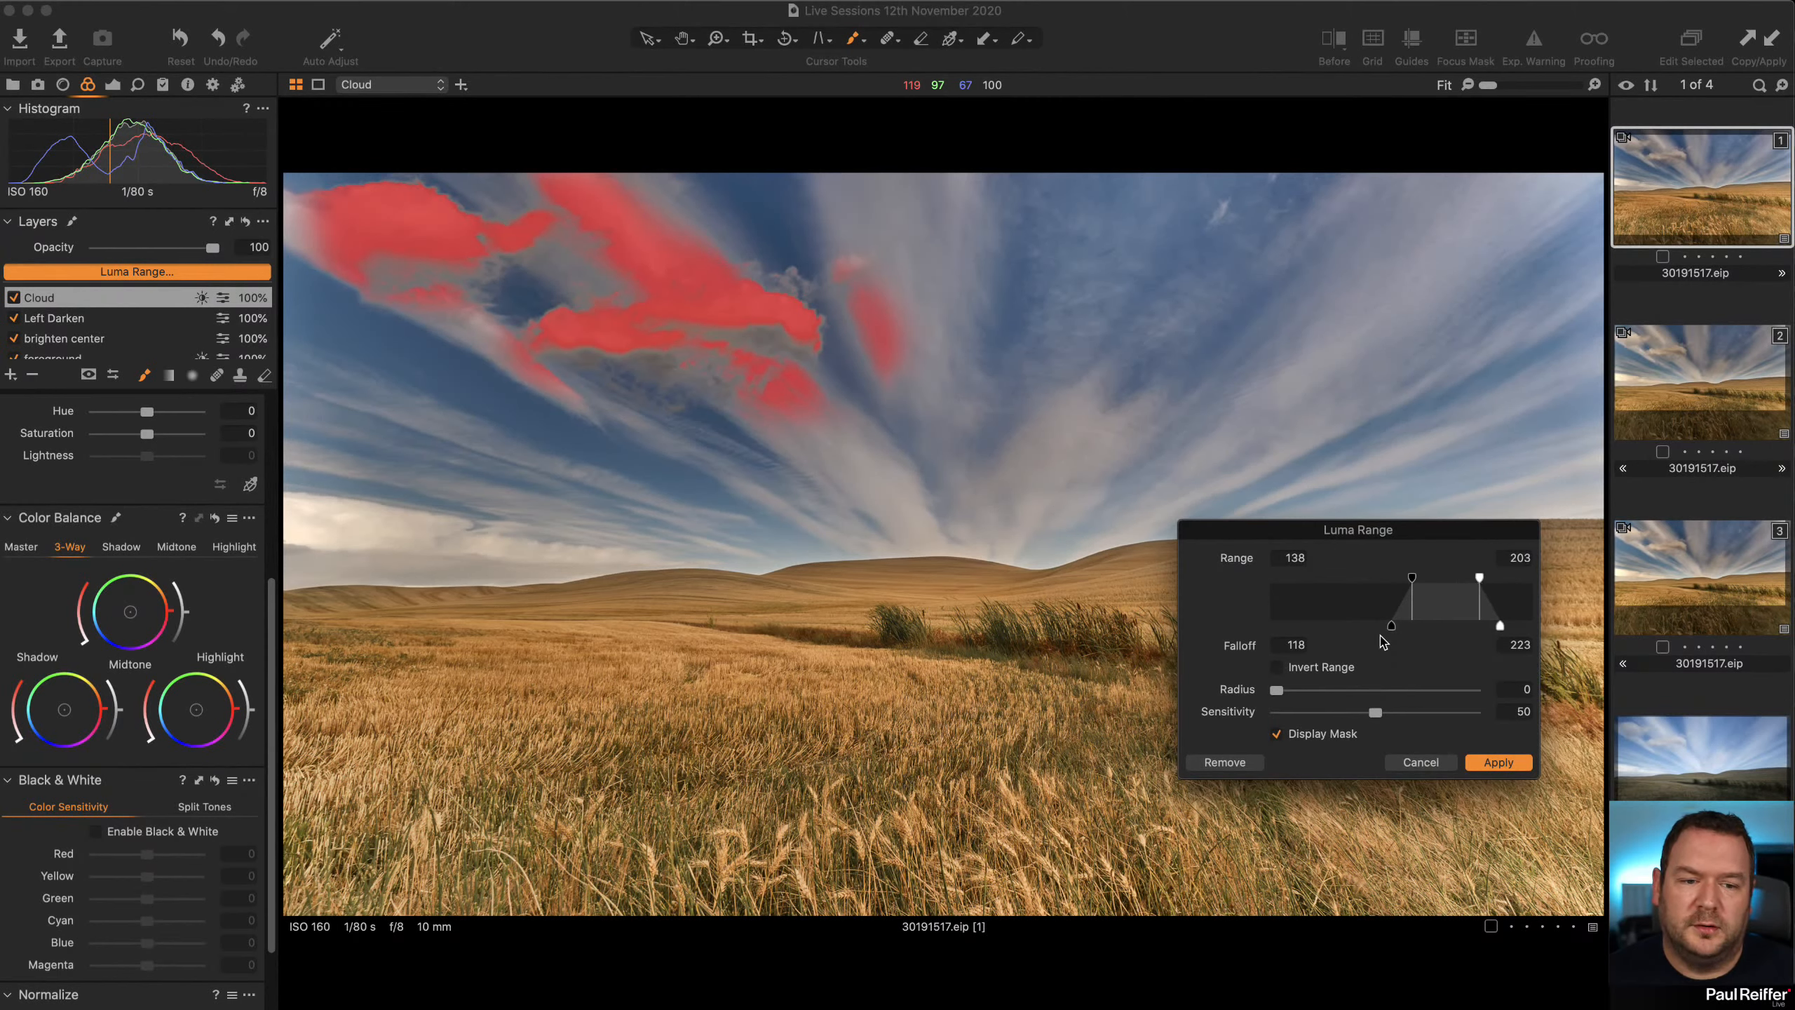
drag(1390, 625, 1396, 586)
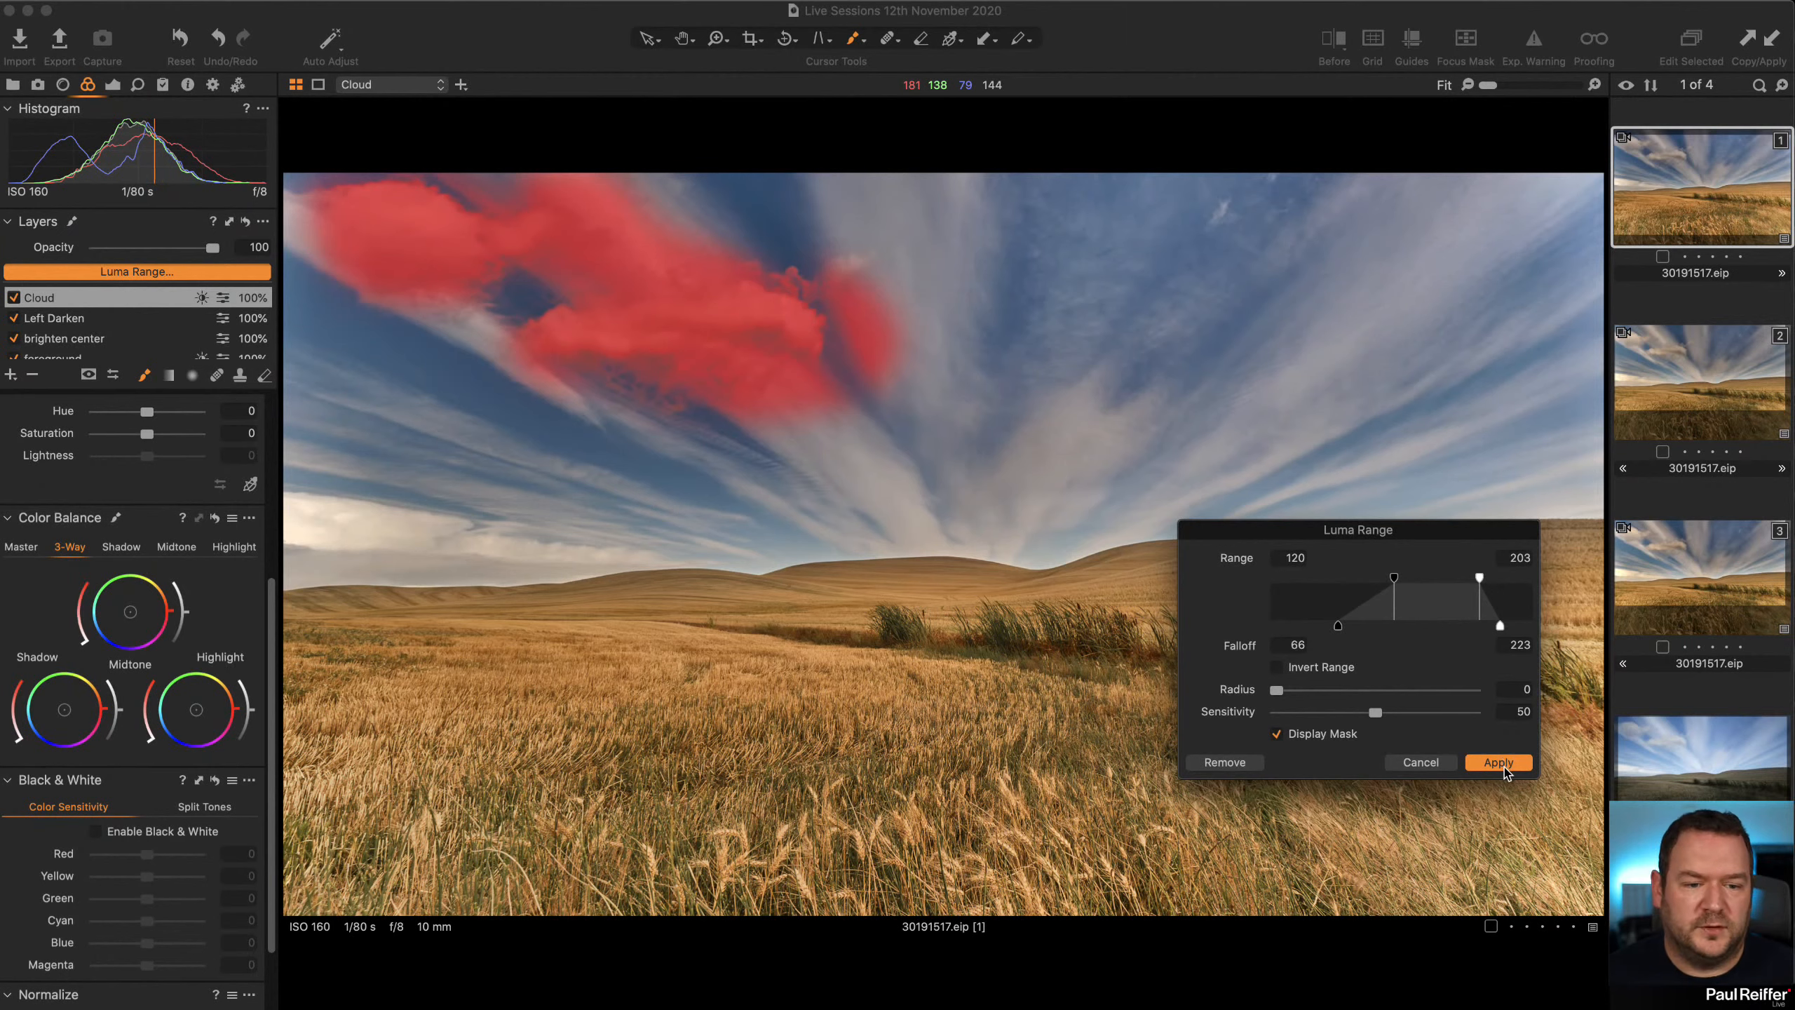
click(1502, 764)
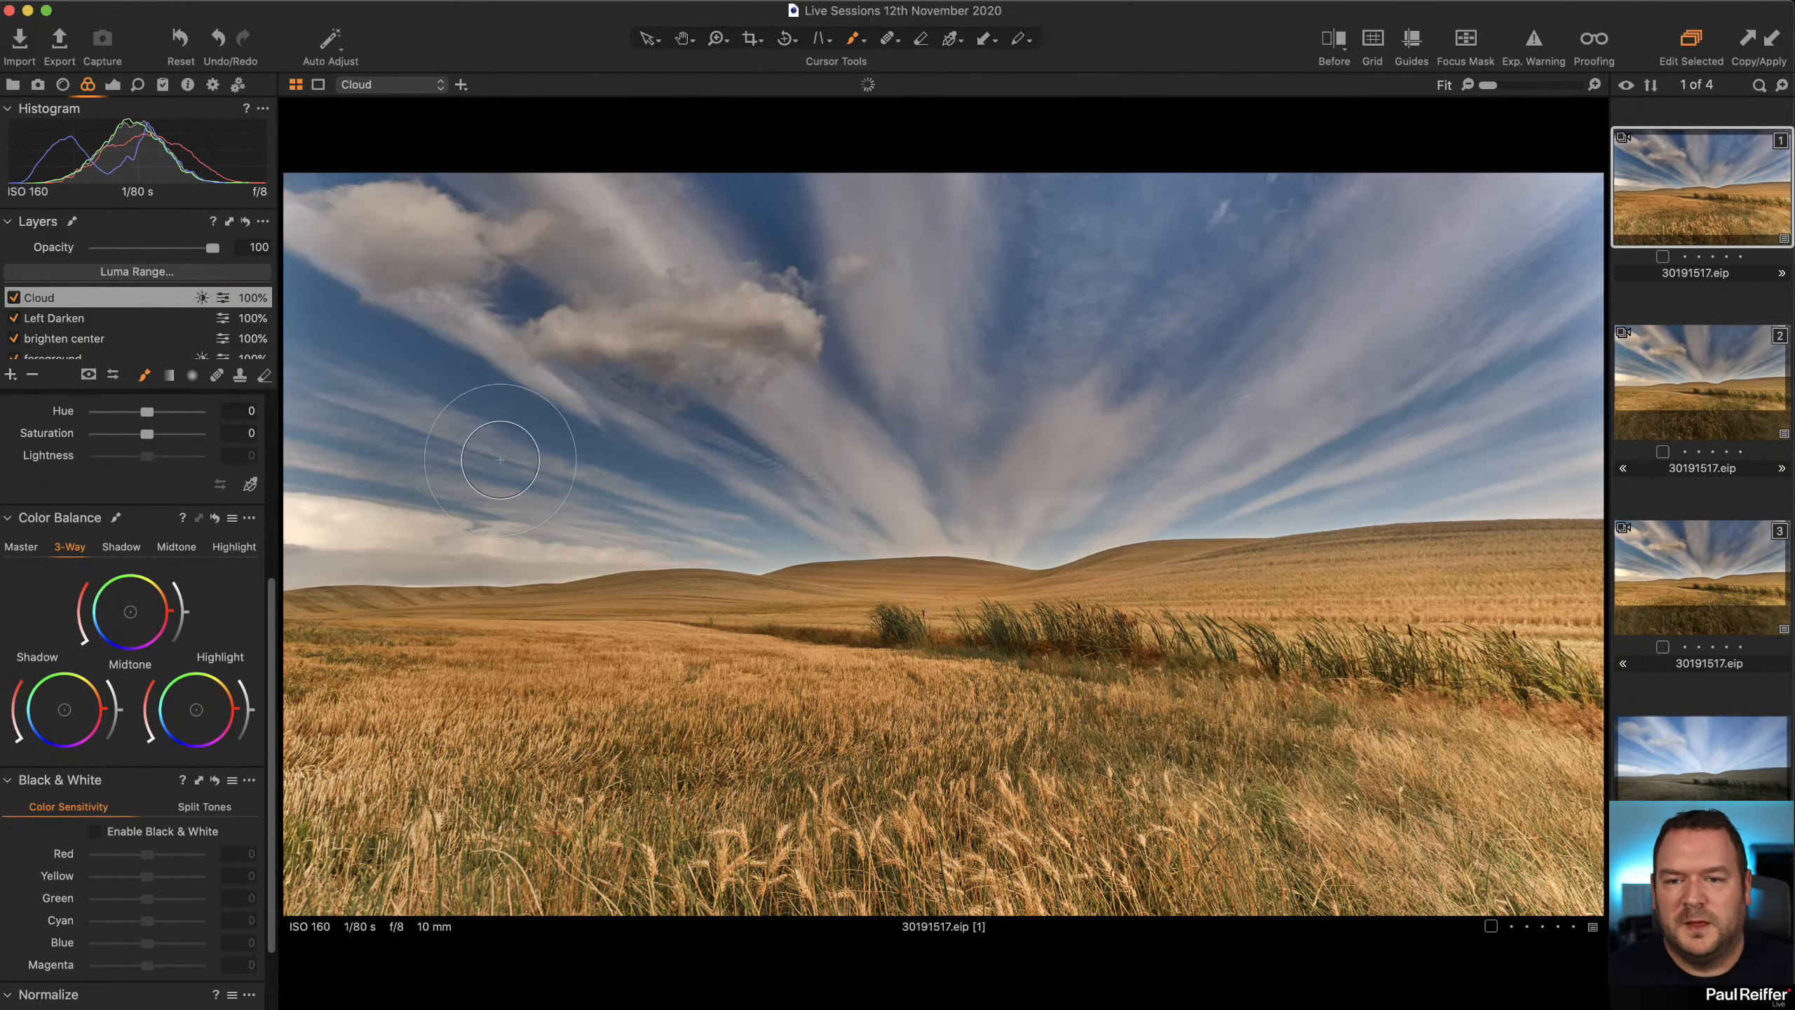
Set the Cloud layer's Exposure to 0.27 and compare the photo with the layer off and on.
click(112, 85)
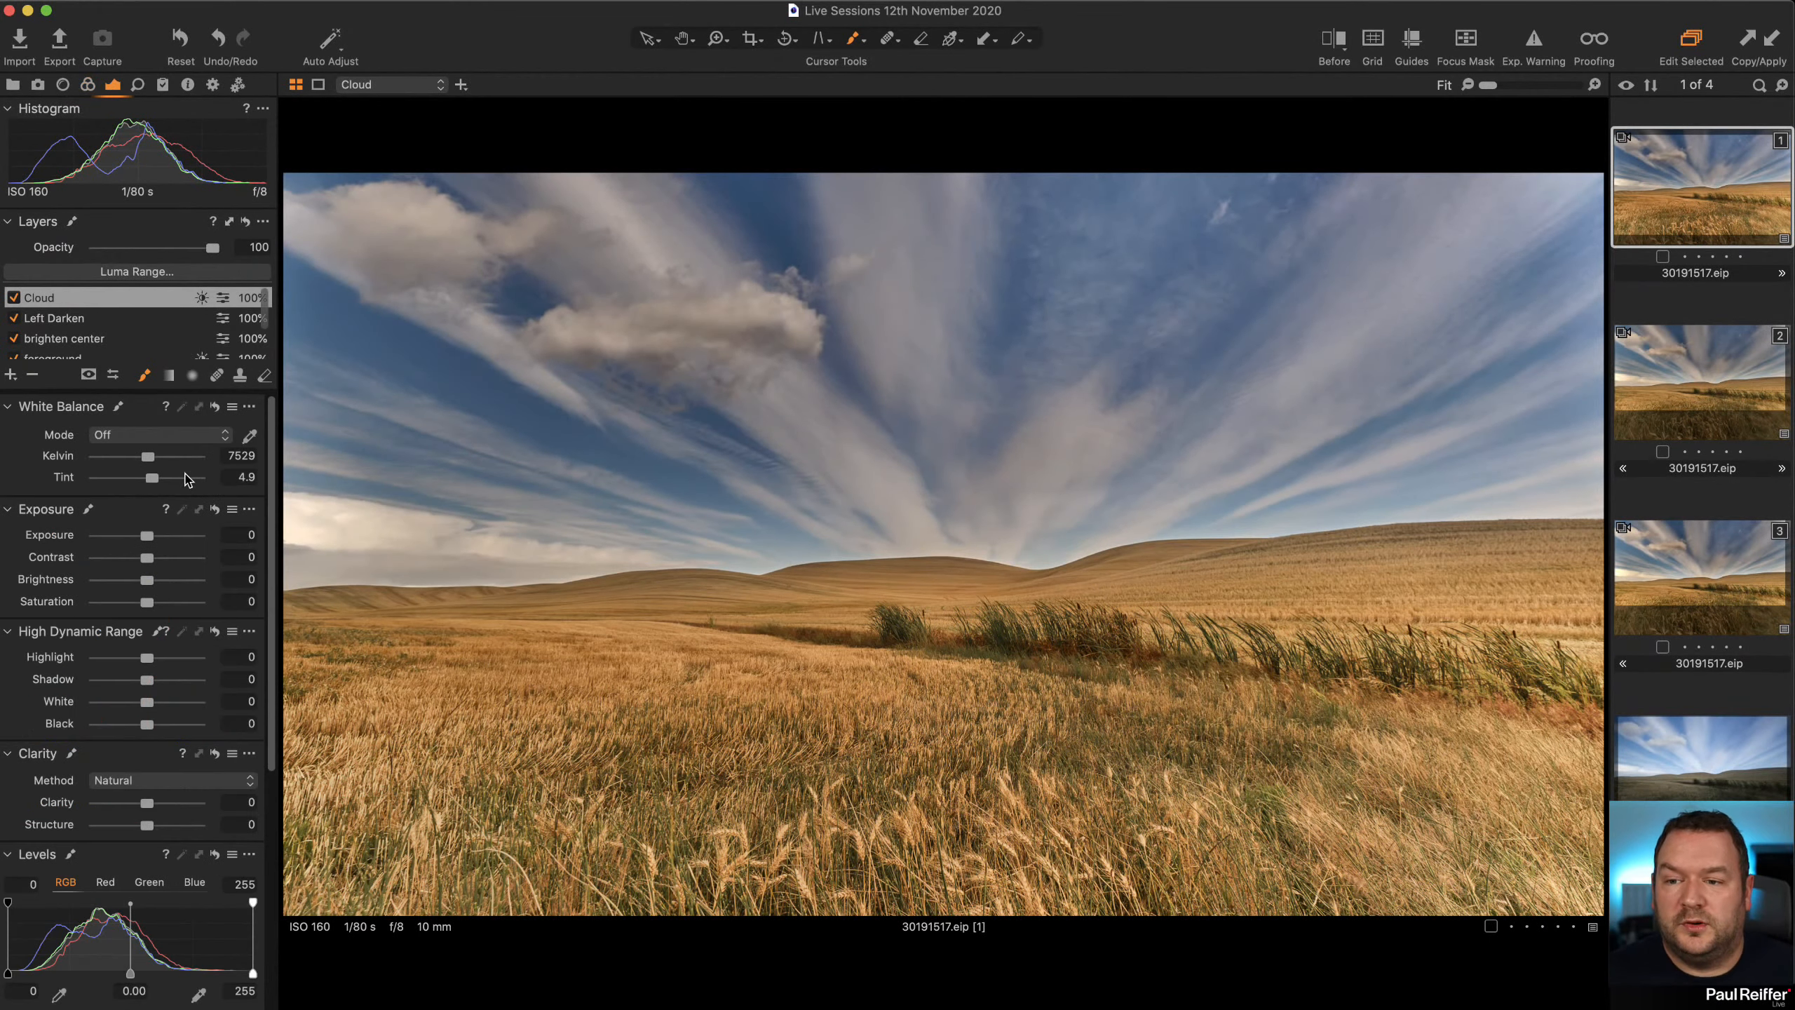
drag(150, 536, 153, 537)
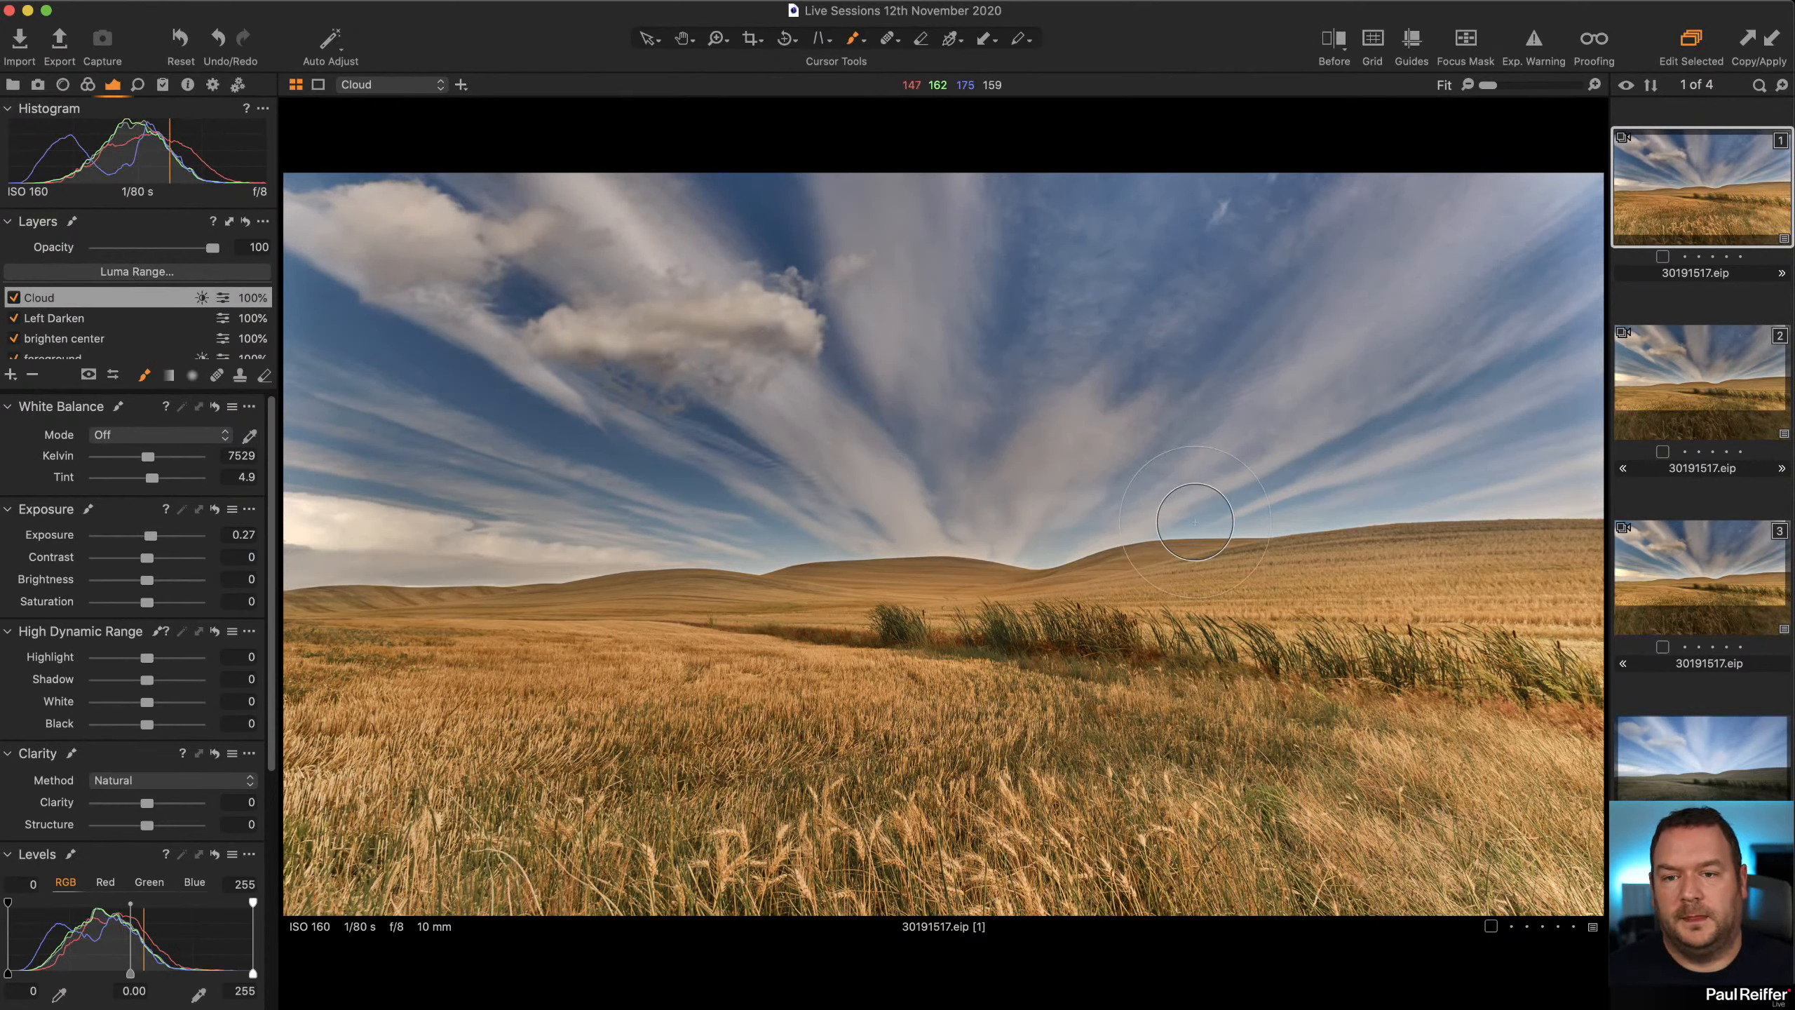
click(14, 298)
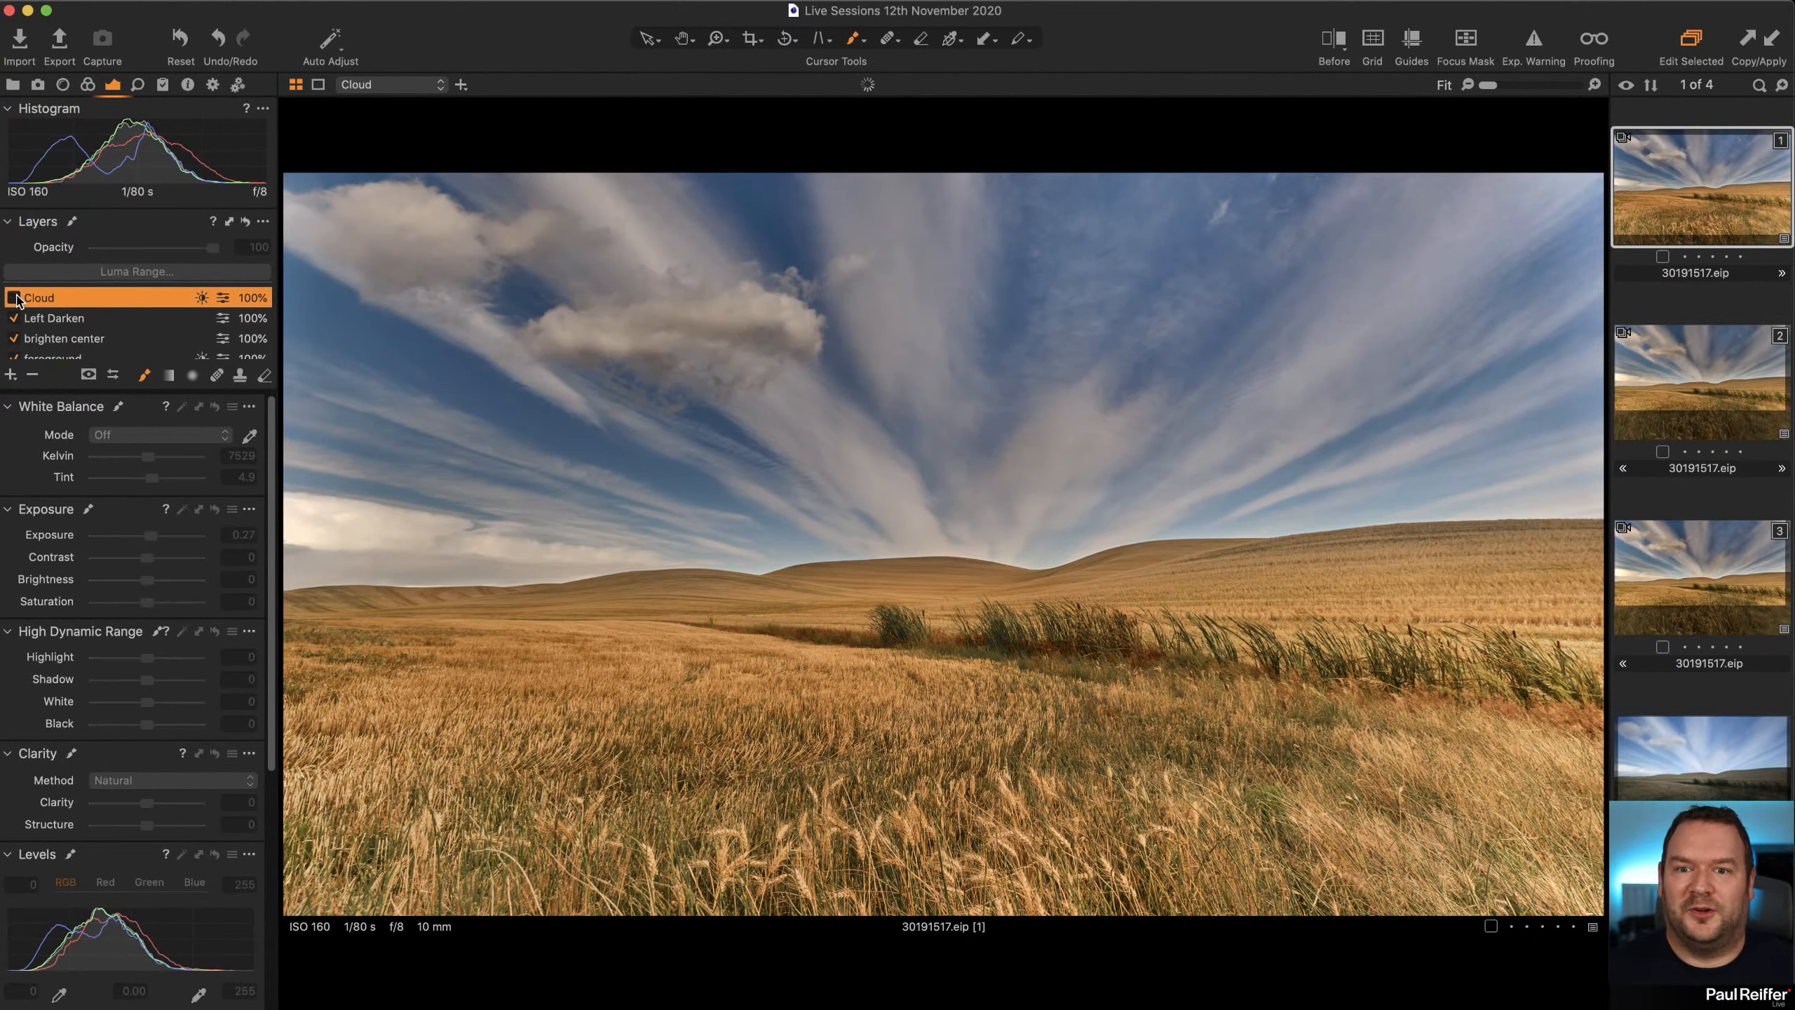
click(13, 298)
Erase the Cloud mask's spill onto the sky and streaks around the two clouds, using the mask overlay as a guide.
key(e)
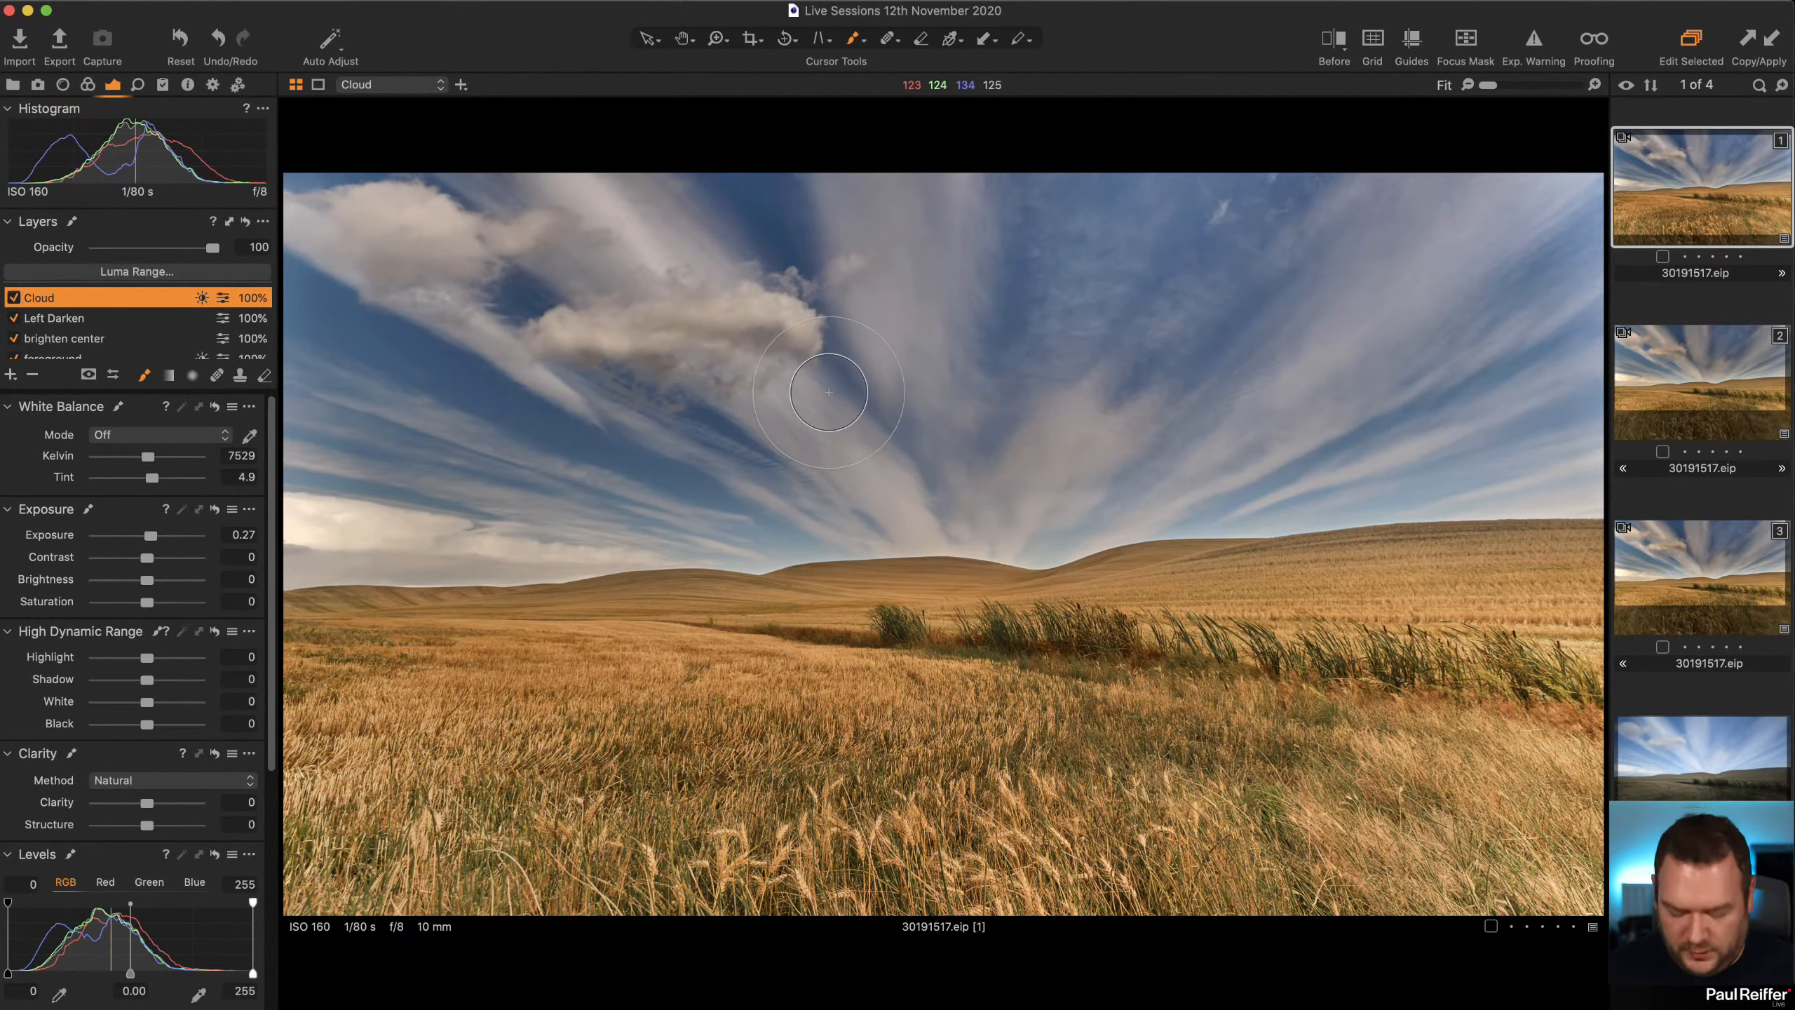
right_click(815, 424)
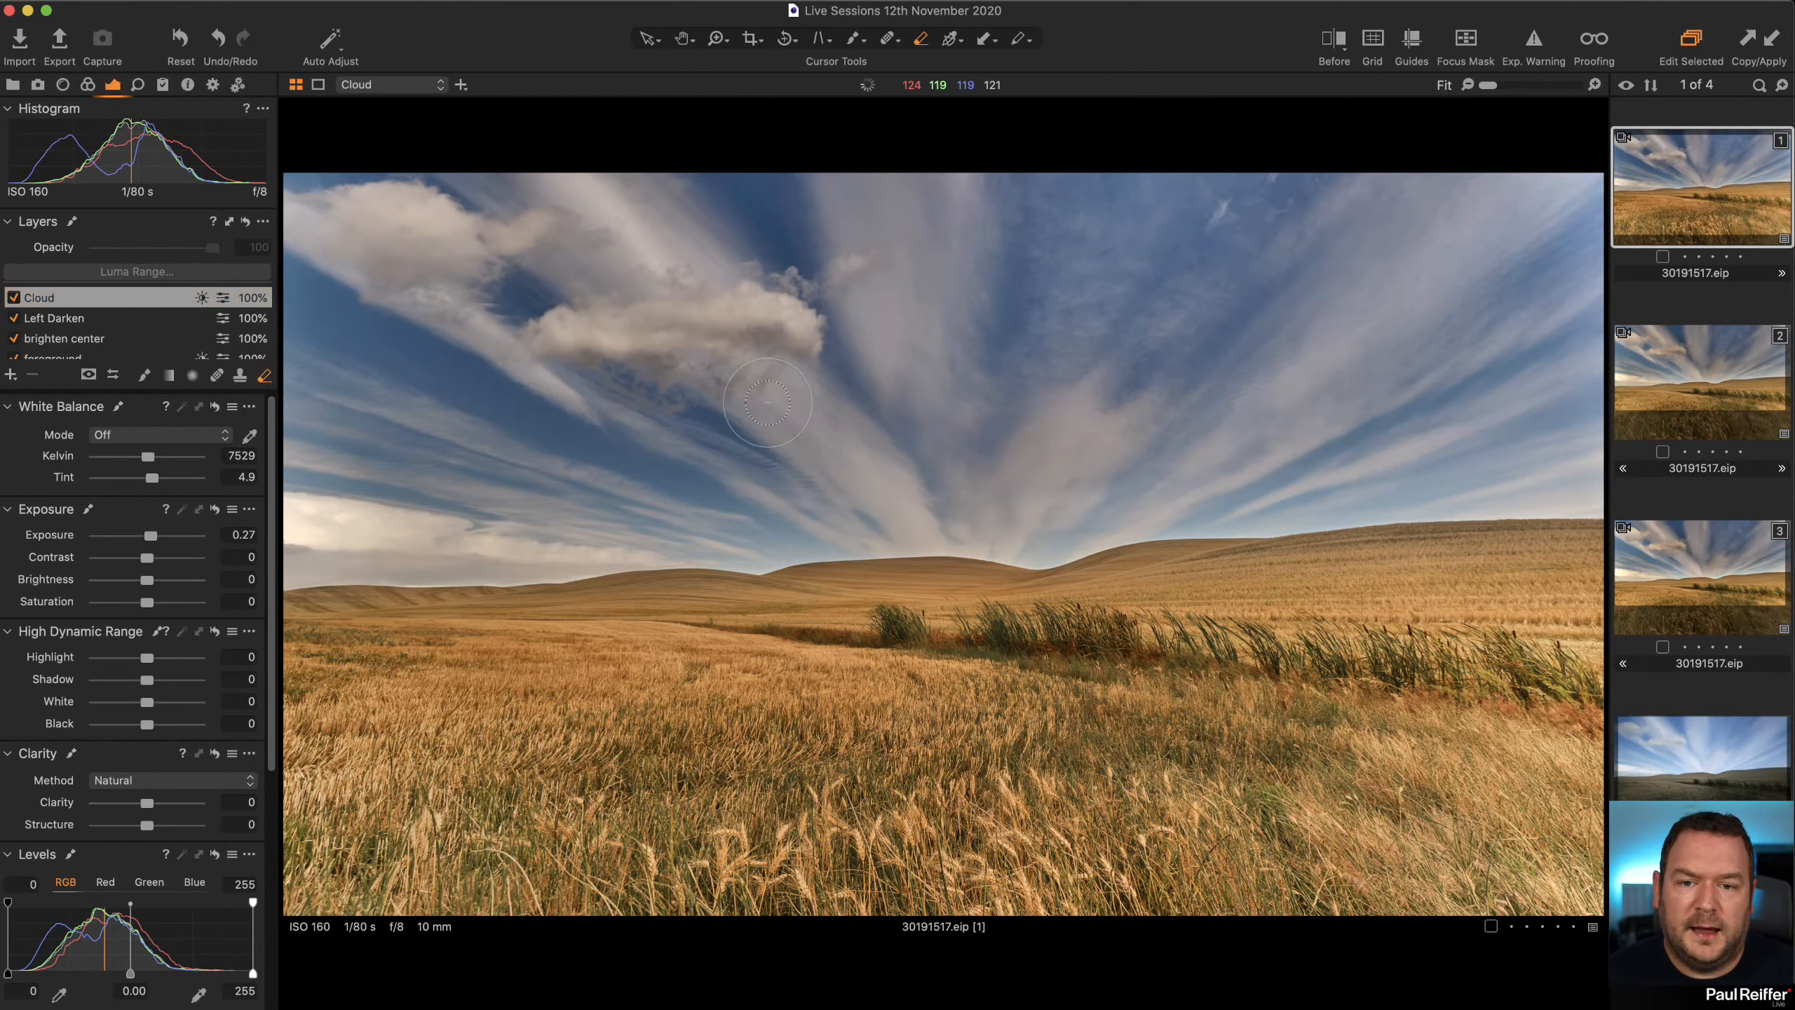
drag(650, 229, 644, 225)
mouse_move(622, 230)
mouse_down()
mouse_move(597, 228)
mouse_move(589, 189)
mouse_move(754, 226)
mouse_up()
key(m)
drag(611, 193, 664, 216)
drag(857, 301, 872, 323)
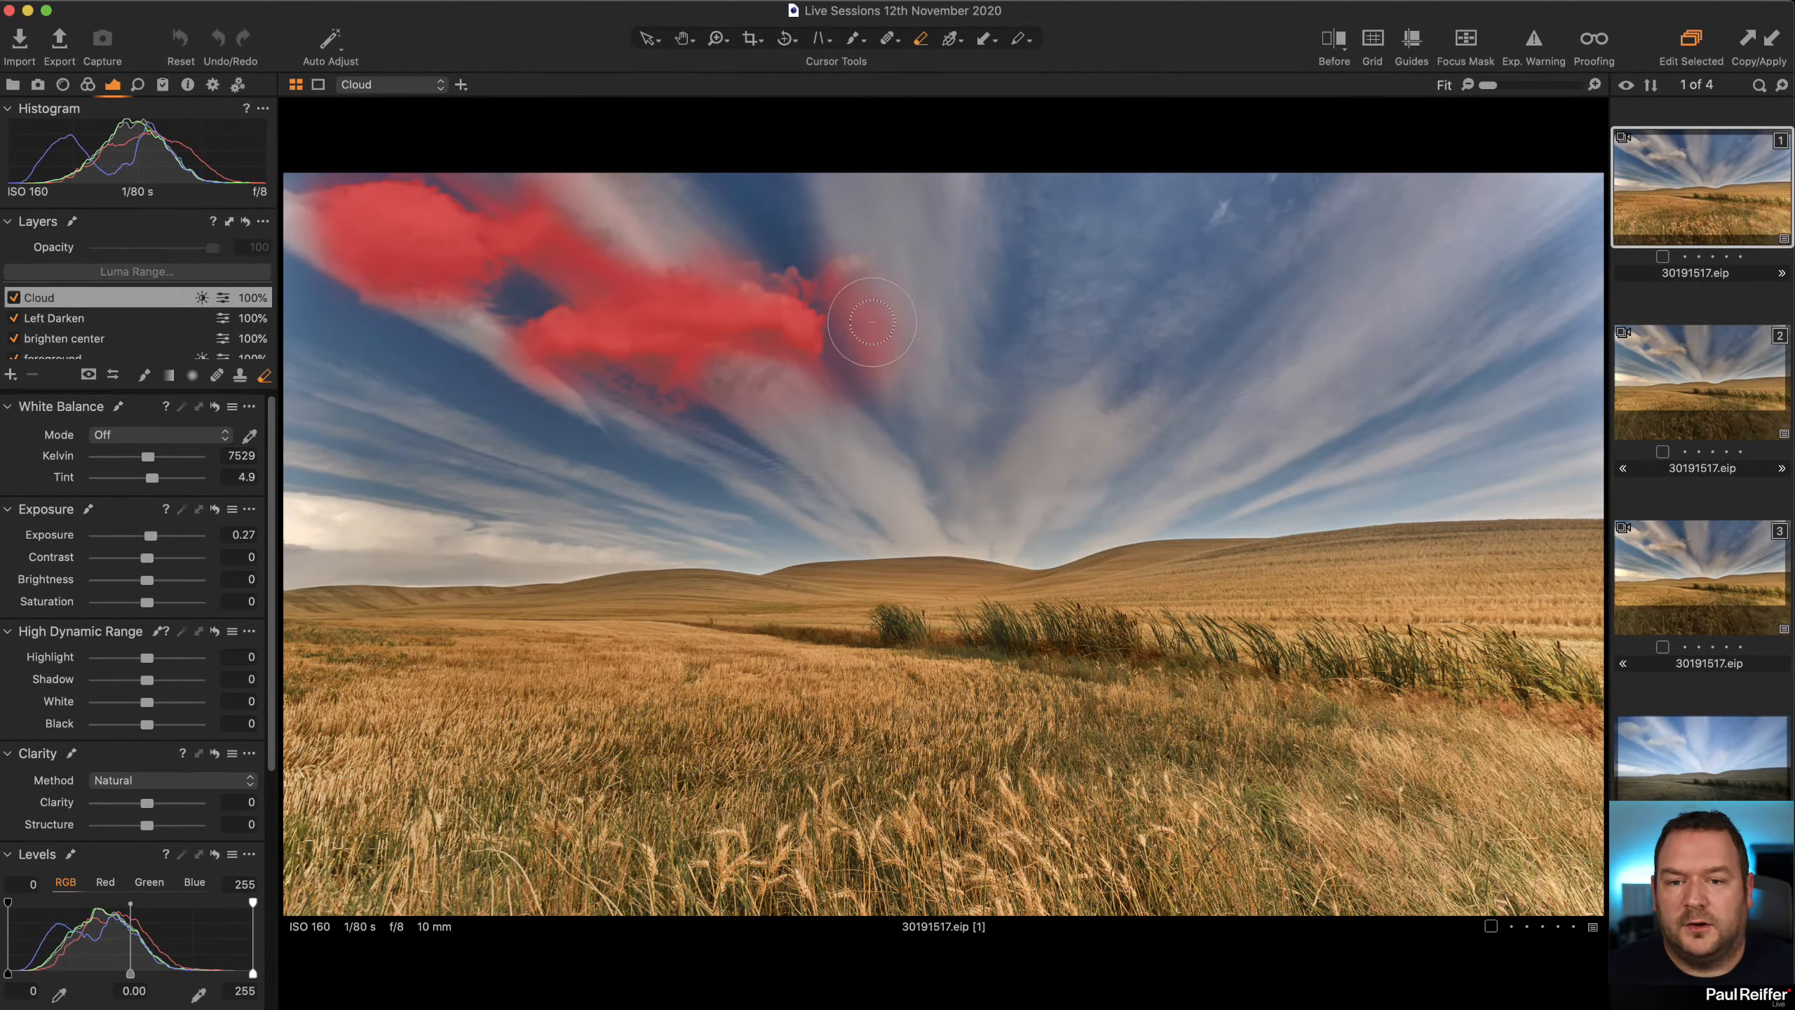
drag(835, 438, 875, 346)
mouse_move(593, 400)
mouse_down()
mouse_move(548, 392)
mouse_move(742, 442)
mouse_up()
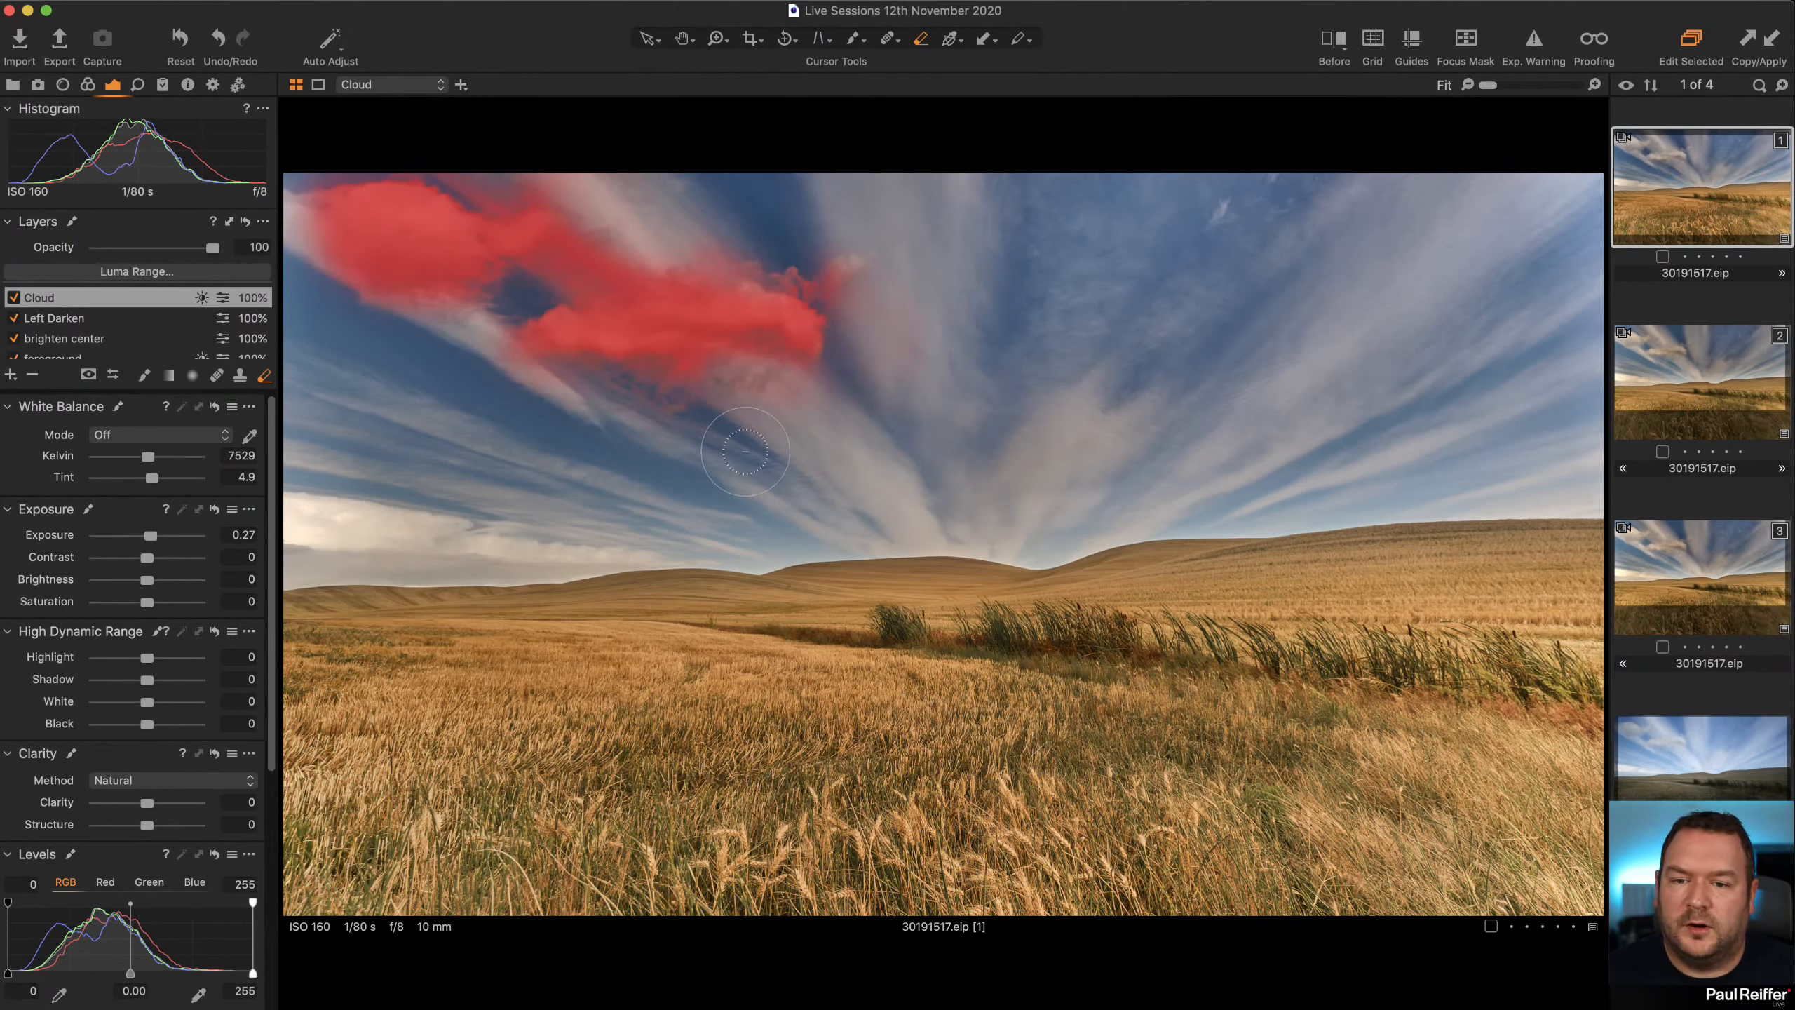
mouse_move(503, 311)
mouse_down()
mouse_move(341, 336)
mouse_move(295, 244)
mouse_up()
drag(455, 187, 484, 205)
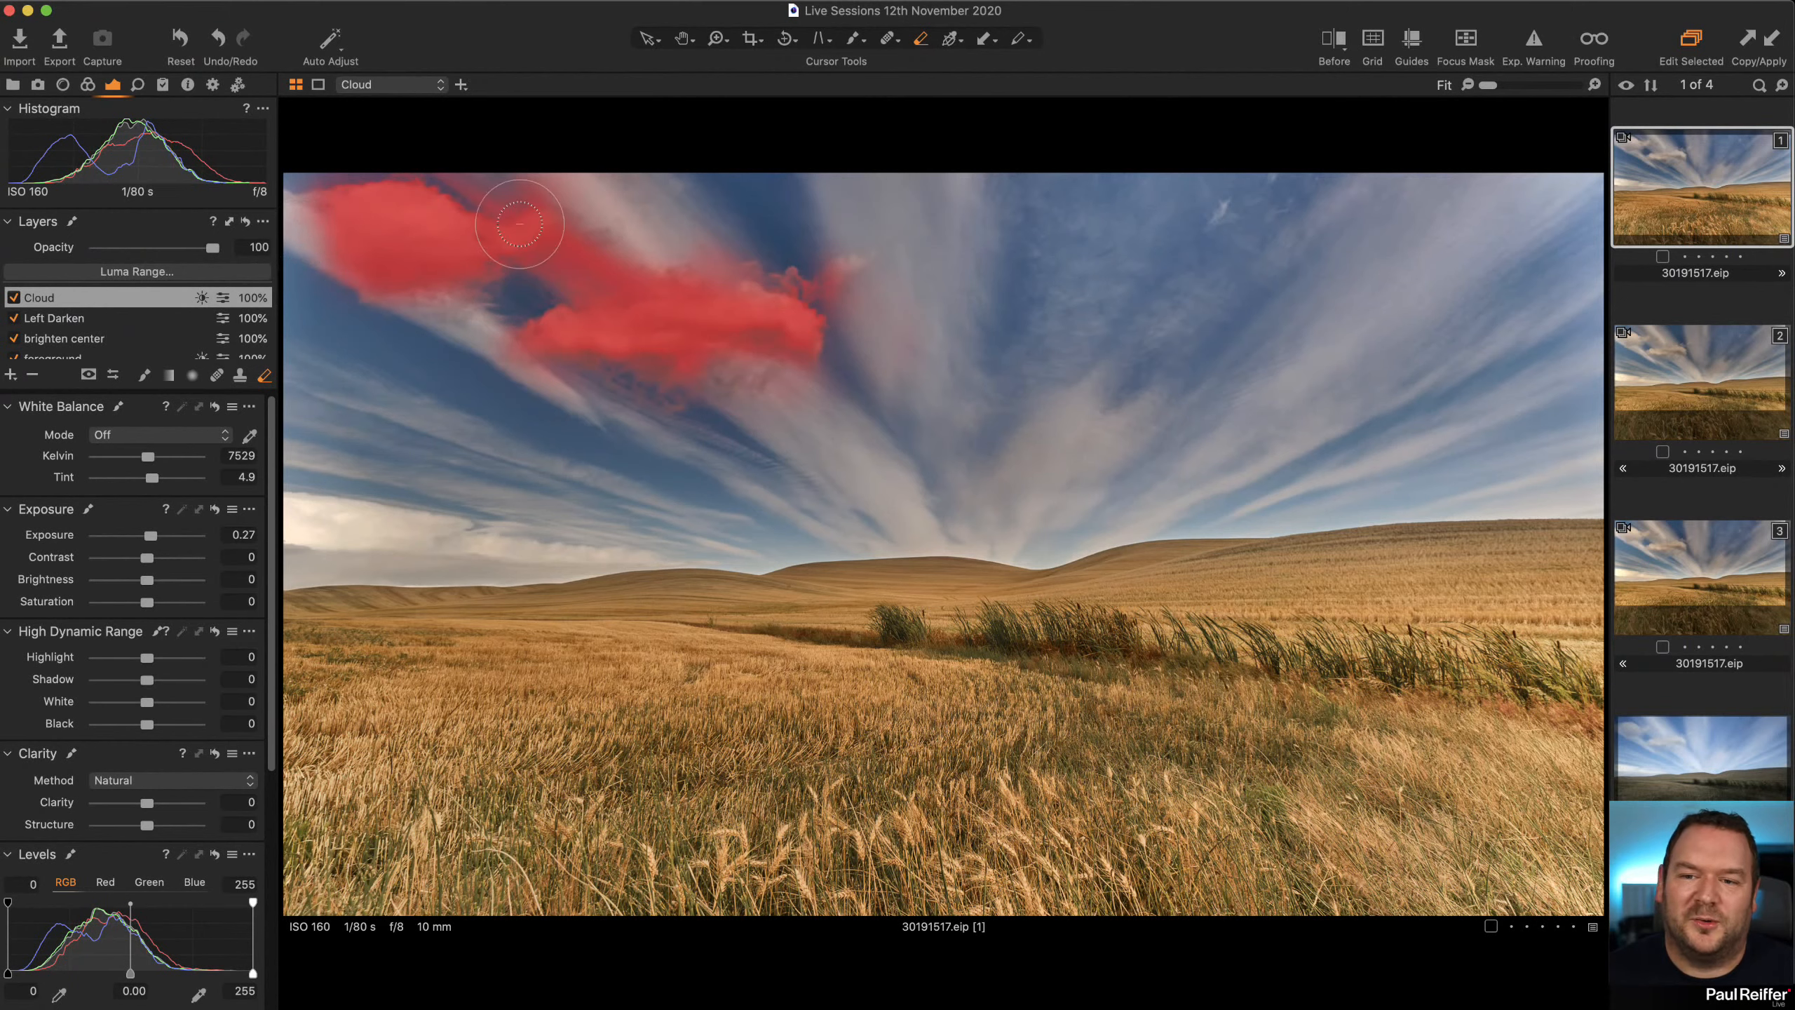
mouse_move(565, 280)
mouse_down()
mouse_move(520, 277)
mouse_move(563, 268)
mouse_up()
drag(474, 194, 385, 155)
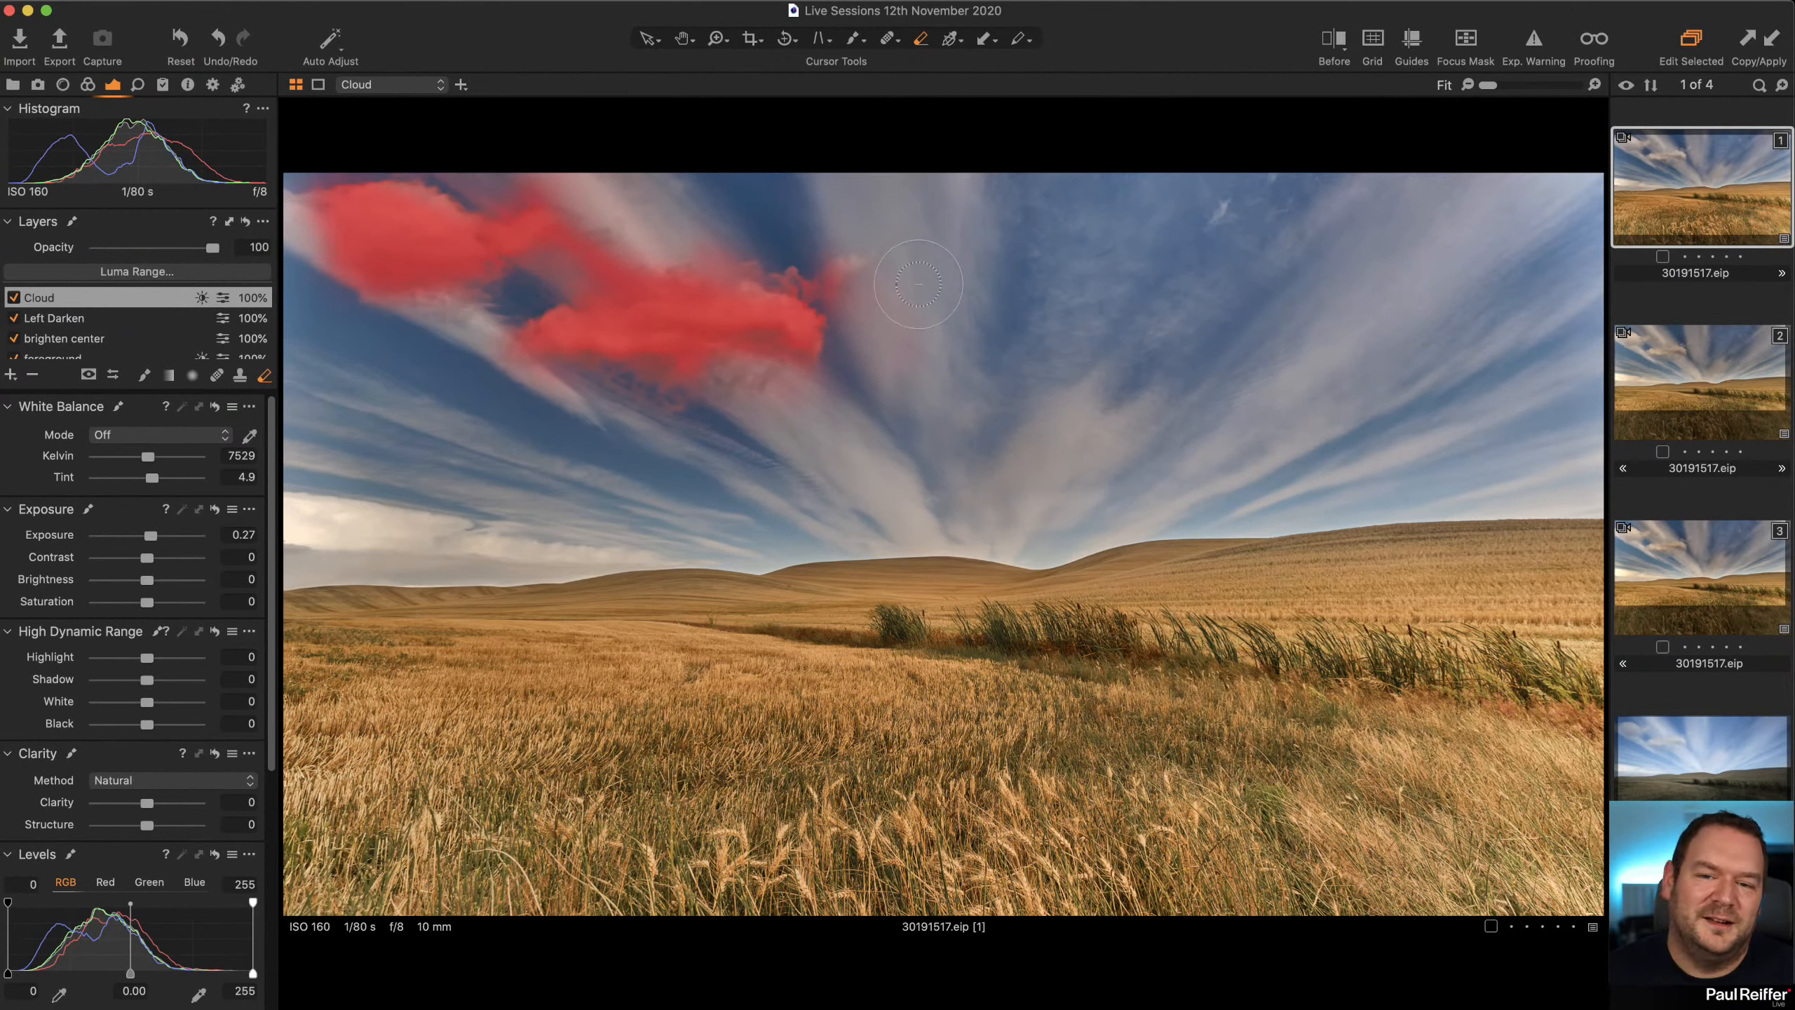
drag(862, 249, 861, 286)
mouse_move(861, 293)
mouse_down()
mouse_move(864, 311)
mouse_move(859, 283)
mouse_up()
drag(784, 237, 707, 230)
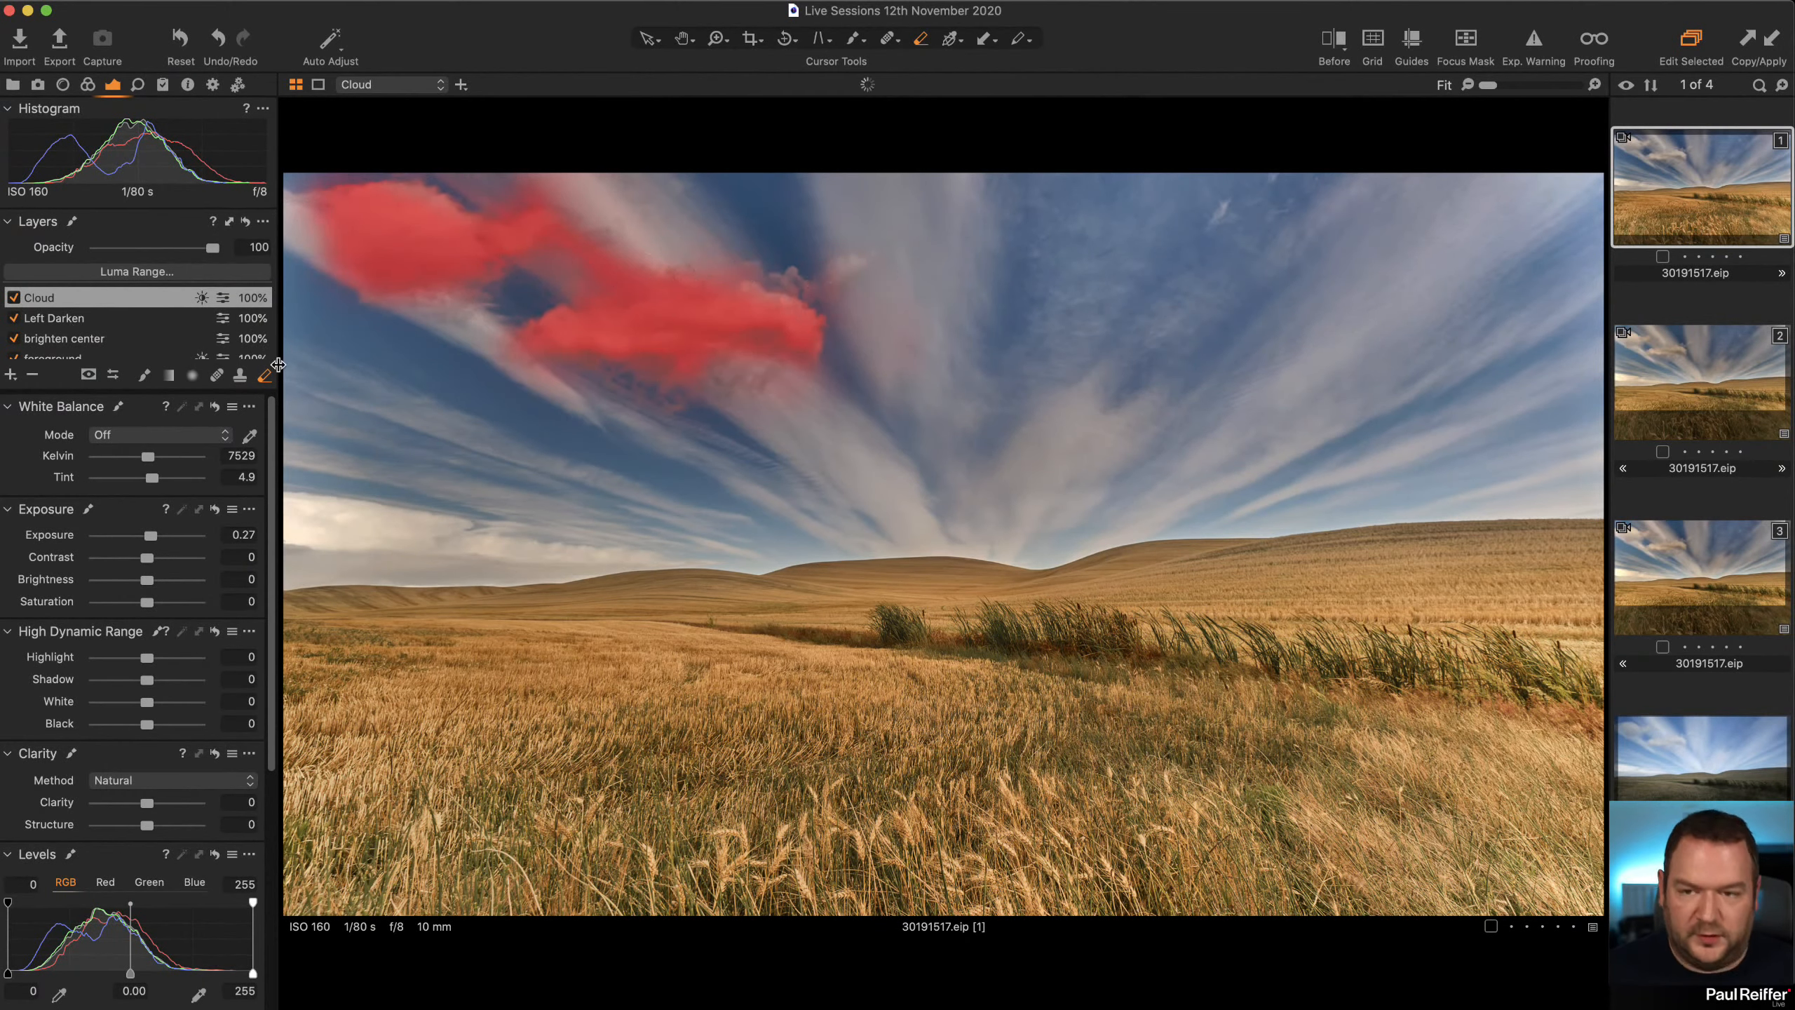
key(m)
Compare the edit with the Cloud layer off and on, with the unedited RAF file, and in the split before/after view.
click(14, 298)
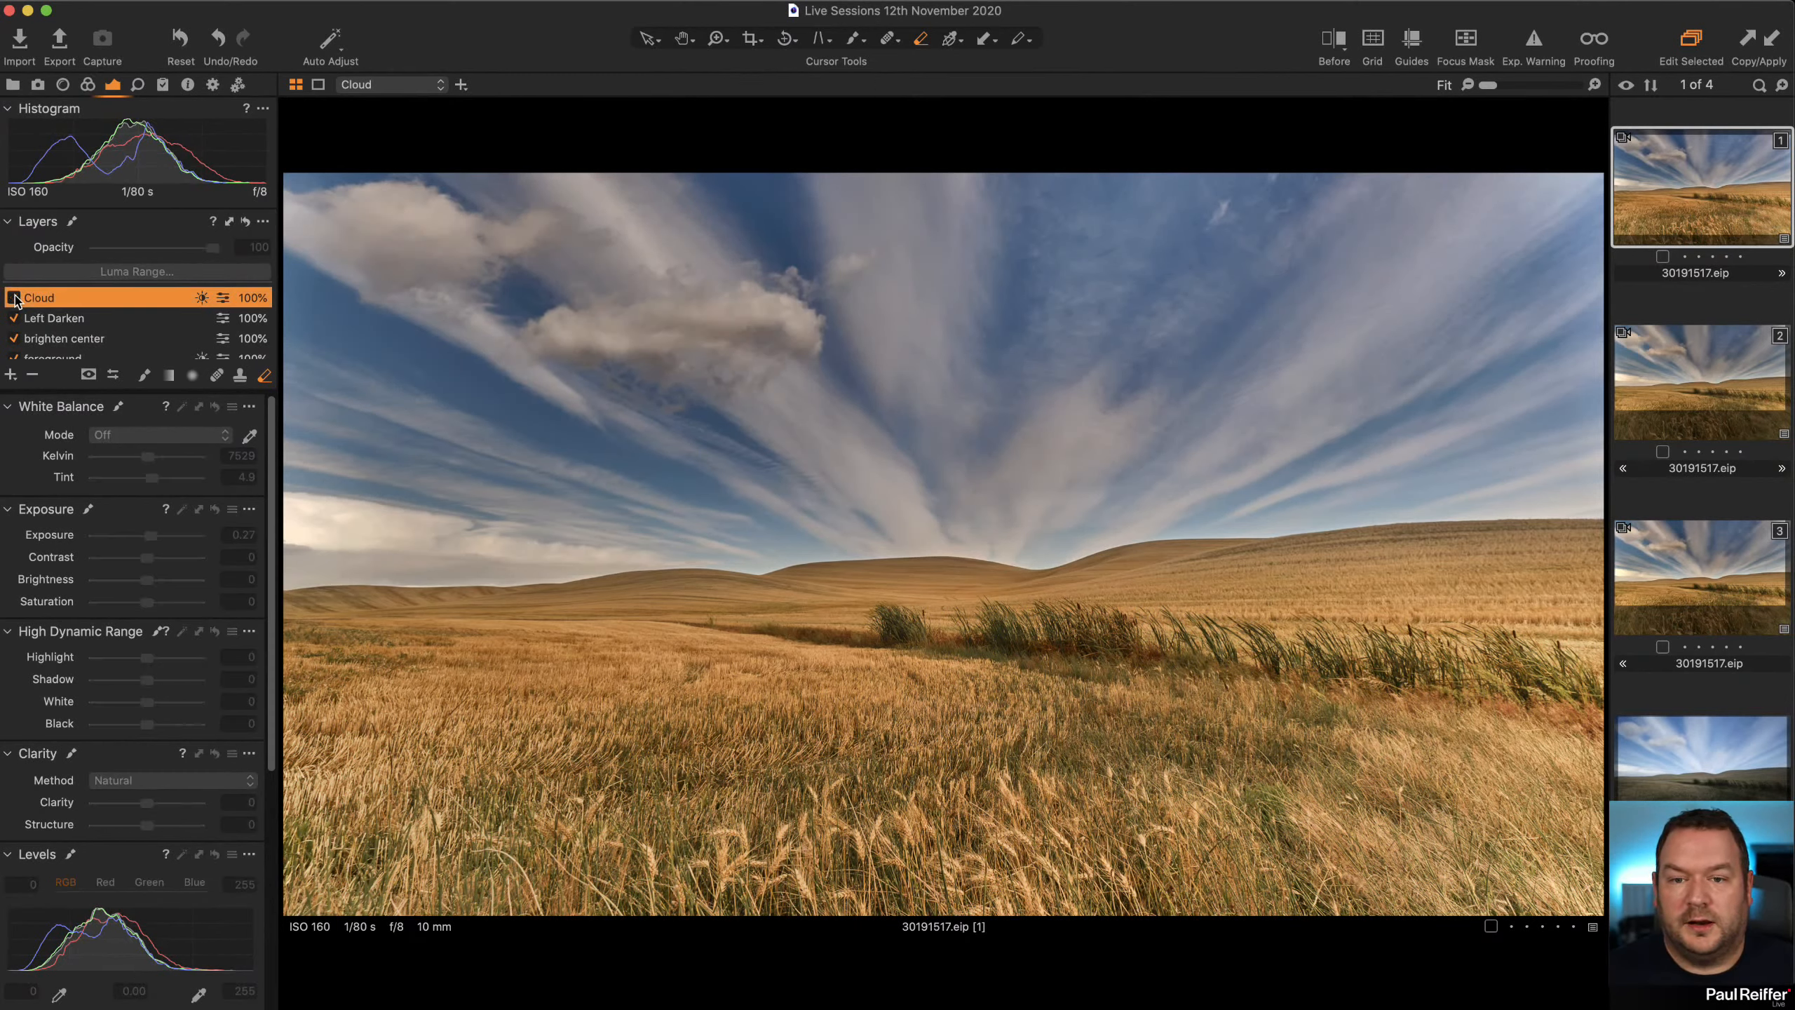
click(14, 298)
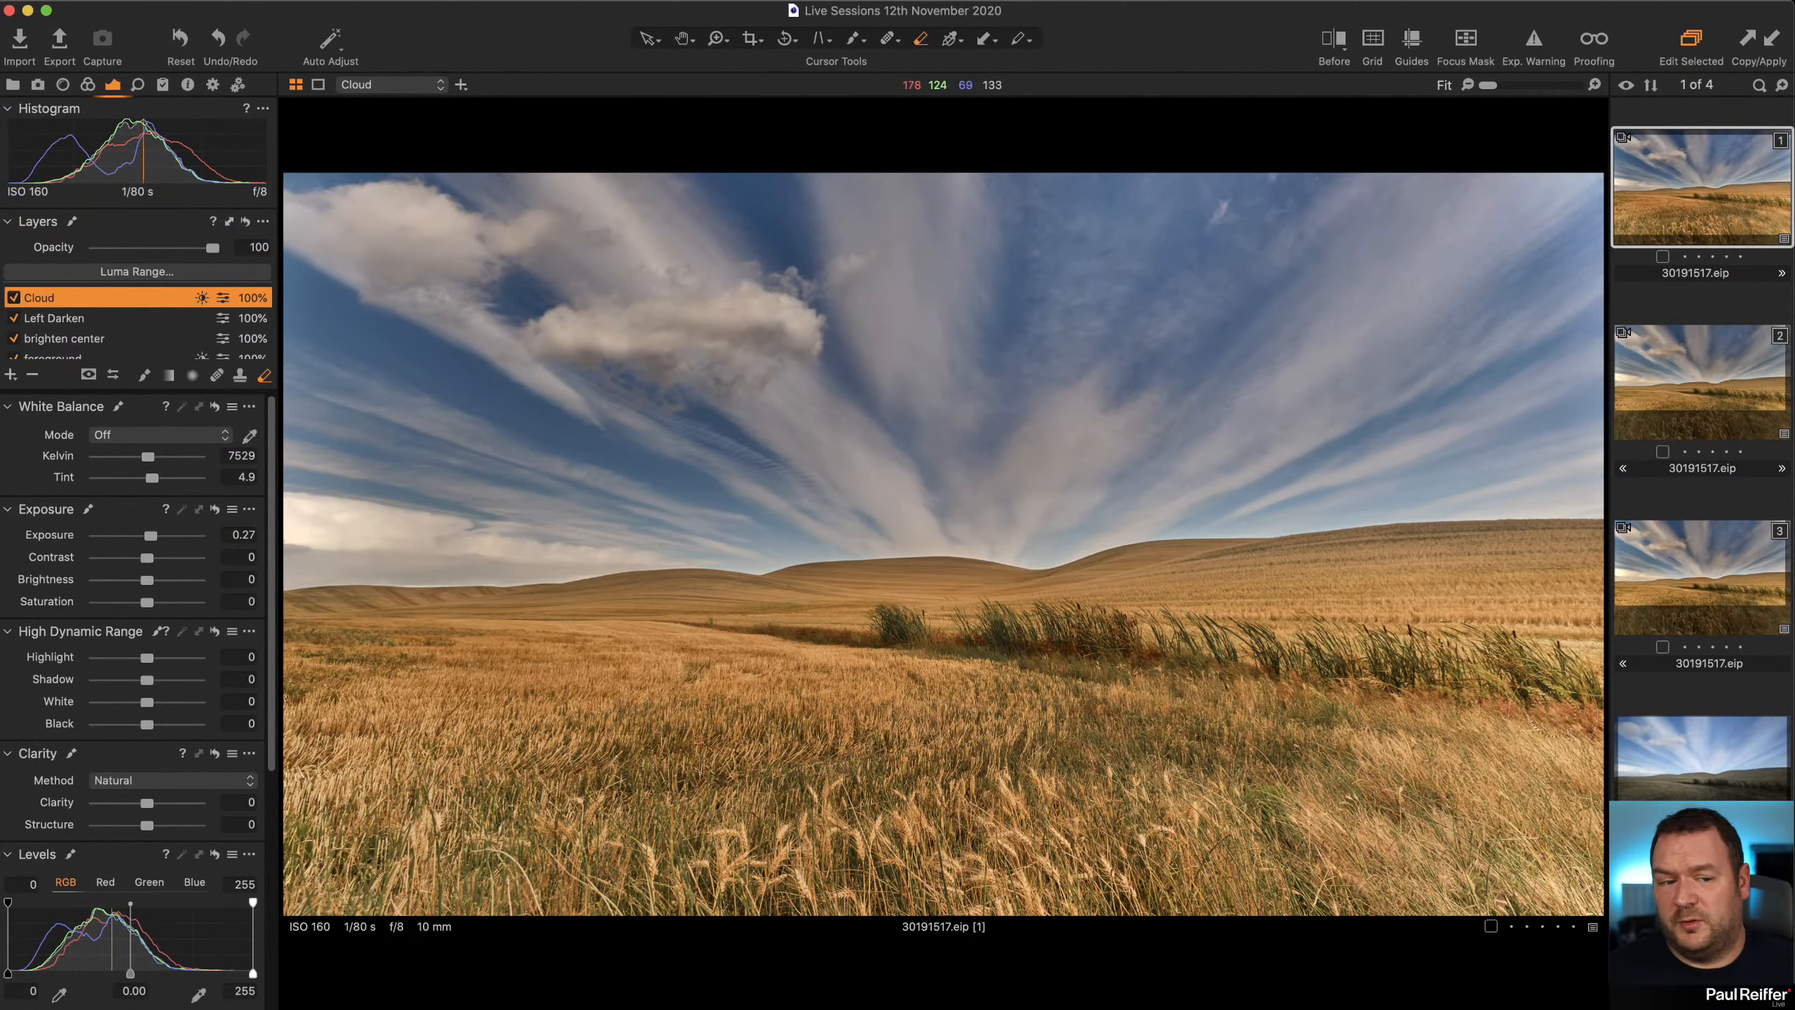
click(1722, 757)
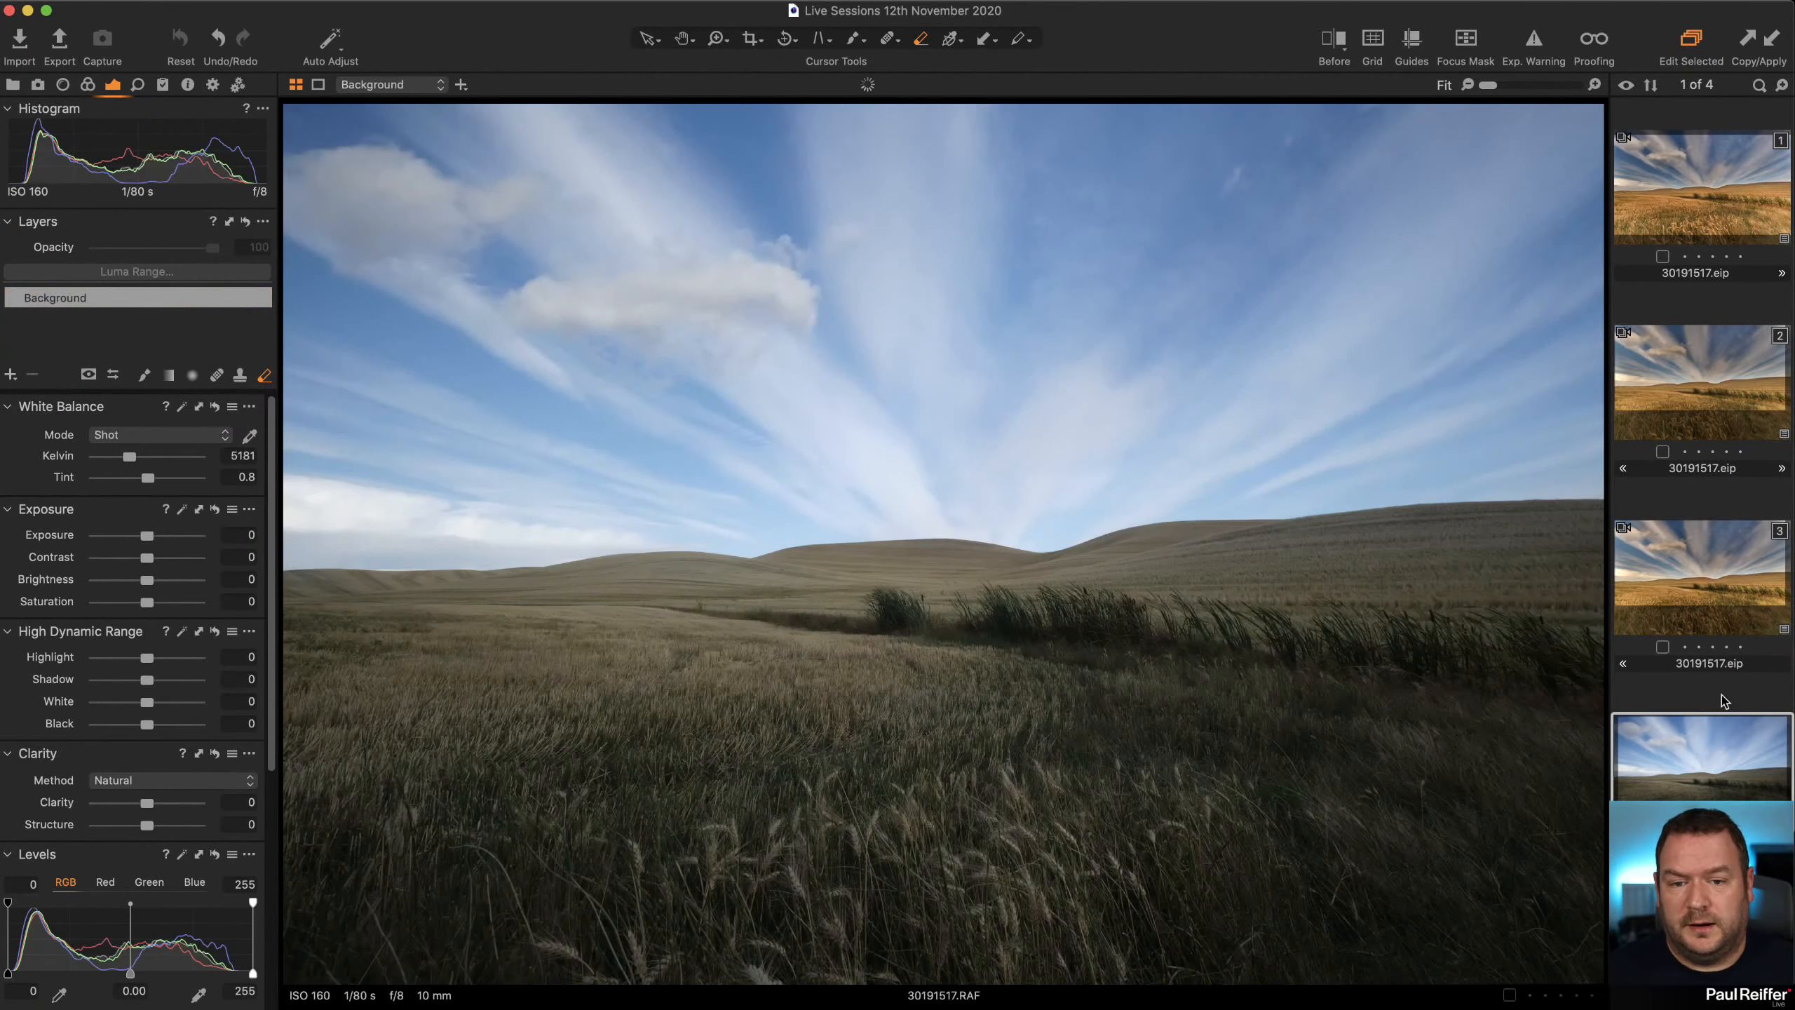
click(1677, 191)
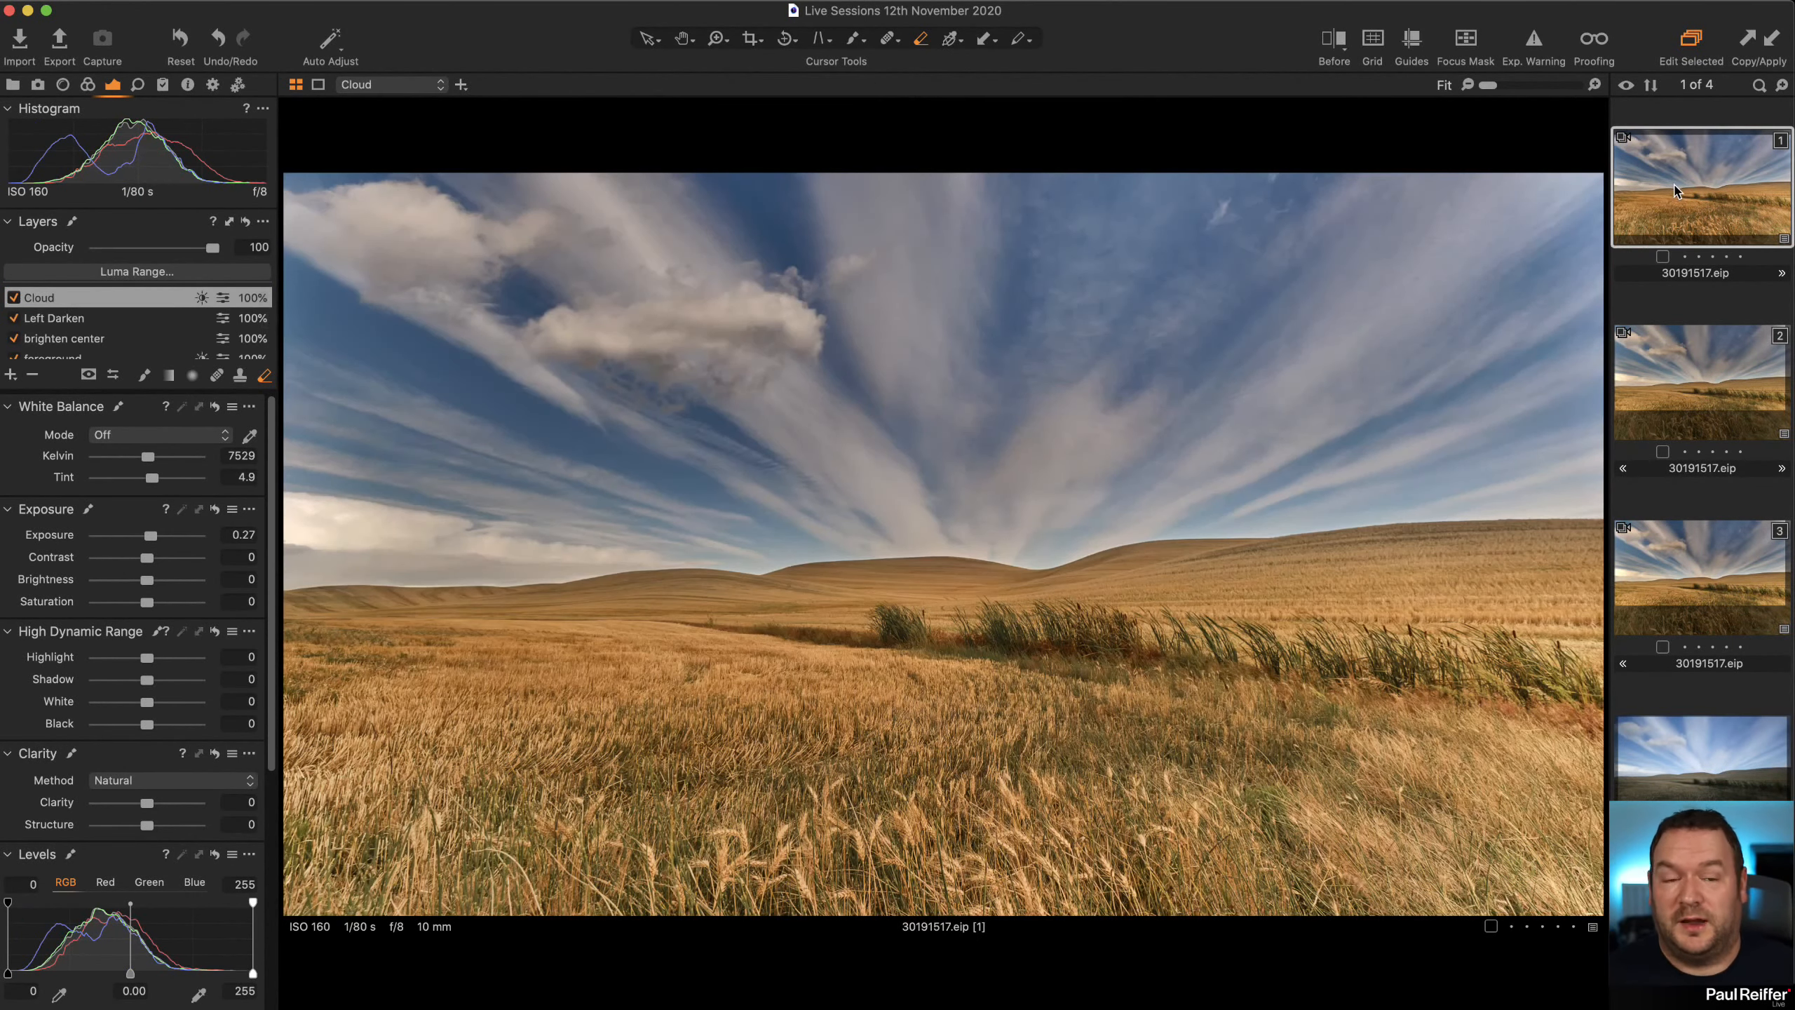
click(1342, 48)
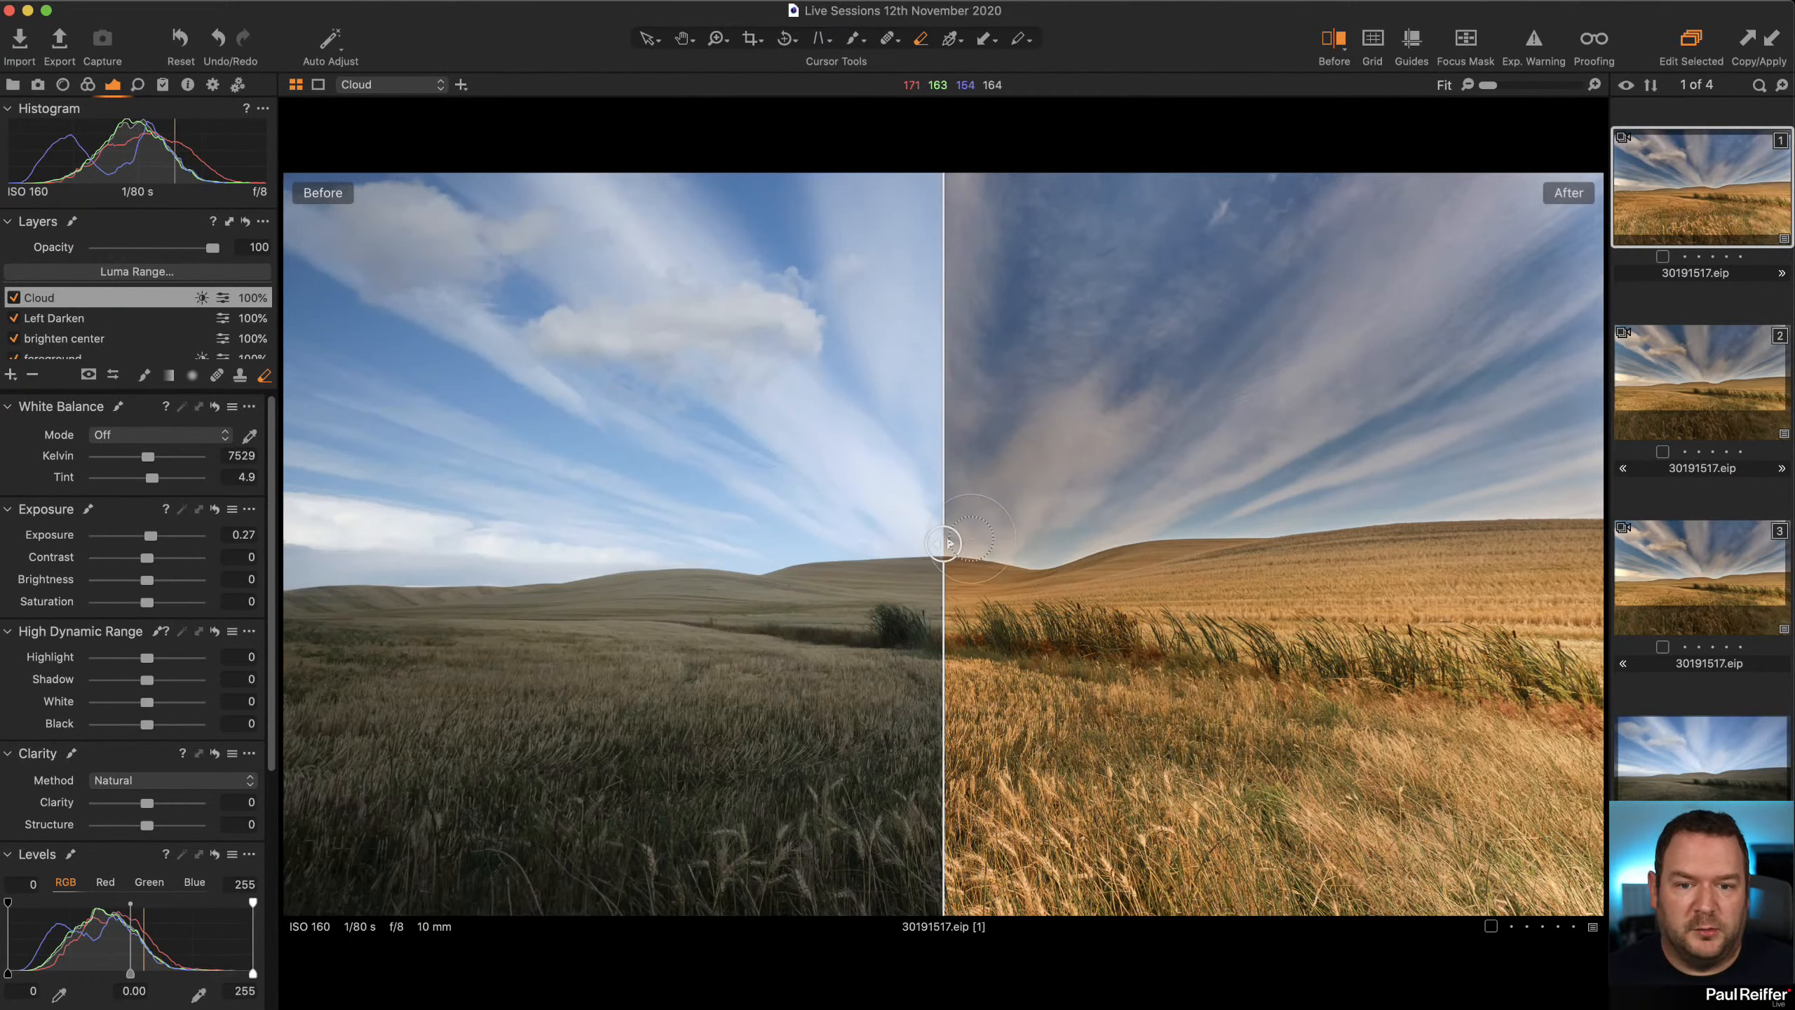
drag(947, 541, 210, 579)
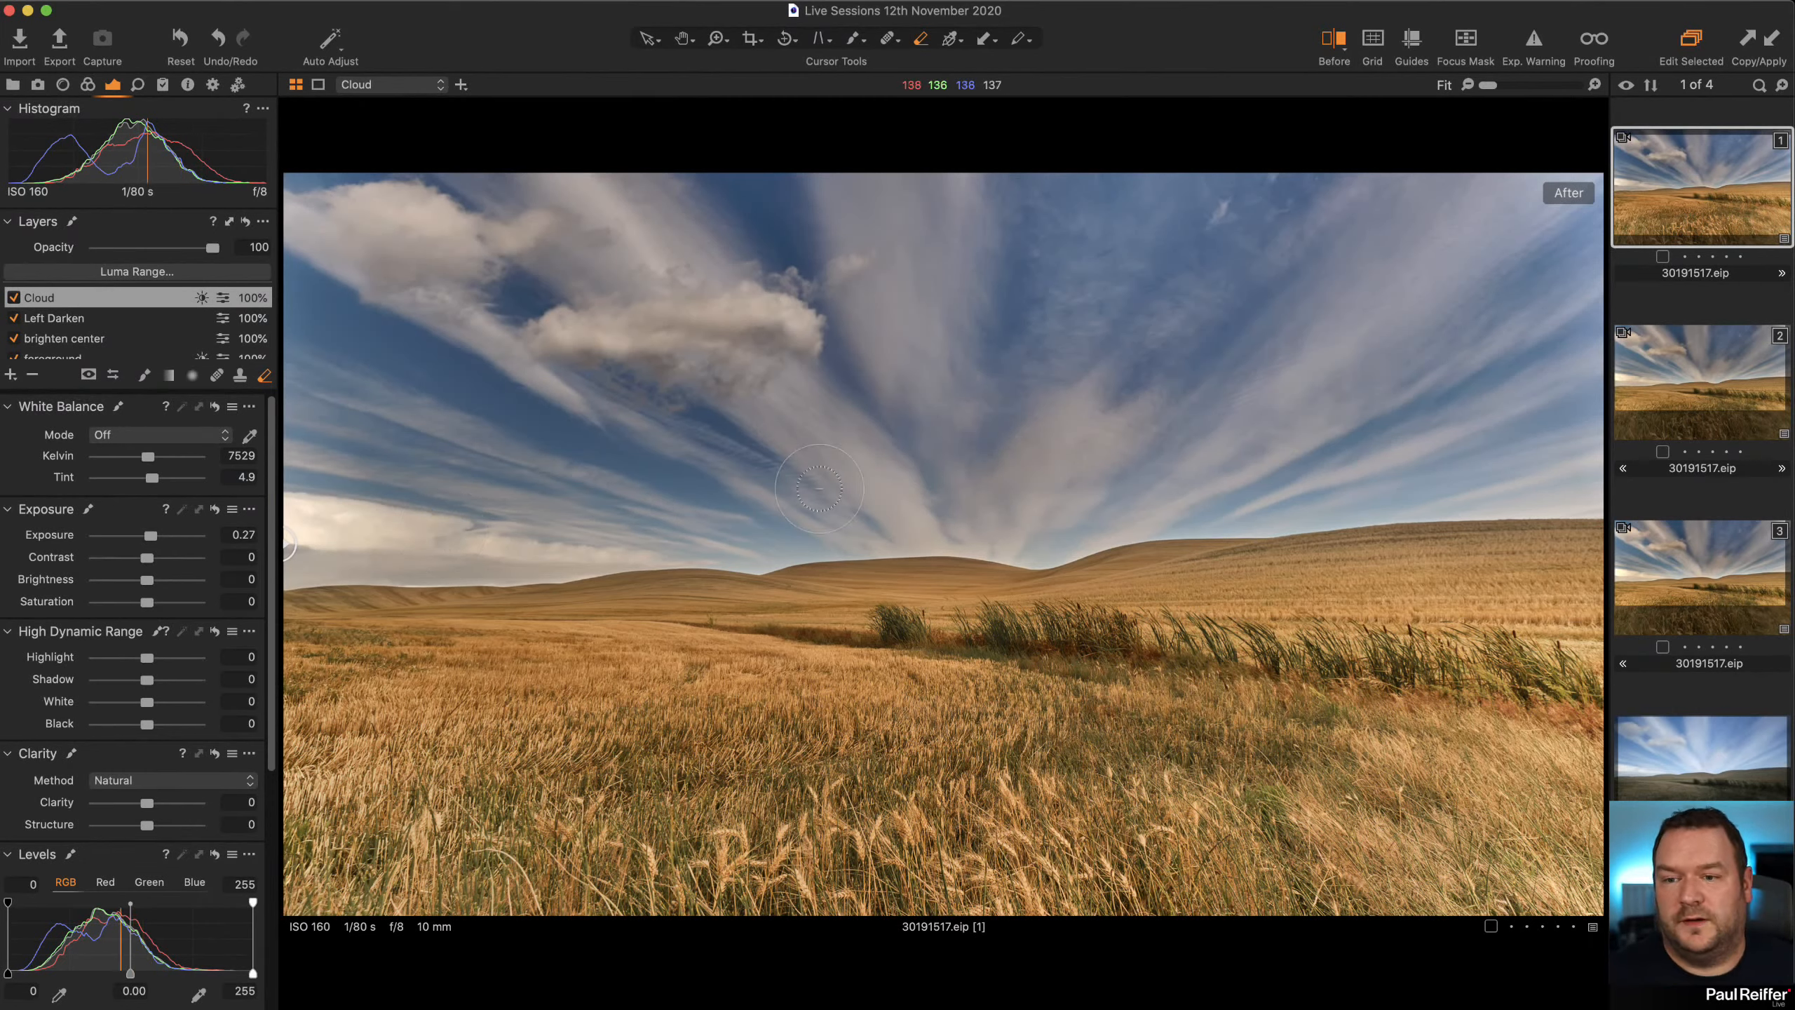
Shift the sky layer's linear gradient mask slightly lower so it reaches just below the horizon.
scroll(62, 346, down, 2)
click(62, 351)
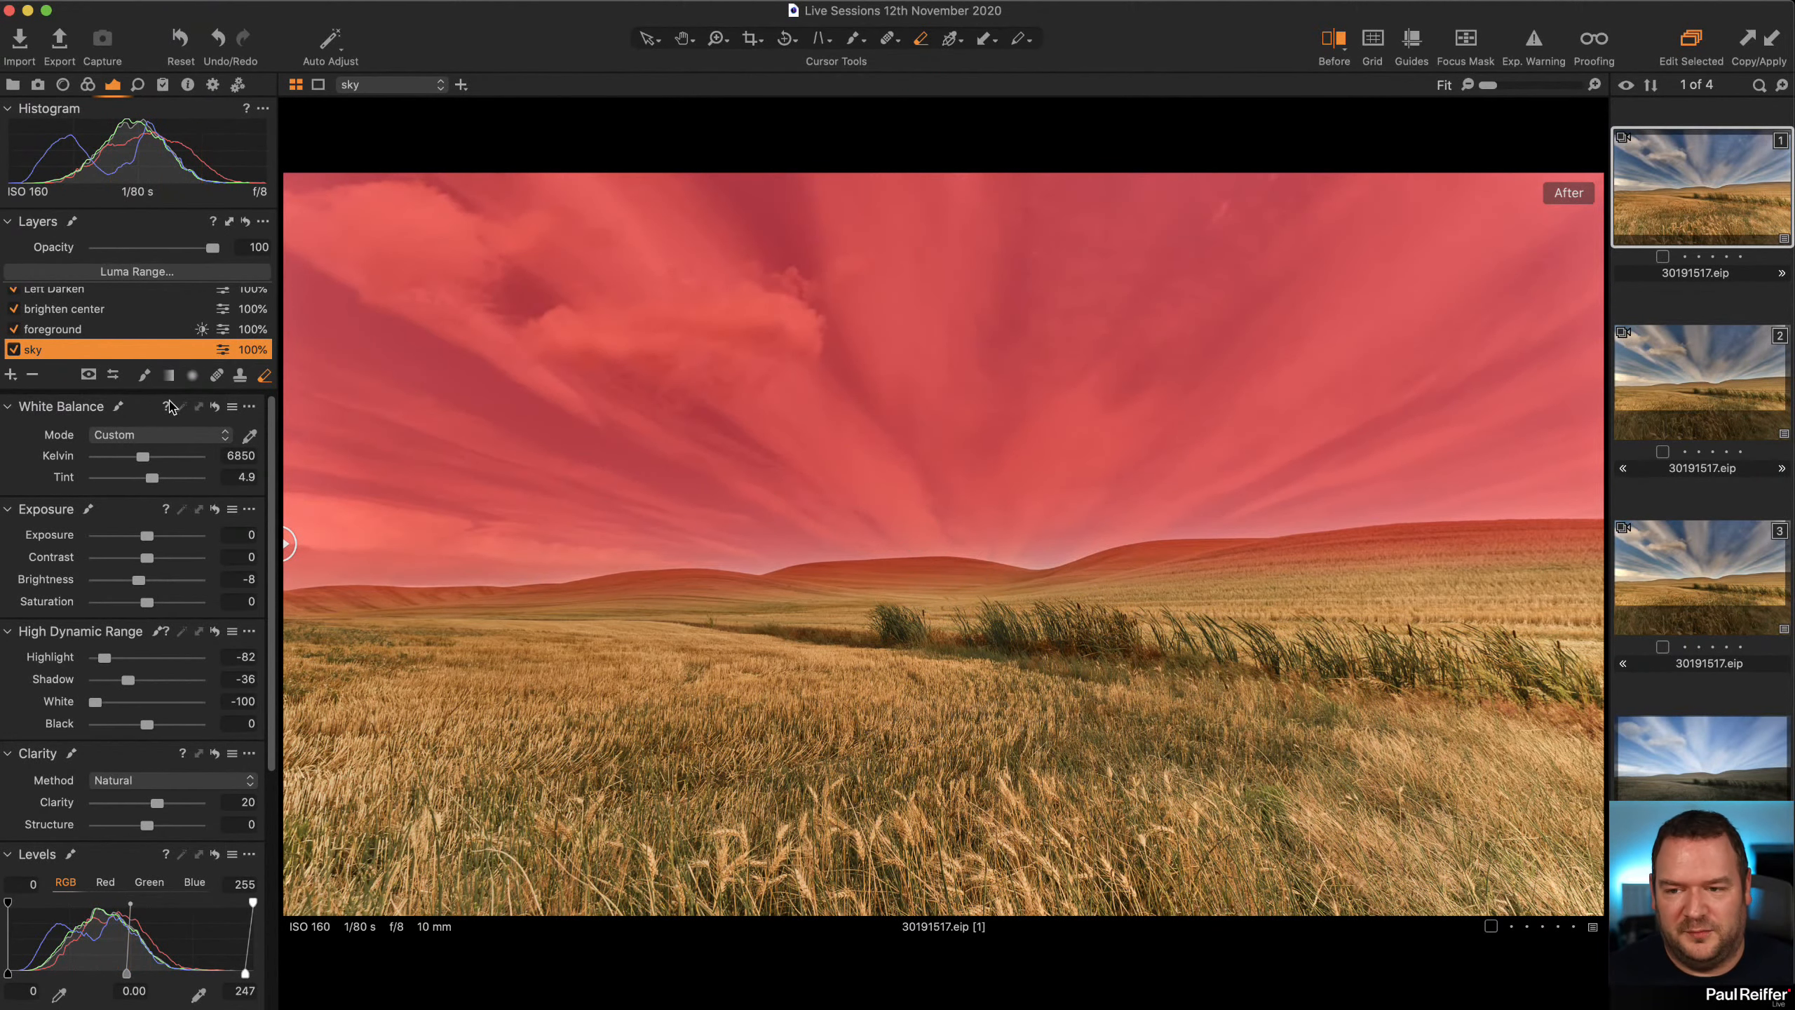
click(169, 375)
drag(1001, 493, 1010, 511)
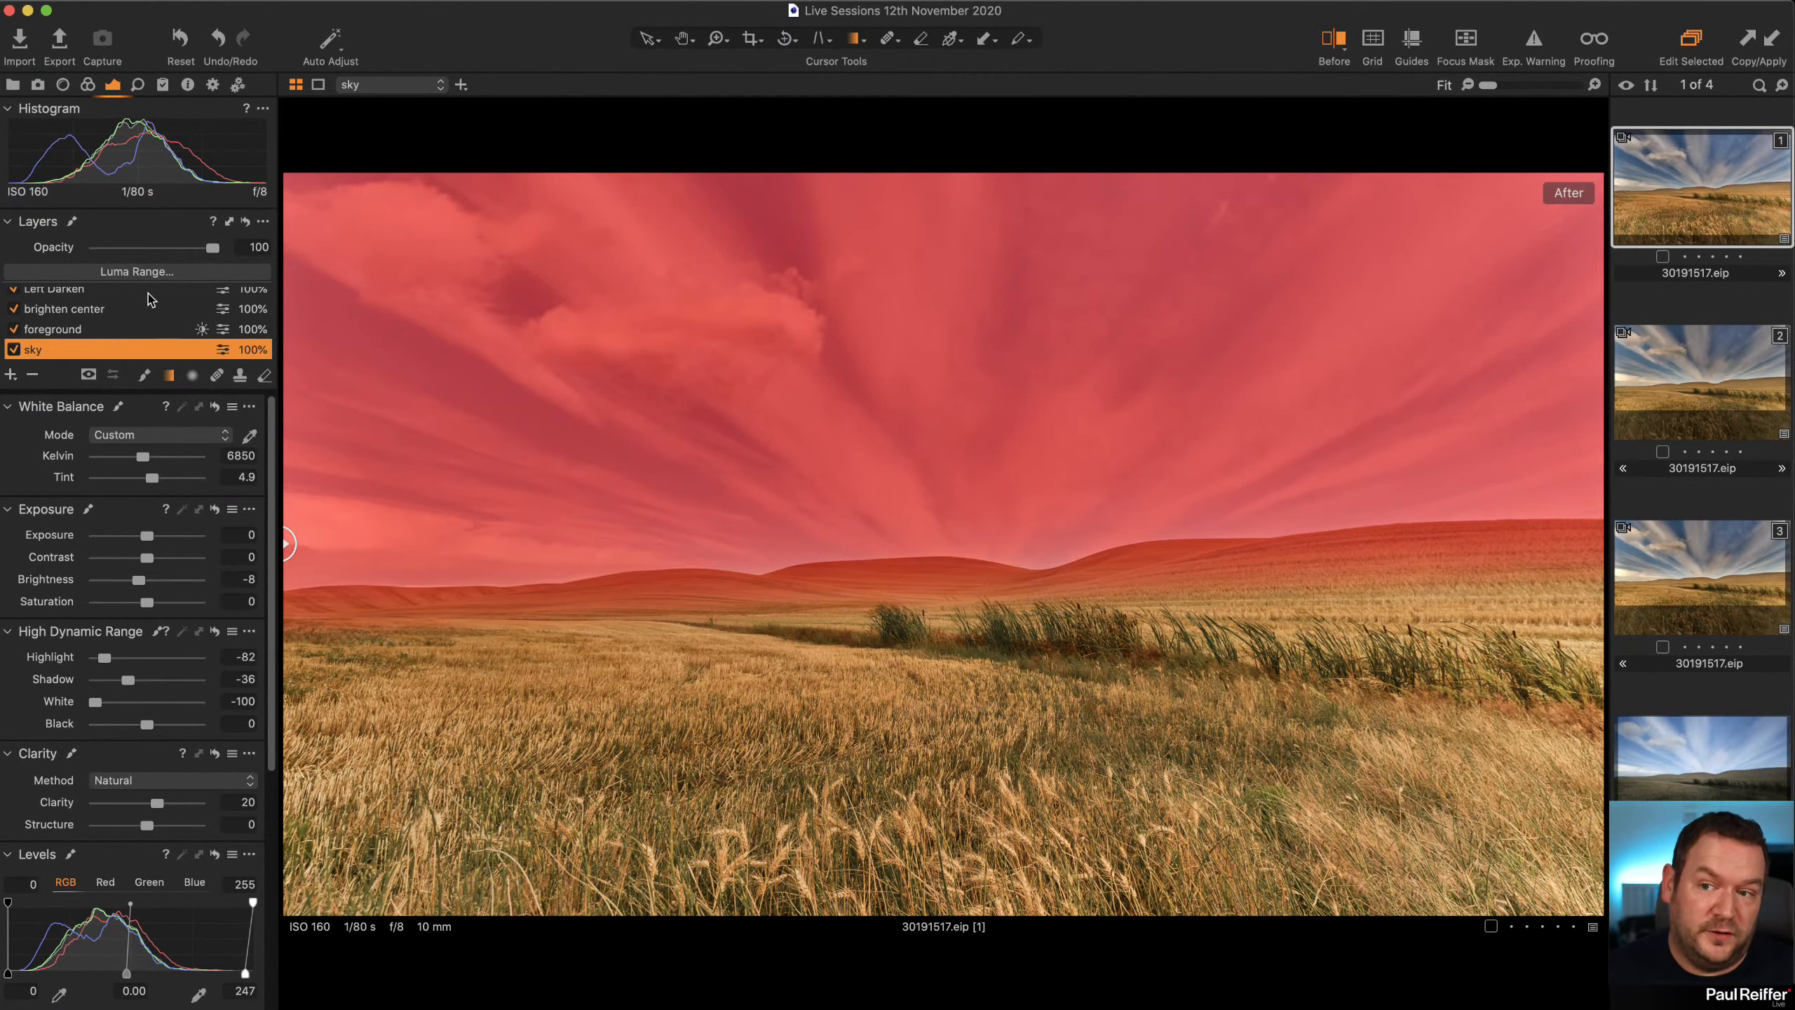
Apply a luma range of 157–235 with falloff 137–255 to the sky layer's mask and rasterize it.
click(141, 271)
drag(1294, 579, 1435, 584)
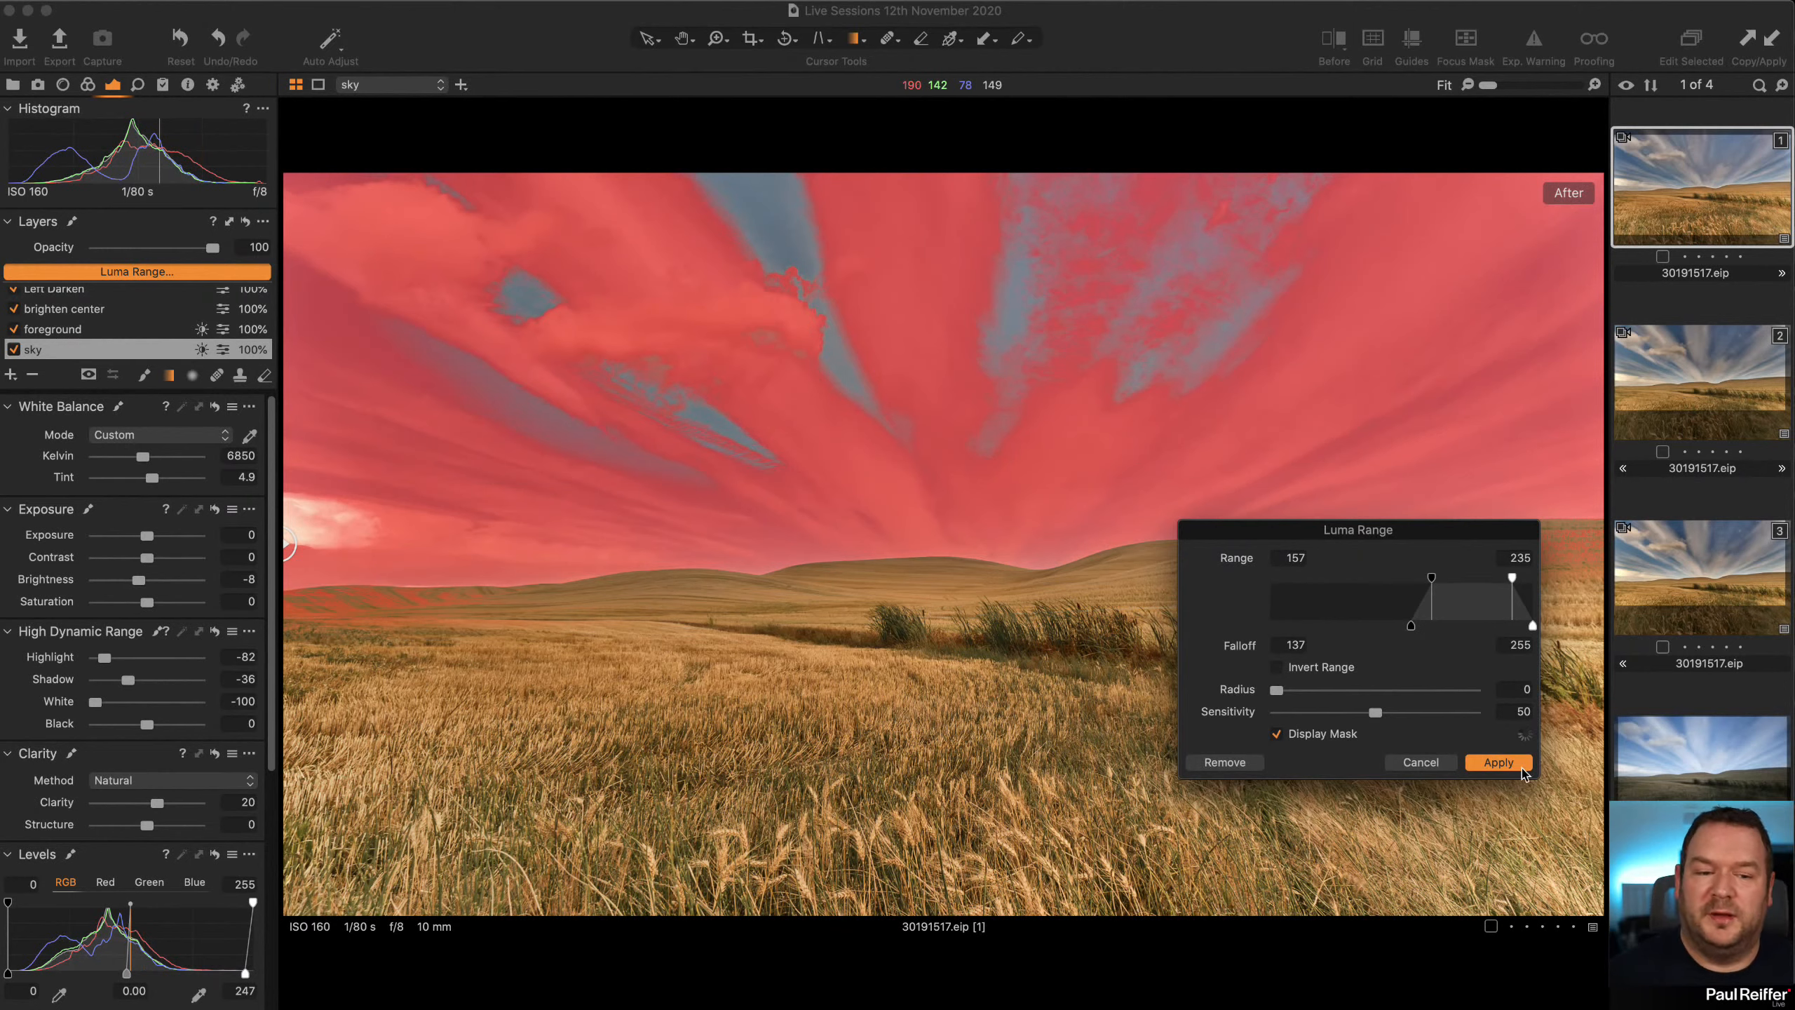
click(1498, 762)
right_click(58, 349)
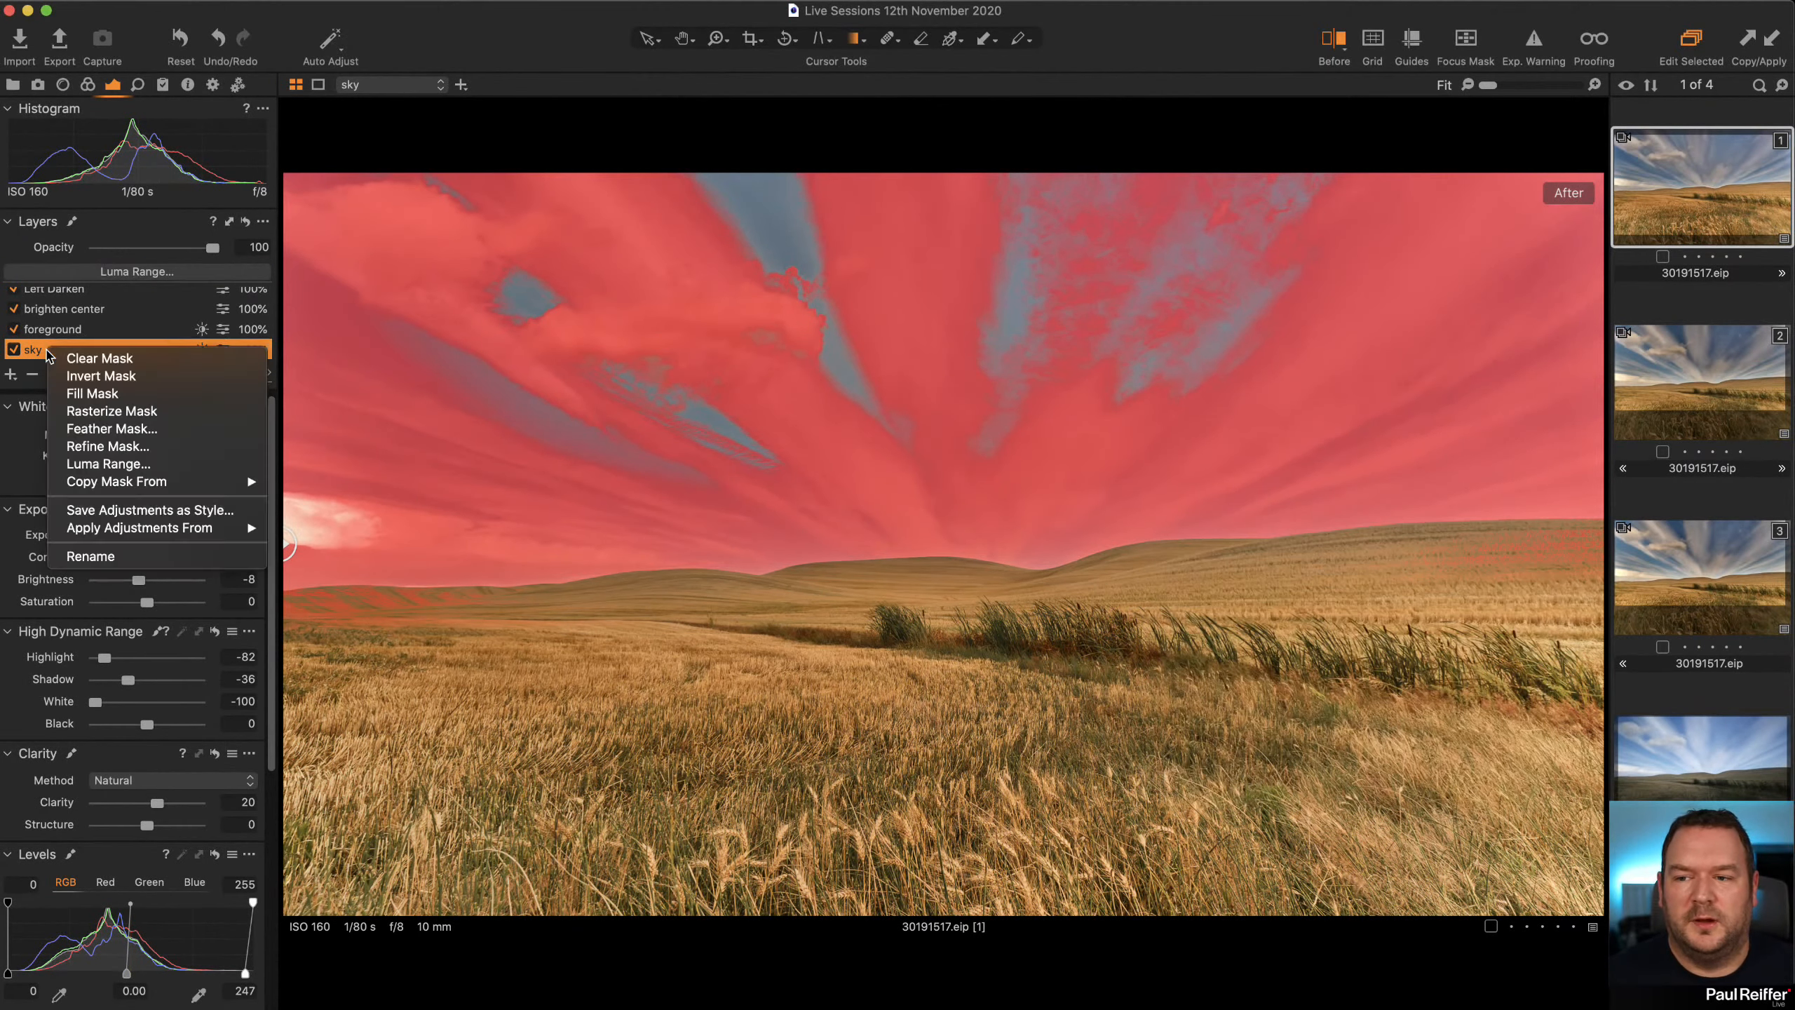
click(126, 410)
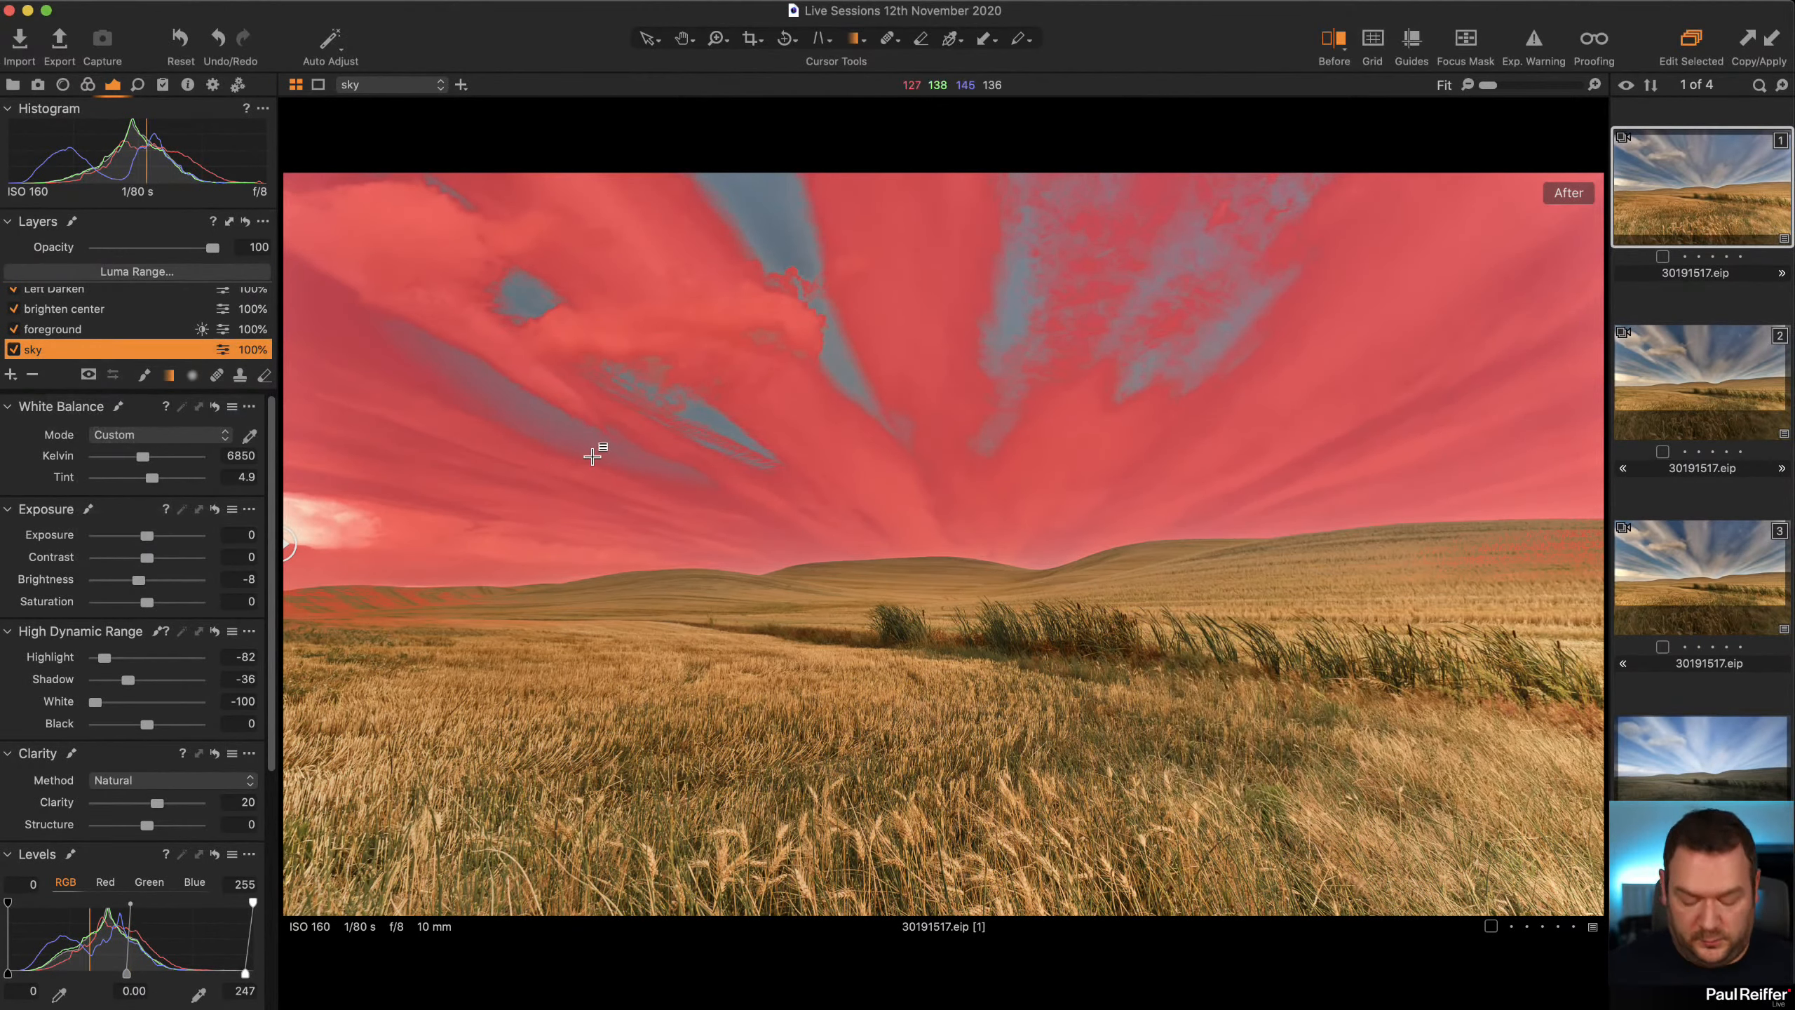
Paint over the gaps in the sky layer's mask with a larger brush so the dark blue areas are covered.
key(b)
right_click(787, 329)
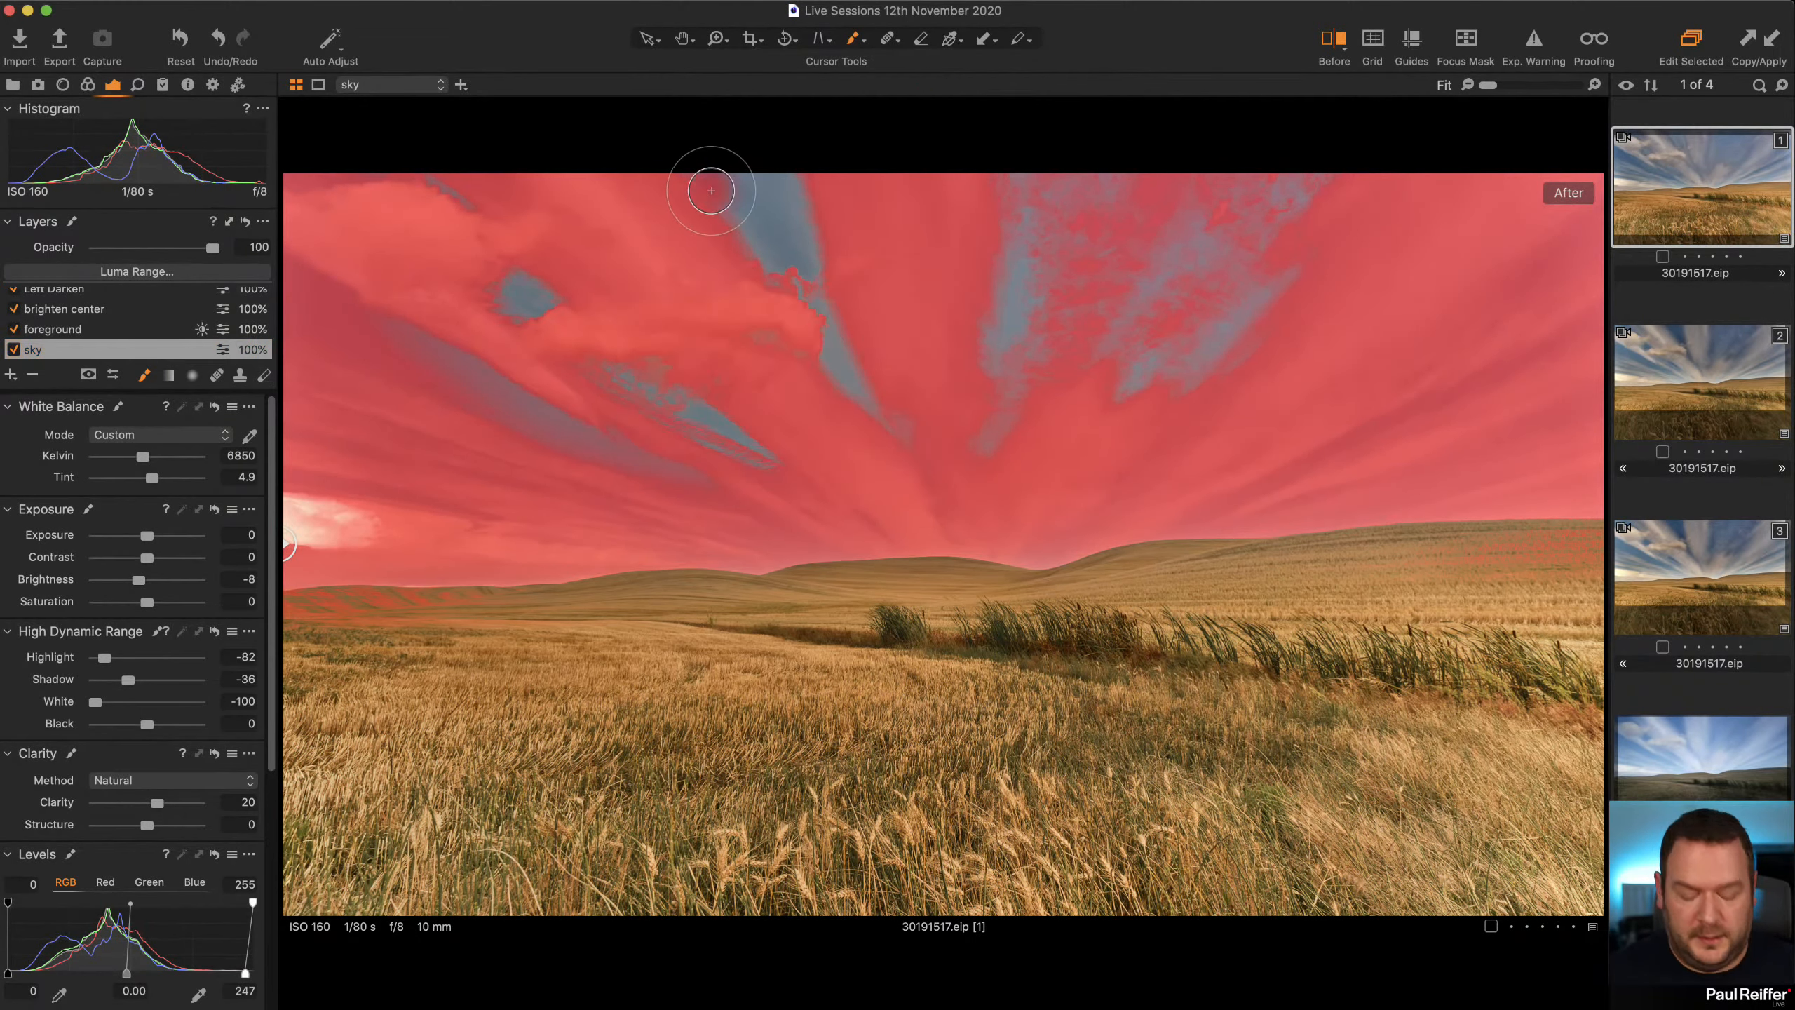
key(])
mouse_move(725, 197)
mouse_down()
mouse_move(645, 252)
mouse_move(826, 296)
mouse_move(680, 350)
mouse_move(396, 213)
mouse_move(372, 261)
mouse_move(465, 304)
mouse_move(420, 458)
mouse_move(334, 475)
mouse_move(280, 516)
mouse_move(455, 405)
mouse_move(794, 438)
mouse_move(1048, 397)
mouse_move(980, 215)
mouse_move(1016, 206)
mouse_move(1257, 350)
mouse_move(943, 355)
mouse_move(835, 211)
mouse_move(1185, 258)
mouse_up()
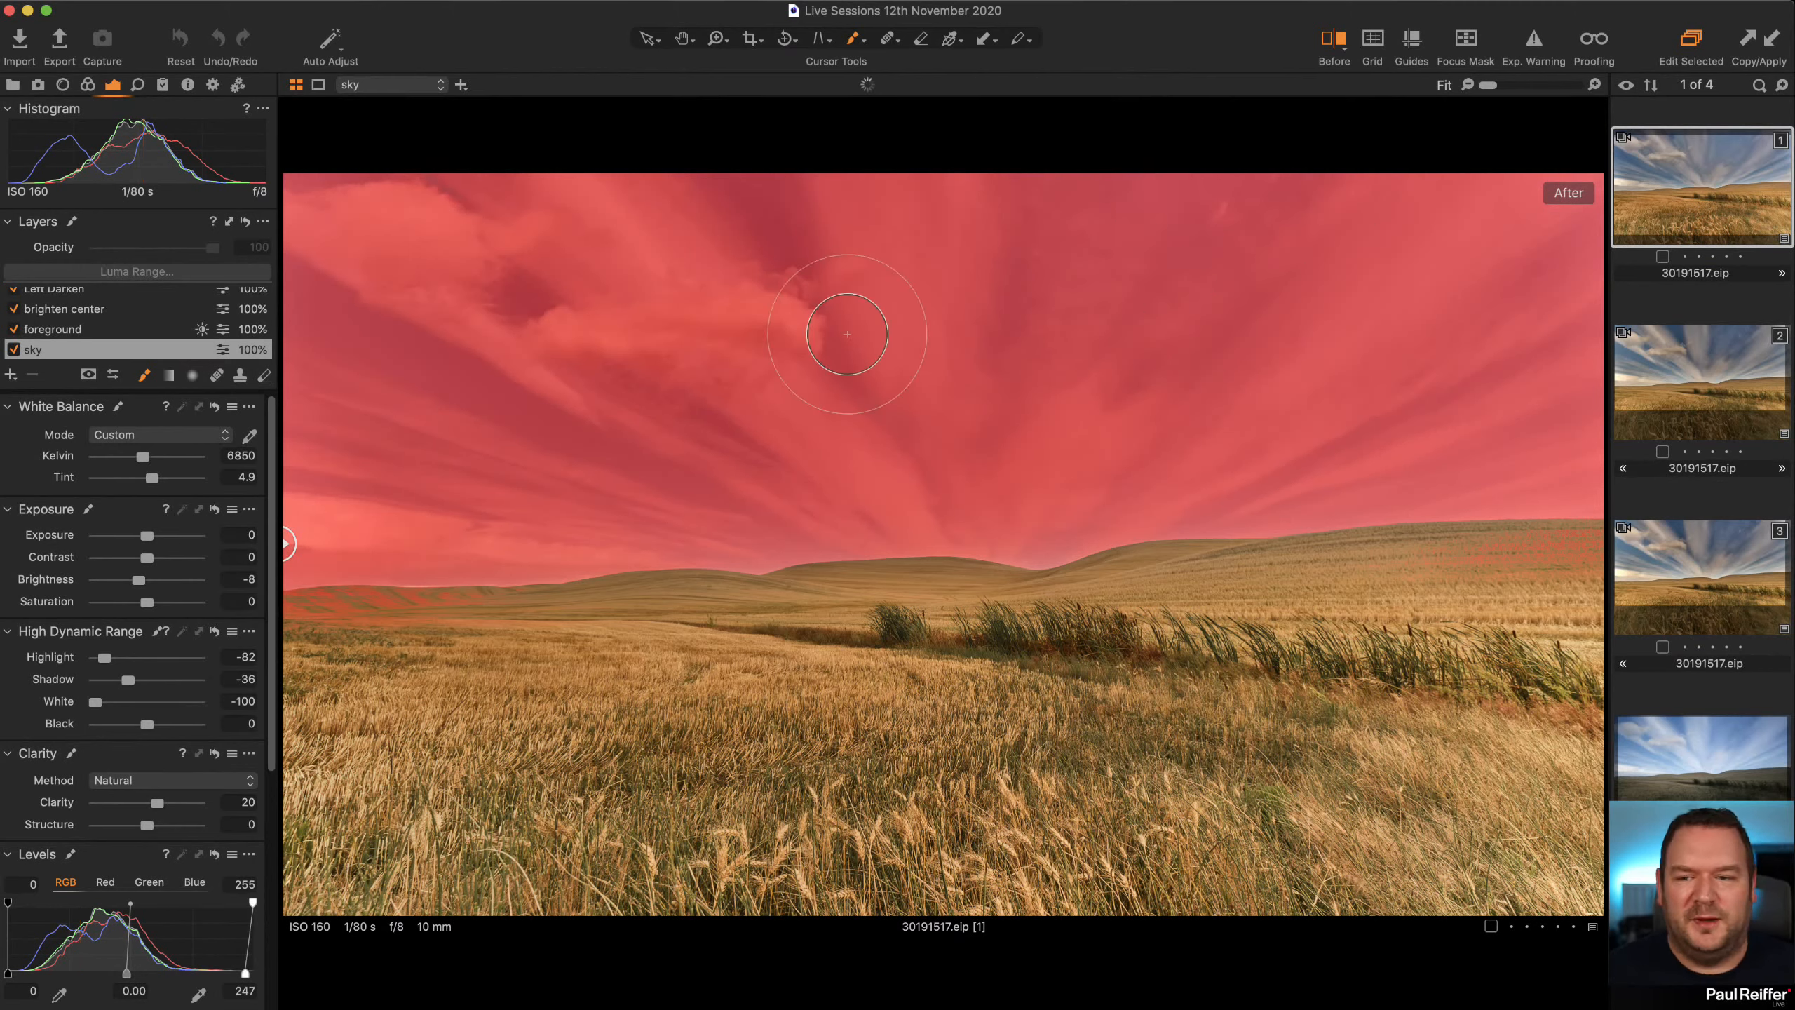
Erase the sky mask's leftover patches from the hills along the horizon and hide the mask overlay.
click(265, 375)
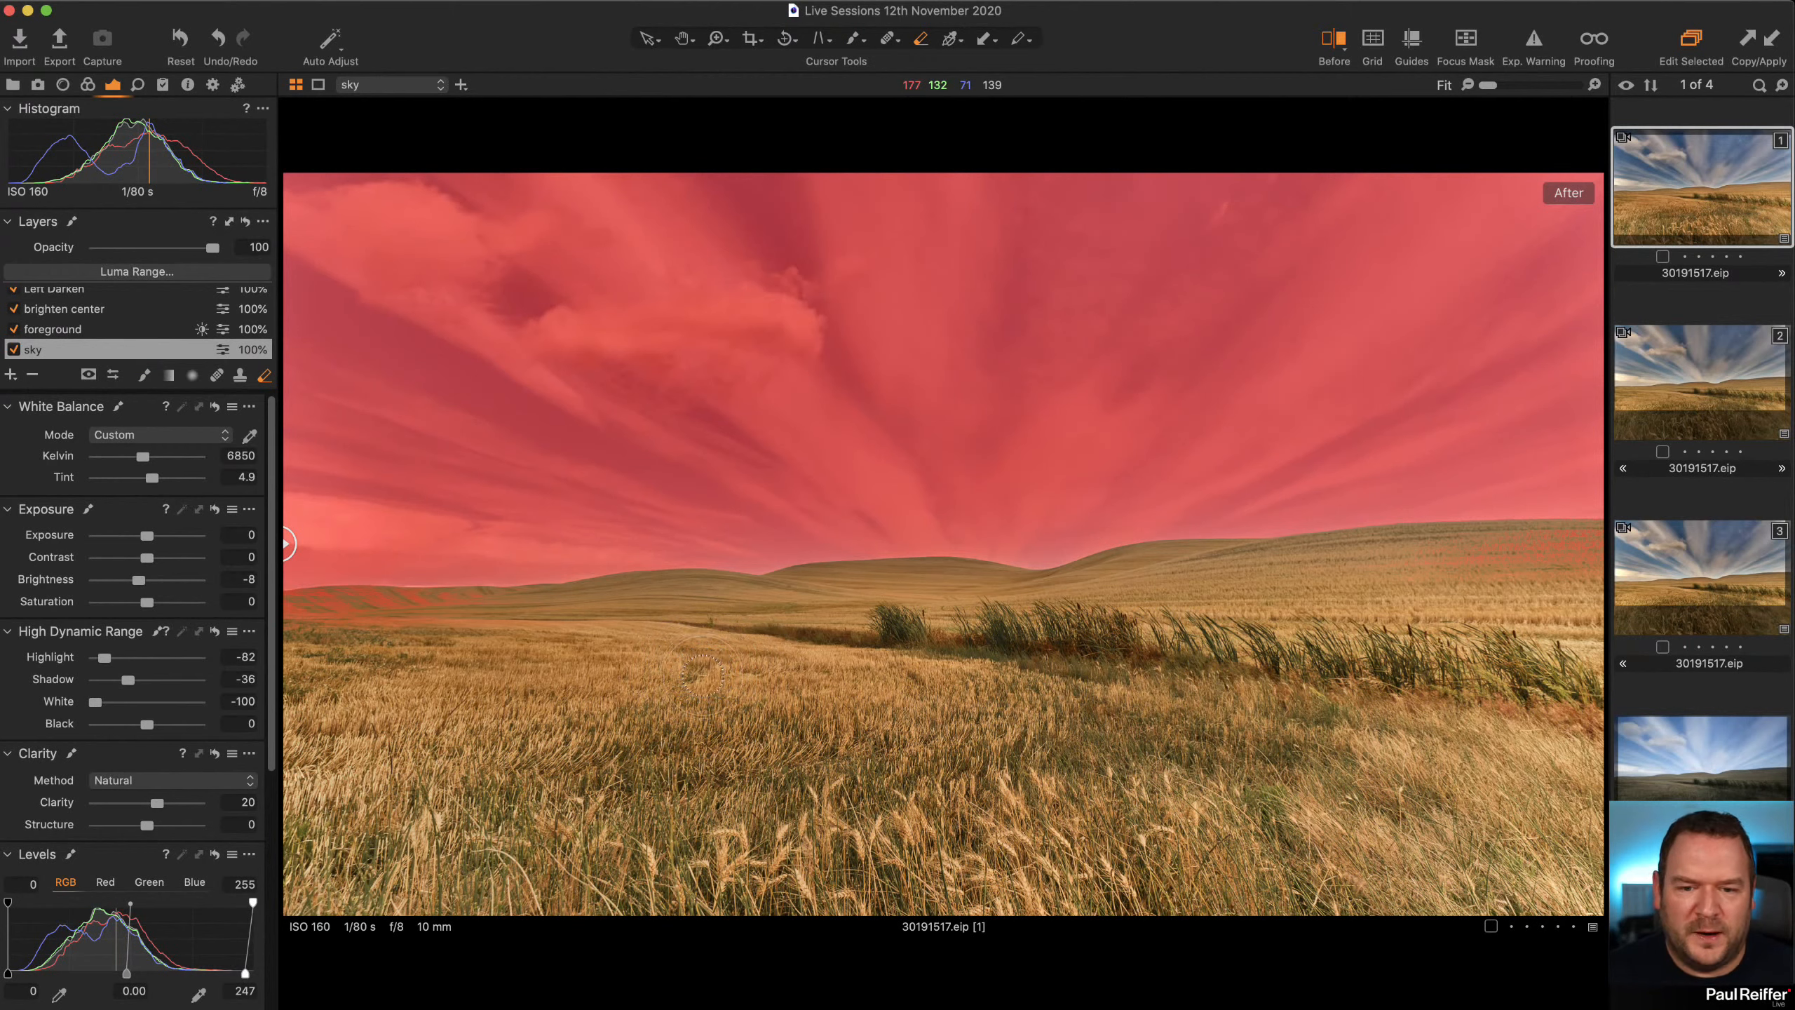
mouse_move(1598, 584)
mouse_down()
mouse_move(1405, 583)
mouse_move(1574, 566)
mouse_move(1431, 560)
mouse_move(1586, 549)
mouse_move(1411, 553)
mouse_up()
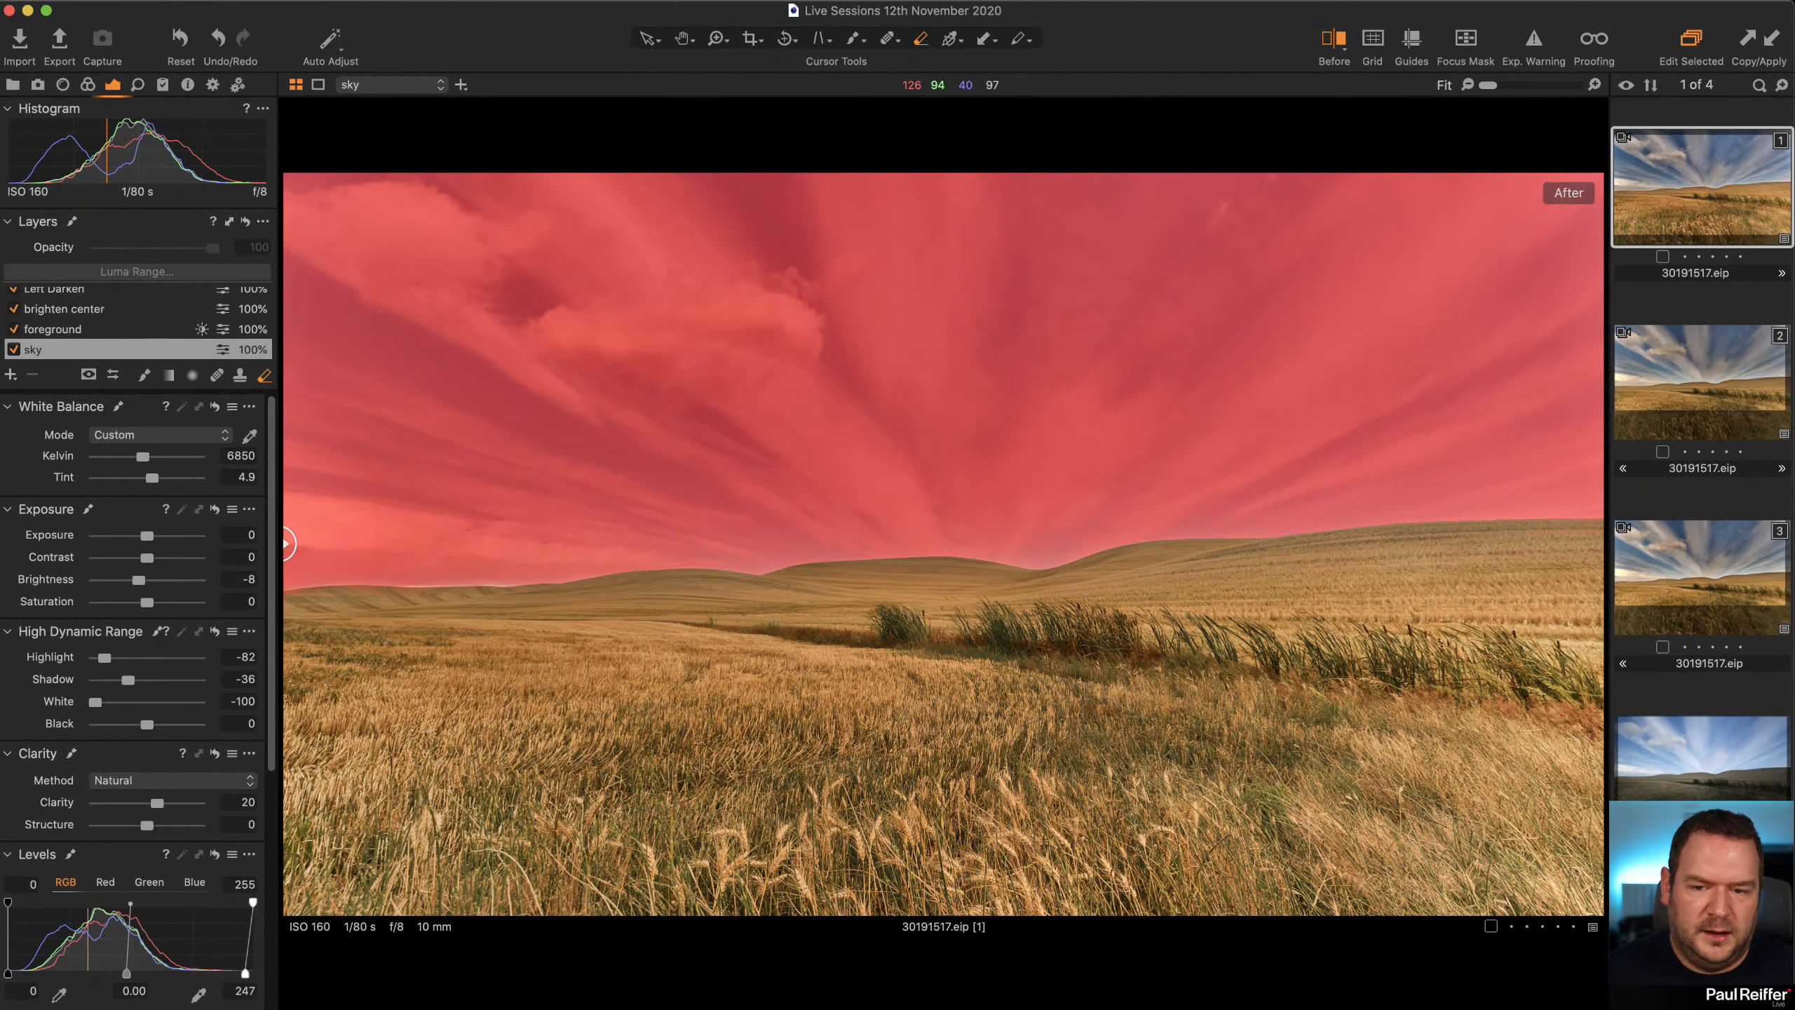
key(m)
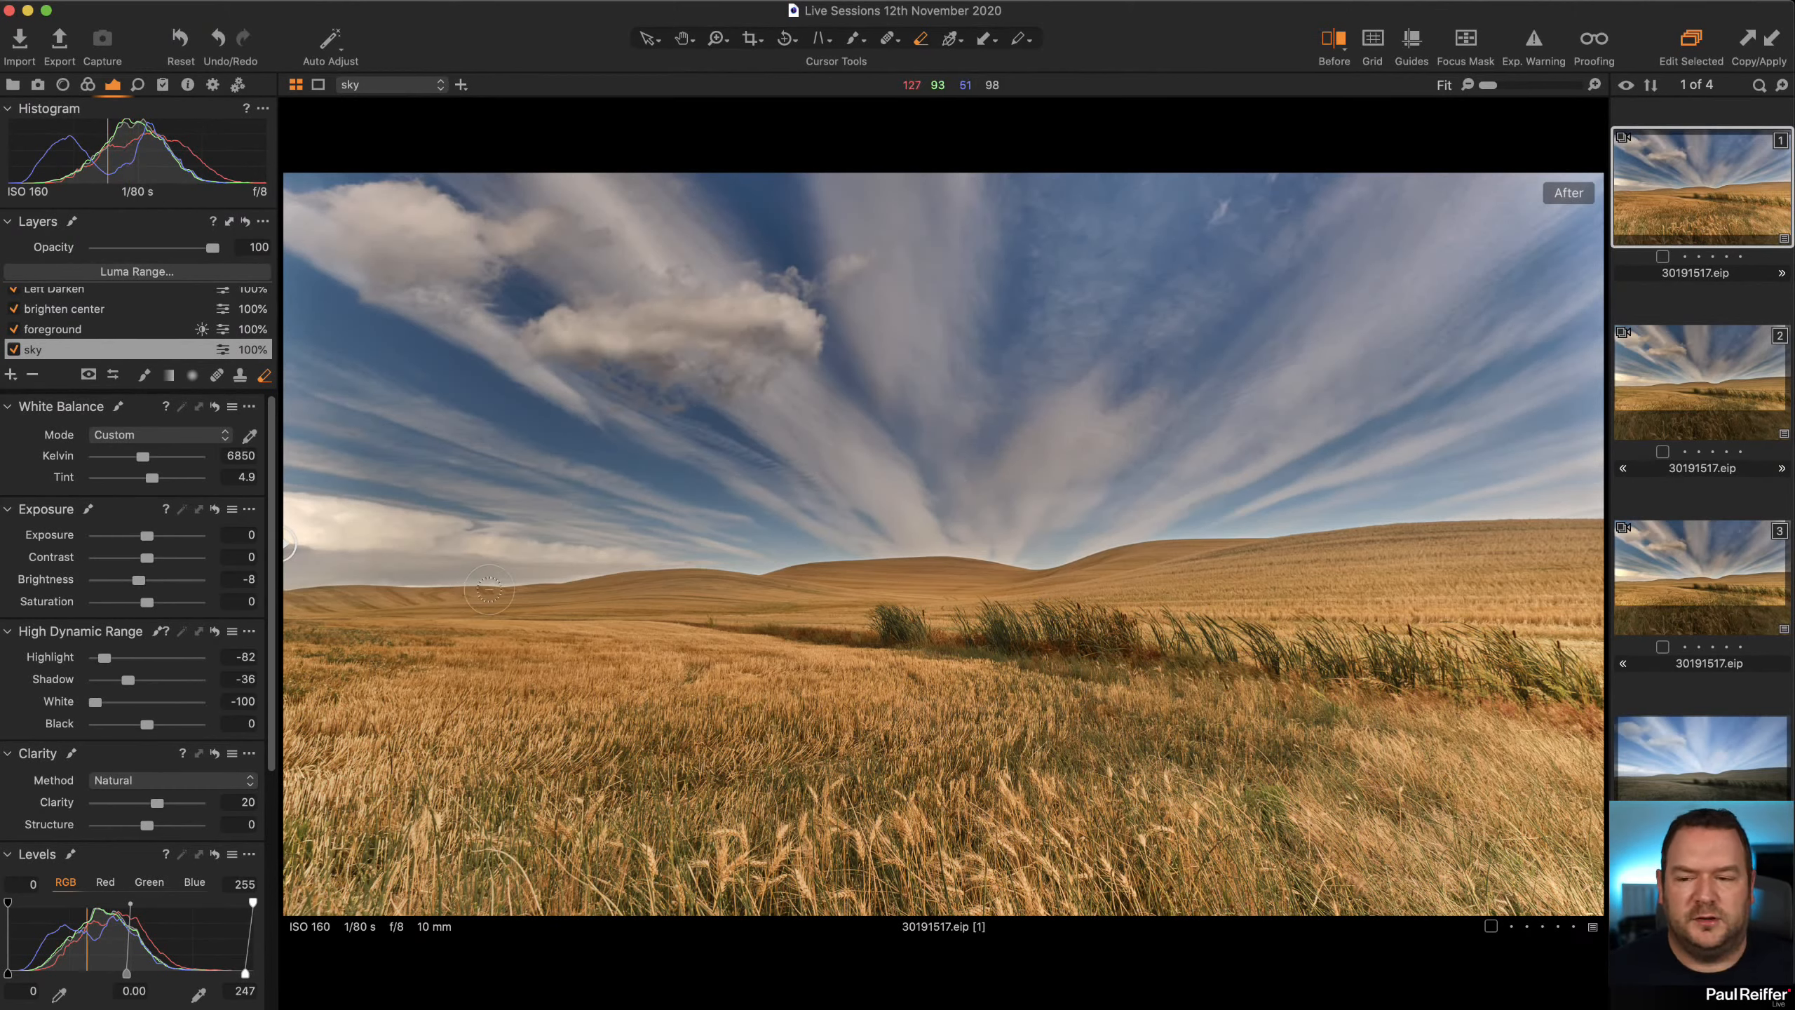
Set the sky layer's Clarity to 10 and compare the photo with the second variant.
drag(153, 805, 147, 804)
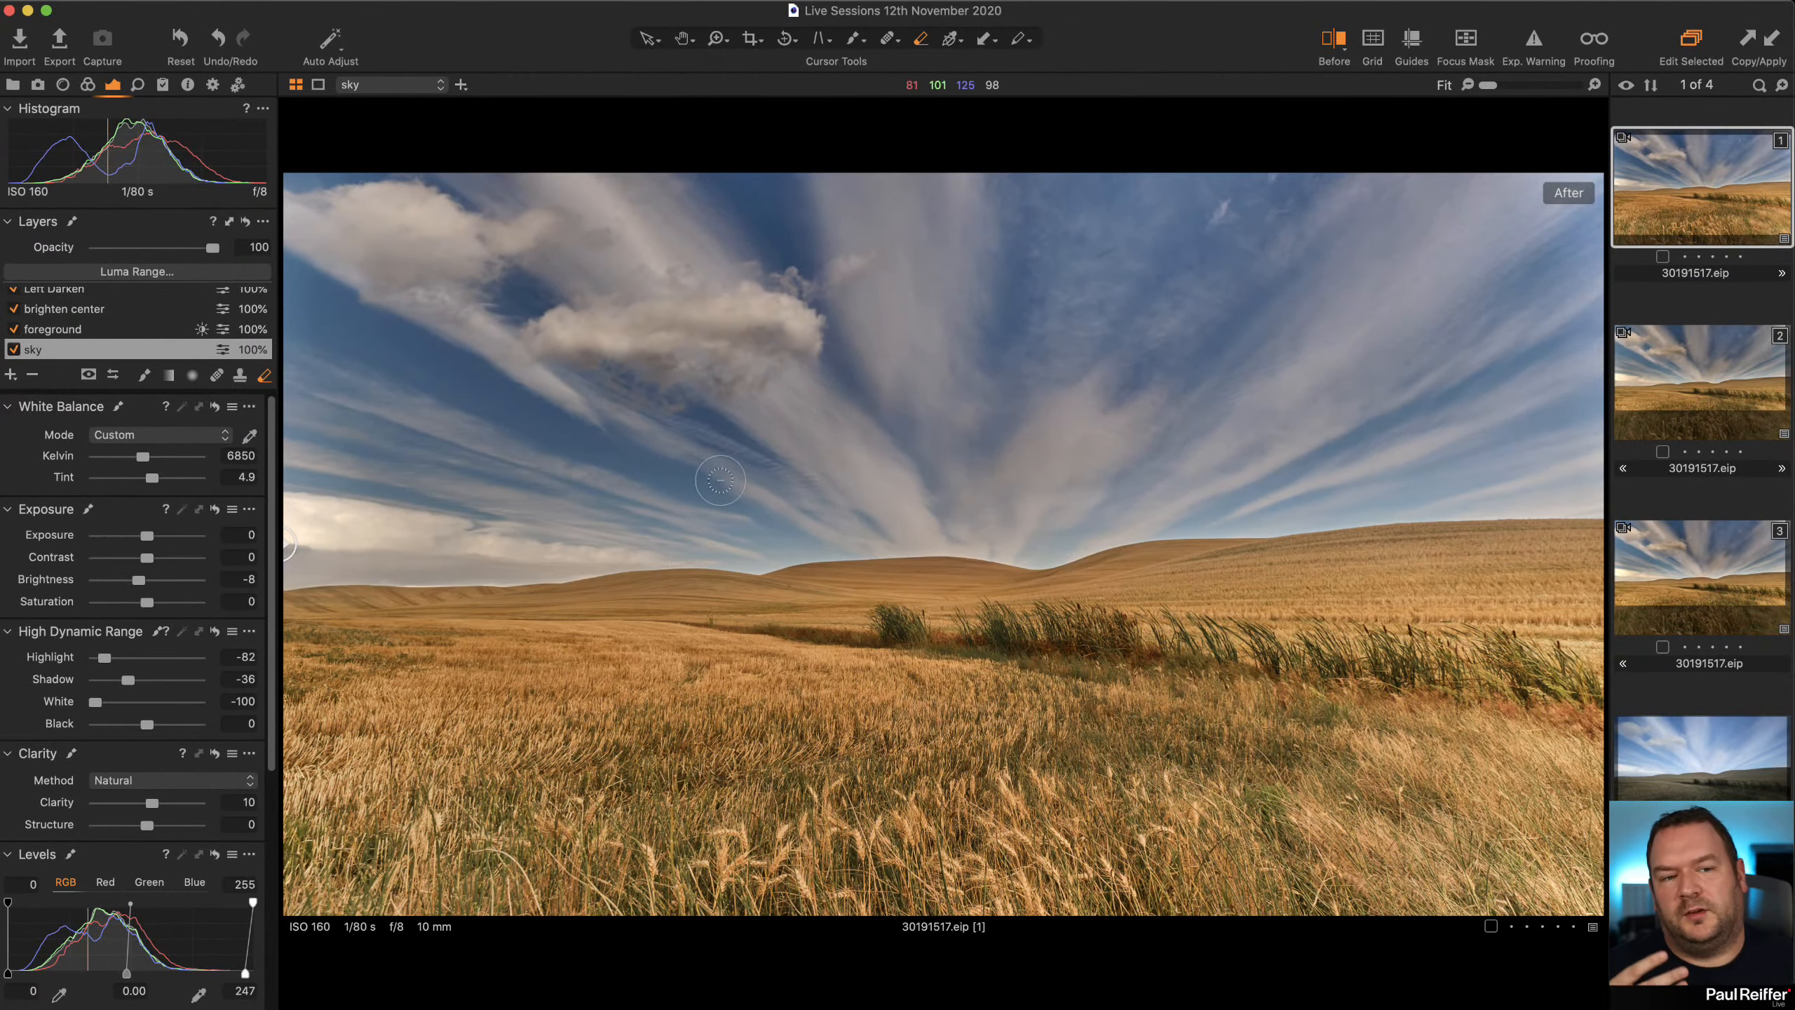
click(1719, 371)
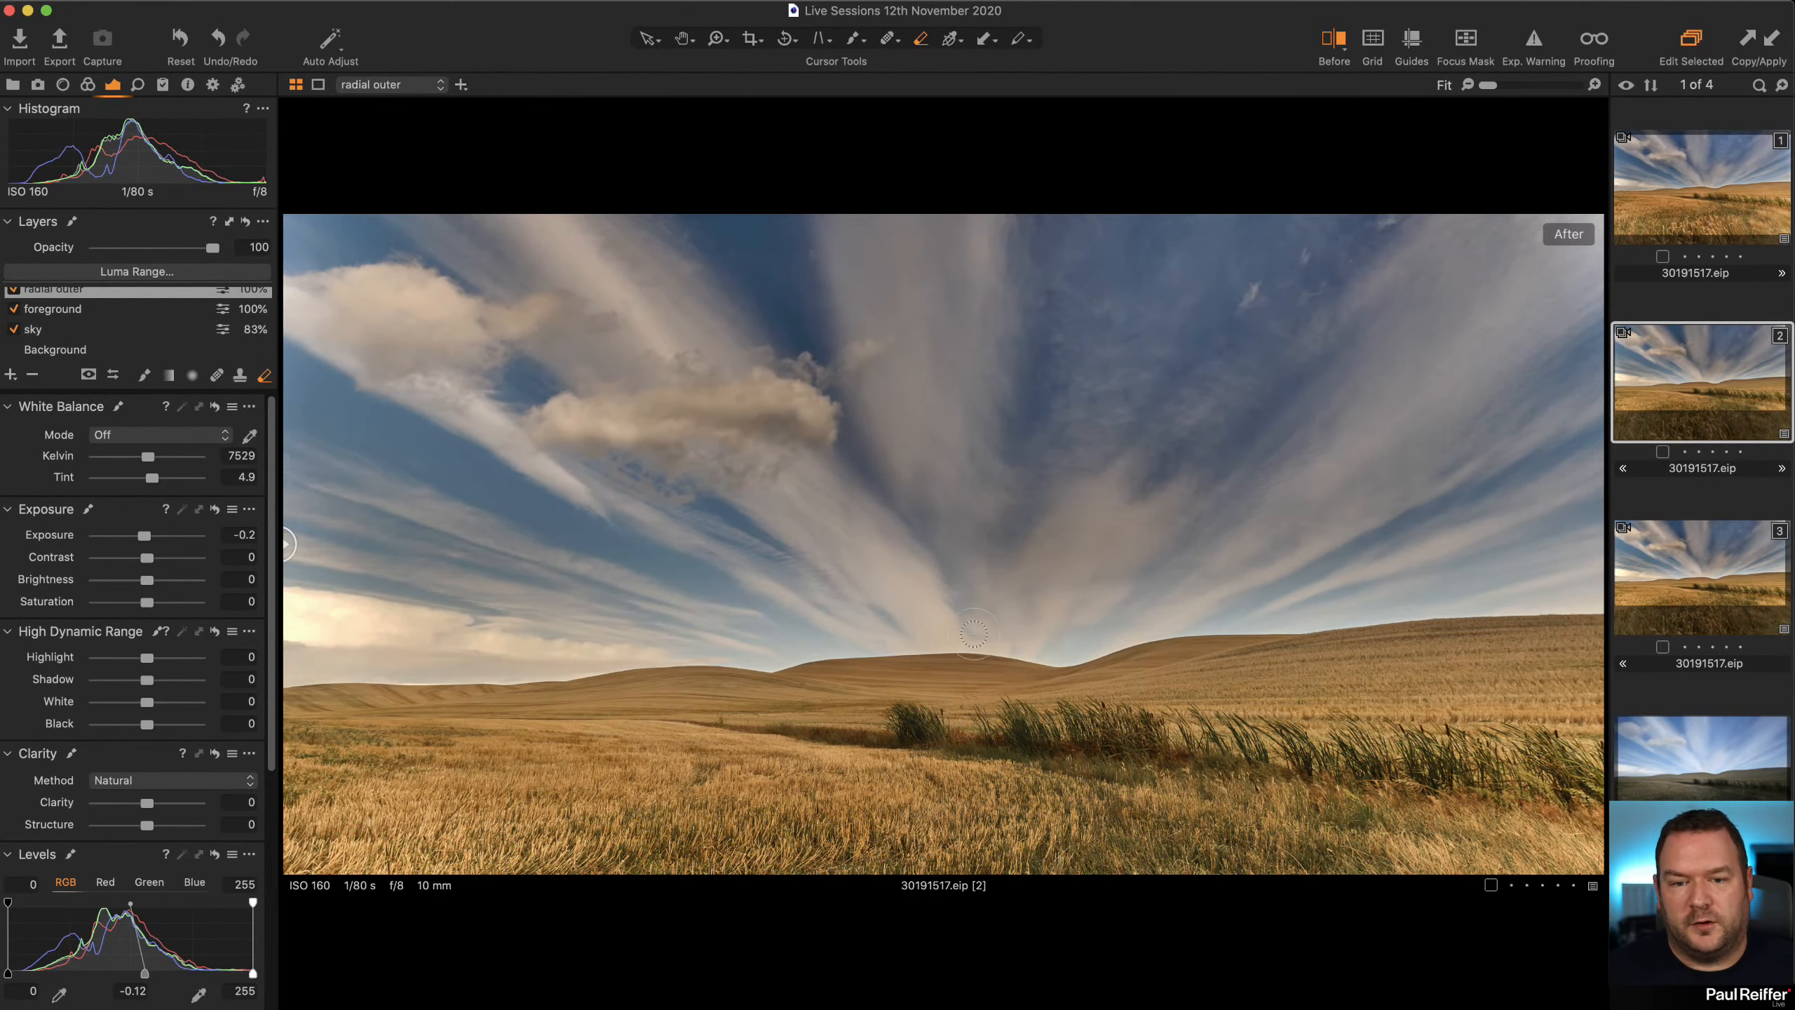
click(1679, 208)
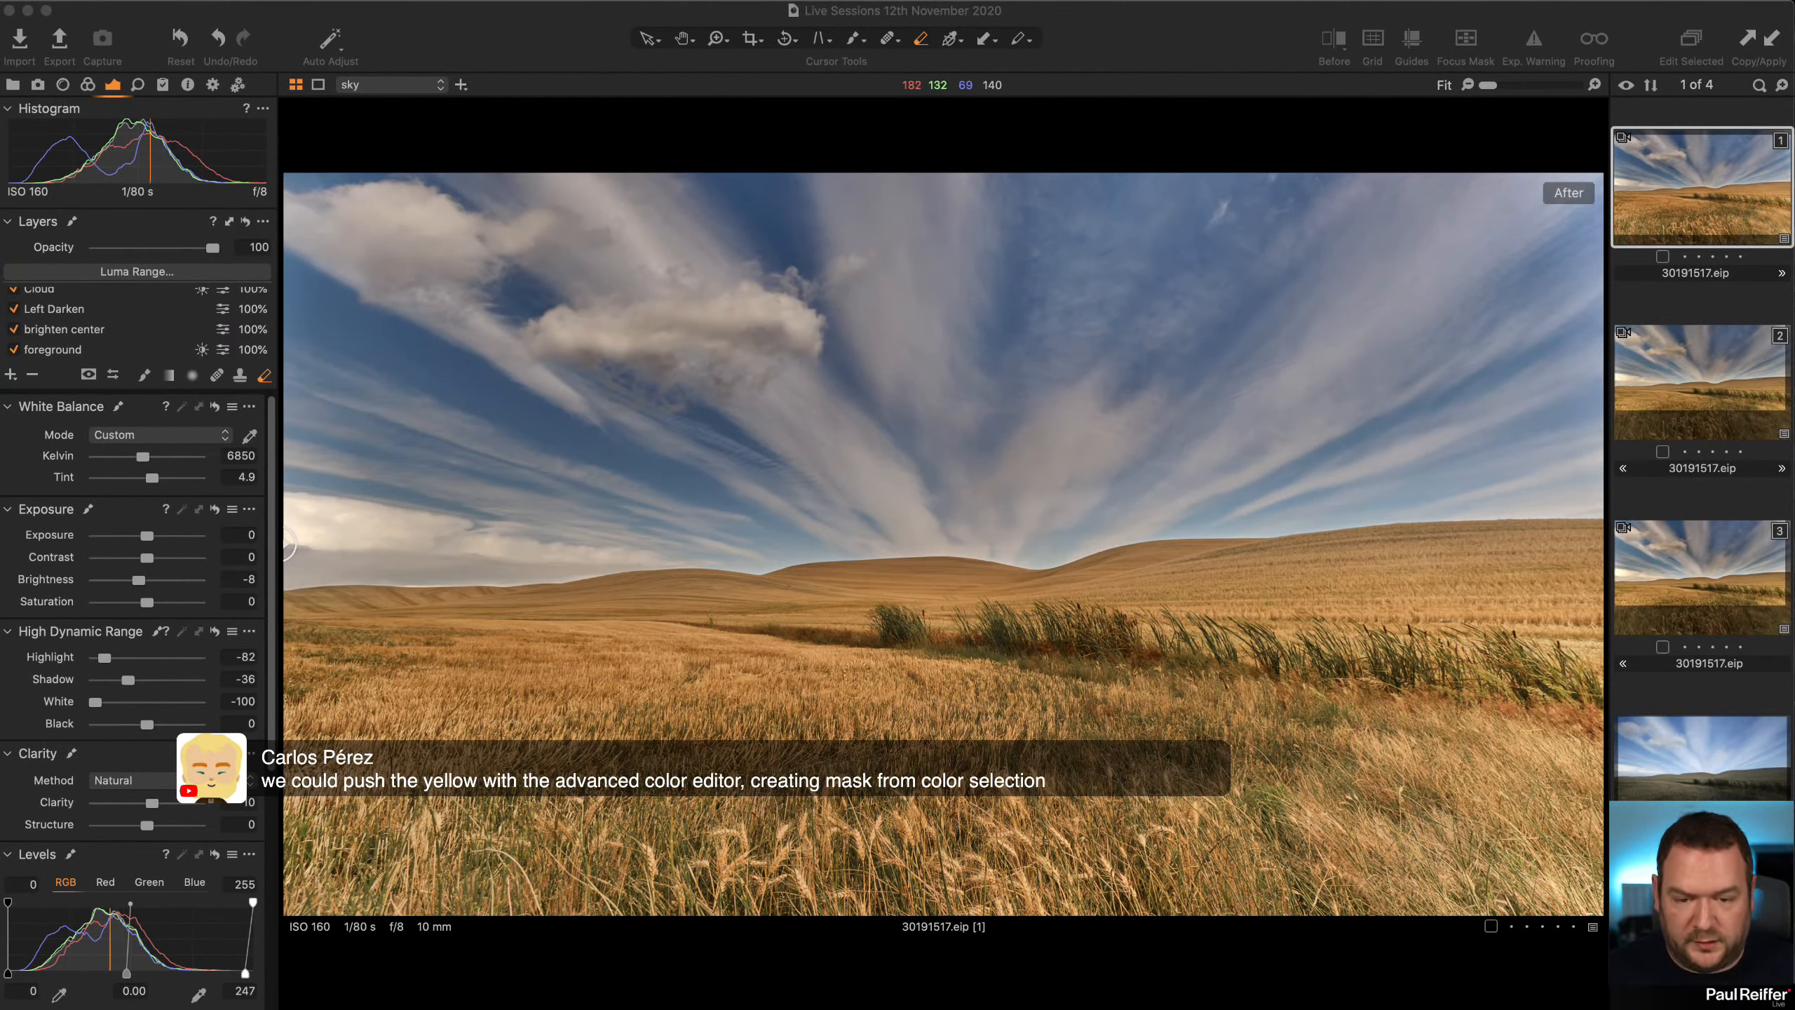
Examine the foreground wheat and grasses up close in the first variant and return to the full view.
click(1138, 44)
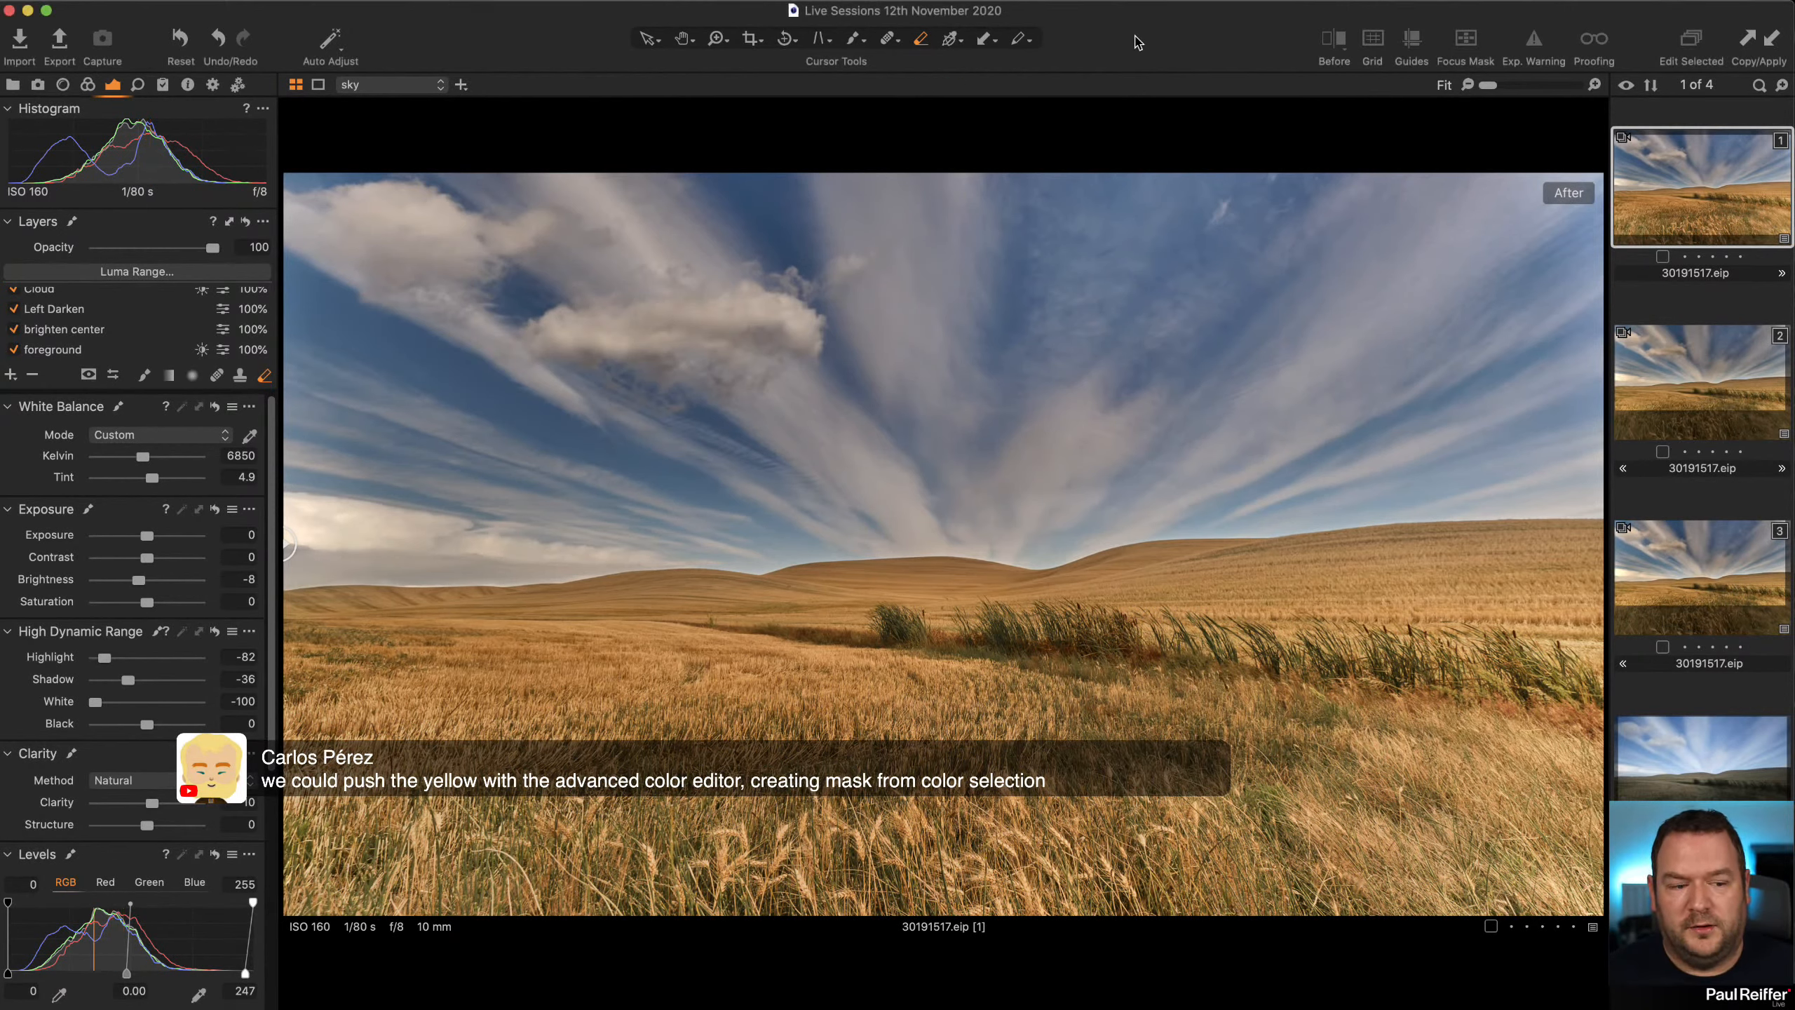
key(z)
click(975, 693)
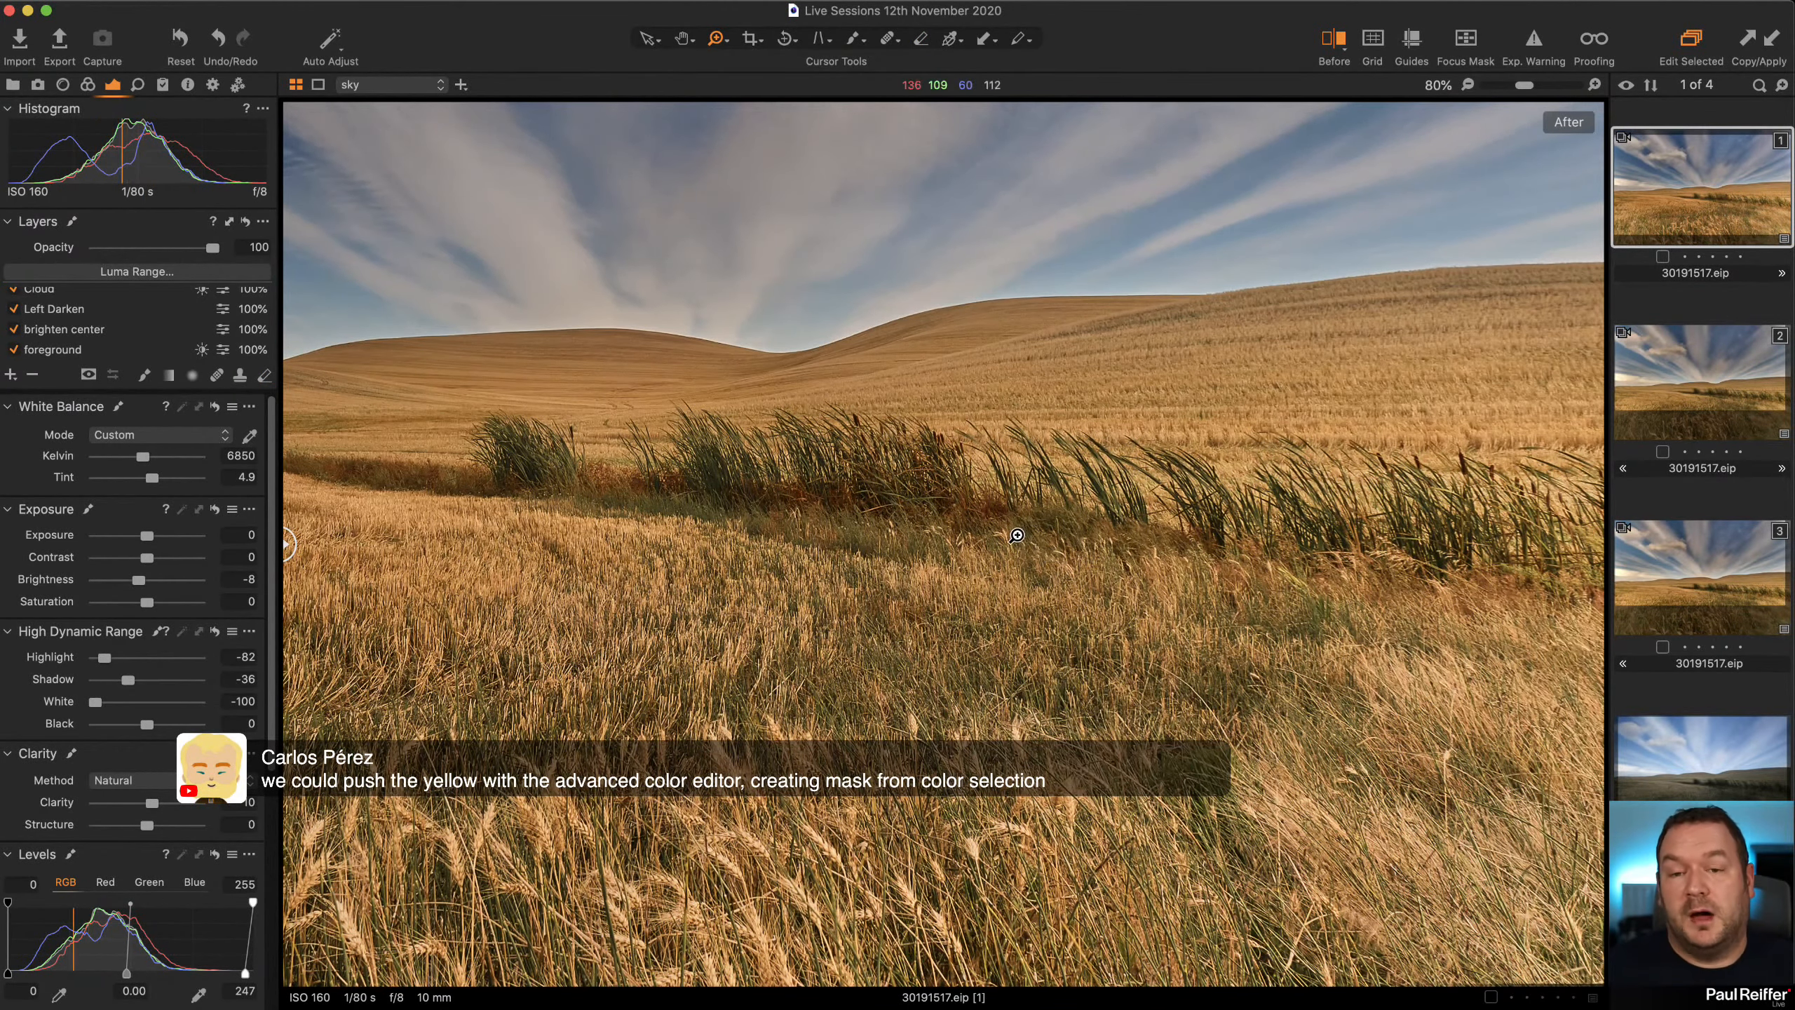
click(976, 619)
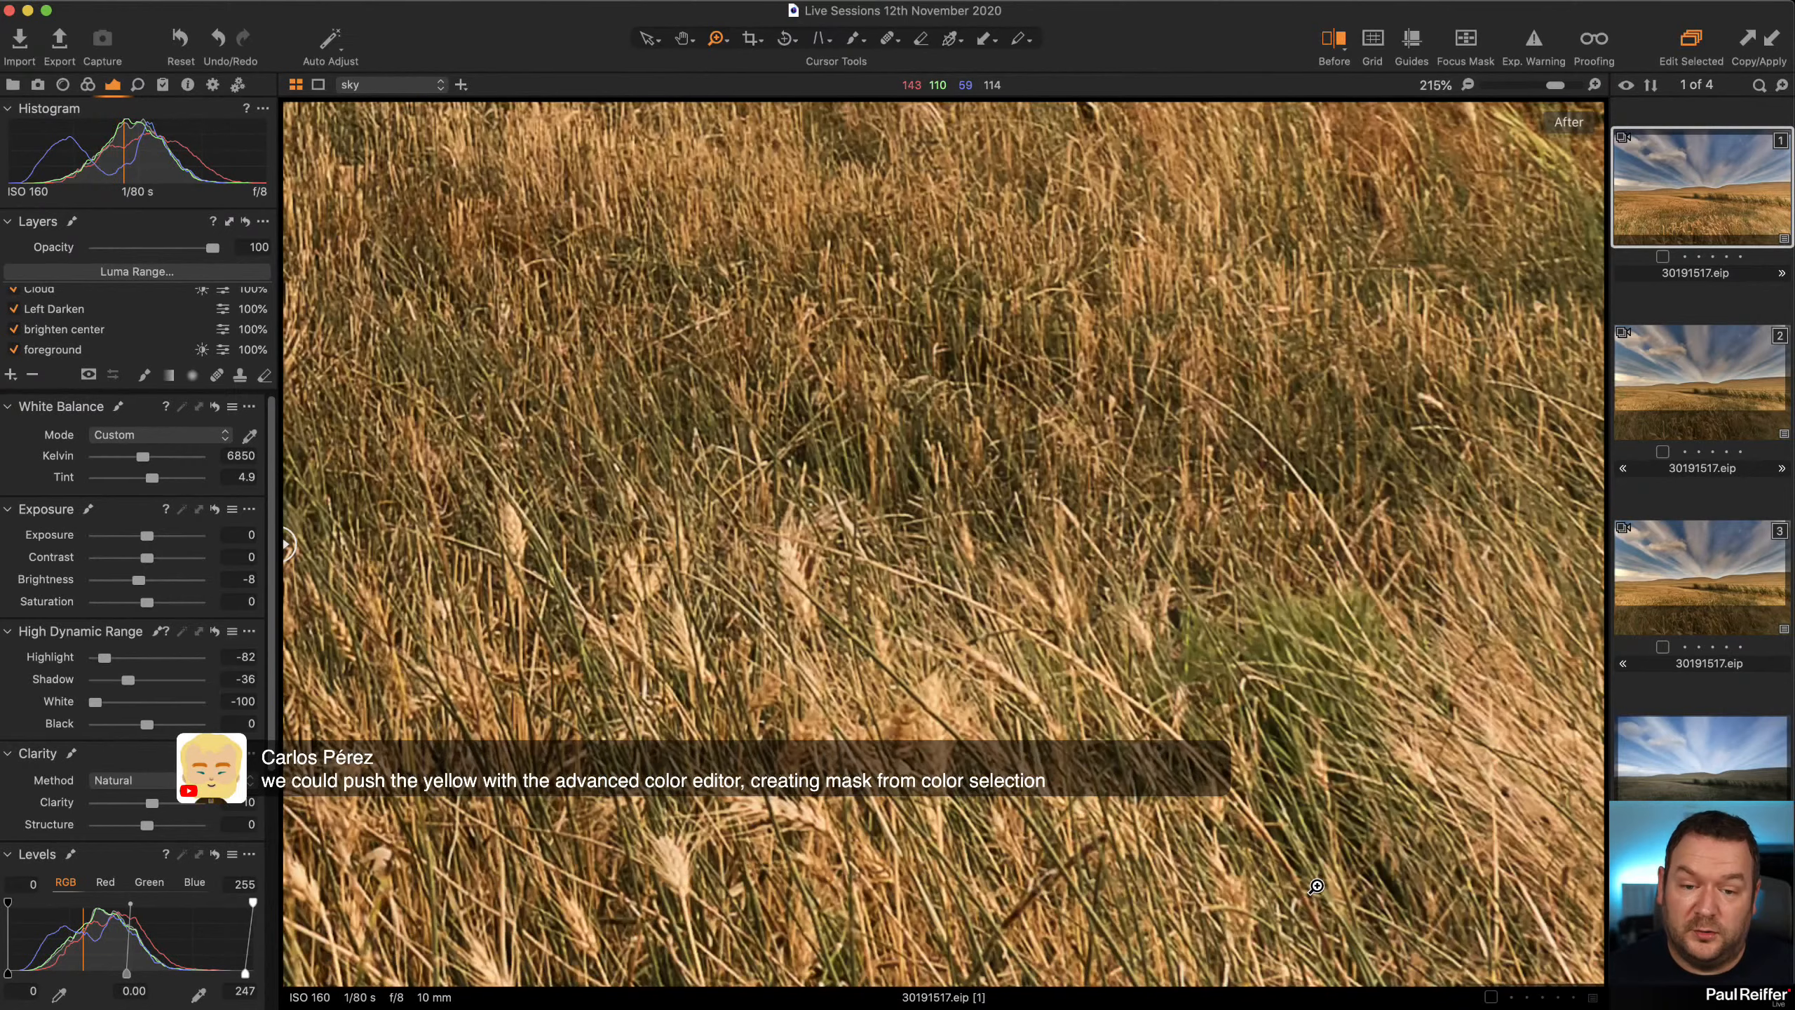
click(1089, 545)
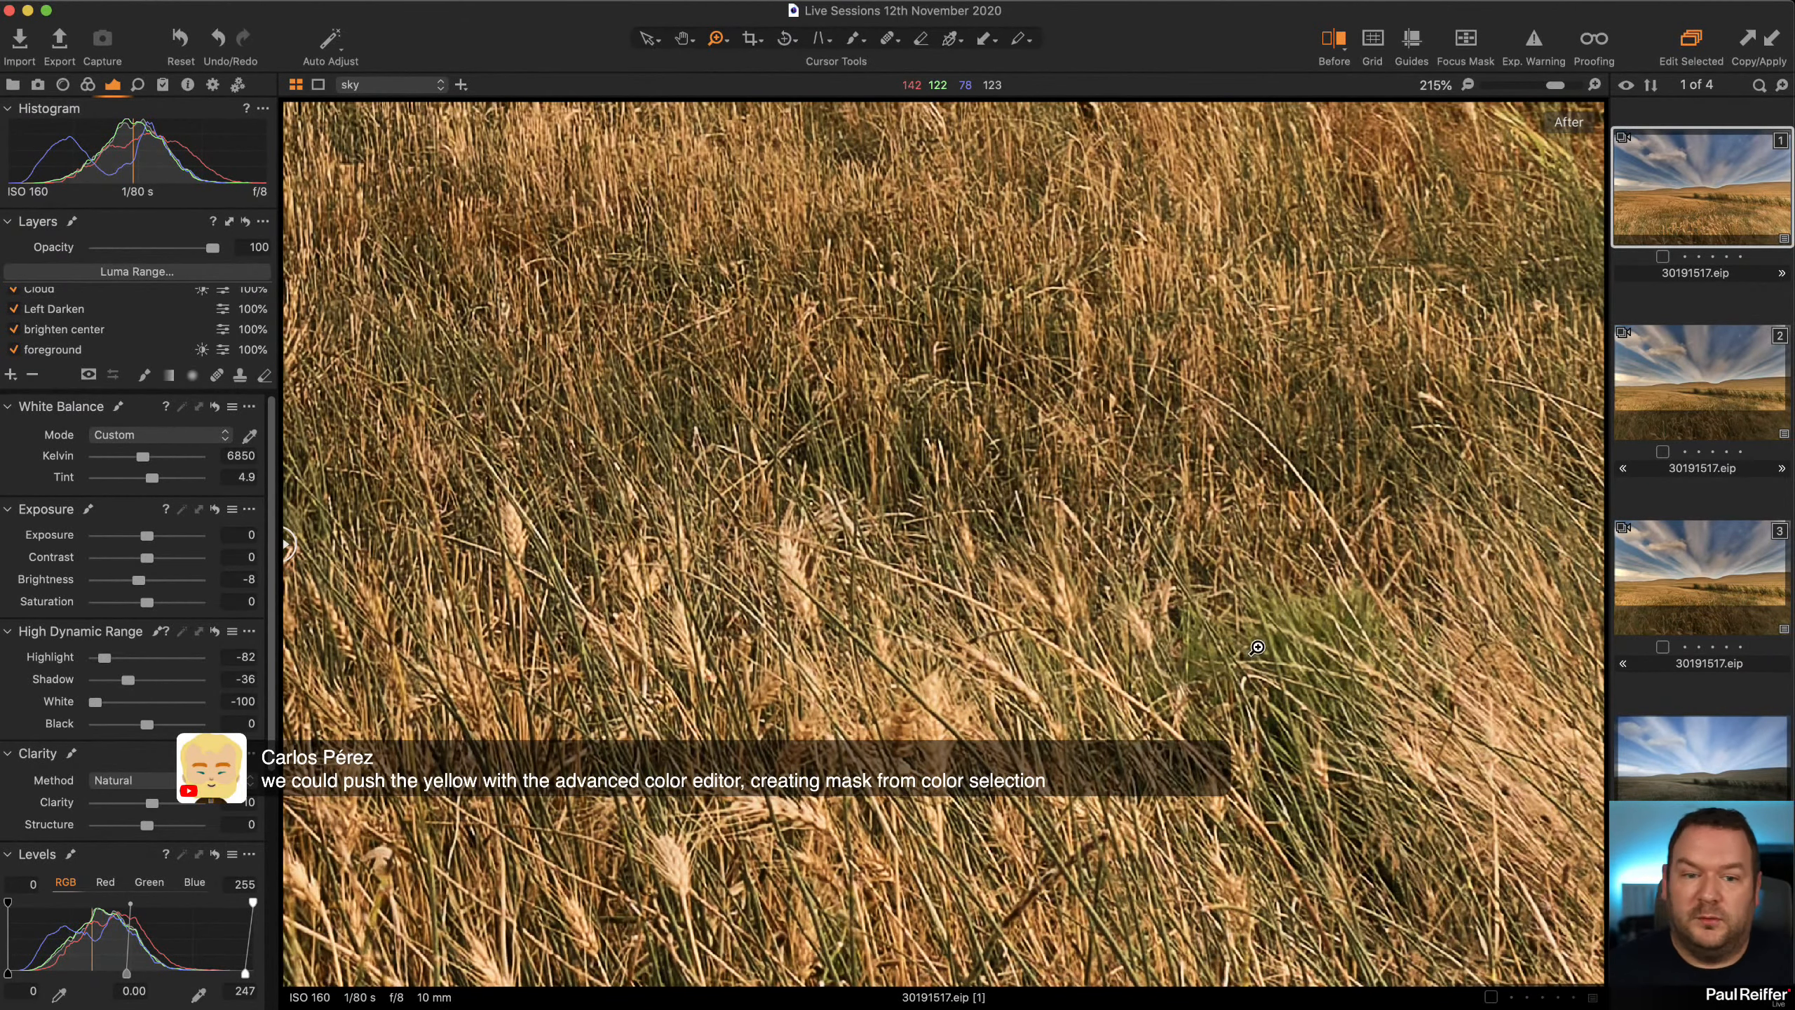
alt+click(813, 558)
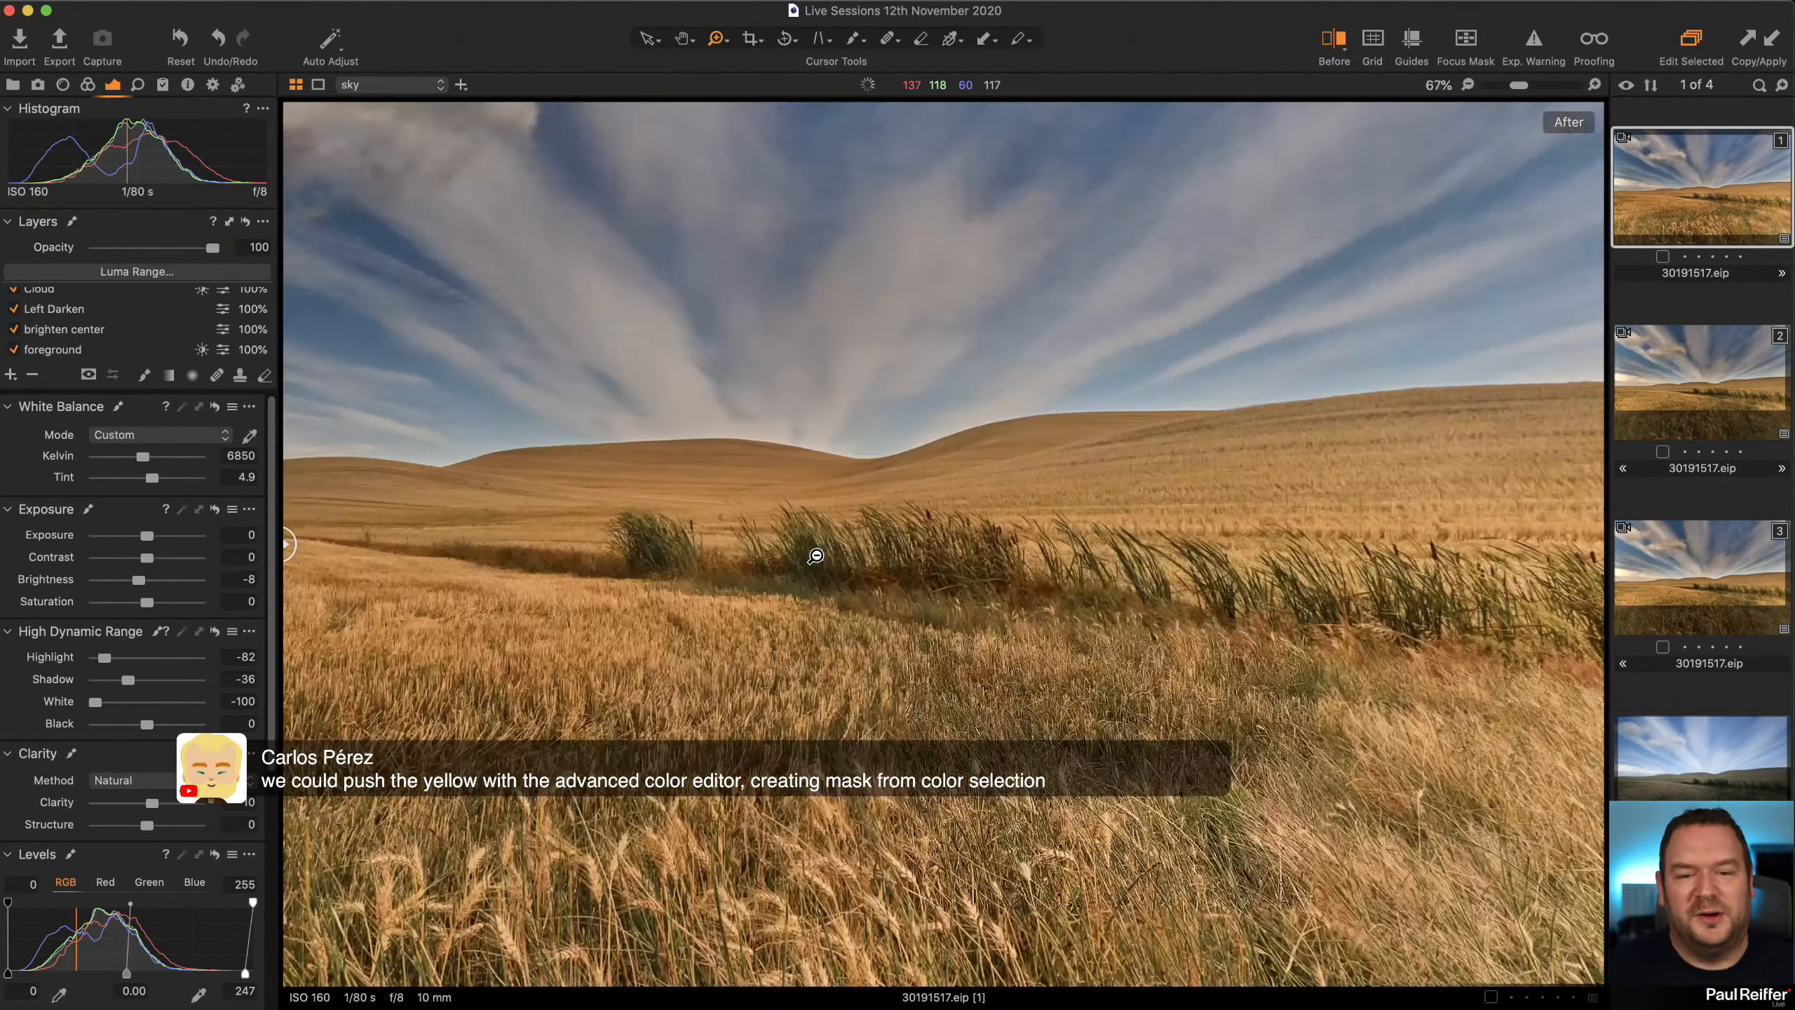
alt+click(813, 557)
alt+click(892, 700)
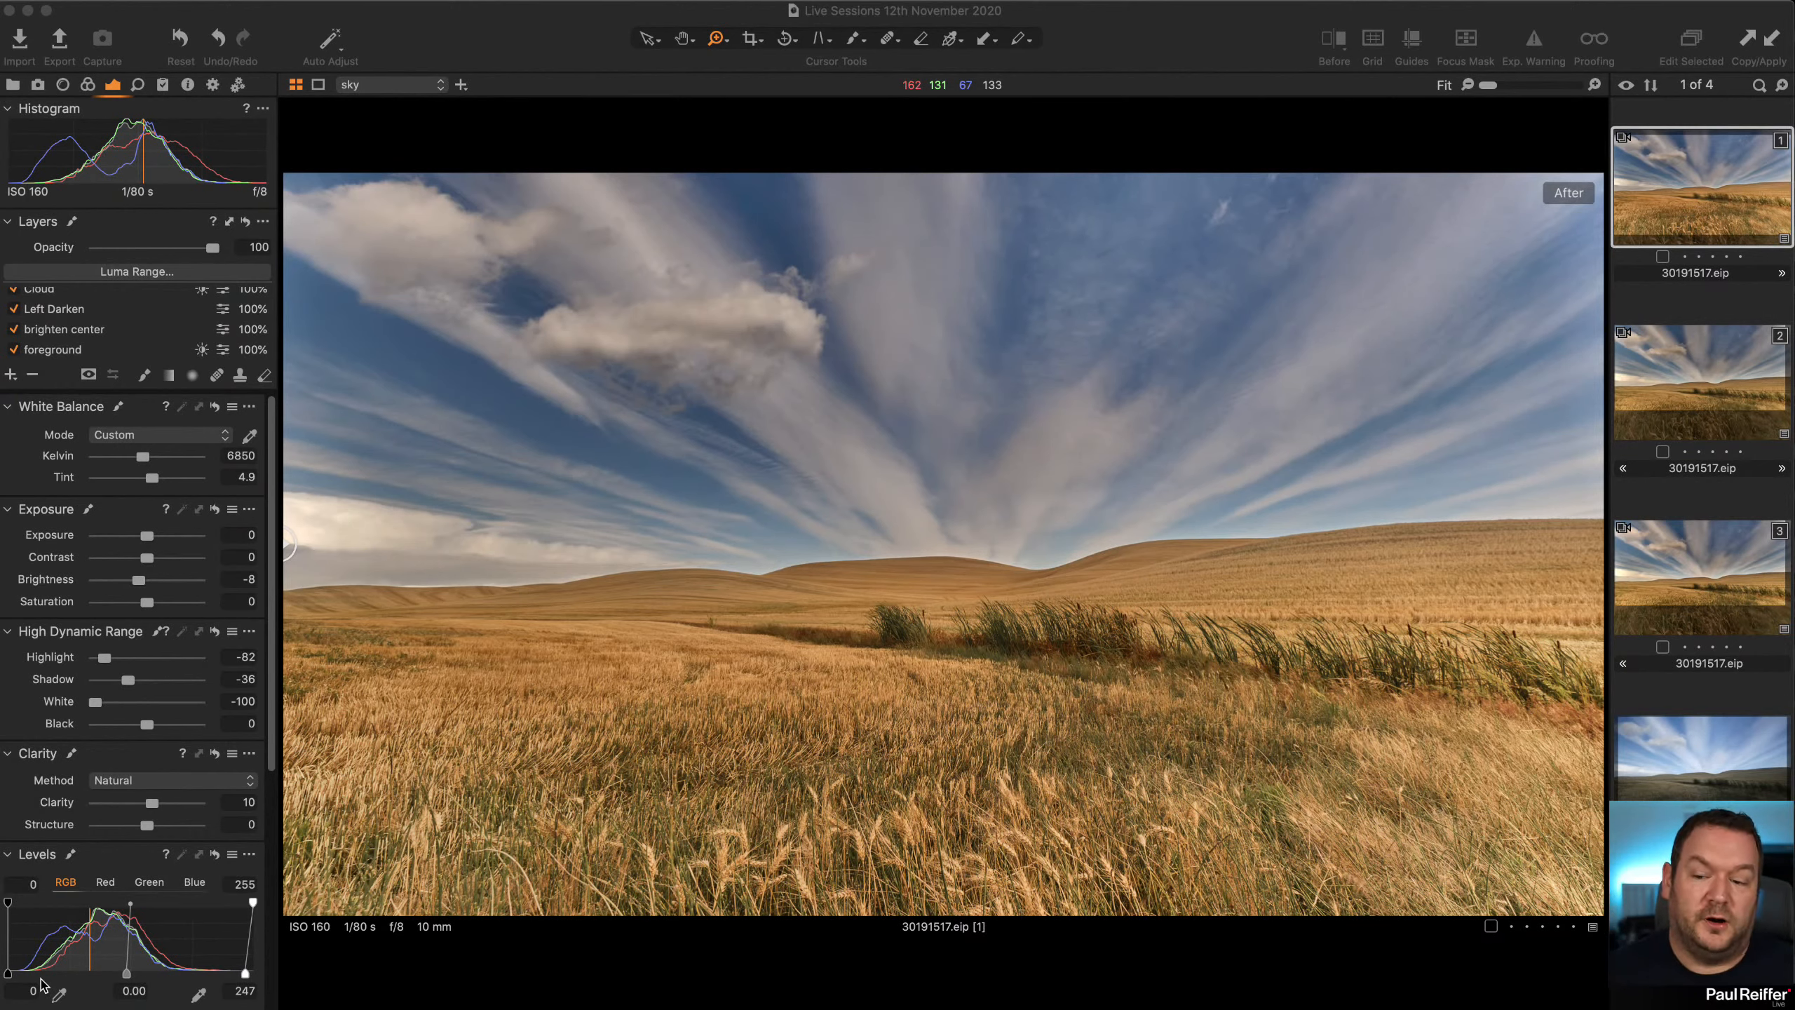
Clone the first variant and auto-adjust the Levels of the clone's Background layer.
scroll(170, 869, down, 3)
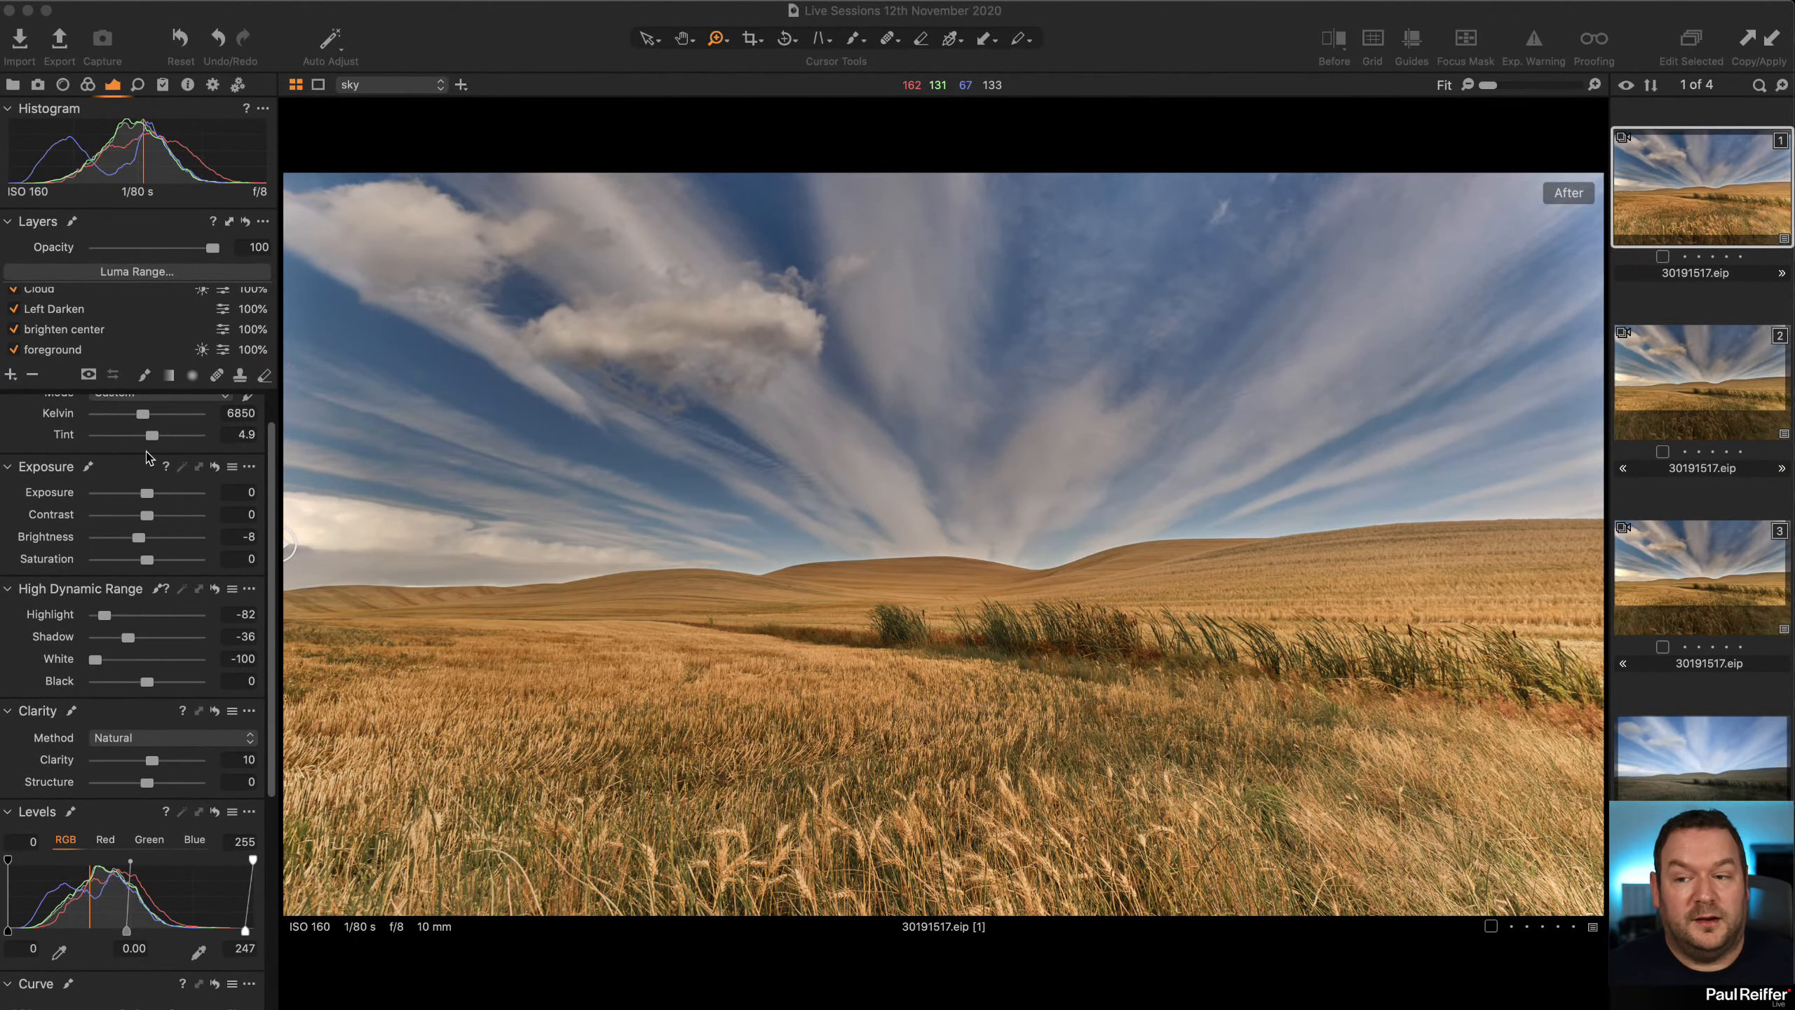
scroll(134, 333, down, 2)
right_click(1649, 211)
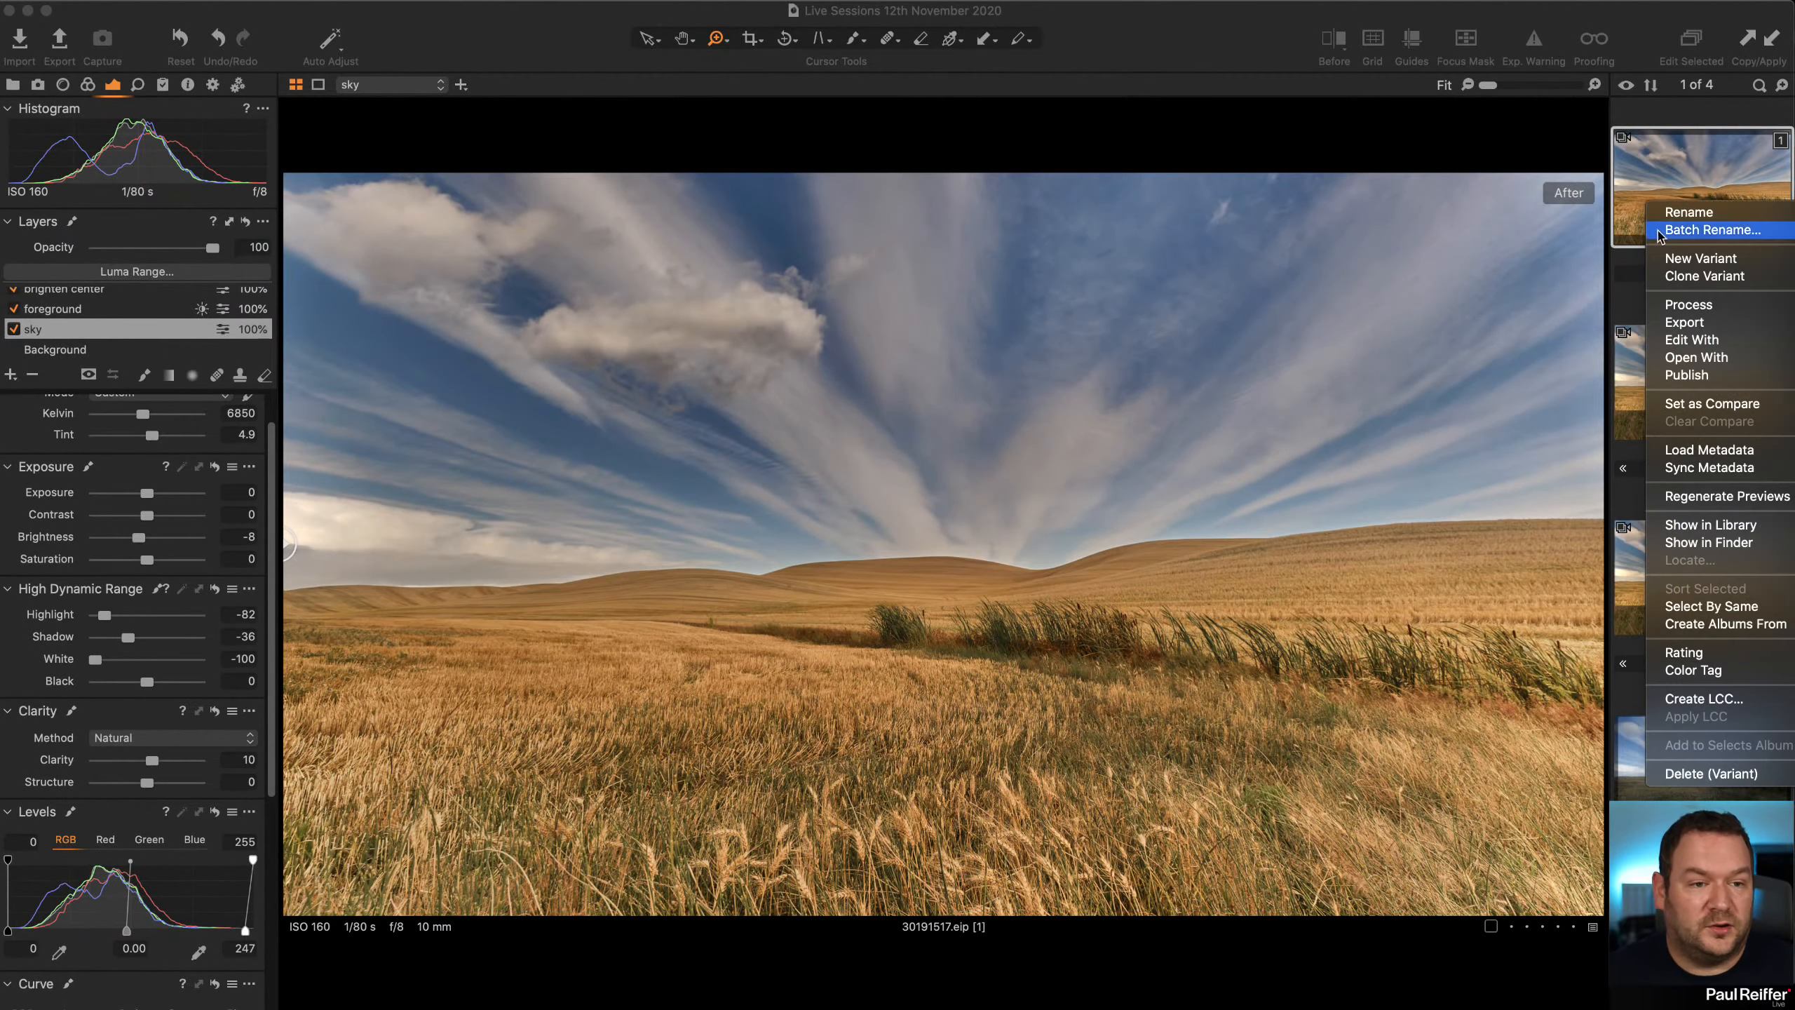
click(1709, 276)
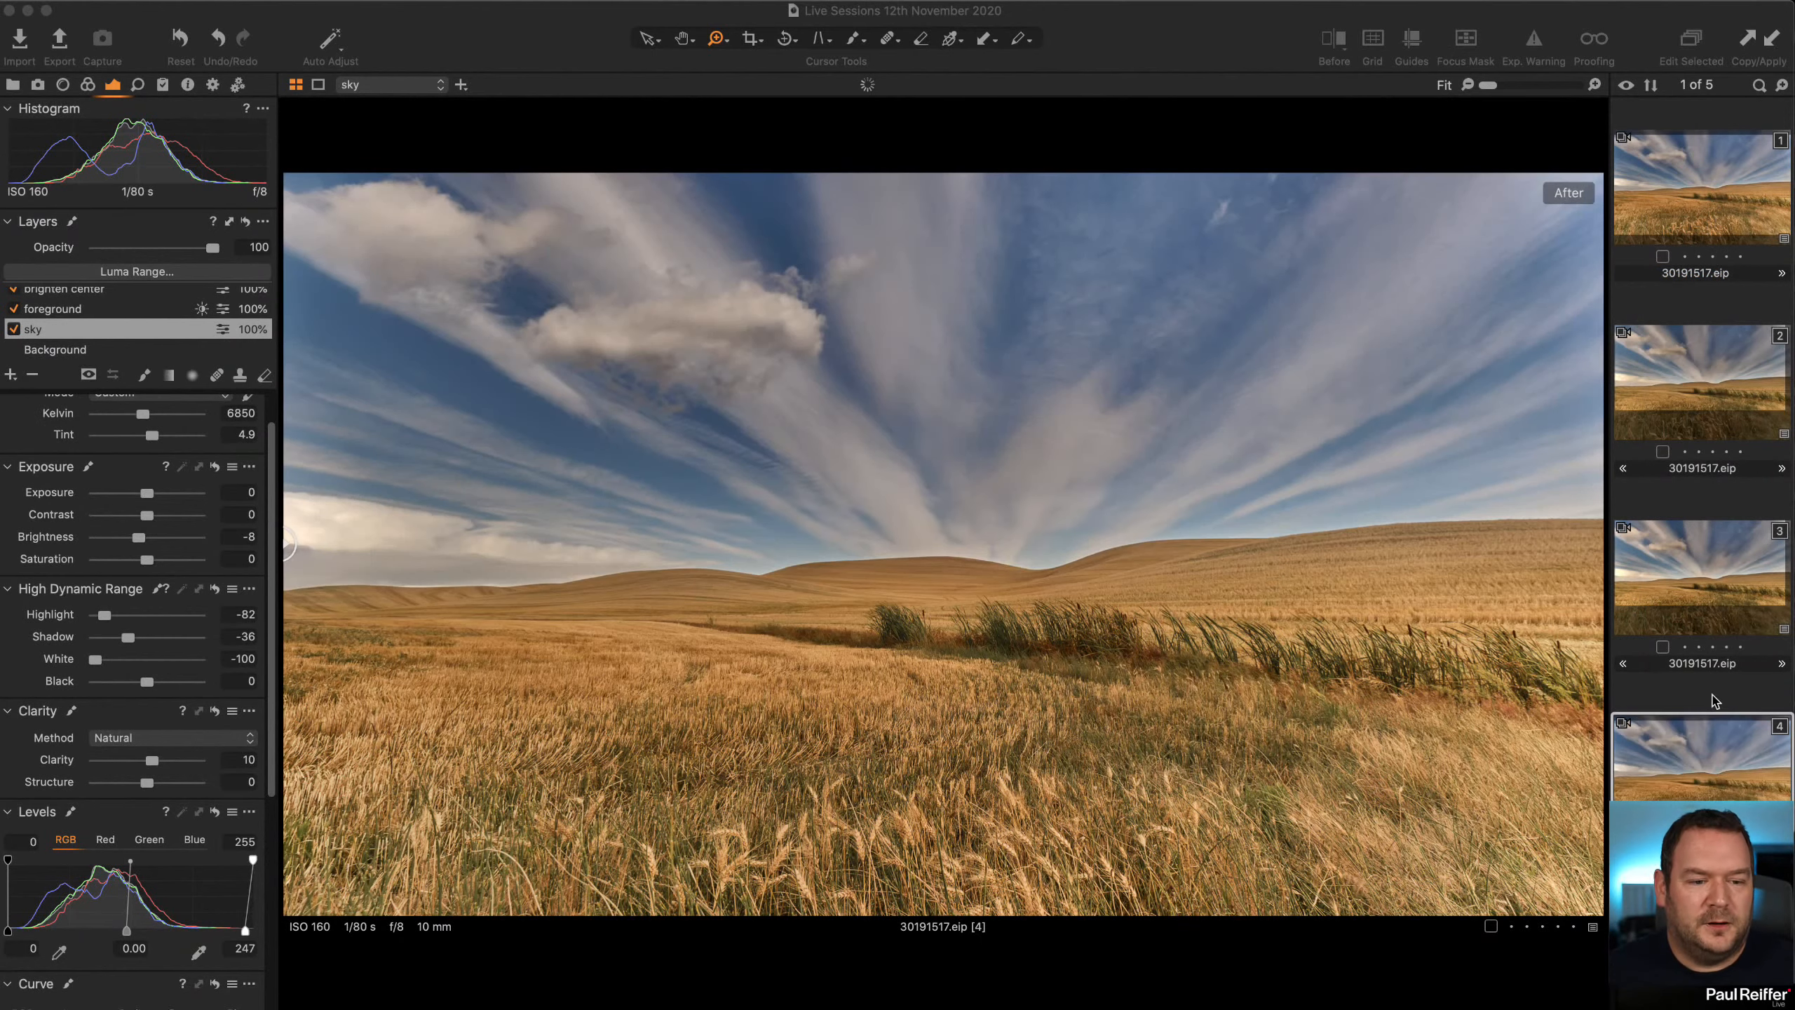
scroll(163, 756, down, 5)
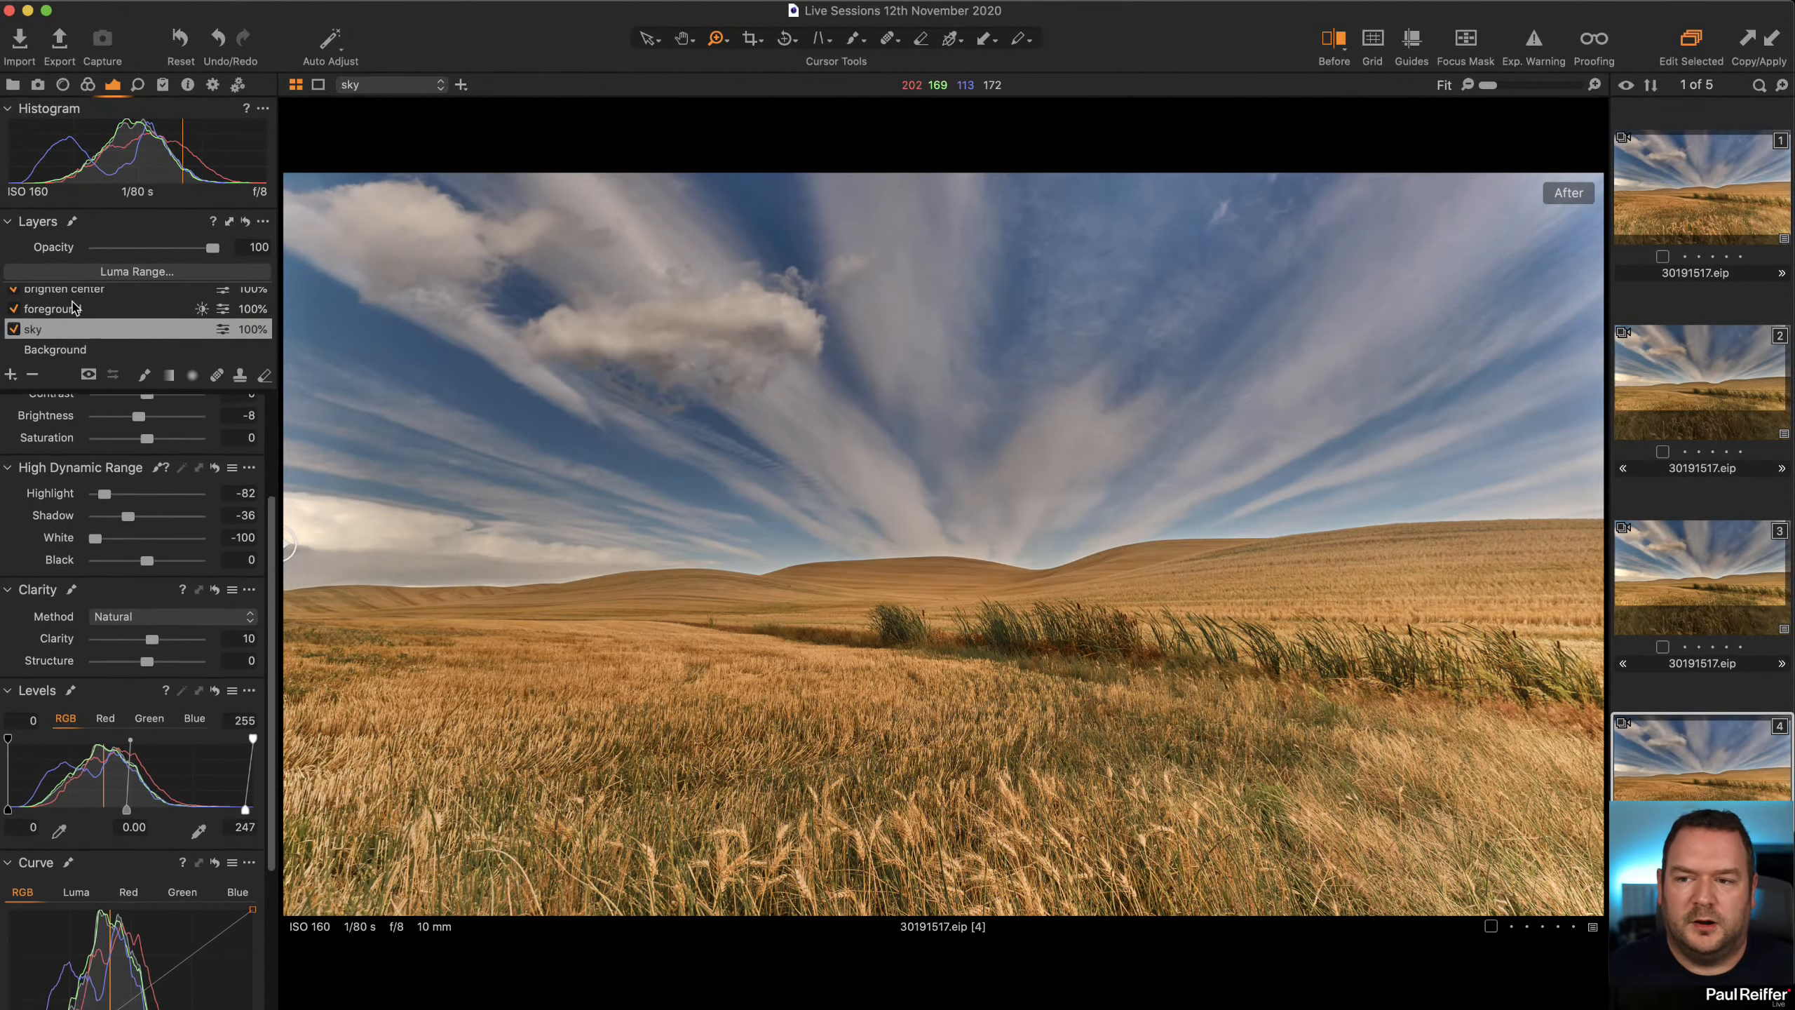
click(78, 349)
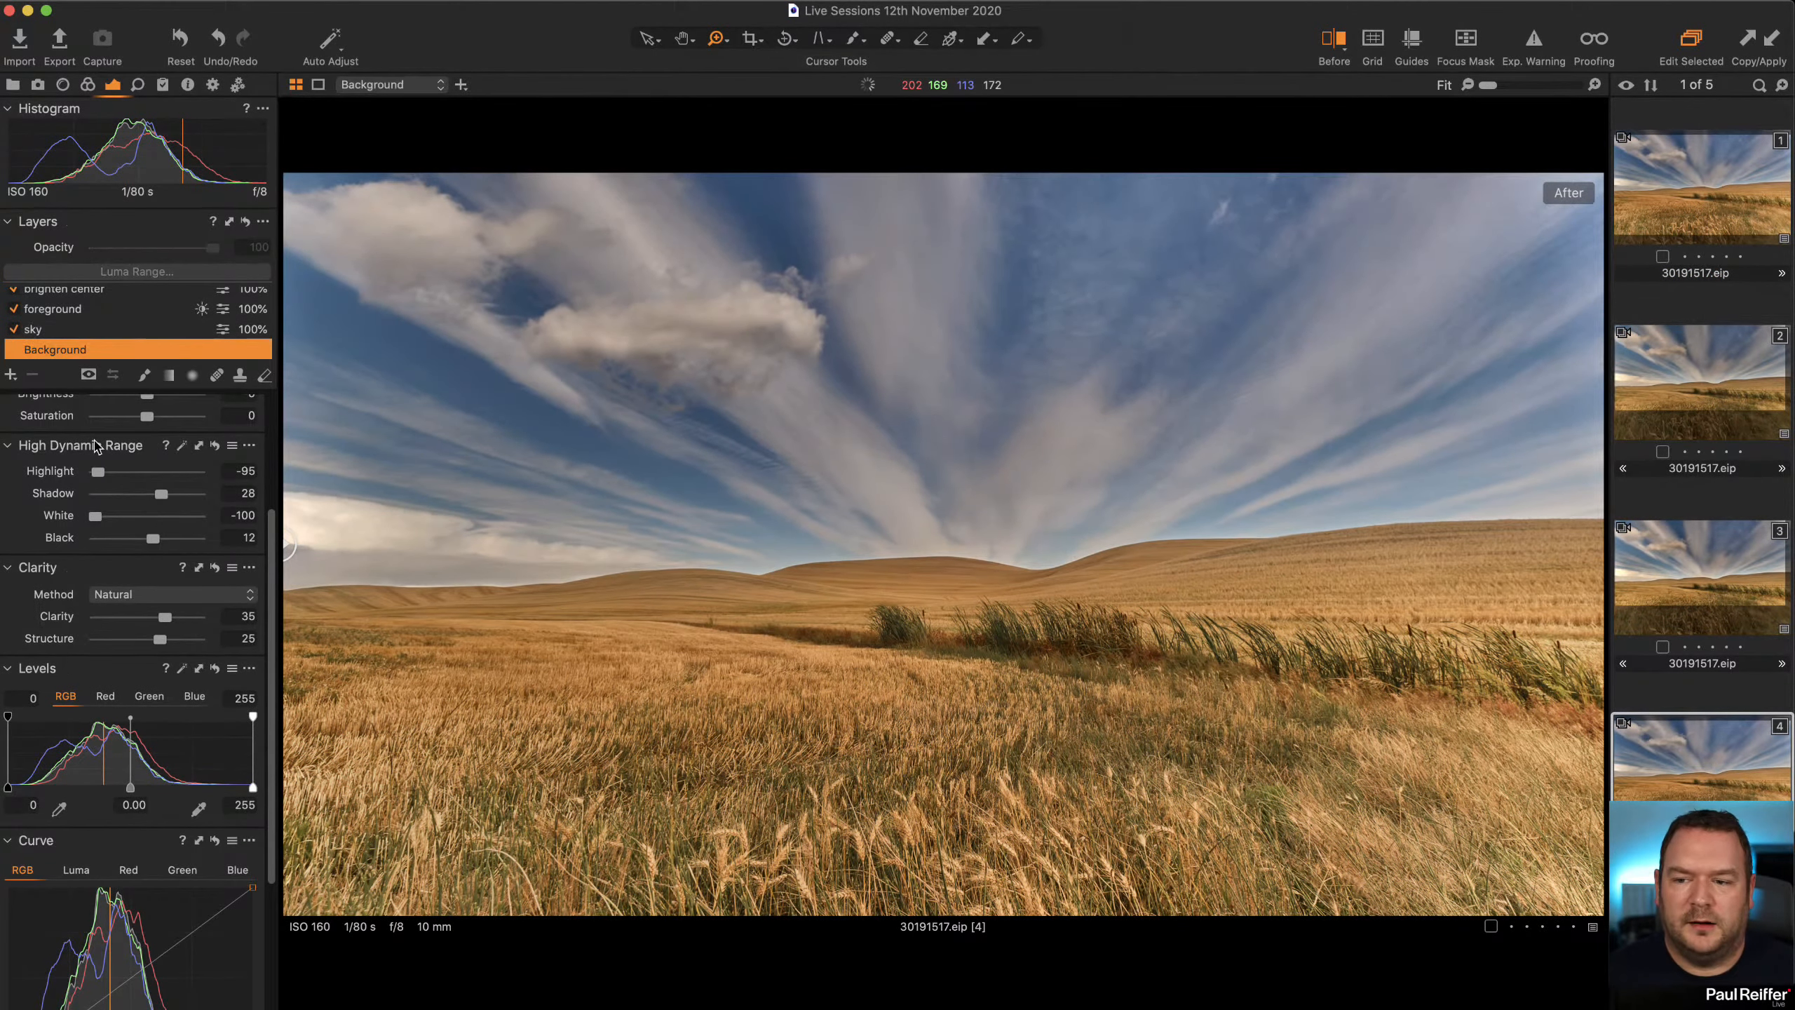
click(183, 668)
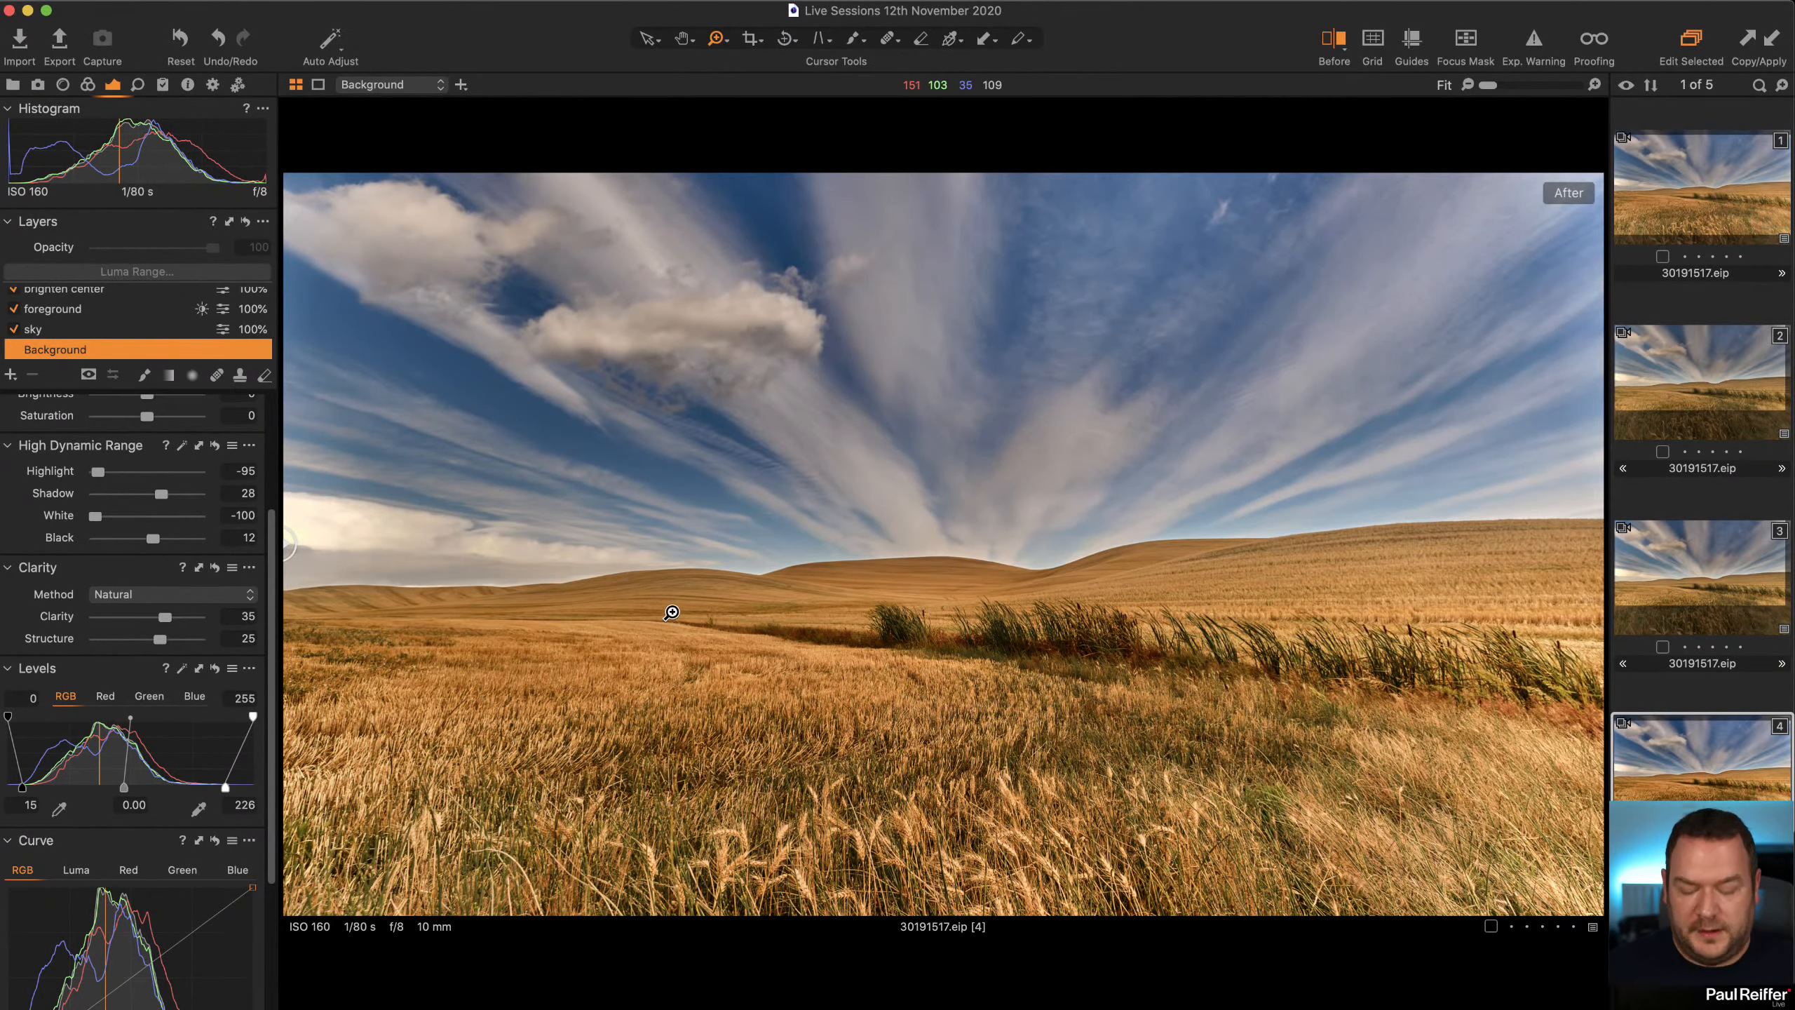
Check the highlights in the low cloud above the horizon, delete the cloned variant and go back to the first variant.
click(353, 495)
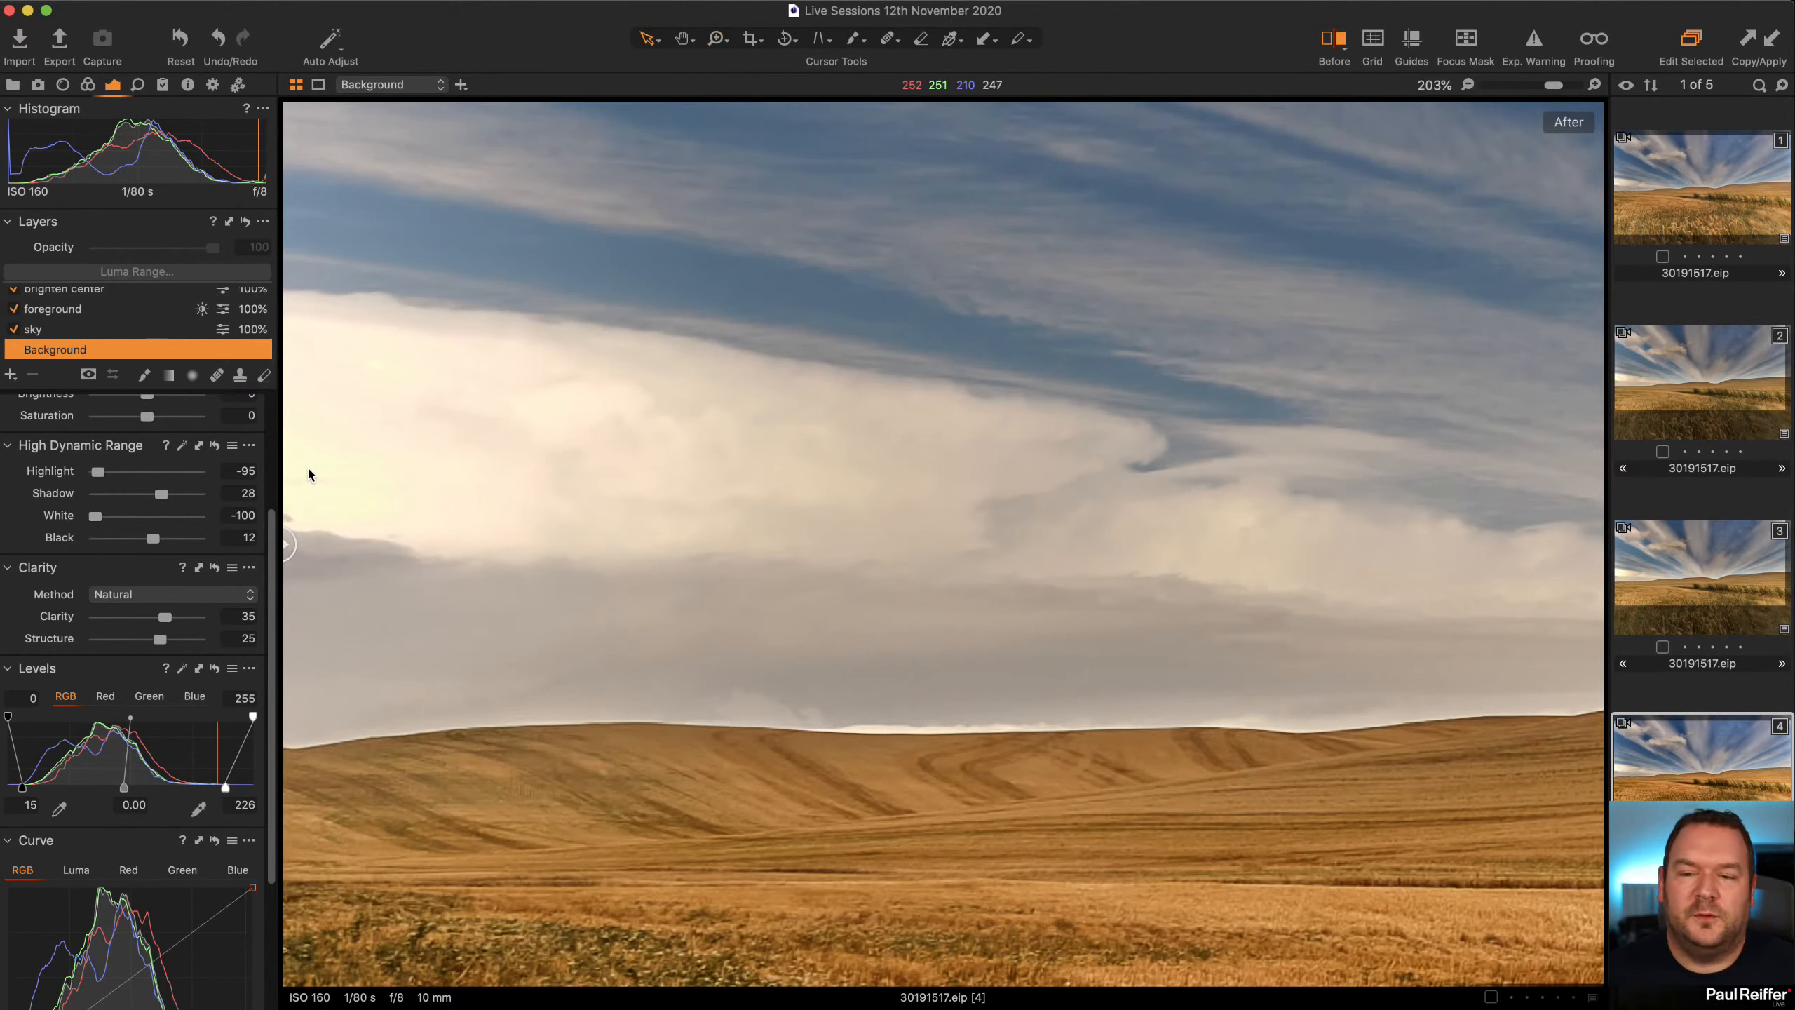
key(z)
alt+click(1121, 564)
alt+click(1121, 564)
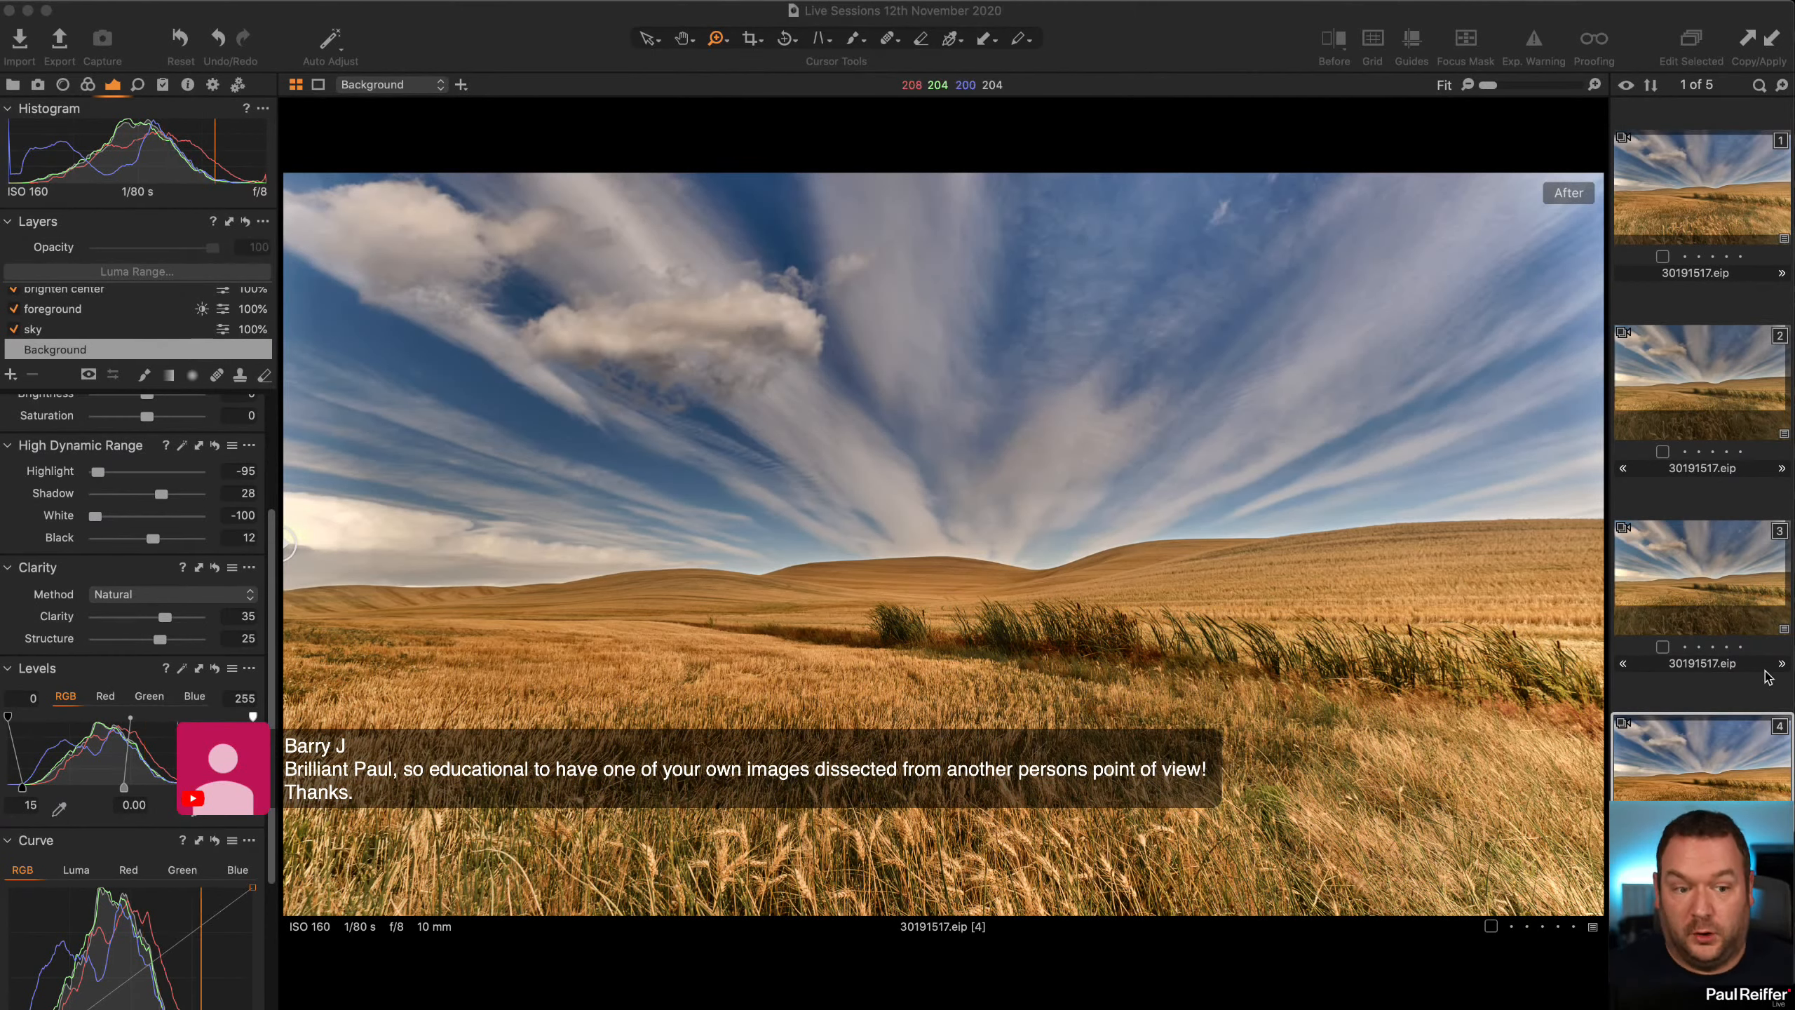
click(1680, 748)
click(1686, 207)
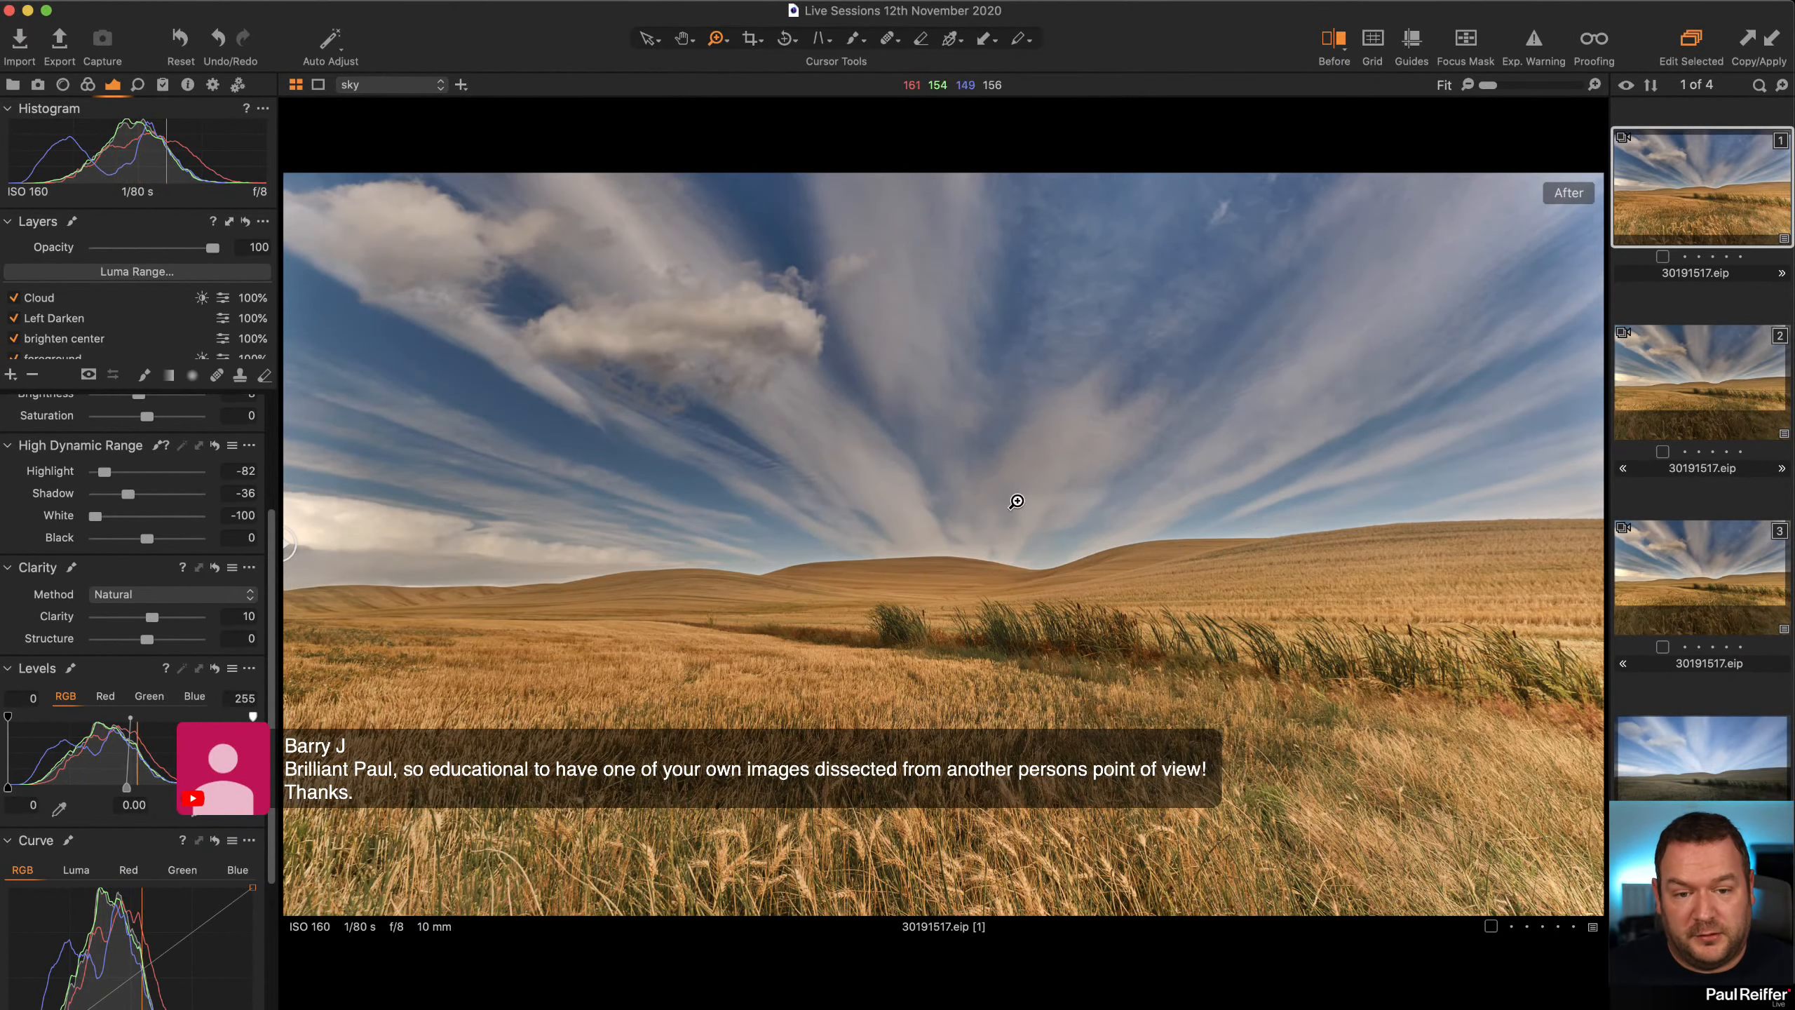
Examine the hill ridge along the horizon in the first variant and return to the full view.
drag(1017, 504, 1298, 601)
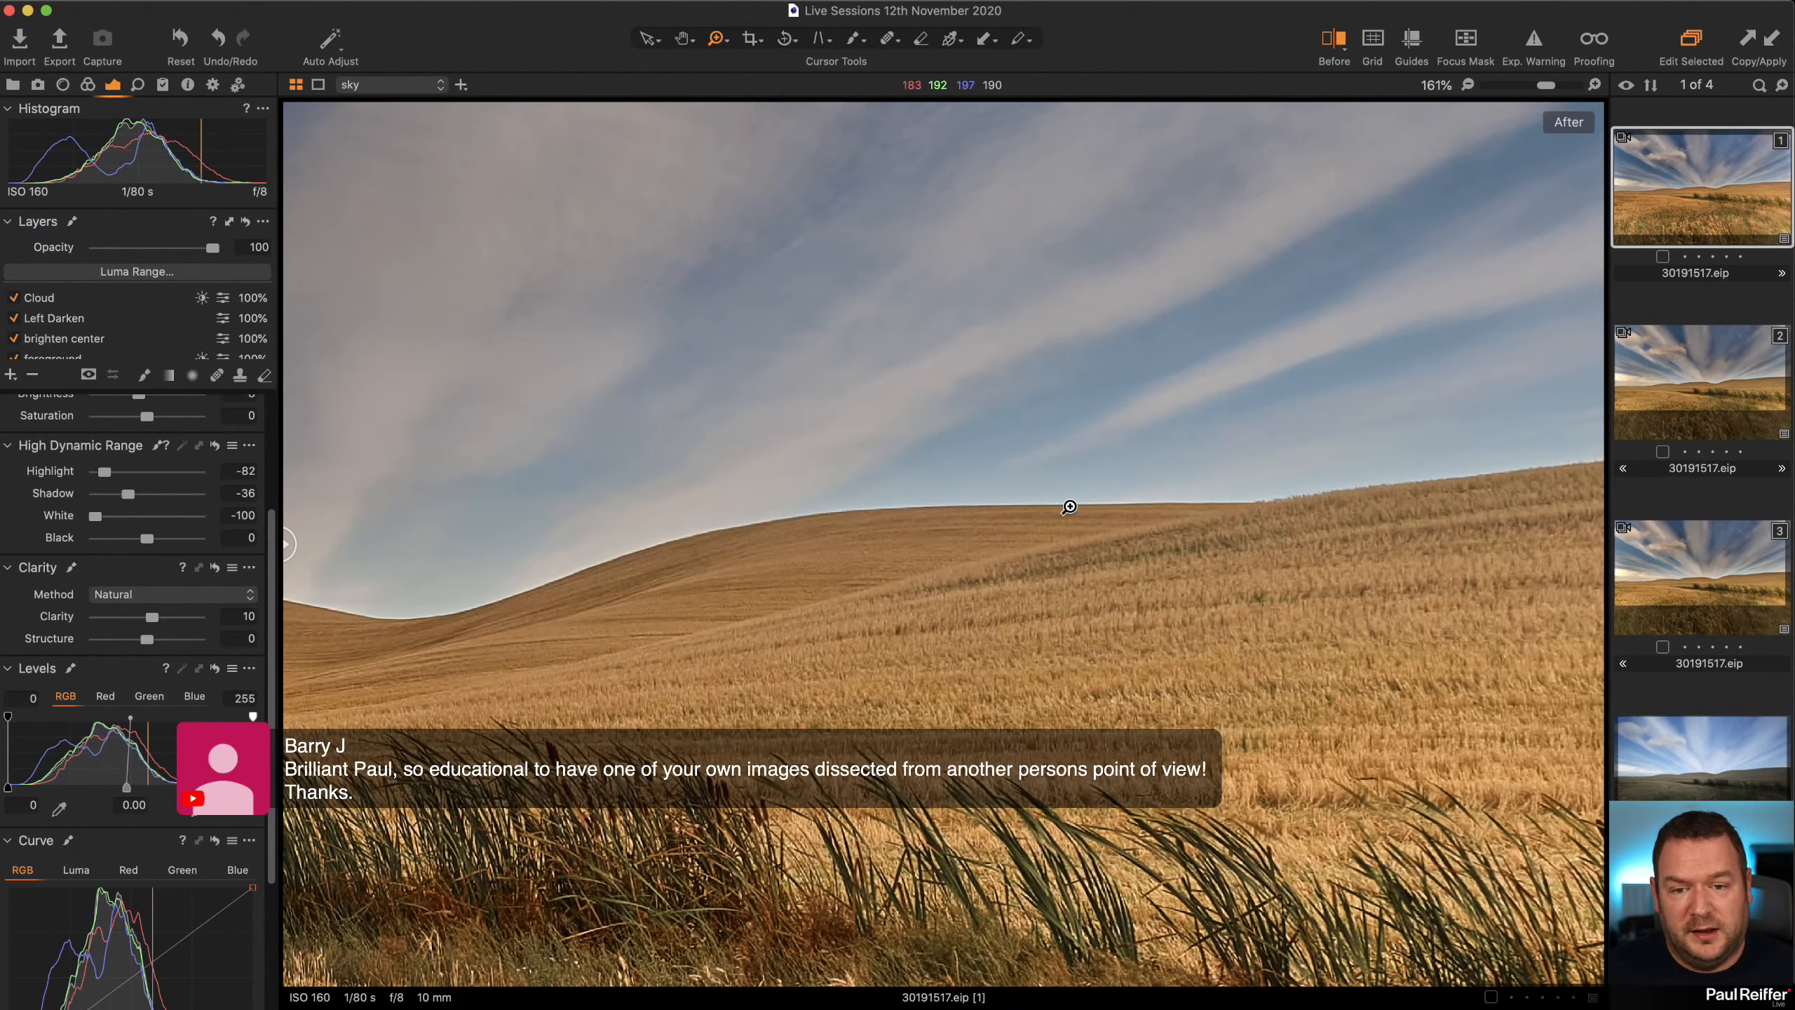
alt+click(727, 552)
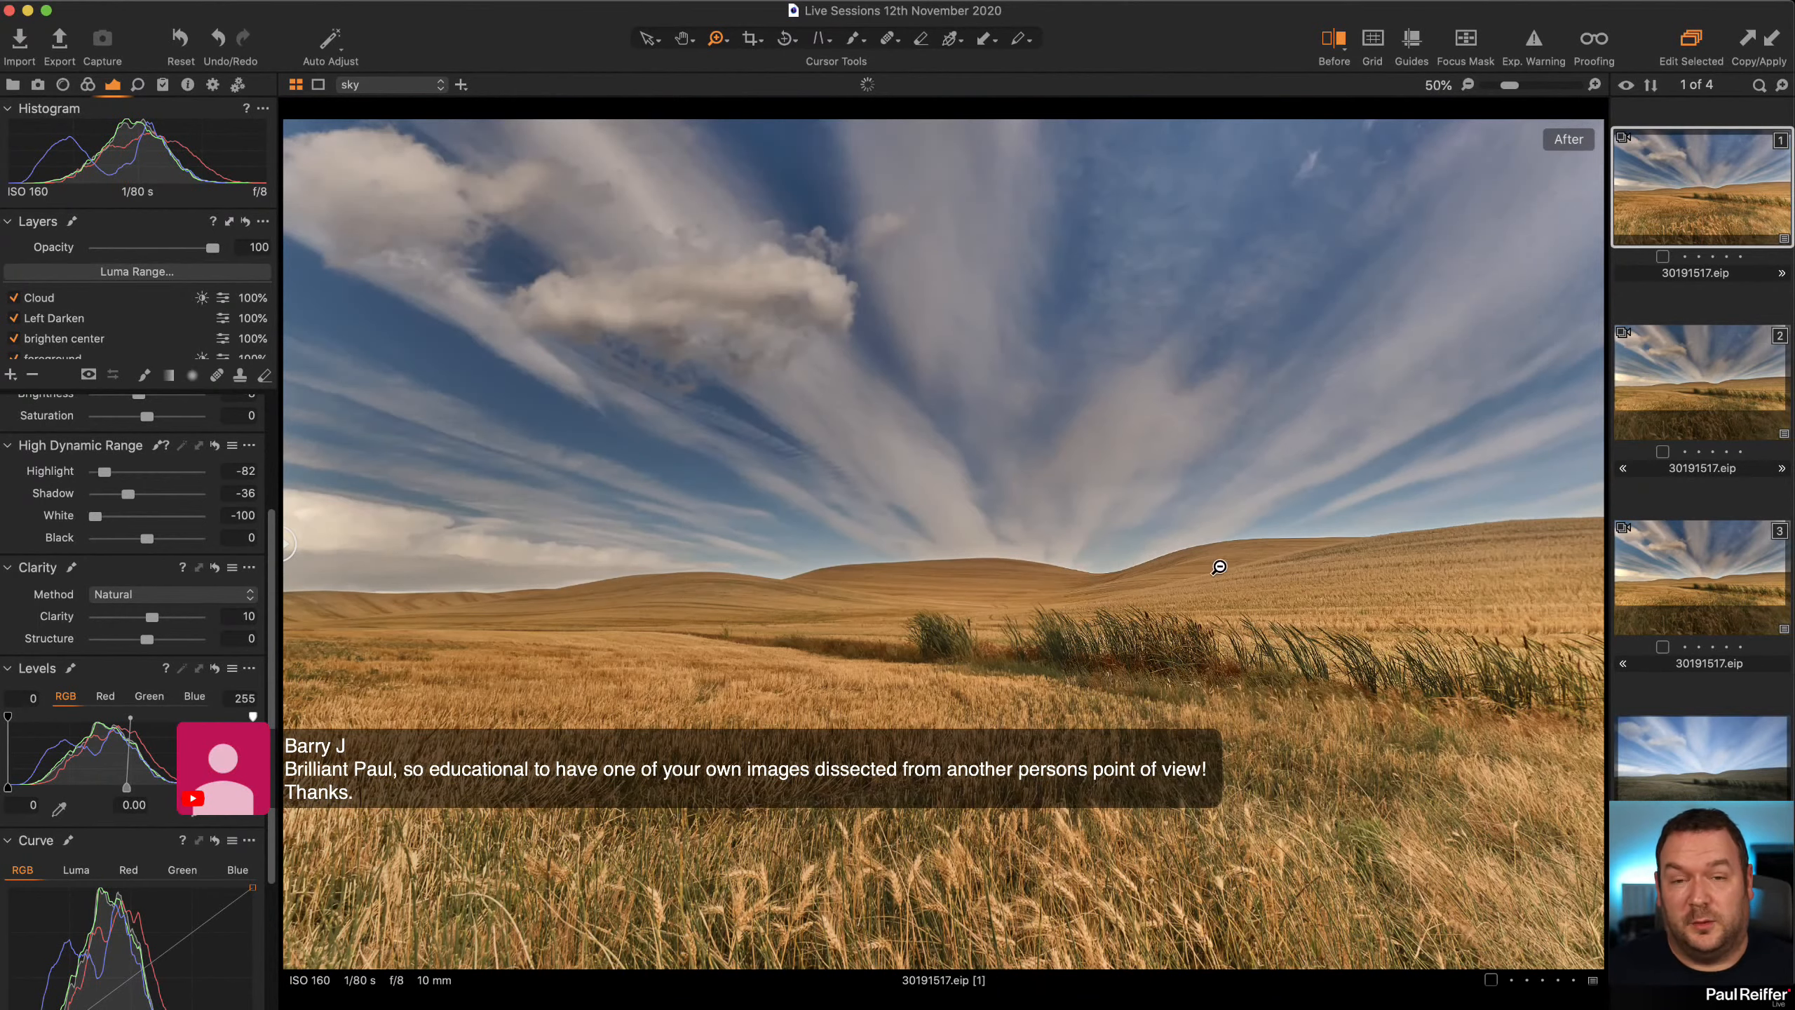
alt+click(1045, 579)
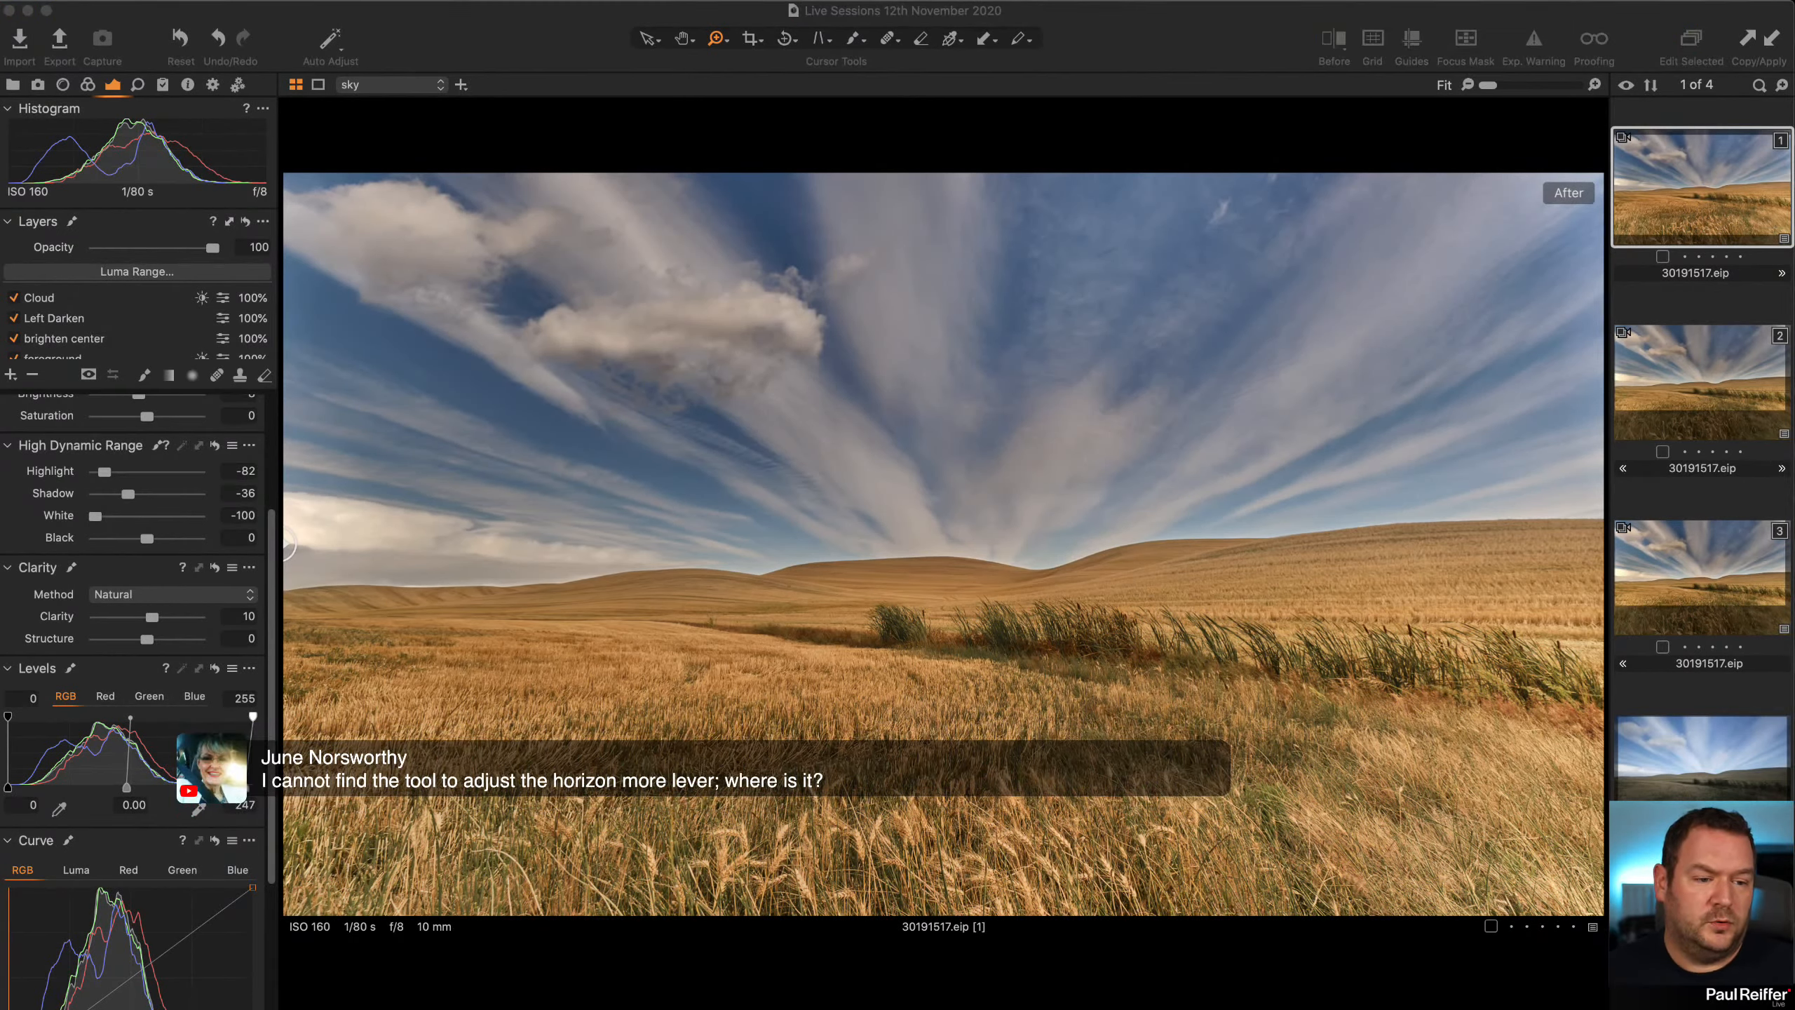
Look through the rotation cursor tools, choose Straighten and try a levelling line along the horizon across the photo's full width.
click(791, 43)
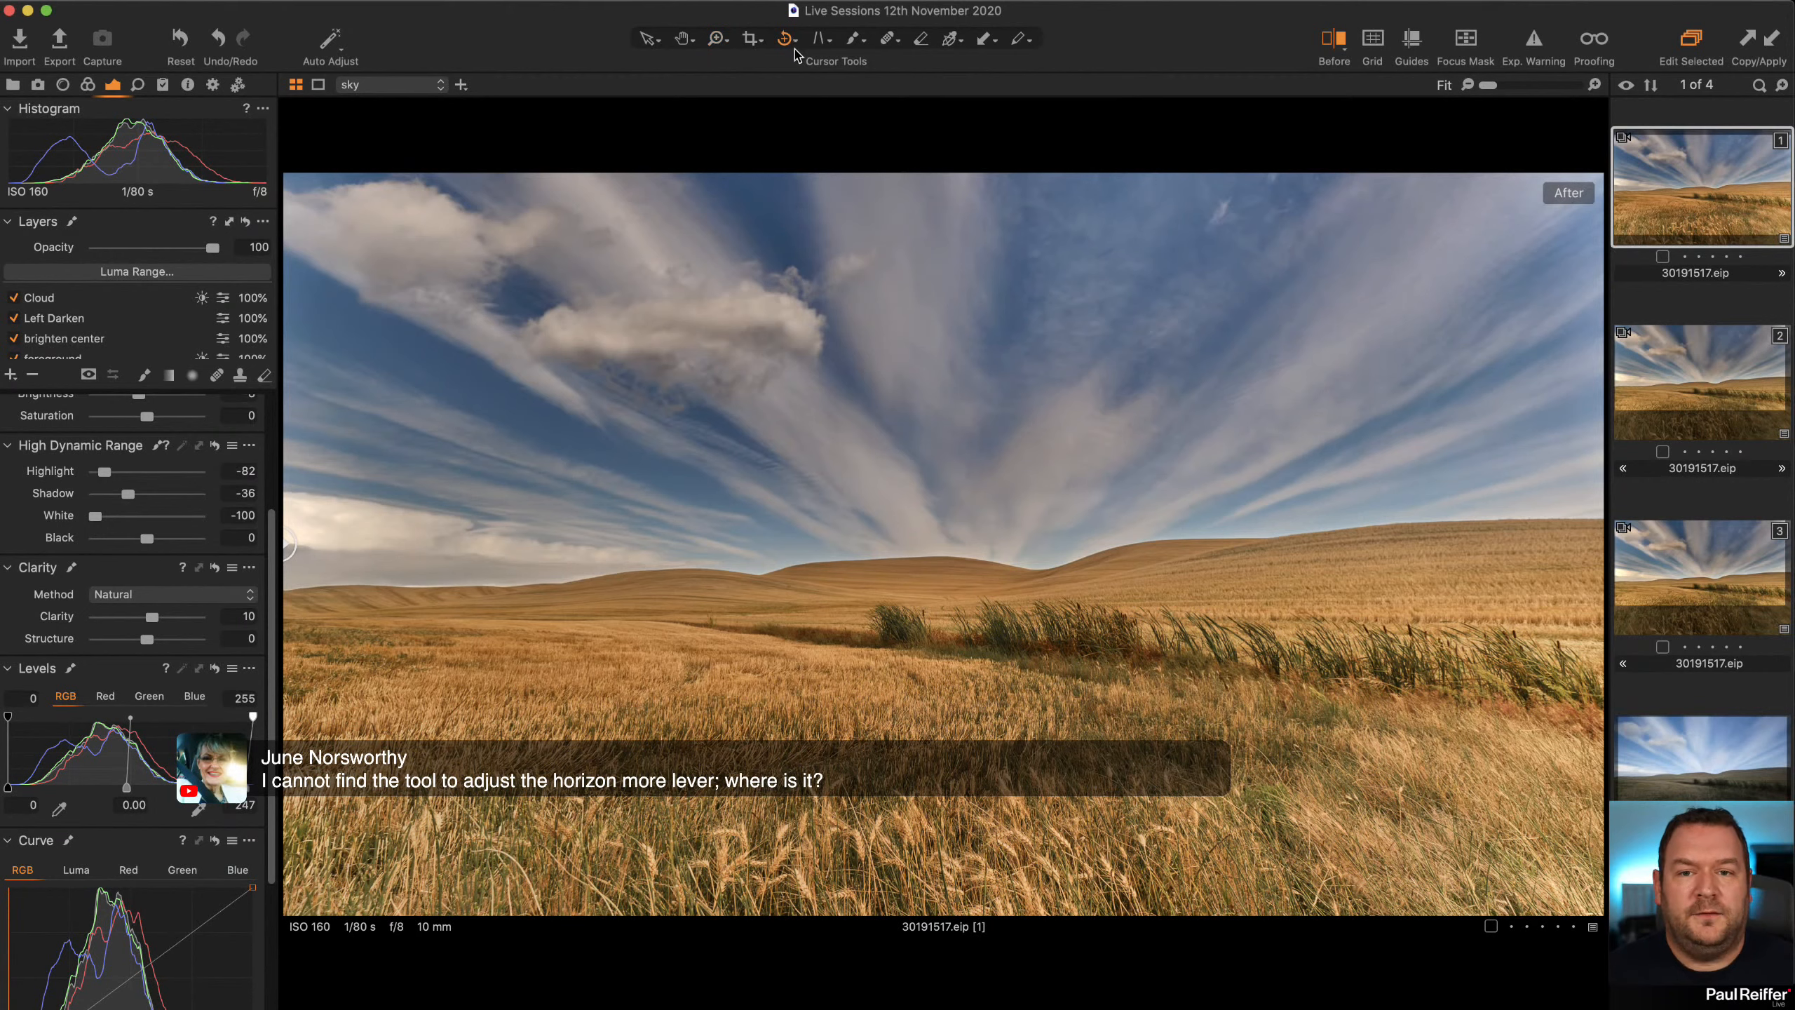
click(796, 41)
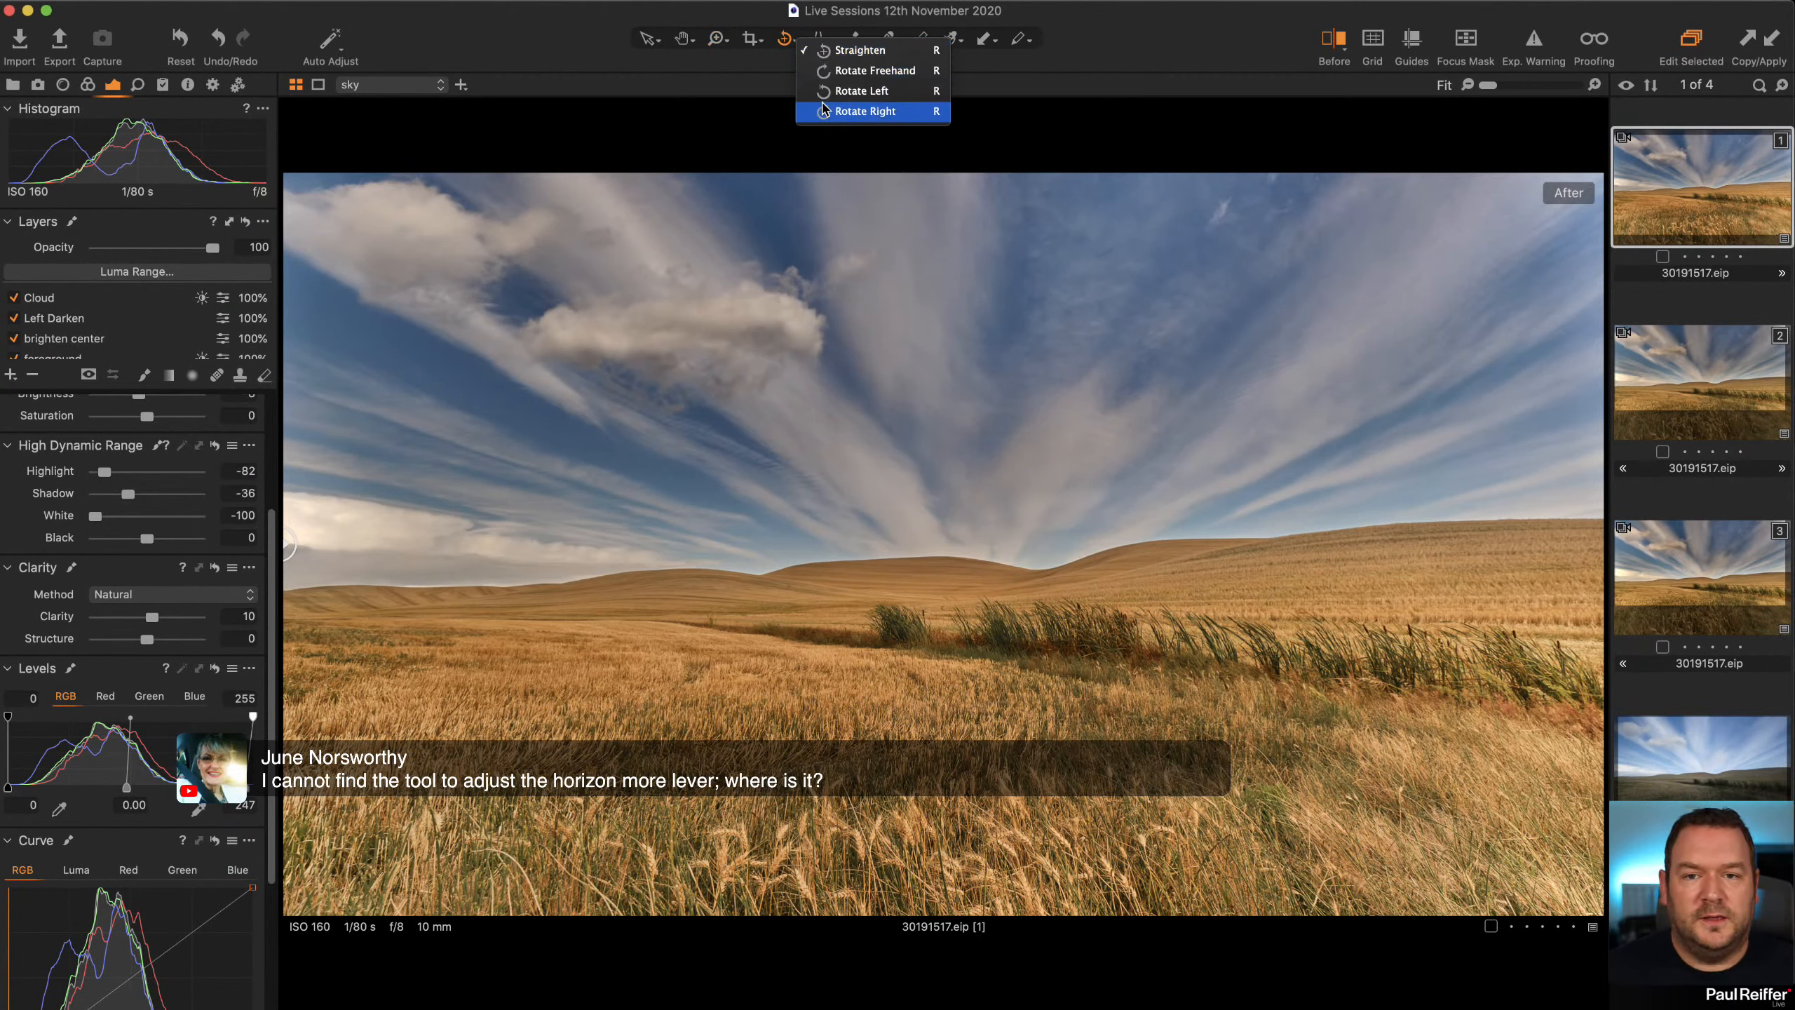
click(882, 52)
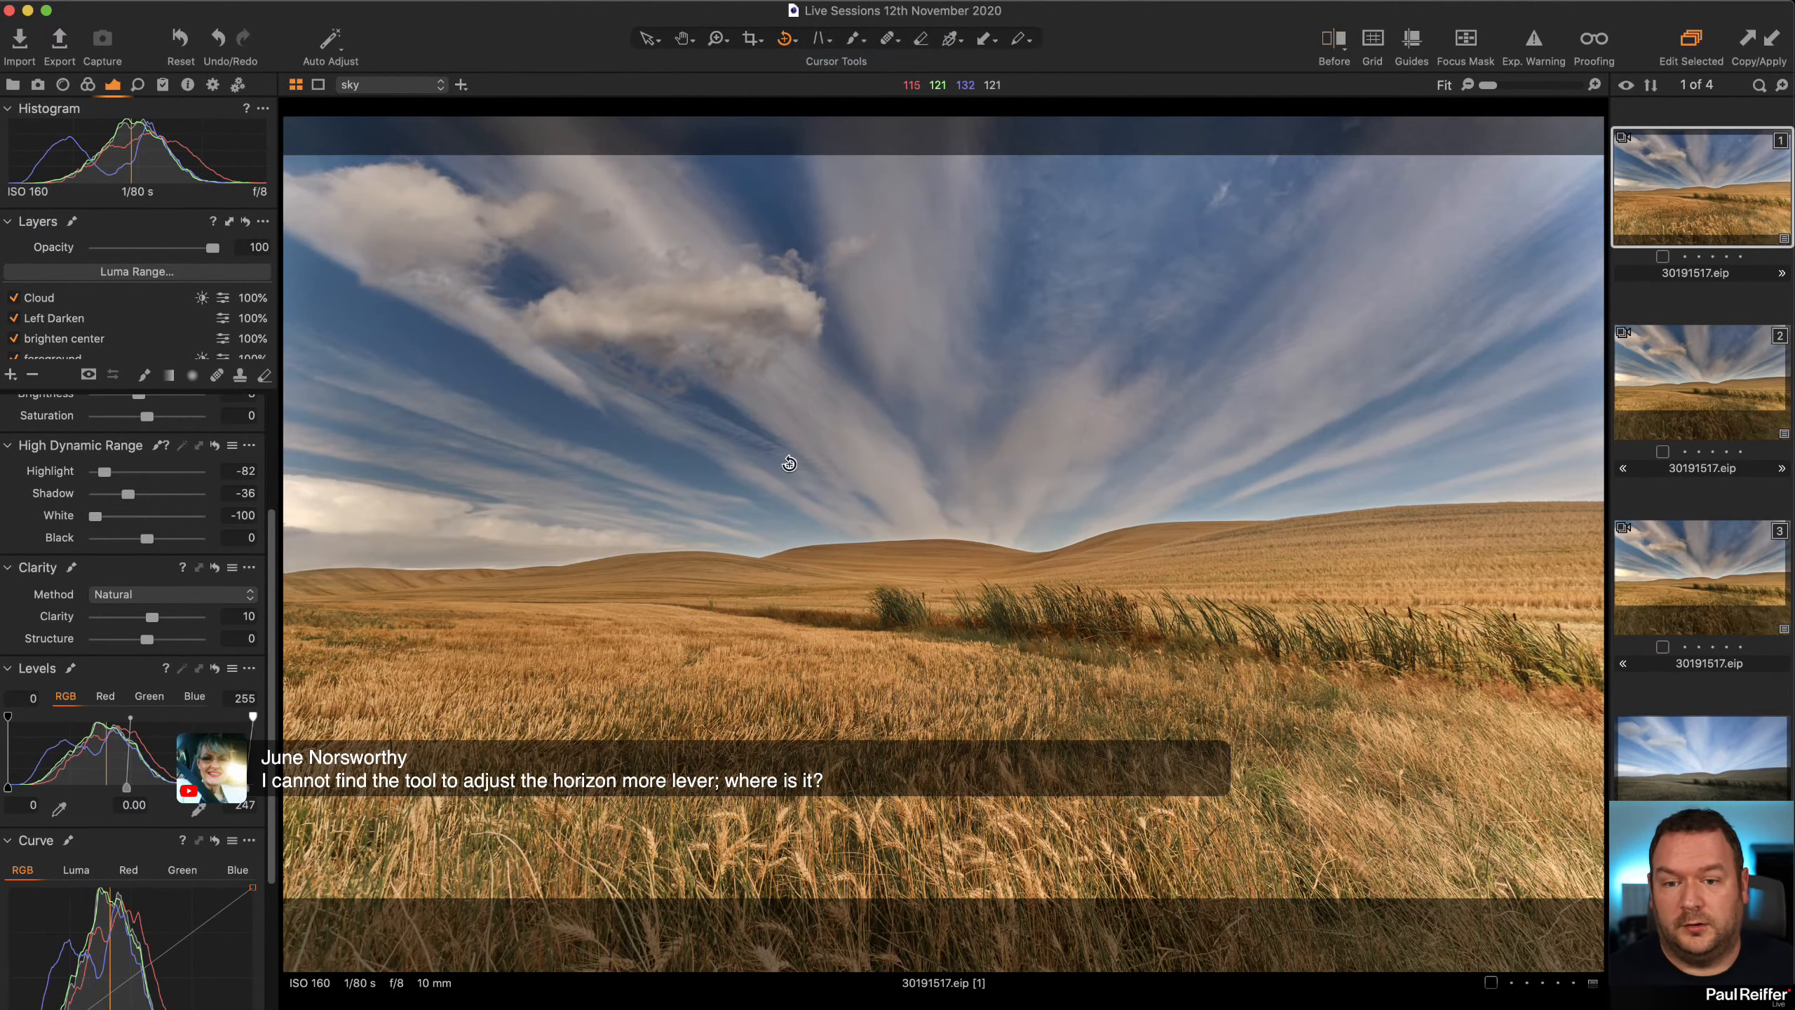
click(786, 39)
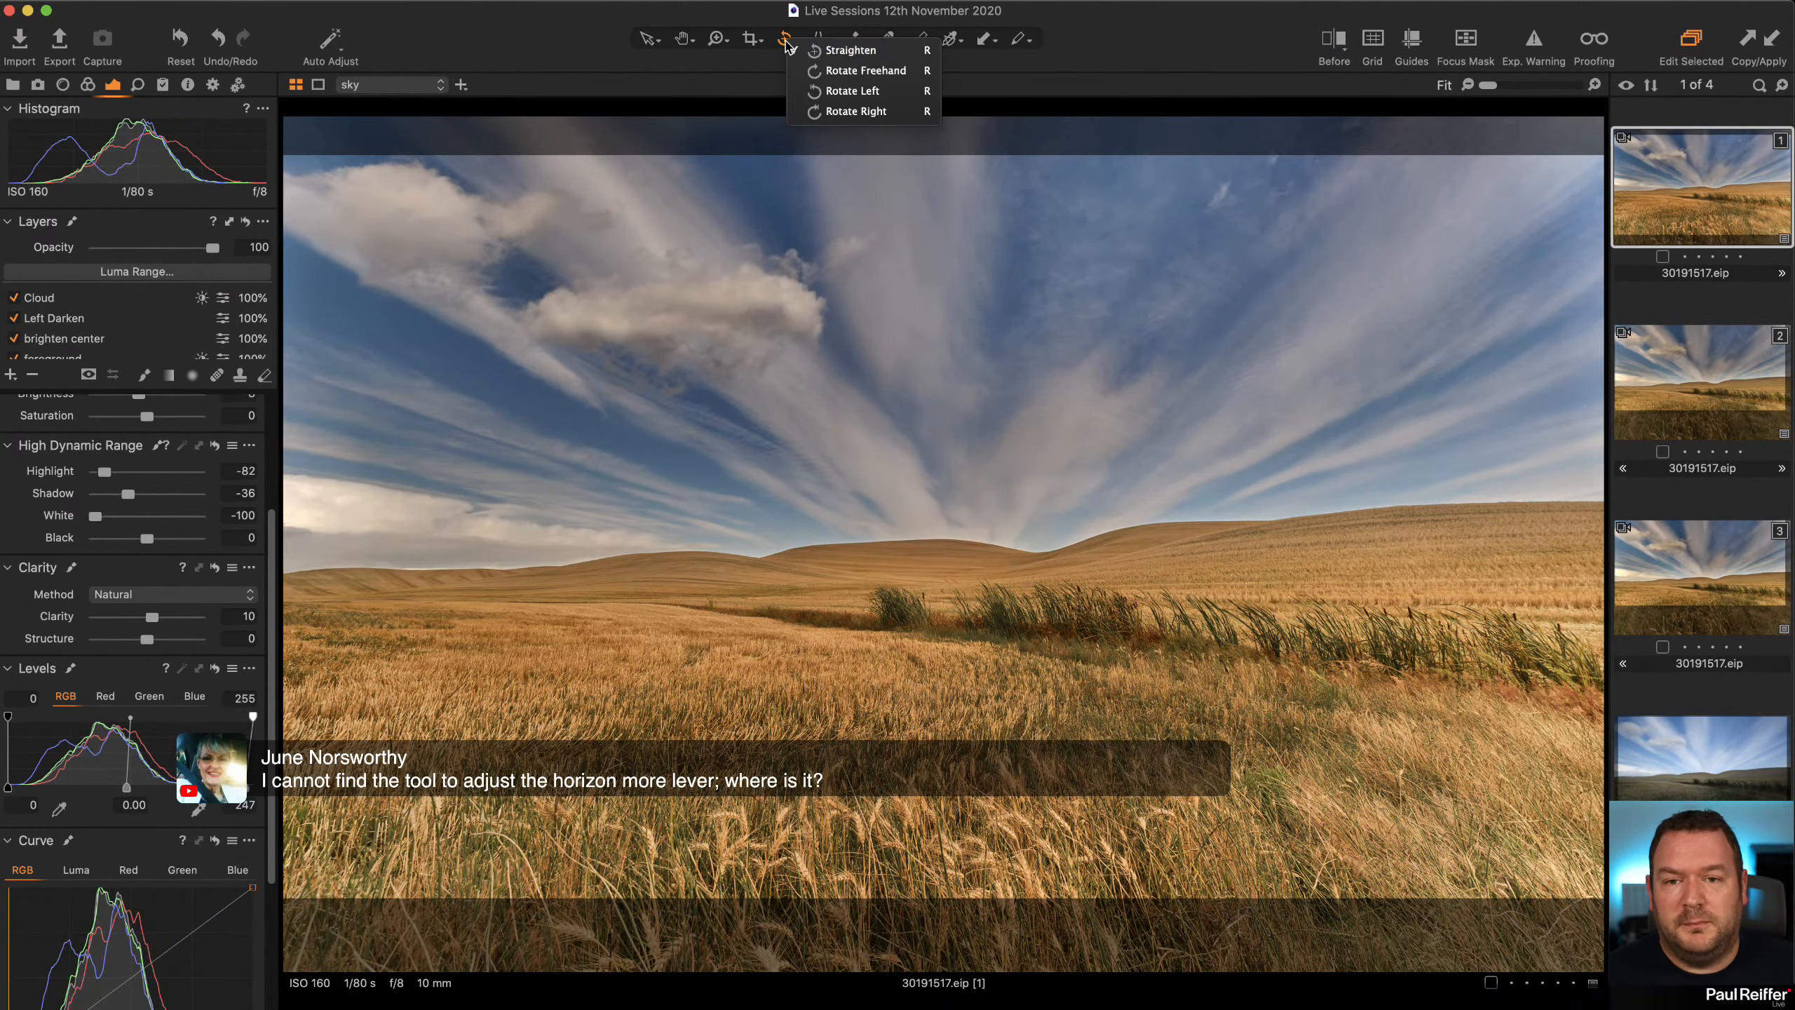
click(851, 92)
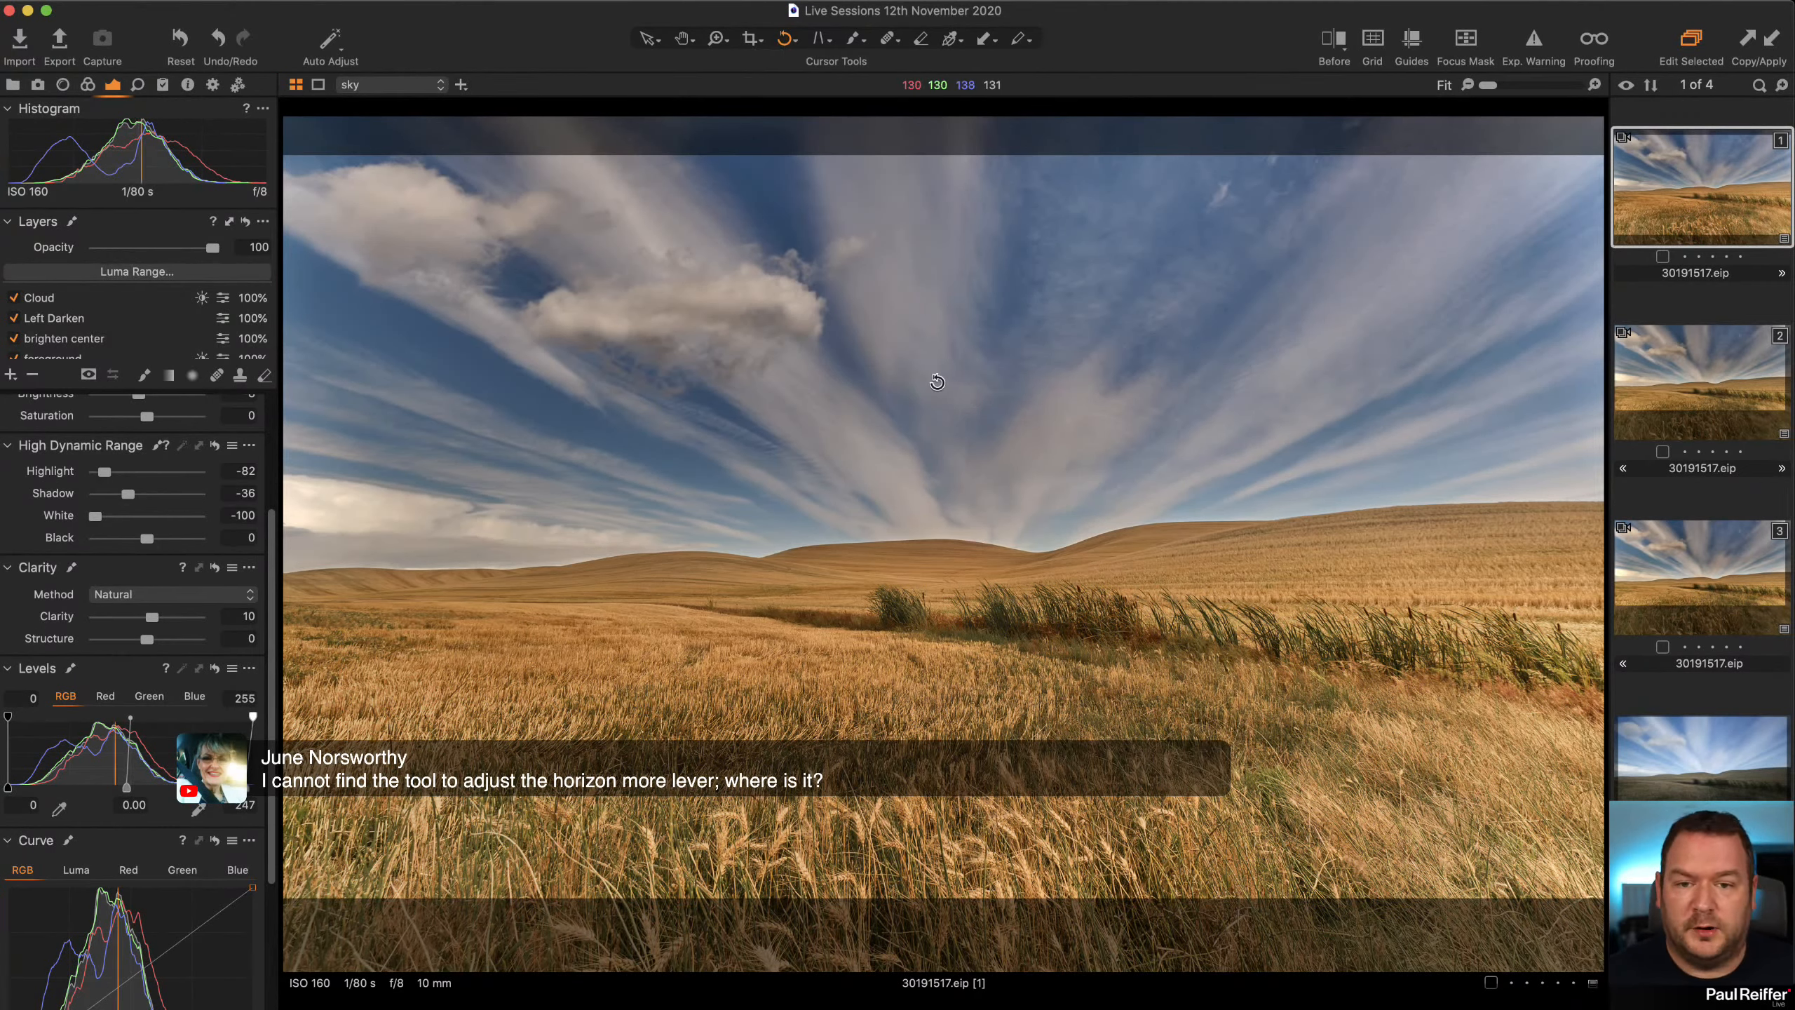
click(789, 44)
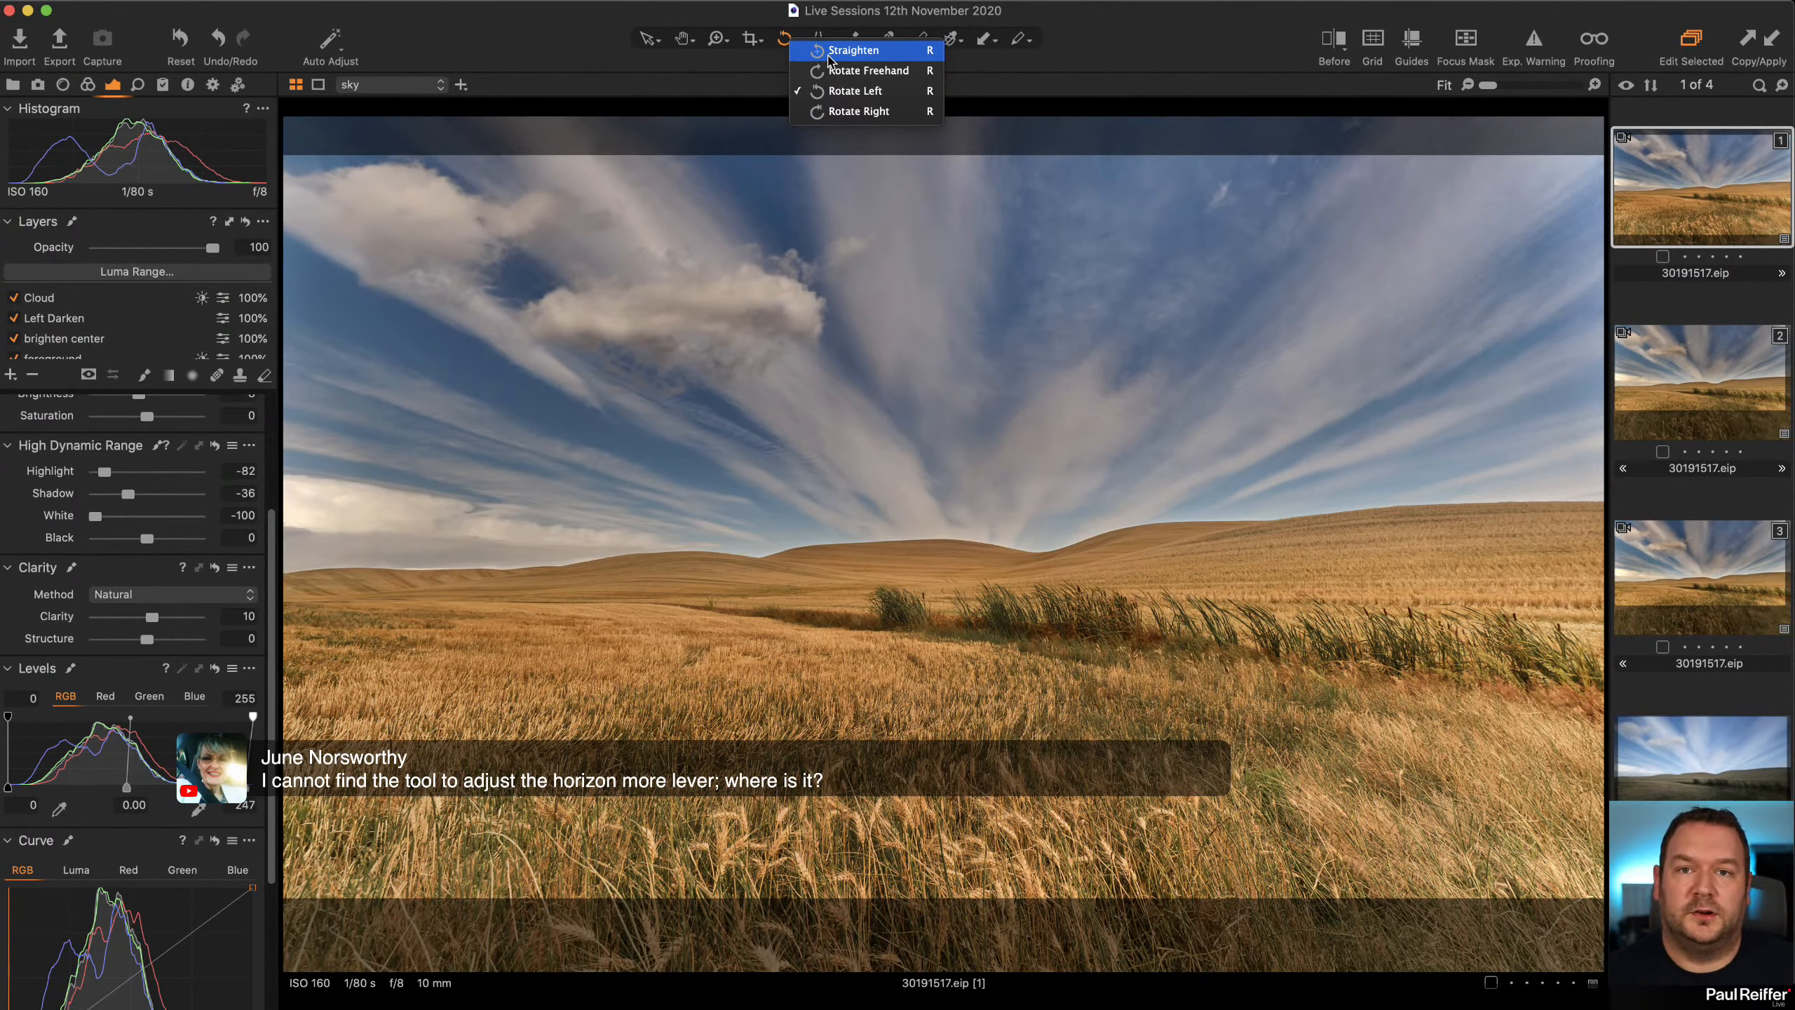
click(828, 61)
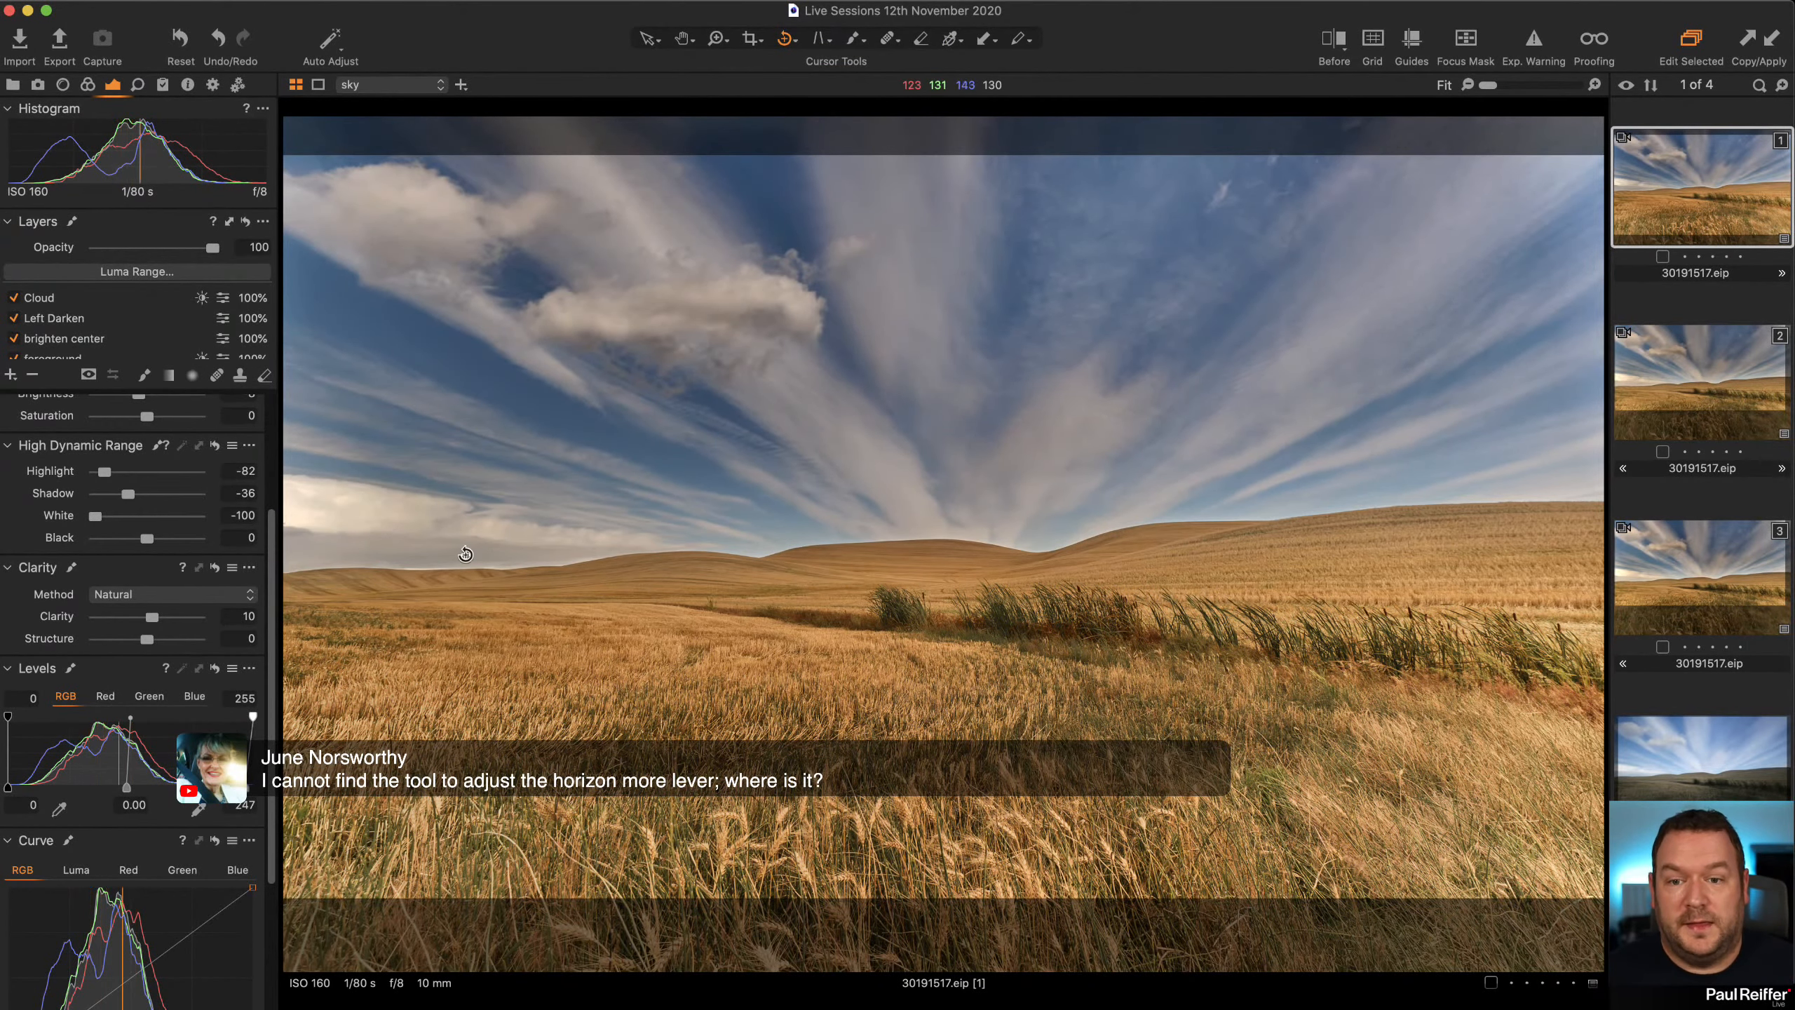
drag(291, 571, 1602, 516)
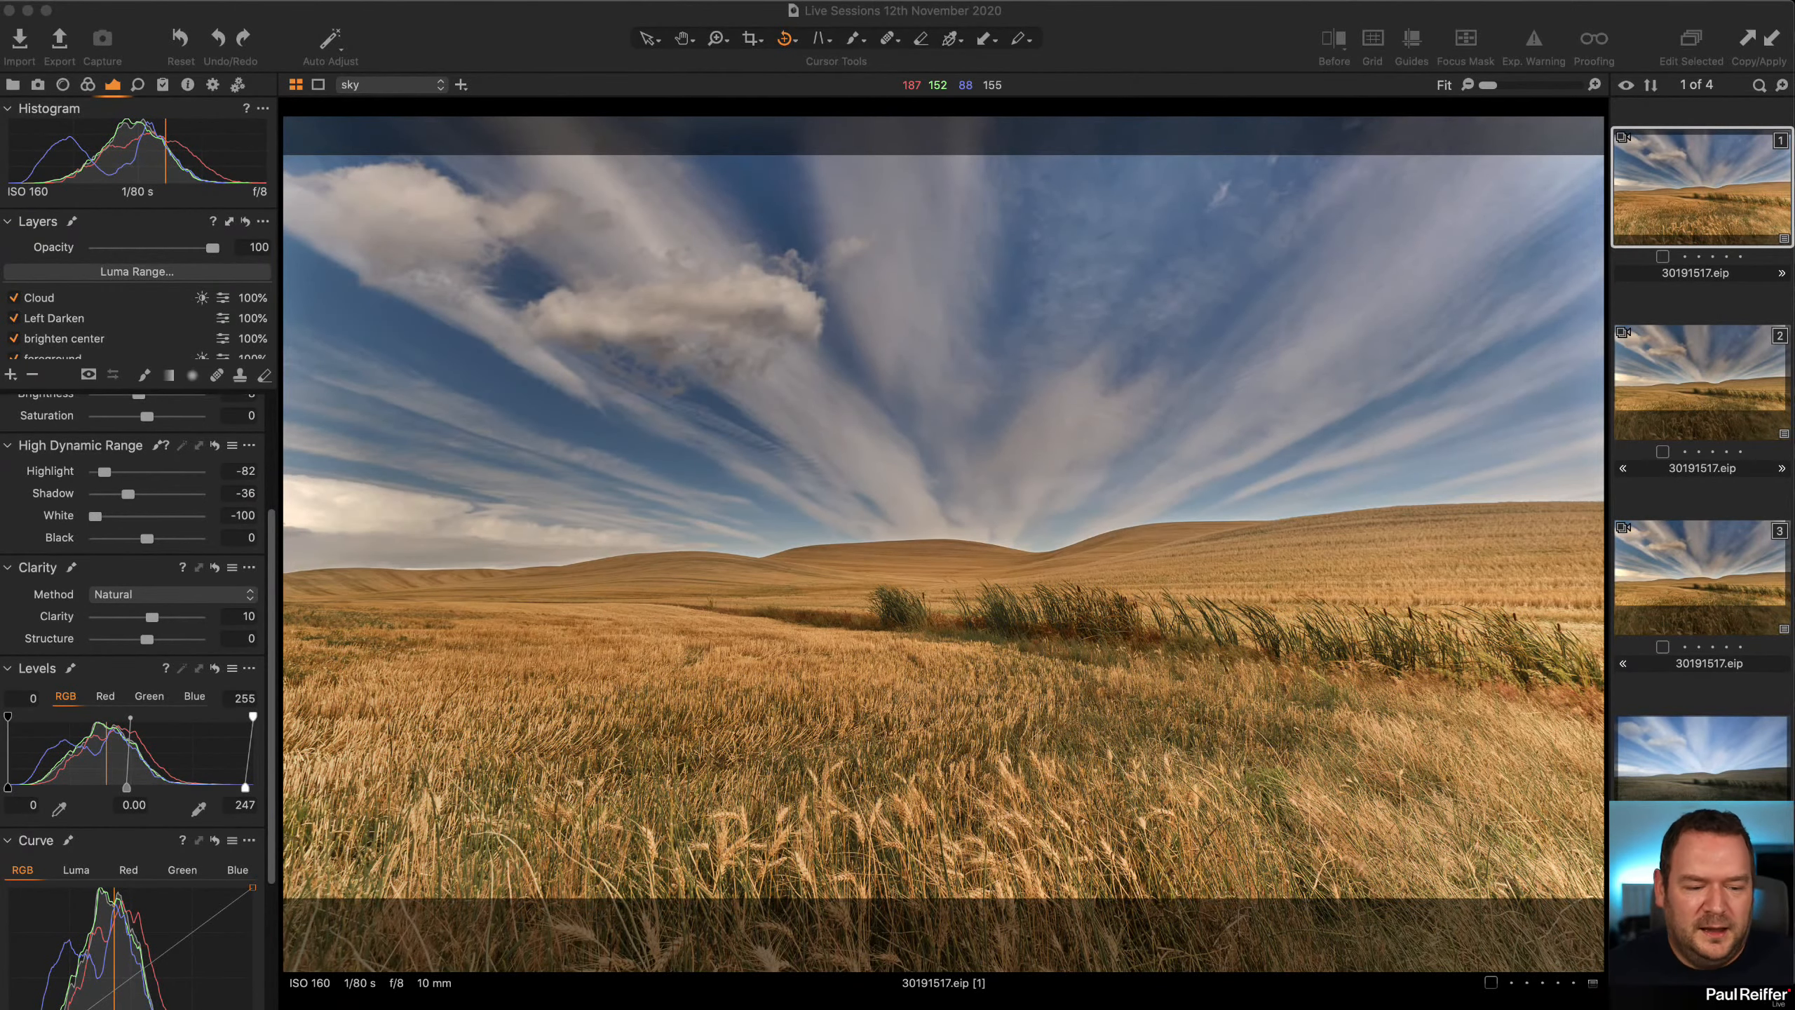
Open the second user collection with the forest photos and show the lens correction and crop tools.
click(13, 84)
click(106, 228)
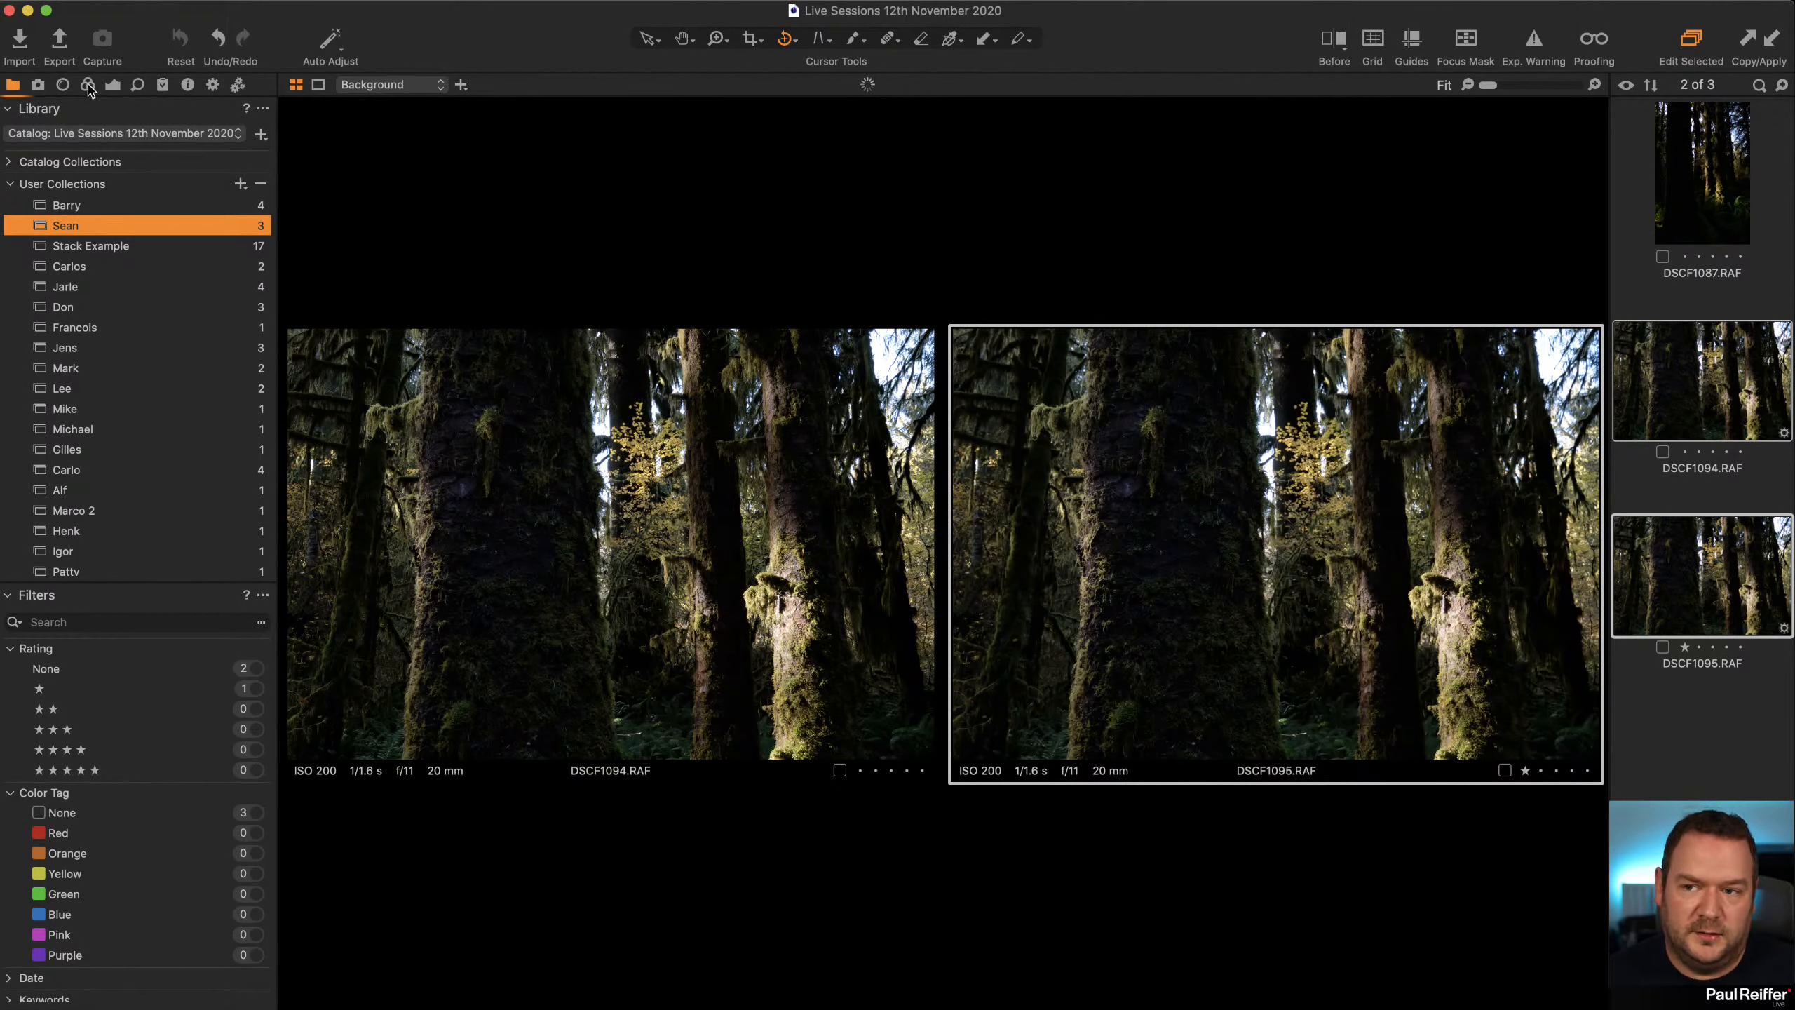
click(62, 85)
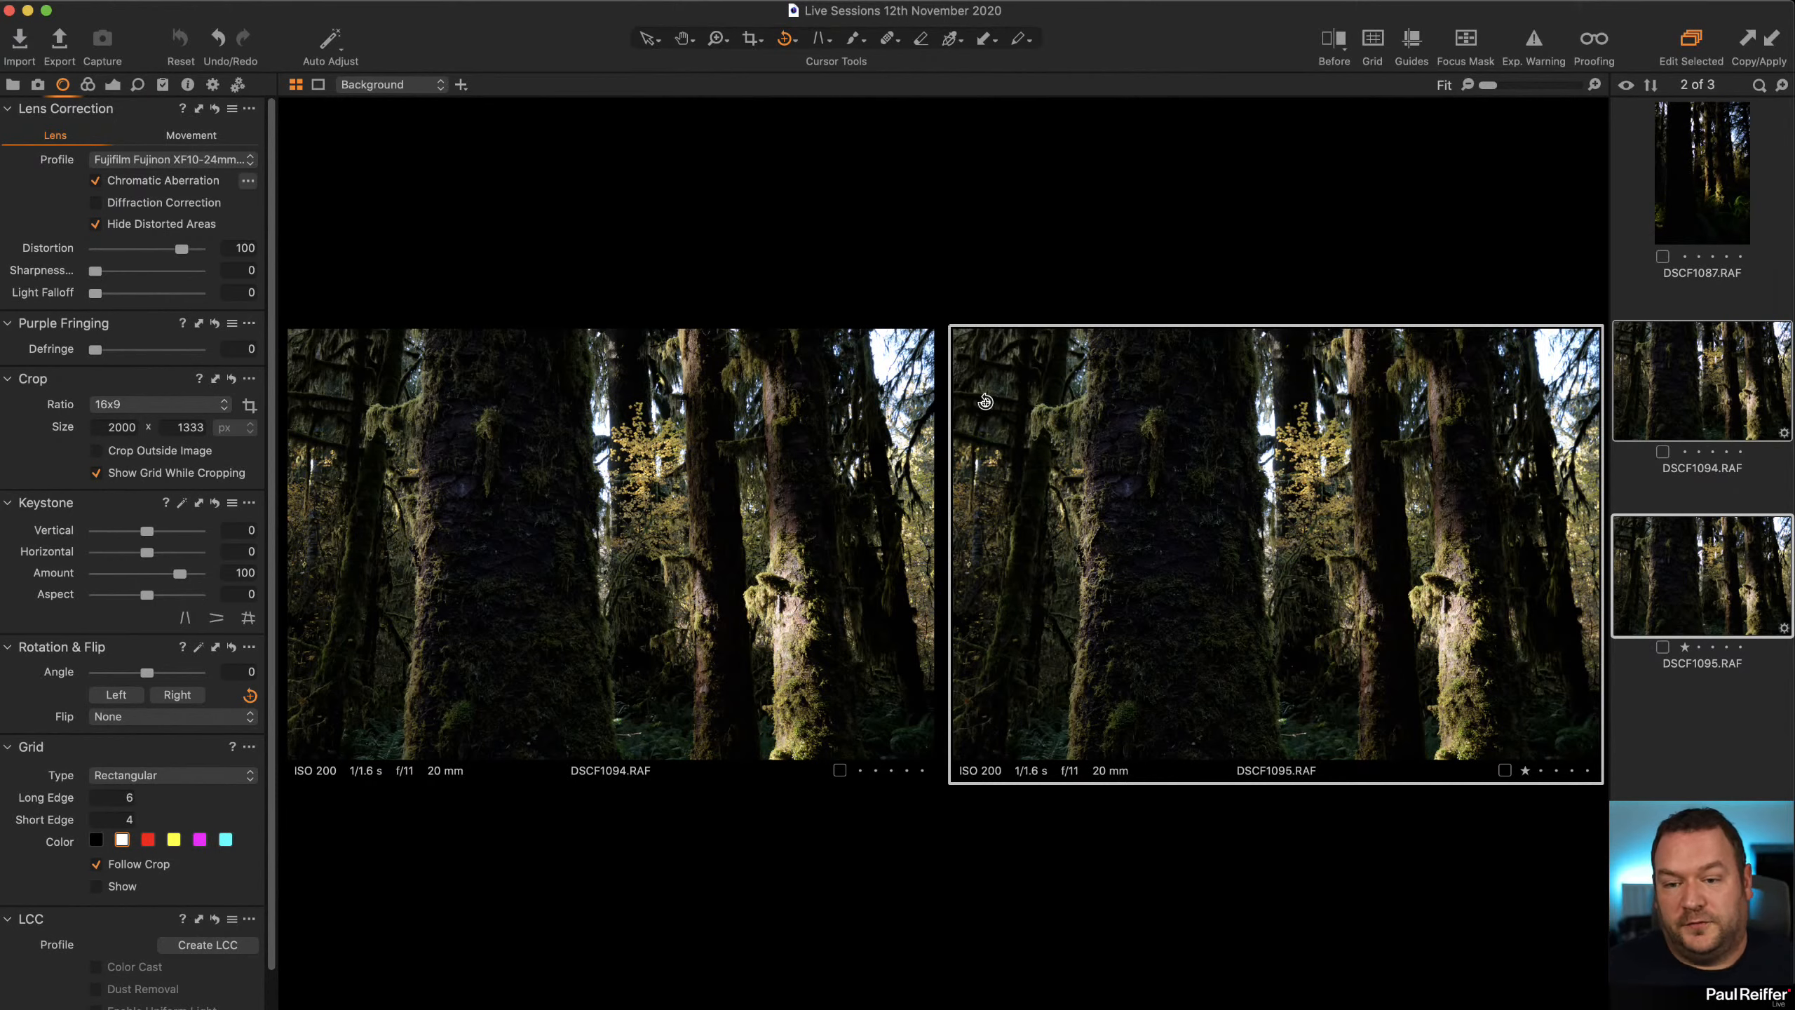
Compare the yellow foliage and tree trunks in DSCF1094 and DSCF1095 side by side at up to 100% zoom.
key(z)
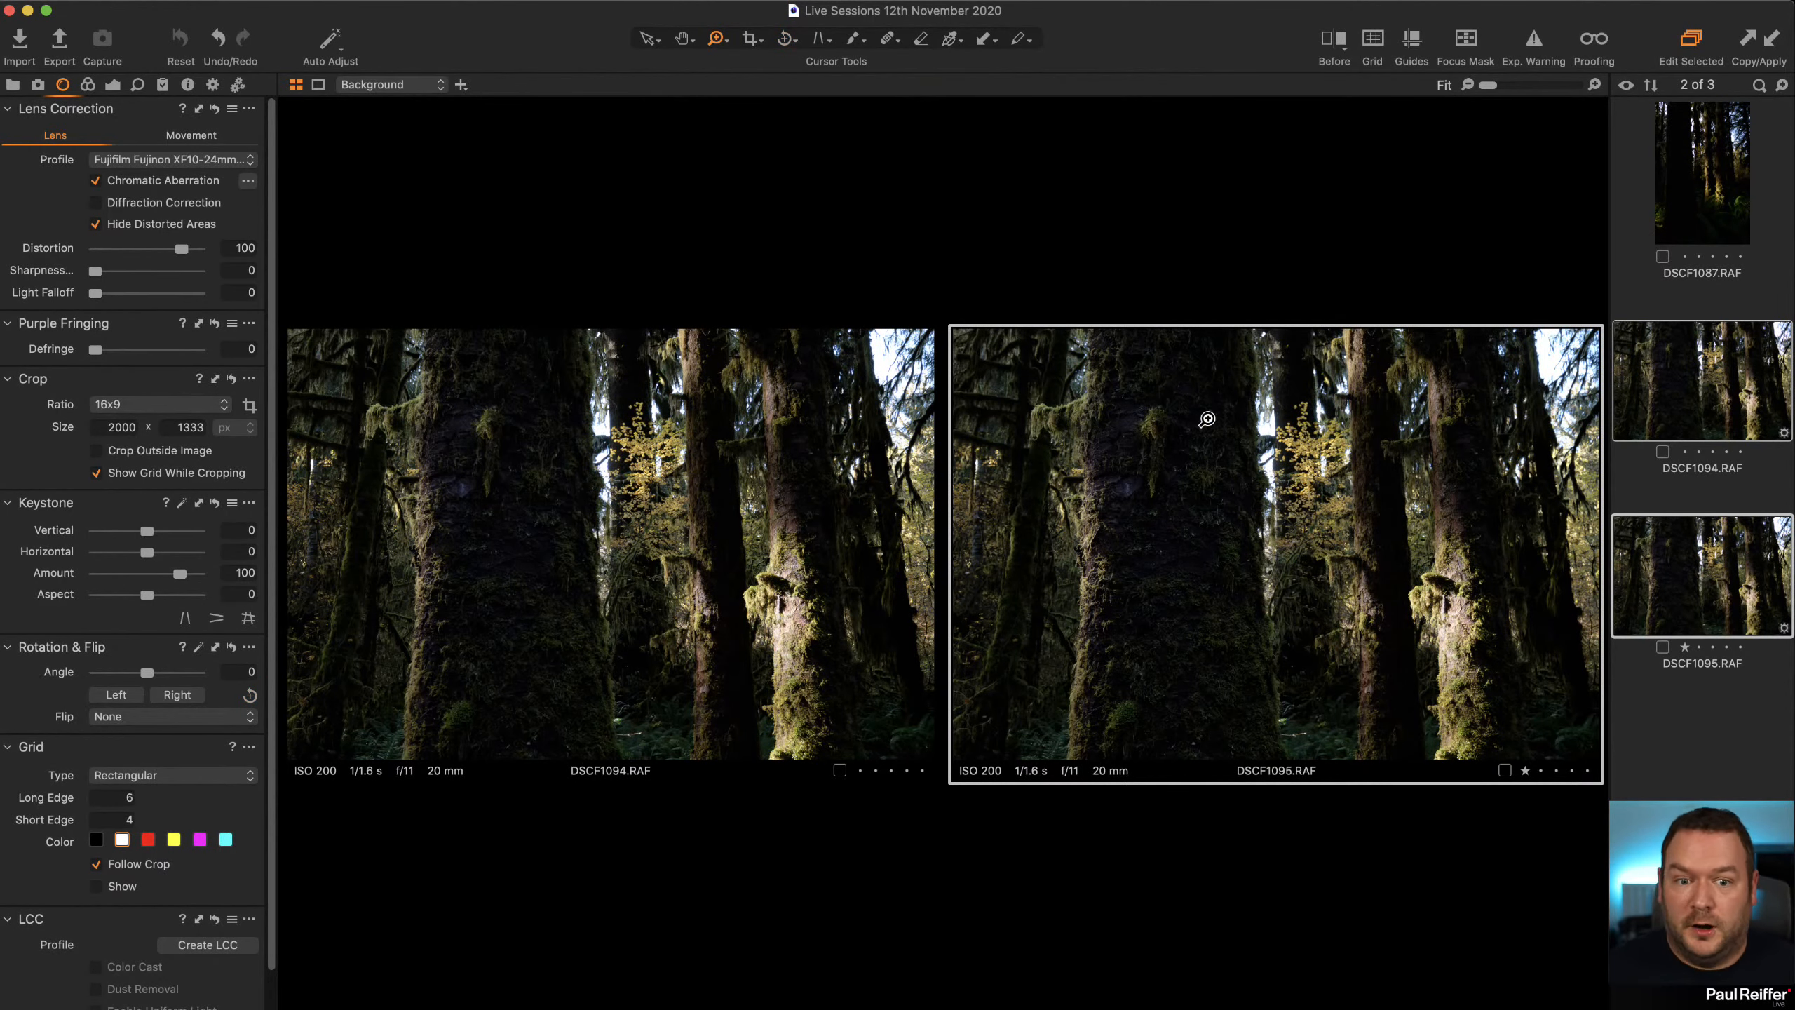
click(1100, 400)
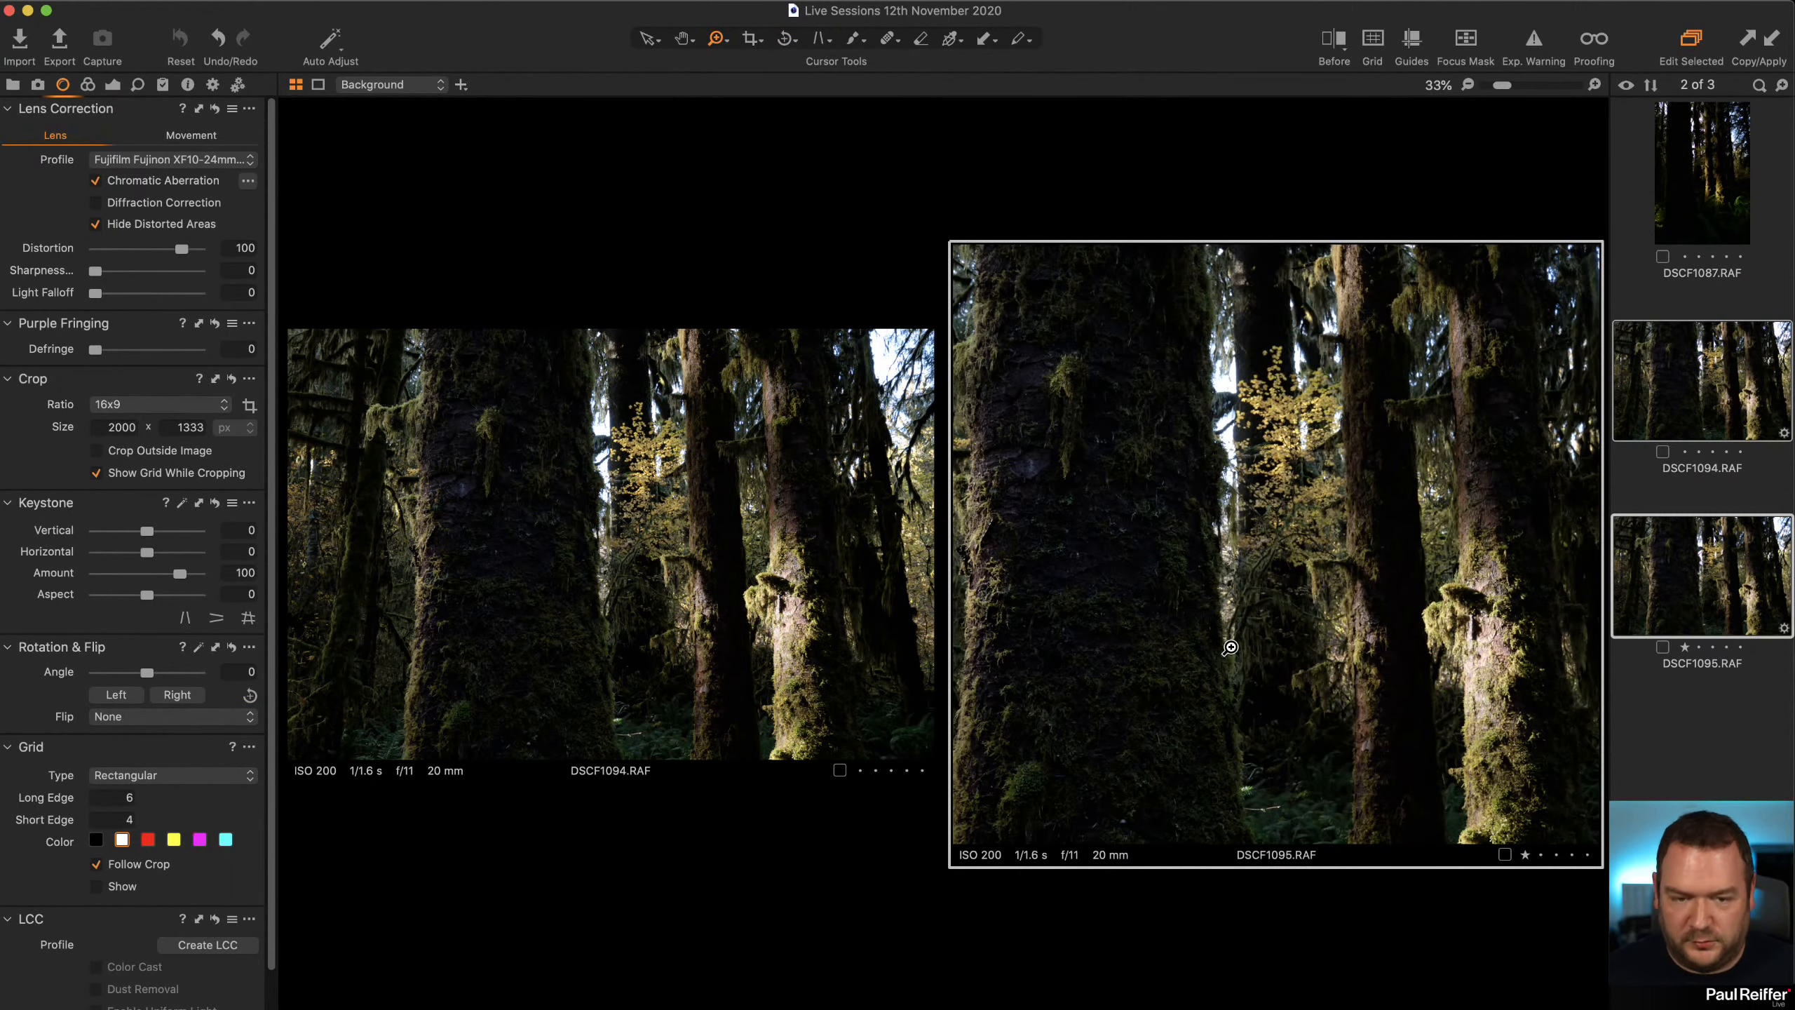
alt+click(1150, 535)
alt+click(1150, 535)
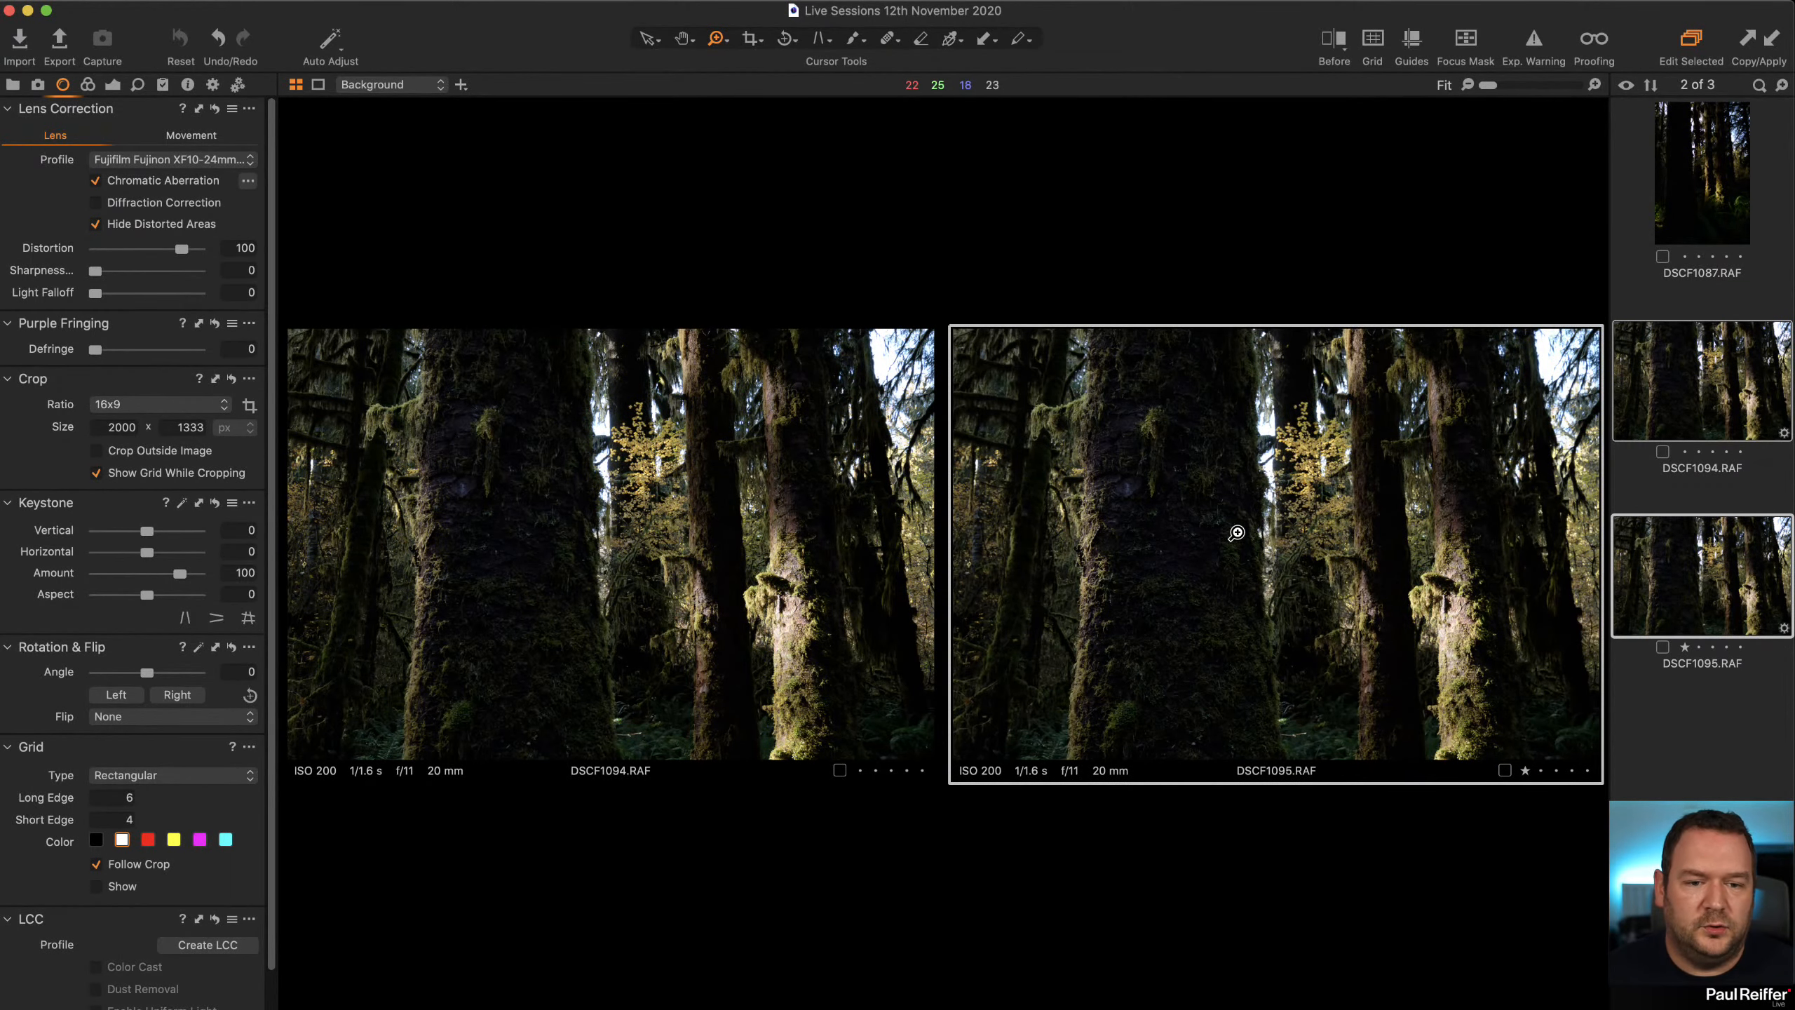
click(1269, 537)
click(1166, 410)
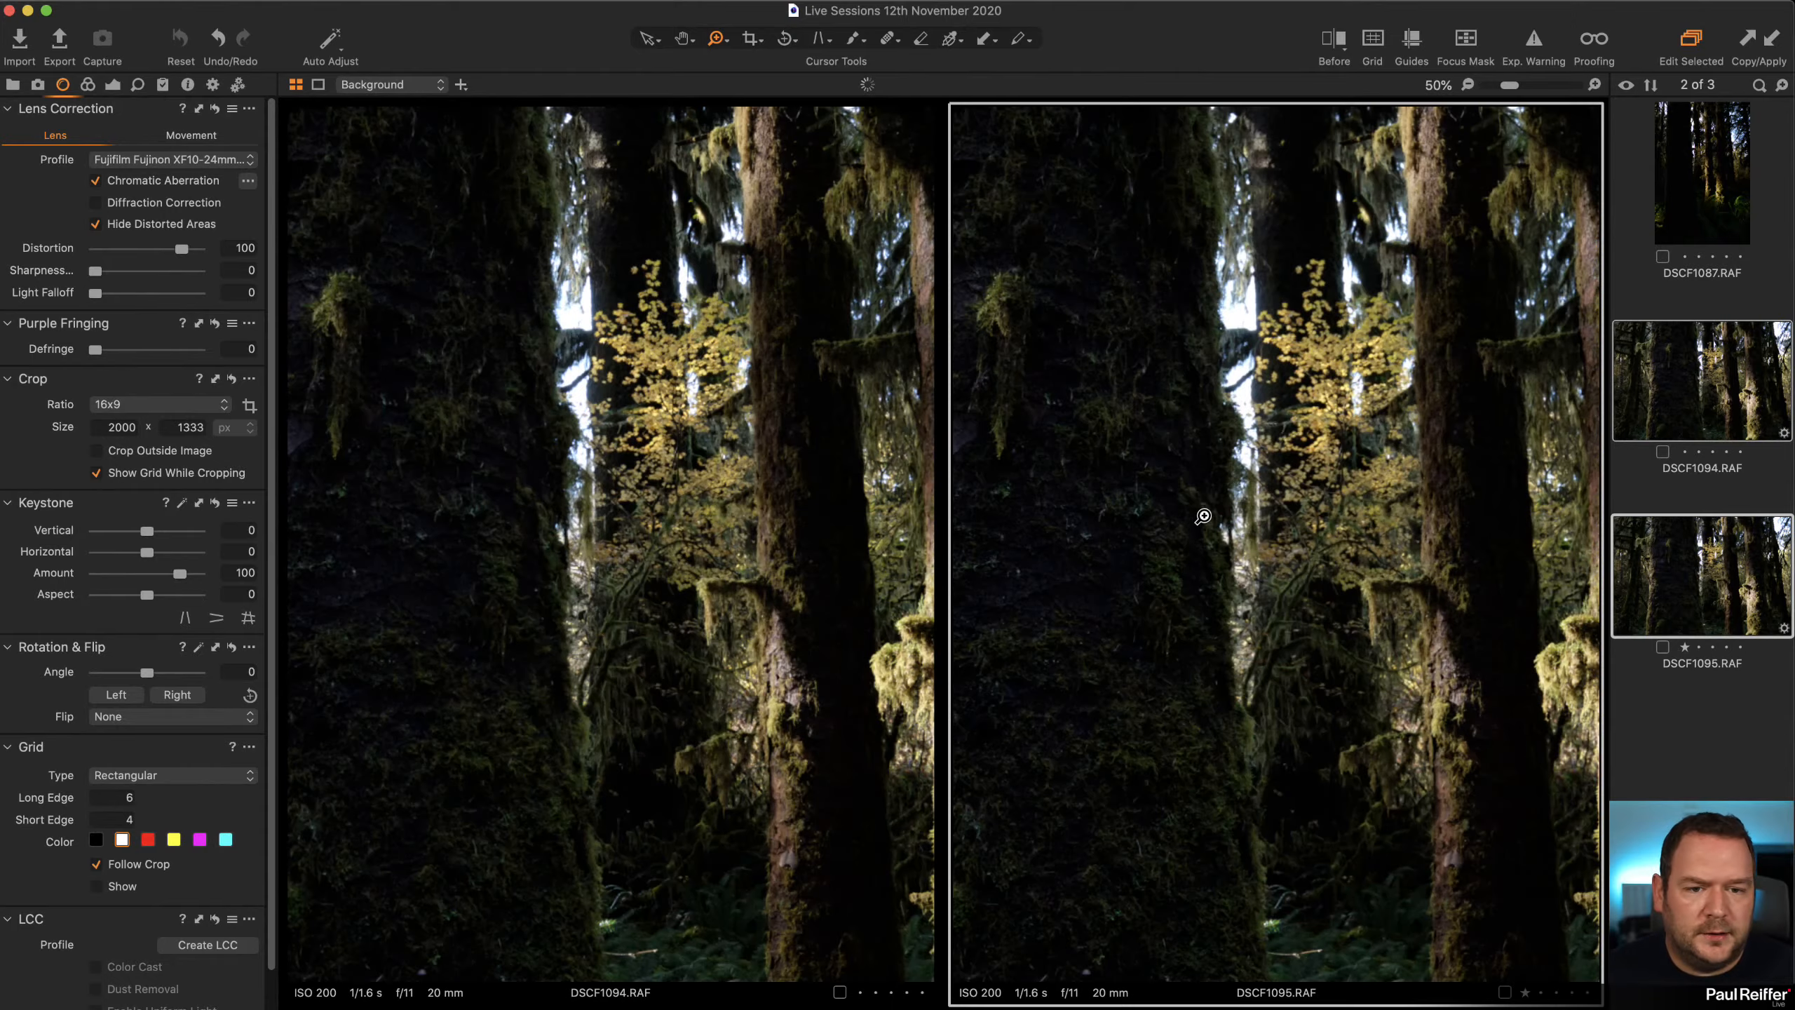
click(1289, 430)
click(1360, 472)
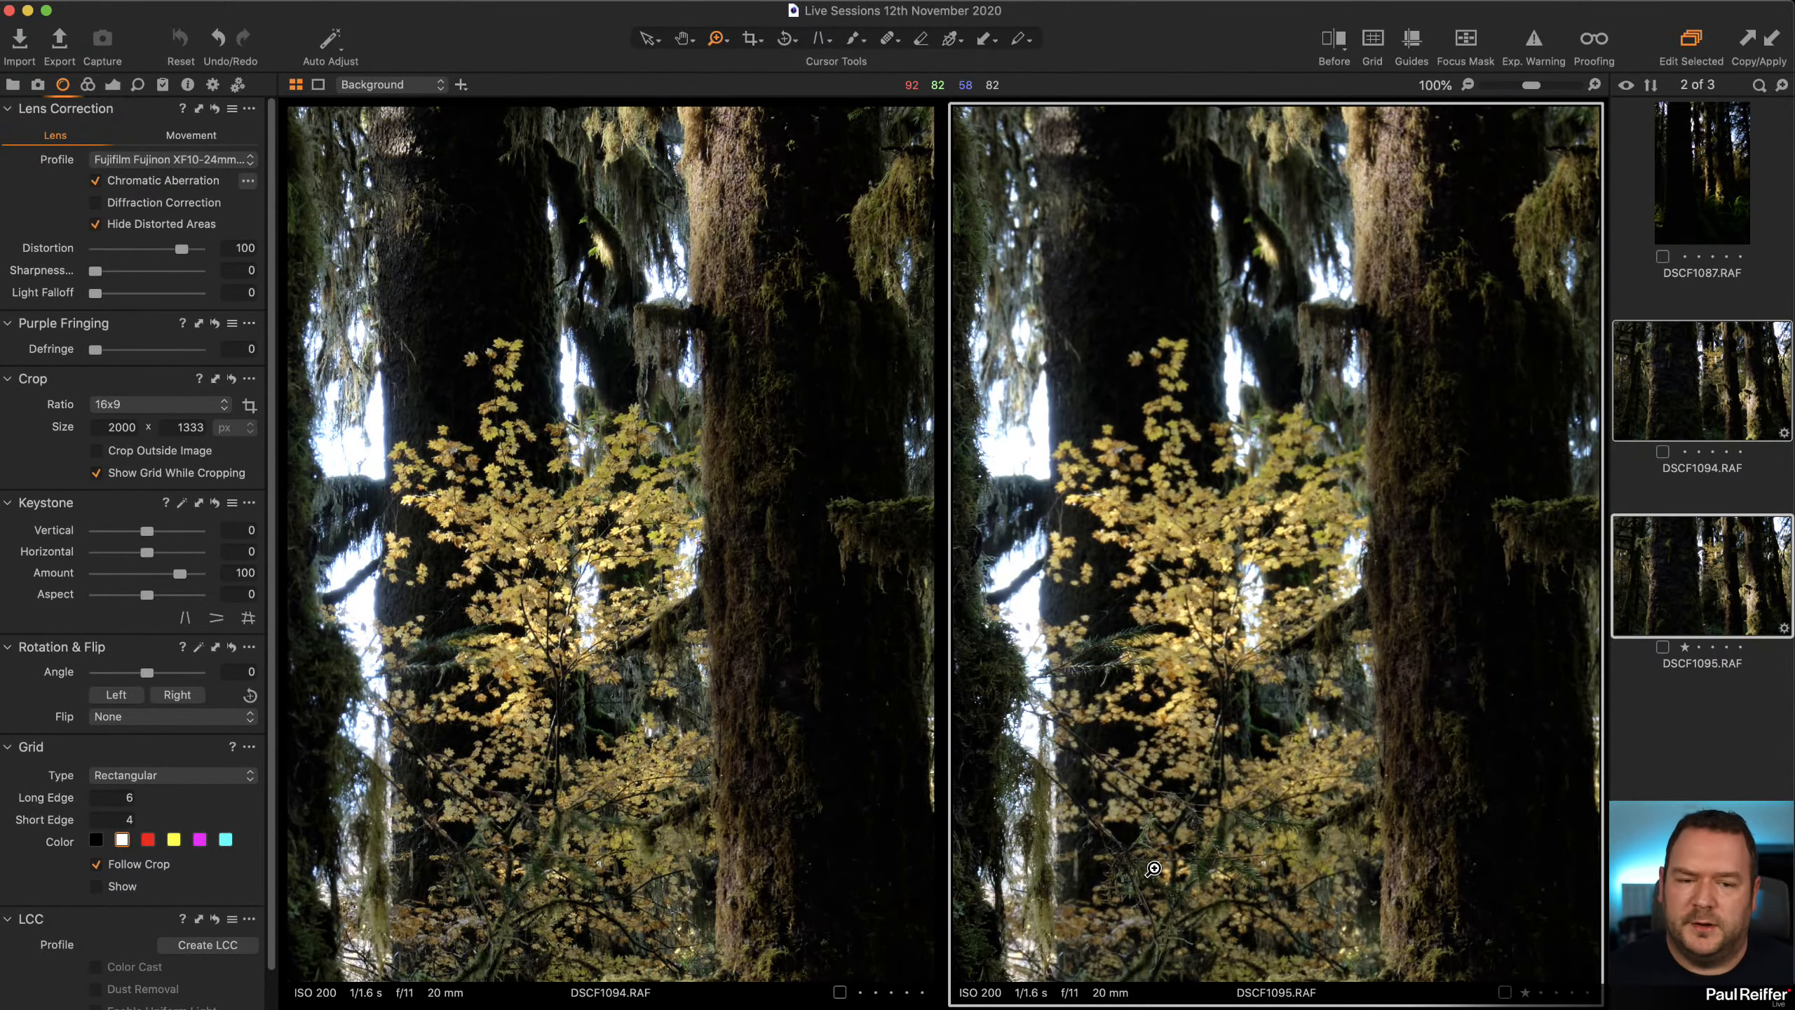
alt+click(1207, 716)
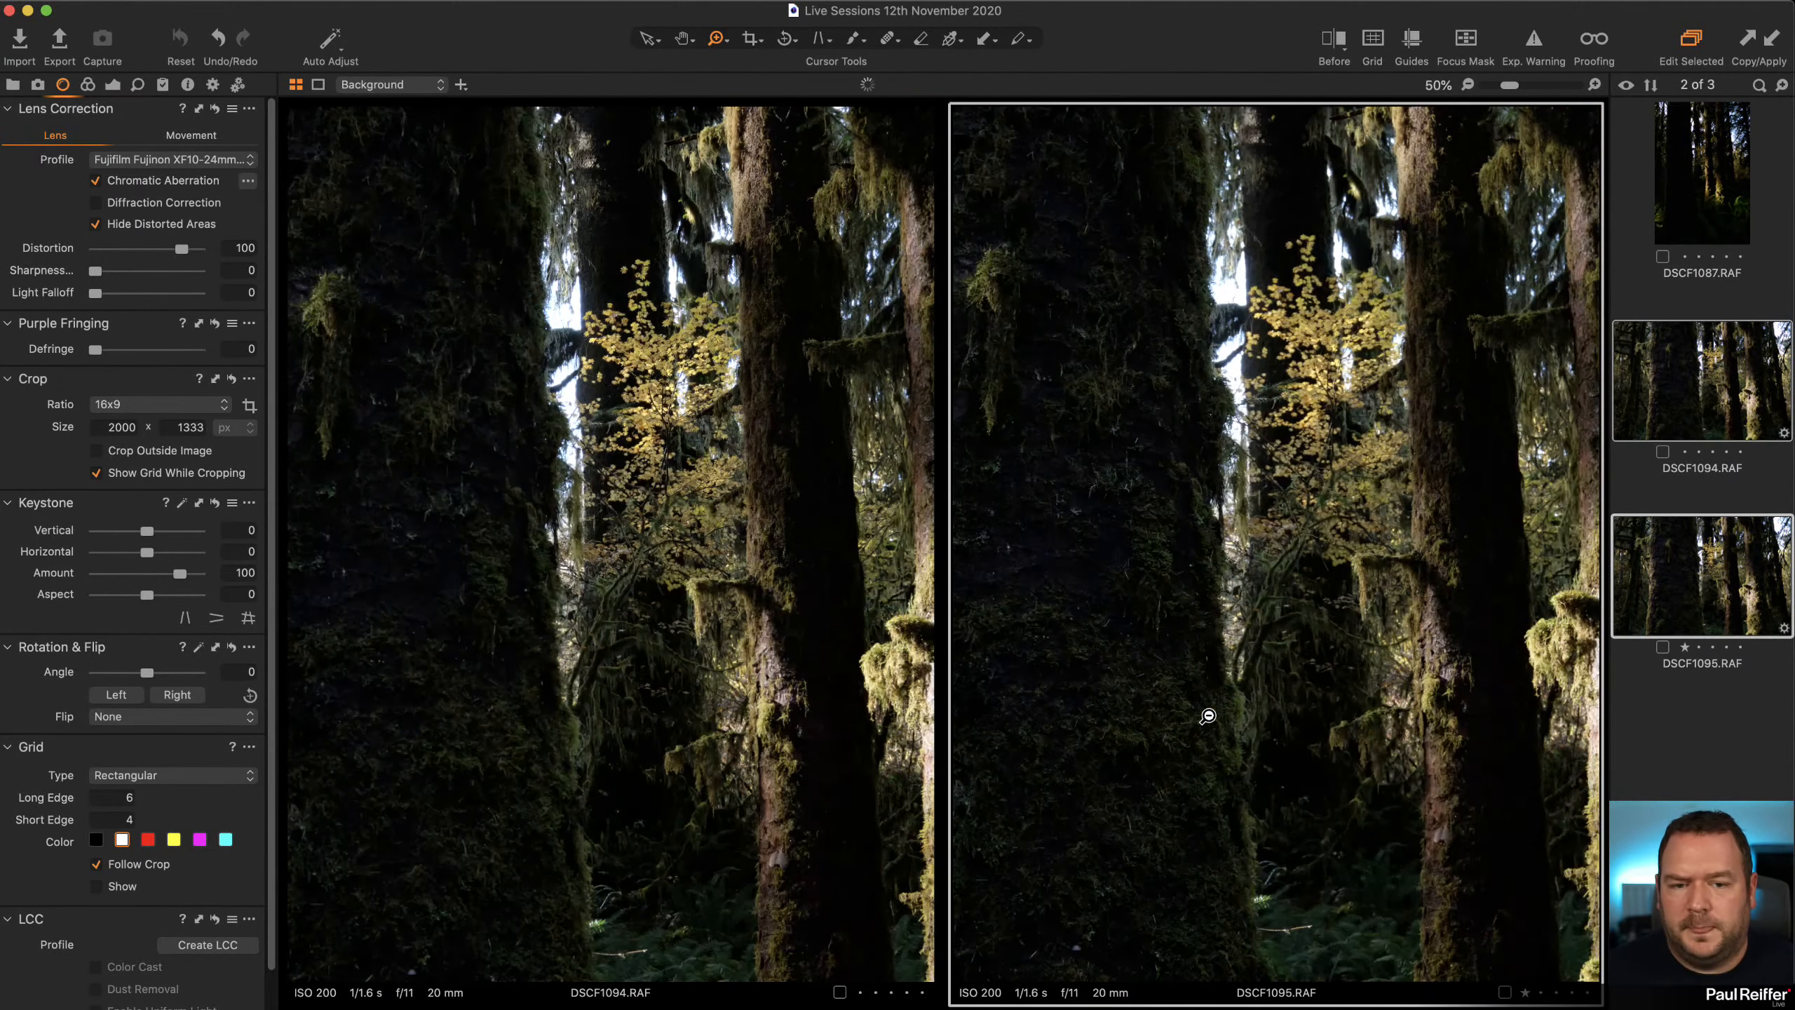
alt+click(1207, 716)
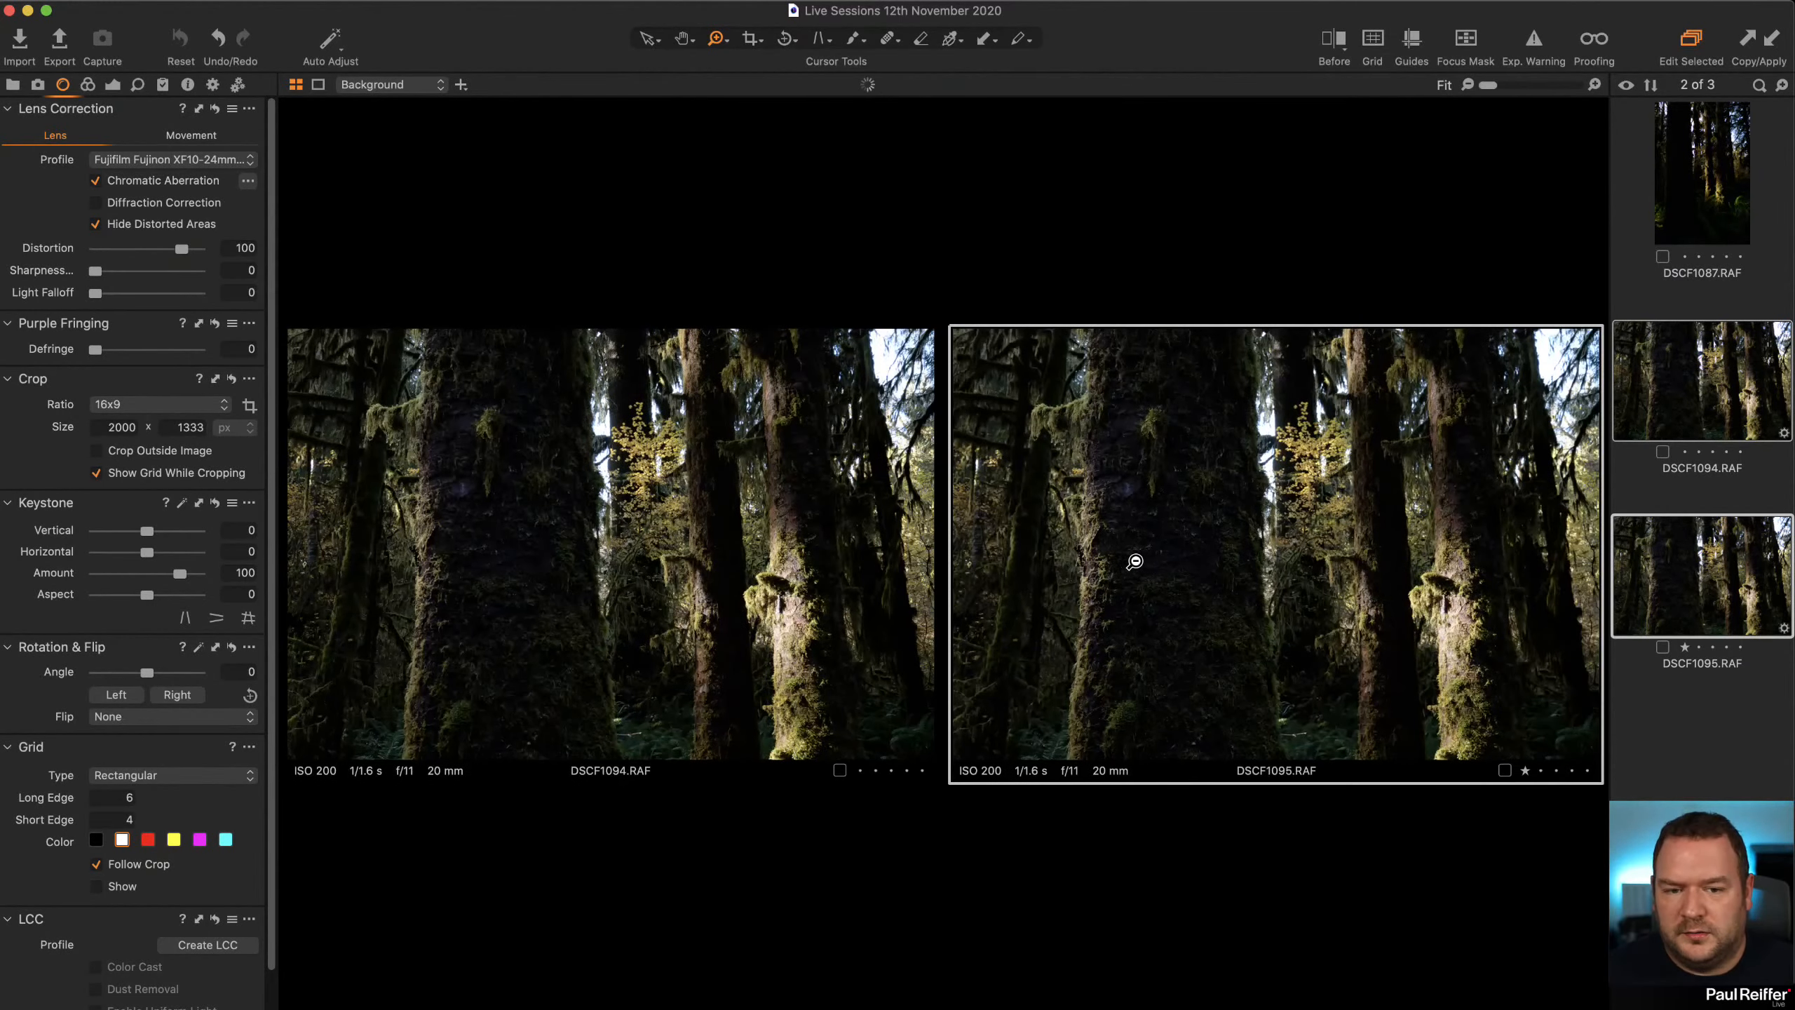
Compare the dark trunk's bark and the yellow foliage in DSCF1094 and DSCF1095 side by side at up to 161% zoom.
click(1127, 543)
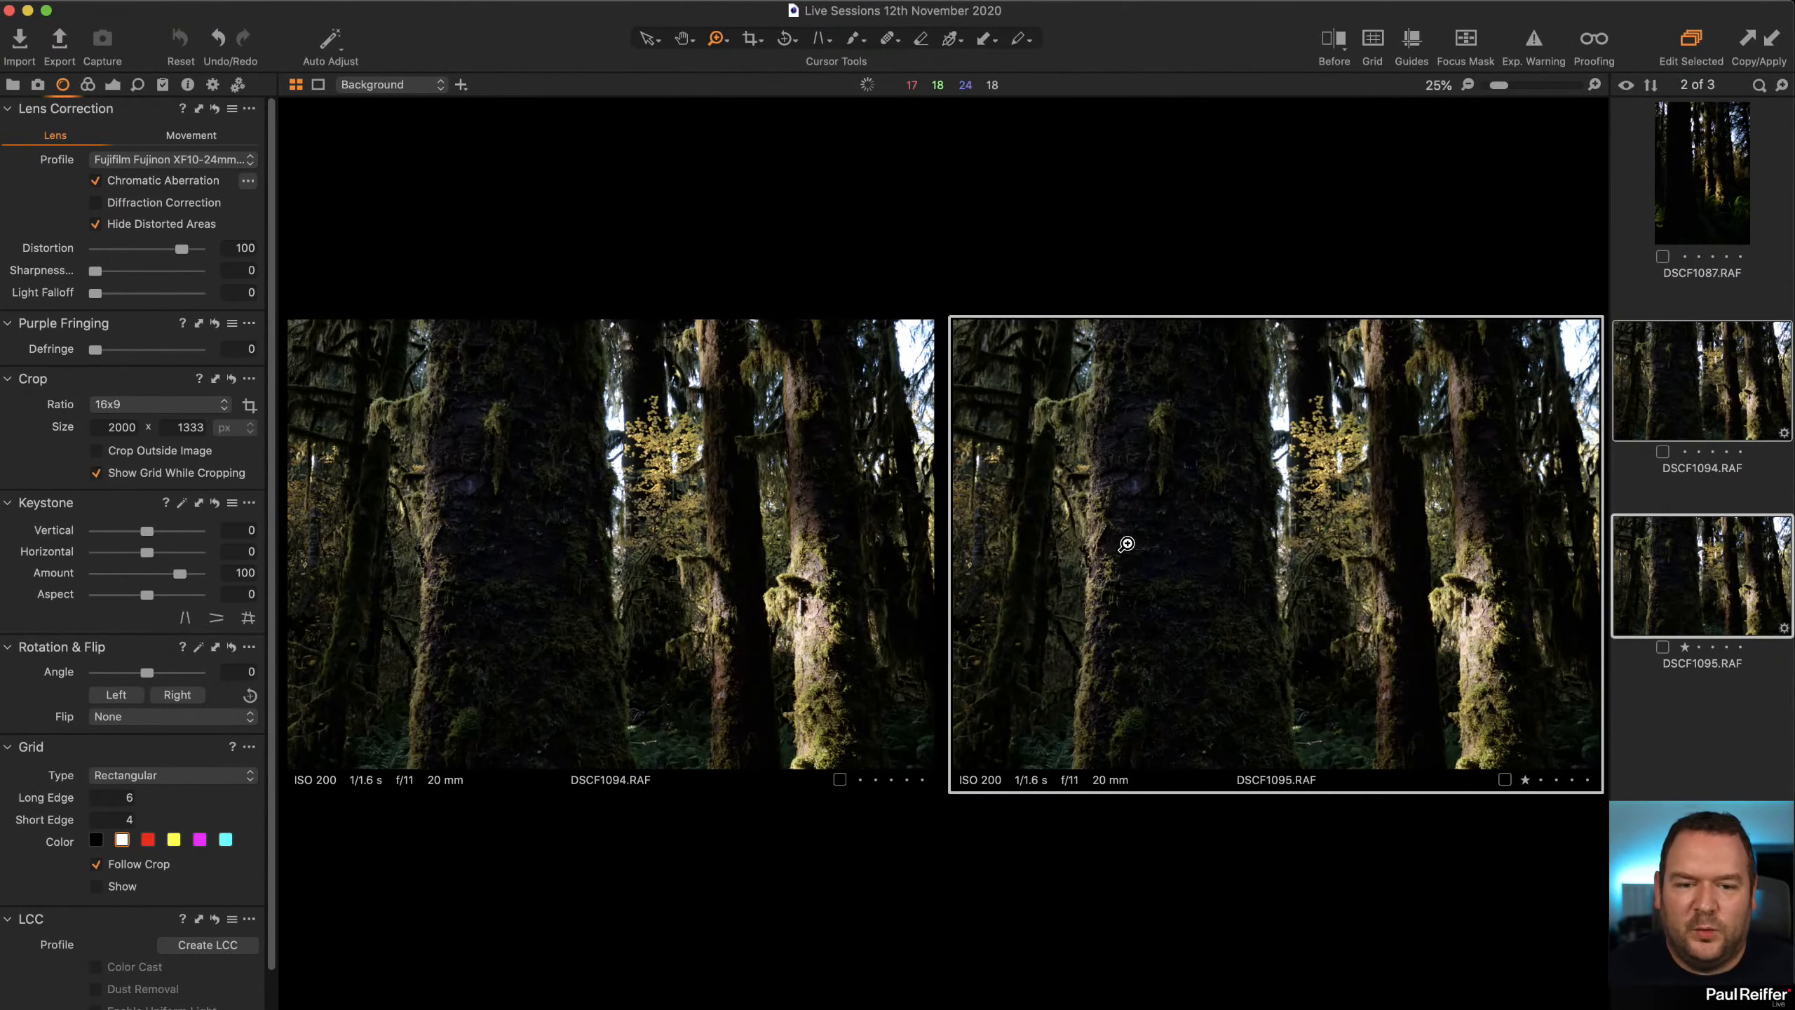
click(1131, 544)
click(1194, 563)
click(1187, 445)
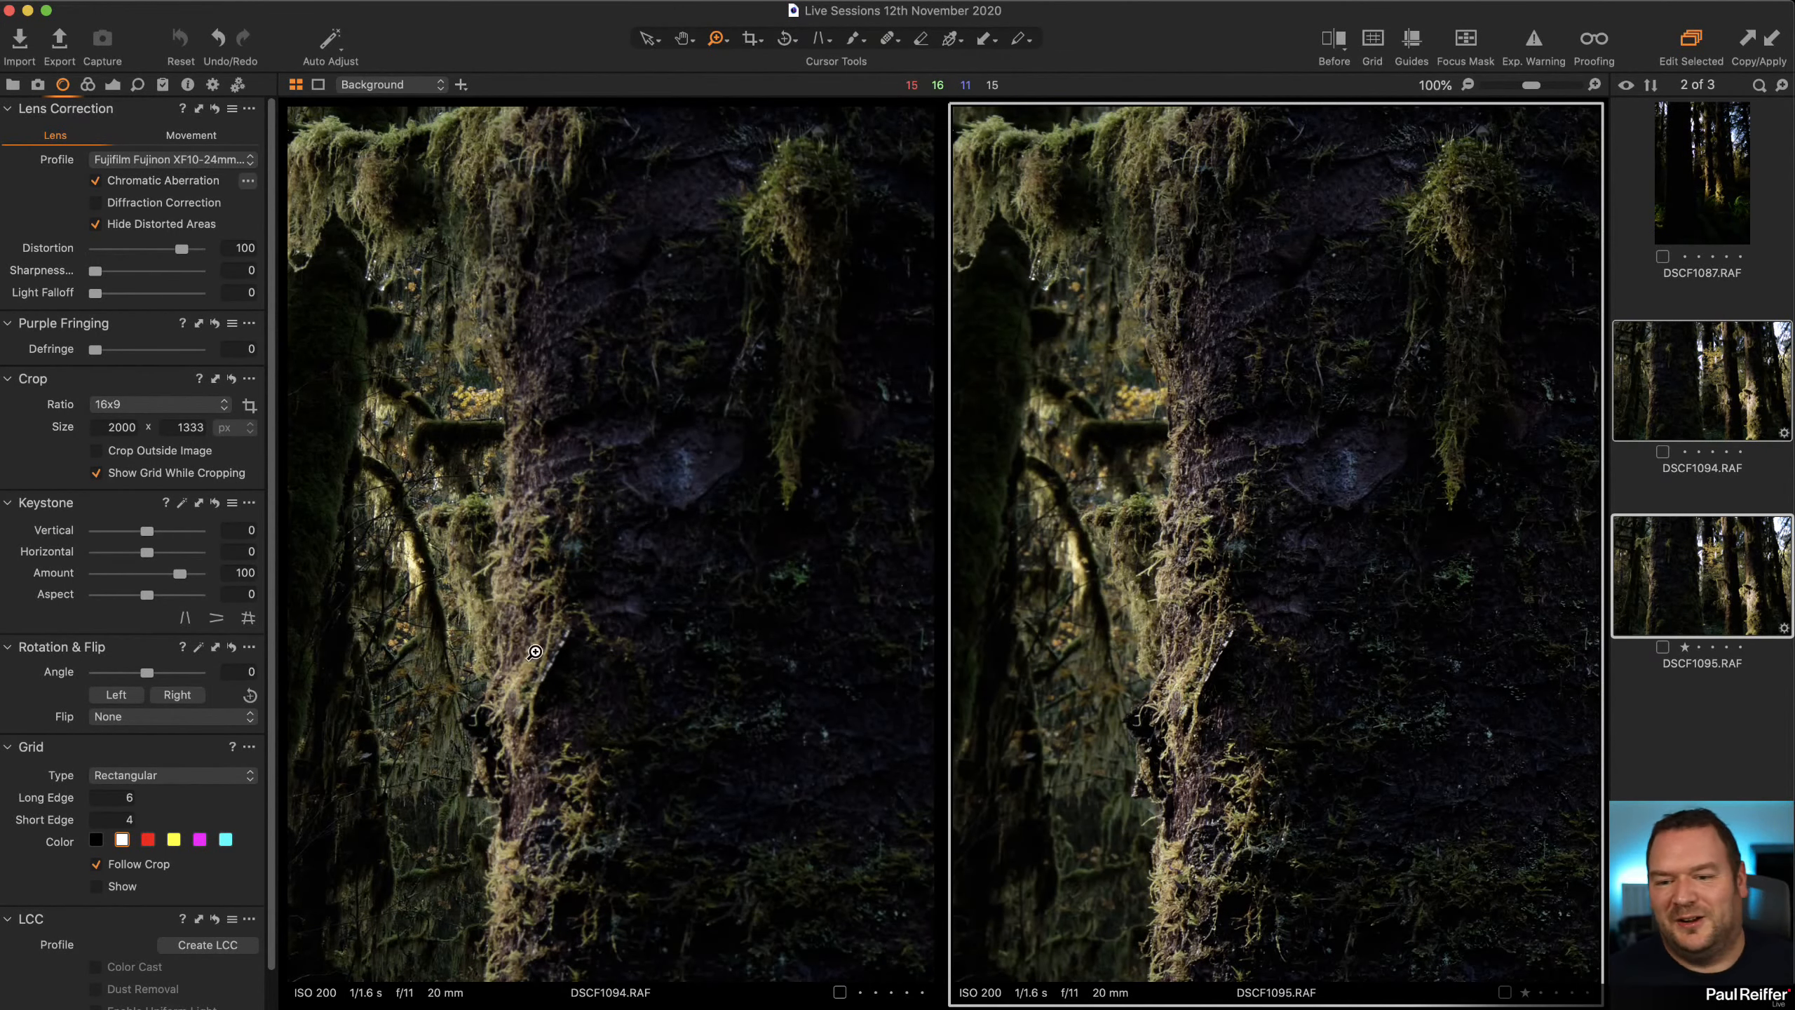
click(606, 599)
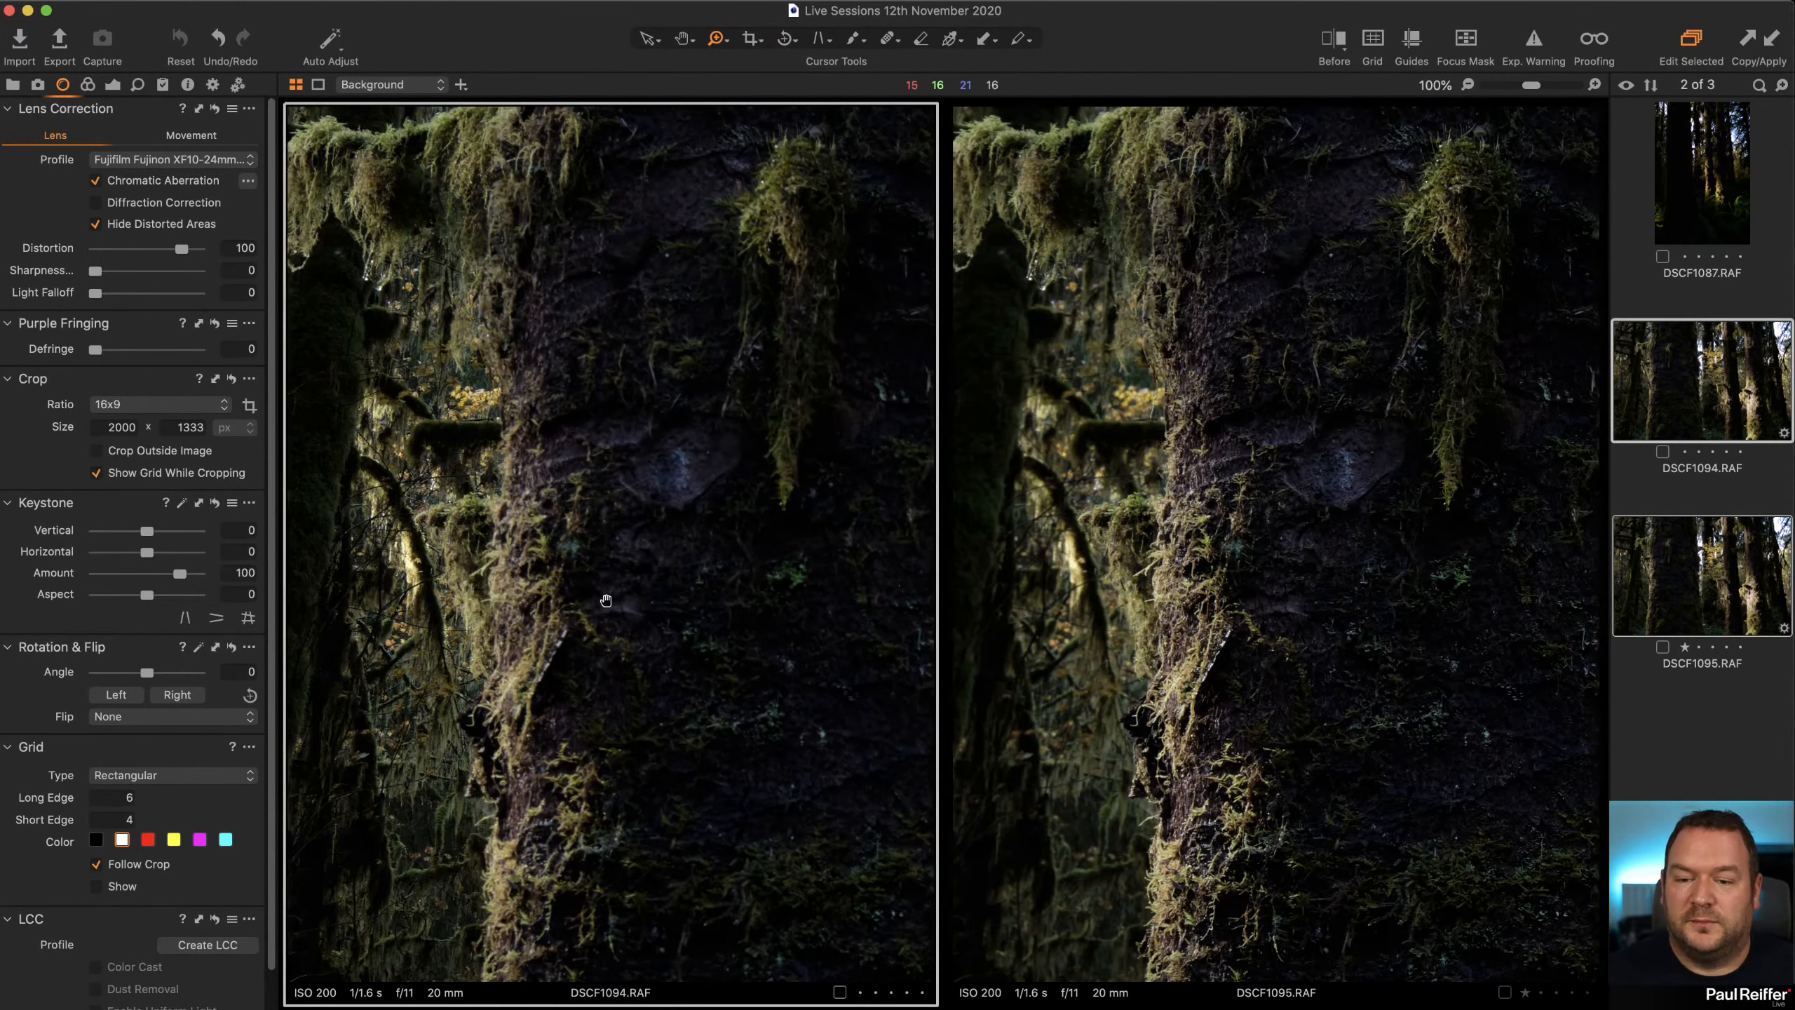
drag(605, 599, 515, 602)
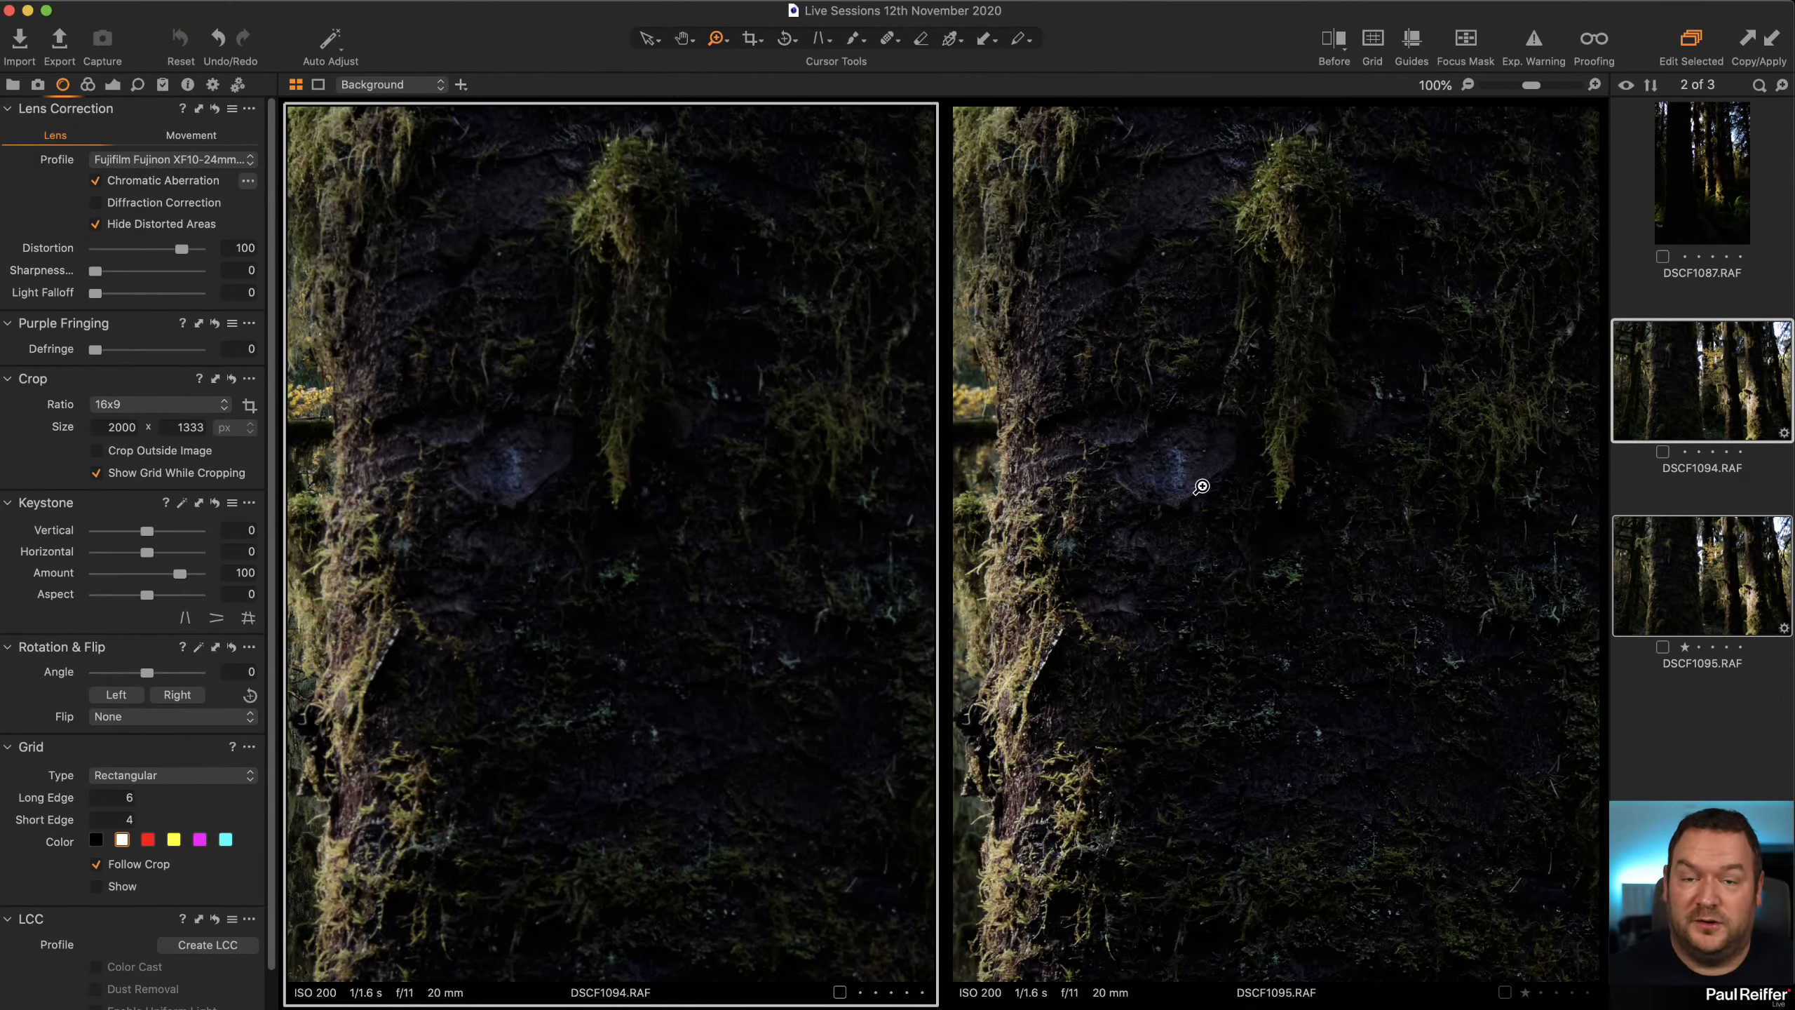
click(1217, 484)
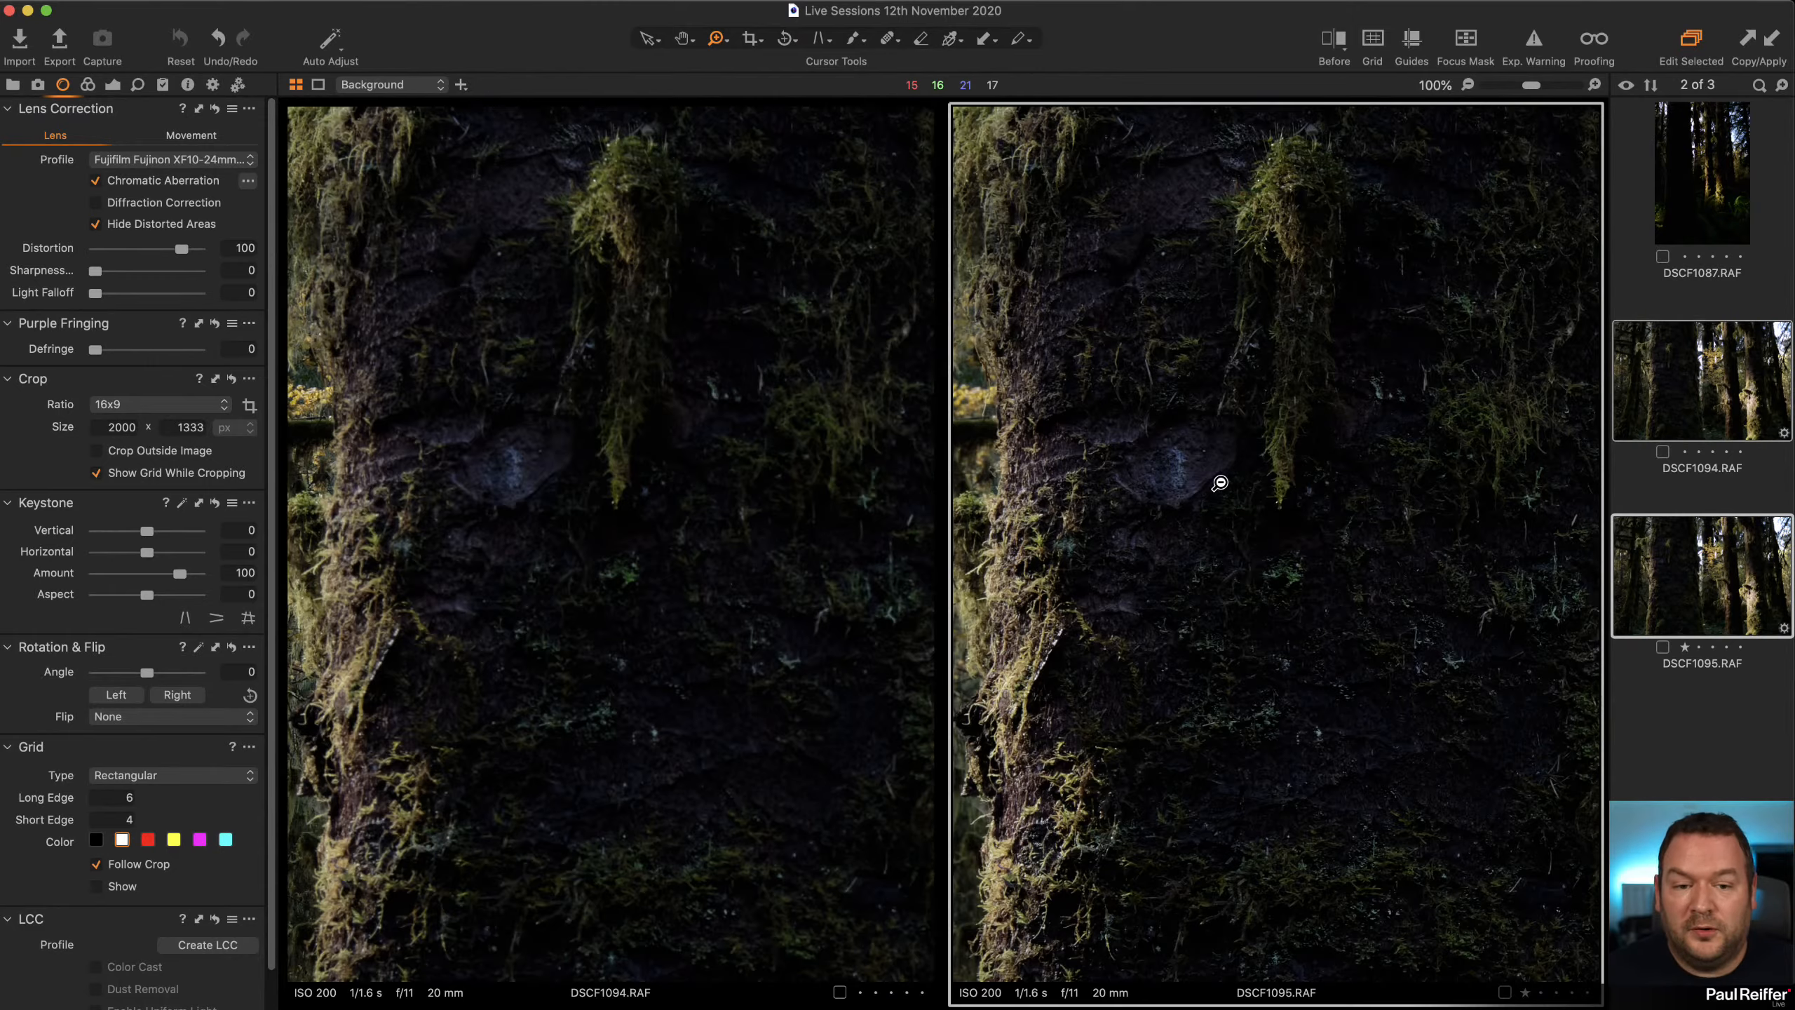
alt+click(1220, 483)
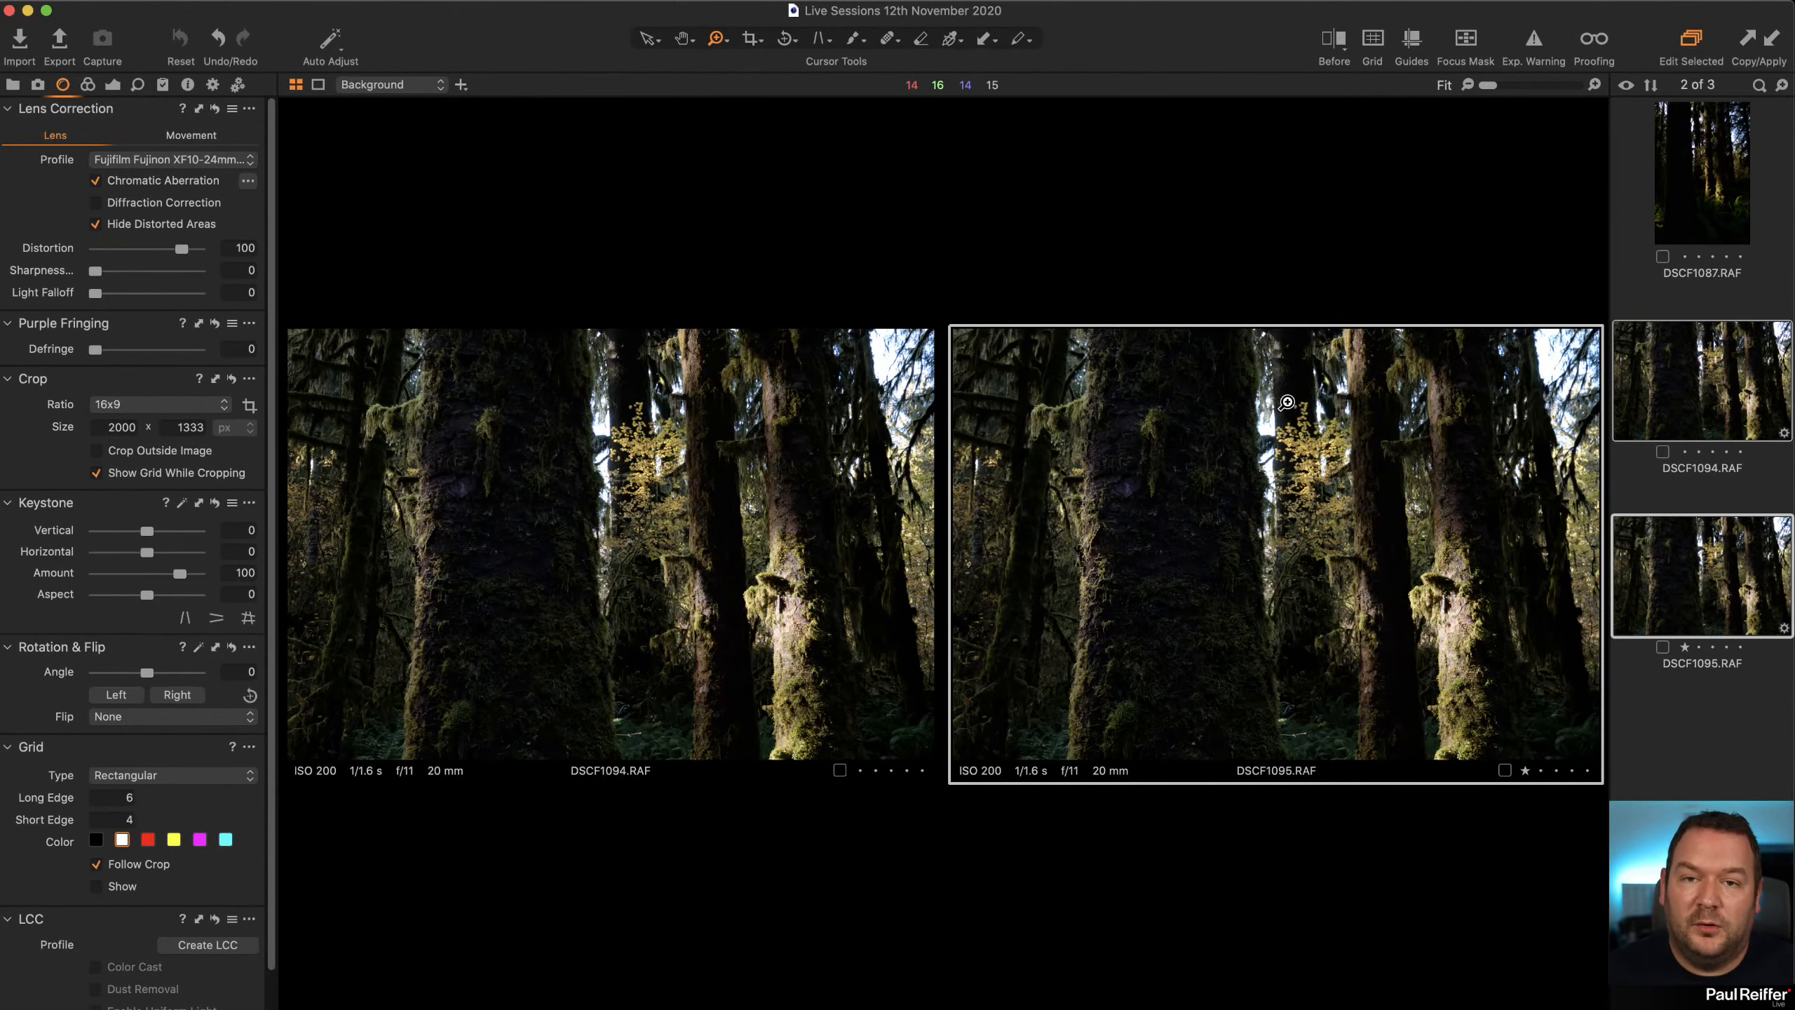
drag(1286, 403, 1389, 505)
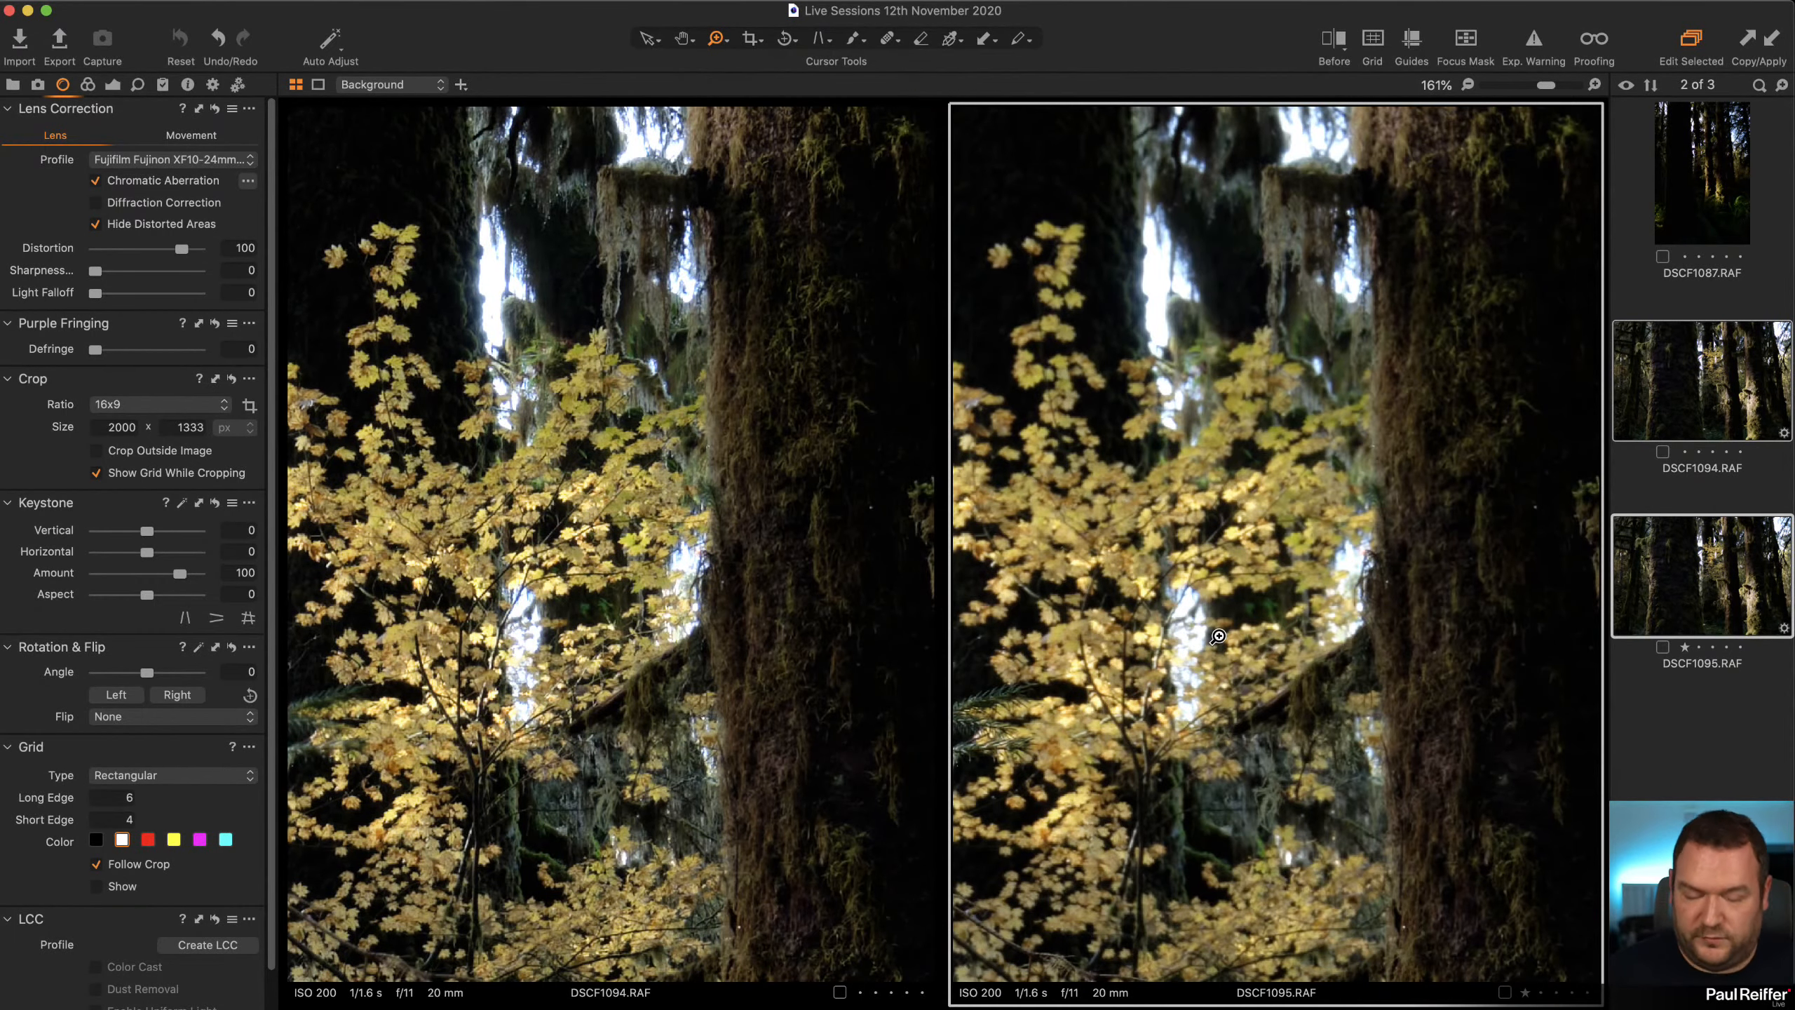
alt+click(1176, 623)
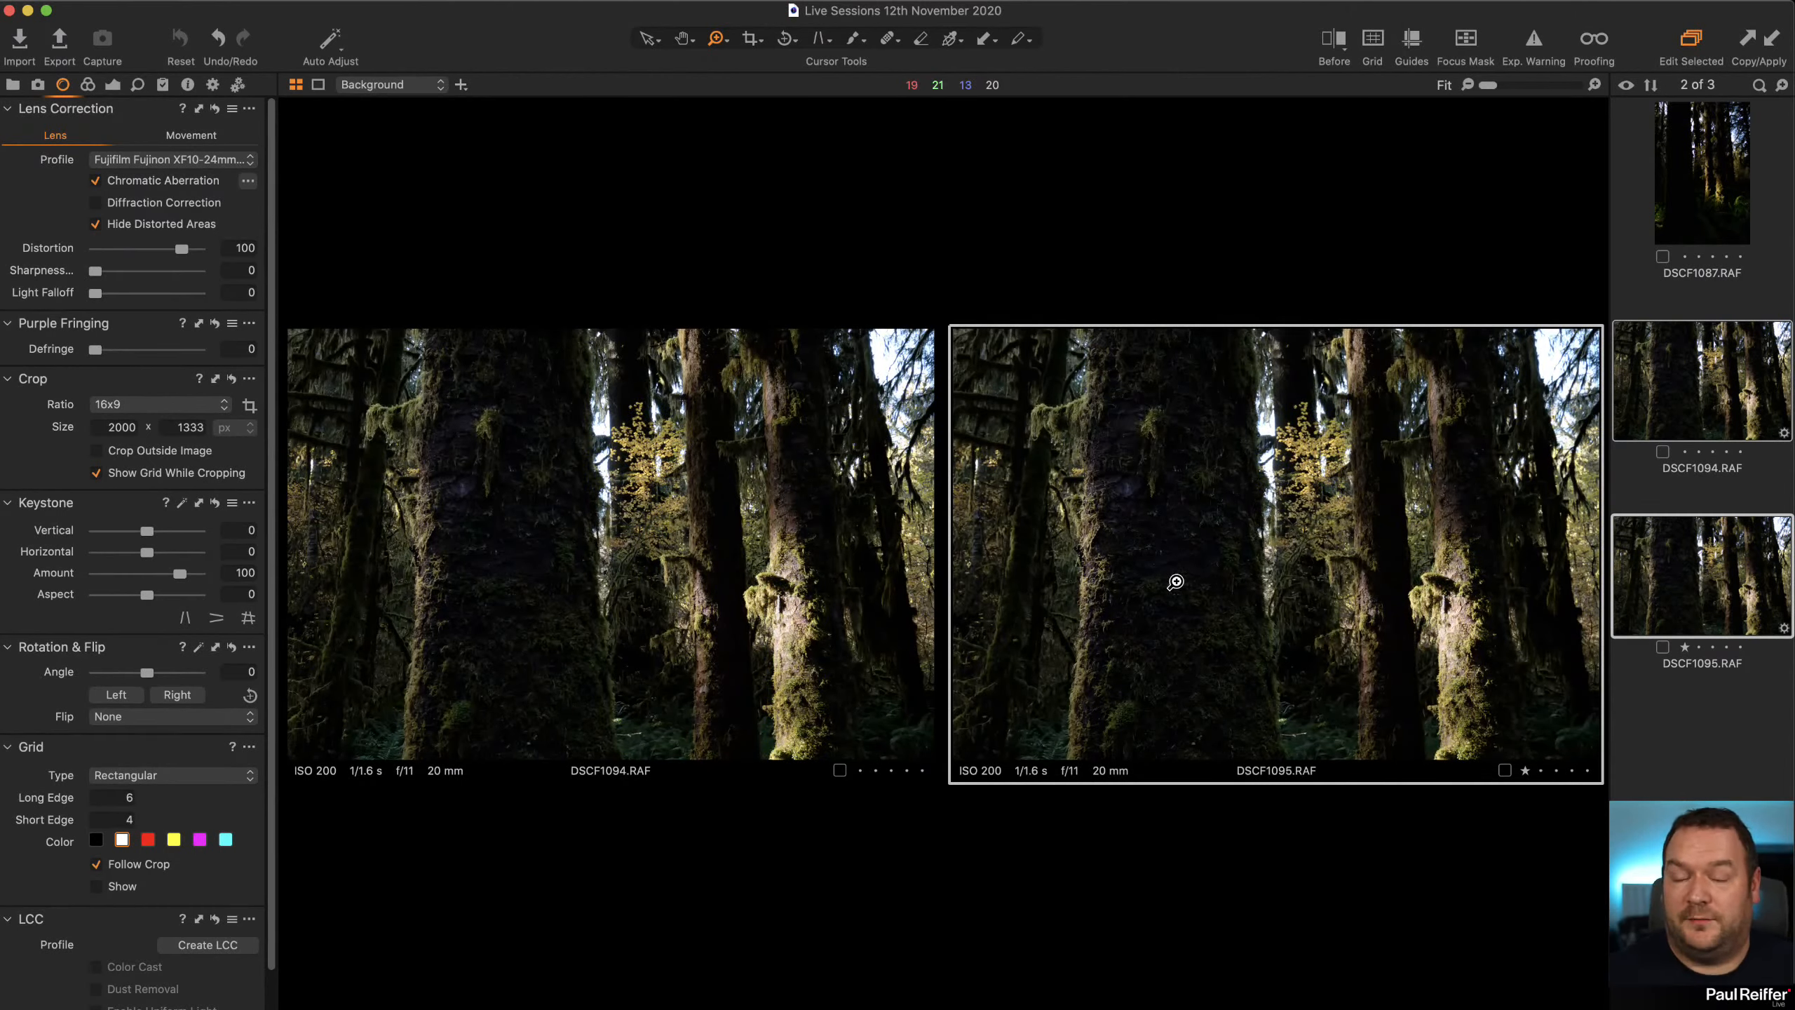
Enable Diffraction Correction in the lens correction of DSCF1095.
click(87, 84)
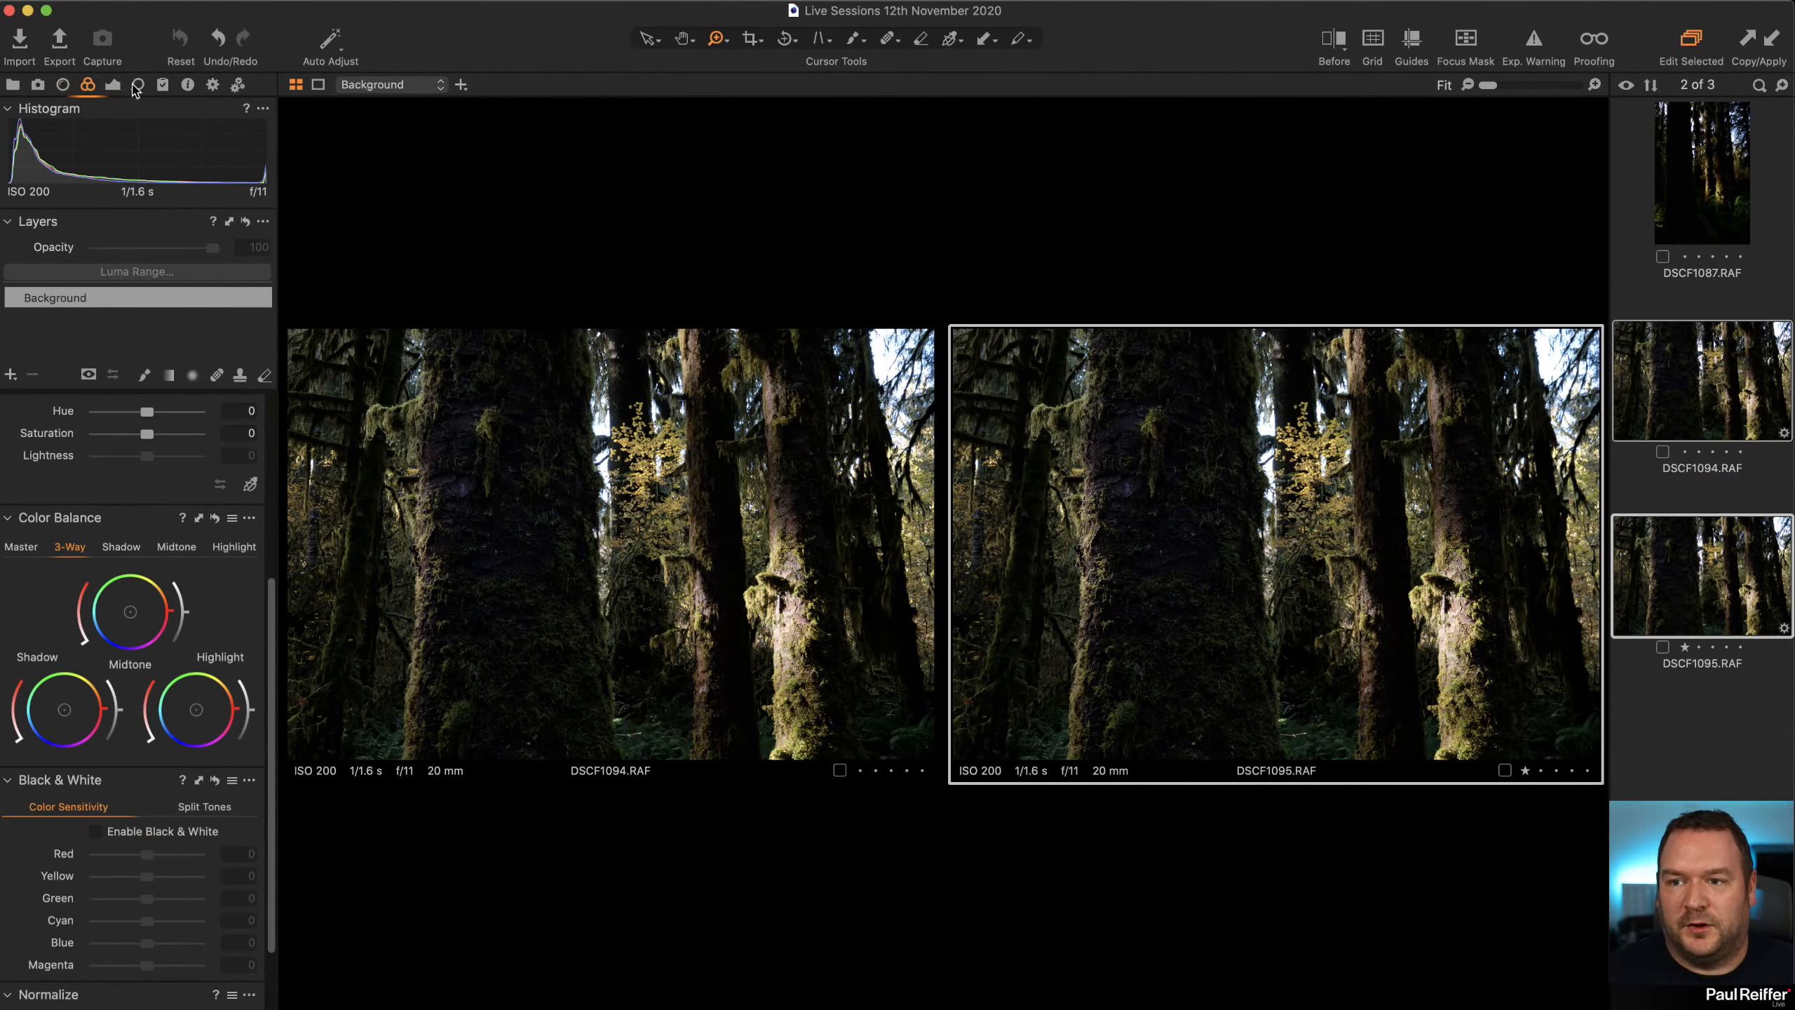
click(111, 86)
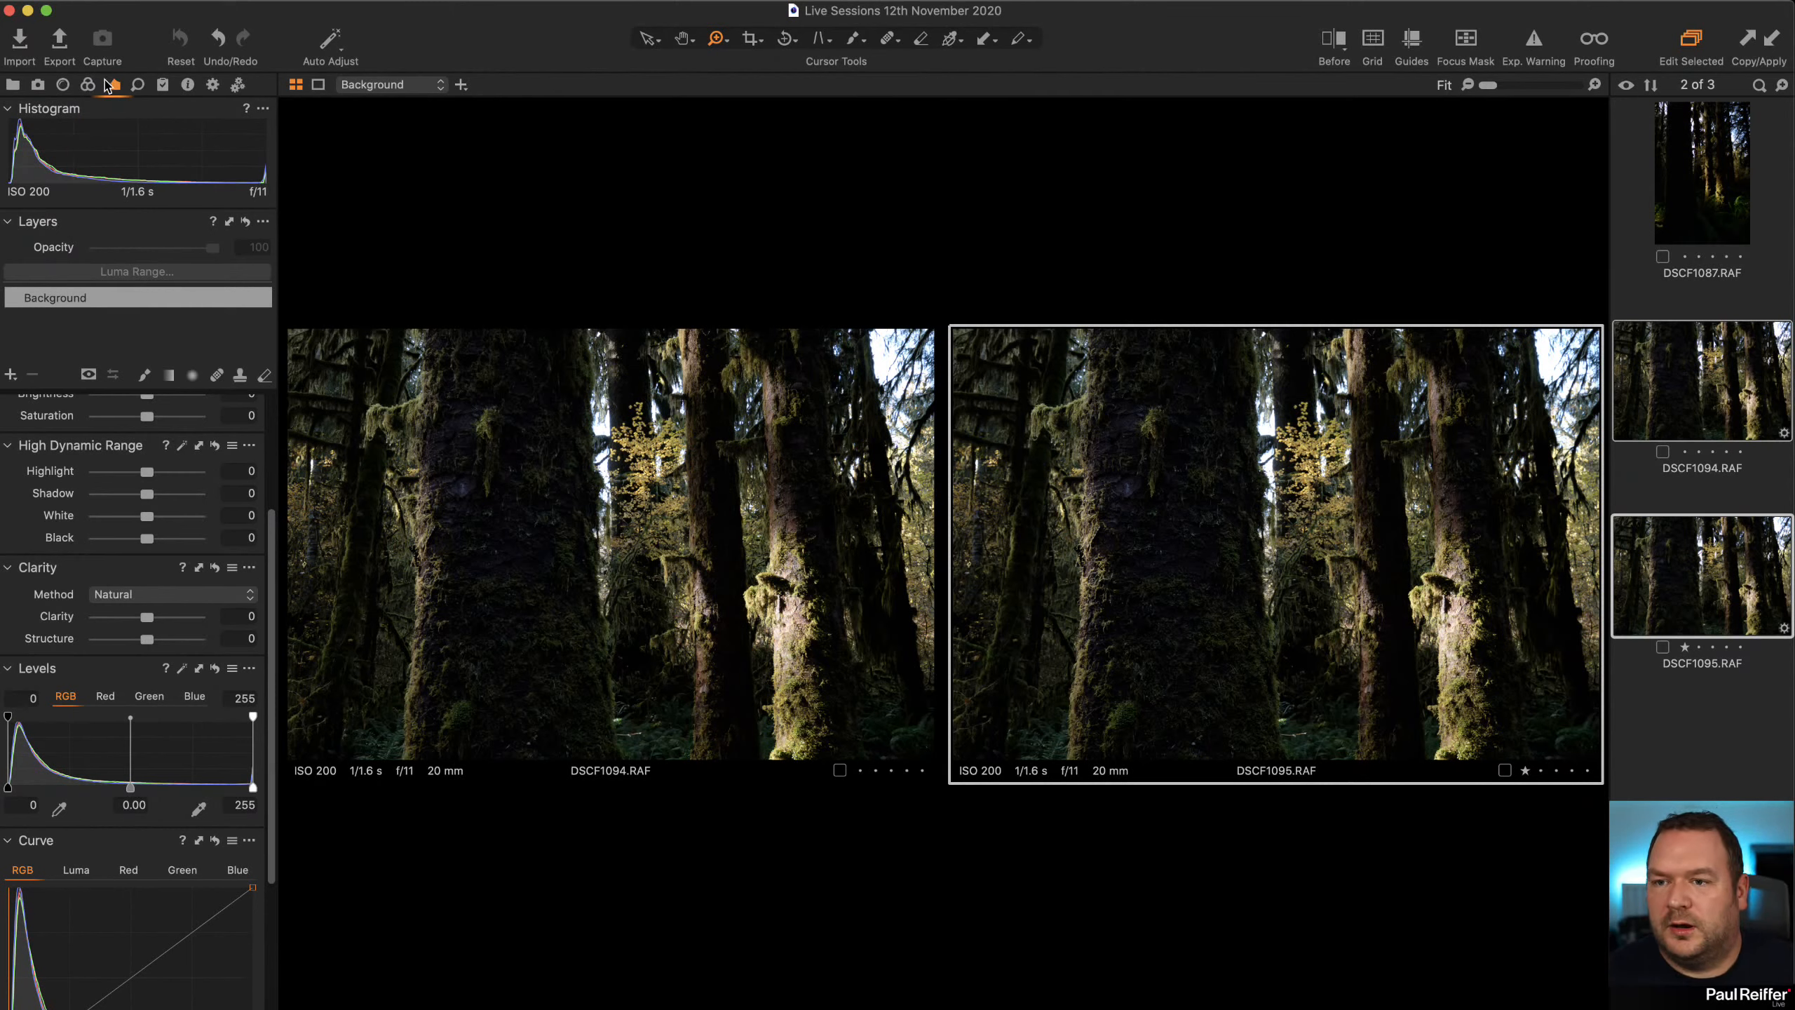
click(63, 85)
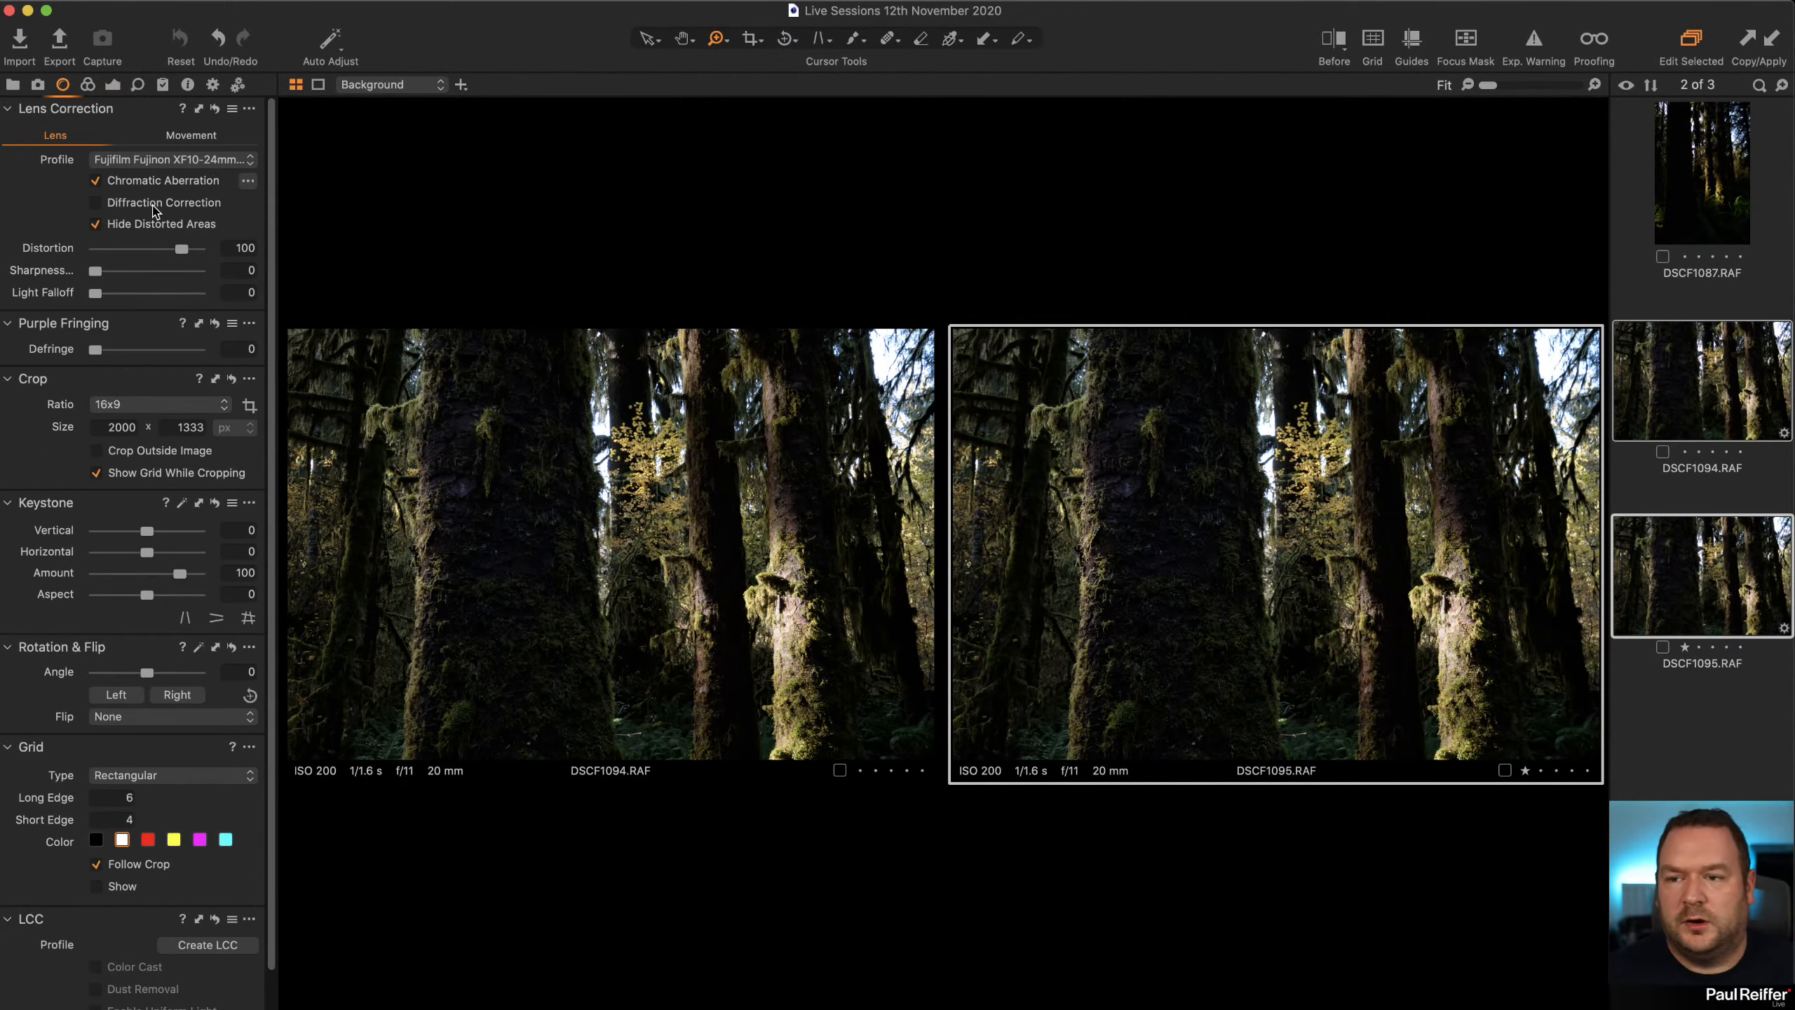
click(153, 205)
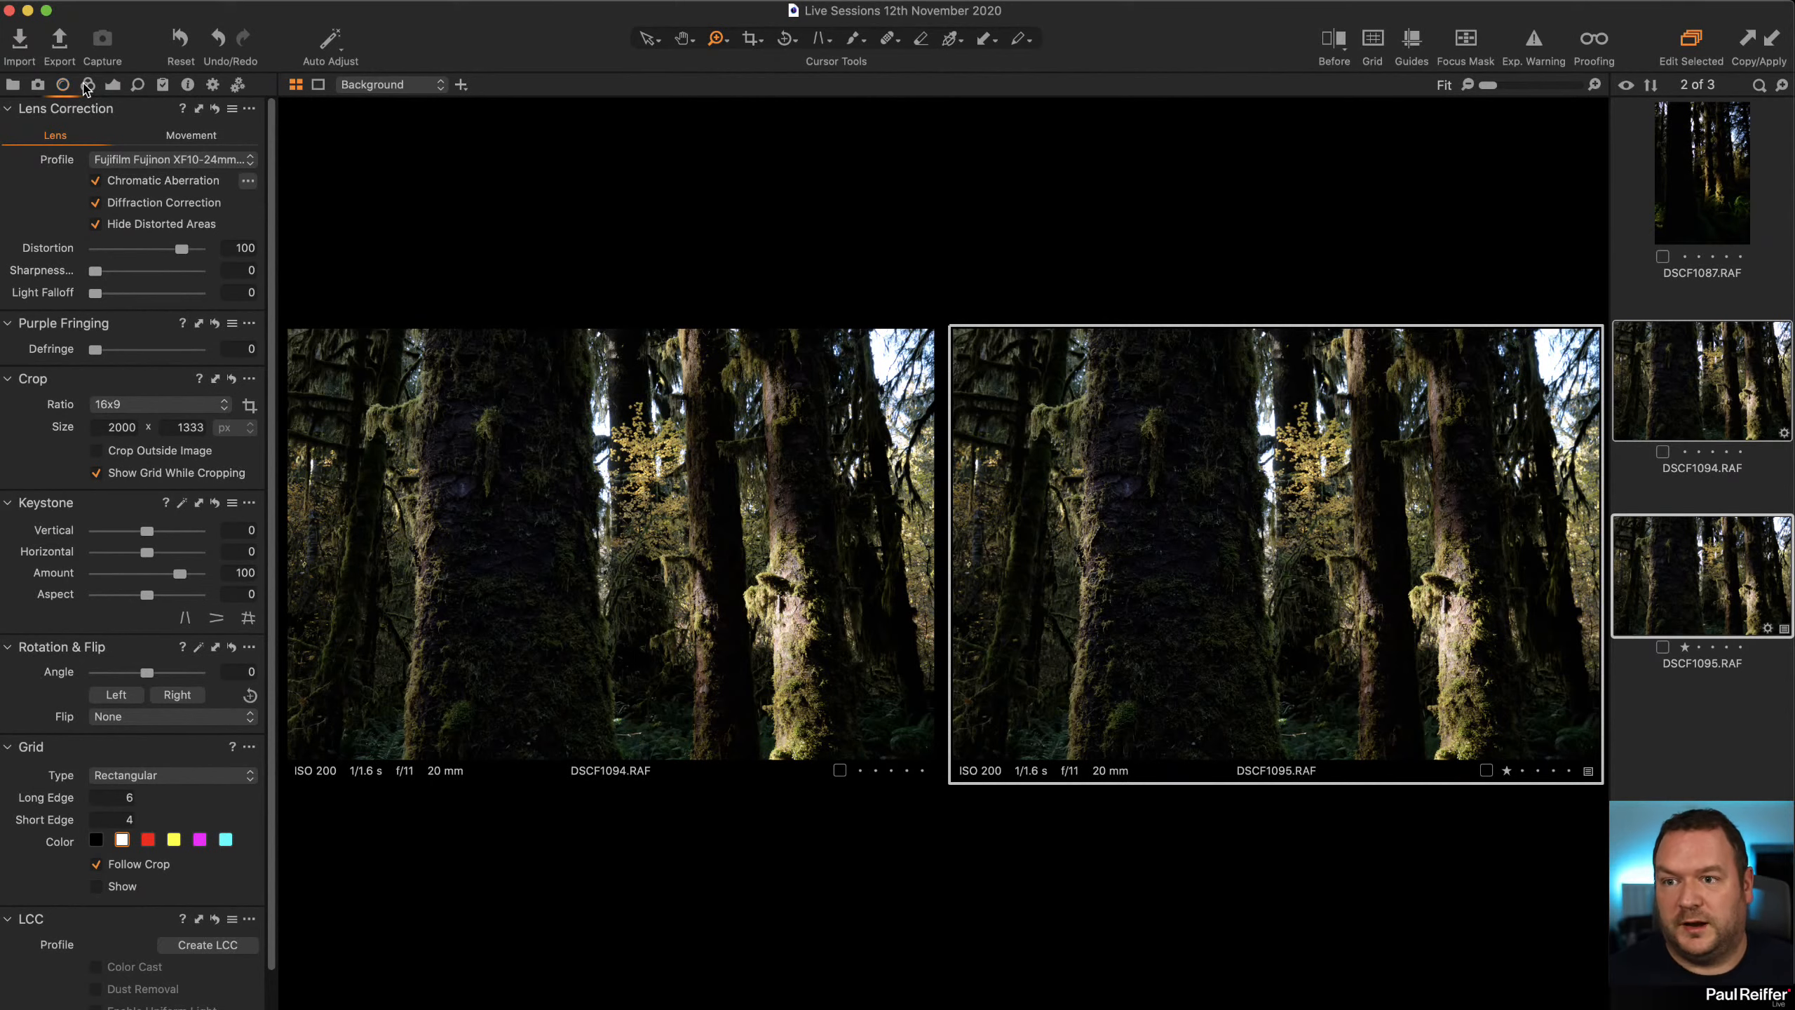
Set DSCF1095's High Dynamic Range values to Shadow 11, Black 7, Highlight -72 and White -83.
click(85, 84)
click(111, 86)
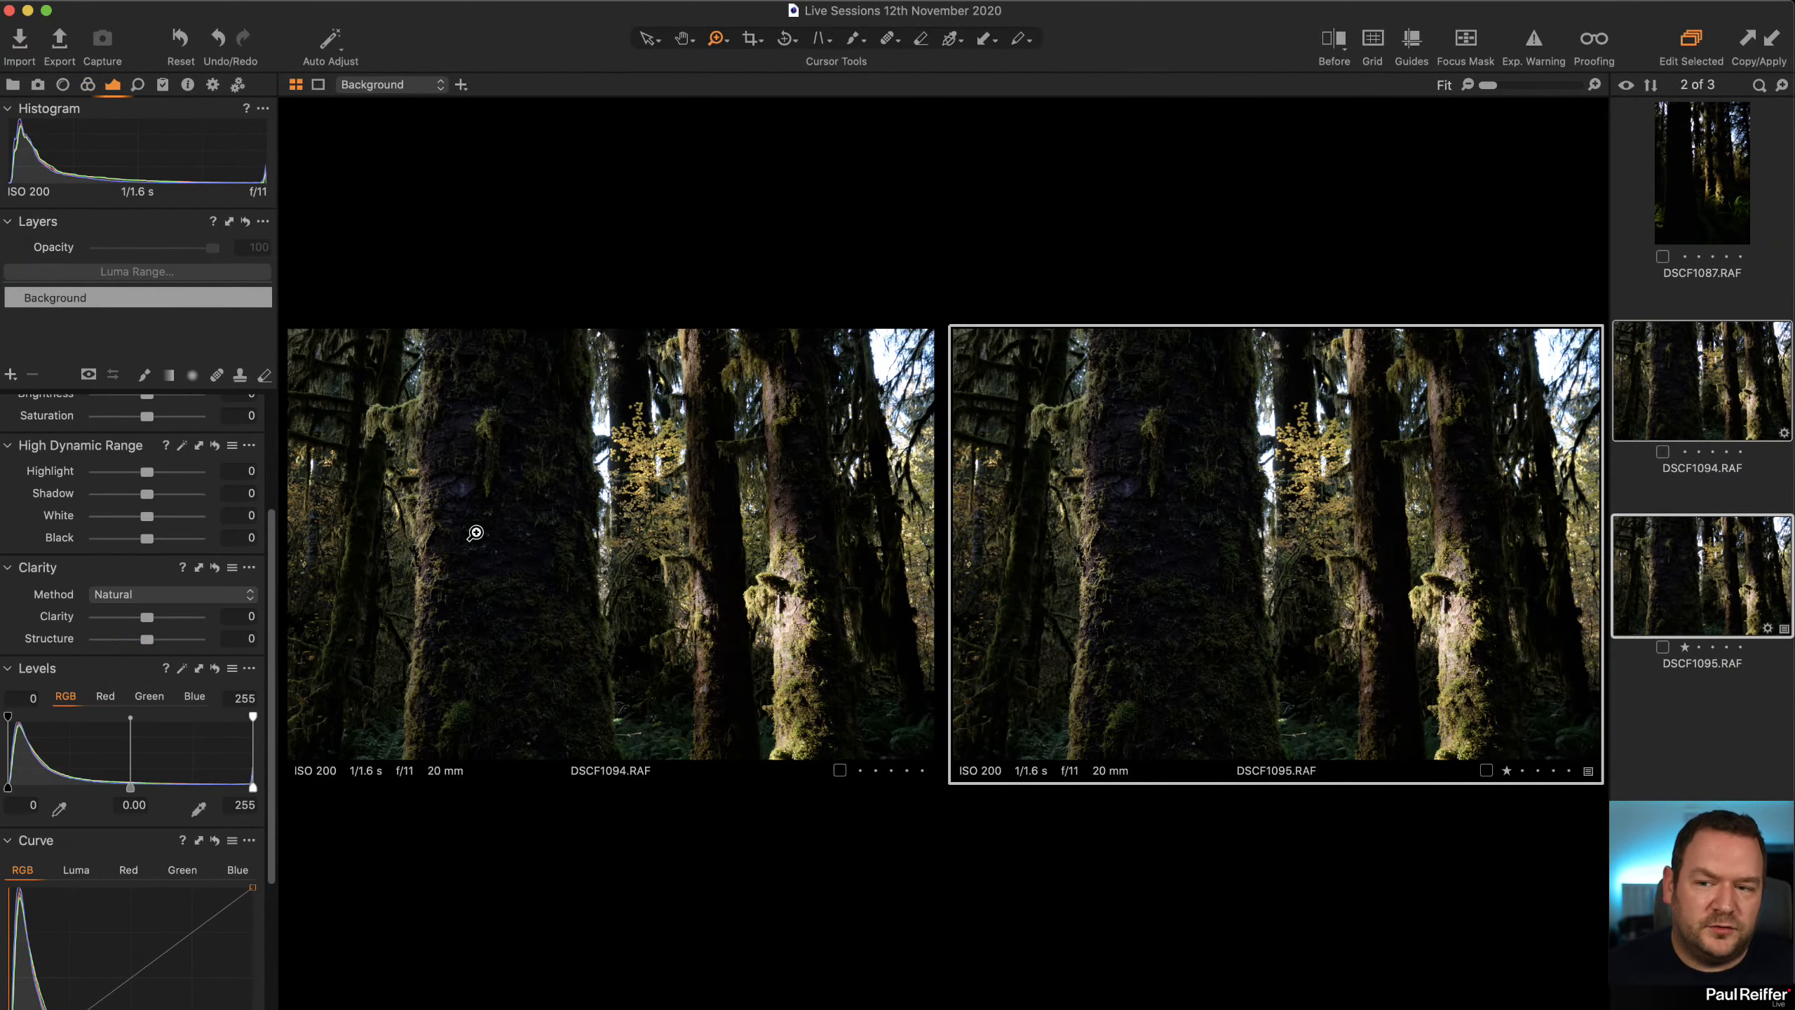
scroll(107, 498, up, 5)
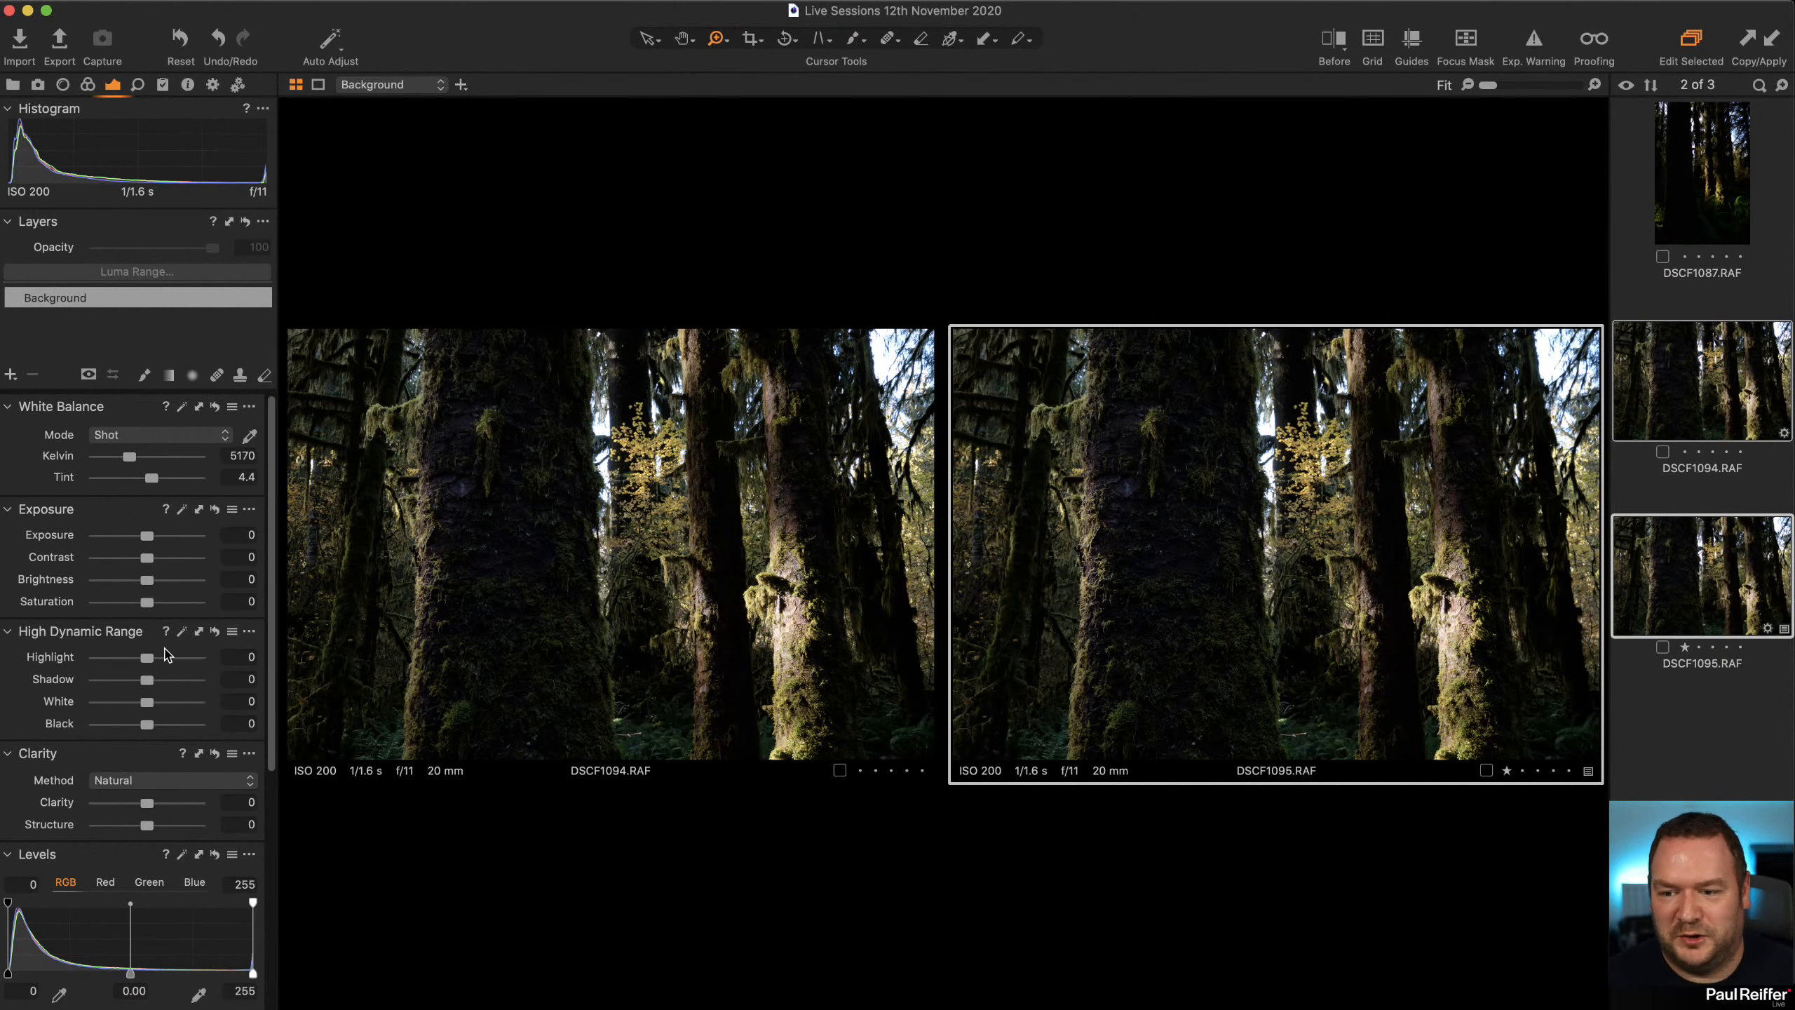
drag(147, 680, 153, 680)
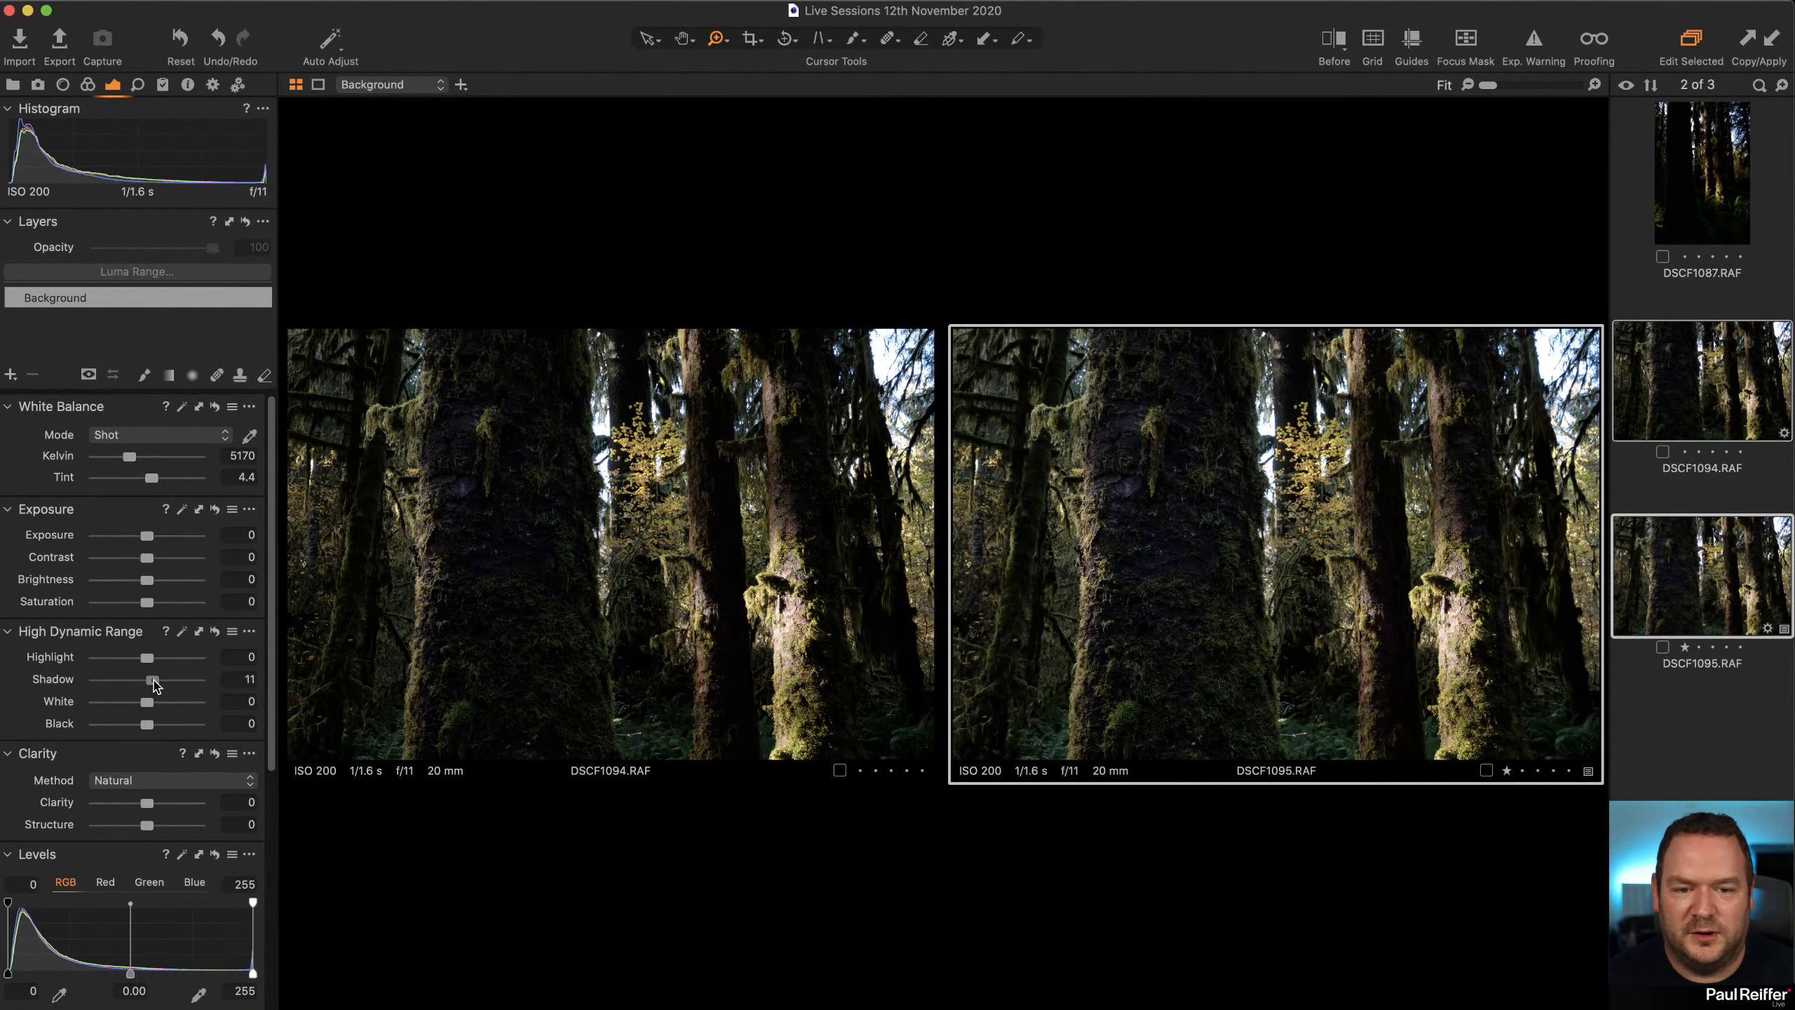
click(1718, 716)
click(1711, 594)
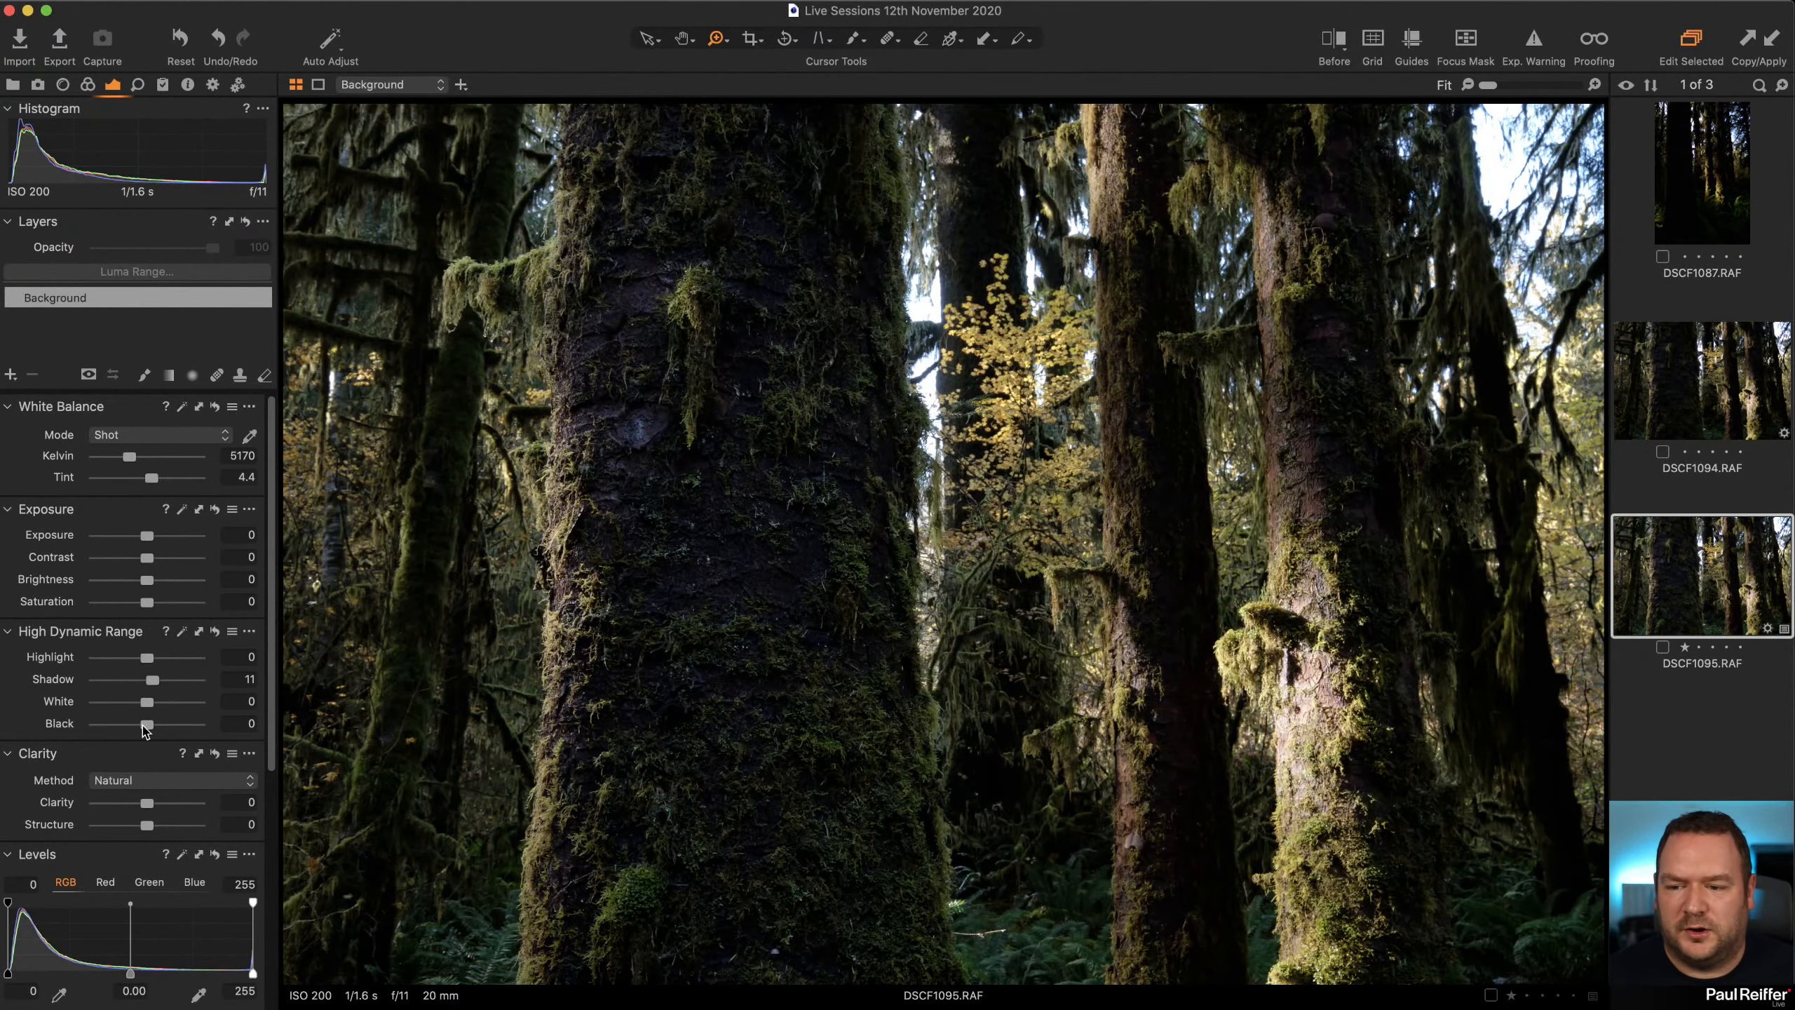
drag(146, 725, 150, 725)
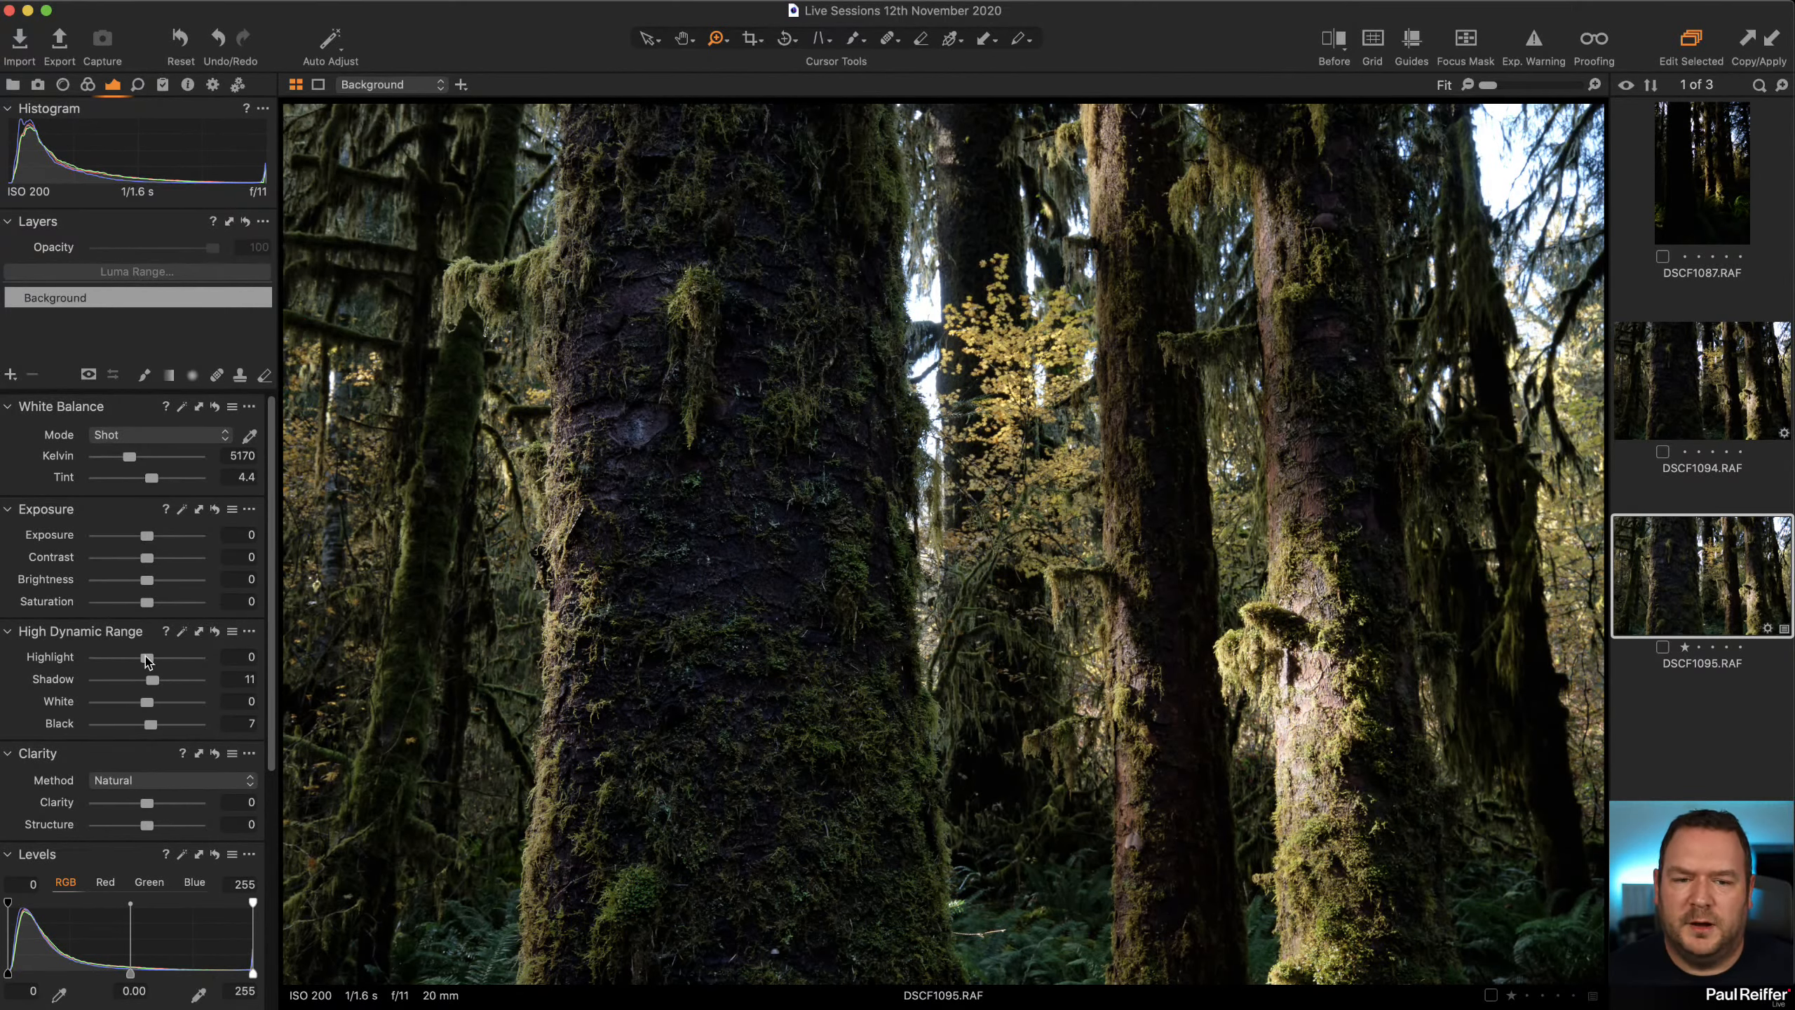
drag(146, 660, 104, 705)
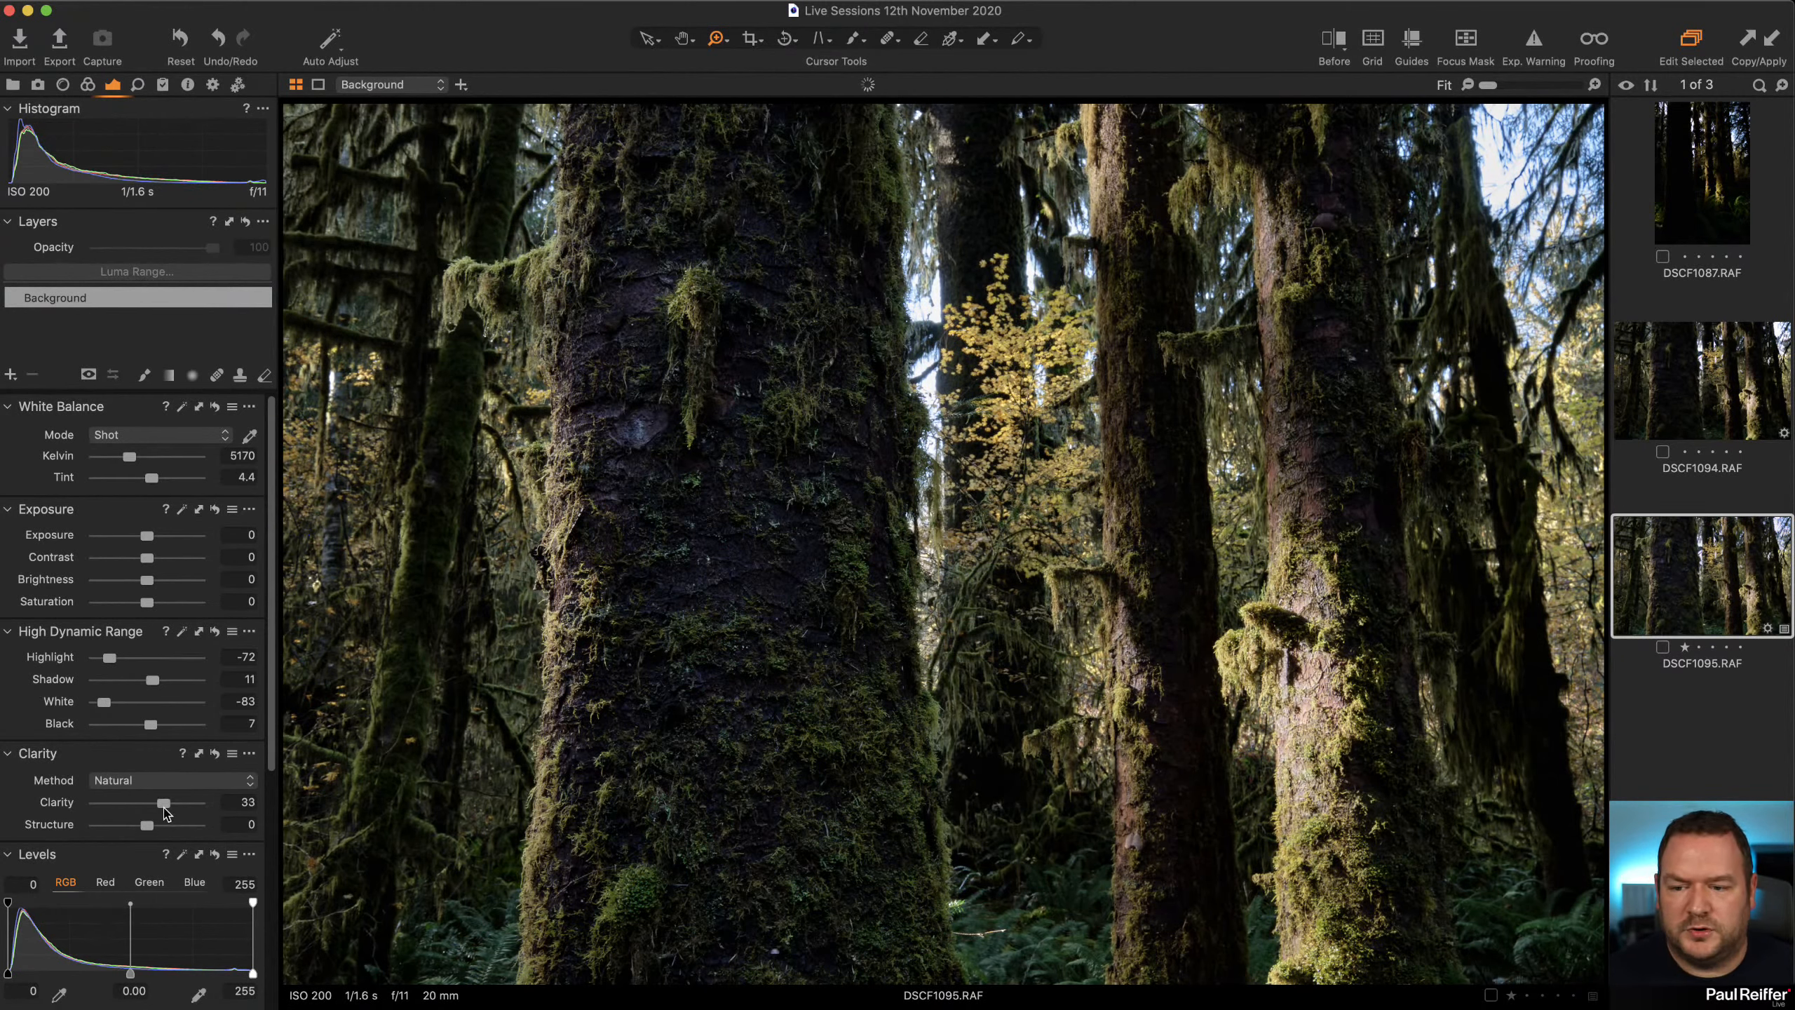
Set DSCF1095's Clarity to 24 and Structure to 8, and check their effect on the big trunk's bark up close.
drag(148, 803, 158, 833)
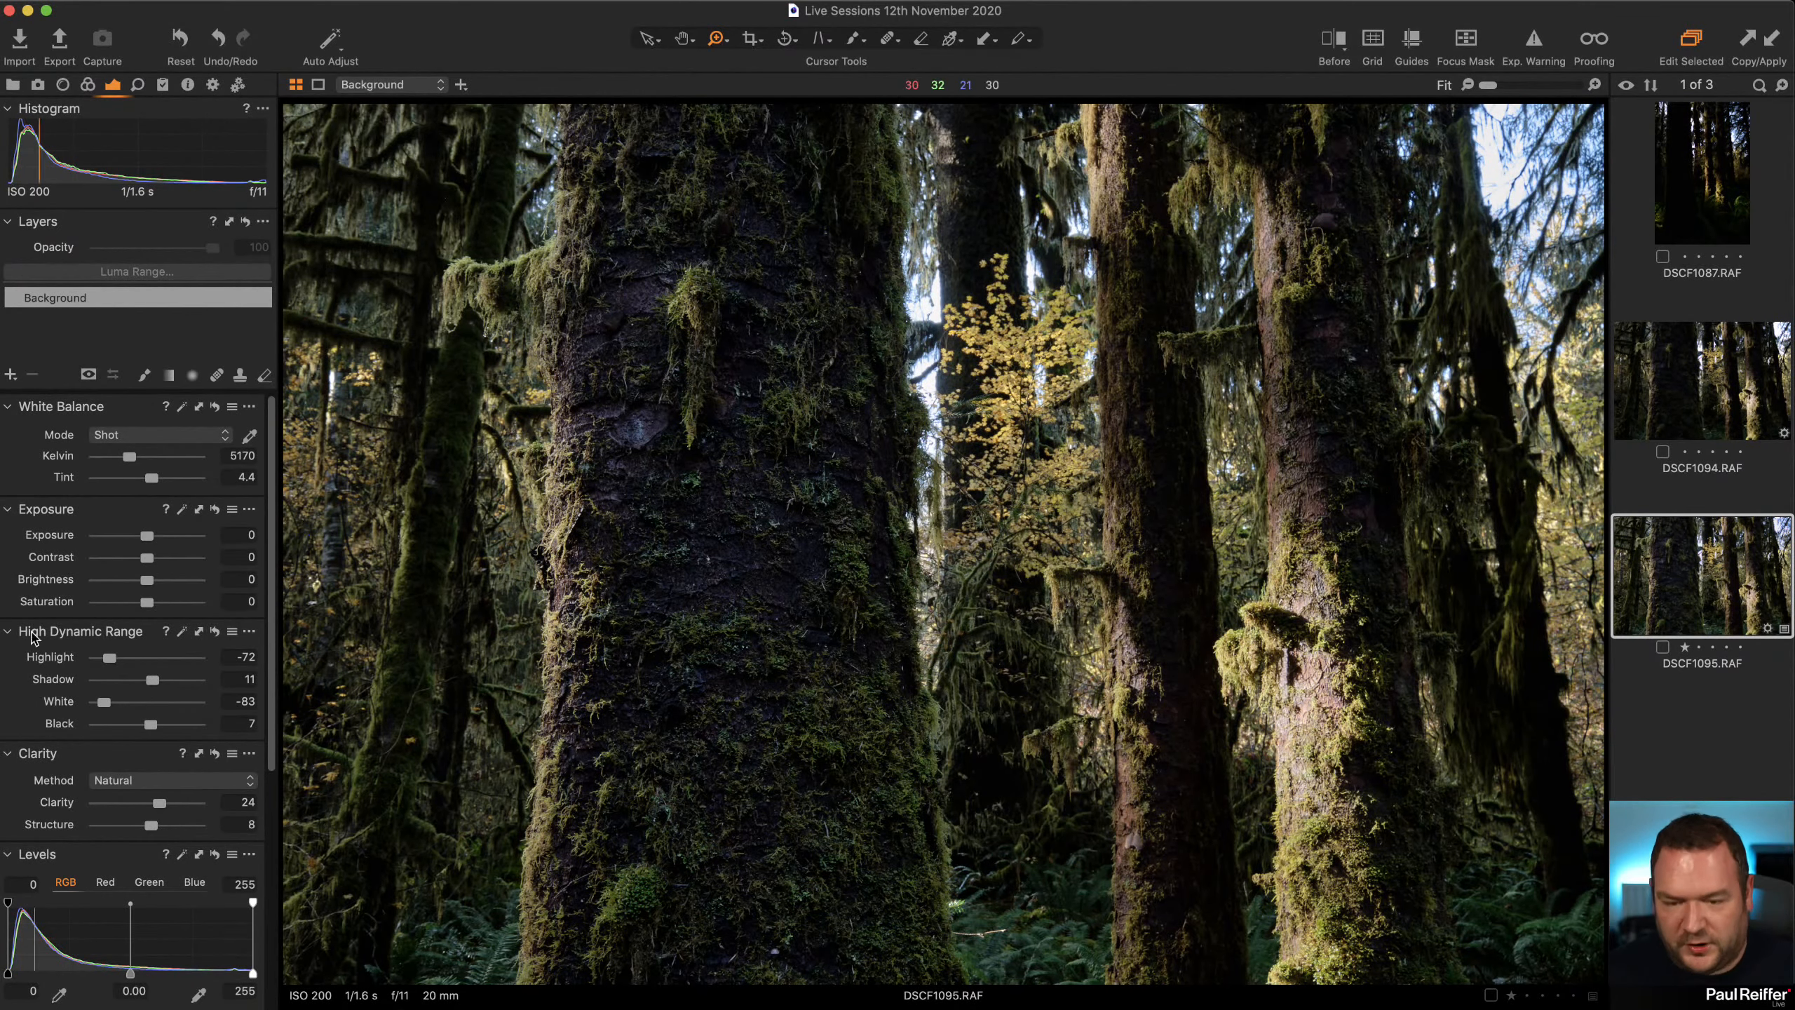
drag(608, 600, 860, 745)
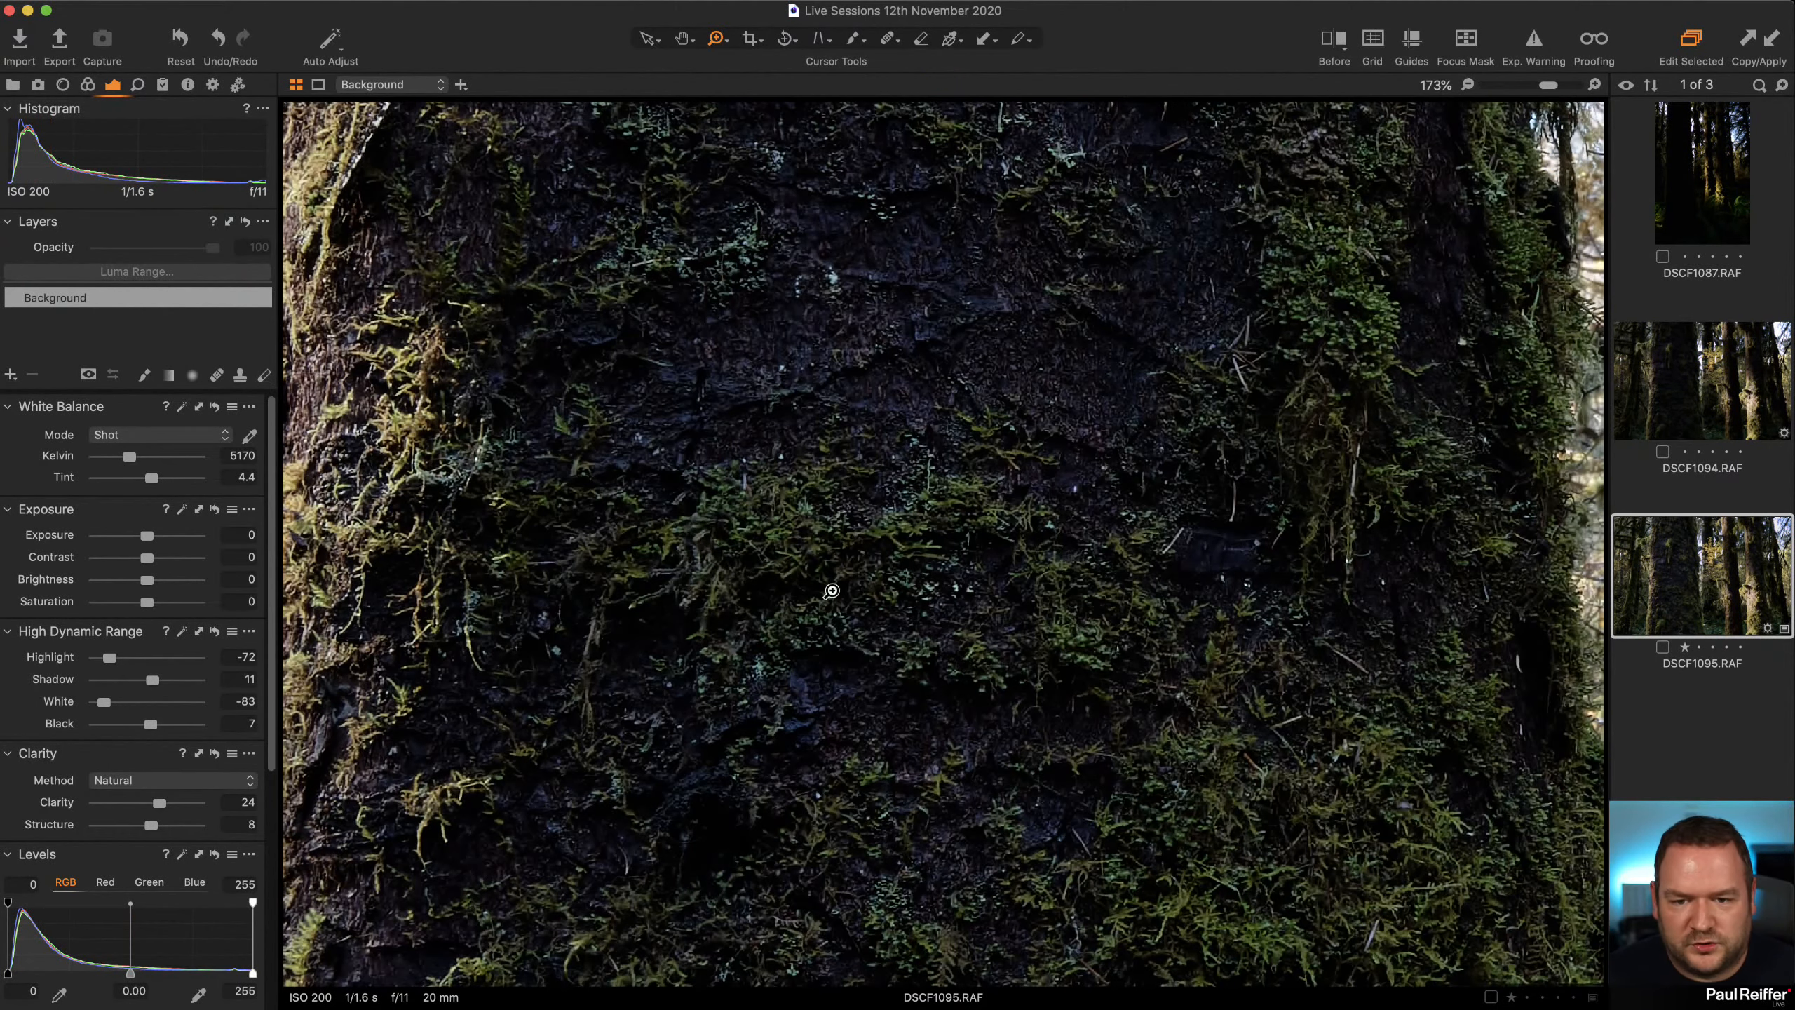
click(215, 755)
drag(215, 755, 215, 755)
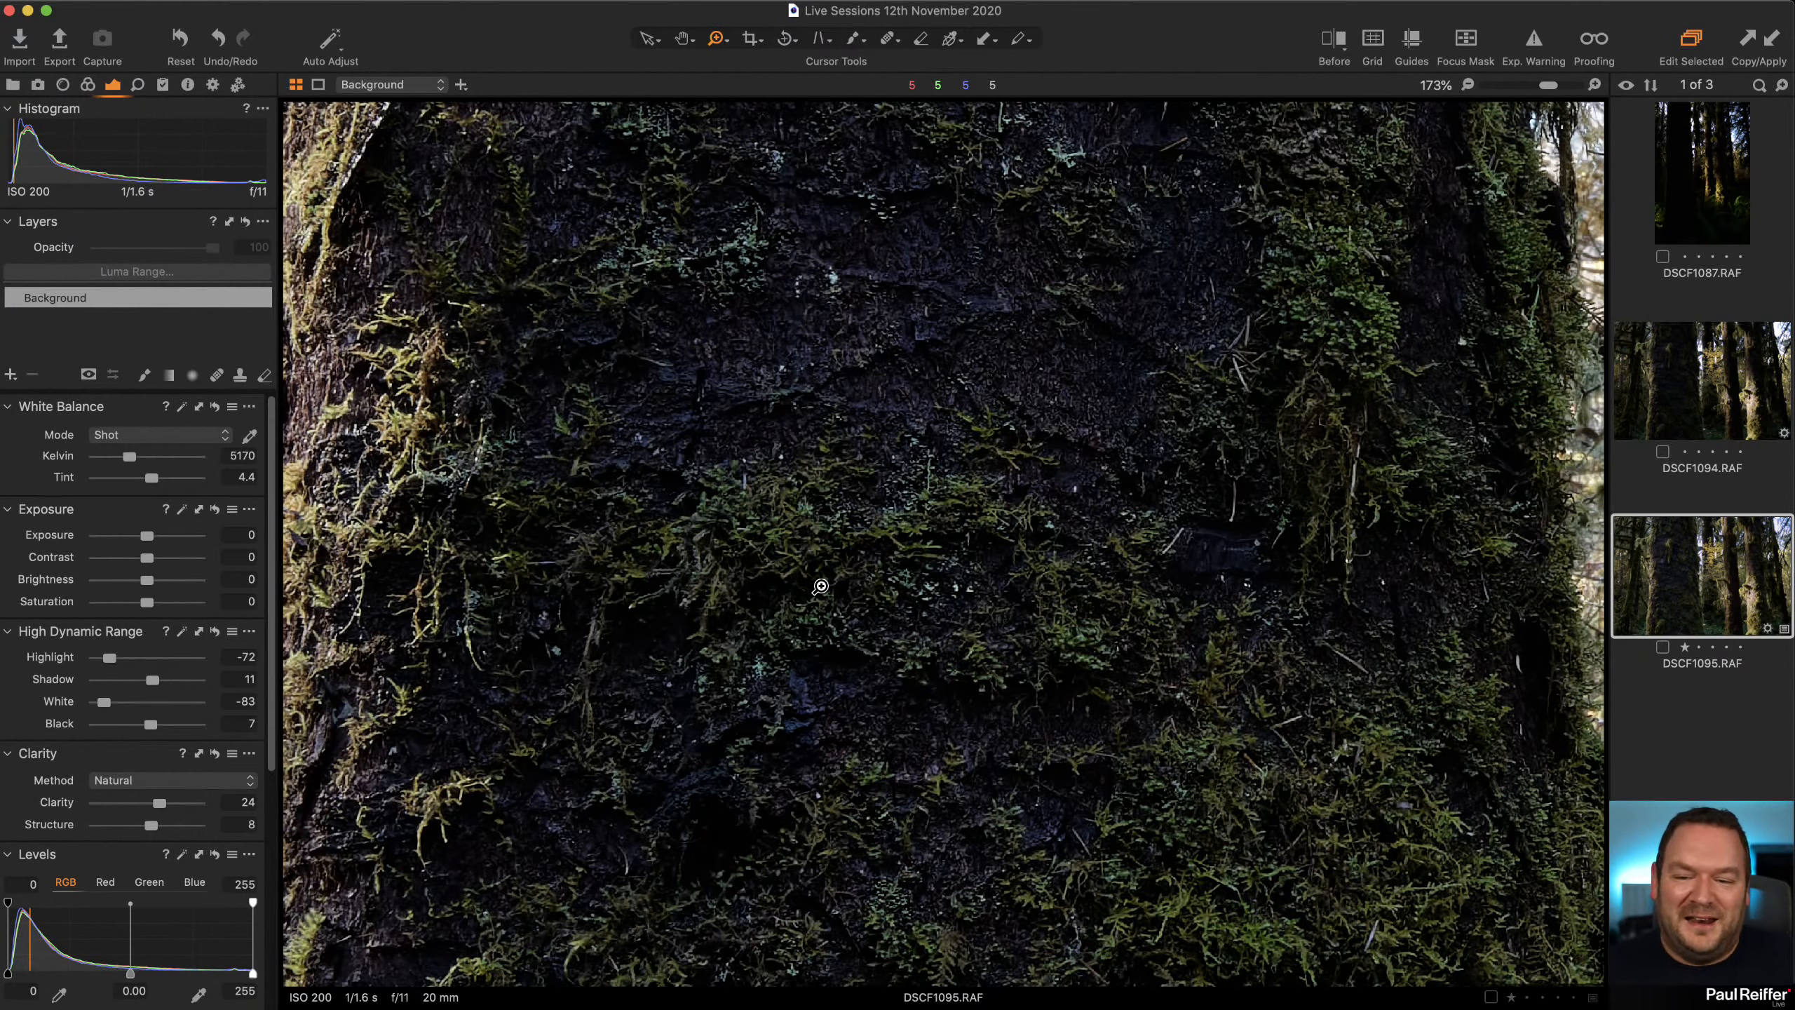
alt+click(838, 590)
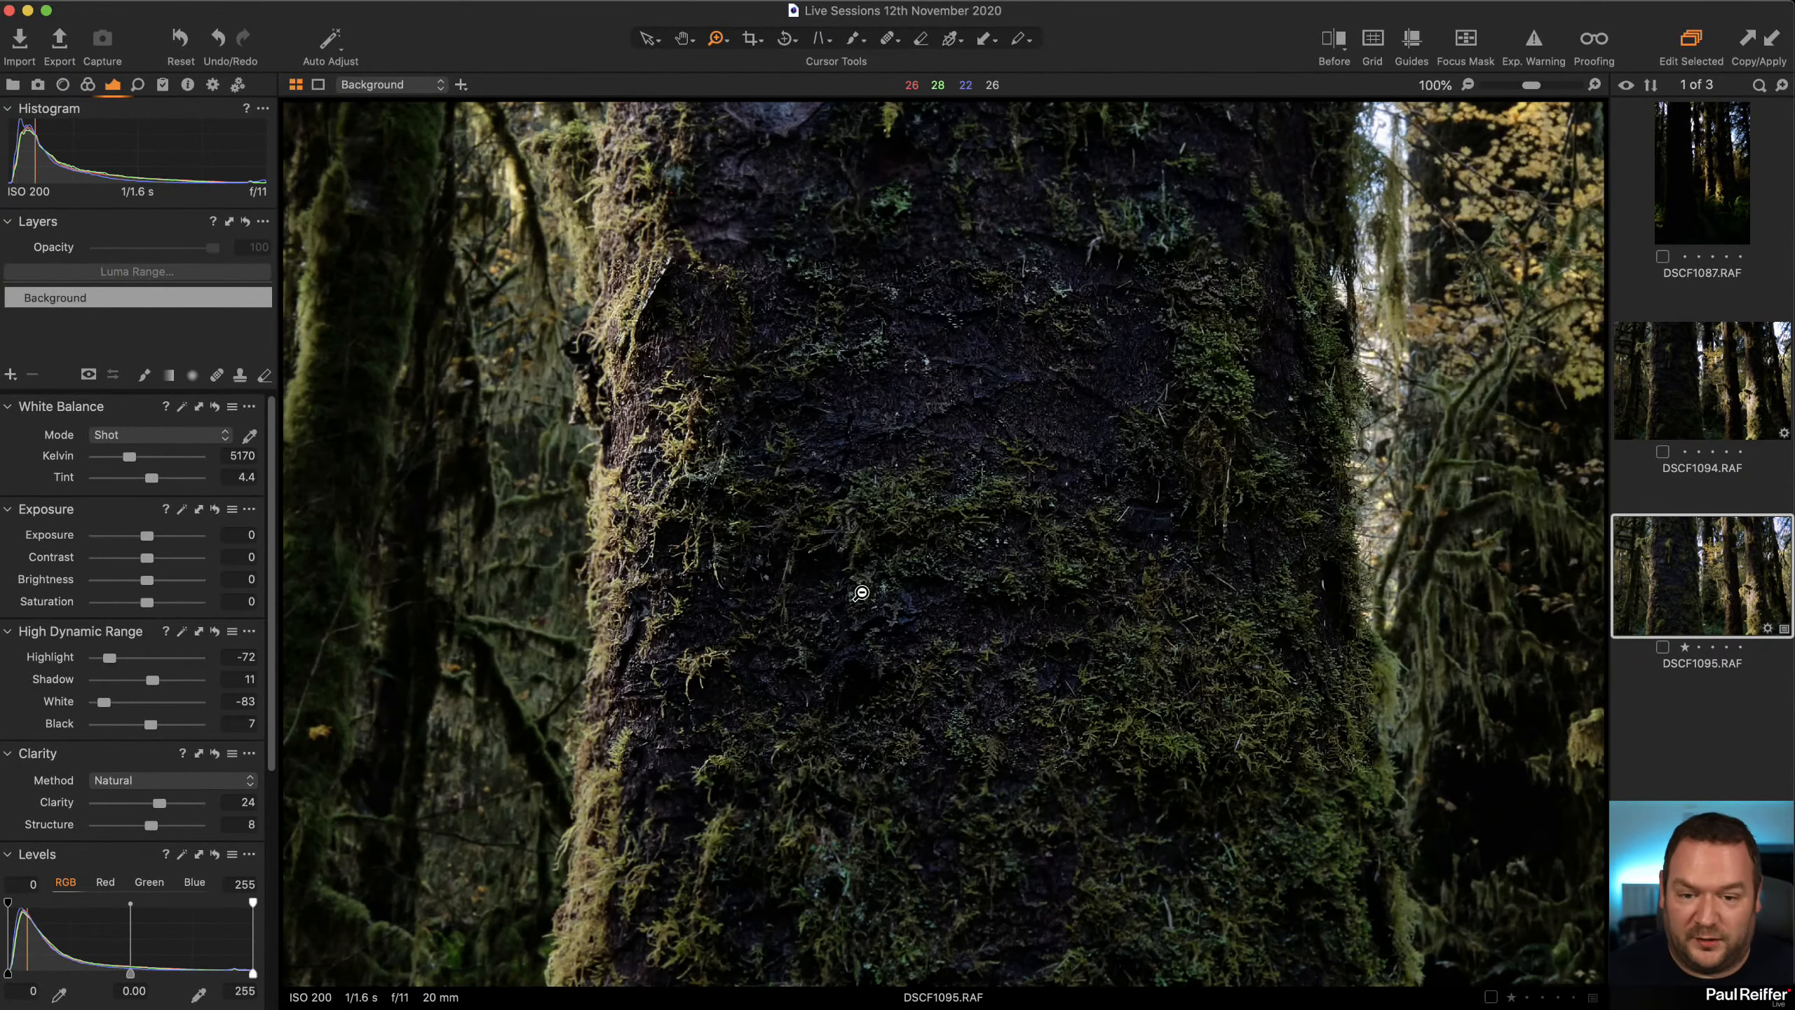
alt+click(854, 593)
alt+click(862, 593)
alt+click(1001, 628)
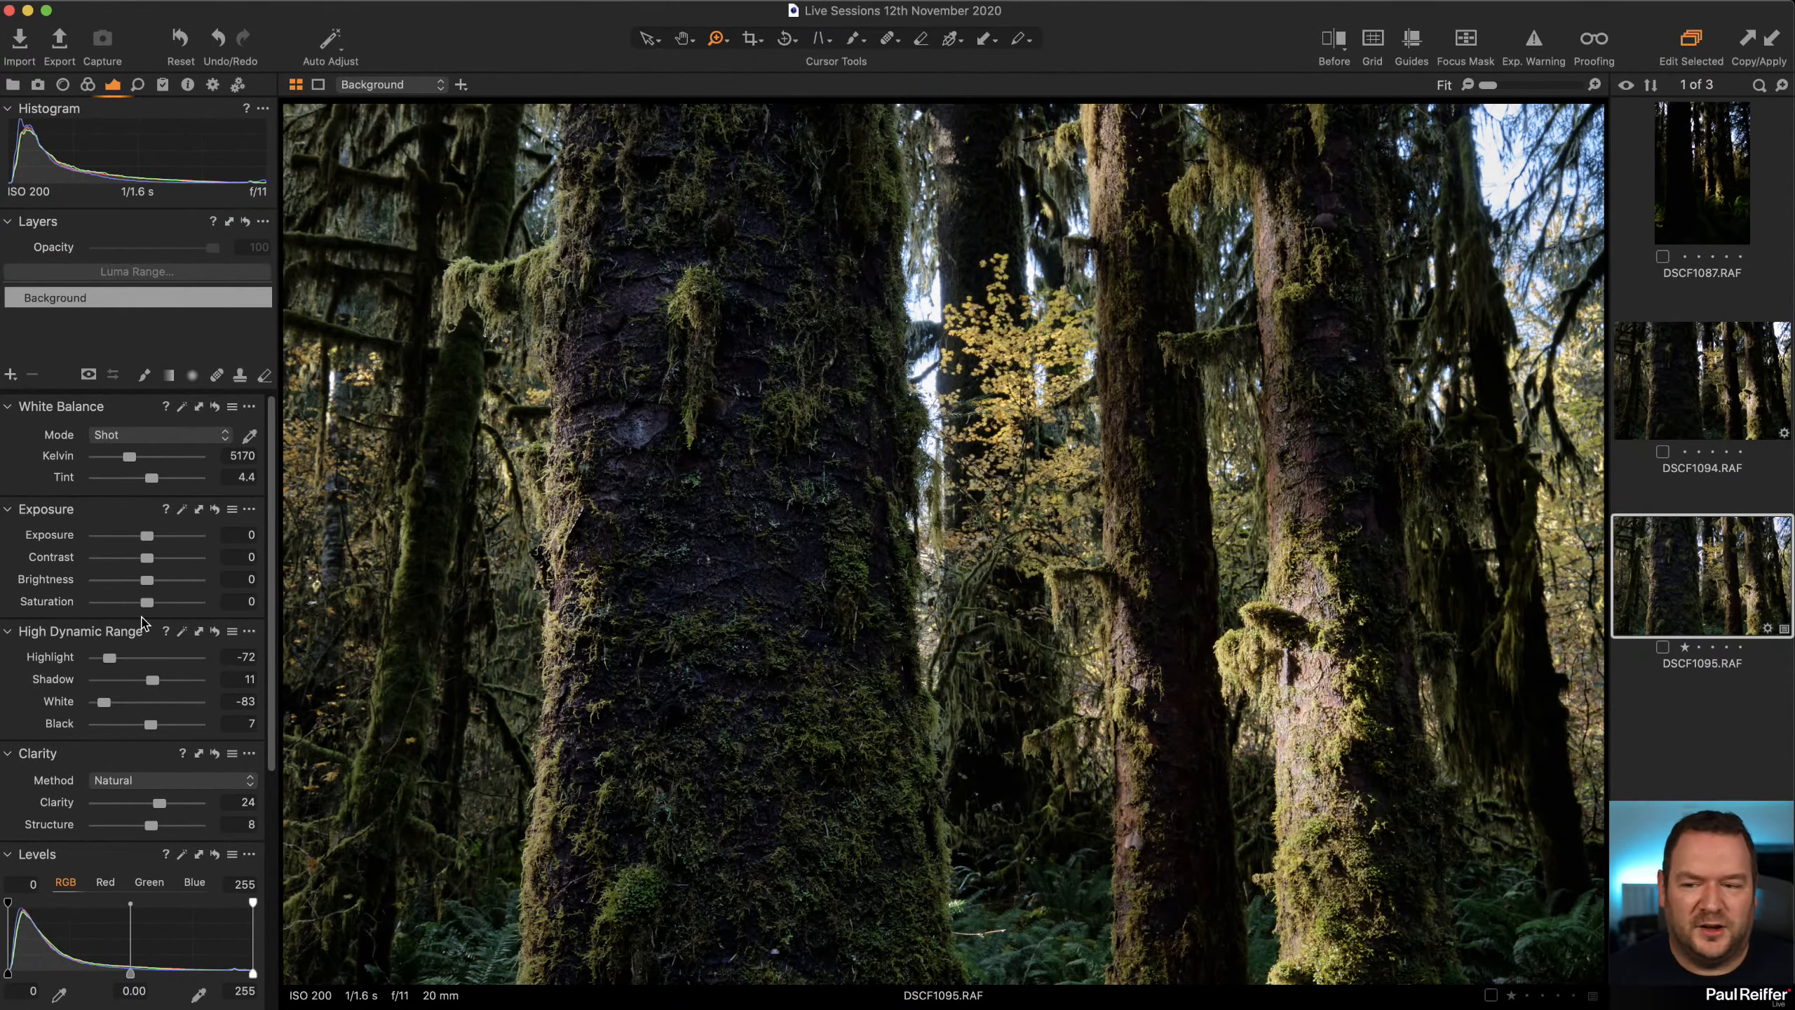
Reduce DSCF1095's Highlight to -98 and White to -100, and set its purple fringing Defringe to 71.
drag(97, 714, 93, 662)
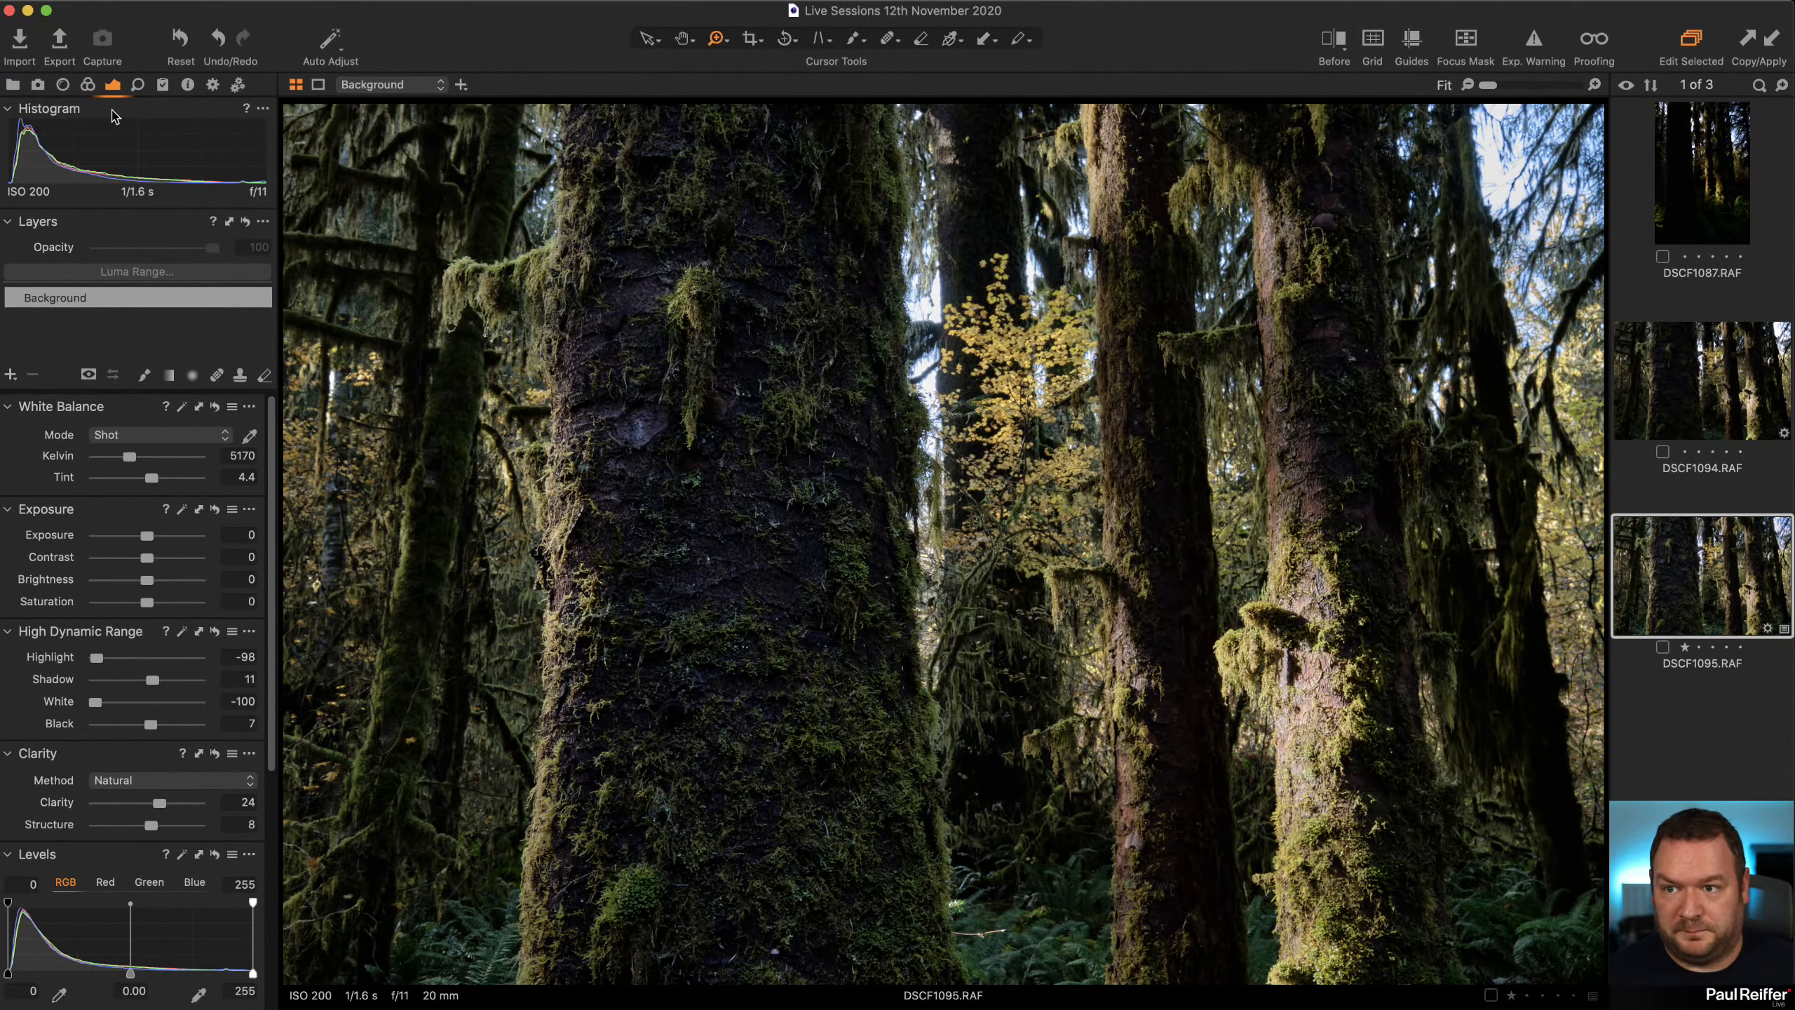
click(63, 84)
drag(99, 349, 165, 349)
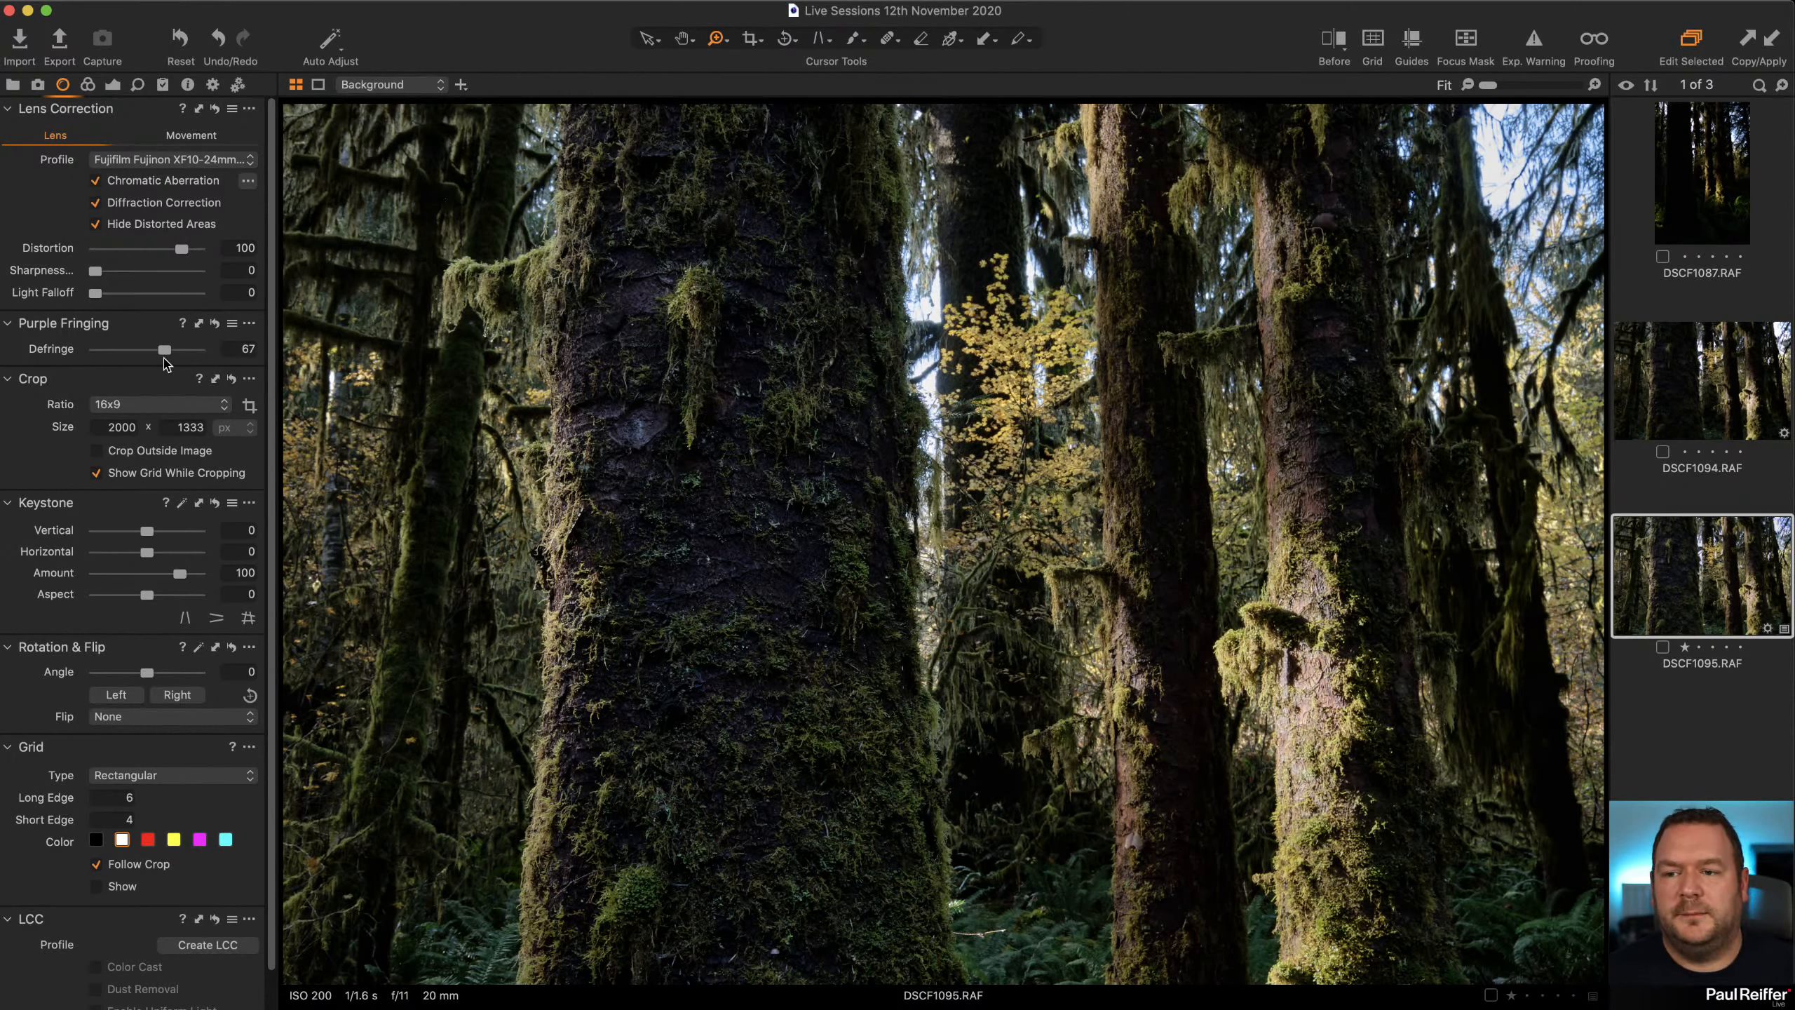
drag(165, 353, 172, 360)
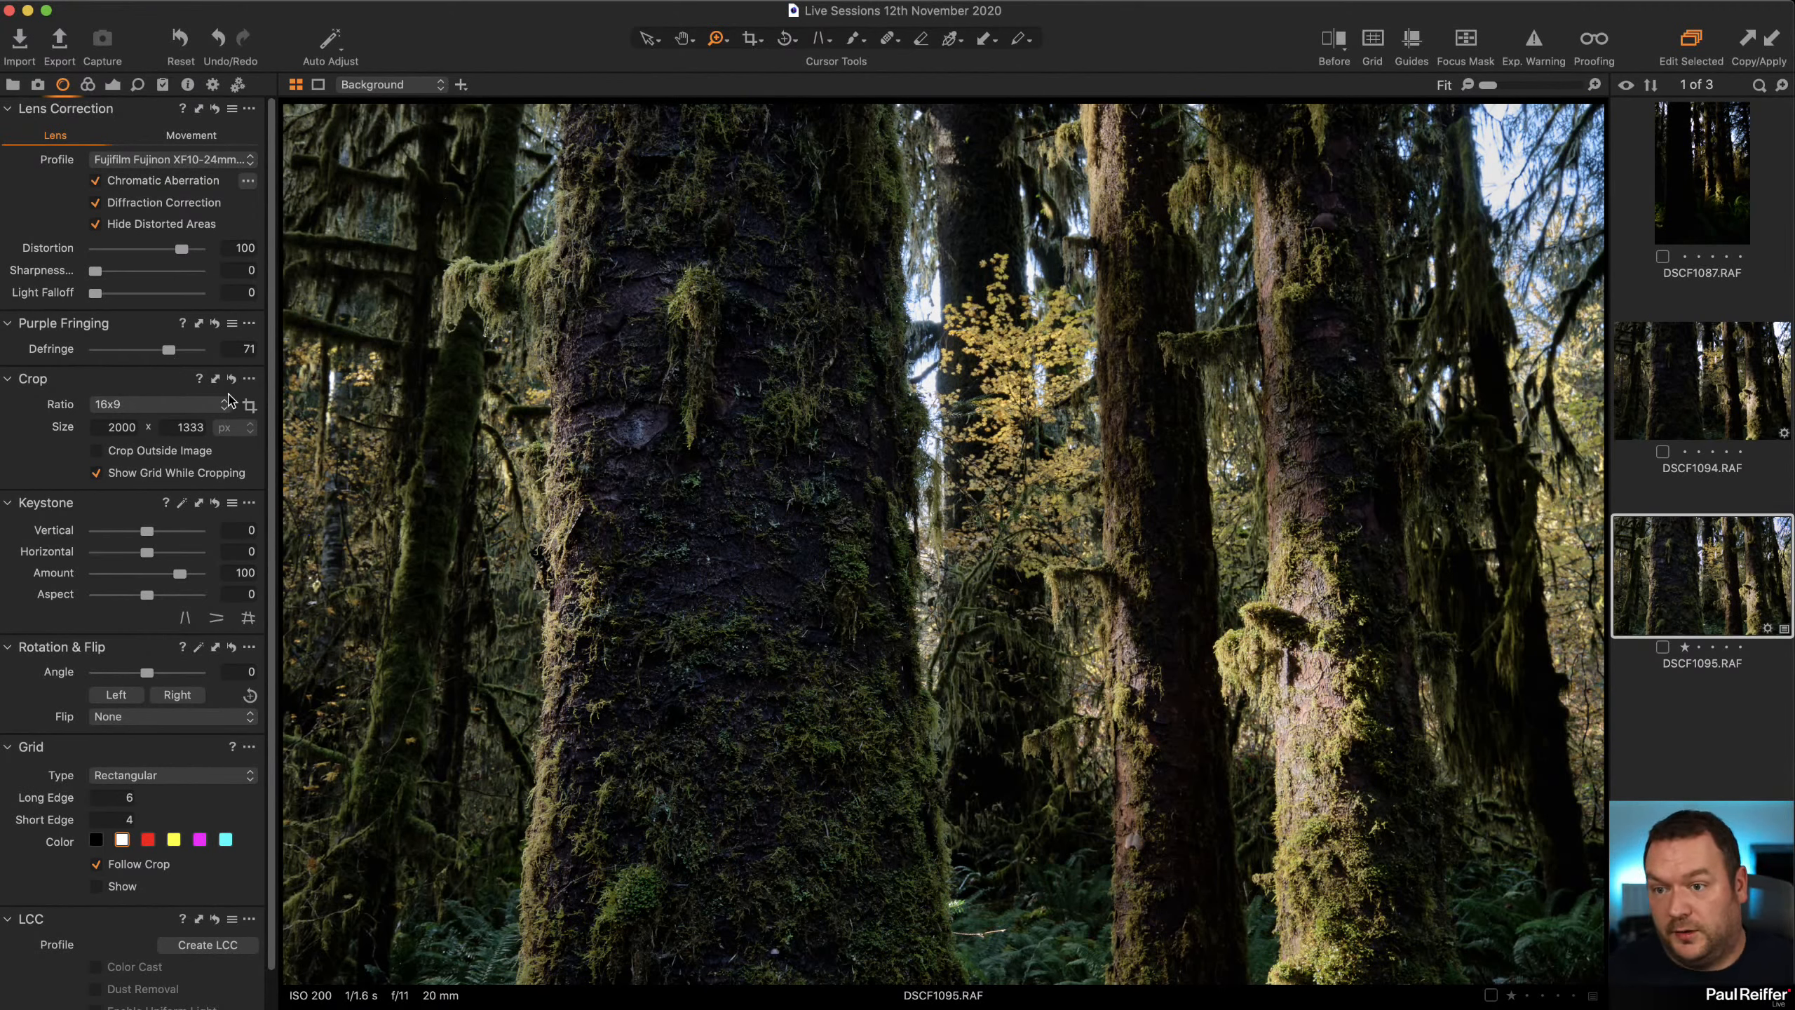
Copy the adjustments of DSCF1095 and apply them to DSCF1094.
click(112, 86)
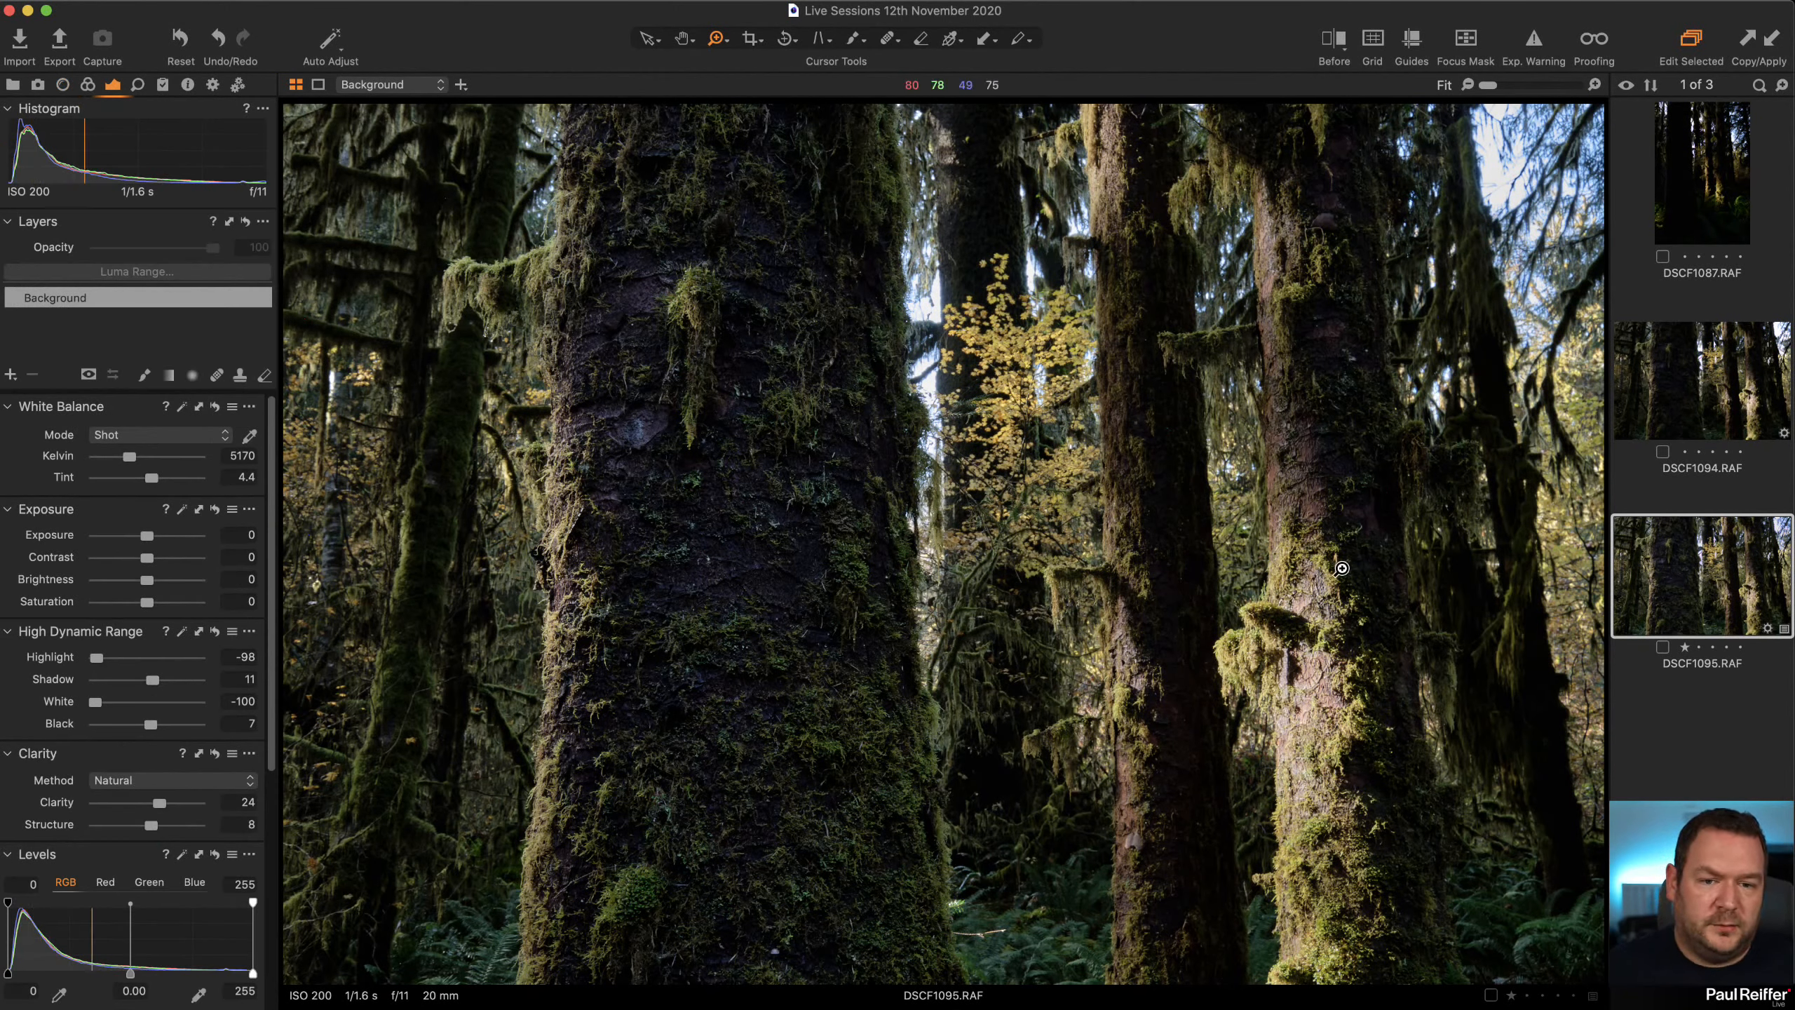
right_click(1667, 554)
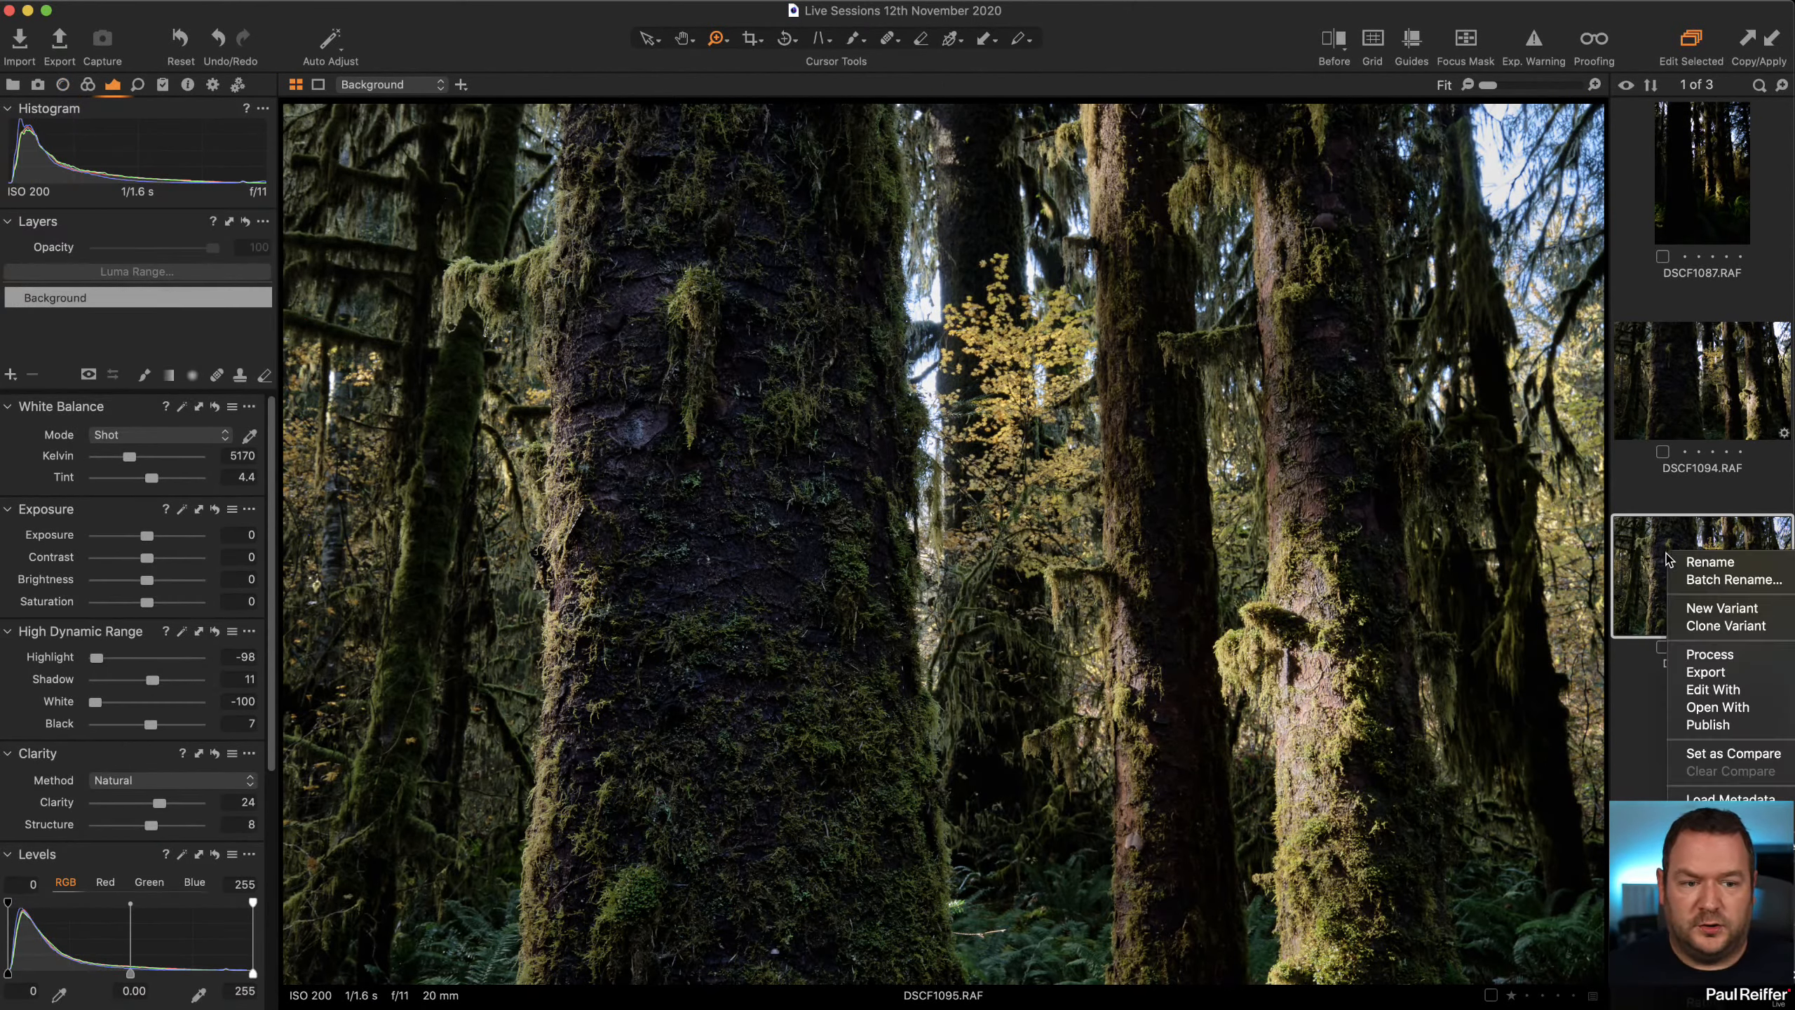
click(1623, 691)
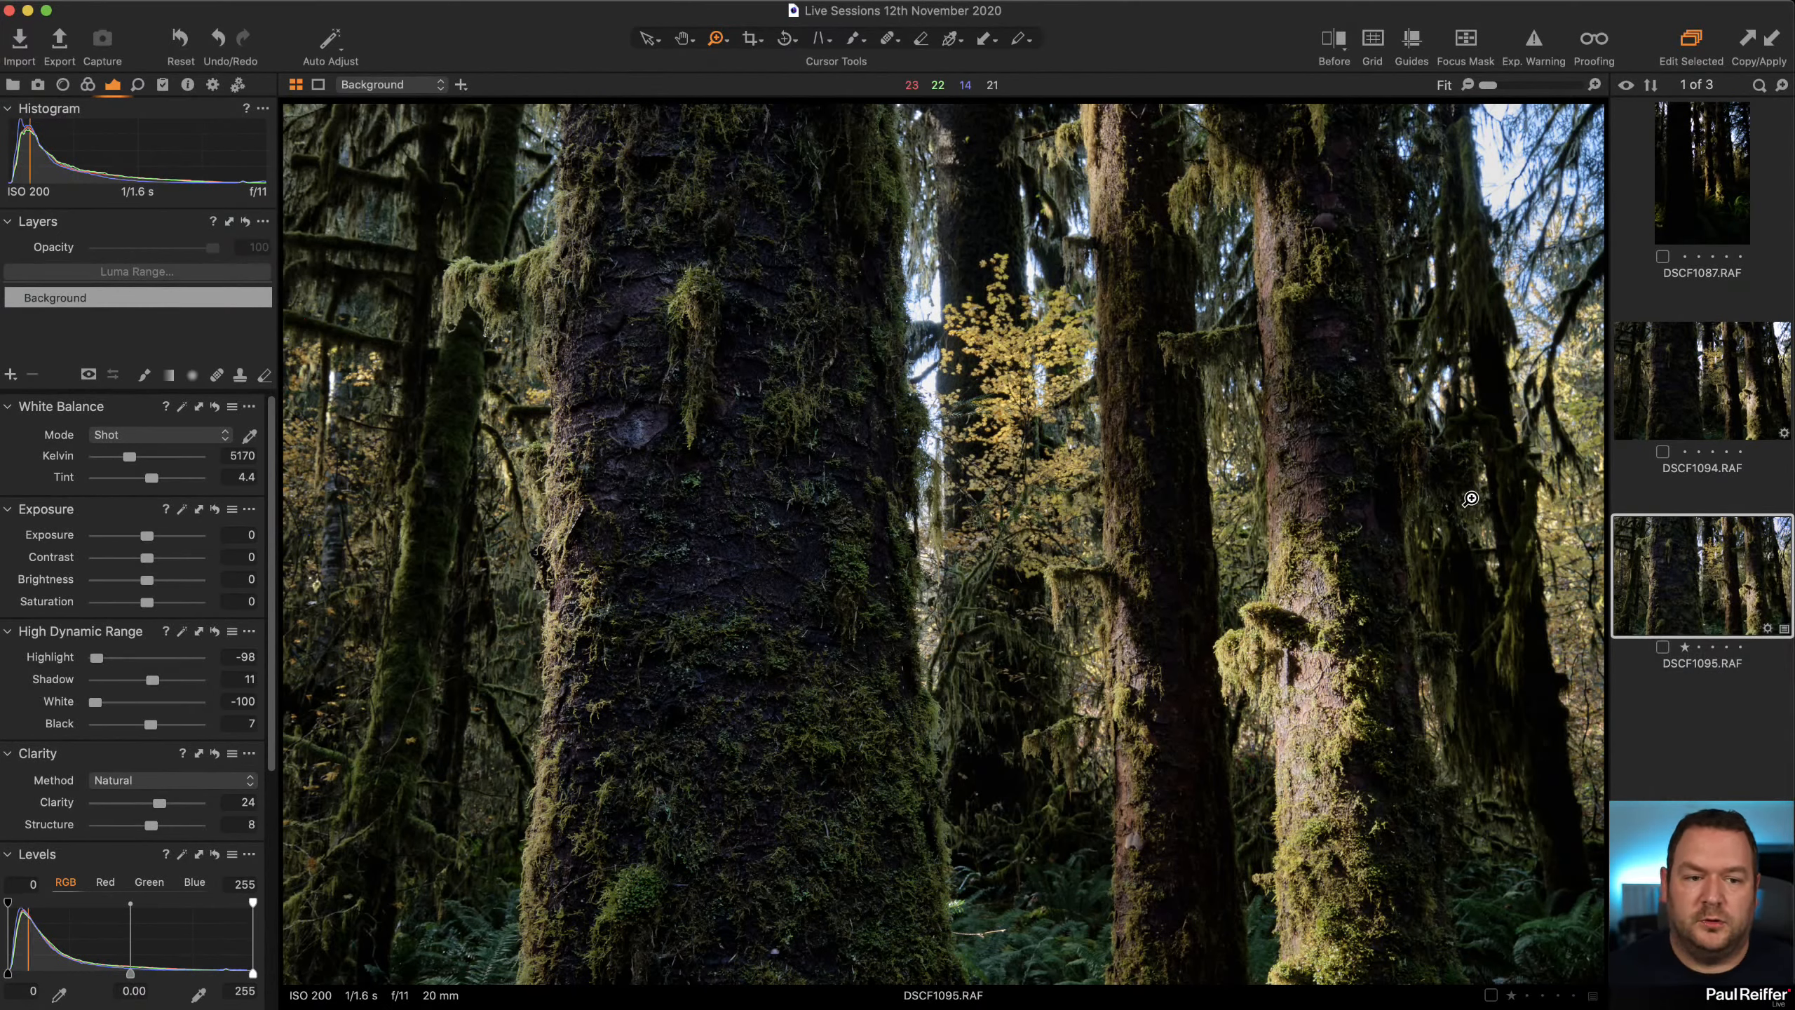
click(1715, 398)
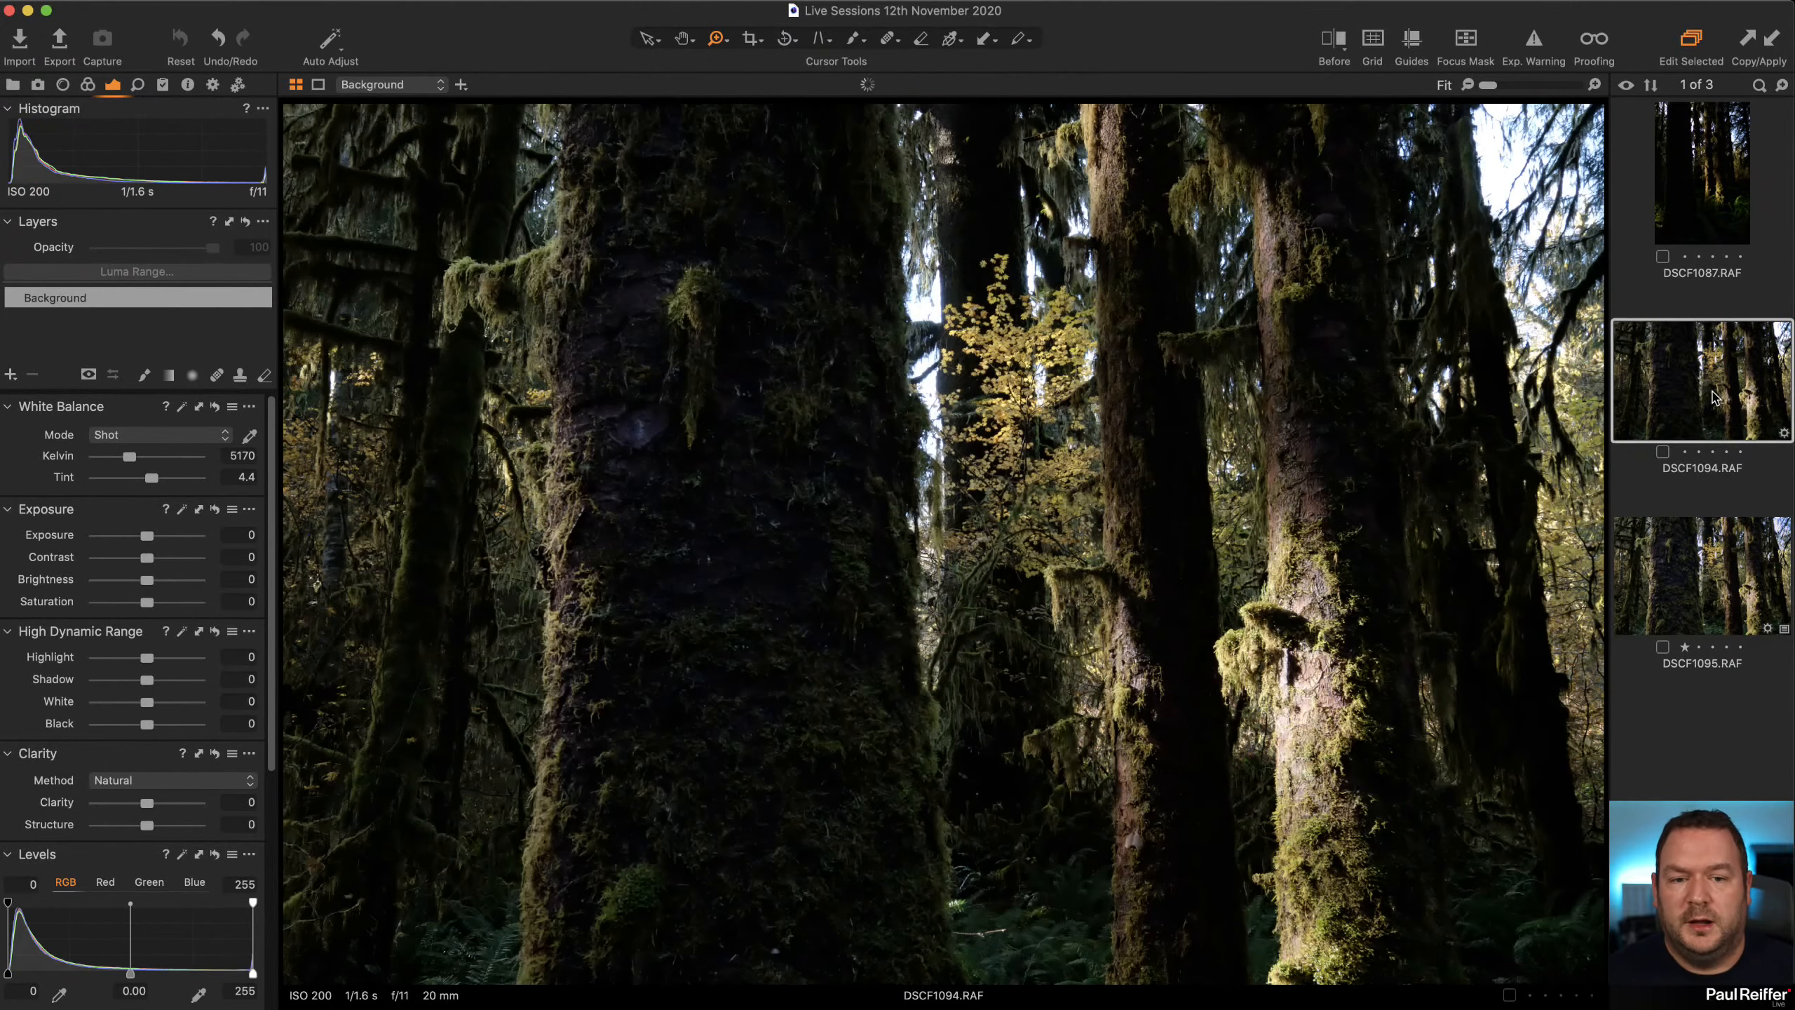
key(super+shift+v)
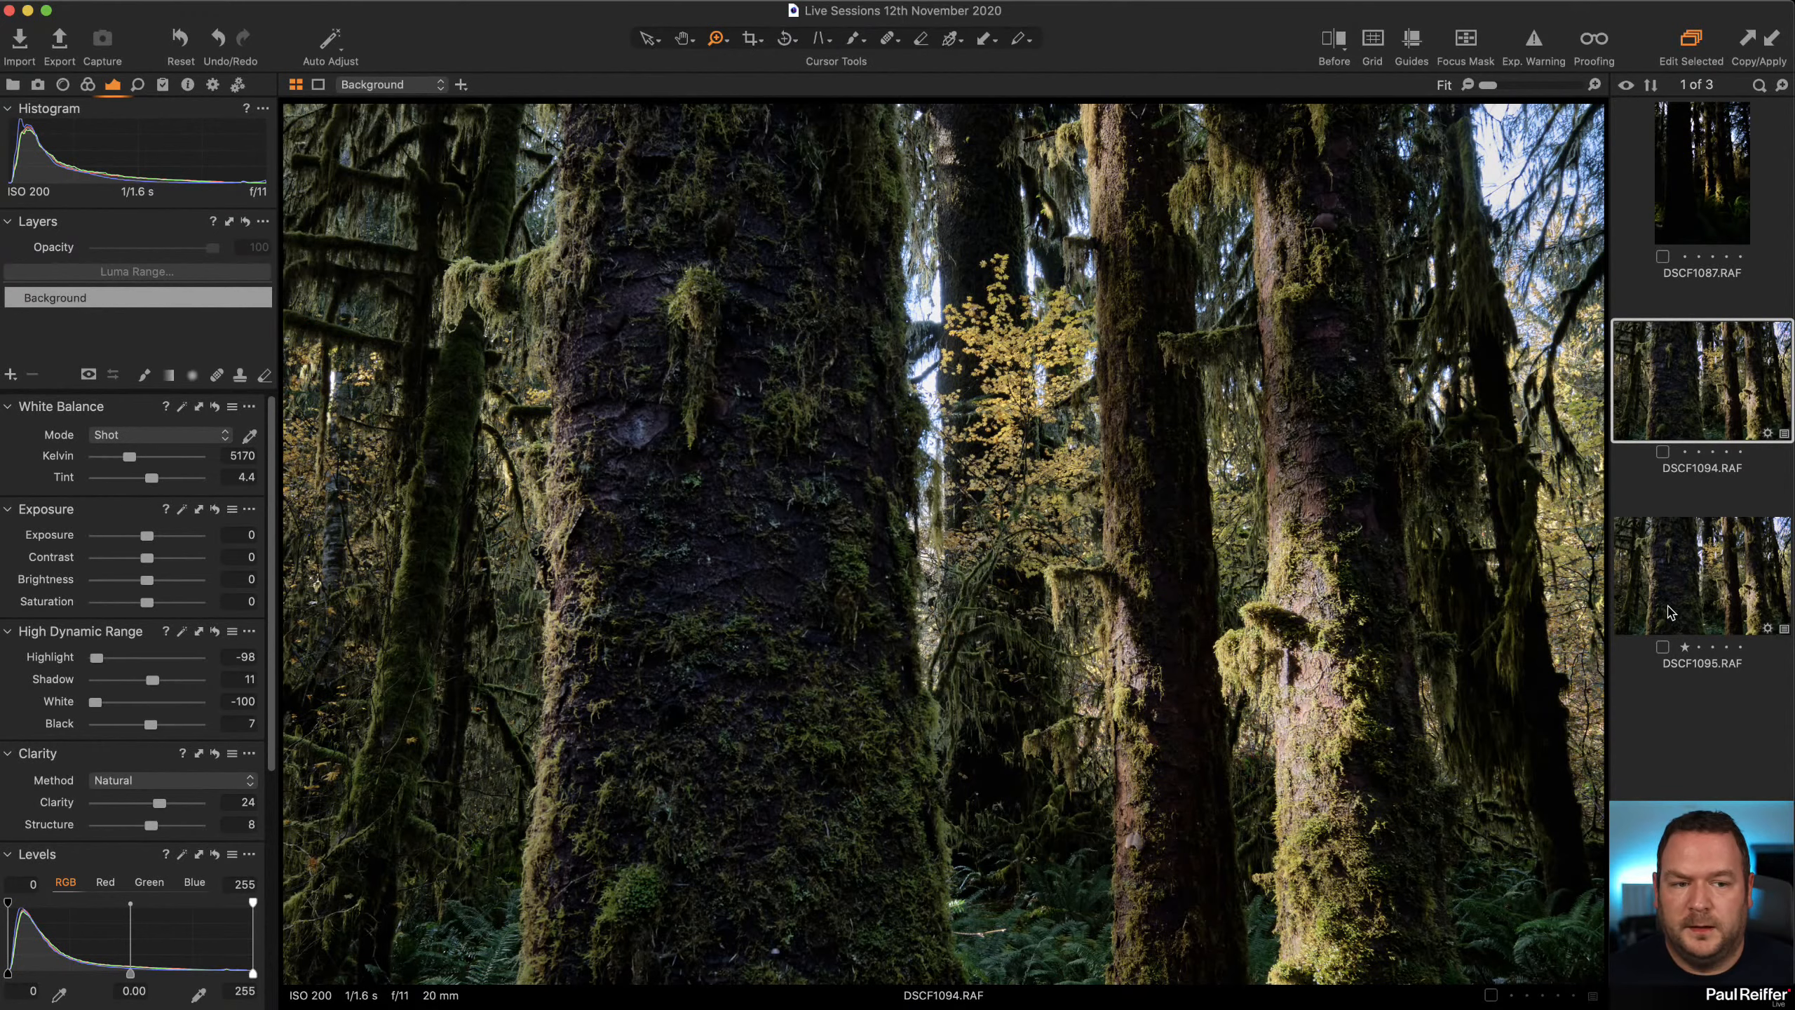
Compare DSCF1094 and DSCF1095 one after the other at full view, and select both to show them side by side.
click(1685, 571)
click(1673, 395)
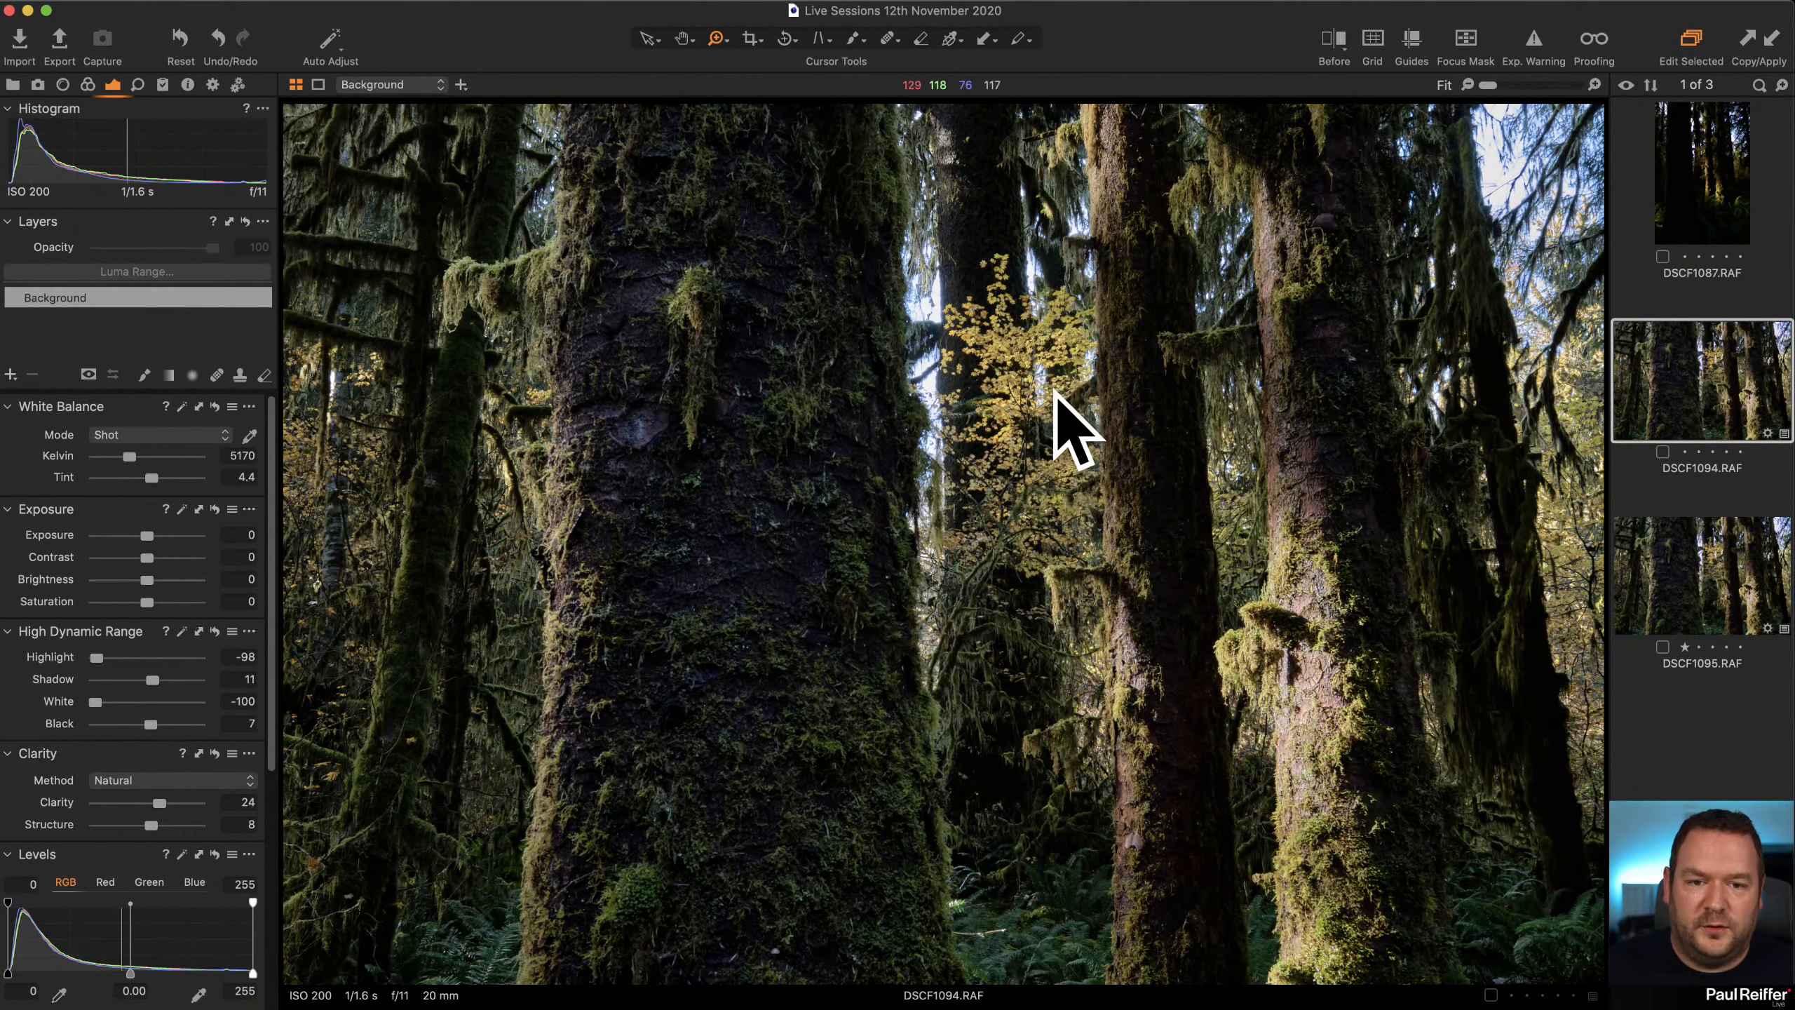
key(Down)
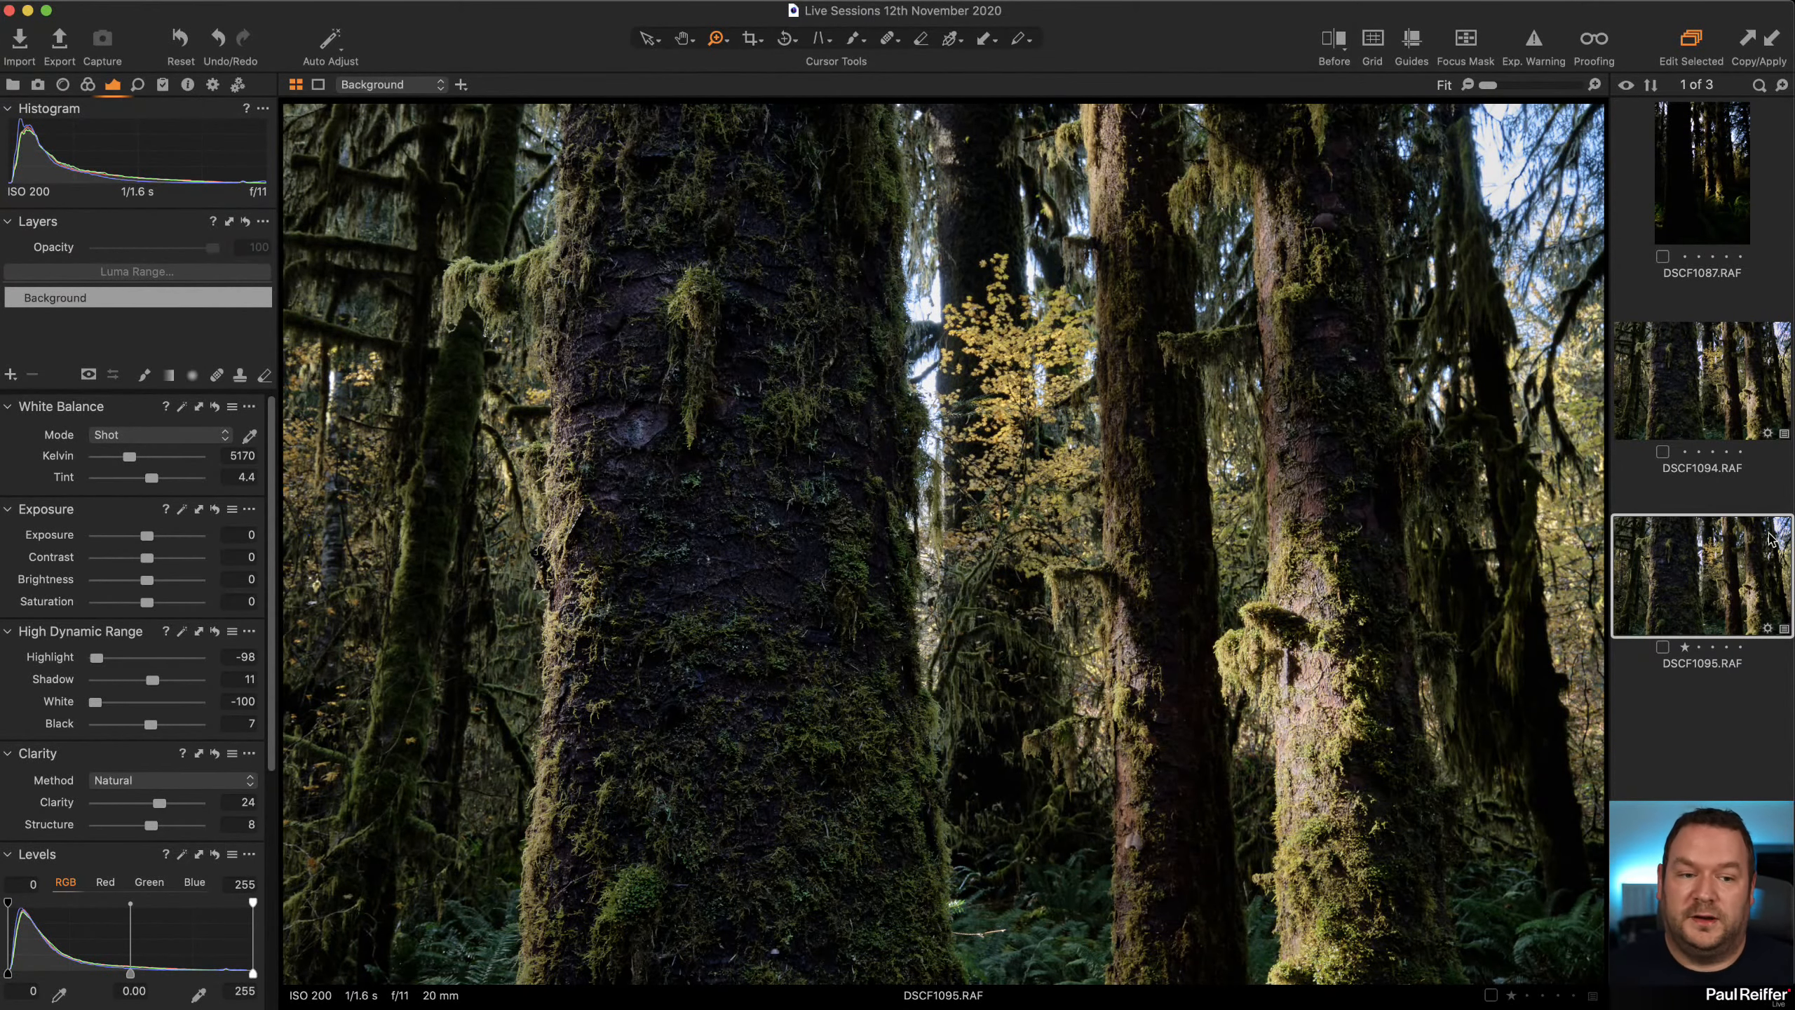
super+click(1709, 401)
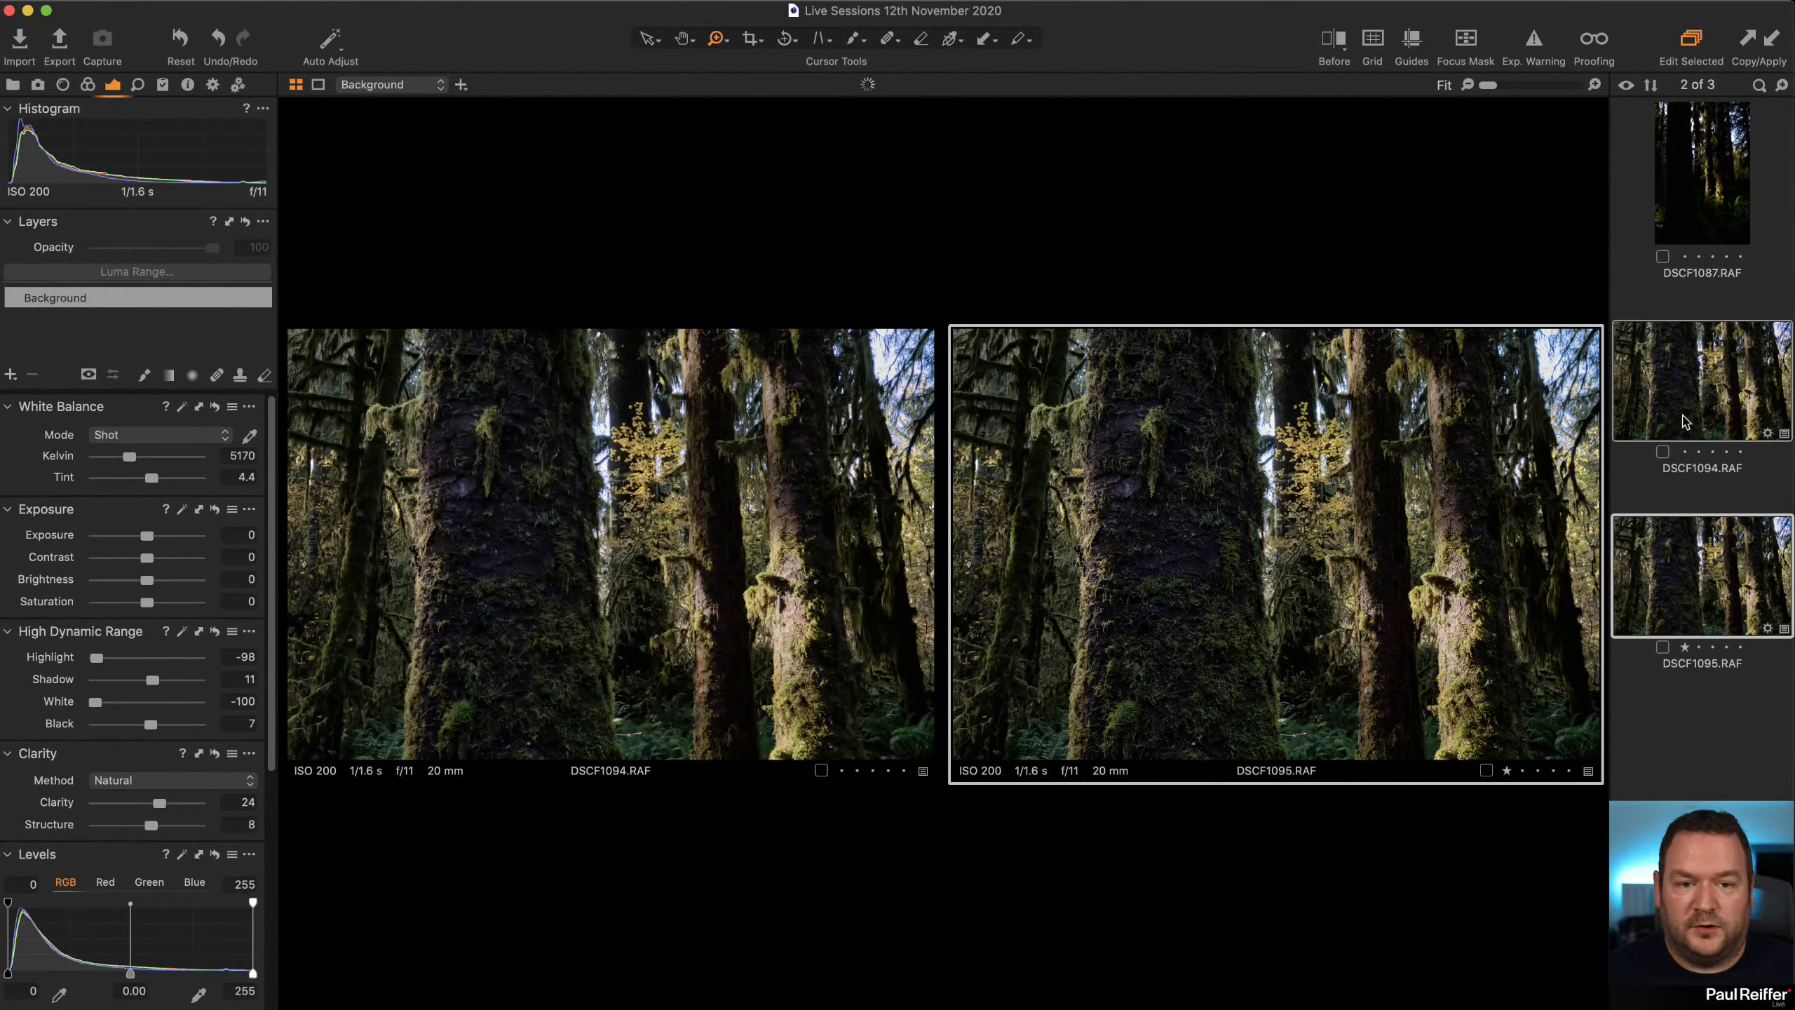
Place the thumbnail browser below the images and hide the viewer, with DSCF1094 and DSCF1095 still selected.
click(405, 9)
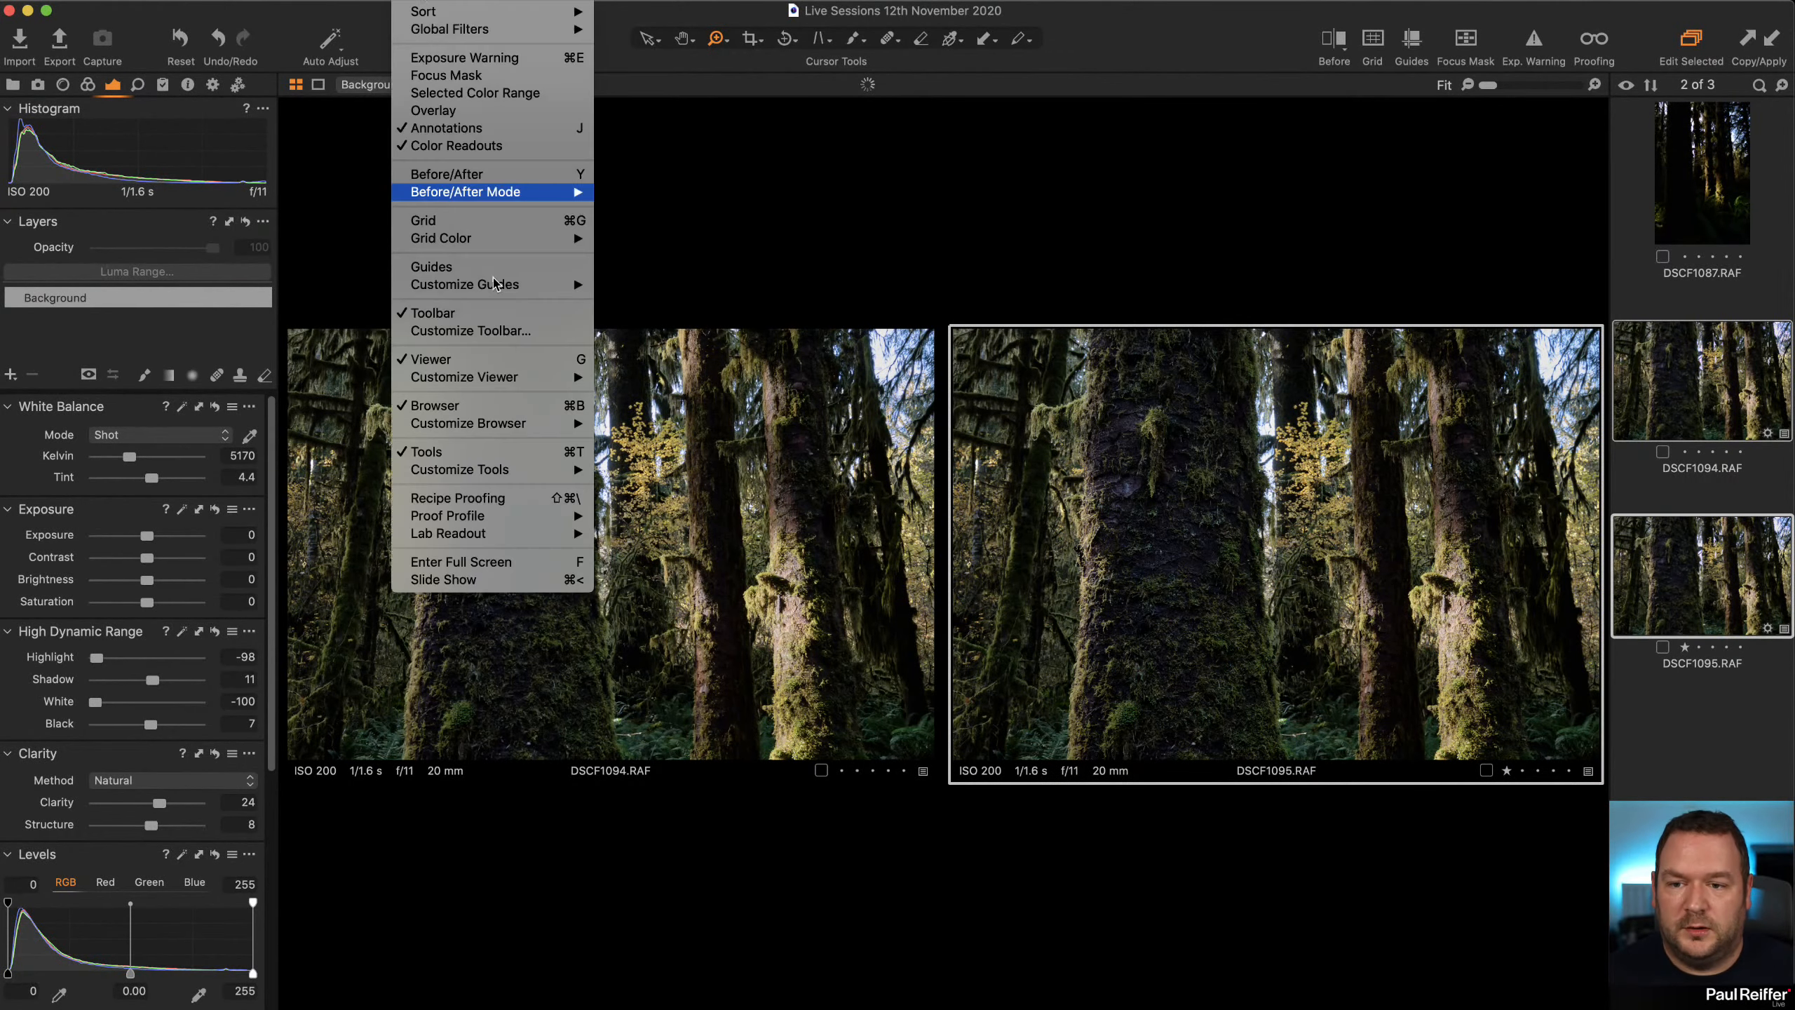
mouse_move(531, 424)
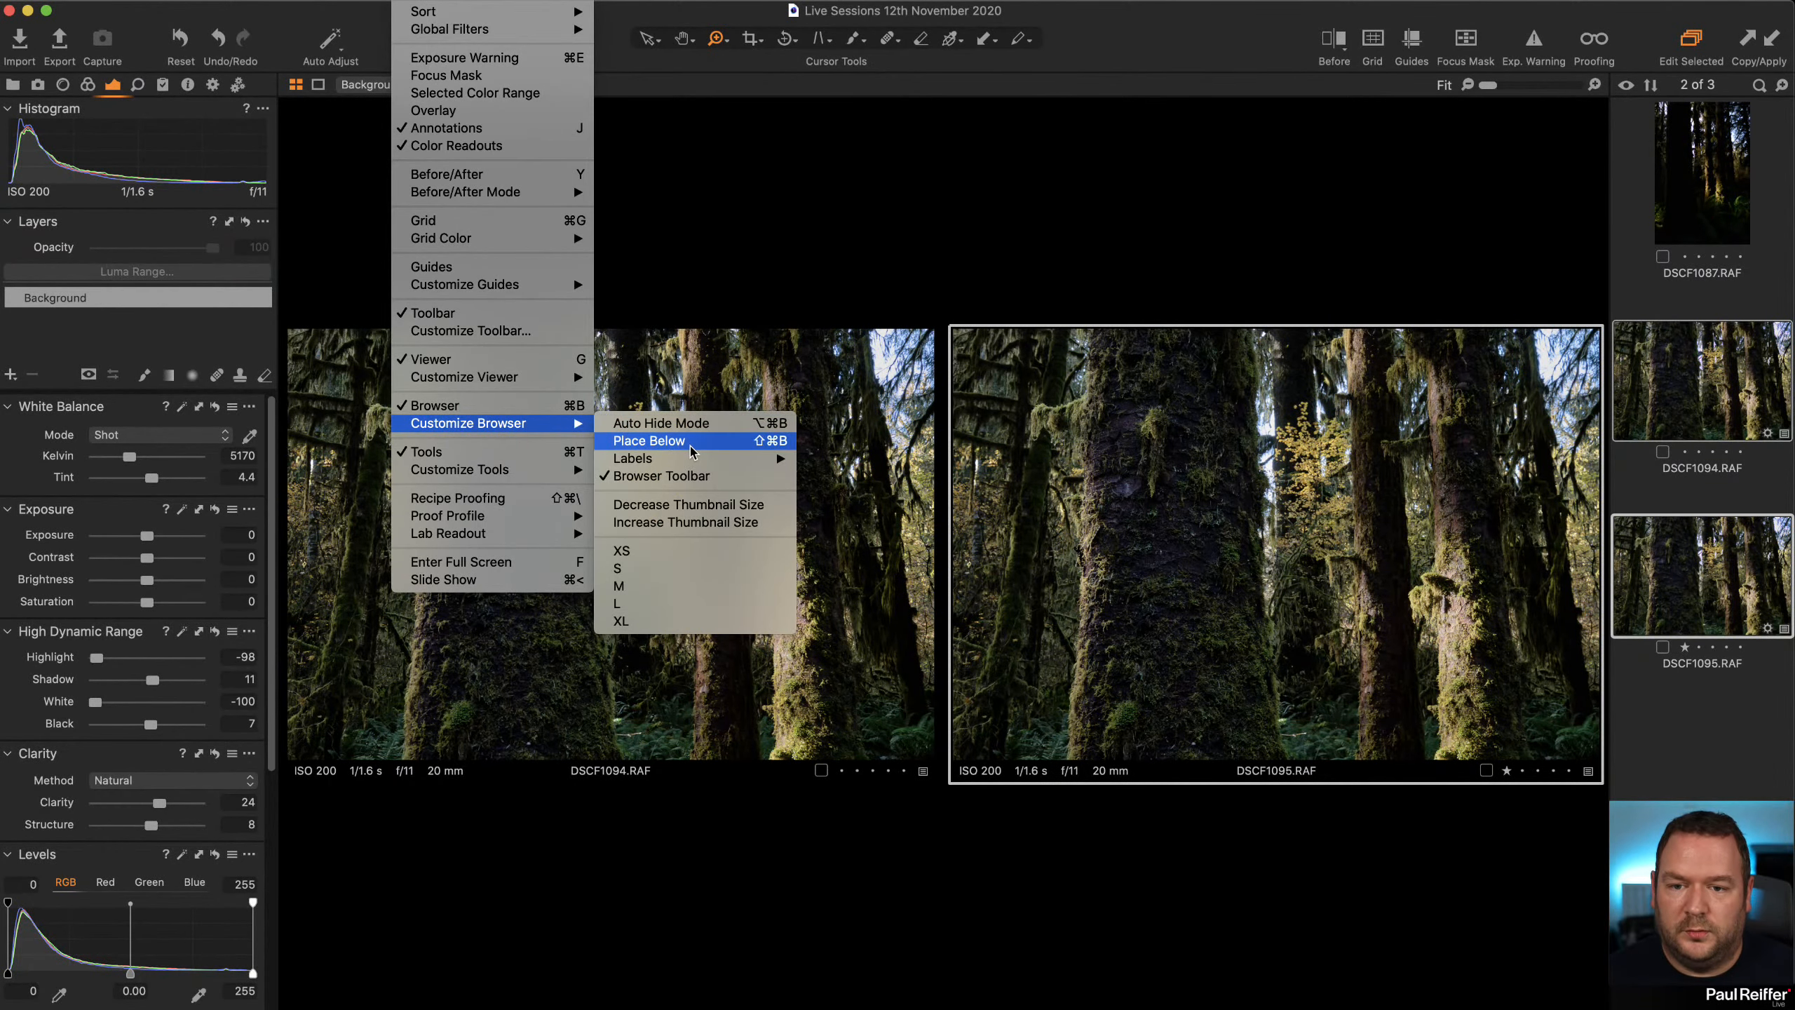
click(671, 441)
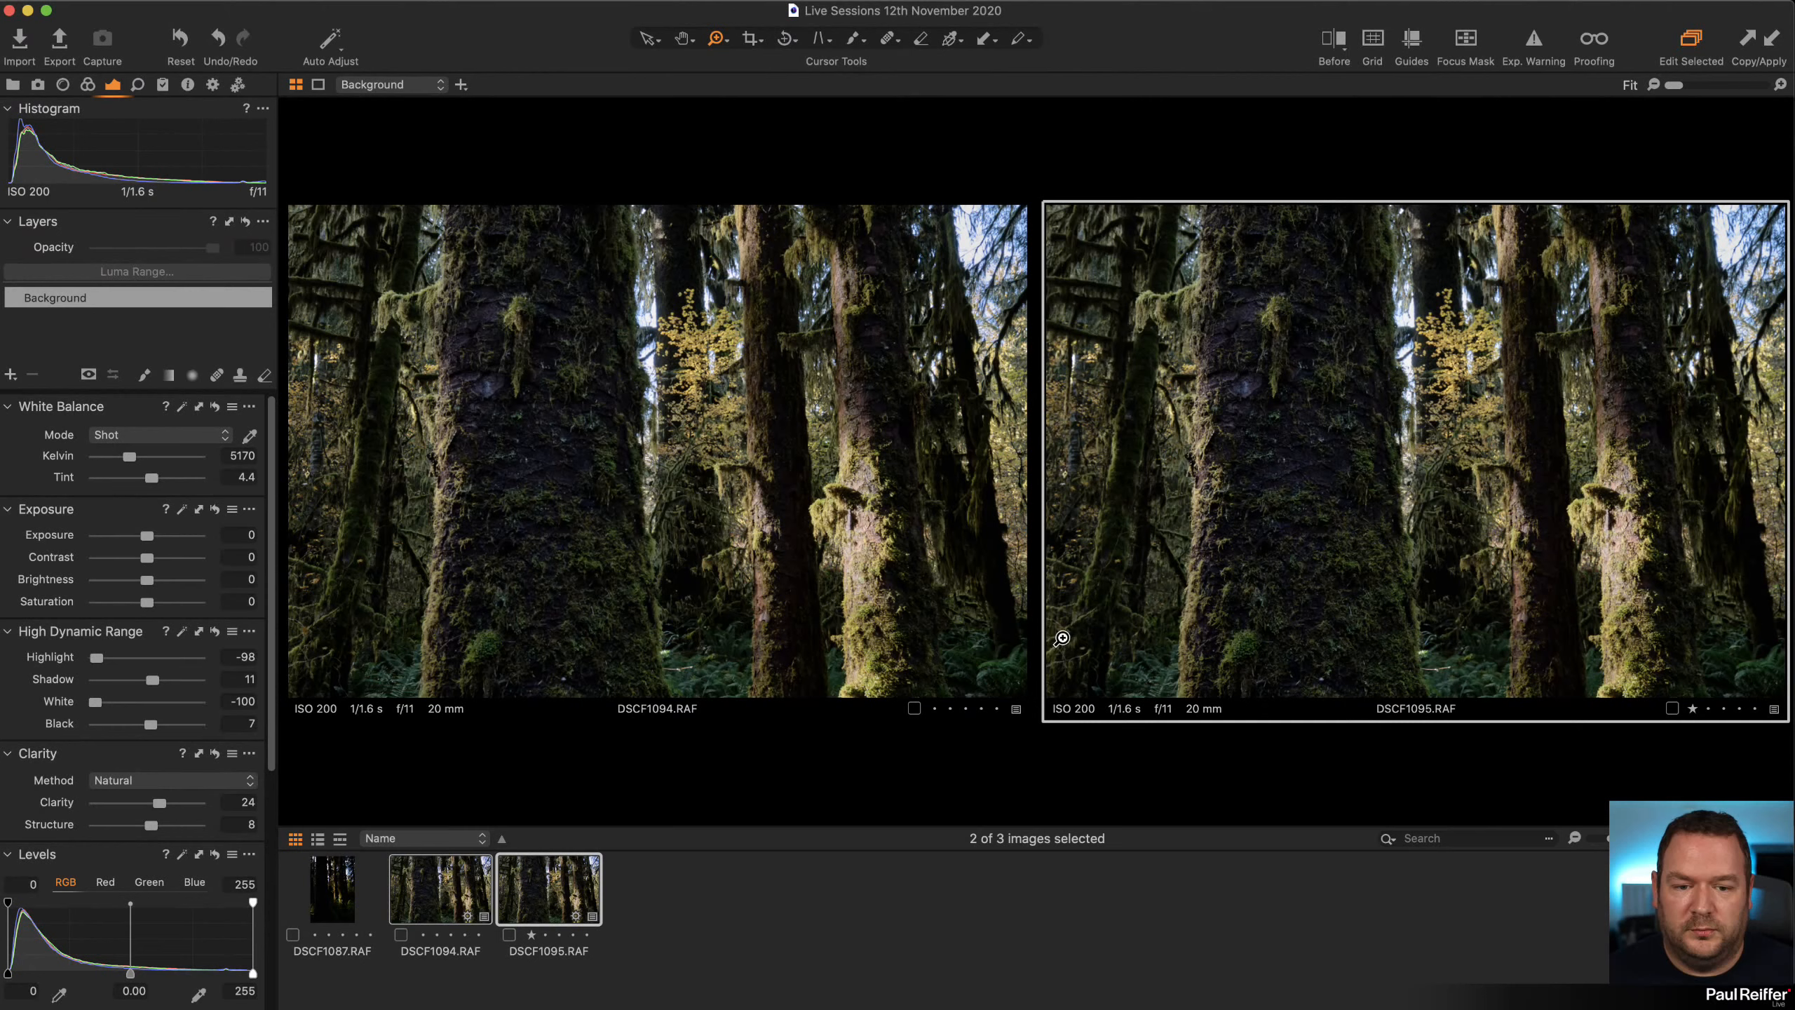
right_click(444, 879)
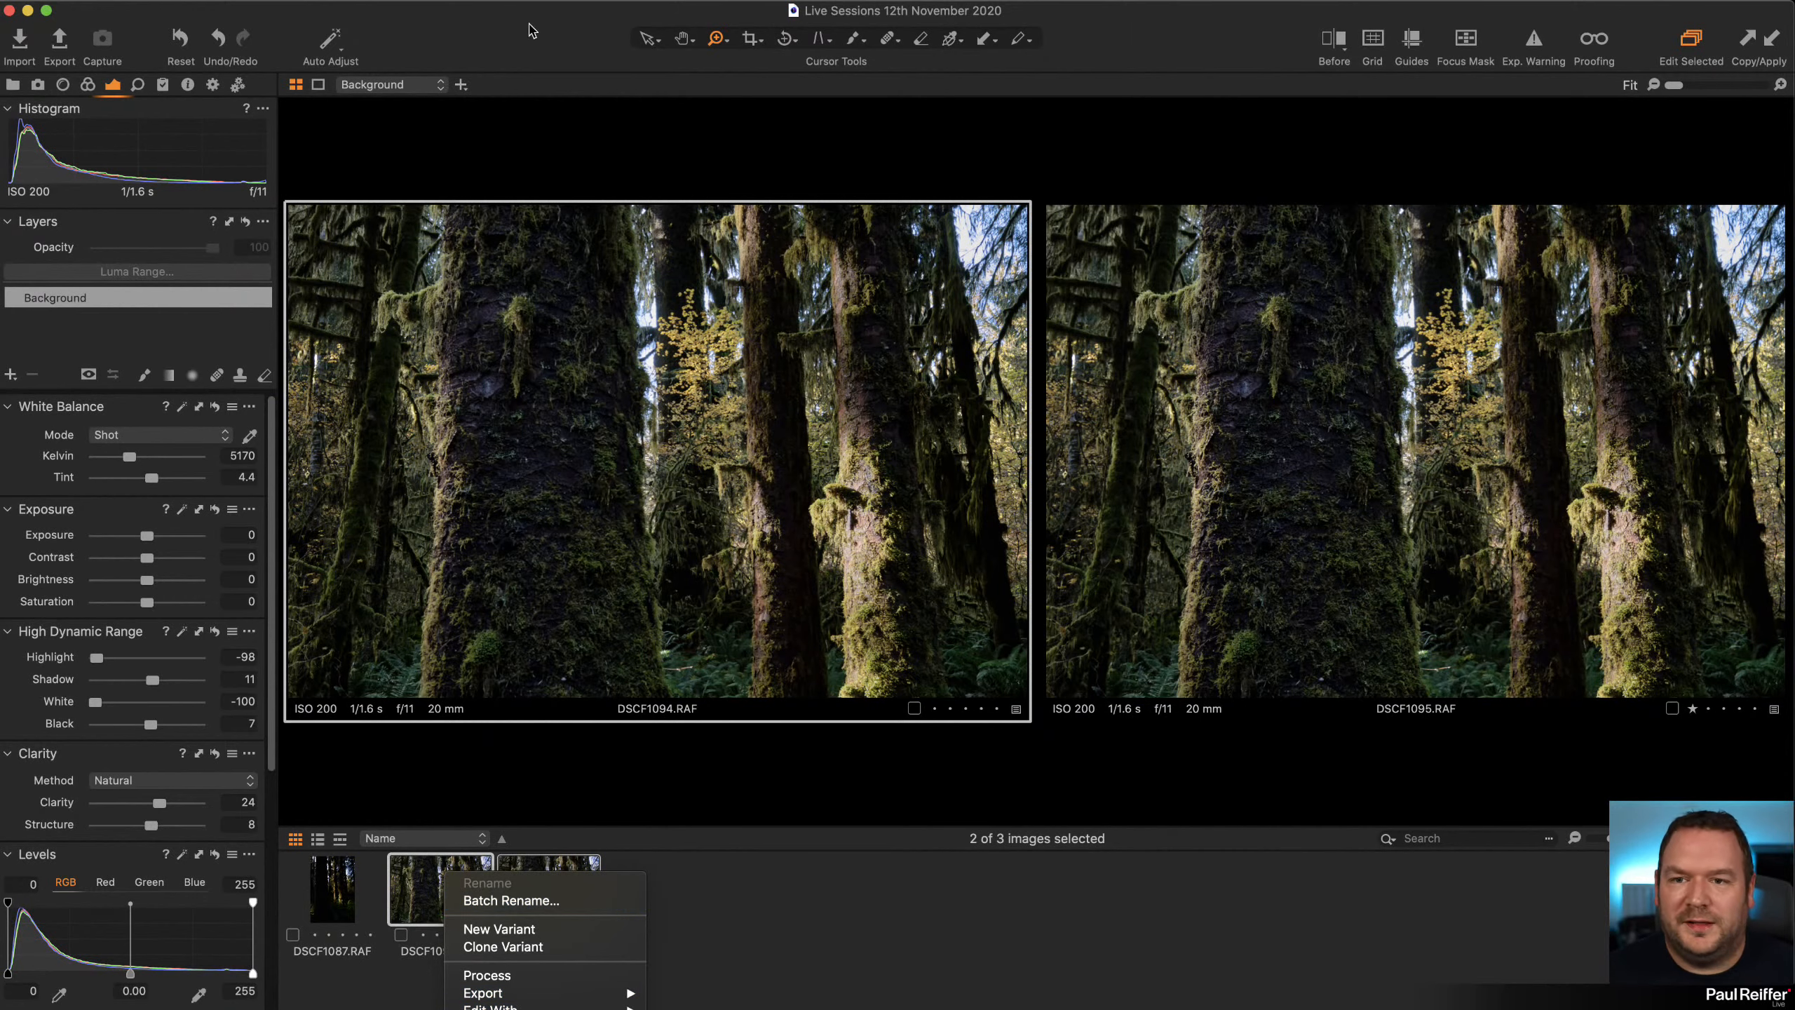
click(413, 1)
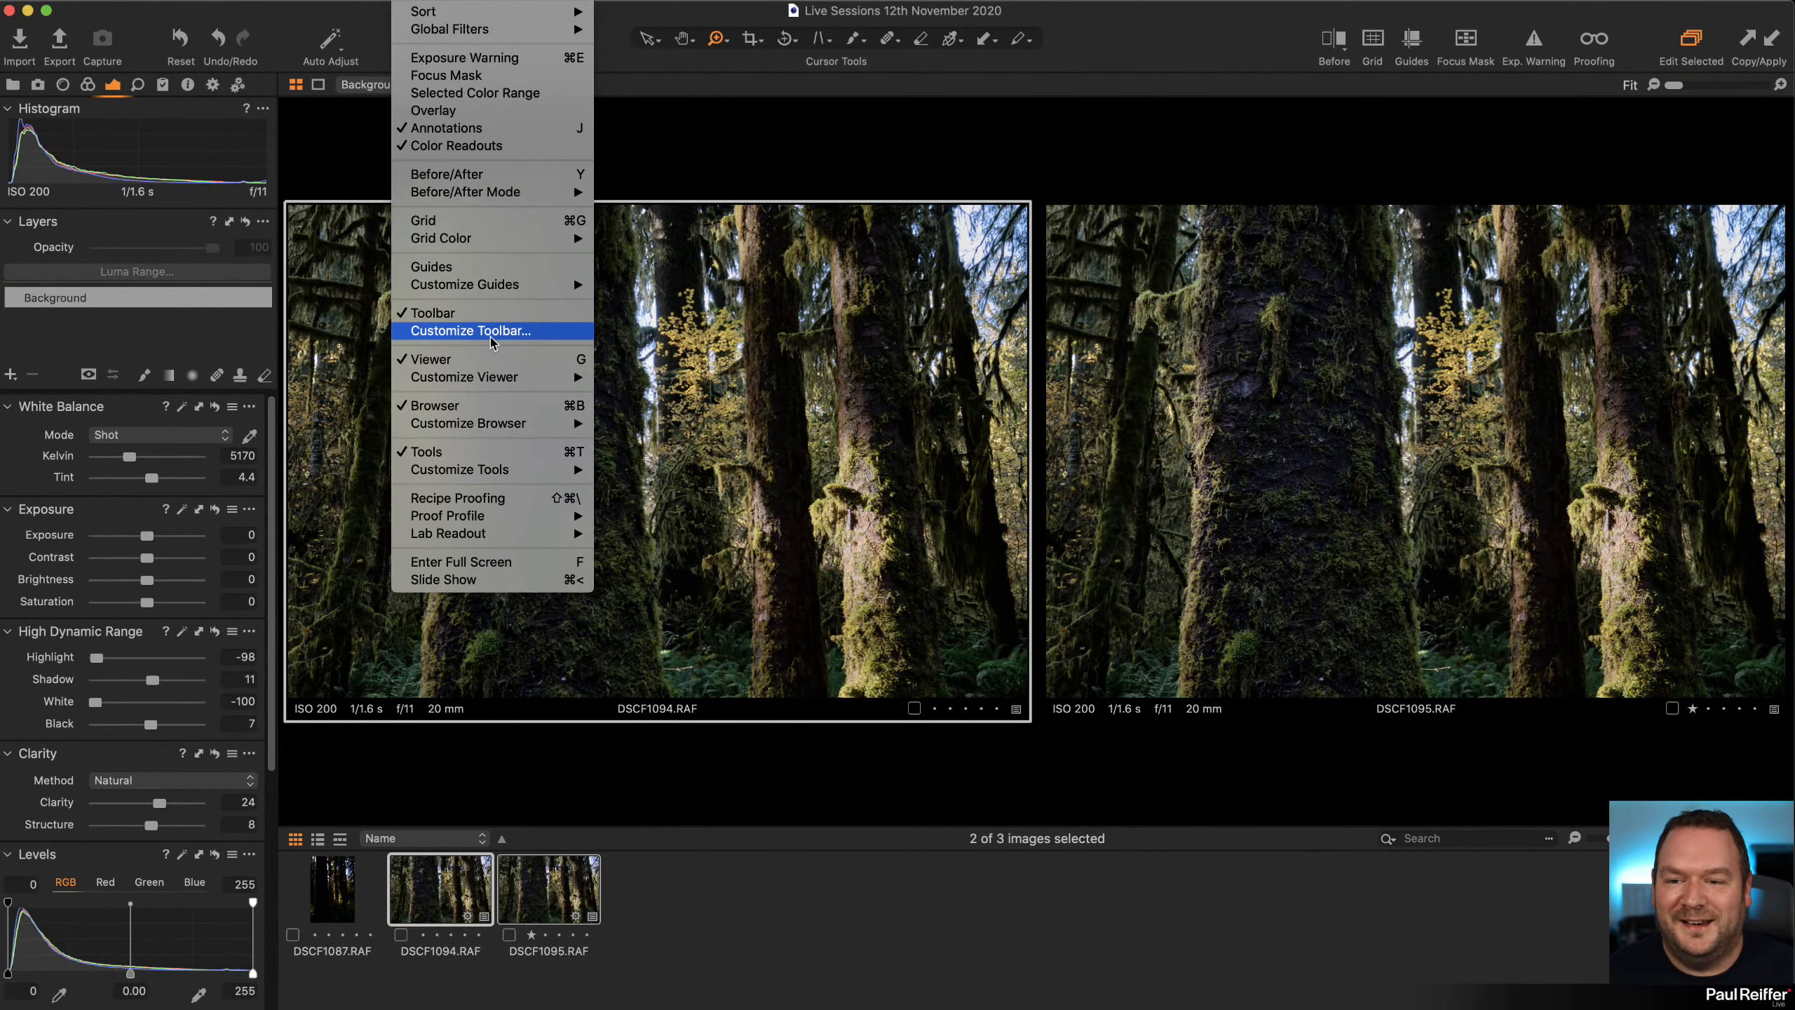
click(456, 358)
Open the Stack in Helicon Focus settings for the selected DSCF1094 and DSCF1095.
right_click(436, 138)
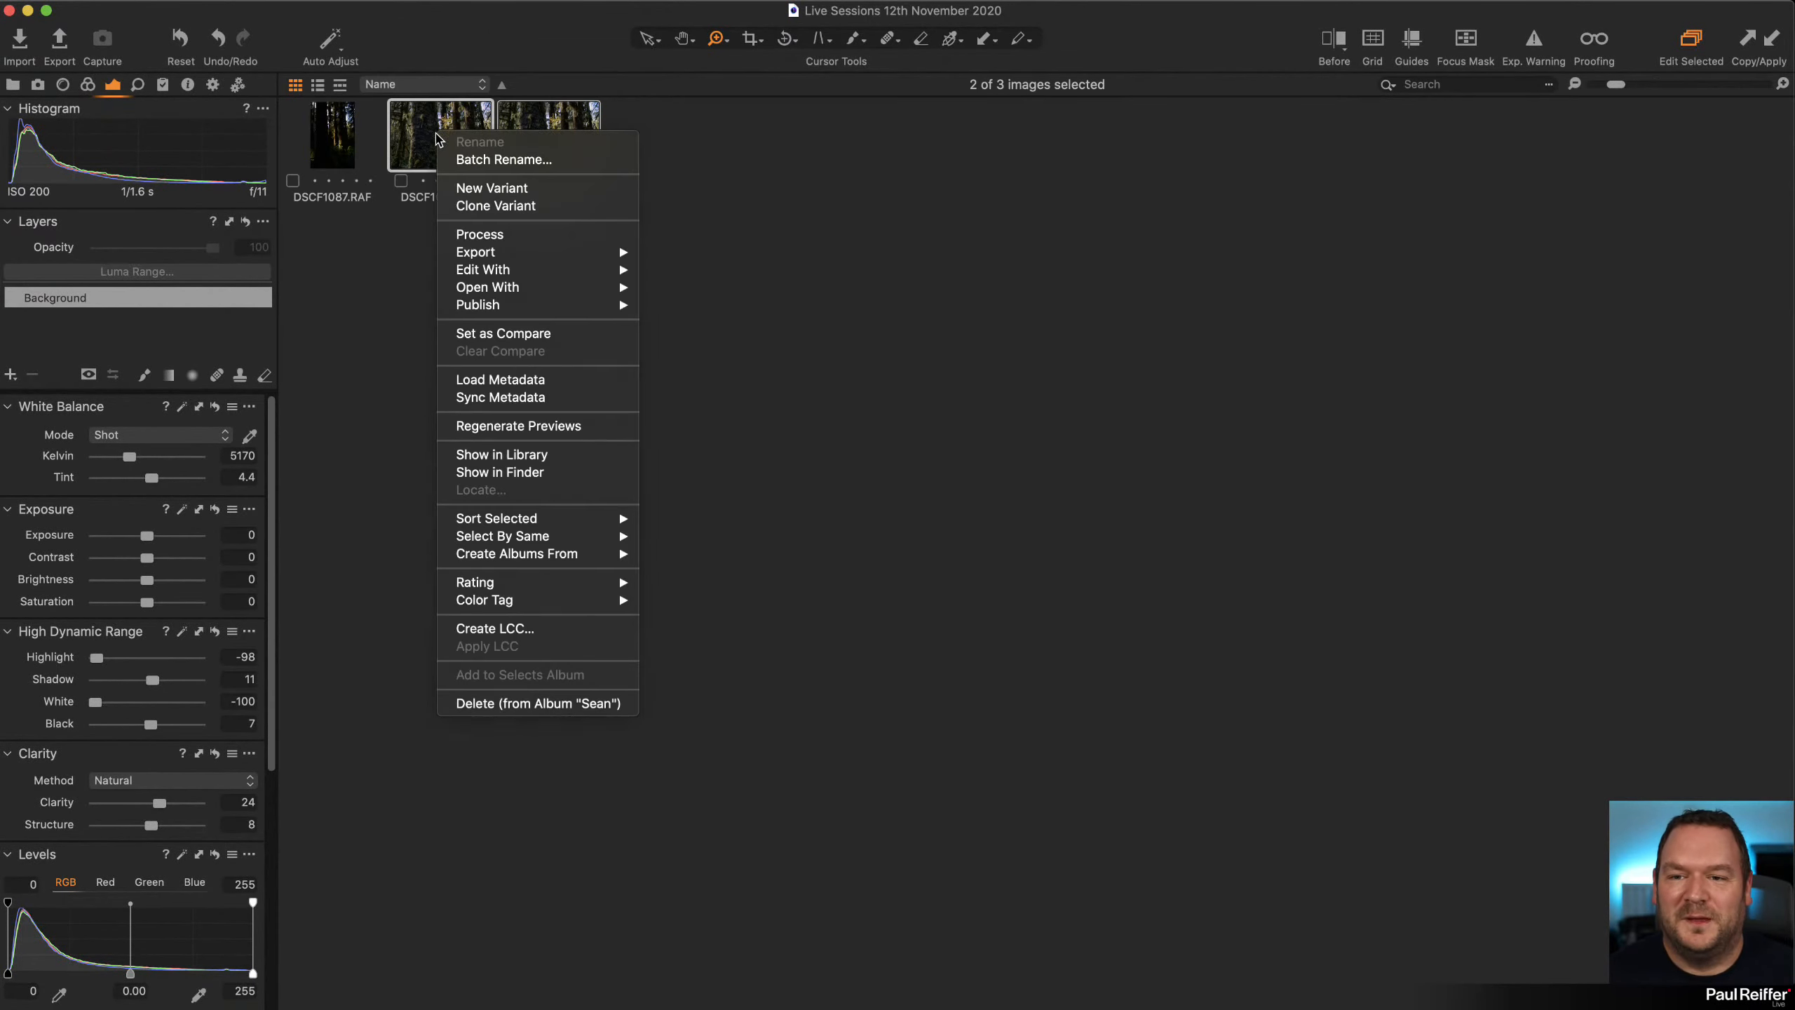
mouse_move(587, 275)
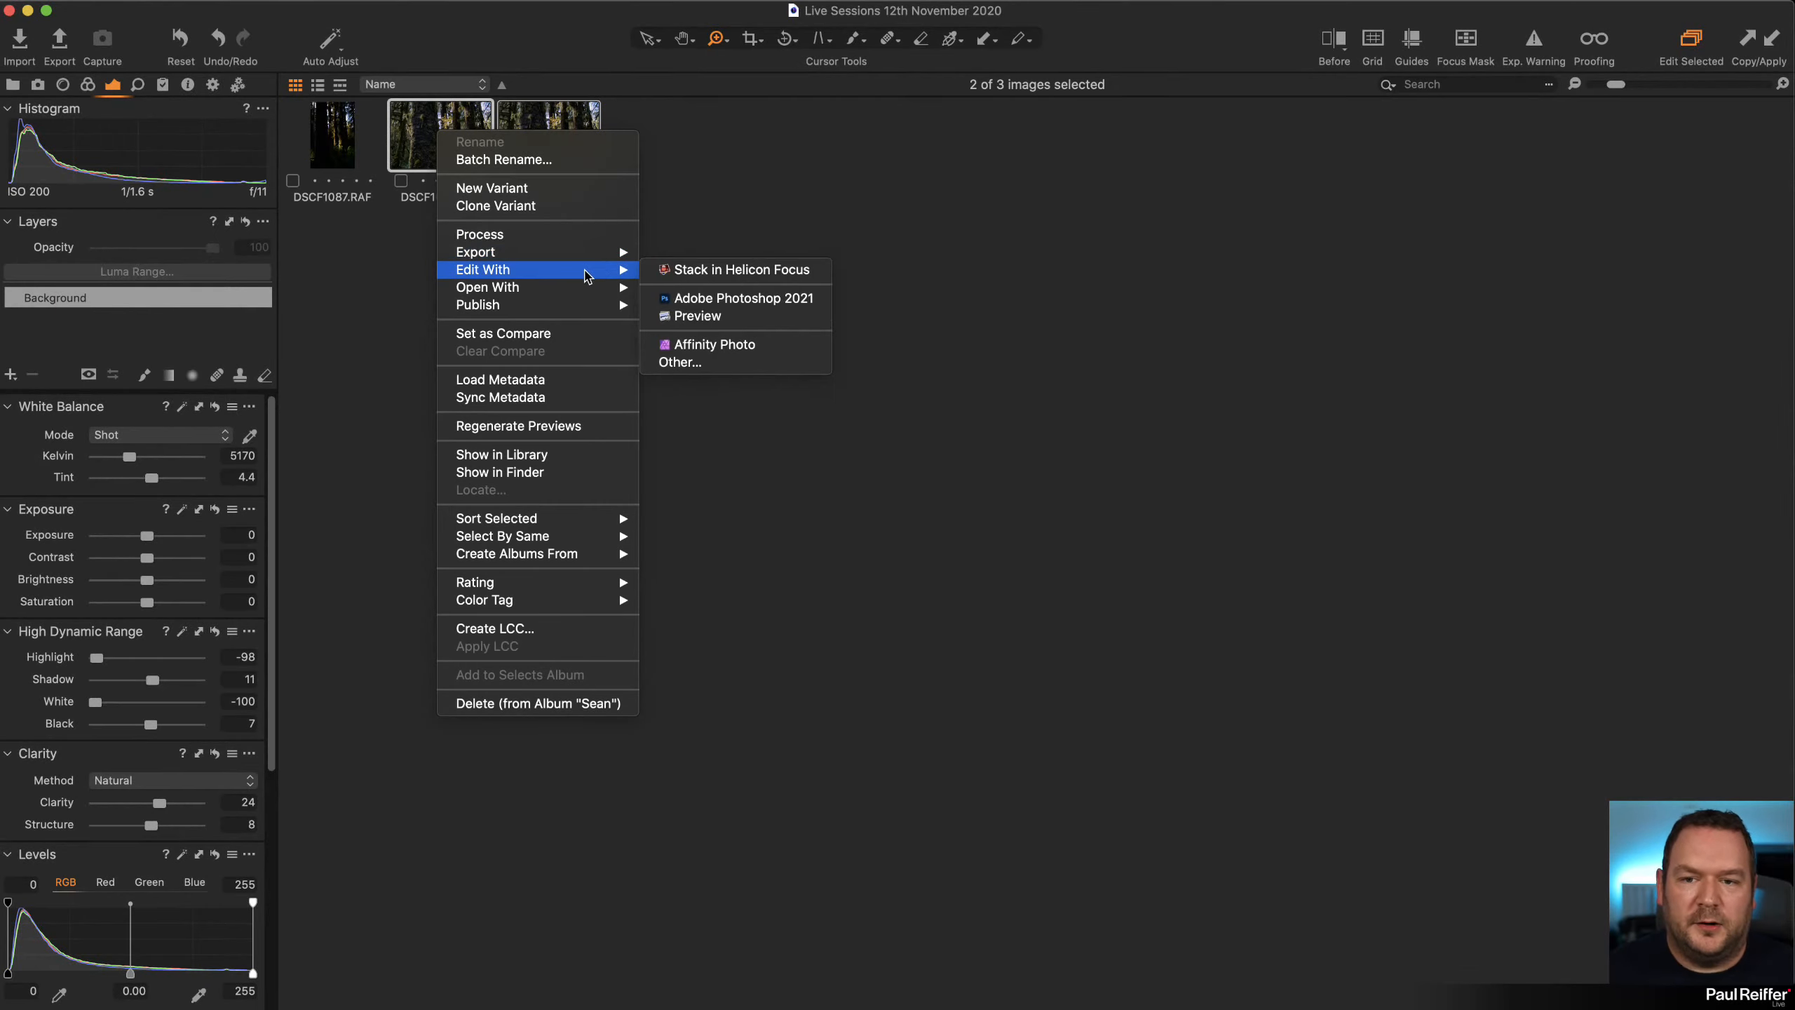
click(743, 273)
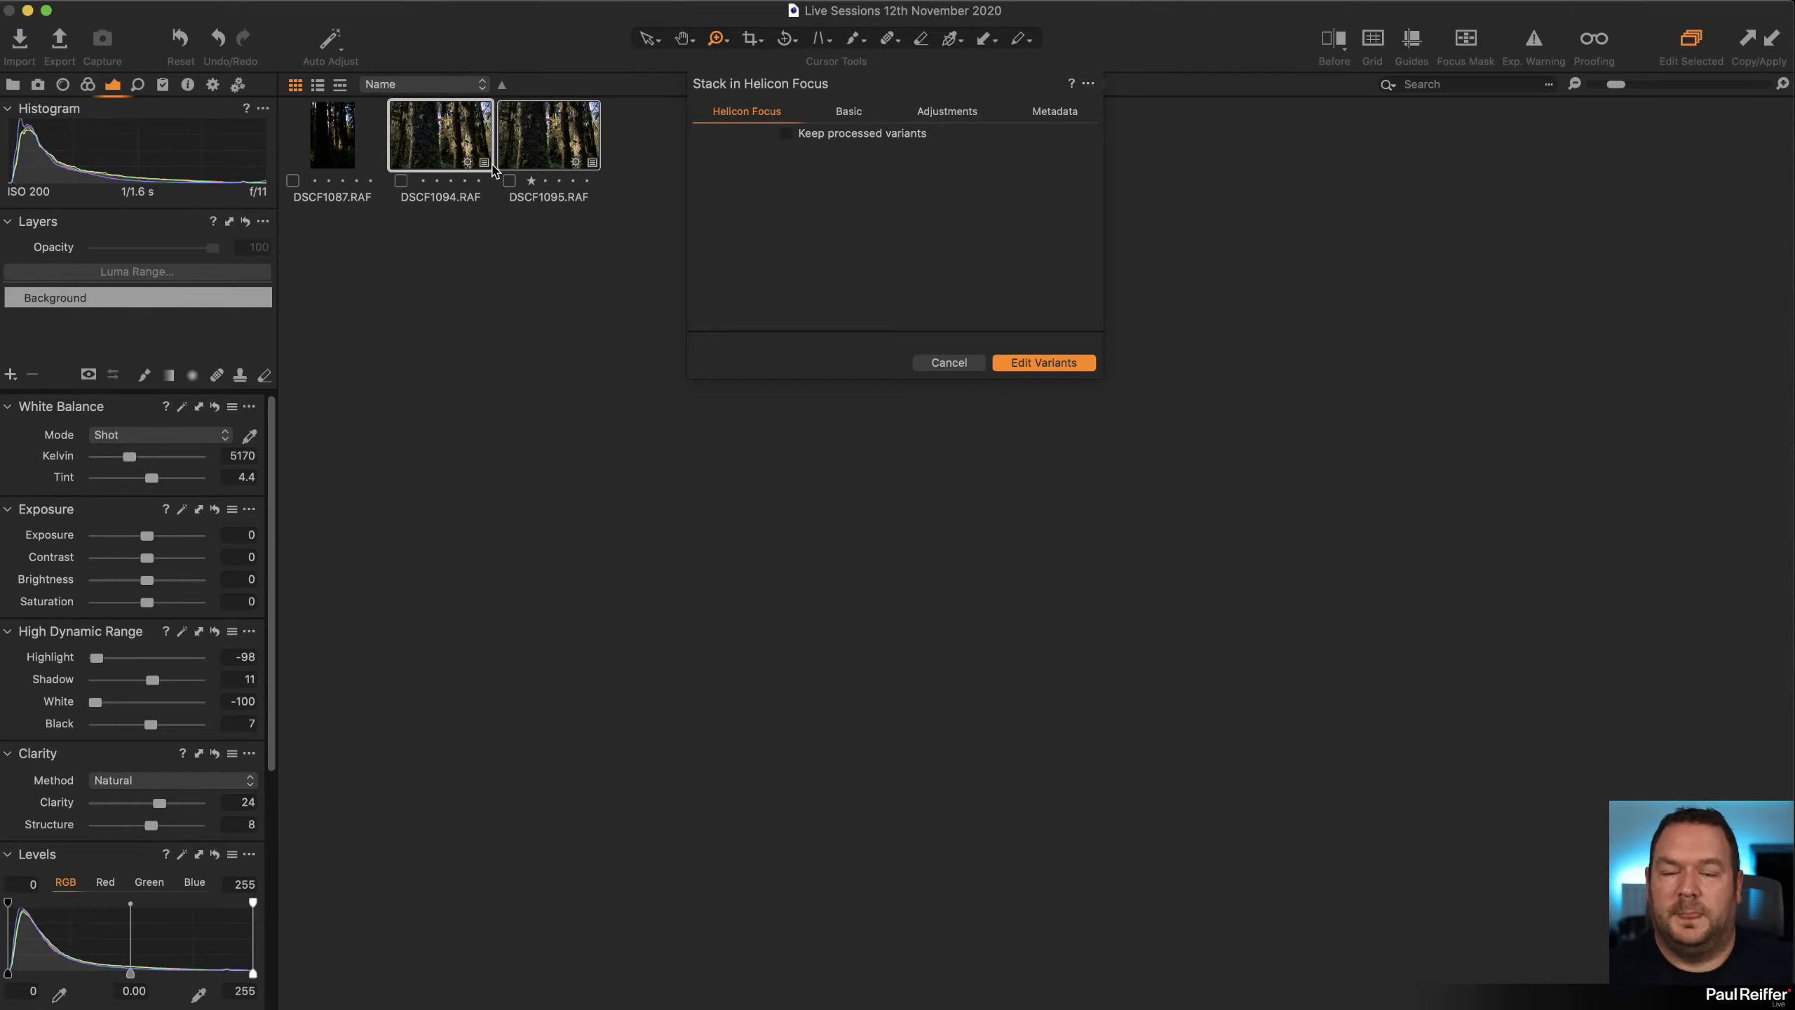
Review the stacking export's Helicon Focus, Basic, Adjustments and Metadata settings, leaving Keep processed variants off.
click(786, 135)
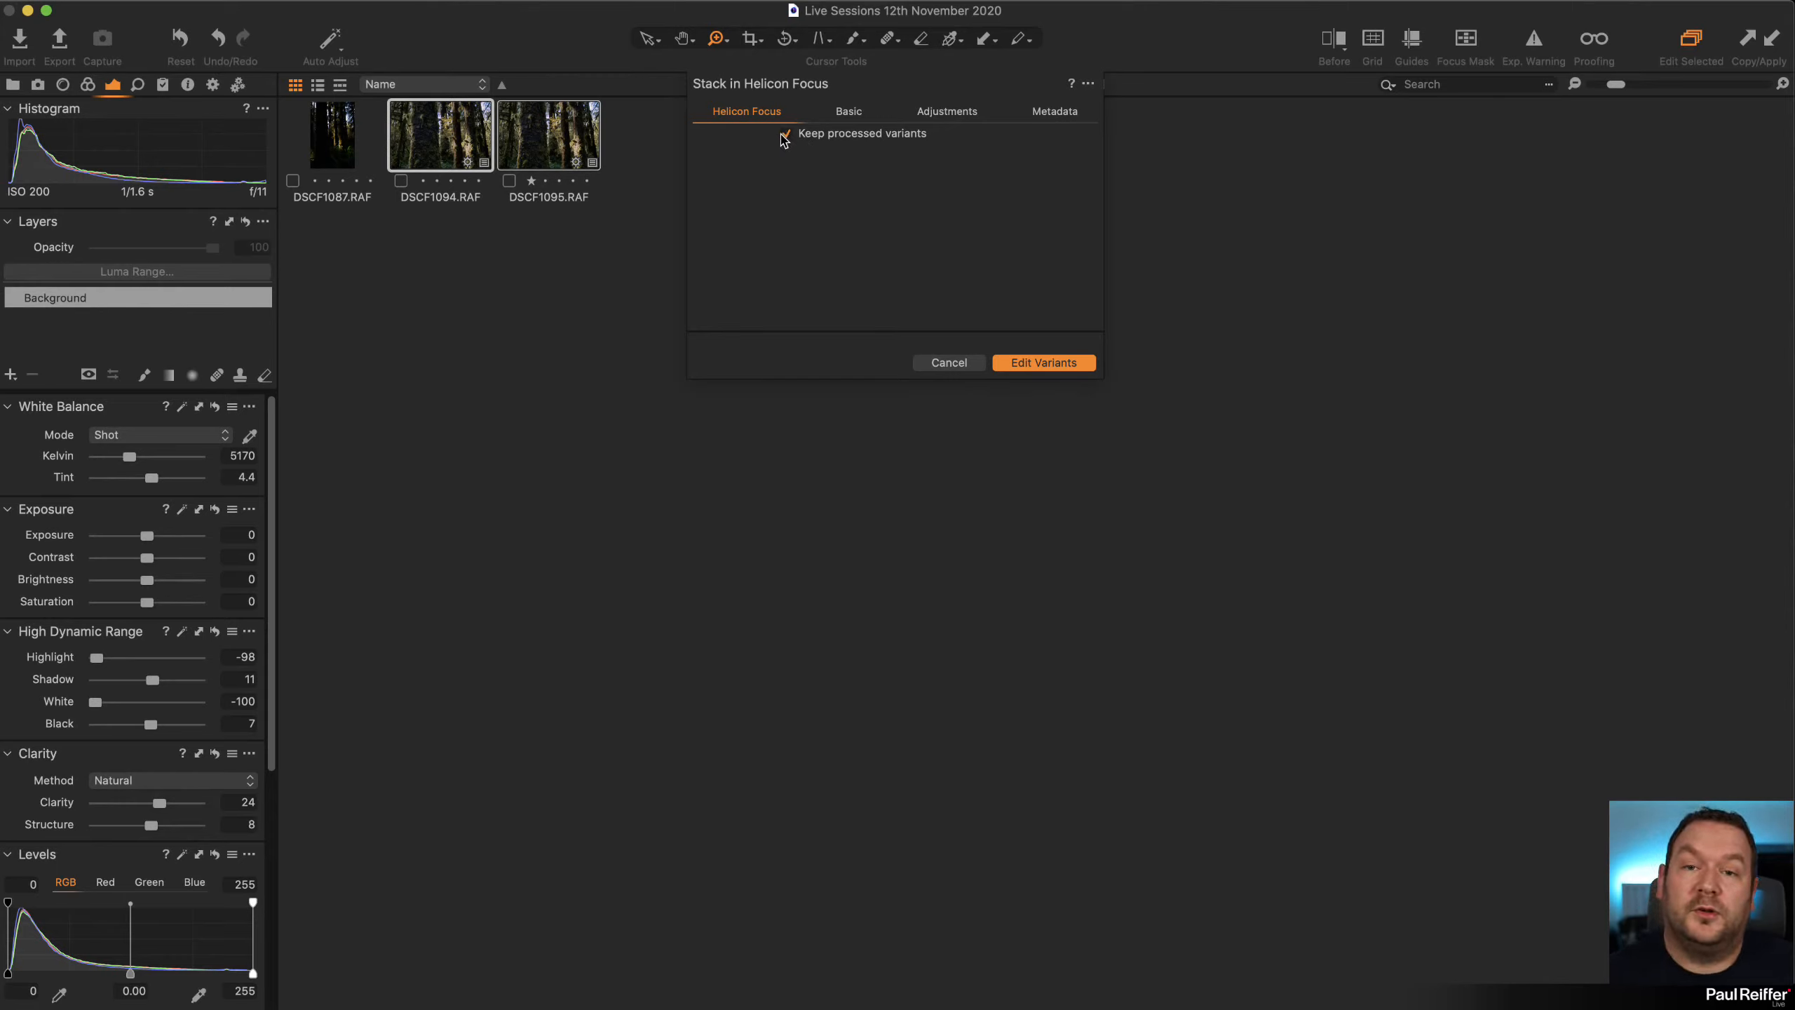
click(786, 134)
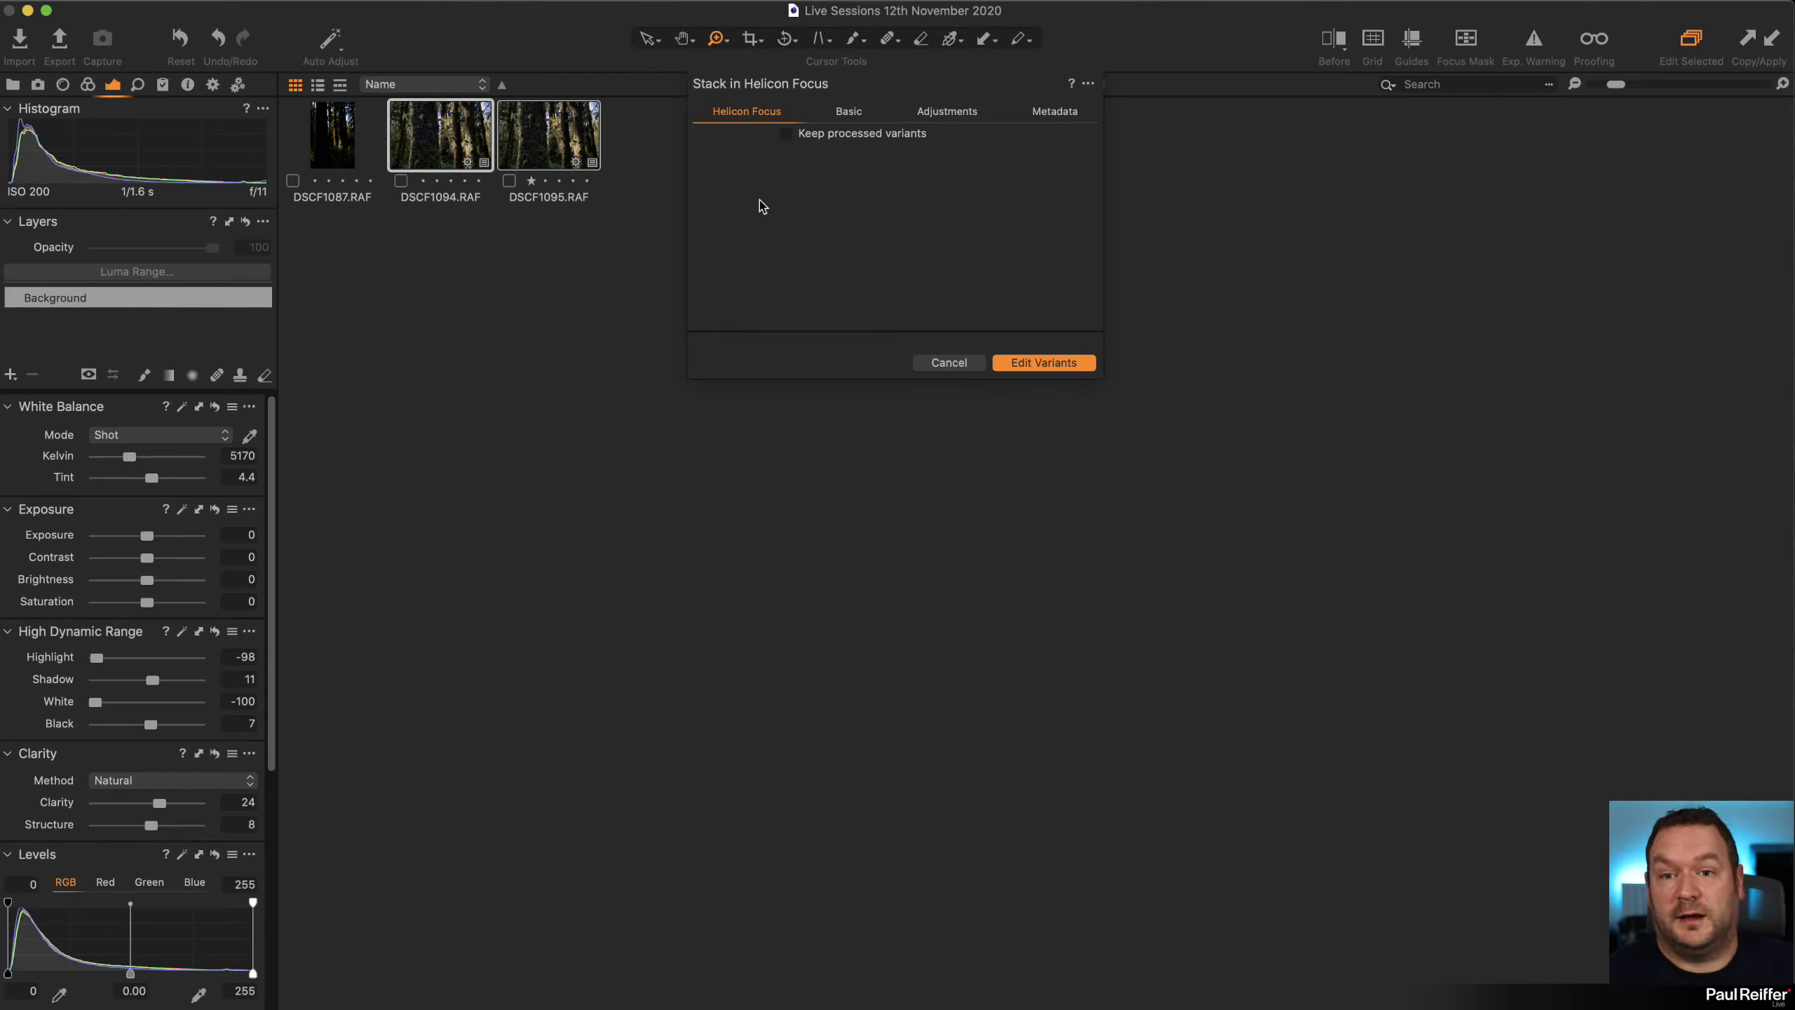
click(855, 113)
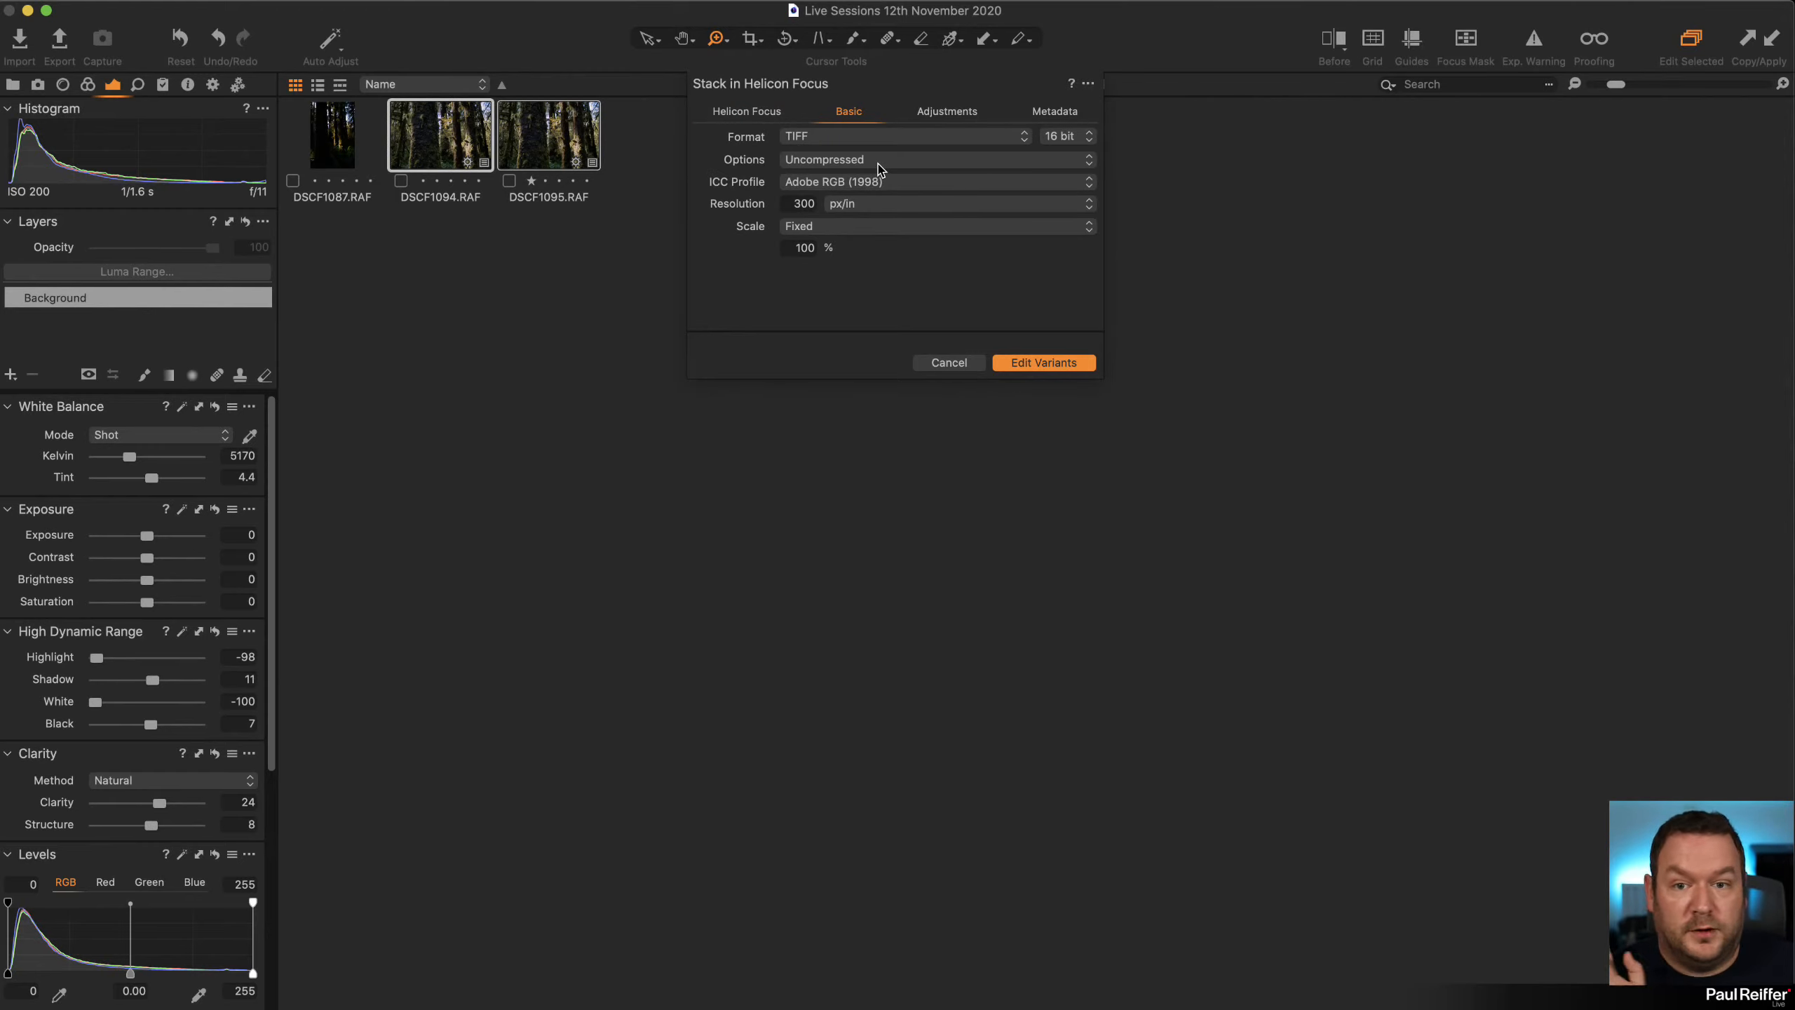
click(967, 113)
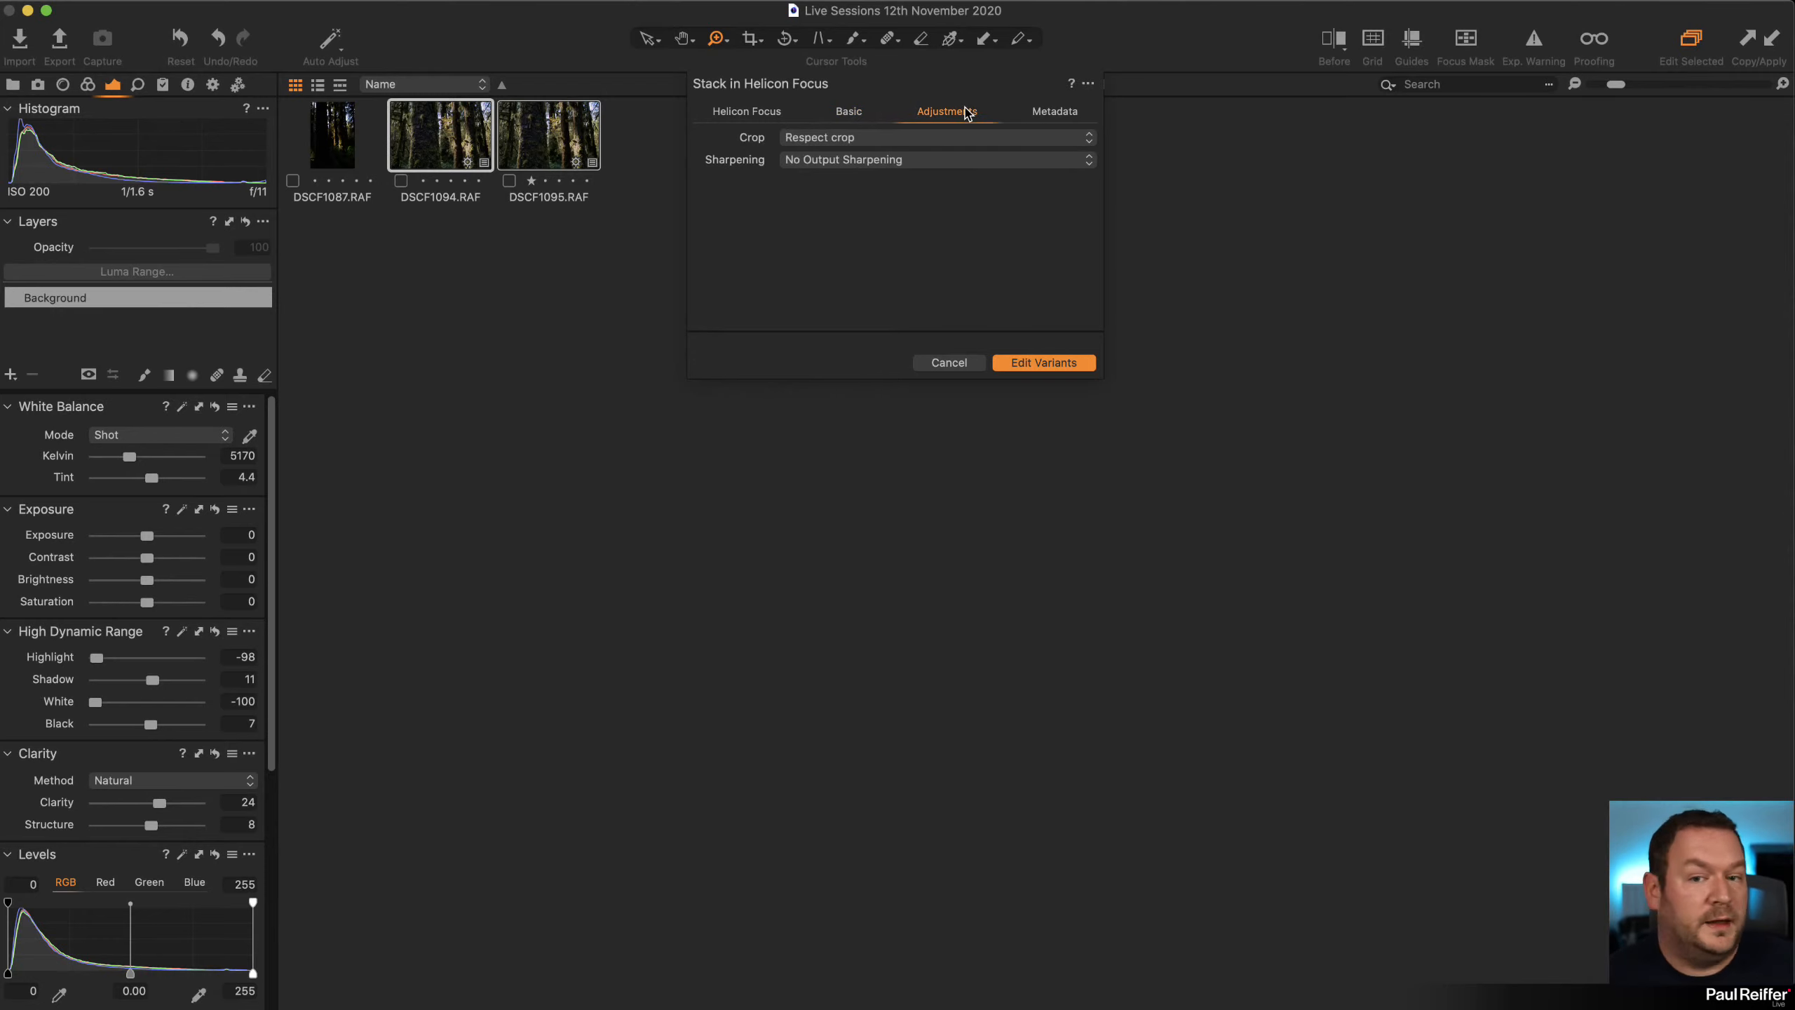
click(1042, 114)
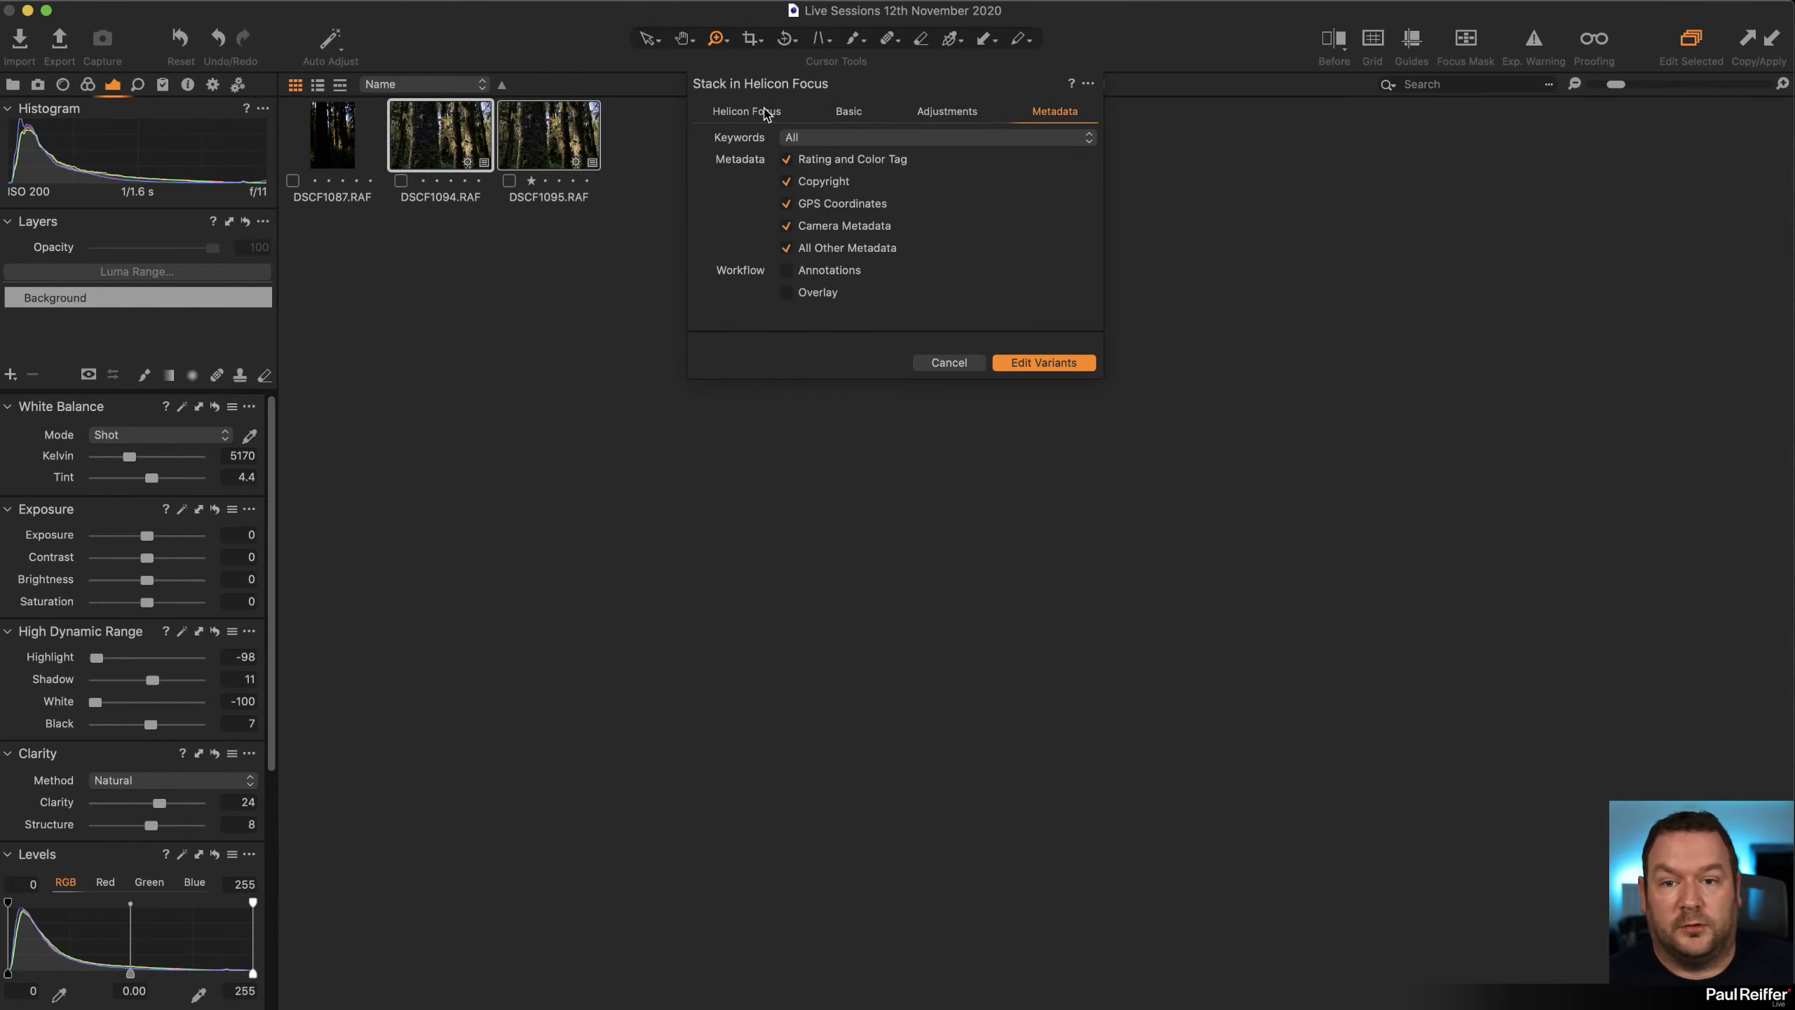
click(744, 112)
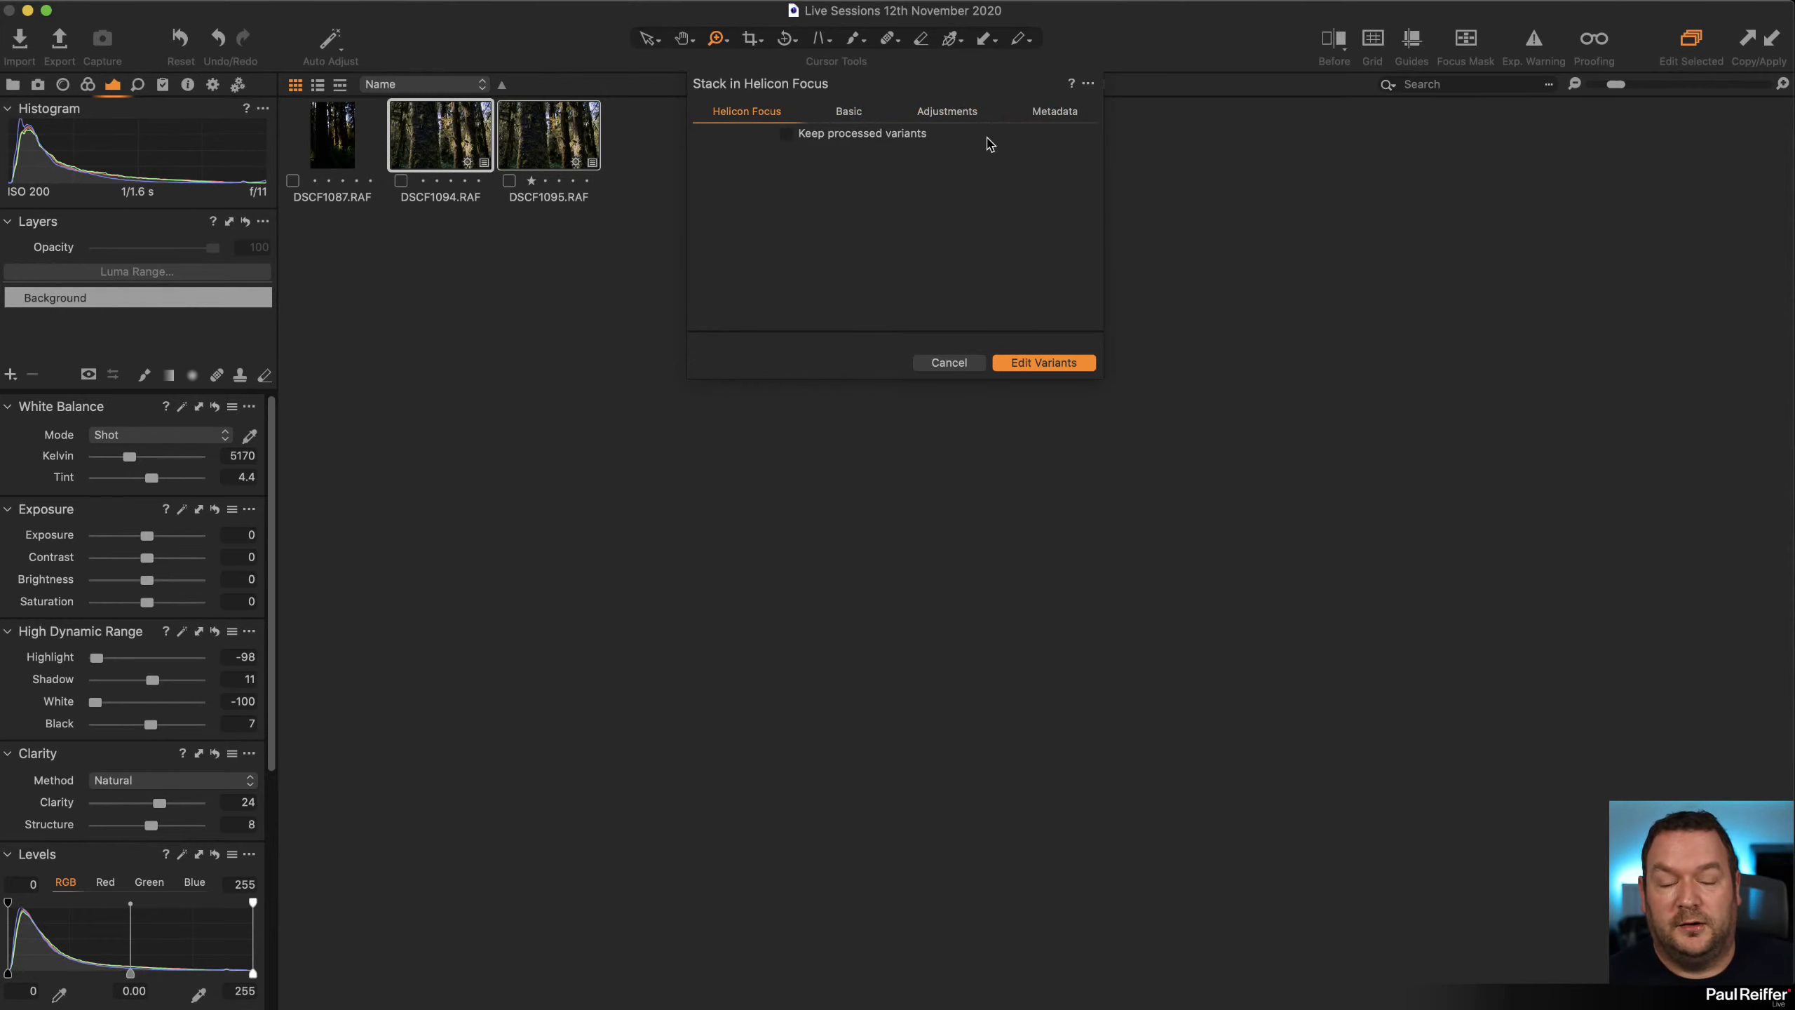
Send both variants to Helicon Focus and render the focus stack with Method B (depth map).
click(1042, 362)
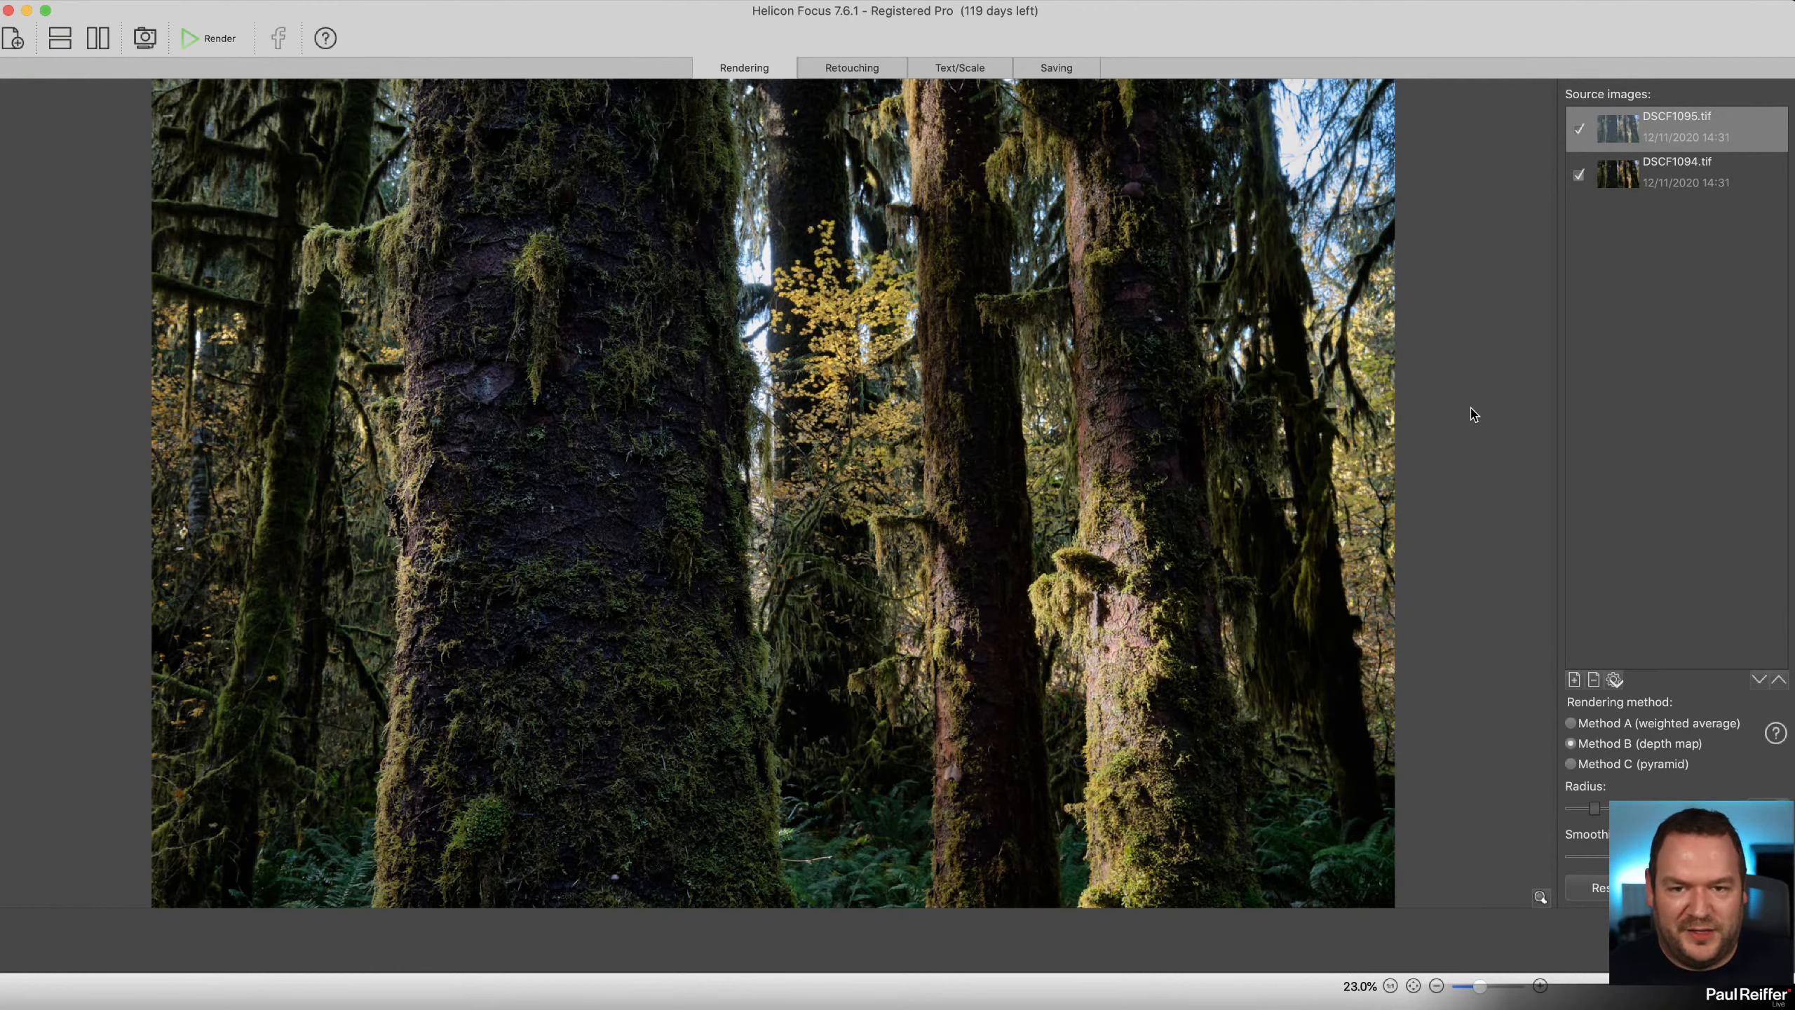
click(209, 38)
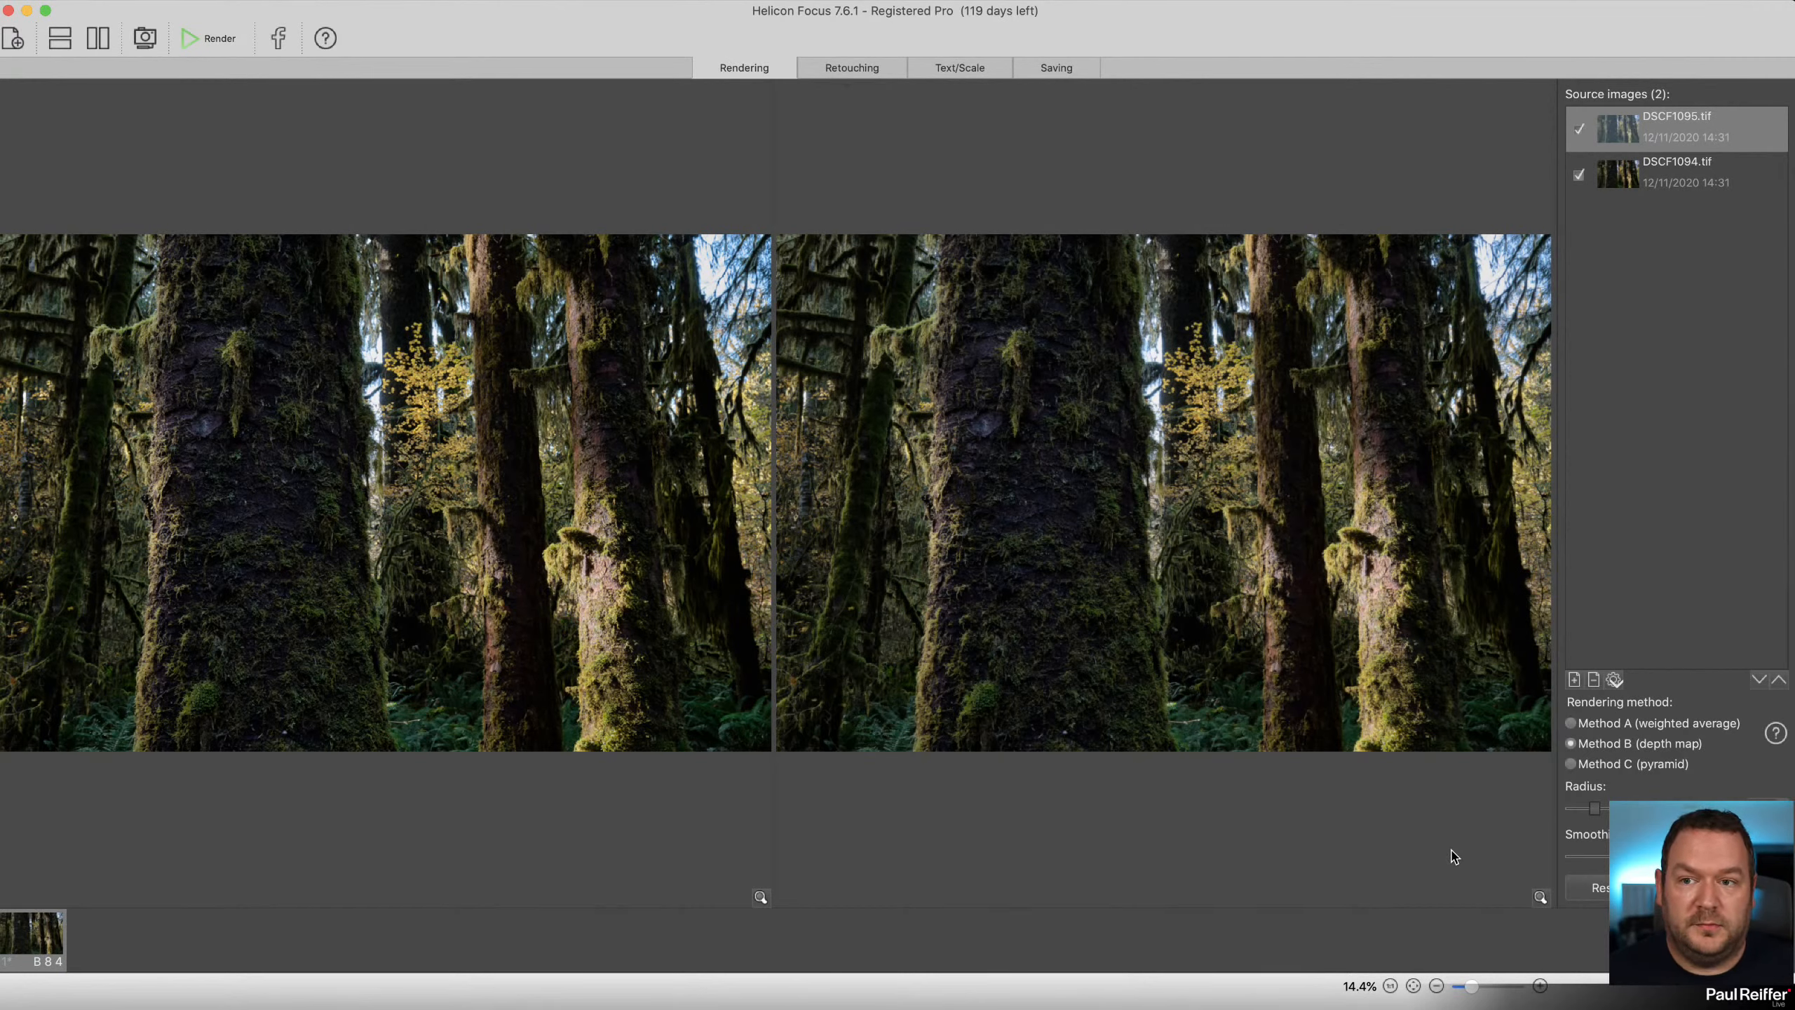
Save the rendered focus stack as a Tiff with LZW compression, then close Helicon Focus to return to Capture One.
click(1056, 68)
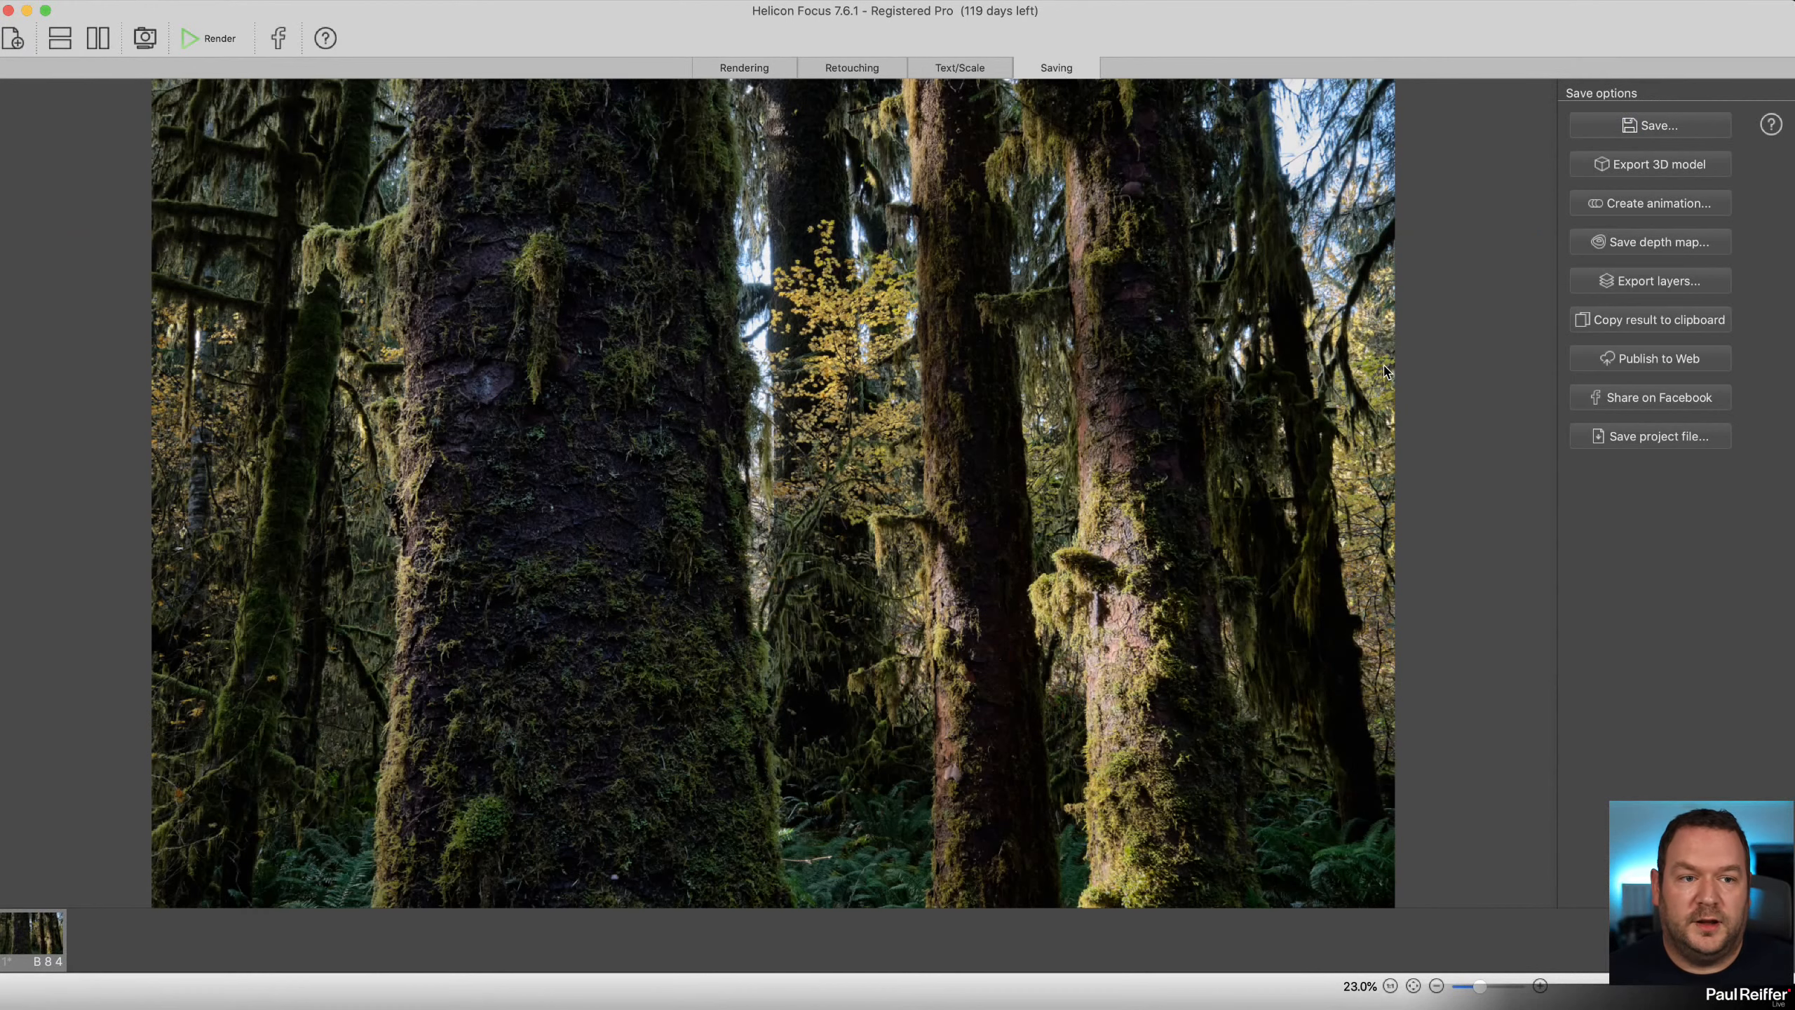
click(1657, 125)
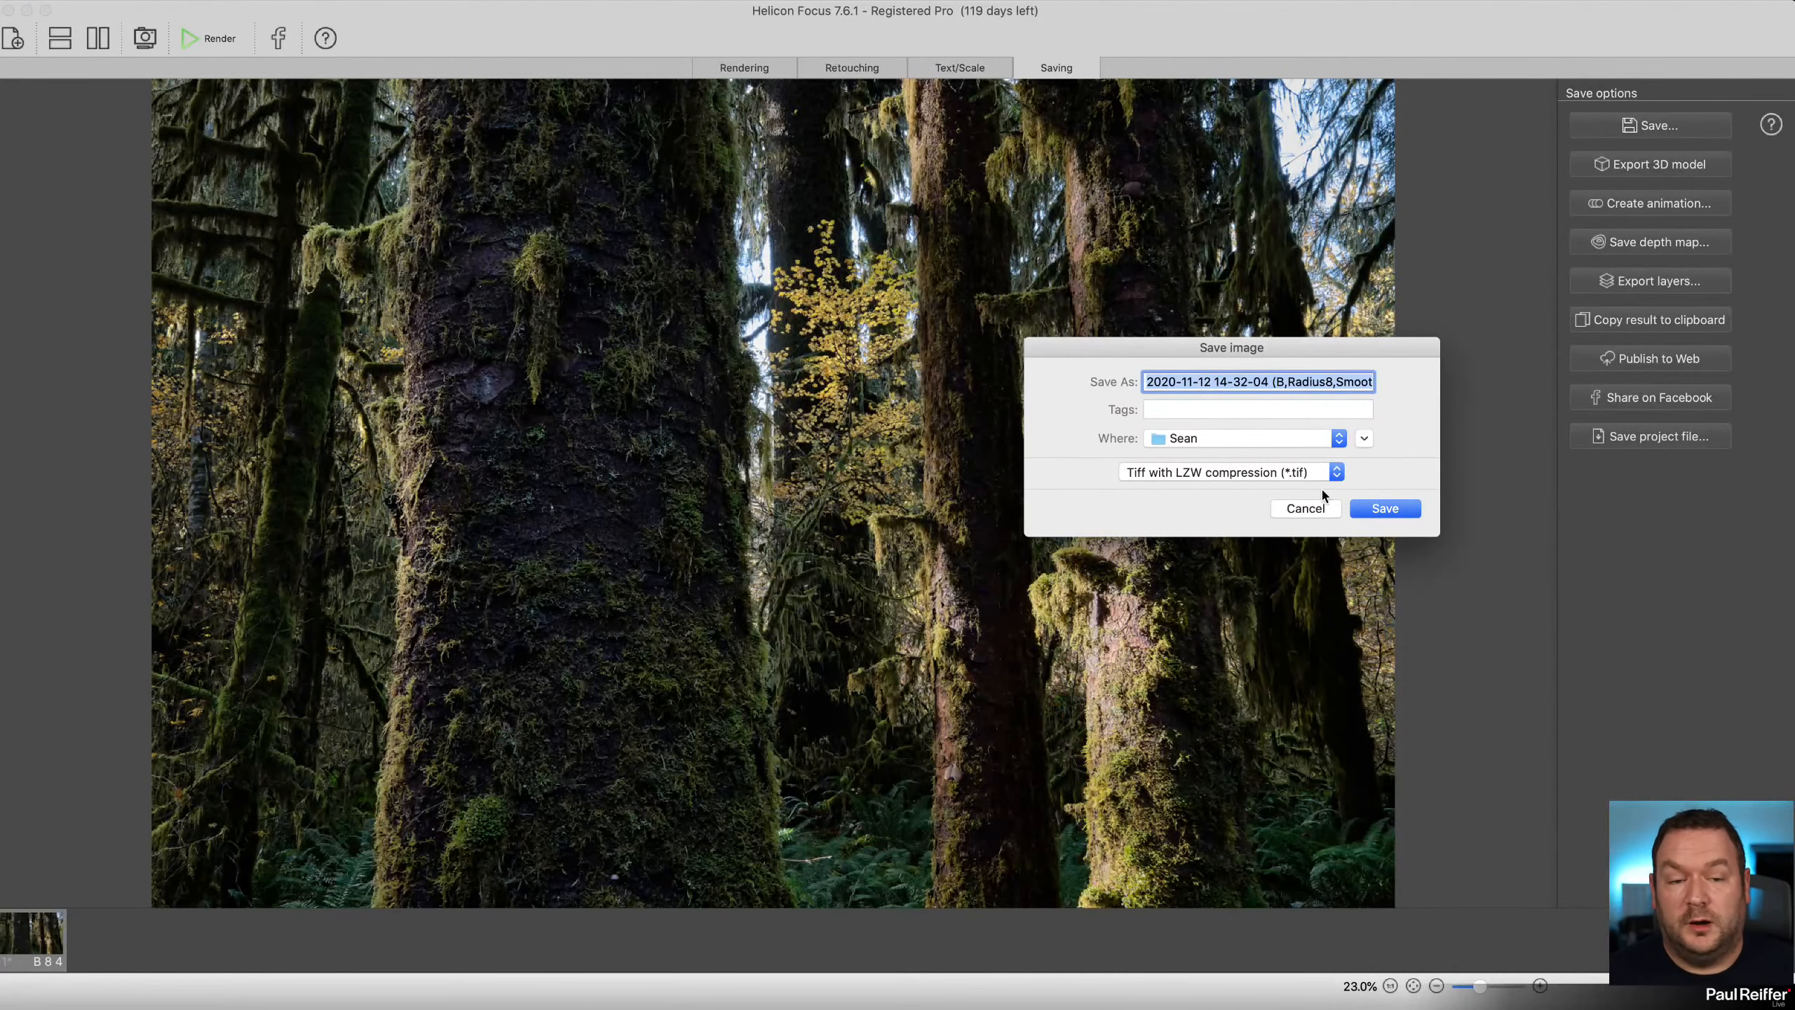
click(1381, 513)
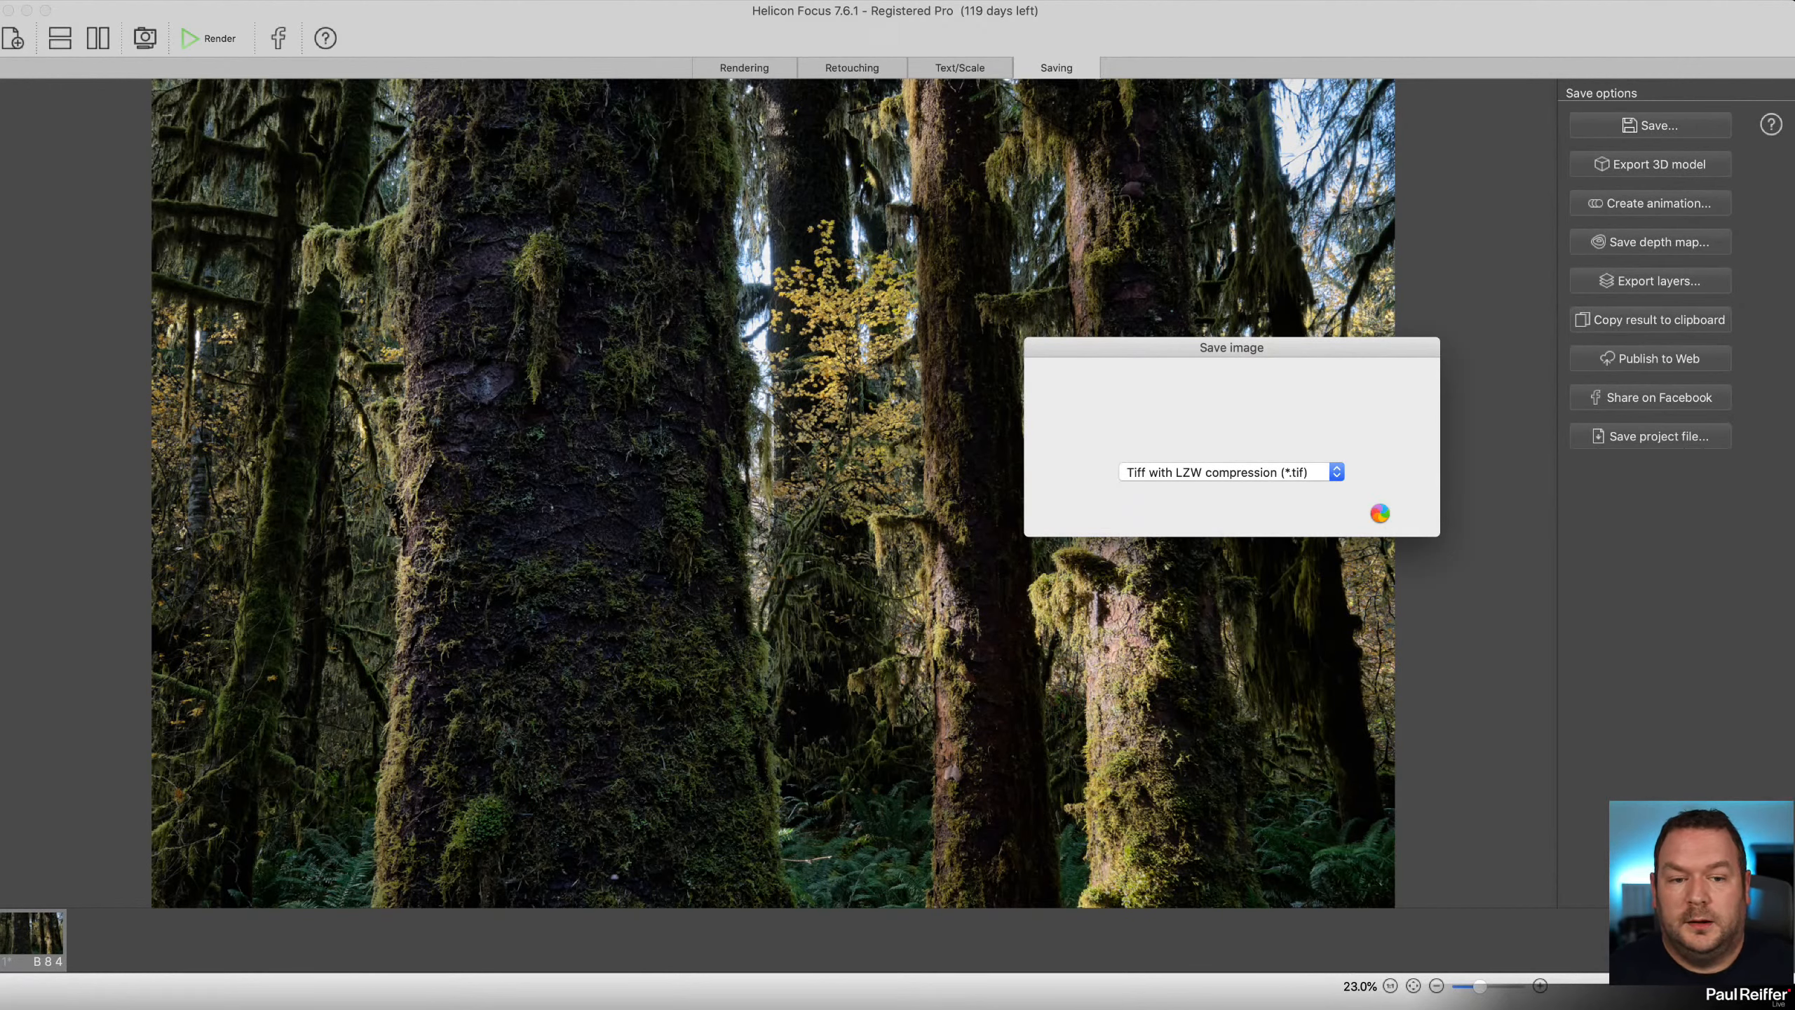
click(8, 10)
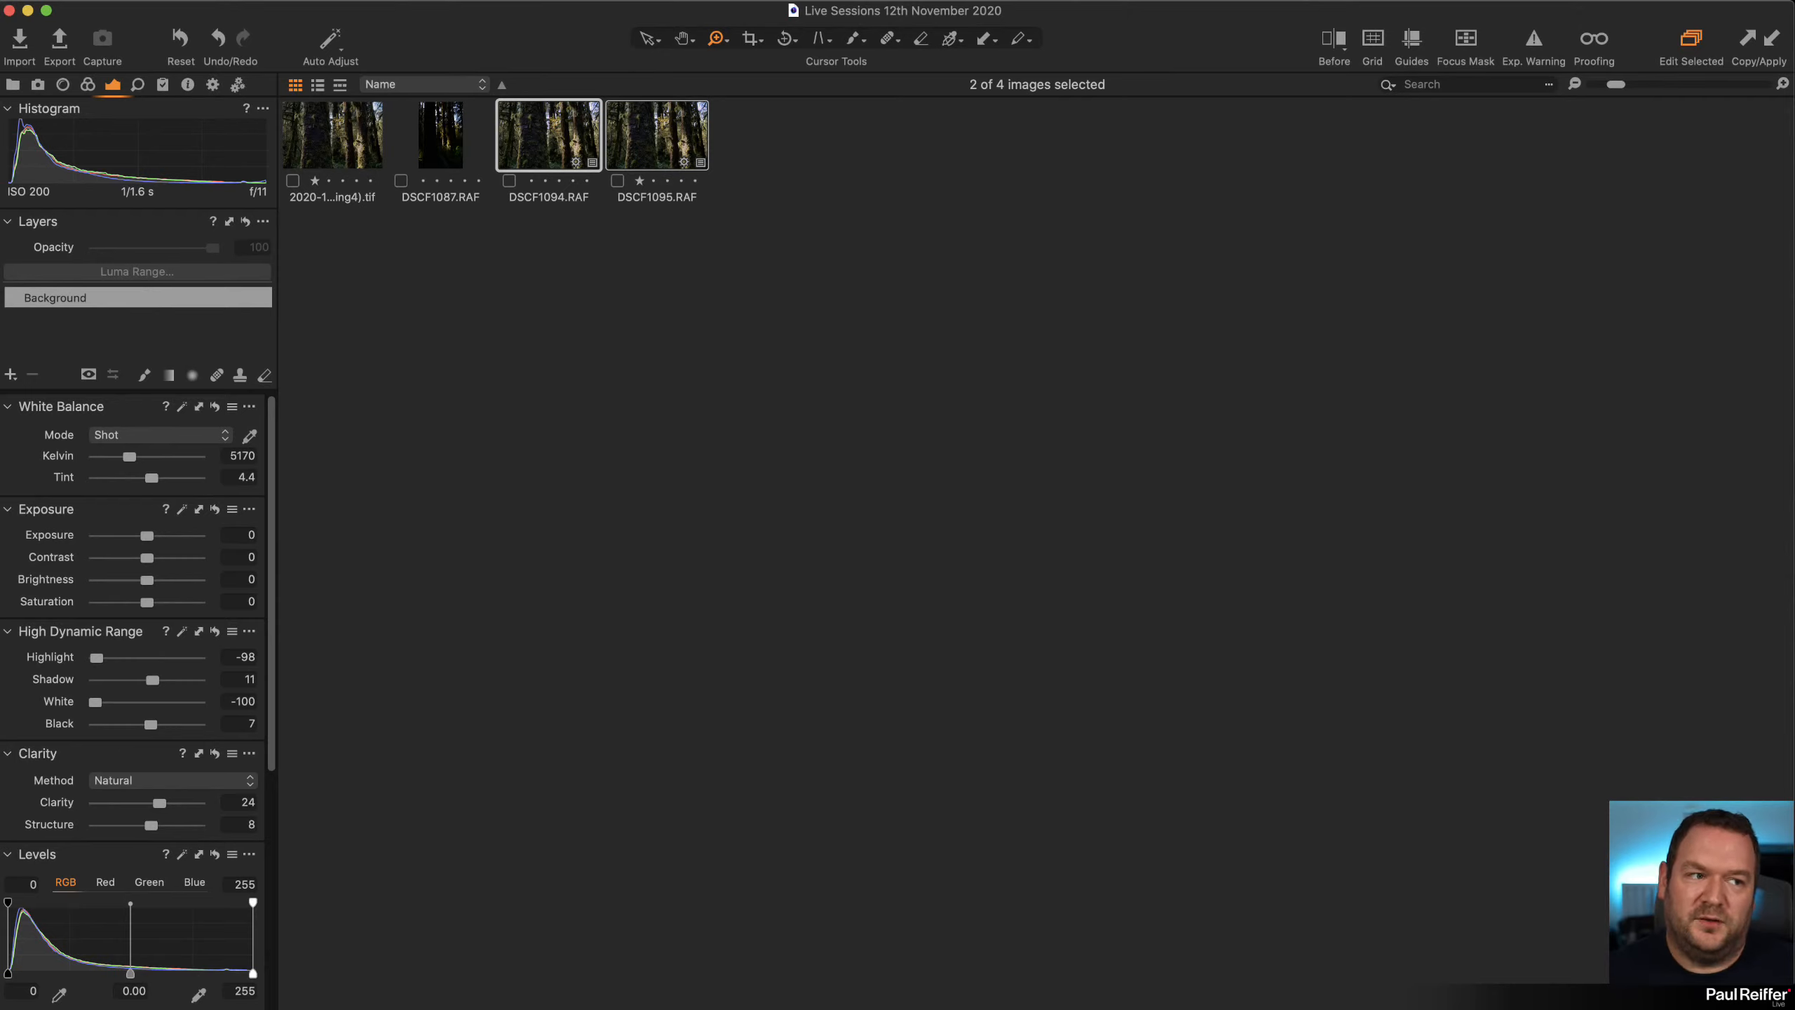
Select the stacked TIFF among the thumbnails and show the Viewer to display it large.
click(333, 136)
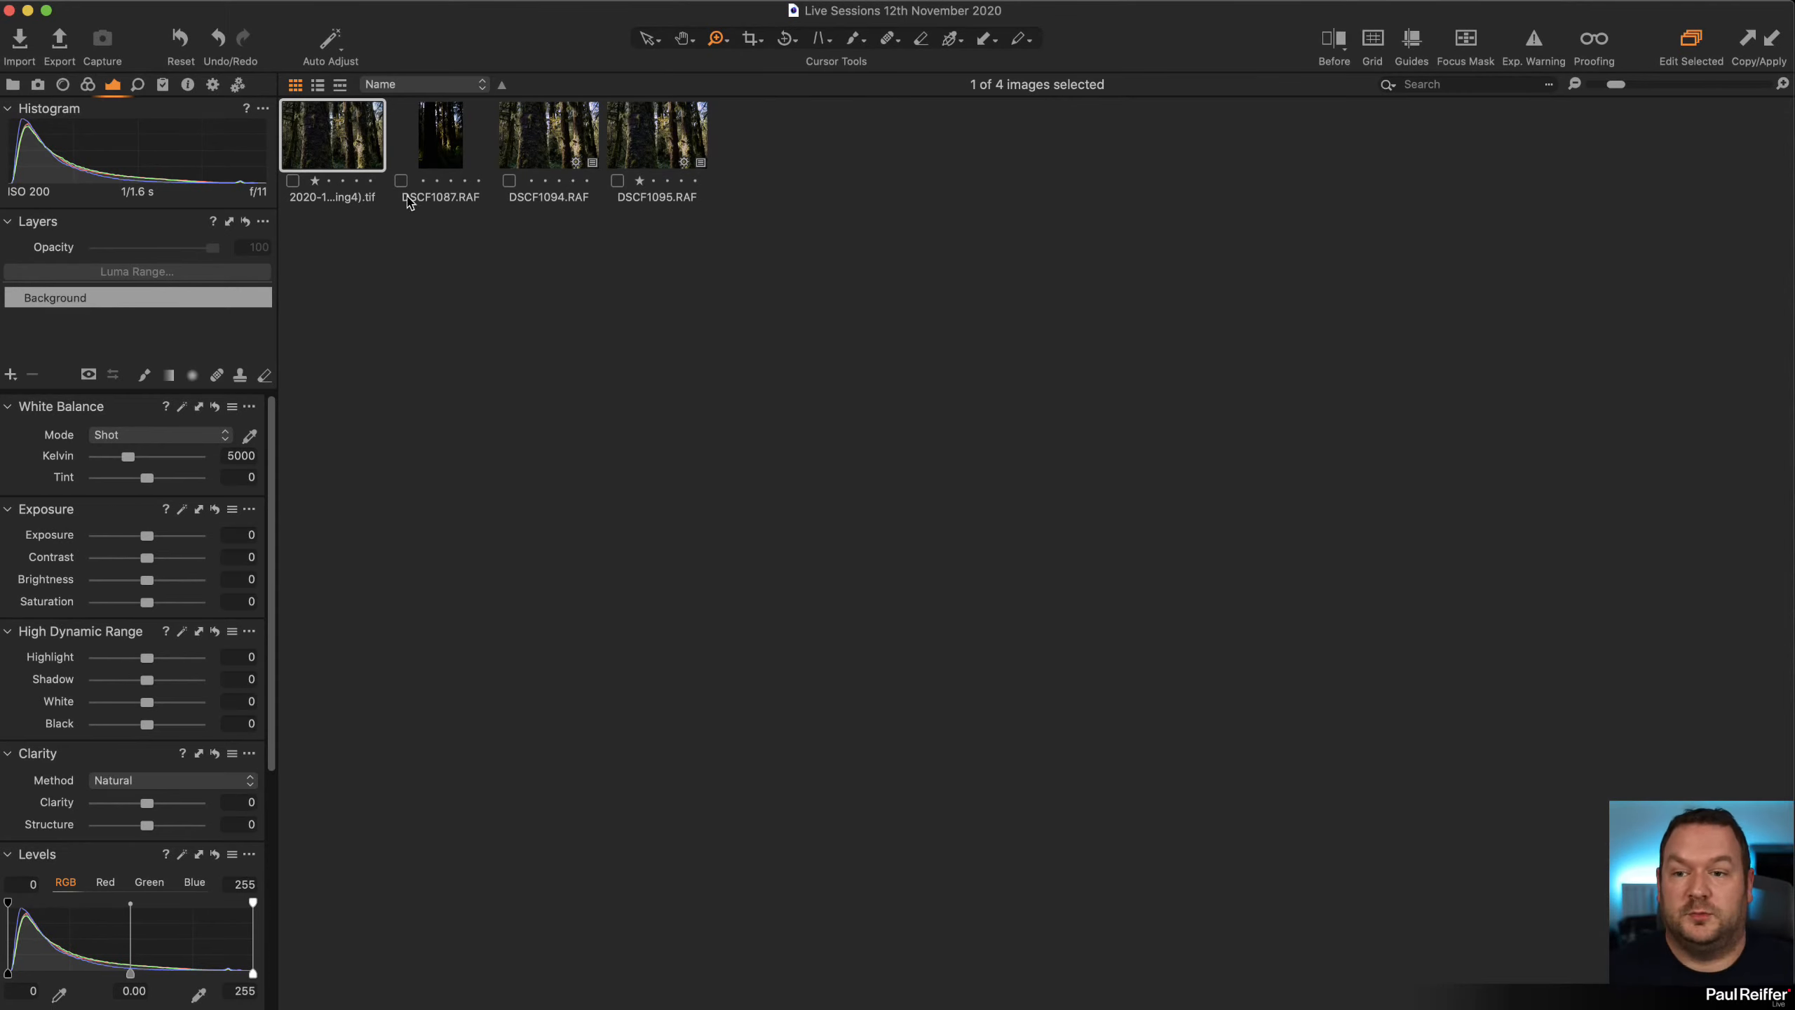
click(406, 5)
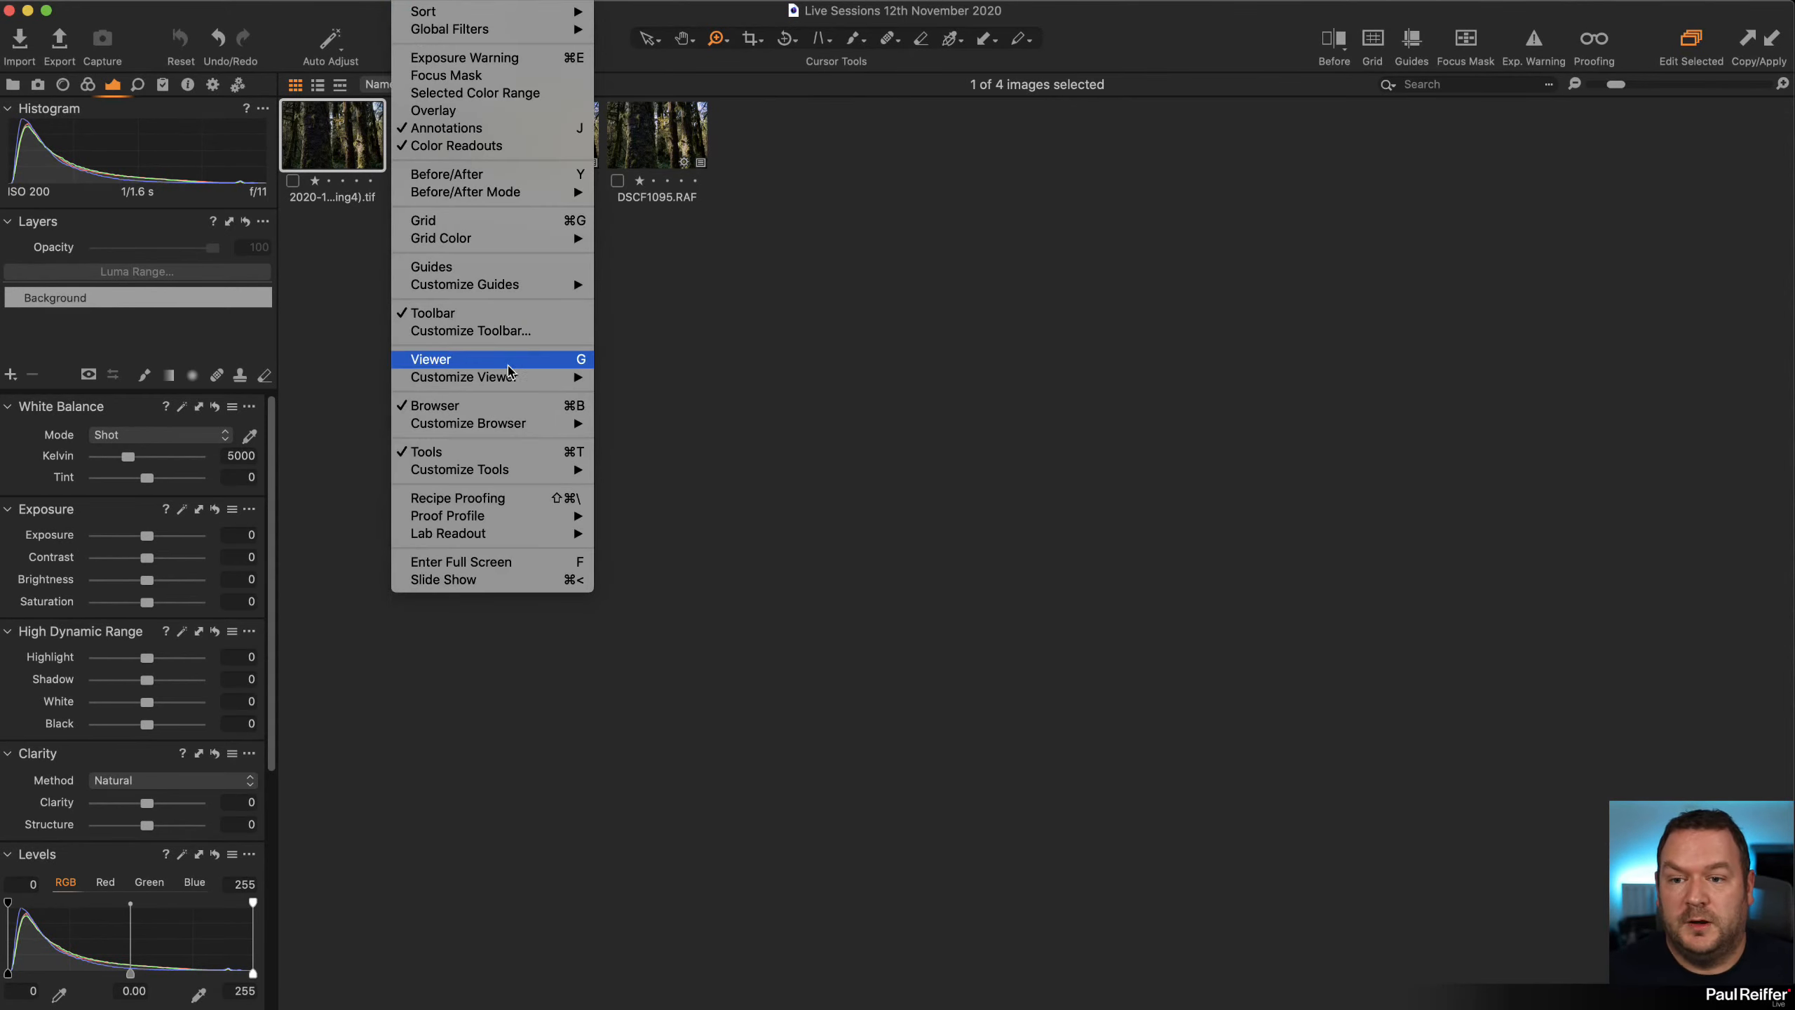
click(485, 362)
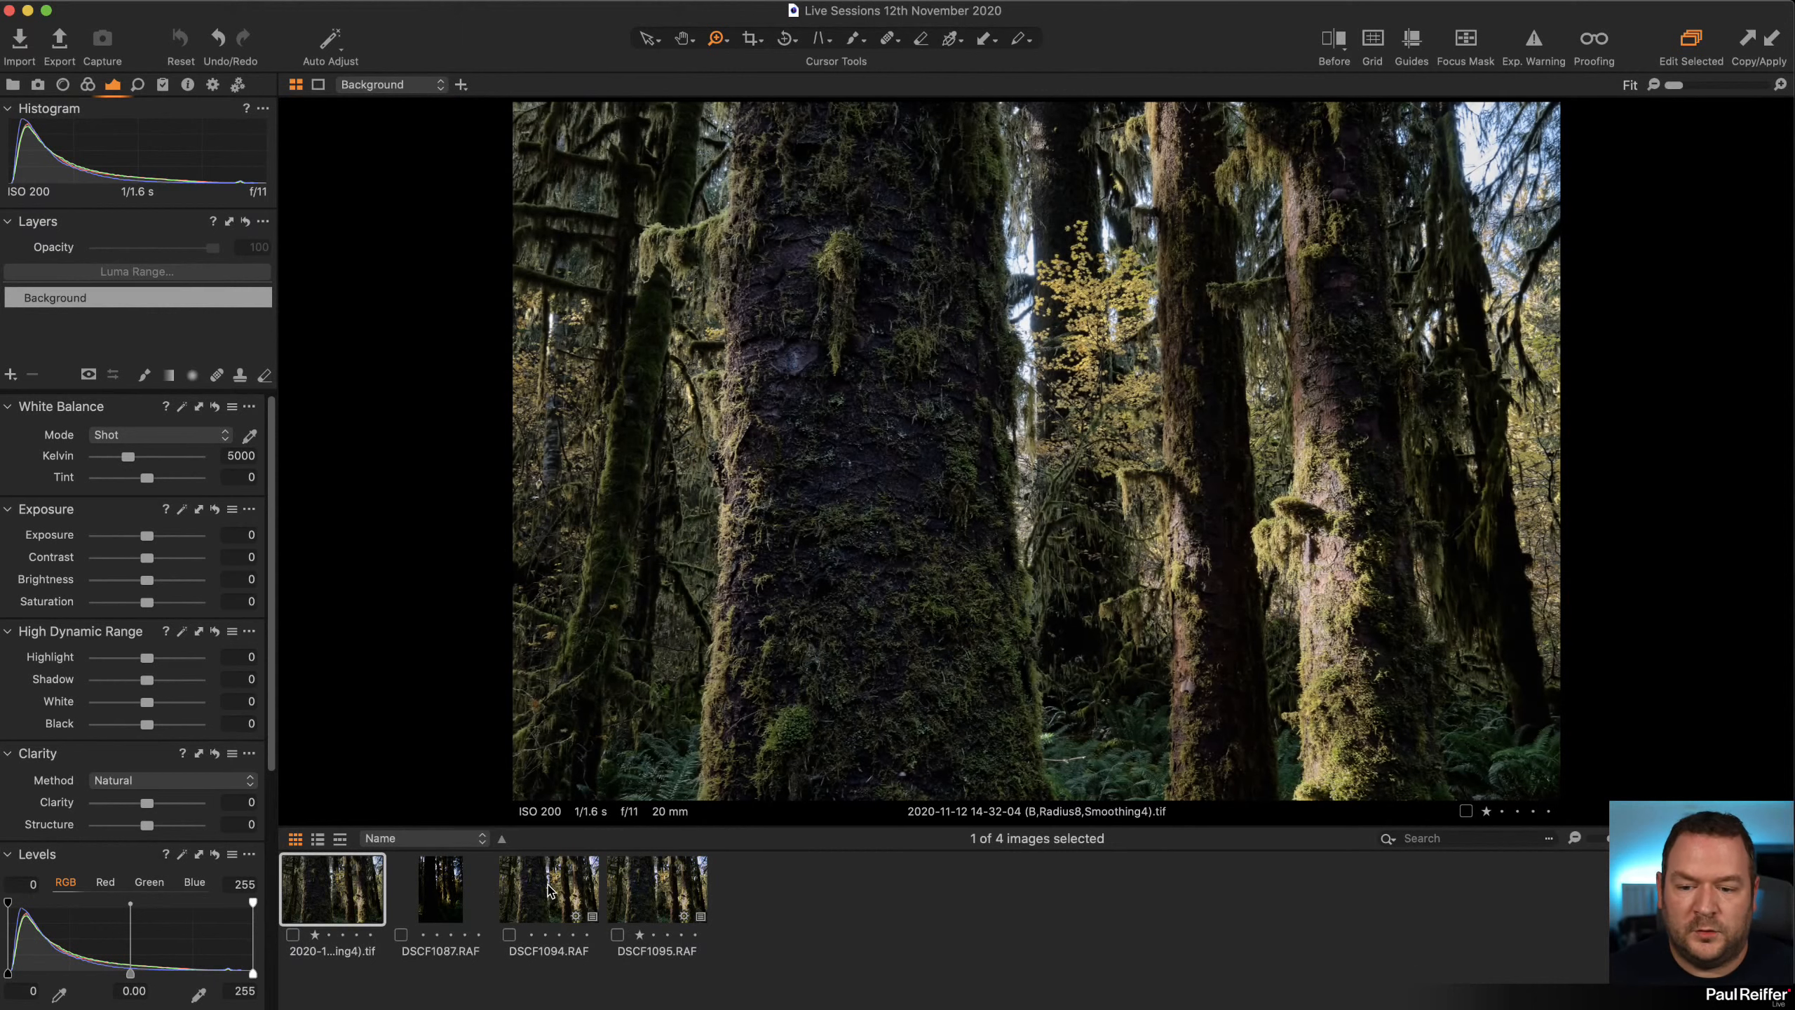
Compare the stacked TIFF with source frame DSCF1095.RAF and examine its sharpness around the yellow leaves at 100%.
click(549, 890)
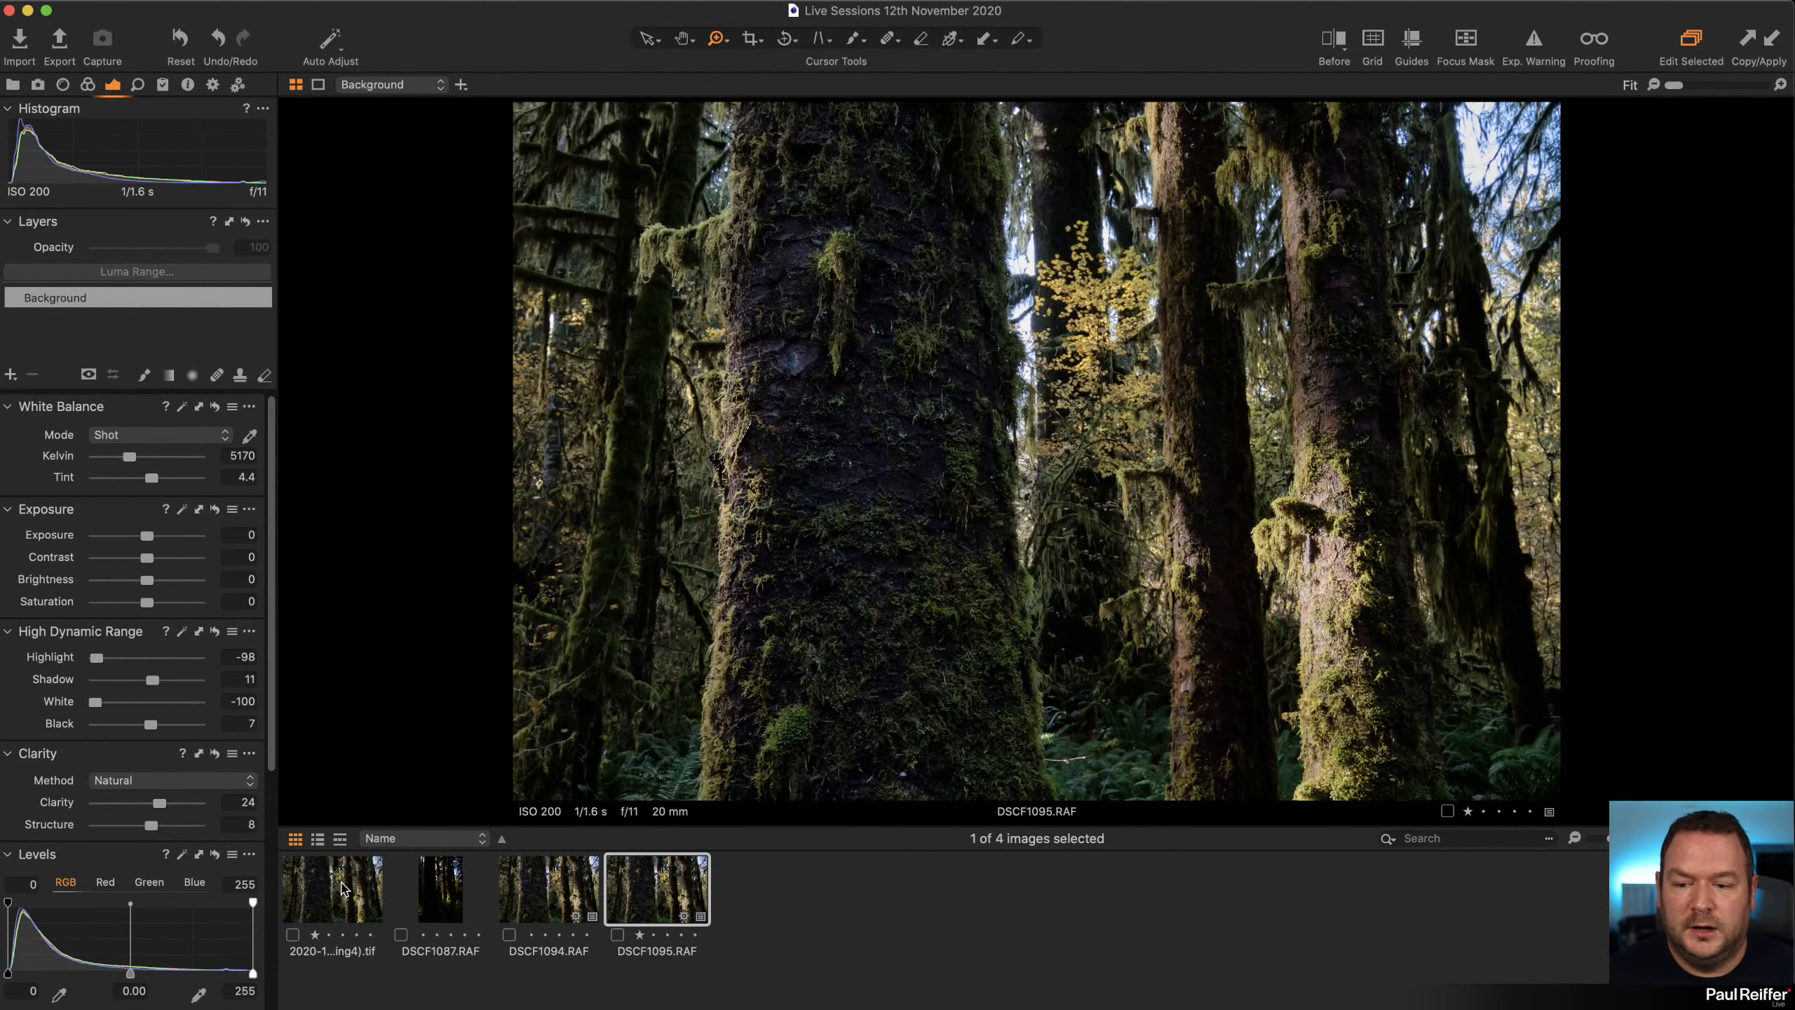
click(343, 891)
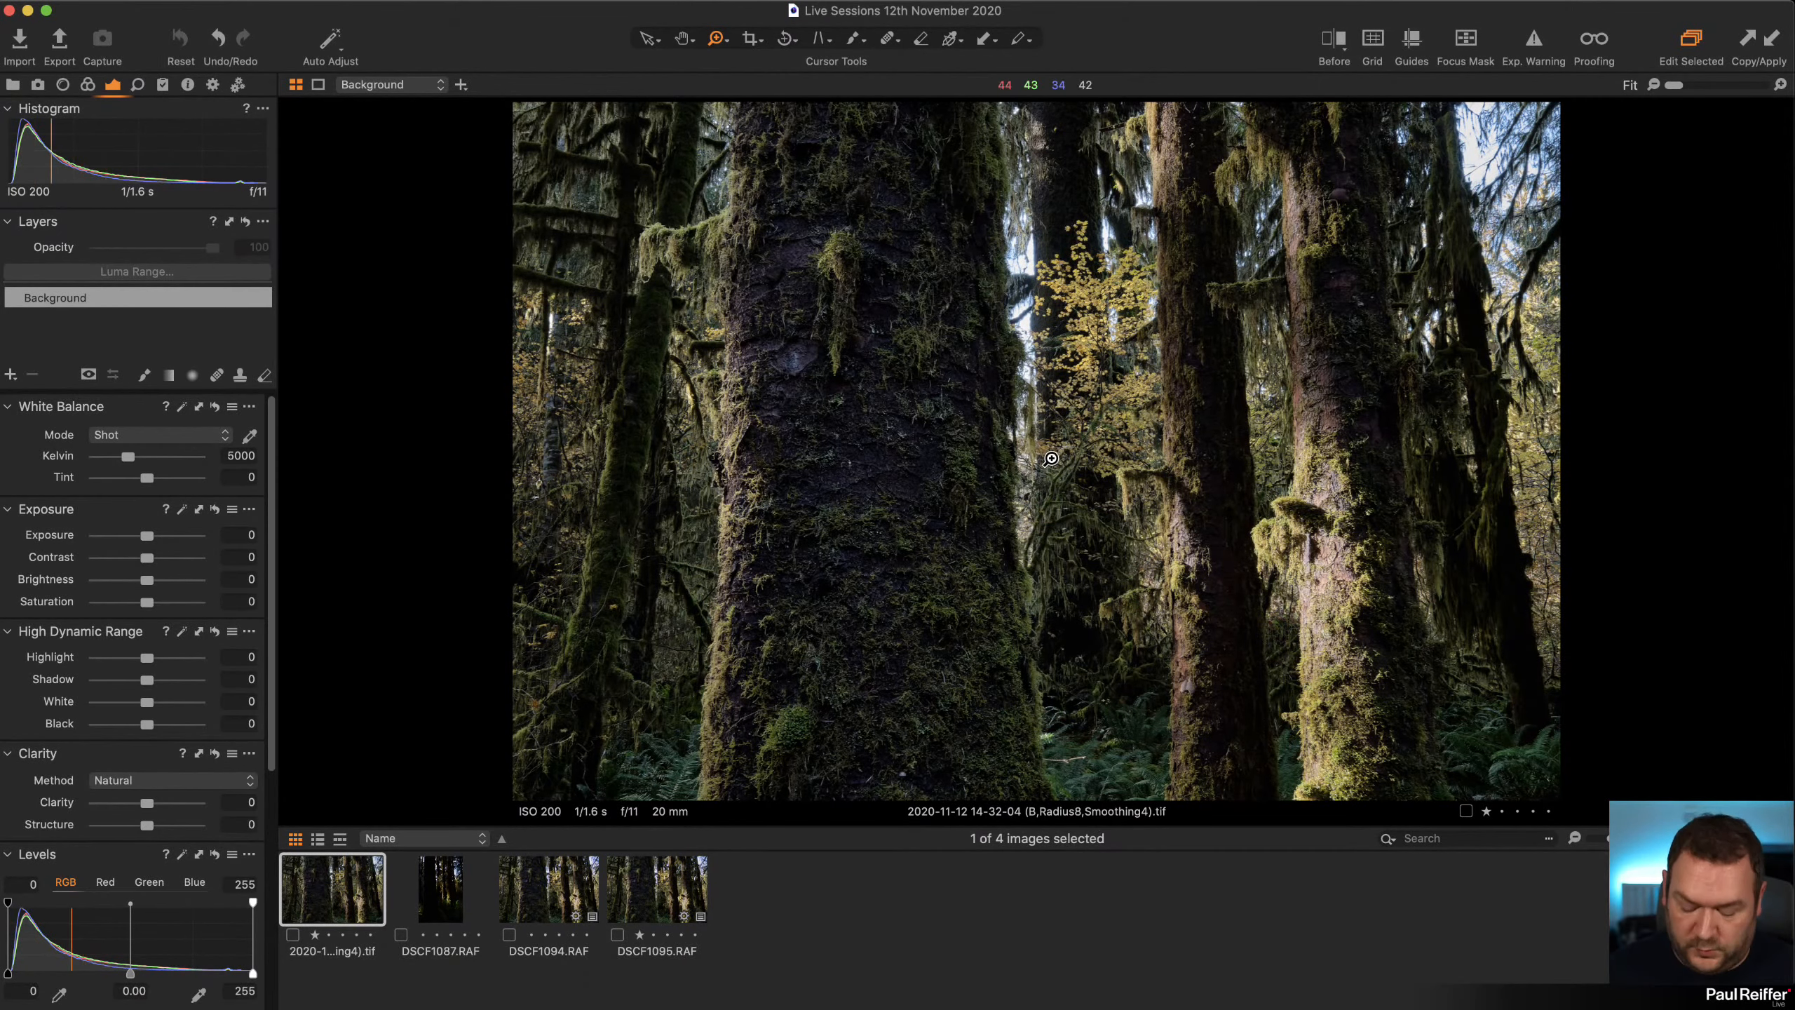
click(1103, 434)
click(1017, 377)
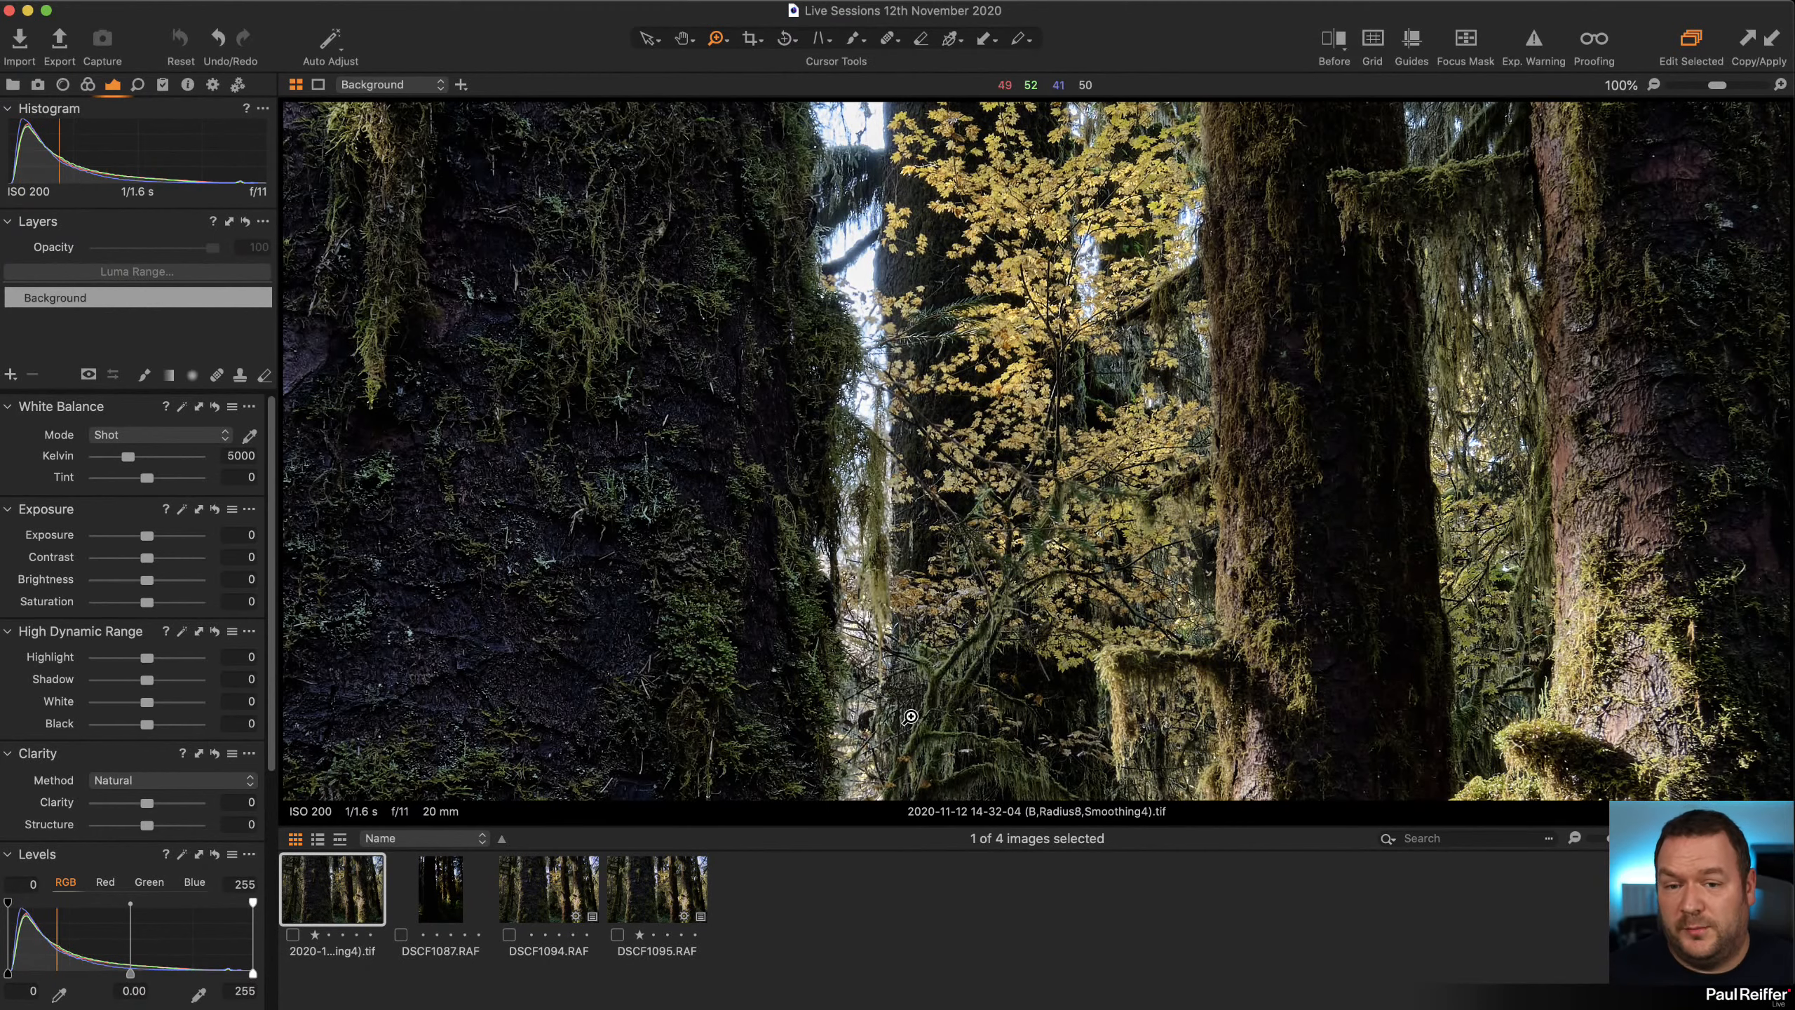
key(super+0)
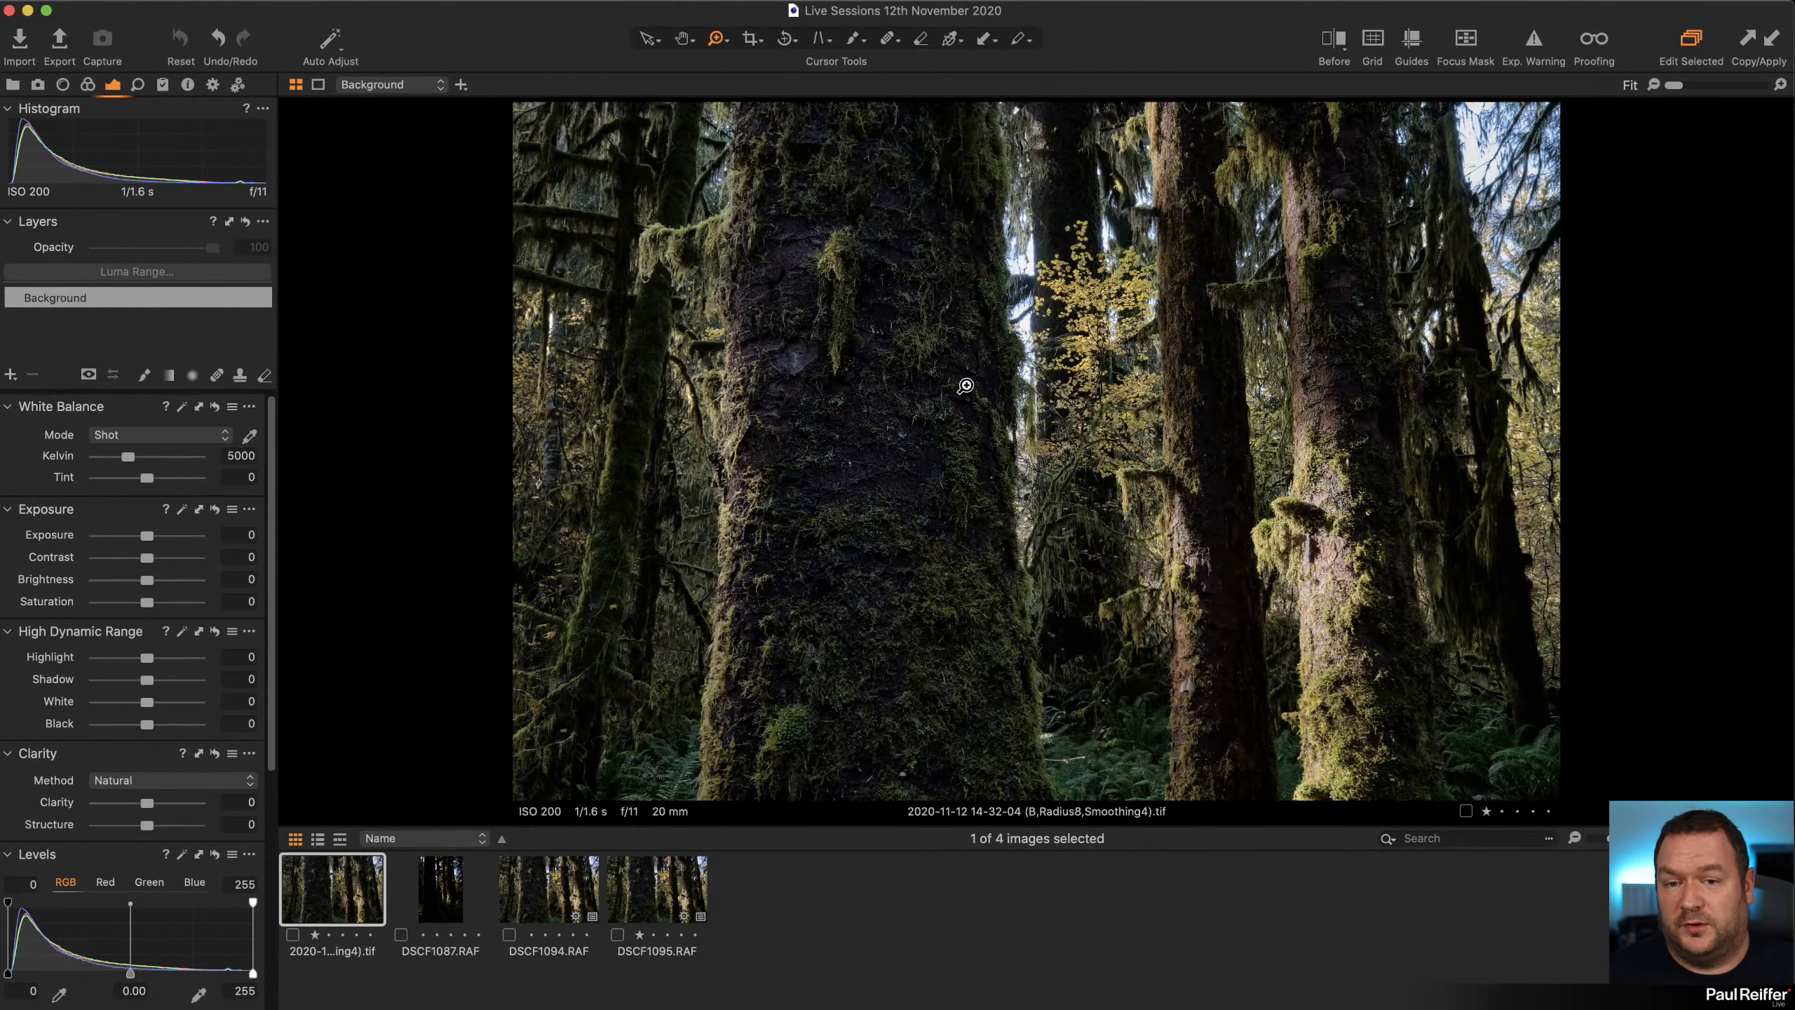
Open the Stack Example collection from the library and display its first frame, P0001125.IIQ.
click(10, 85)
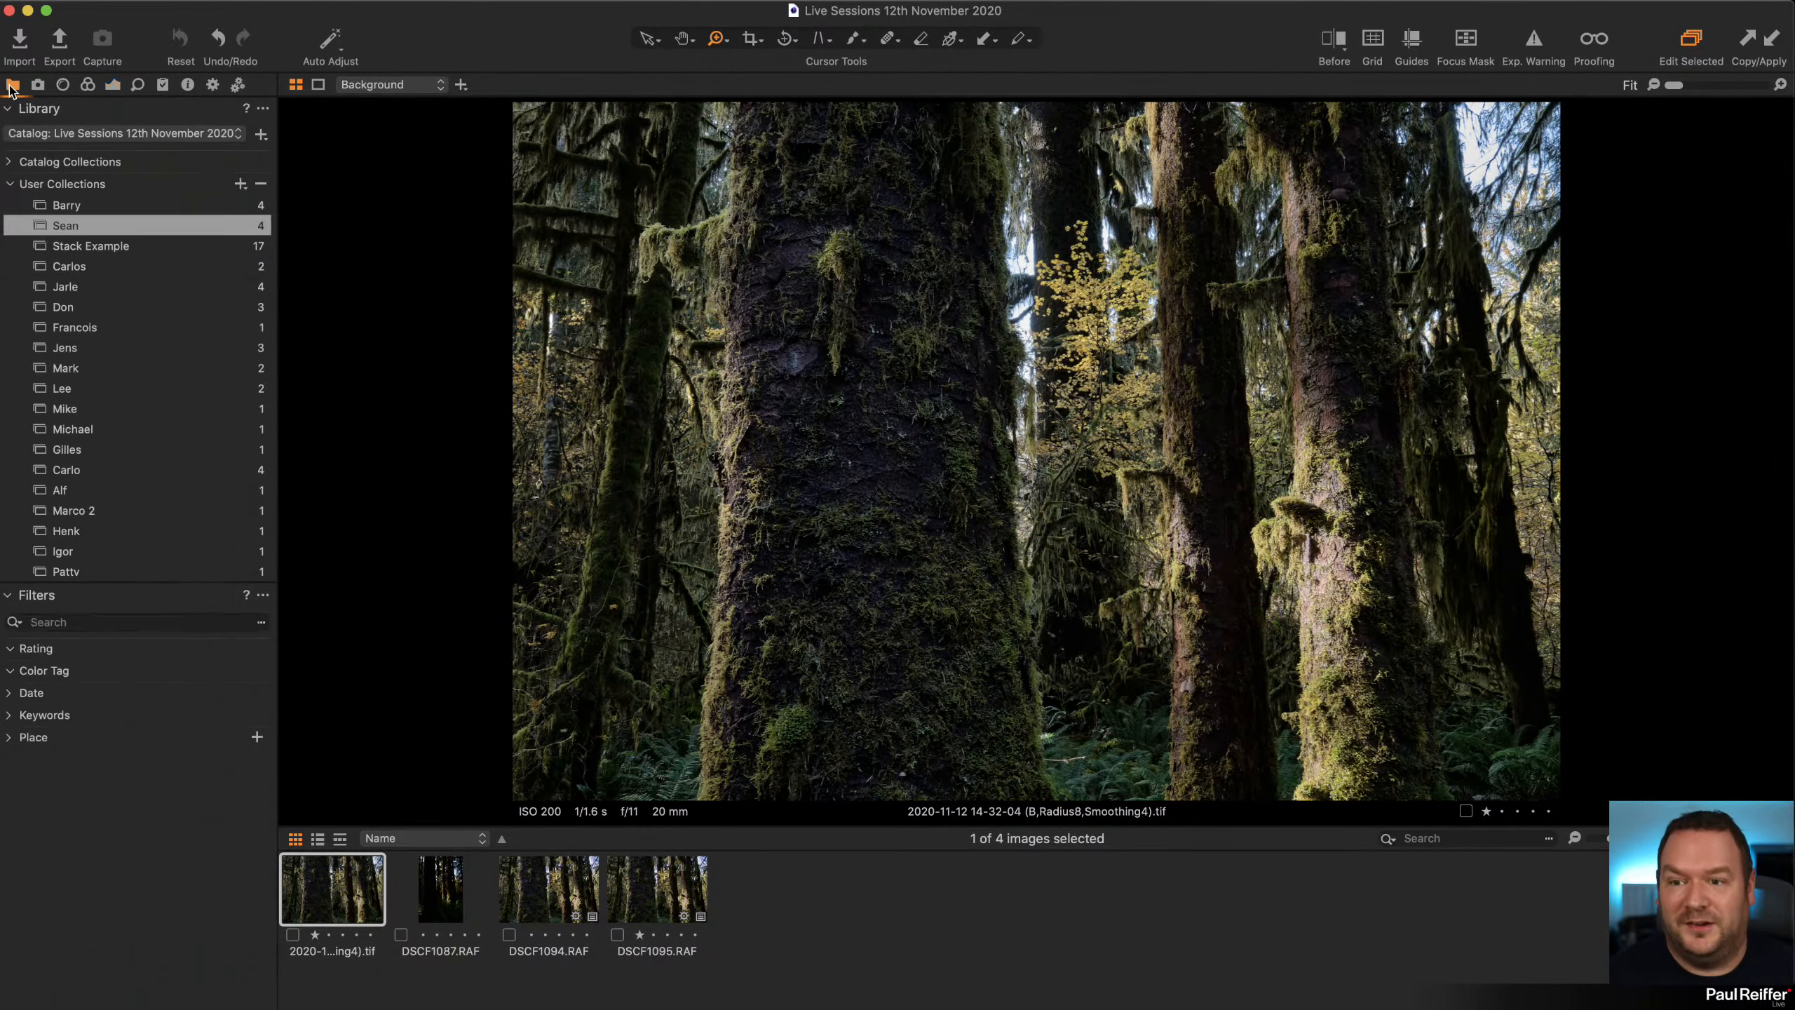
click(130, 247)
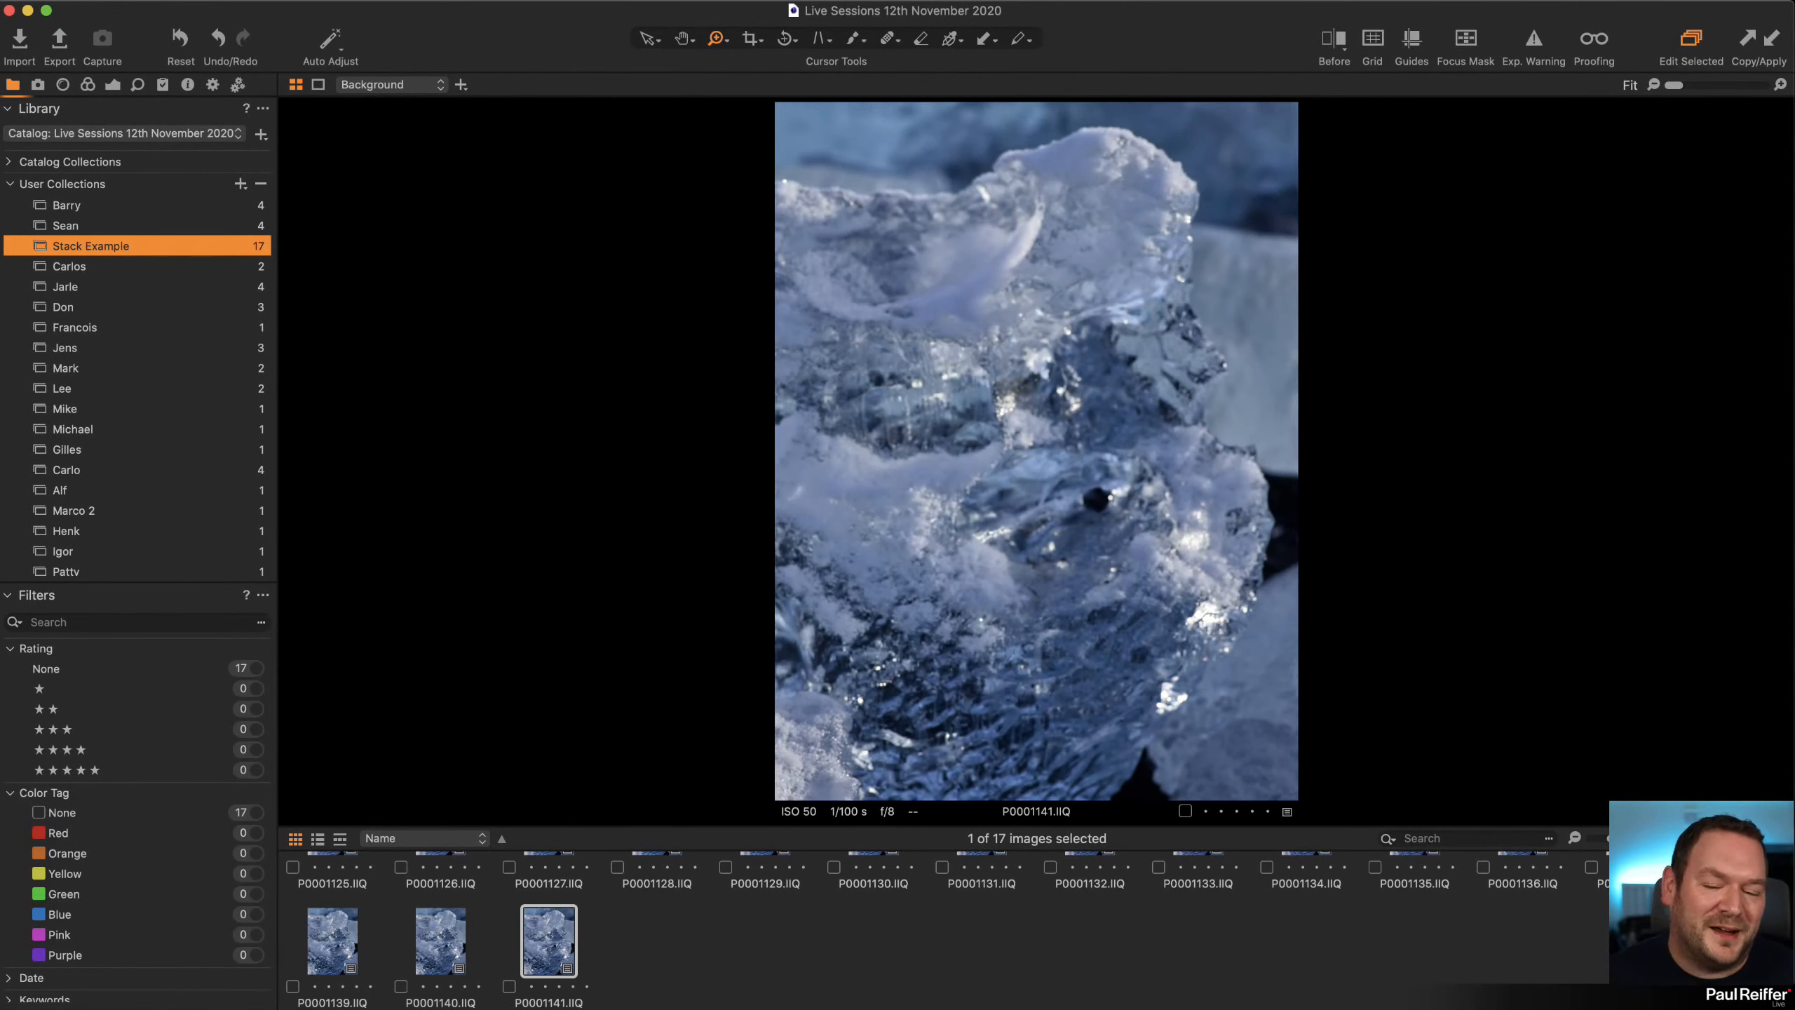
scroll(345, 894, up, 3)
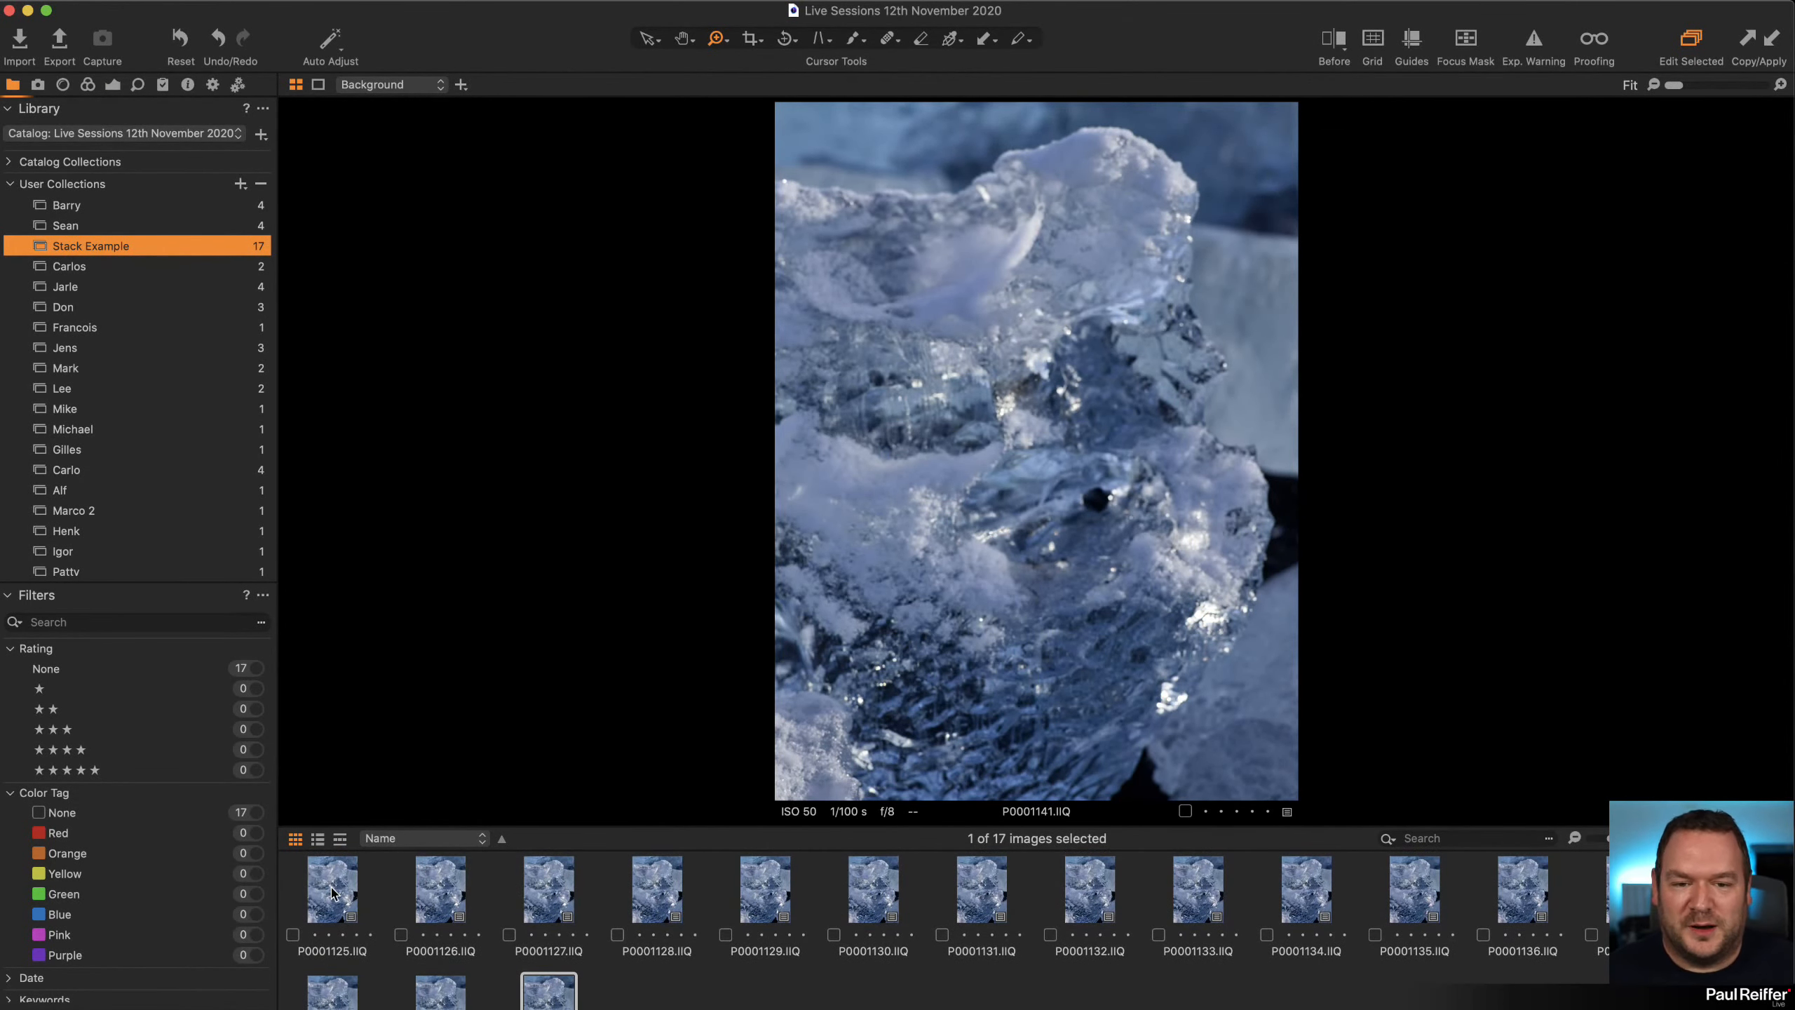
click(332, 893)
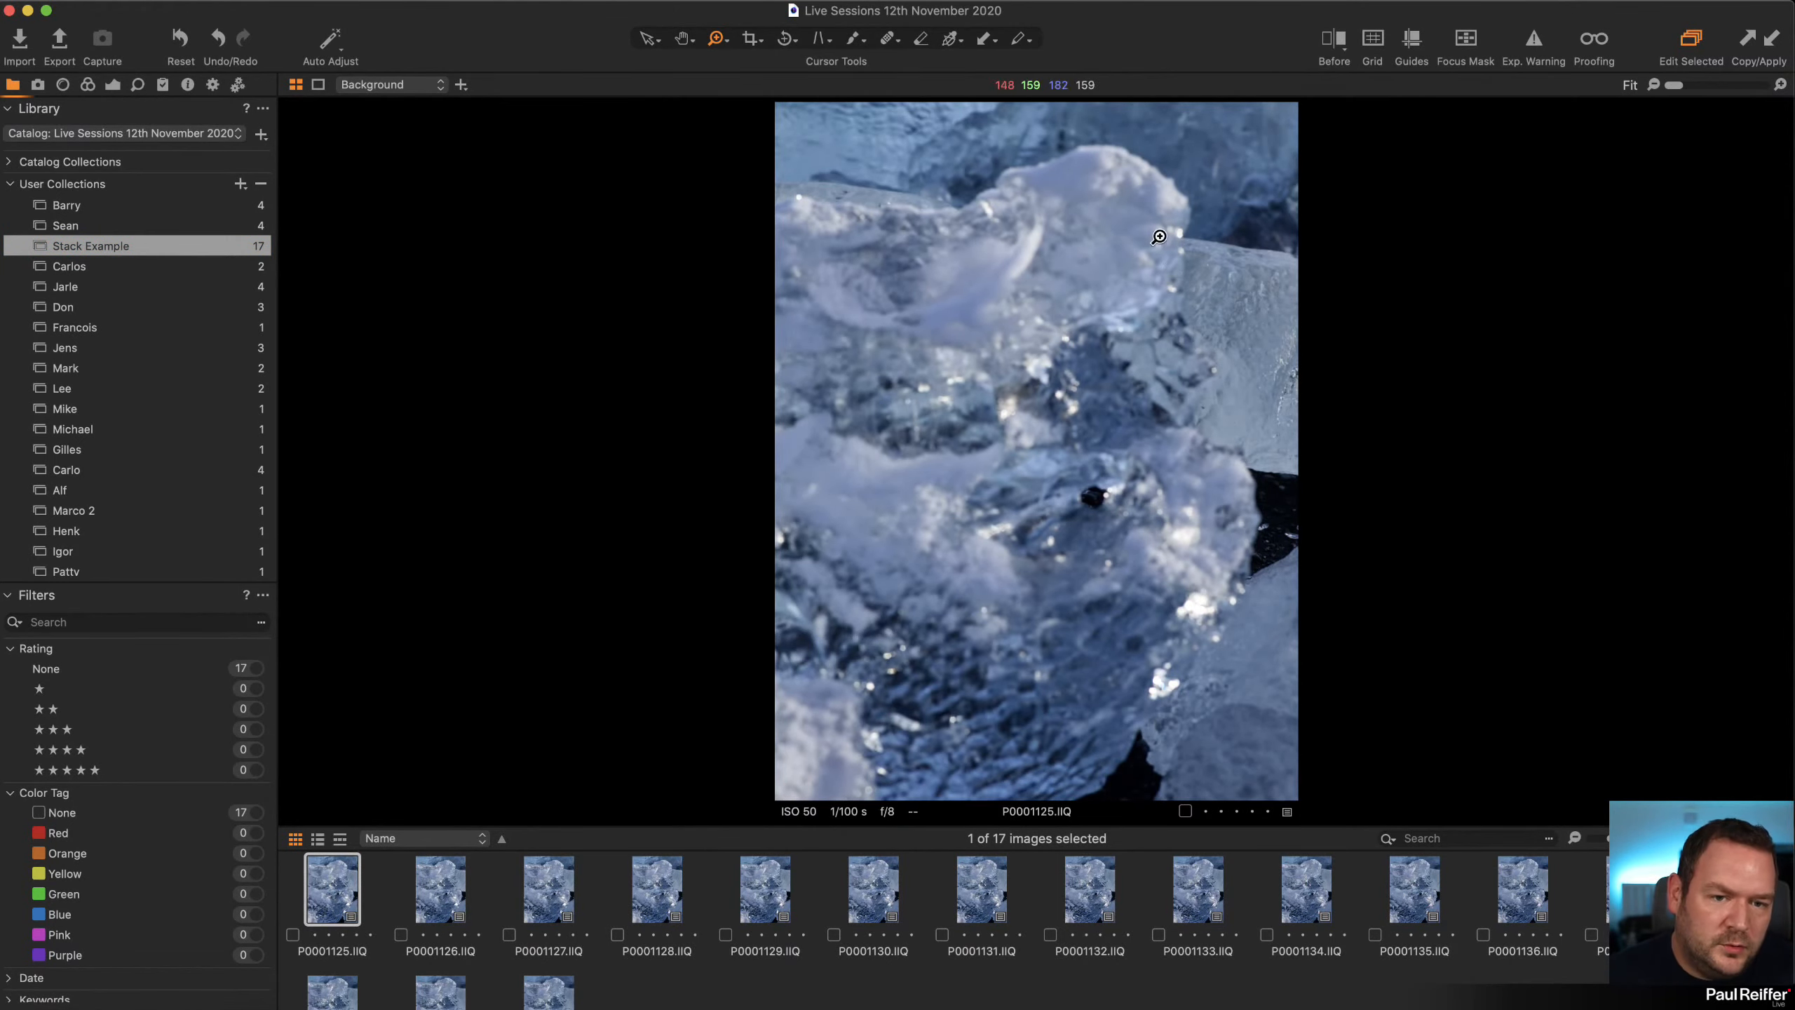
Examine the ice detail up close at 58% and compare the focus across frames P0001125.IIQ to P0001128.IIQ.
click(1305, 364)
drag(1504, 437, 805, 81)
drag(1351, 526, 1157, 150)
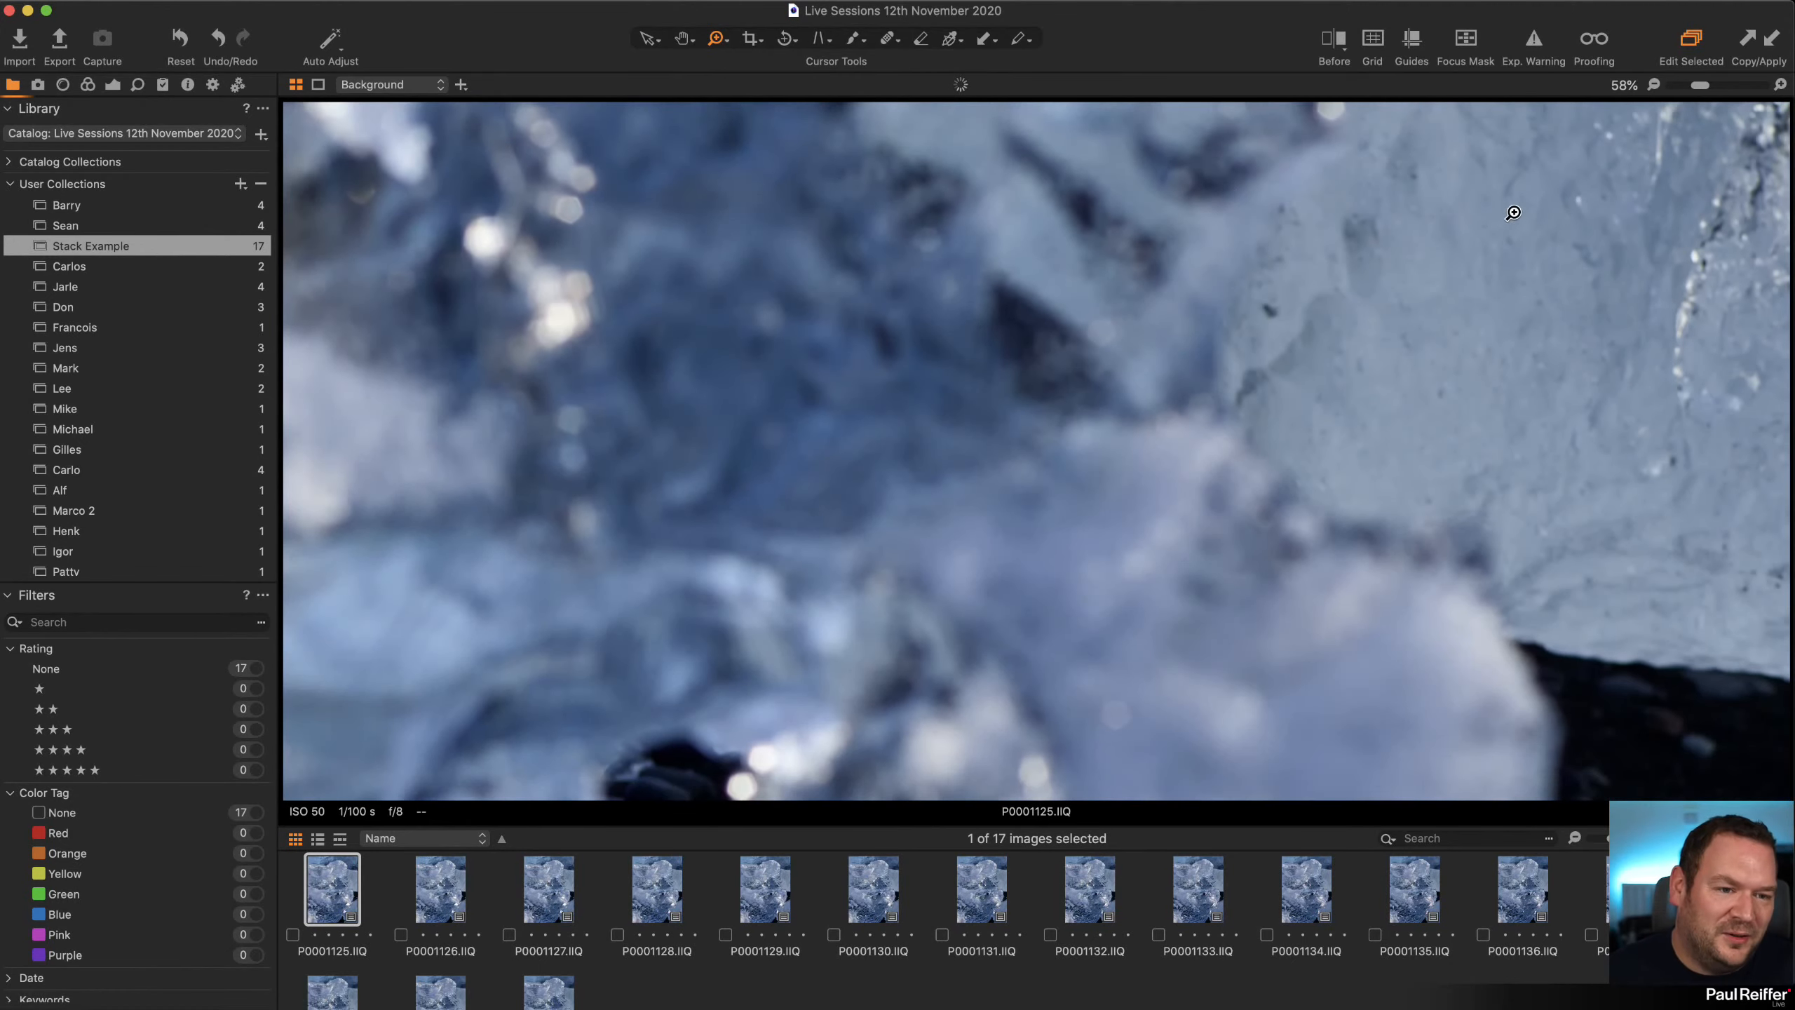
drag(1208, 361, 1026, 743)
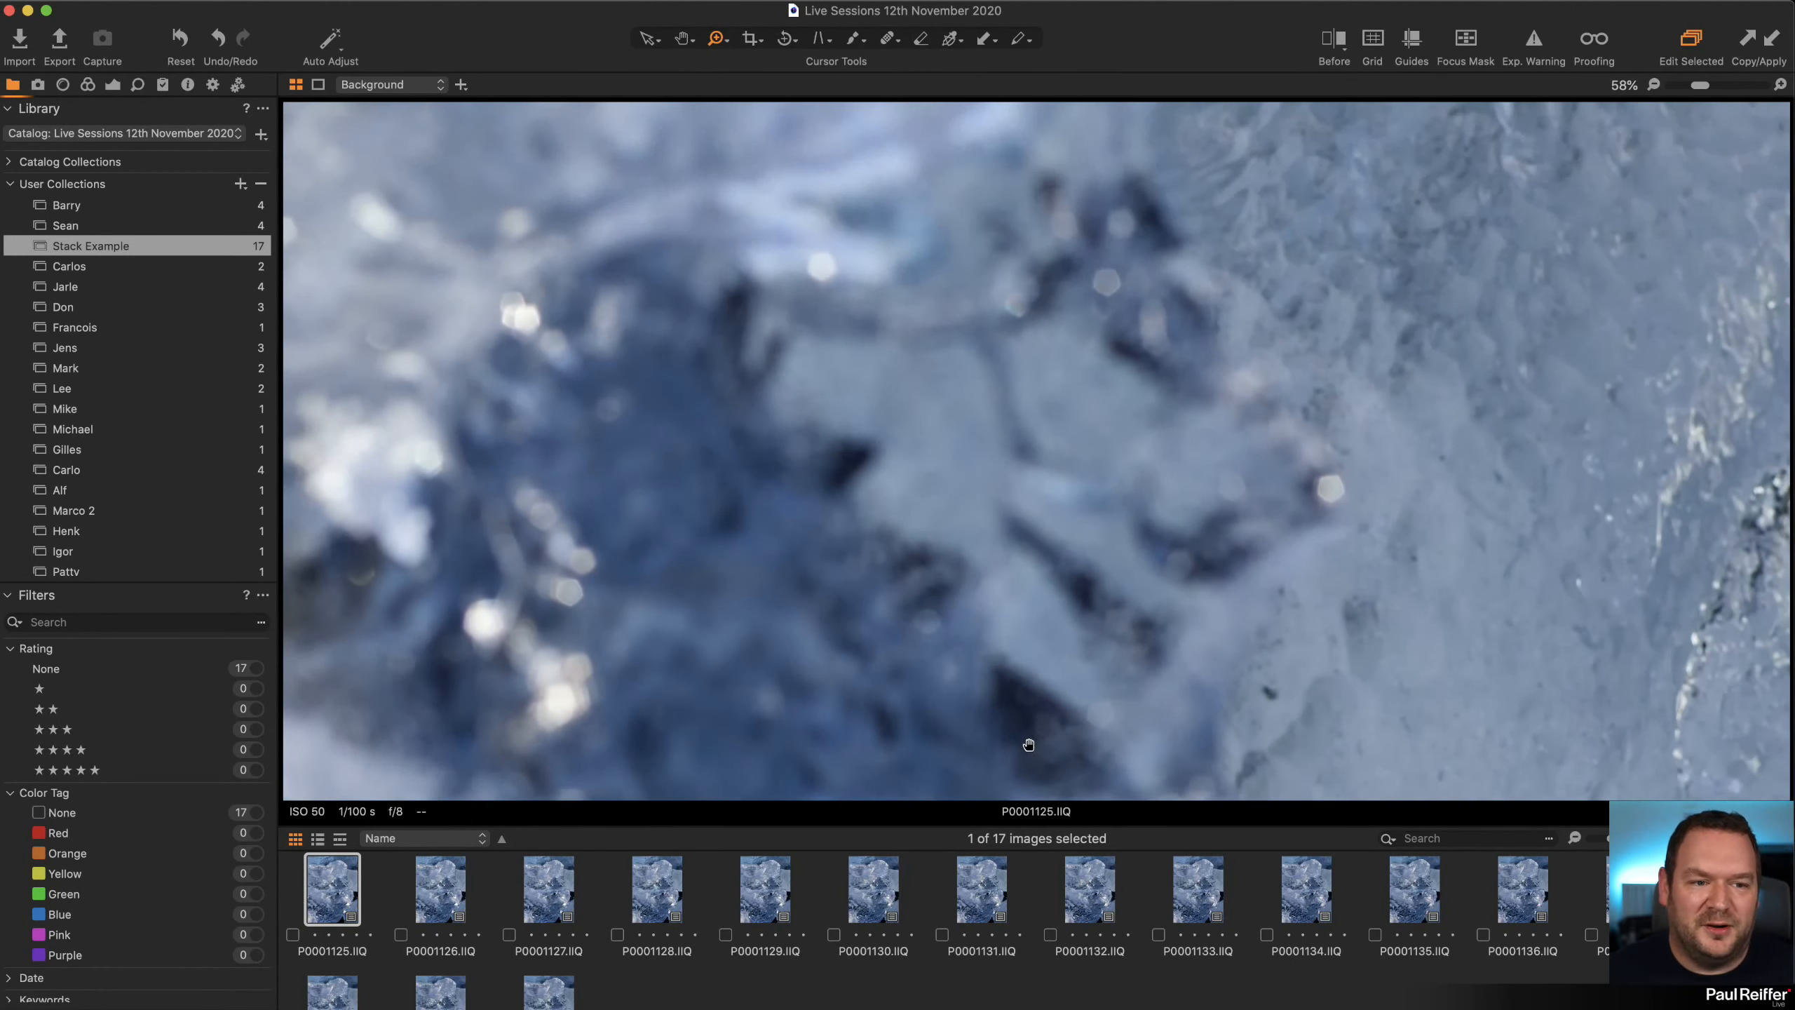
click(445, 895)
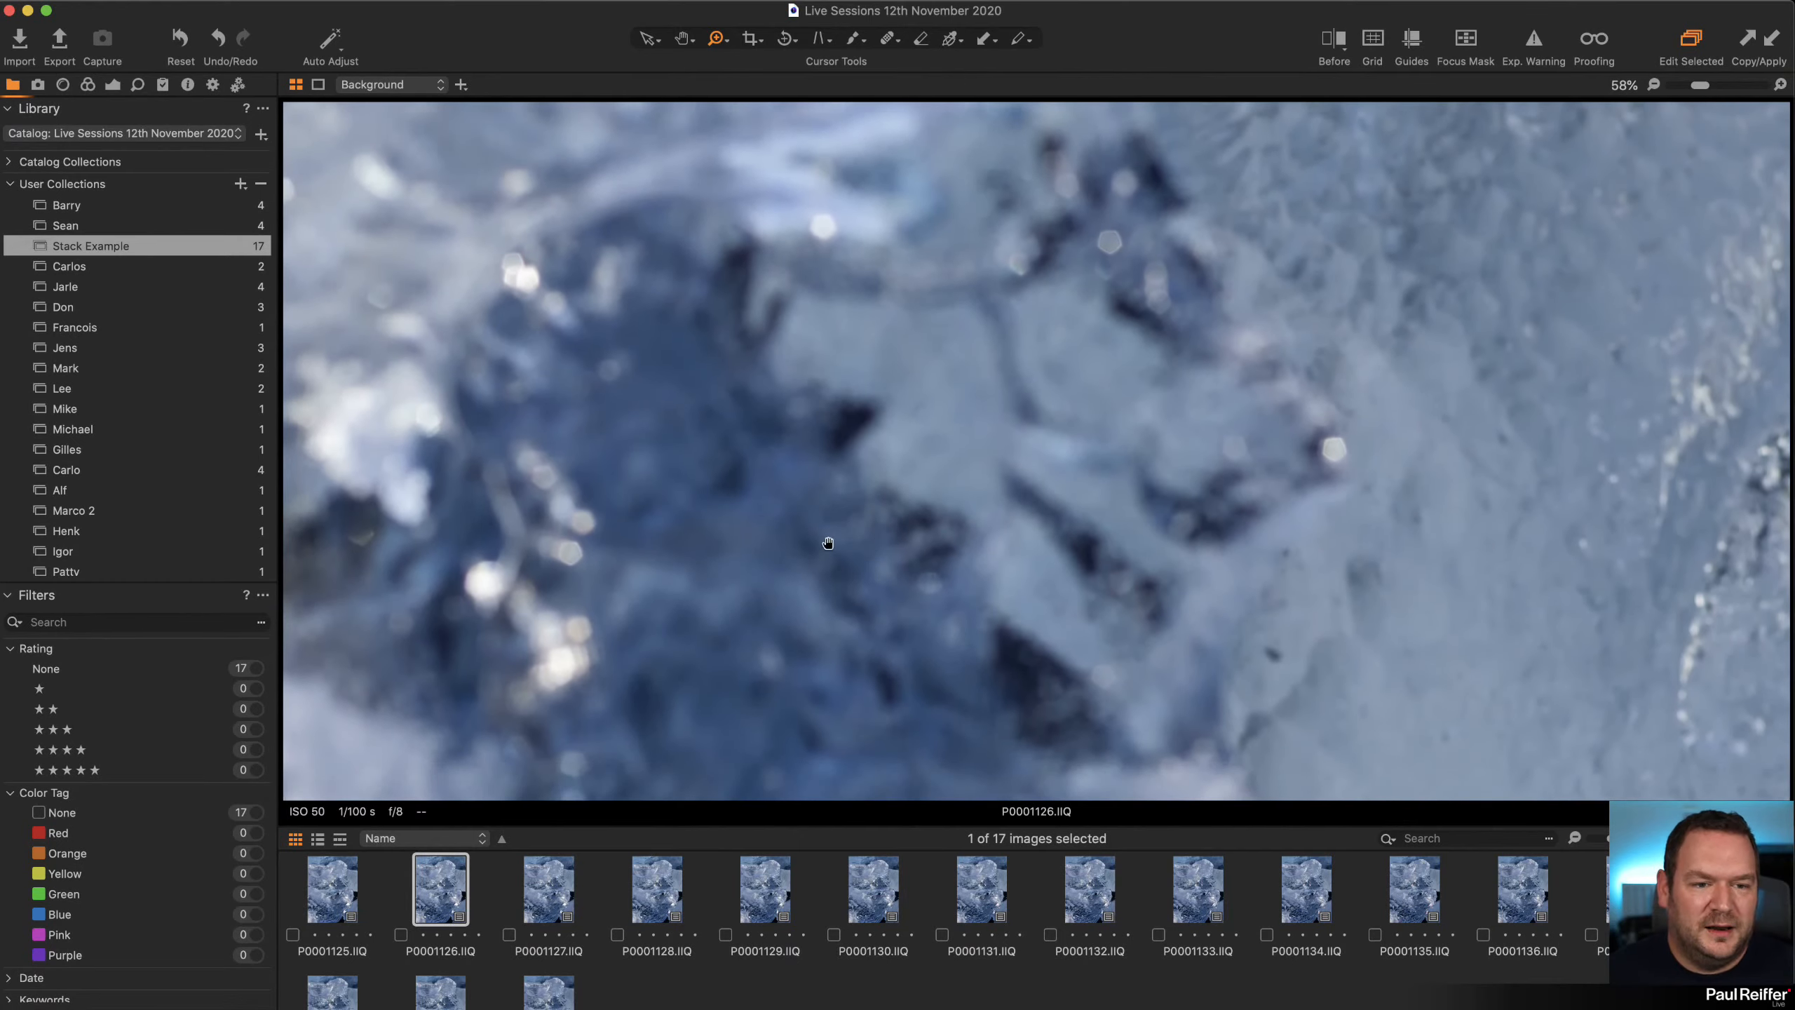
click(556, 898)
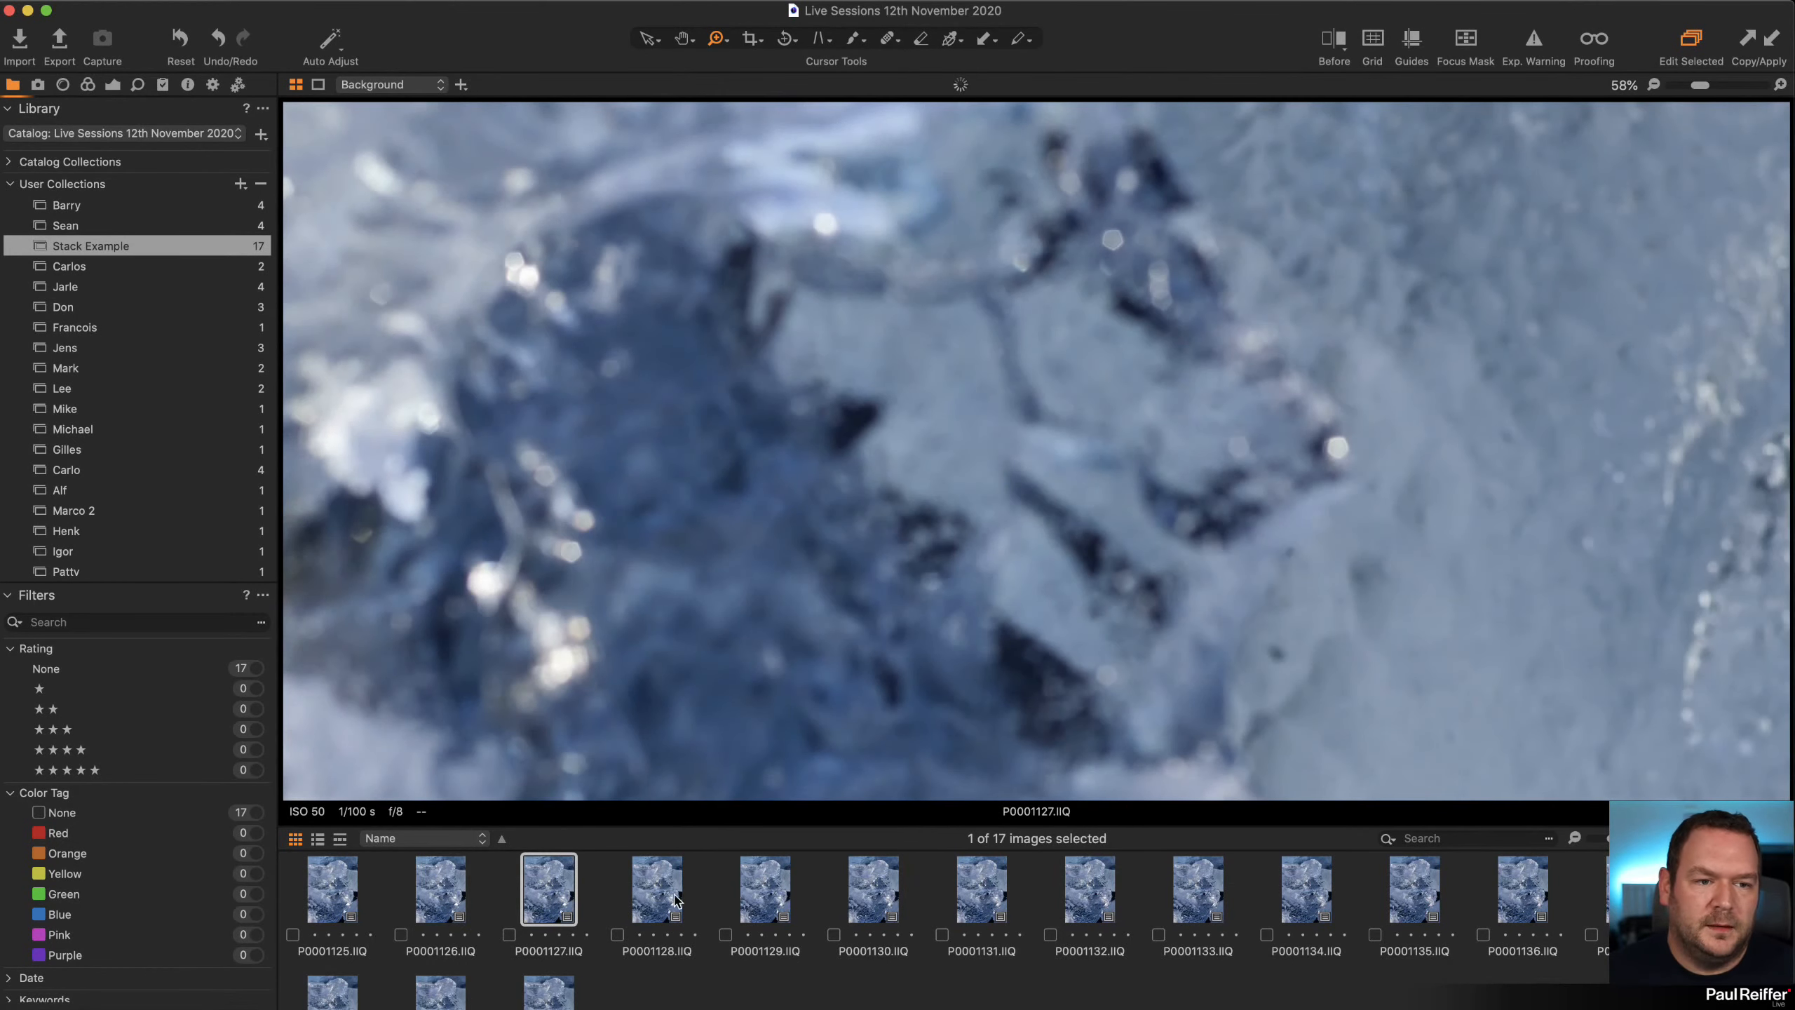
click(666, 880)
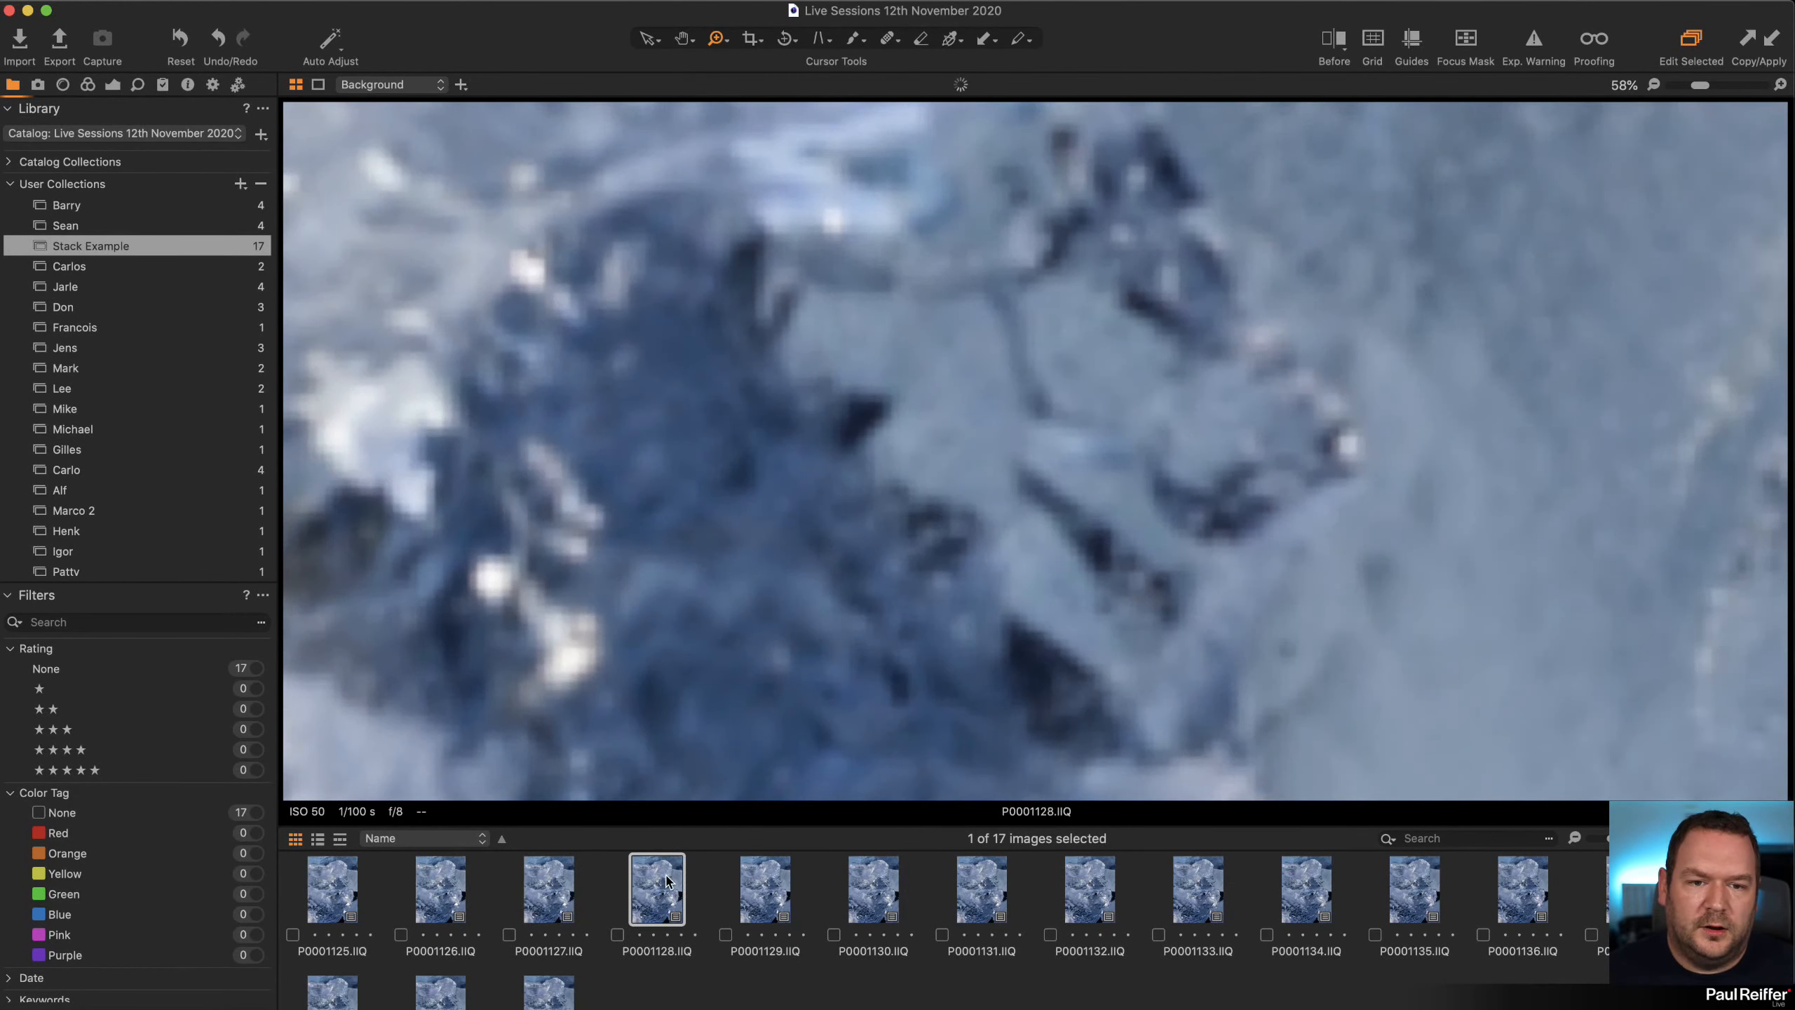
Examine how the focus plane shifts at 25% while stepping through the ice frames up to P0001137.IIQ.
double_click(1033, 521)
click(1083, 477)
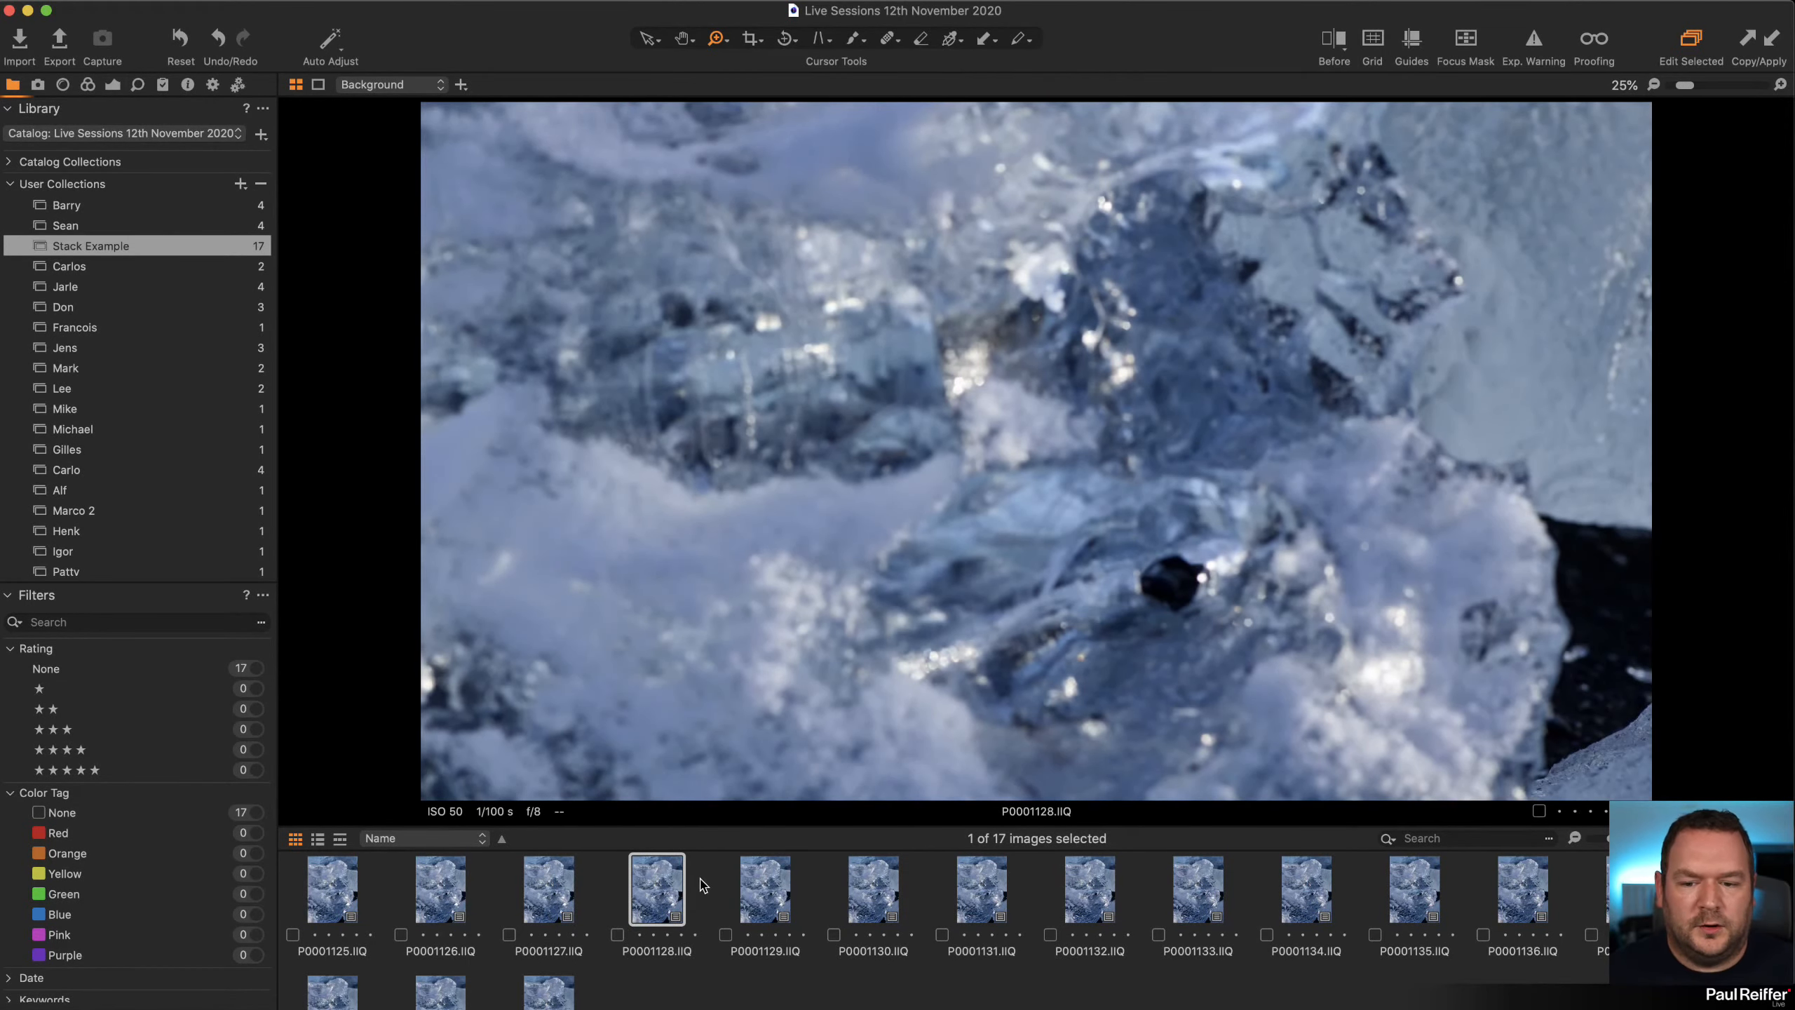
key(Right)
key(Right)
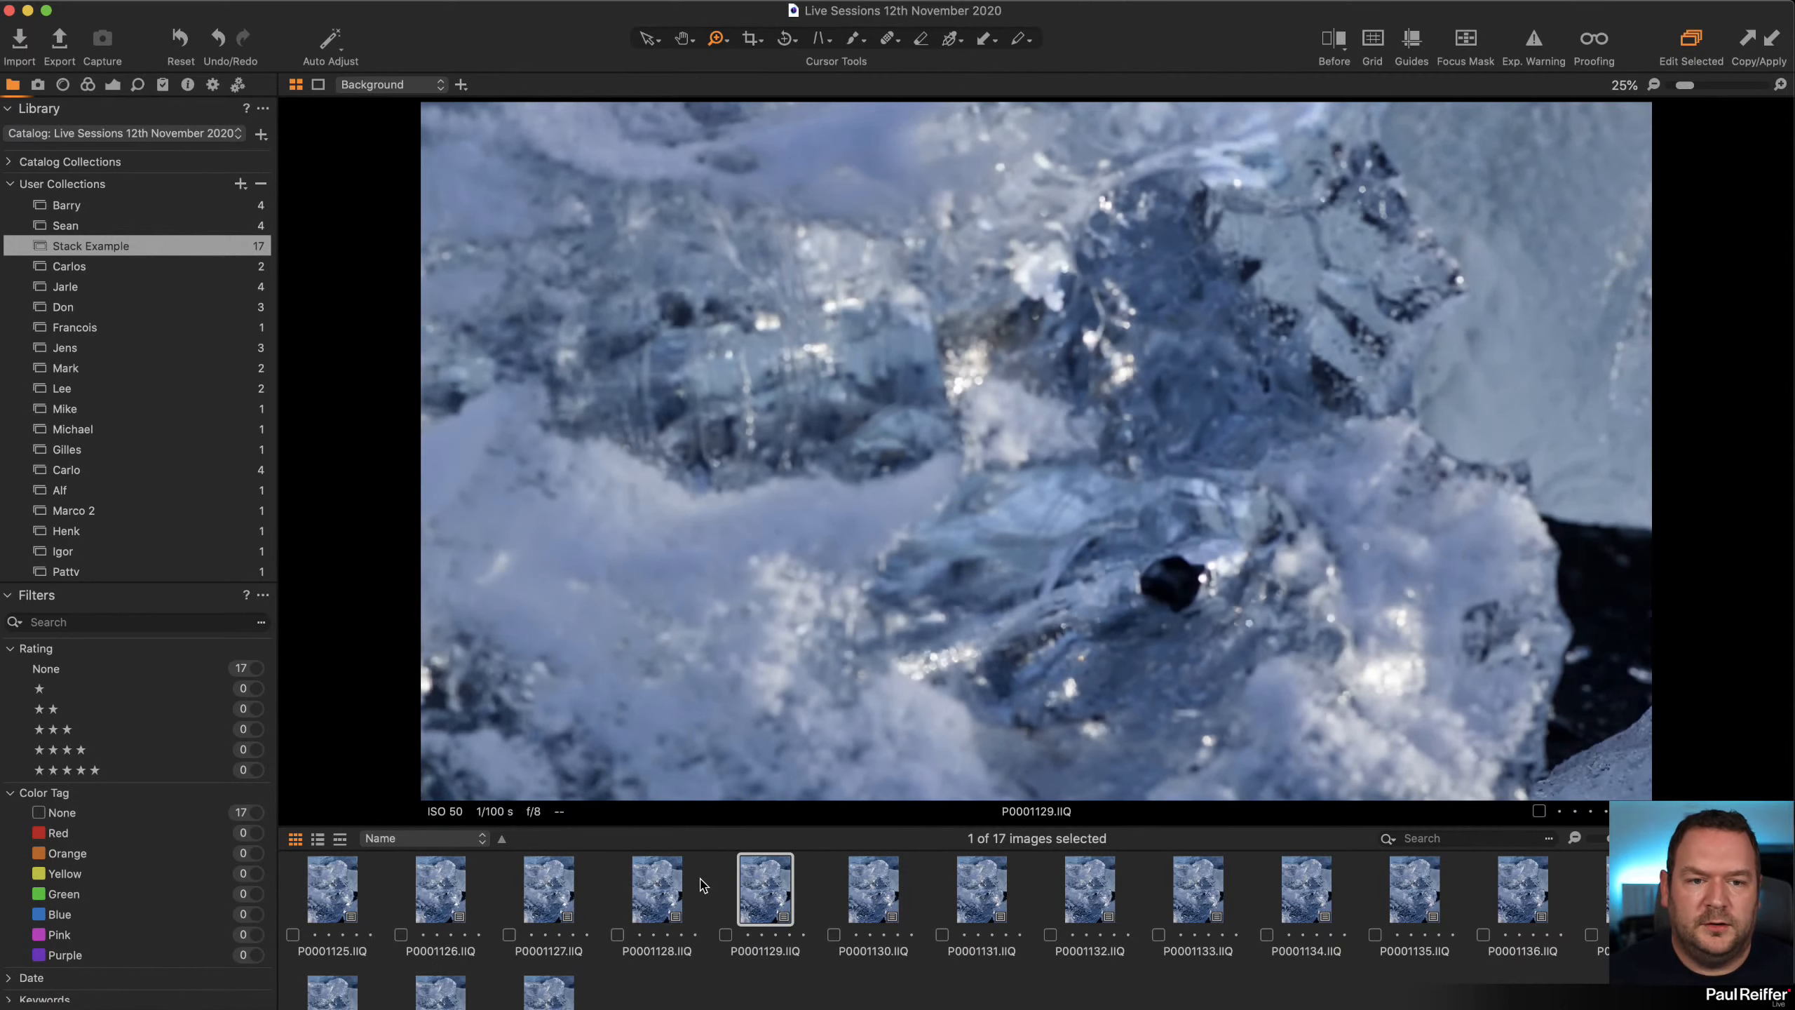
key(Right)
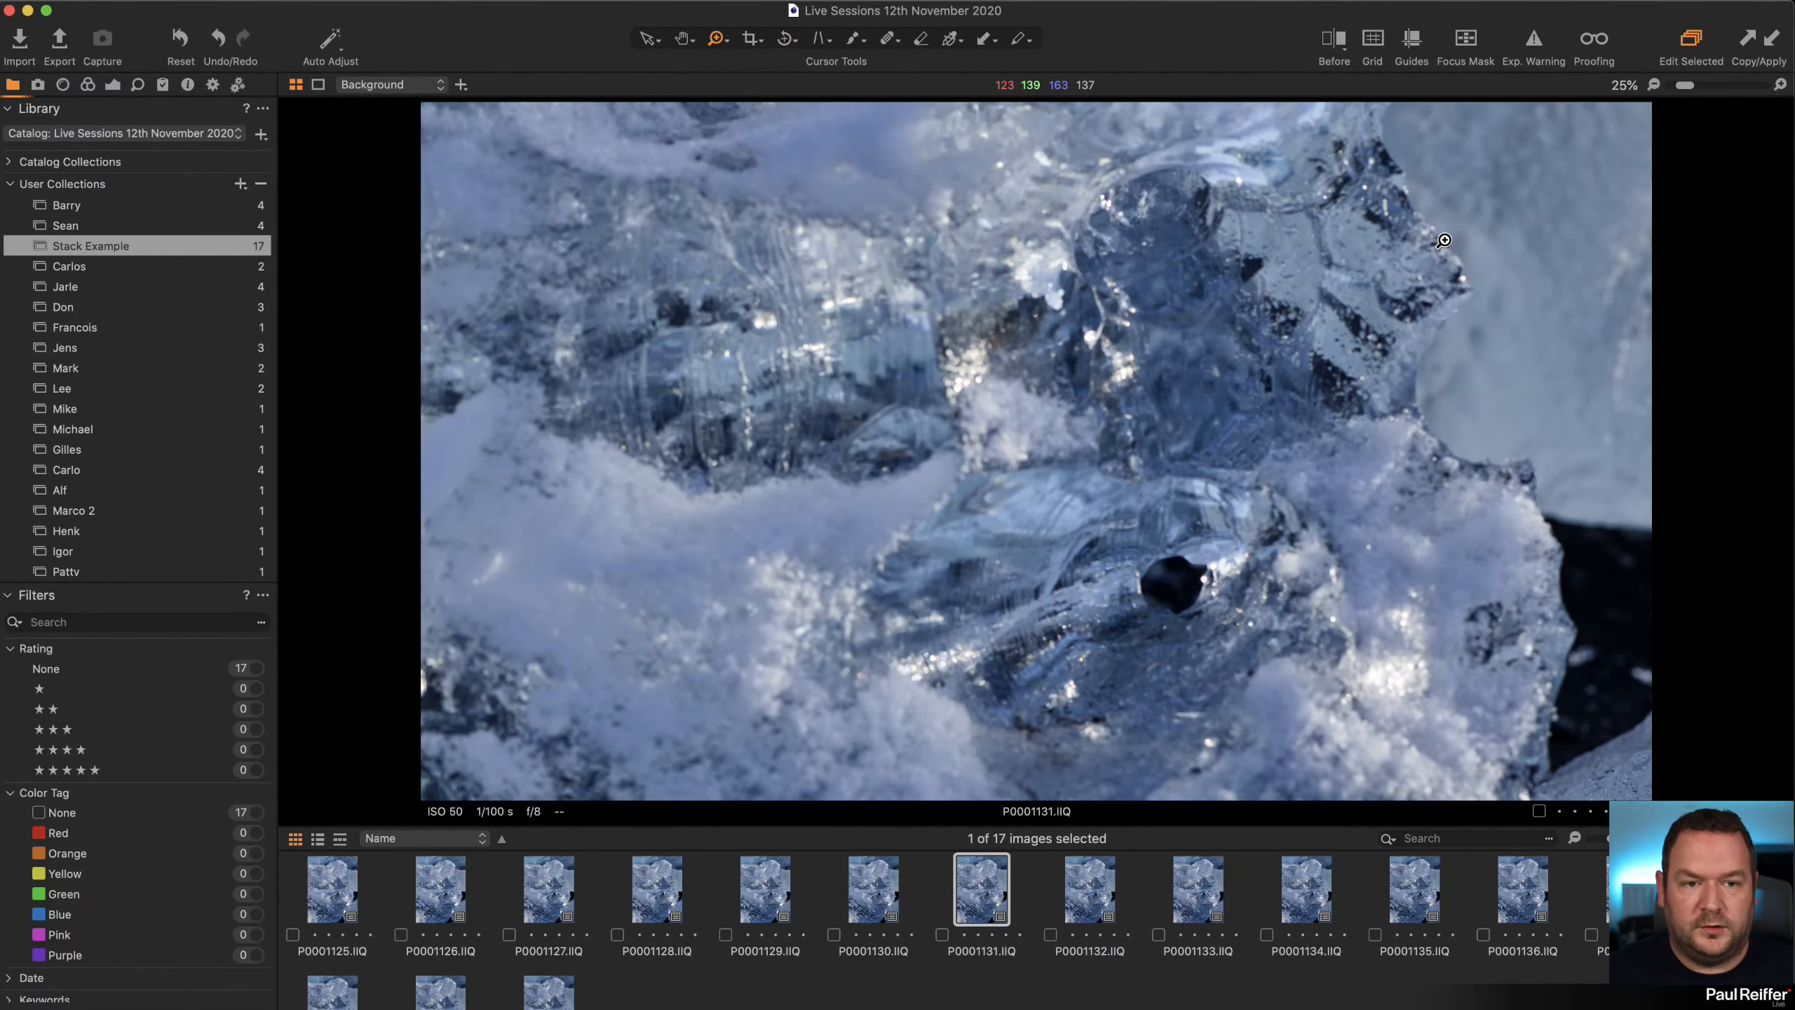
key(Right)
key(Right)
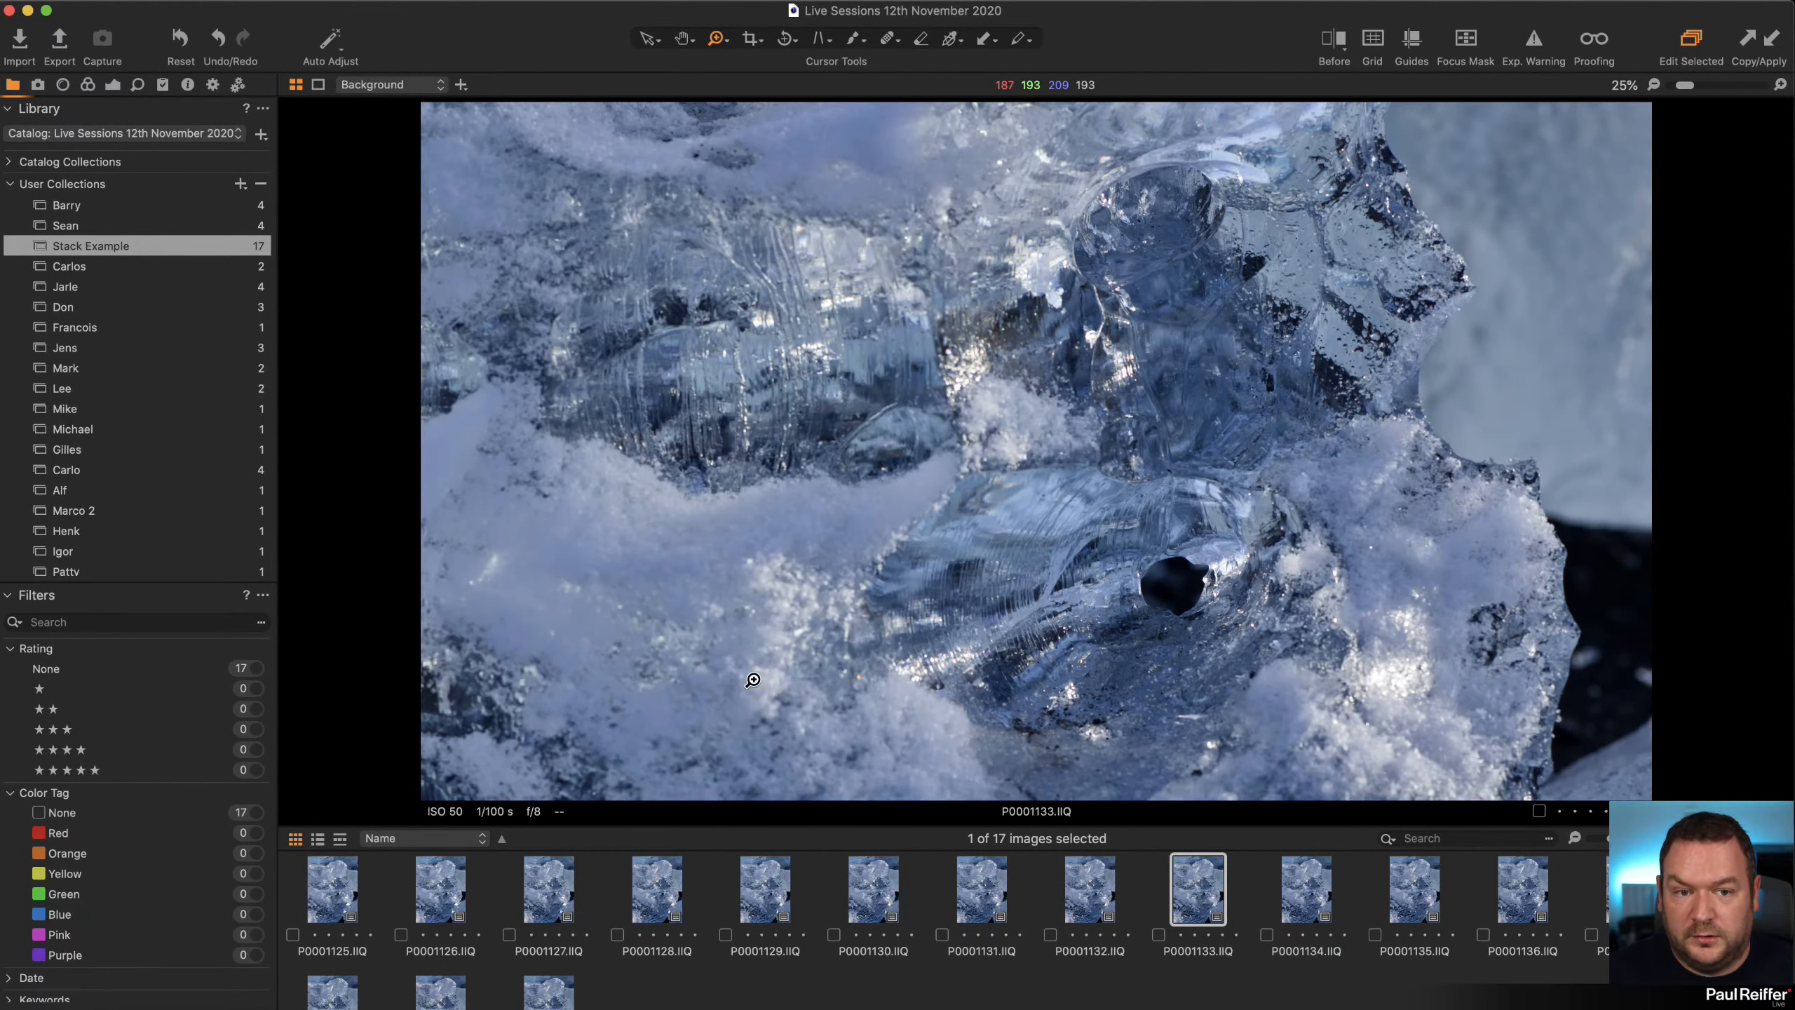
key(Right)
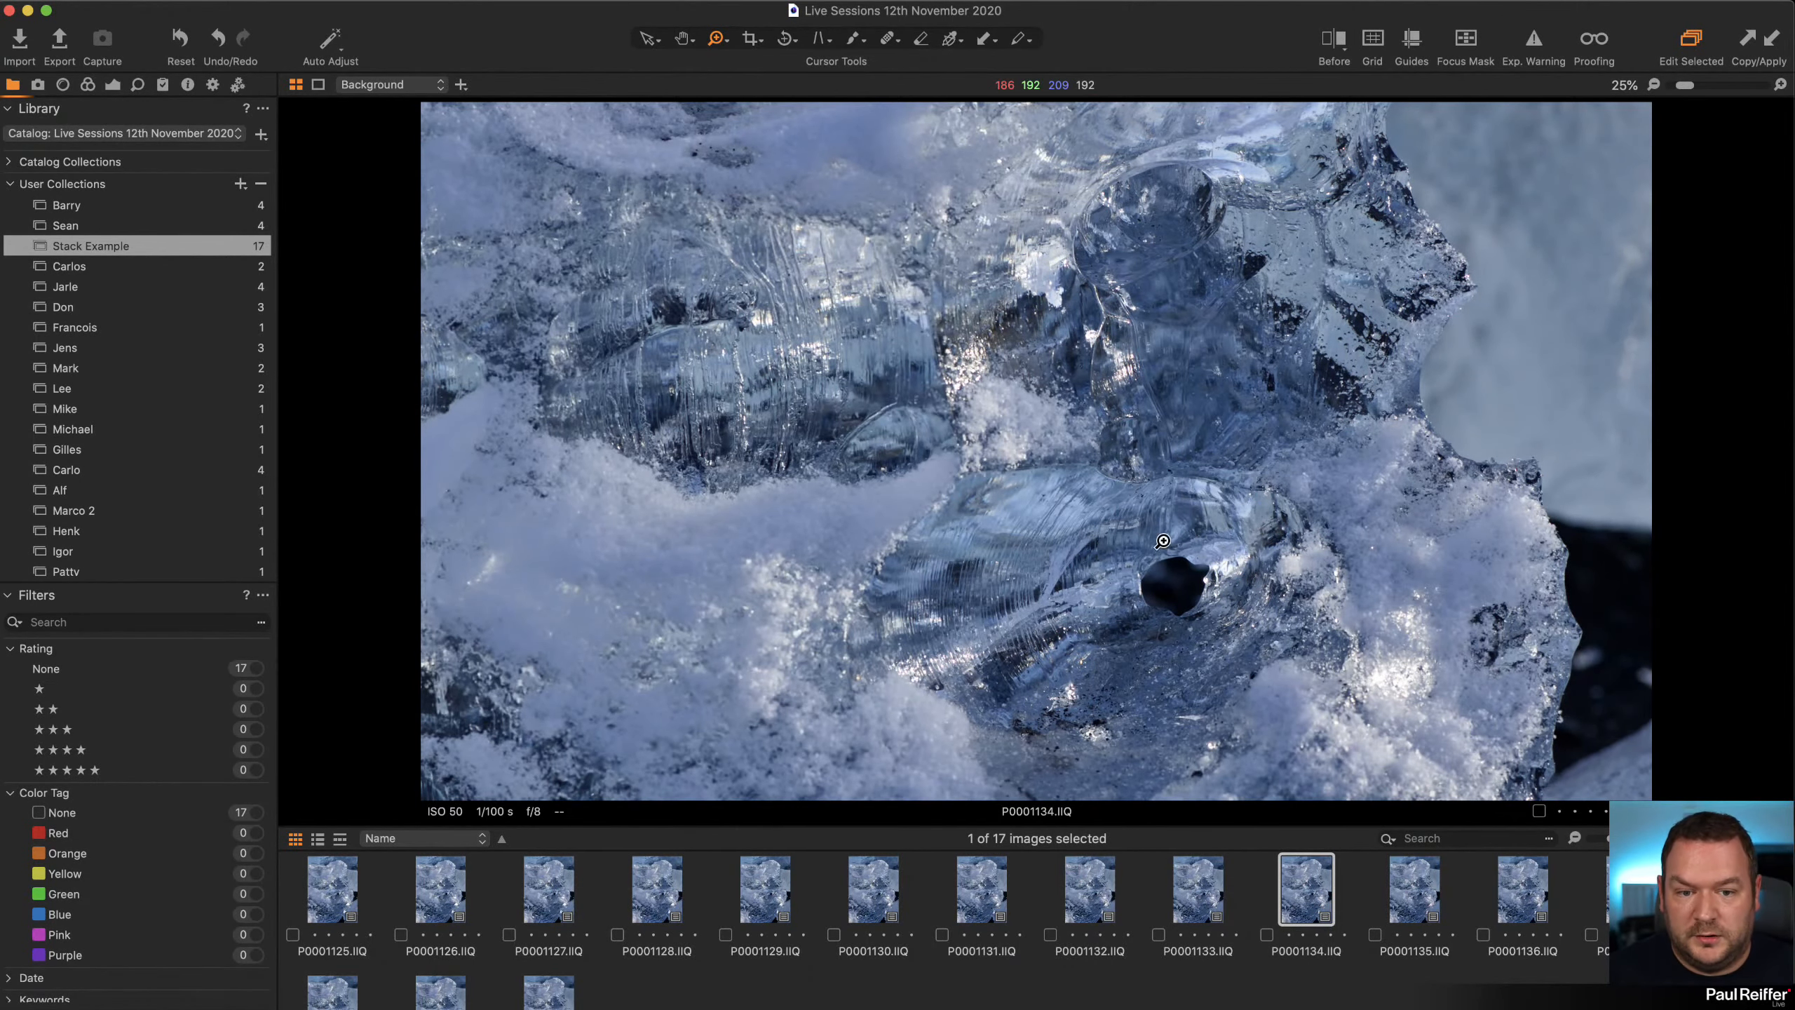
key(Right)
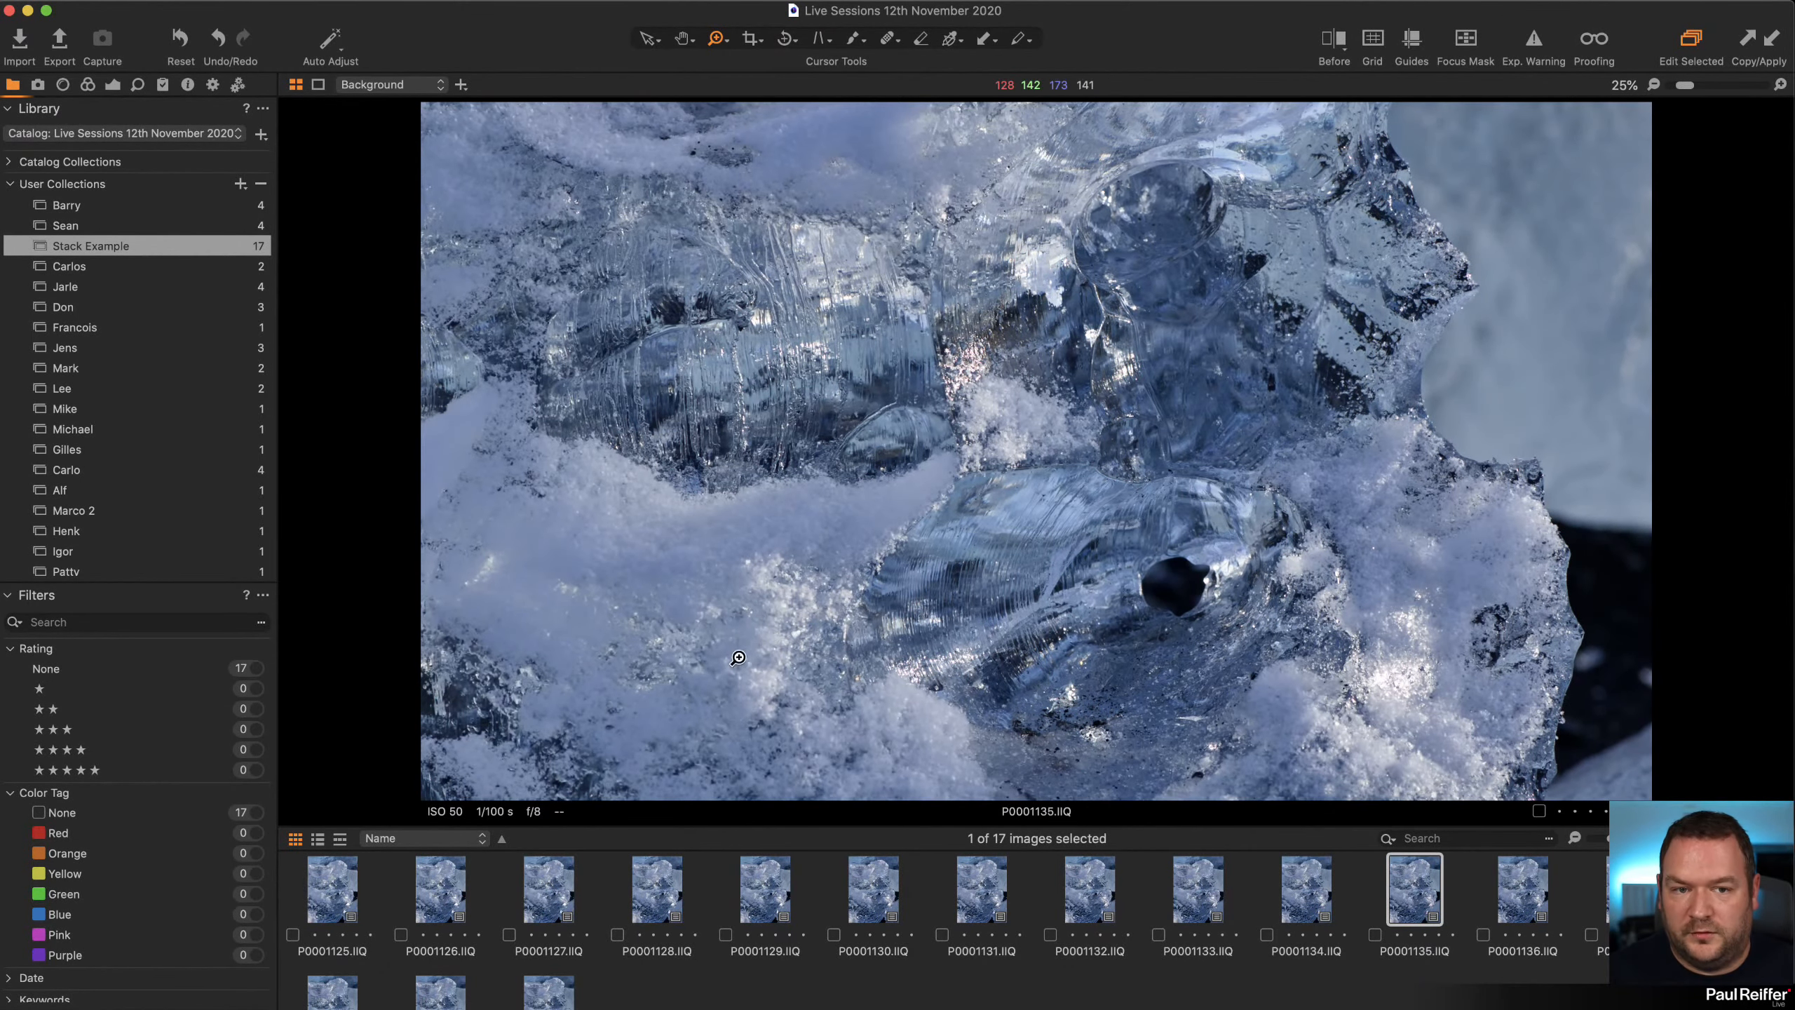
key(Right)
key(Right)
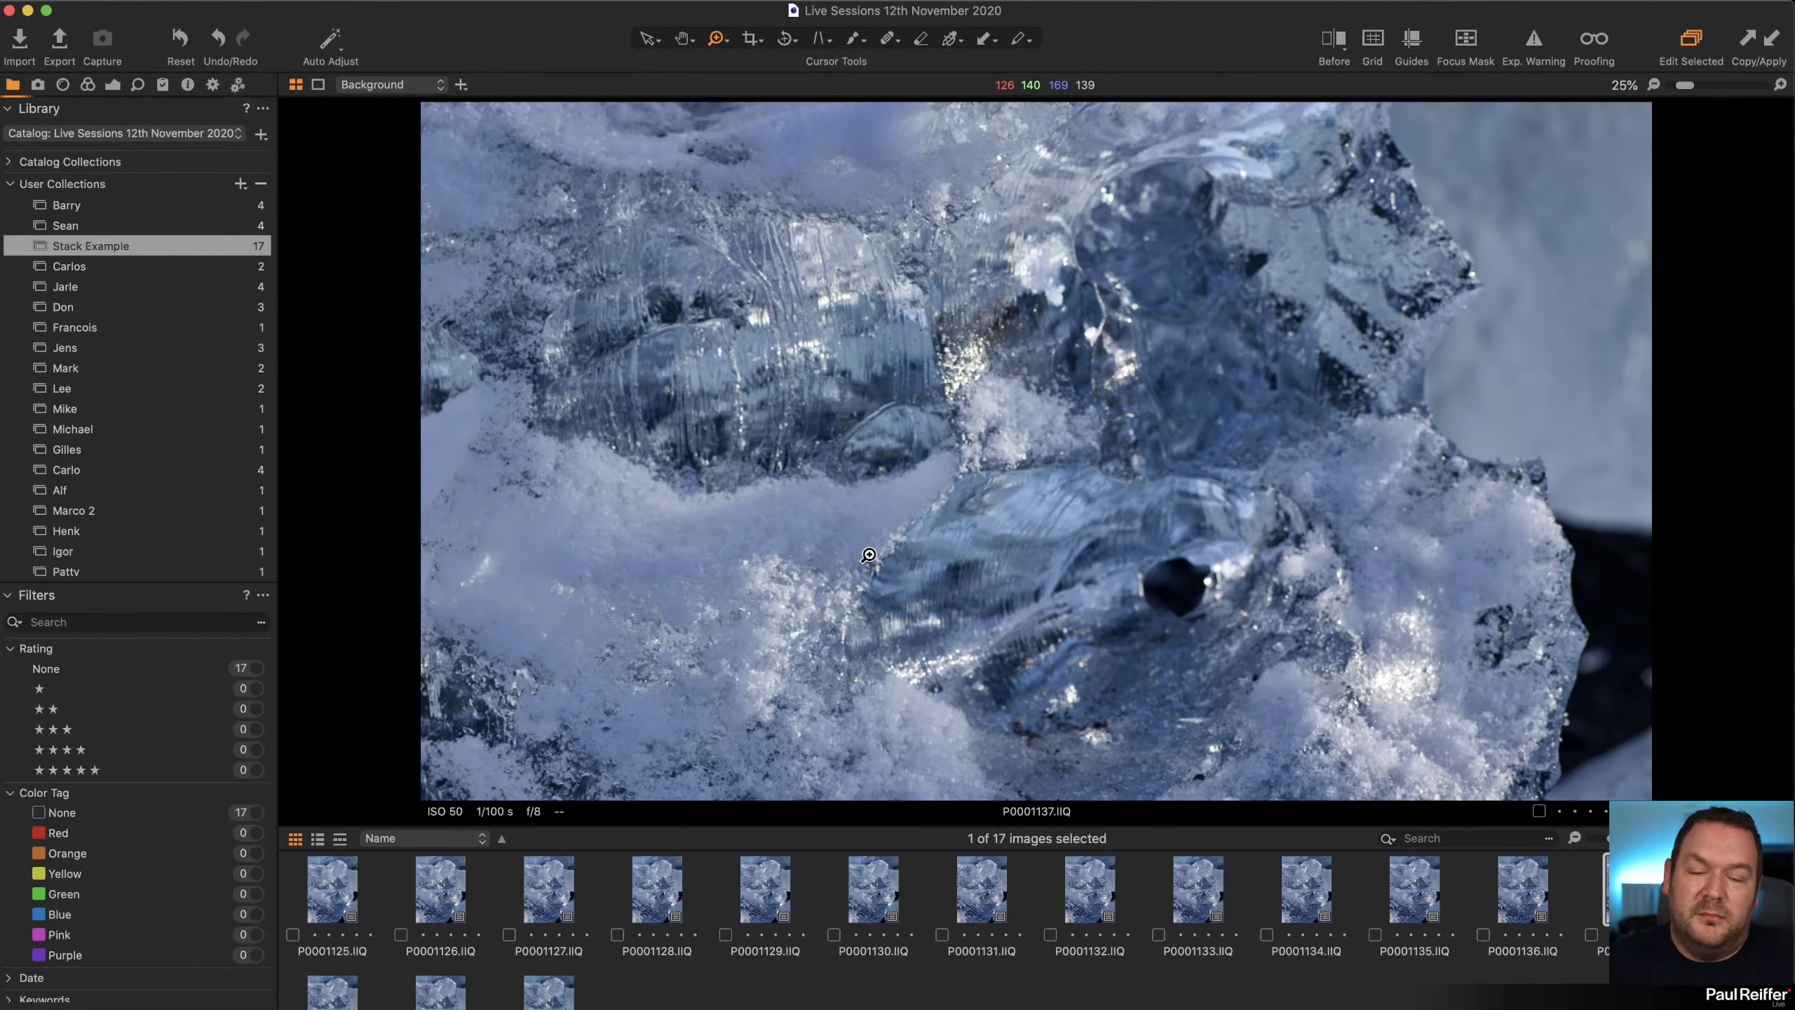
Review the ice sequence as whole images, running from P0001125.IIQ through to P0001139.IIQ.
click(1068, 414)
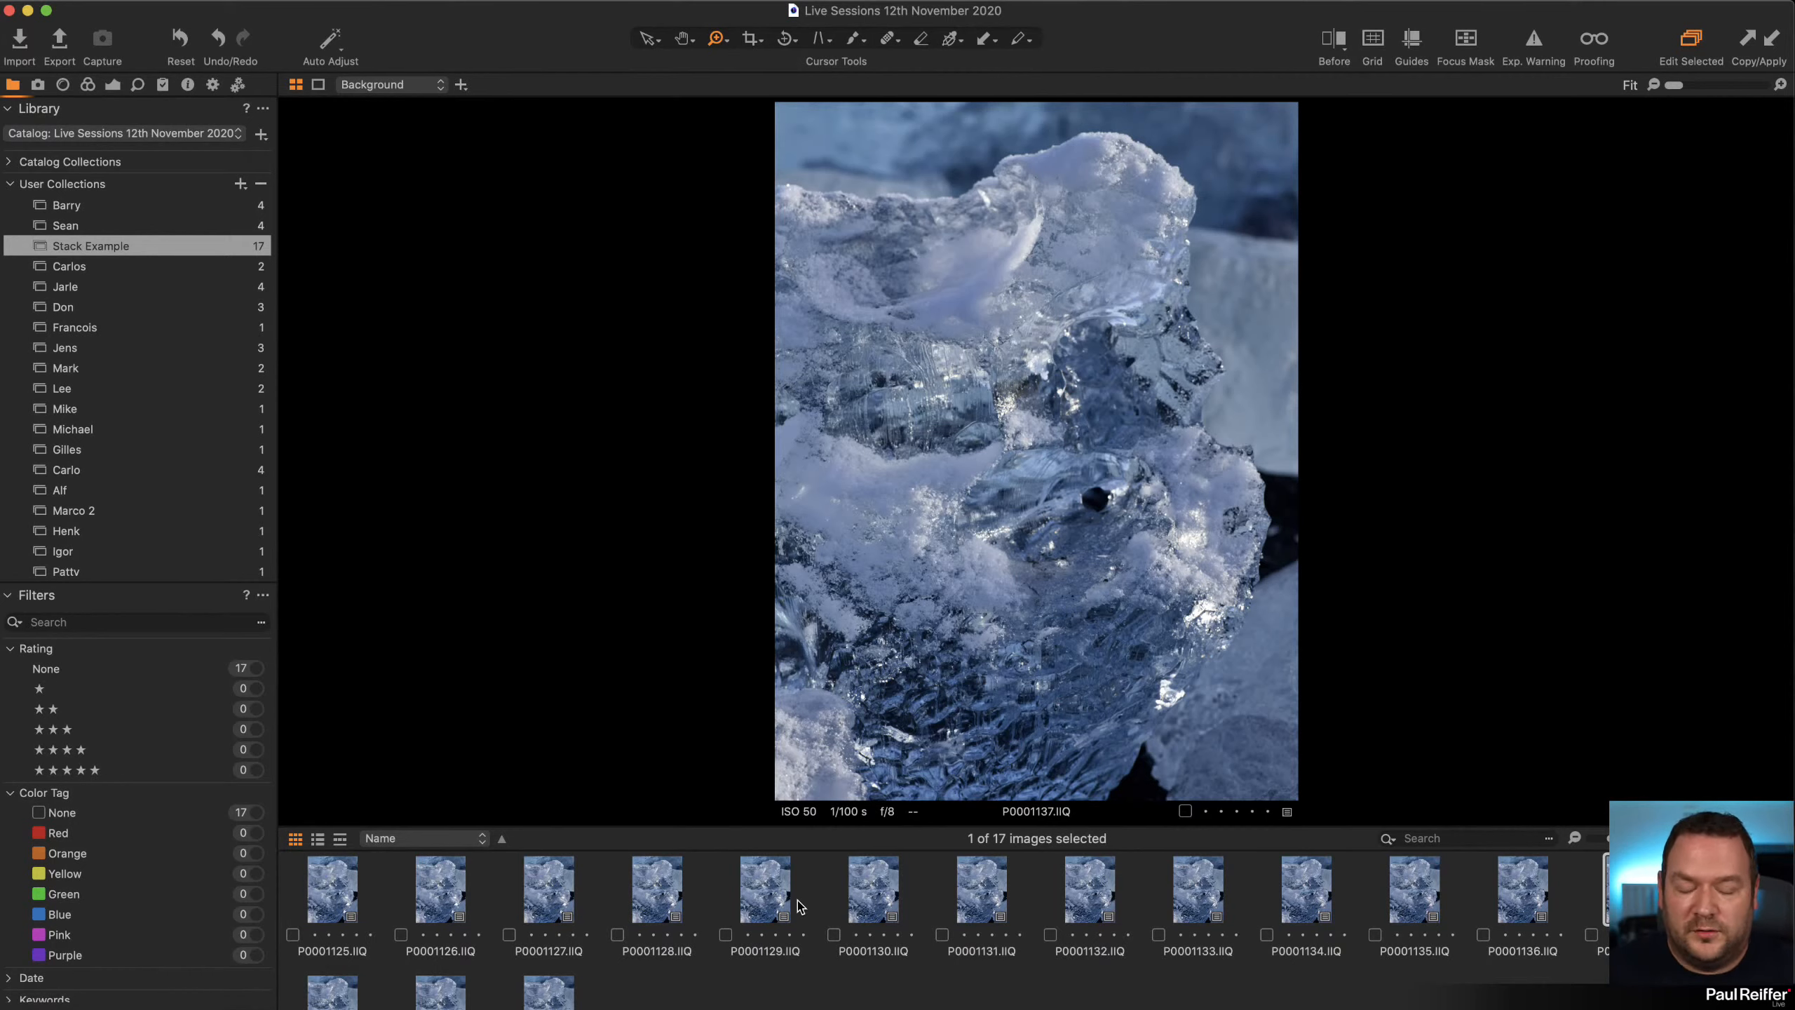
click(353, 894)
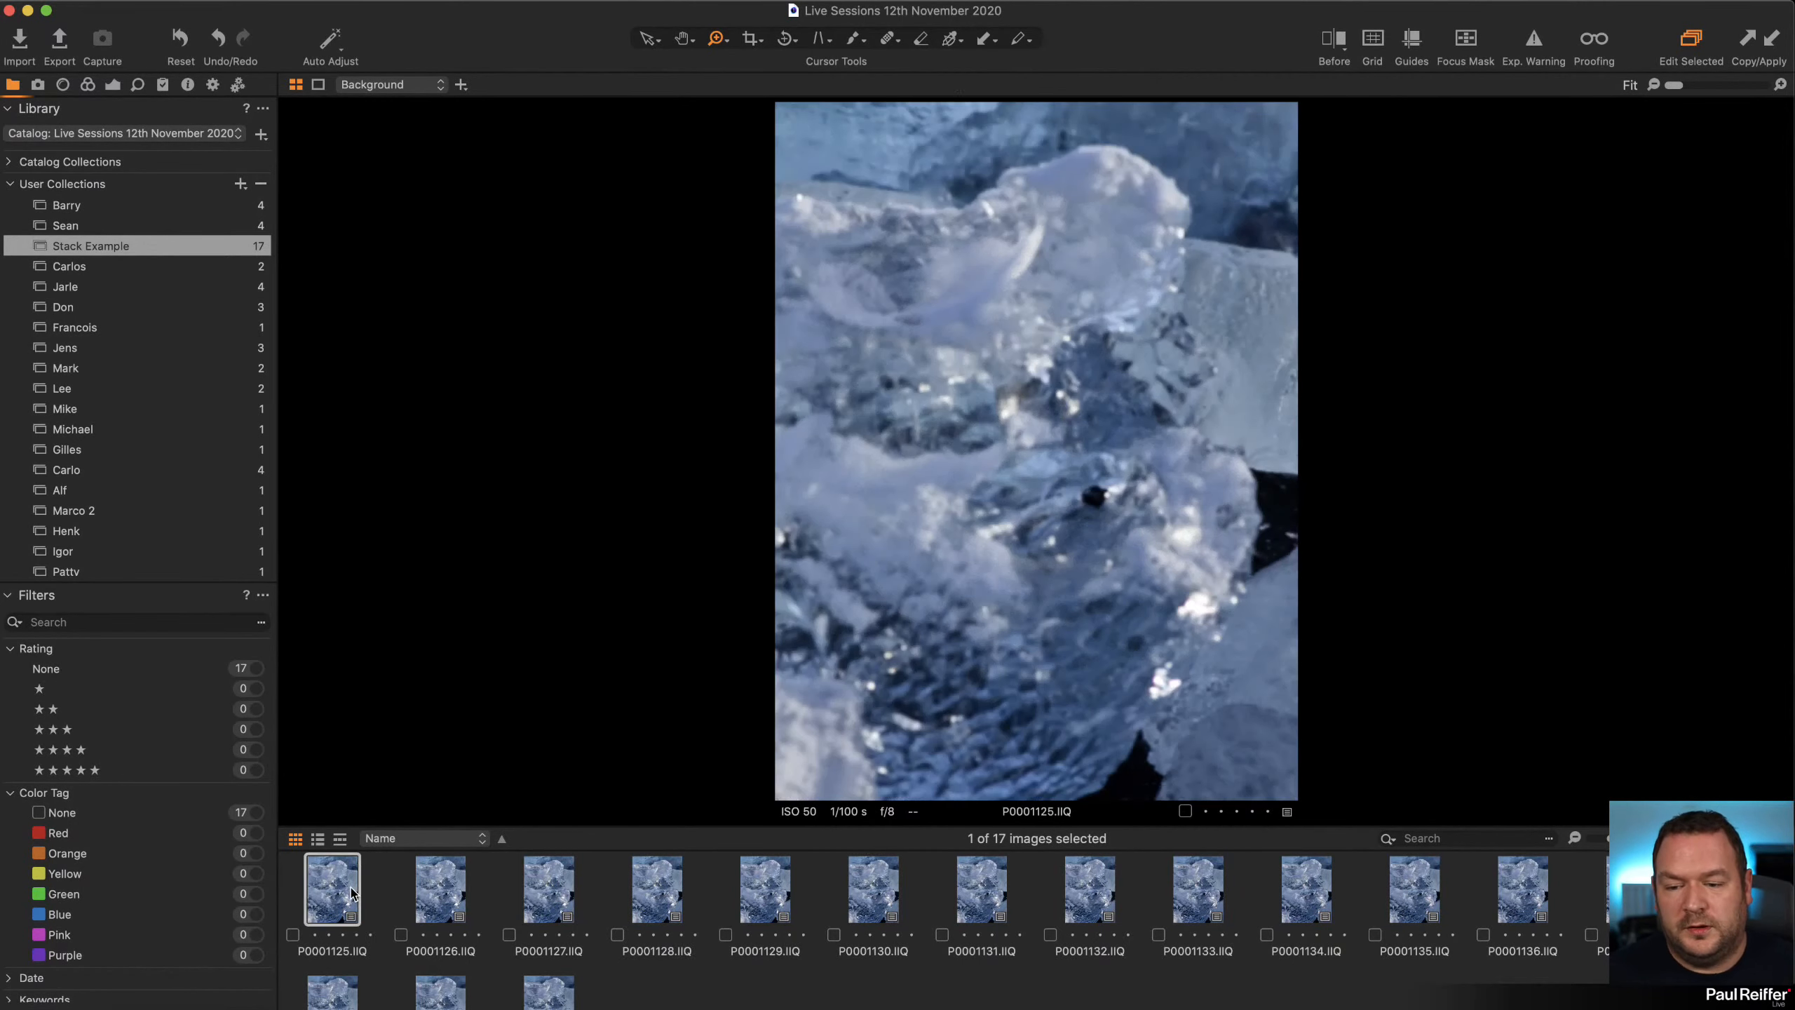
key(Right)
key(Right)
key(Right)
key(Right)
key(Right)
key(Right)
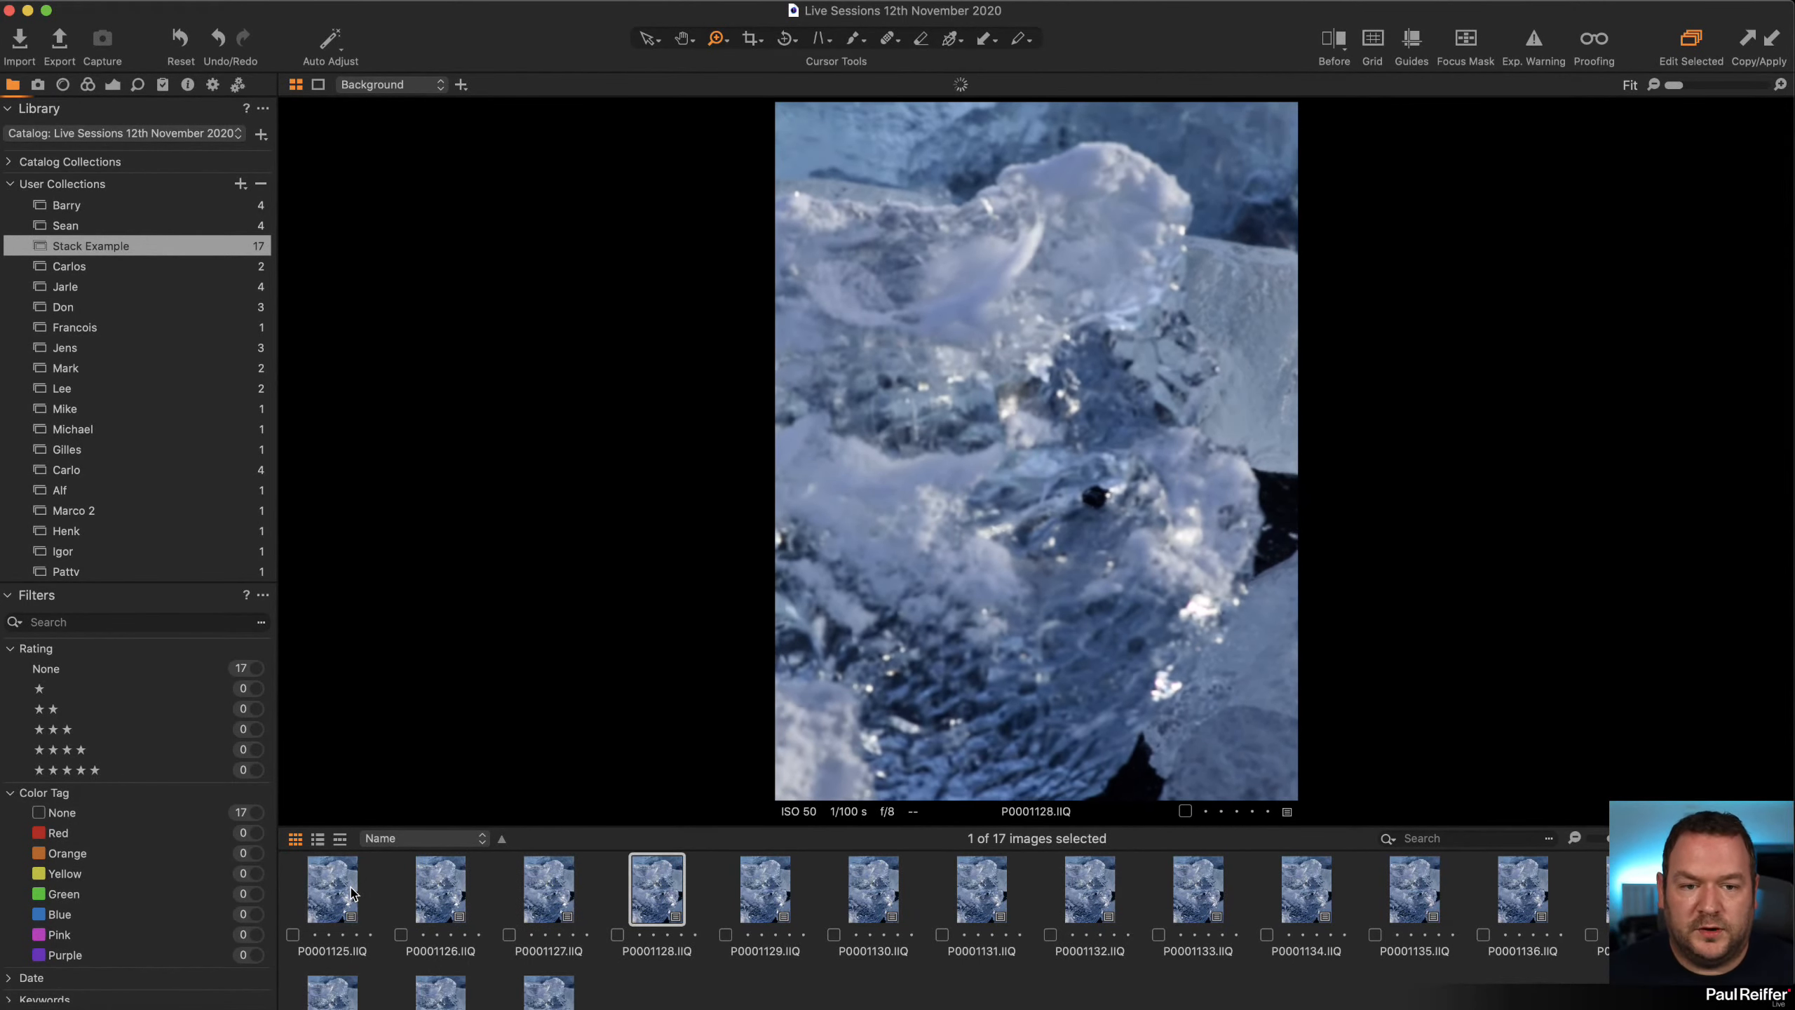
key(Right)
key(Right)
key(Right)
key(Right)
key(Right)
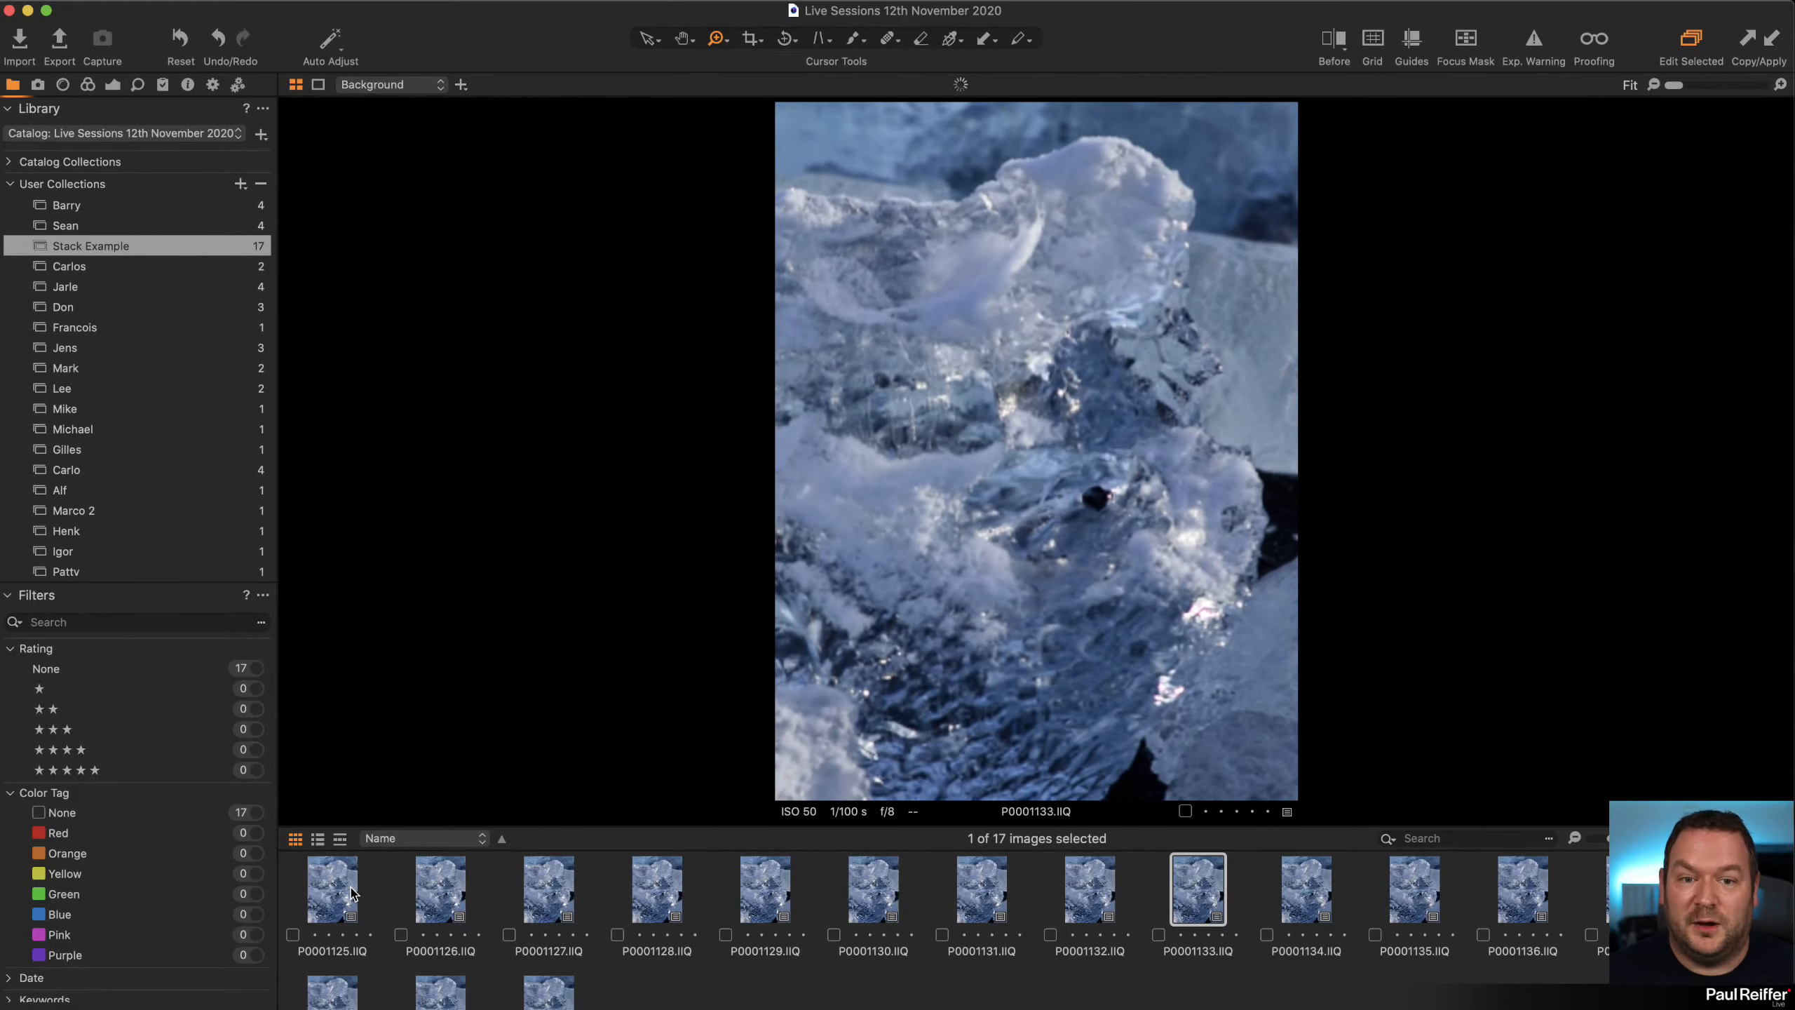
key(Right)
key(Right)
key(Right)
key(Right)
key(Right)
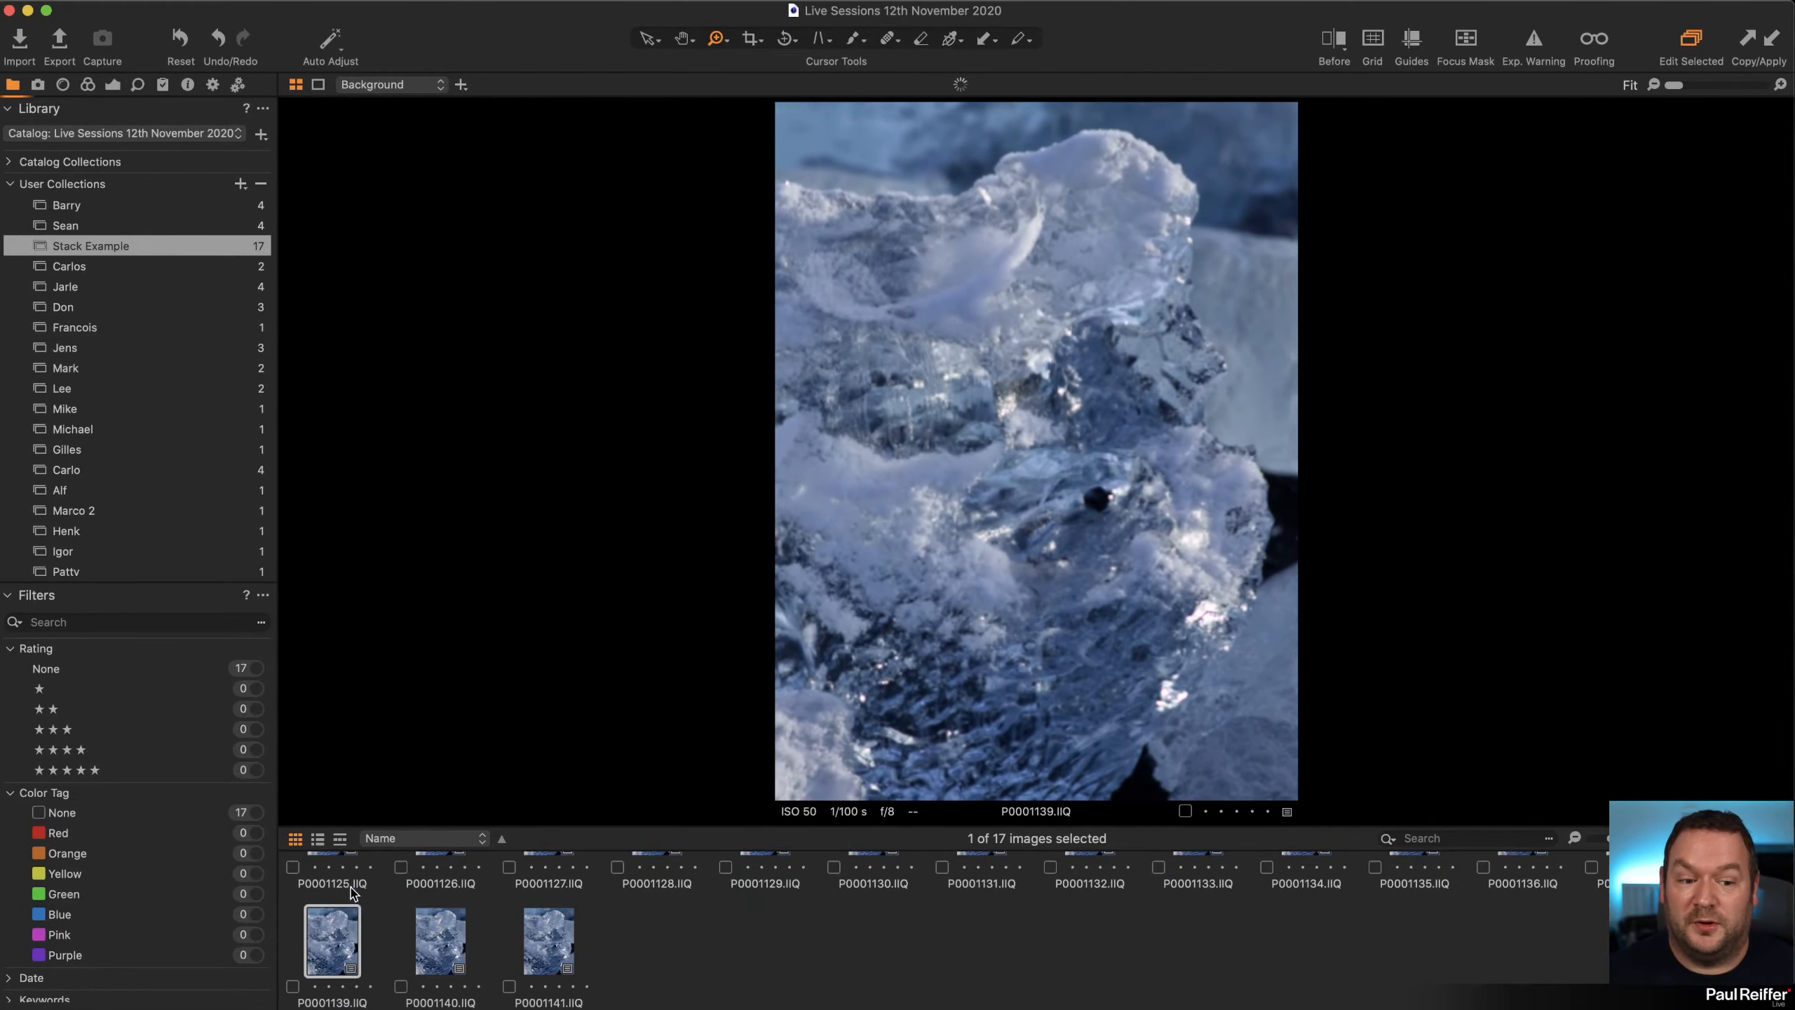
Select all images in the Stack Example collection and hide the Viewer so only the thumbnails show.
key(super+a)
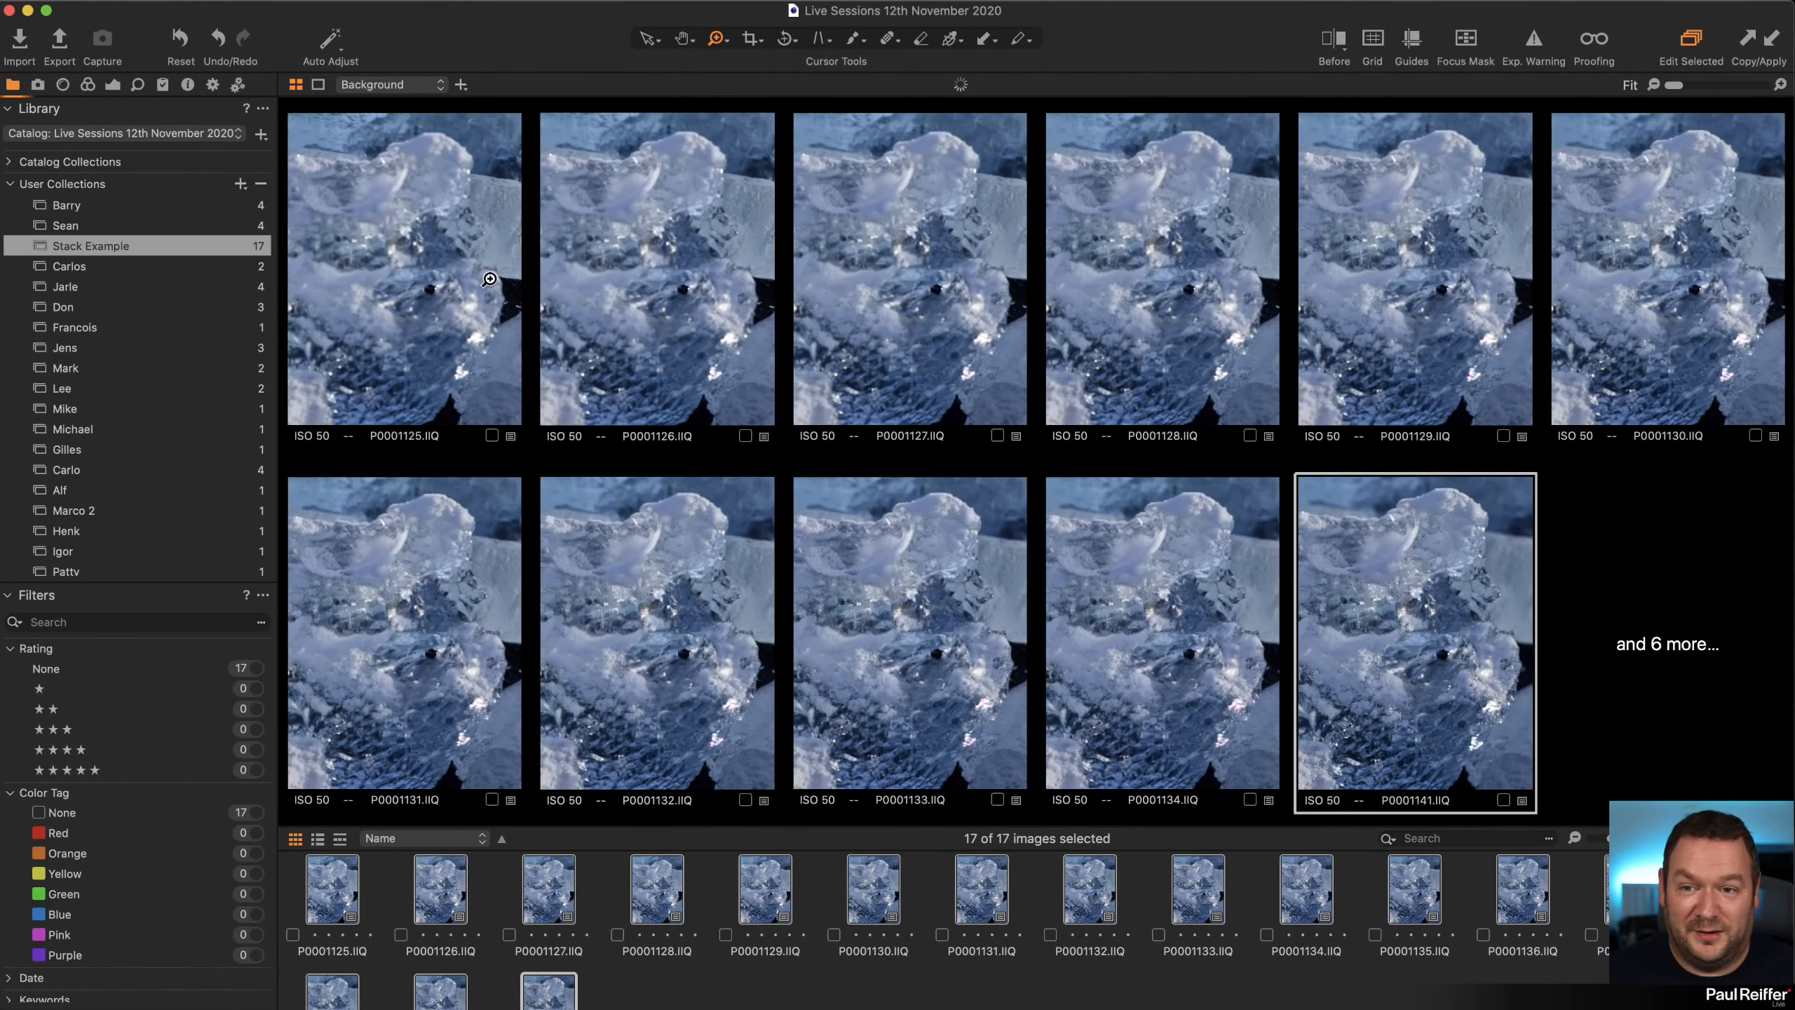
click(405, 2)
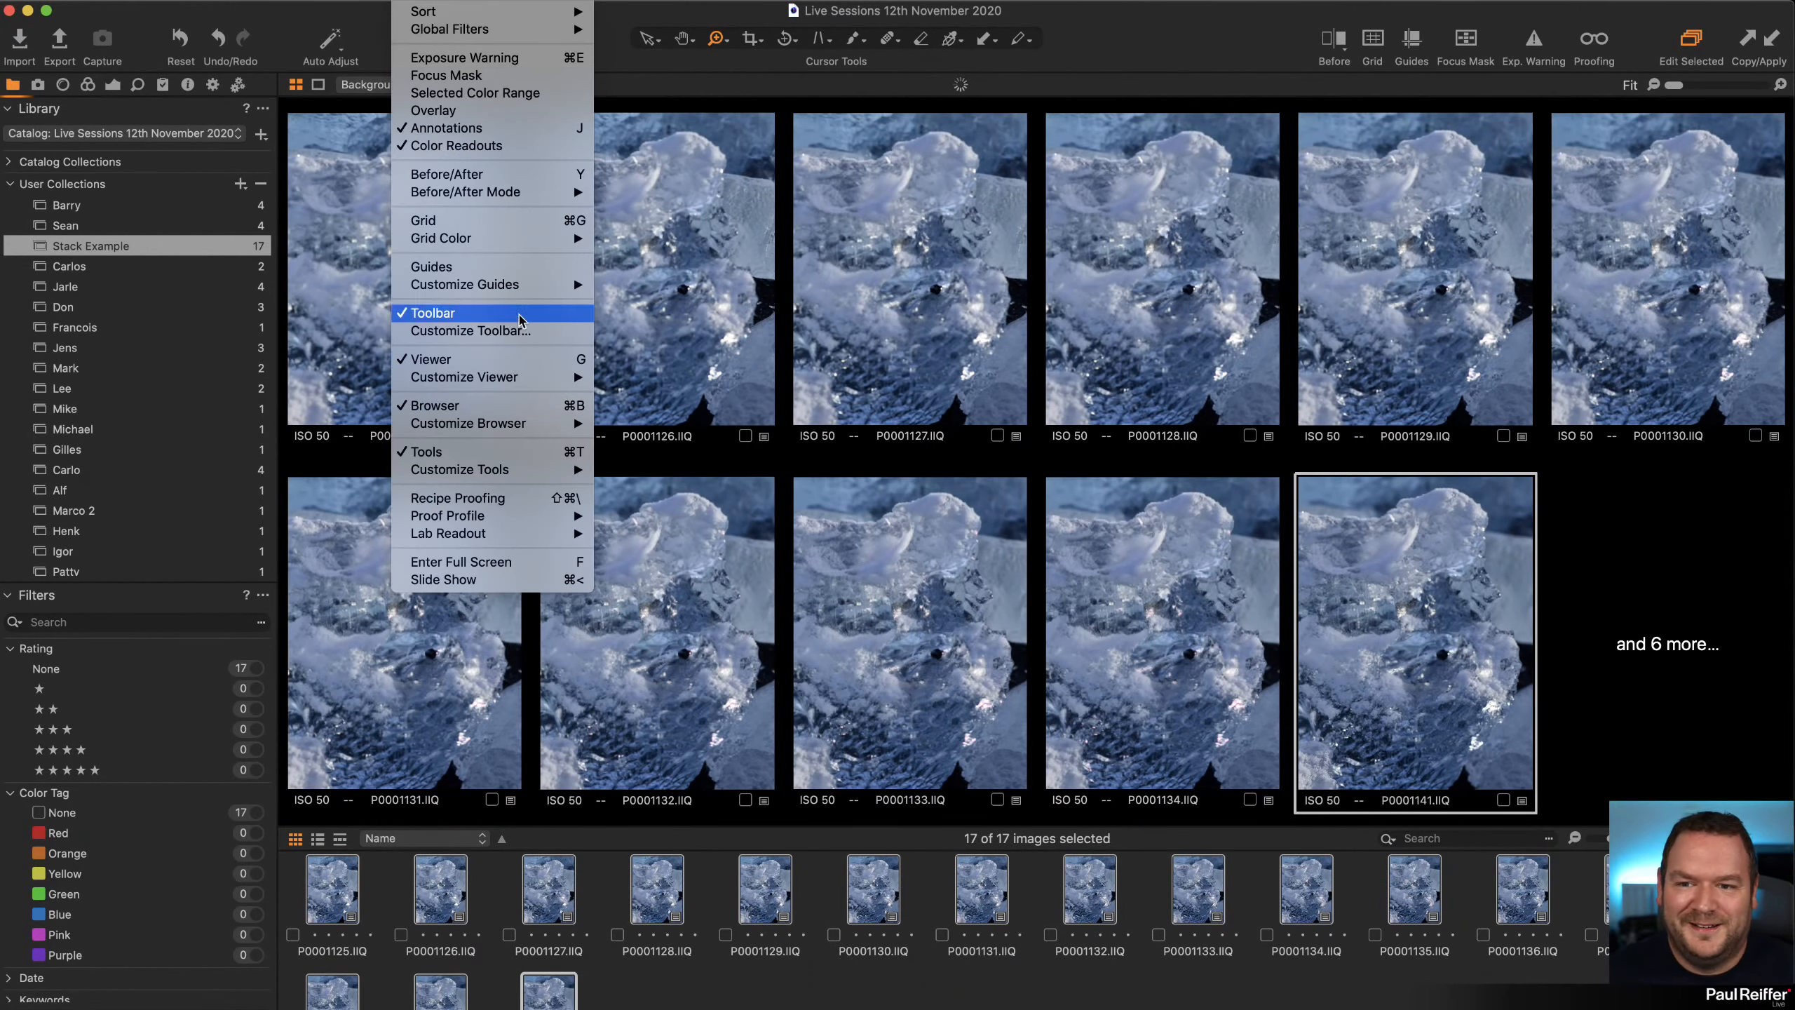
click(933, 359)
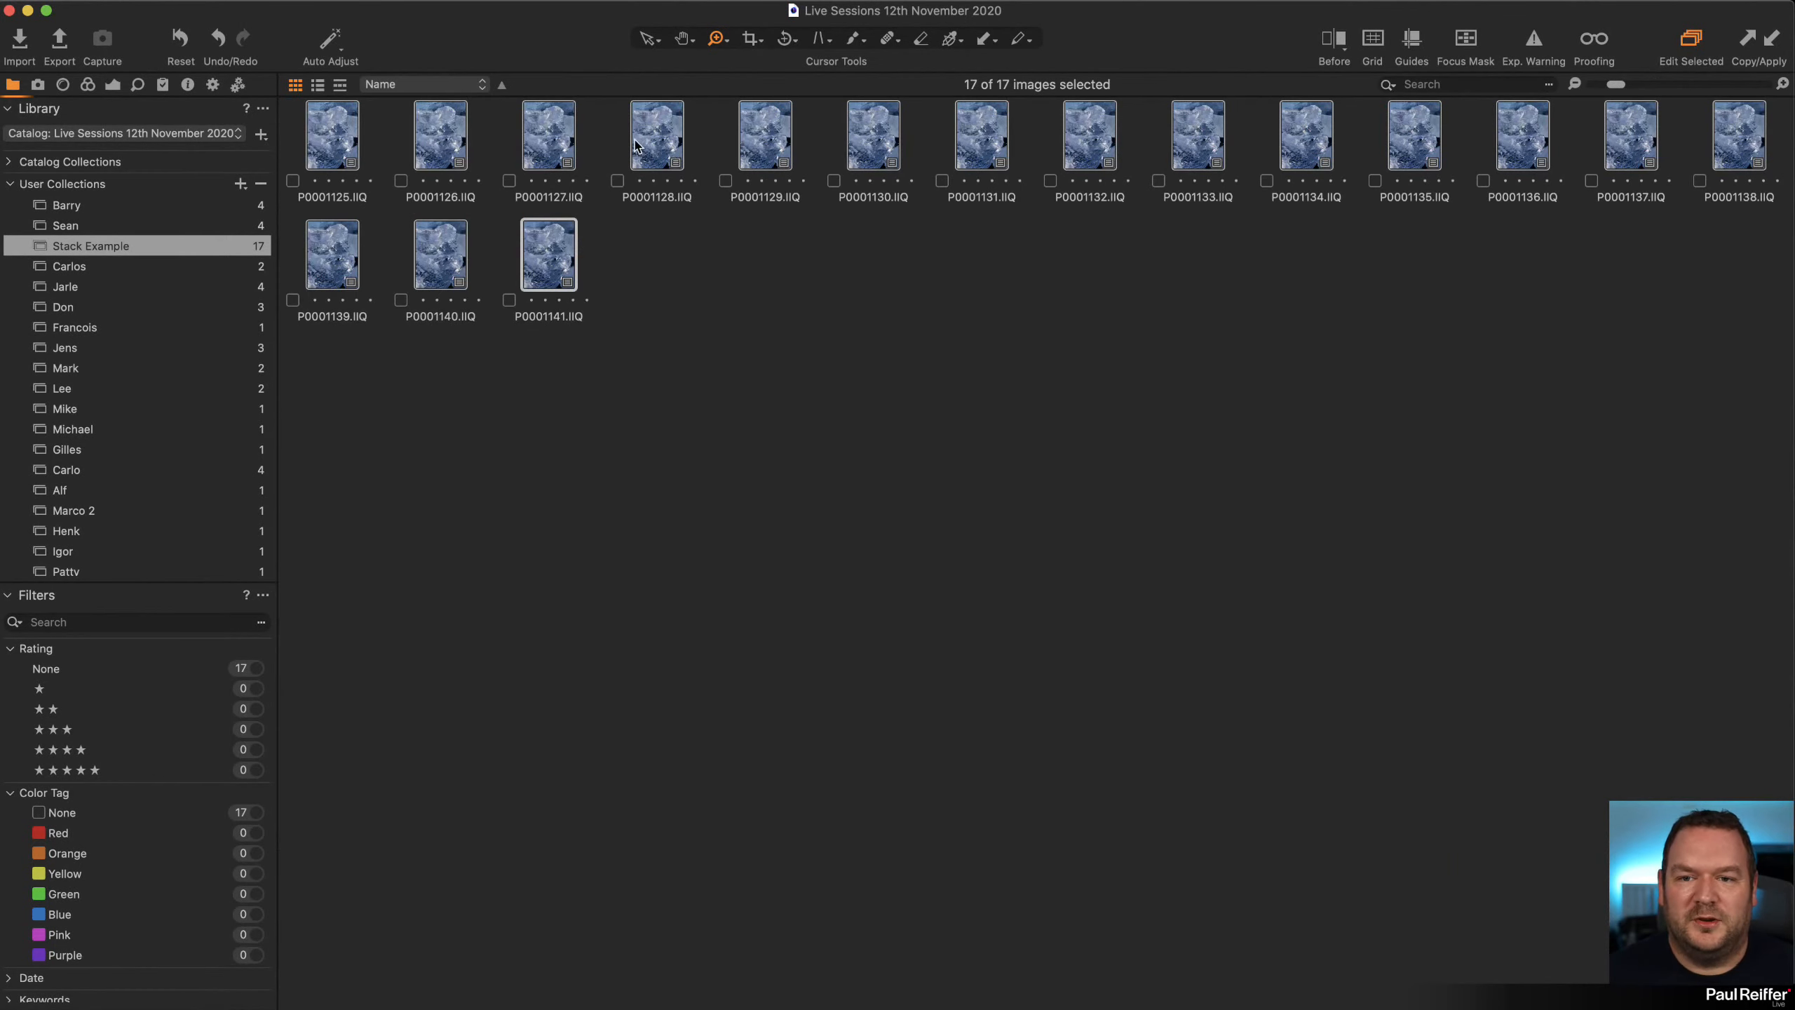
Send the 17 selected images to Stack in Helicon Focus as uncompressed 16-bit TIFFs in Adobe RGB (1998).
right_click(636, 140)
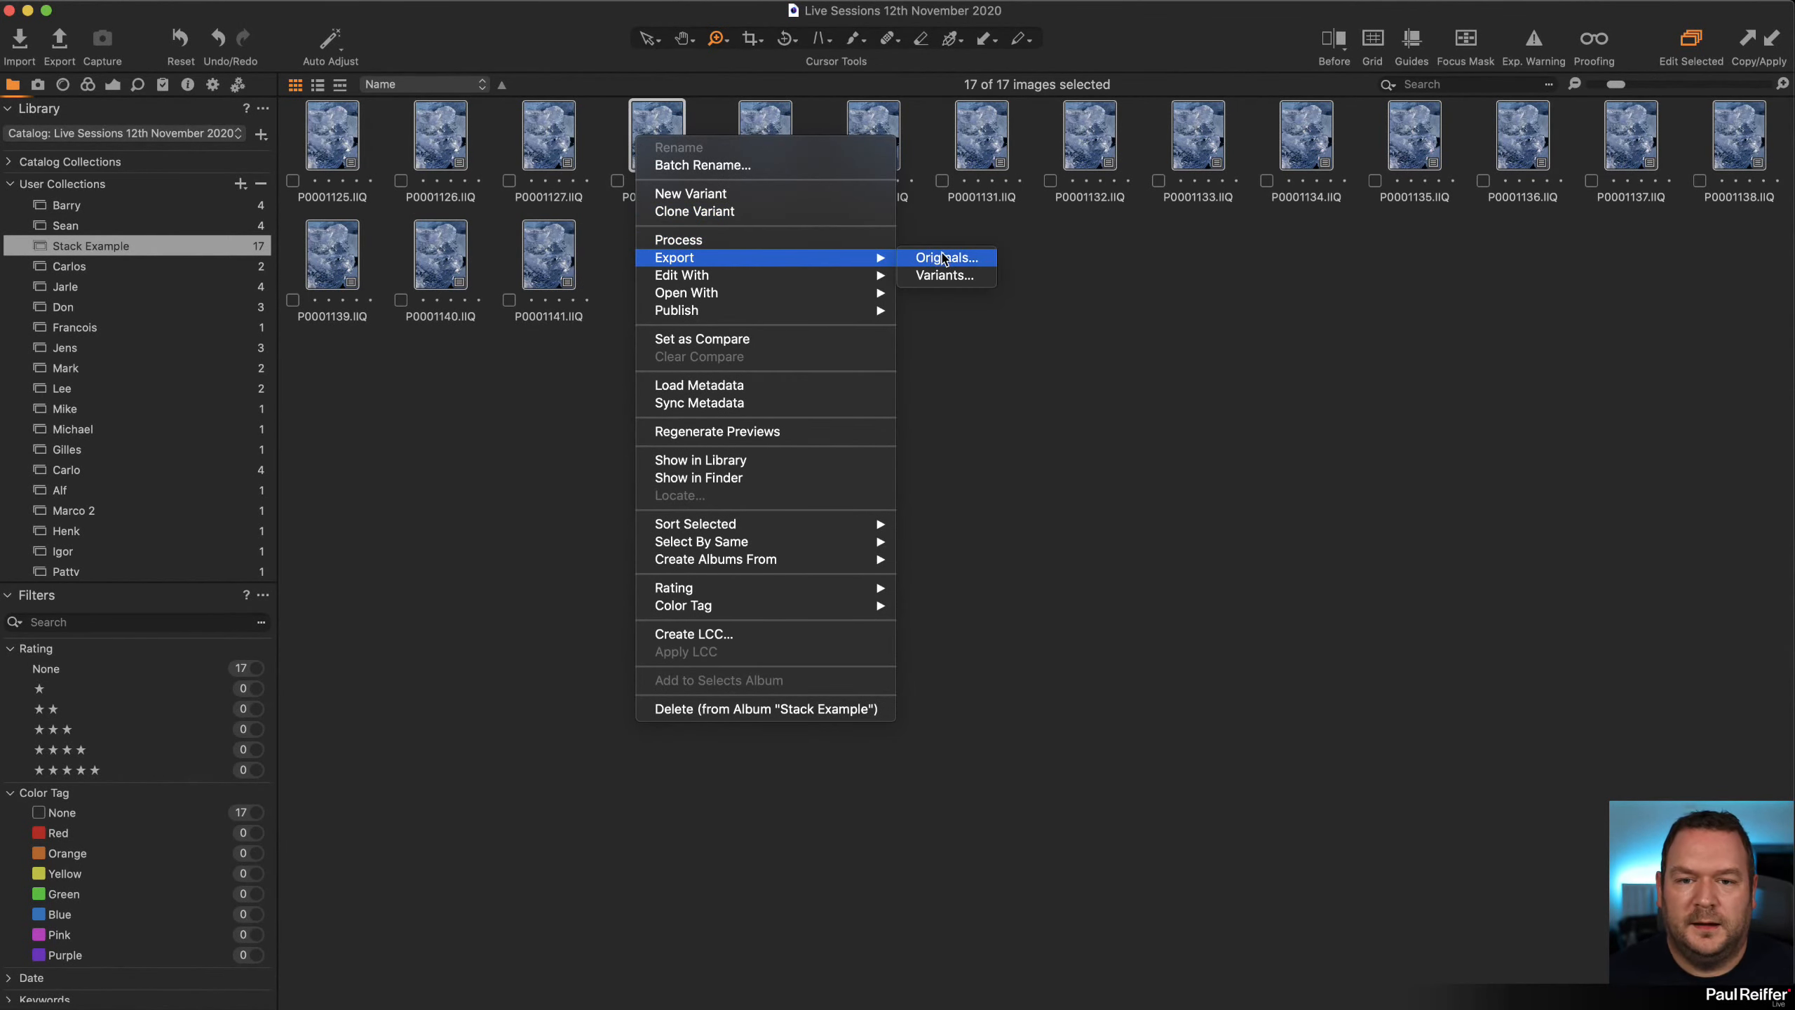
mouse_move(776, 279)
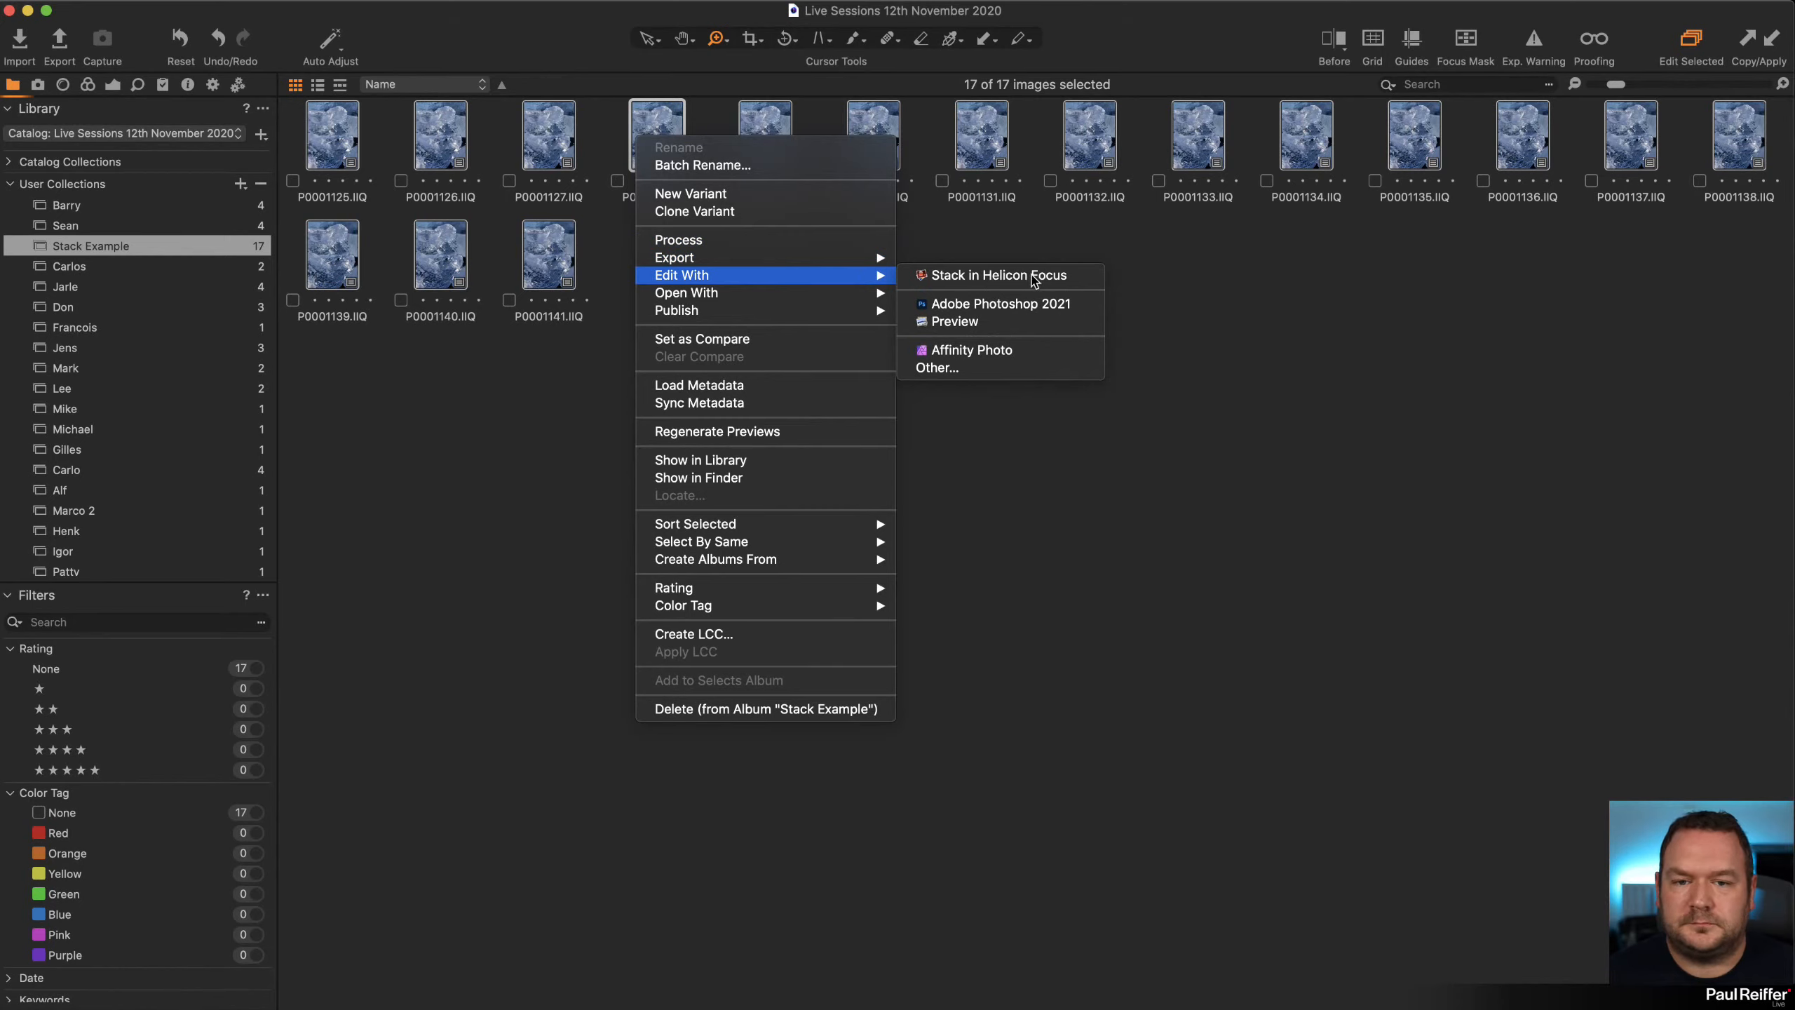
click(961, 278)
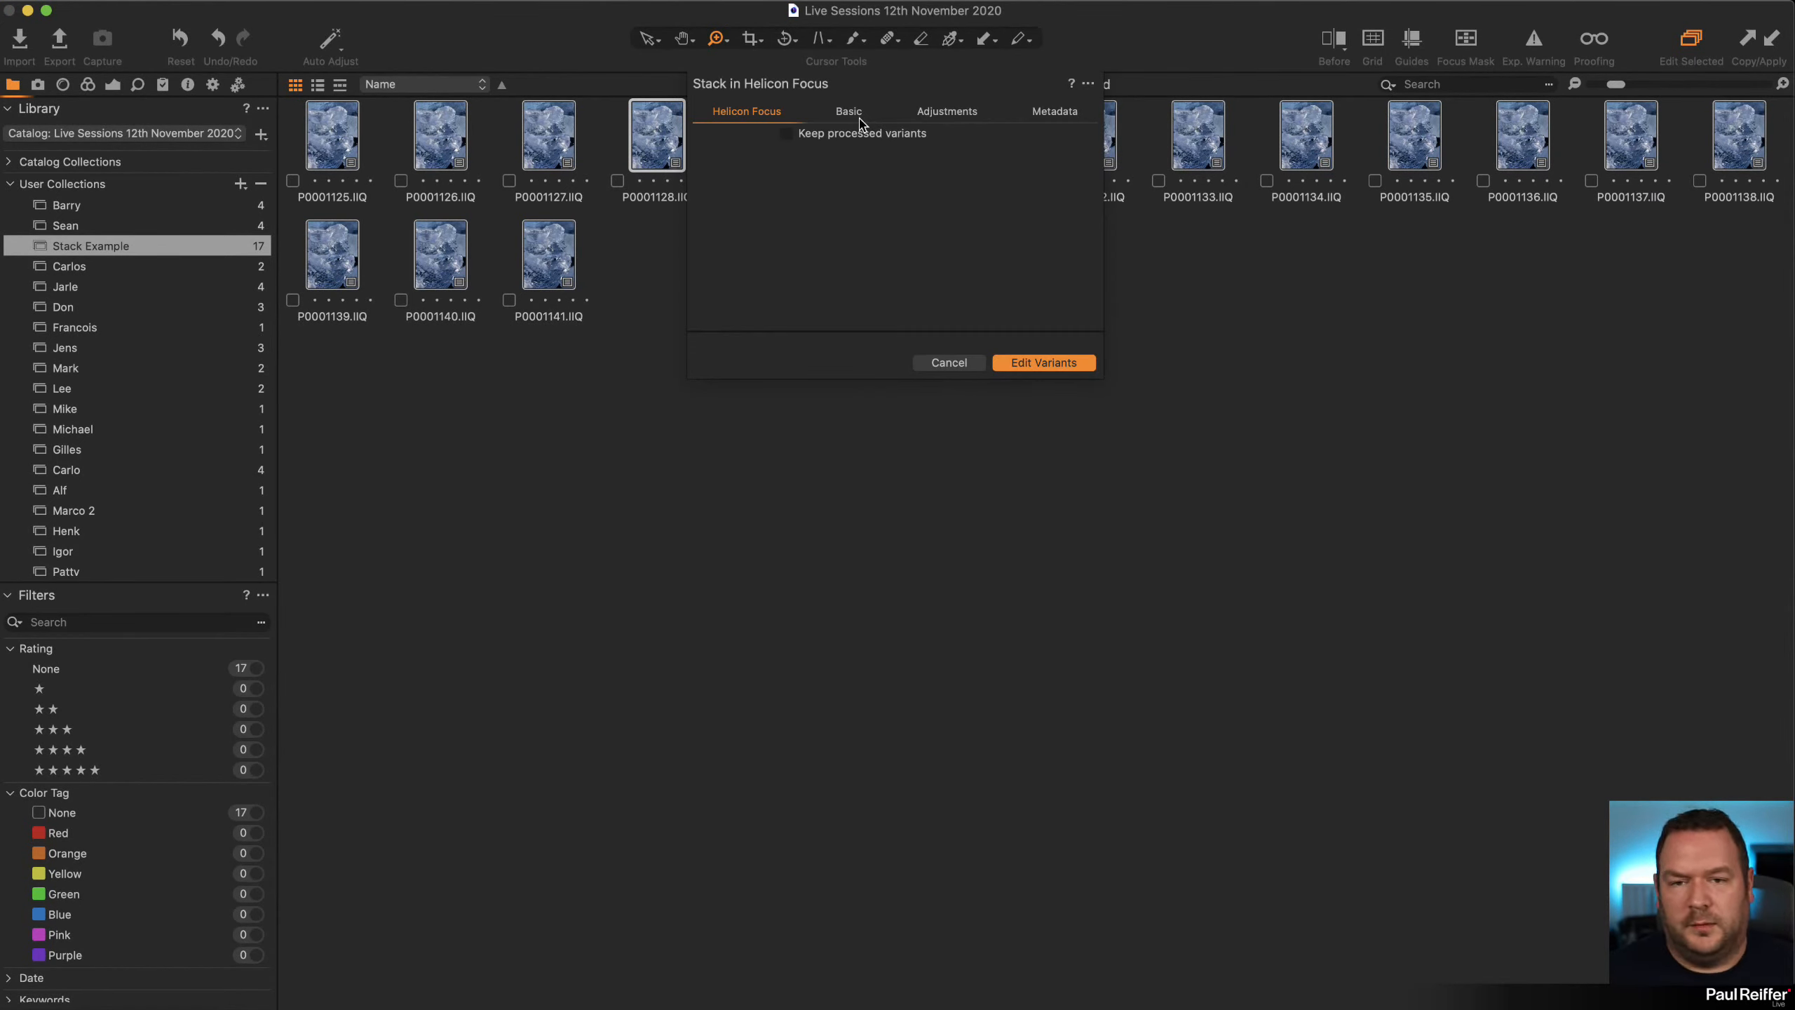
click(851, 113)
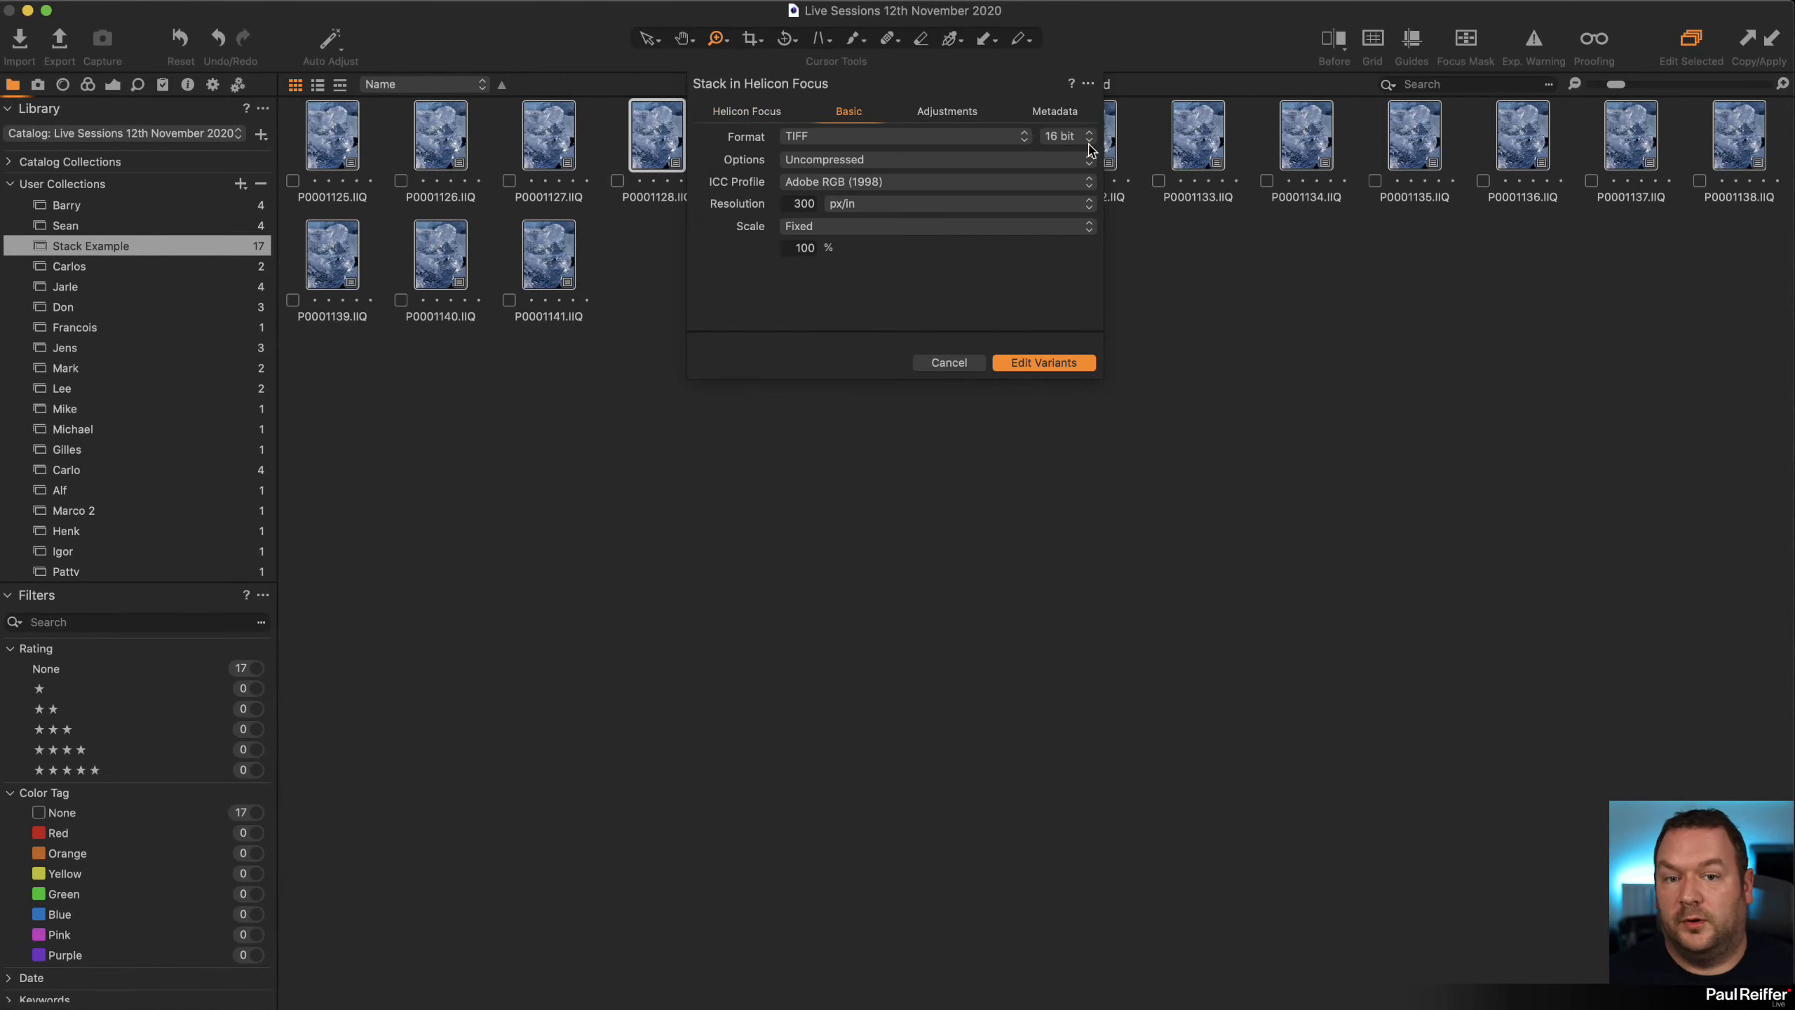
click(1024, 363)
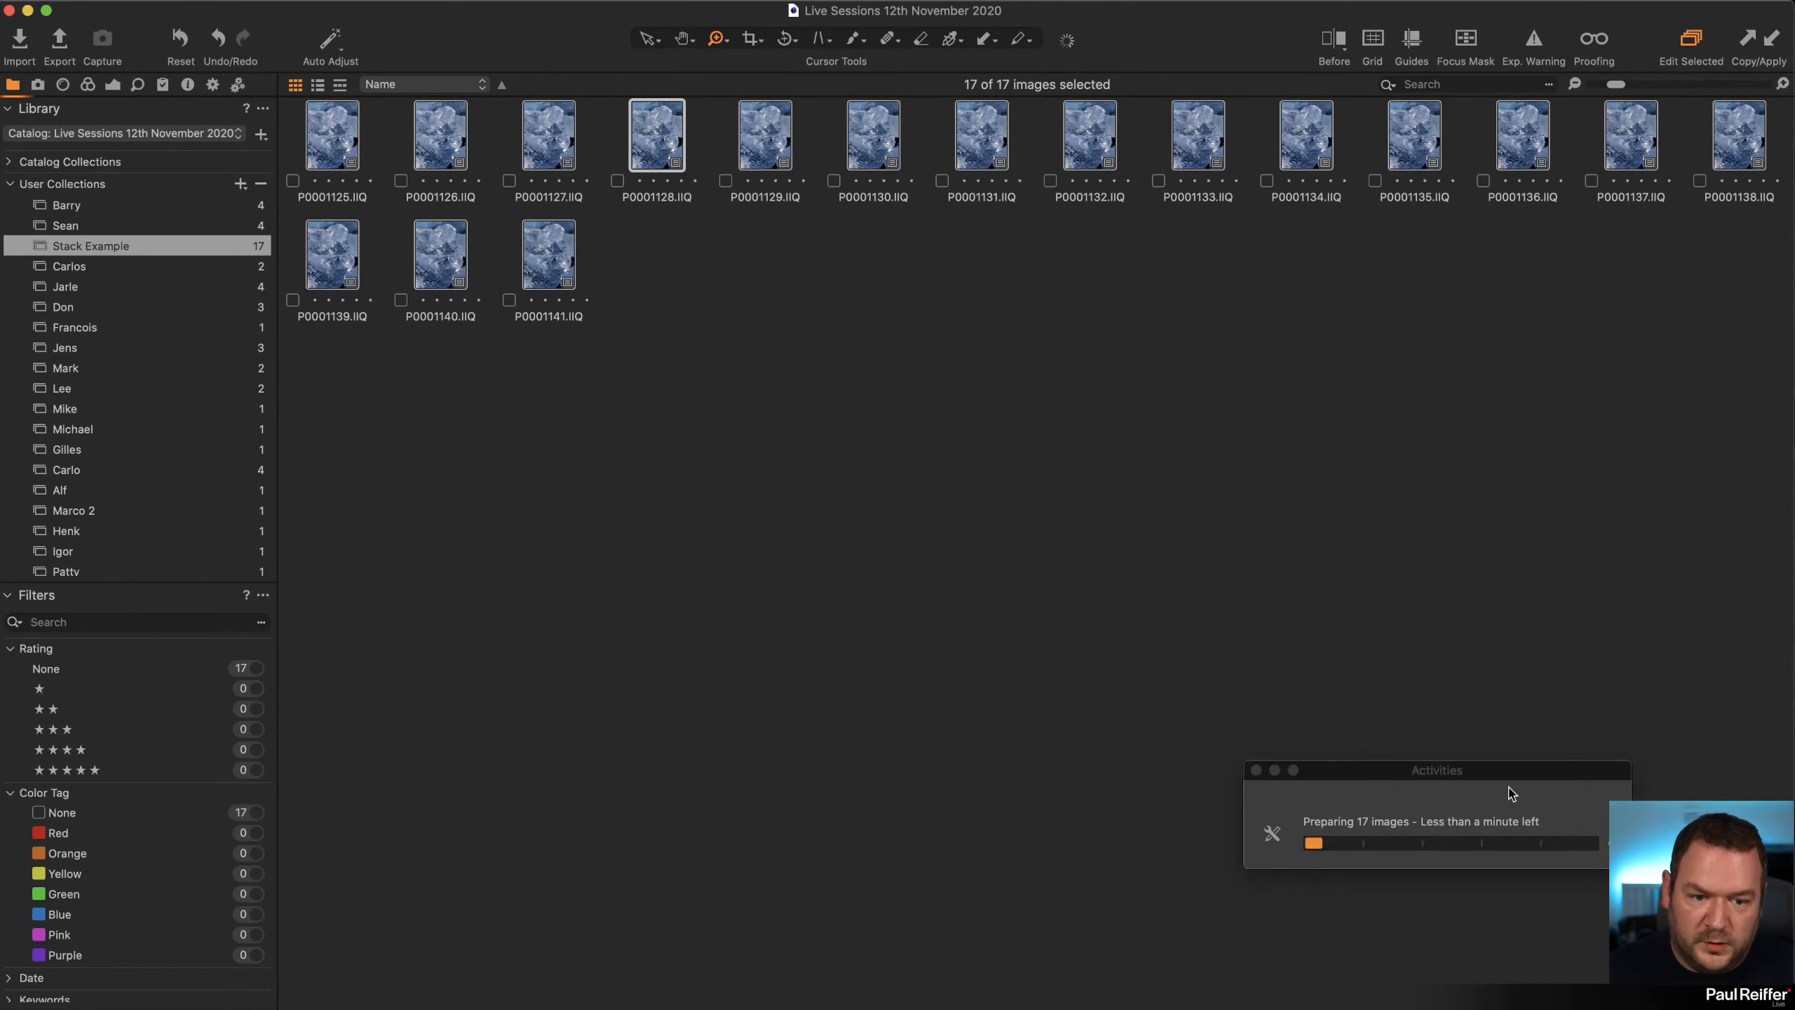
drag(1509, 775, 1049, 418)
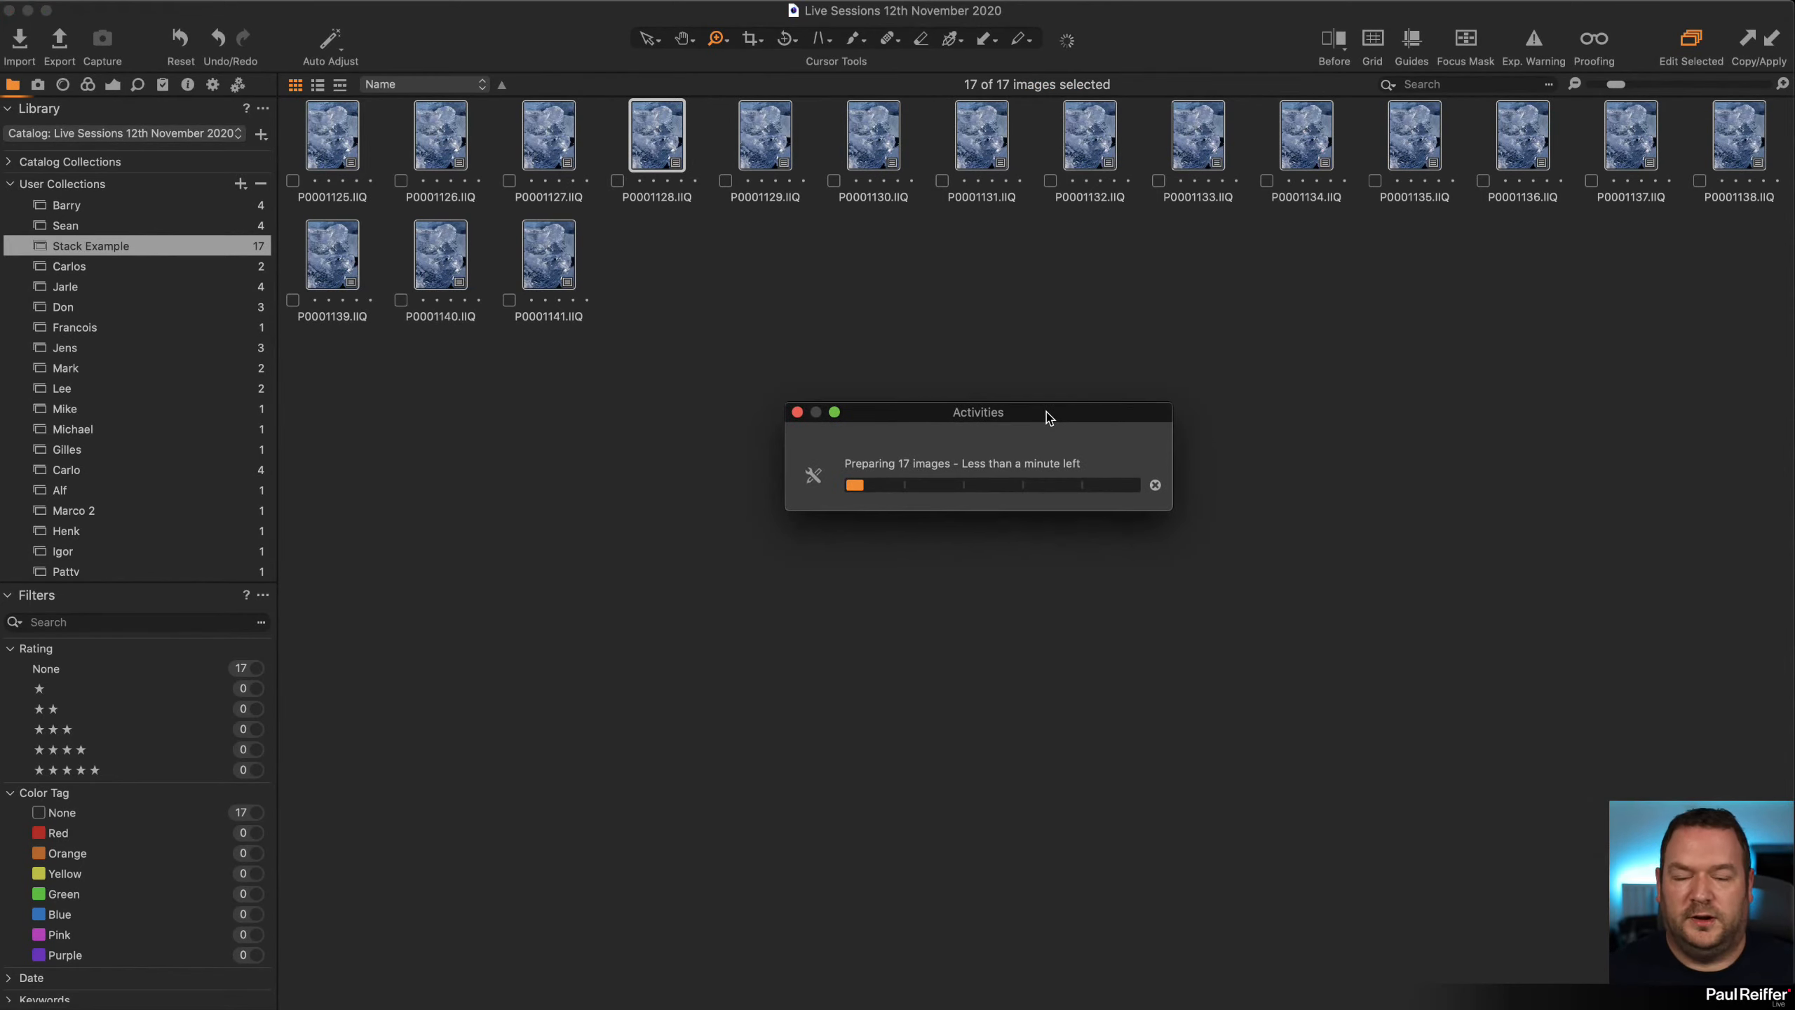
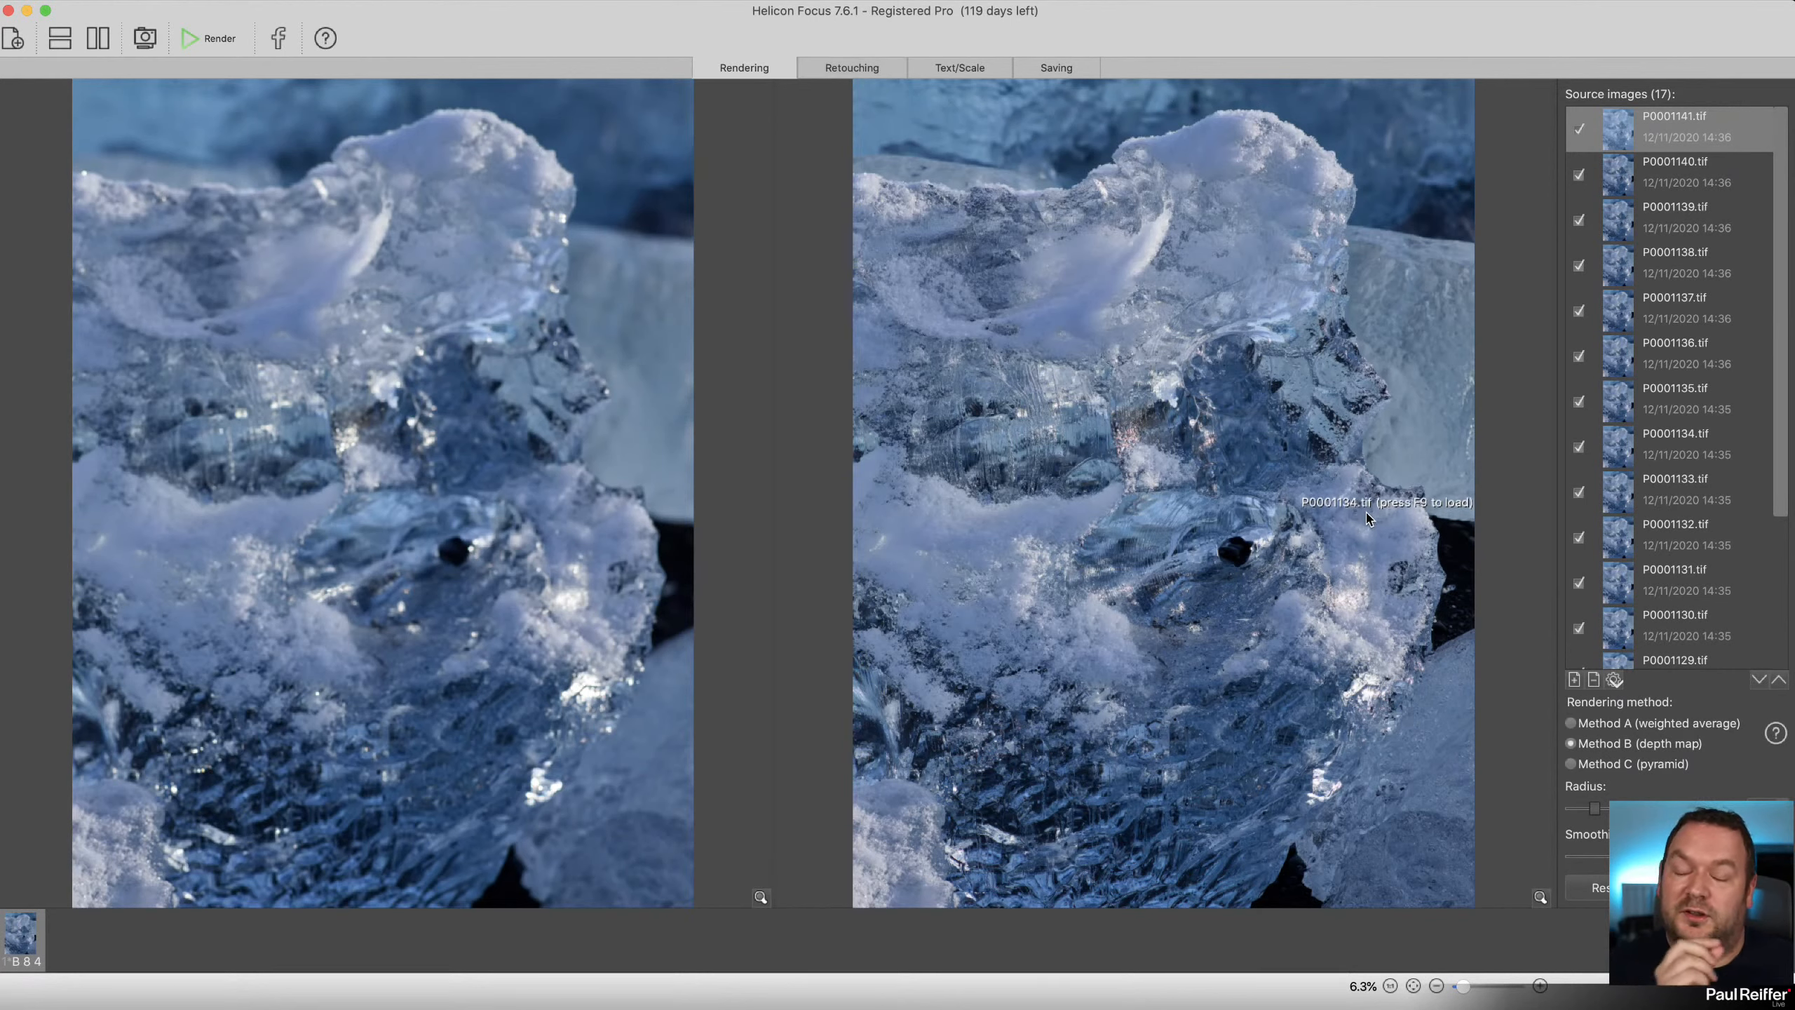
Retouch a small area of snow in the lower-left part of the ice stack, using P0001138.tif as the source image.
click(864, 66)
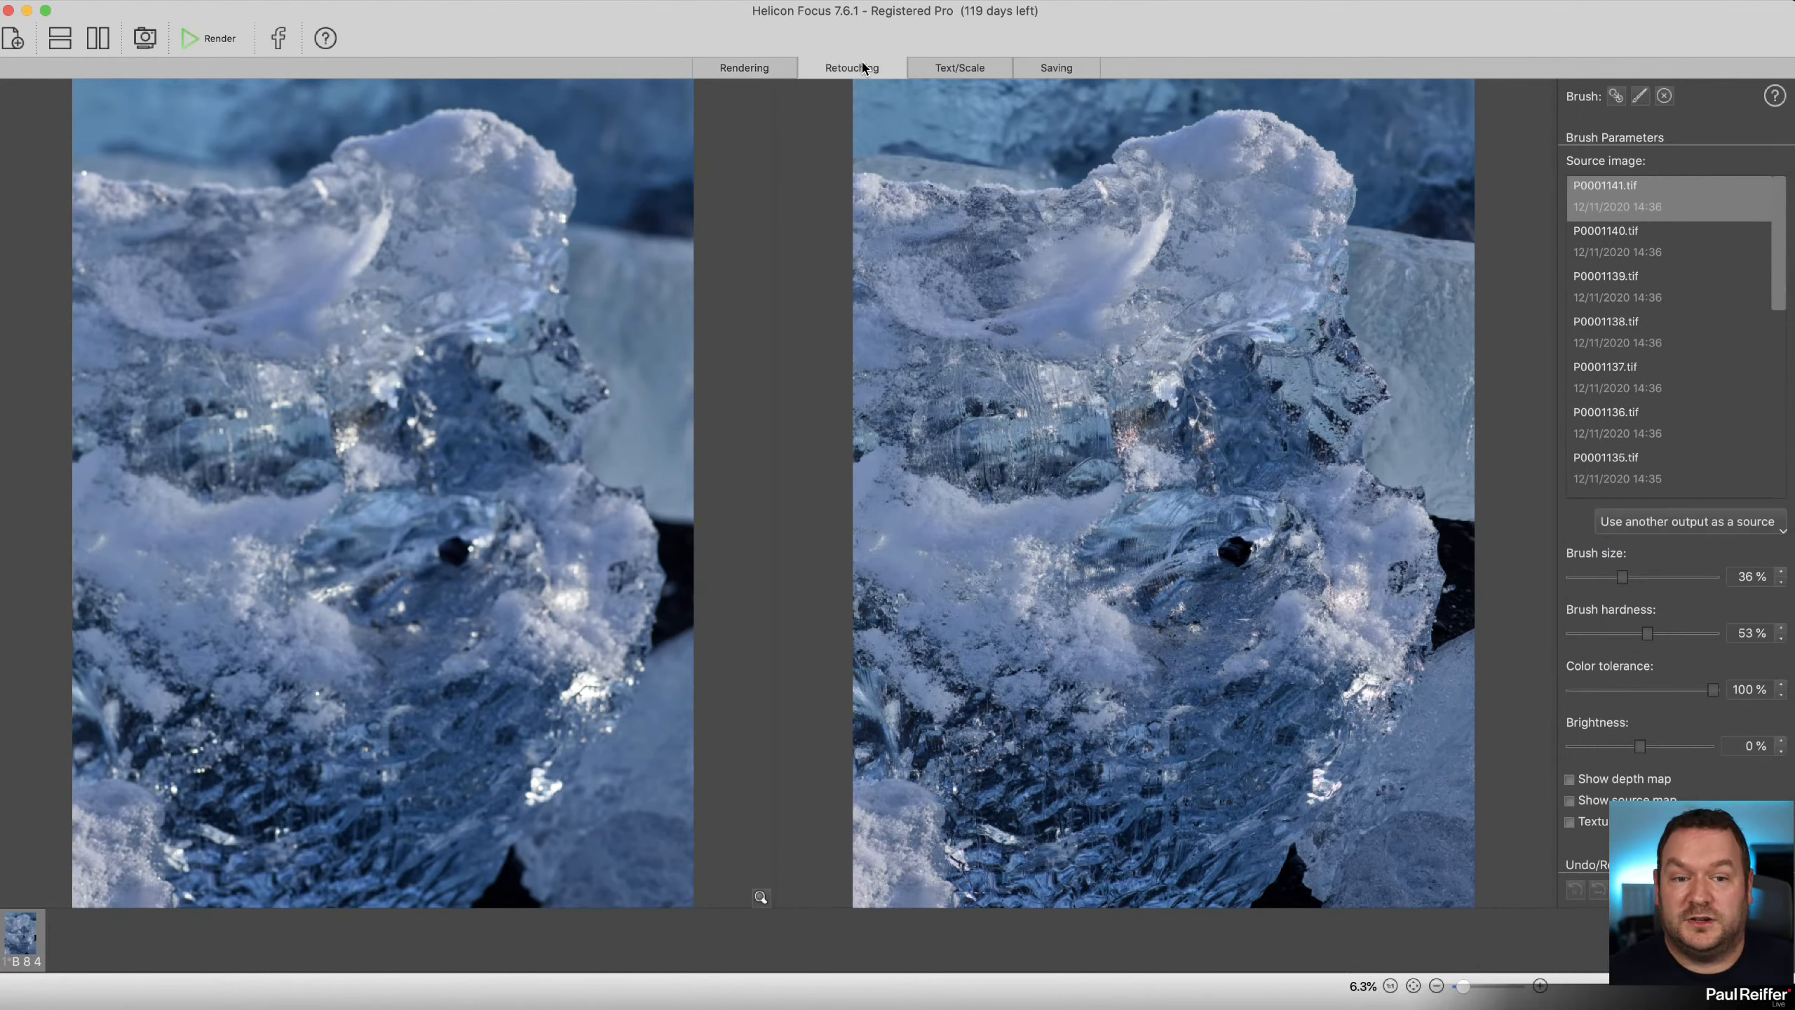
click(1700, 280)
click(1695, 331)
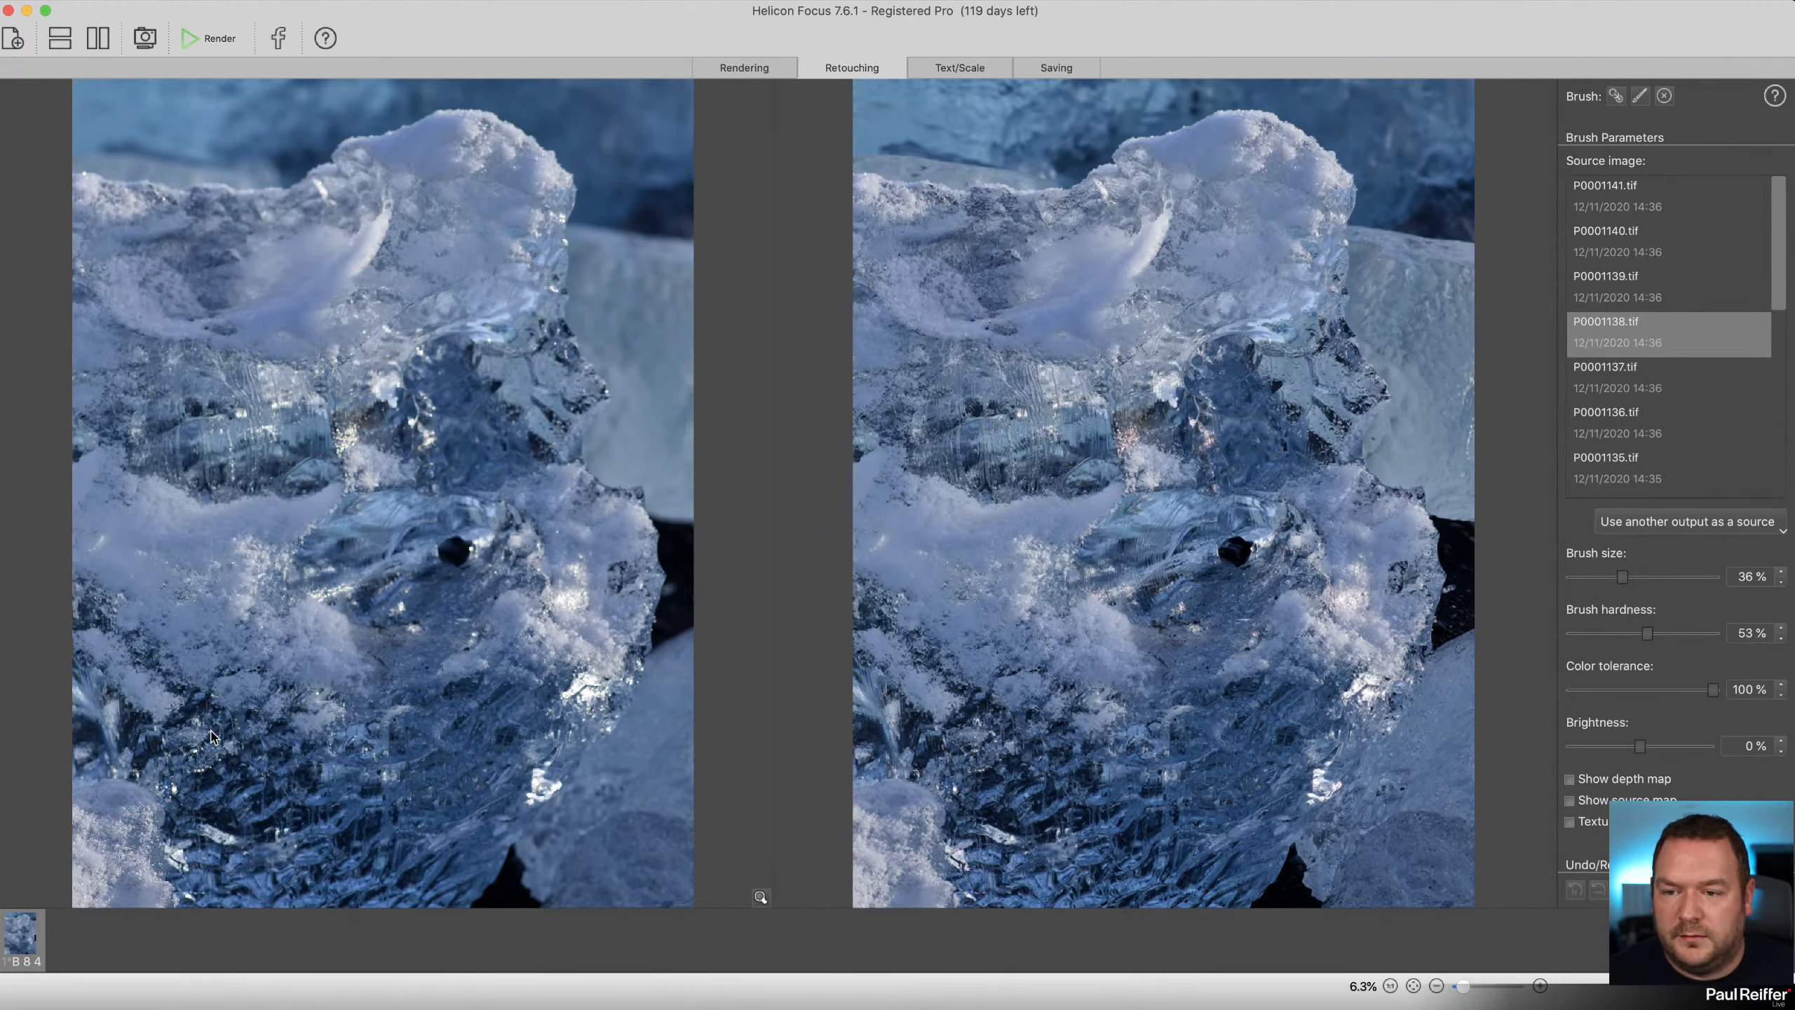
drag(1052, 721, 1028, 704)
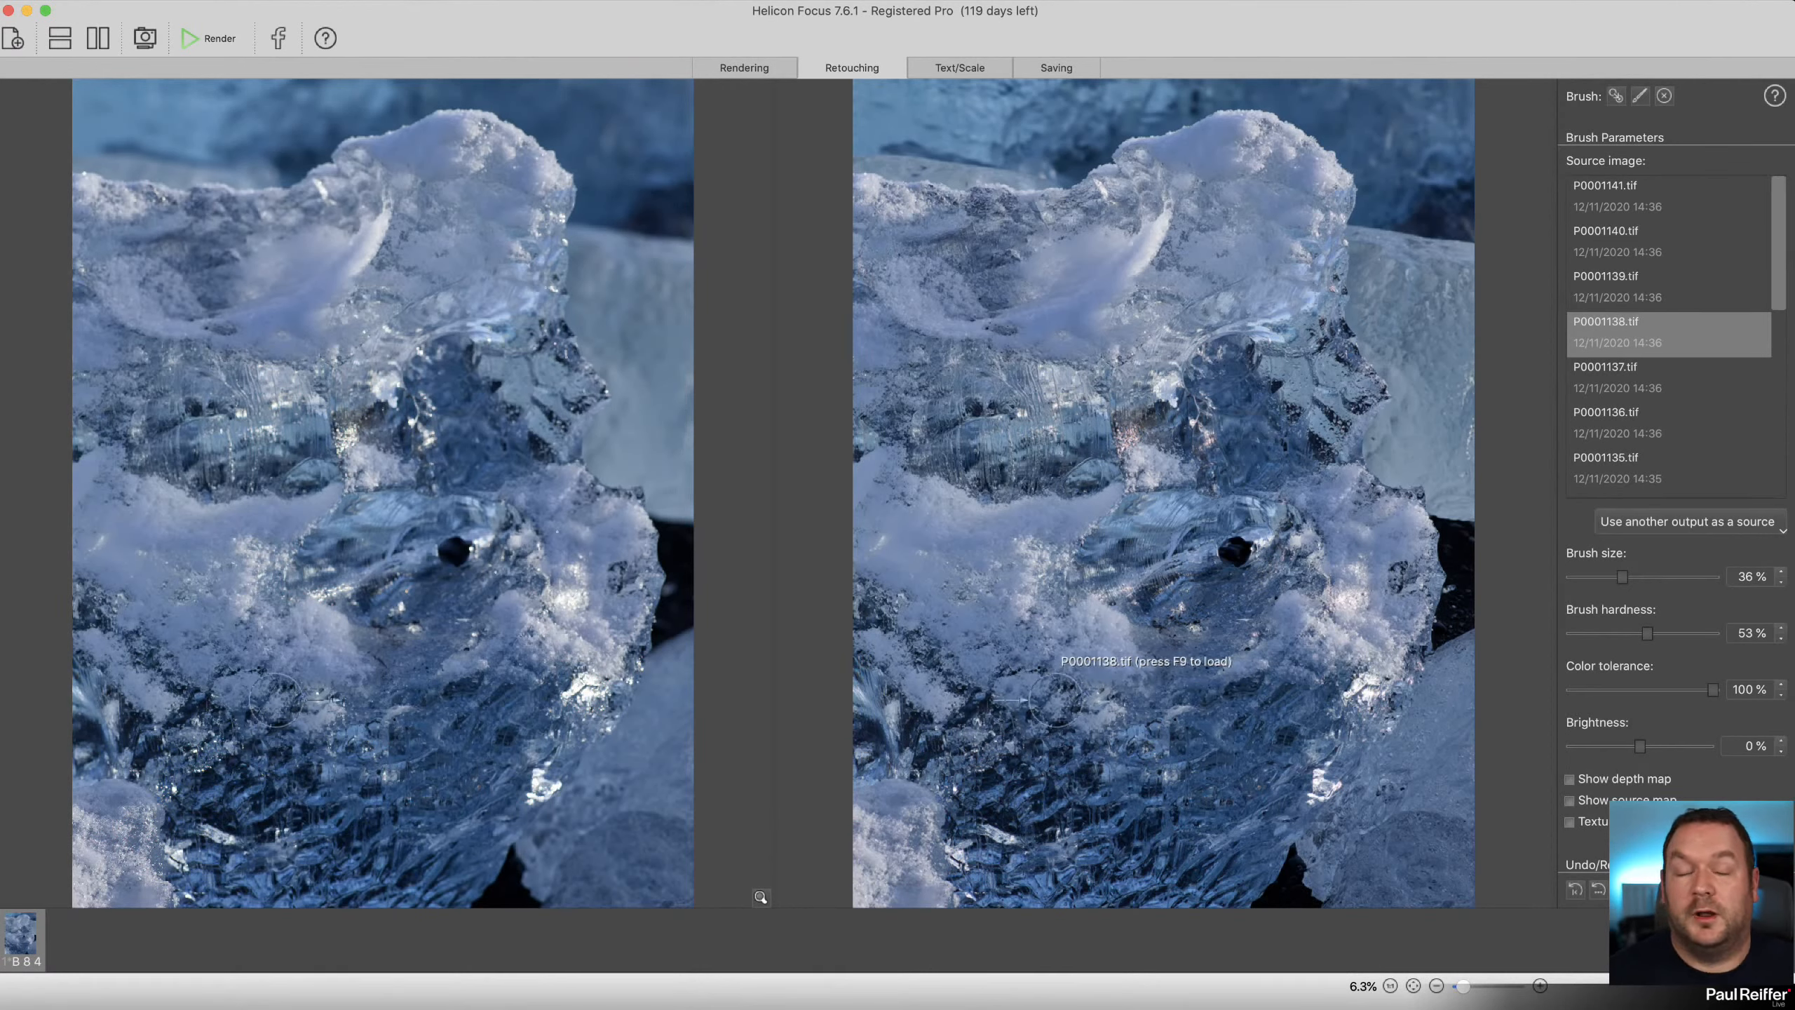
Examine the stack's depth map and source map against the source image list.
click(1569, 779)
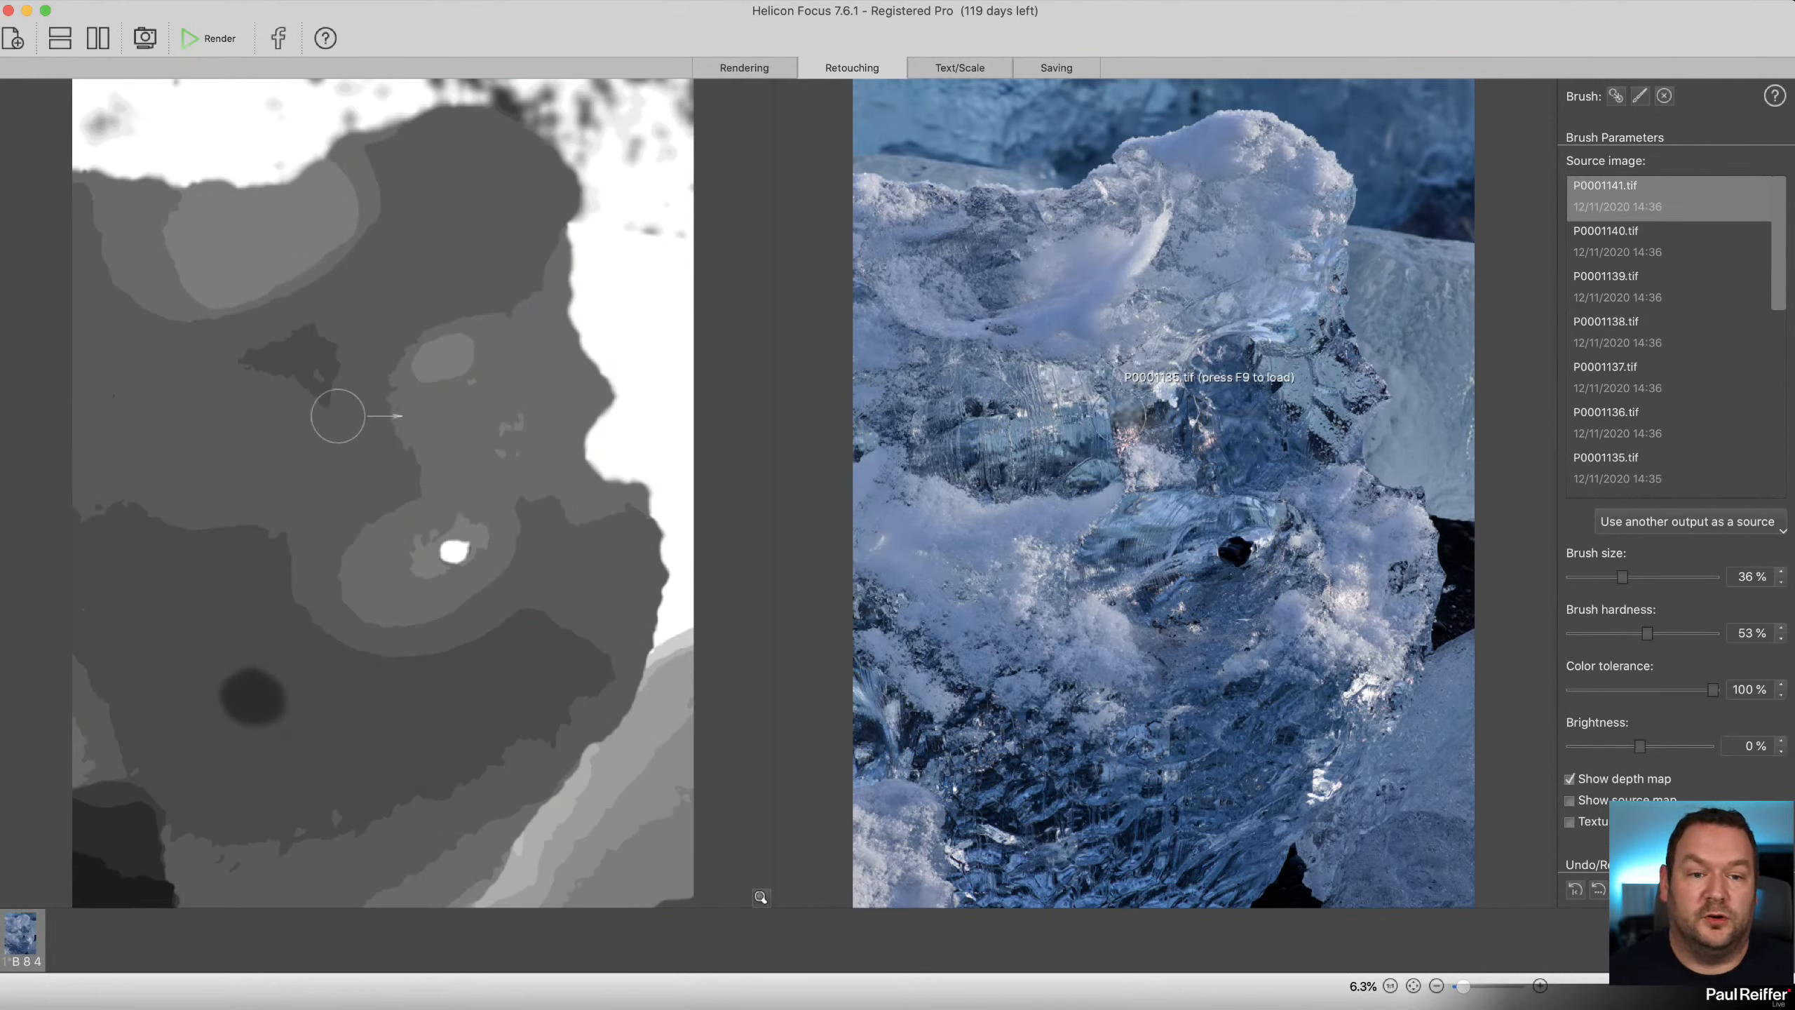
scroll(1638, 402, down, 5)
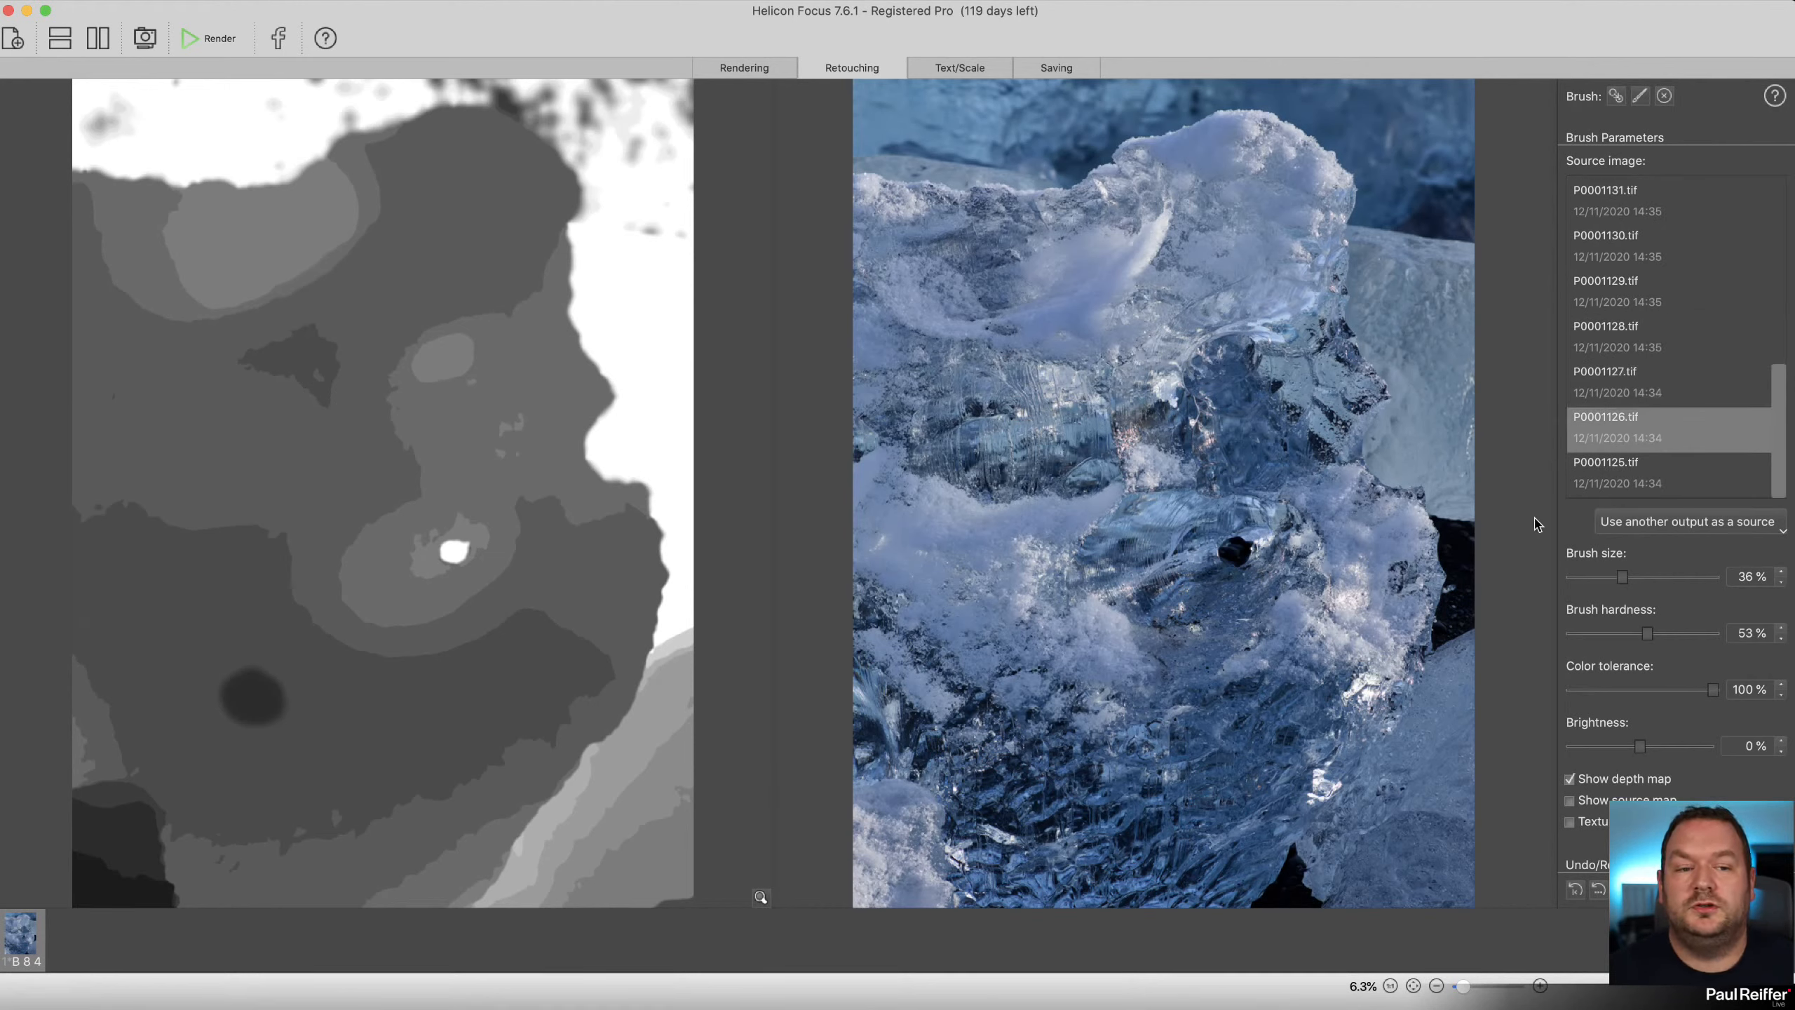
click(1569, 780)
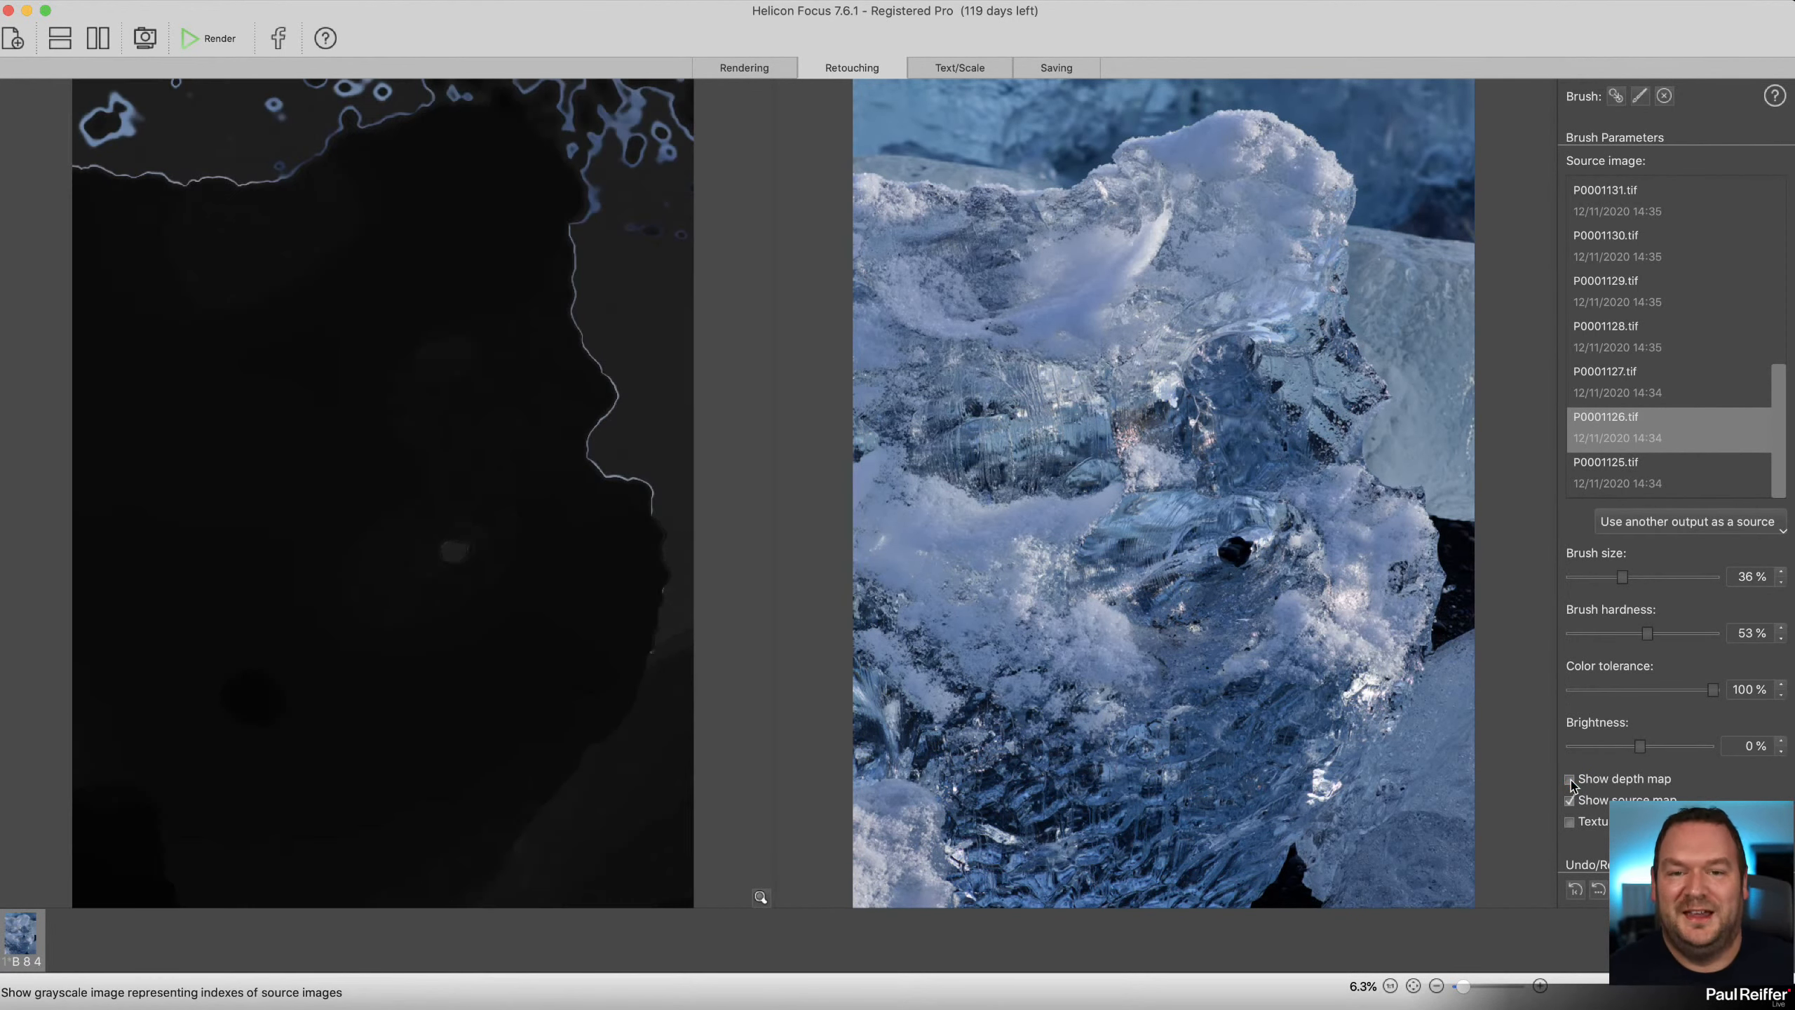
click(1569, 780)
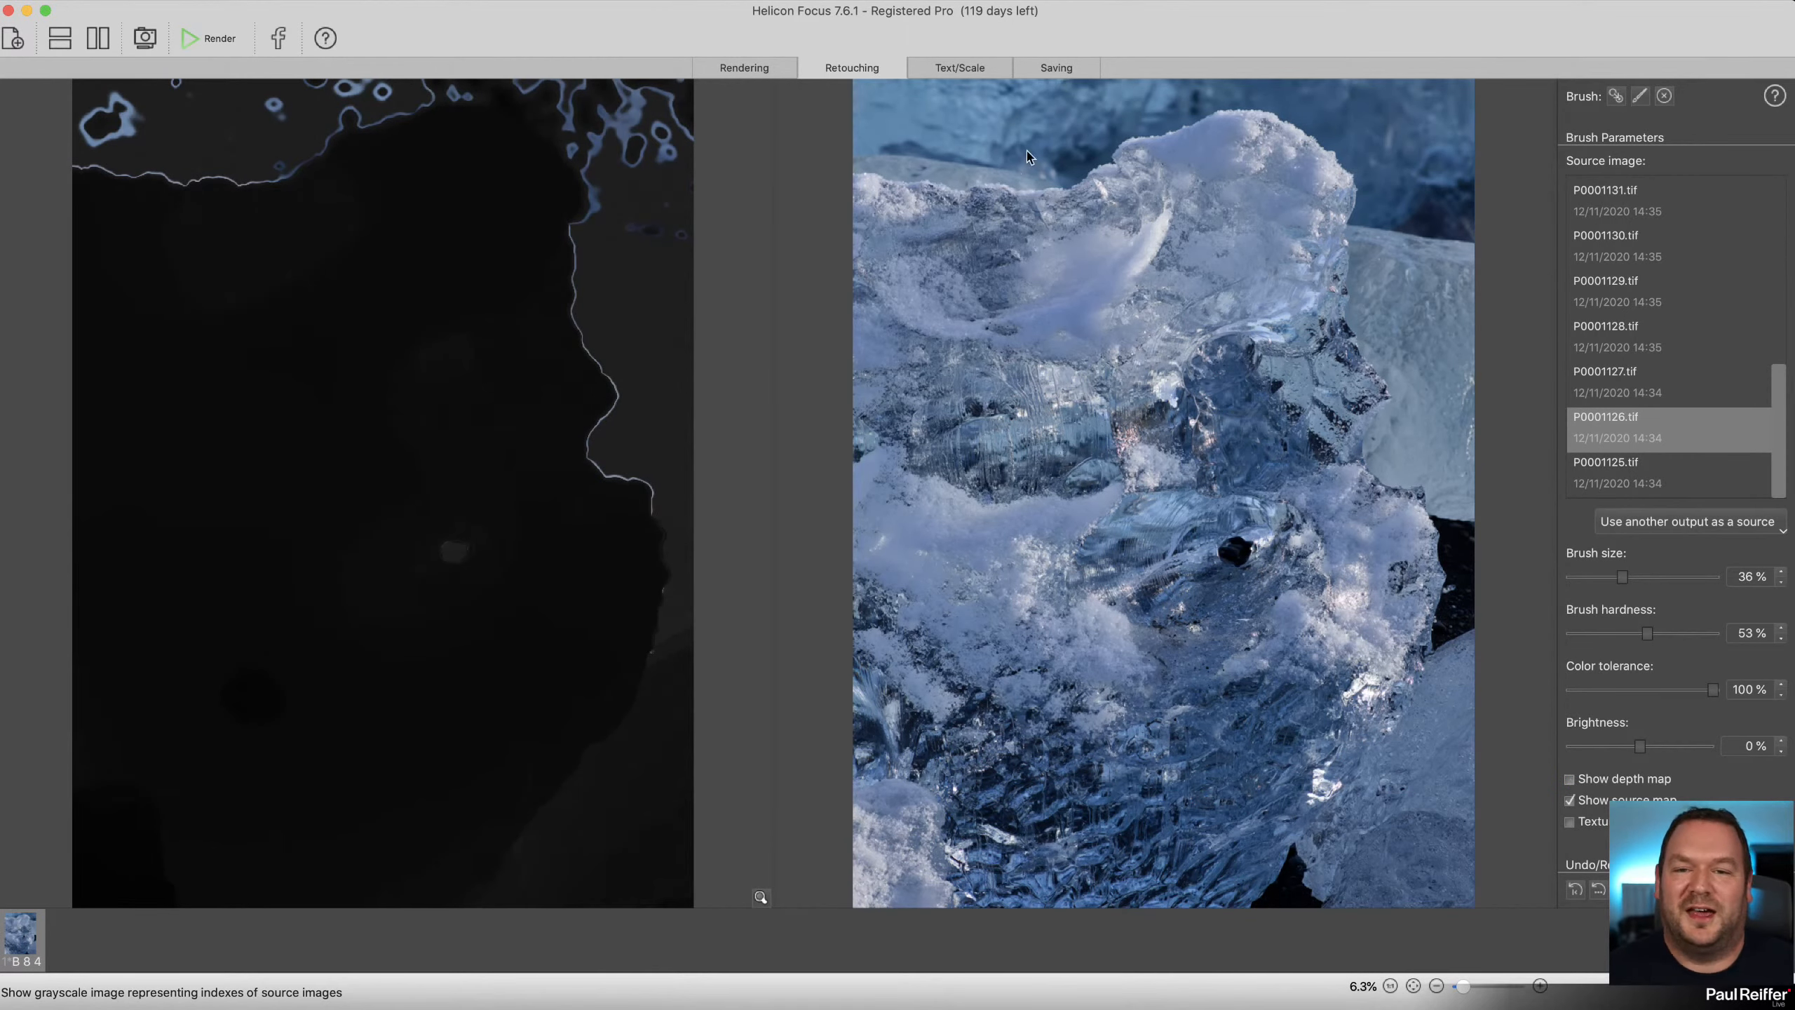
Save the stacked ice image as a TIFF with LZW compression, close Helicon Focus and return to Capture One.
click(1057, 68)
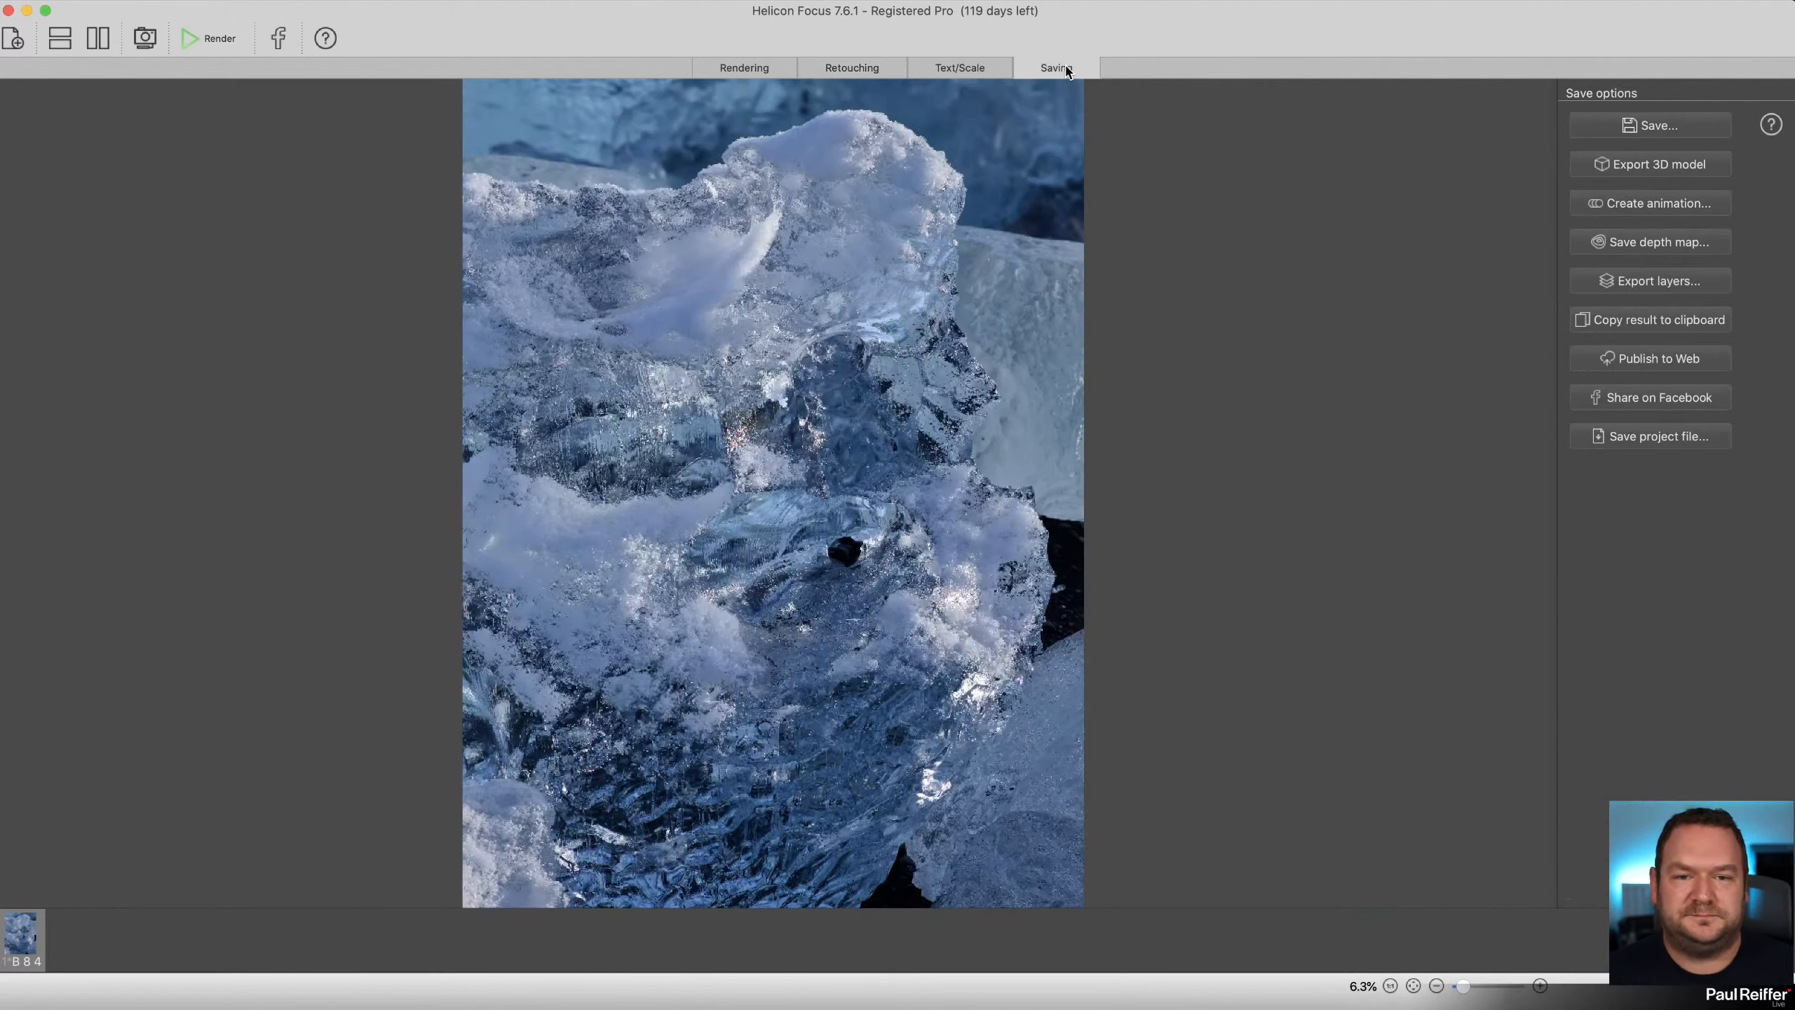
click(1665, 132)
click(1384, 509)
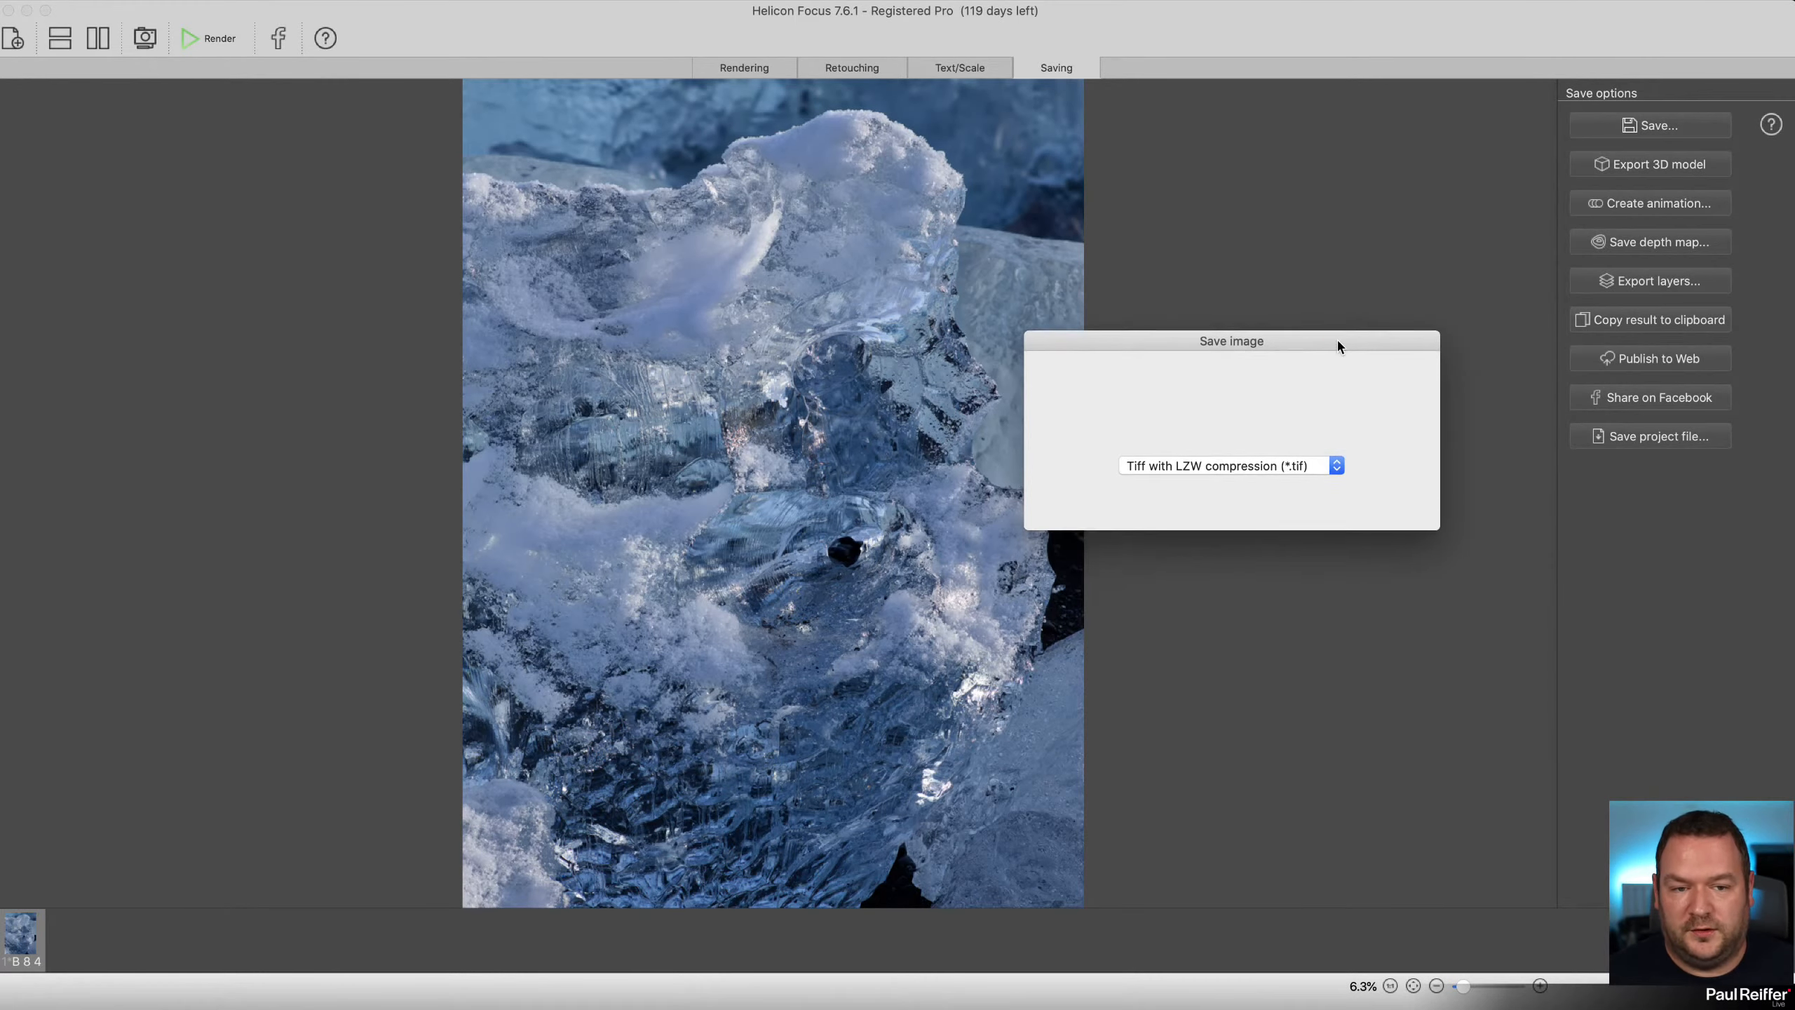
drag(1339, 347, 1352, 248)
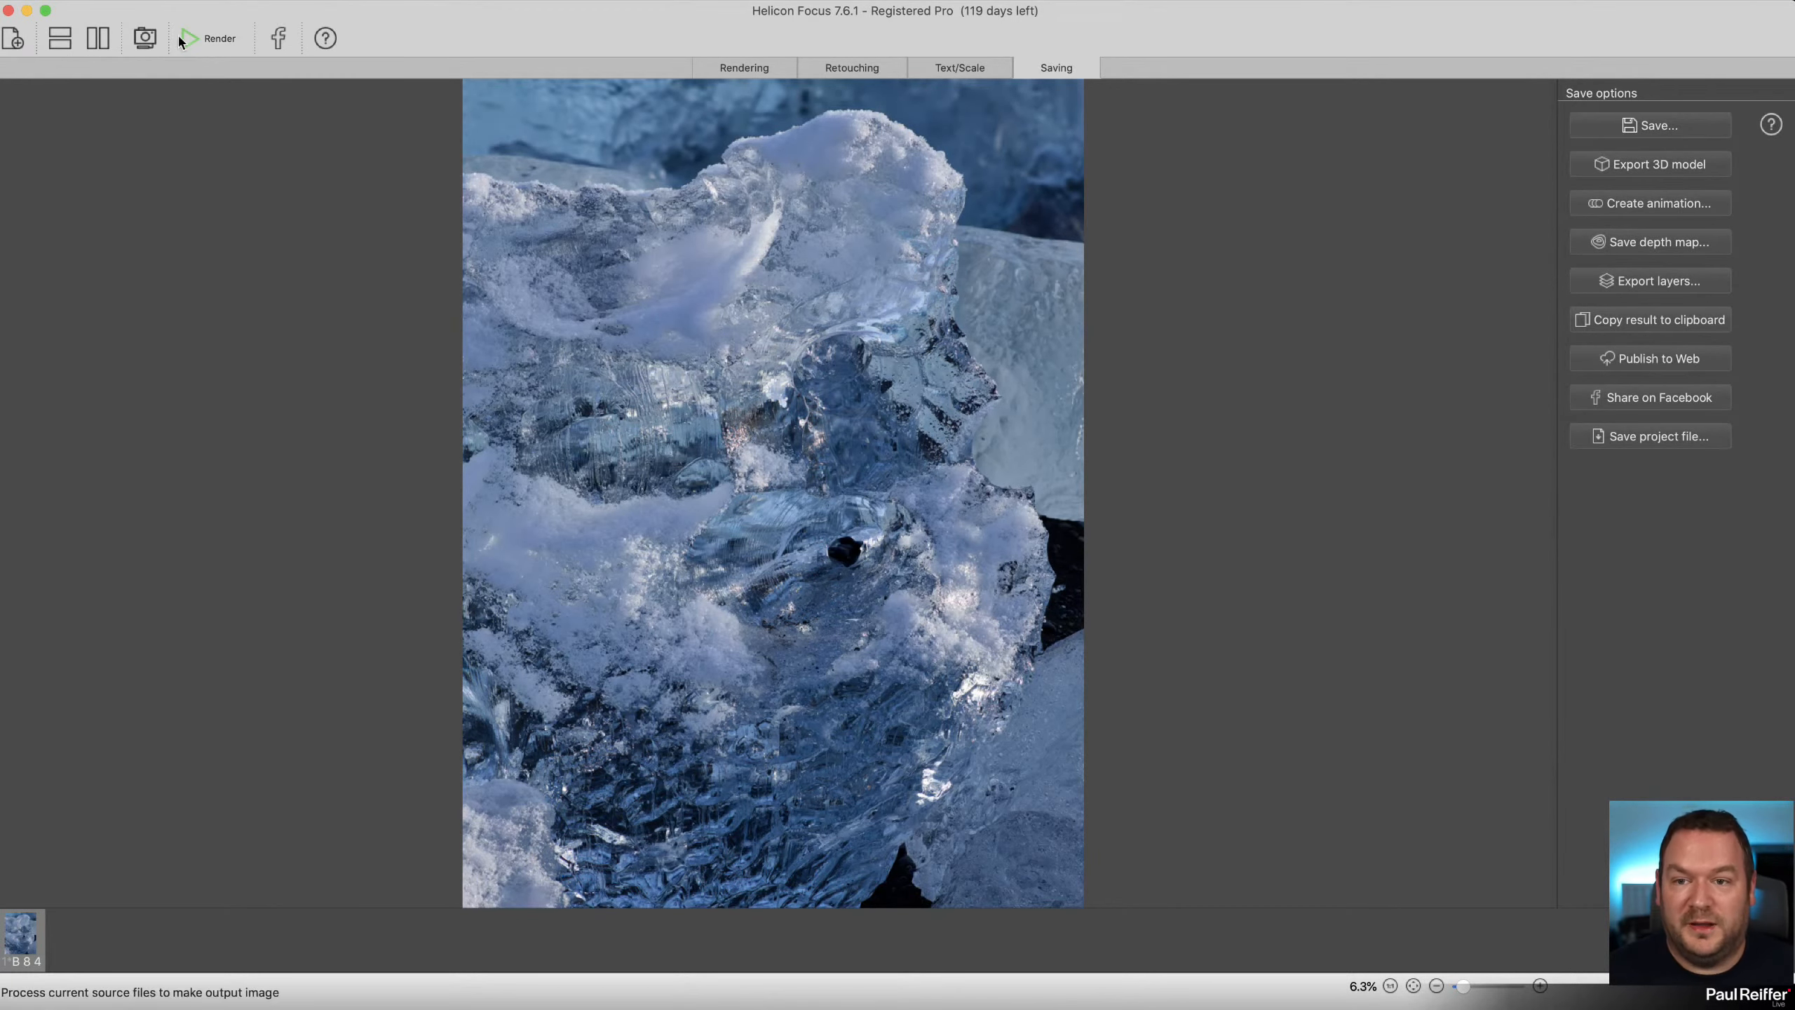
click(9, 10)
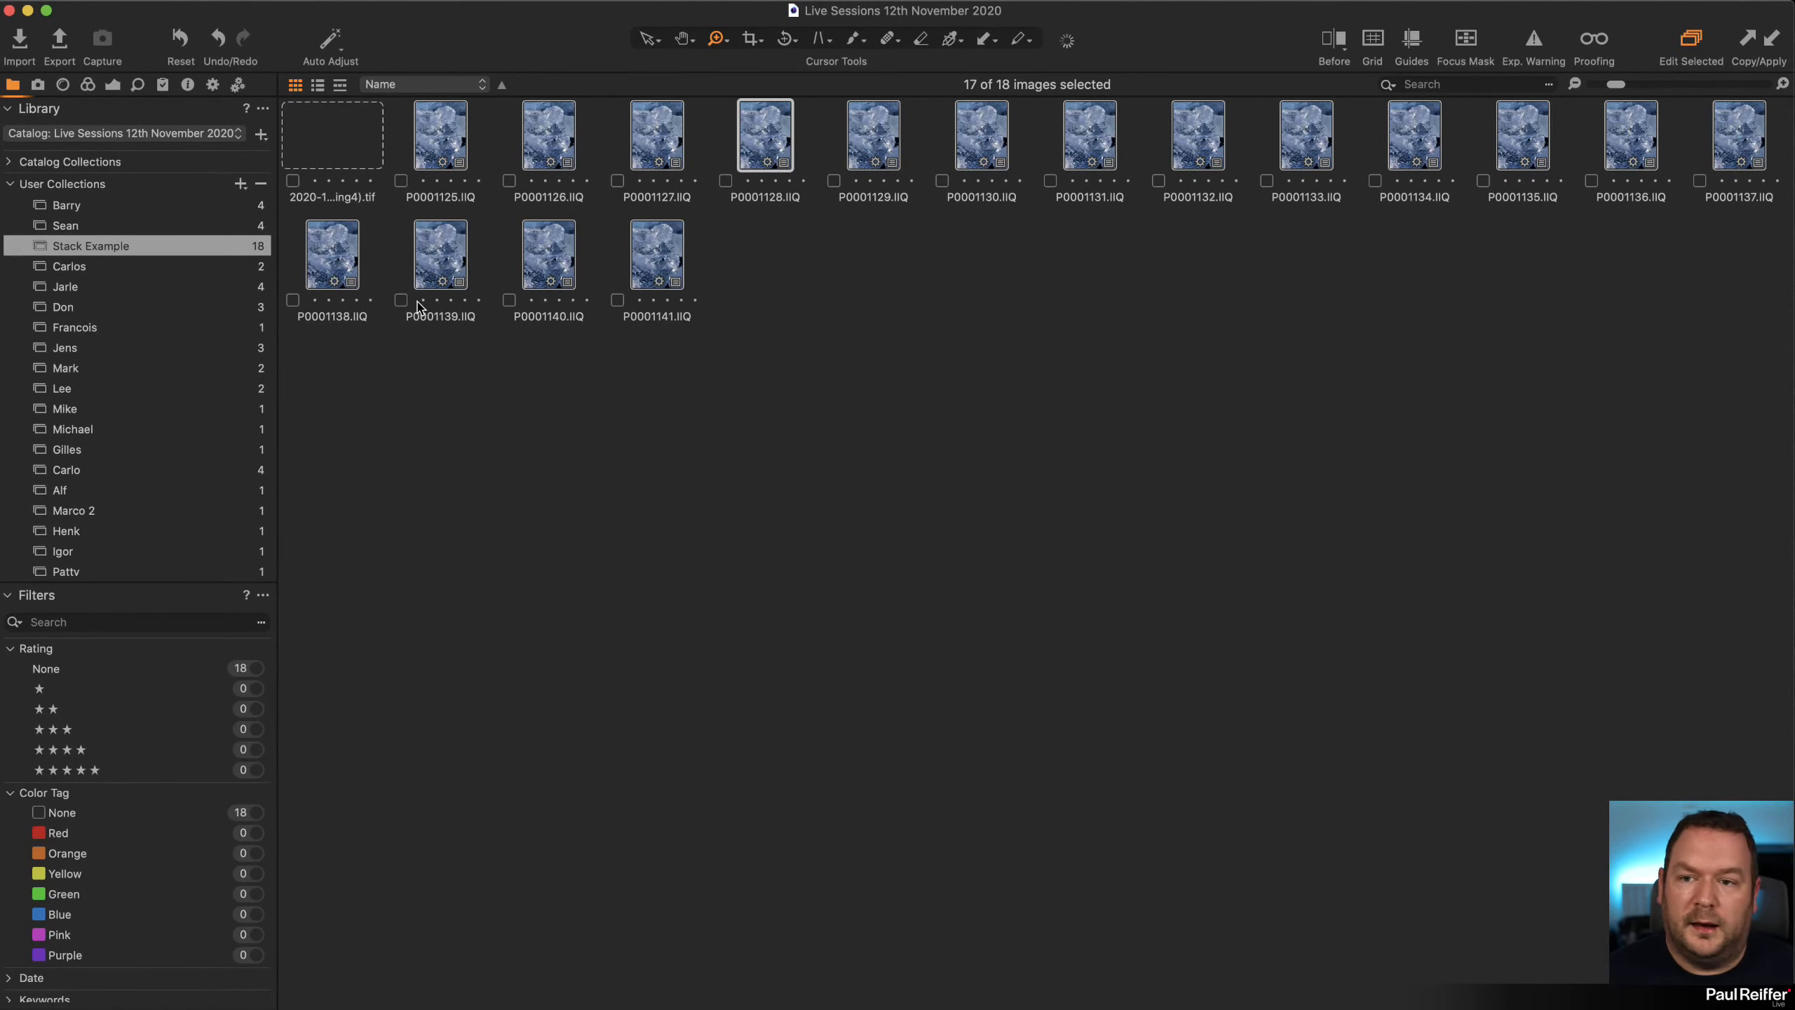
Select the new stacked TIFF, show the Viewer again, and place the thumbnail Browser along the right side.
click(362, 149)
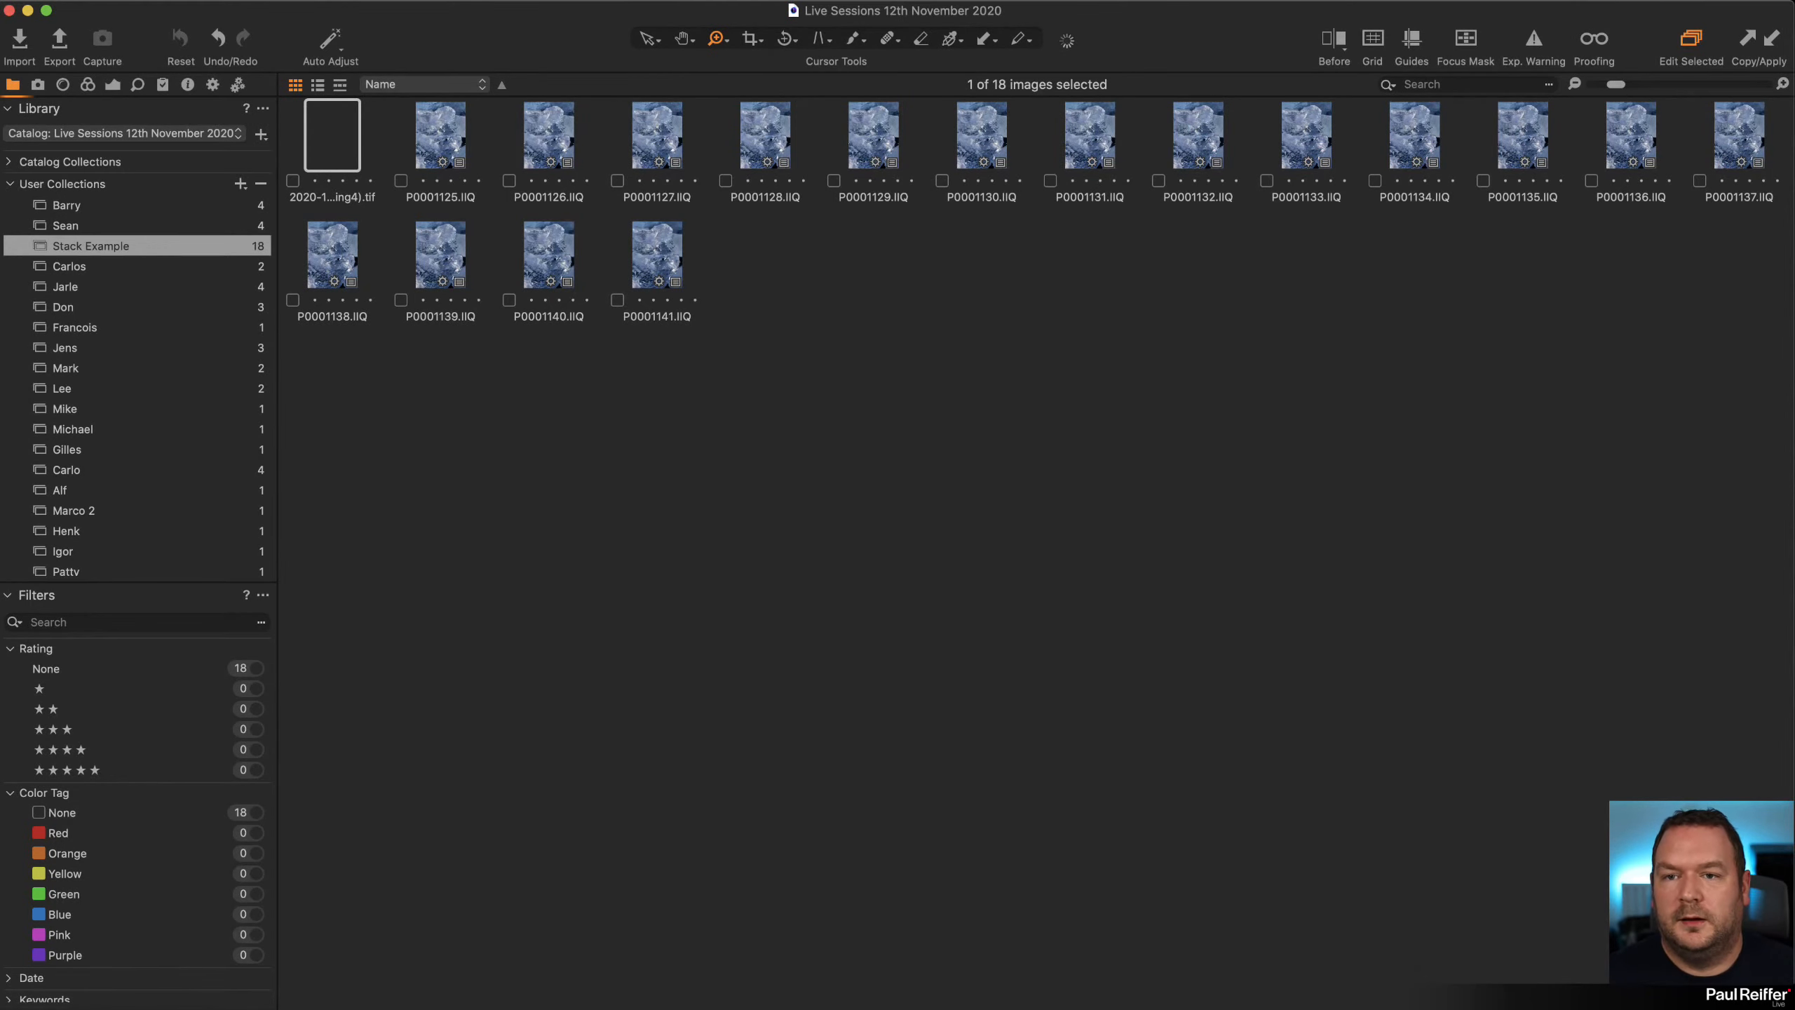
click(410, 0)
click(492, 361)
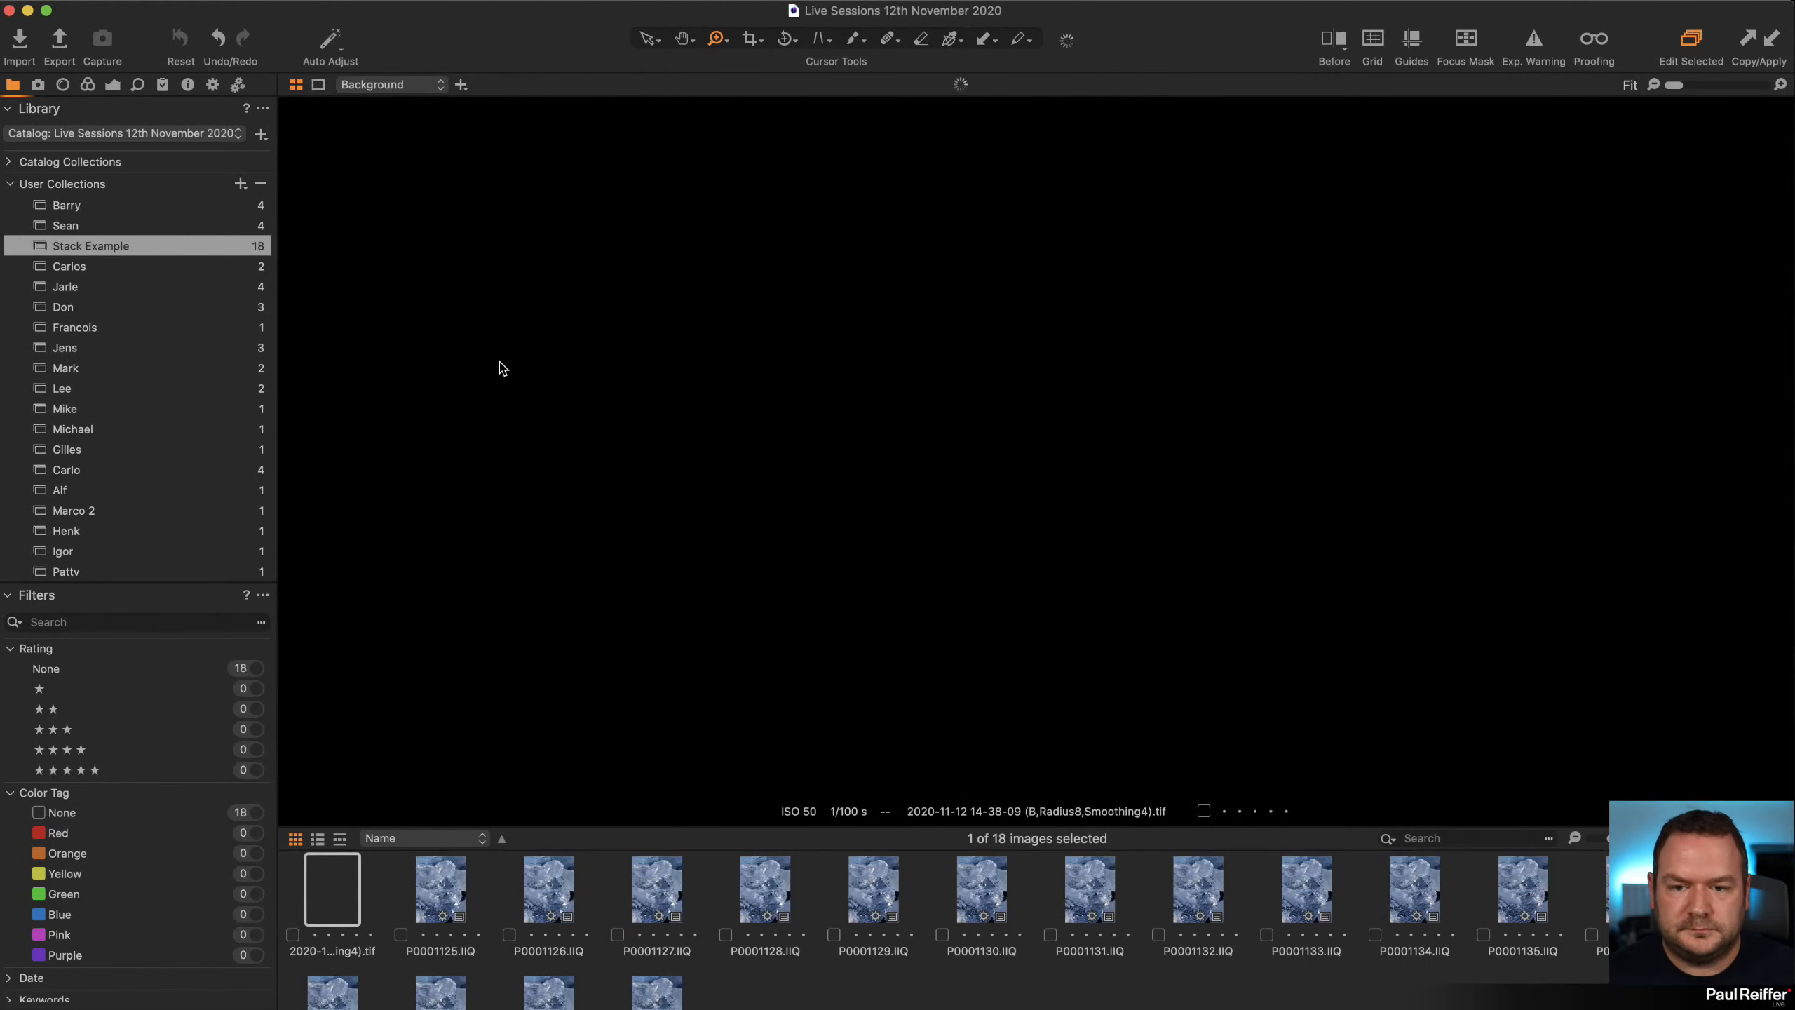
click(410, 0)
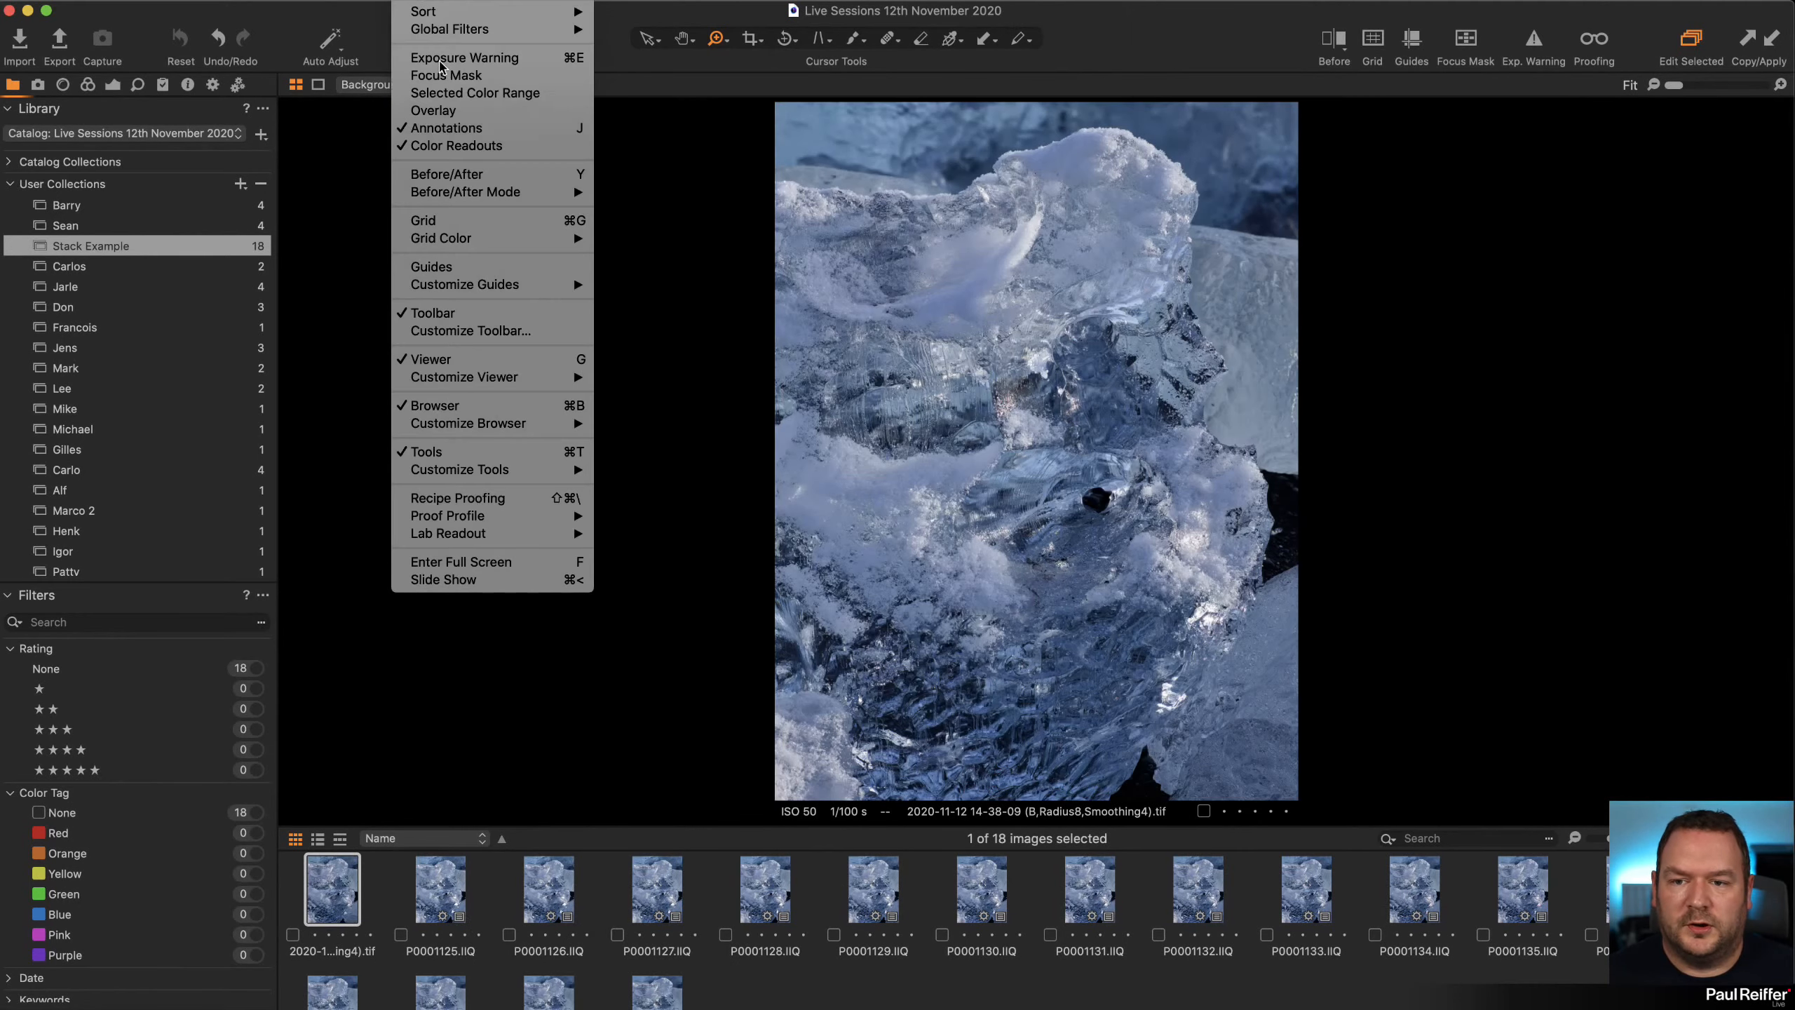
mouse_move(562, 426)
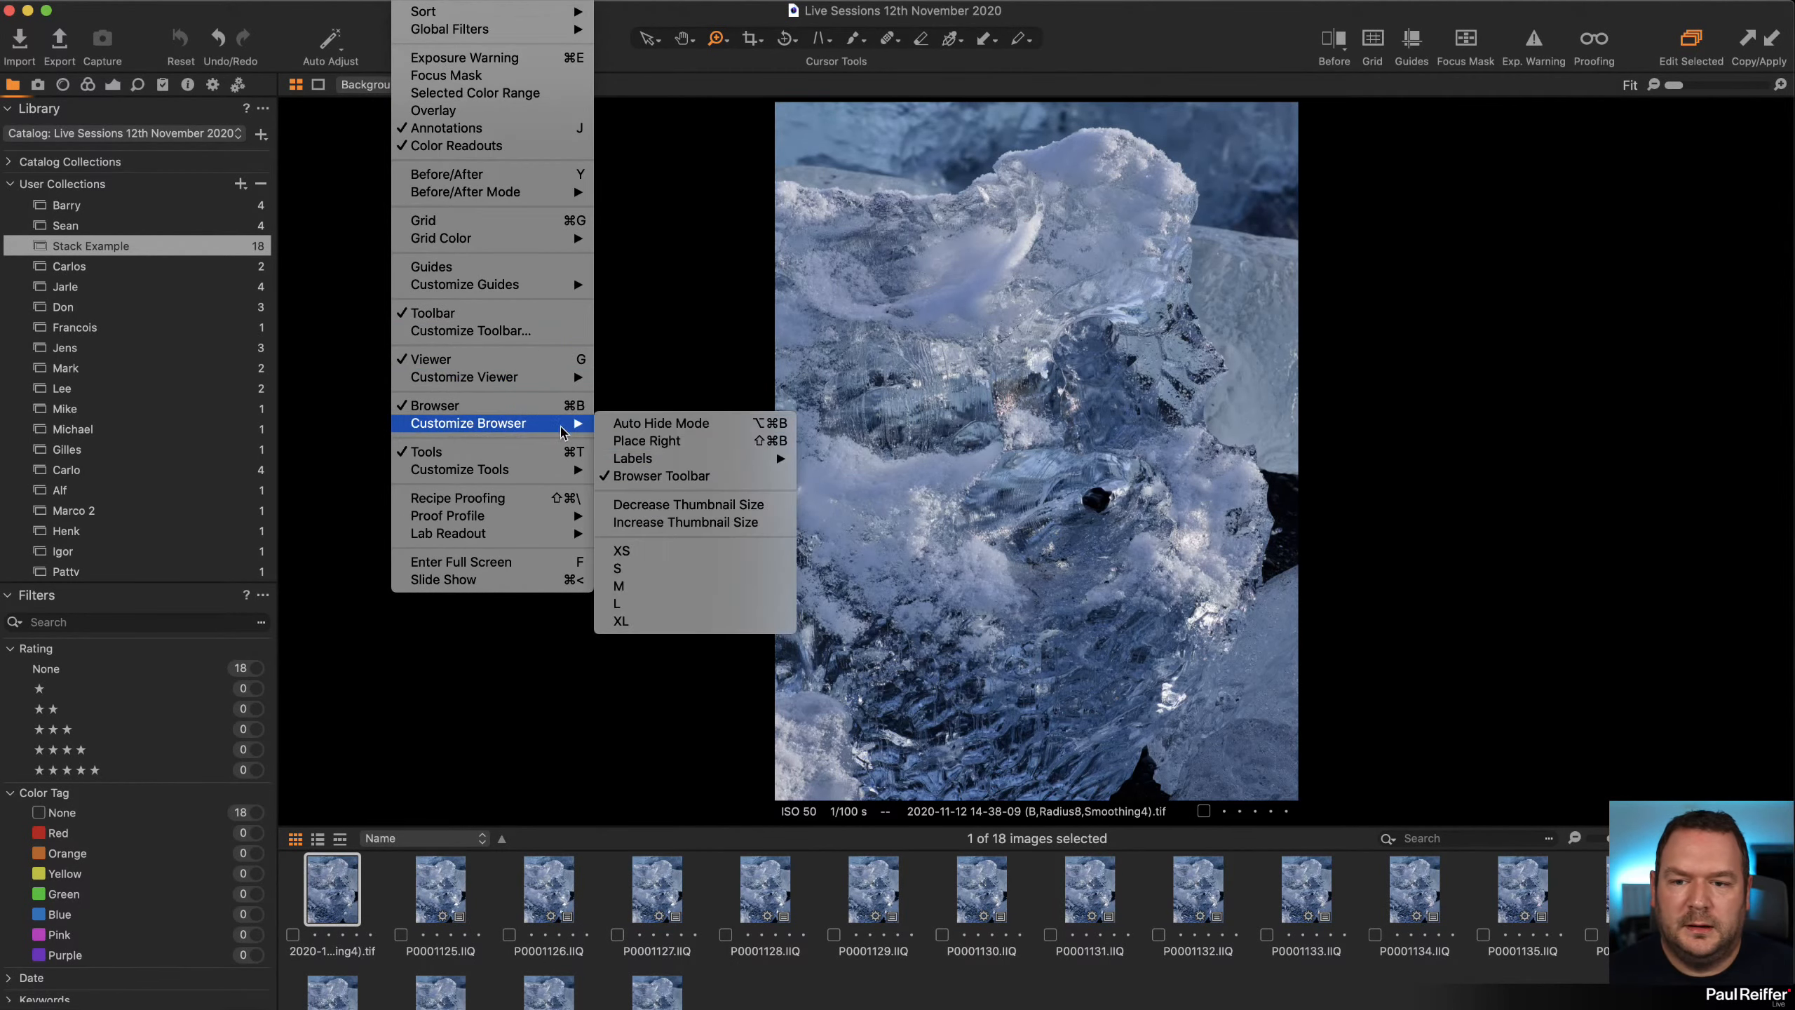
click(696, 442)
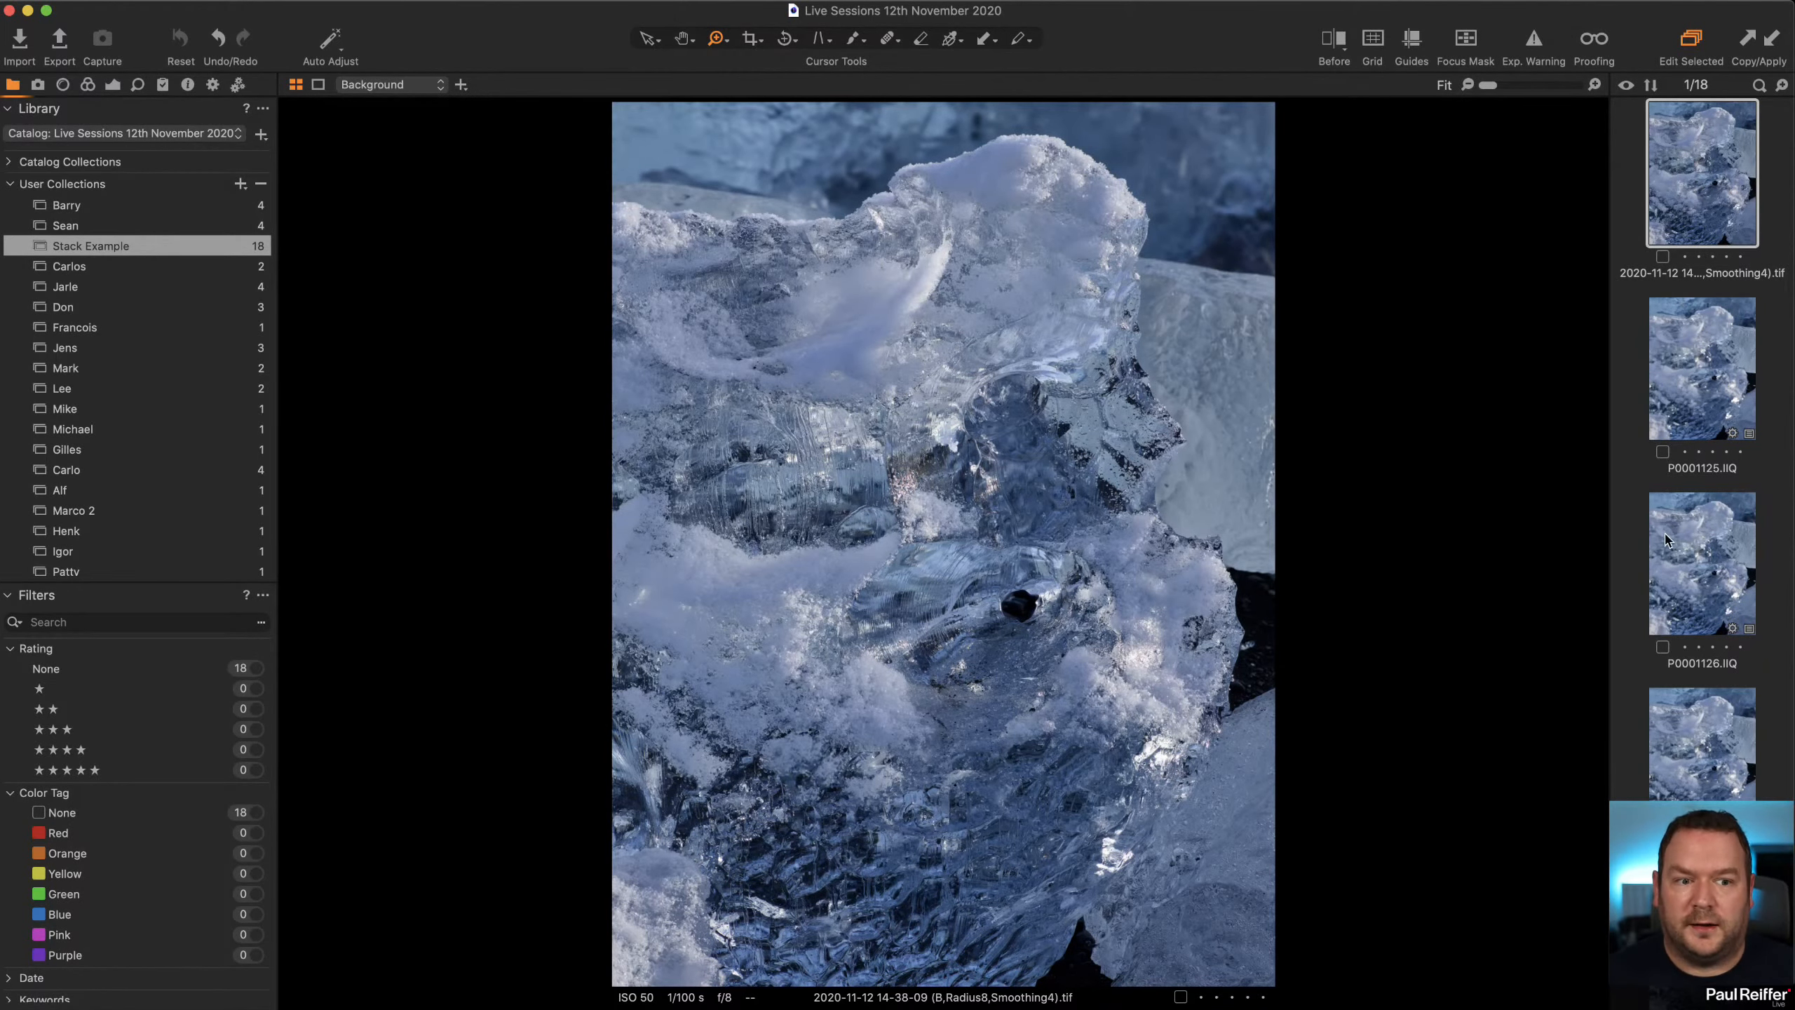
Compare the focus of individual frames such as P0001127.IIQ, P0001129.IIQ and P0001130.IIQ with the stacked TIFF.
click(1717, 772)
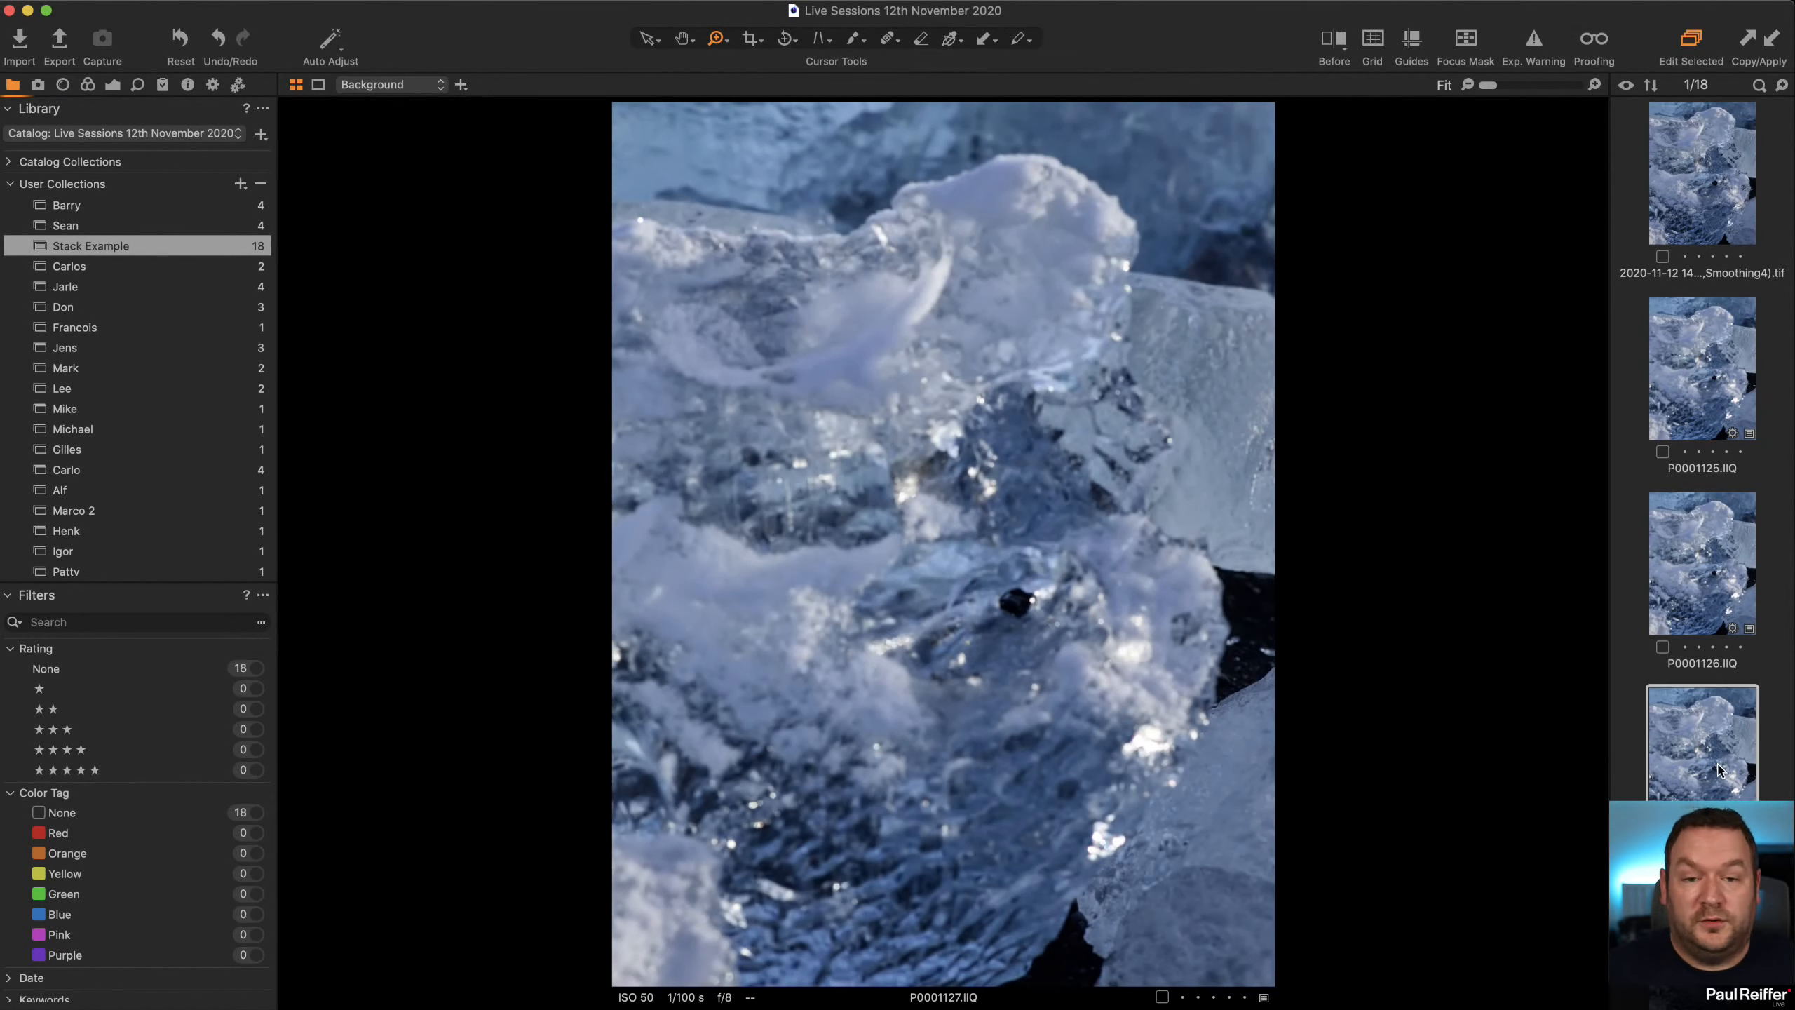
scroll(1713, 781, down, 5)
click(1714, 781)
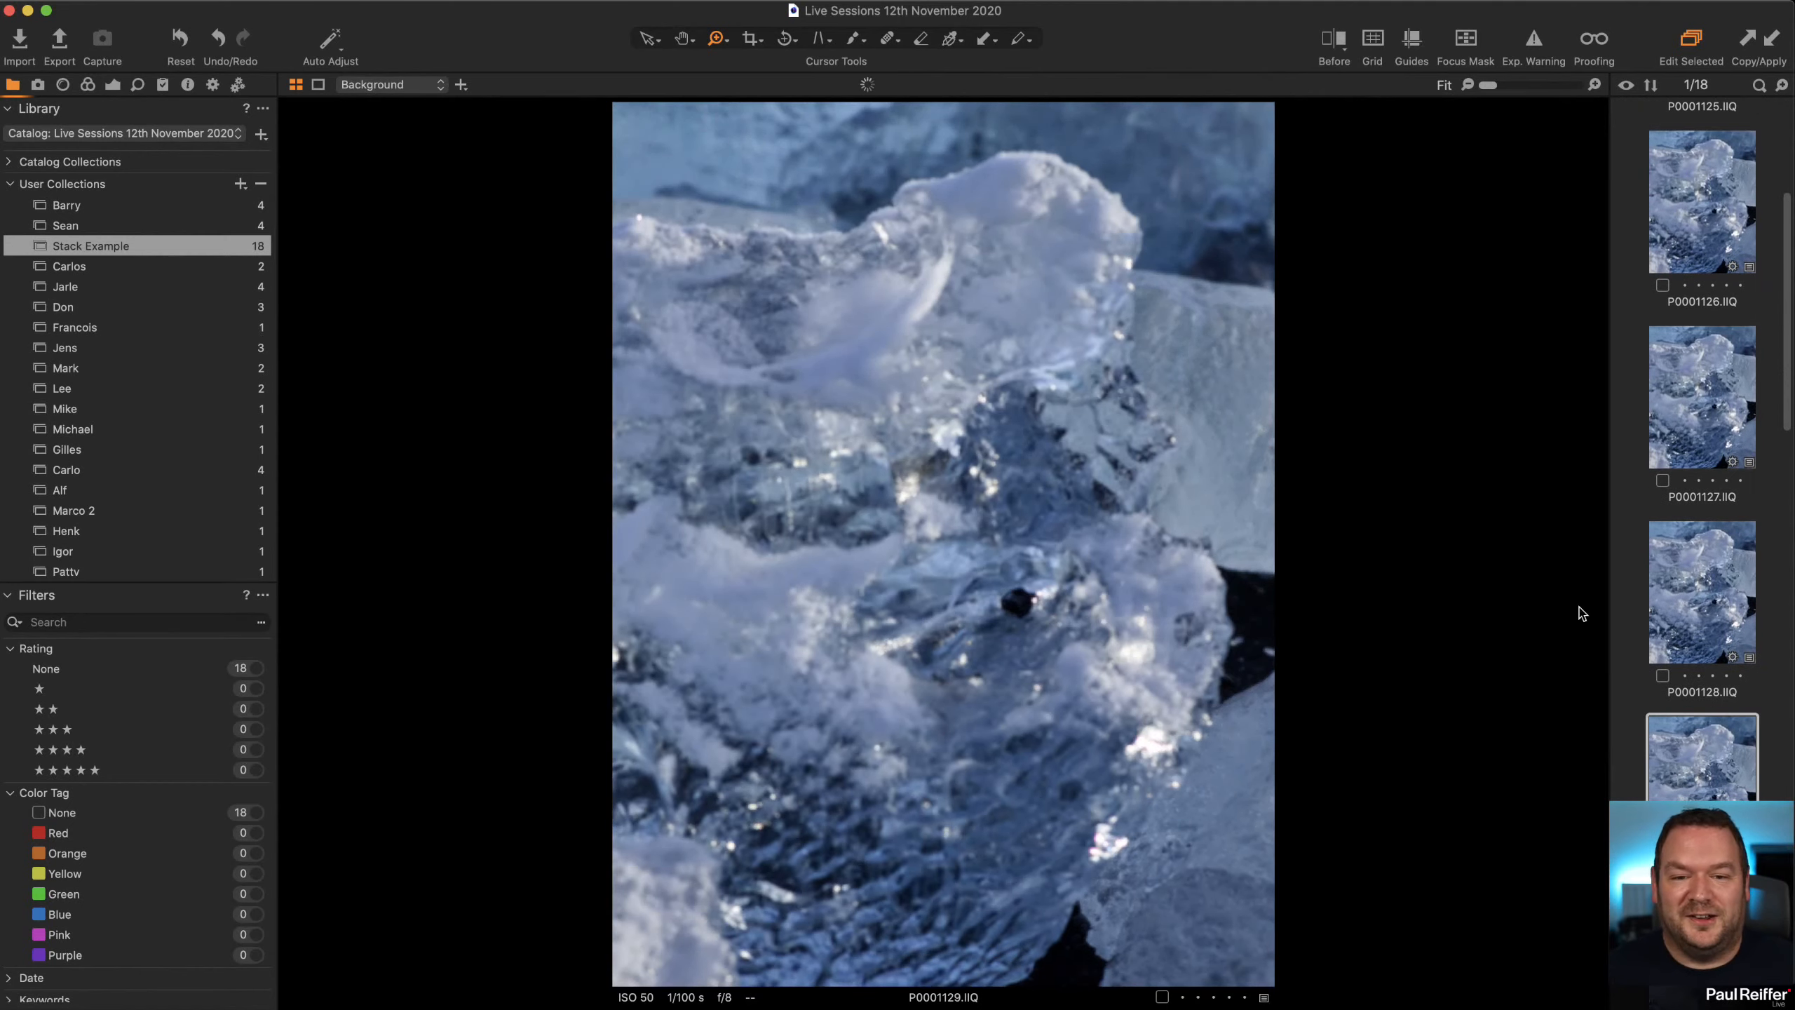
scroll(1713, 834, down, 4)
click(1713, 834)
scroll(1713, 835, down, 3)
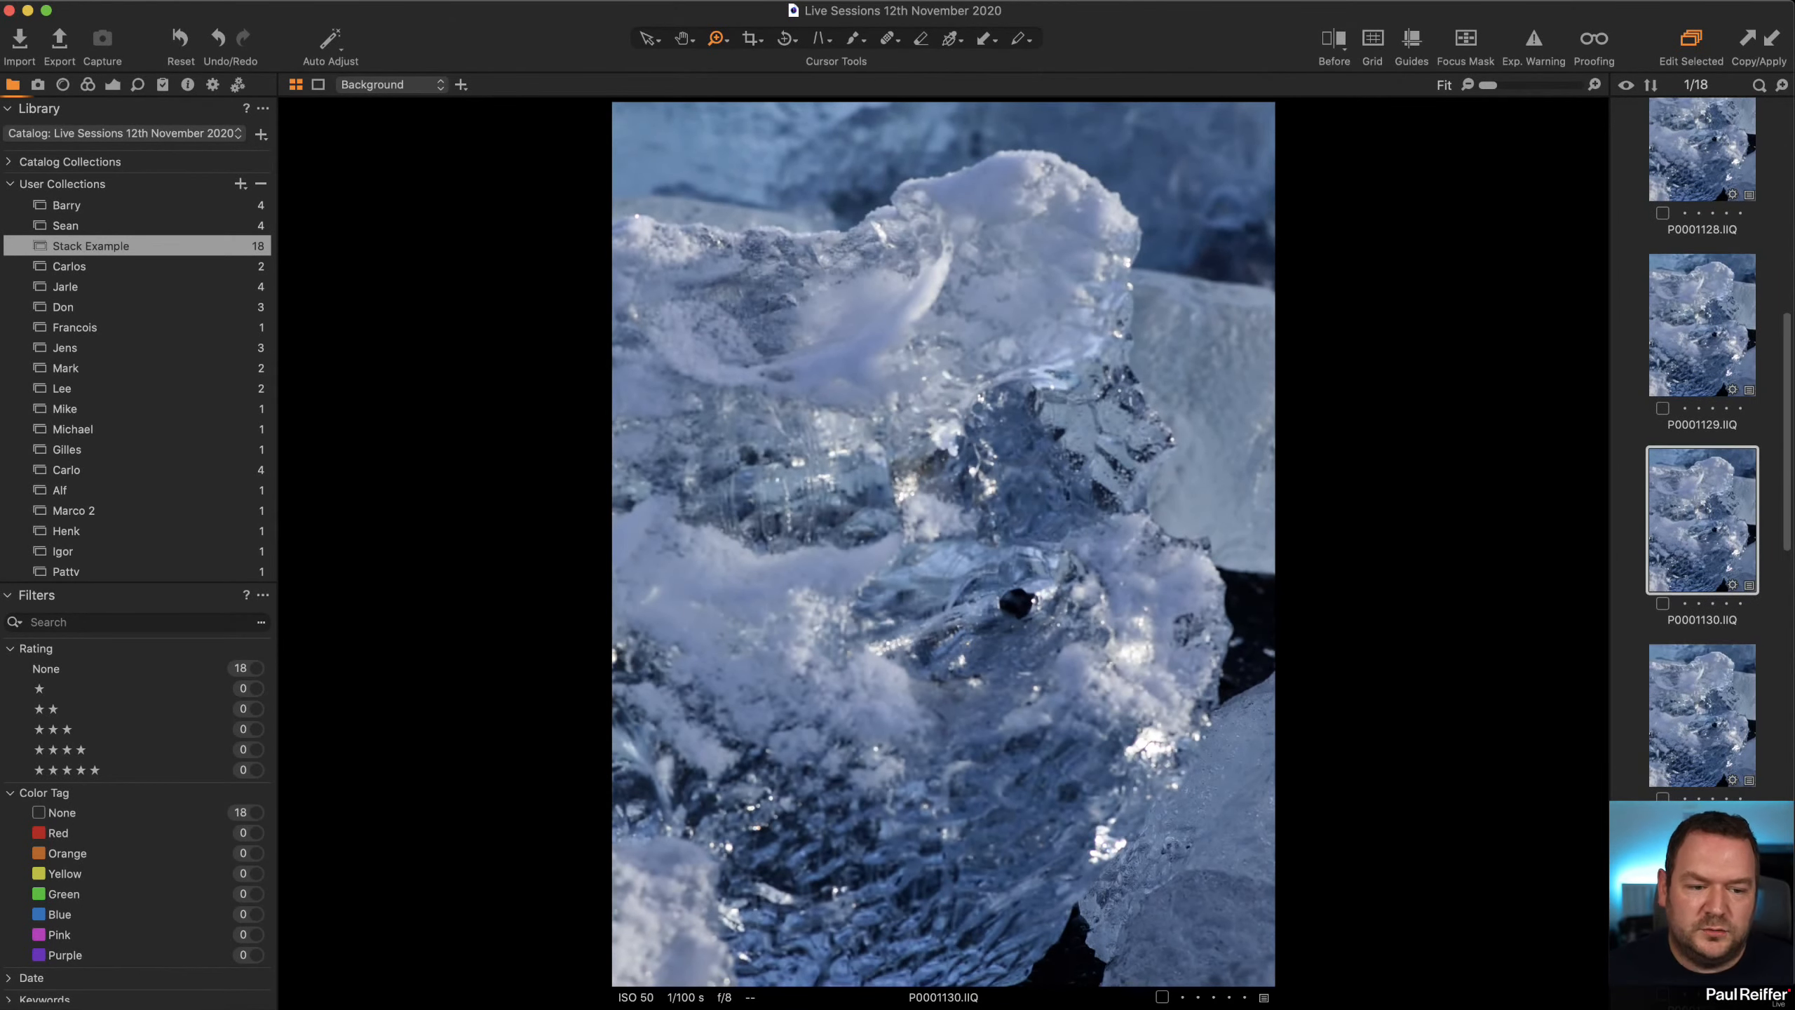
click(1714, 845)
scroll(1699, 212, up, 10)
click(1698, 182)
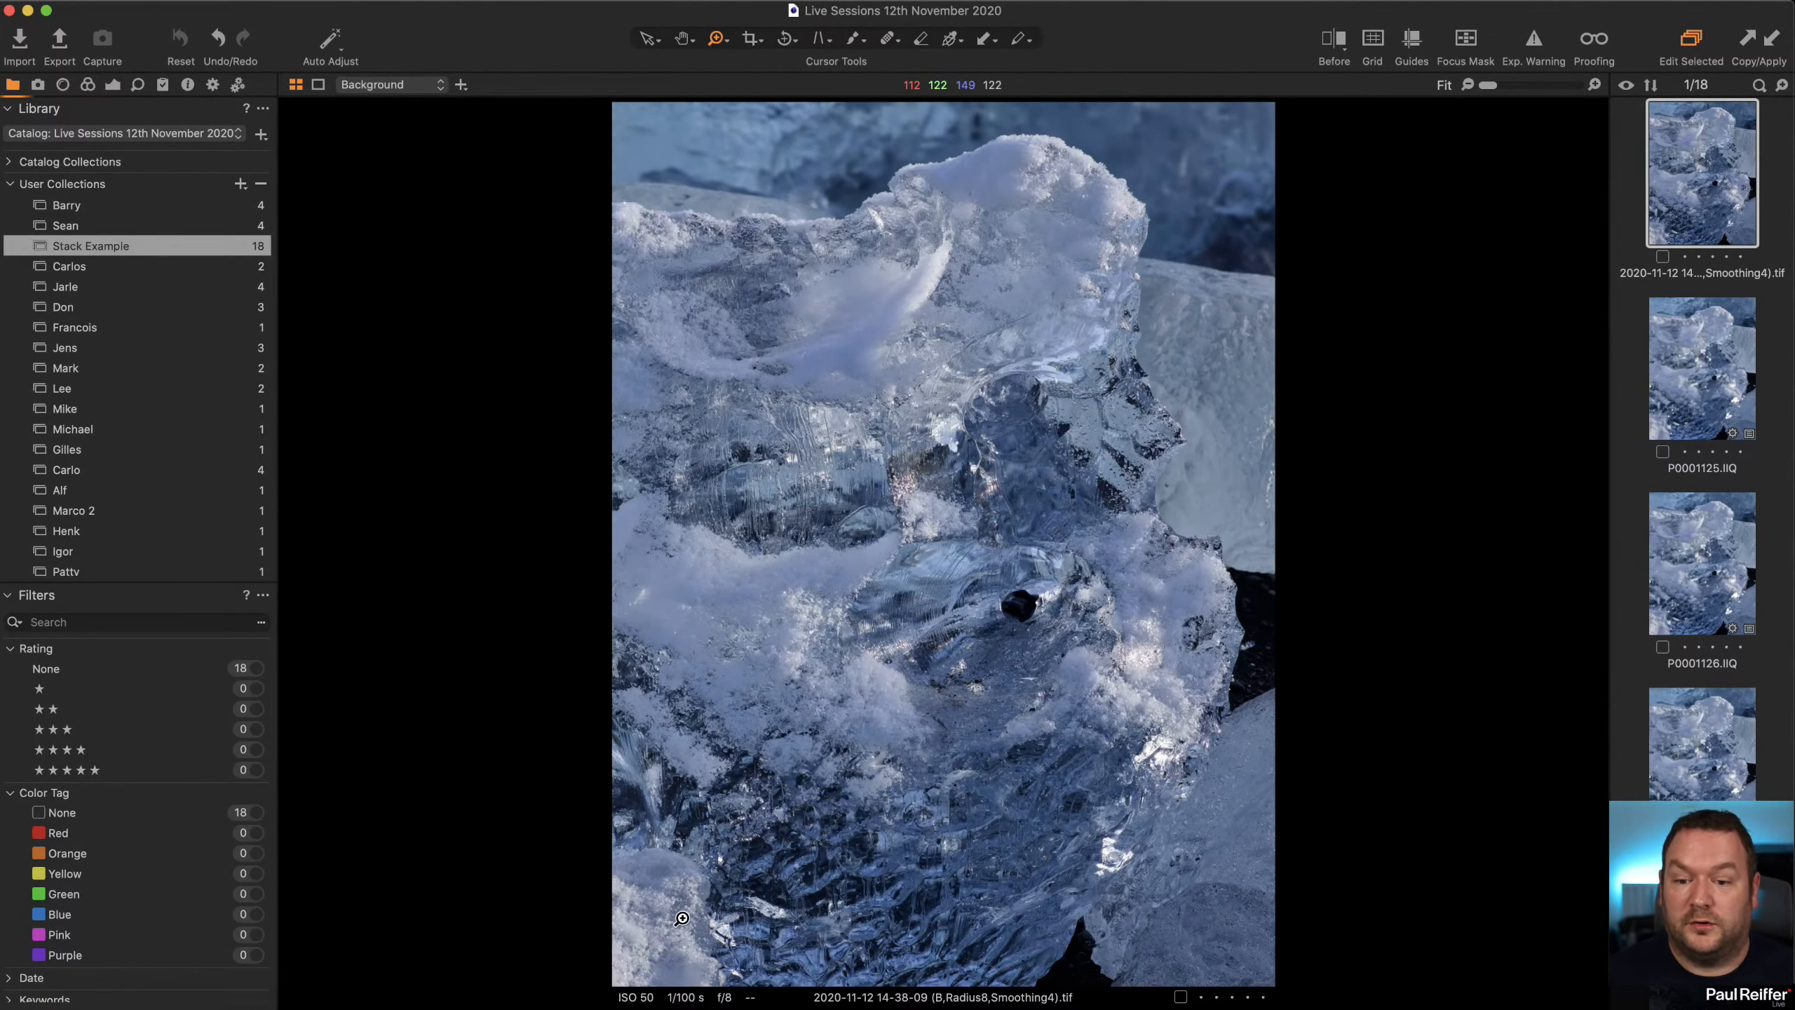
Examine the stacked TIFF's sharpness at 71%, from the foreground ice up to the far edge, and return to the full image.
click(857, 751)
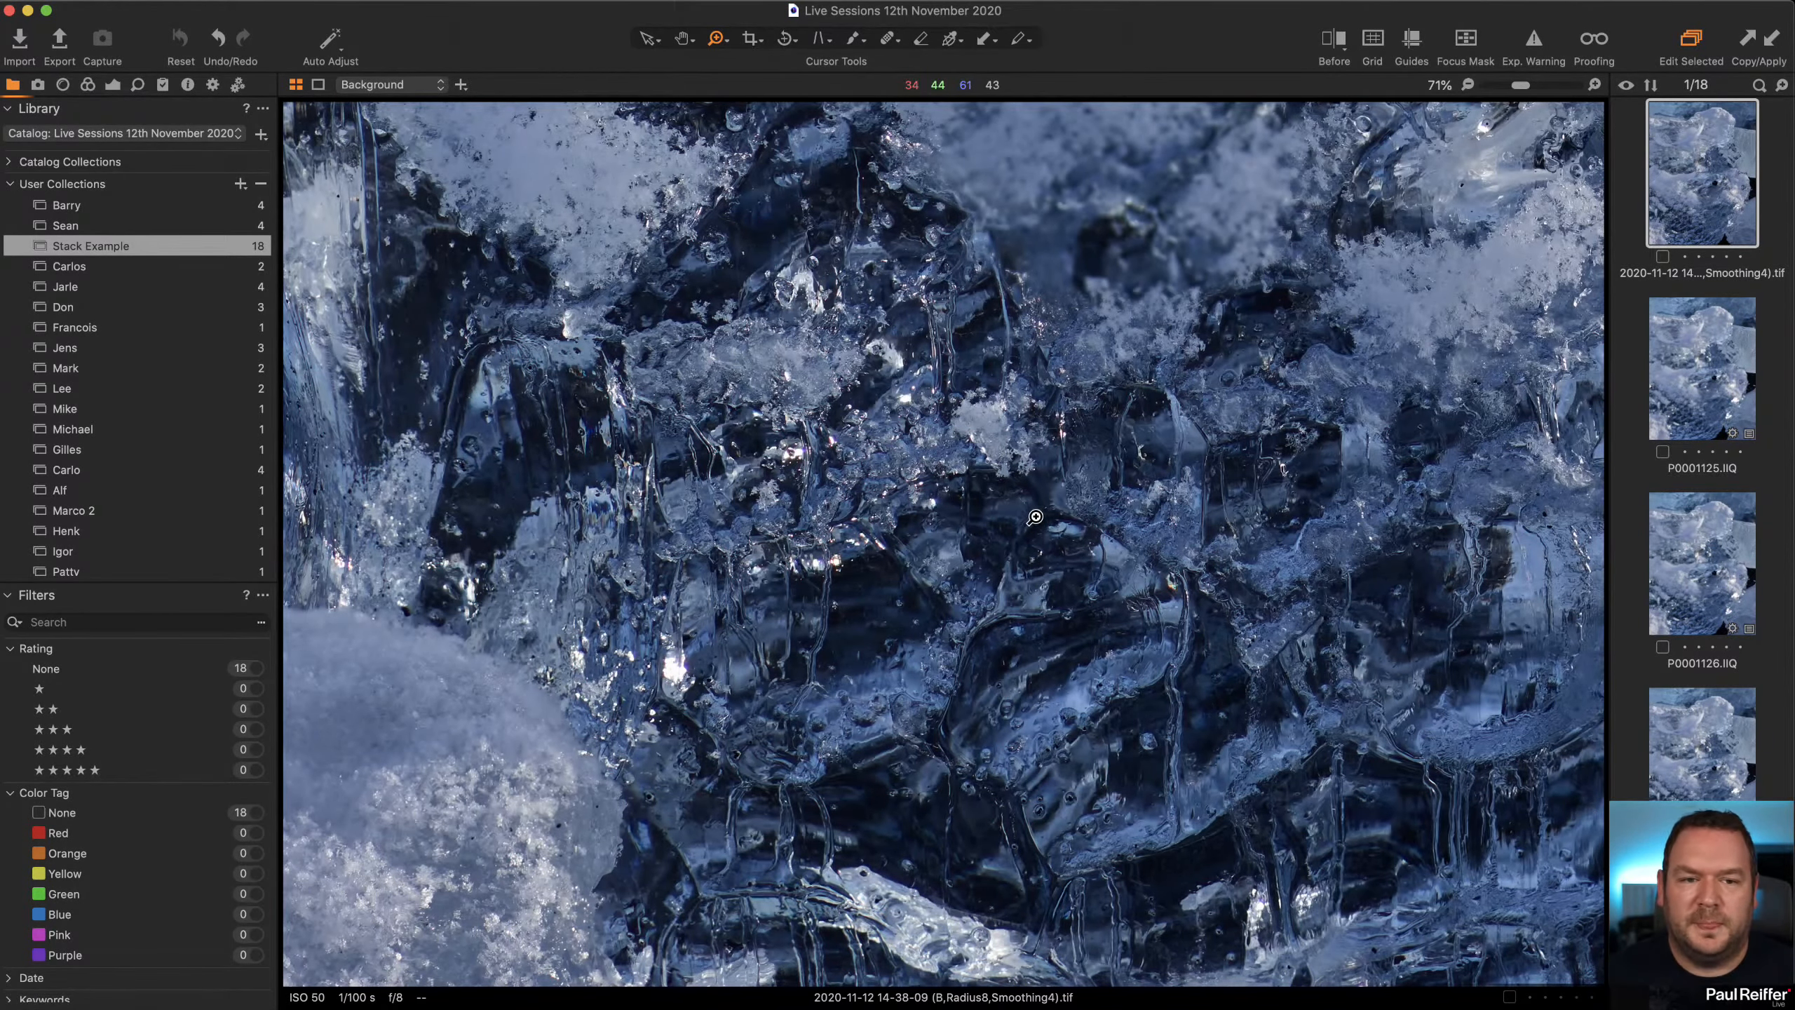
drag(1443, 214, 638, 791)
drag(1243, 371, 636, 807)
drag(1314, 282, 711, 905)
drag(1006, 413, 1274, 895)
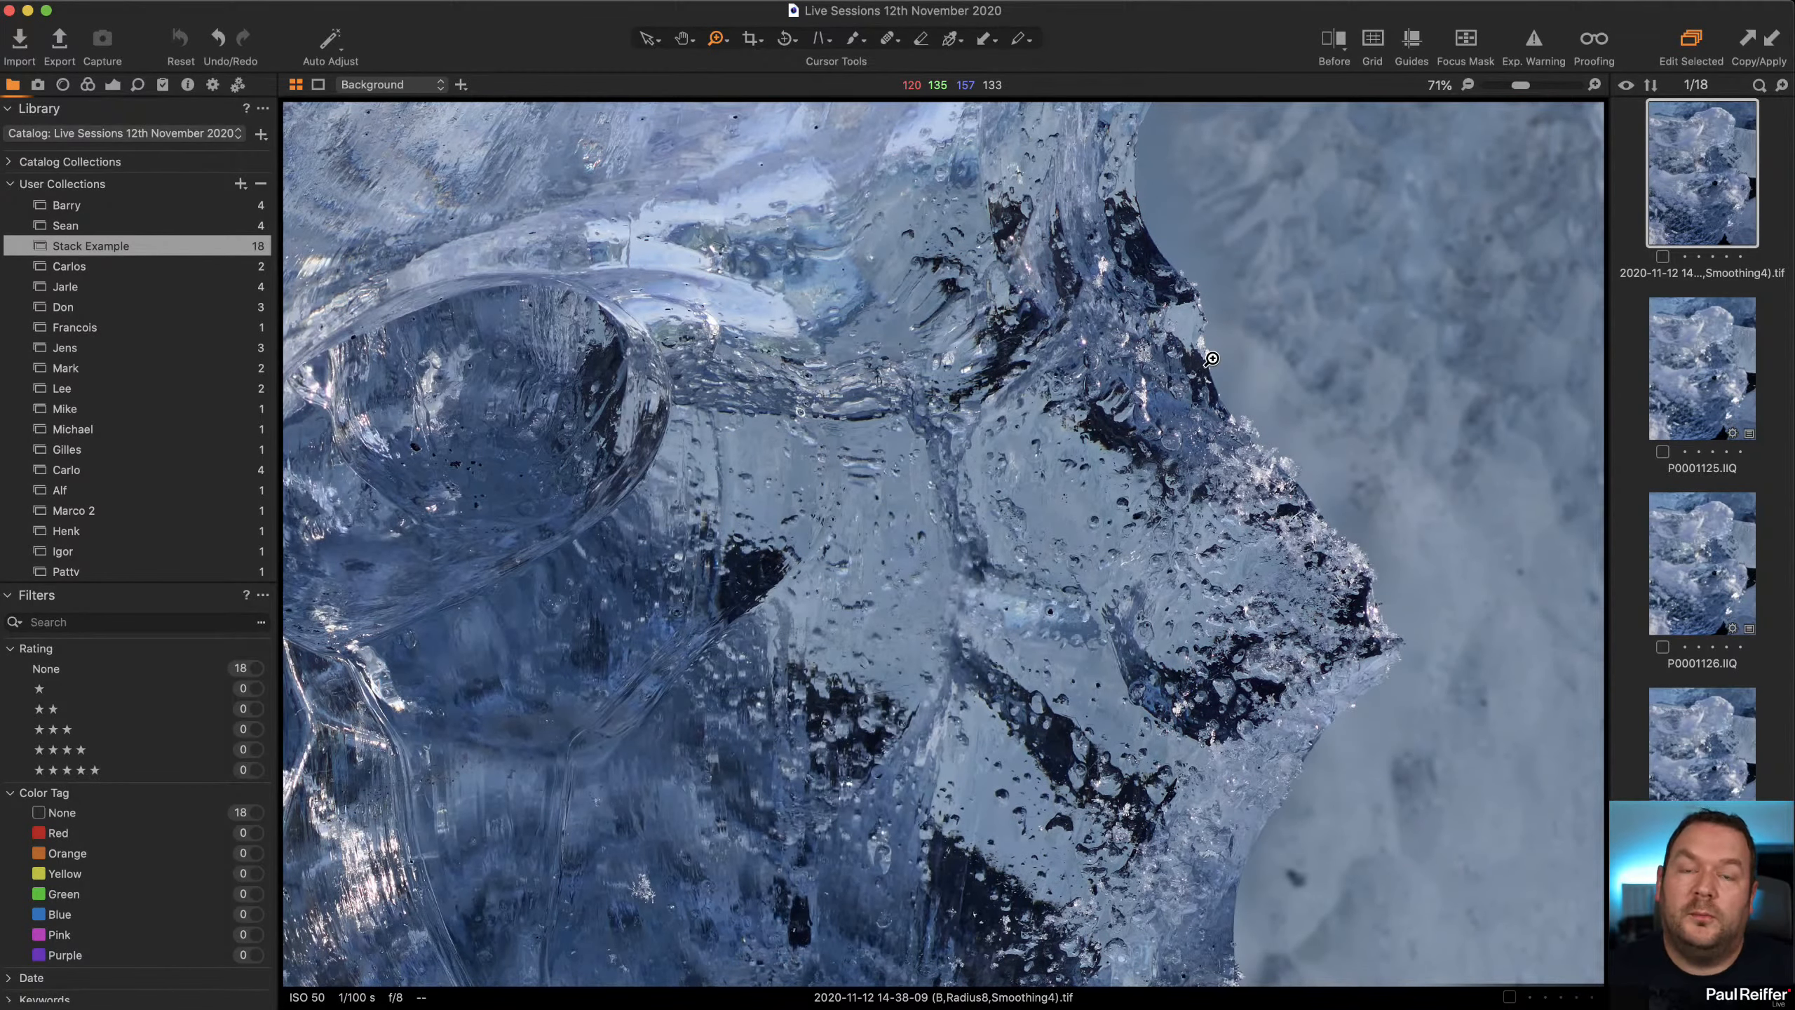
key(super+0)
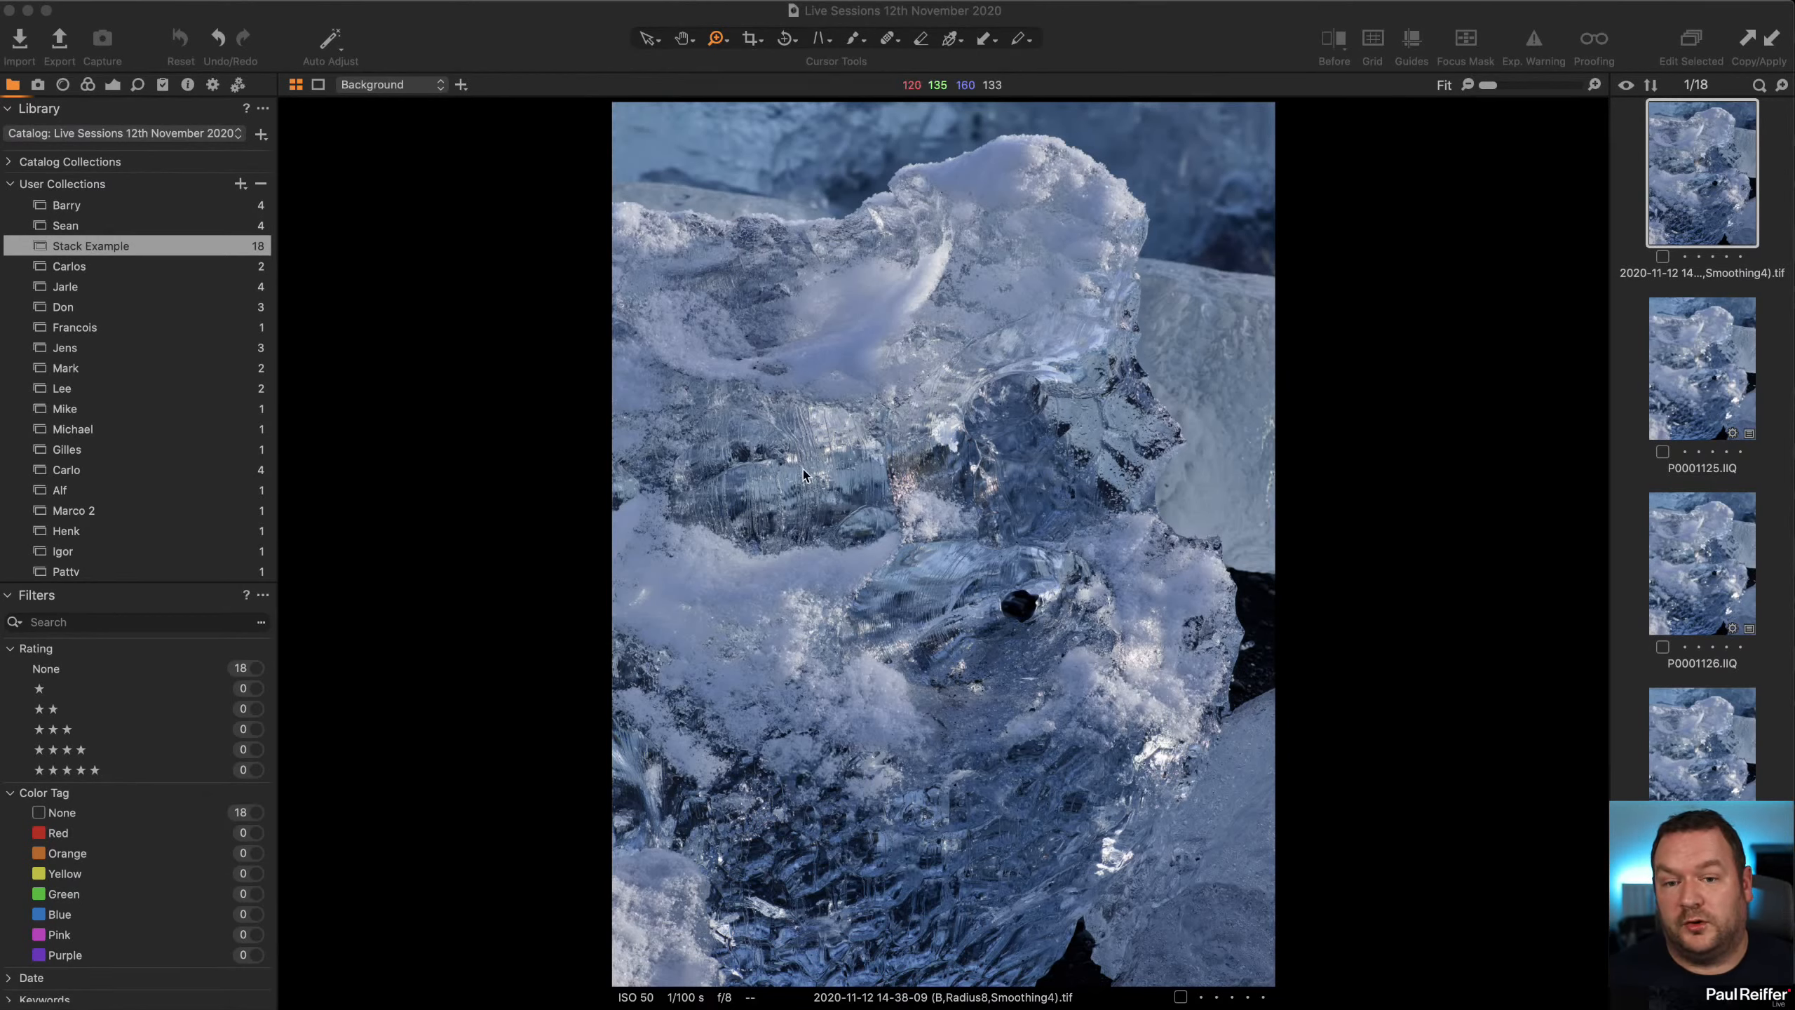
Try a different Kelvin white balance on the stacked TIFF, reset it, and return to the Library tools.
click(105, 267)
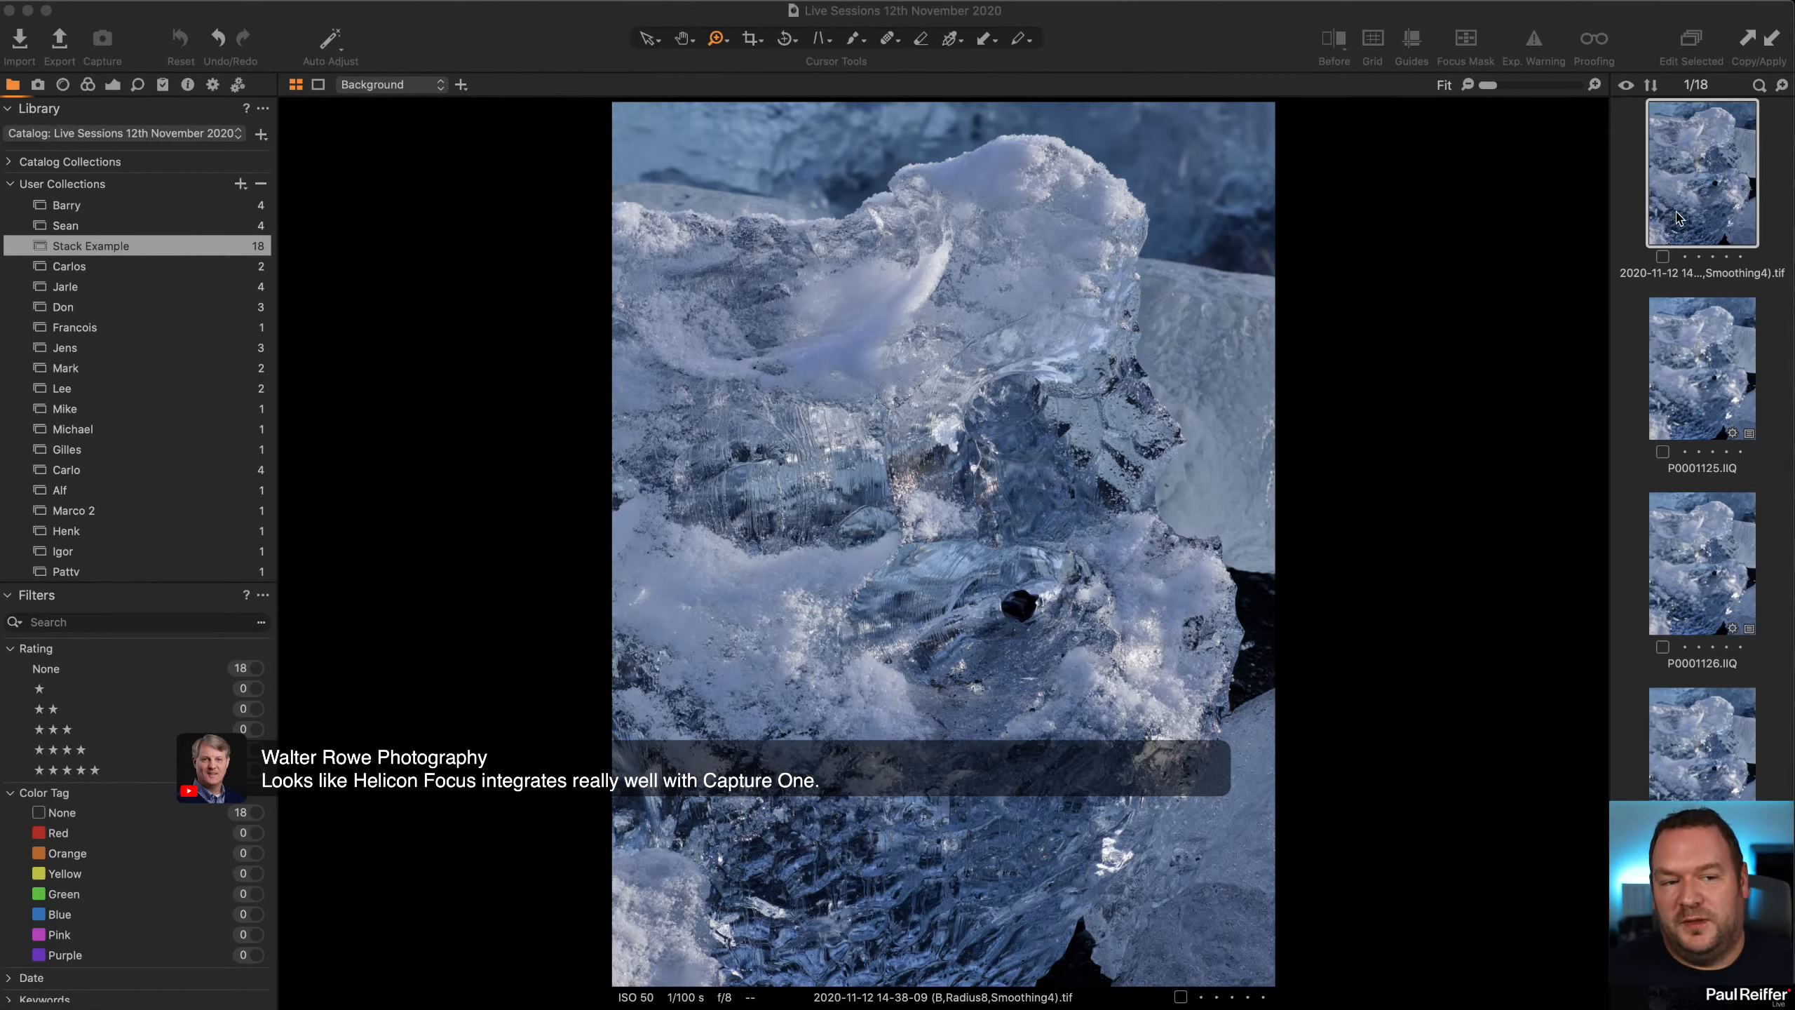
click(112, 85)
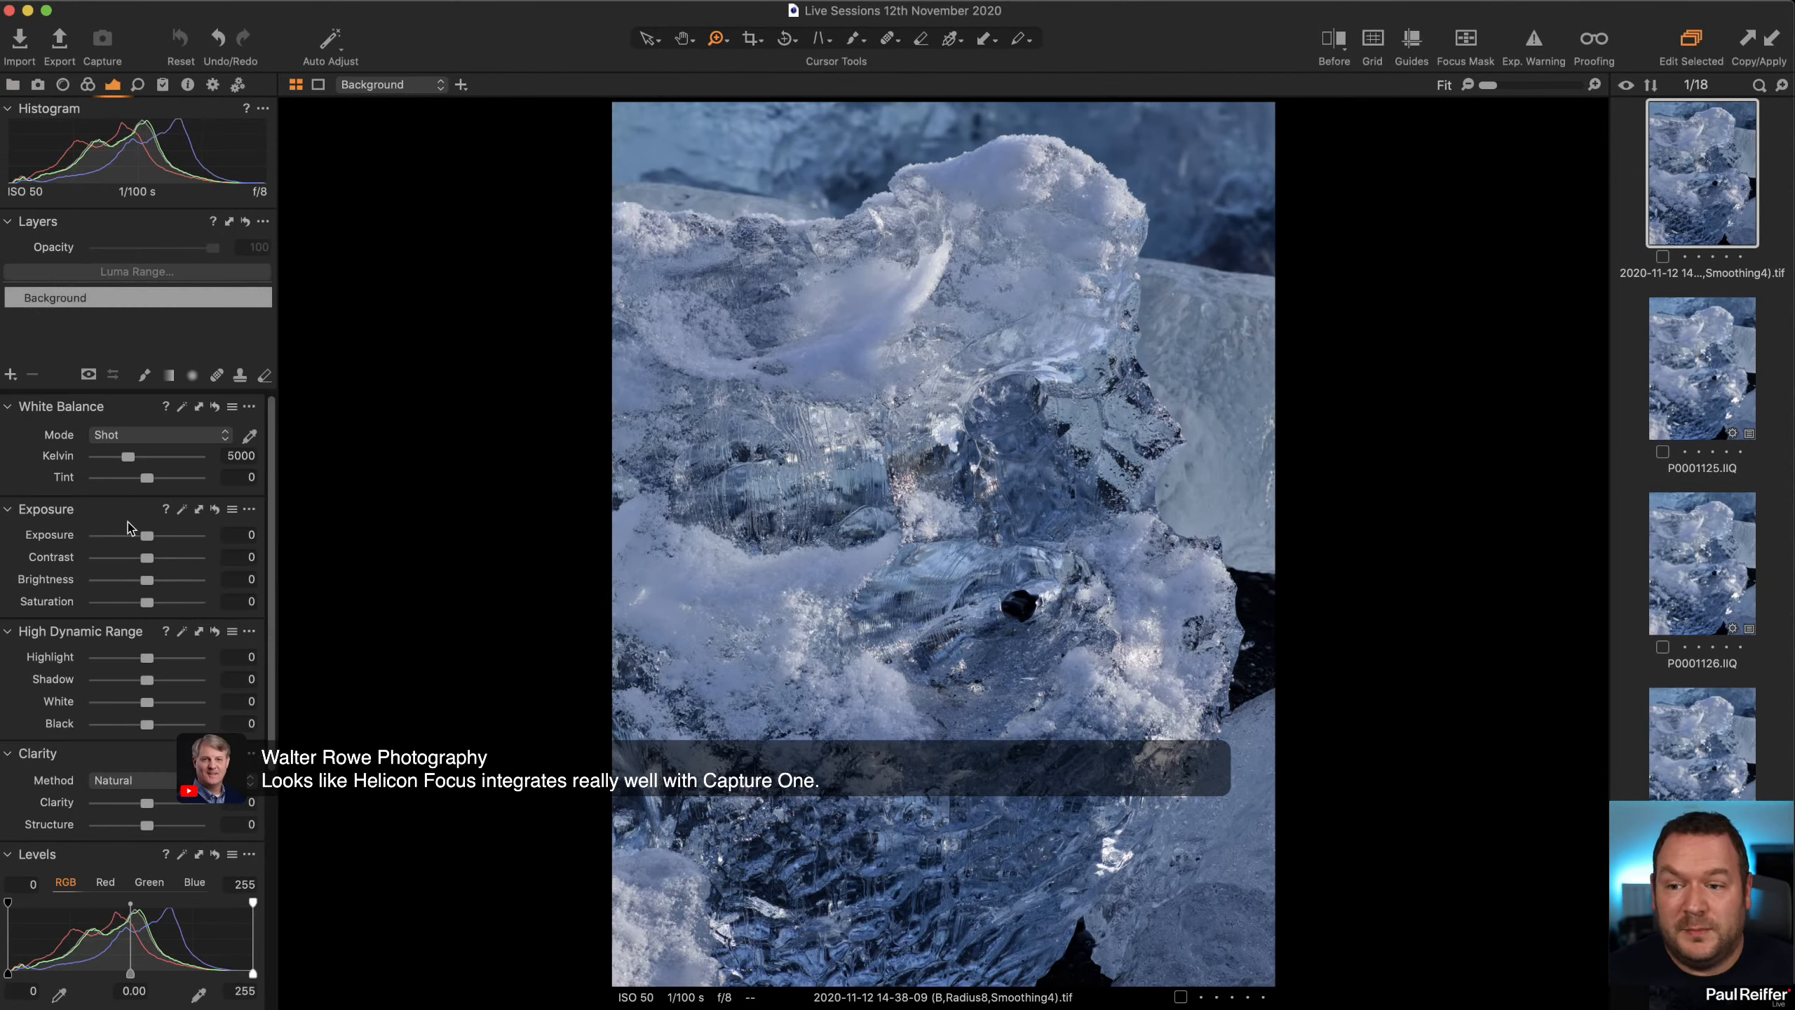
drag(142, 461, 95, 467)
double_click(95, 459)
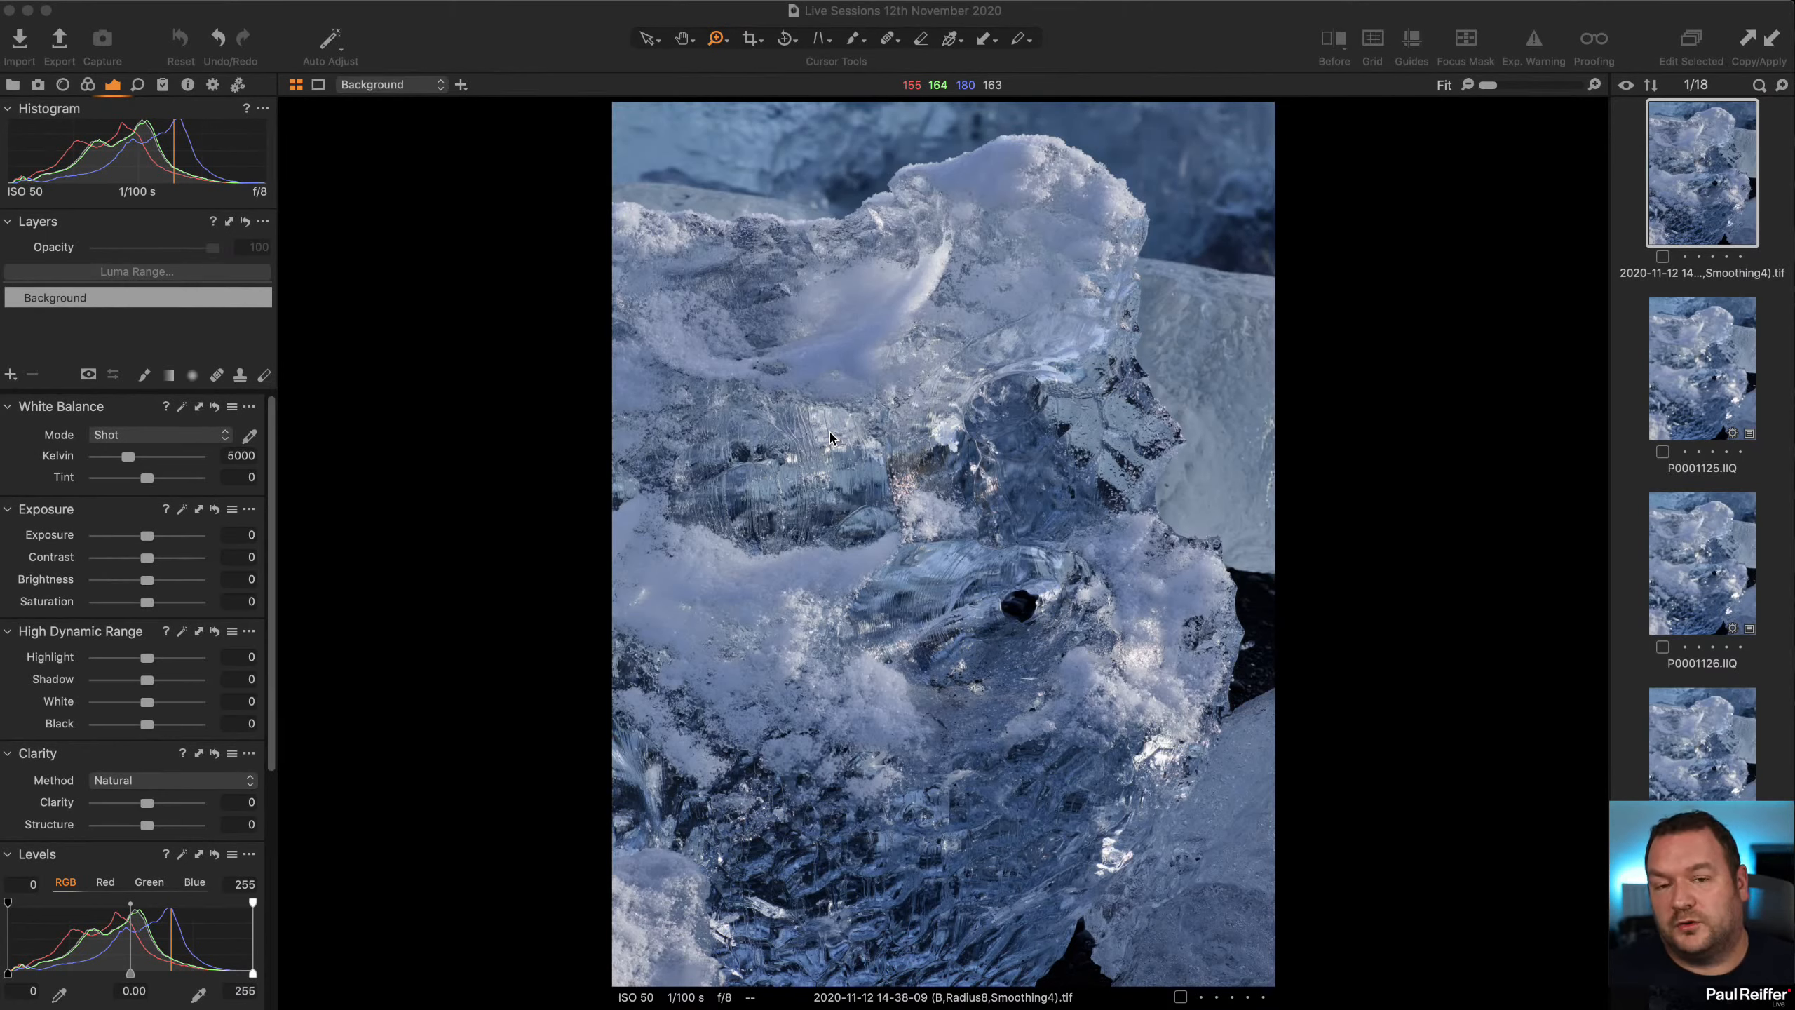
click(1100, 26)
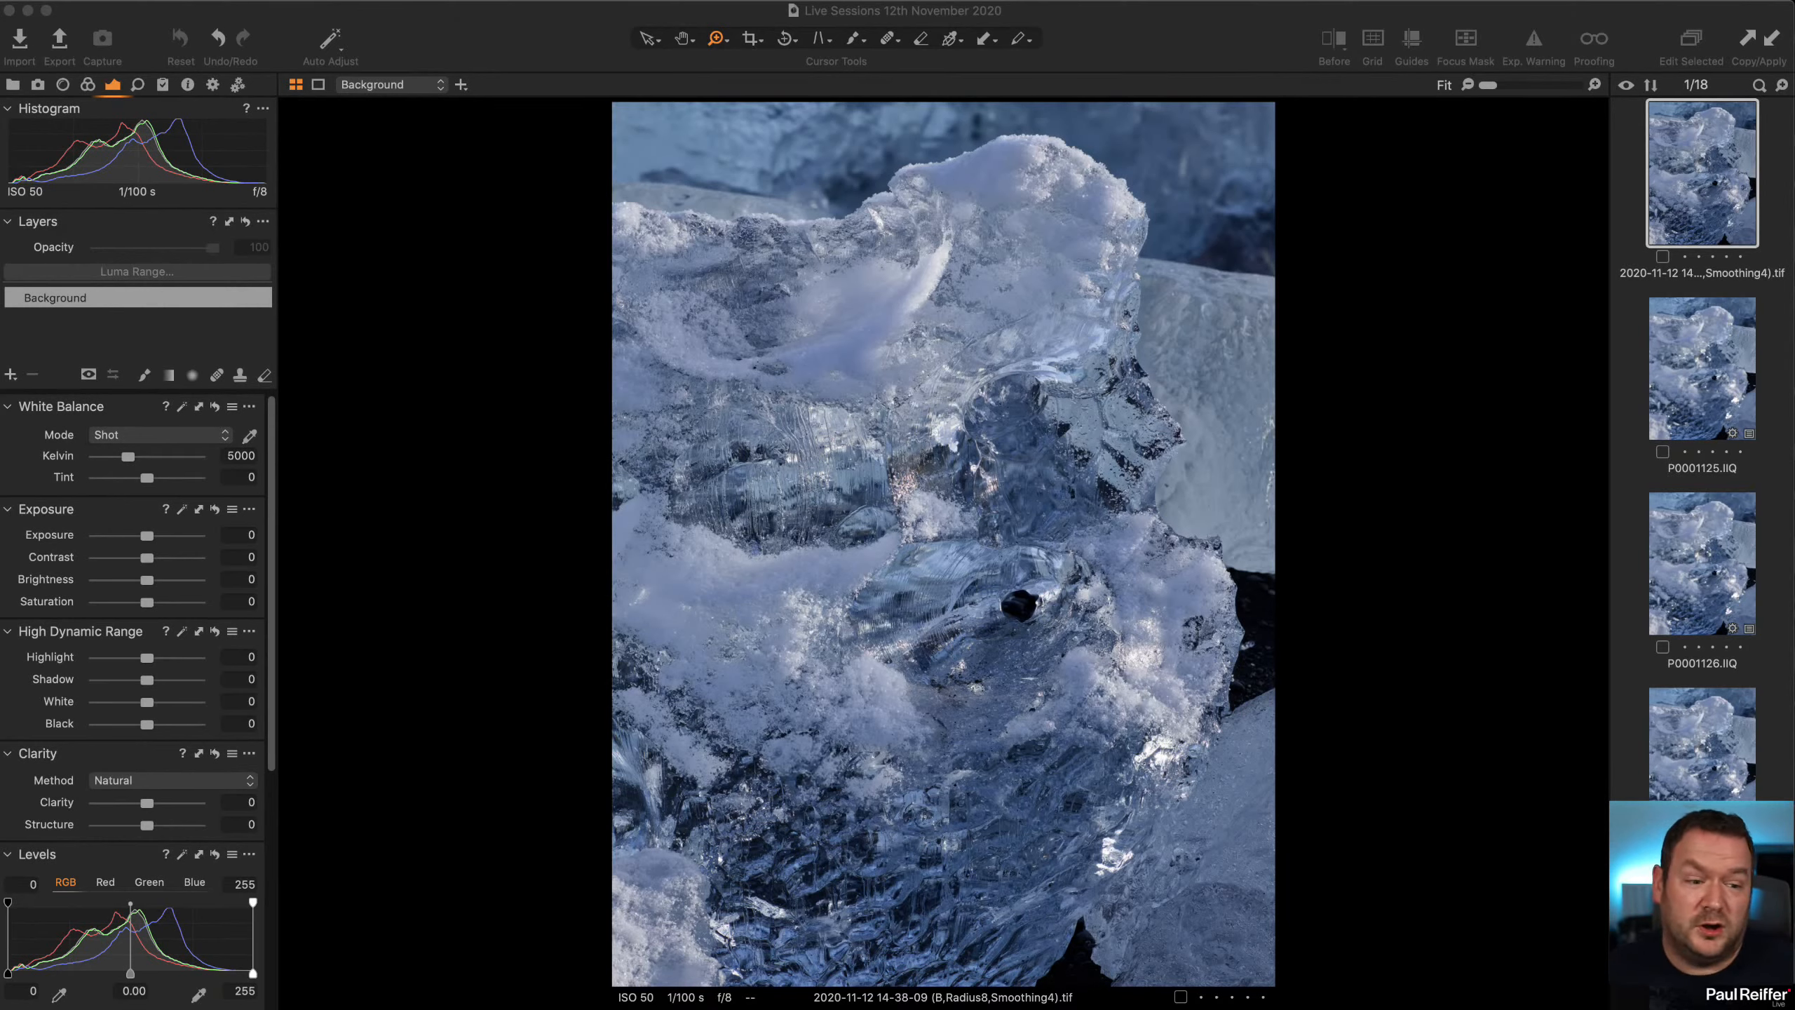
click(14, 84)
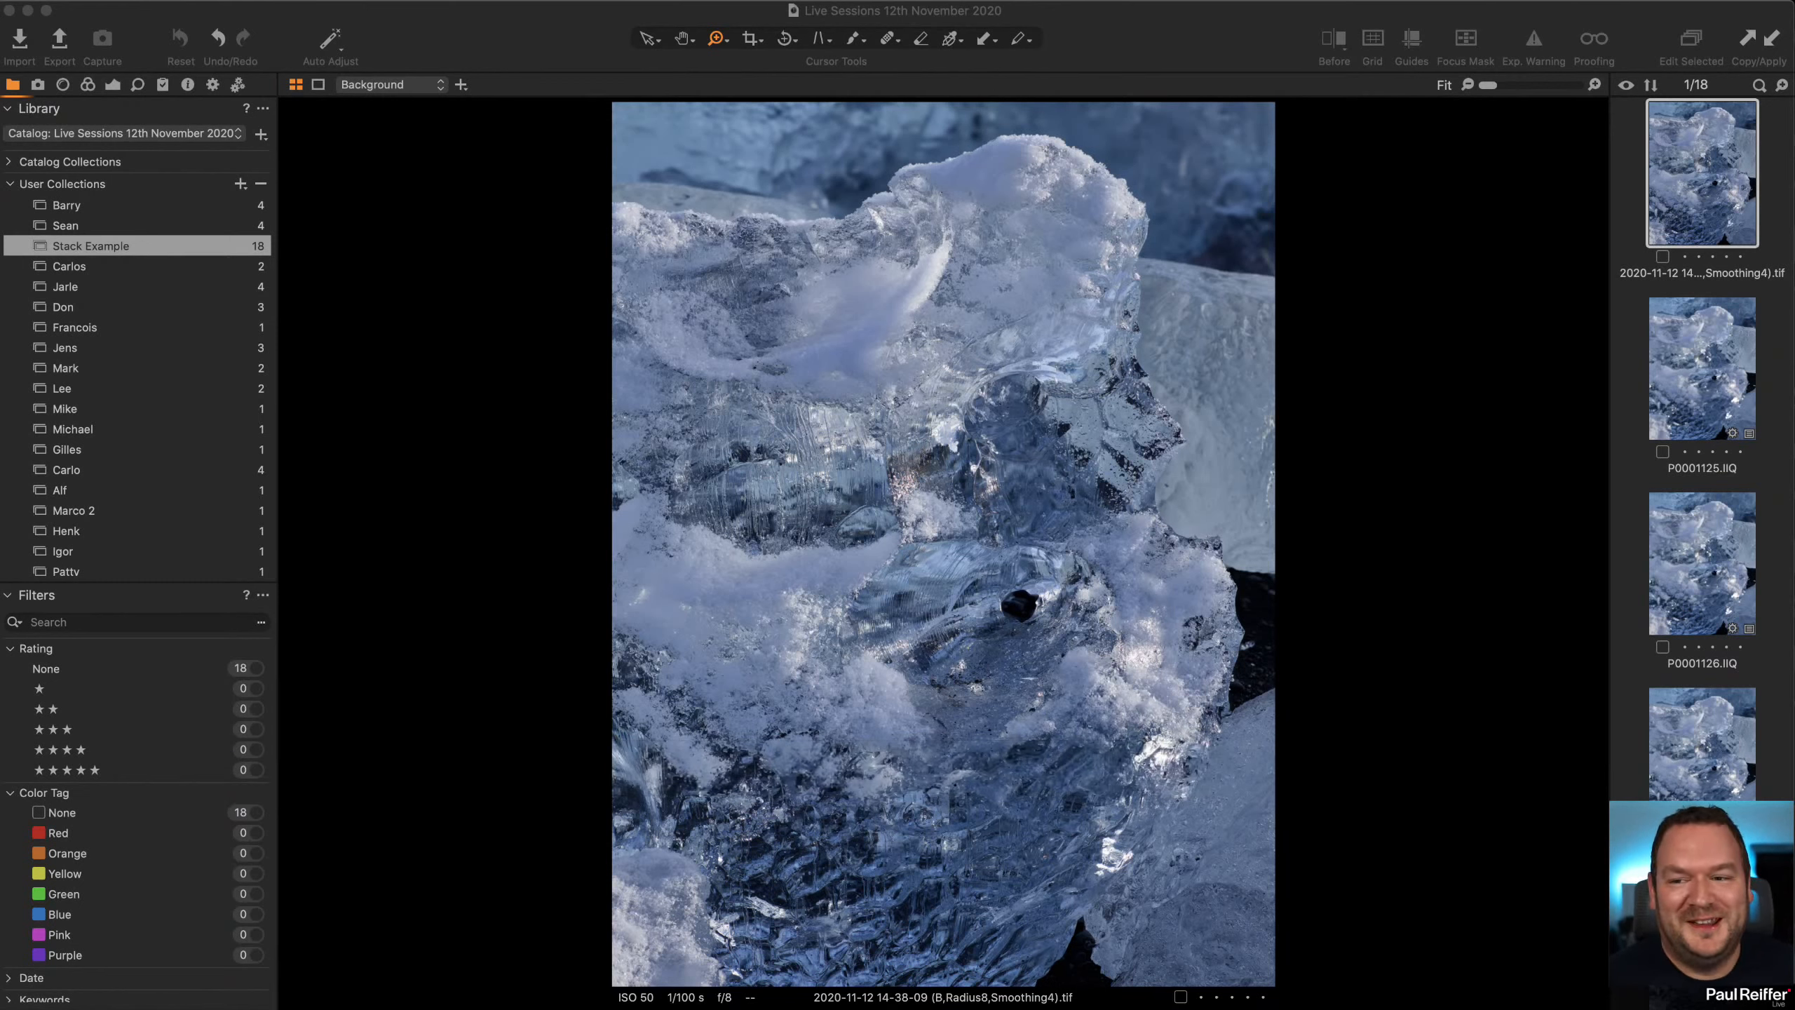
Open the two-image collection directly below Stack Example, show the lens tools, and select the first variant of DSC00143_1.eip.
click(110, 270)
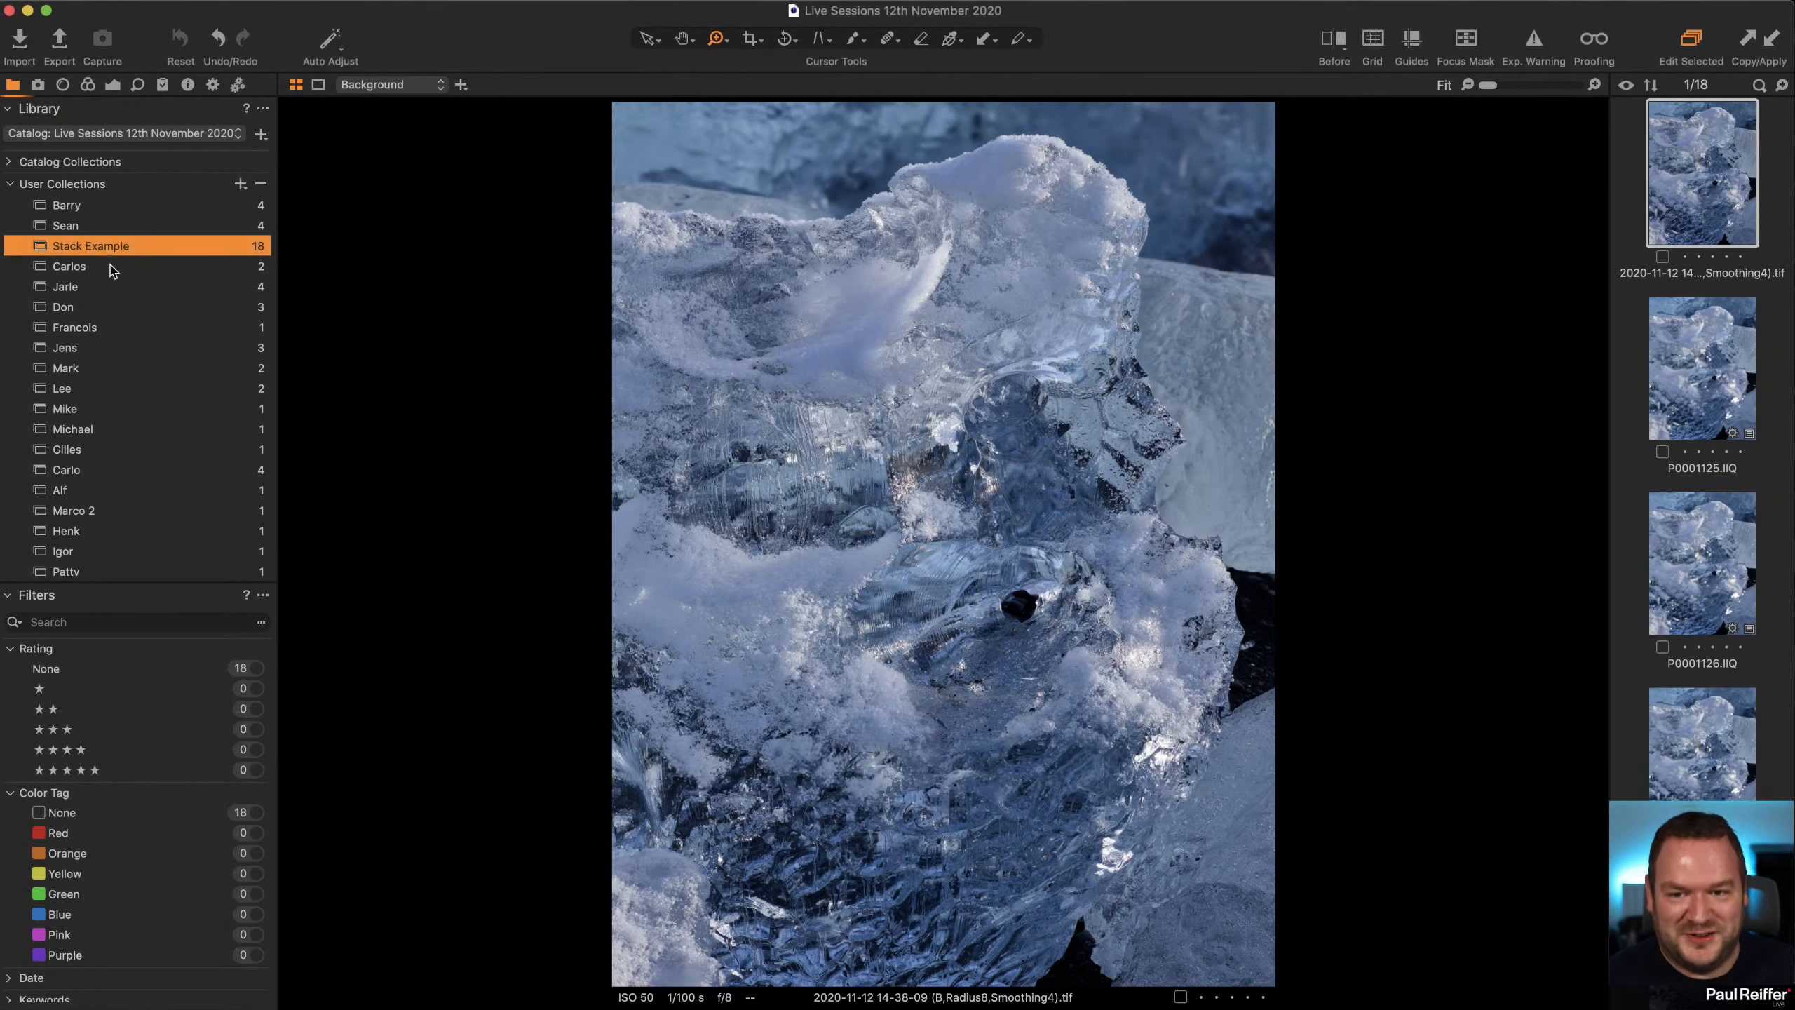
click(111, 271)
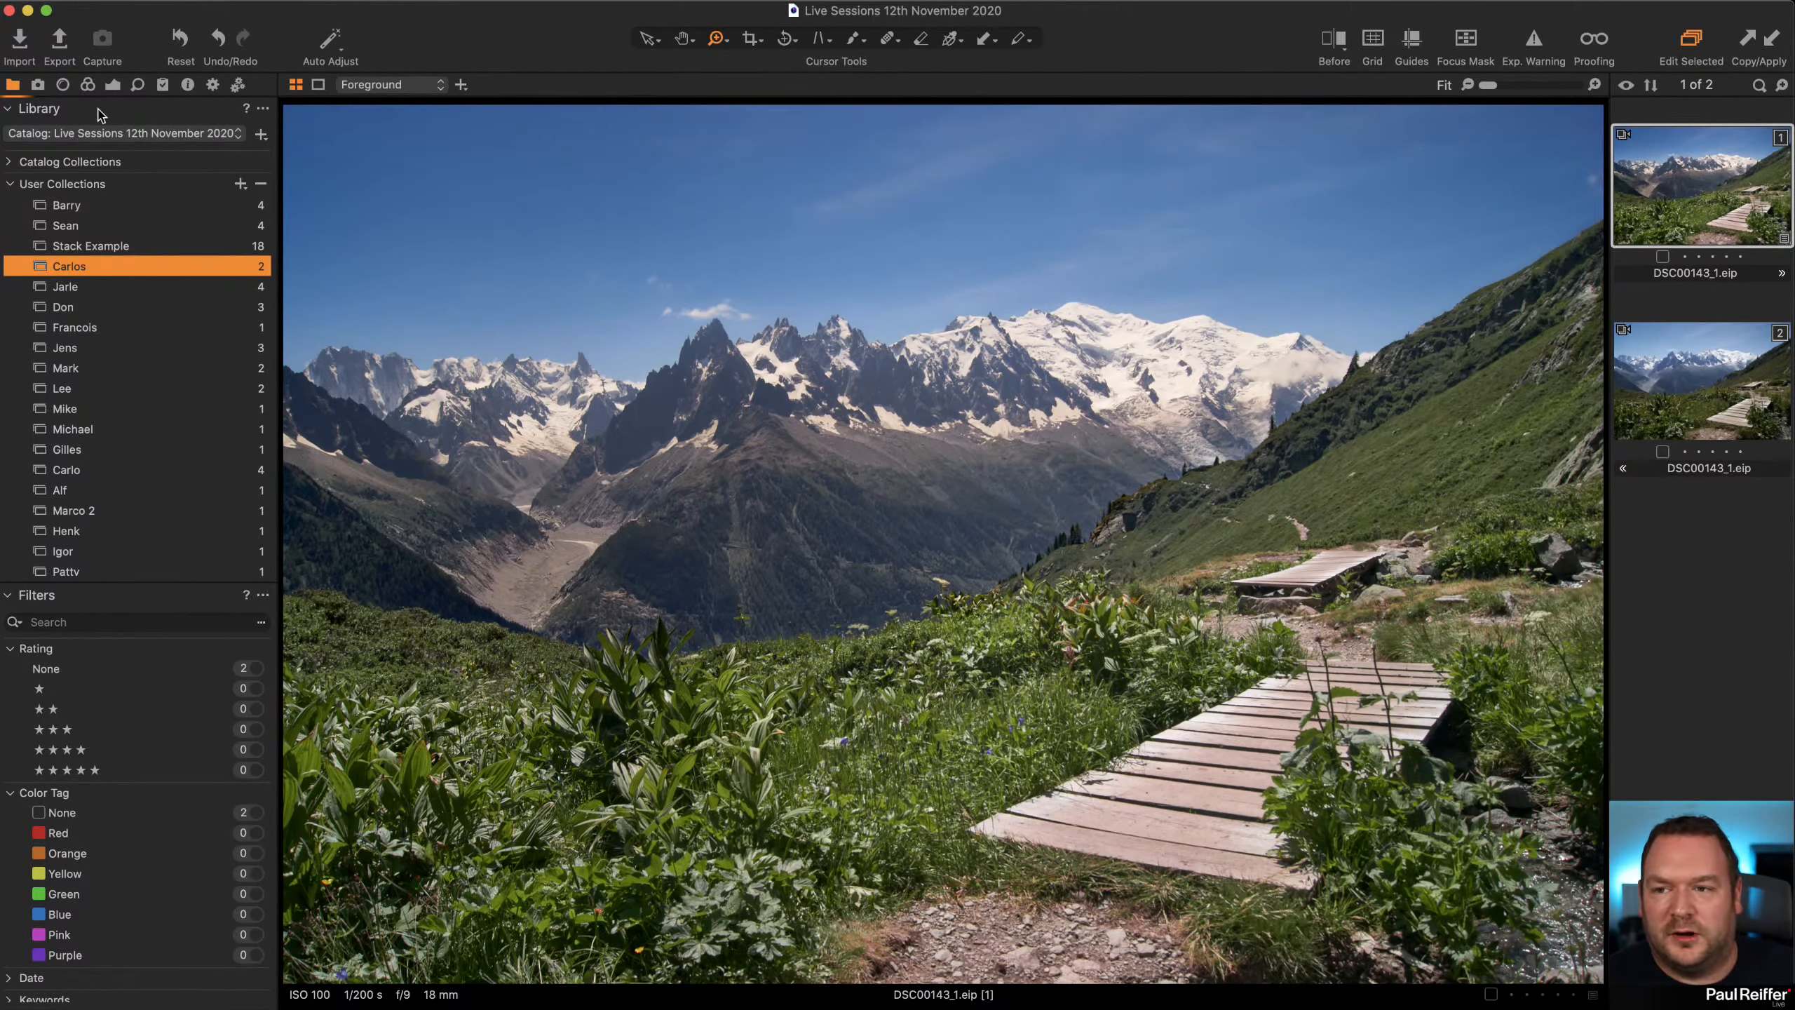
click(63, 84)
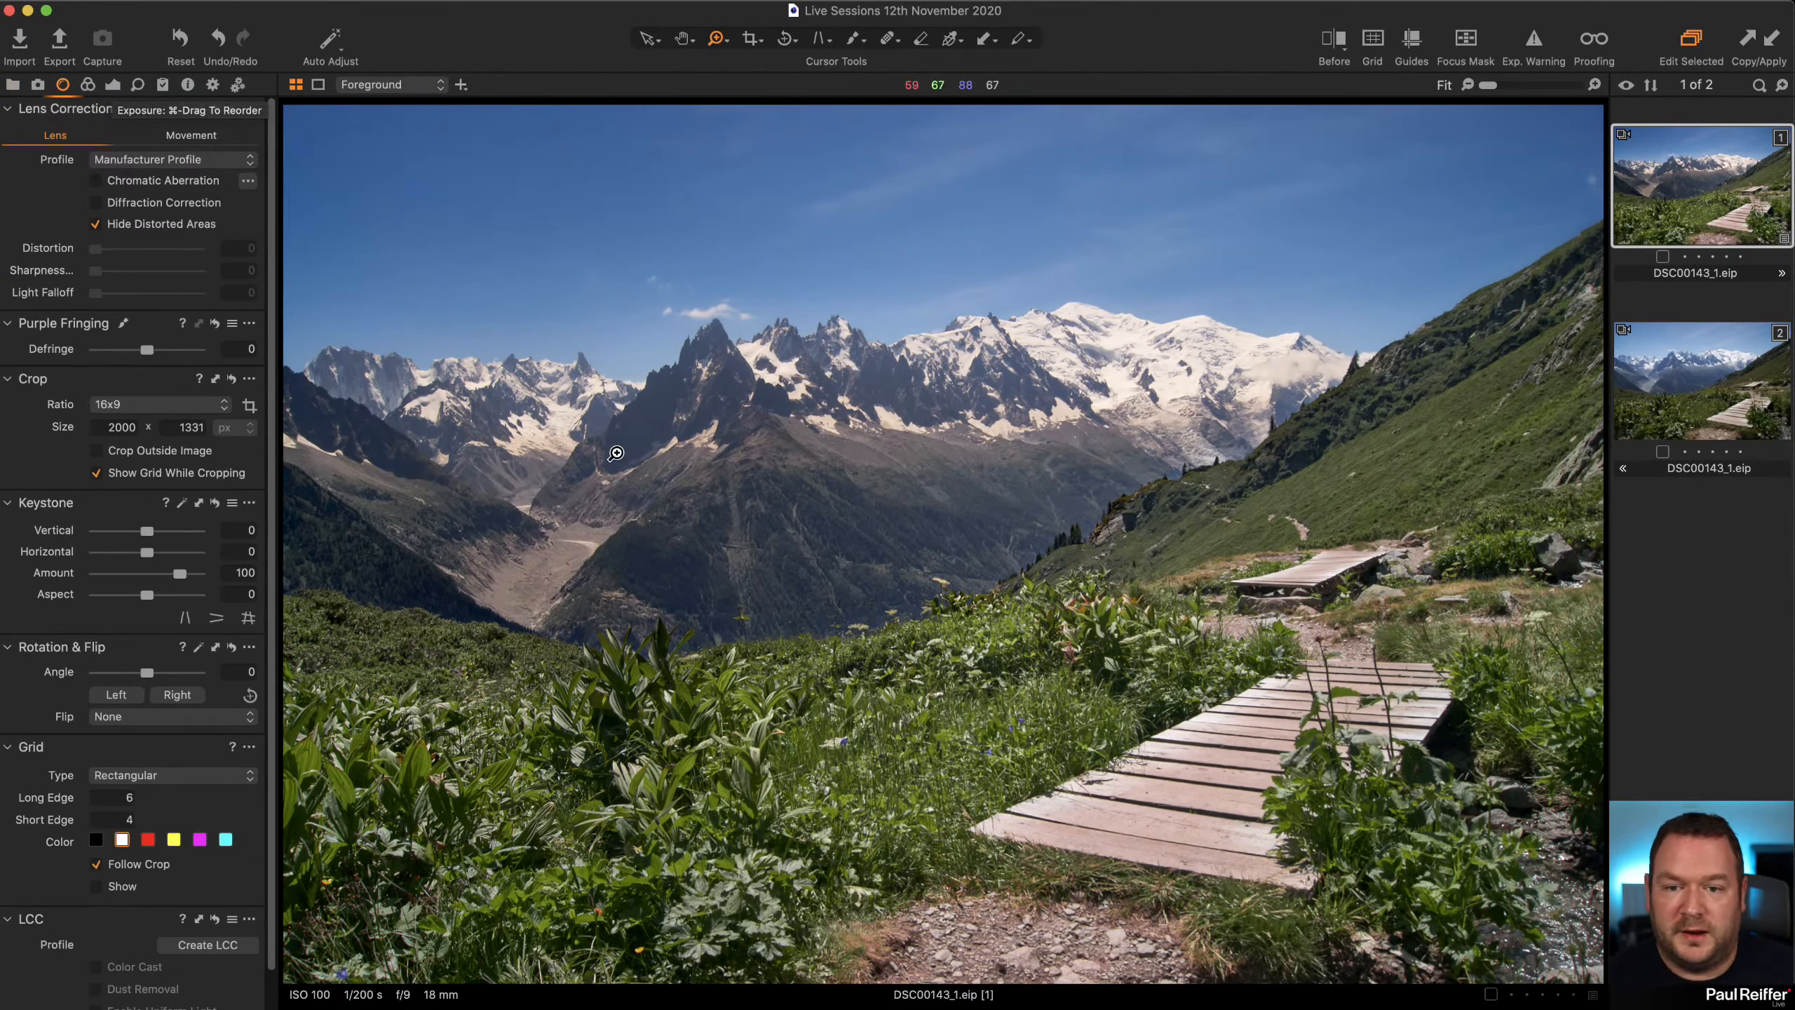
click(1672, 404)
click(1668, 235)
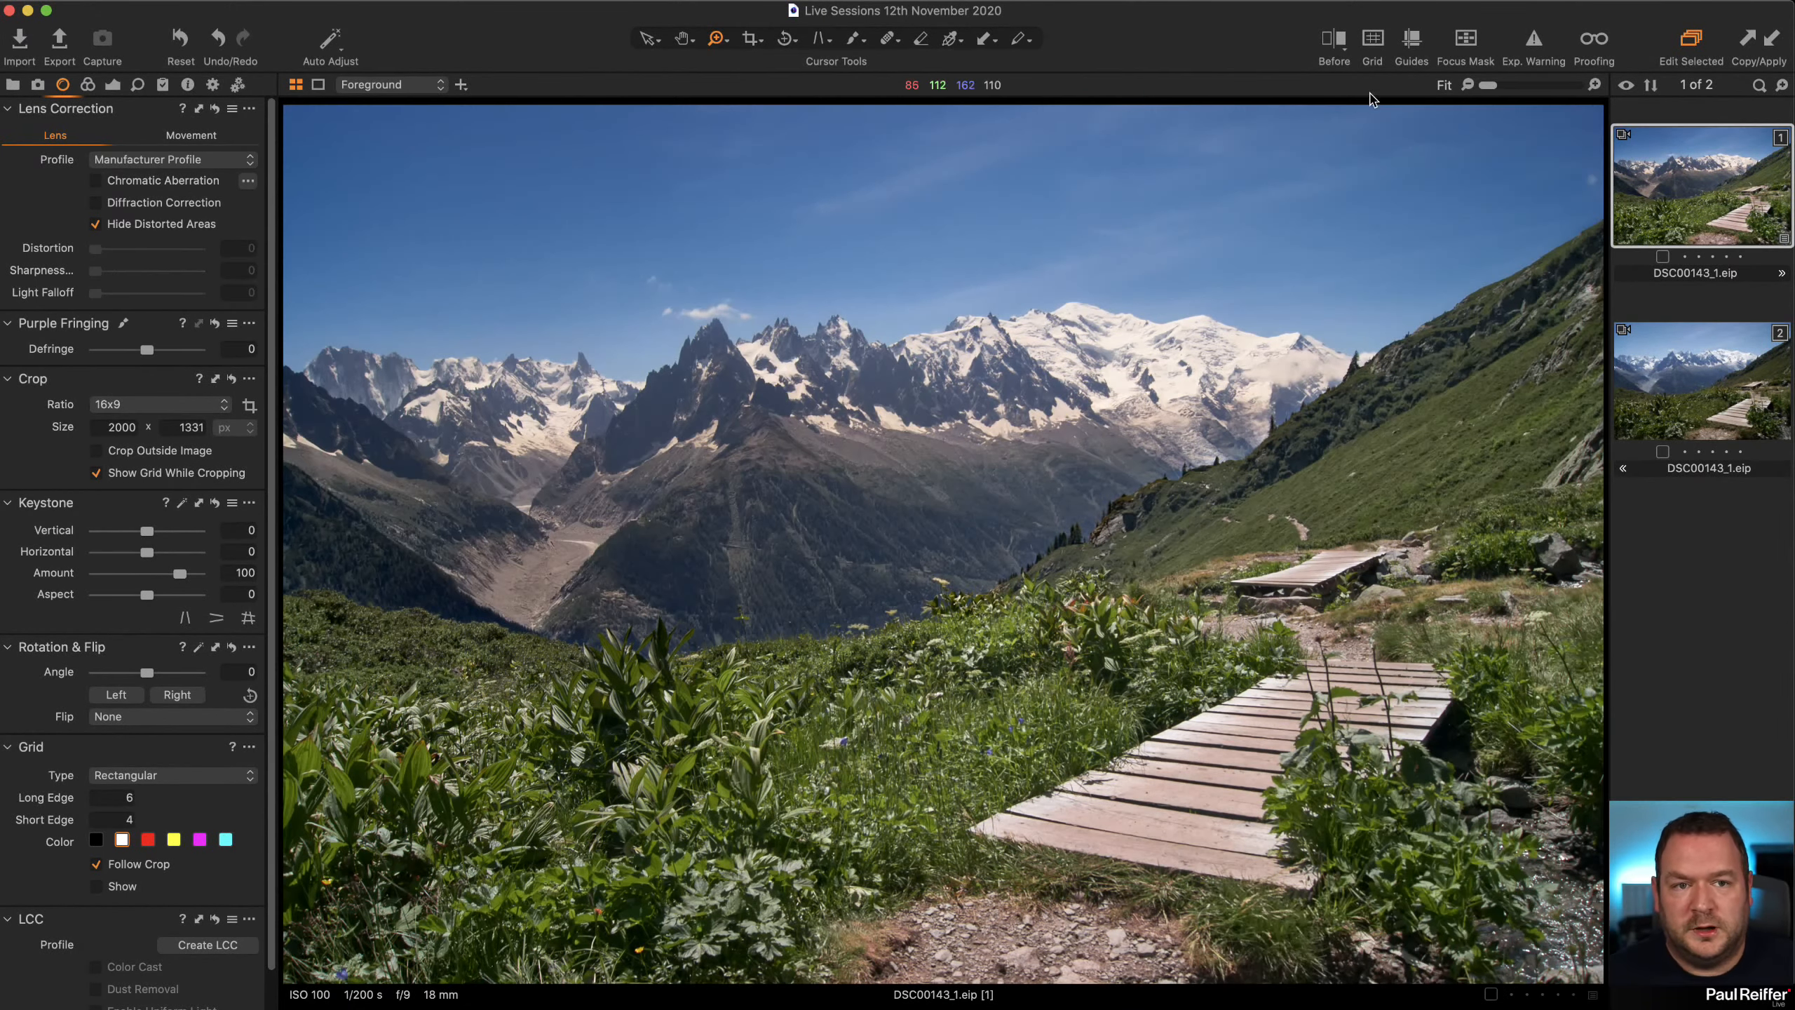
Compare the mountain photo before and after its edits with a split view, sweeping the divider across the image.
click(1334, 42)
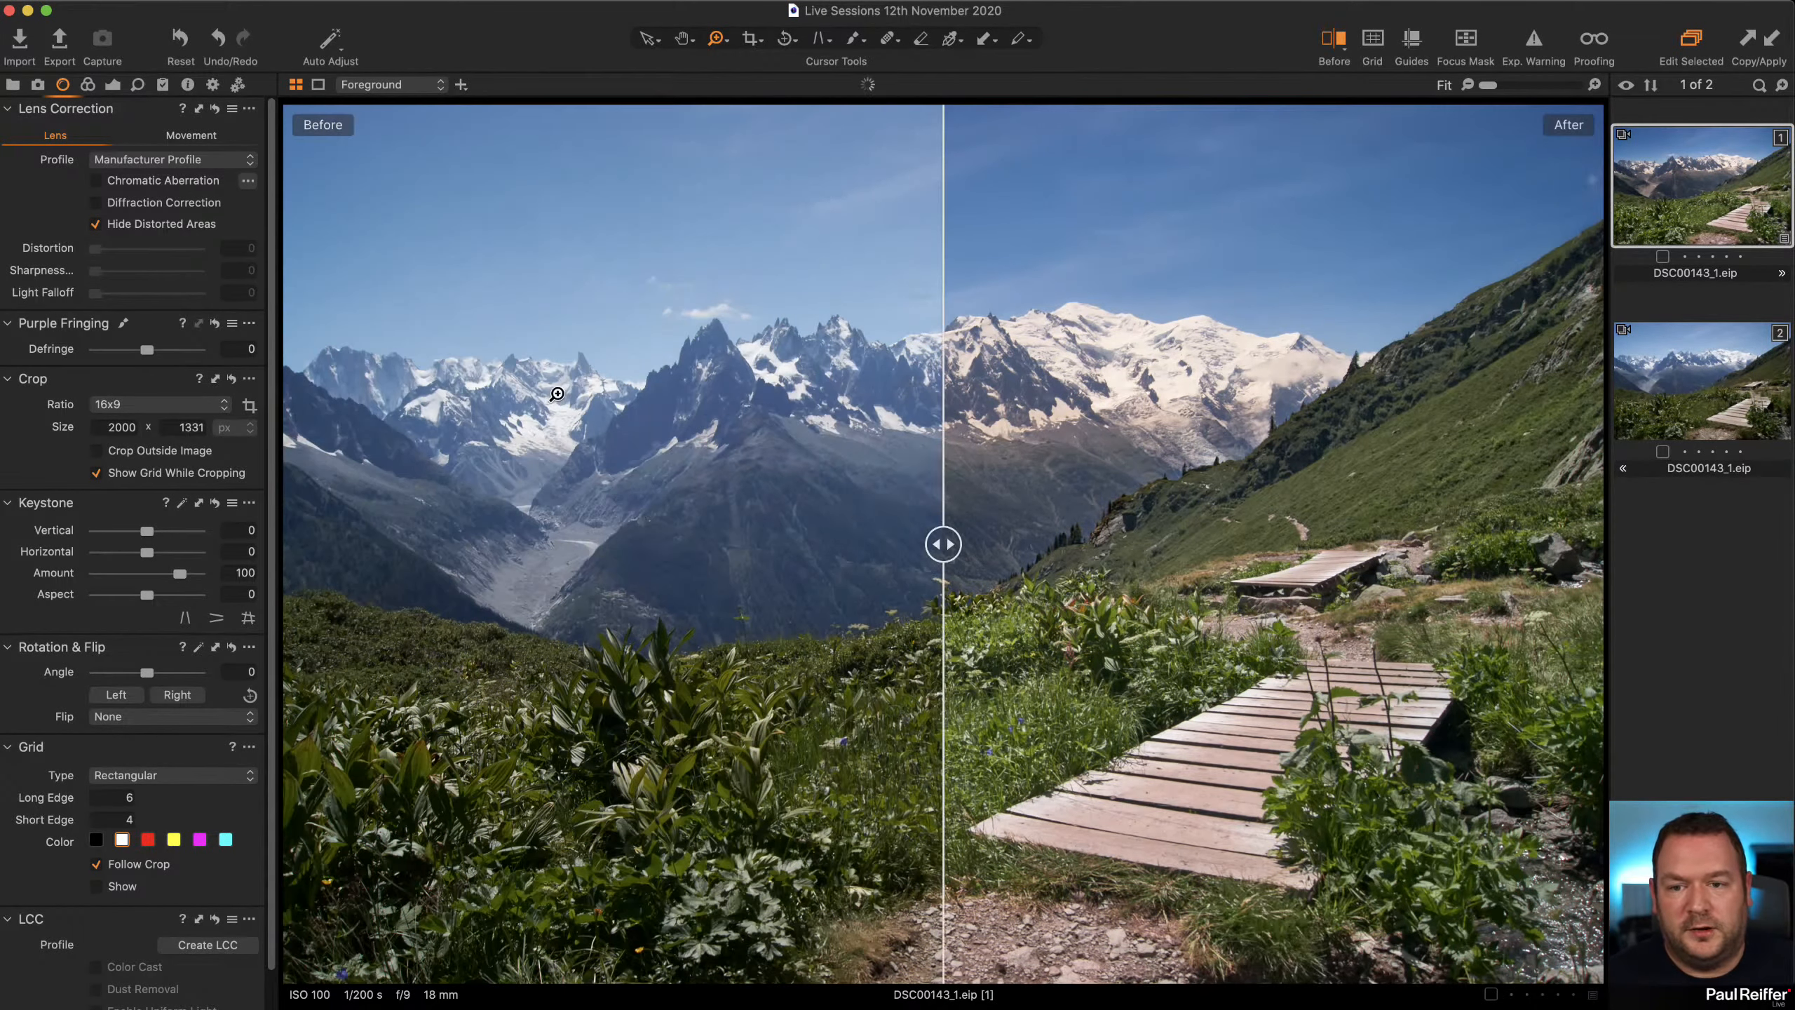
drag(962, 544, 269, 720)
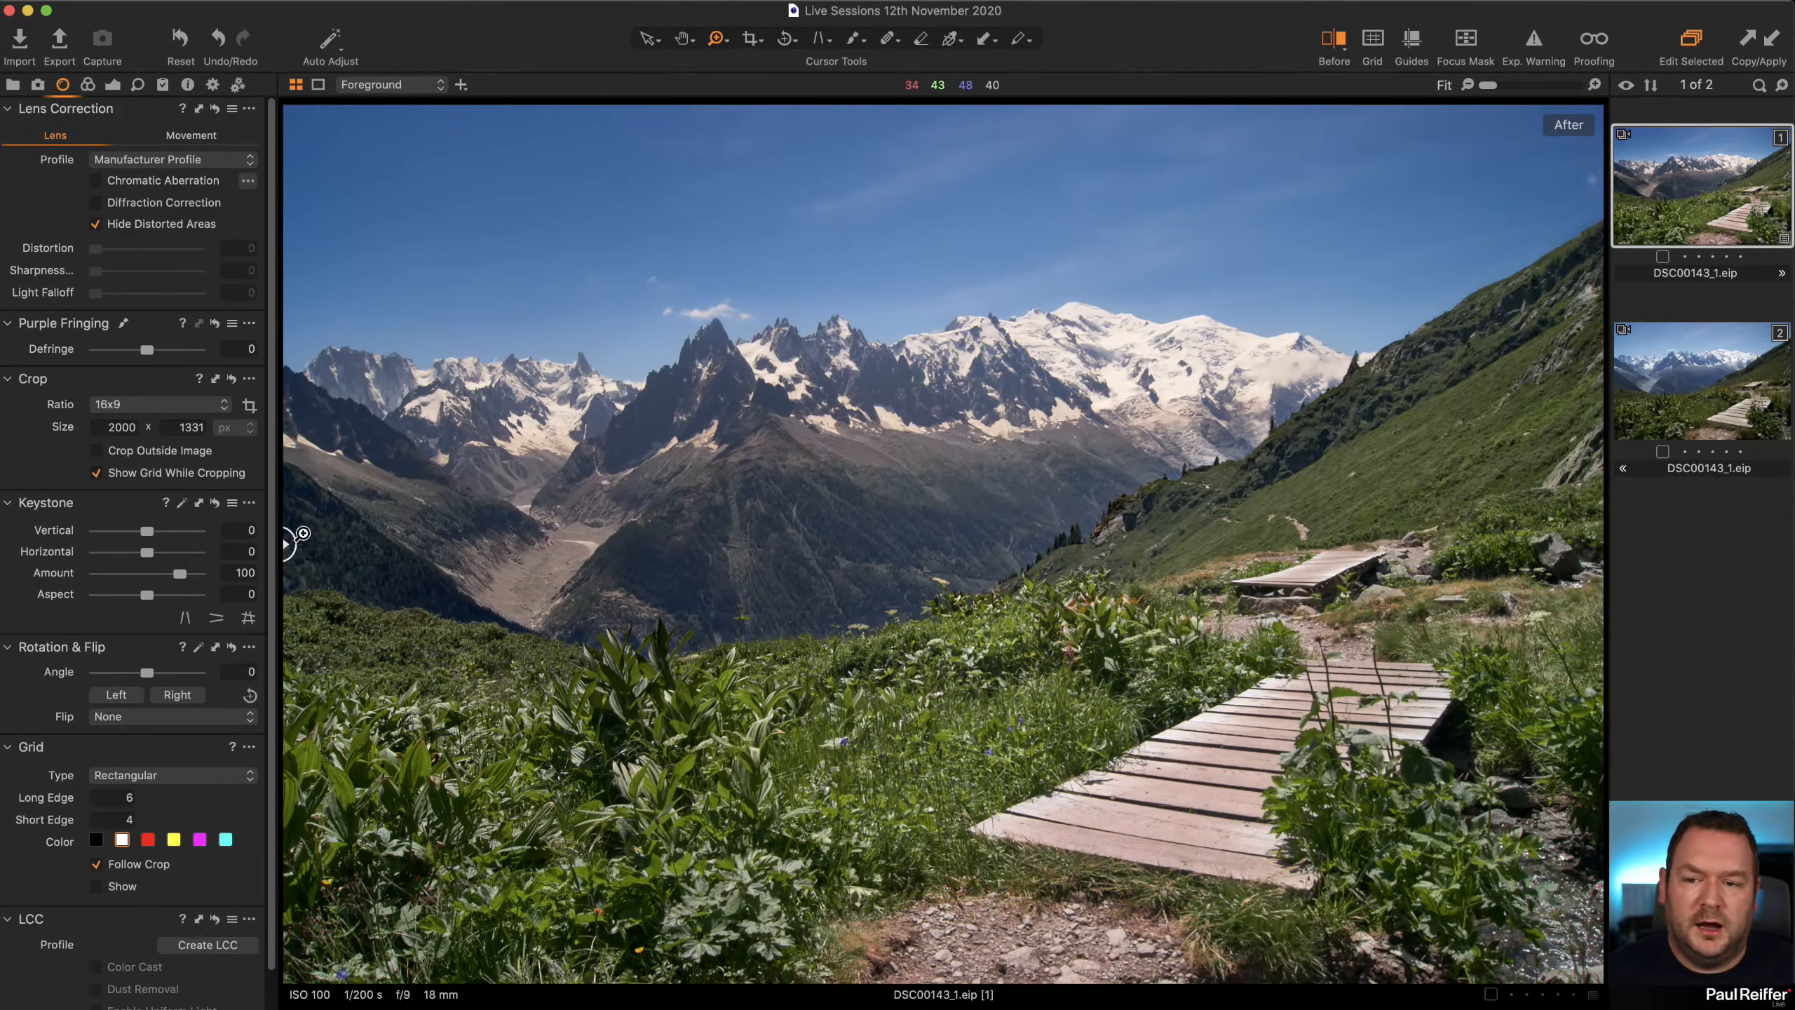
drag(293, 541, 457, 622)
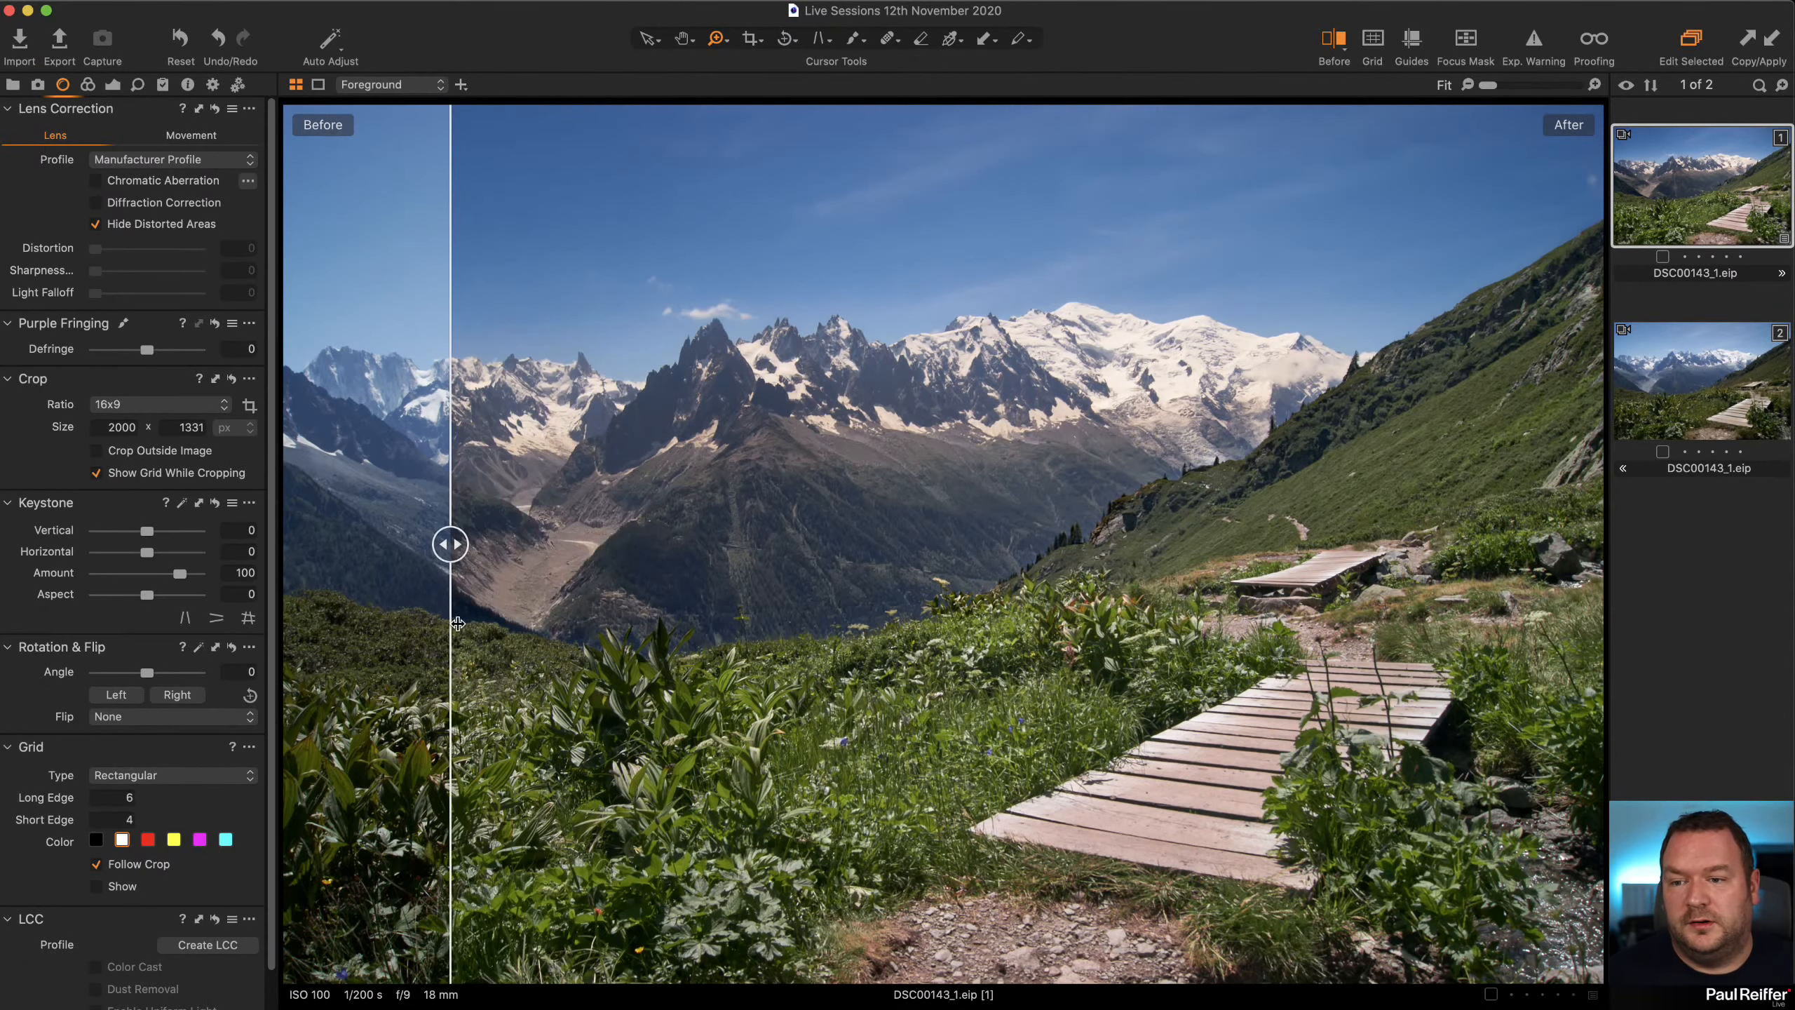
Enable Chromatic Aberration correction for the mountain photo, keeping the Manufacturer Profile.
click(113, 86)
click(63, 86)
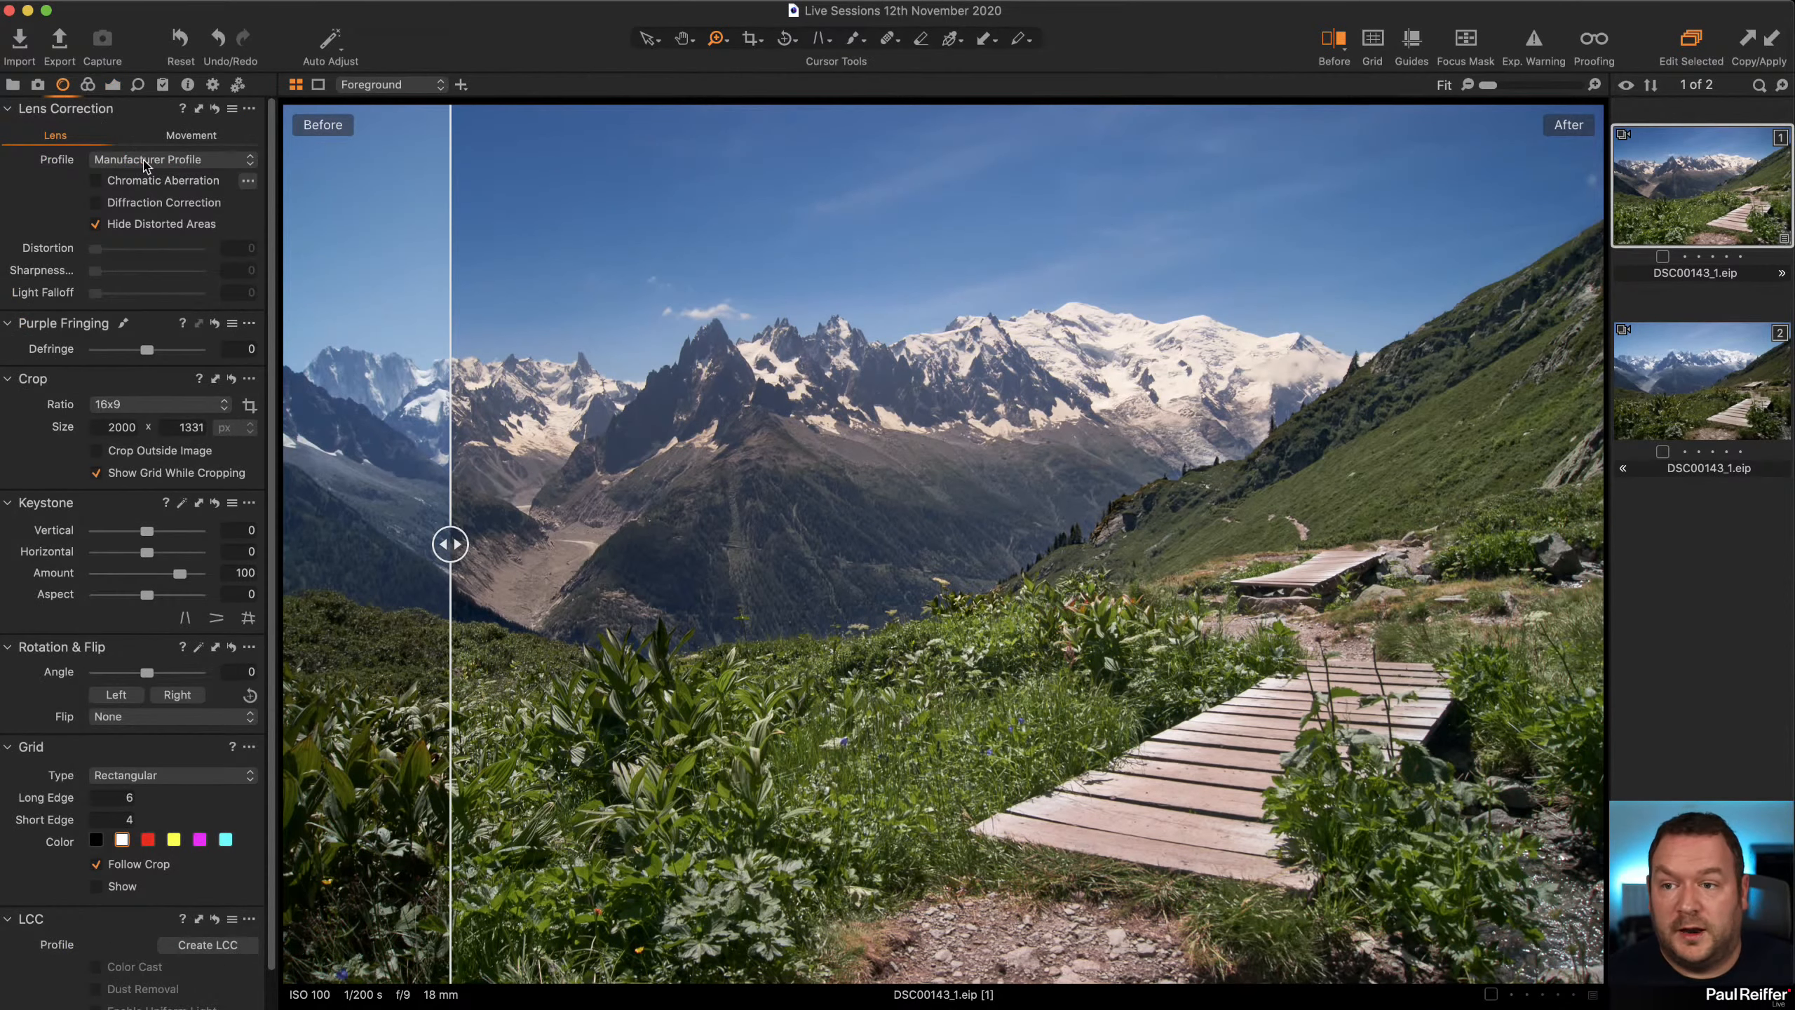
click(167, 188)
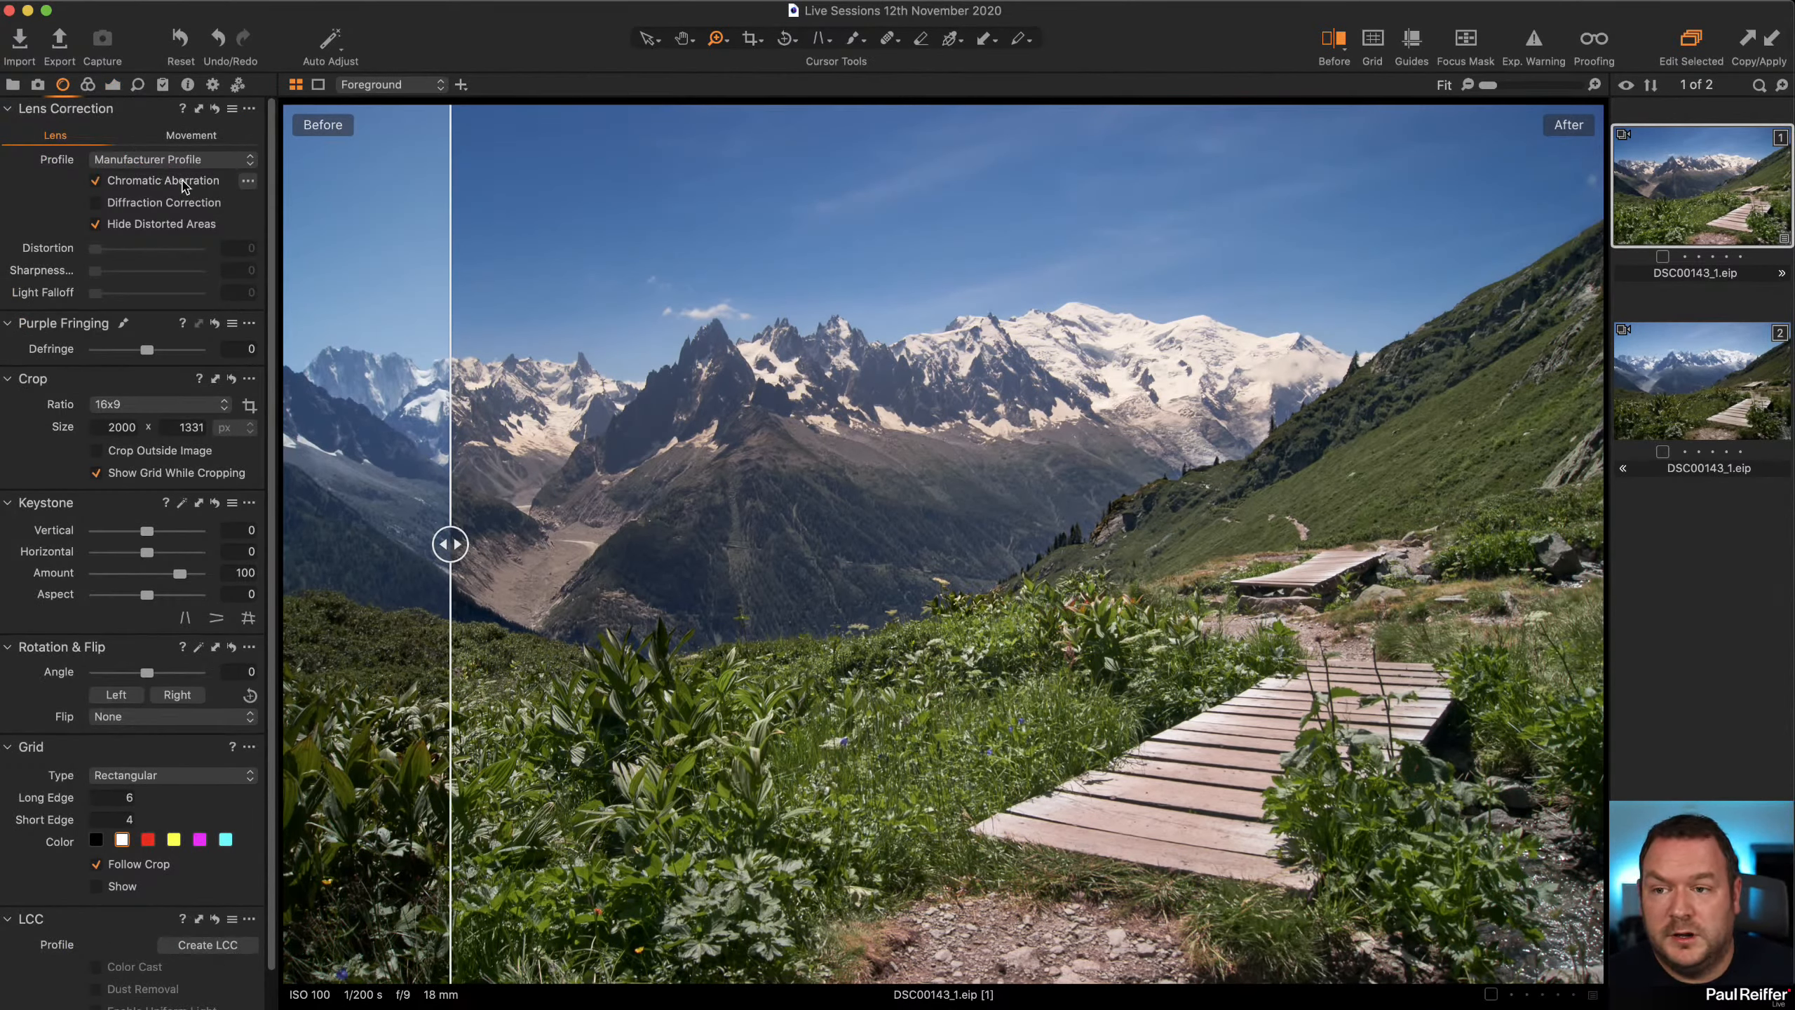
click(247, 183)
click(276, 192)
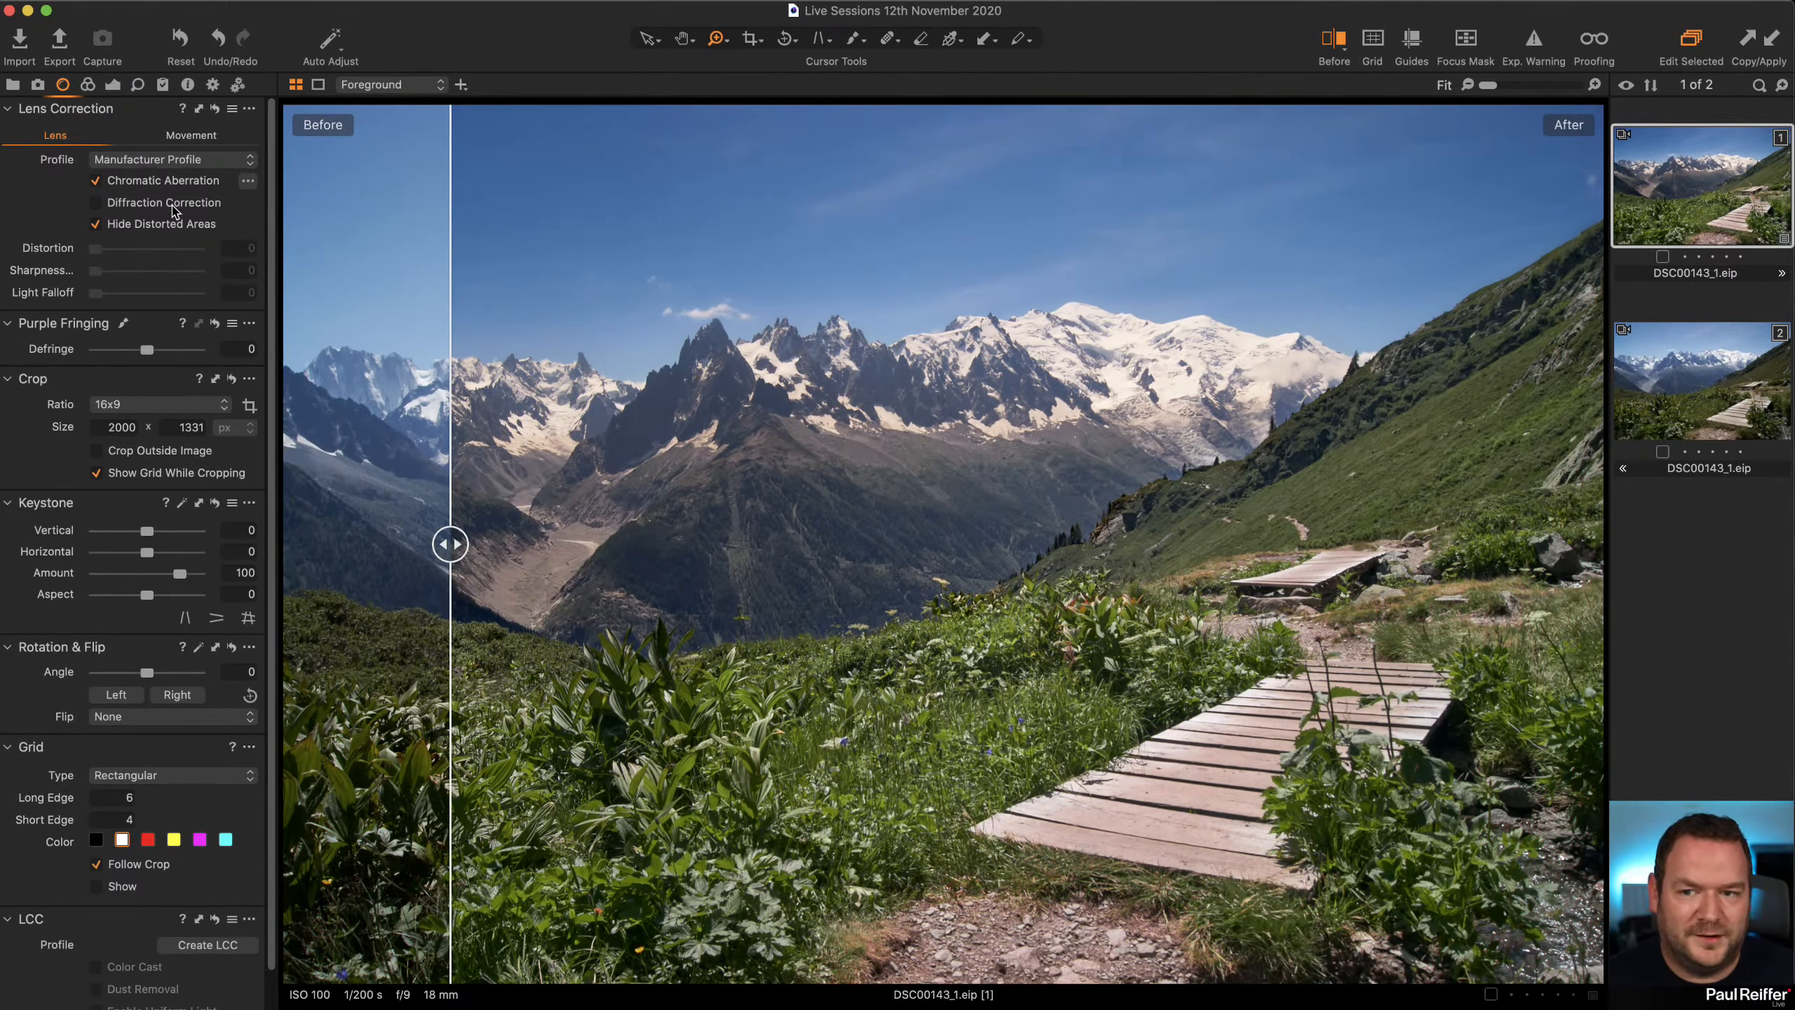
Examine the masks and adjustments of the Mountains, Foreground and Sky layers with the full After view shown.
click(114, 84)
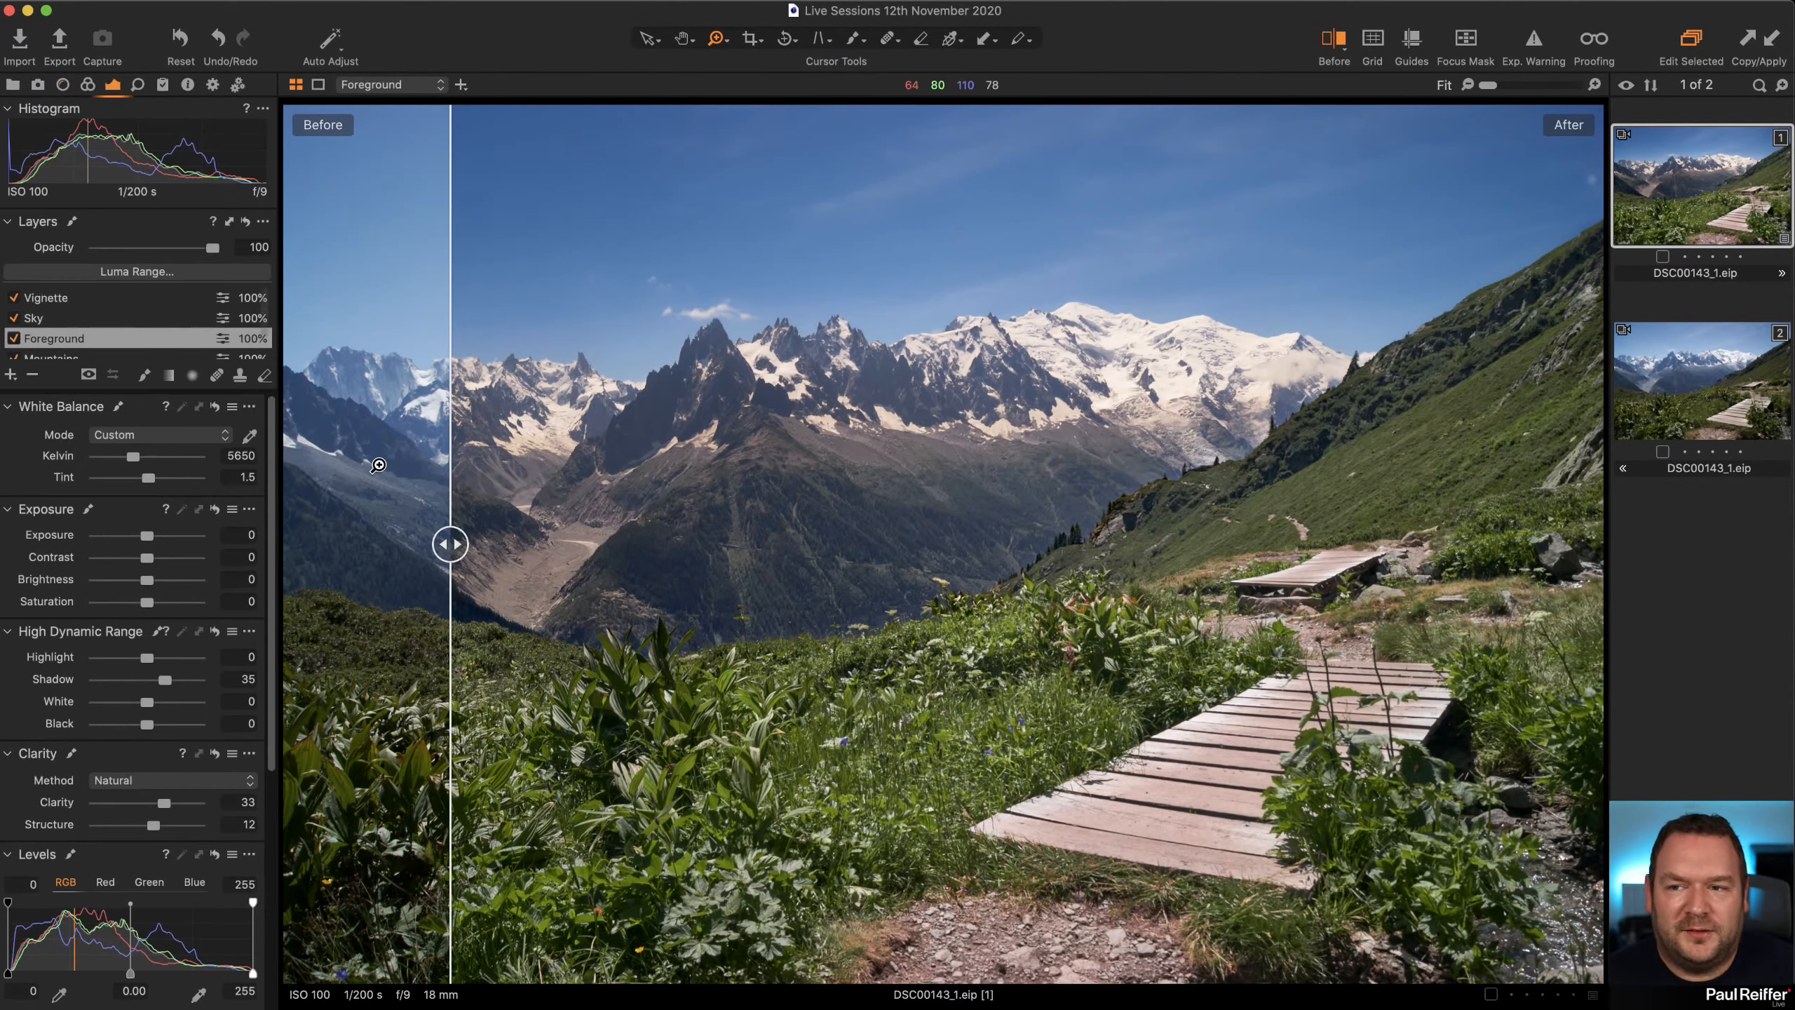
scroll(64, 340, down, 2)
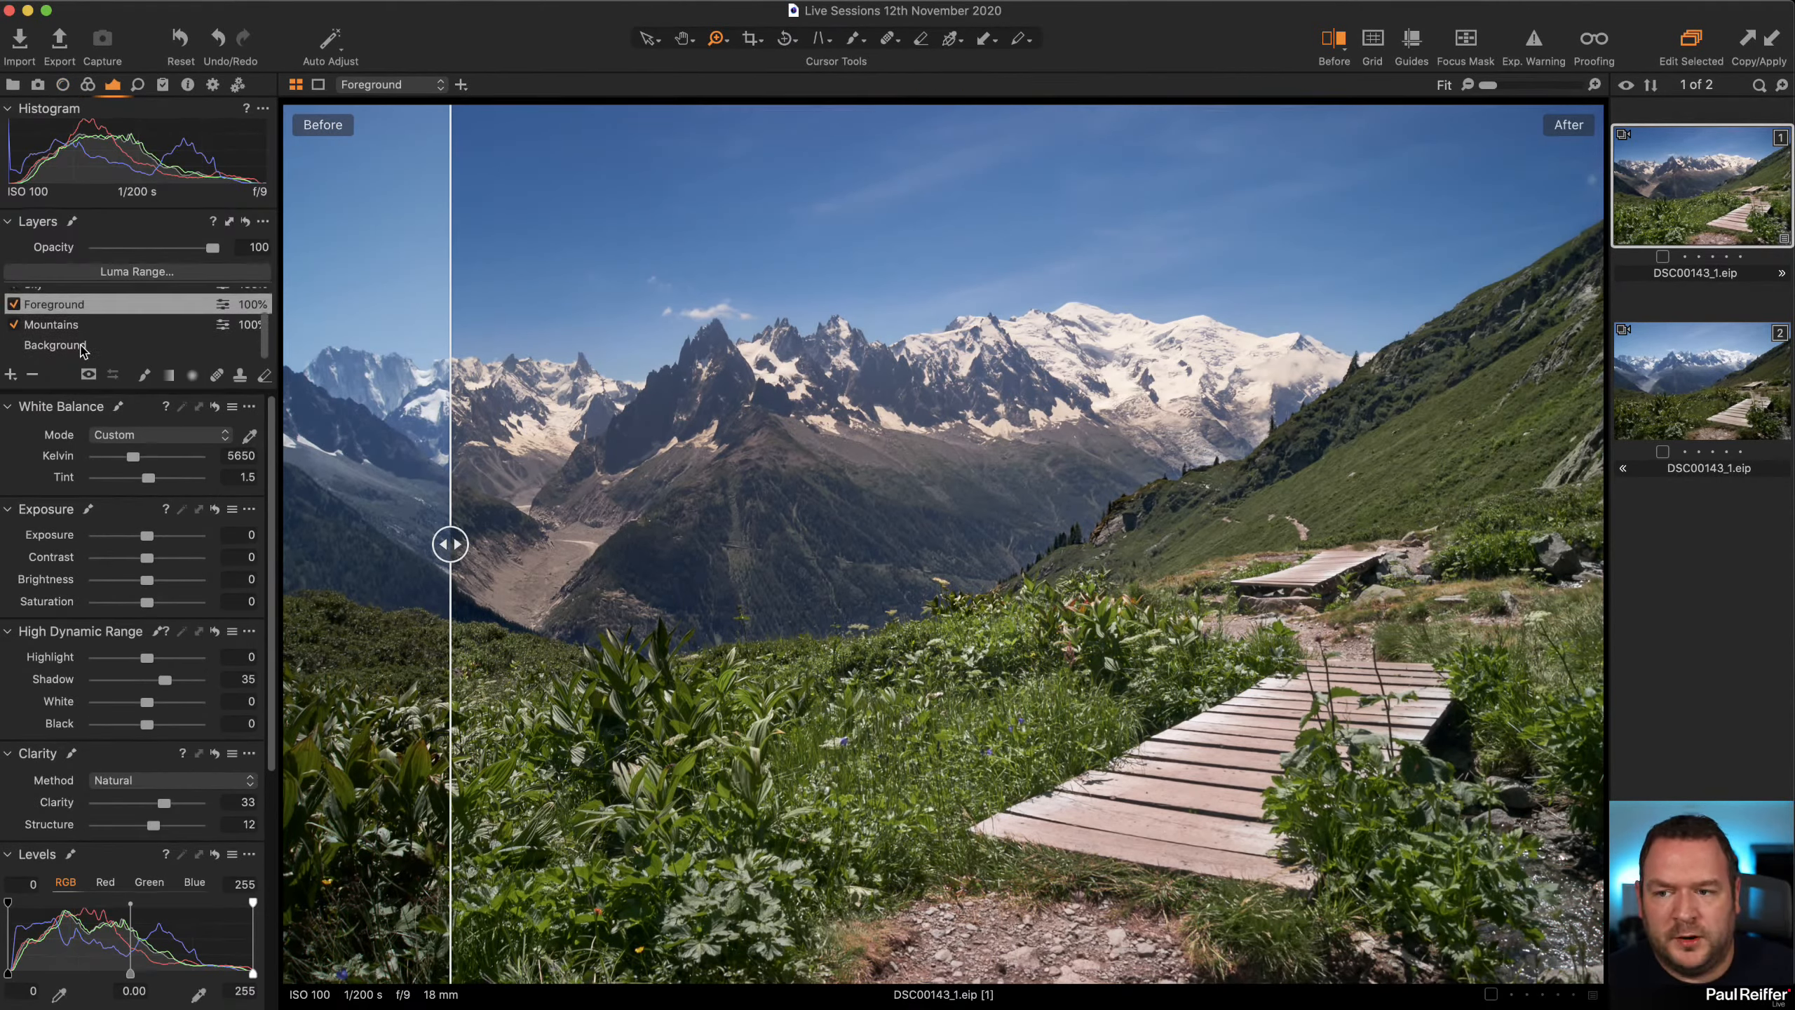
click(64, 331)
key(m)
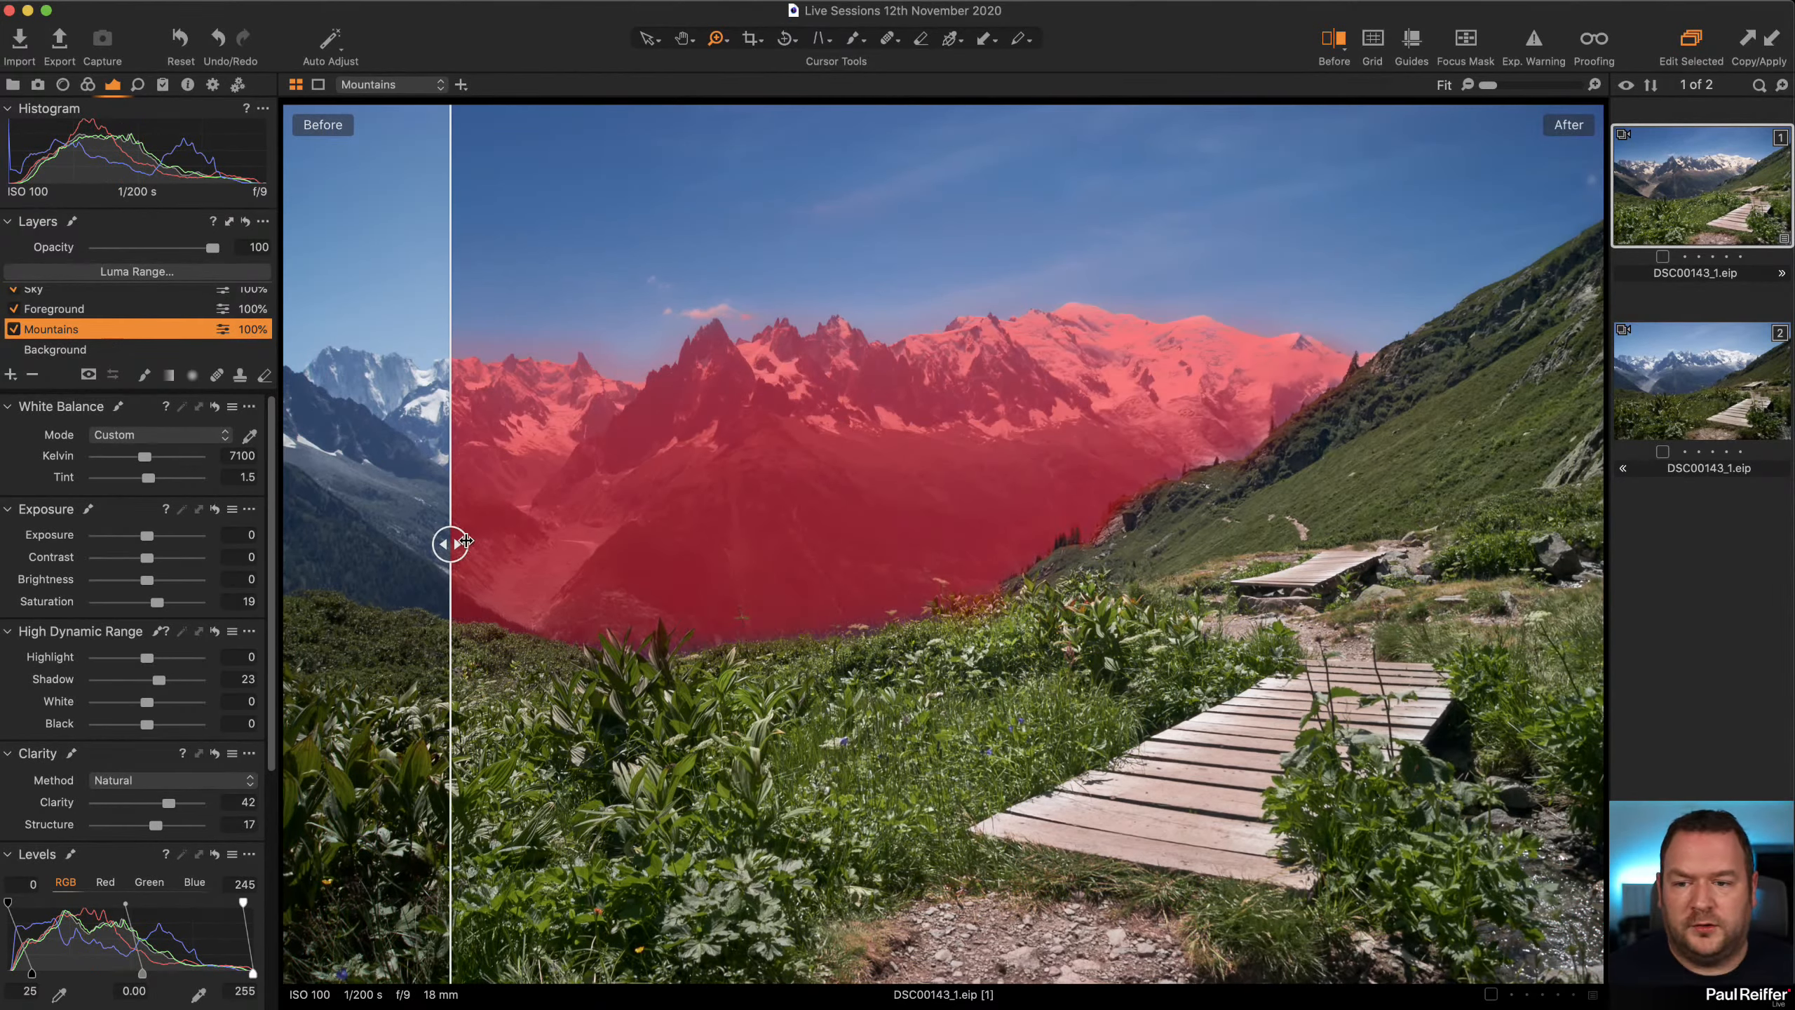
drag(451, 544, 217, 546)
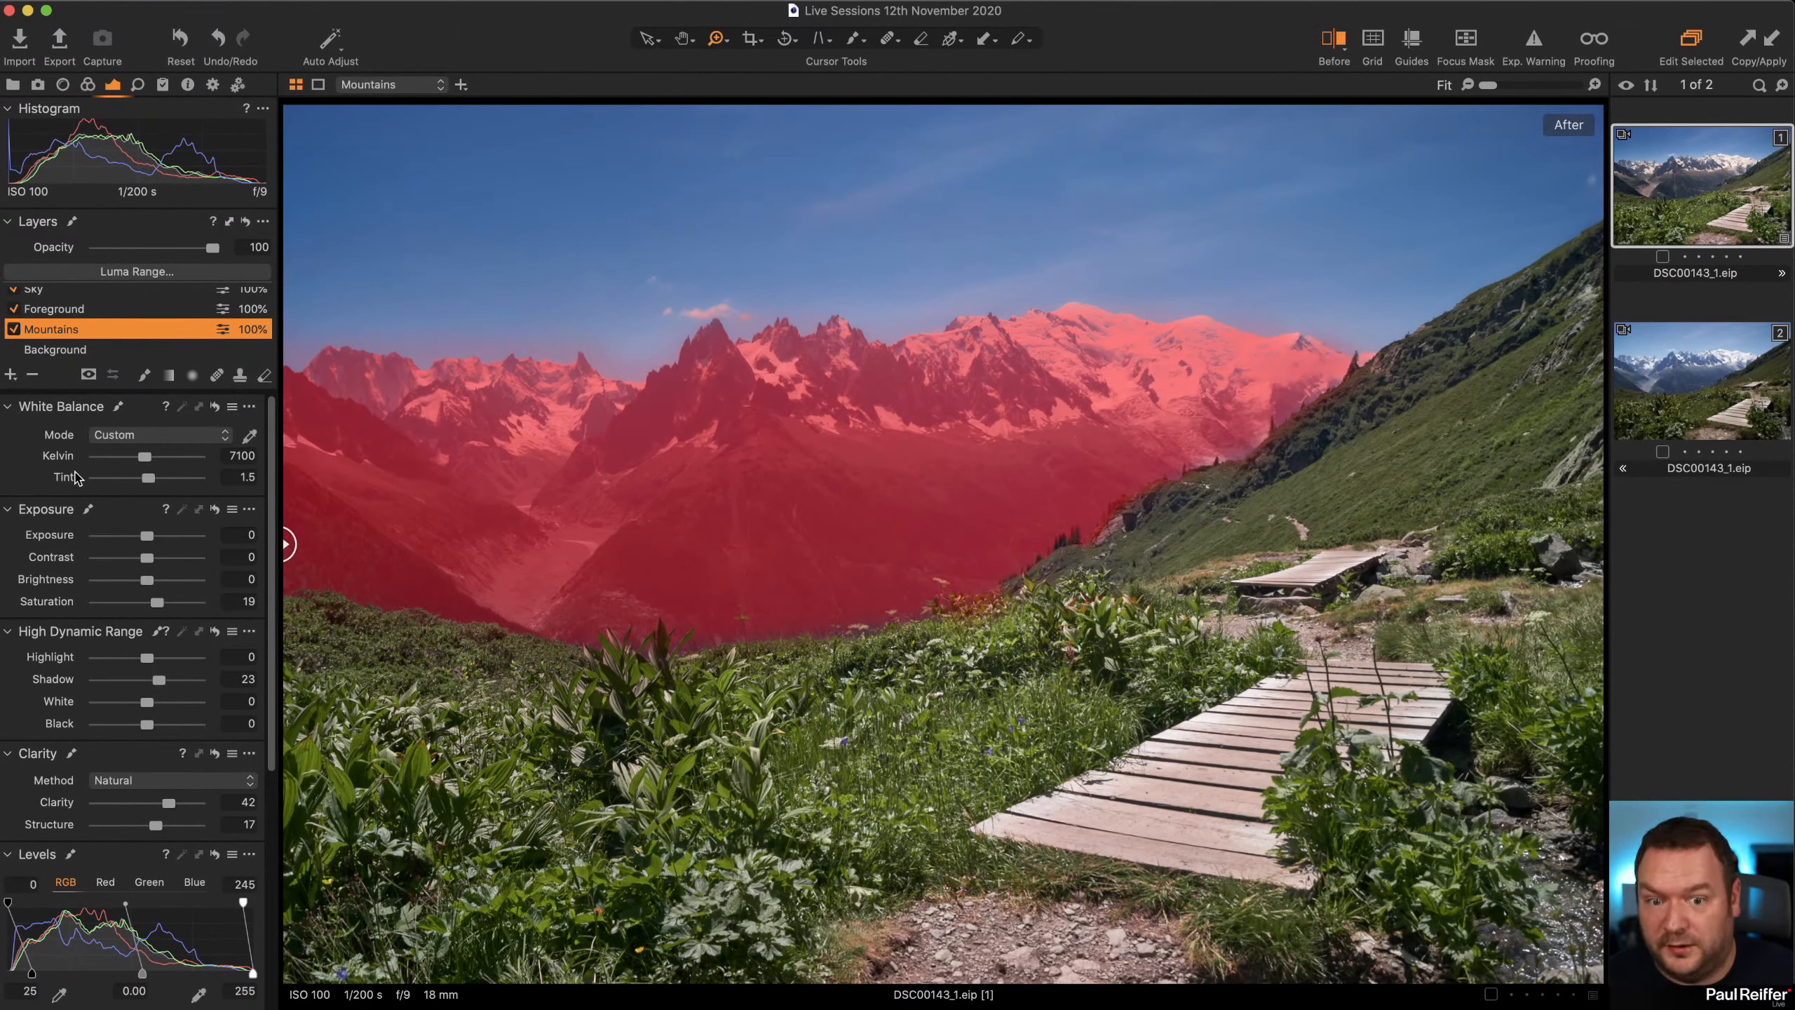
click(82, 310)
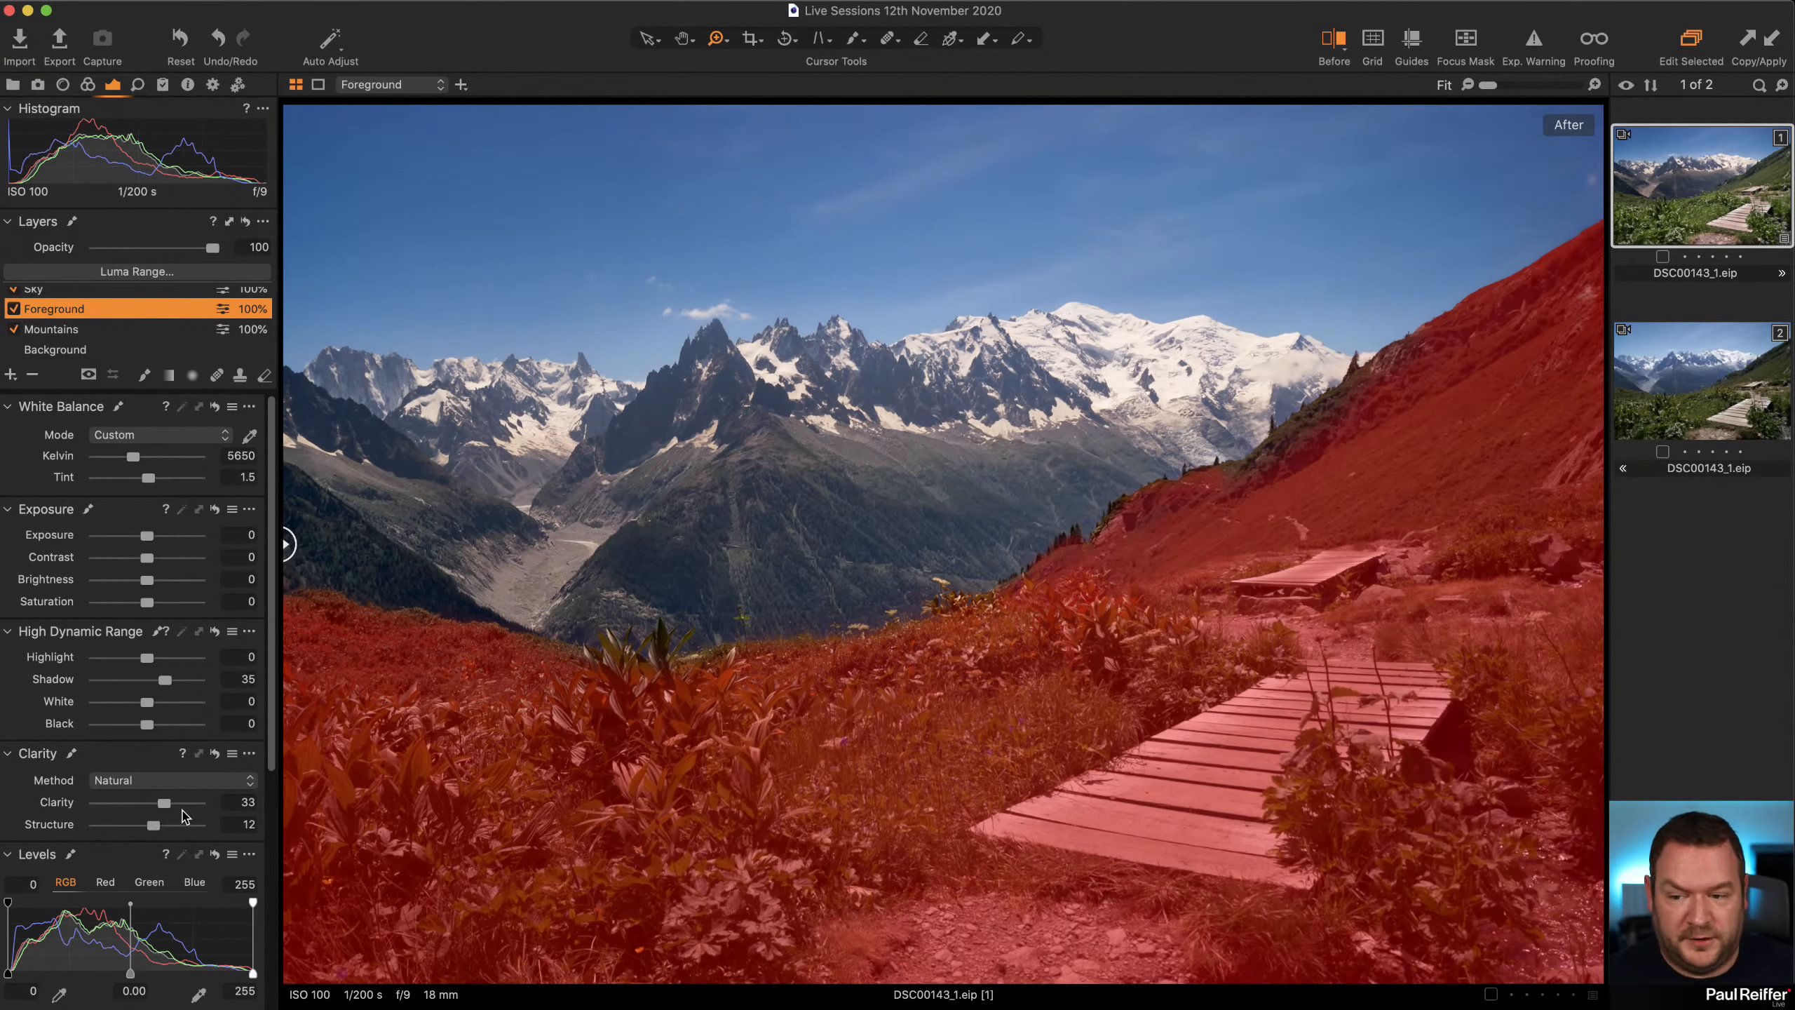
click(61, 290)
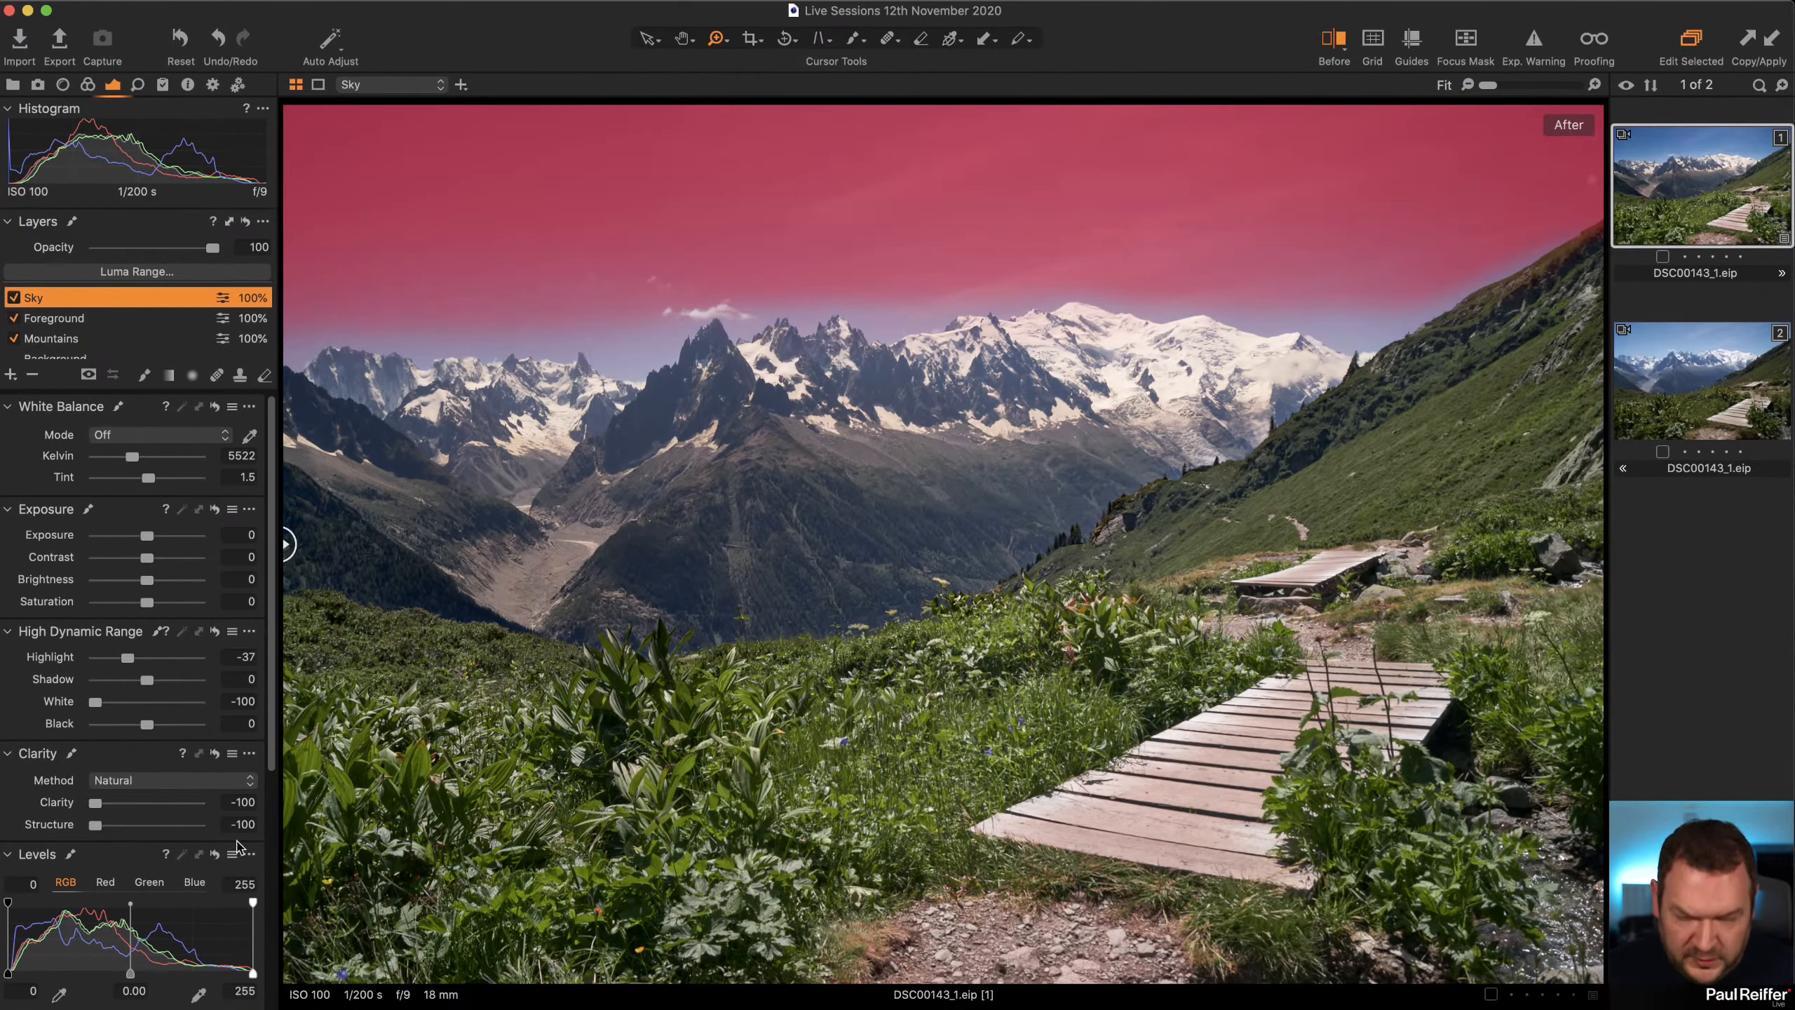
Hide the mask and compare the sky with the Sky layer off and on, at full view and at 200%.
key(m)
click(13, 298)
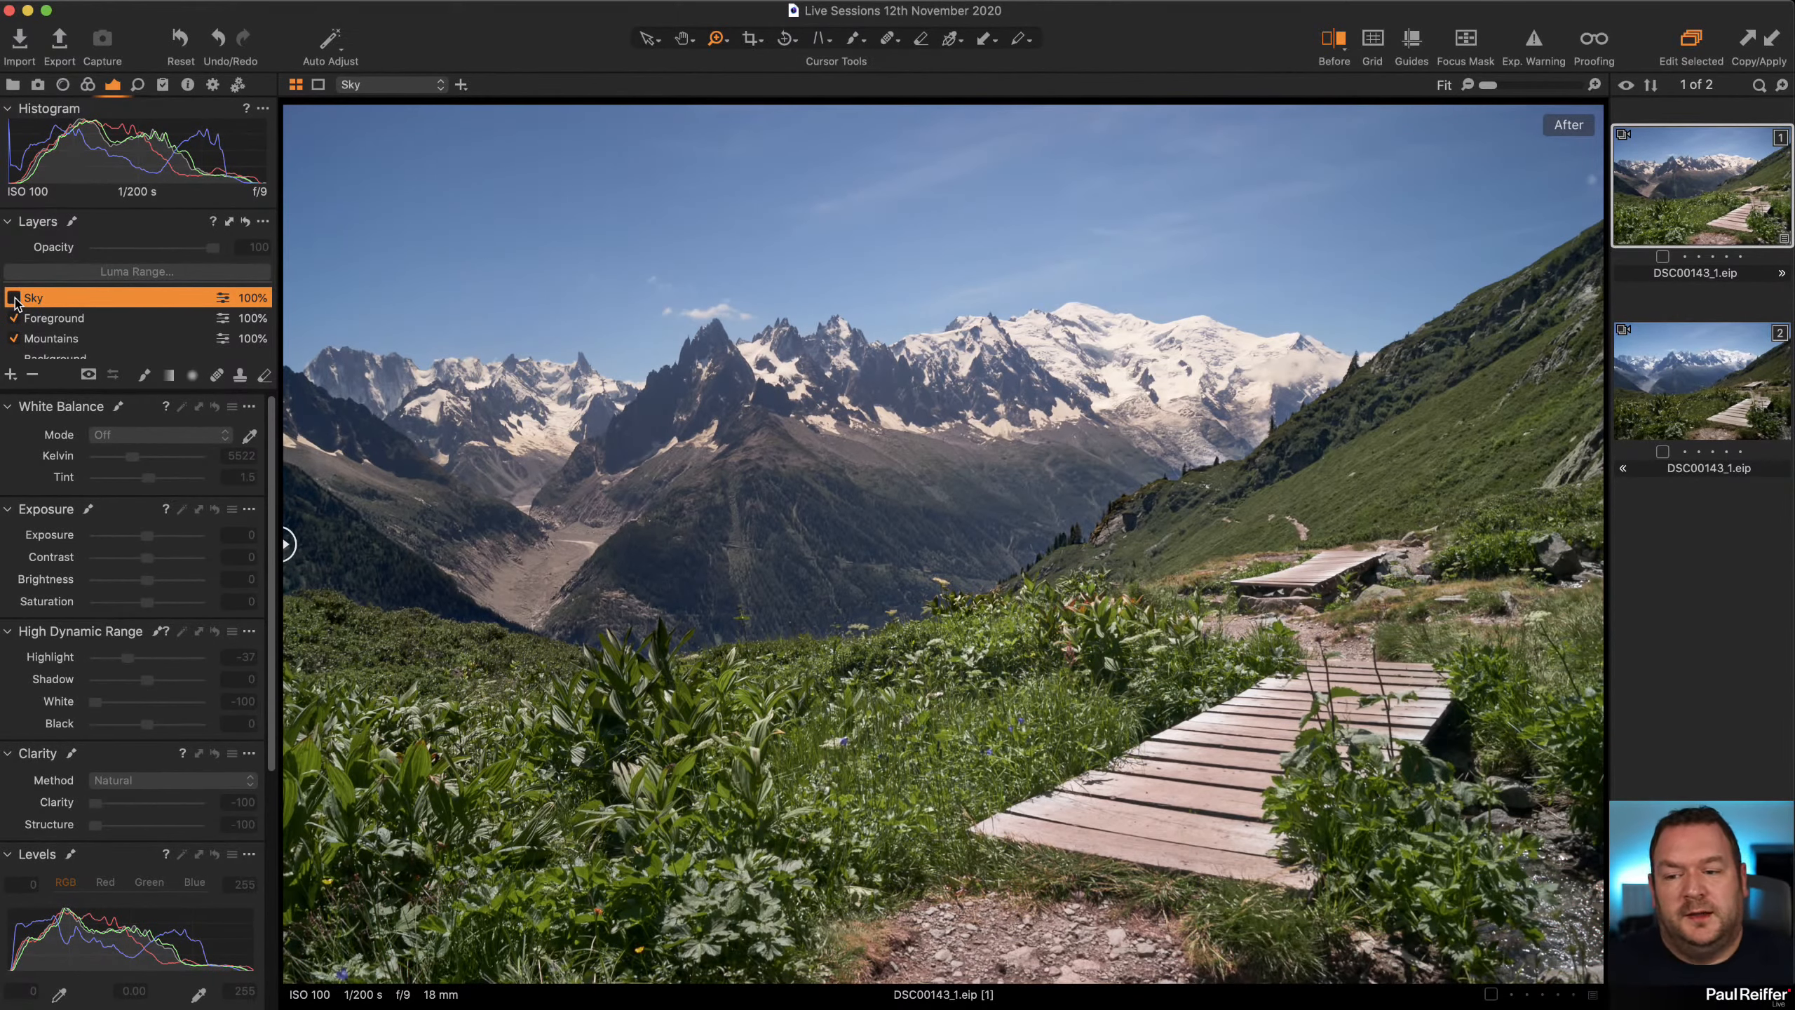
click(13, 298)
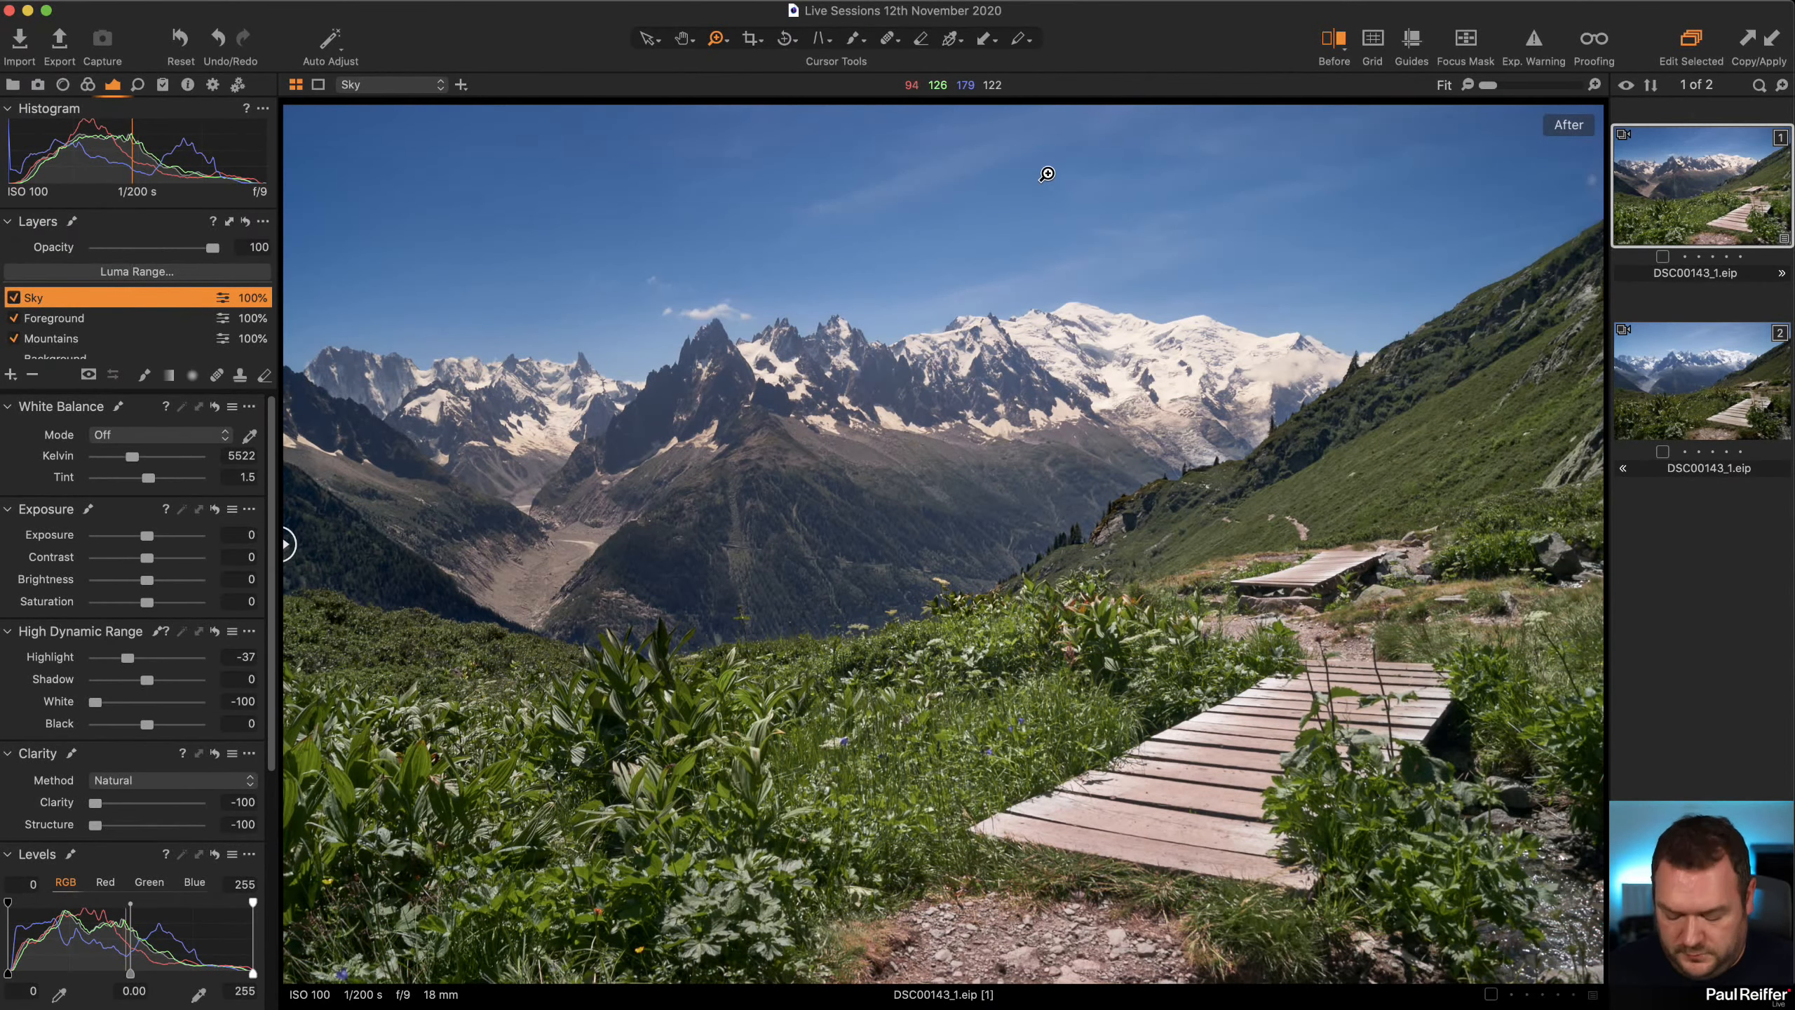
click(944, 229)
scroll(1078, 538, right, 2)
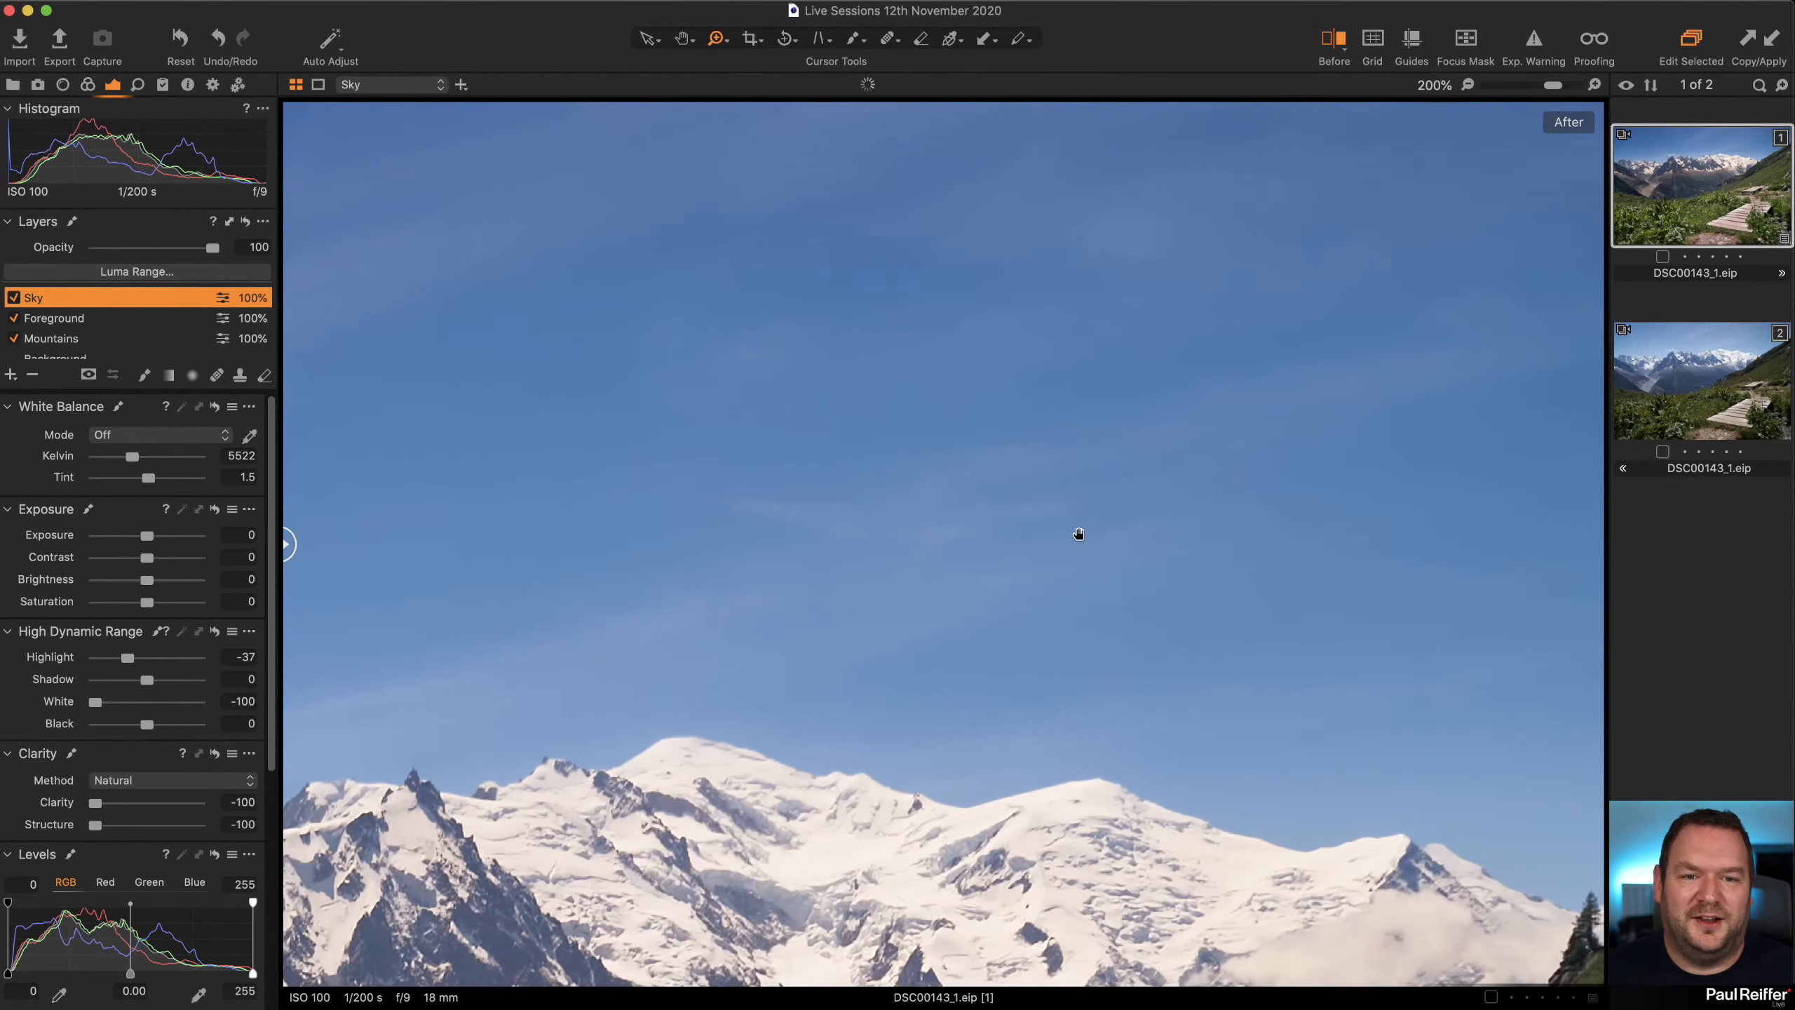
click(14, 298)
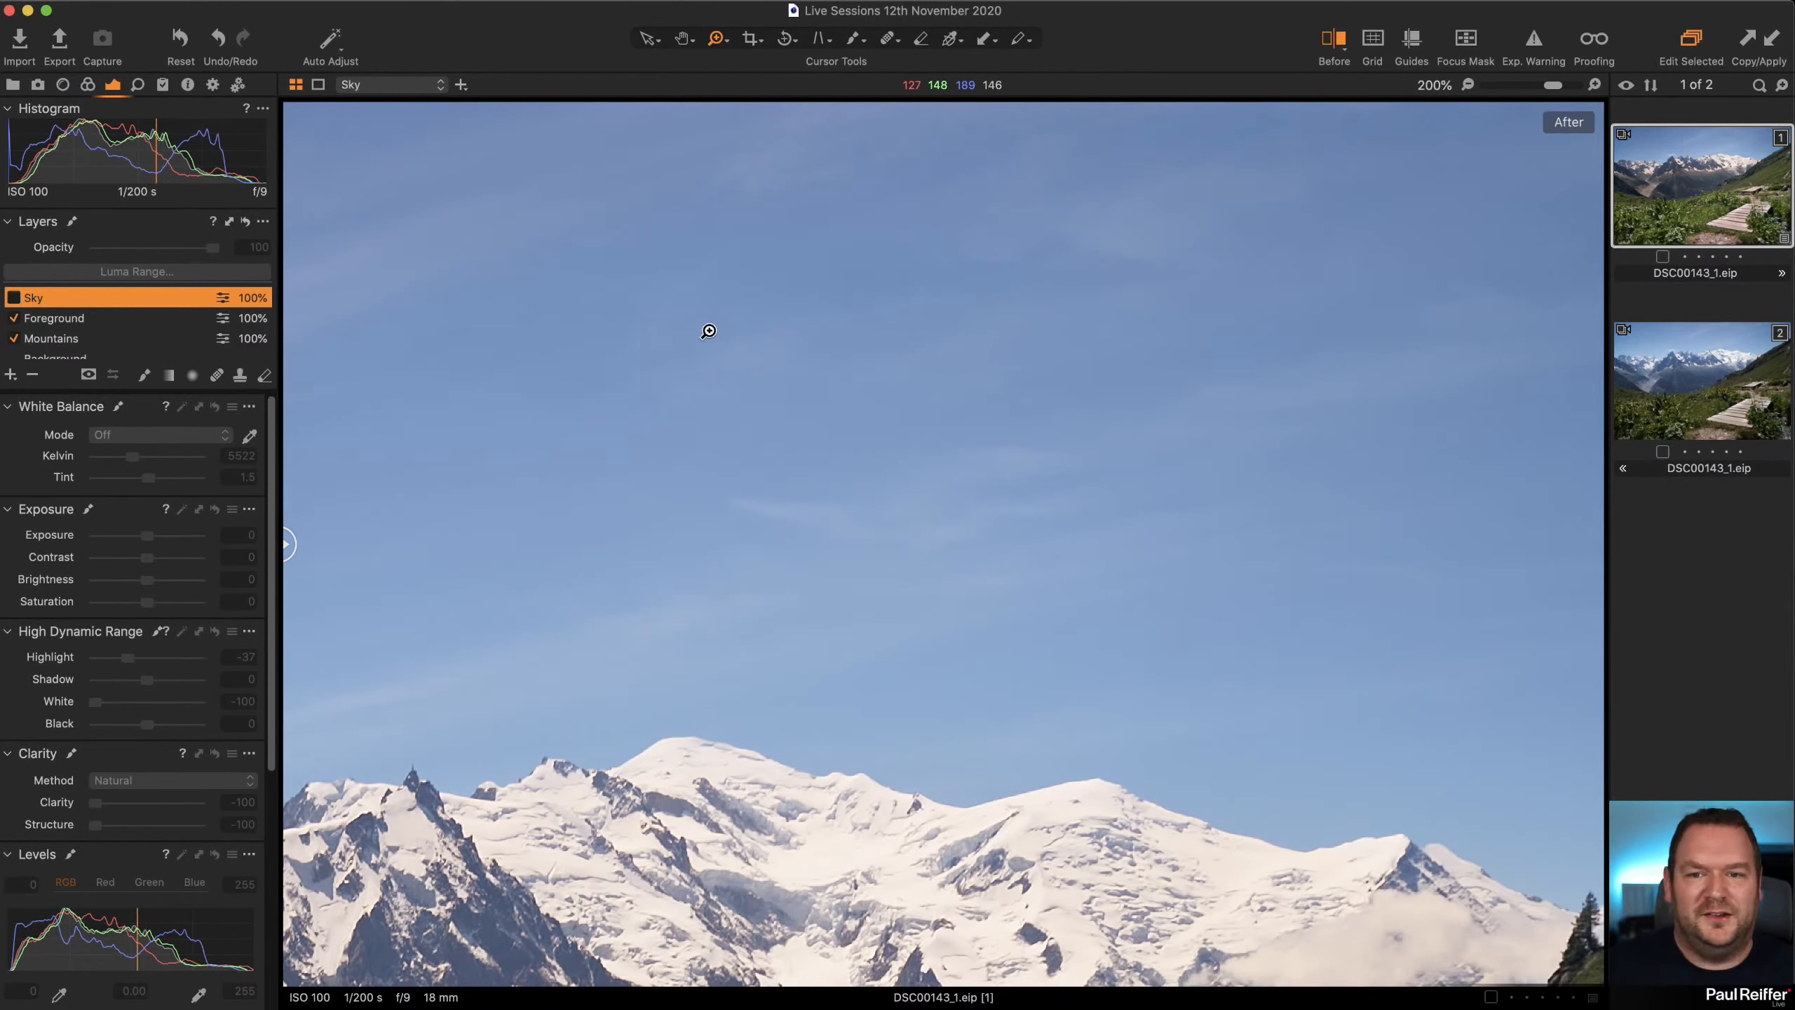
click(13, 298)
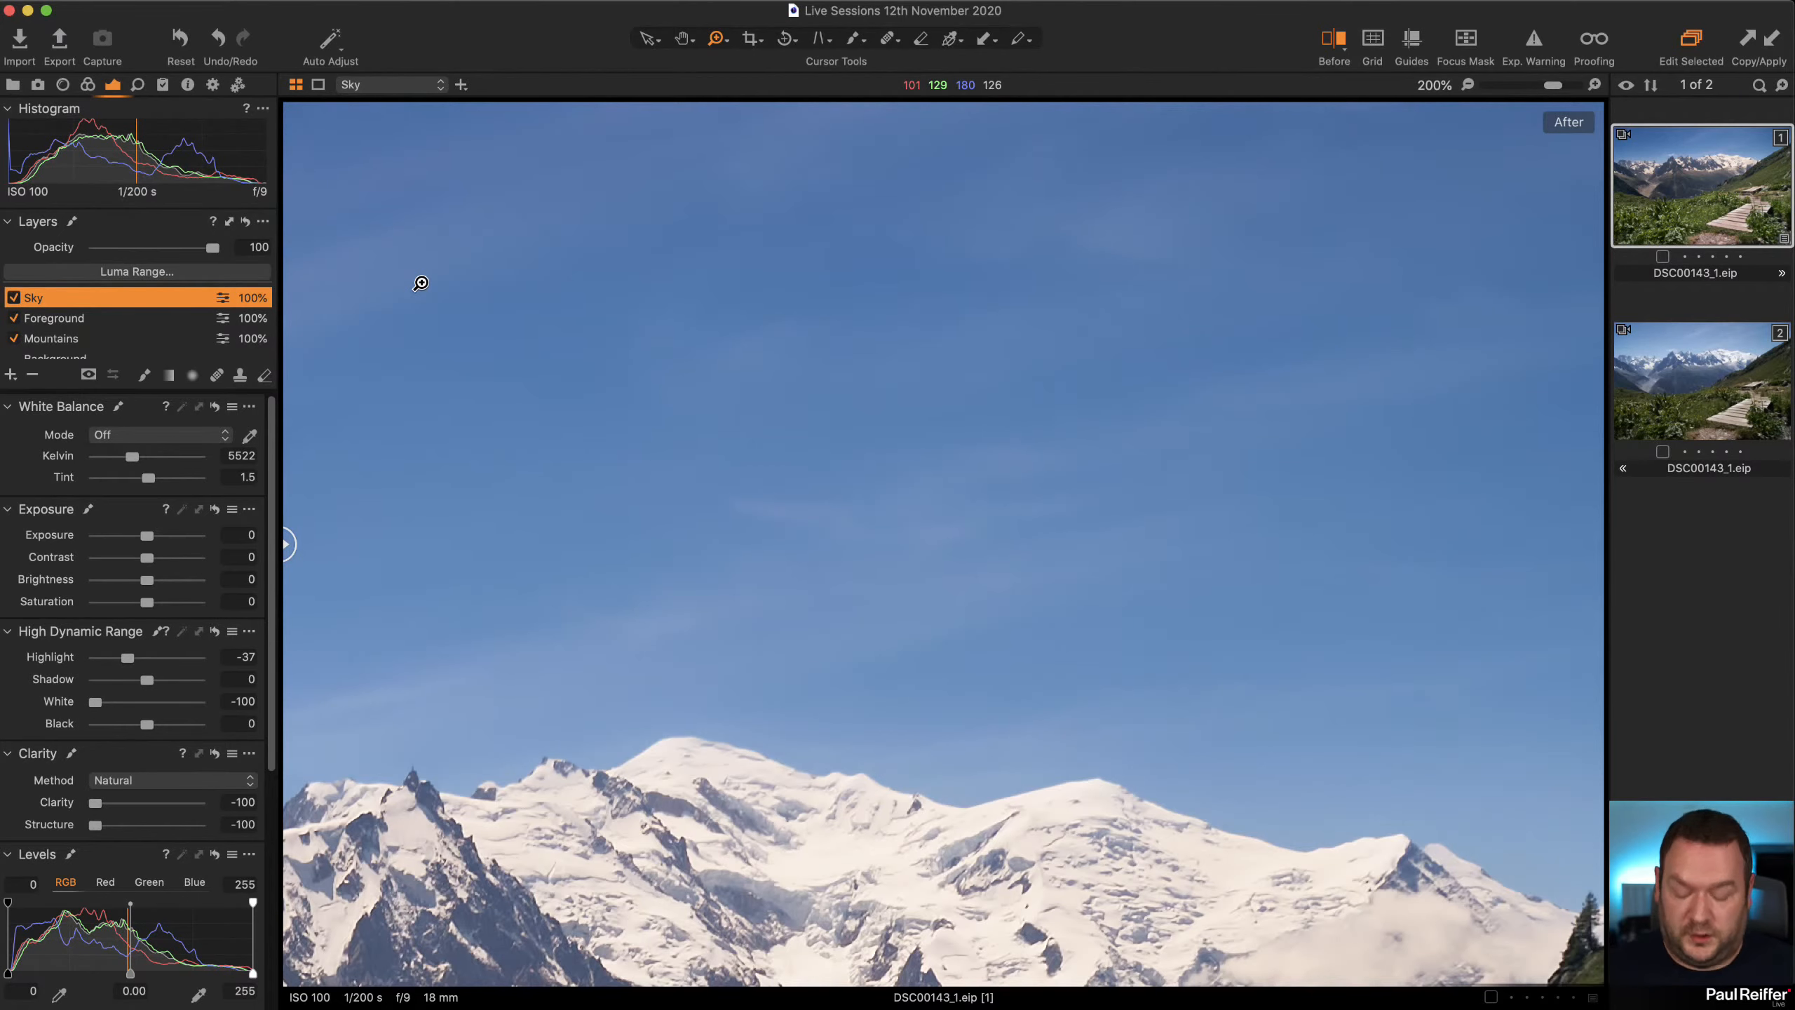
scroll(736, 423, down, 8)
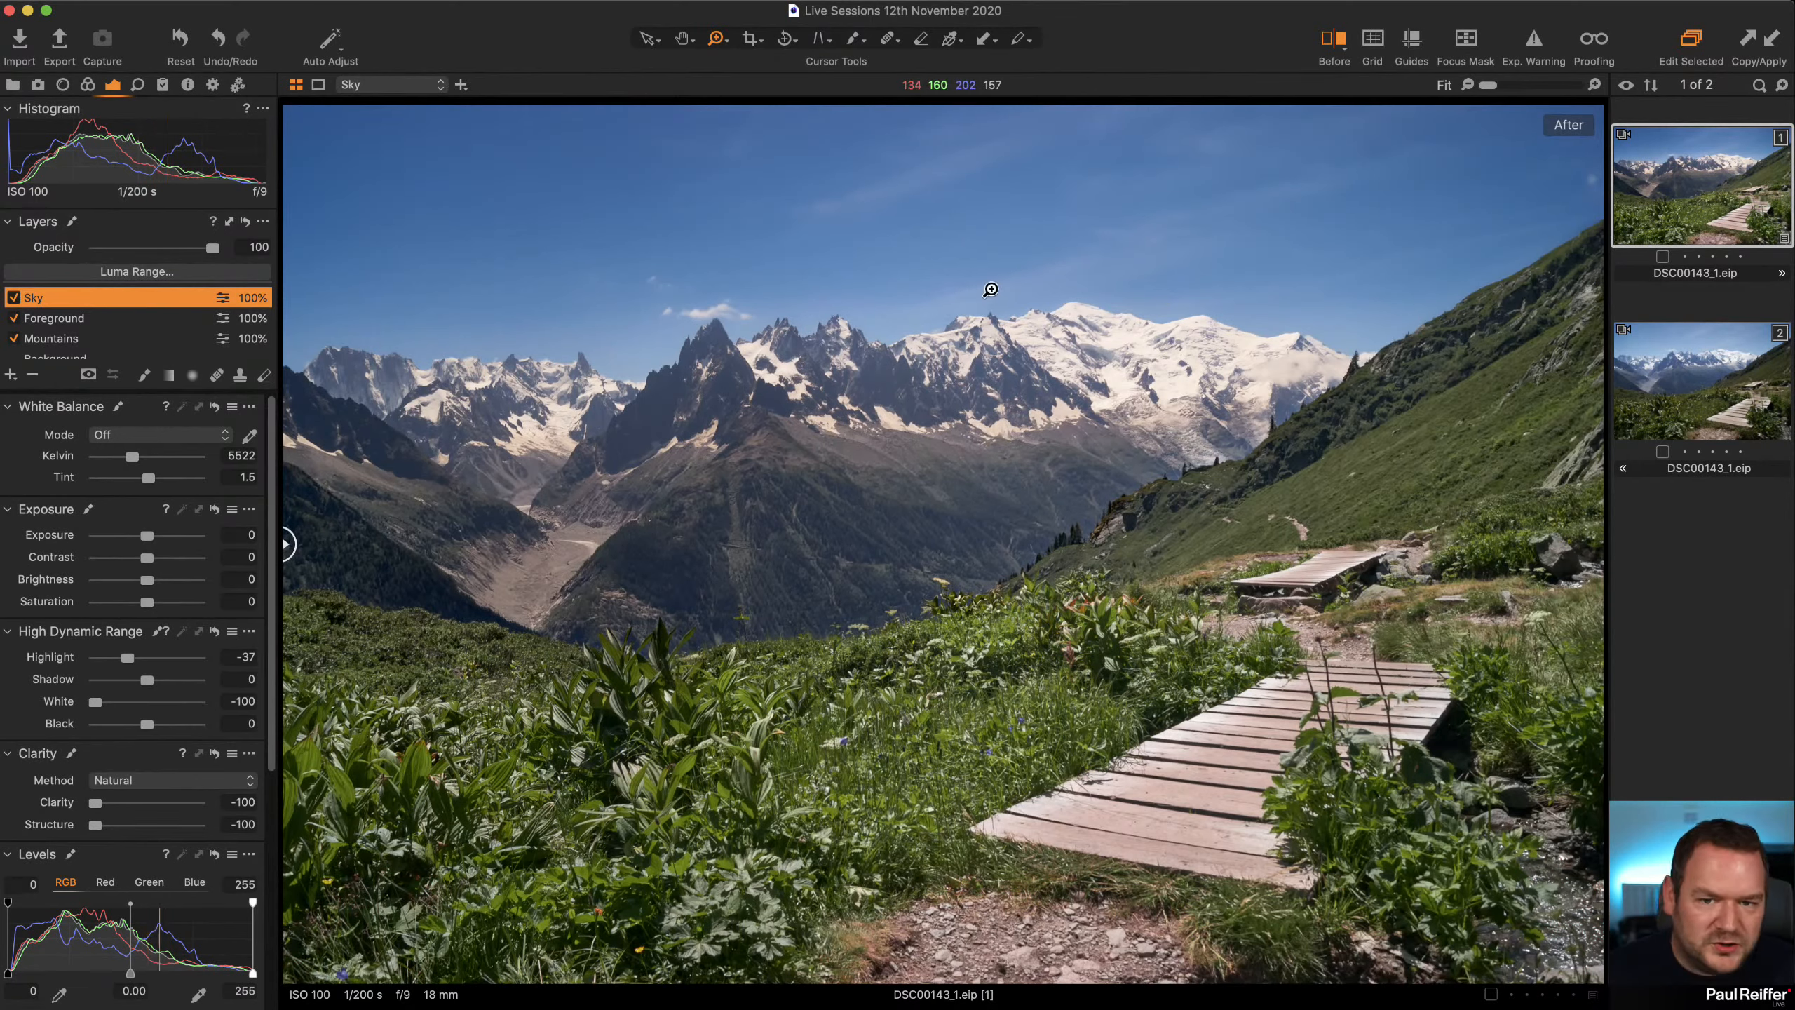
Show the Sky layer's mask and brush it down along the skyline from the far peaks to the green slope.
key(m)
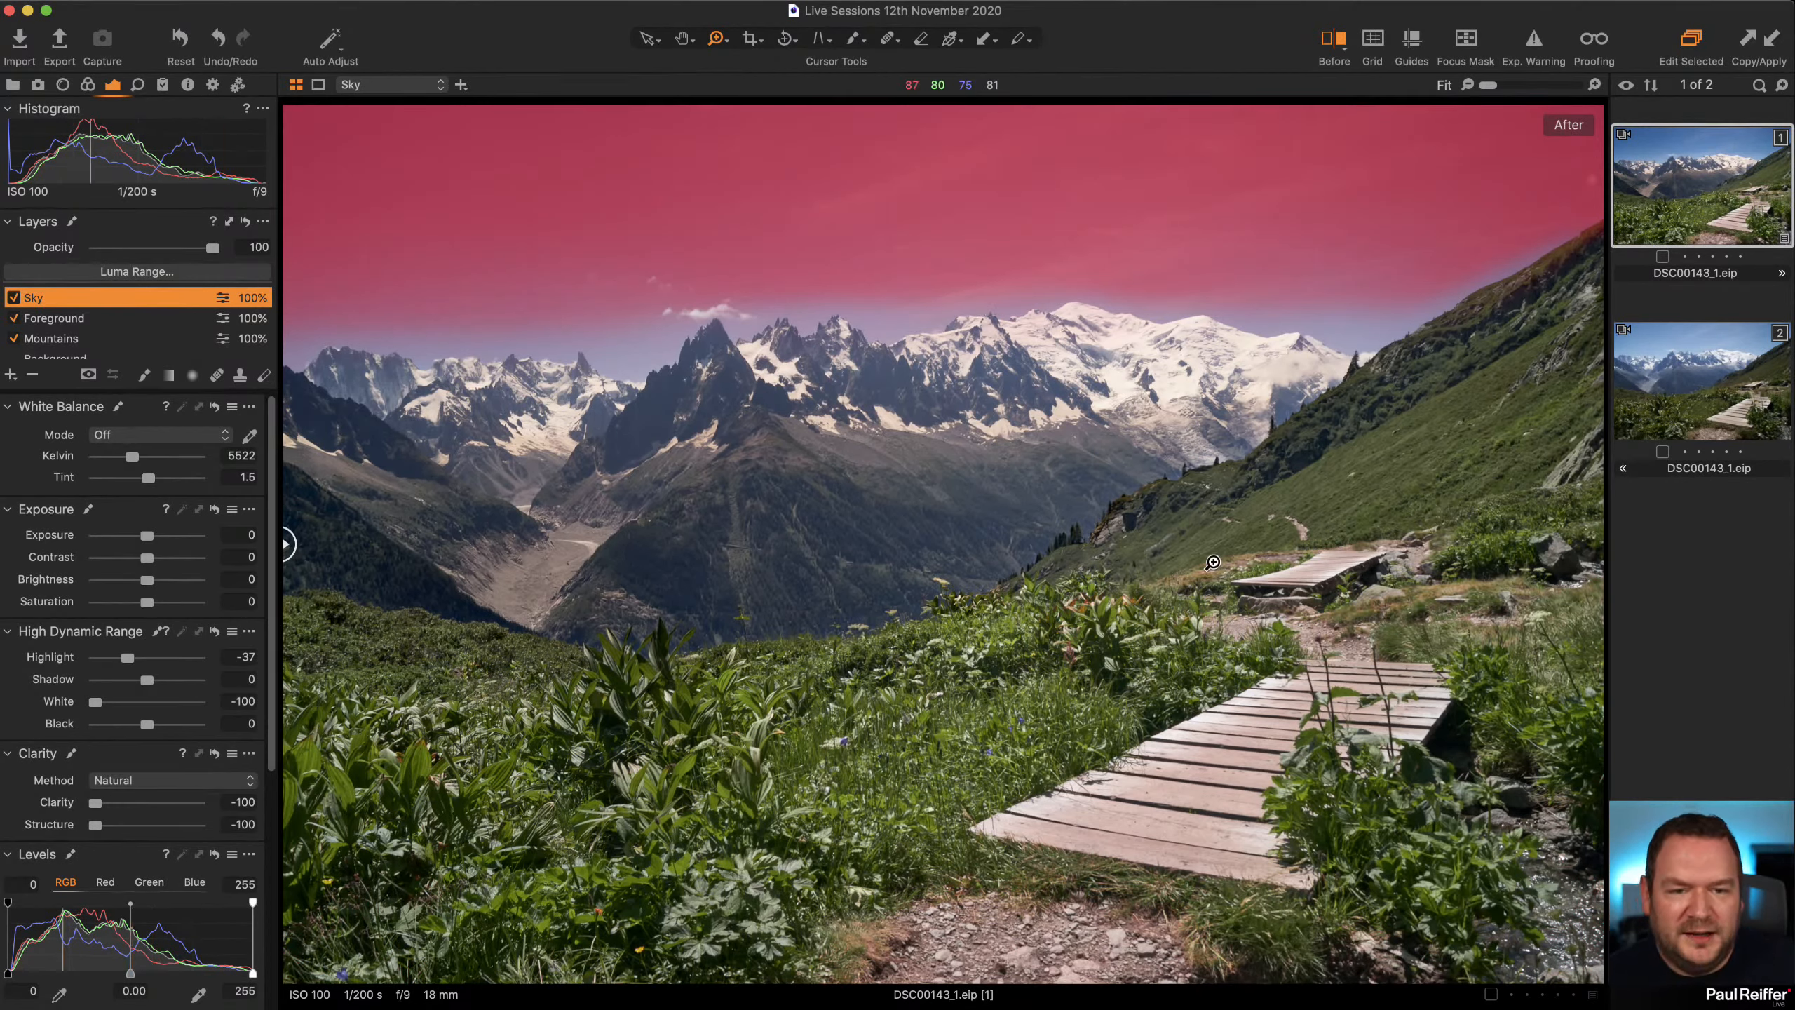
click(169, 376)
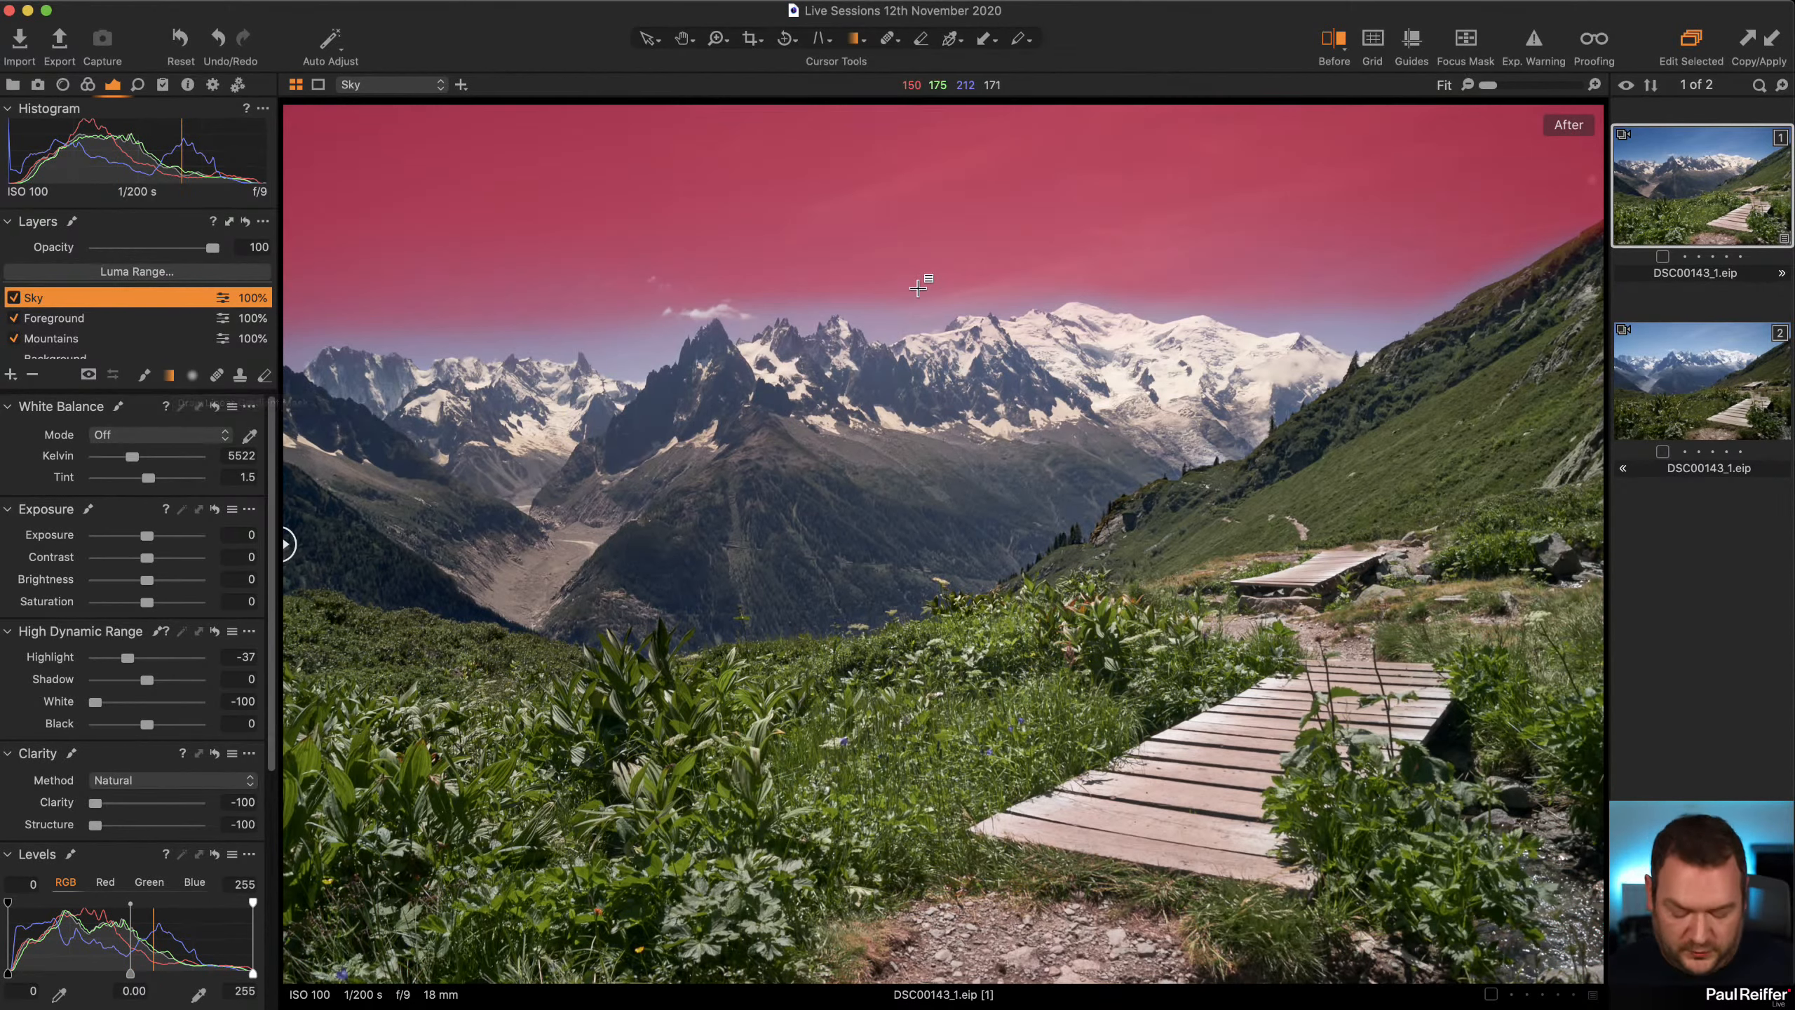
key(b)
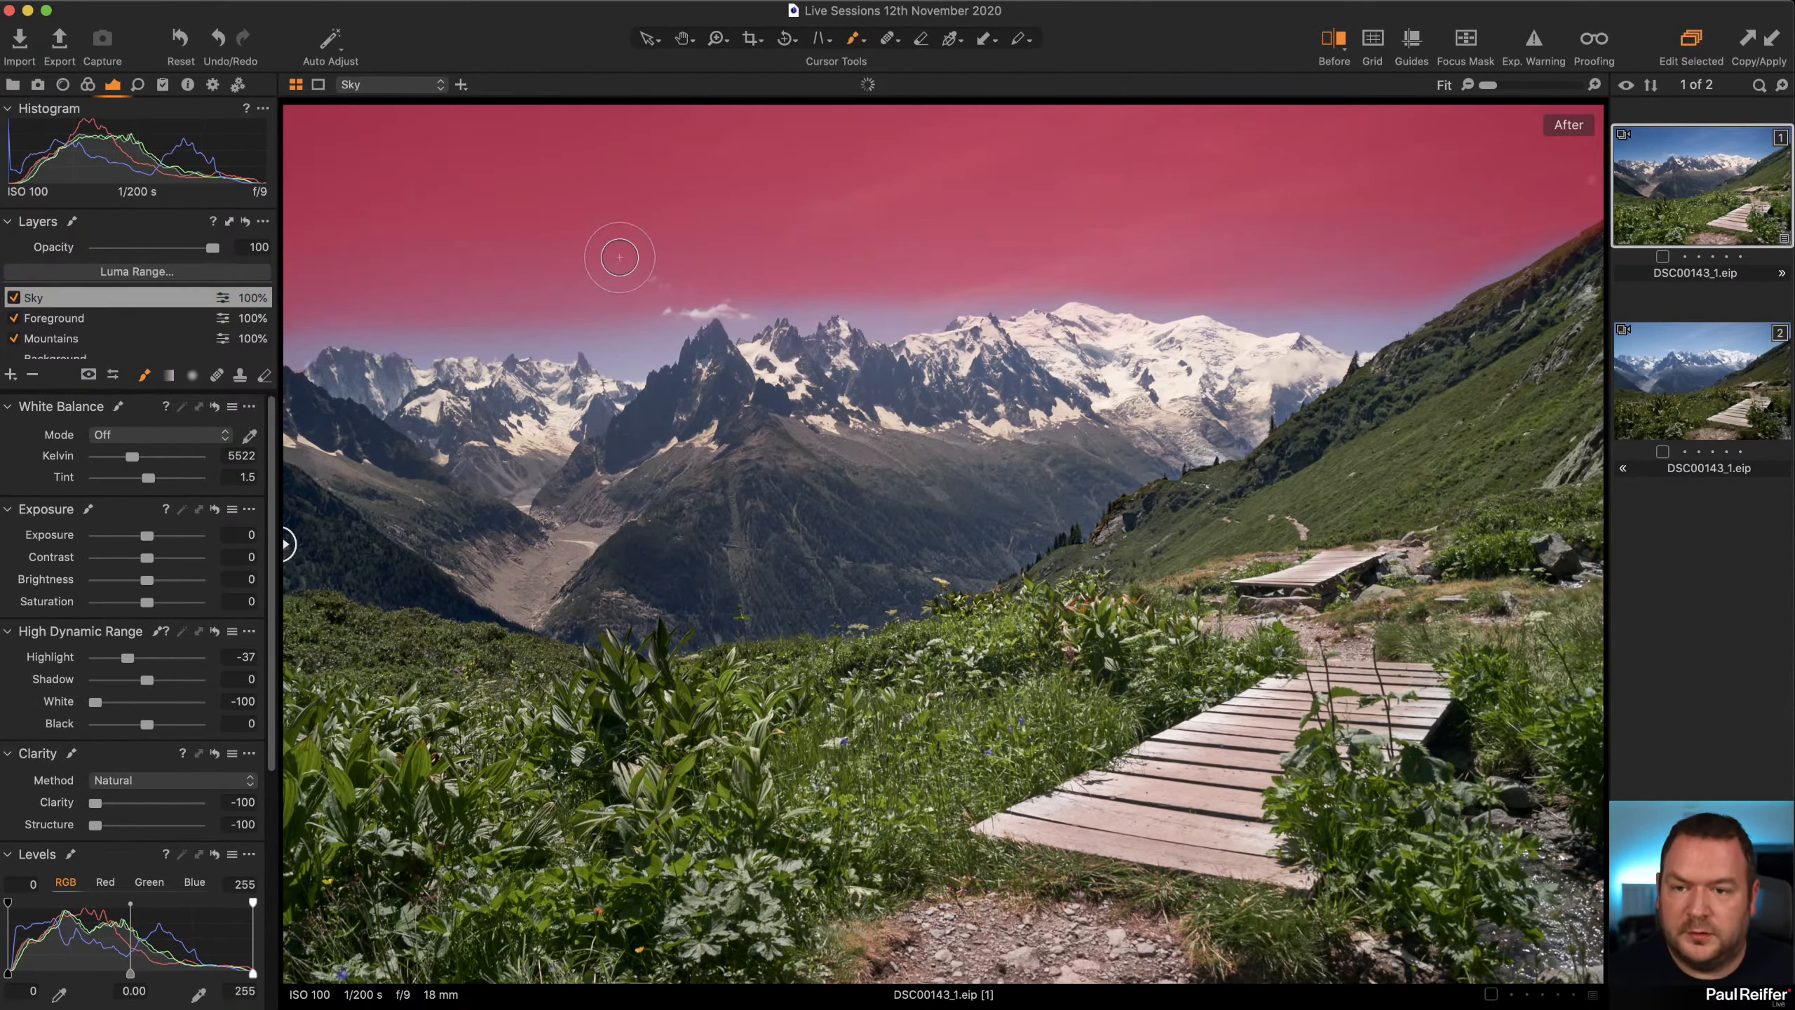
right_click(690, 271)
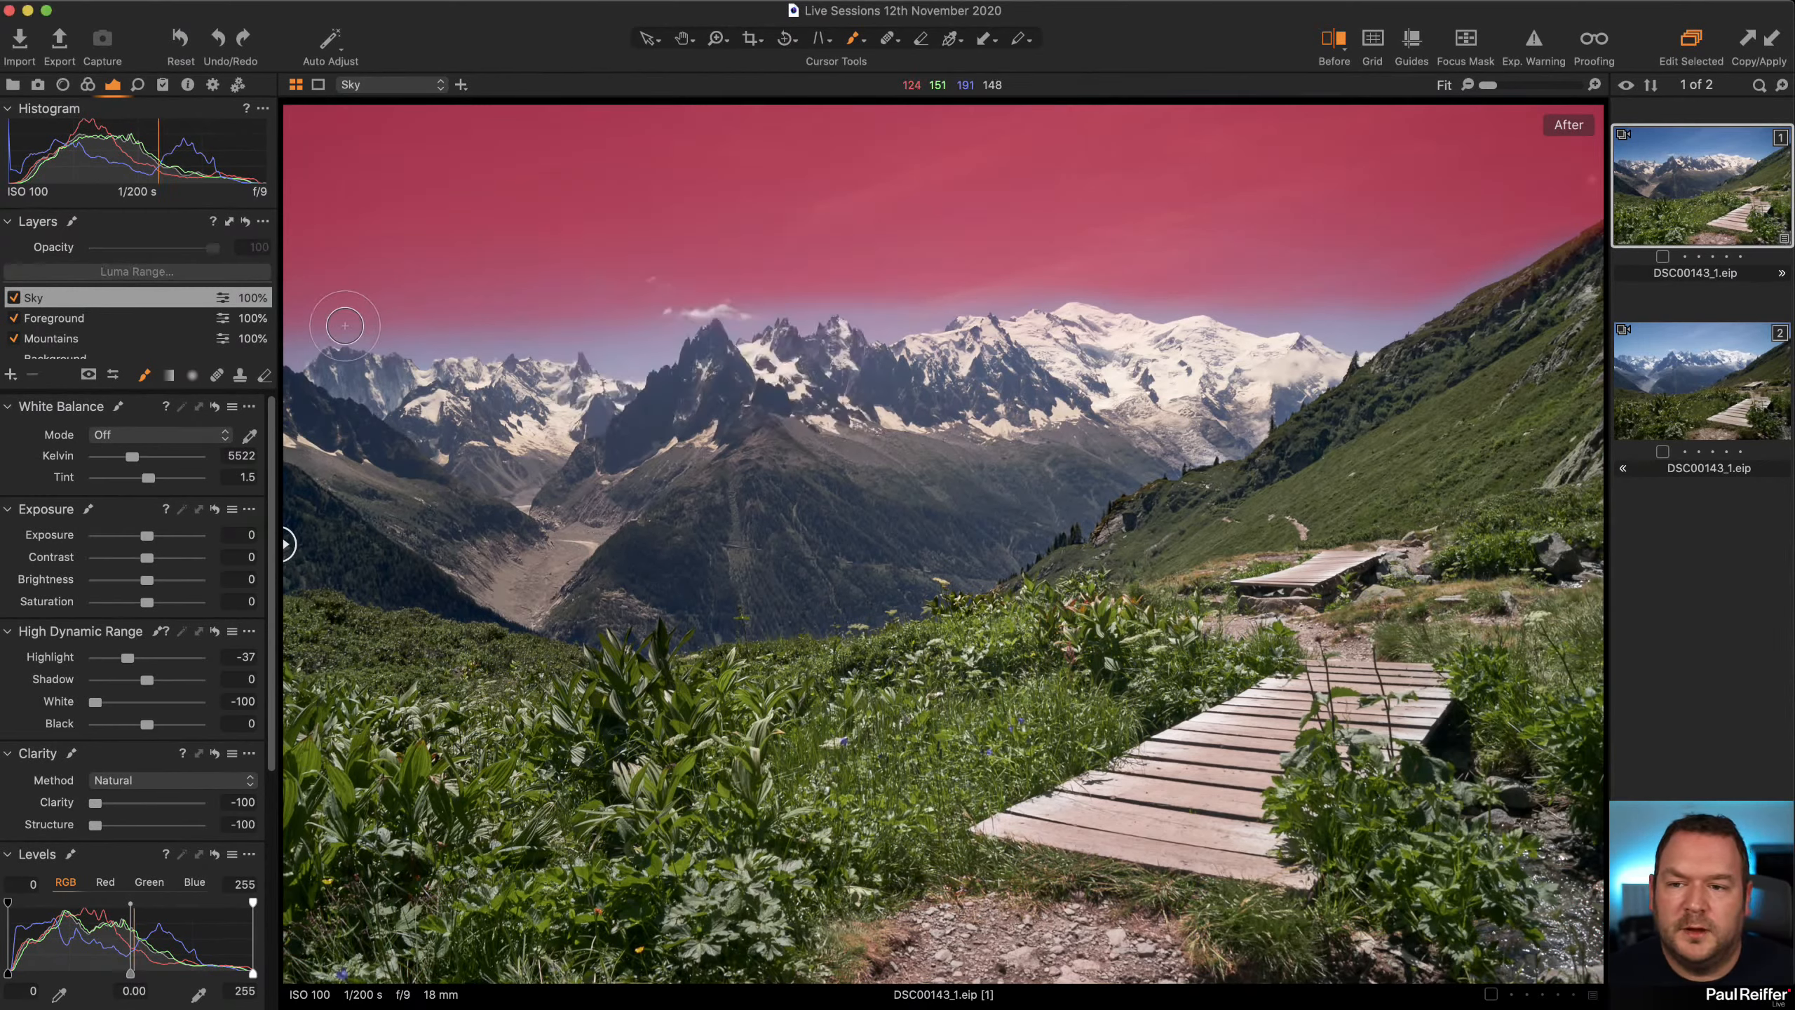
mouse_move(290, 336)
mouse_down()
mouse_move(492, 338)
mouse_move(418, 318)
mouse_move(551, 322)
mouse_move(514, 344)
mouse_move(578, 328)
mouse_move(566, 342)
mouse_move(594, 322)
mouse_move(603, 353)
mouse_move(640, 362)
mouse_move(679, 322)
mouse_move(317, 291)
mouse_move(697, 308)
mouse_move(682, 311)
mouse_move(699, 280)
mouse_move(733, 322)
mouse_move(762, 293)
mouse_move(808, 313)
mouse_move(838, 294)
mouse_move(880, 323)
mouse_move(958, 289)
mouse_move(1097, 277)
mouse_move(1079, 282)
mouse_move(1325, 302)
mouse_move(1272, 315)
mouse_move(1226, 299)
mouse_move(1352, 333)
mouse_move(1504, 253)
mouse_up()
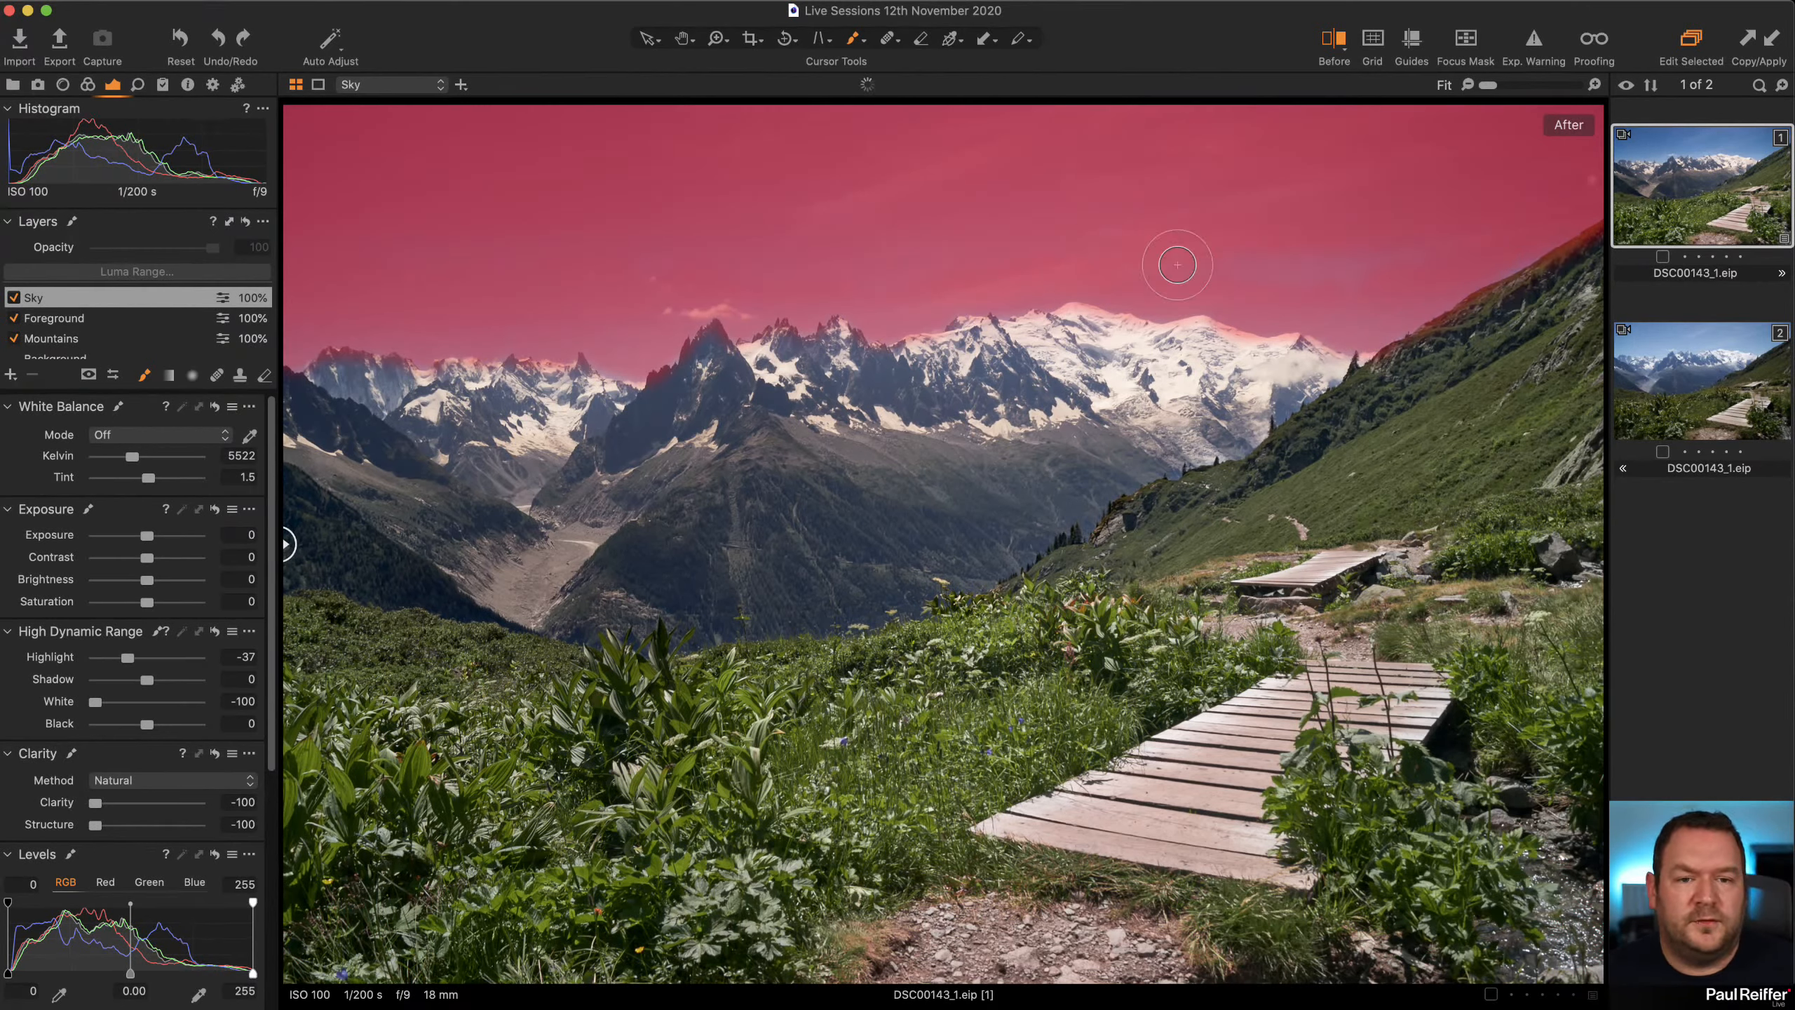
mouse_move(645, 252)
mouse_down()
mouse_move(541, 274)
mouse_move(320, 264)
mouse_move(434, 230)
mouse_move(660, 210)
mouse_move(575, 281)
mouse_up()
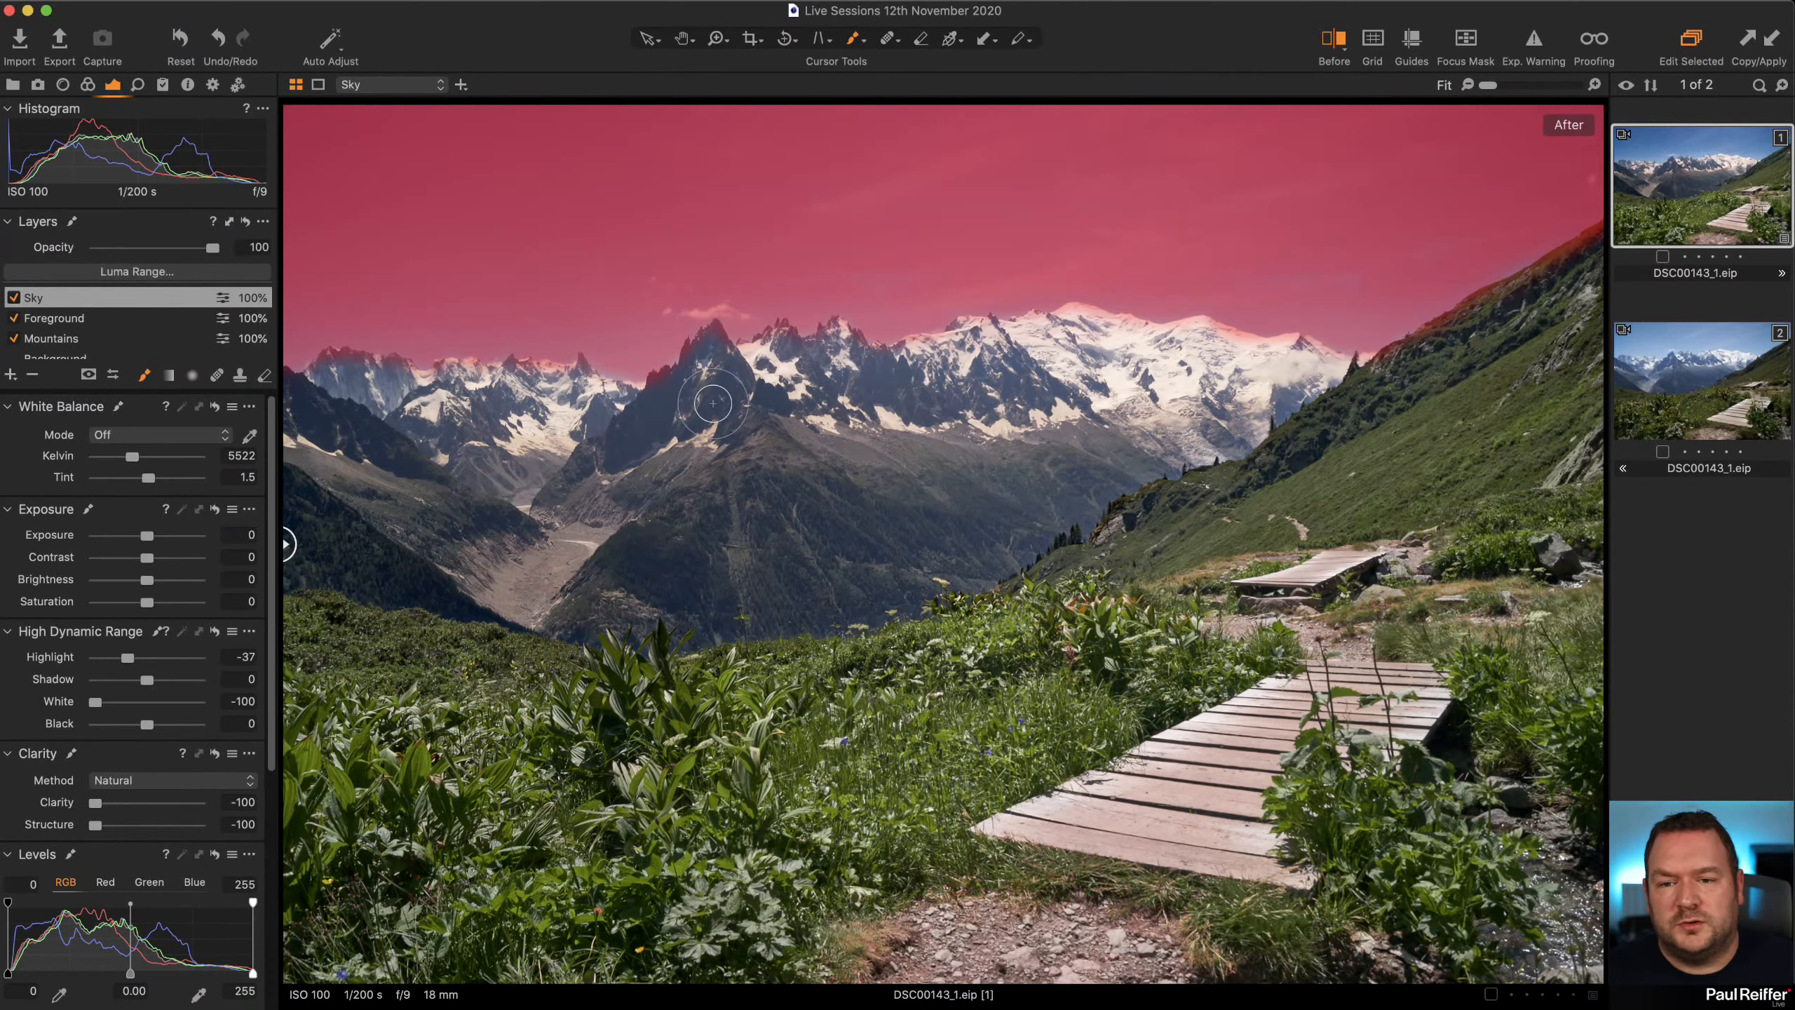
Apply a Luma Range to the Sky layer with range 124 to 214, falloff 95 to 227 and radius 6.1.
click(123, 274)
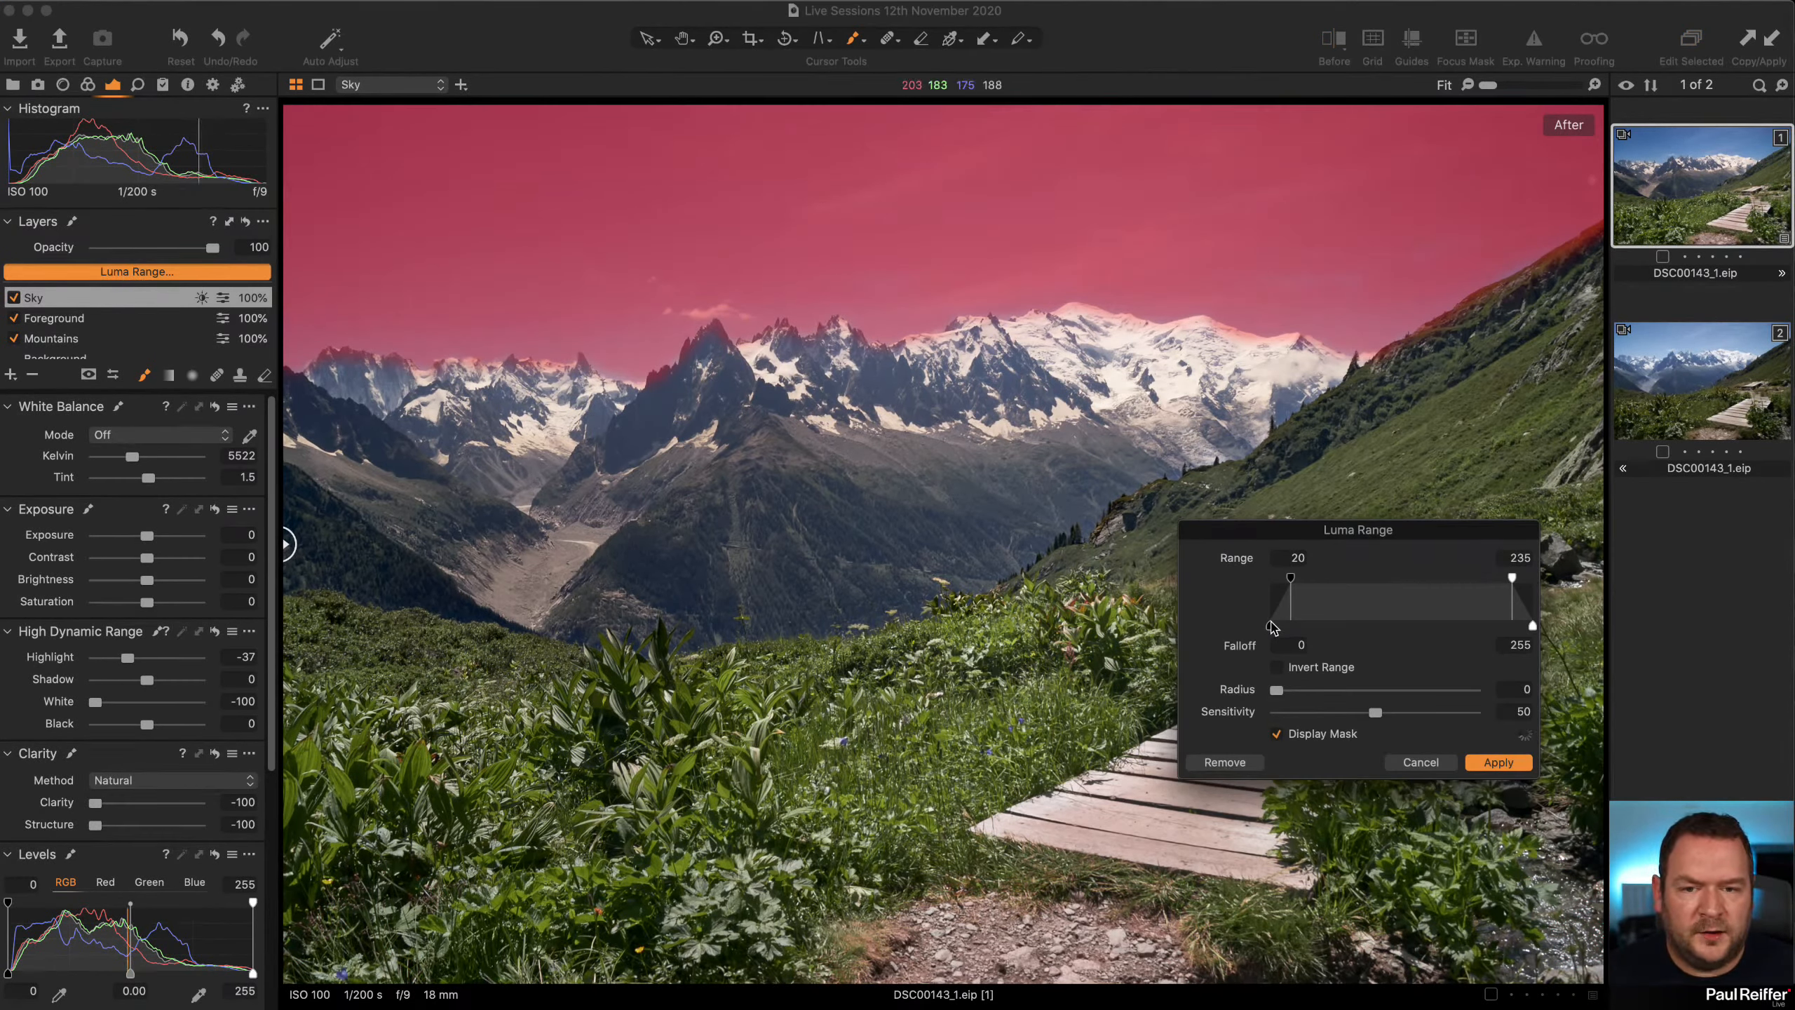
drag(1290, 578, 1400, 582)
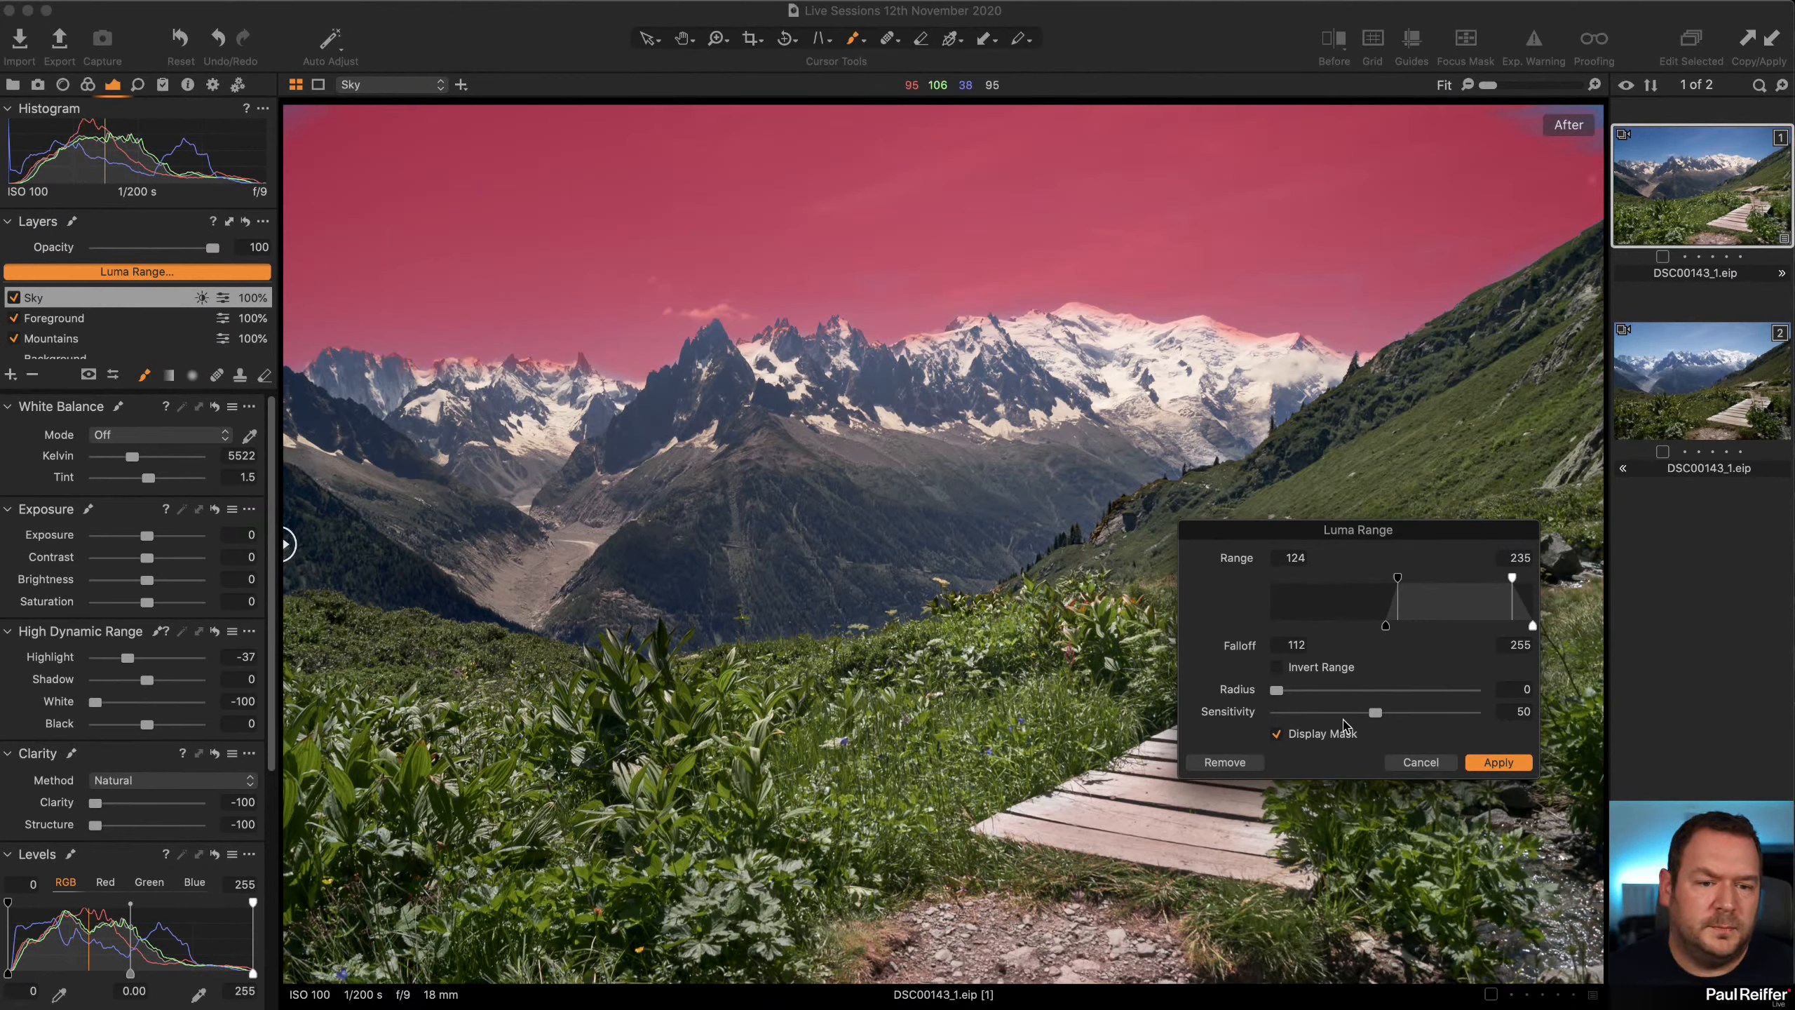
click(1345, 689)
drag(1385, 626, 1372, 628)
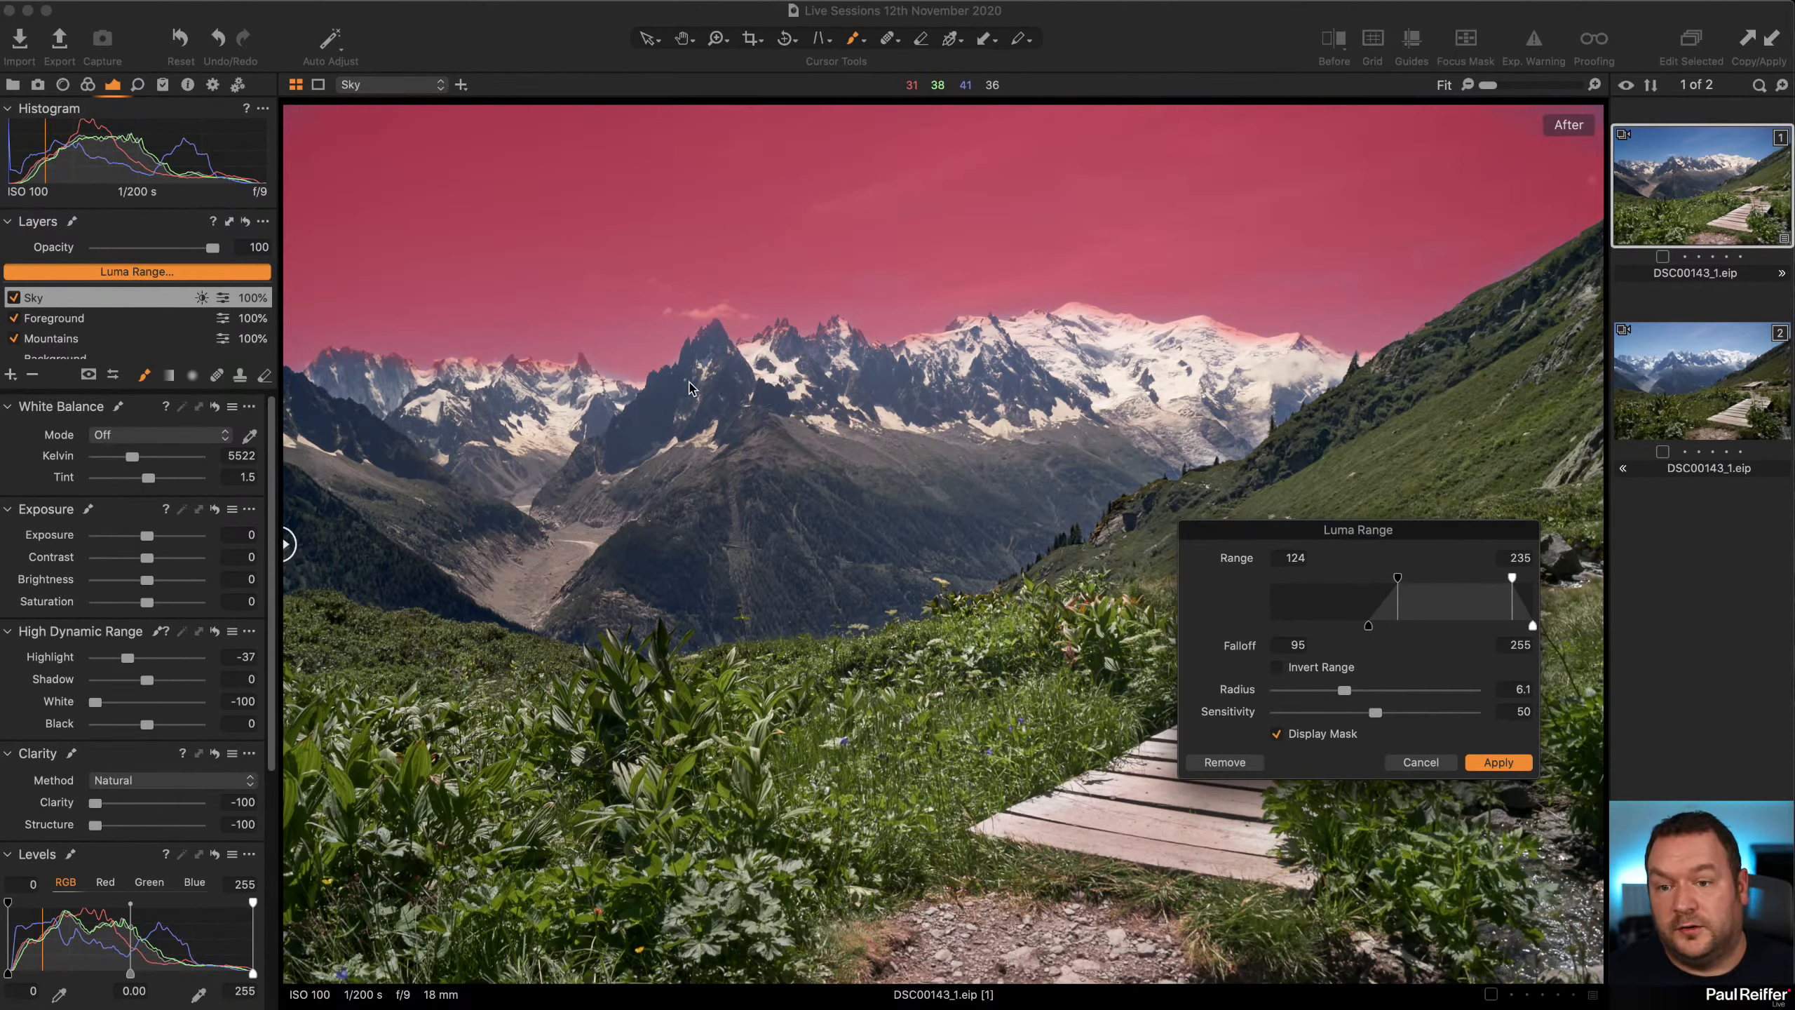
mouse_move(1530, 626)
mouse_down()
mouse_move(1490, 579)
mouse_move(1504, 632)
mouse_up()
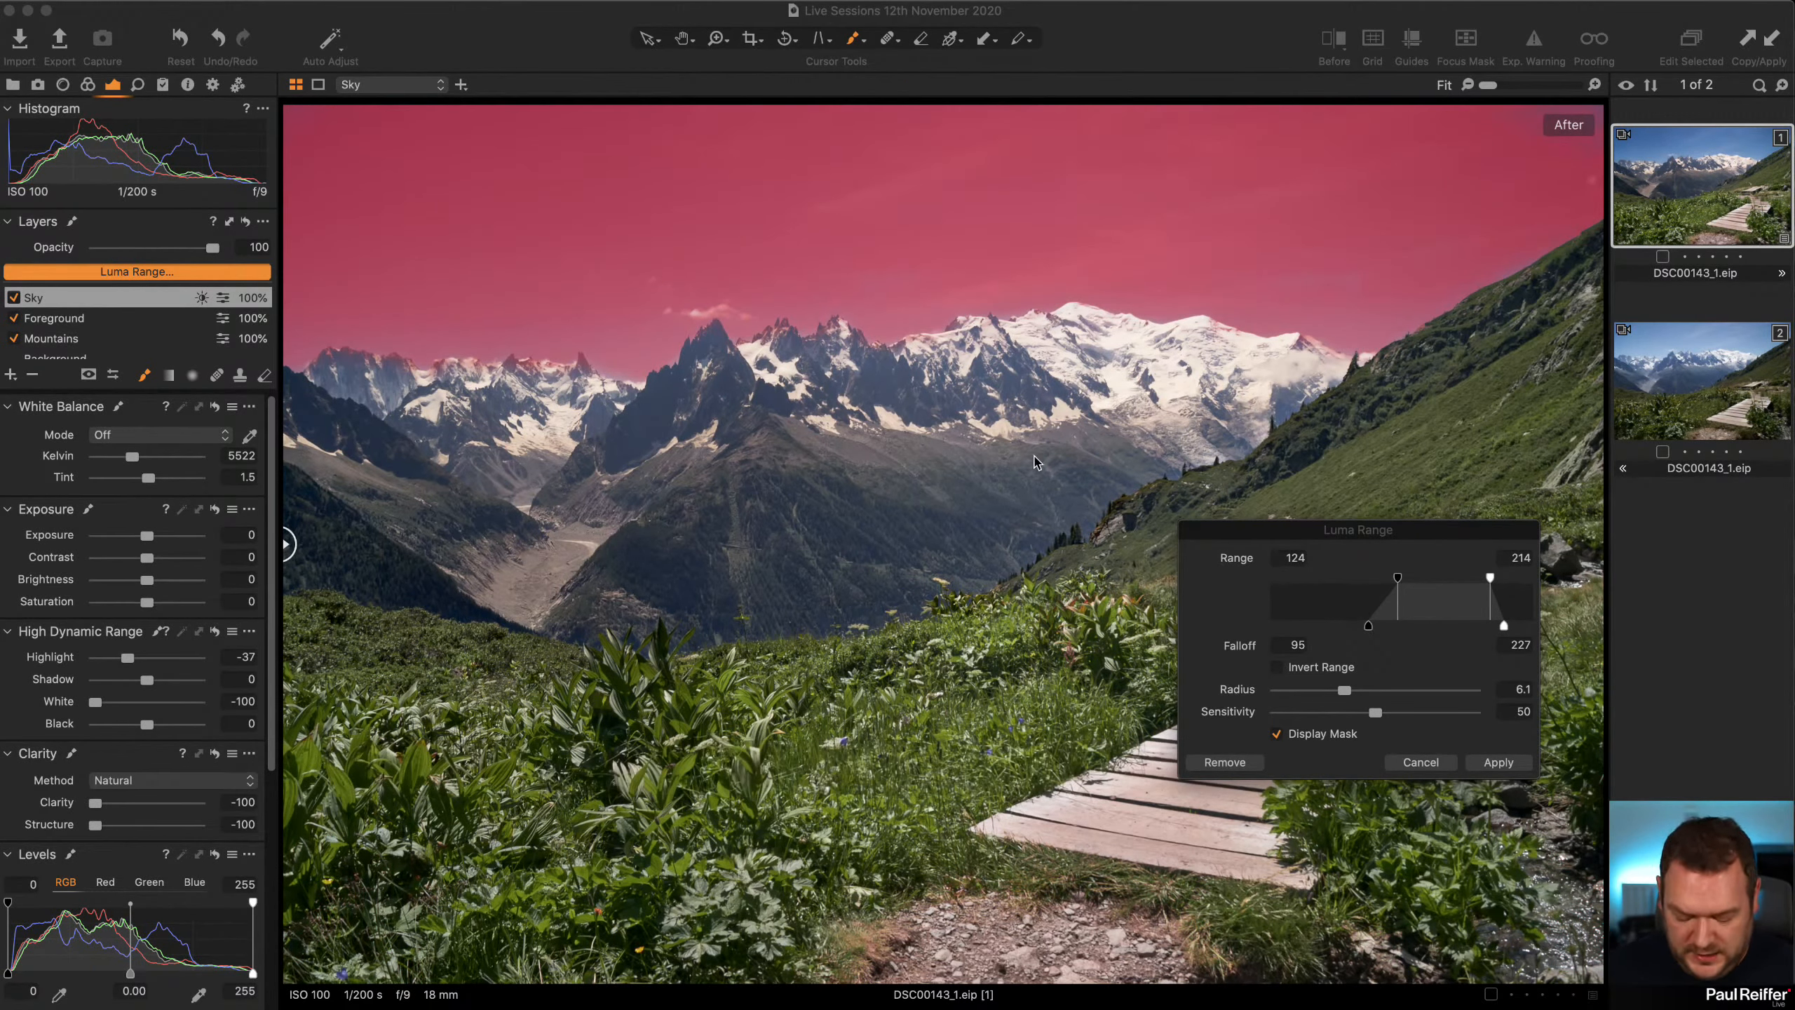
click(1498, 762)
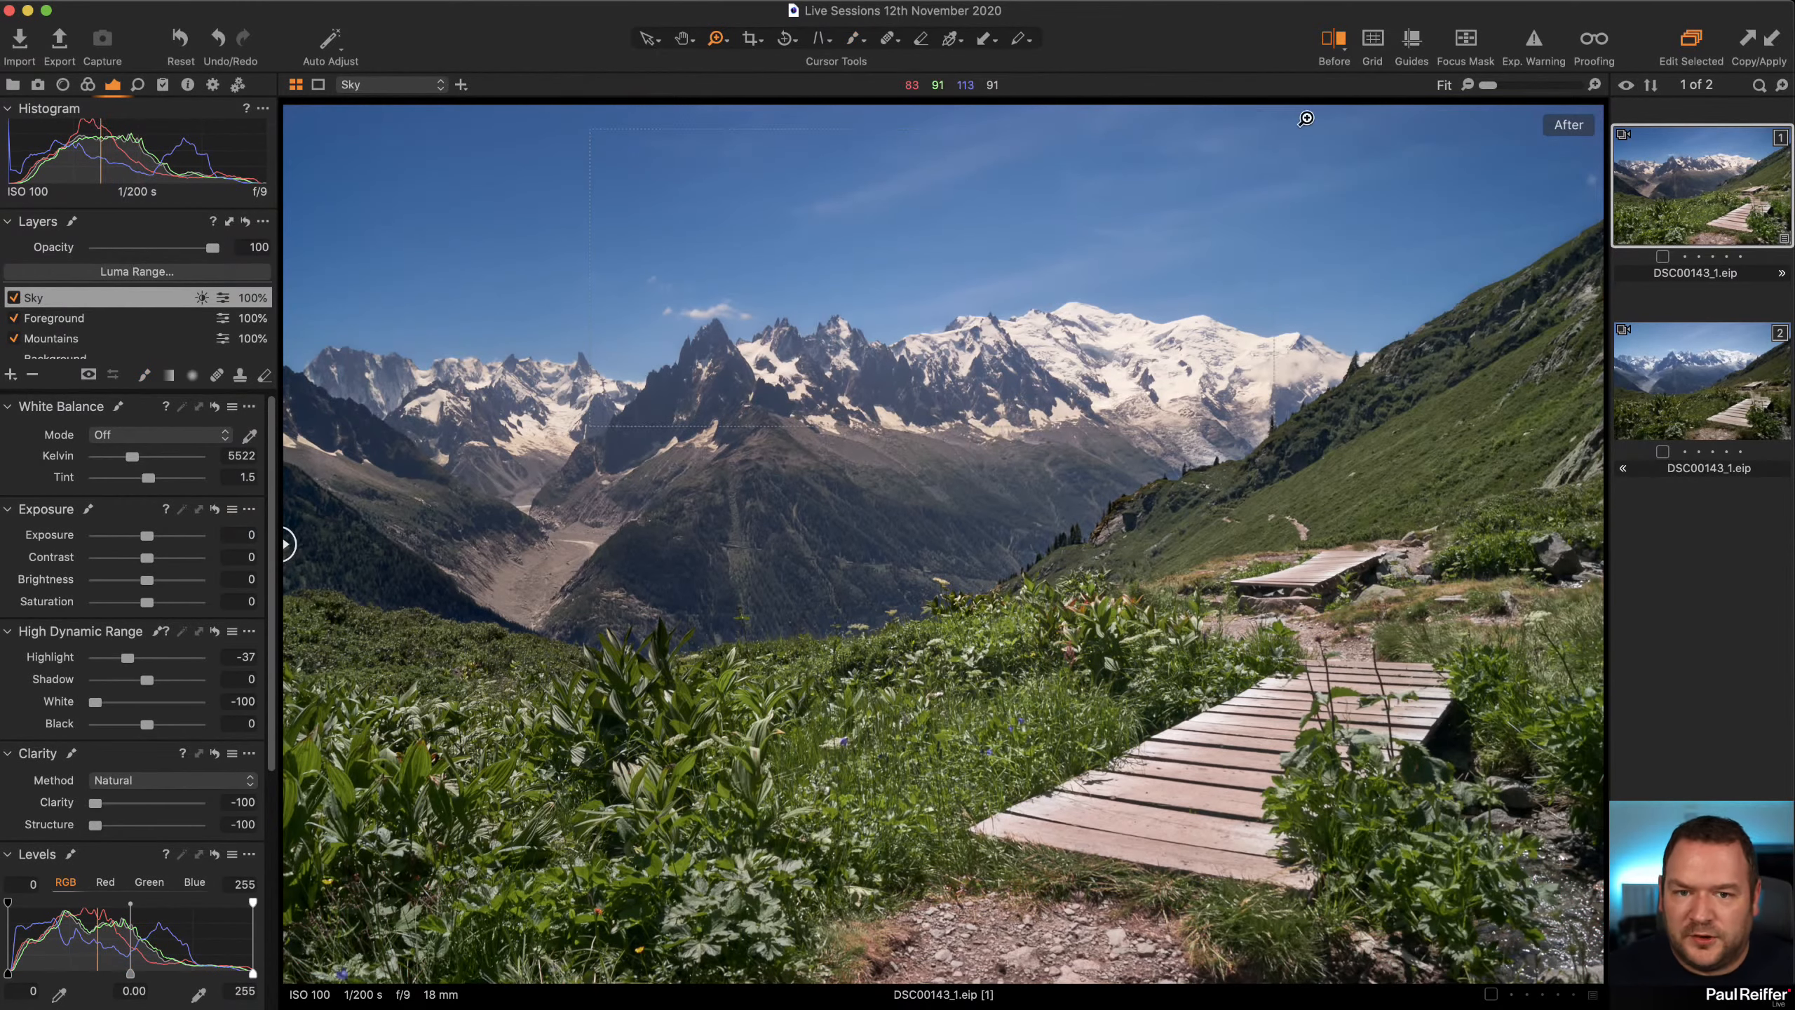
Examine the sky and mountain edges at 108% and return to the full image.
click(1001, 138)
key(v)
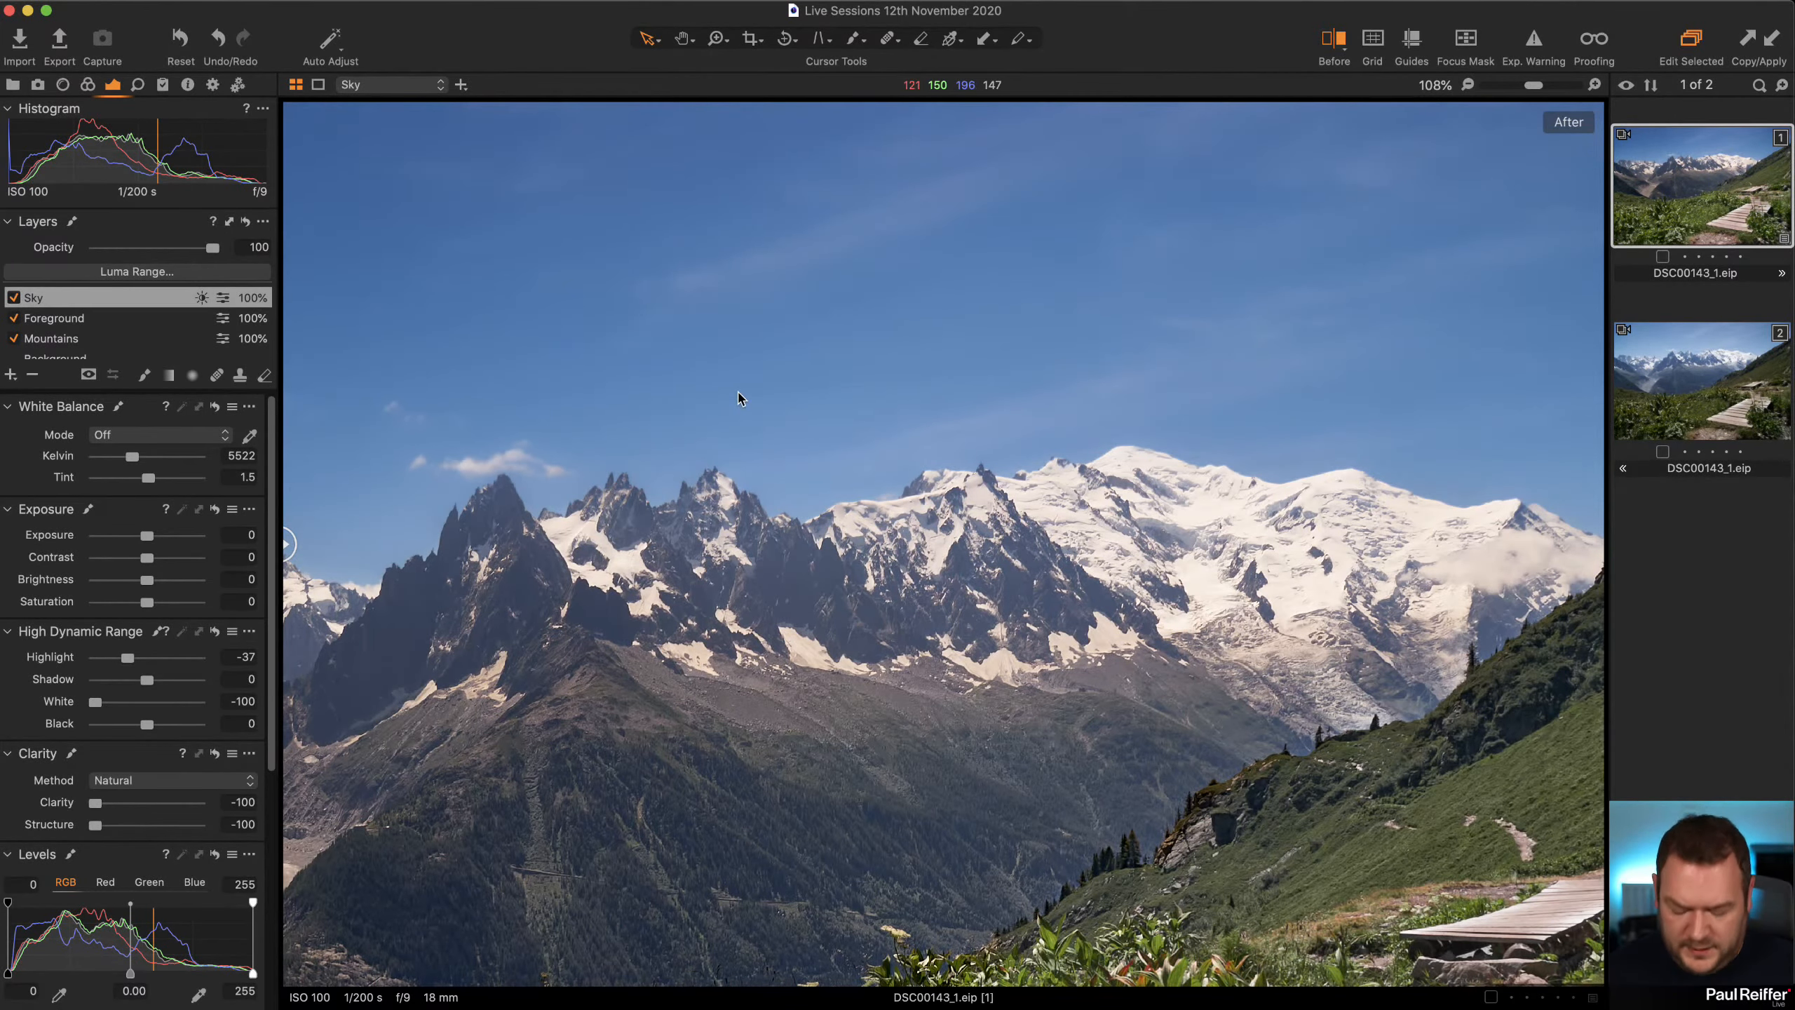
key(z)
alt+click(988, 433)
alt+click(988, 433)
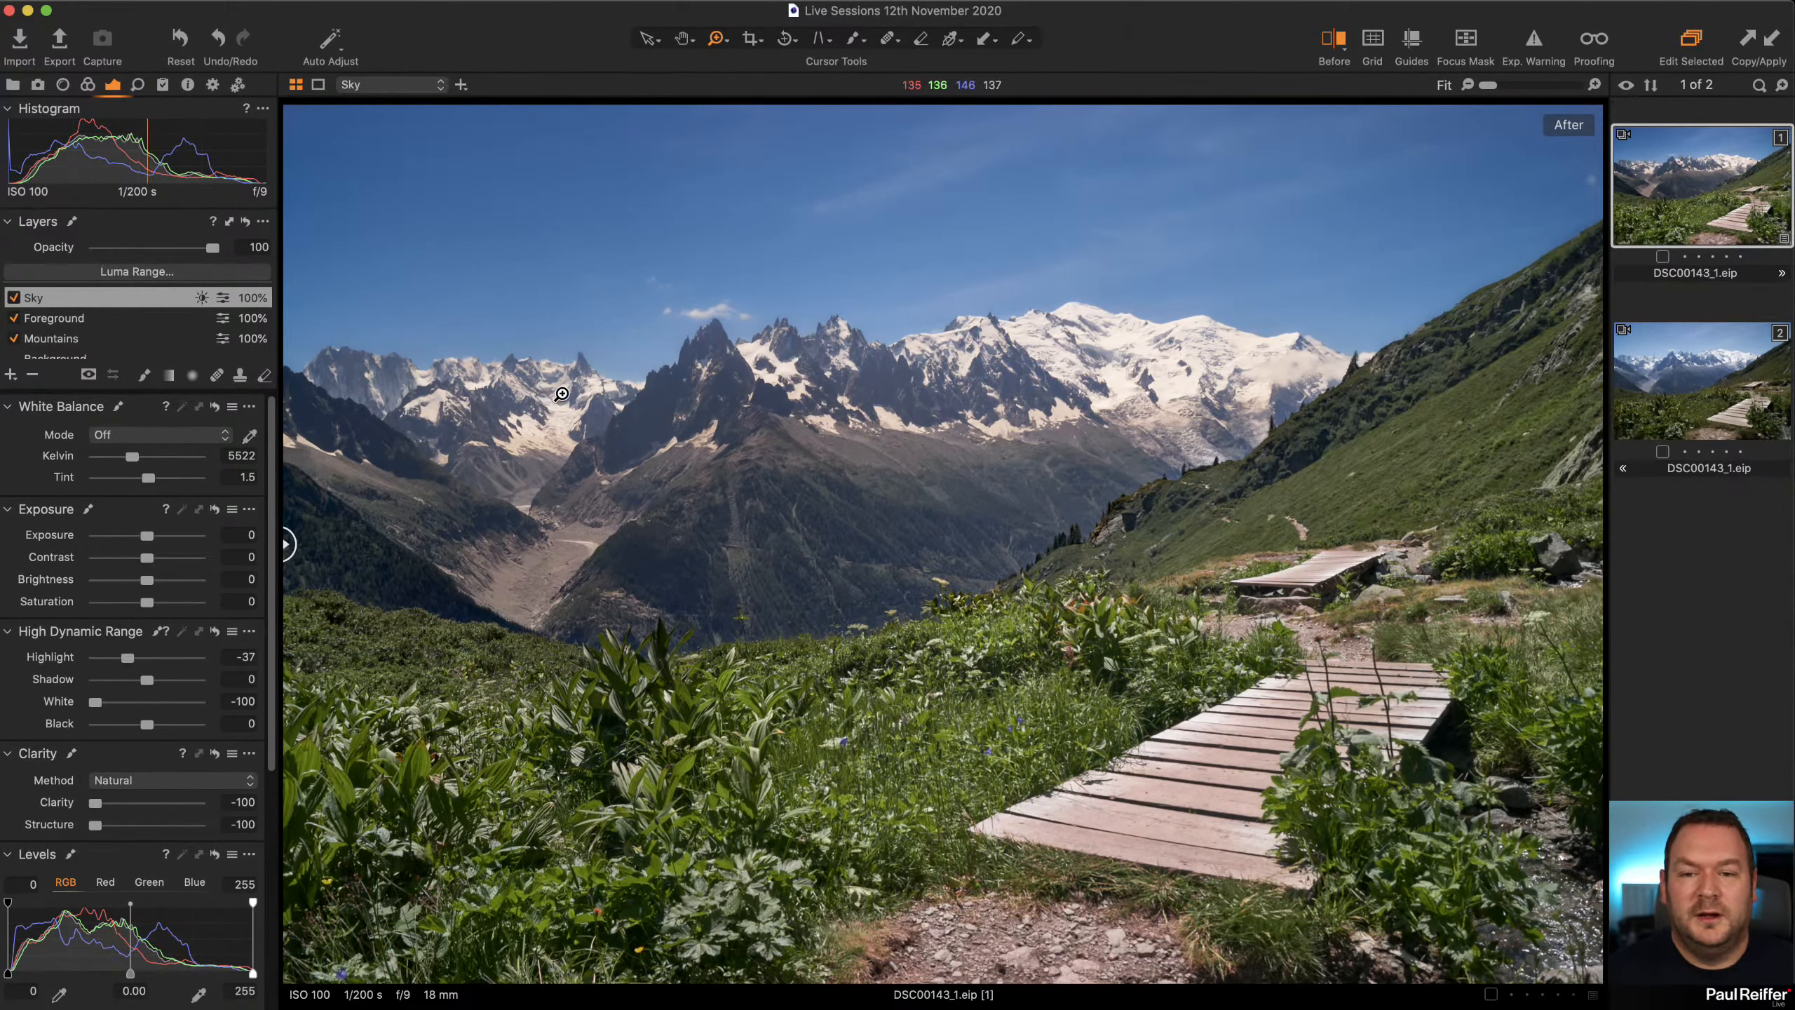
Inspect the coverage of the Sky and Mountains layer masks over the landscape, and hide the mask overlay.
key(m)
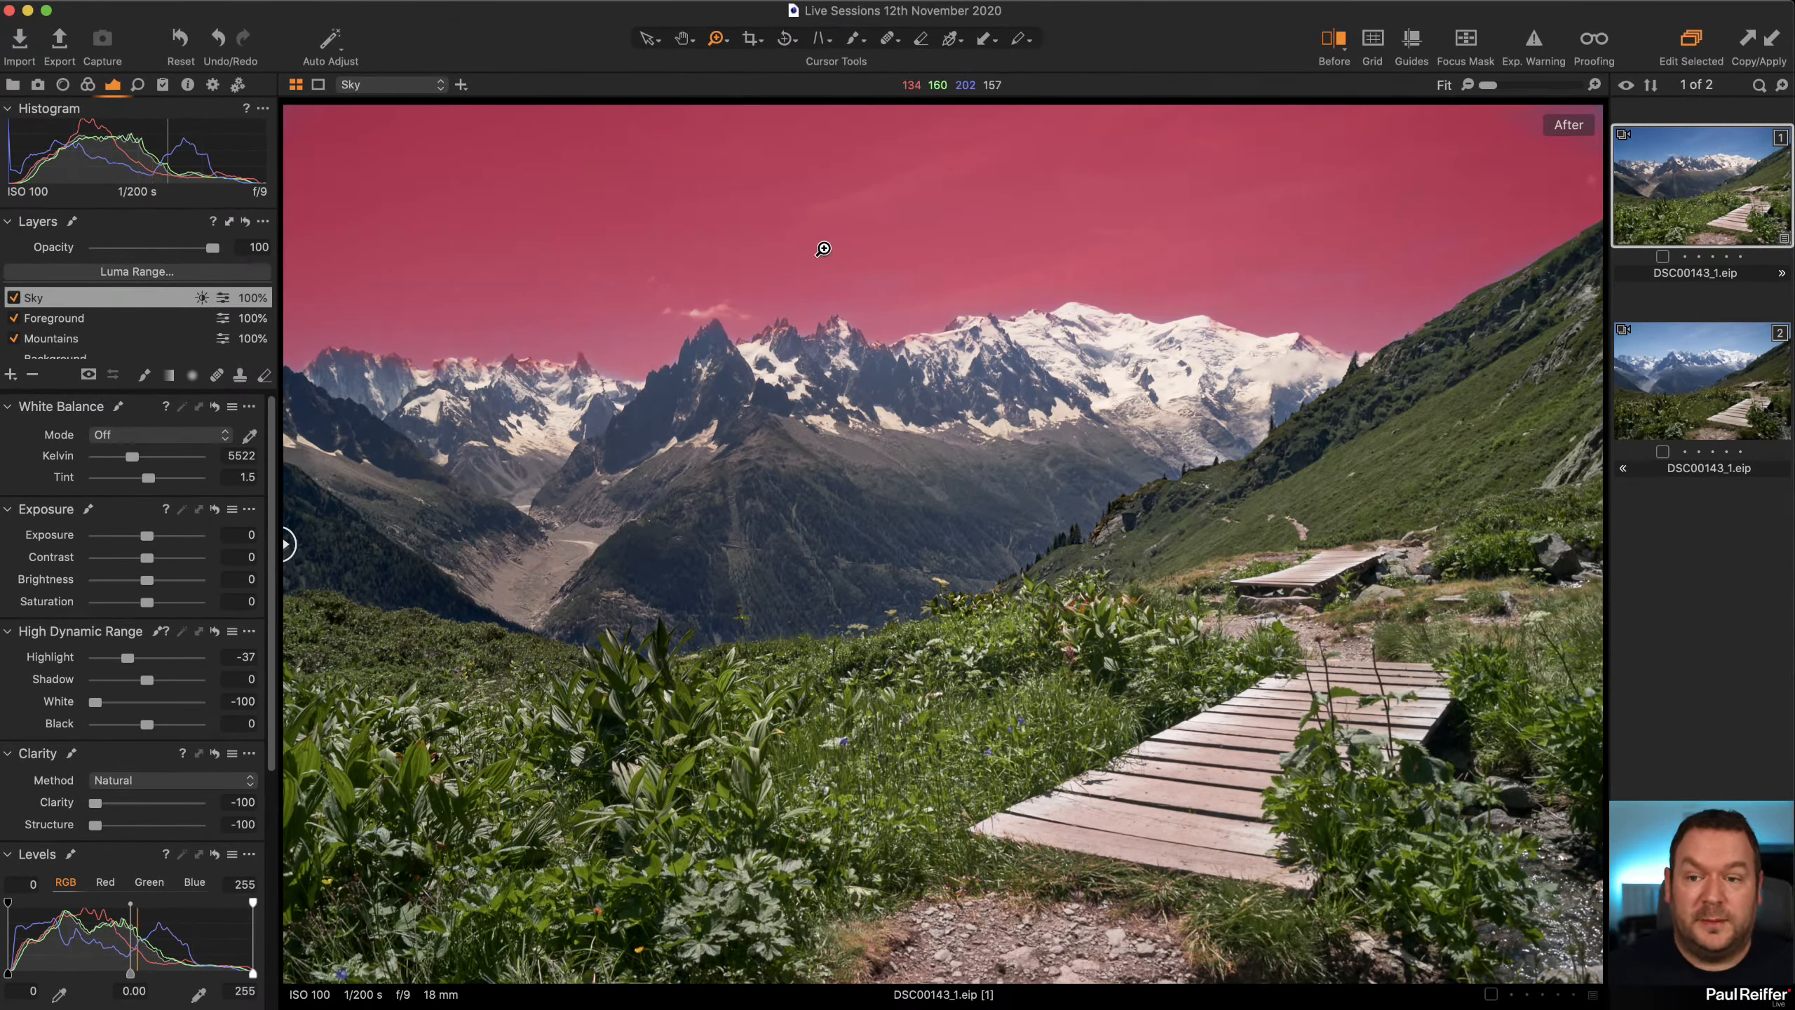
key(m)
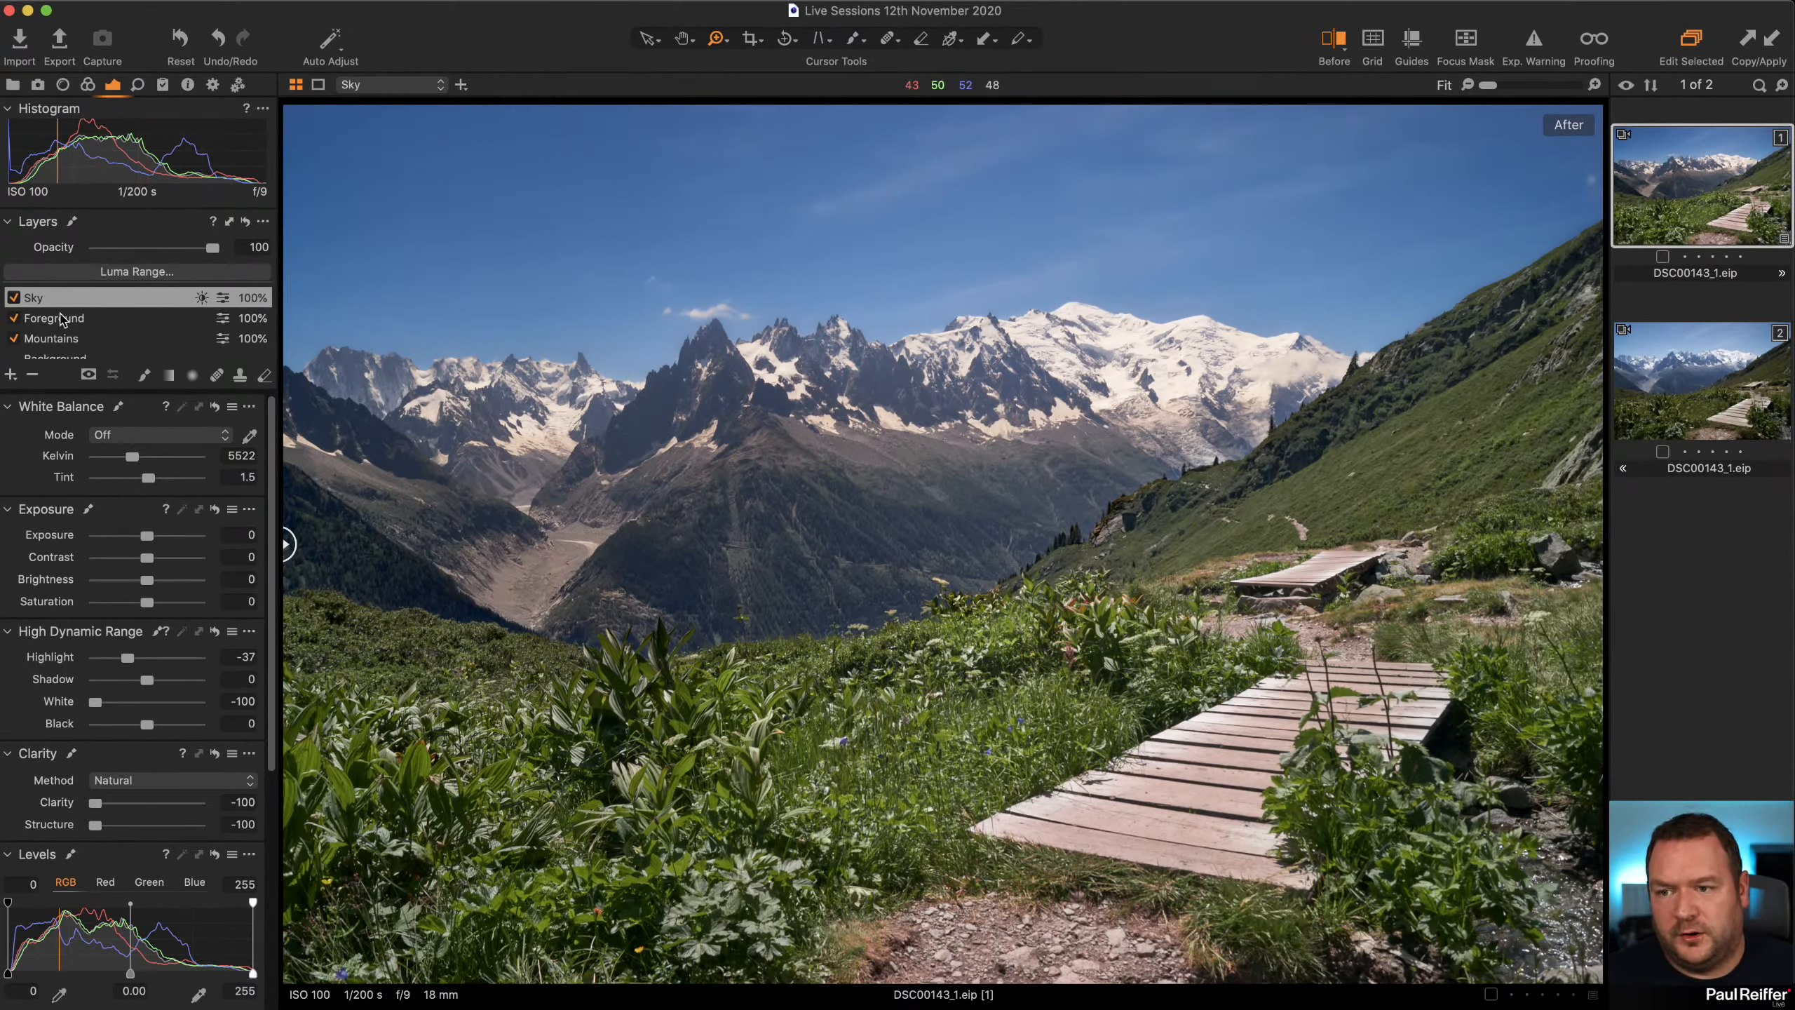
click(76, 339)
key(m)
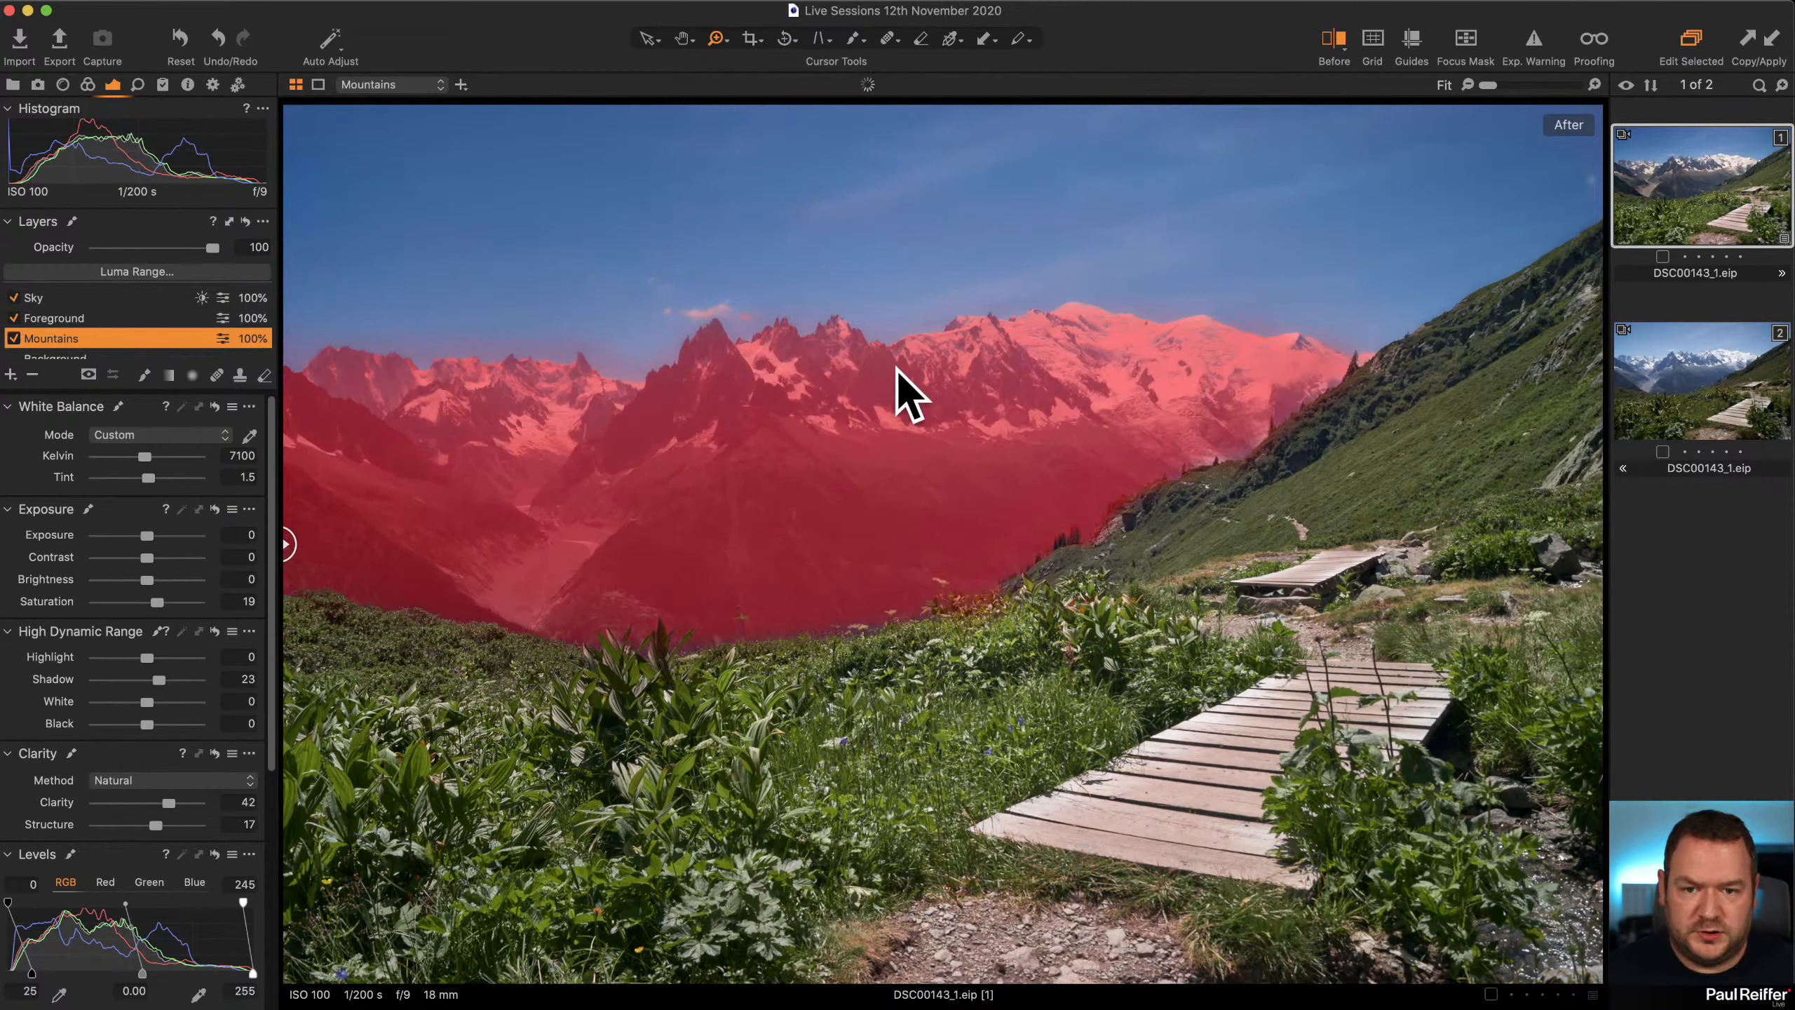
key(m)
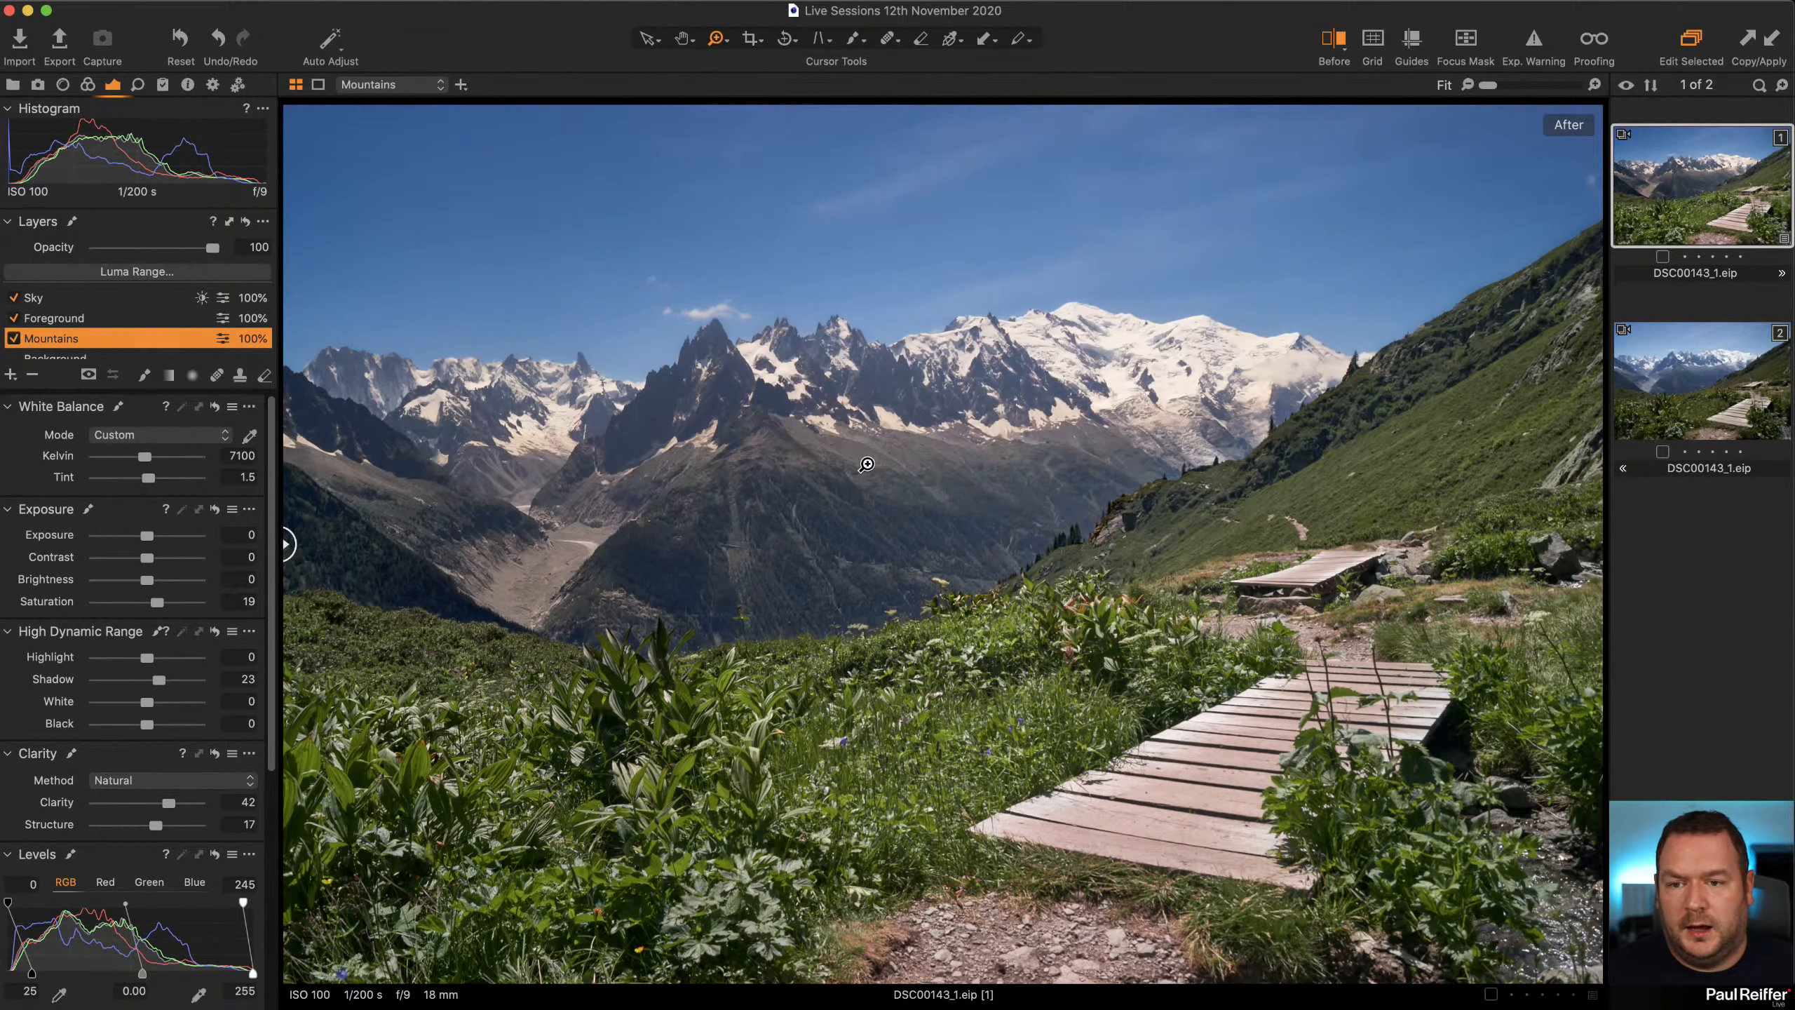
Erase the Mountains mask spill in the sky just above the far peaks, and hide the mask.
key(e)
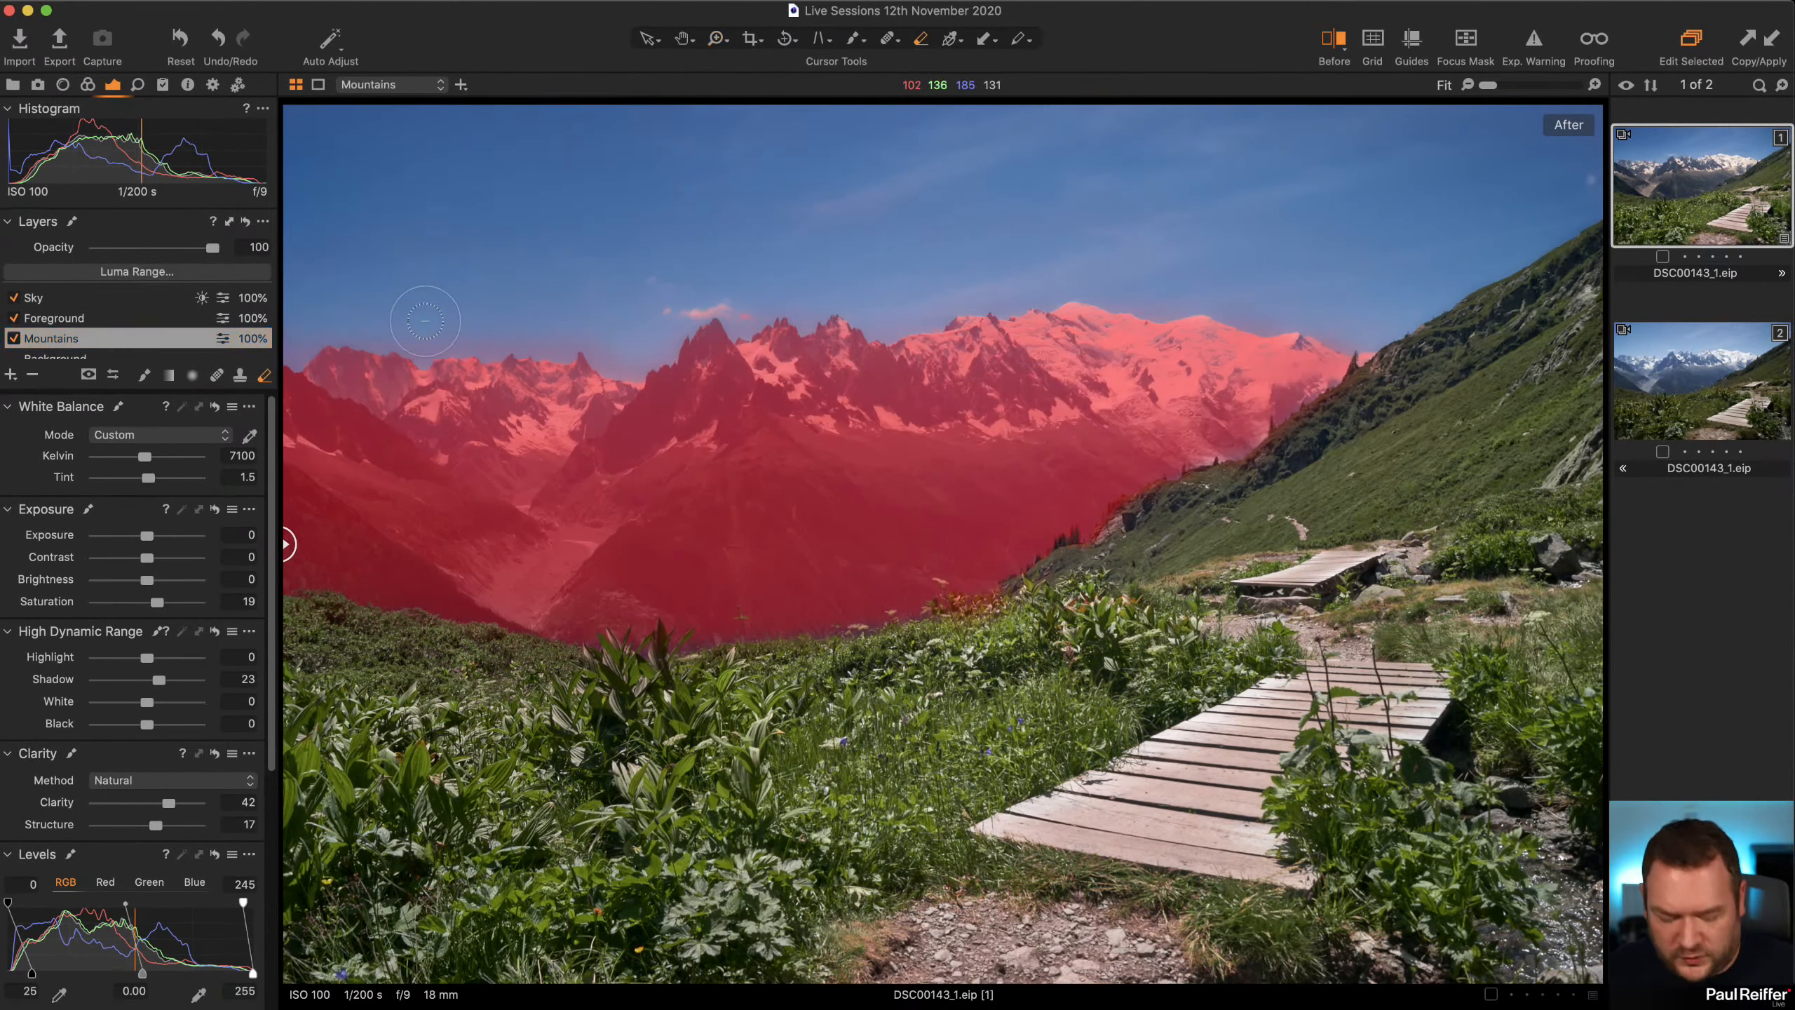
right_click(420, 322)
click(376, 232)
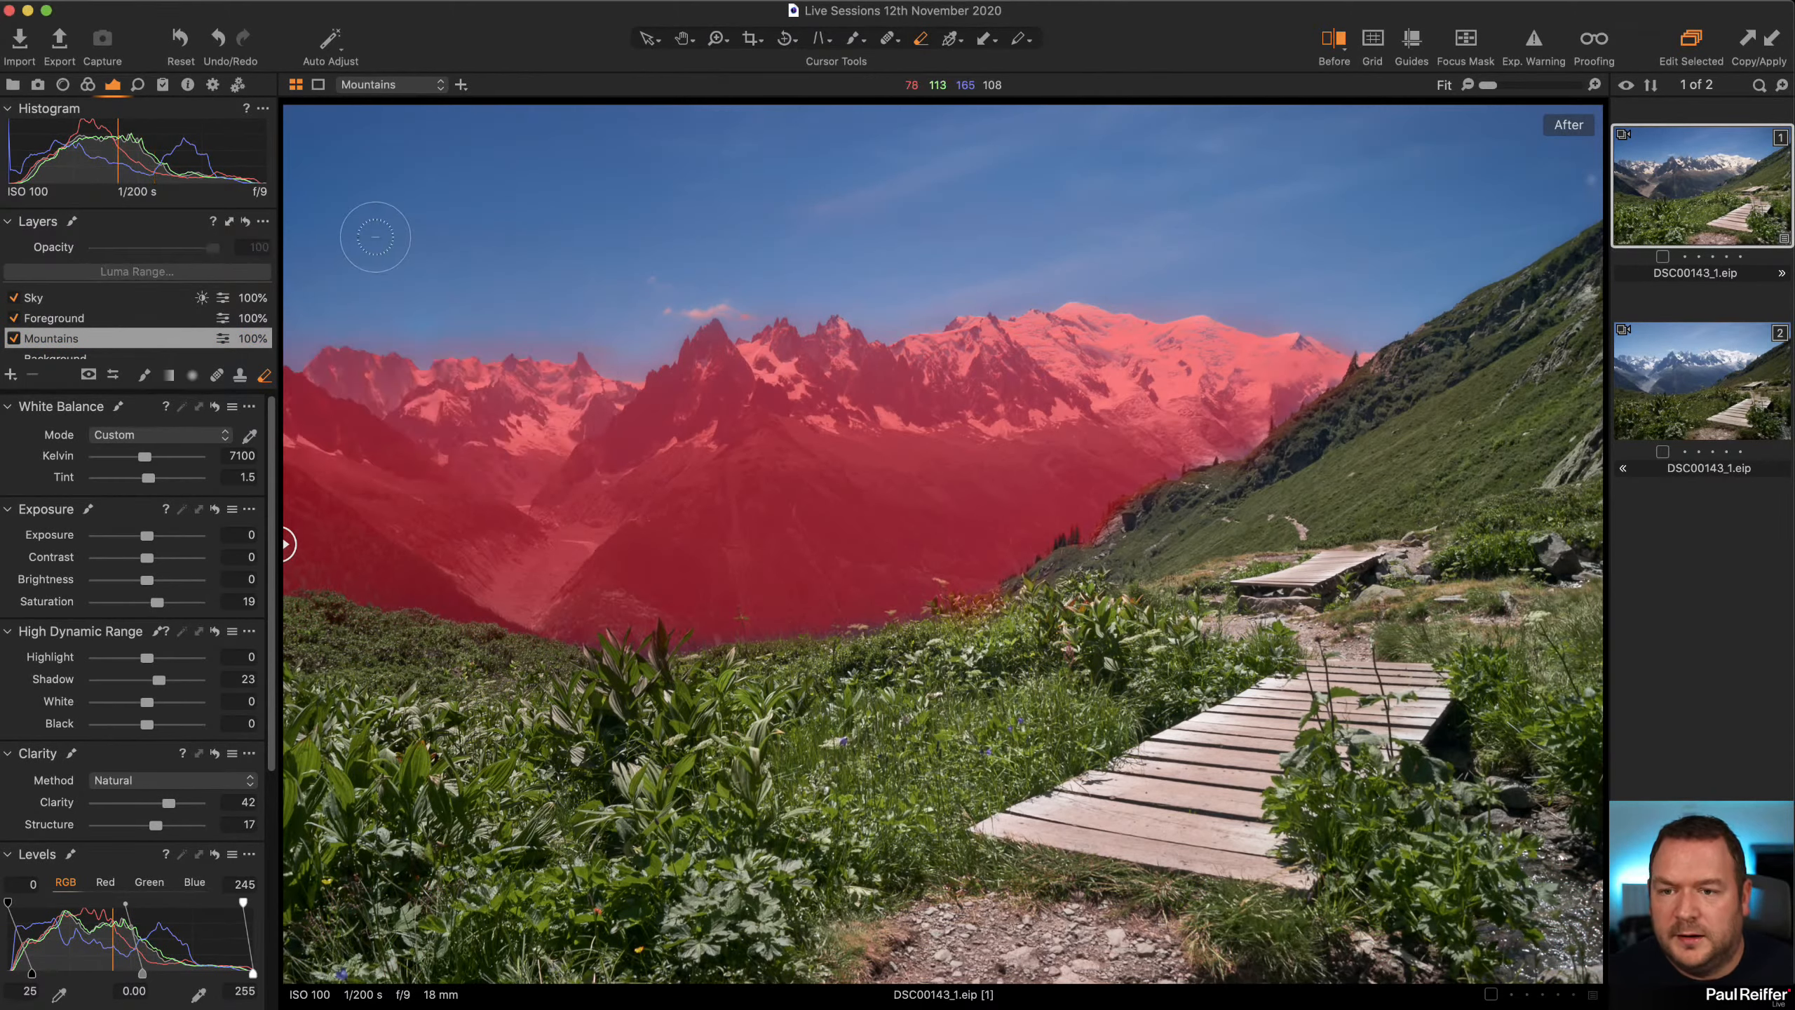
drag(421, 323, 614, 347)
mouse_move(310, 340)
mouse_down()
mouse_move(418, 342)
mouse_move(303, 333)
mouse_up()
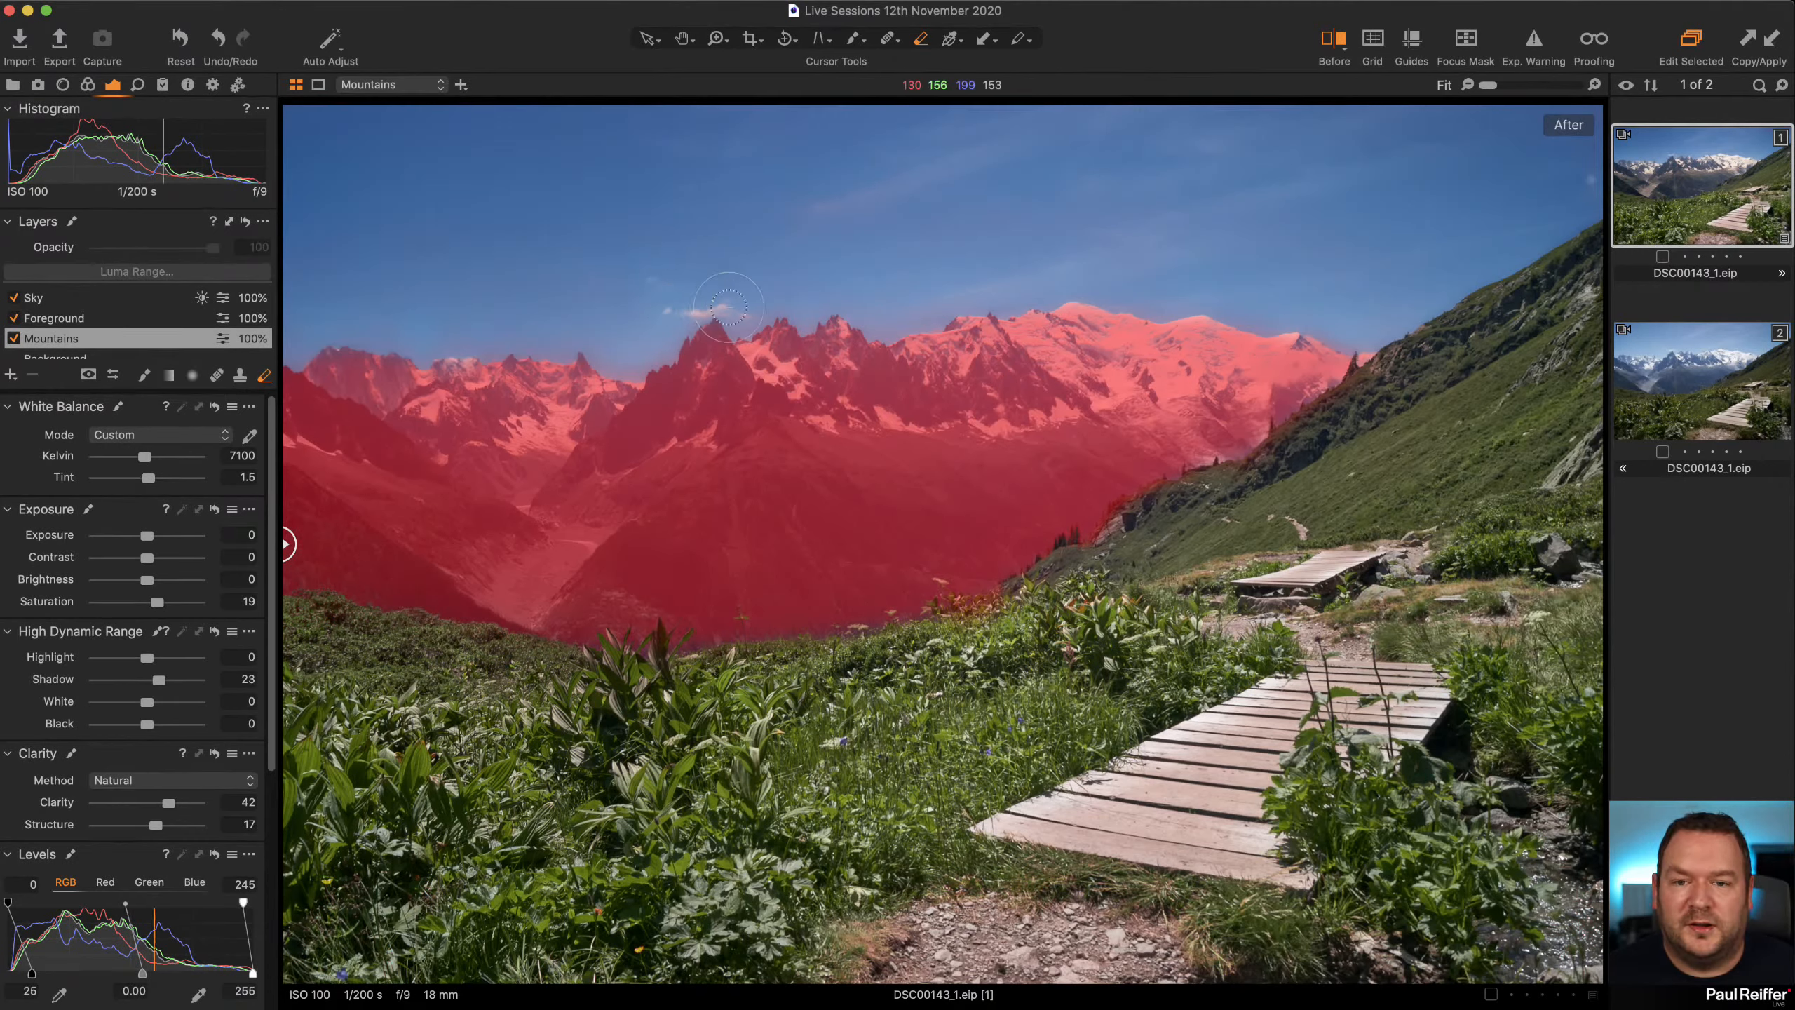
key(m)
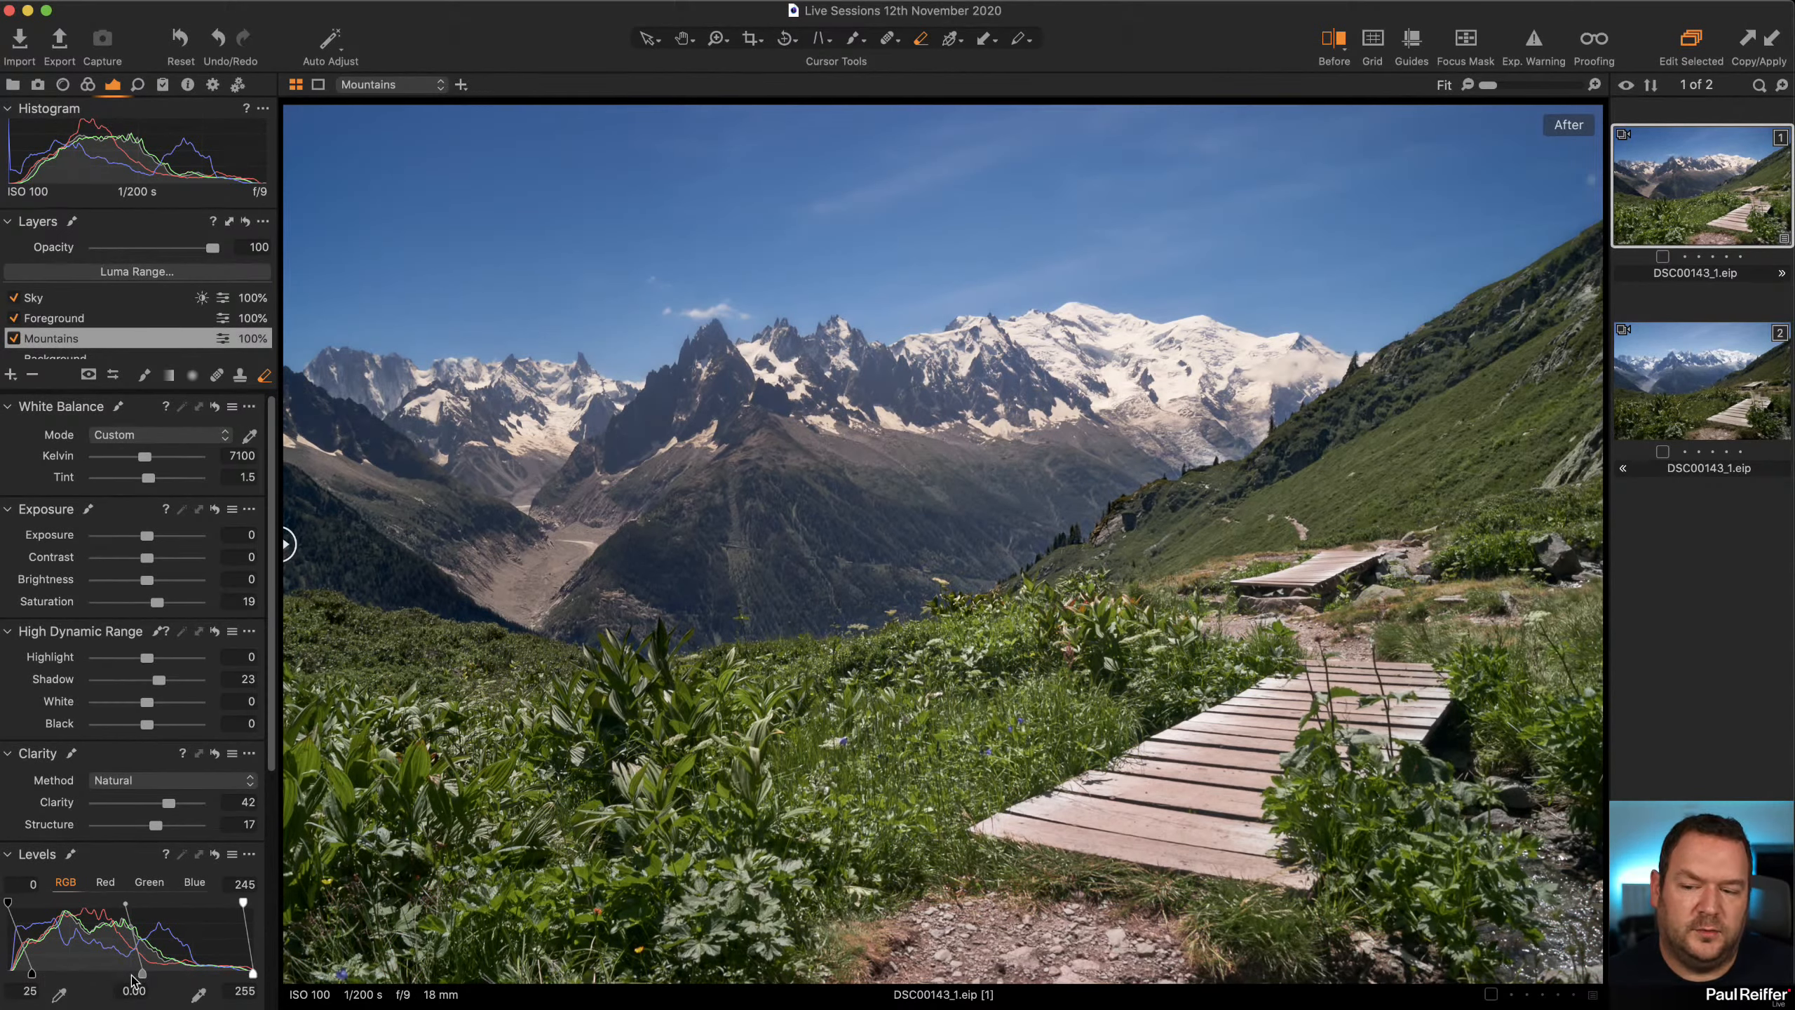
Set the Mountains layer's RGB levels to 28, -0.12 and 252, and its white balance to Kelvin 7354 and Tint 3.5.
drag(144, 980, 249, 978)
drag(33, 980, 35, 977)
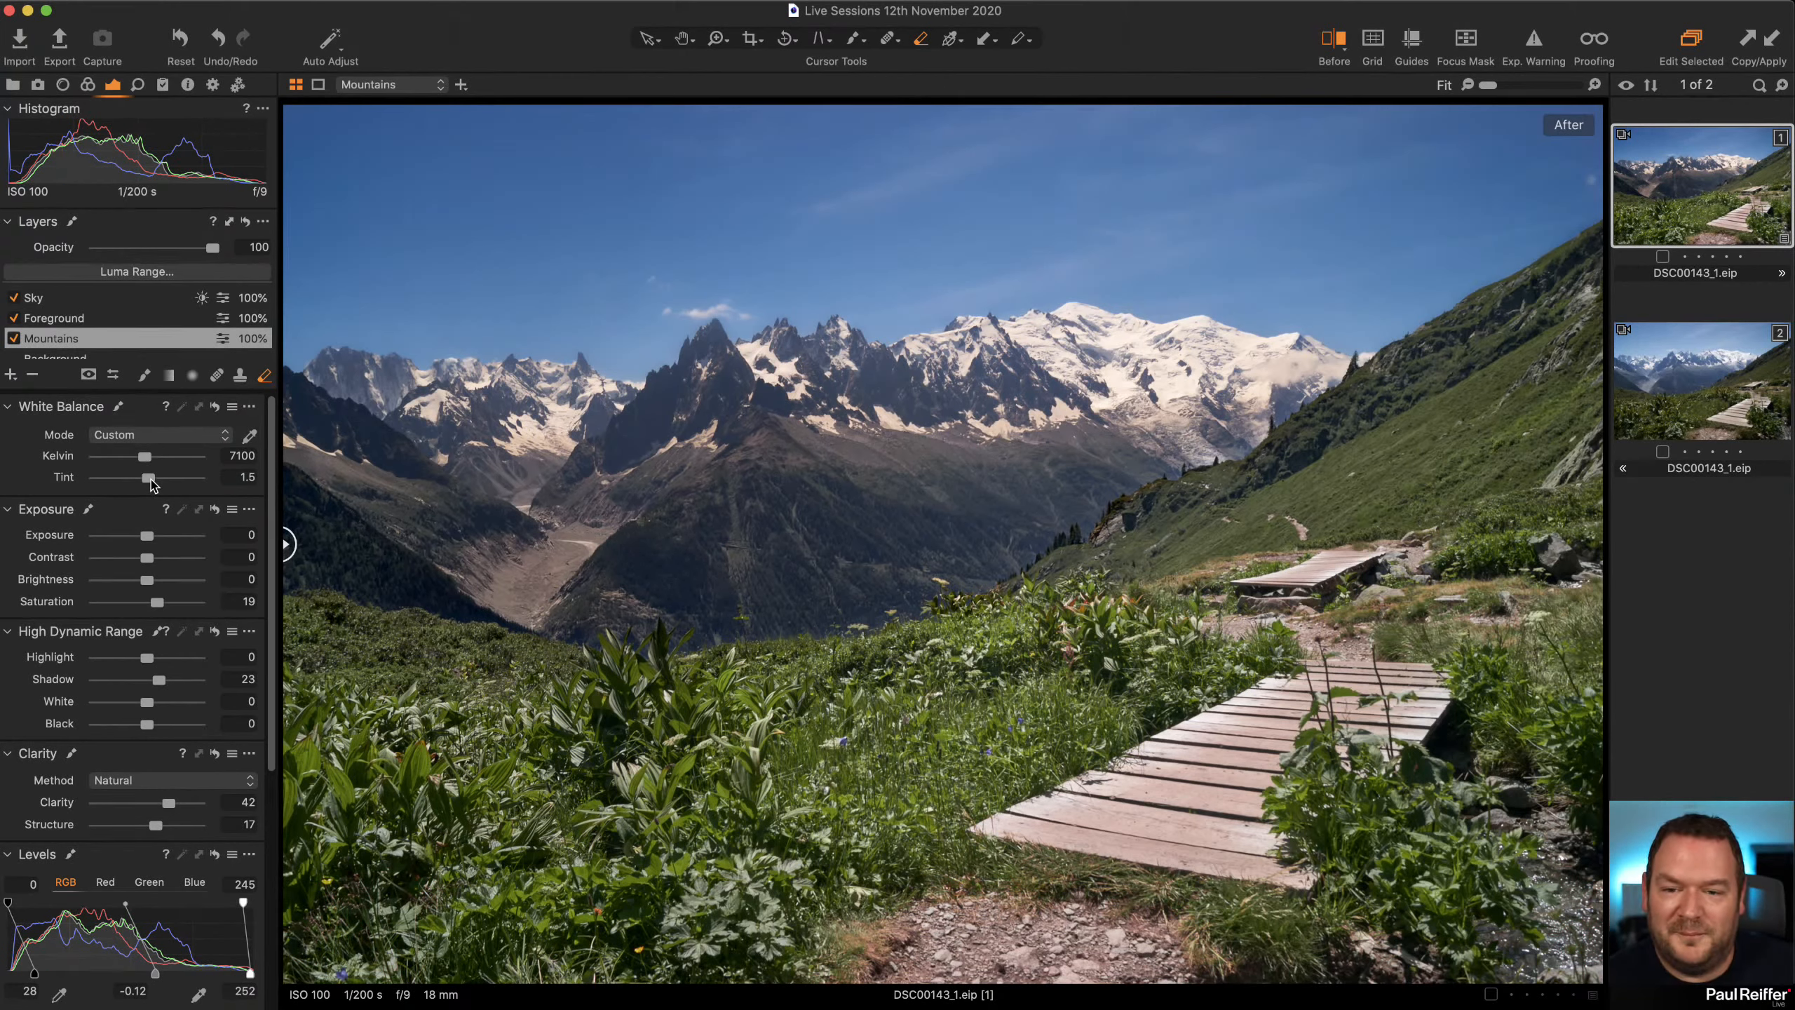
drag(154, 485, 149, 460)
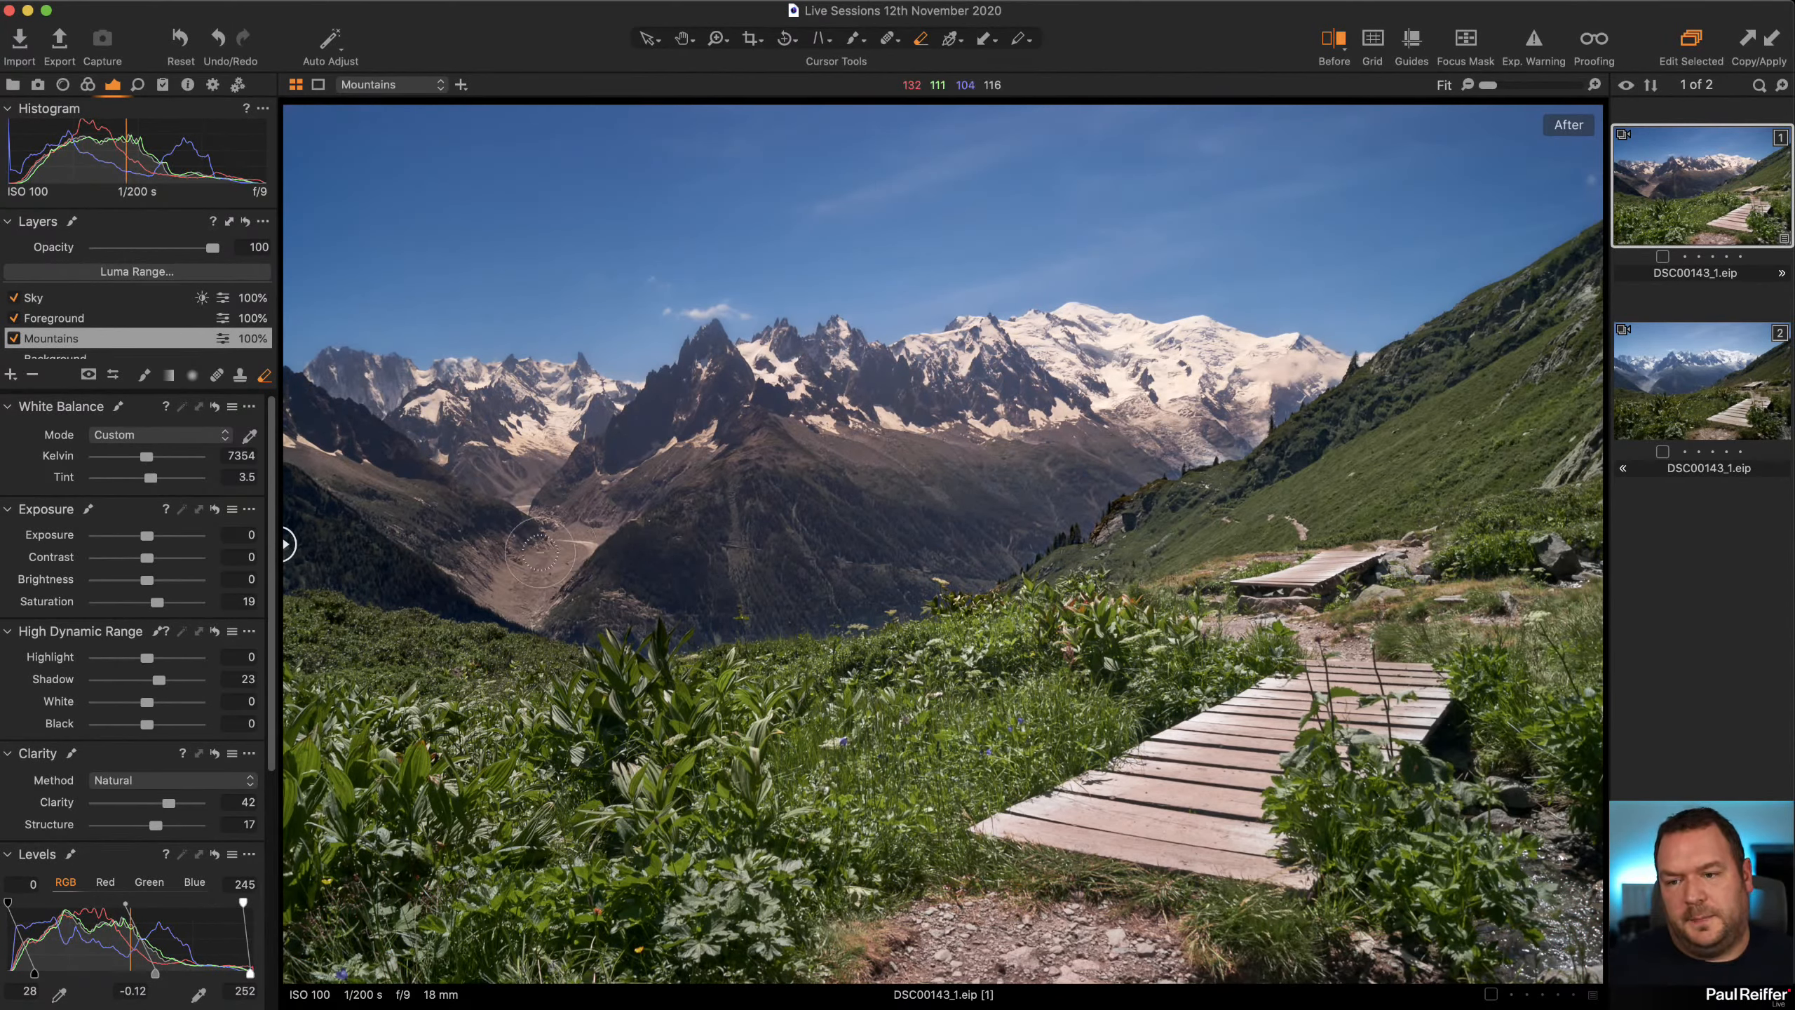
Review the Mountains layer's 3-Way Color Balance and the area covered by its mask.
click(87, 84)
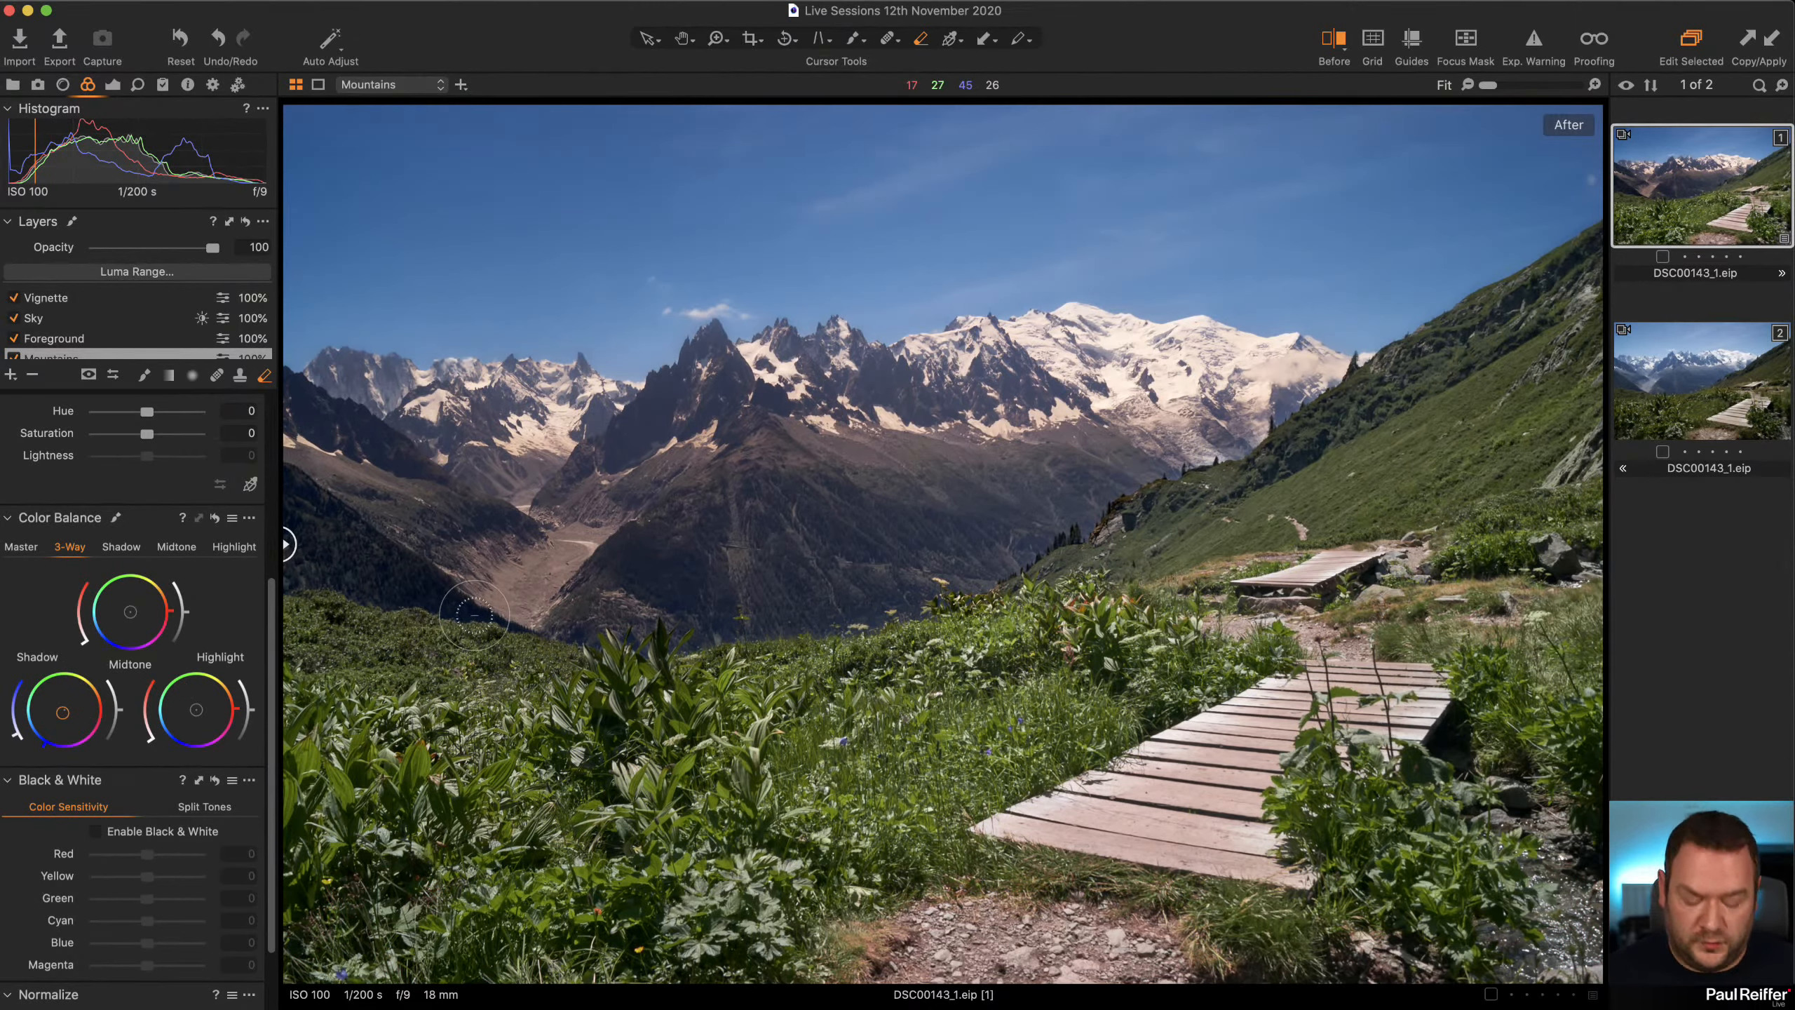
key(m)
key(m)
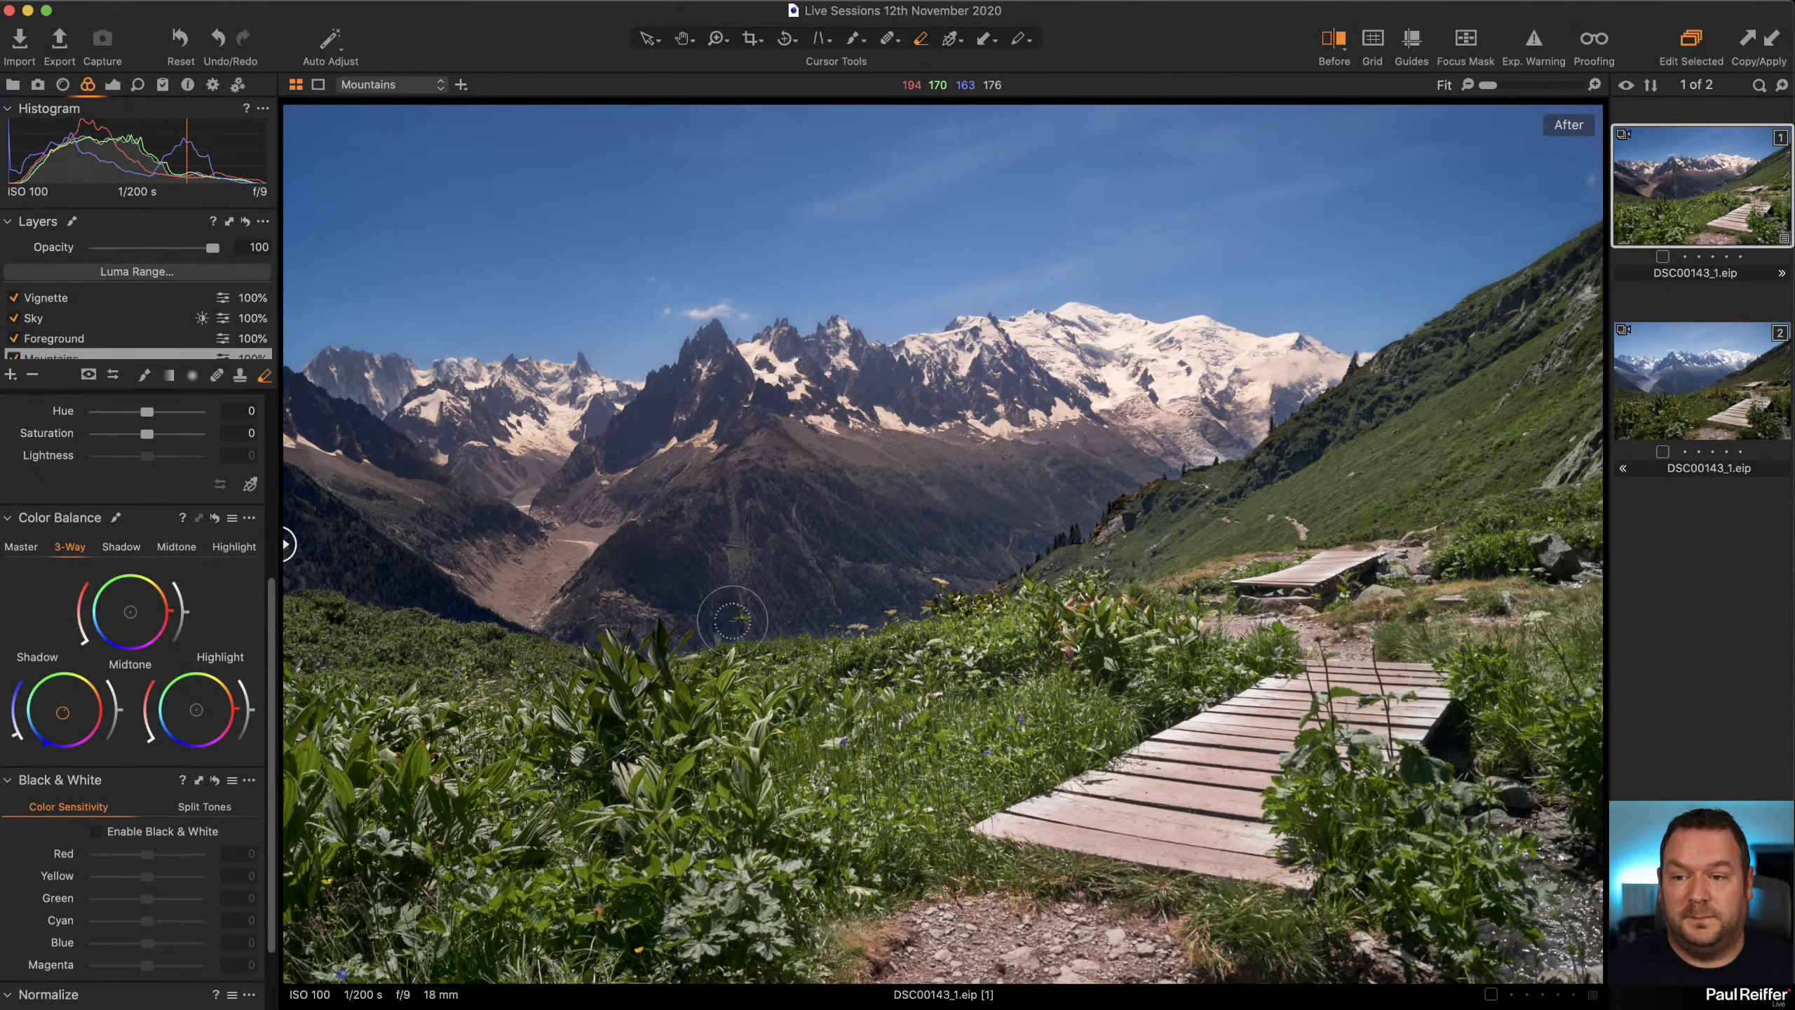
Examine the Vignette layer's mask and exposure settings, comparing the image with the layer off and on.
click(49, 299)
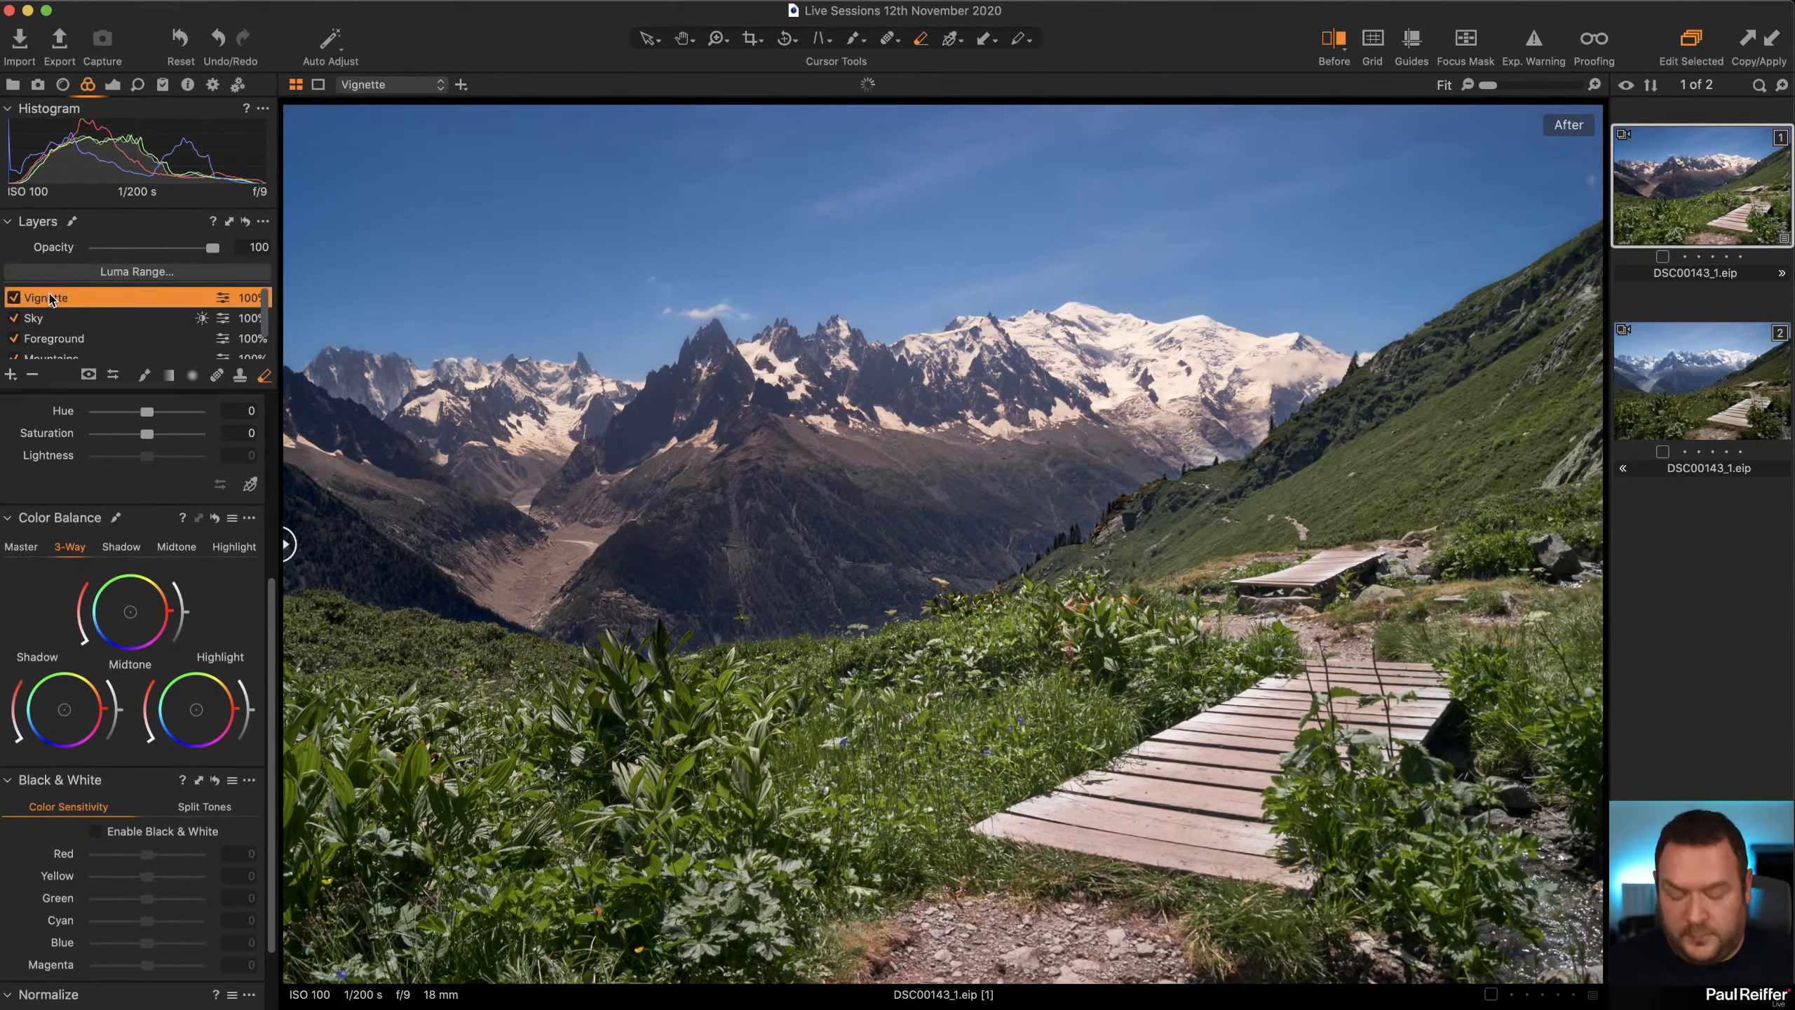
key(m)
key(m)
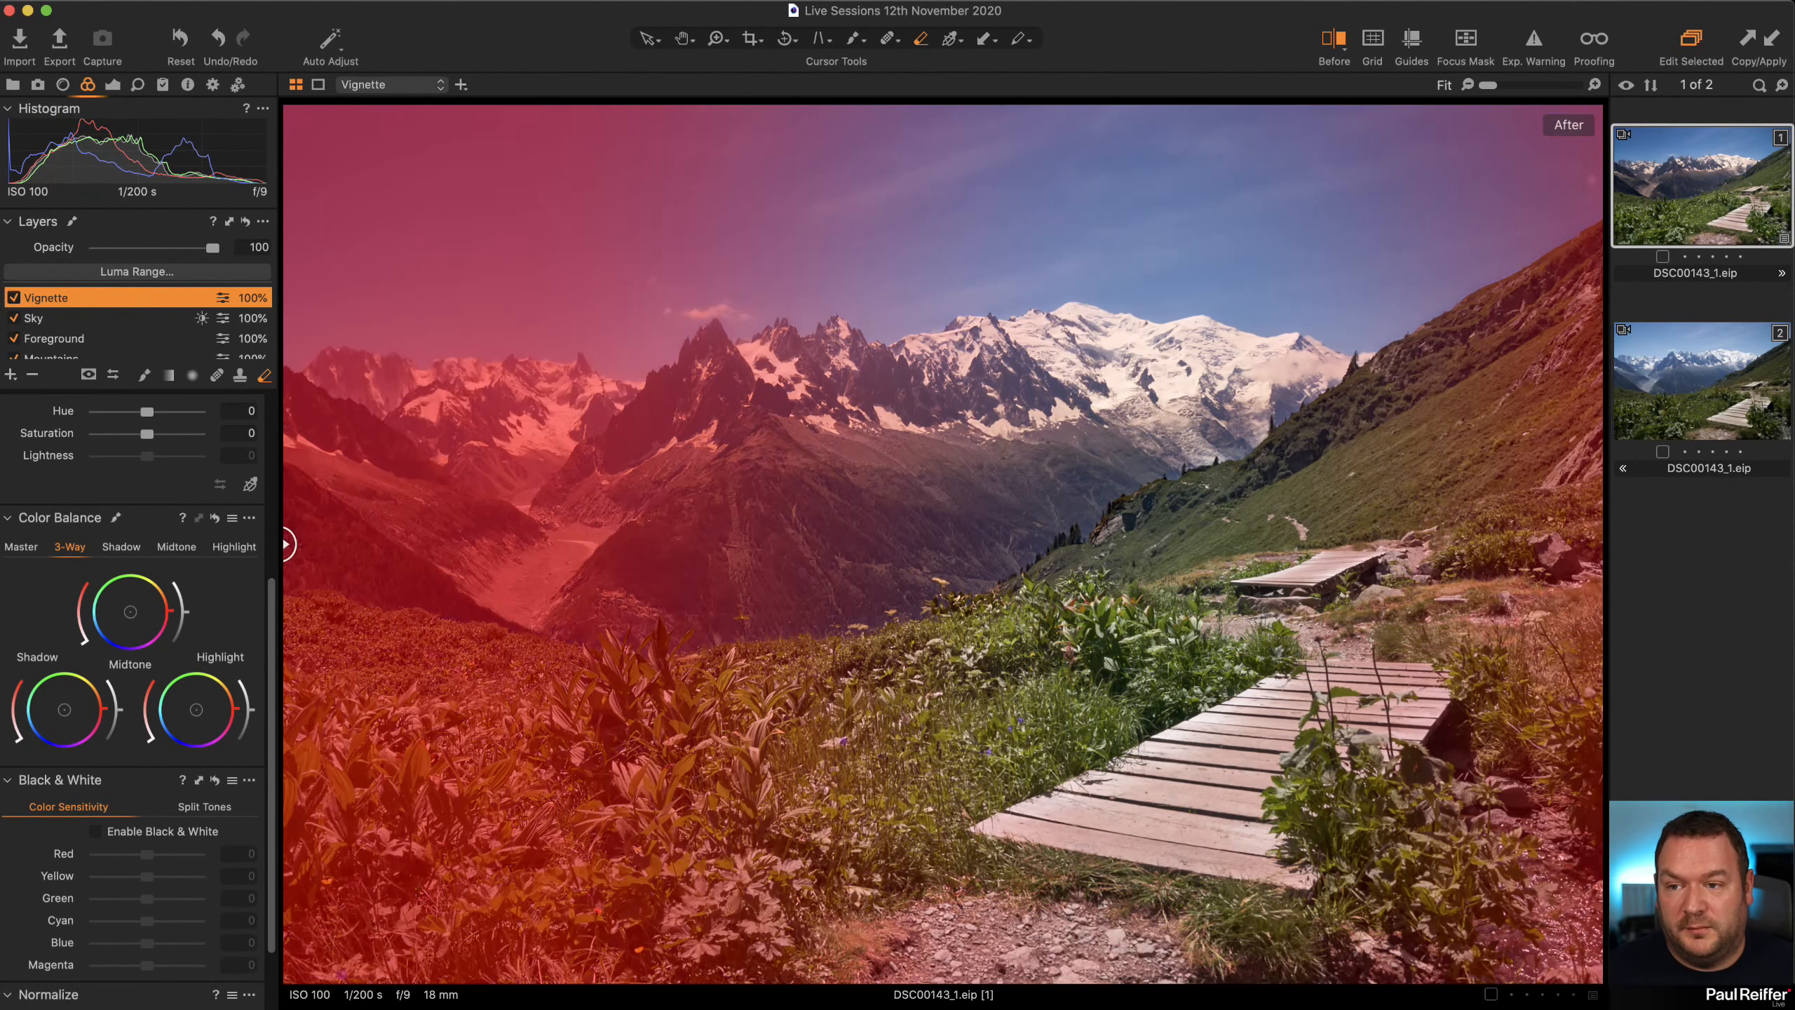
click(14, 298)
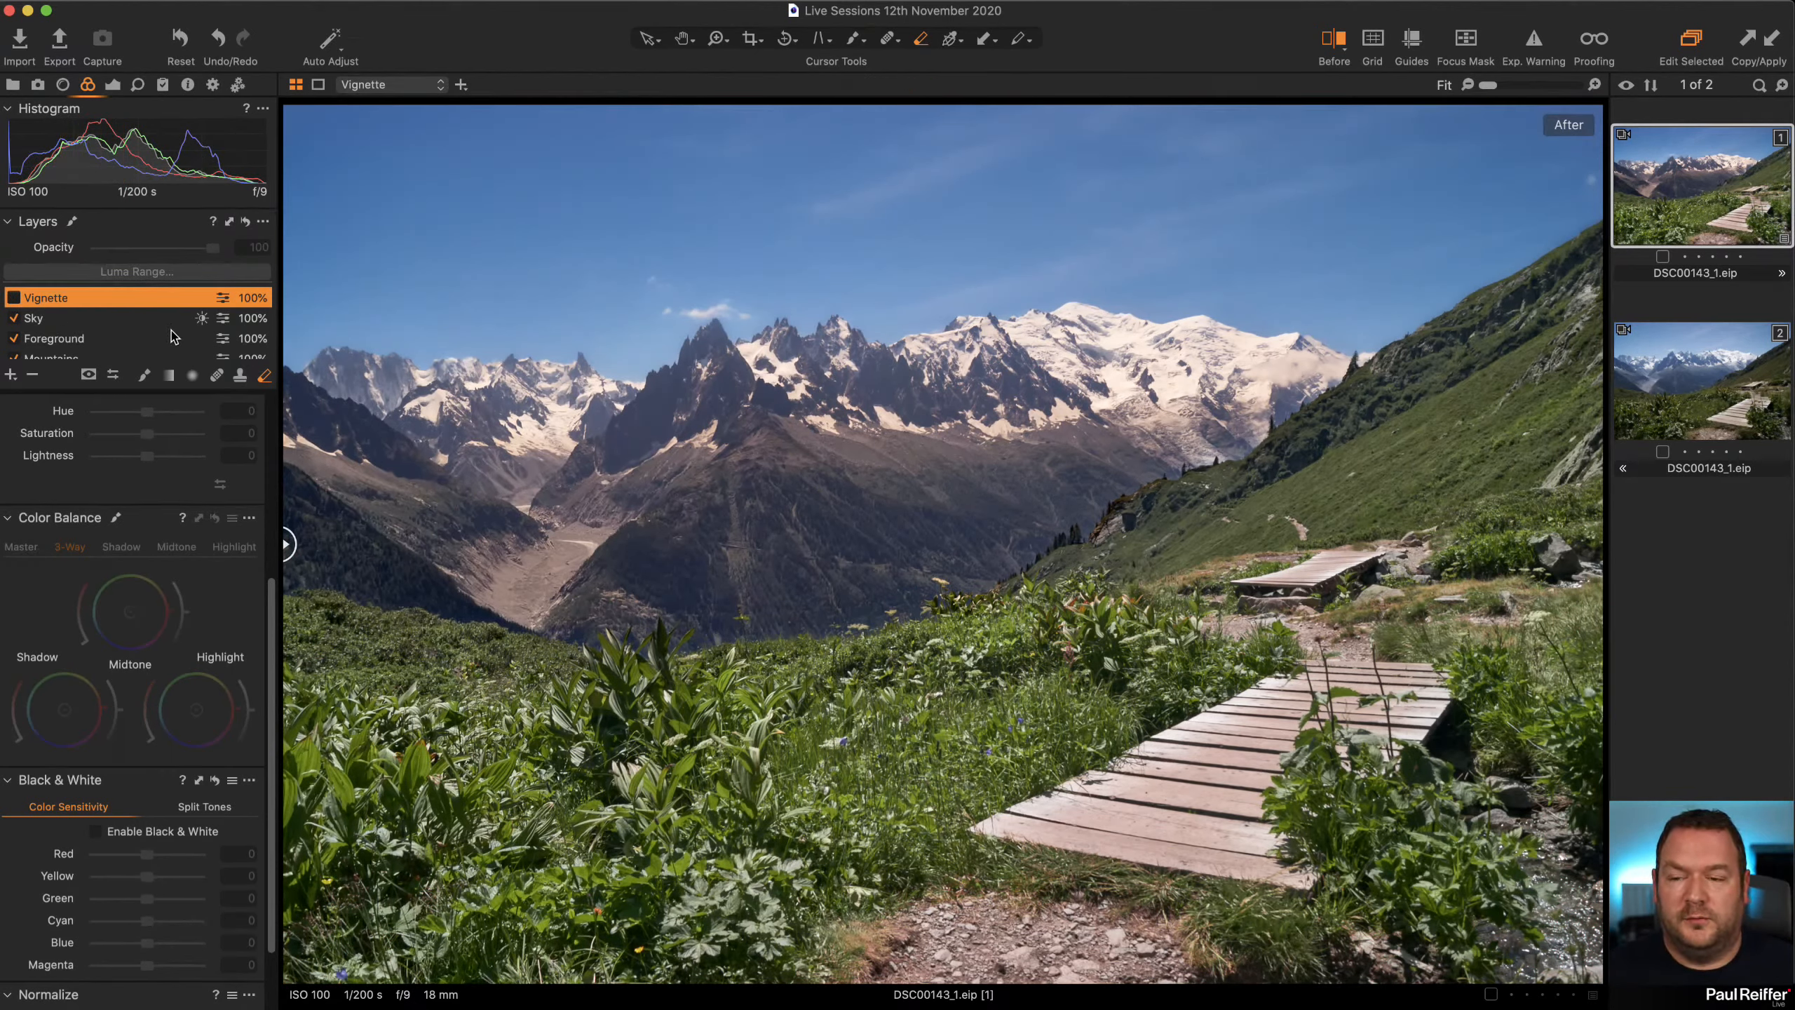
click(14, 298)
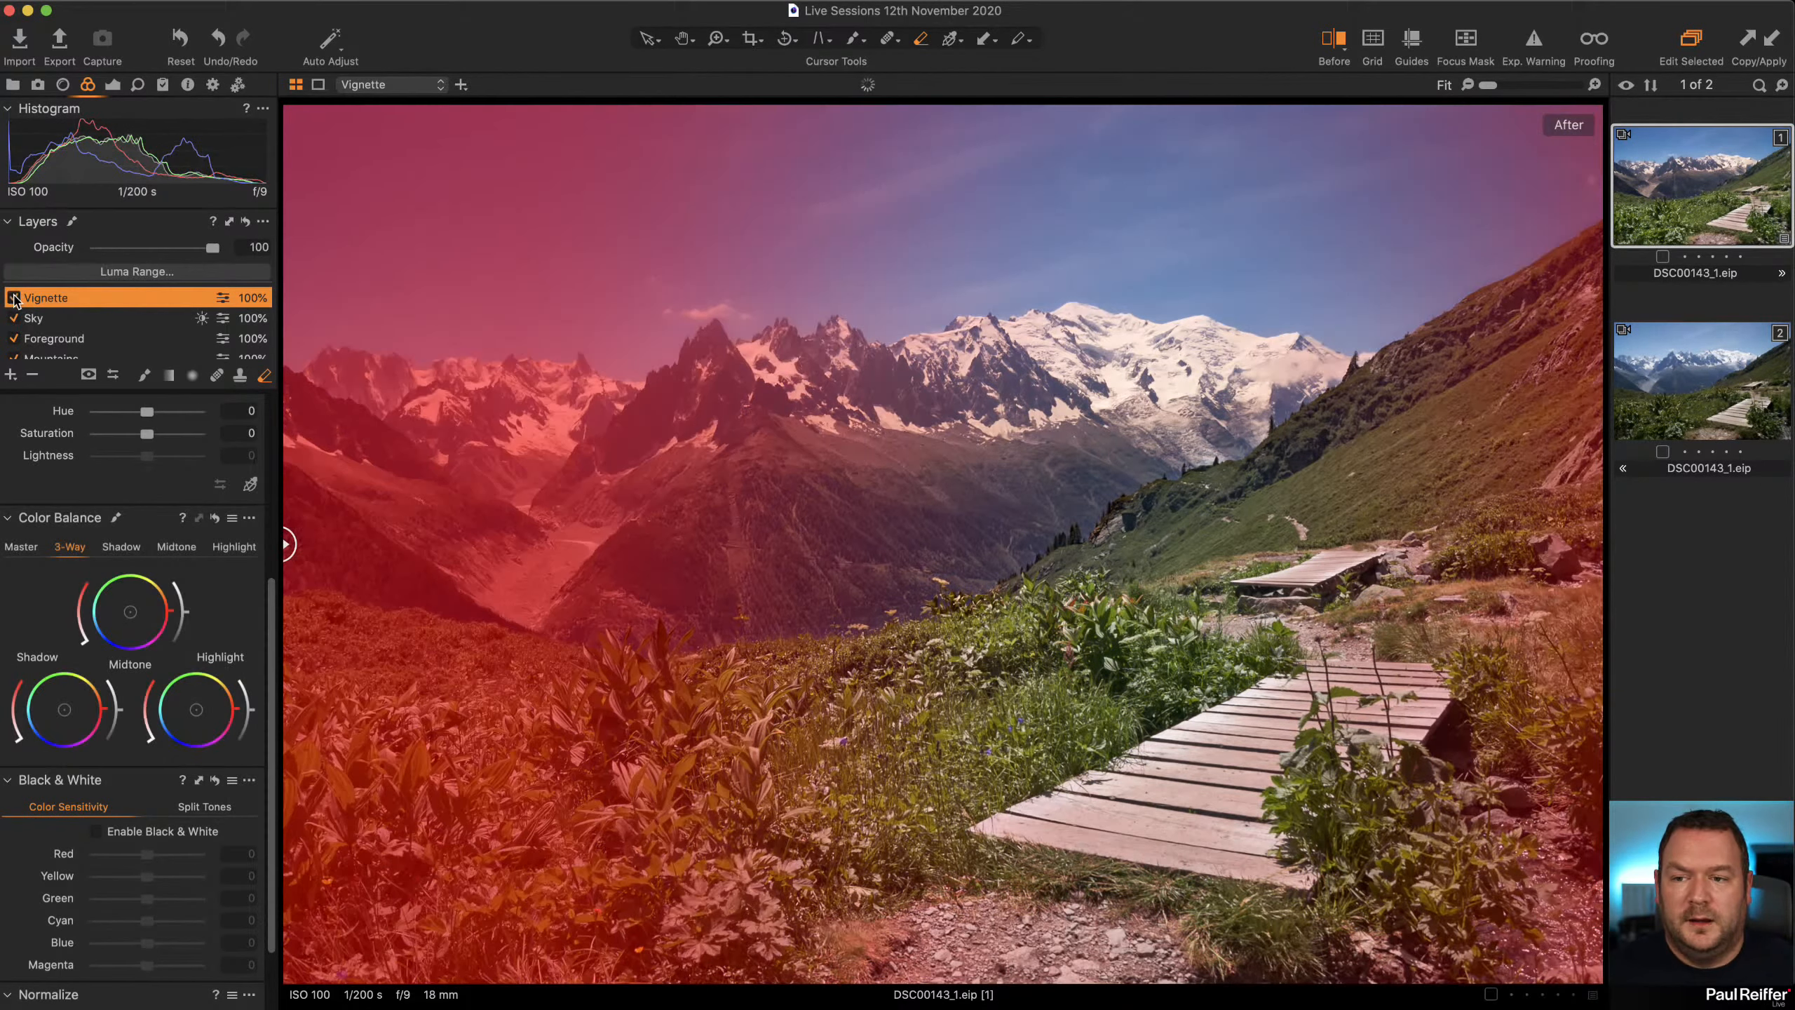
click(113, 84)
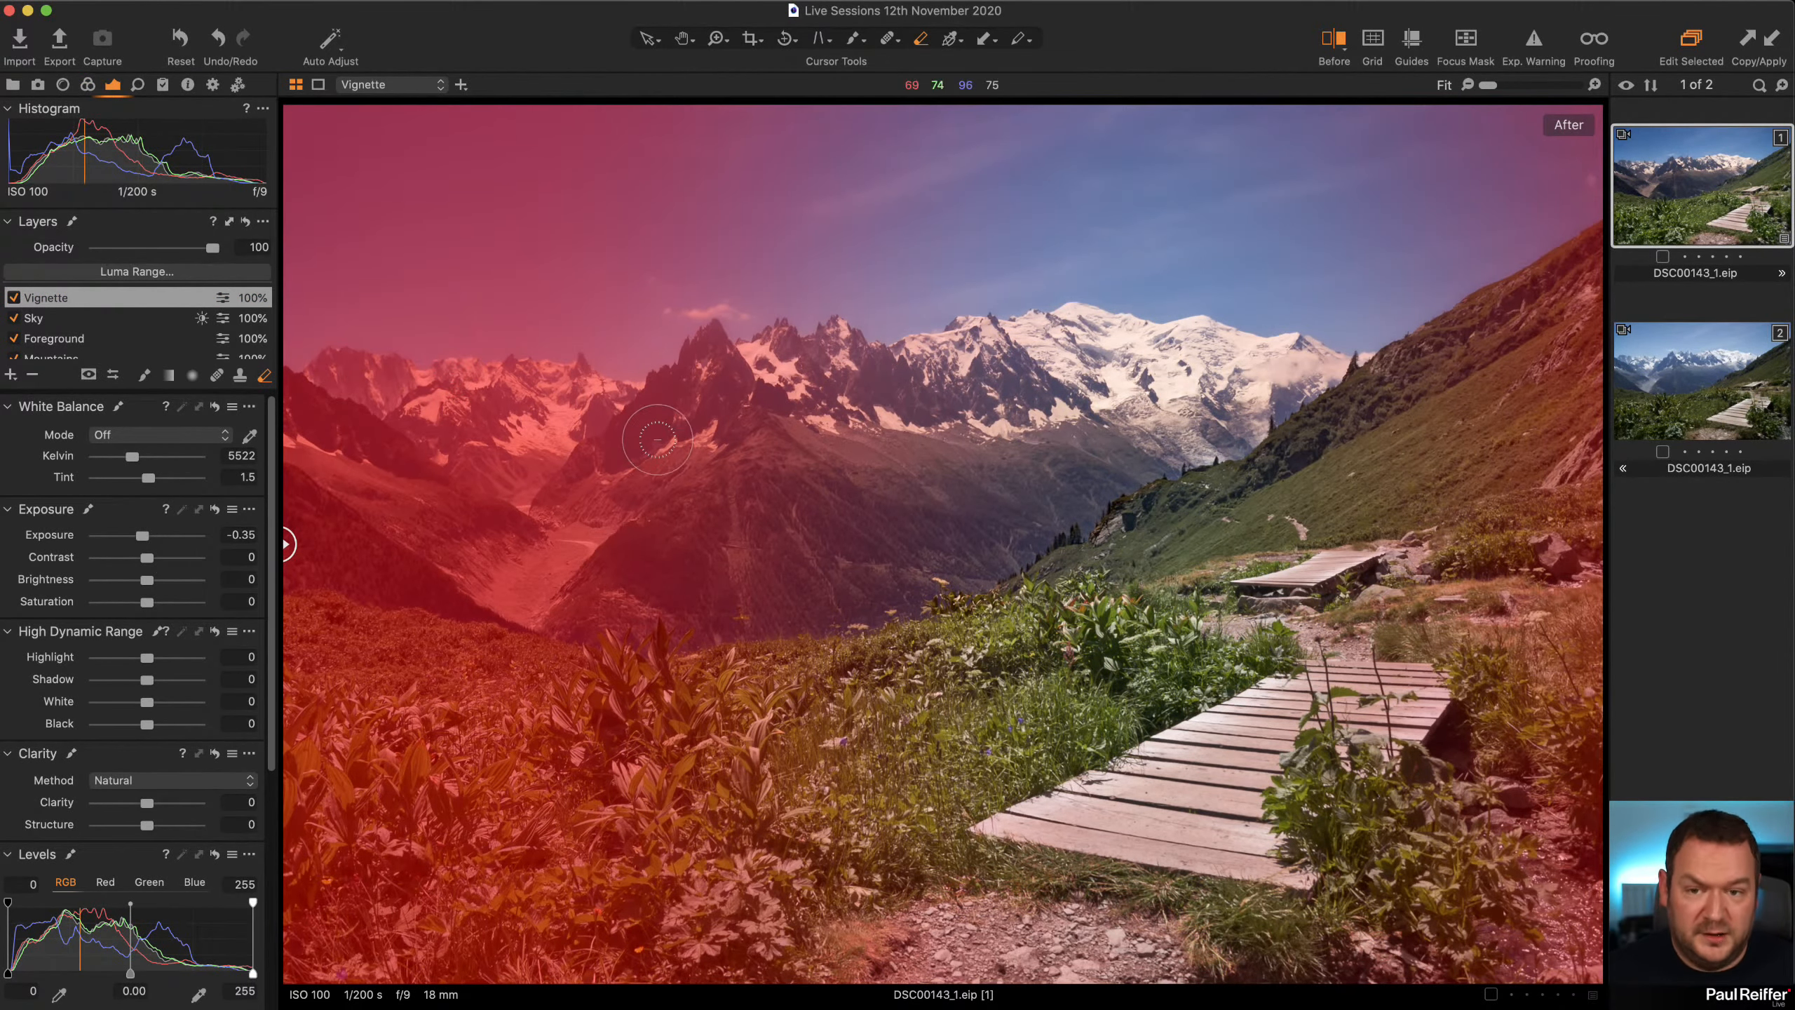
Disable the Vignette layer and add a new adjustment layer named "Vignette" followed by the presenter's first name.
click(13, 298)
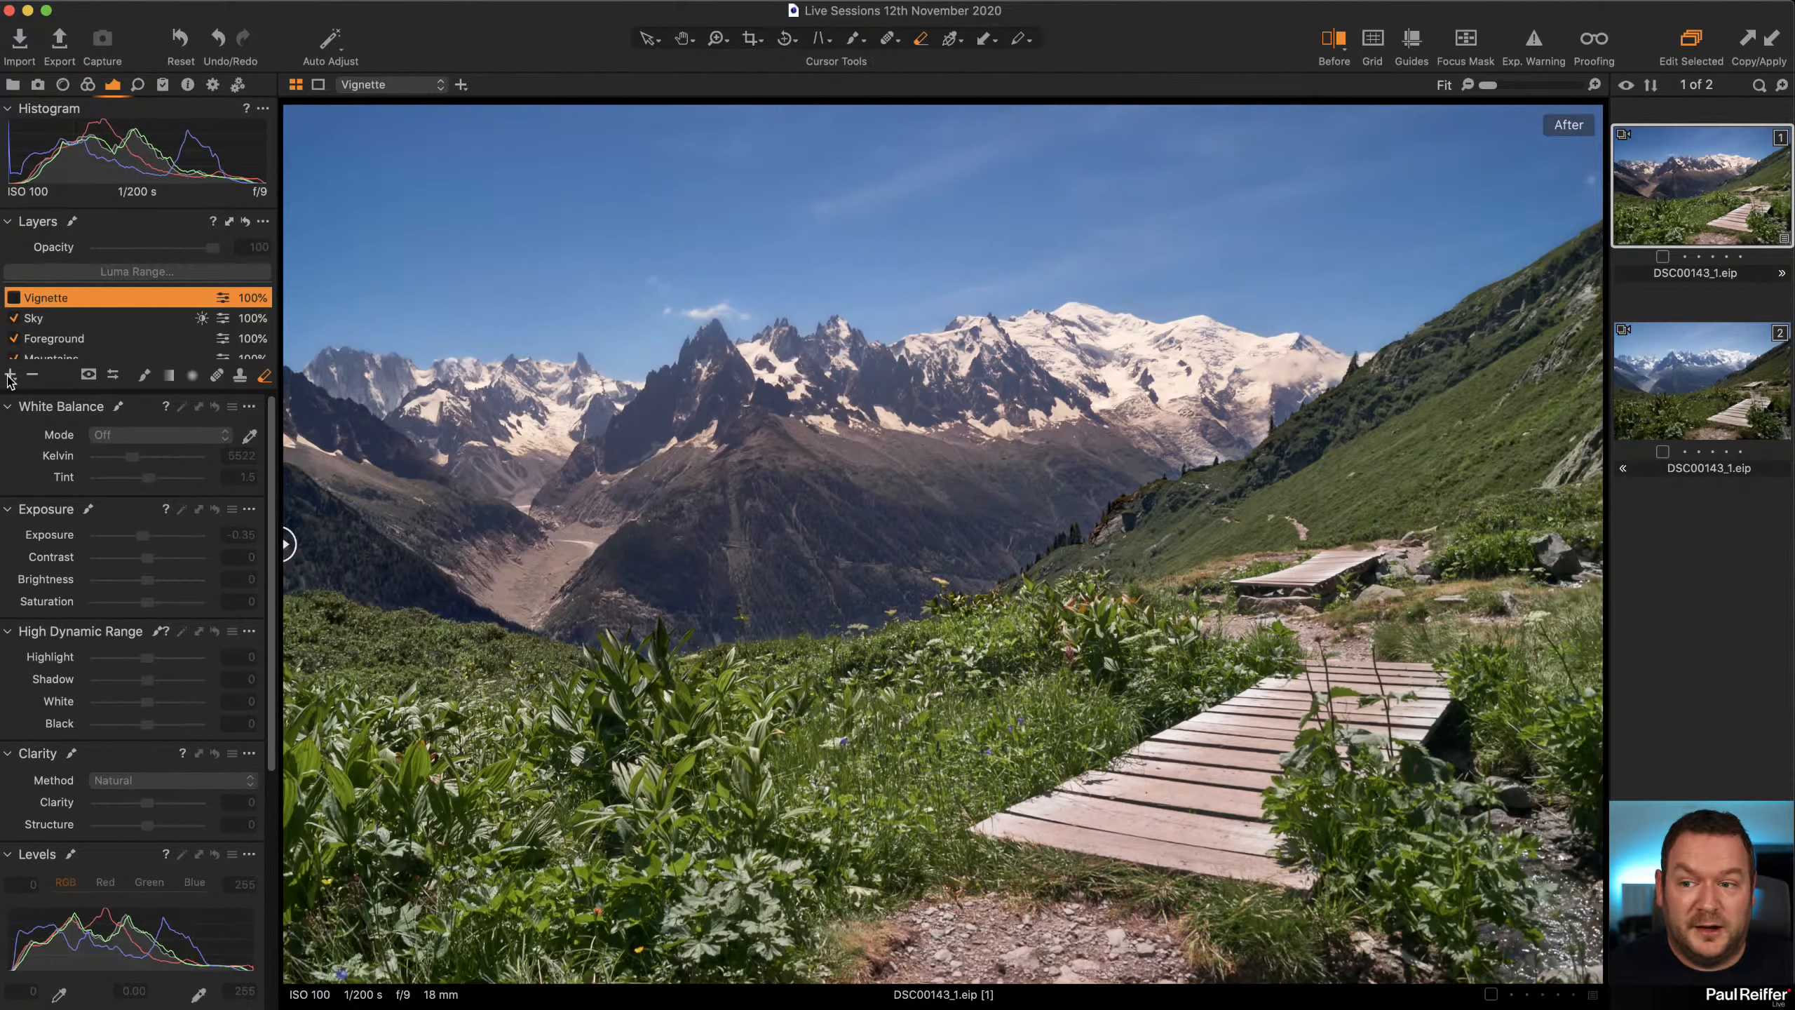
click(11, 374)
text(V)
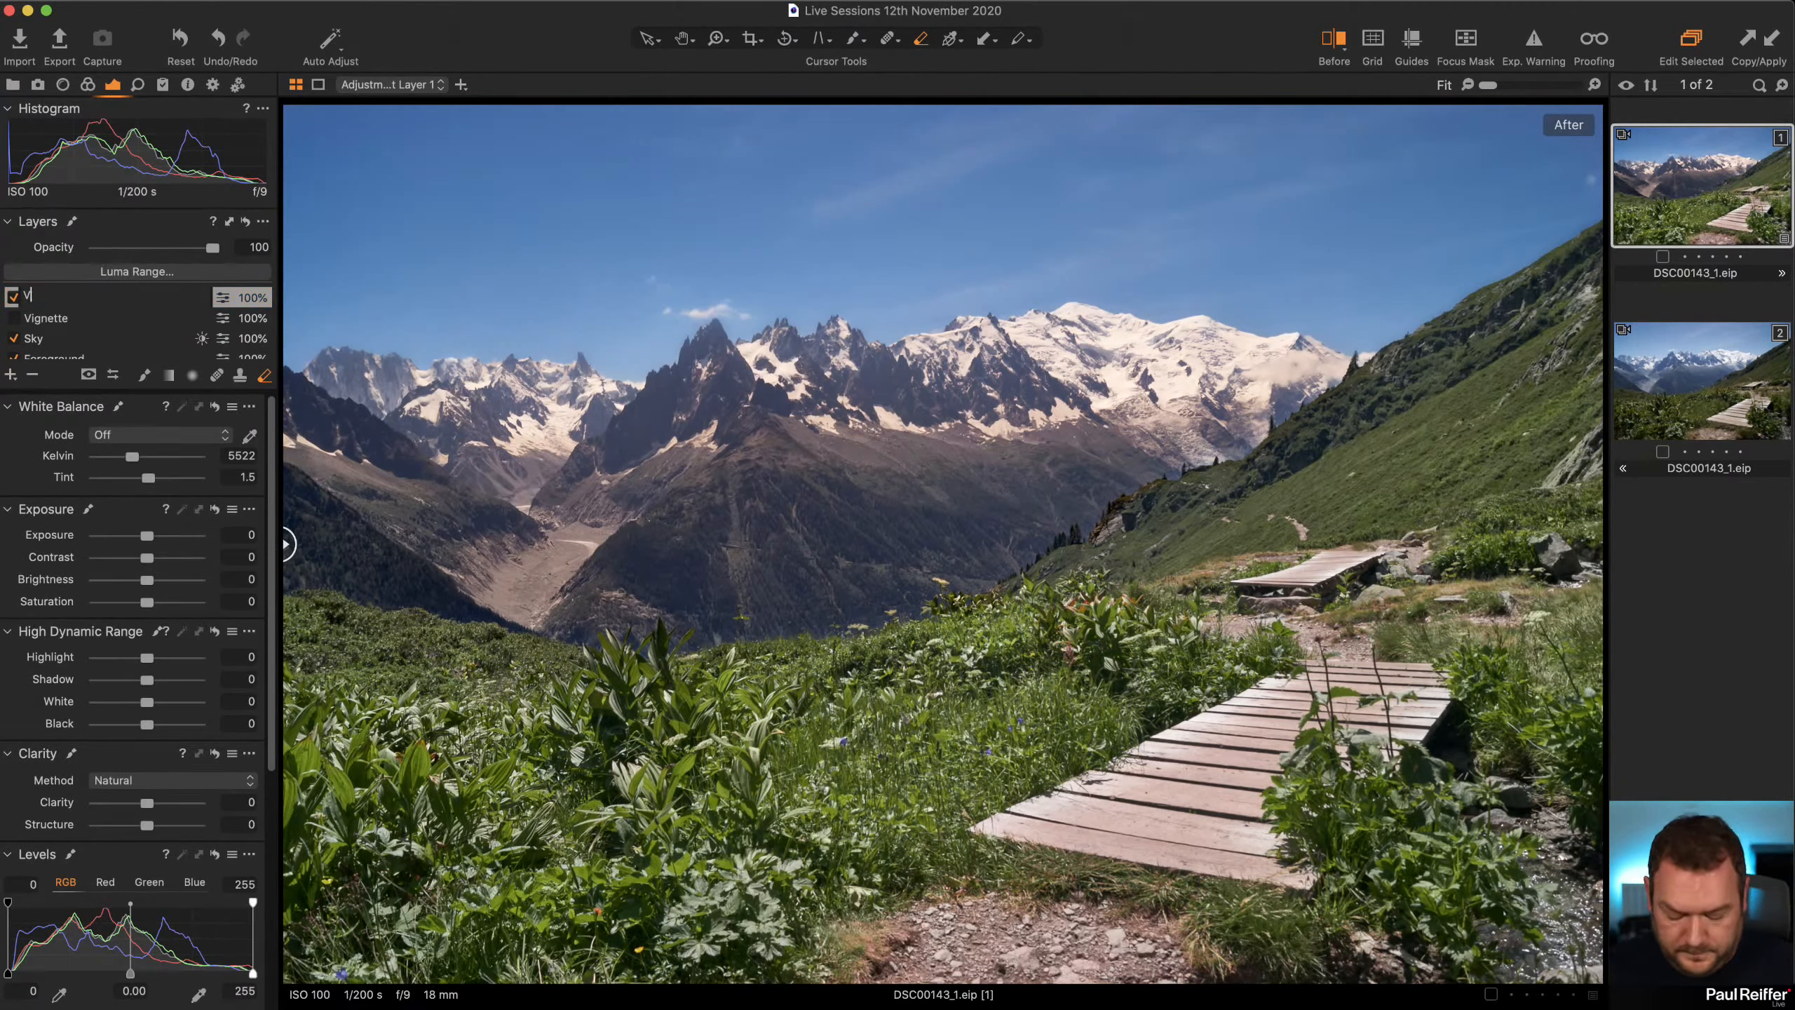
text(ignette - Paul)
key(Return)
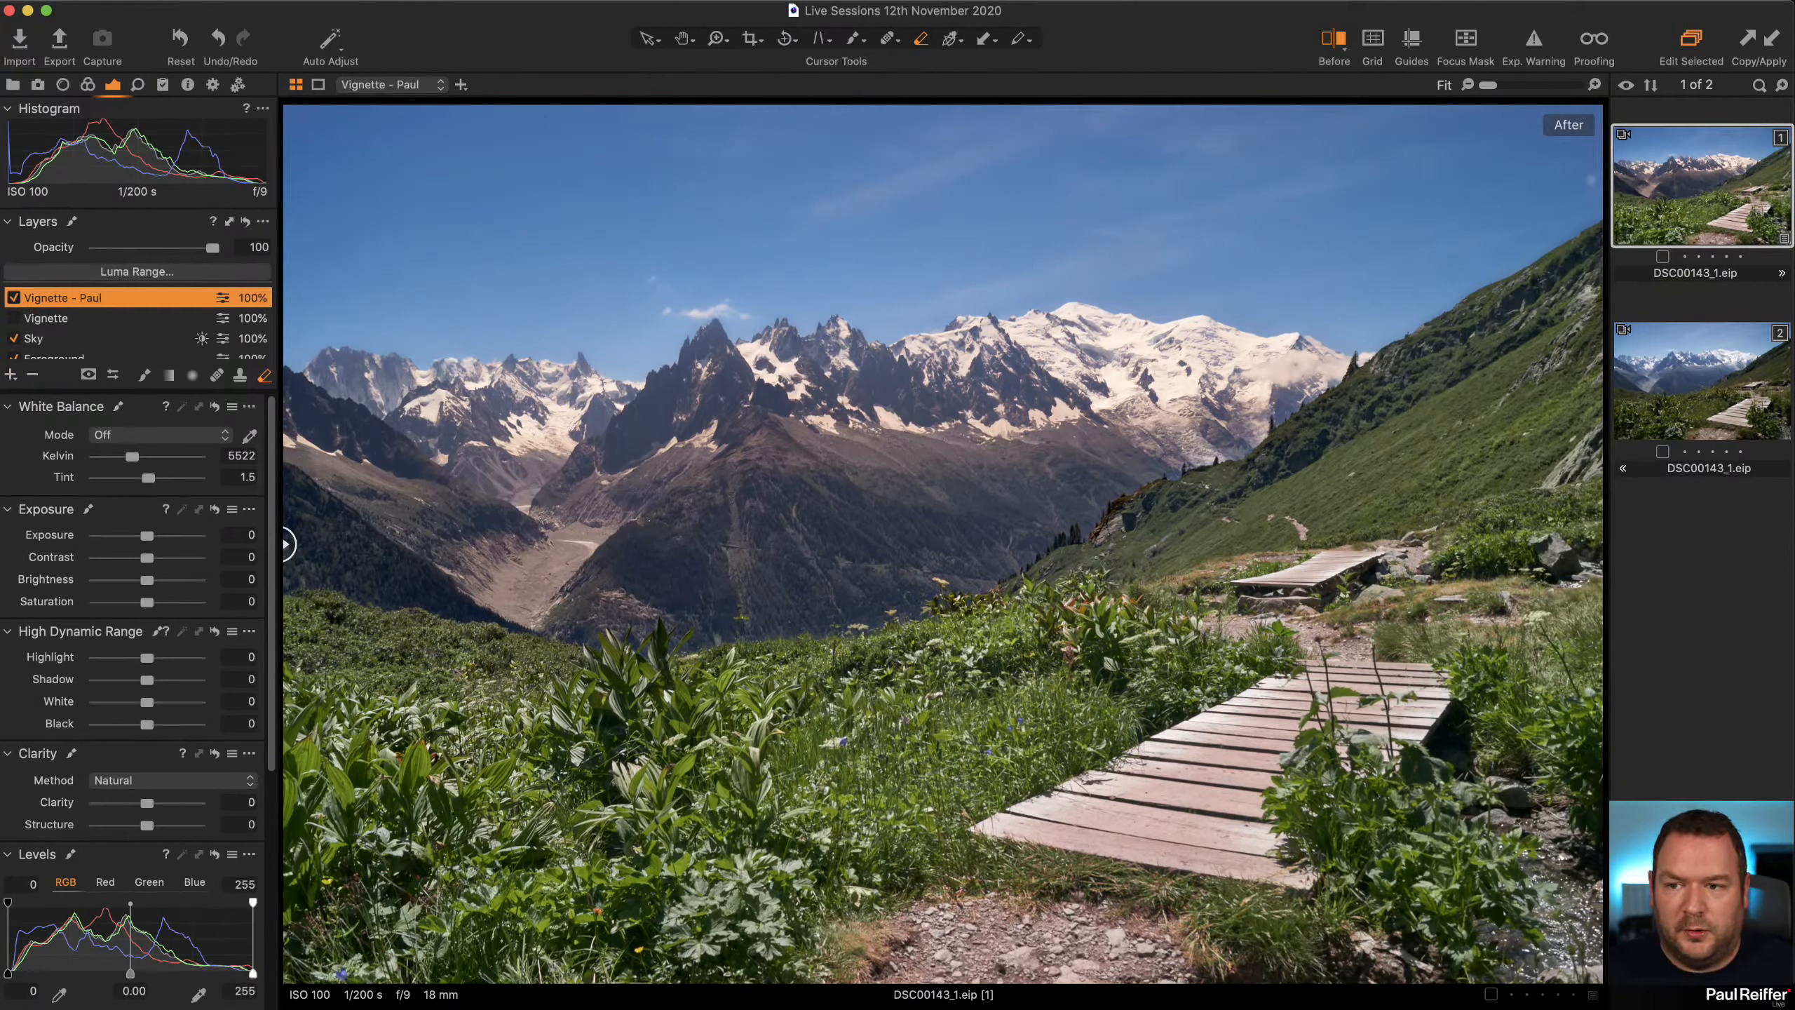
Paint the new vignette layer's mask over the foreground and green slope using a size 629 brush with hardness 0 and flow 100.
right_click(504, 315)
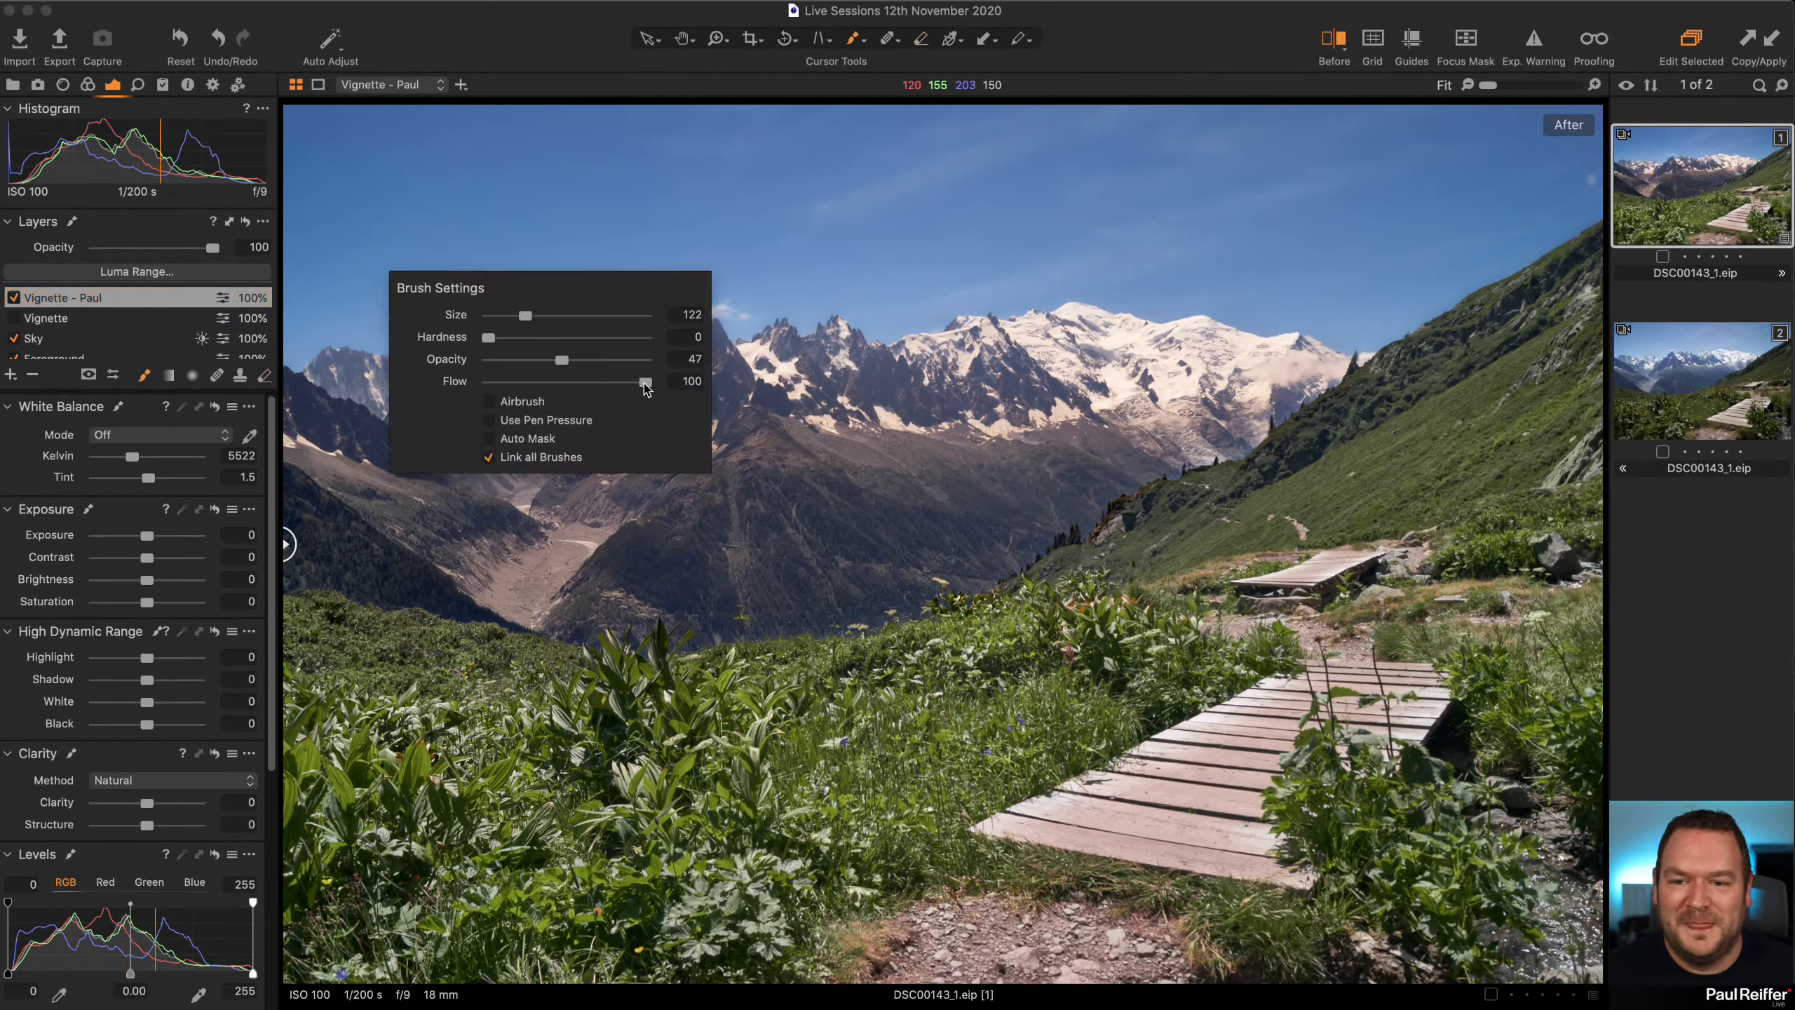
drag(531, 318, 556, 315)
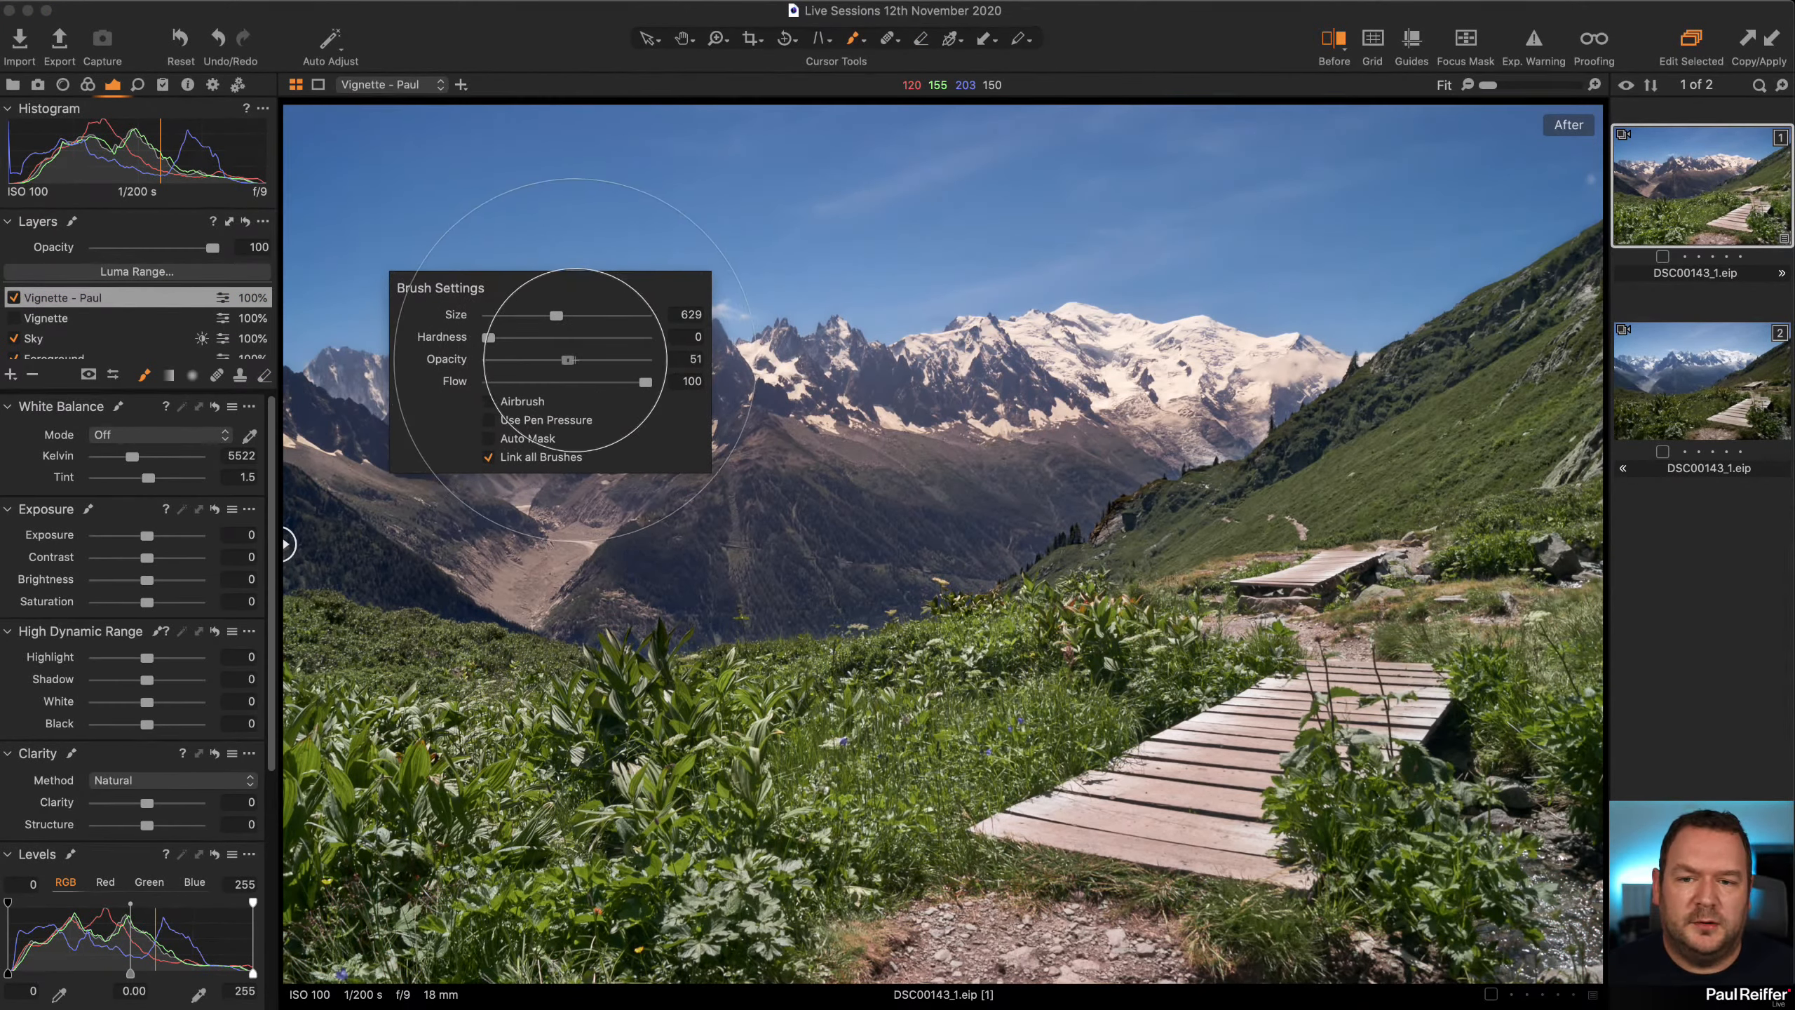
mouse_move(920, 907)
mouse_down()
mouse_move(300, 834)
mouse_move(318, 764)
mouse_move(1018, 875)
mouse_move(1374, 654)
mouse_move(1366, 587)
mouse_move(1646, 495)
mouse_move(1251, 919)
mouse_move(407, 923)
mouse_move(1554, 919)
mouse_move(1488, 669)
mouse_move(1619, 637)
mouse_move(696, 875)
mouse_move(744, 908)
mouse_move(1223, 970)
mouse_move(1618, 901)
mouse_move(1407, 885)
mouse_move(1019, 937)
mouse_move(1431, 855)
mouse_move(916, 817)
mouse_up()
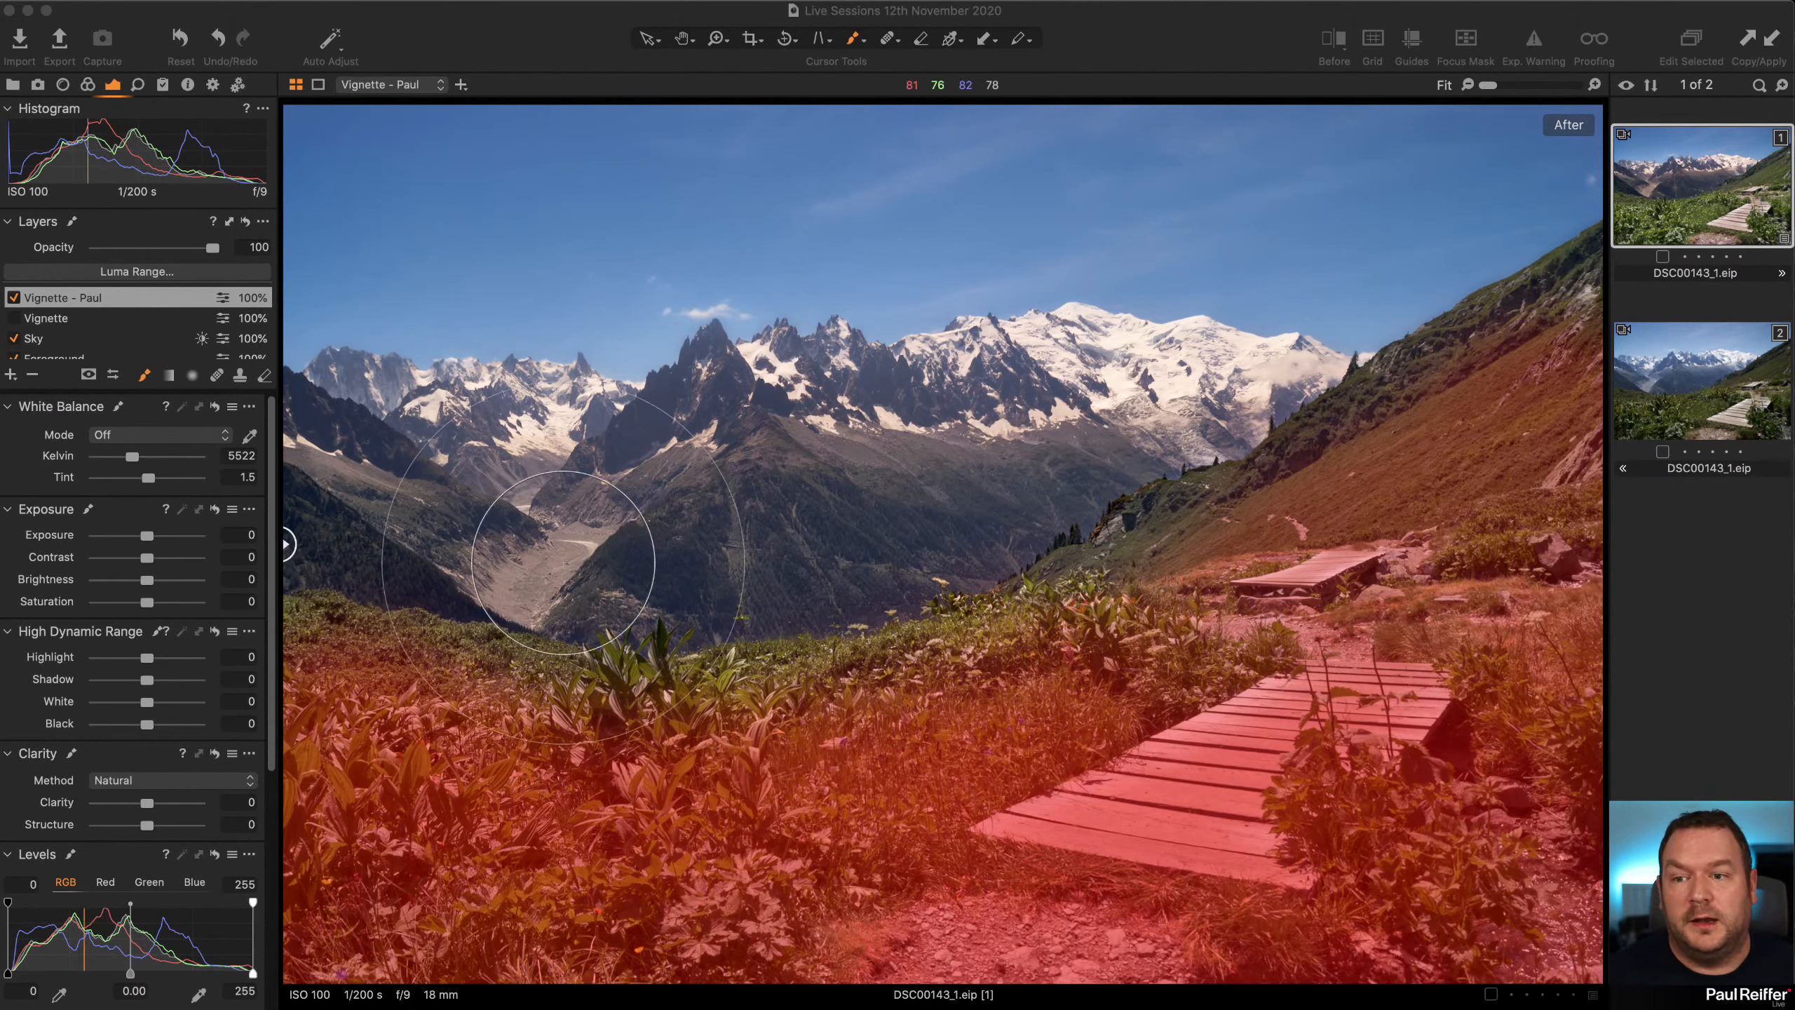
click(1144, 667)
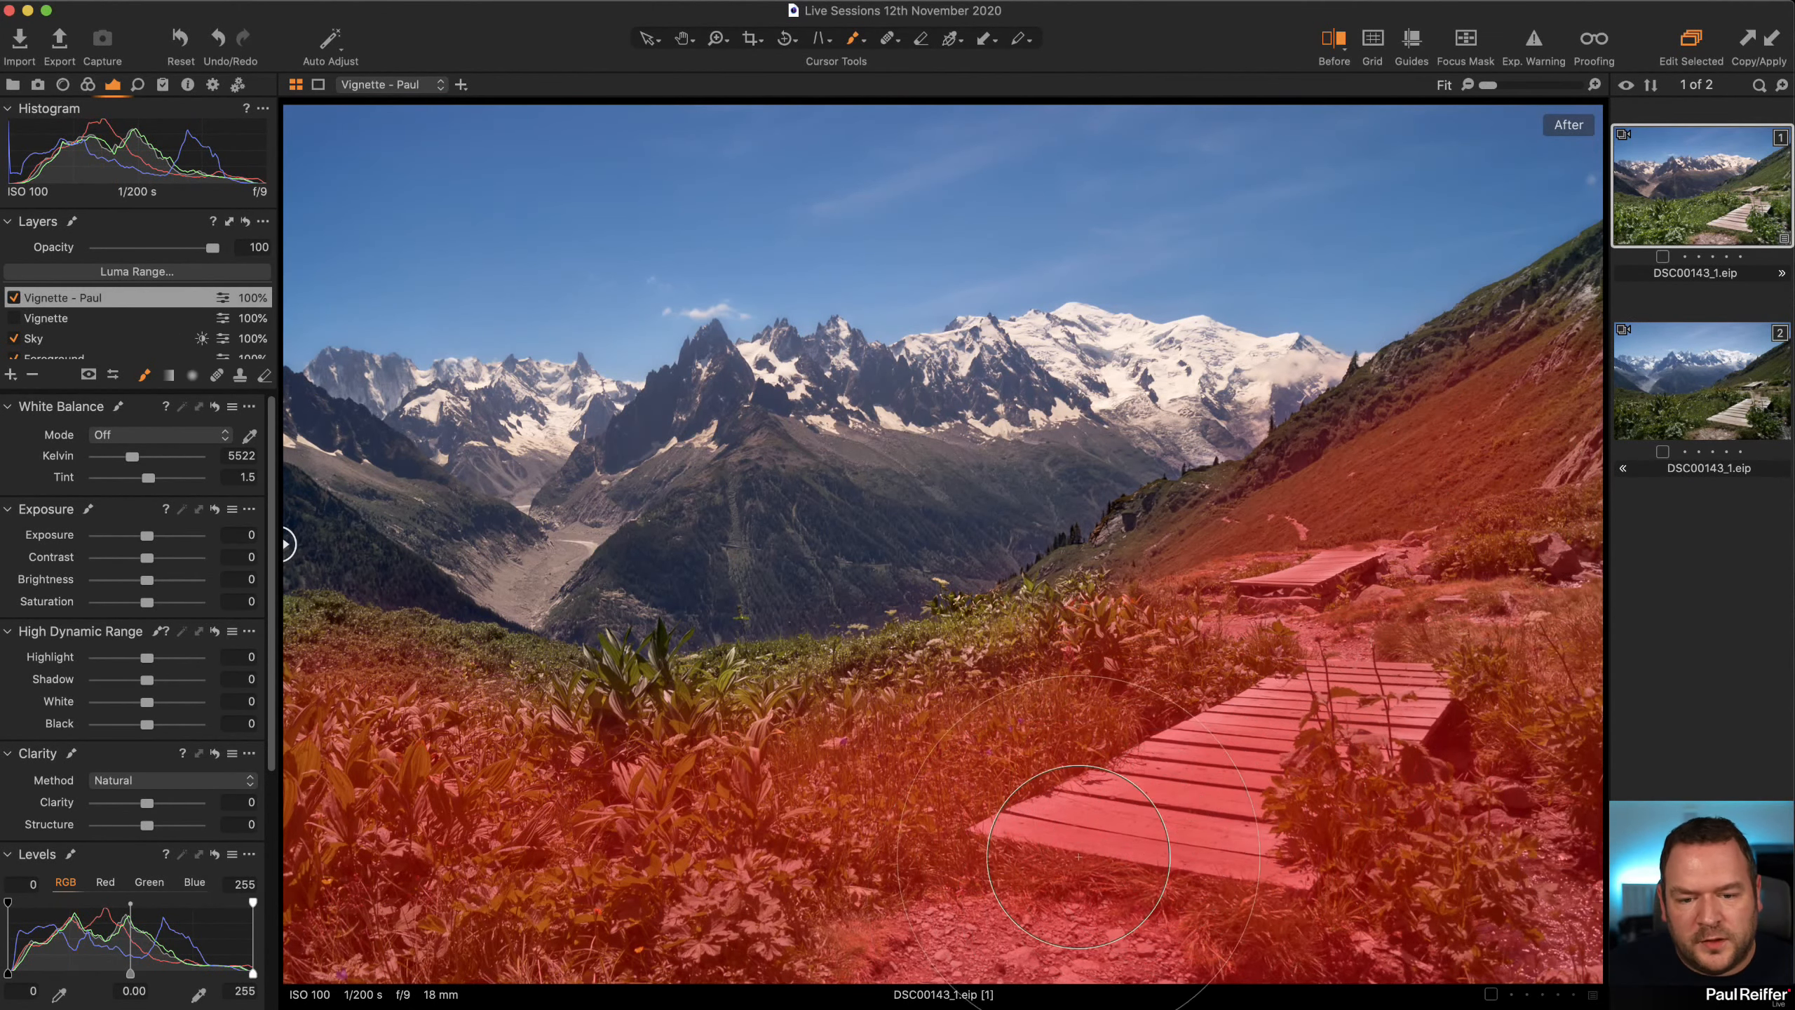
mouse_move(1018, 688)
mouse_down()
mouse_move(767, 734)
mouse_move(394, 651)
mouse_move(343, 911)
mouse_move(1283, 1009)
mouse_up()
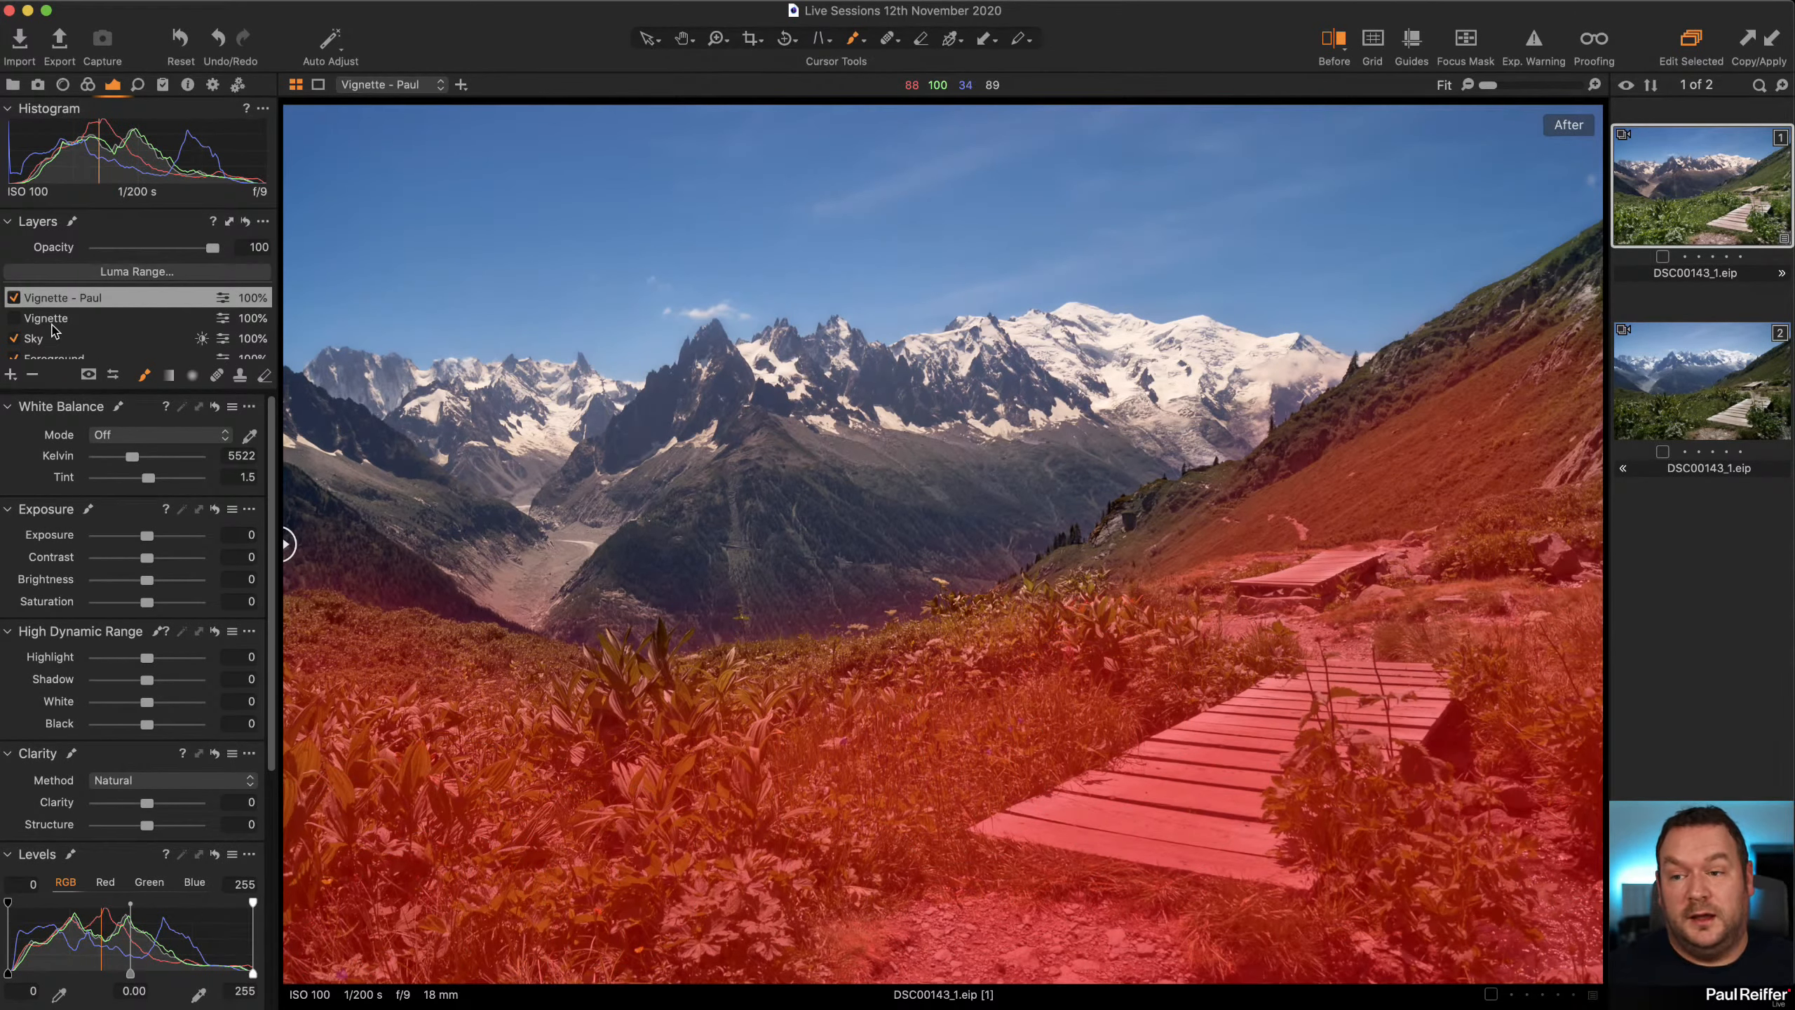
Compare the image under the original Vignette layer and the new one, leaving only the new vignette layer enabled.
click(14, 318)
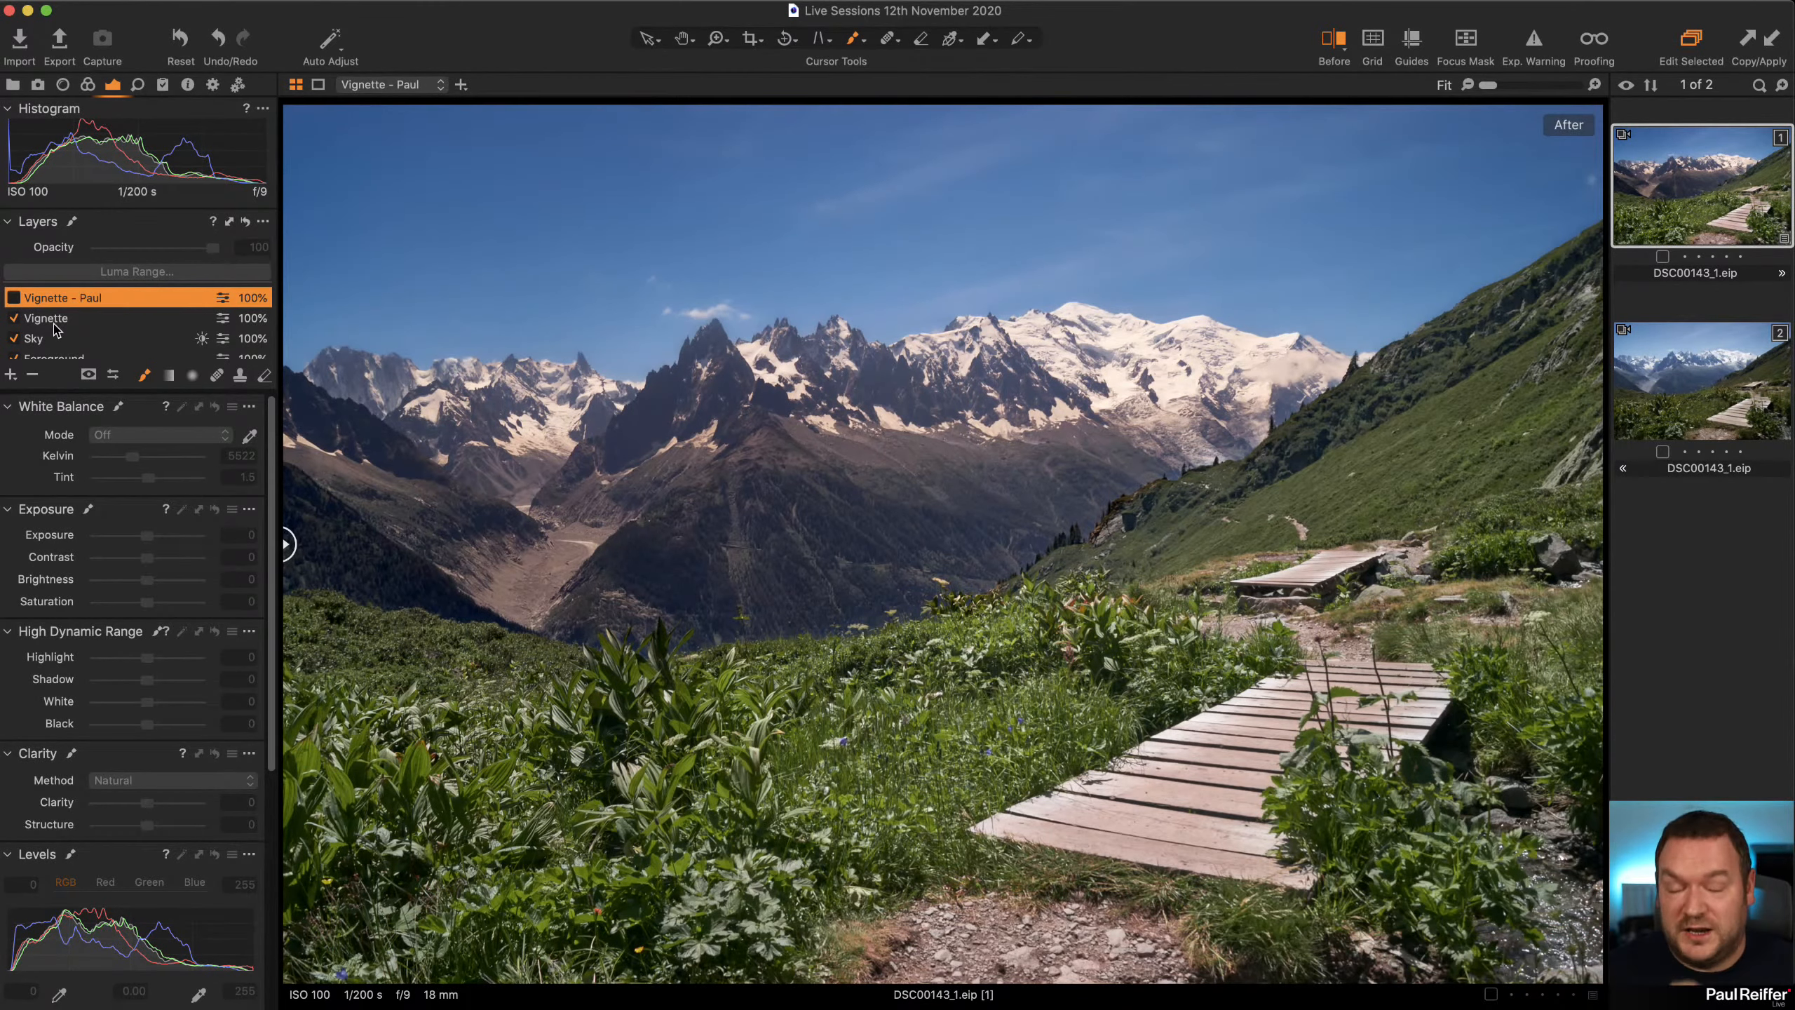
click(57, 328)
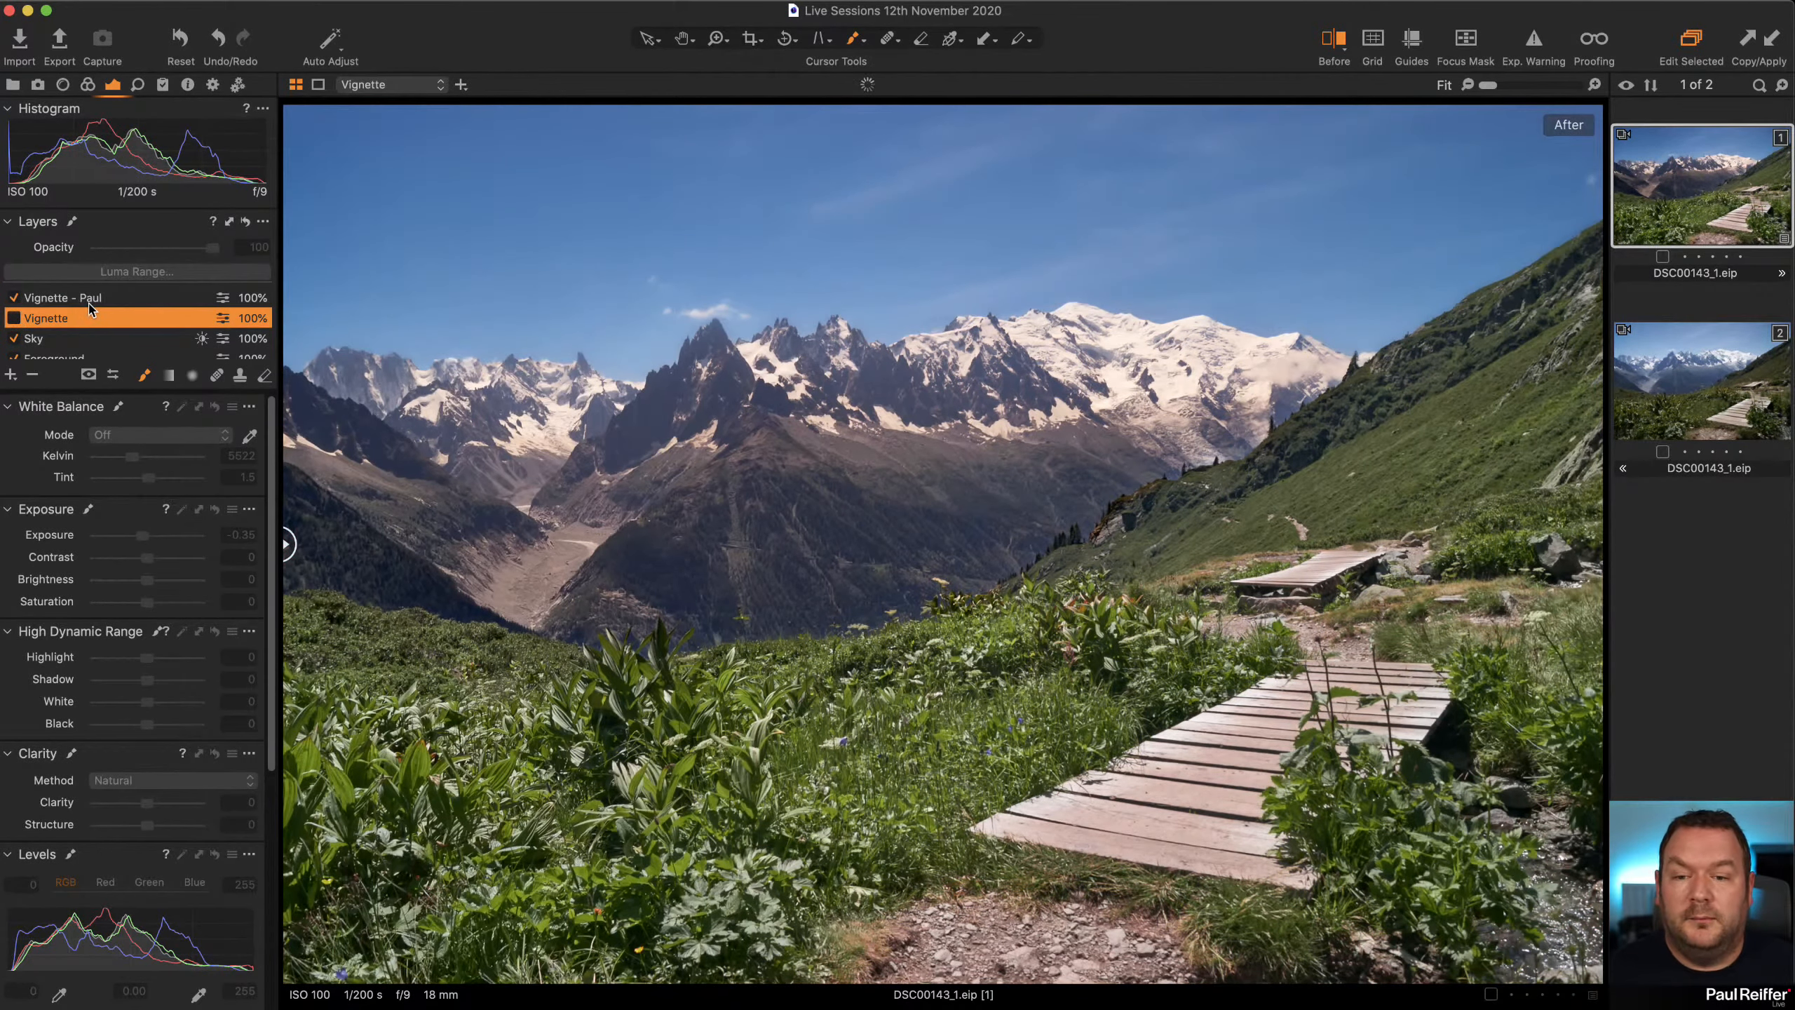
click(88, 299)
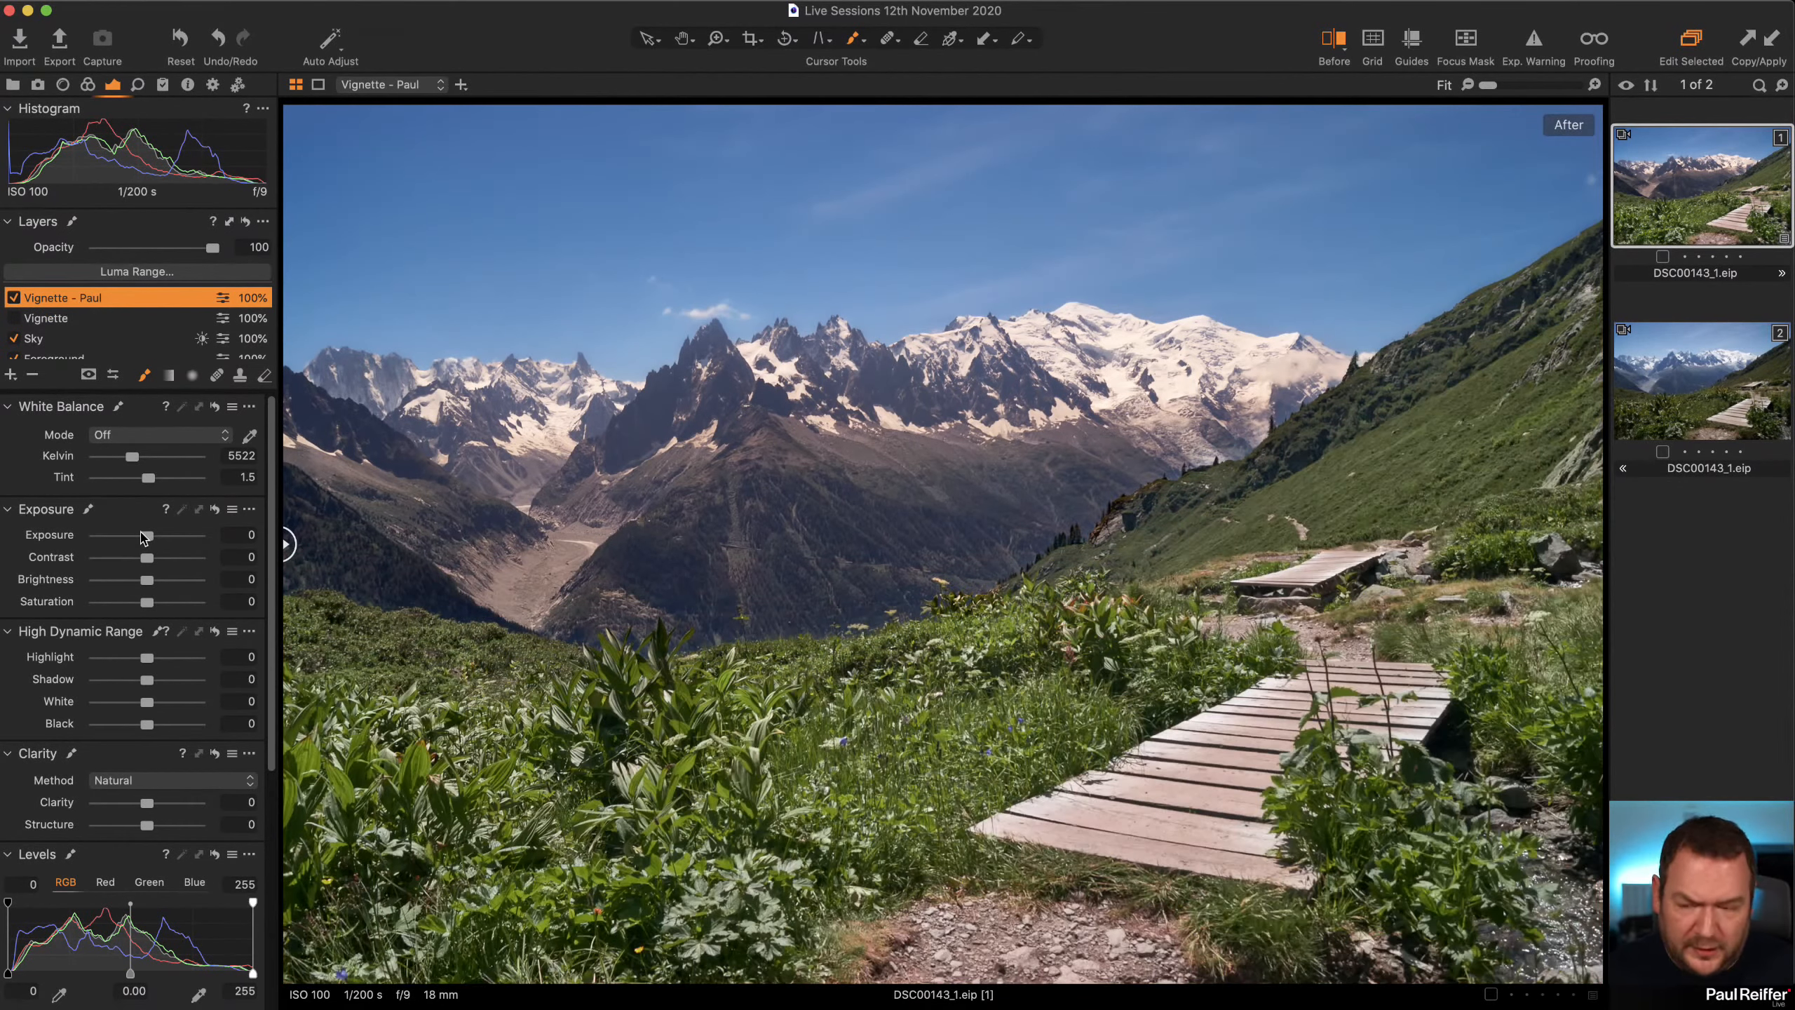
Set the new vignette layer's Exposure to -0.97 and erase its mask along the boardwalk and gravel path.
drag(143, 538, 136, 540)
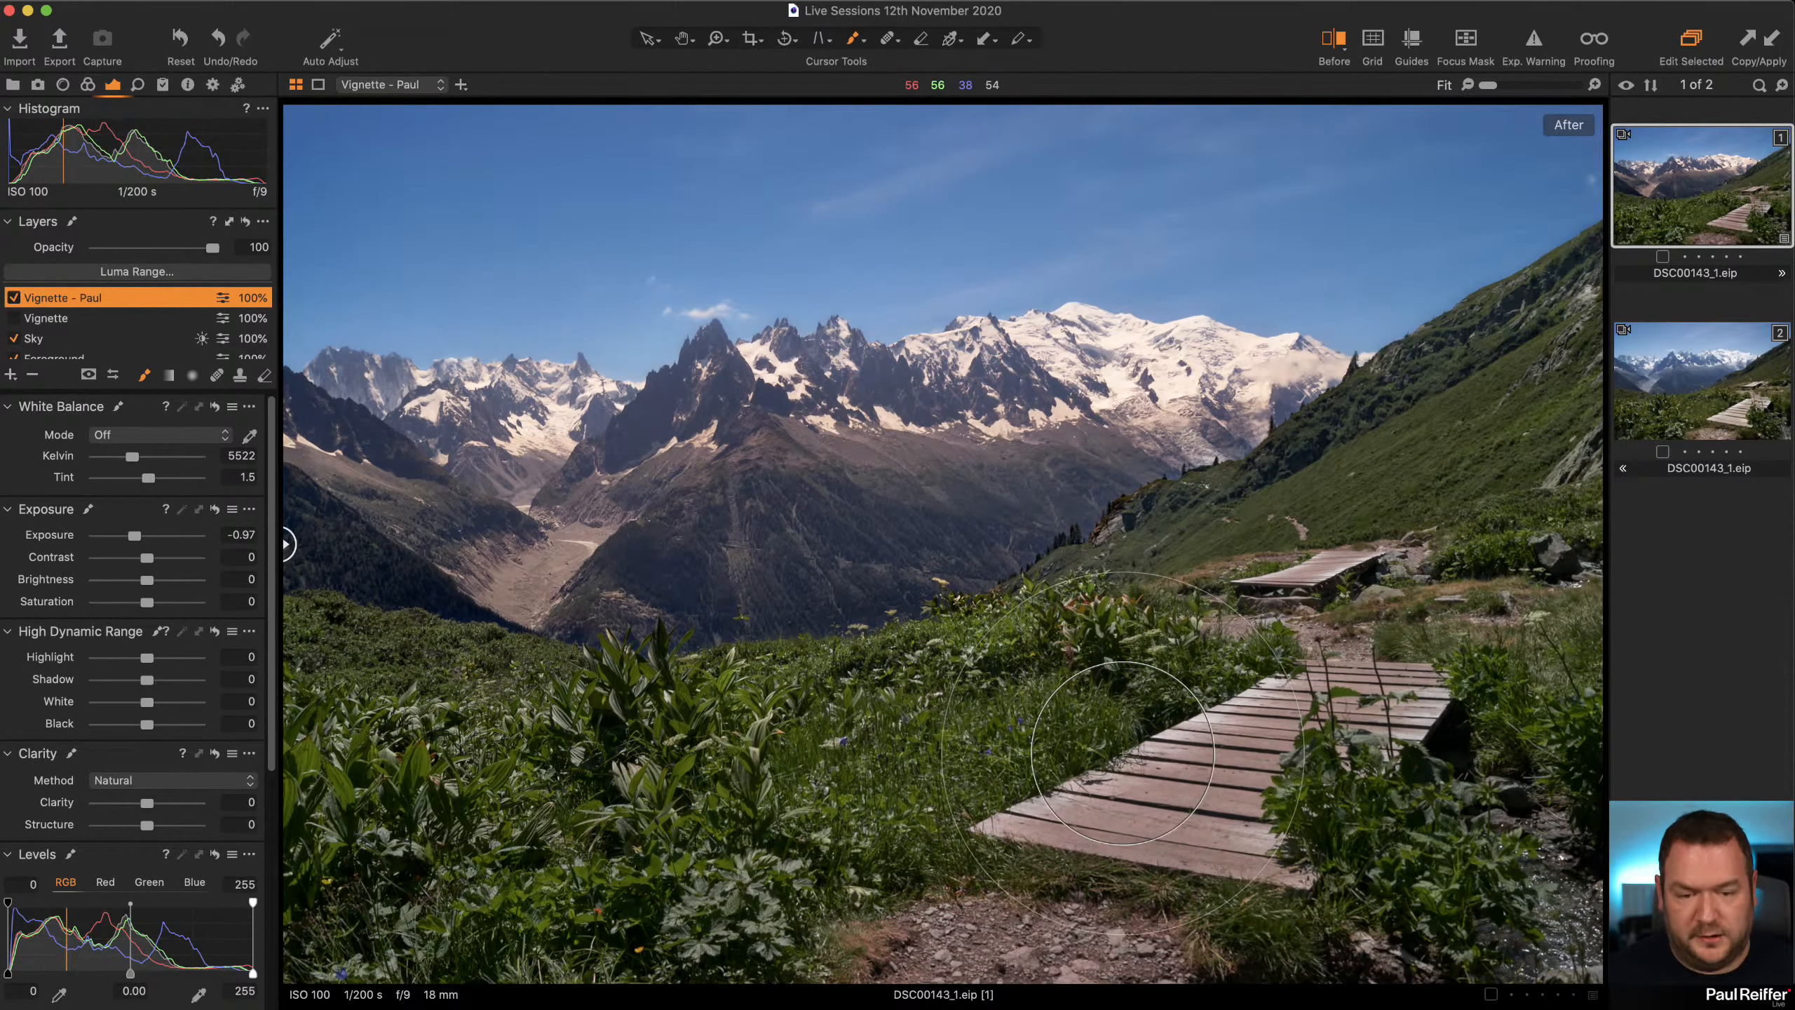
key(e)
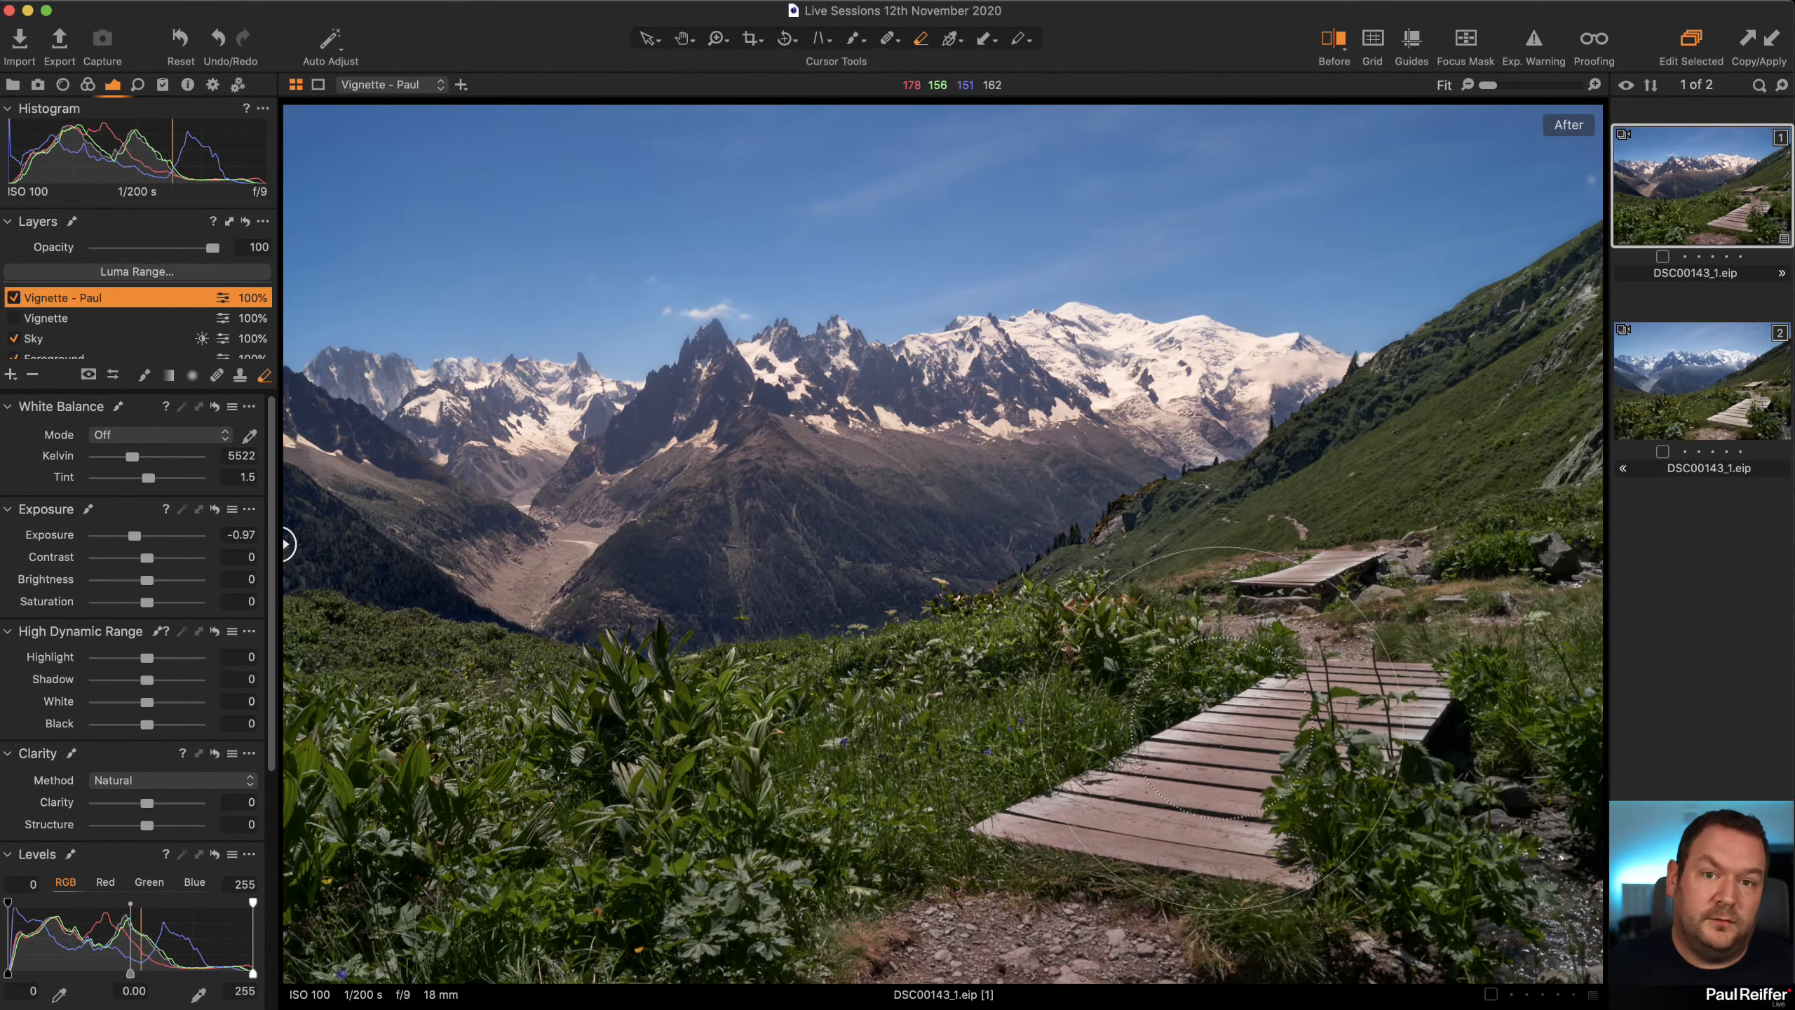
mouse_move(1298, 631)
mouse_down()
mouse_move(1199, 821)
mouse_move(918, 955)
mouse_up()
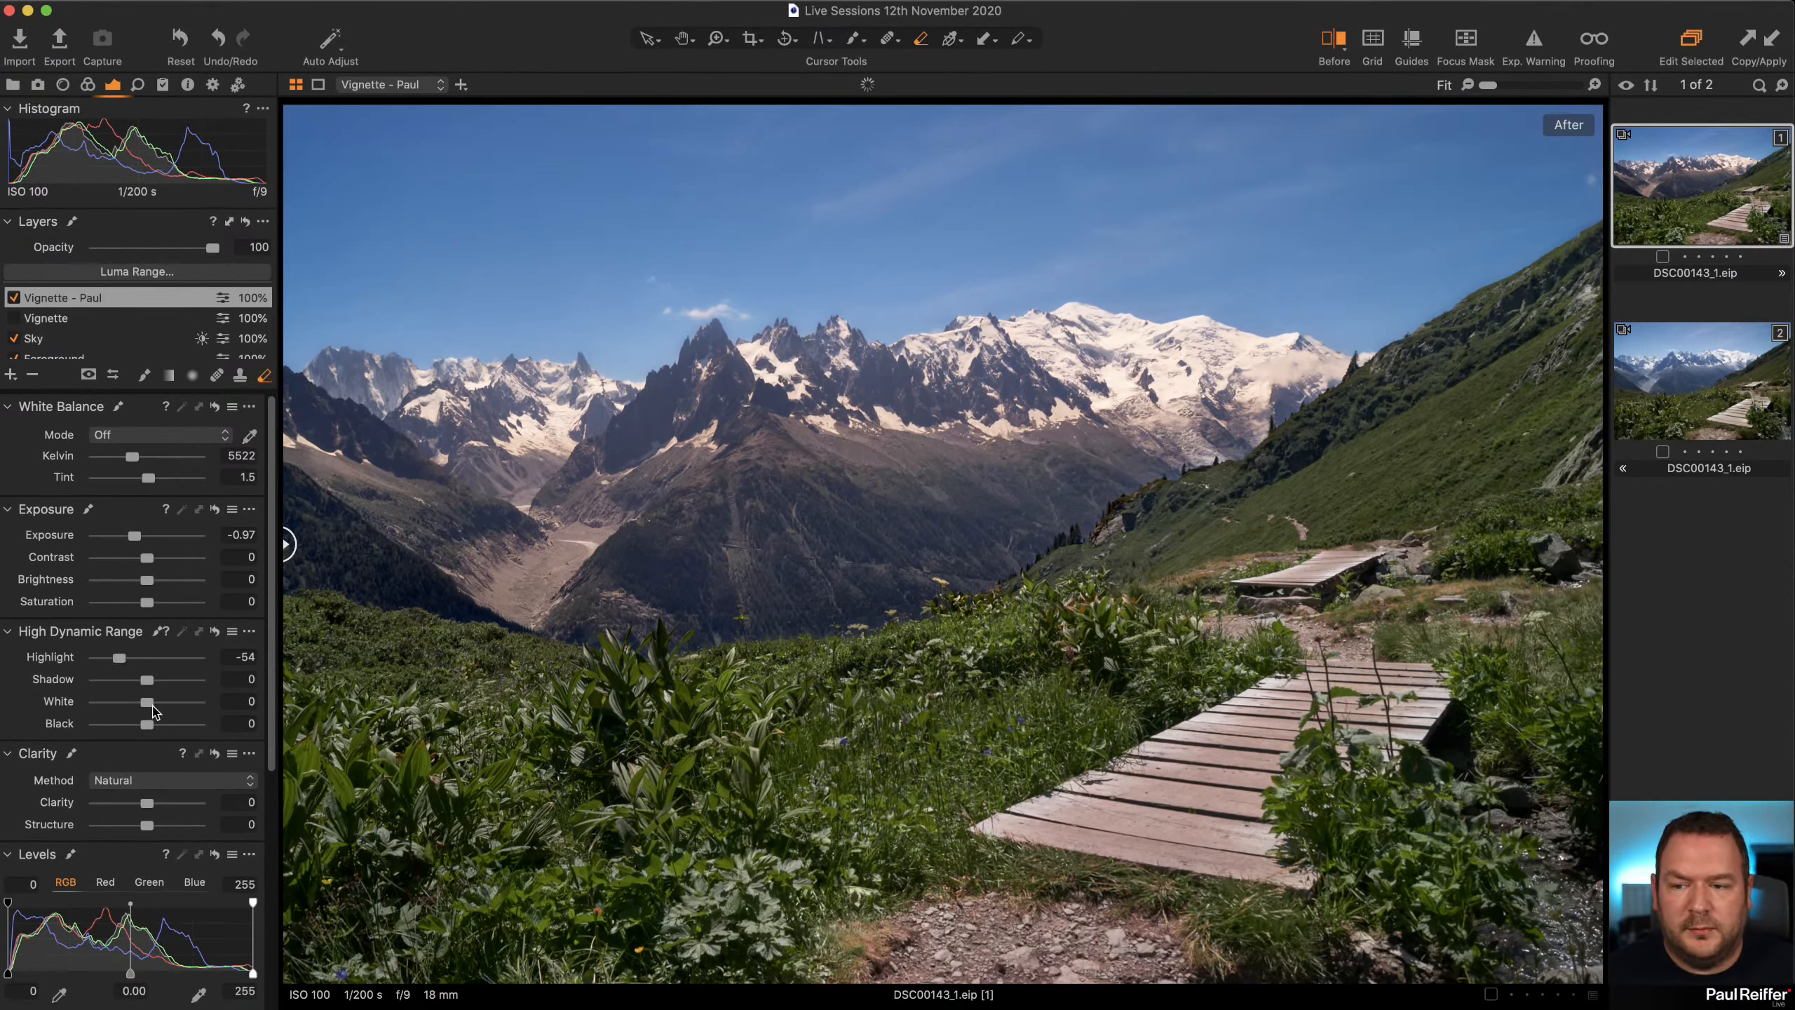
Set the new vignette layer's Highlight to -85 and White to -73, checking the boardwalk planks at 268%.
key(z)
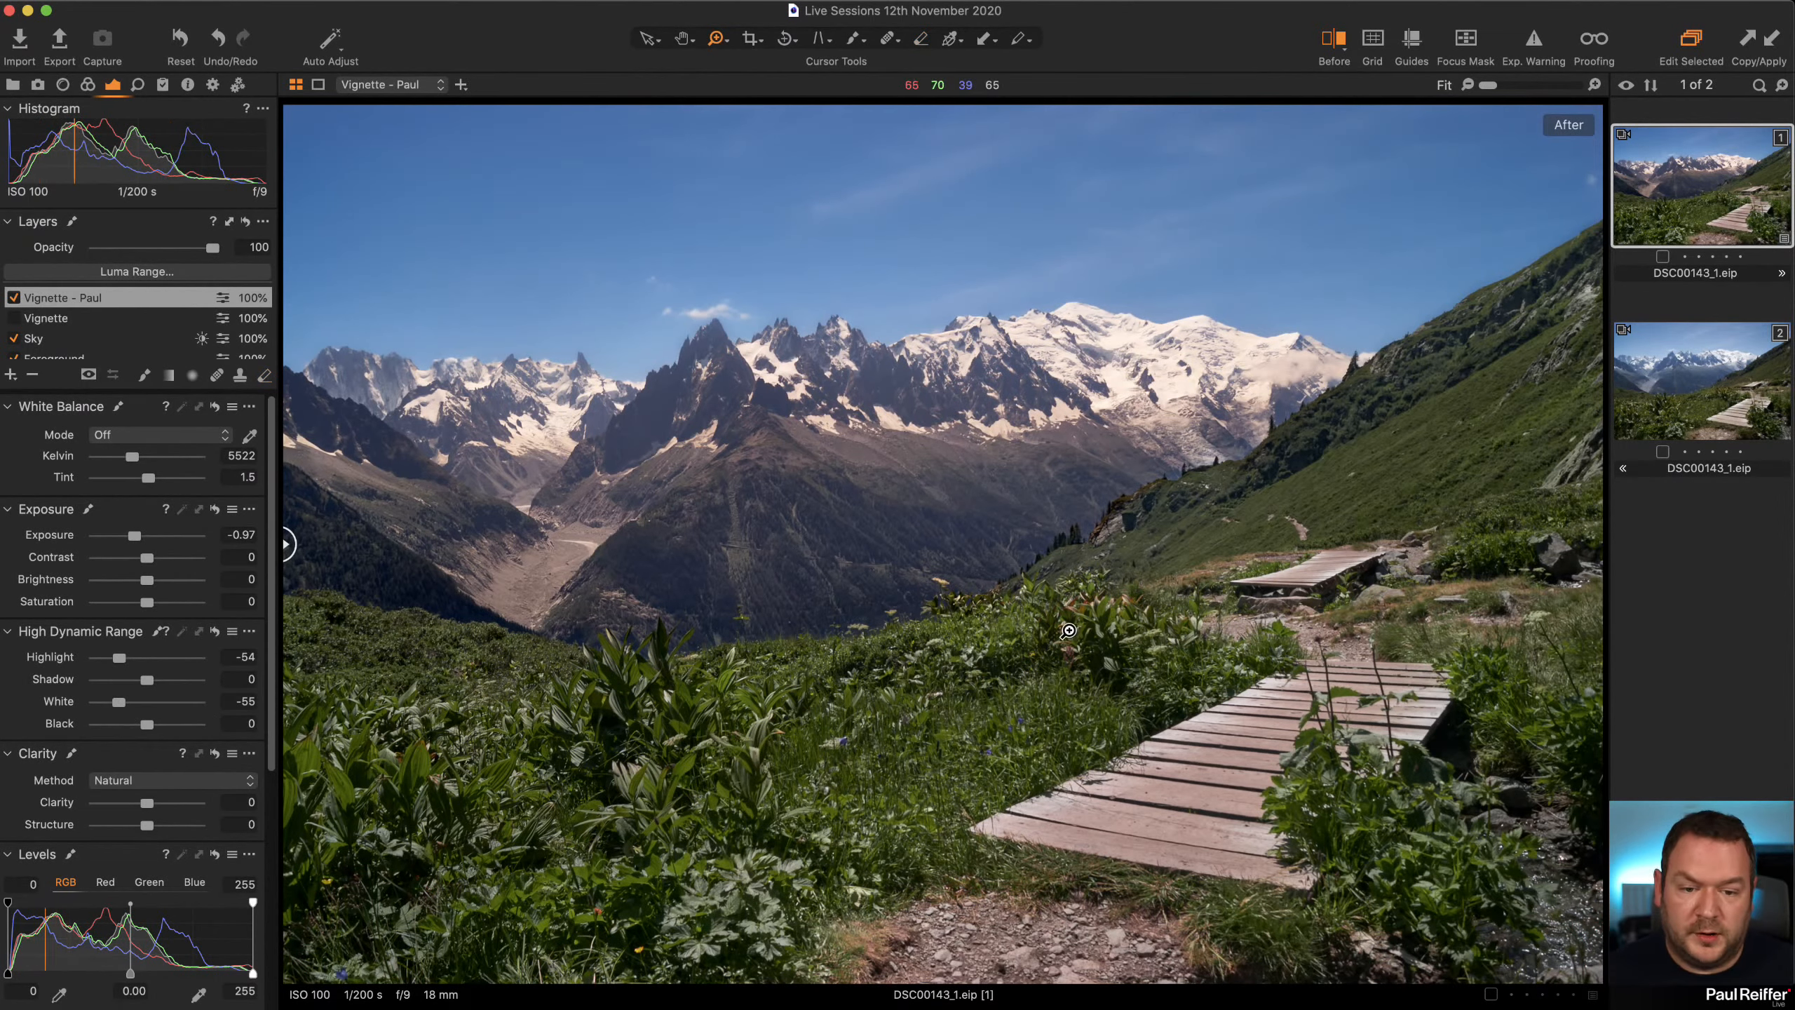
click(1342, 833)
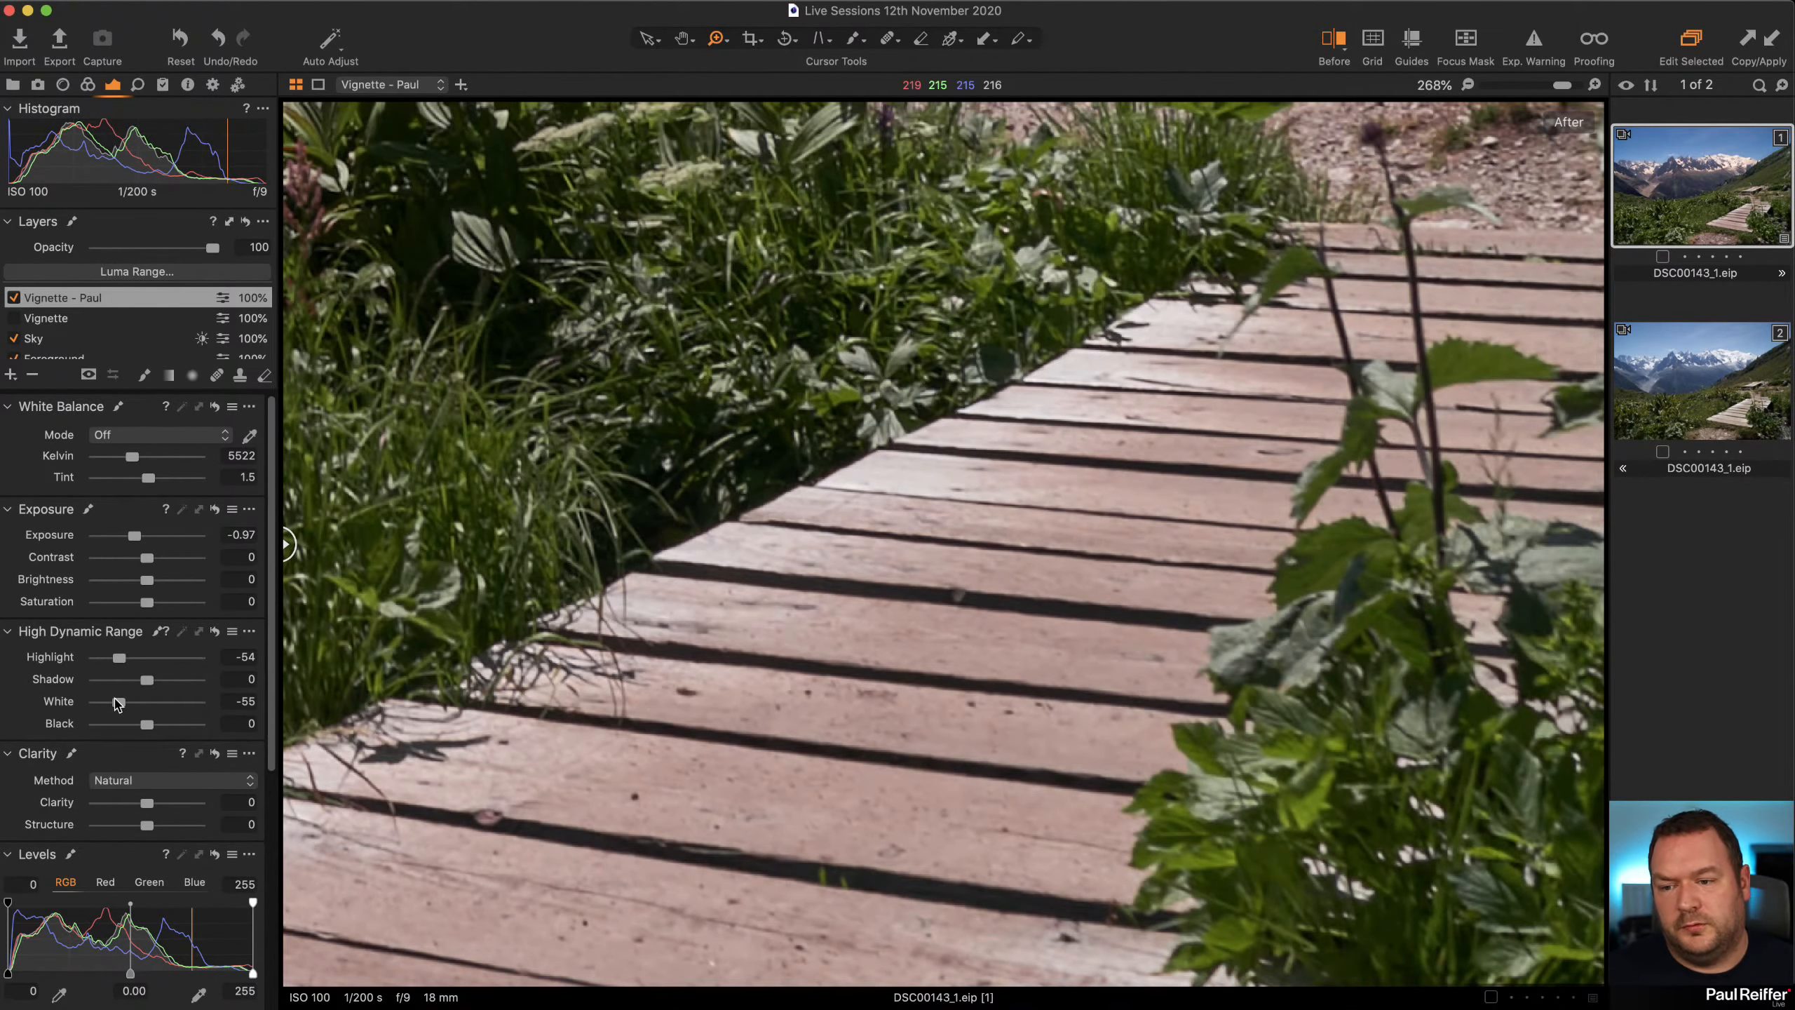
drag(115, 700, 104, 659)
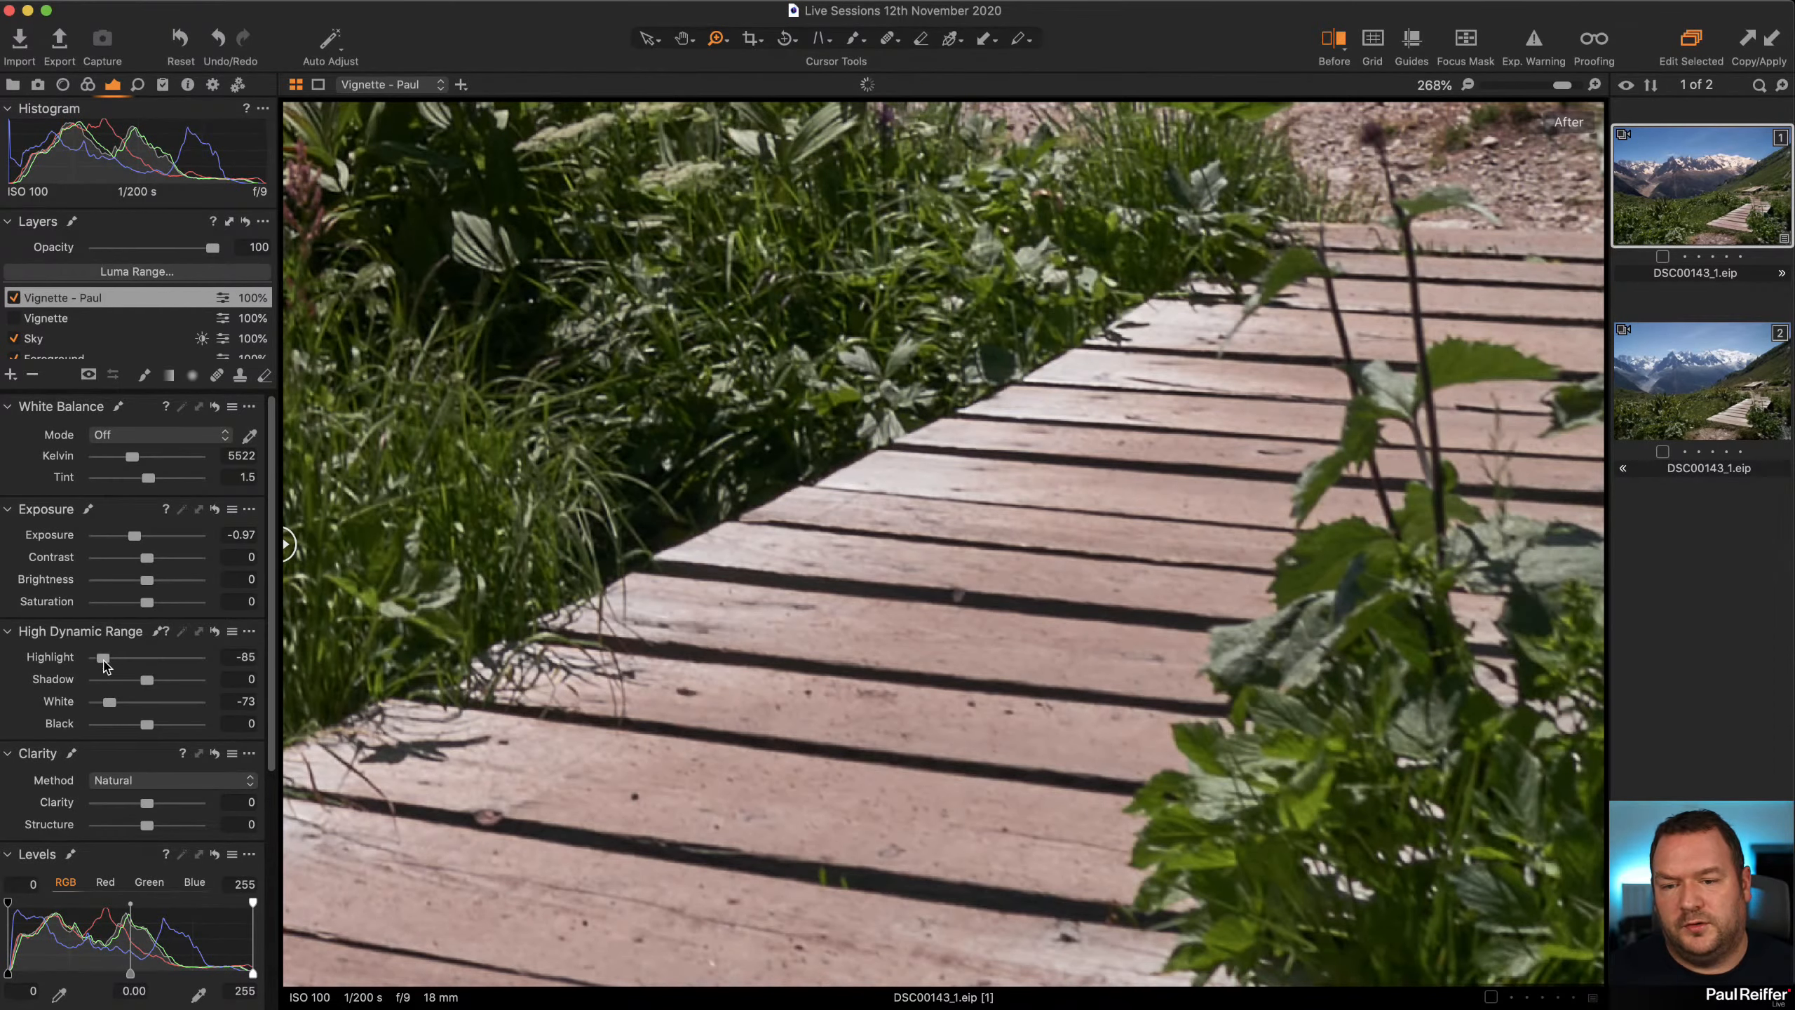
double_click(777, 571)
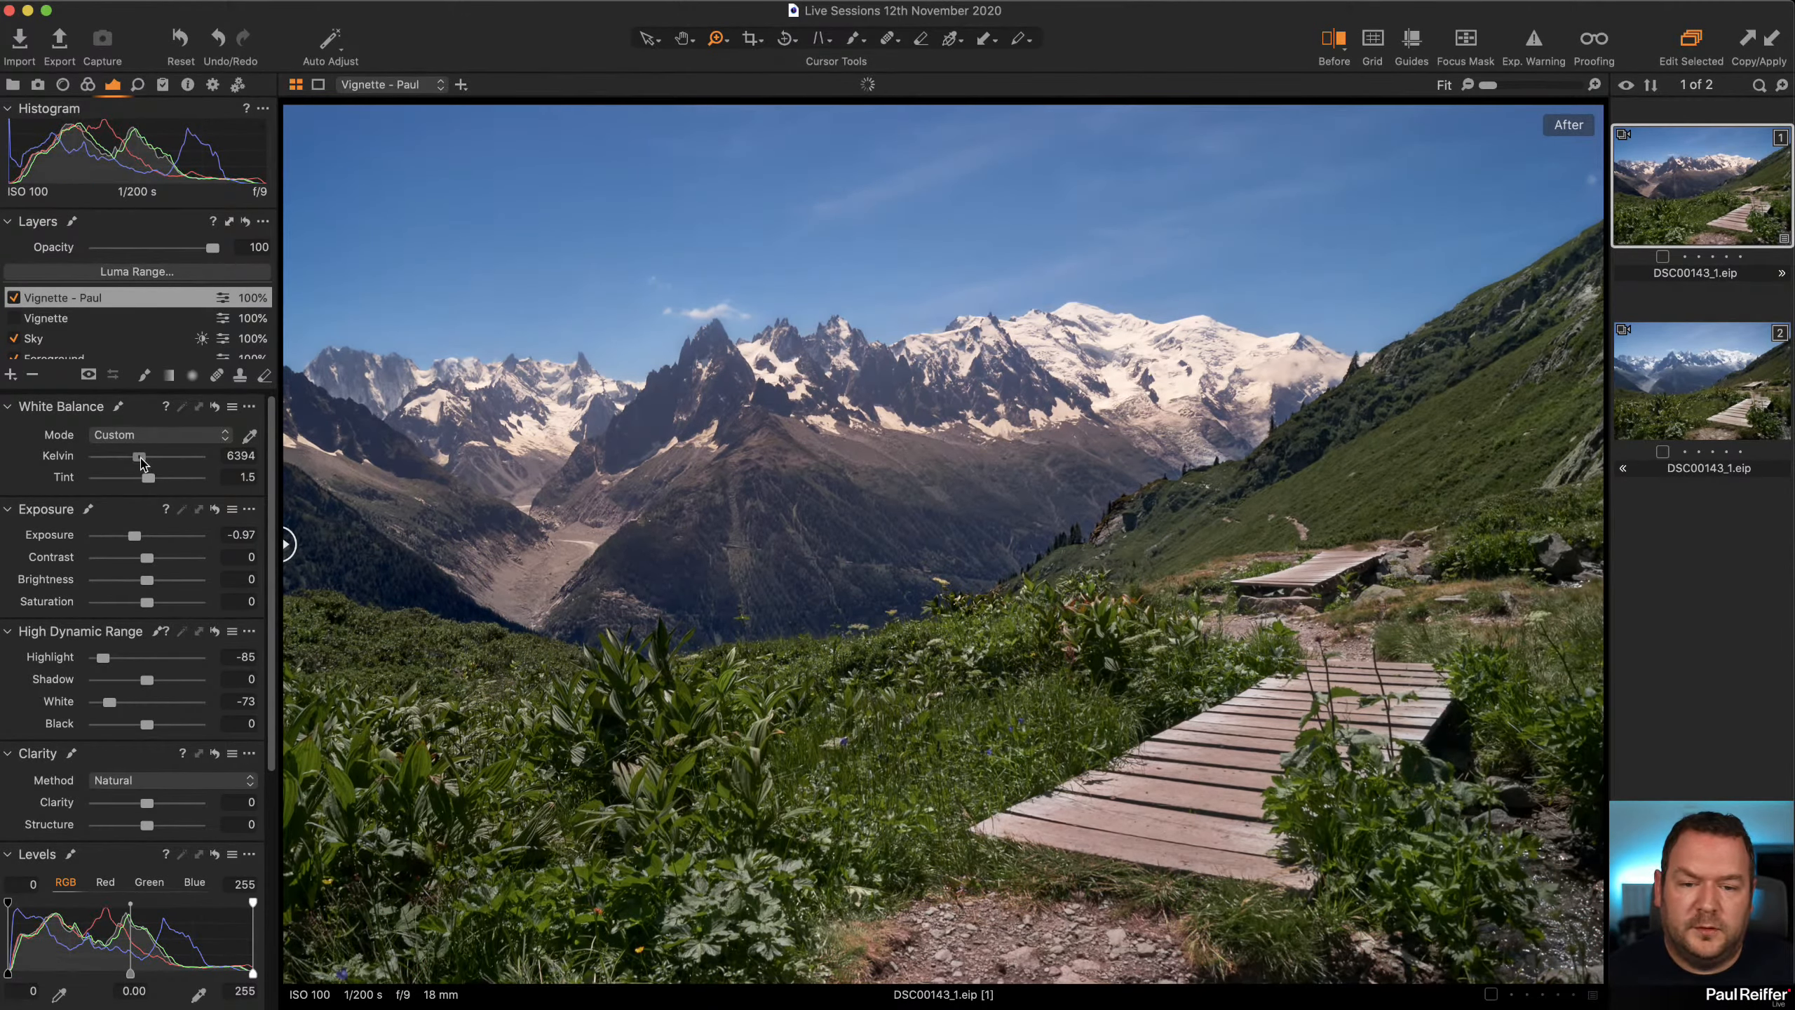
Set the new vignette layer's Kelvin to 7109 and clone the edited variant of DSC00143_1.eip.
drag(143, 463, 147, 464)
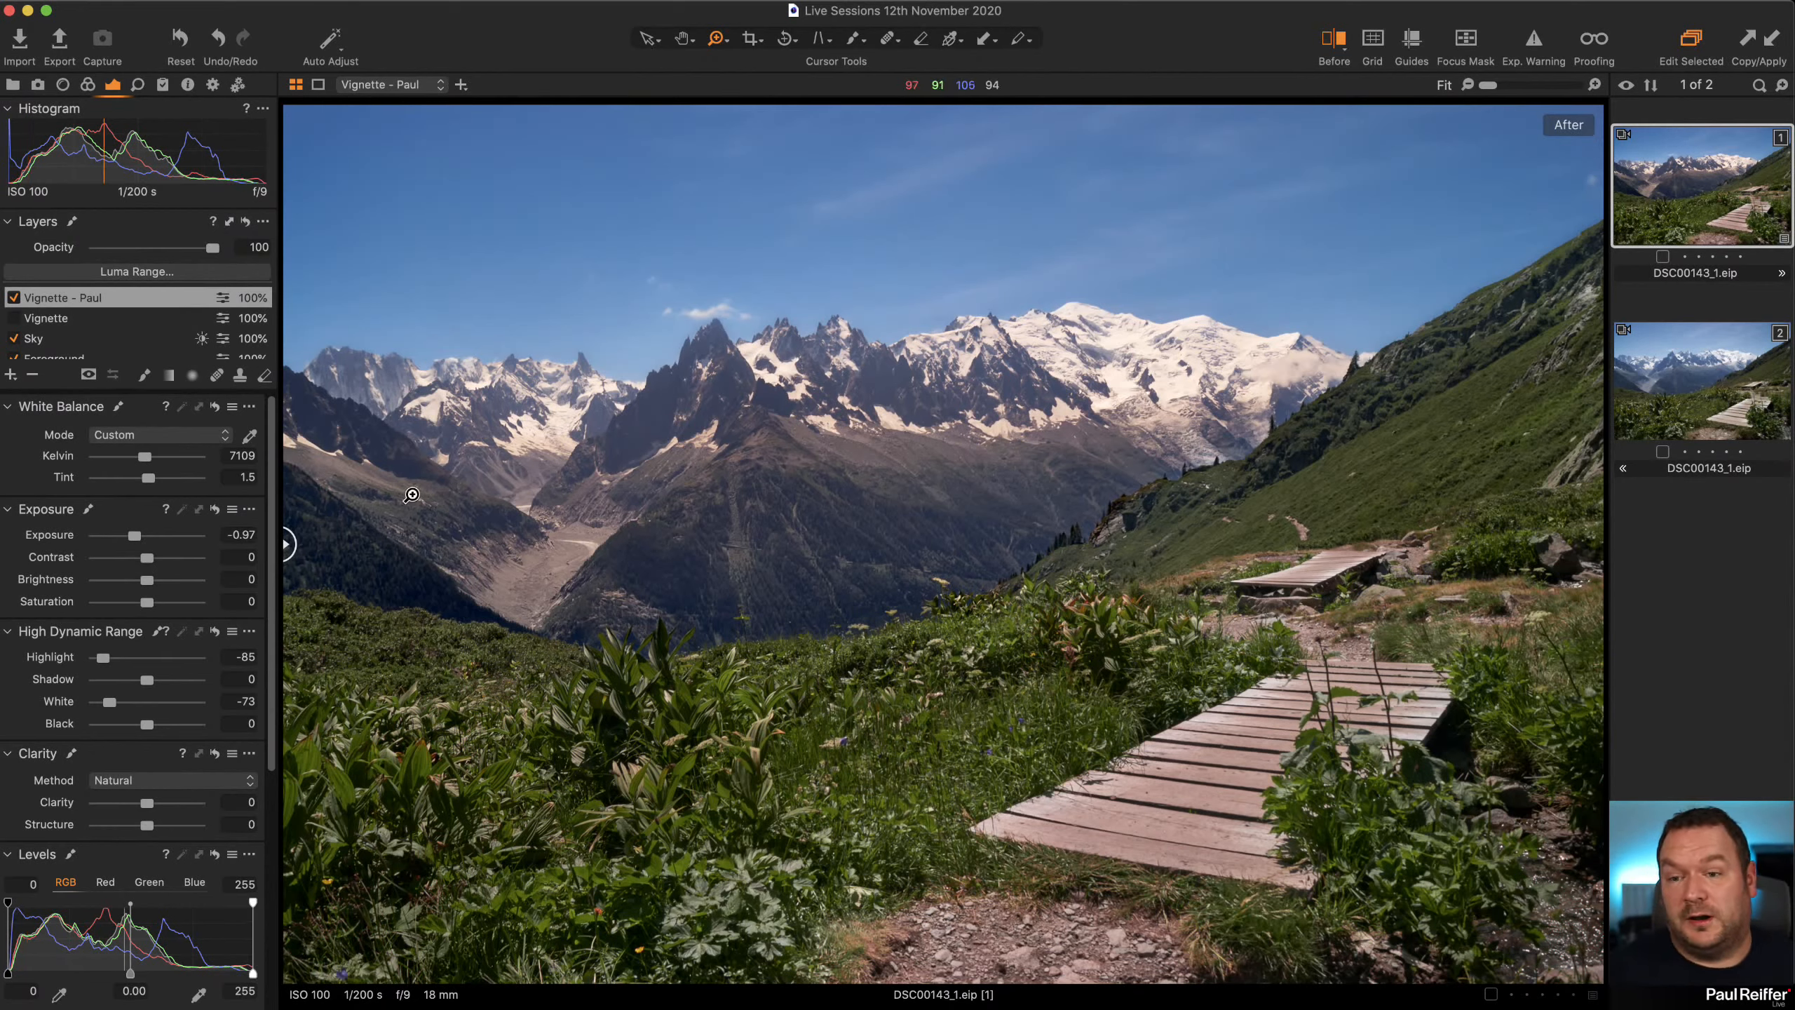
right_click(1658, 173)
click(1717, 239)
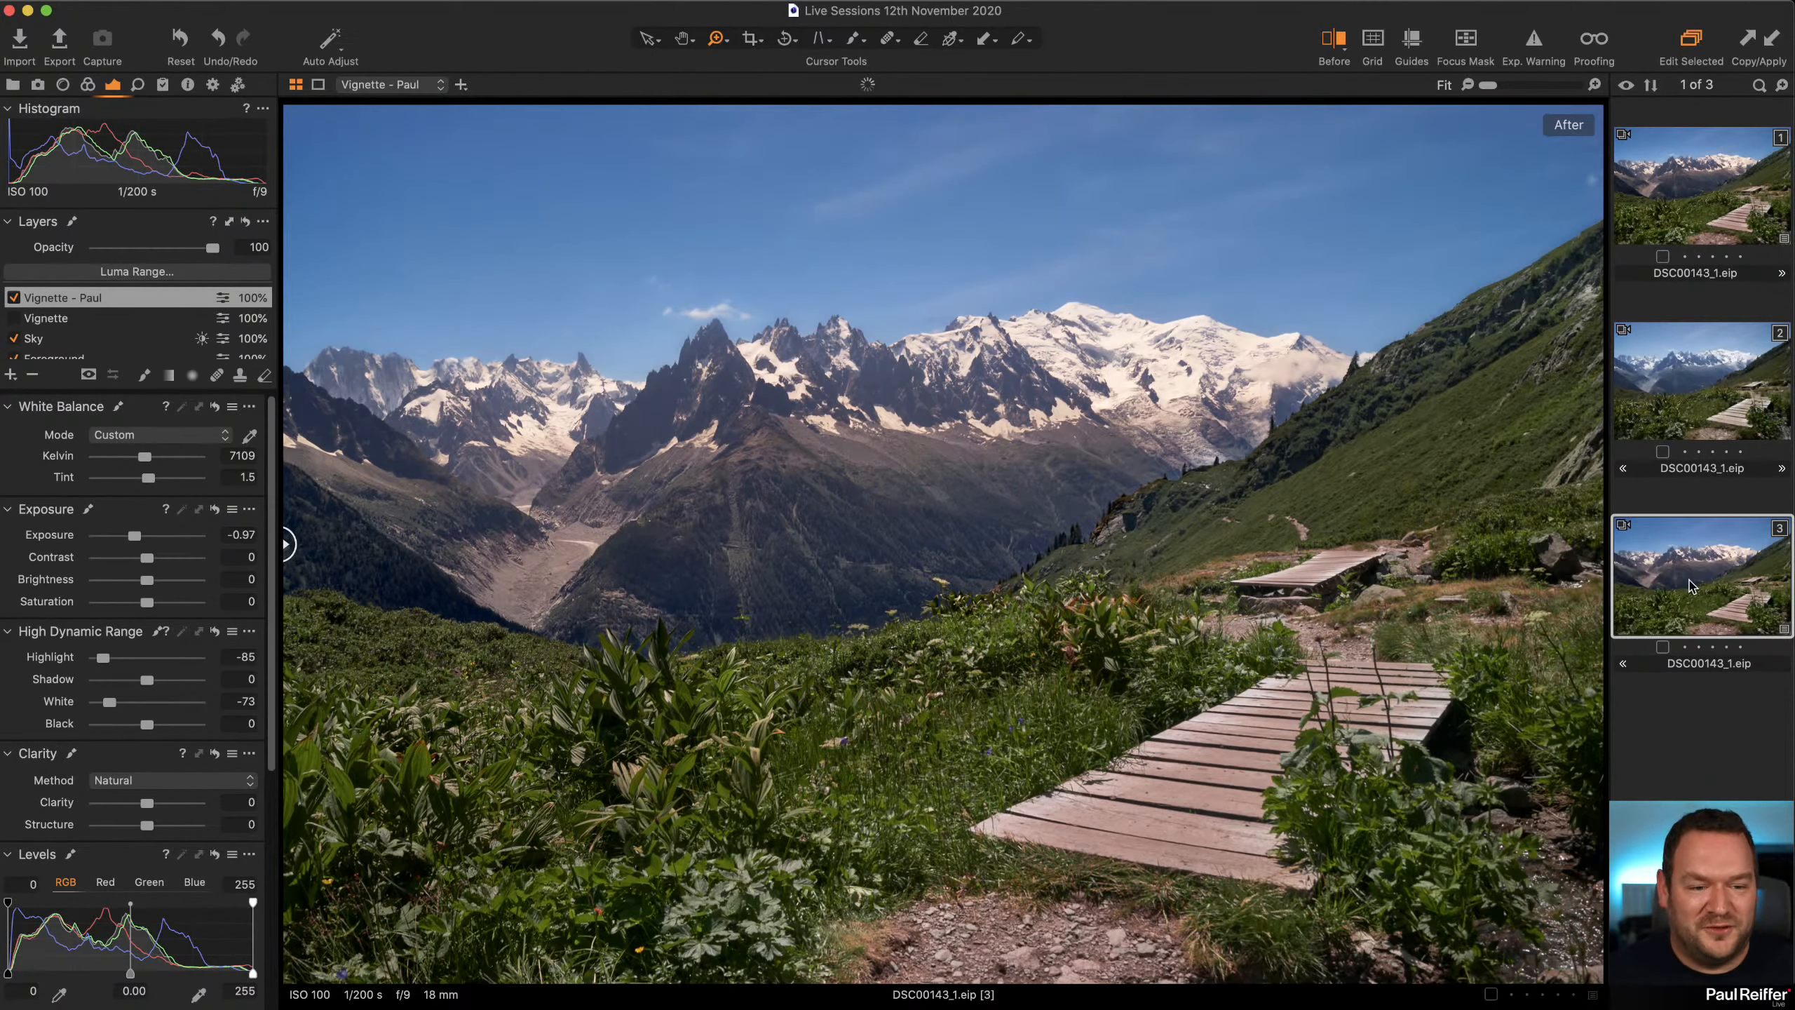
Enable the original Vignette layer and disable the new one in the cloned variant, and compare it with the first variant.
click(1740, 399)
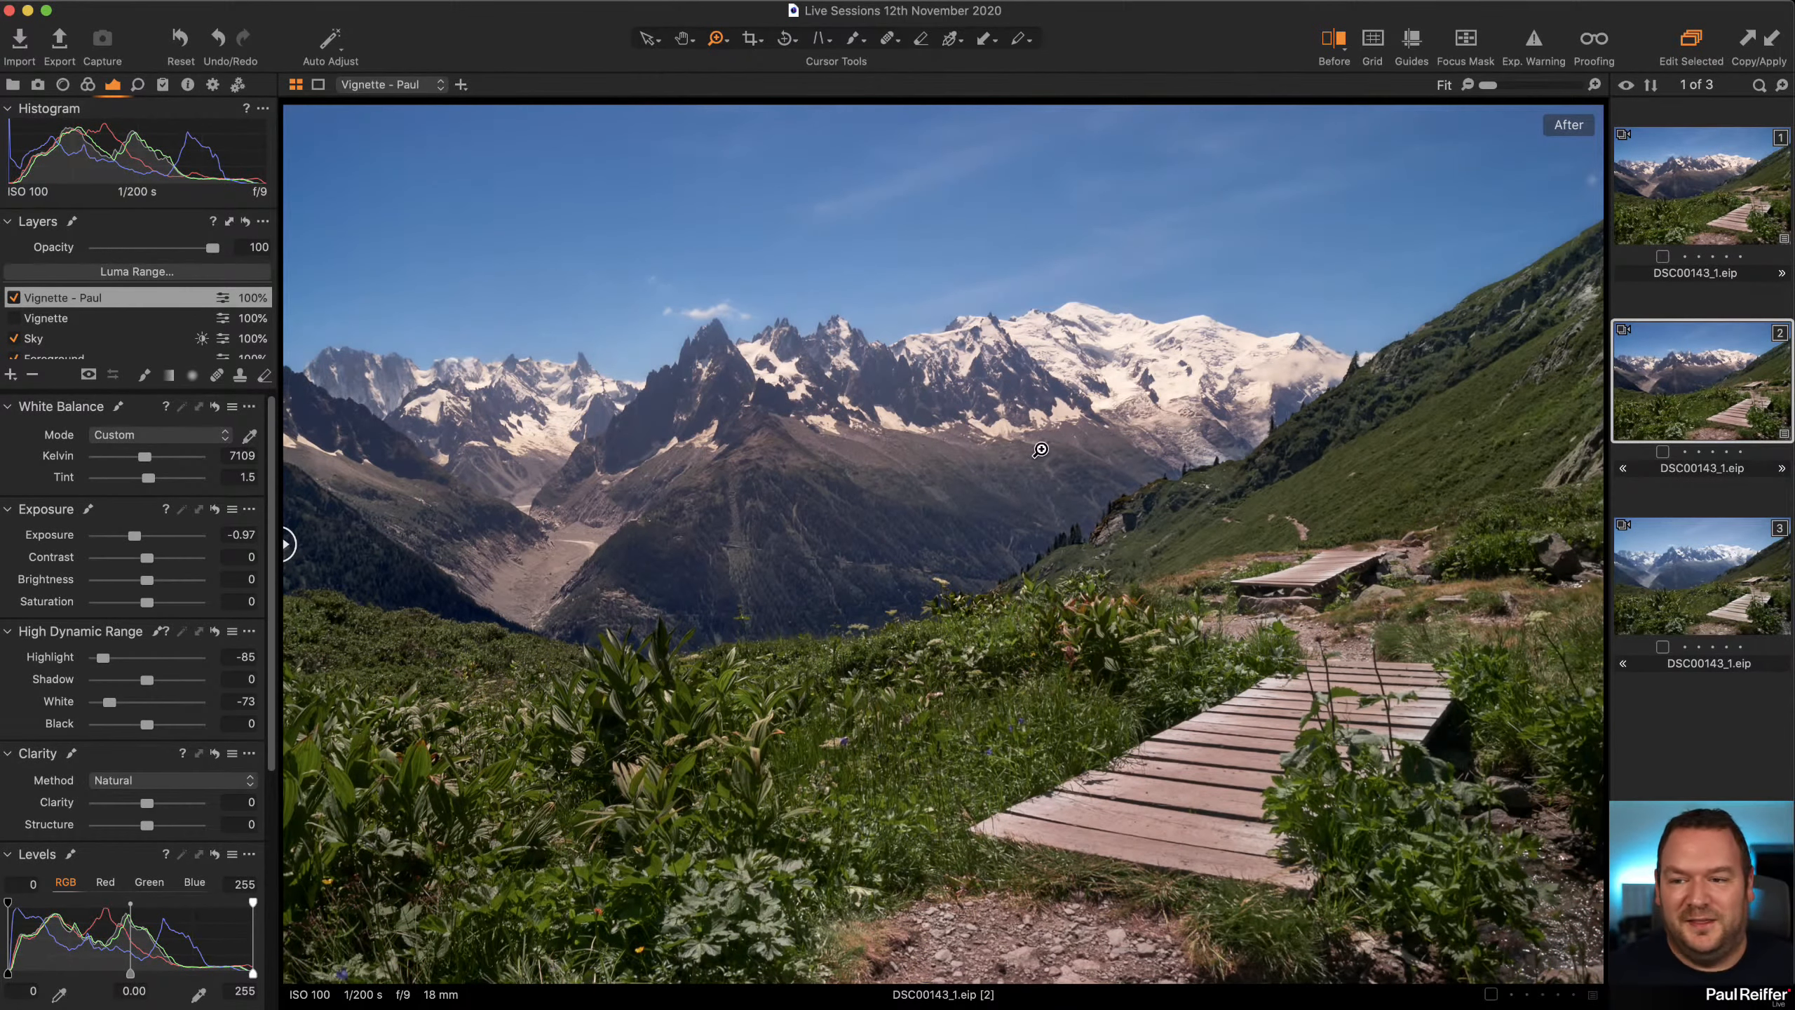
click(15, 318)
click(14, 298)
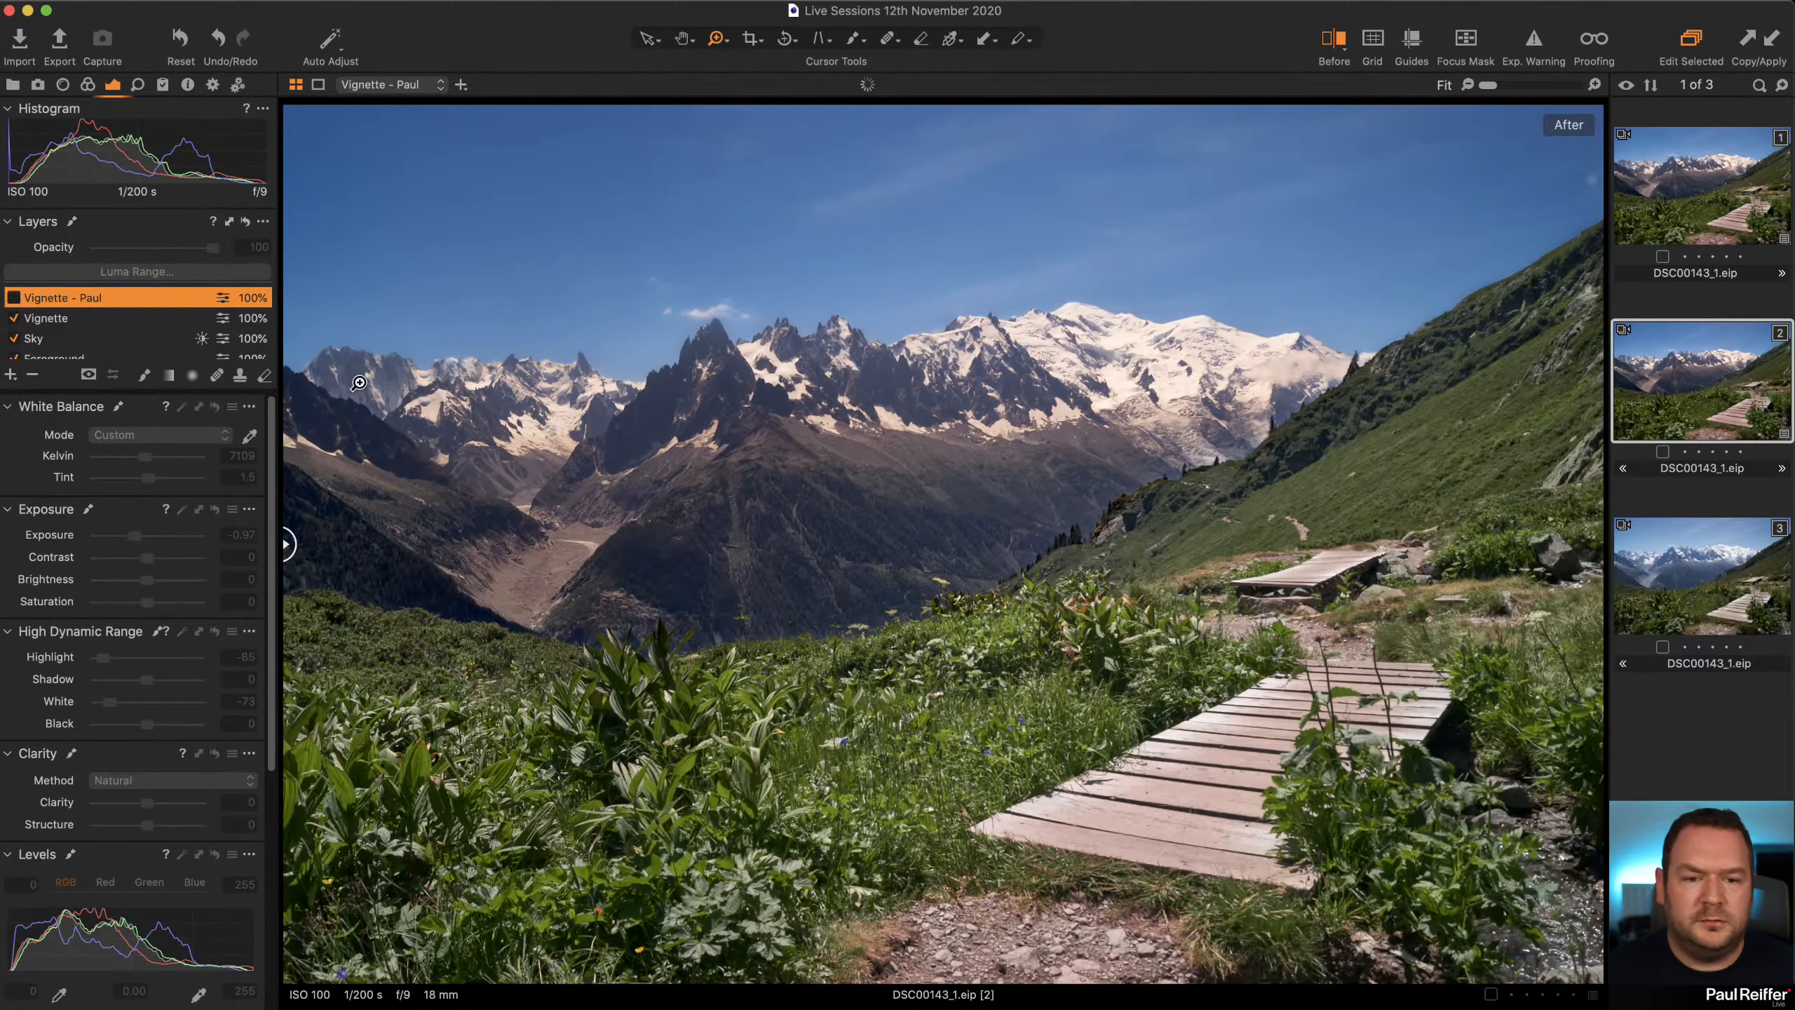
click(1720, 185)
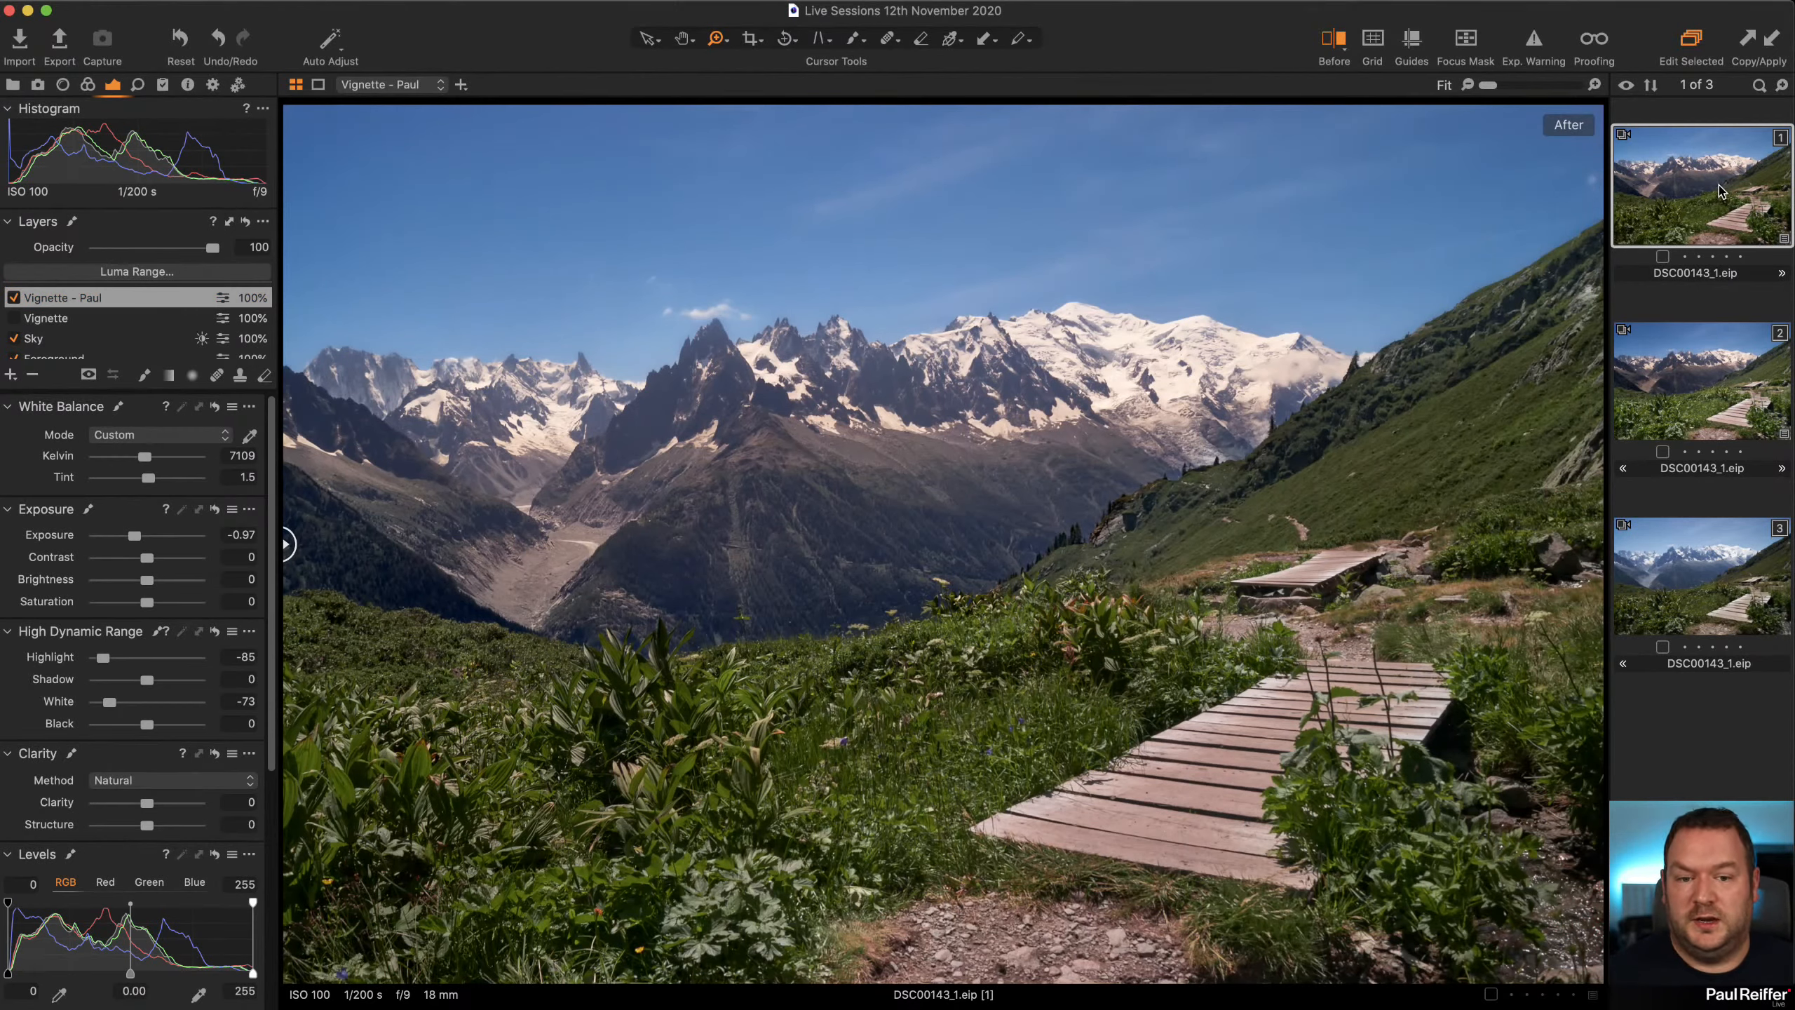
click(1719, 391)
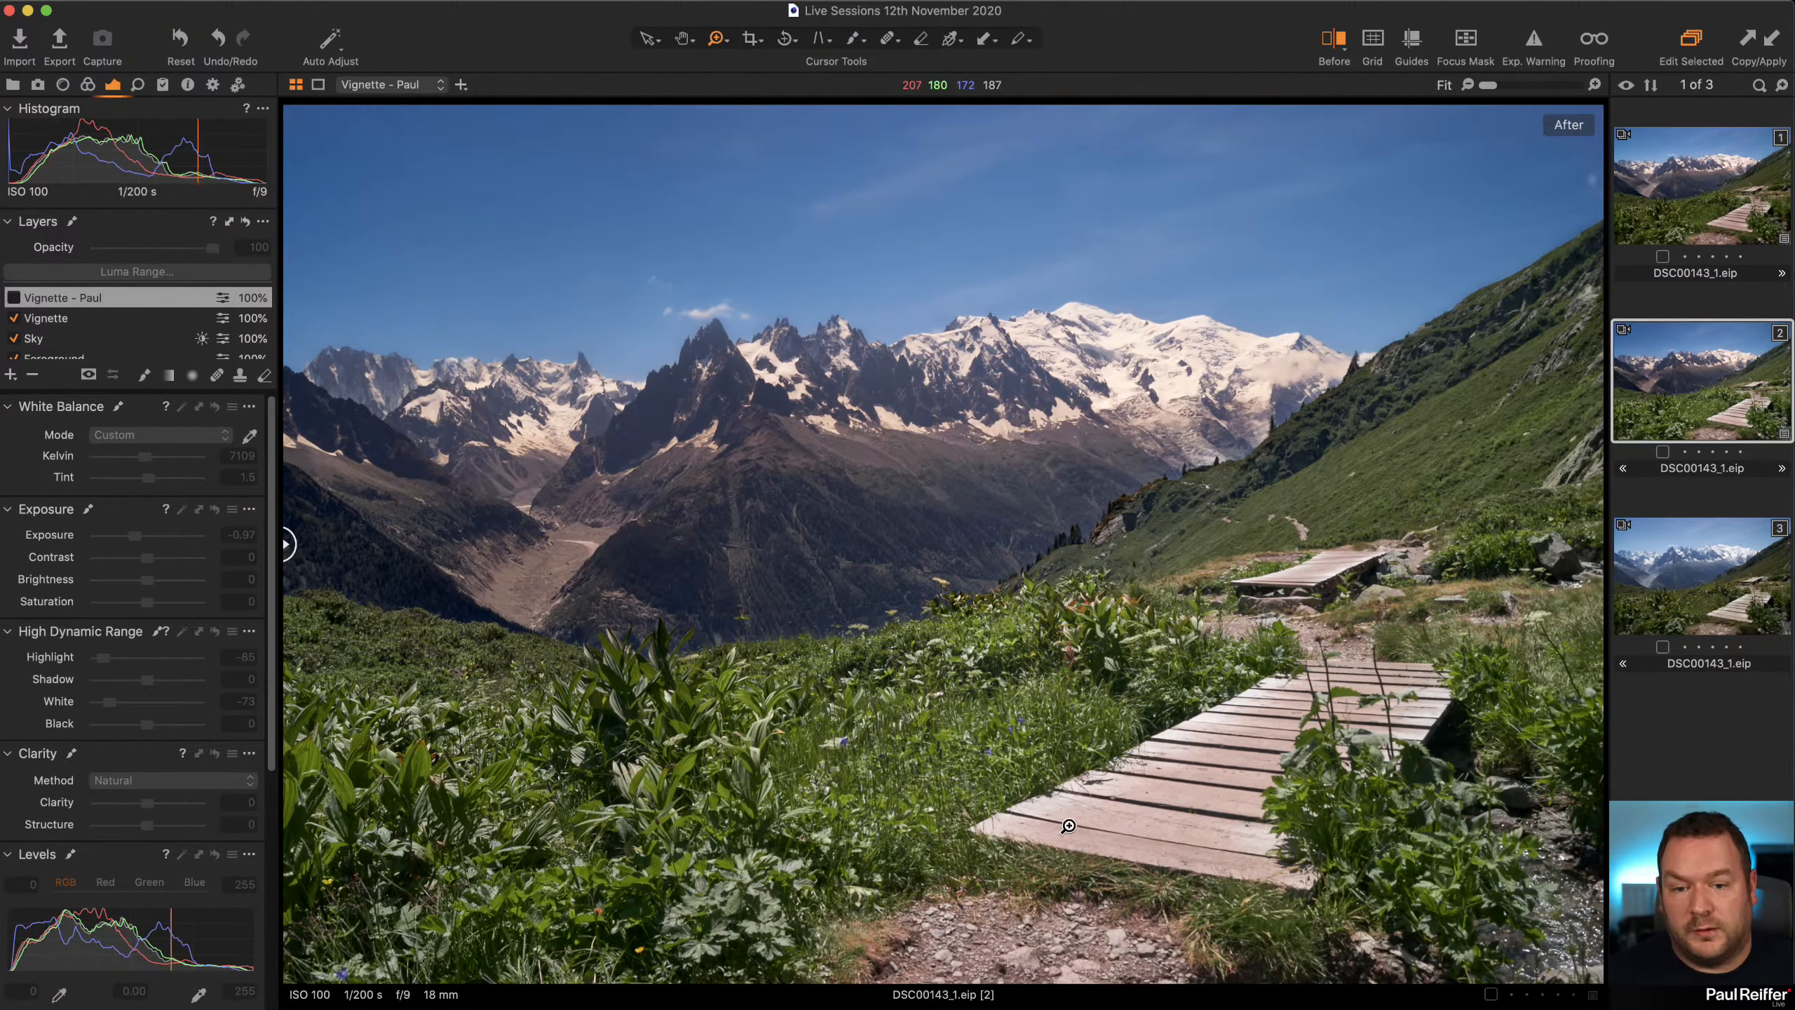
click(1670, 228)
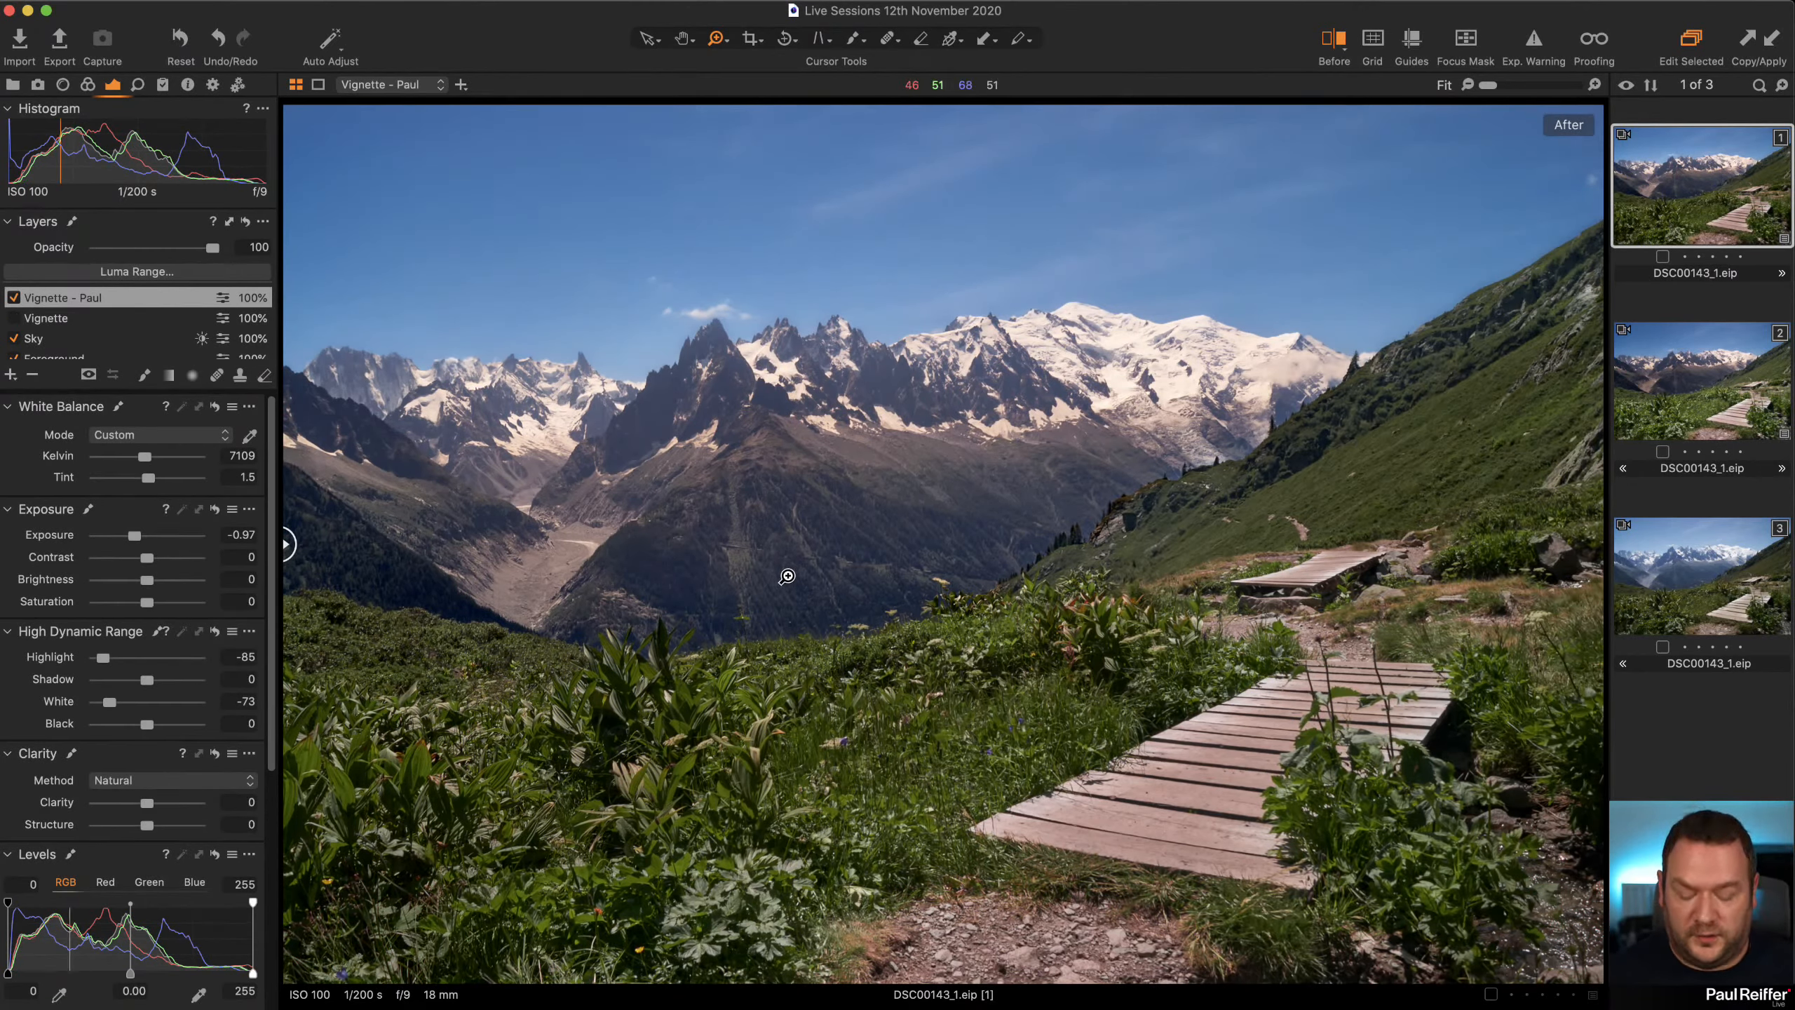
Soften the new vignette mask along the foreground's upper edge, slope and gravel path using a size 426 eraser, hardness 0, opacity 32, flow 100.
key(m)
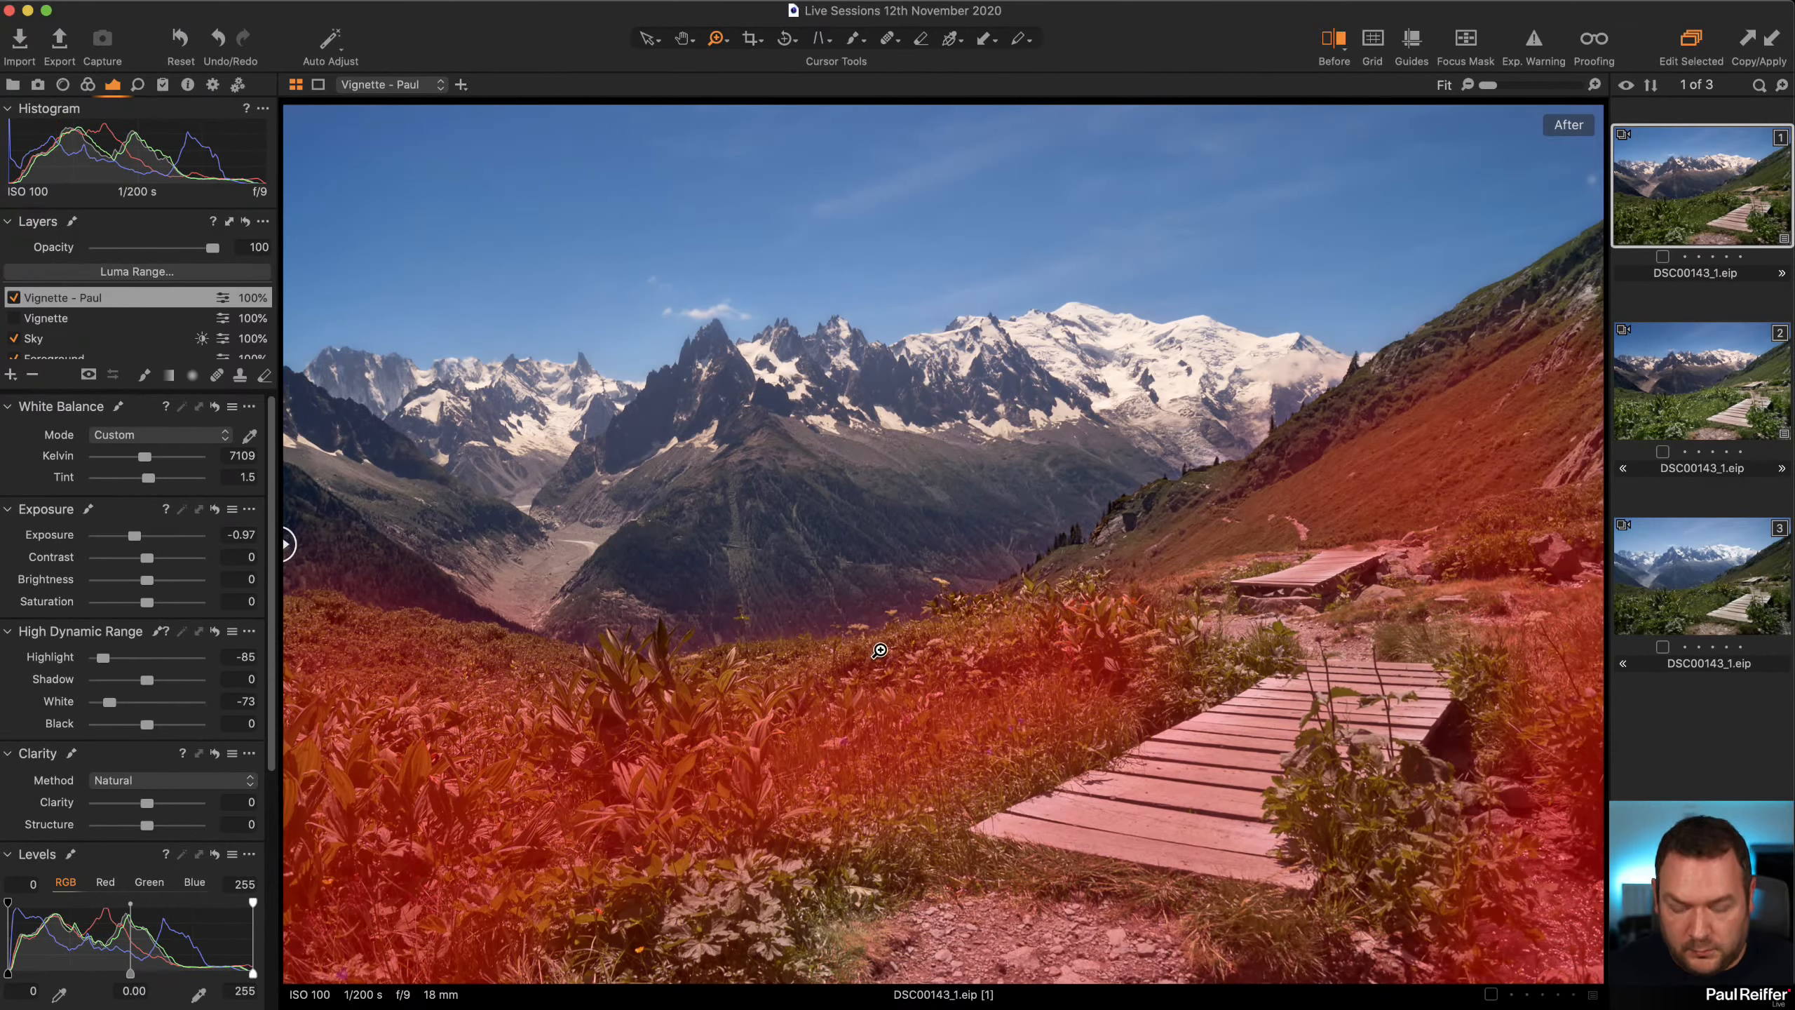
key(e)
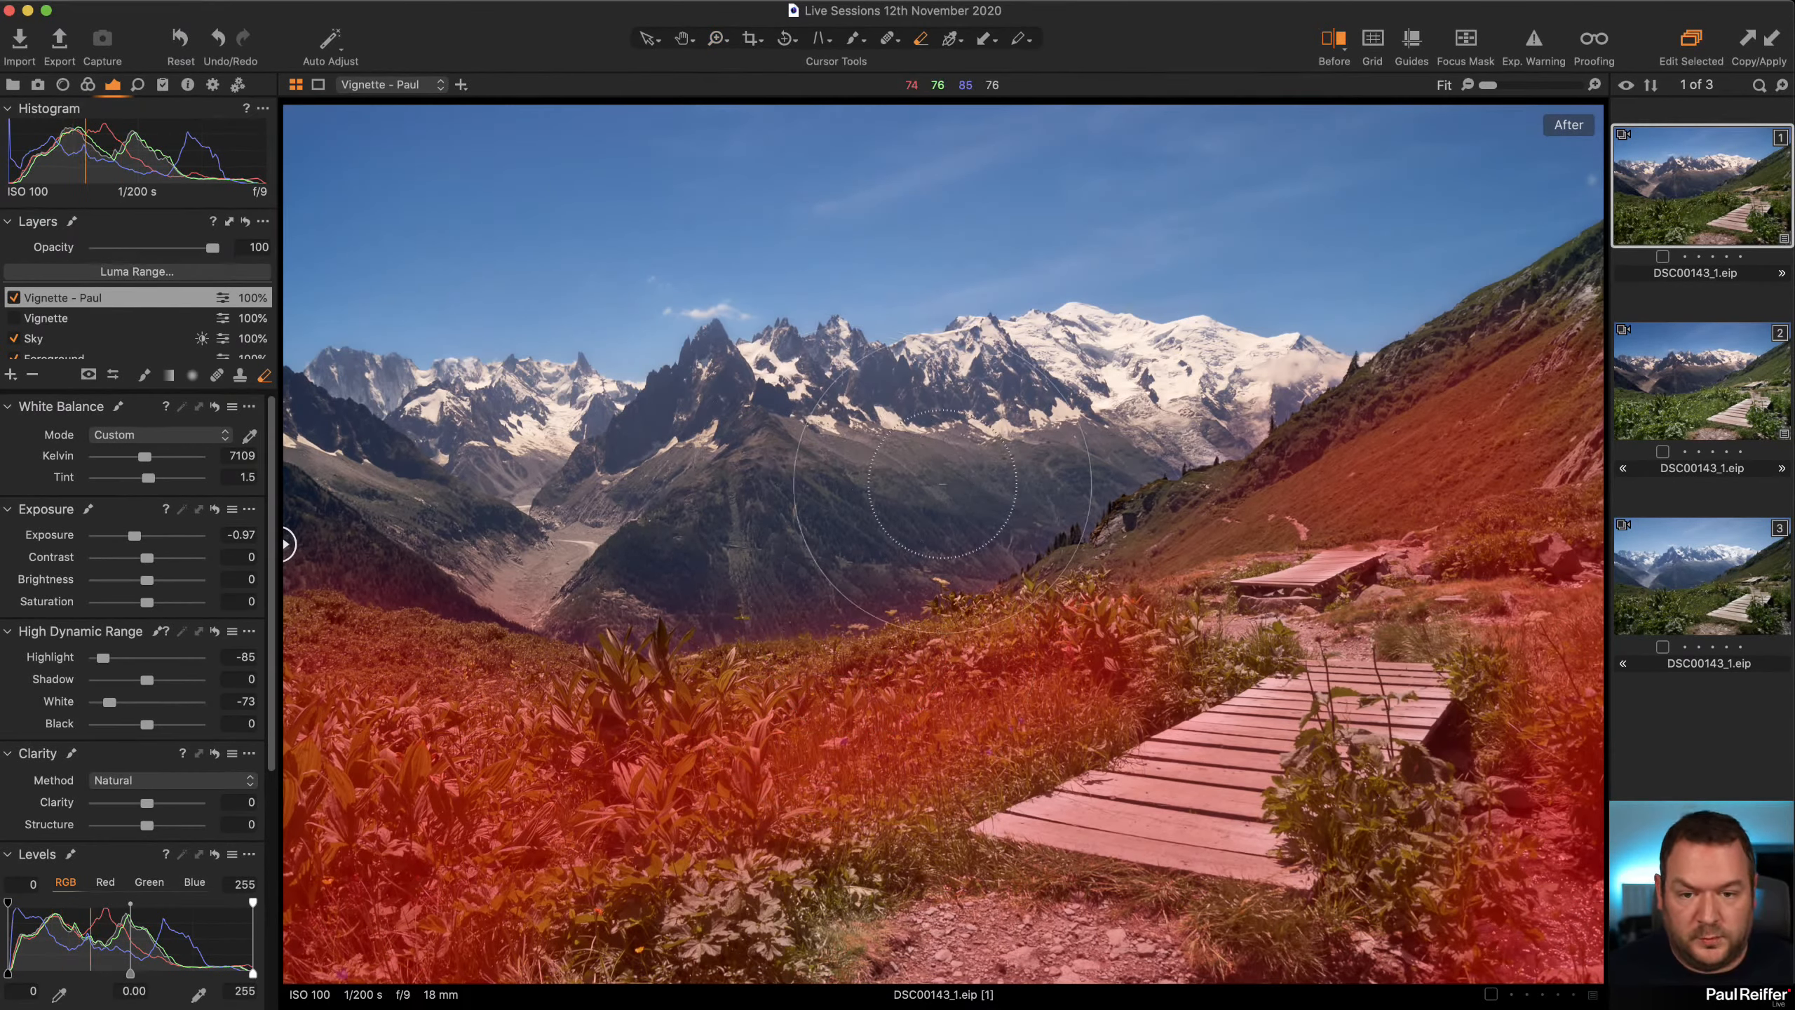
right_click(1141, 438)
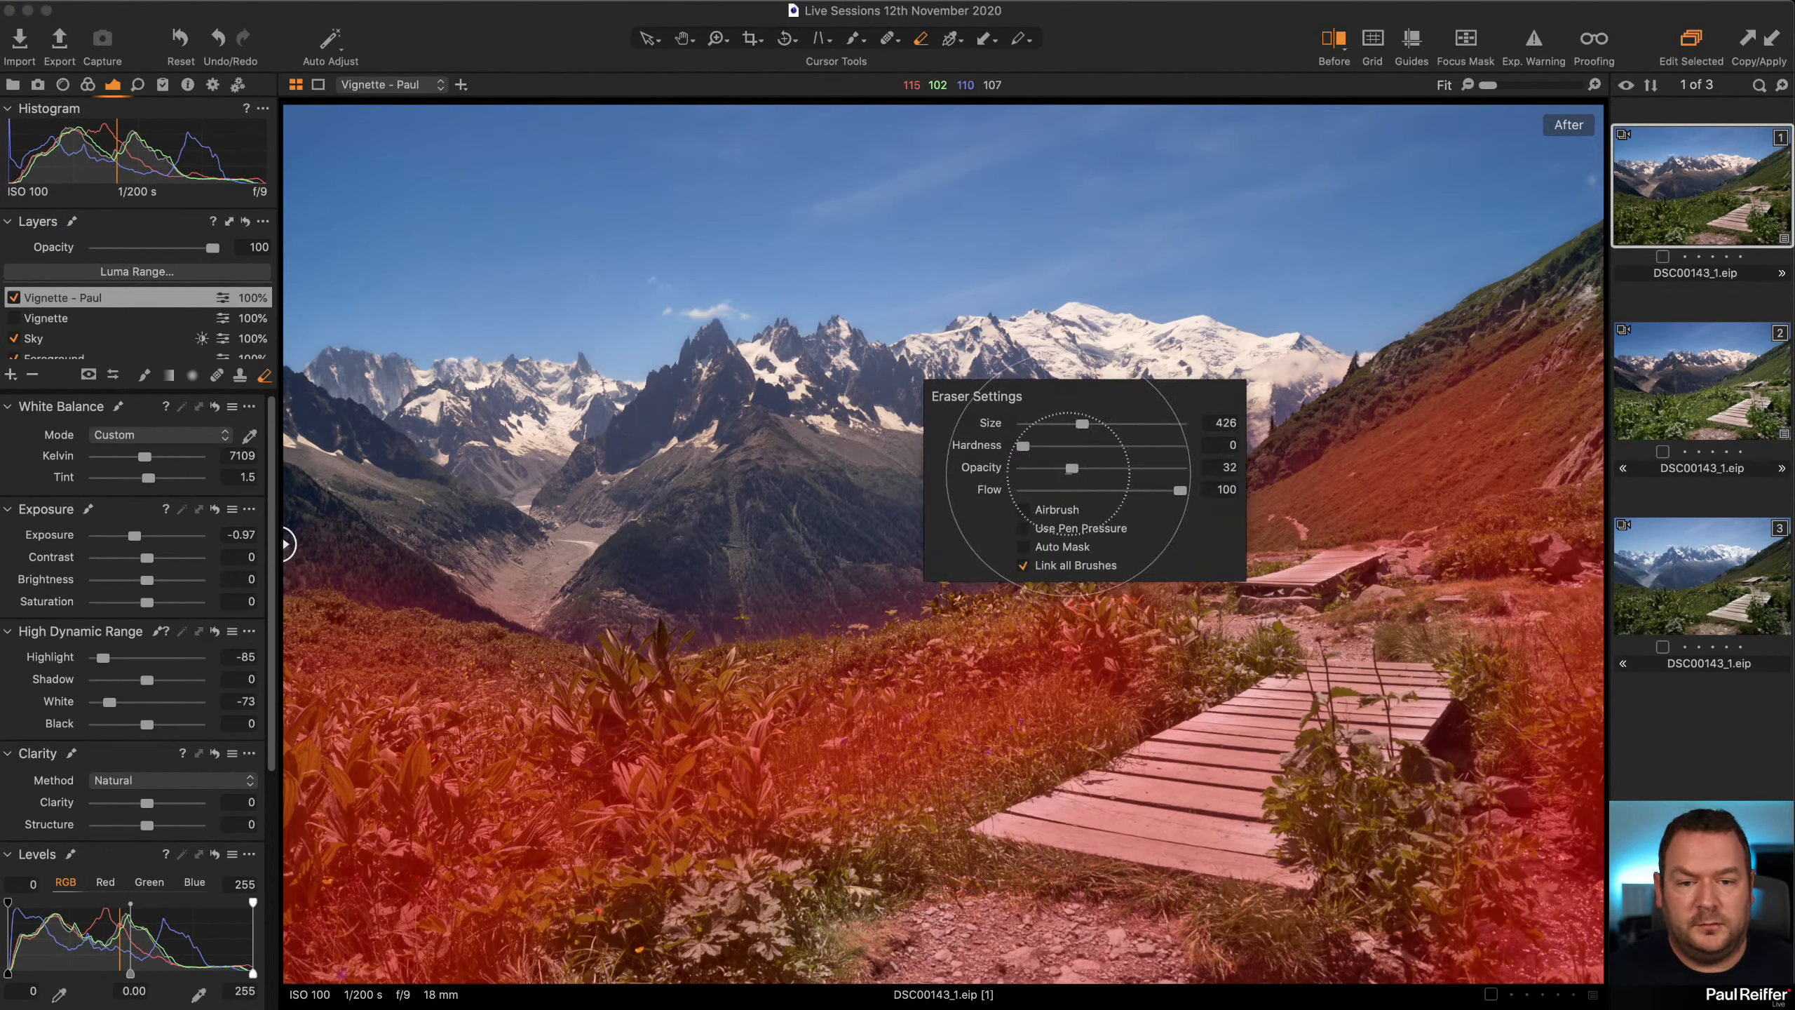
drag(859, 563, 1156, 536)
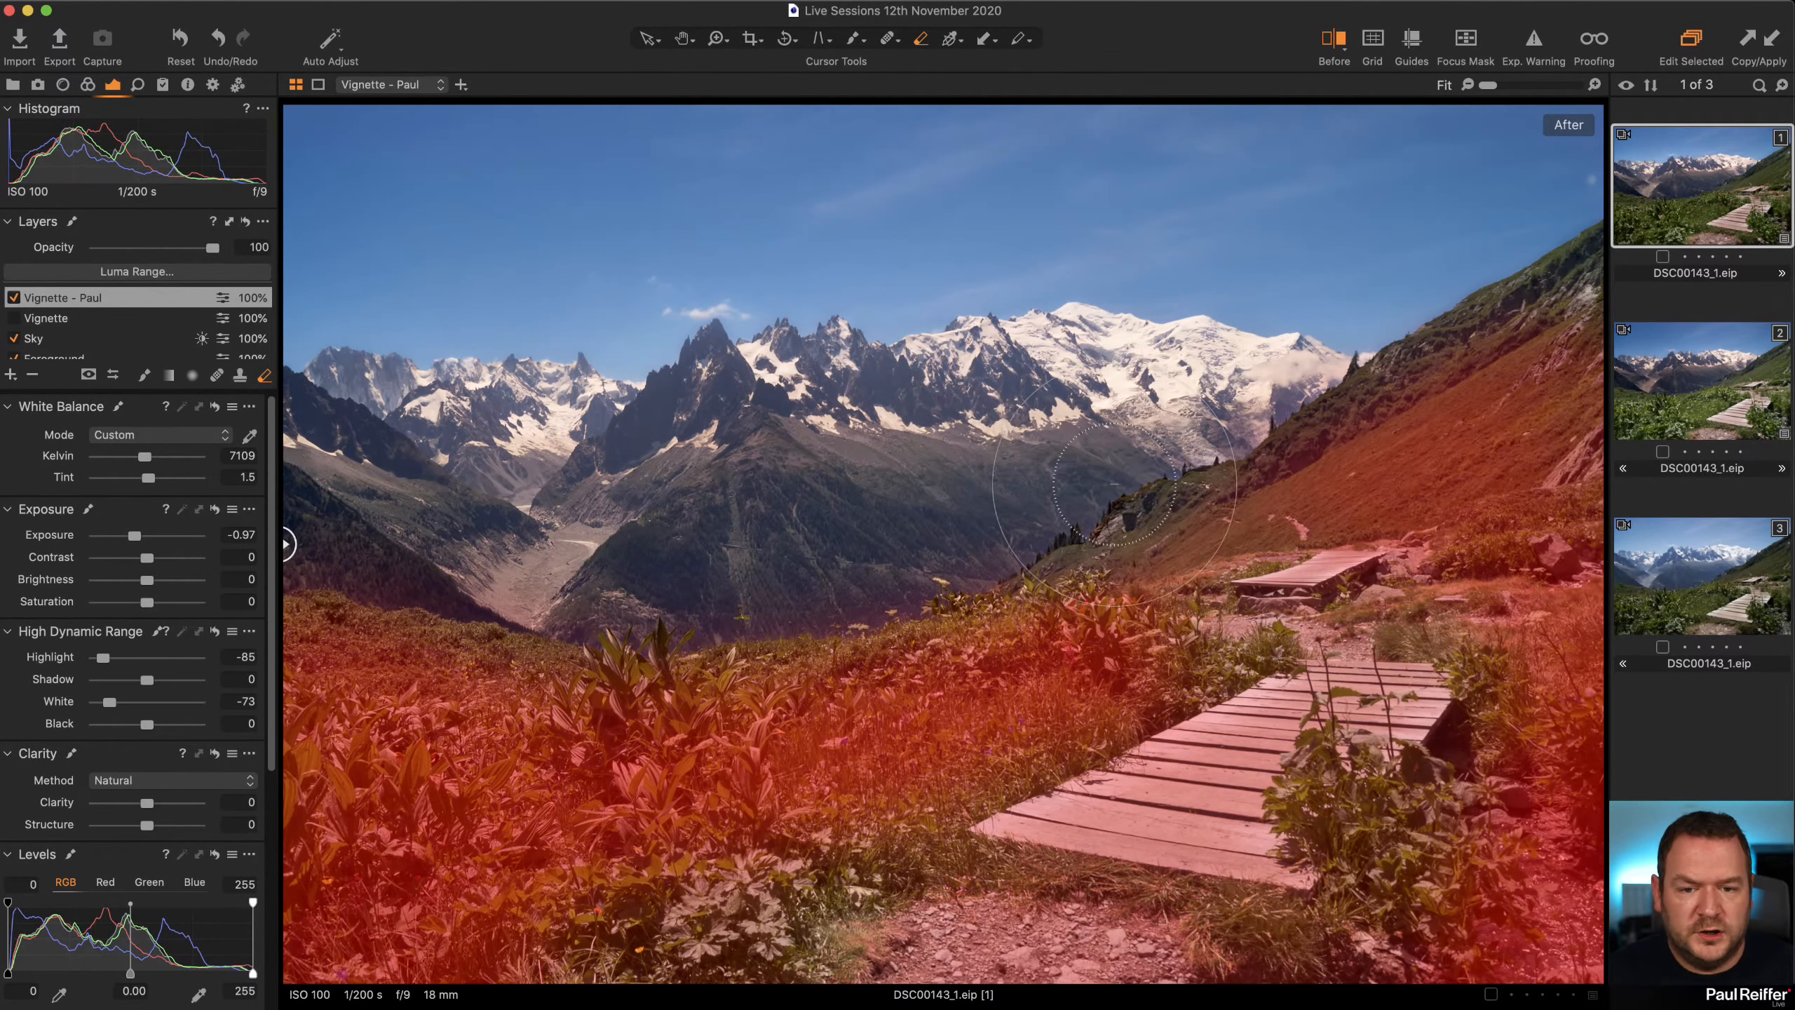
drag(316, 602, 1074, 554)
drag(1590, 340, 1584, 509)
mouse_move(1251, 933)
mouse_down()
mouse_move(1196, 956)
mouse_move(876, 980)
mouse_up()
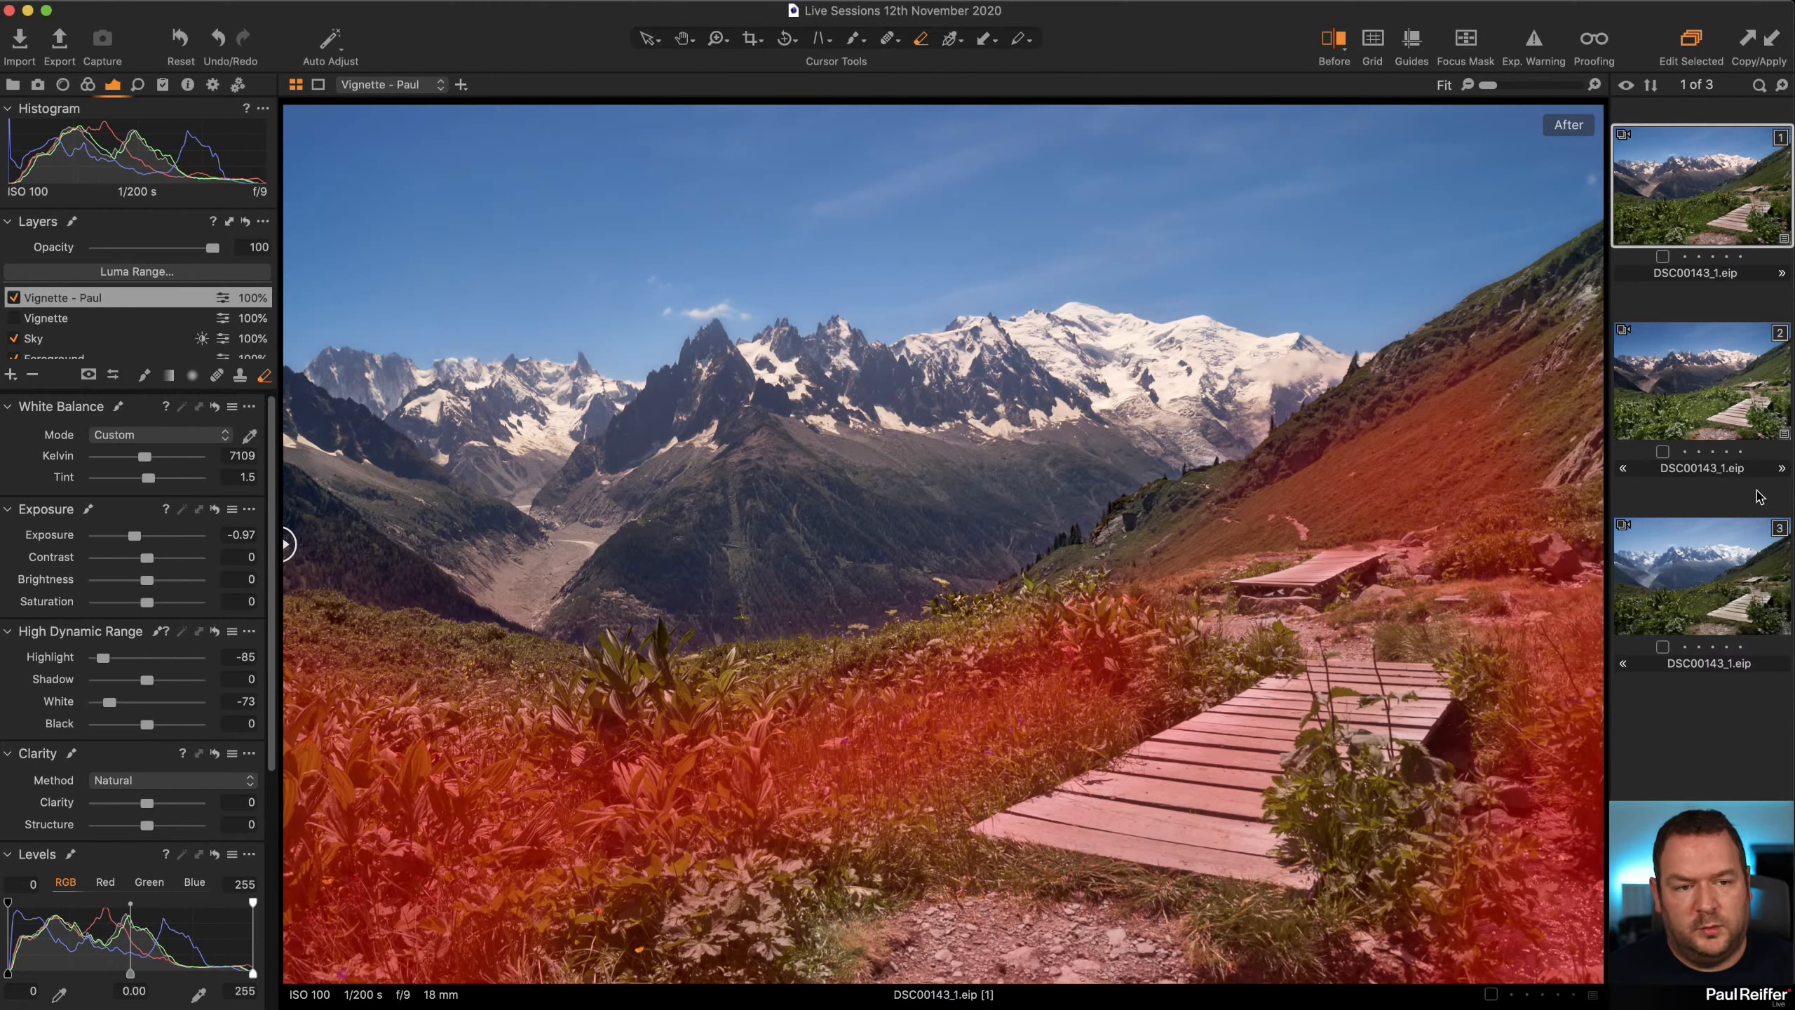
key(m)
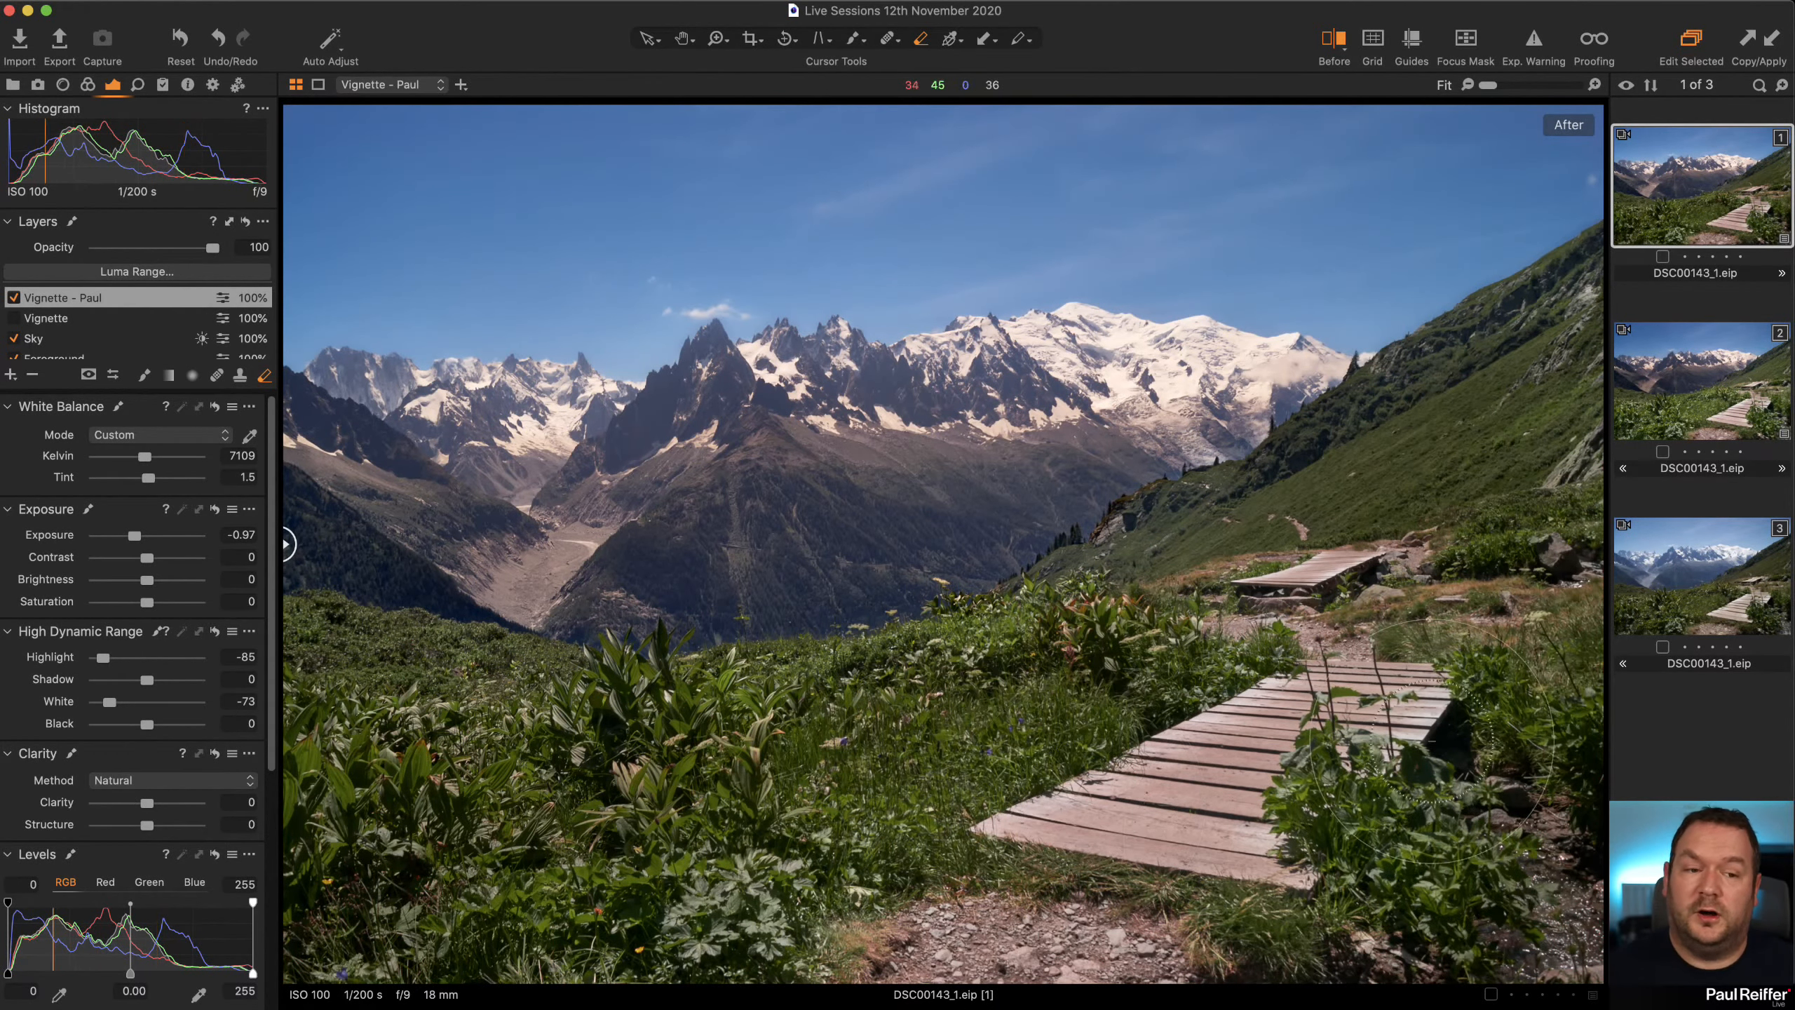
Compare the cloned variant with the first variant side by side and return to the first variant alone.
click(1689, 438)
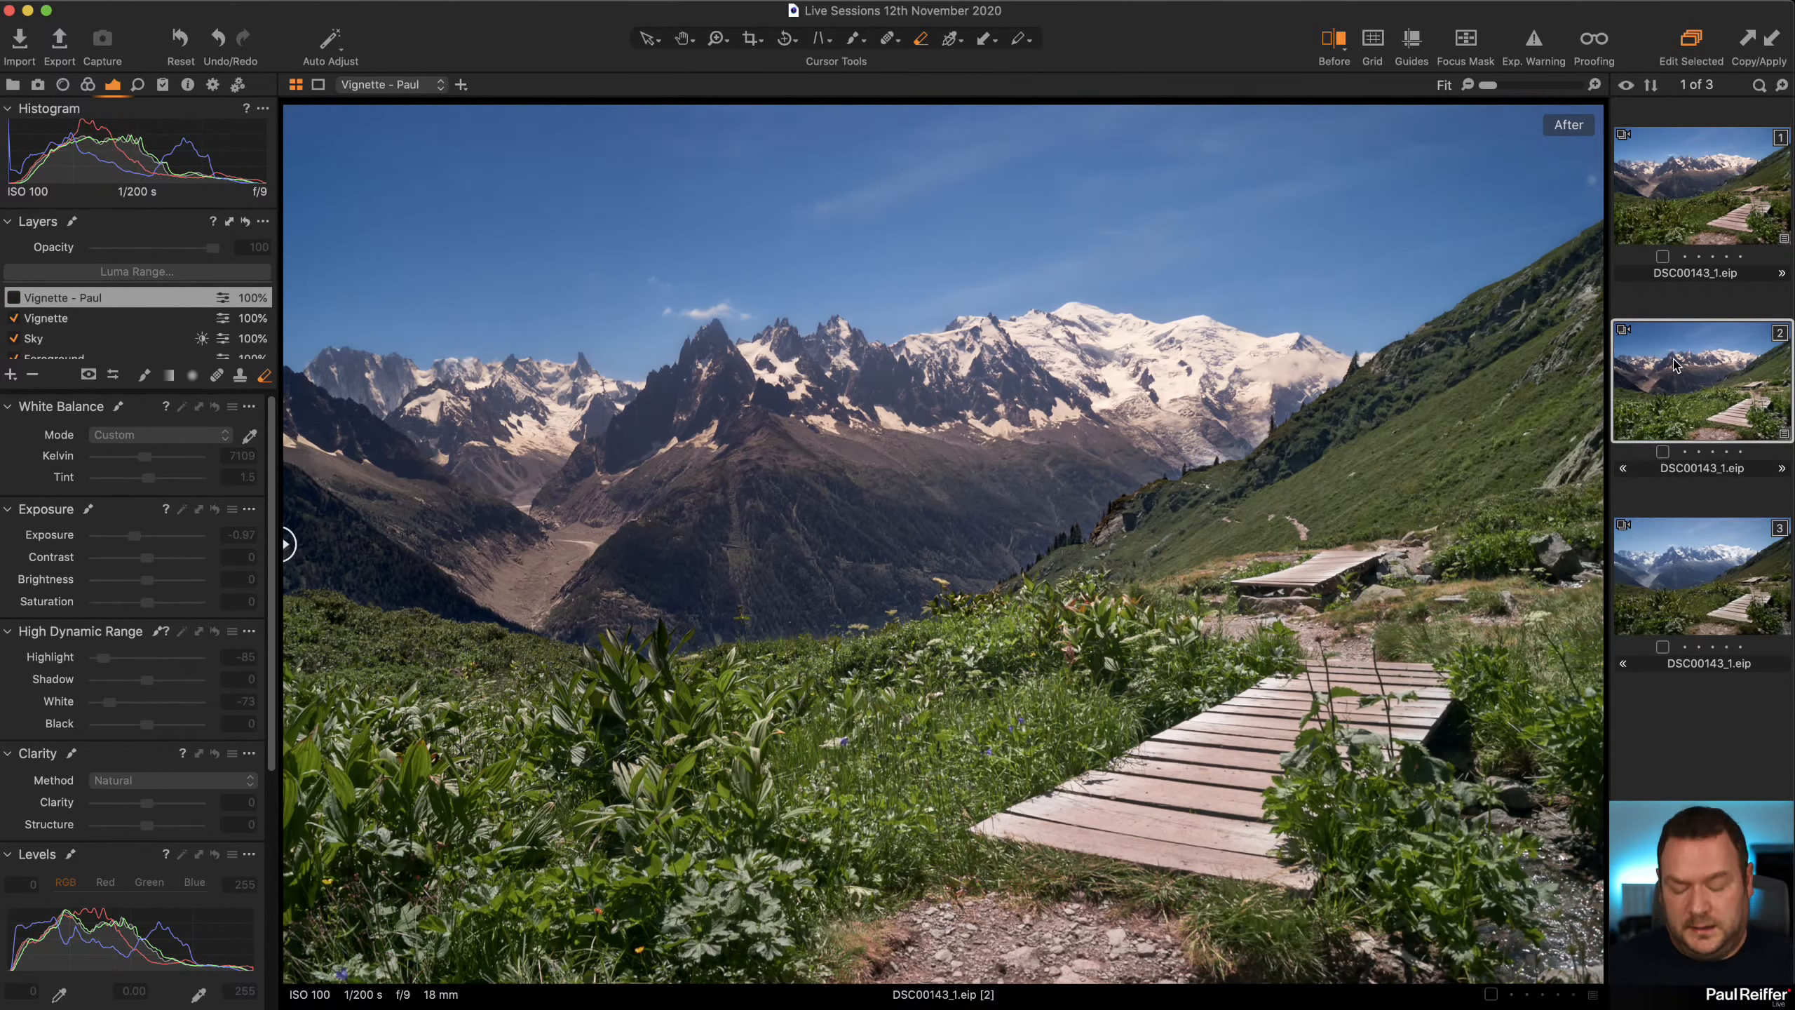
super+click(1714, 209)
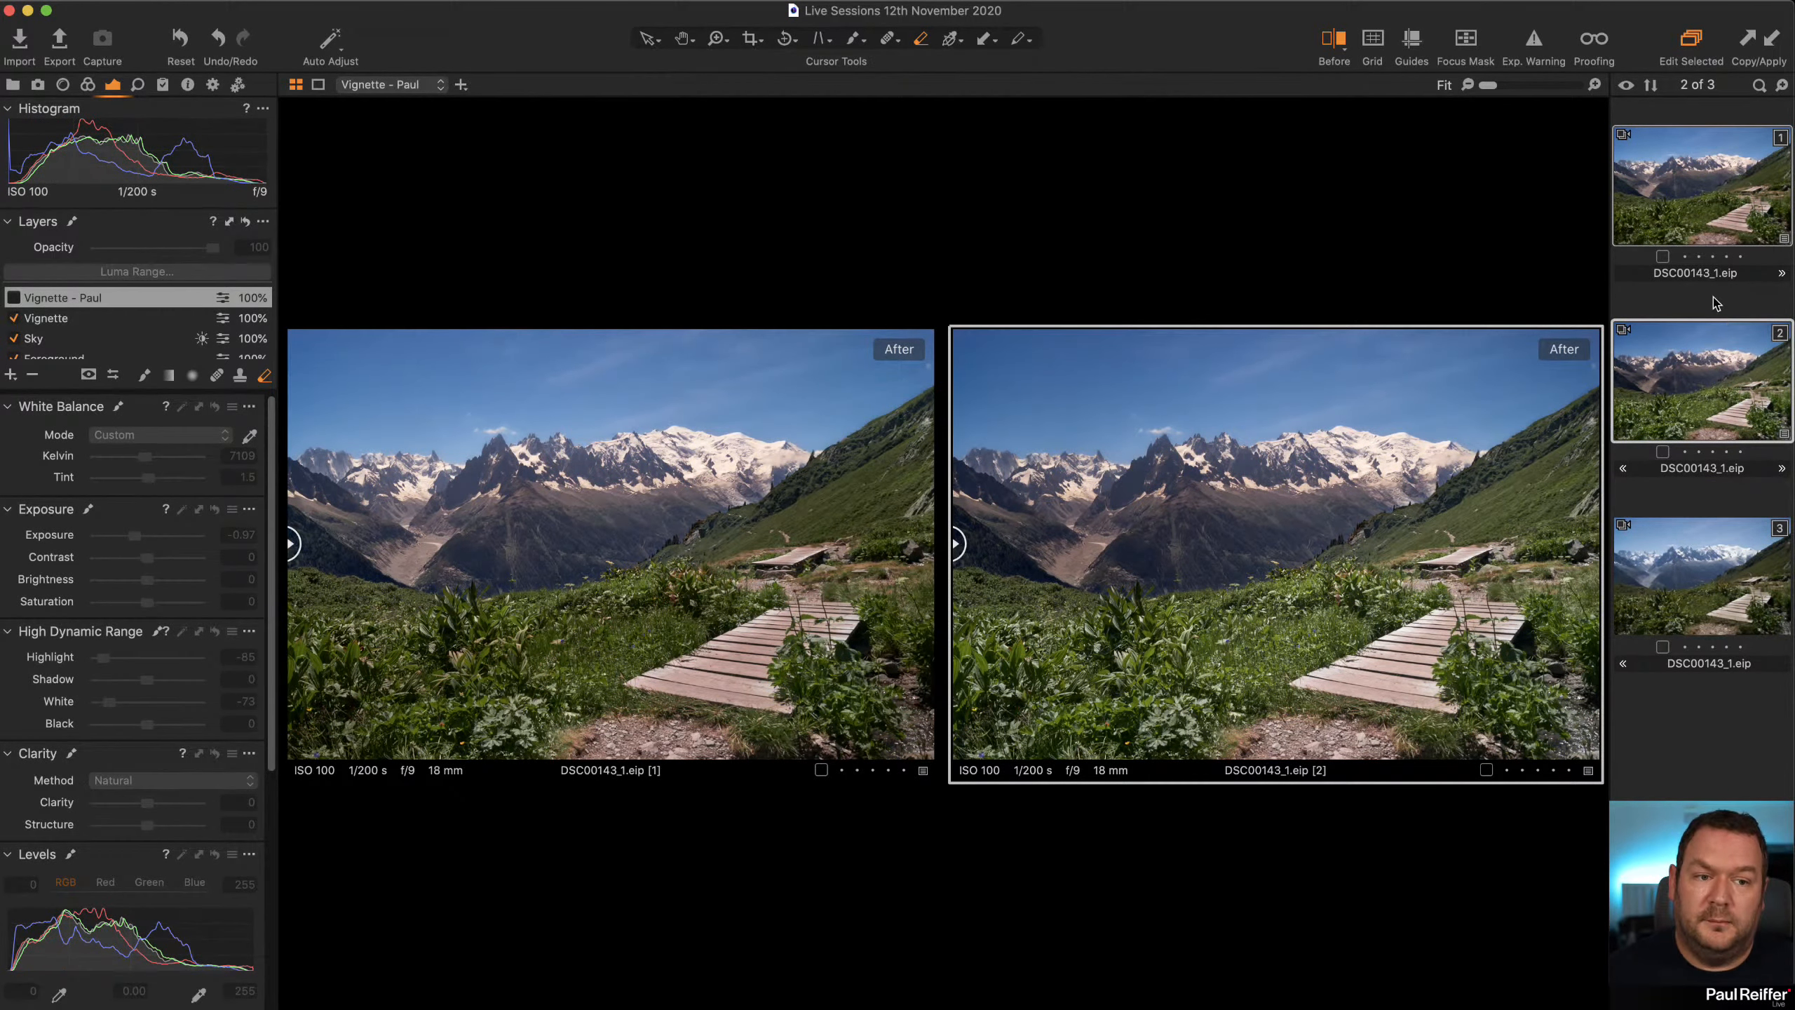
click(1703, 198)
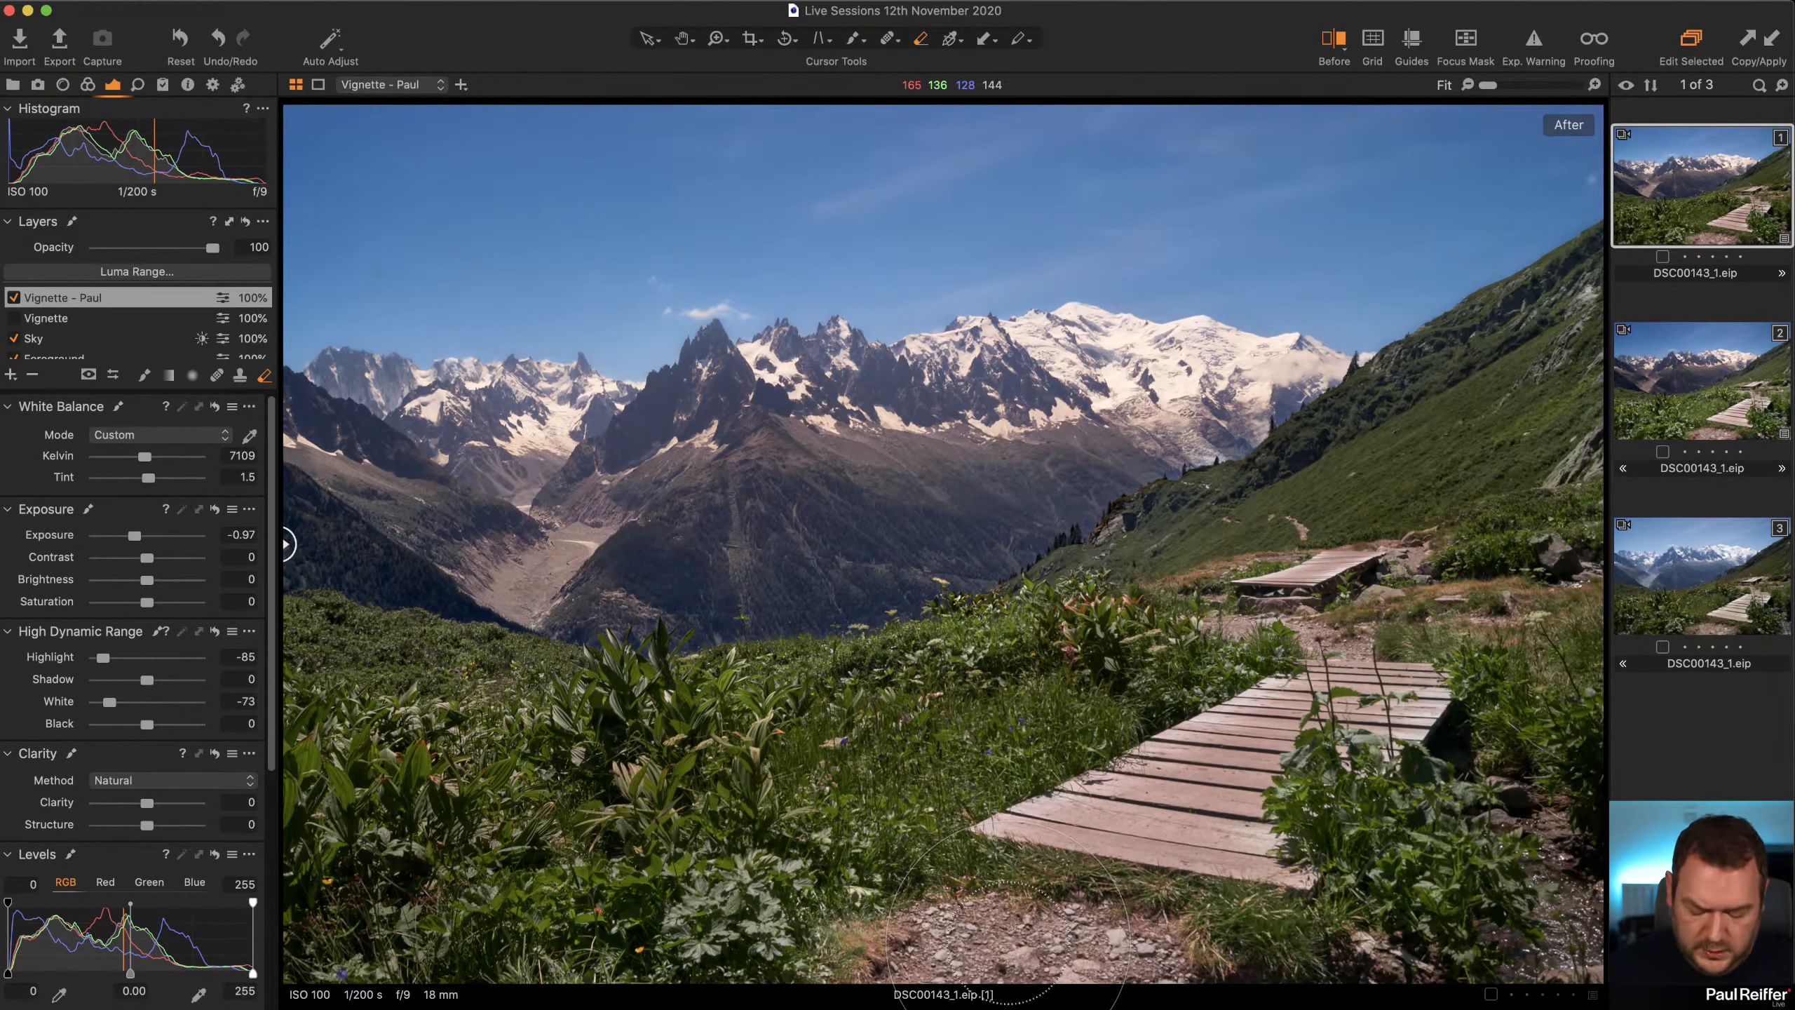
Brush the new vignette layer's mask over the gravel along the lower edge of the path.
key(b)
mouse_move(973, 950)
mouse_down()
mouse_move(1277, 992)
mouse_move(1031, 976)
mouse_move(1159, 983)
mouse_up()
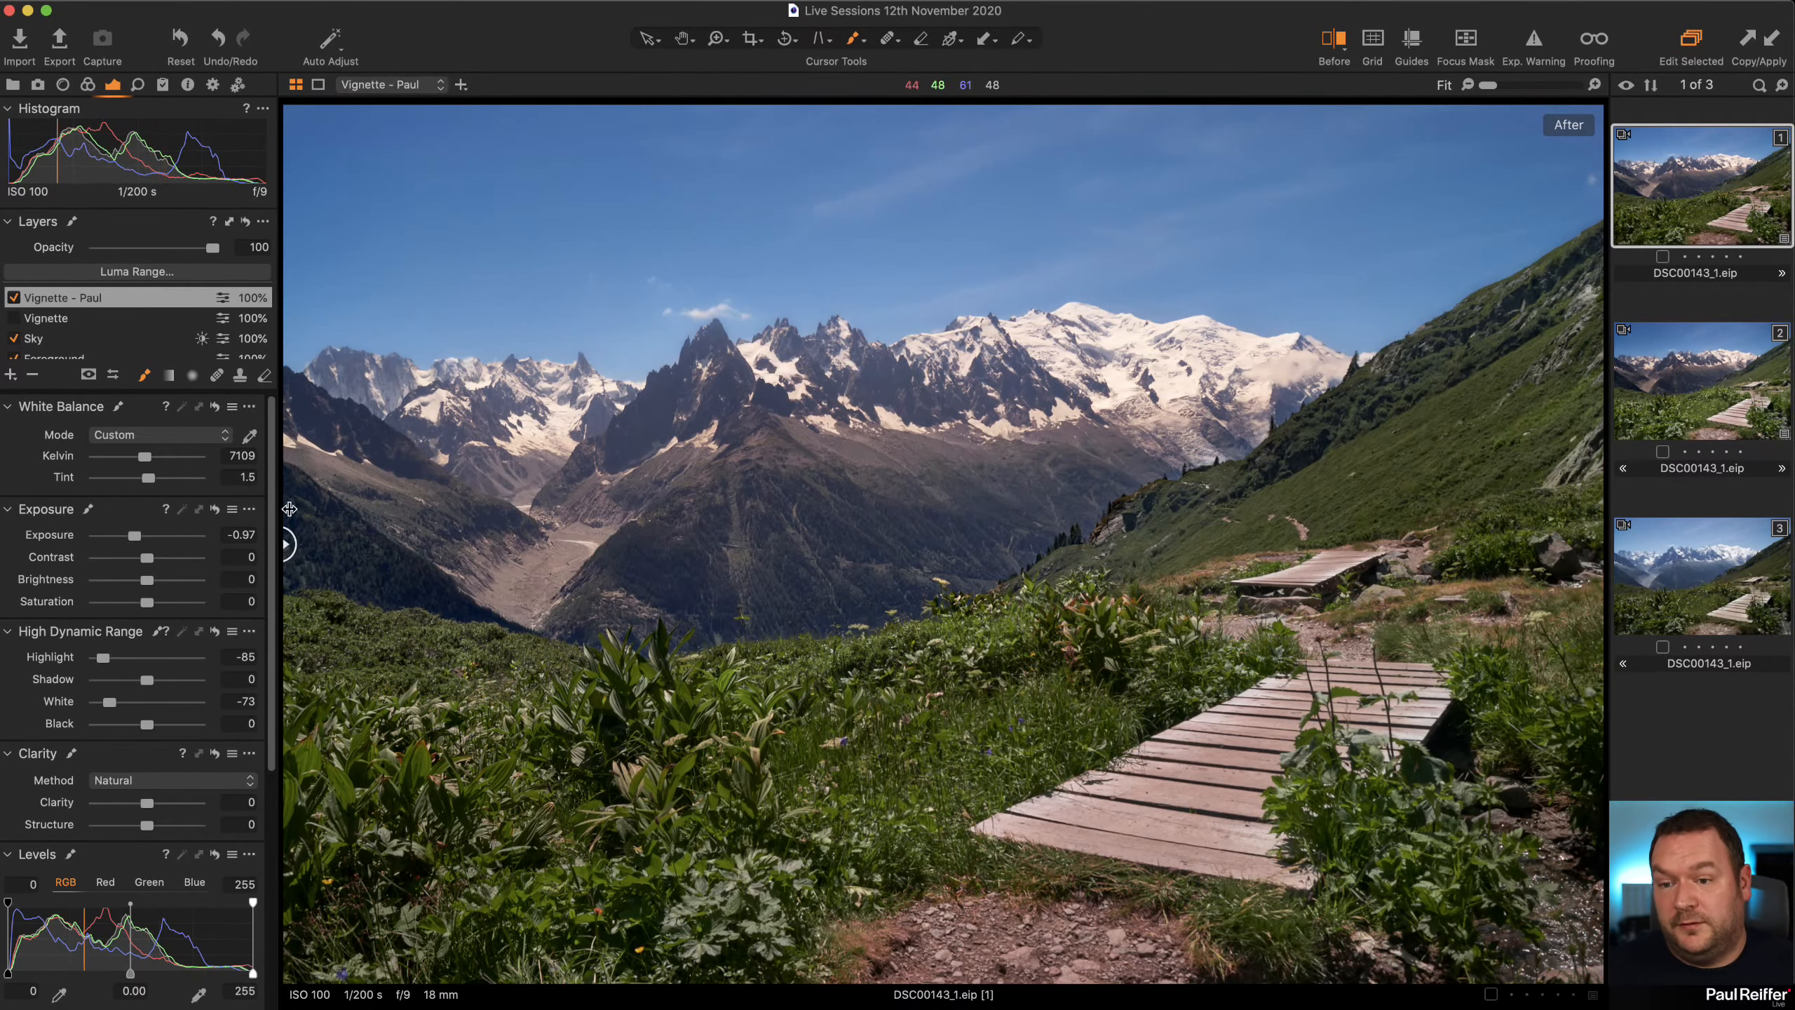
mouse_move(286, 544)
mouse_down()
mouse_move(1601, 543)
mouse_move(286, 544)
mouse_up()
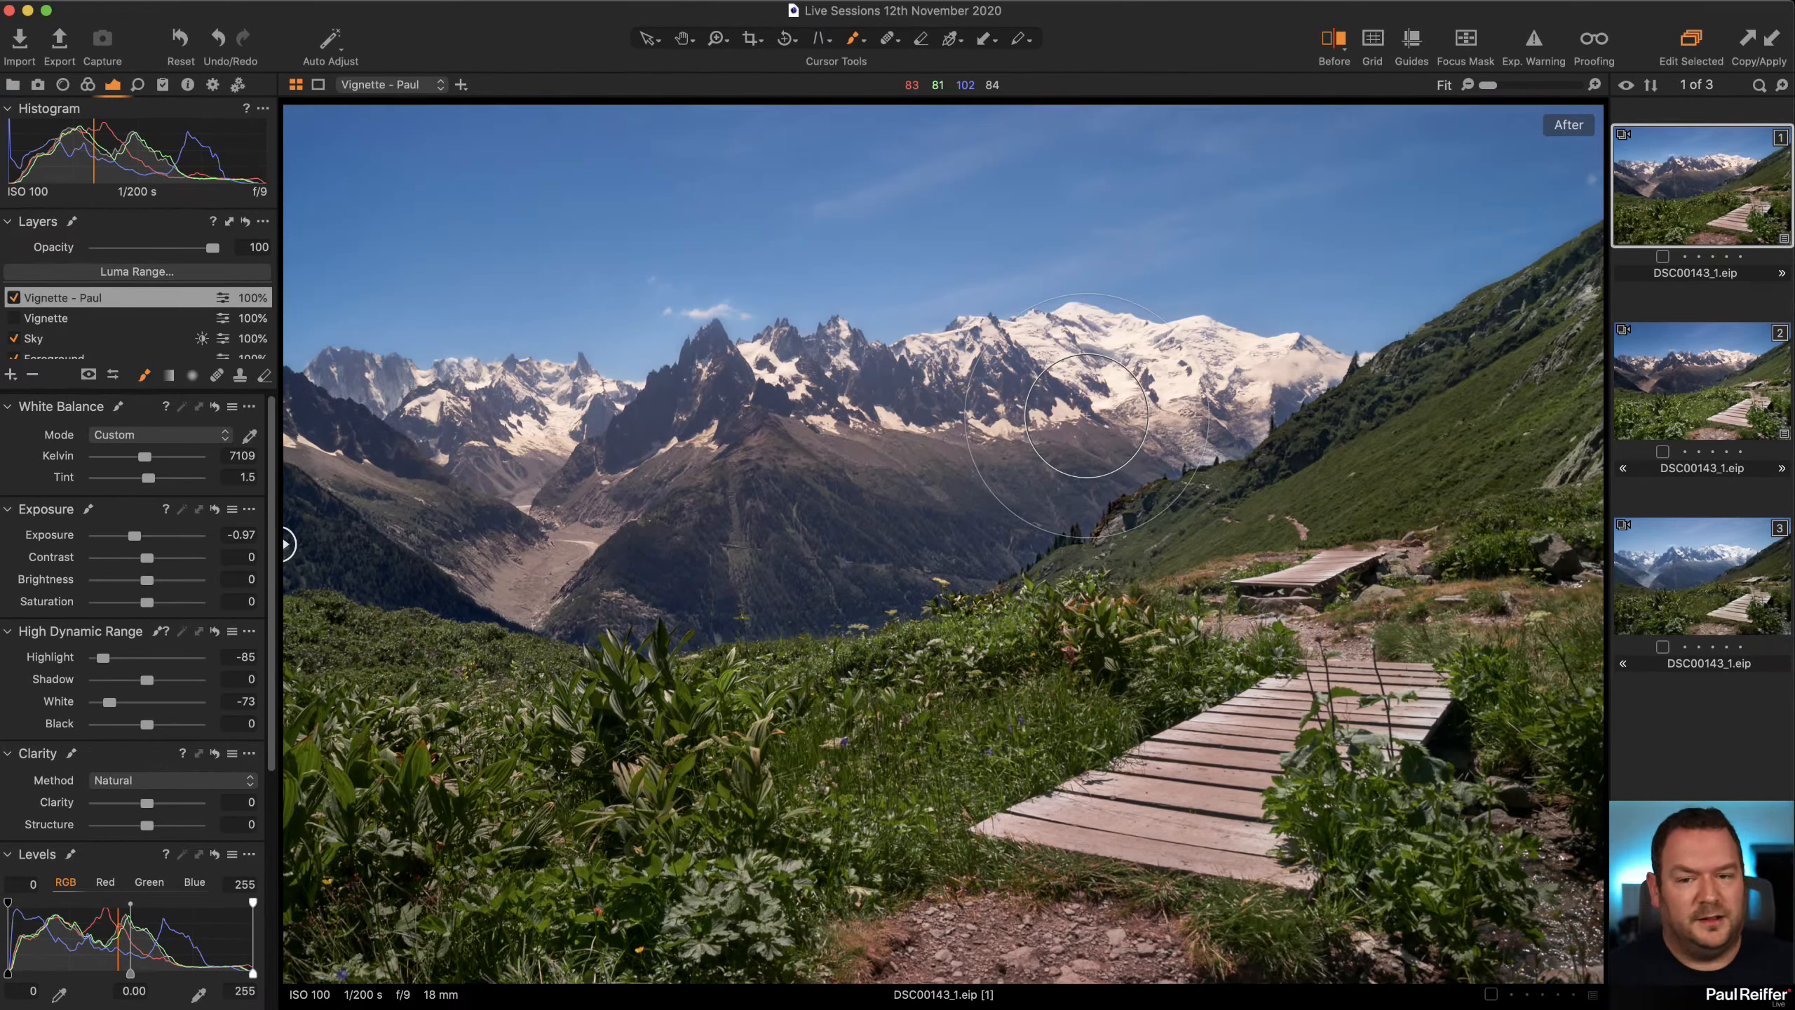
Set the Mountains layer's Structure to 26 and compare the first variant with the cloned one.
scroll(117, 340, down, 2)
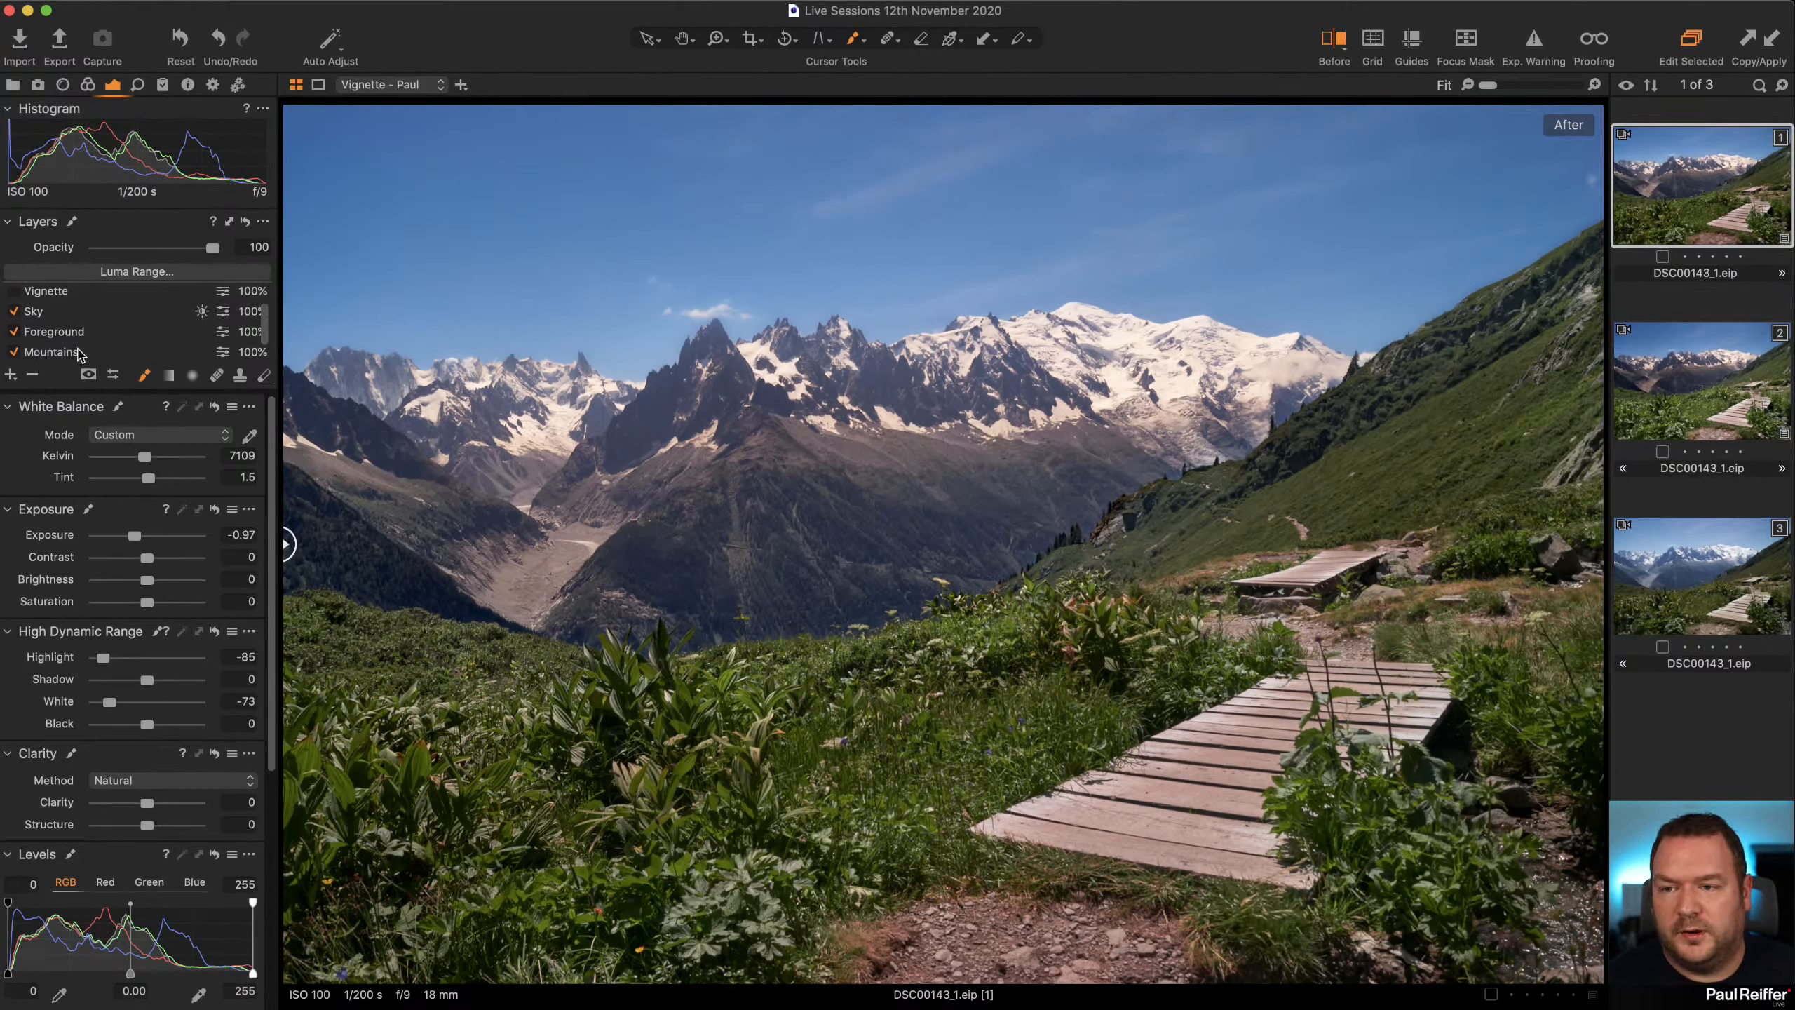
click(53, 351)
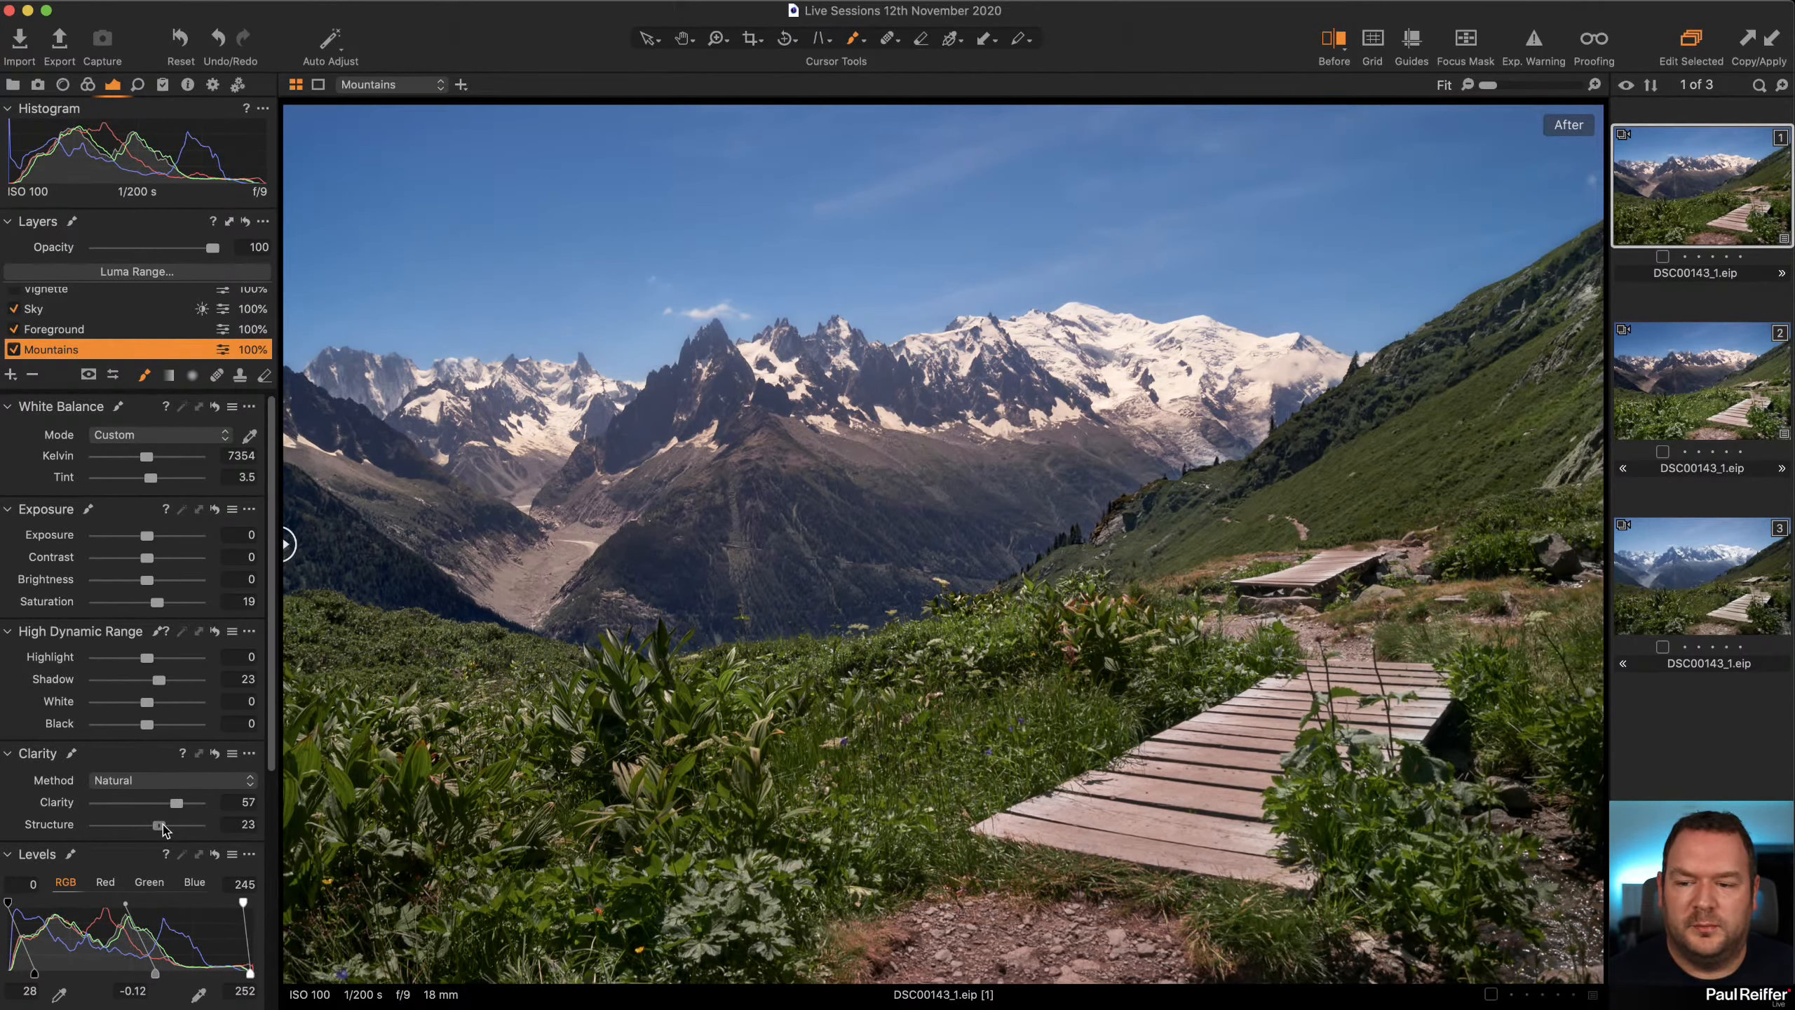
drag(163, 826, 164, 825)
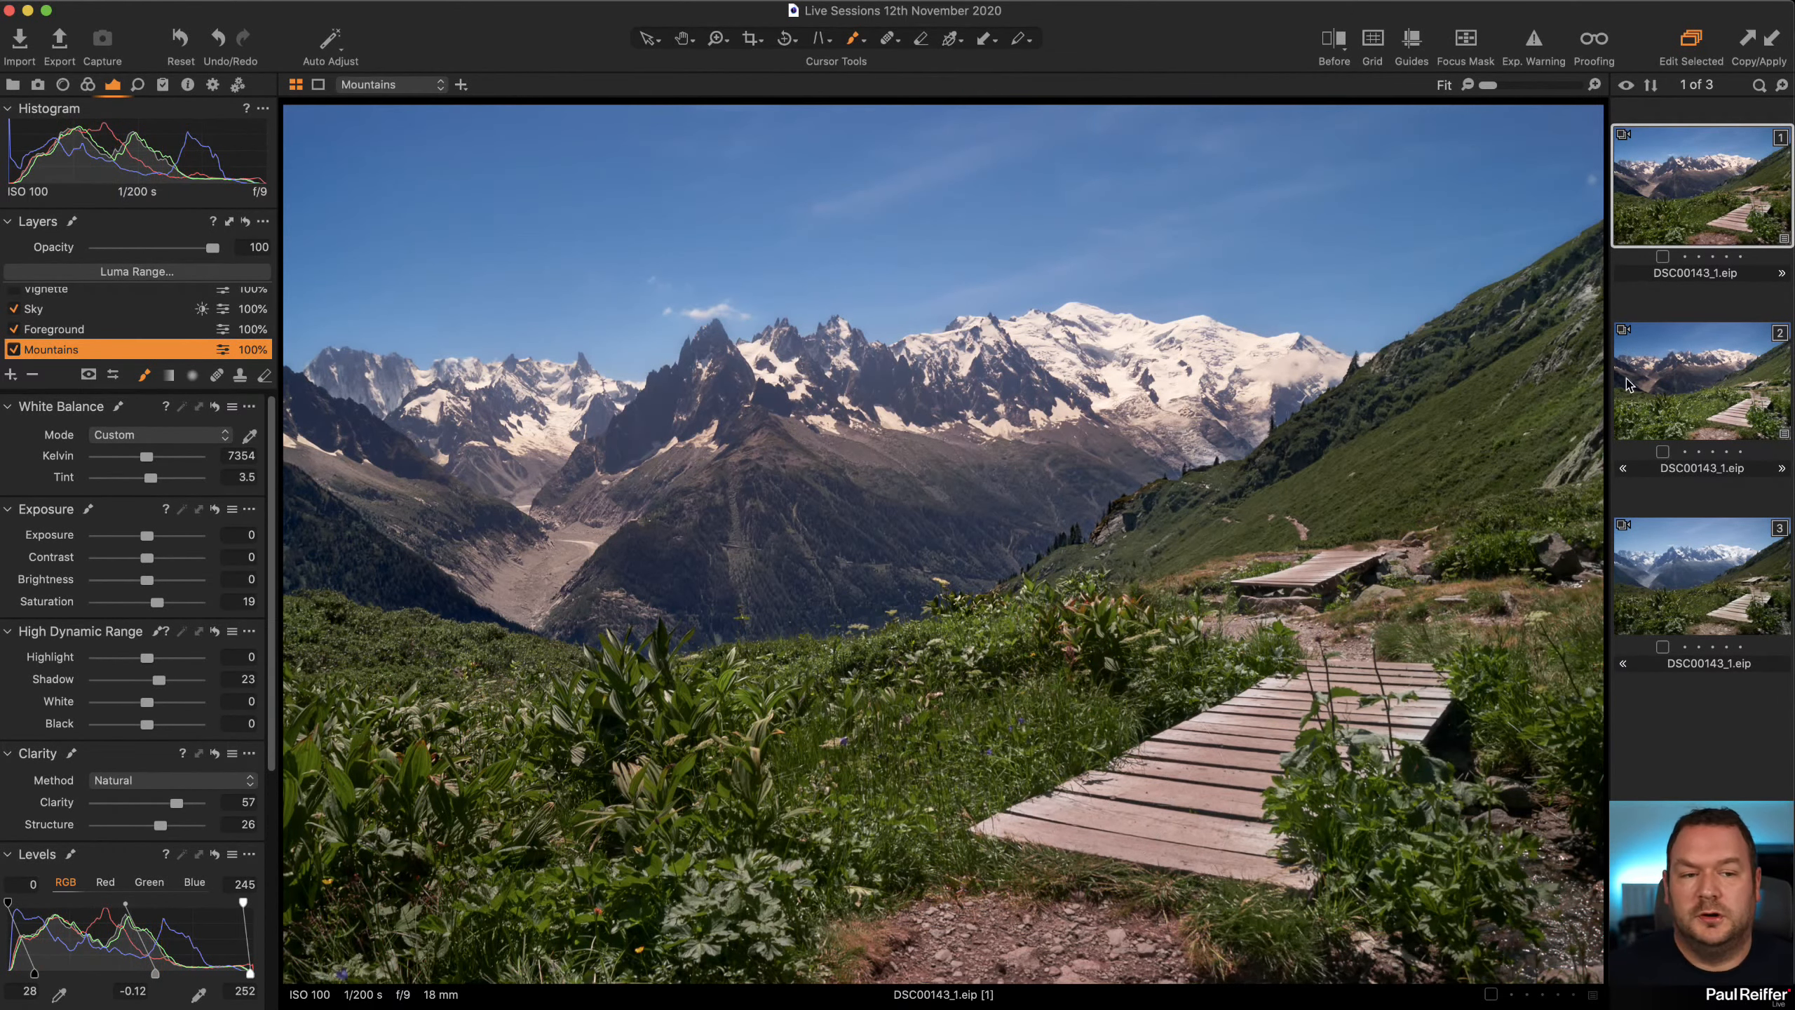
click(1700, 384)
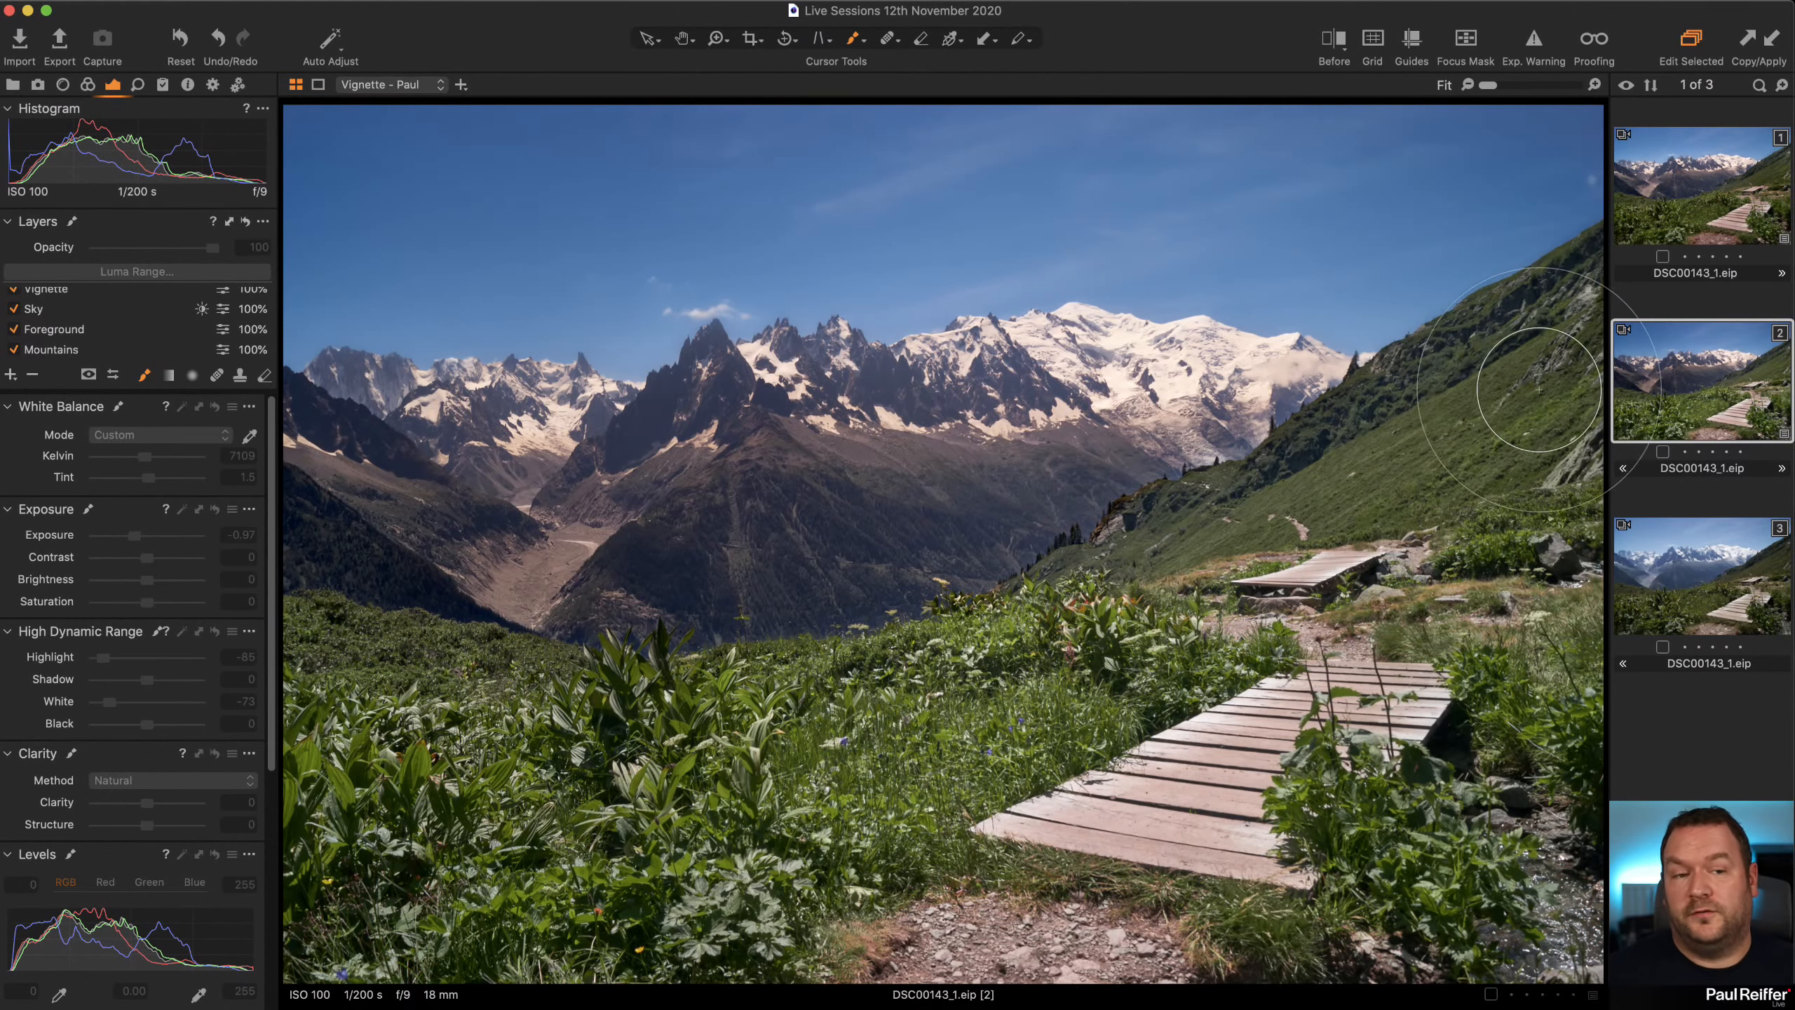
click(1681, 224)
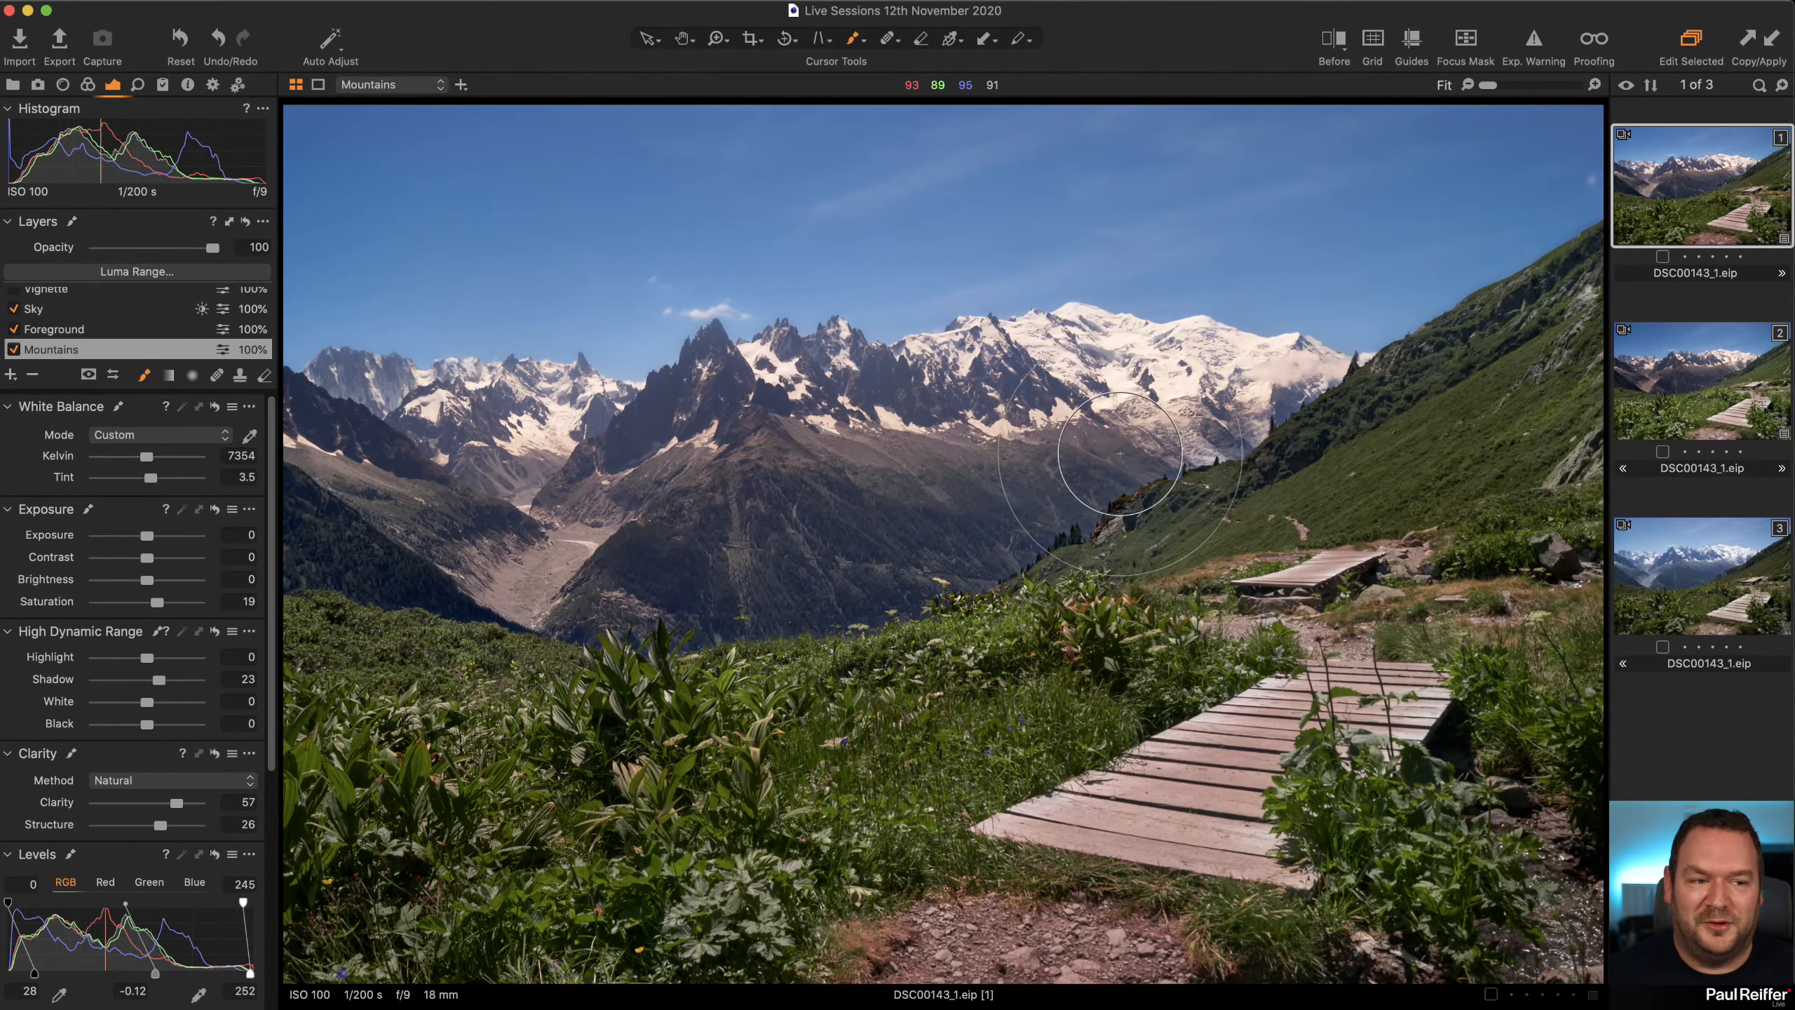
Open the user collection with the four waterfall and mist photos and display JLK22679.eip with its lens correction and crop settings.
click(12, 85)
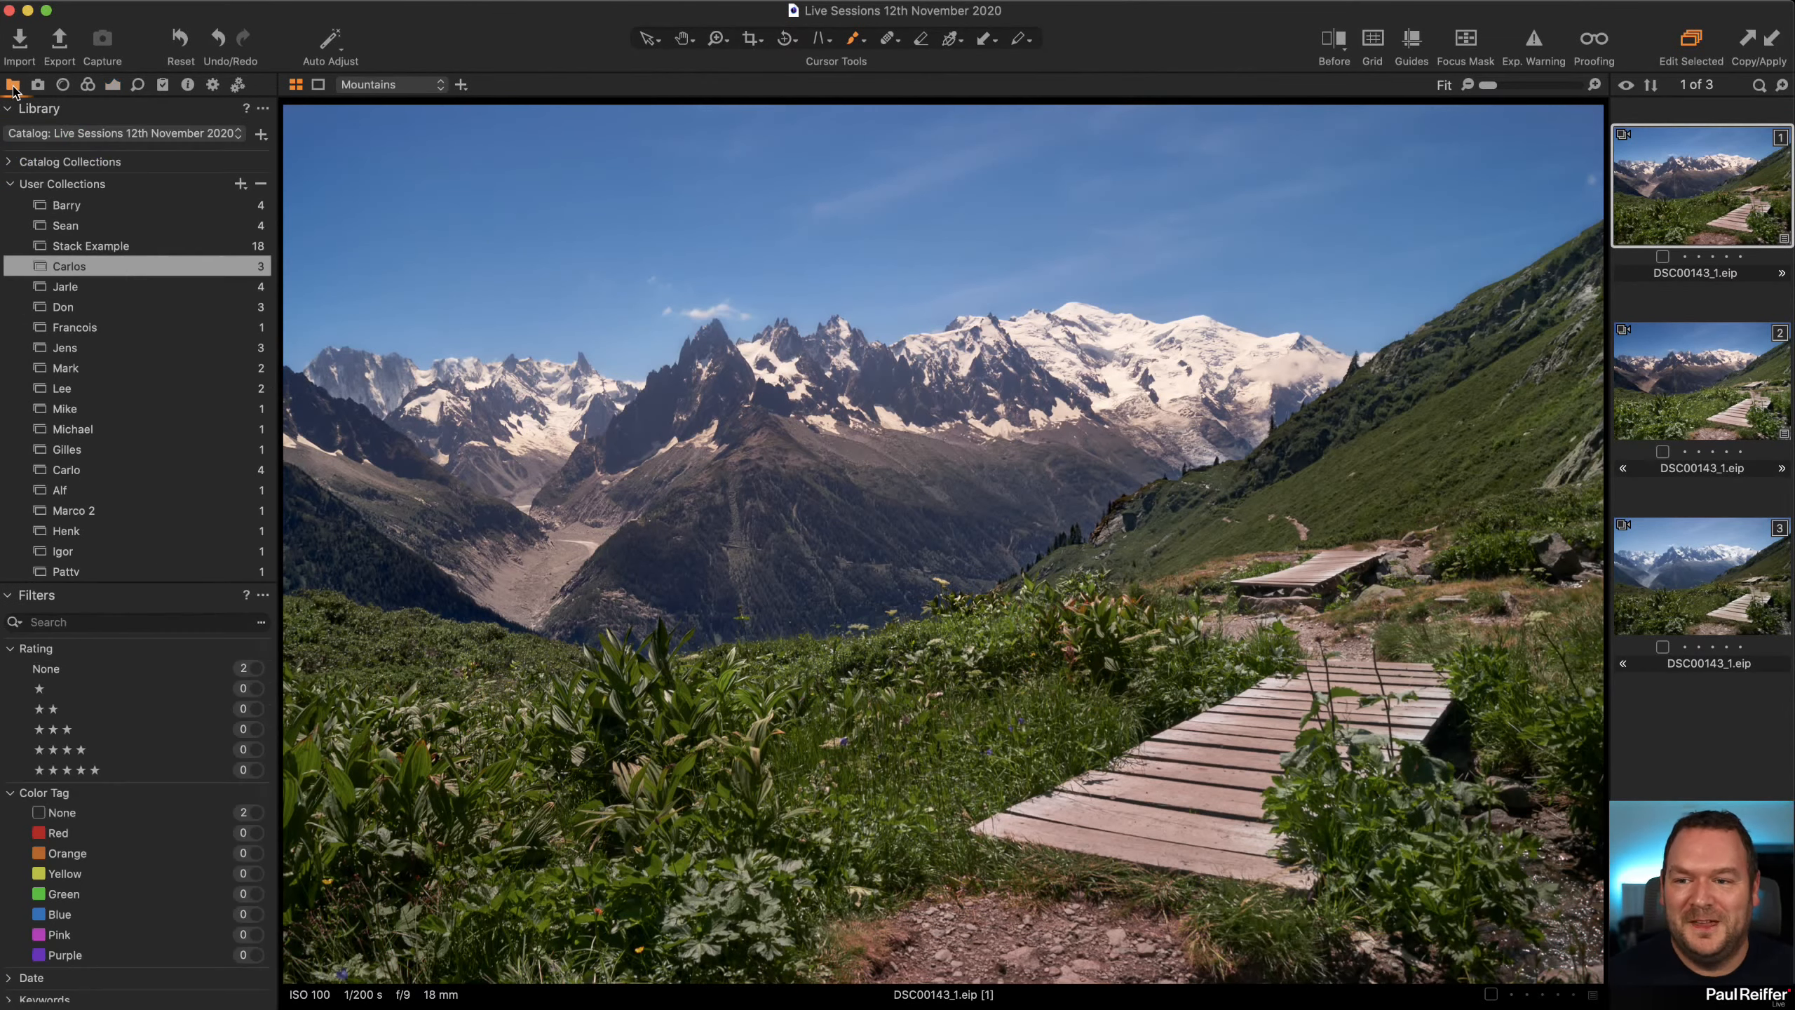
click(112, 287)
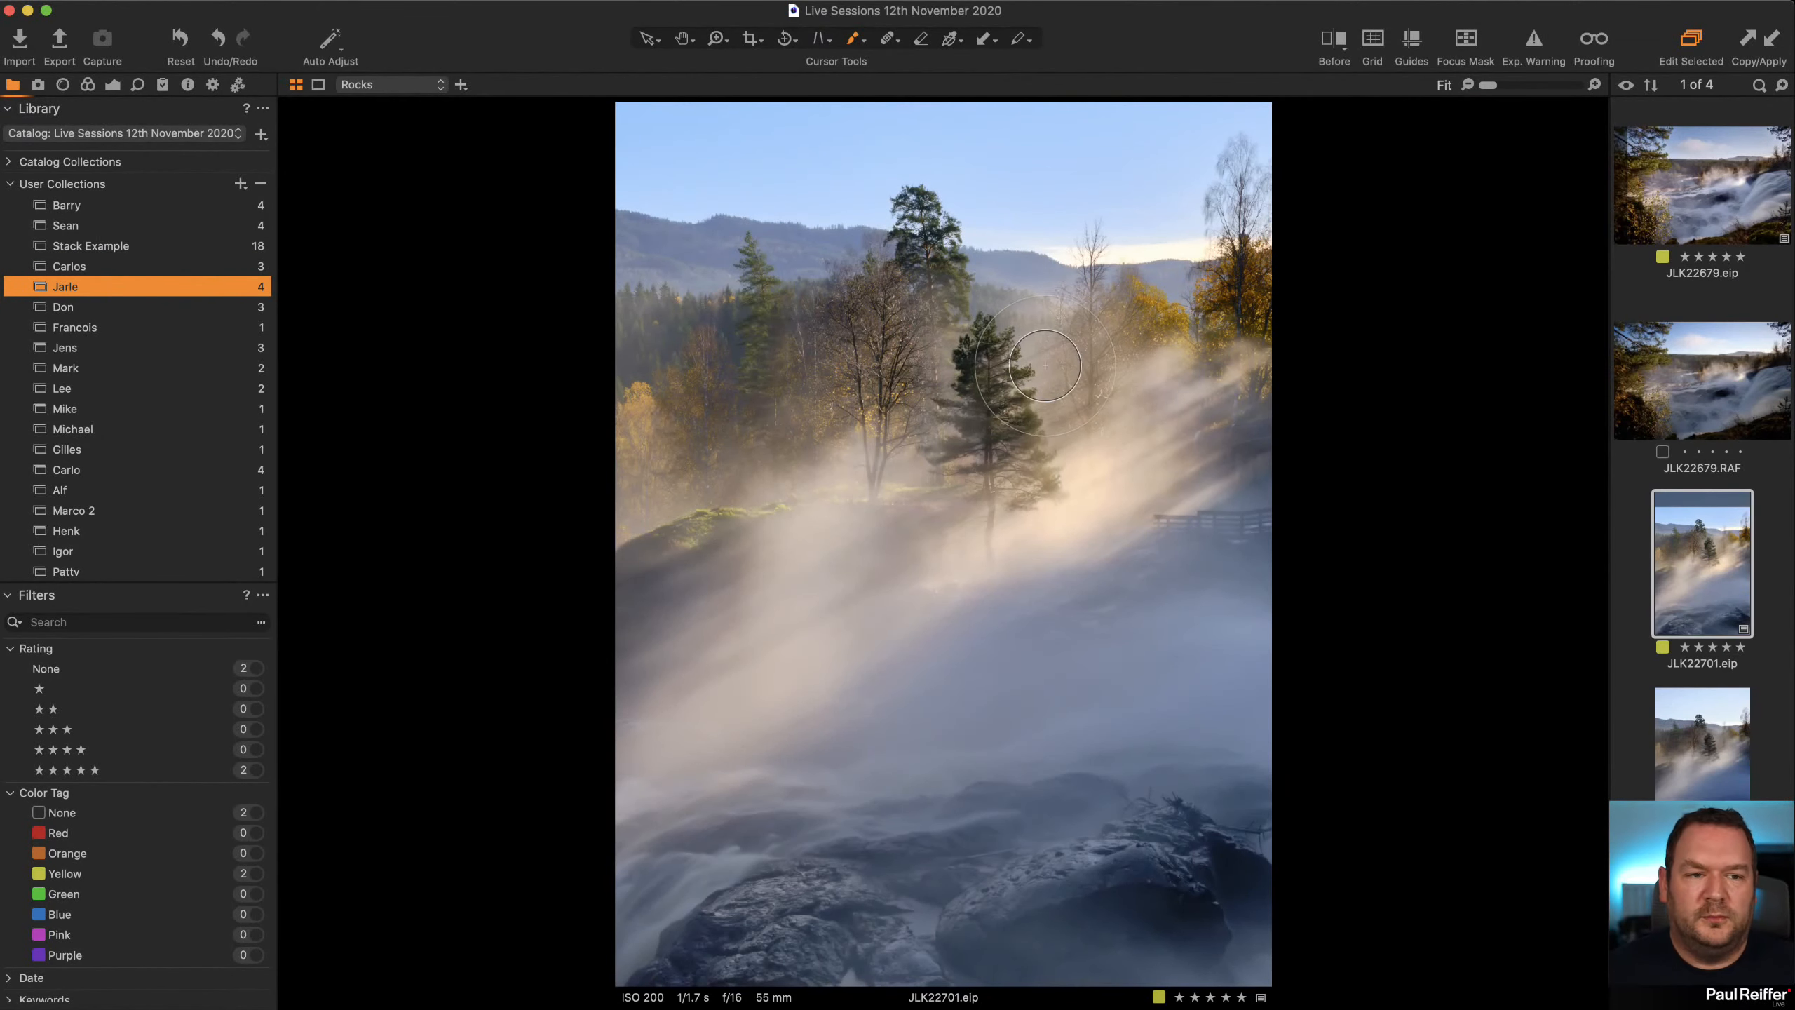
click(1635, 701)
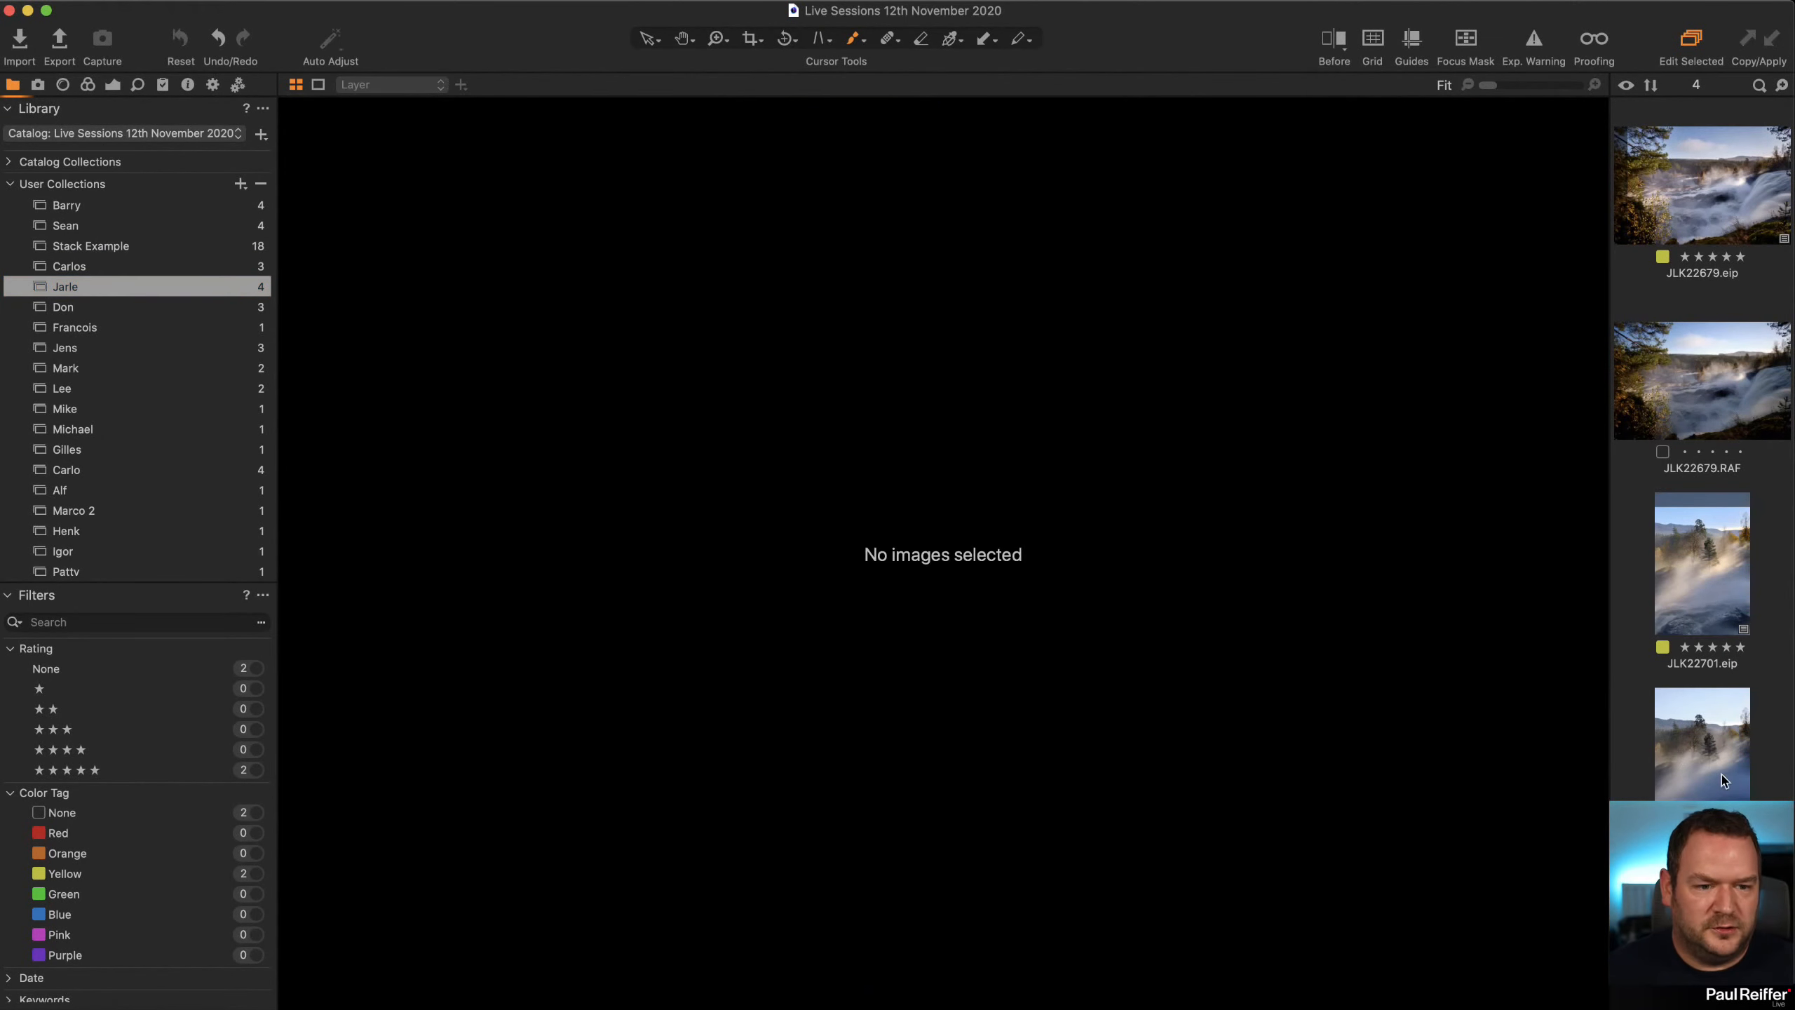
click(1691, 728)
click(1696, 191)
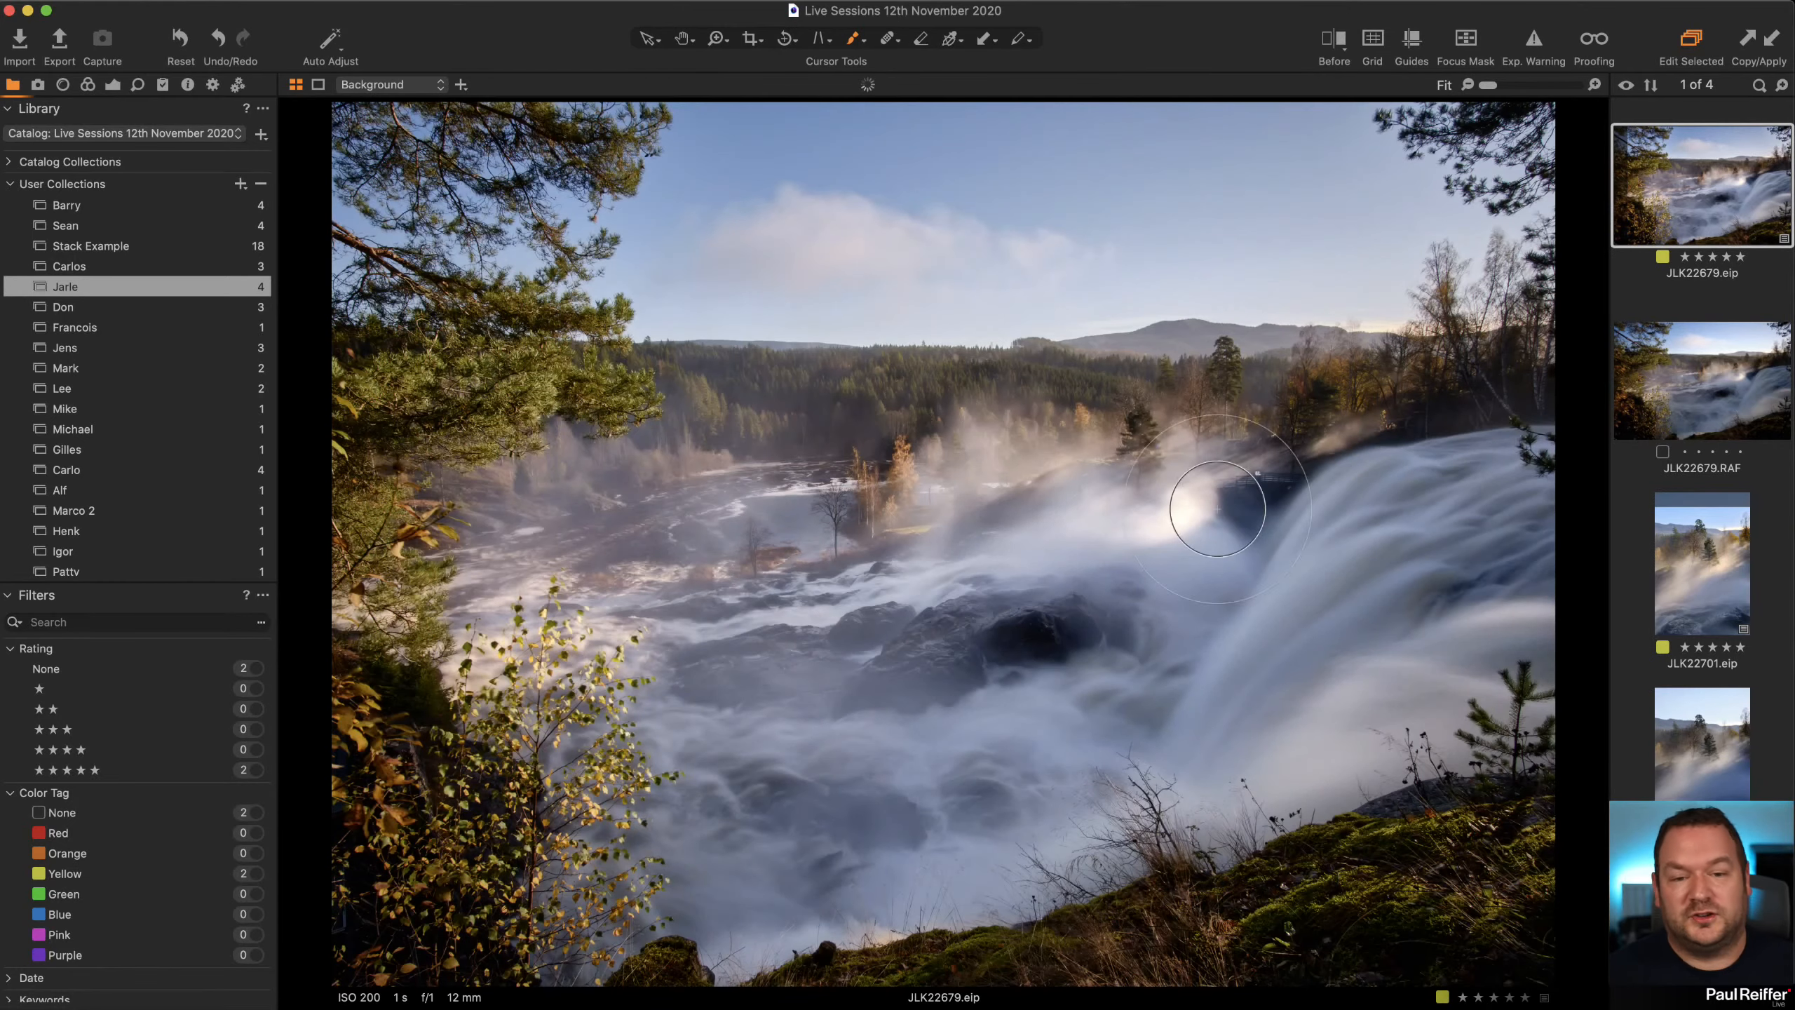
click(63, 85)
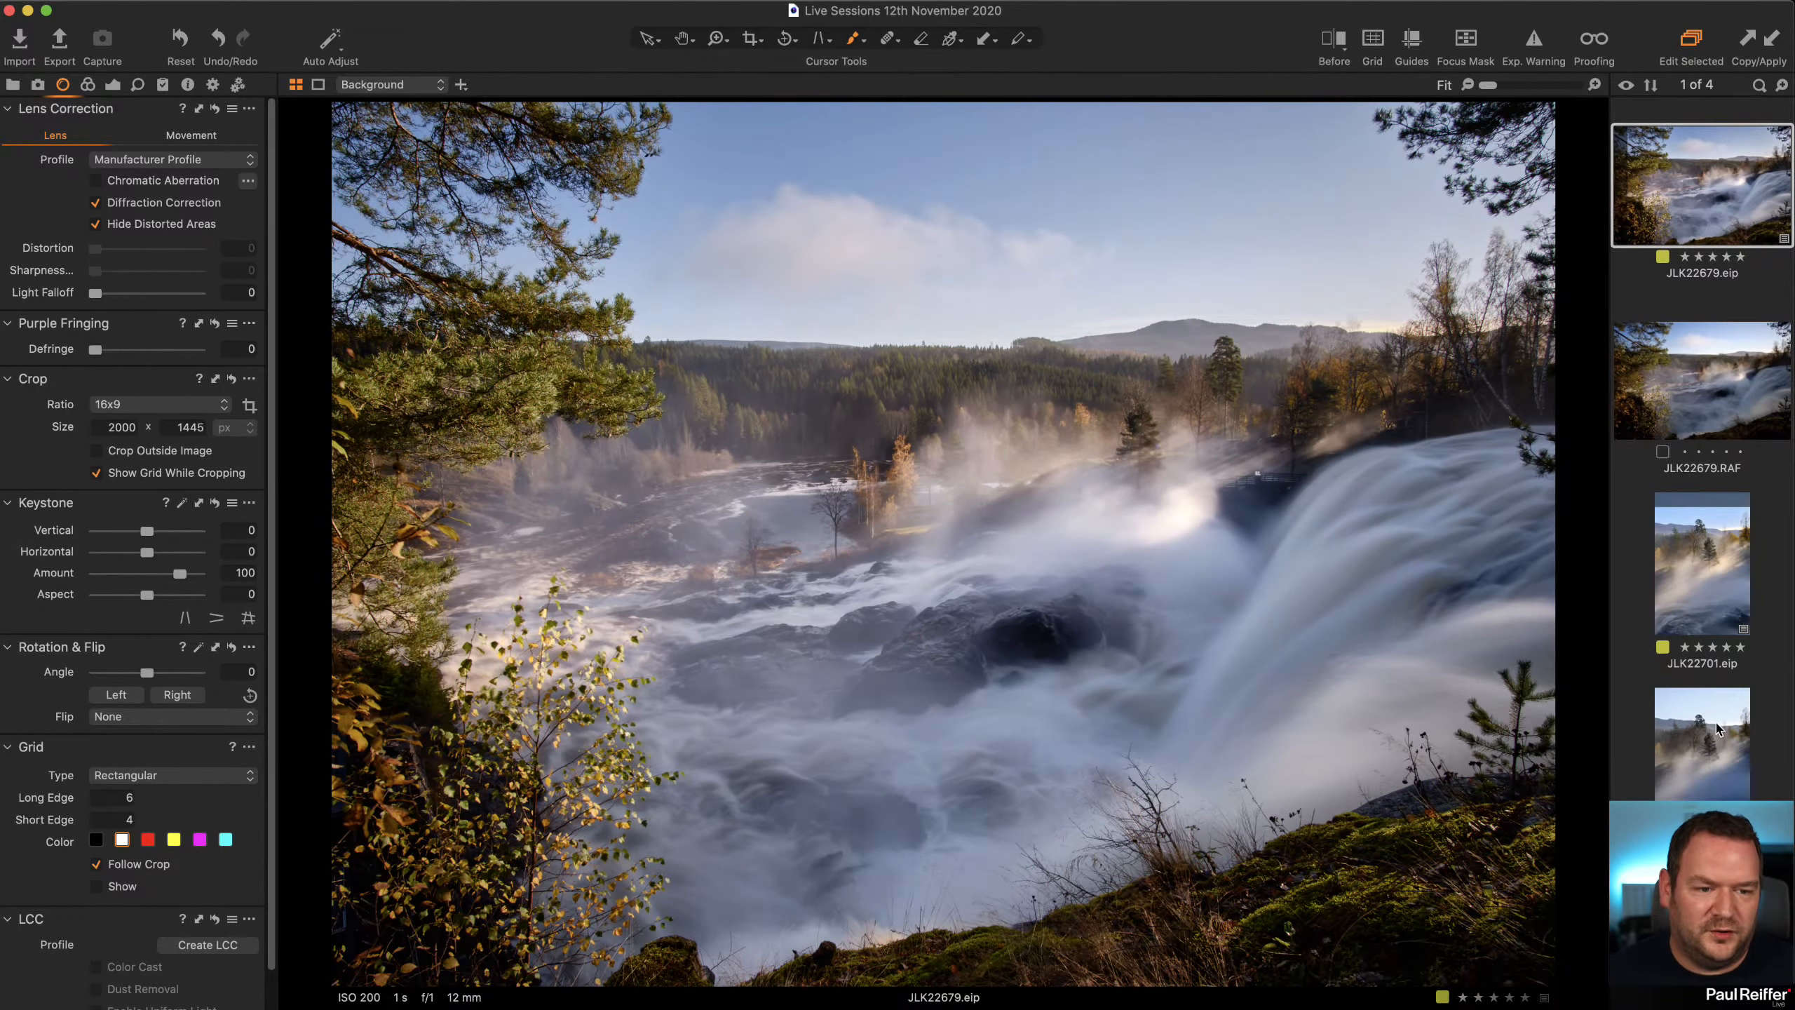
Compare the edited JLK22701.eip with the unedited JLK22701.RAF, finishing on the edited version.
click(1707, 571)
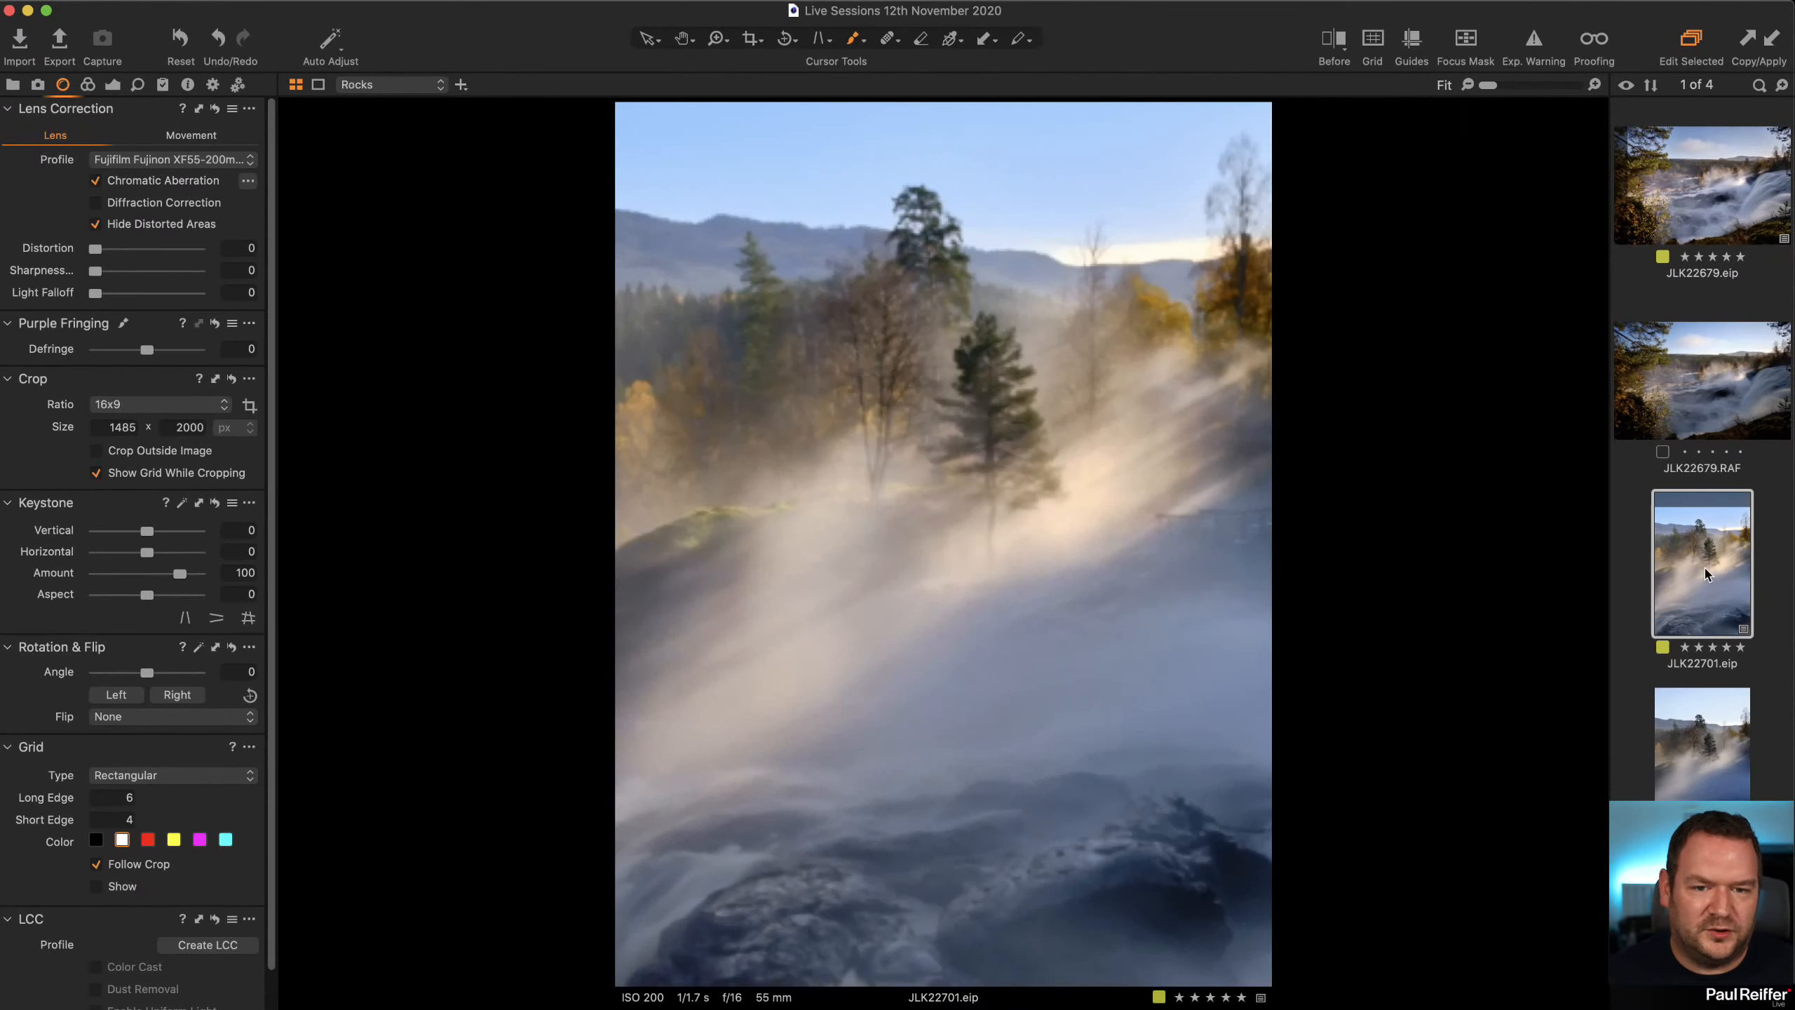
click(1708, 778)
click(1707, 608)
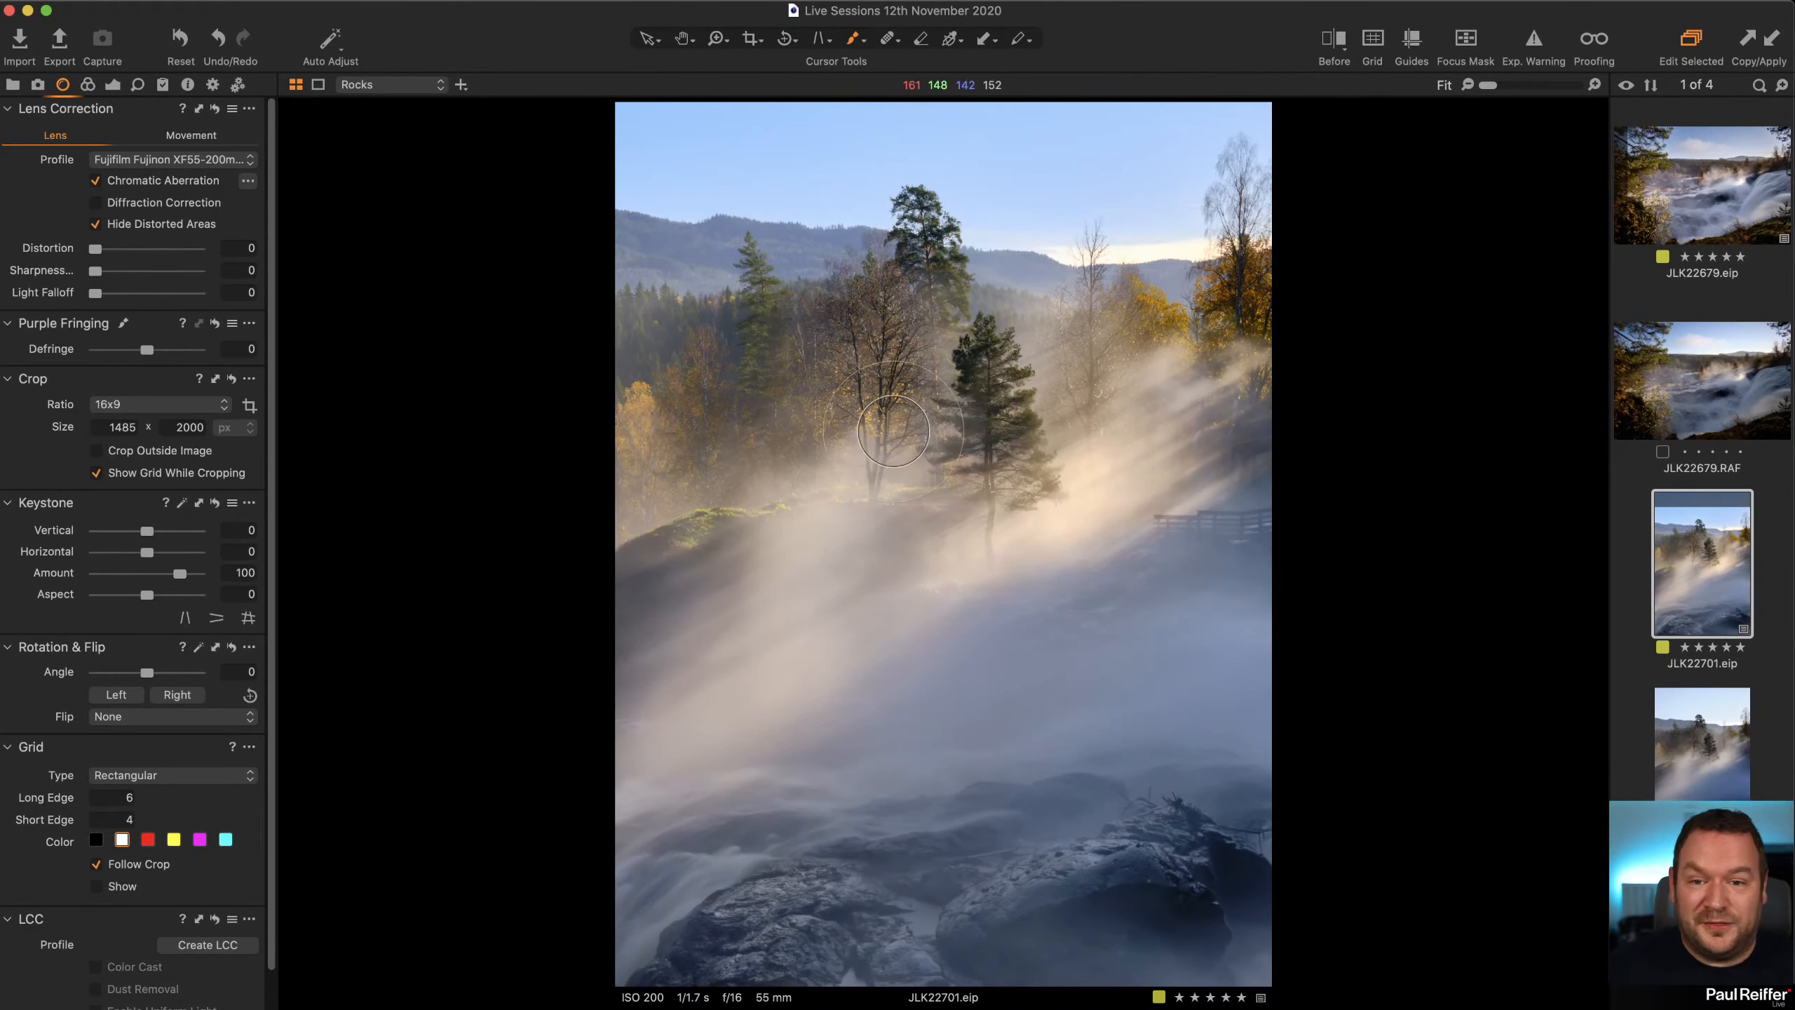
click(1710, 748)
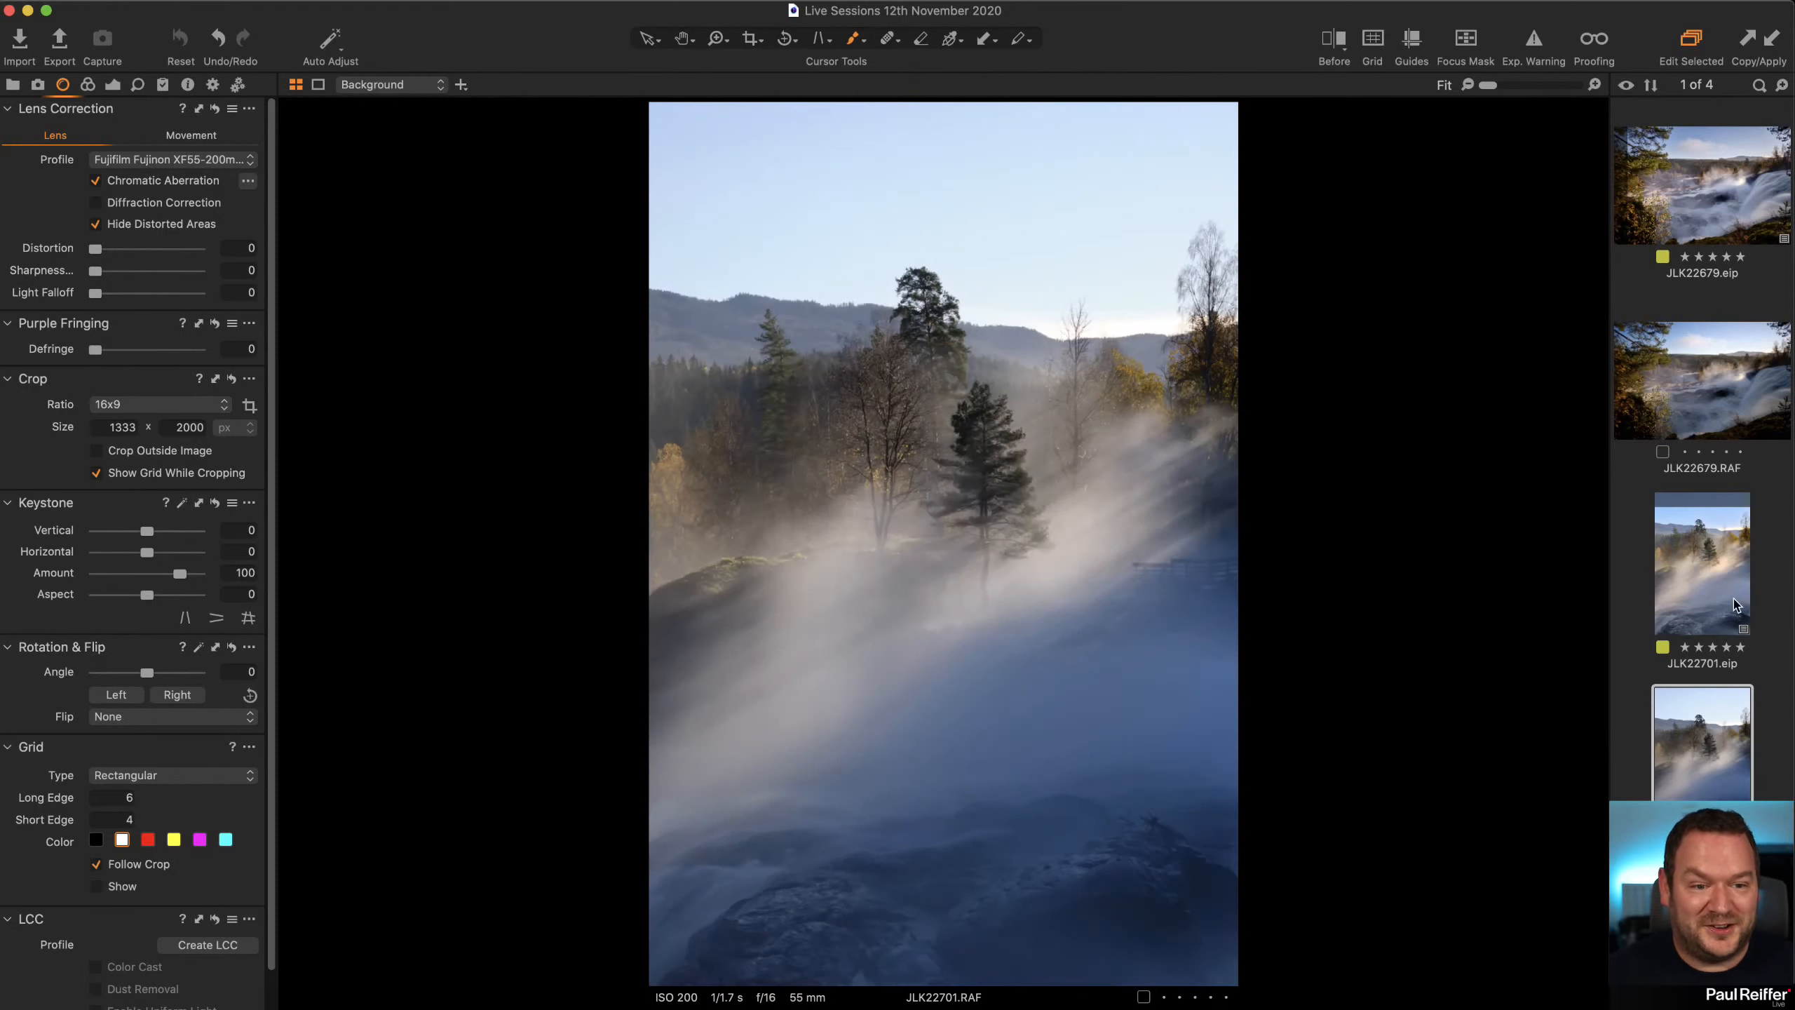
click(1728, 580)
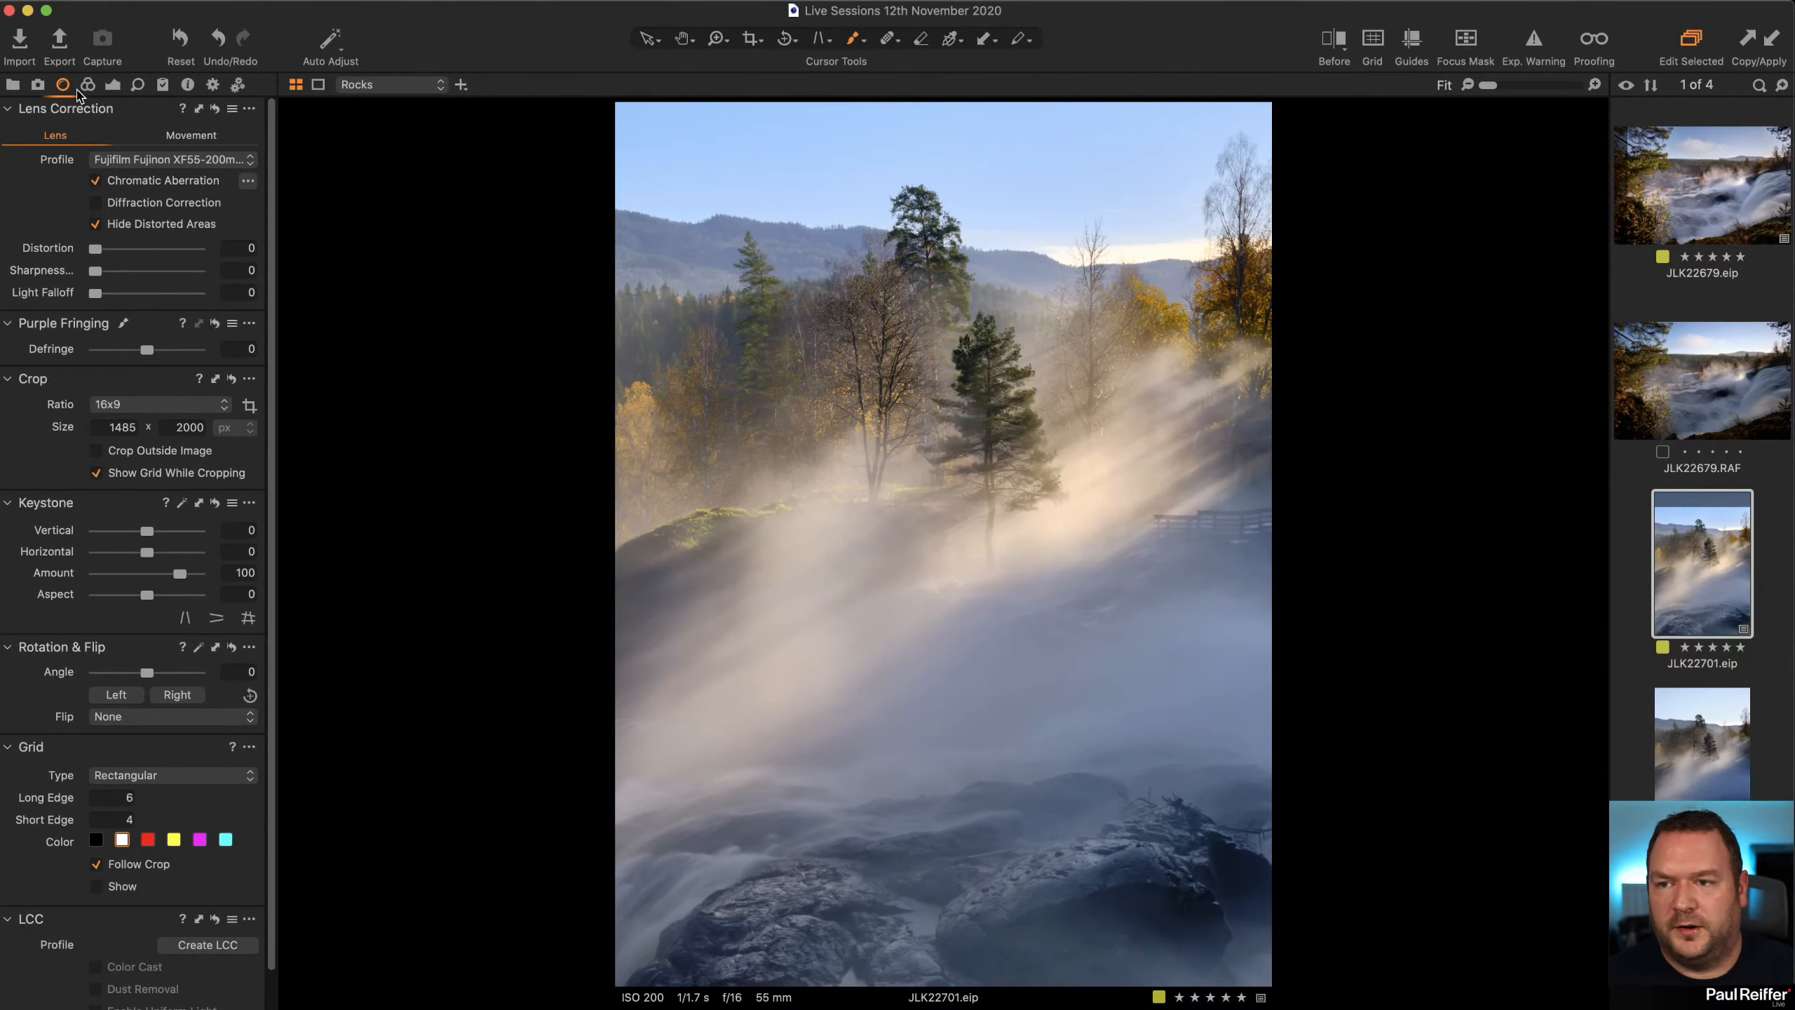
Widen the Sky layer's luma range to start at 147 with a falloff from 69 and apply it.
click(88, 86)
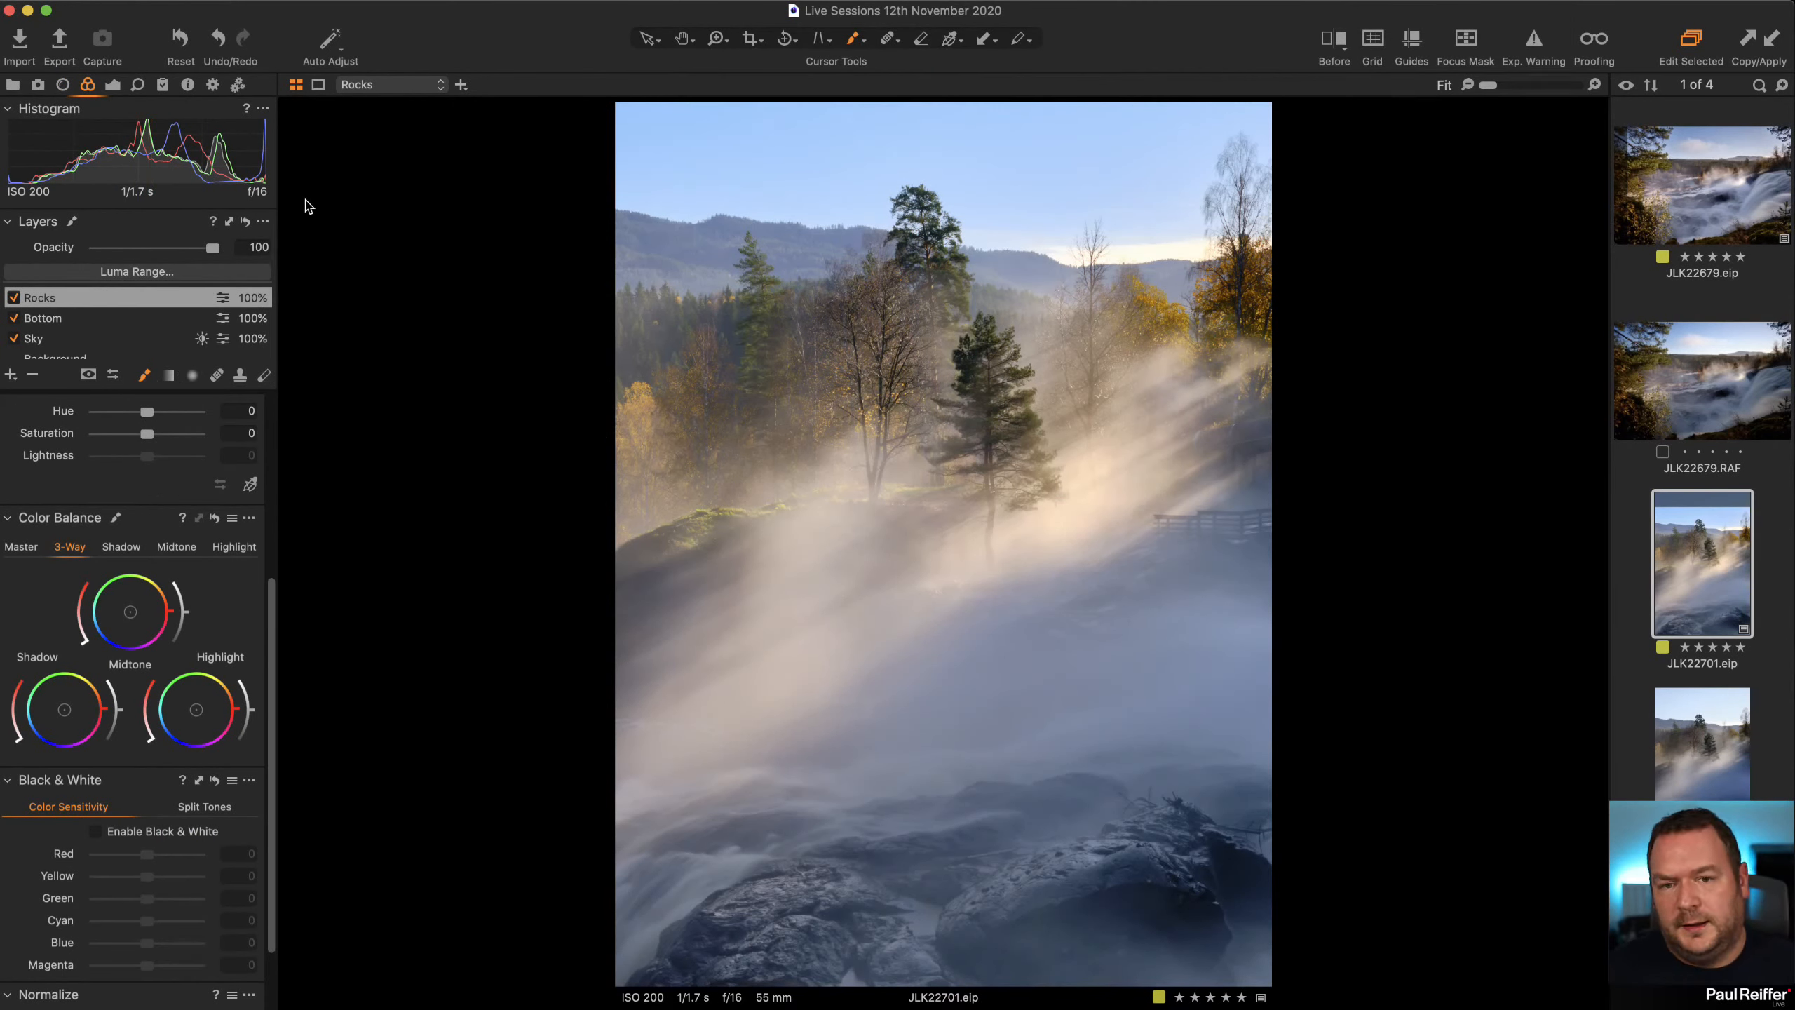
click(54, 339)
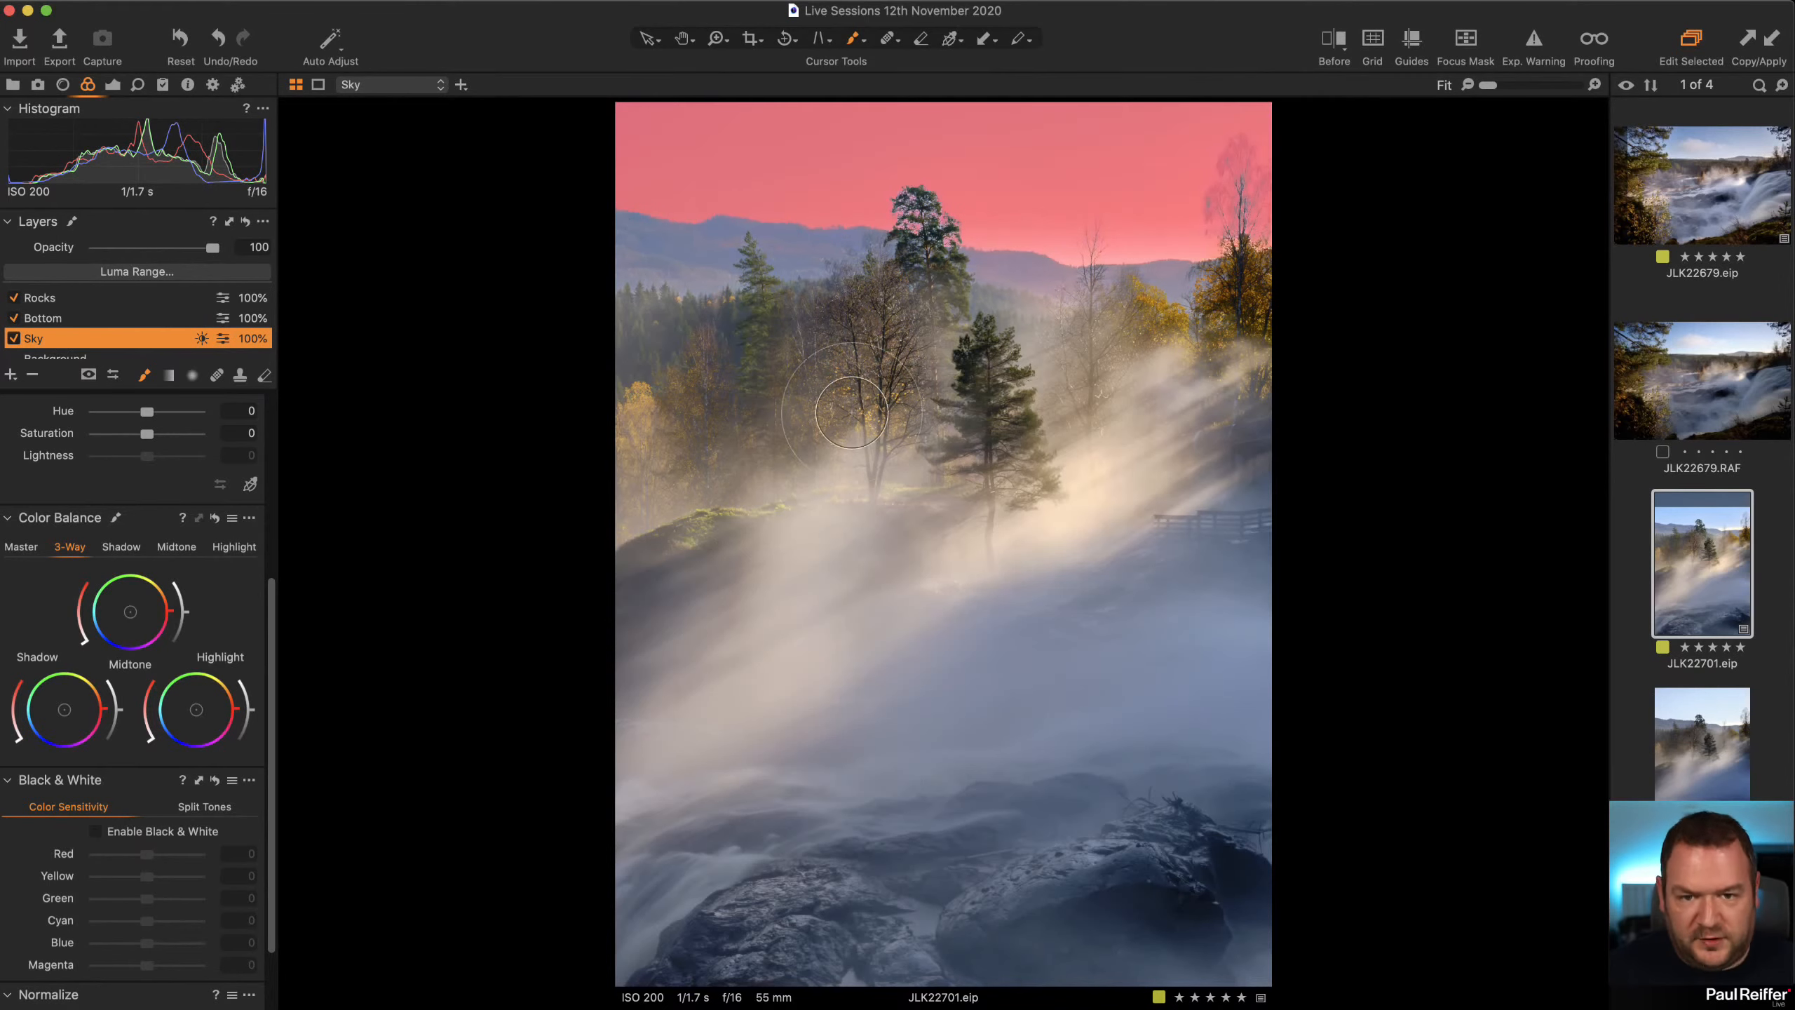
click(111, 85)
click(155, 272)
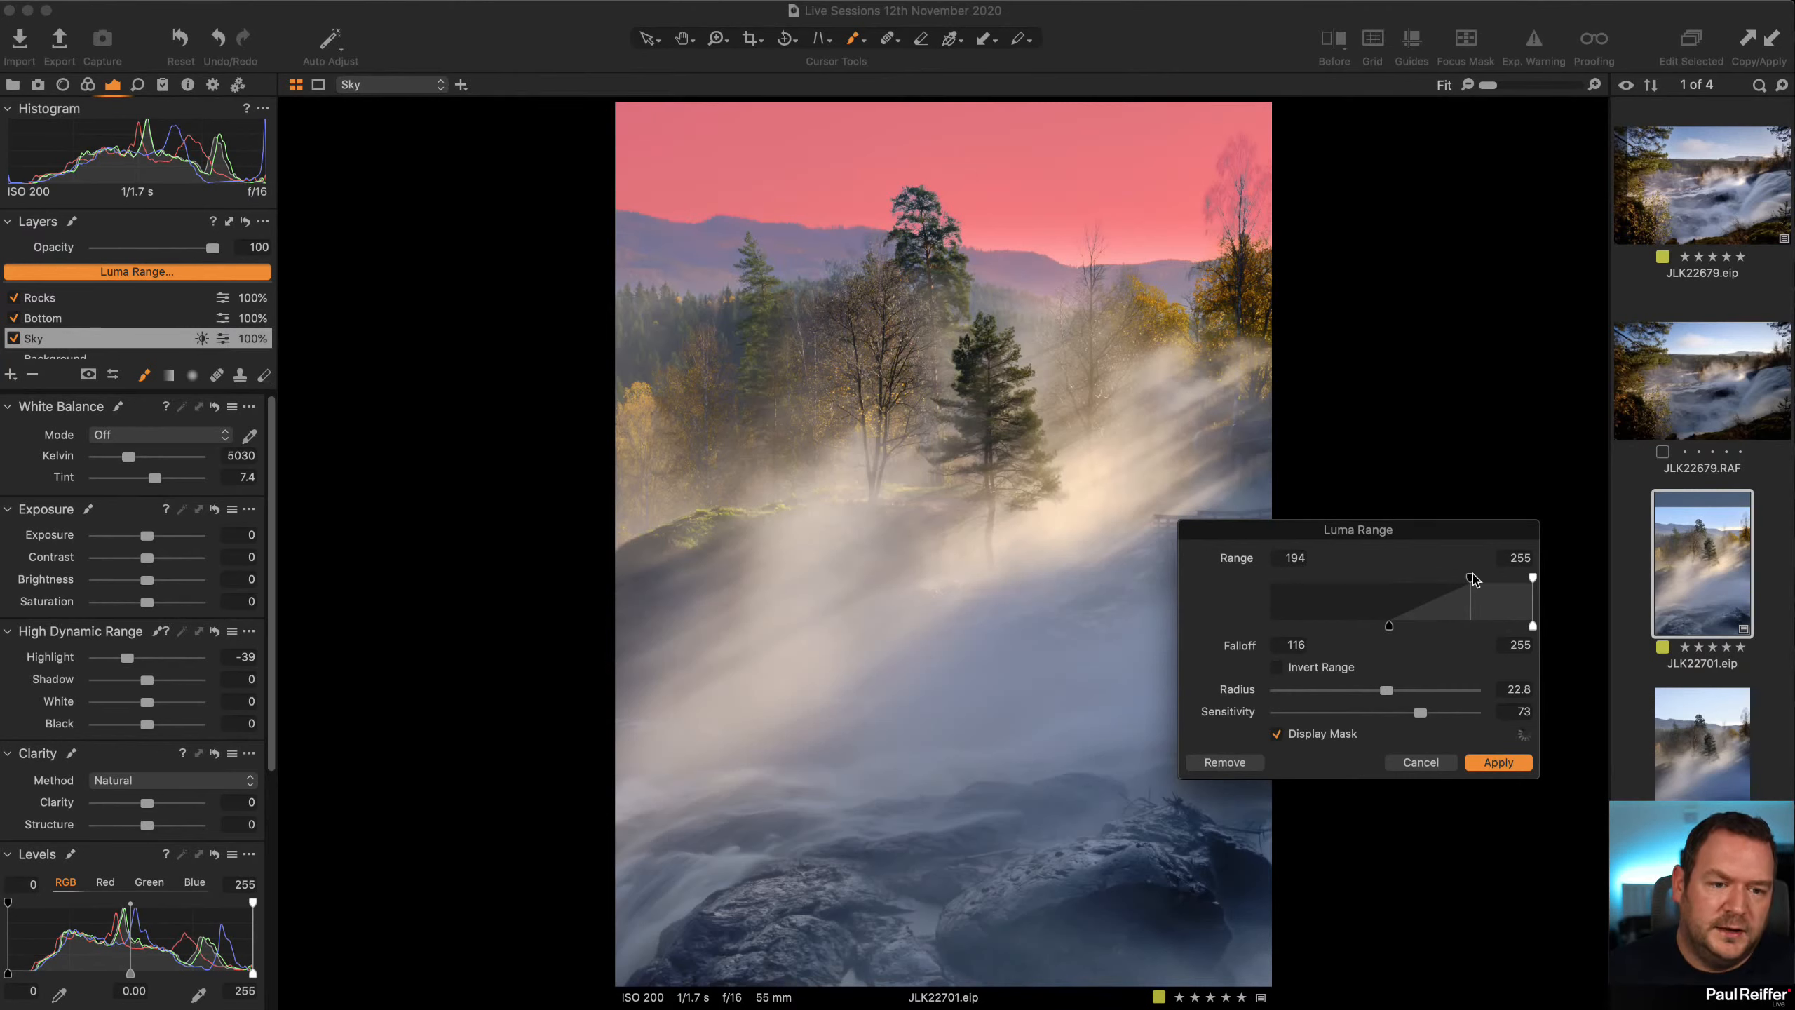
drag(1470, 578, 1422, 578)
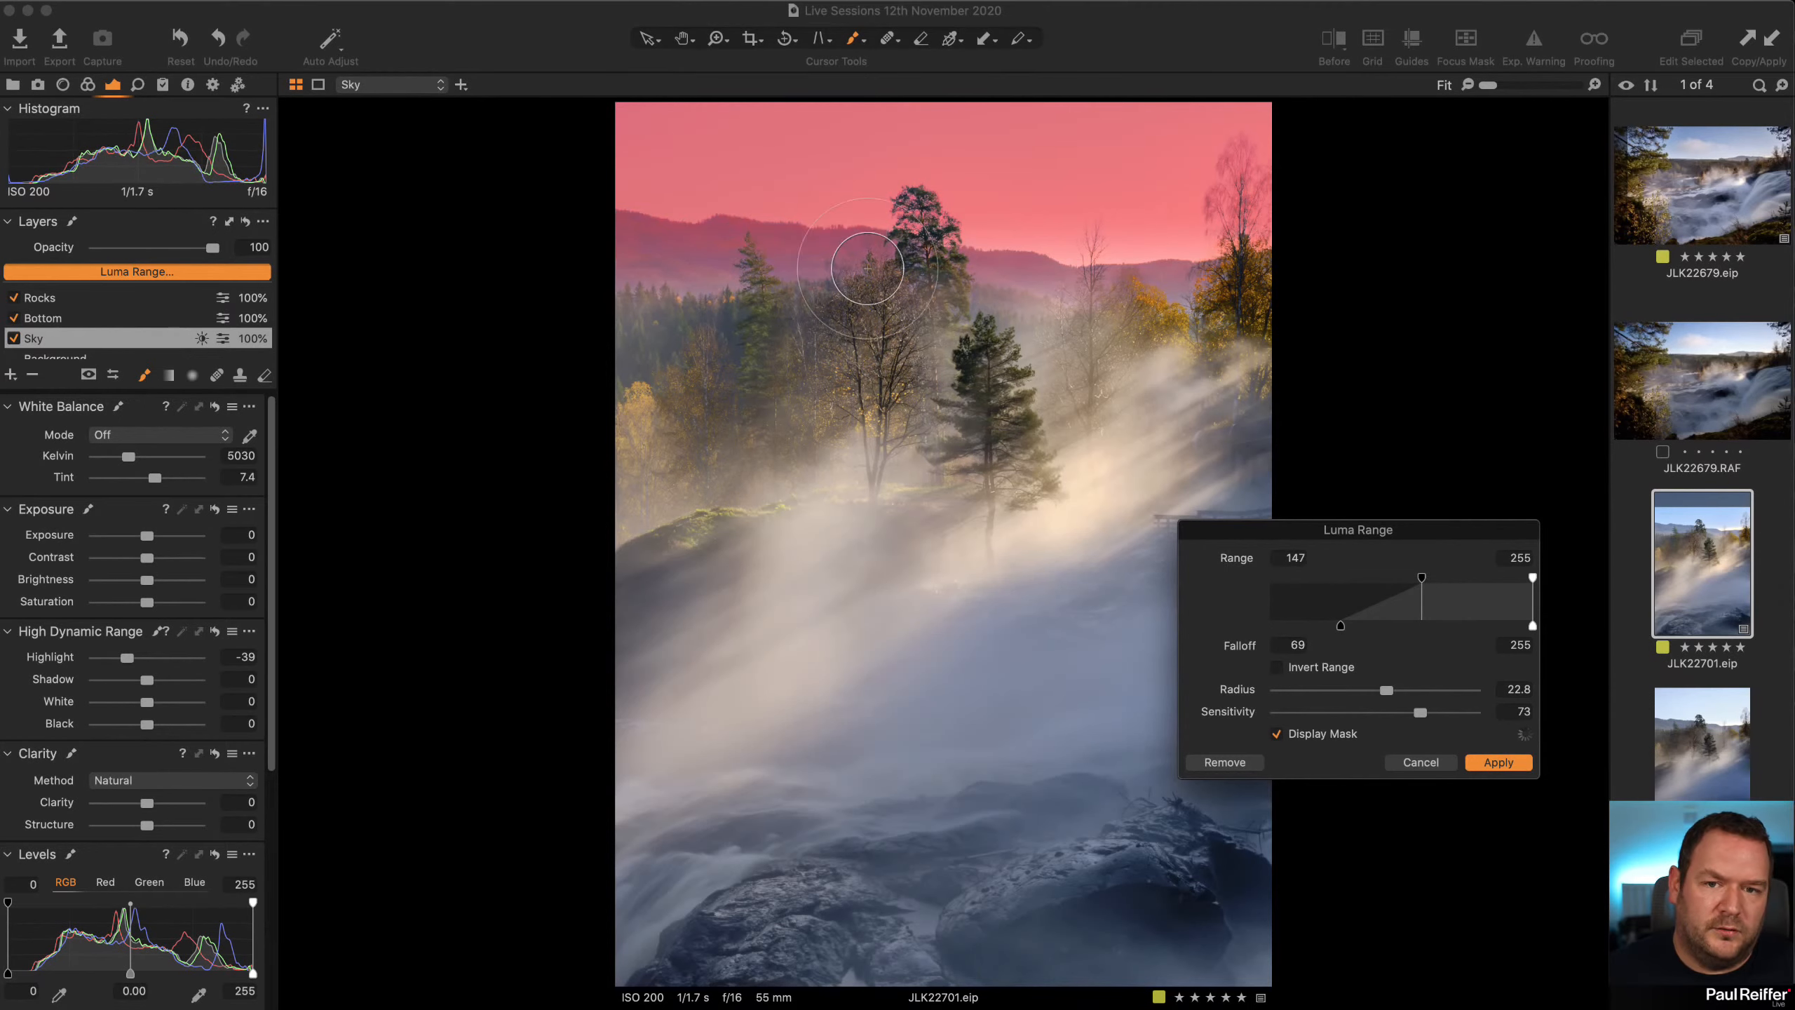
click(1497, 761)
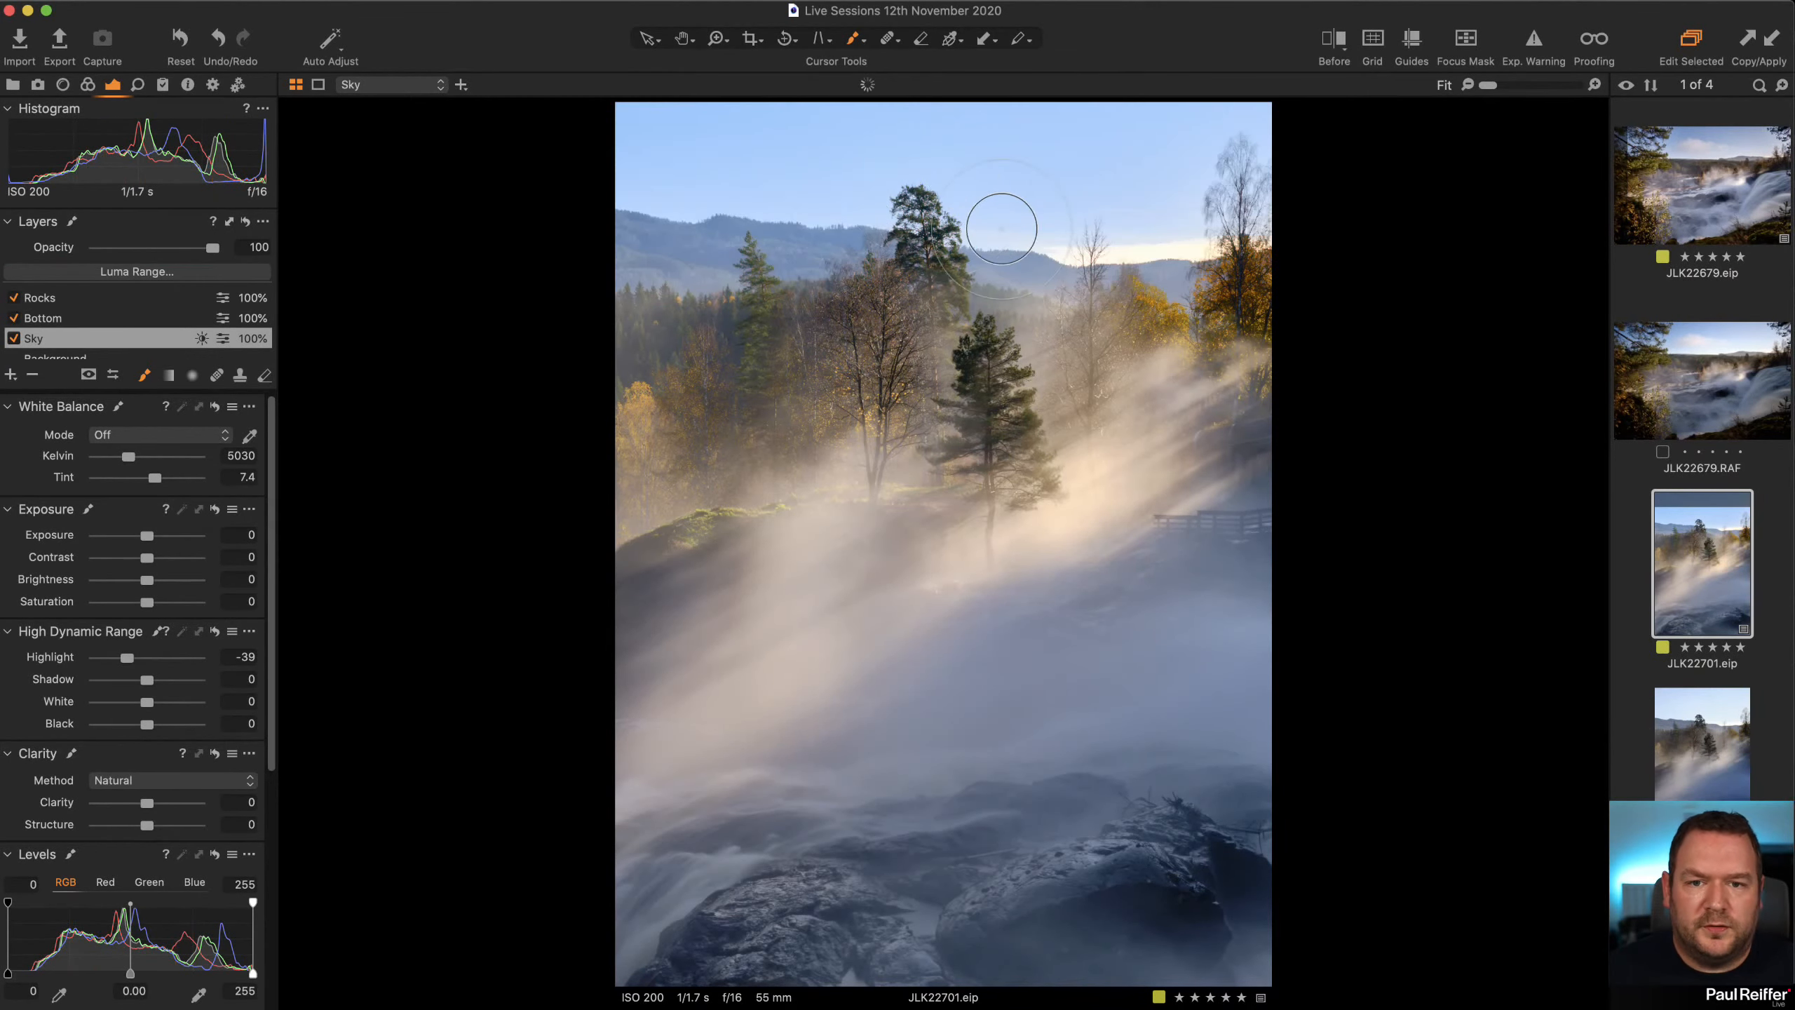
Inspect the treetop's edges against the sky up close, then return to the full image.
key(z)
drag(838, 153, 1037, 277)
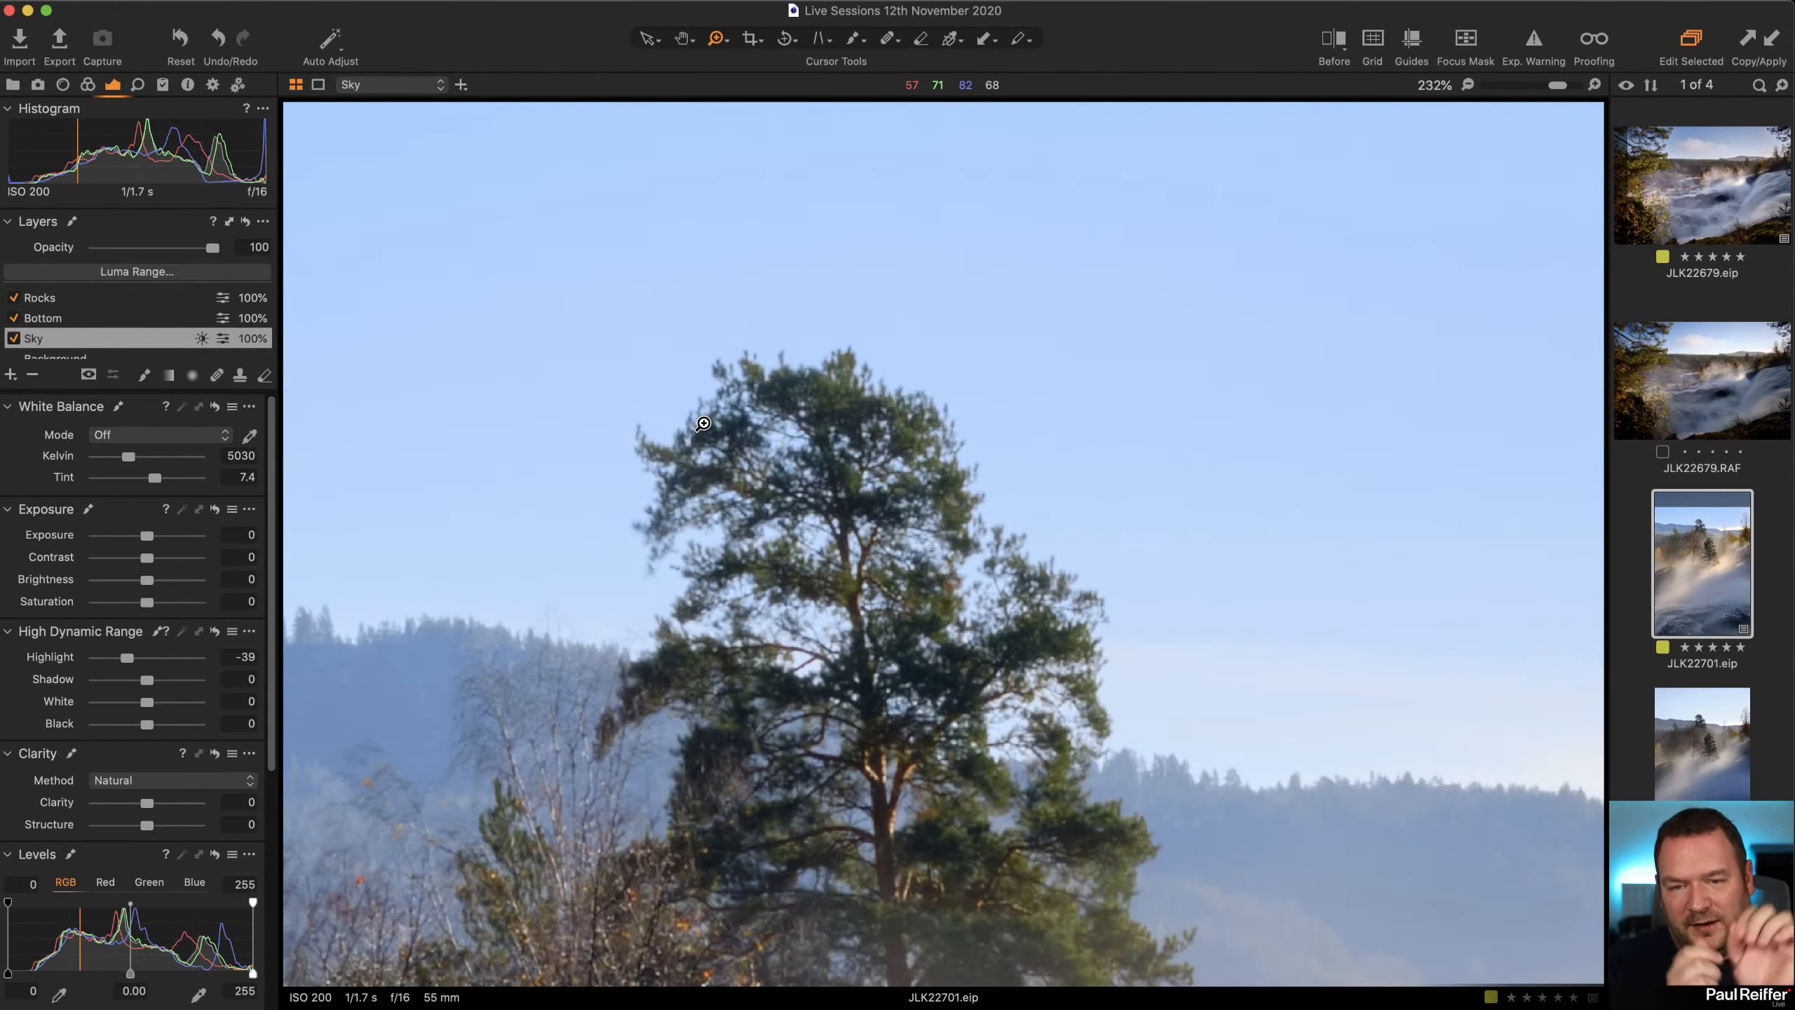
key(super+0)
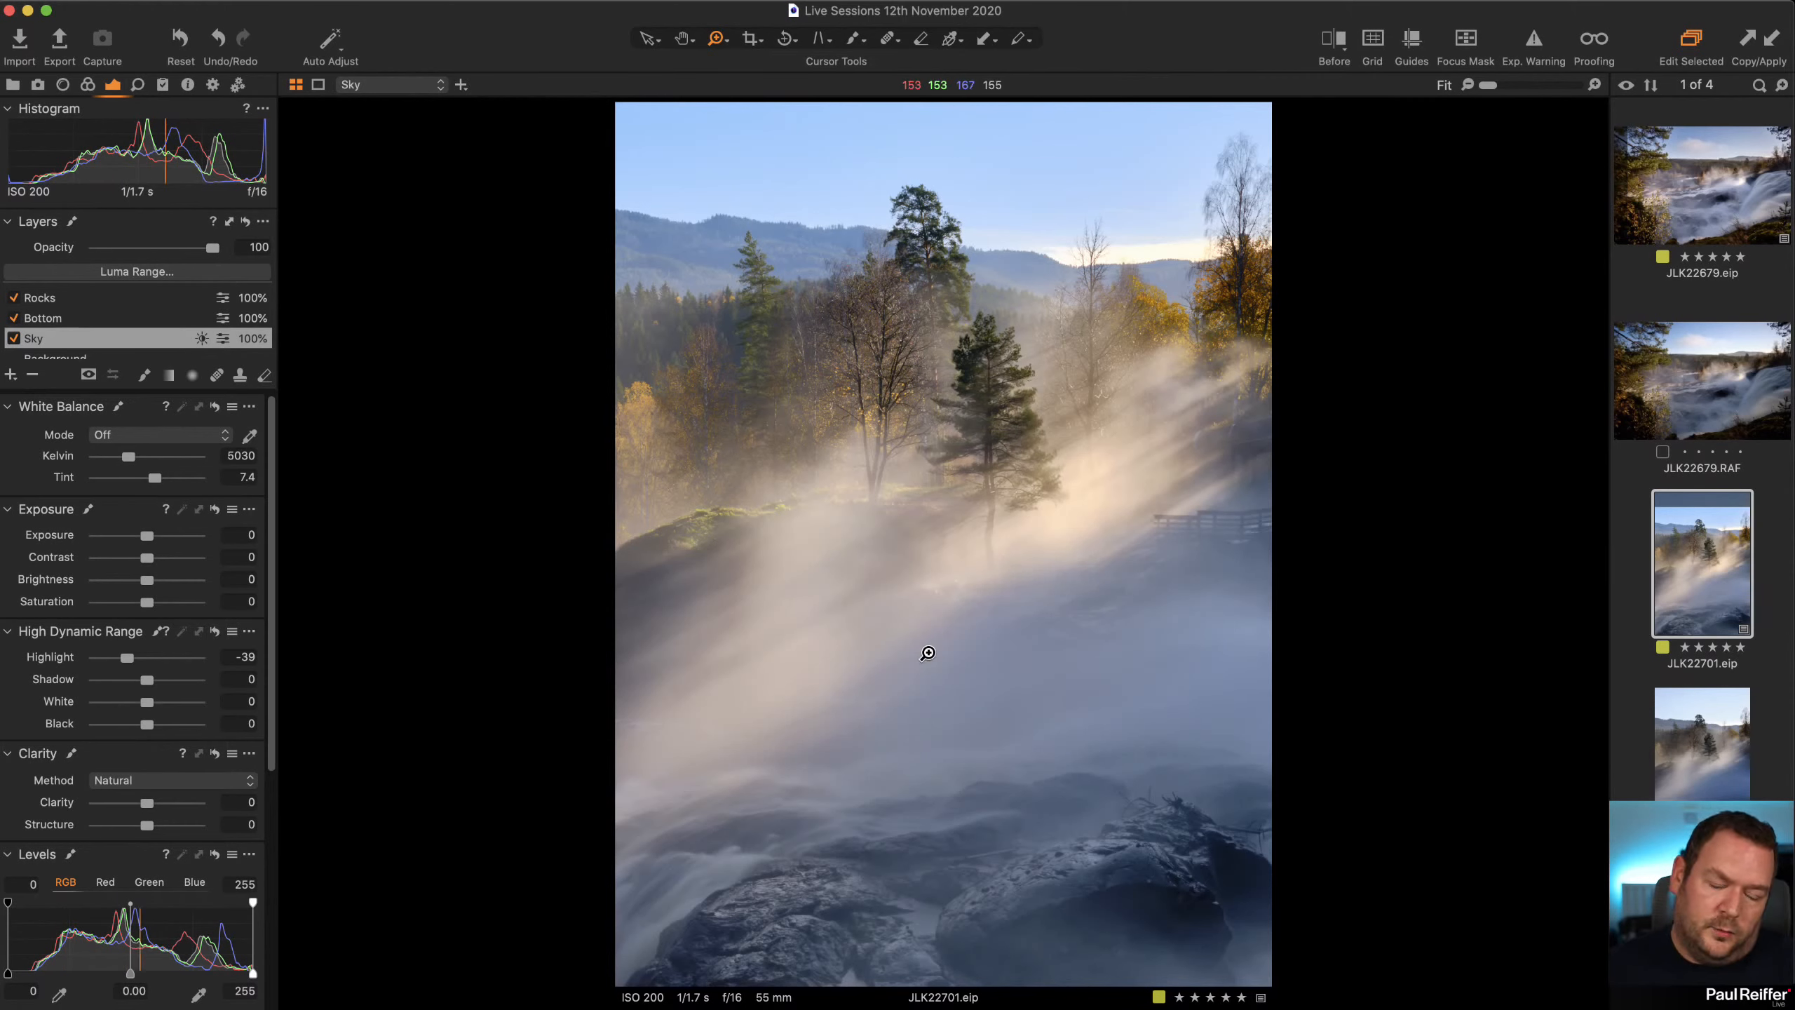
Extend the Rocks layer's linear gradient mask up into the mist and tilt it to follow the light rays' diagonal.
click(83, 301)
key(m)
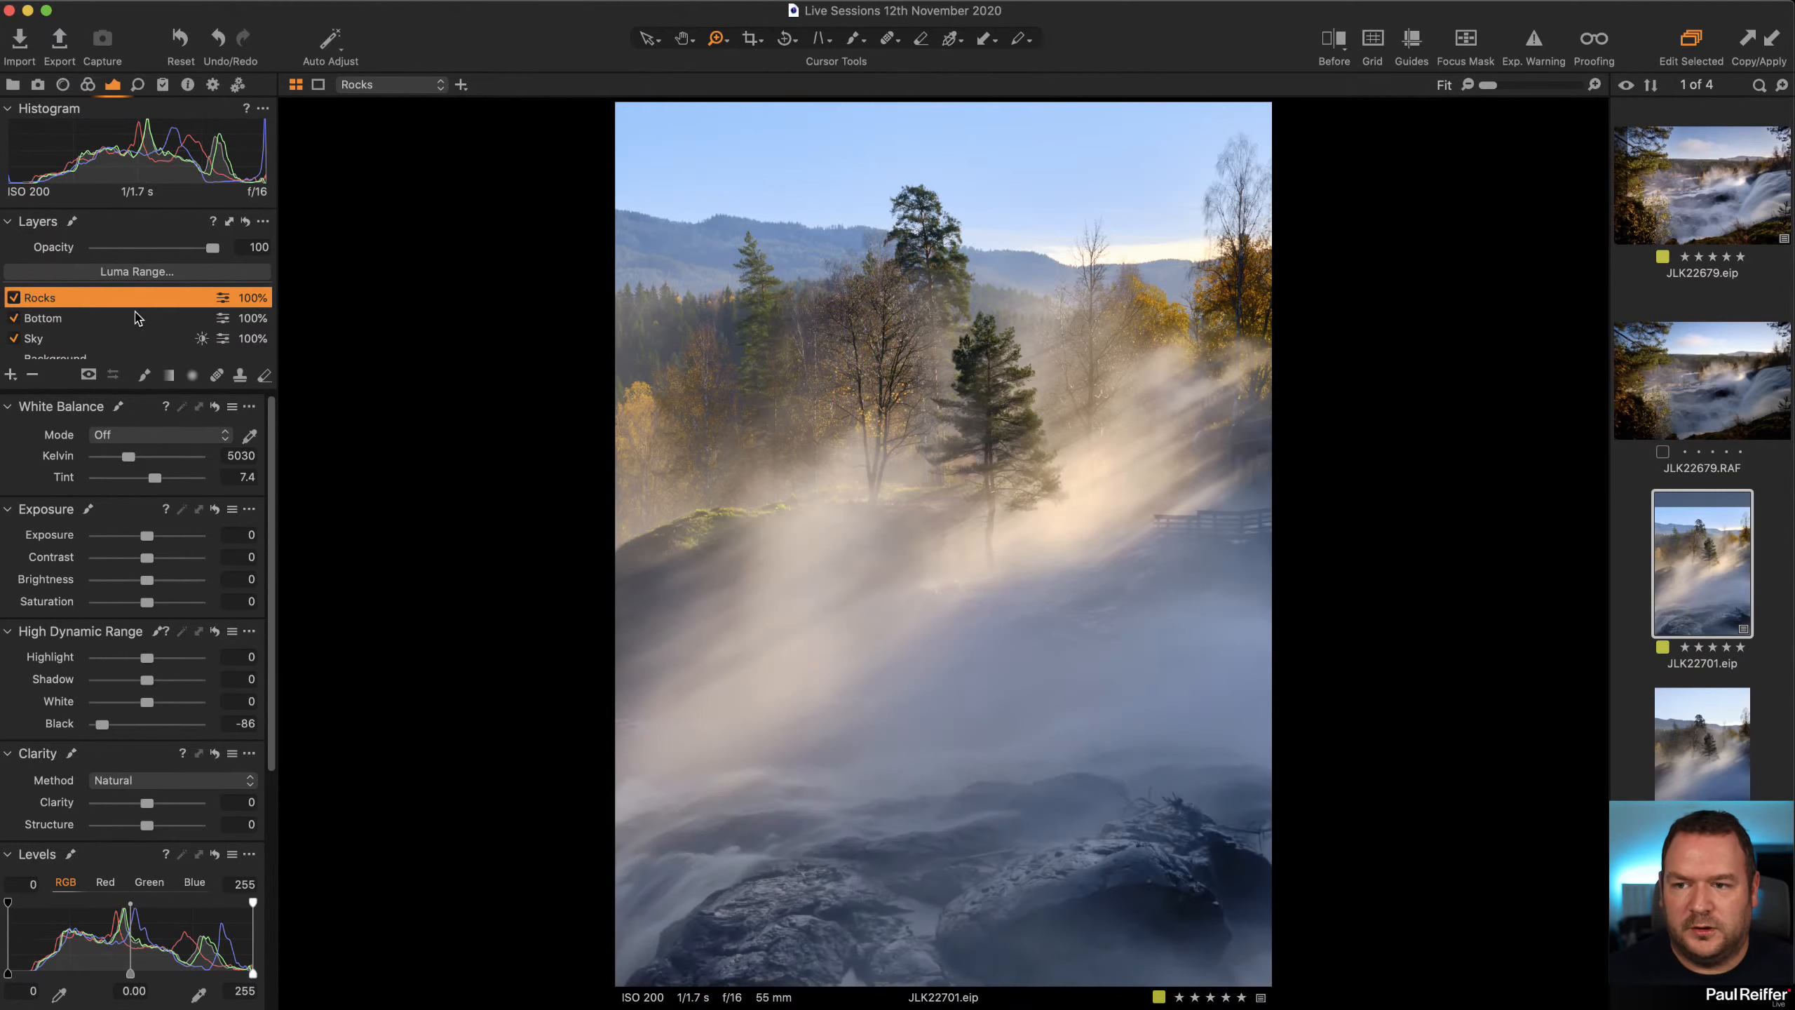
click(170, 375)
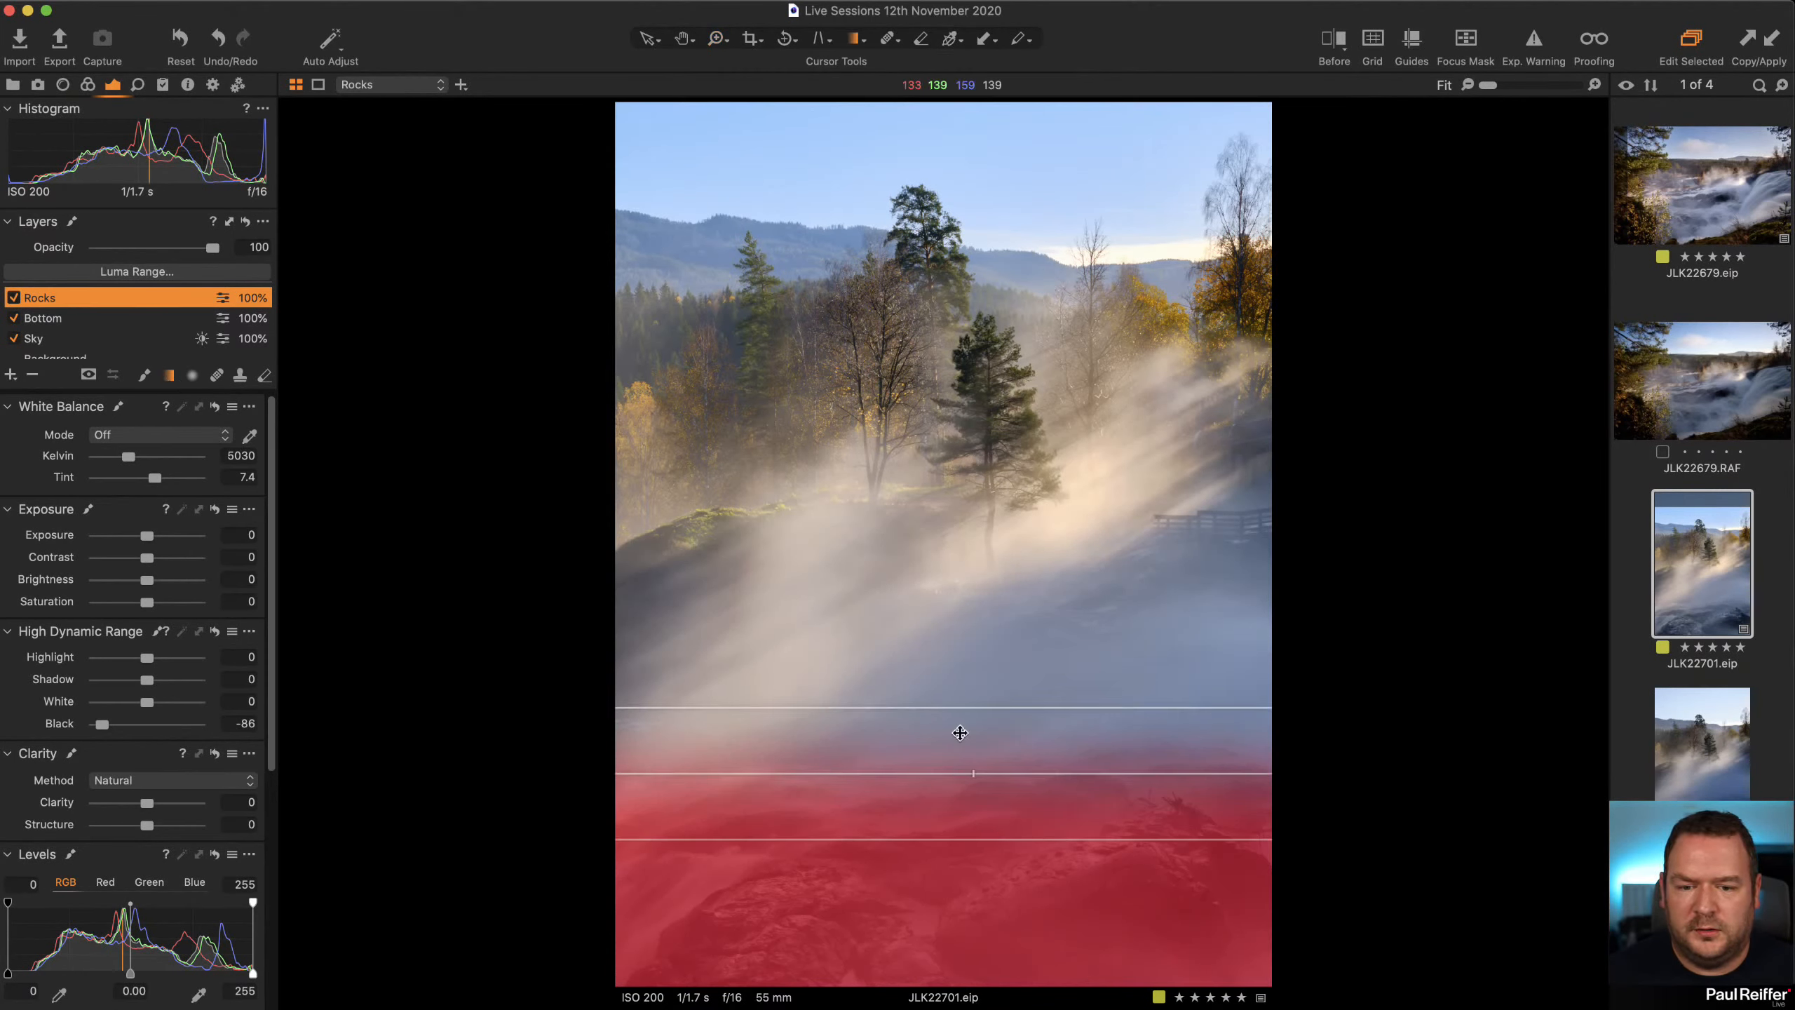
drag(981, 707, 978, 600)
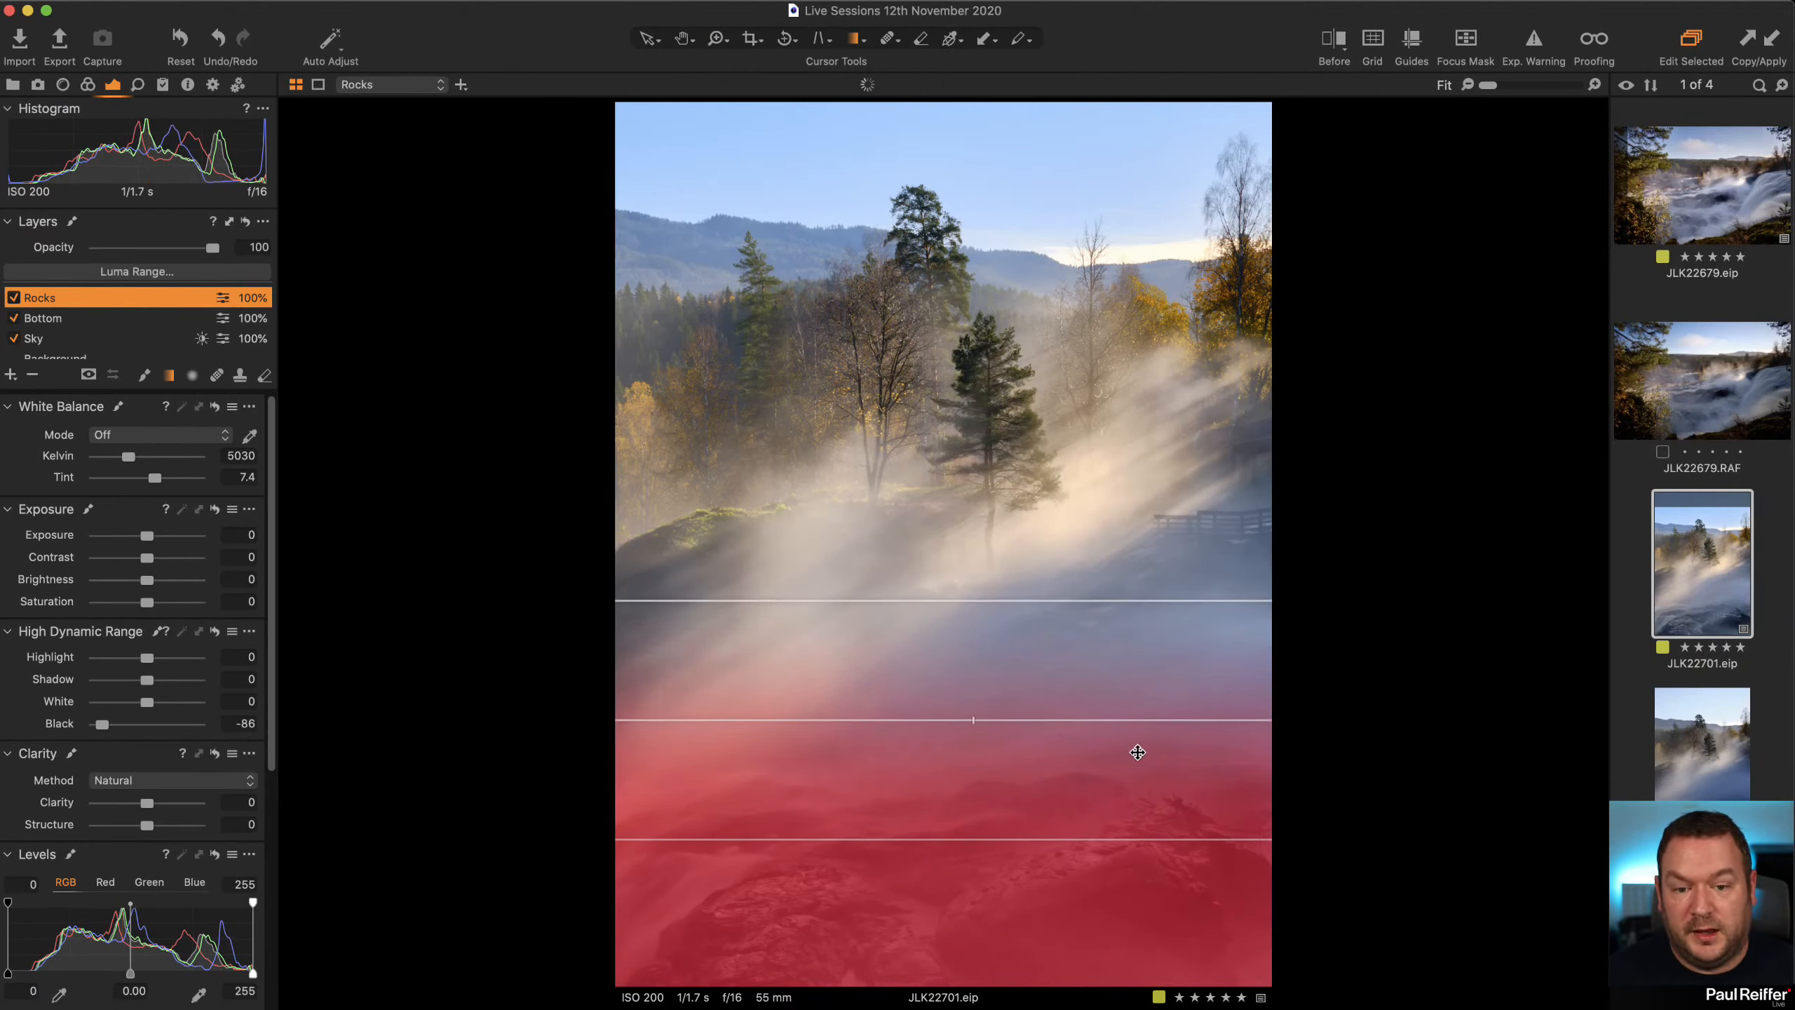
drag(1162, 721, 1155, 667)
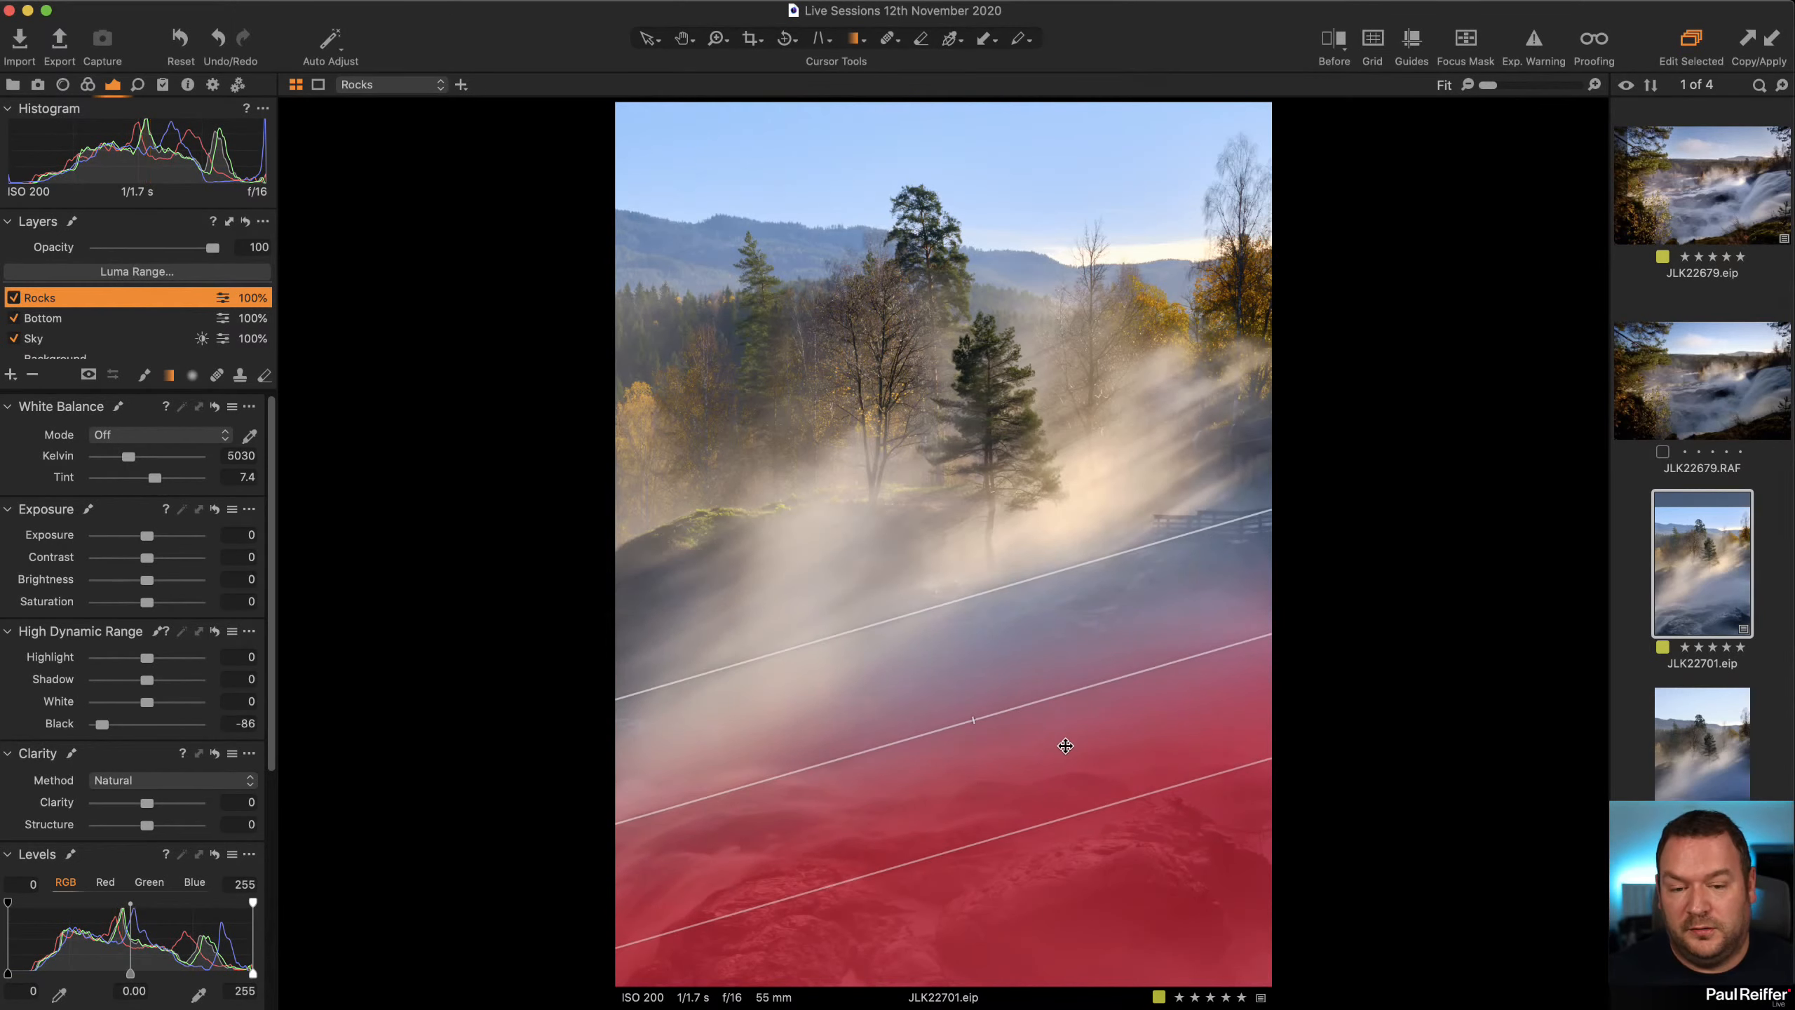
drag(1072, 721, 1069, 726)
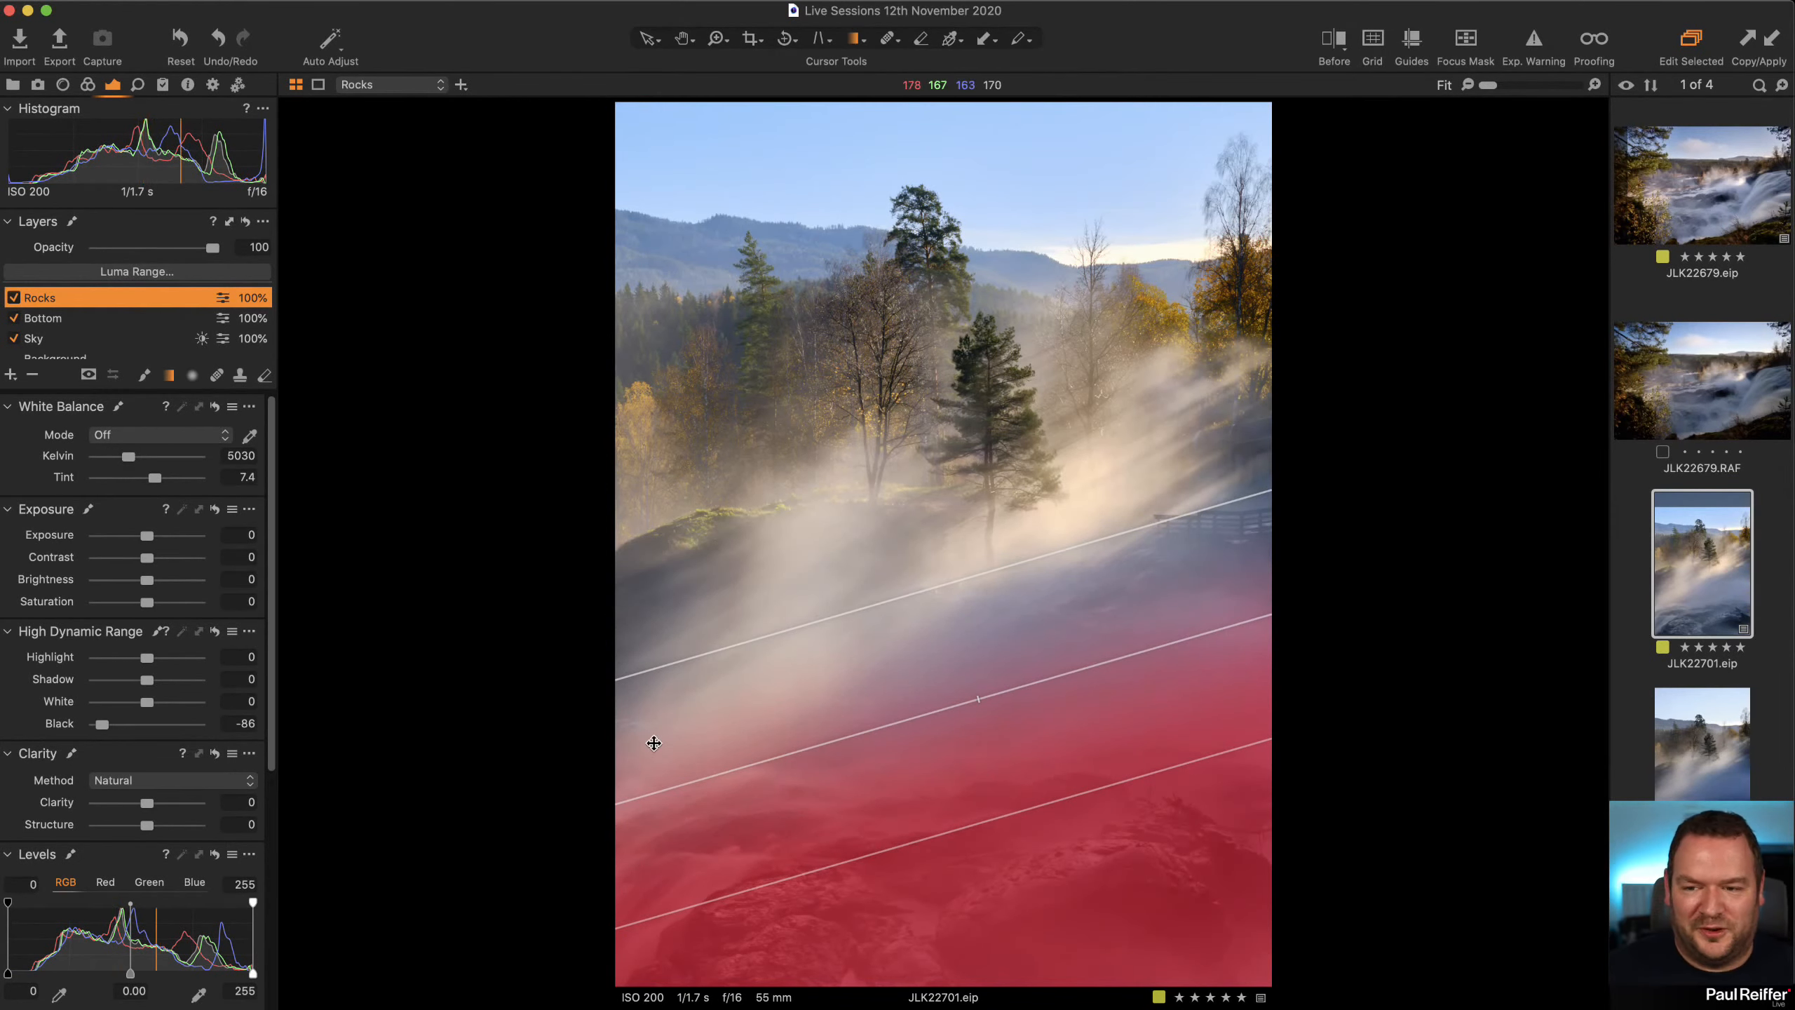
key(m)
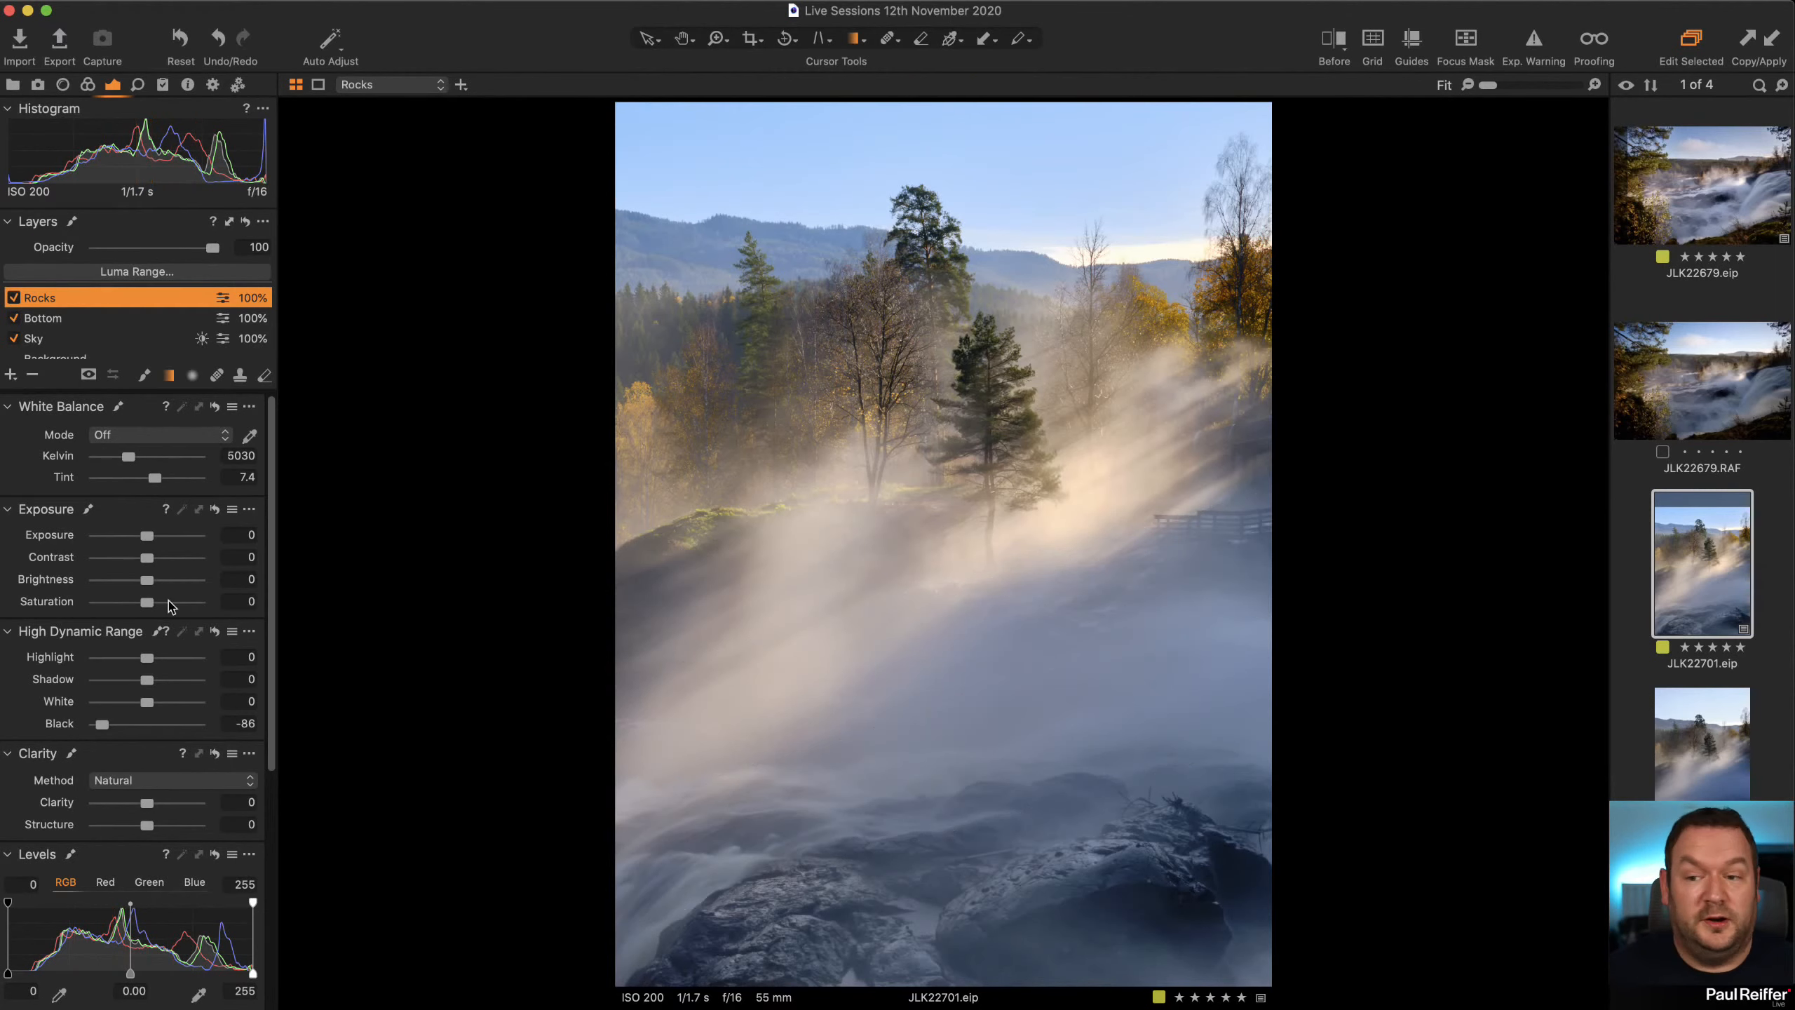
Set the Rocks layer's Exposure to -0.49 and Clarity to 51, and create a second variant of JLK22701.eip.
drag(148, 541, 142, 541)
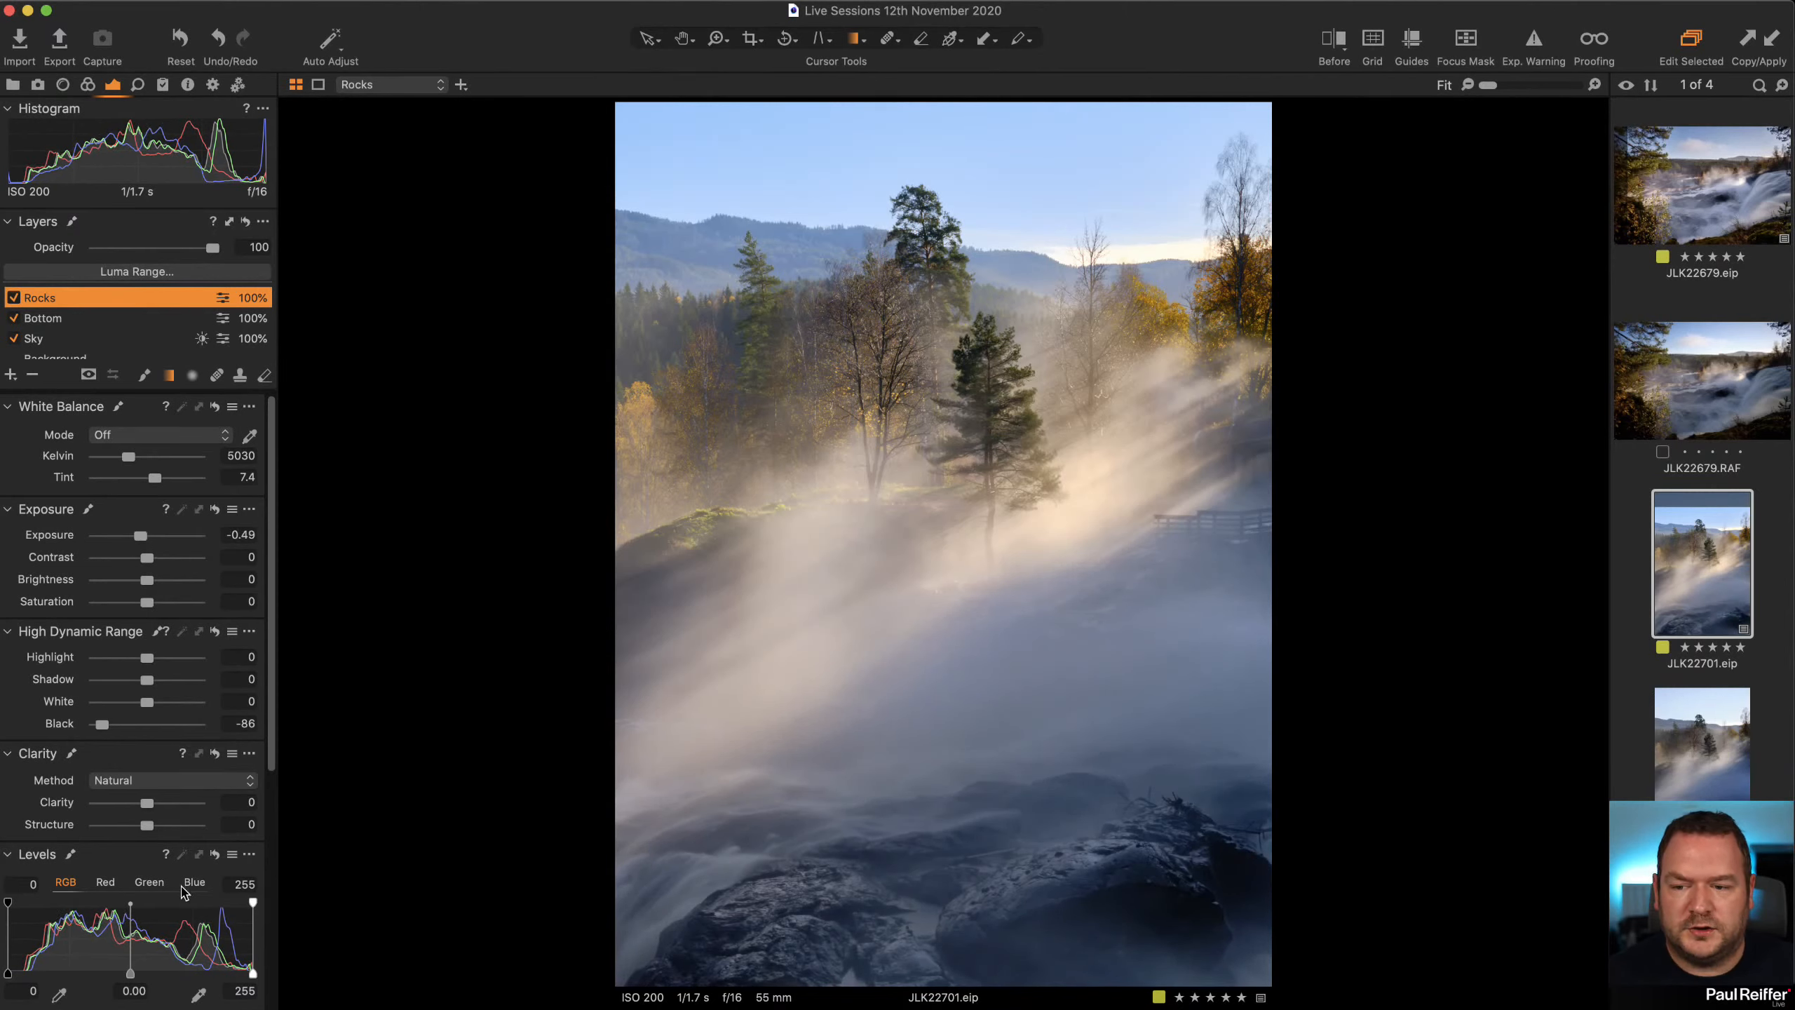
click(180, 805)
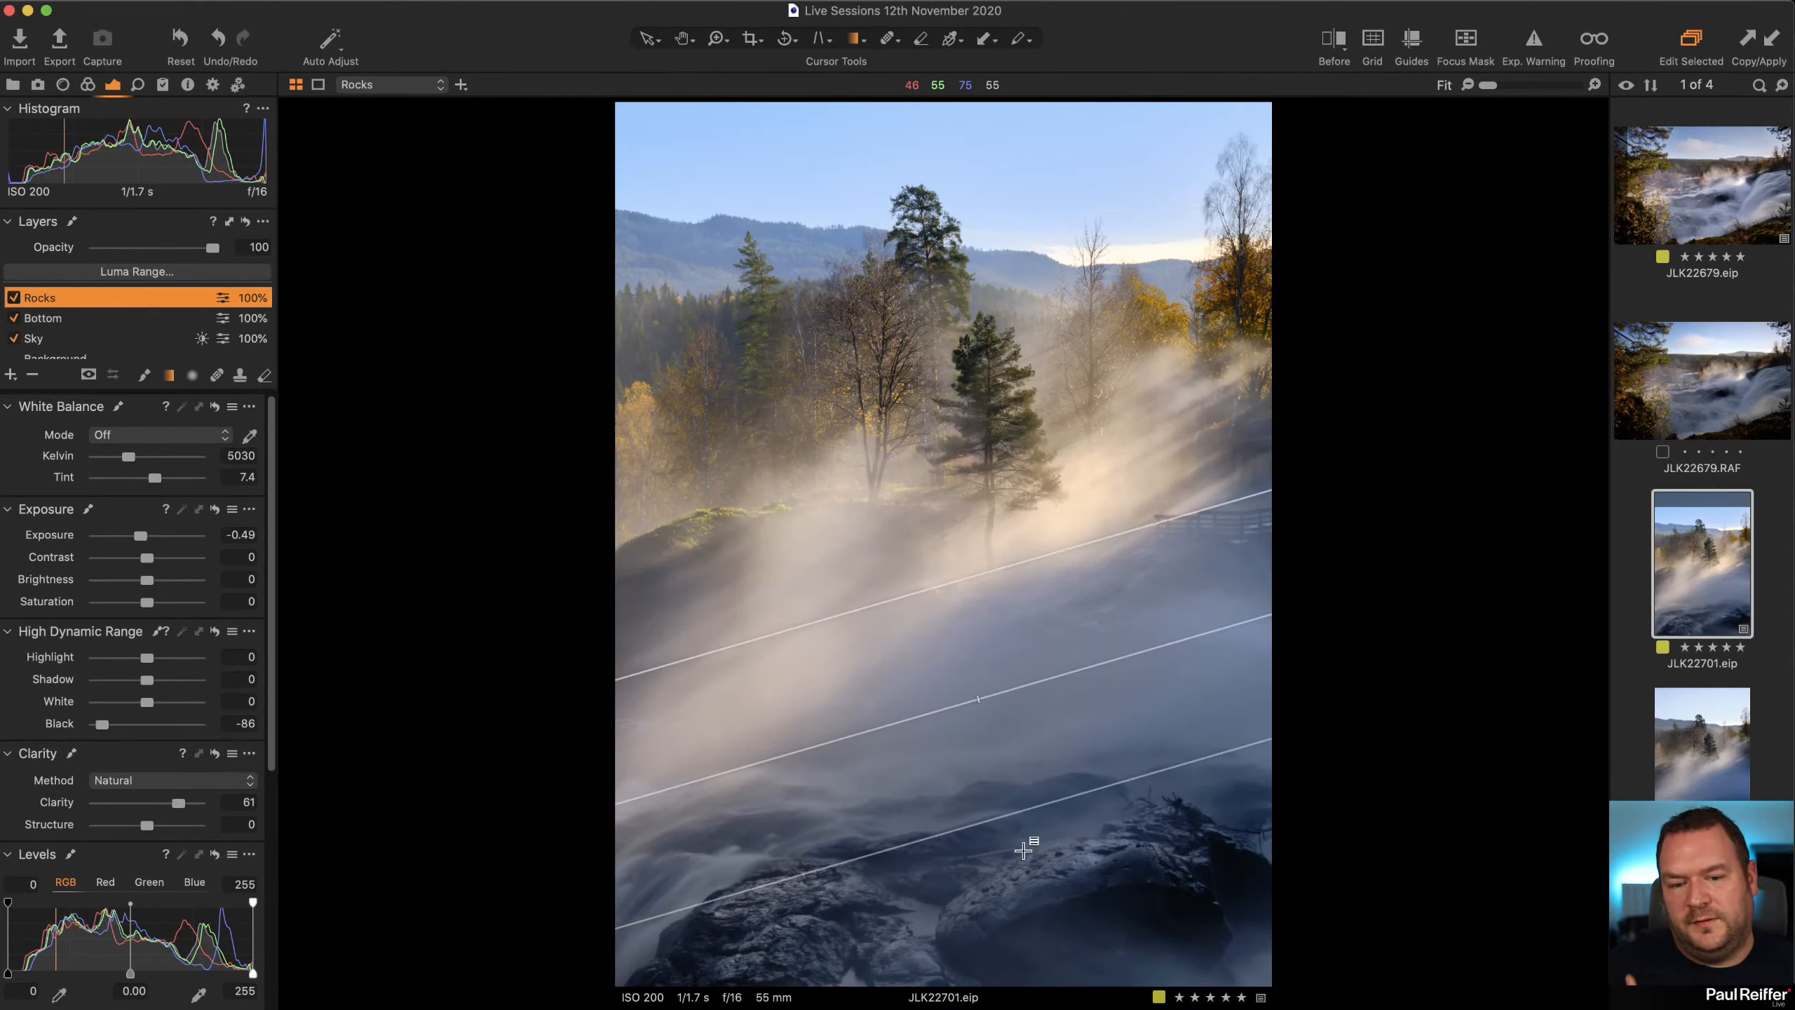
drag(173, 808, 172, 808)
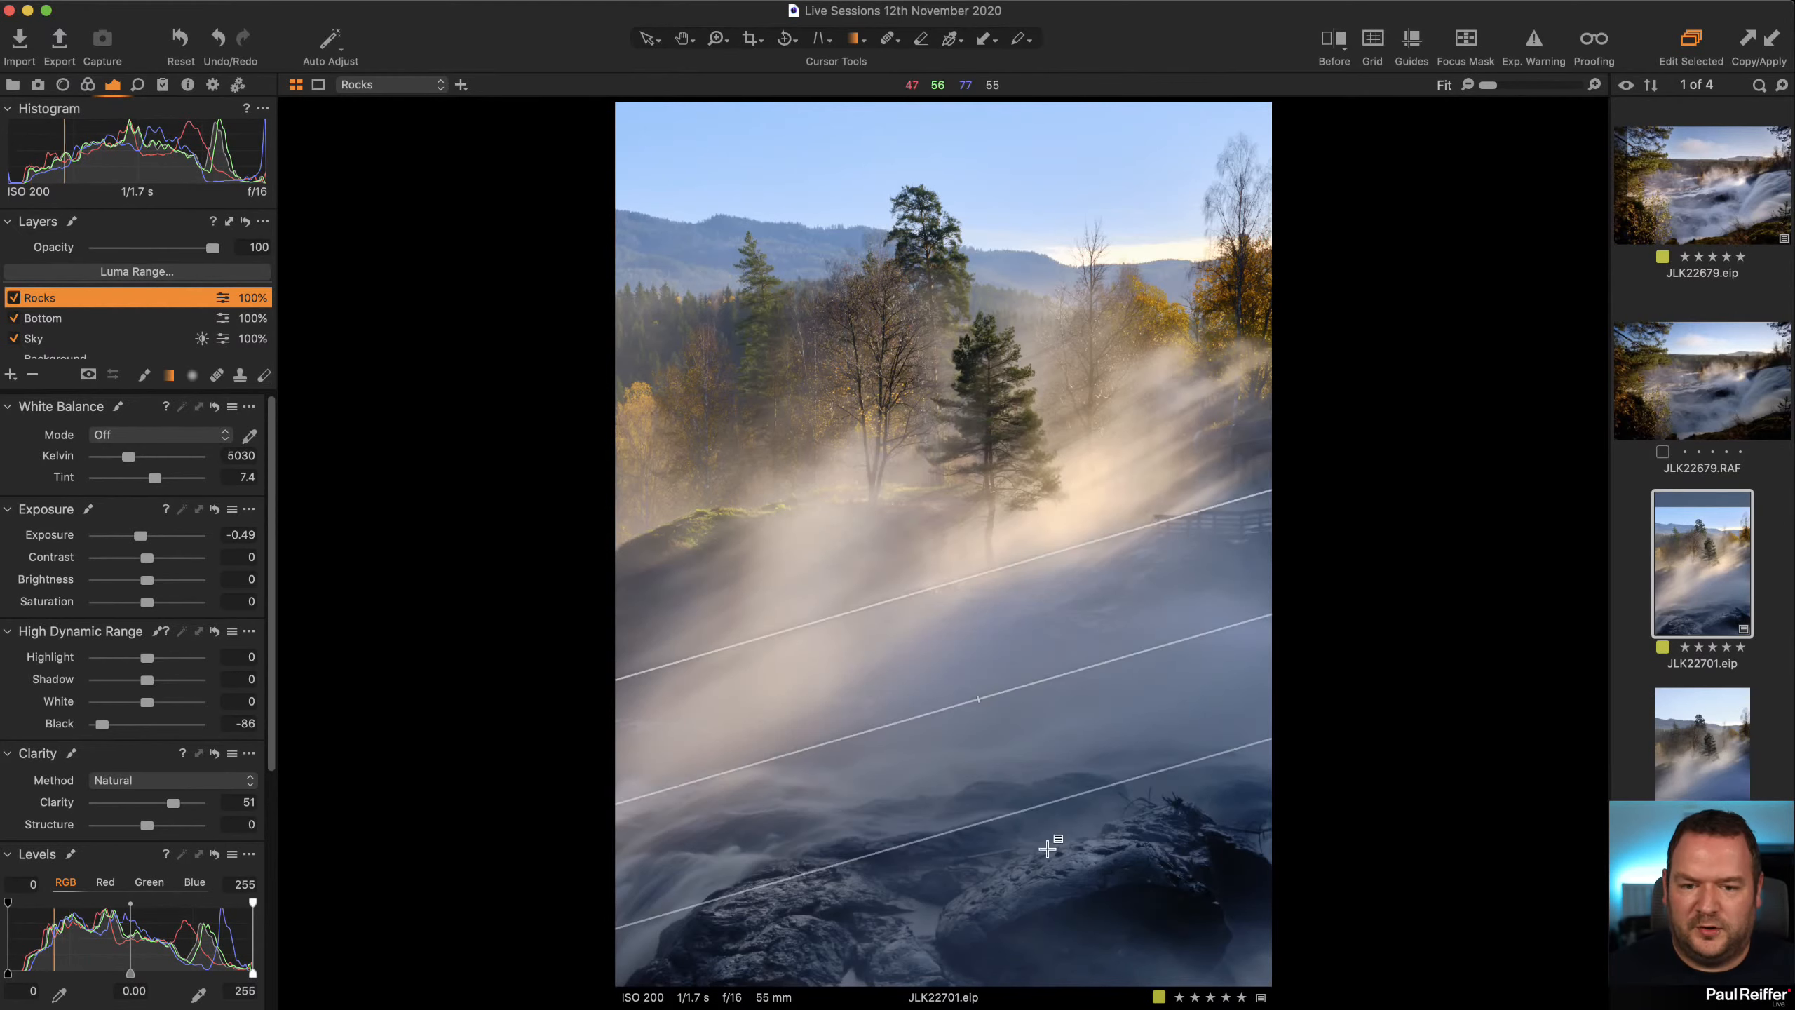
right_click(1685, 558)
click(1742, 626)
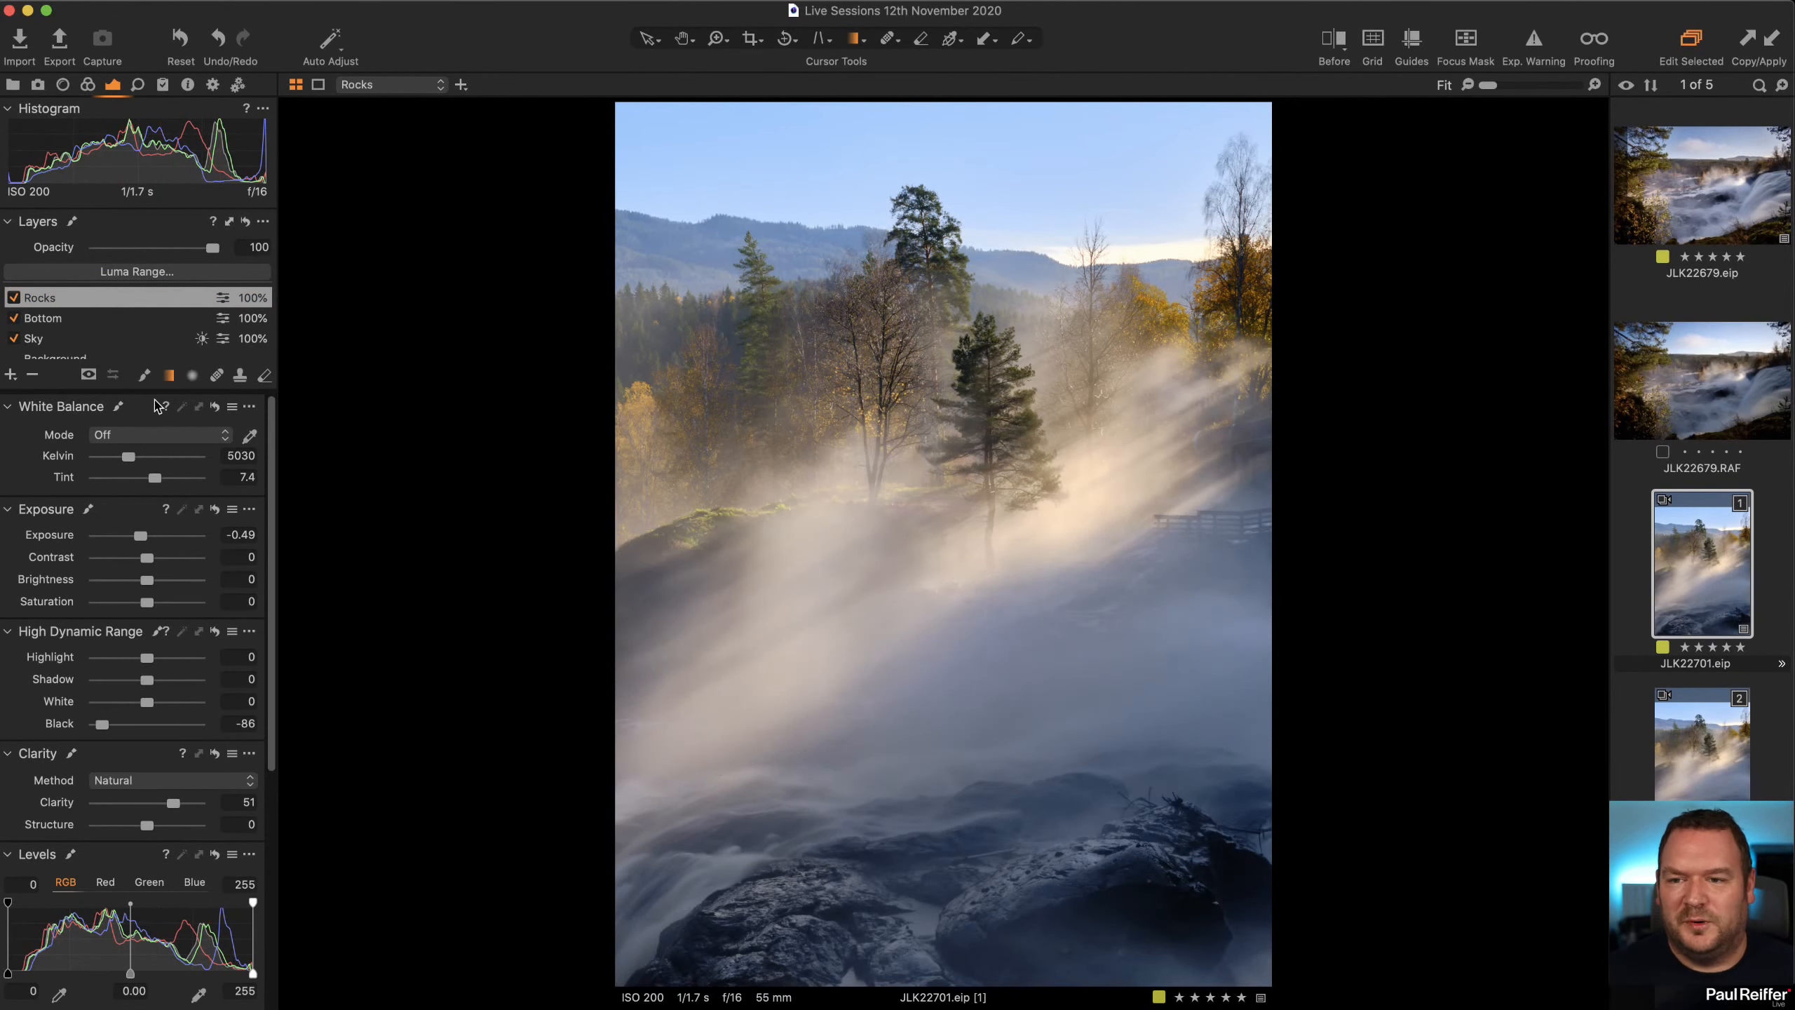
Lower the Lightness of the blue tones on the Sky layer to -18.1 in the basic Color Editor.
click(50, 343)
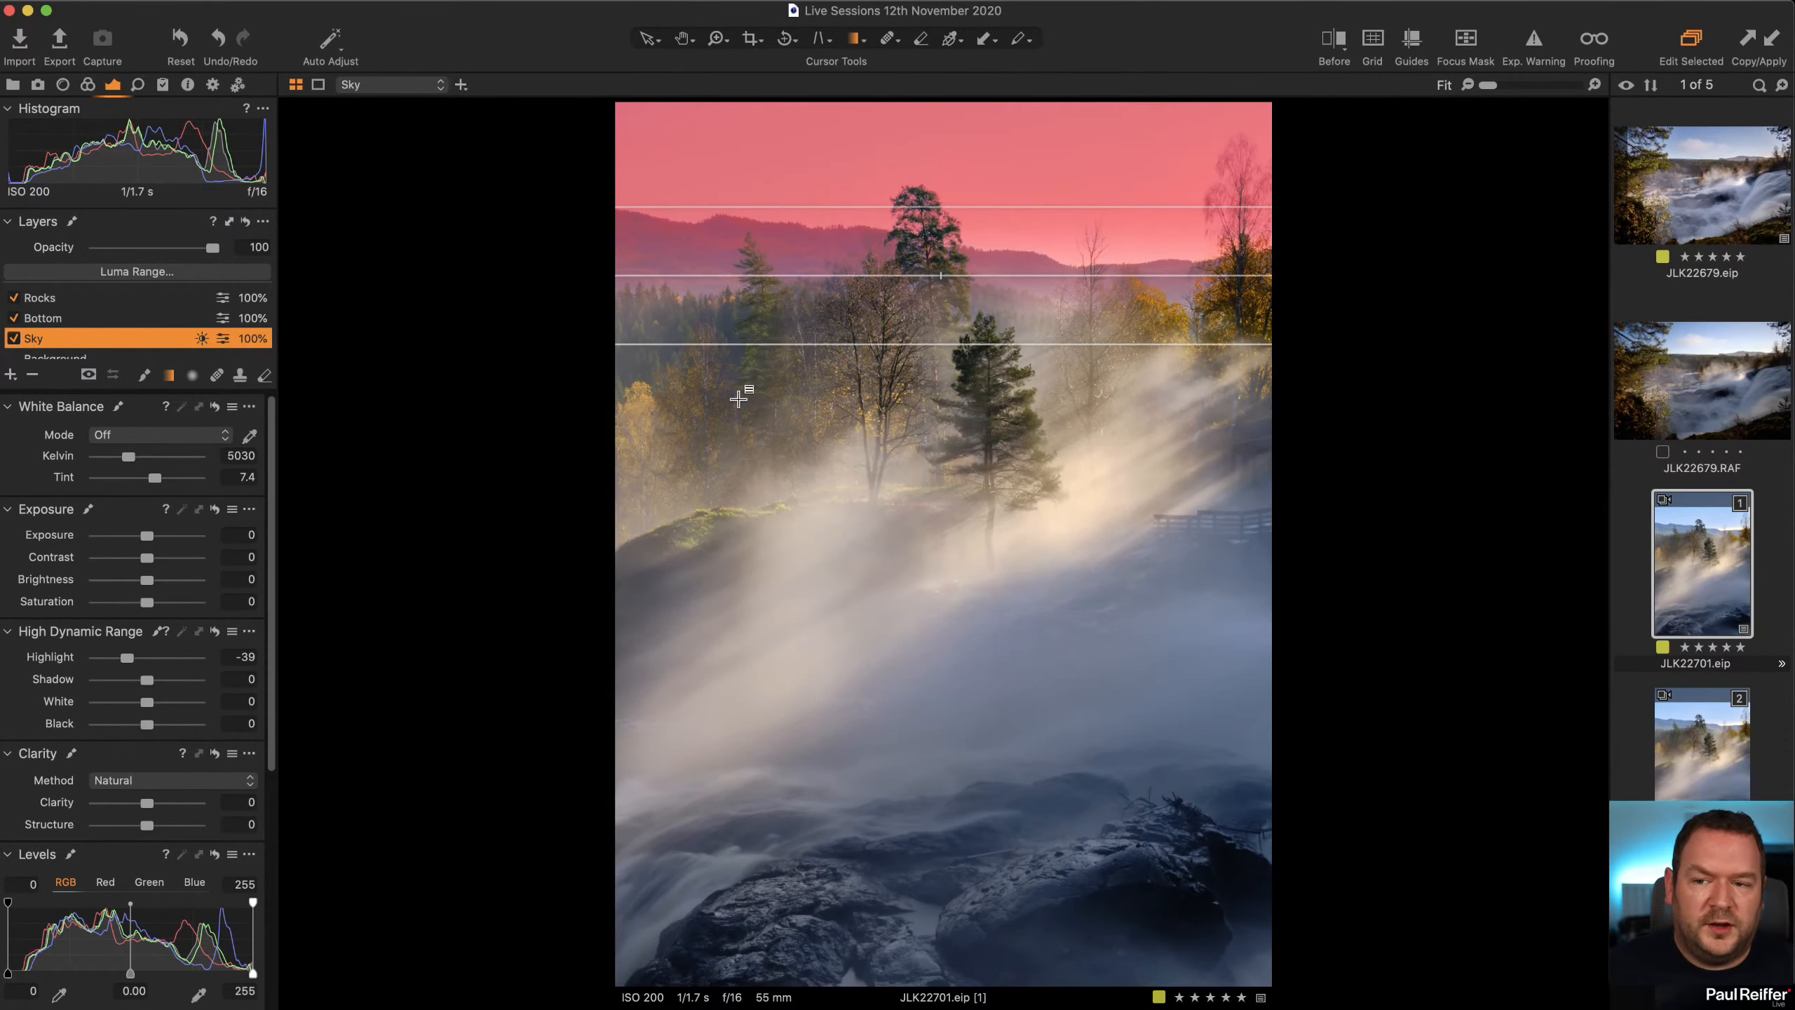
click(88, 84)
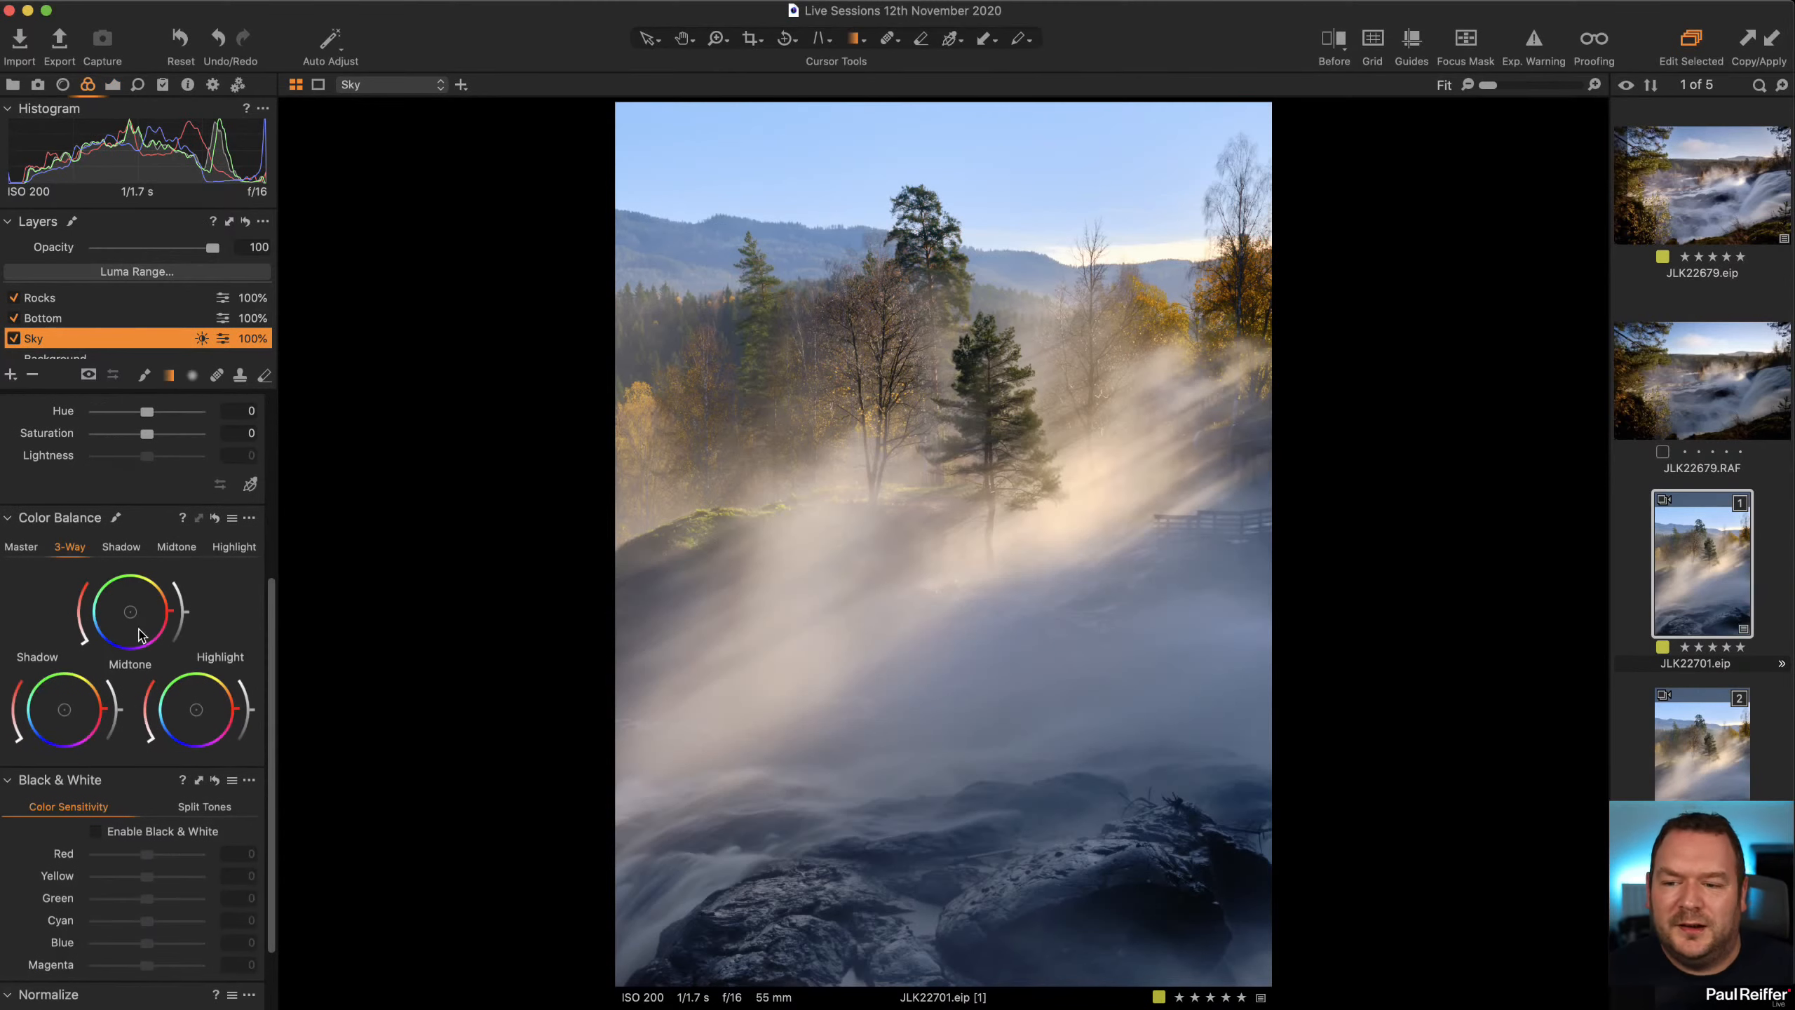
scroll(84, 505, up, 3)
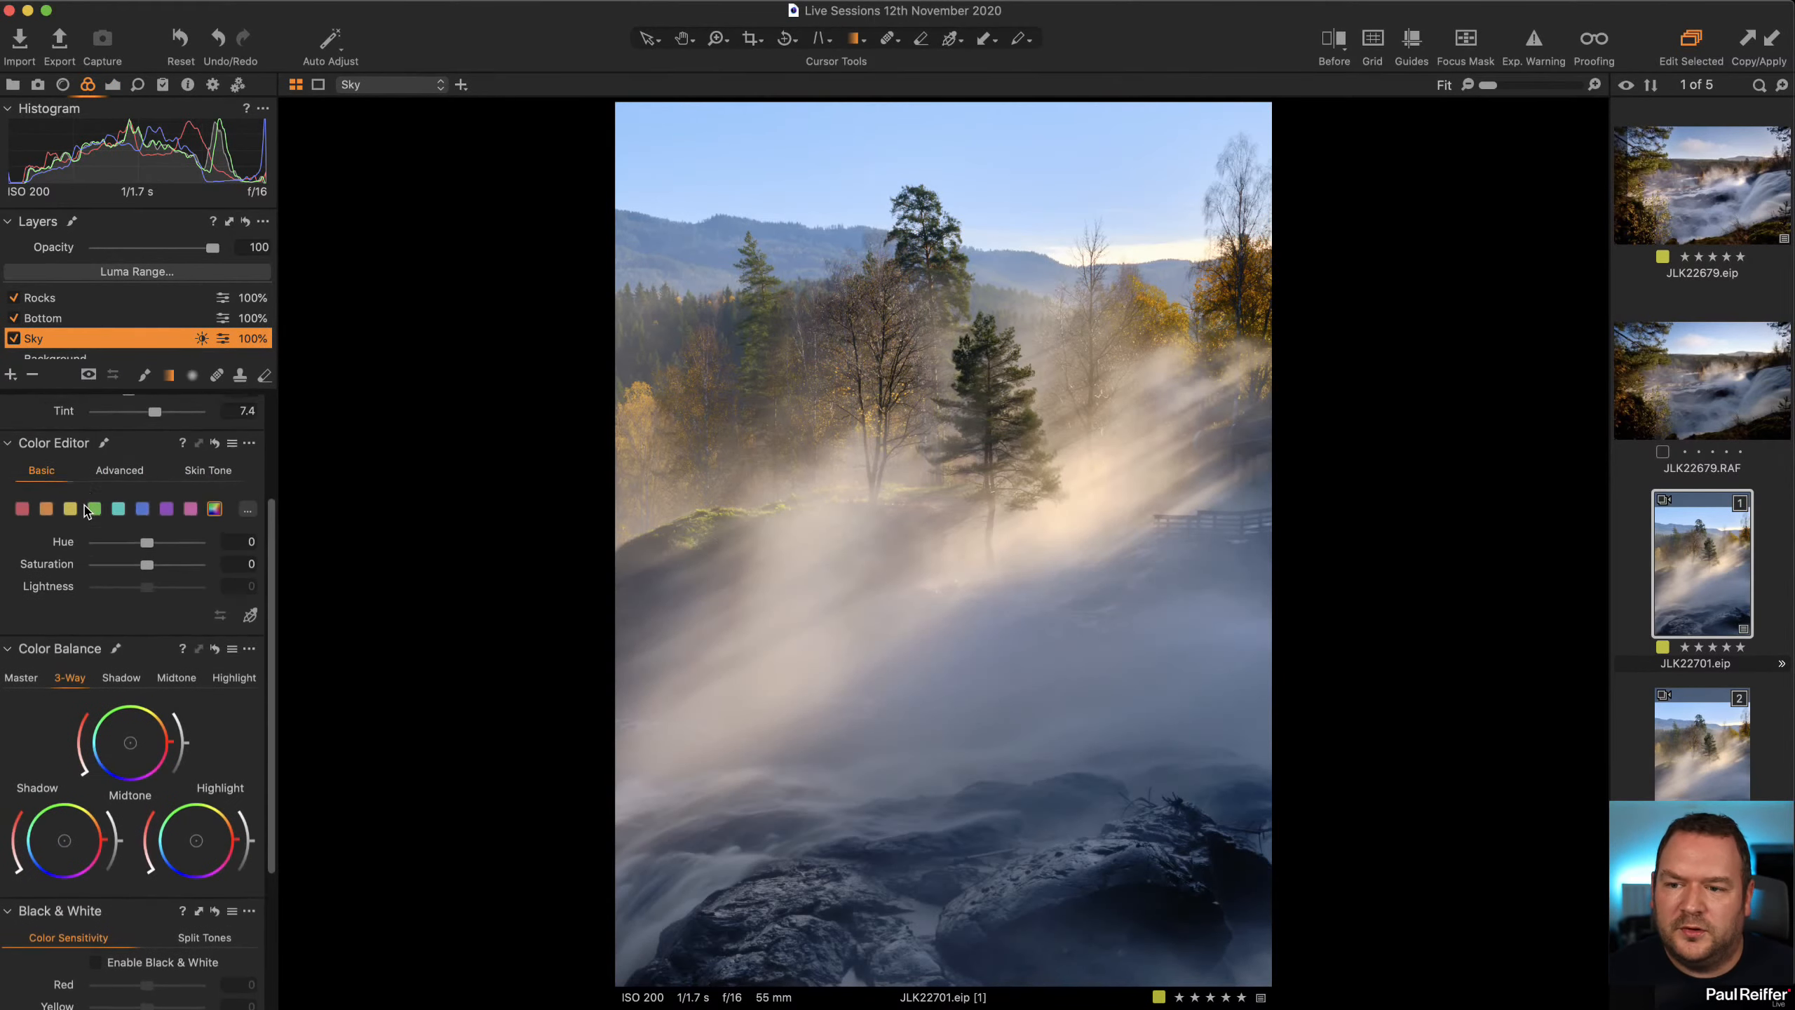
click(119, 568)
click(142, 567)
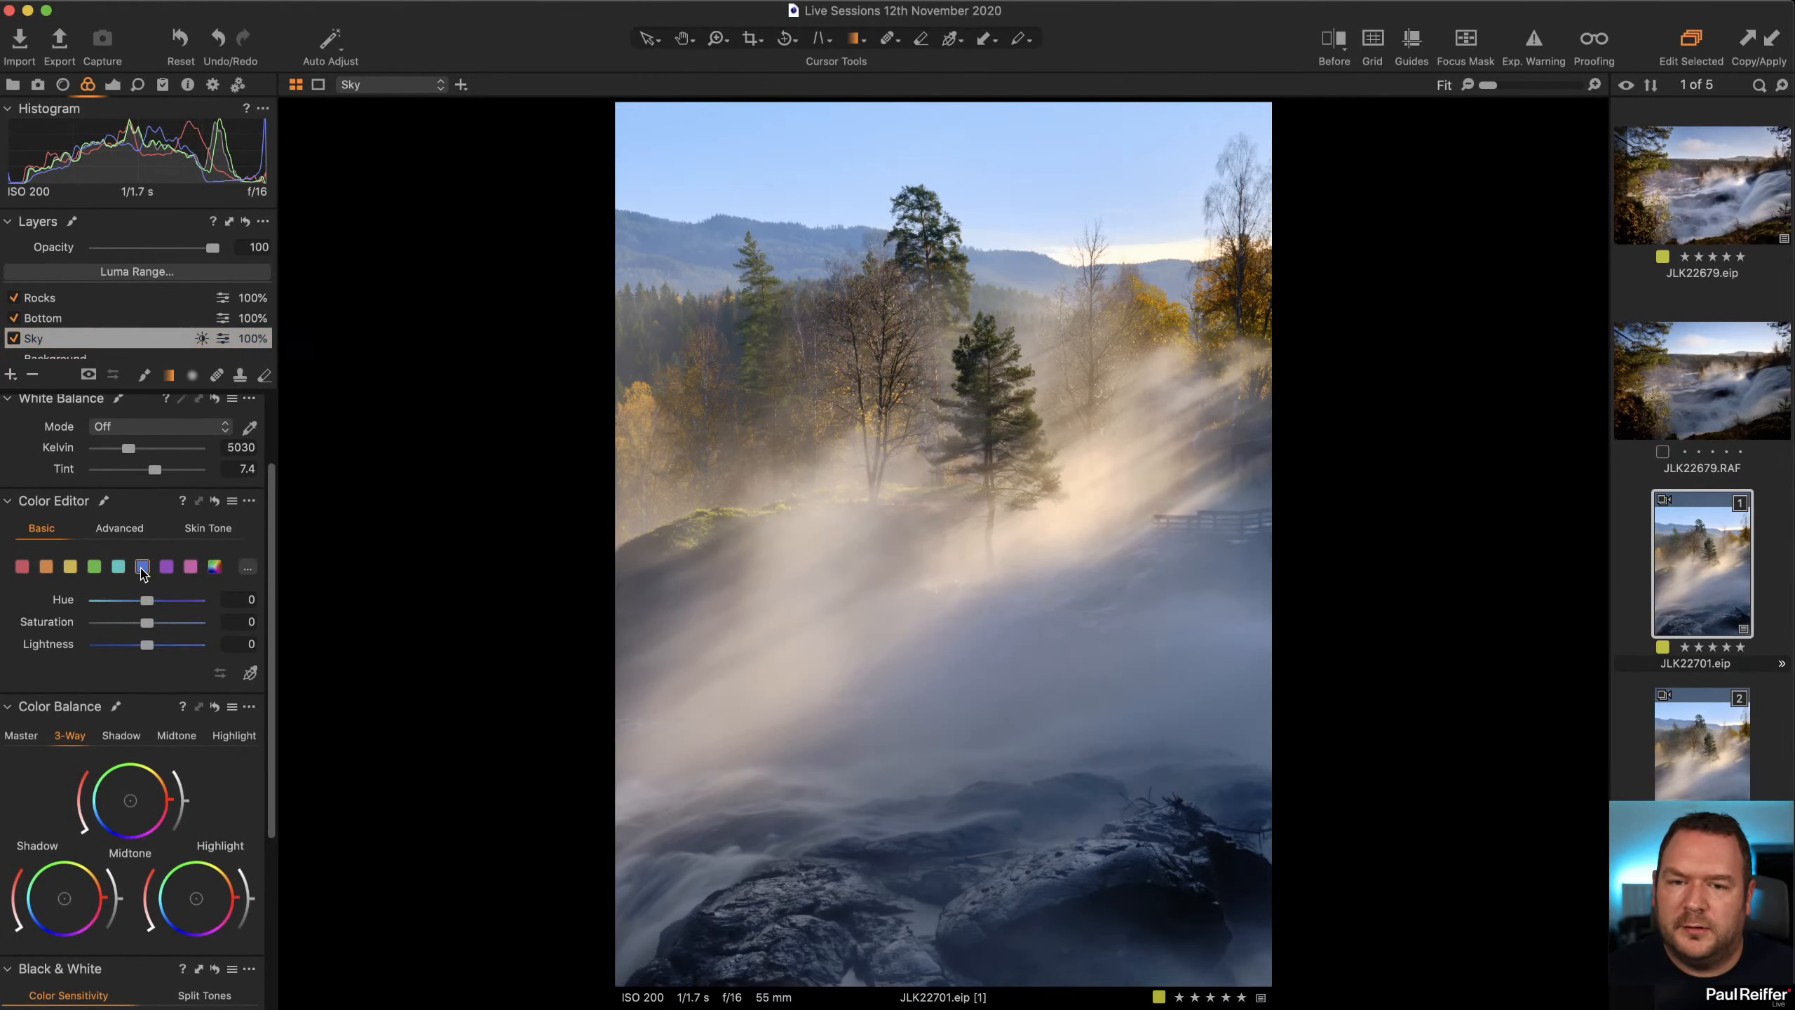
click(249, 673)
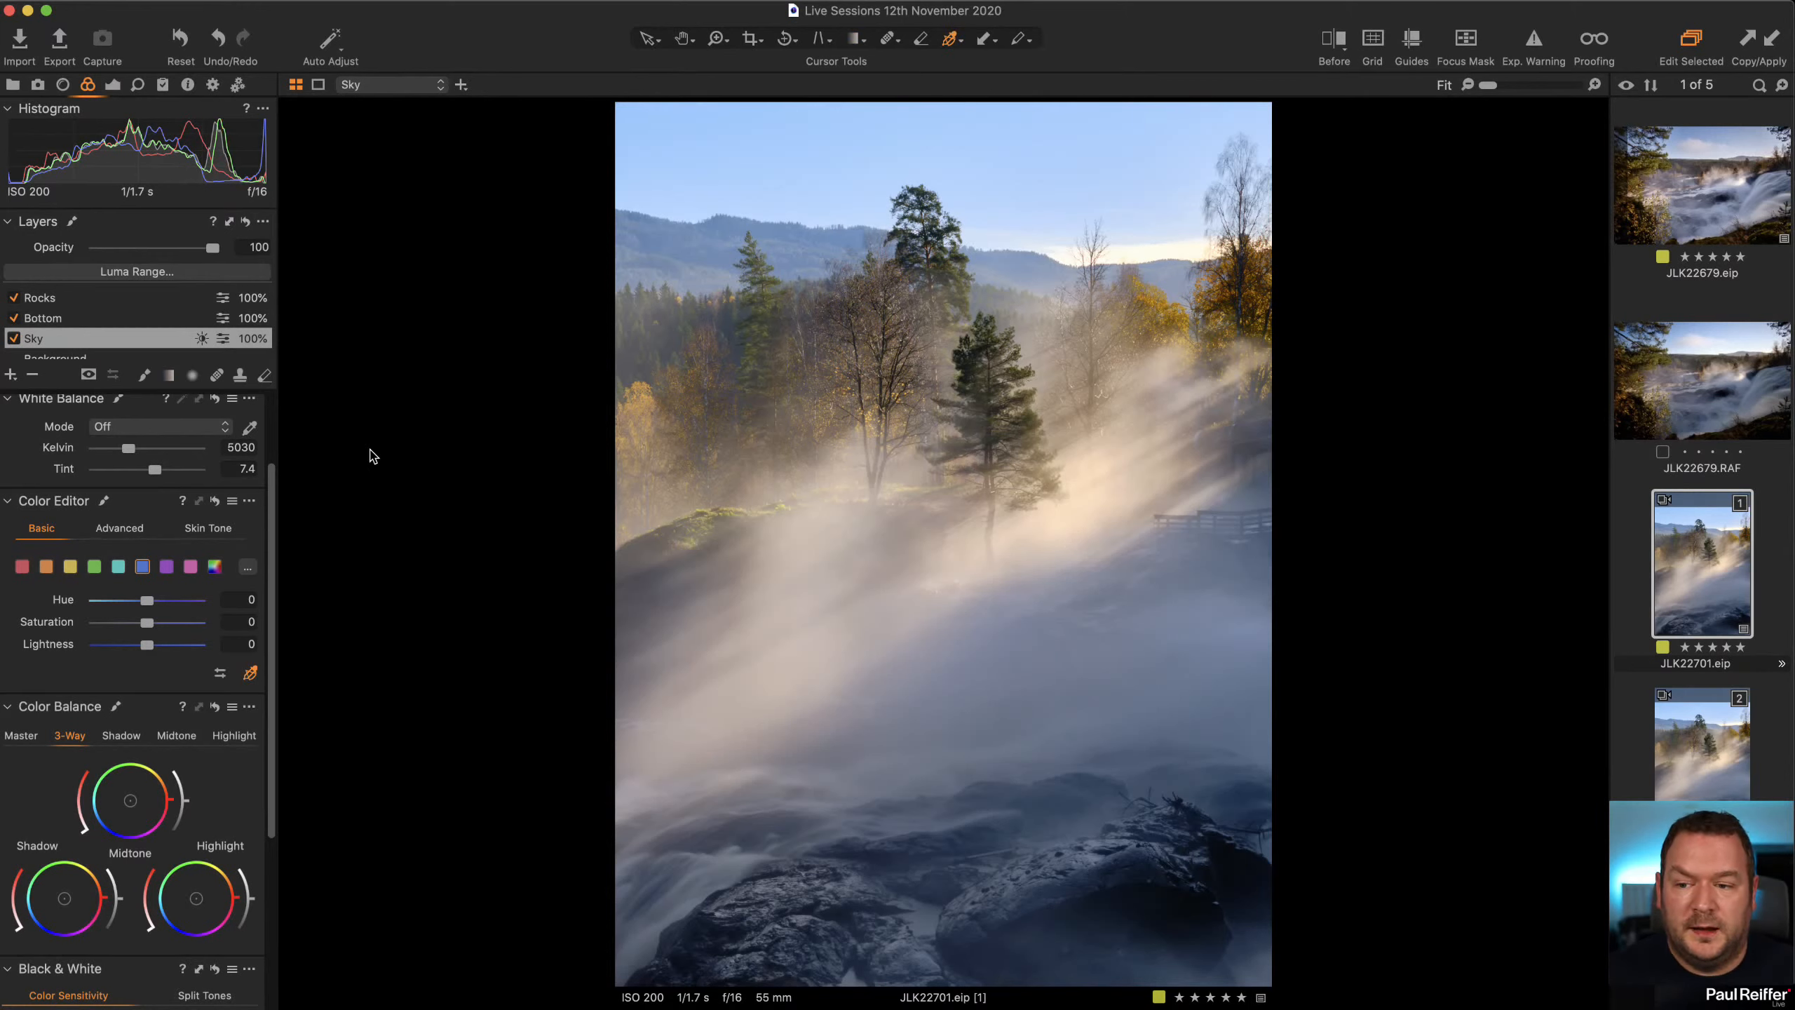
drag(147, 647, 127, 645)
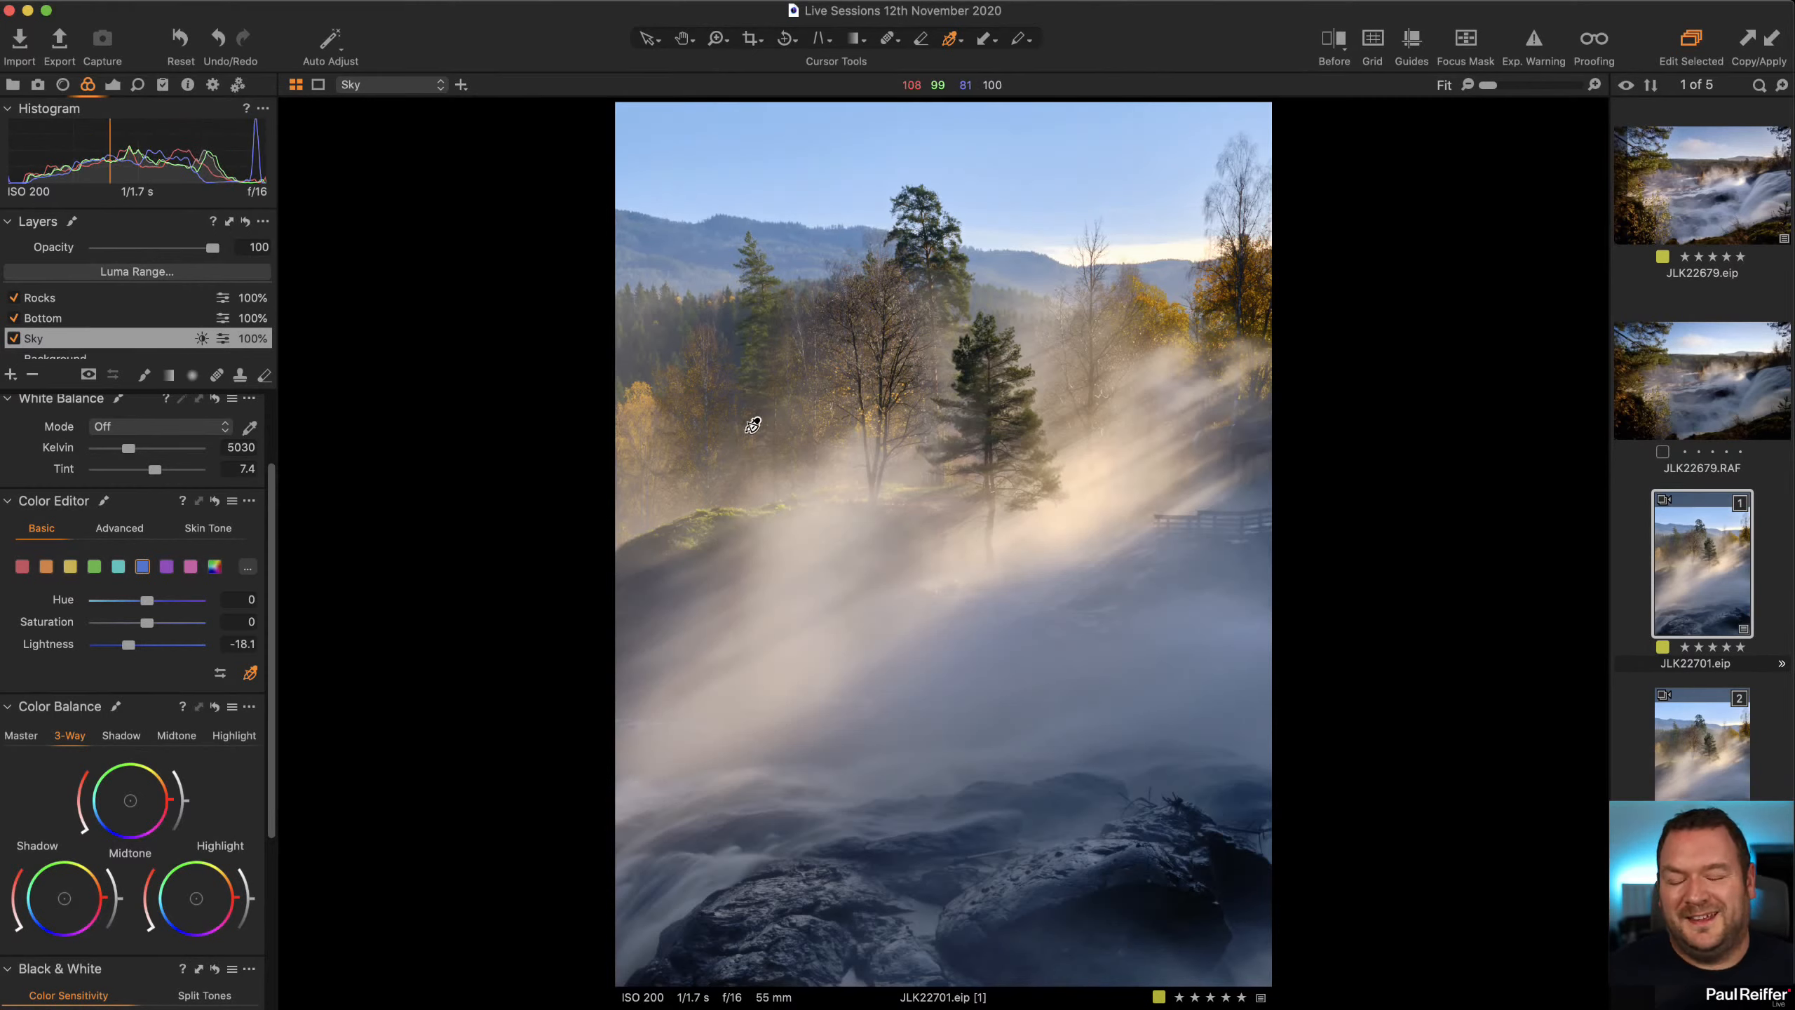
Add a new adjustment layer and name it Sky Grad.
click(9, 377)
text(Sky)
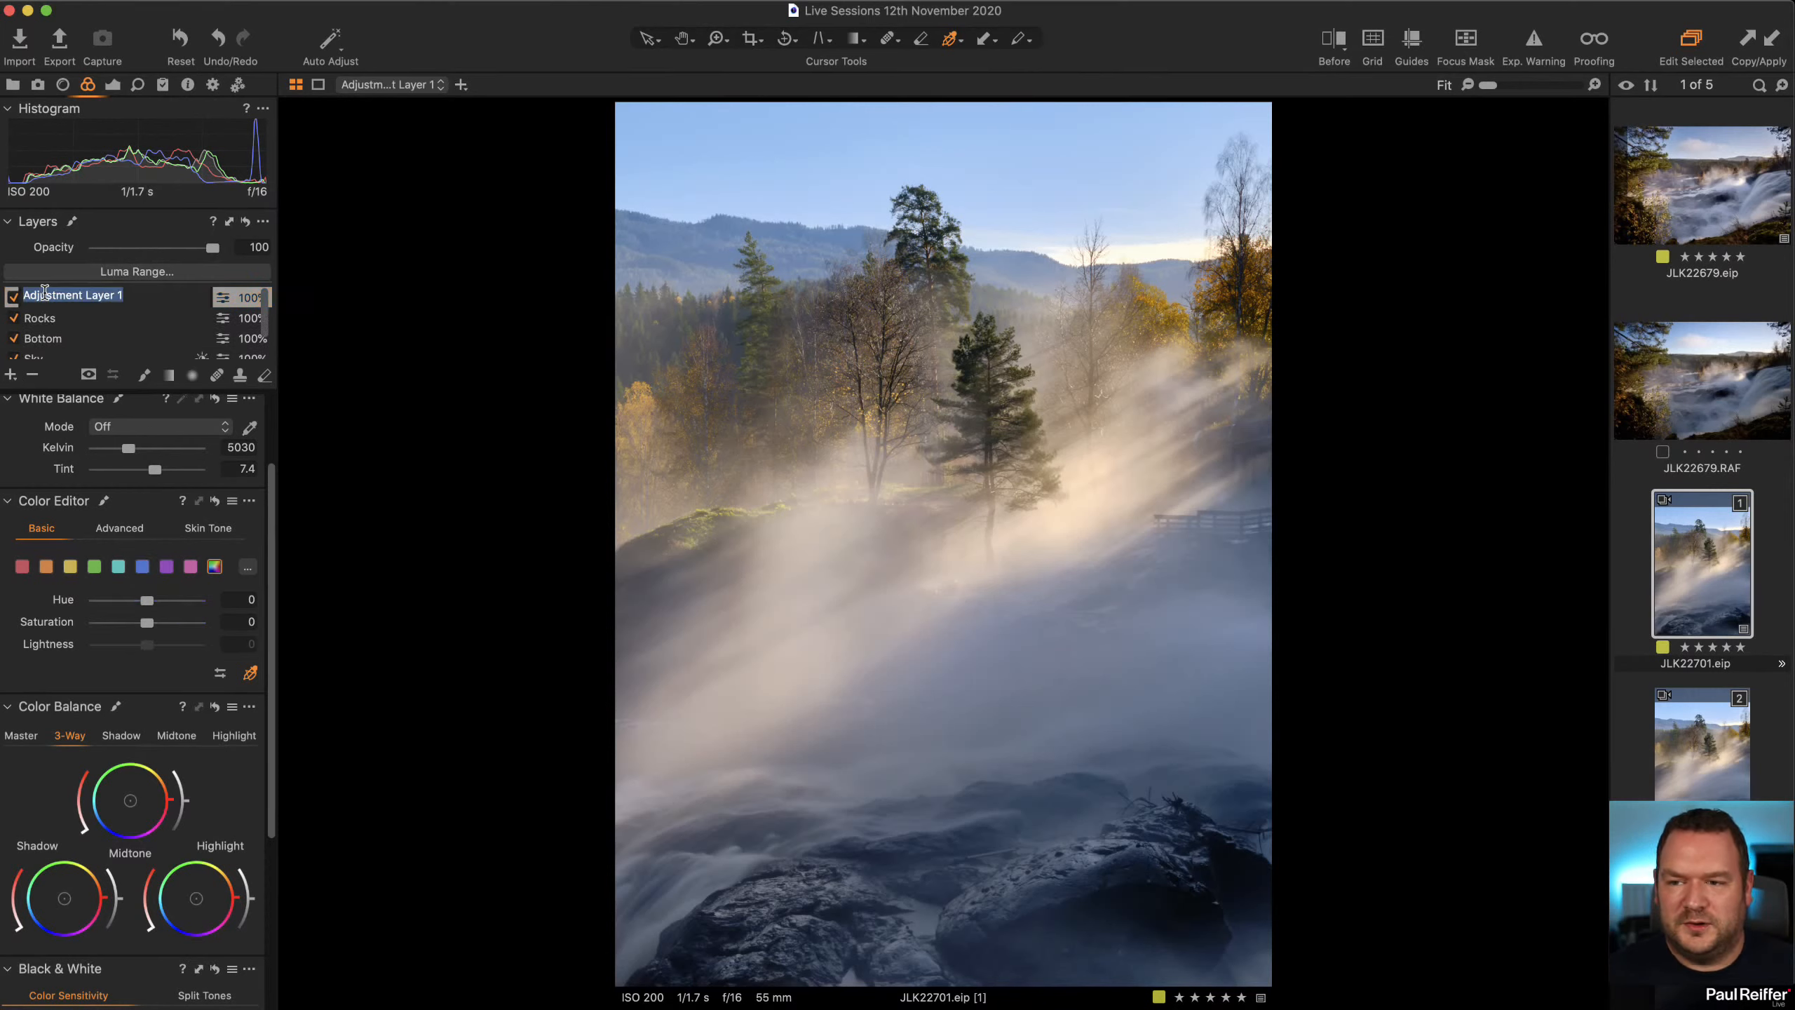
text( Grad)
key(Return)
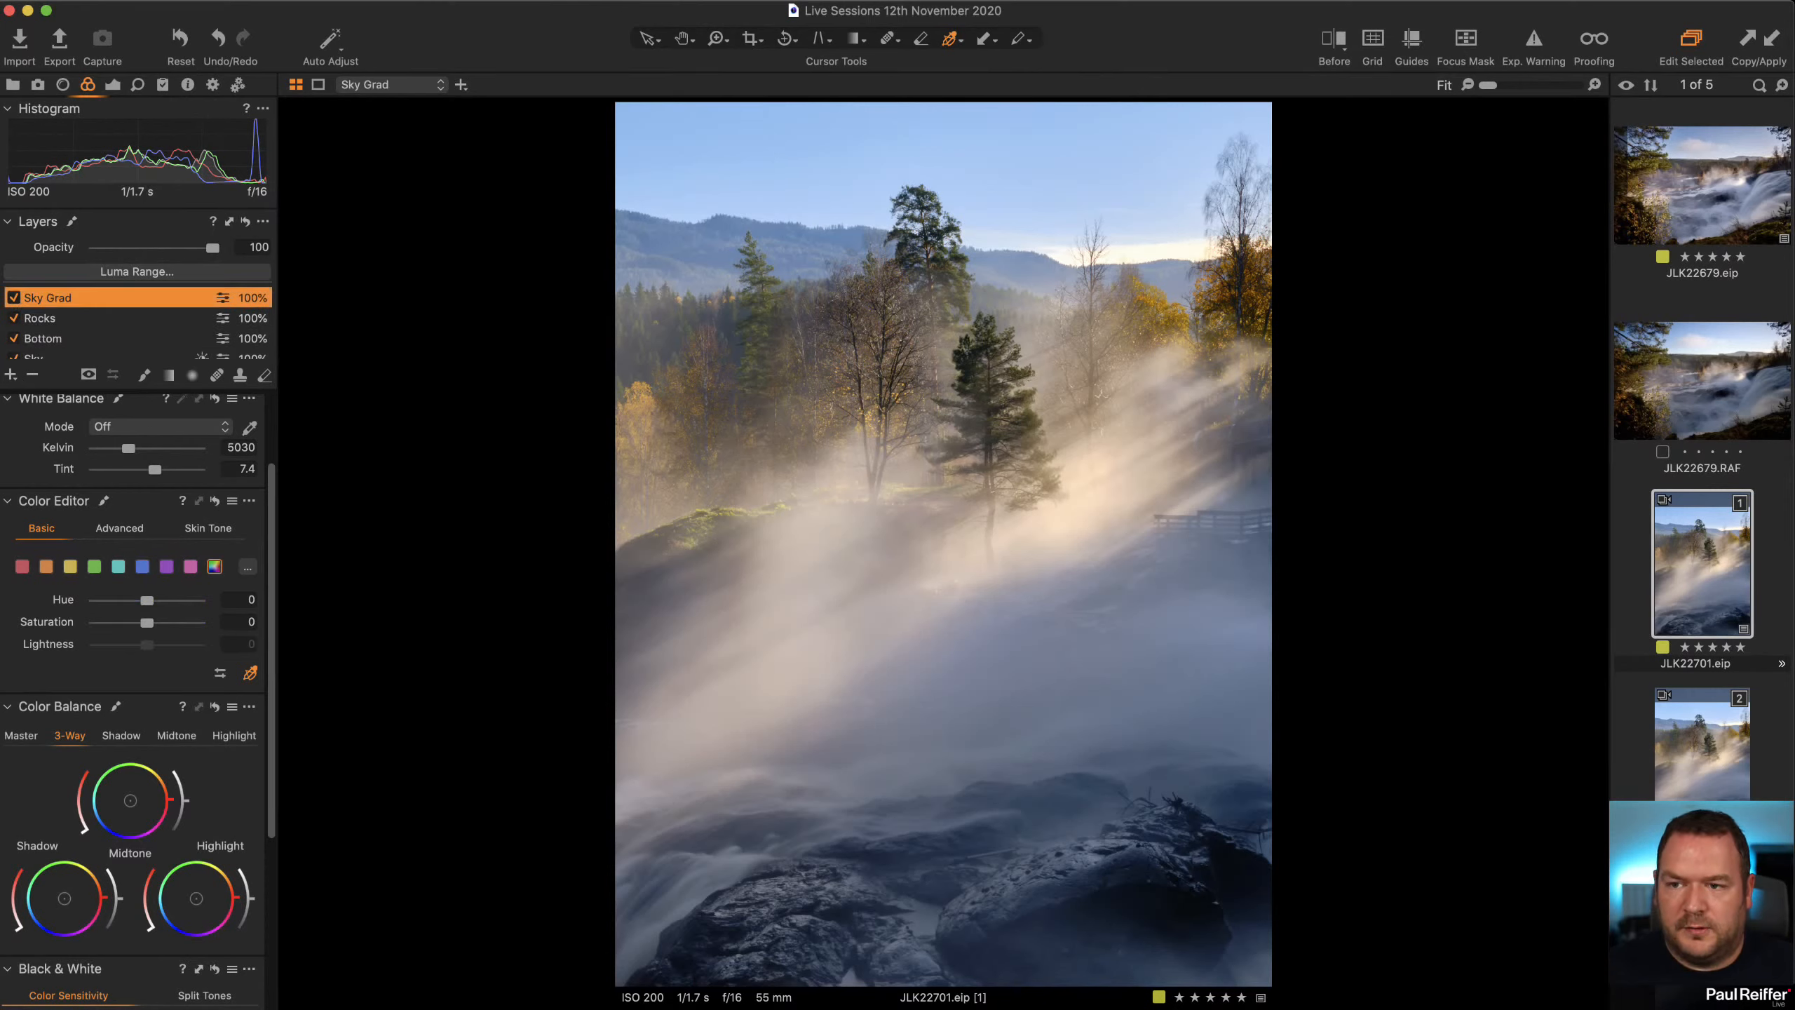
Draw a diagonal linear gradient mask from the sky down into the mist on Sky Grad and set its Exposure to -0.71.
click(168, 374)
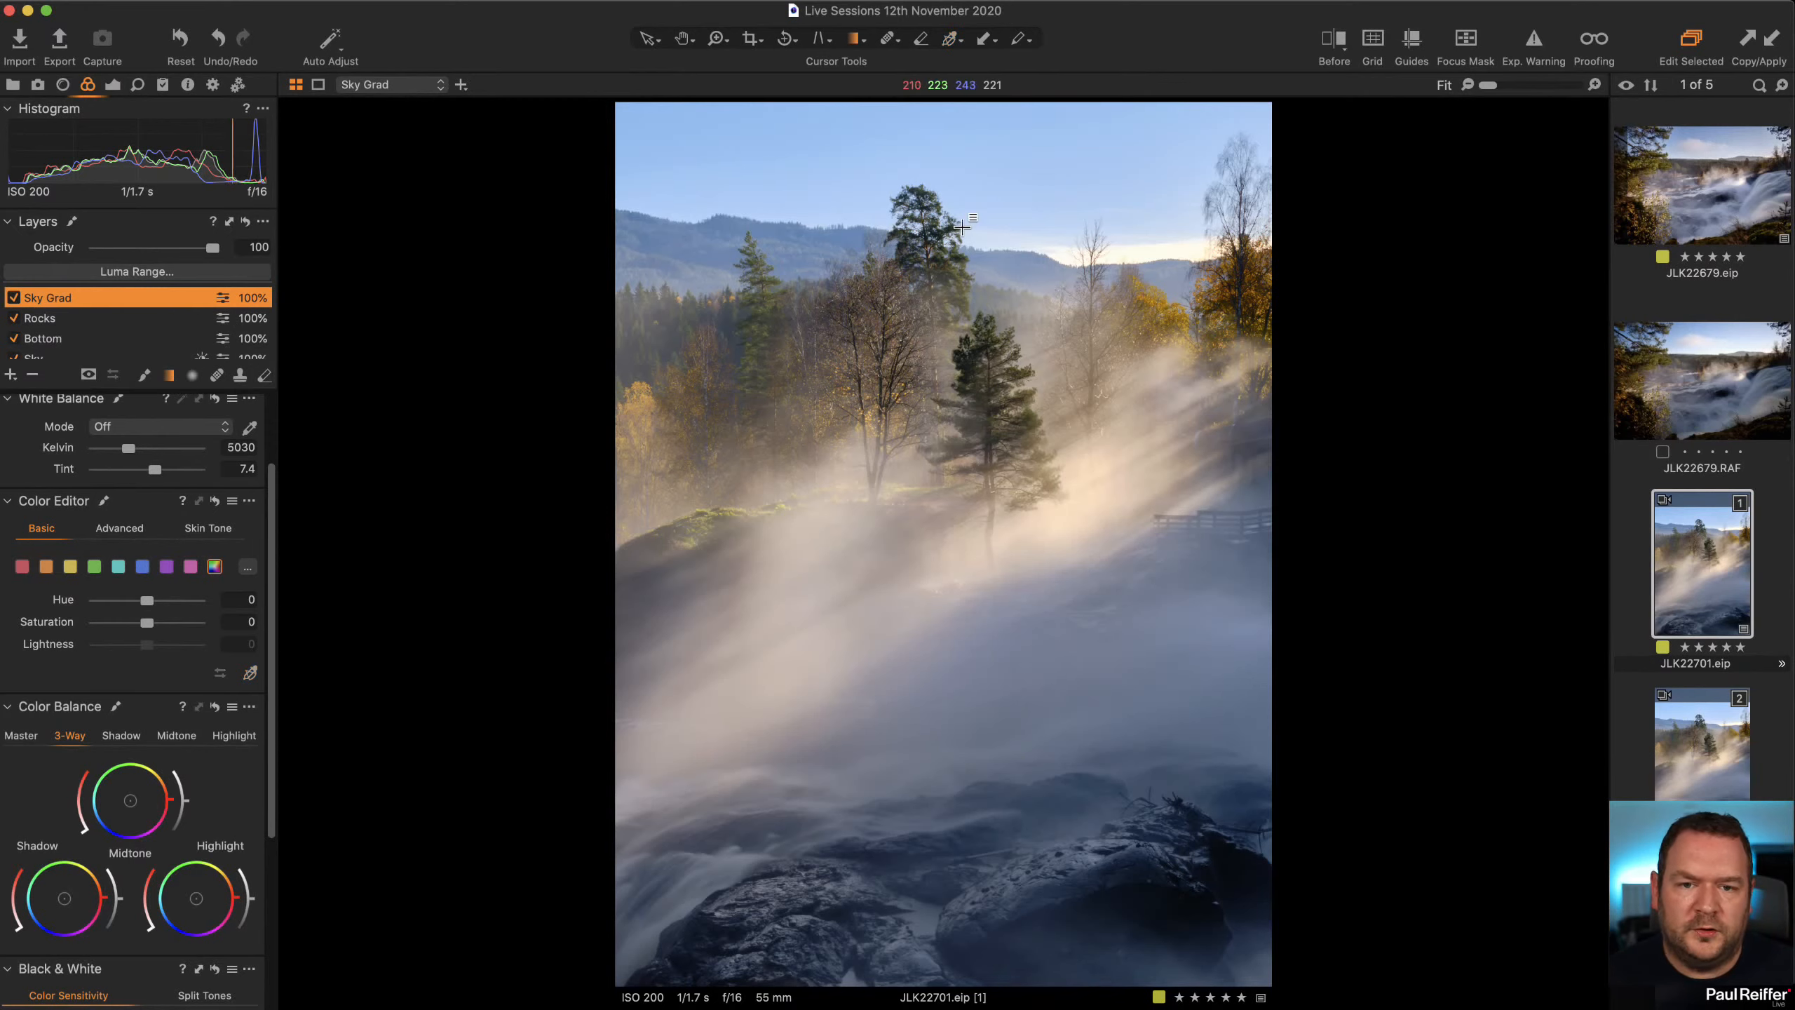
drag(897, 213, 1024, 487)
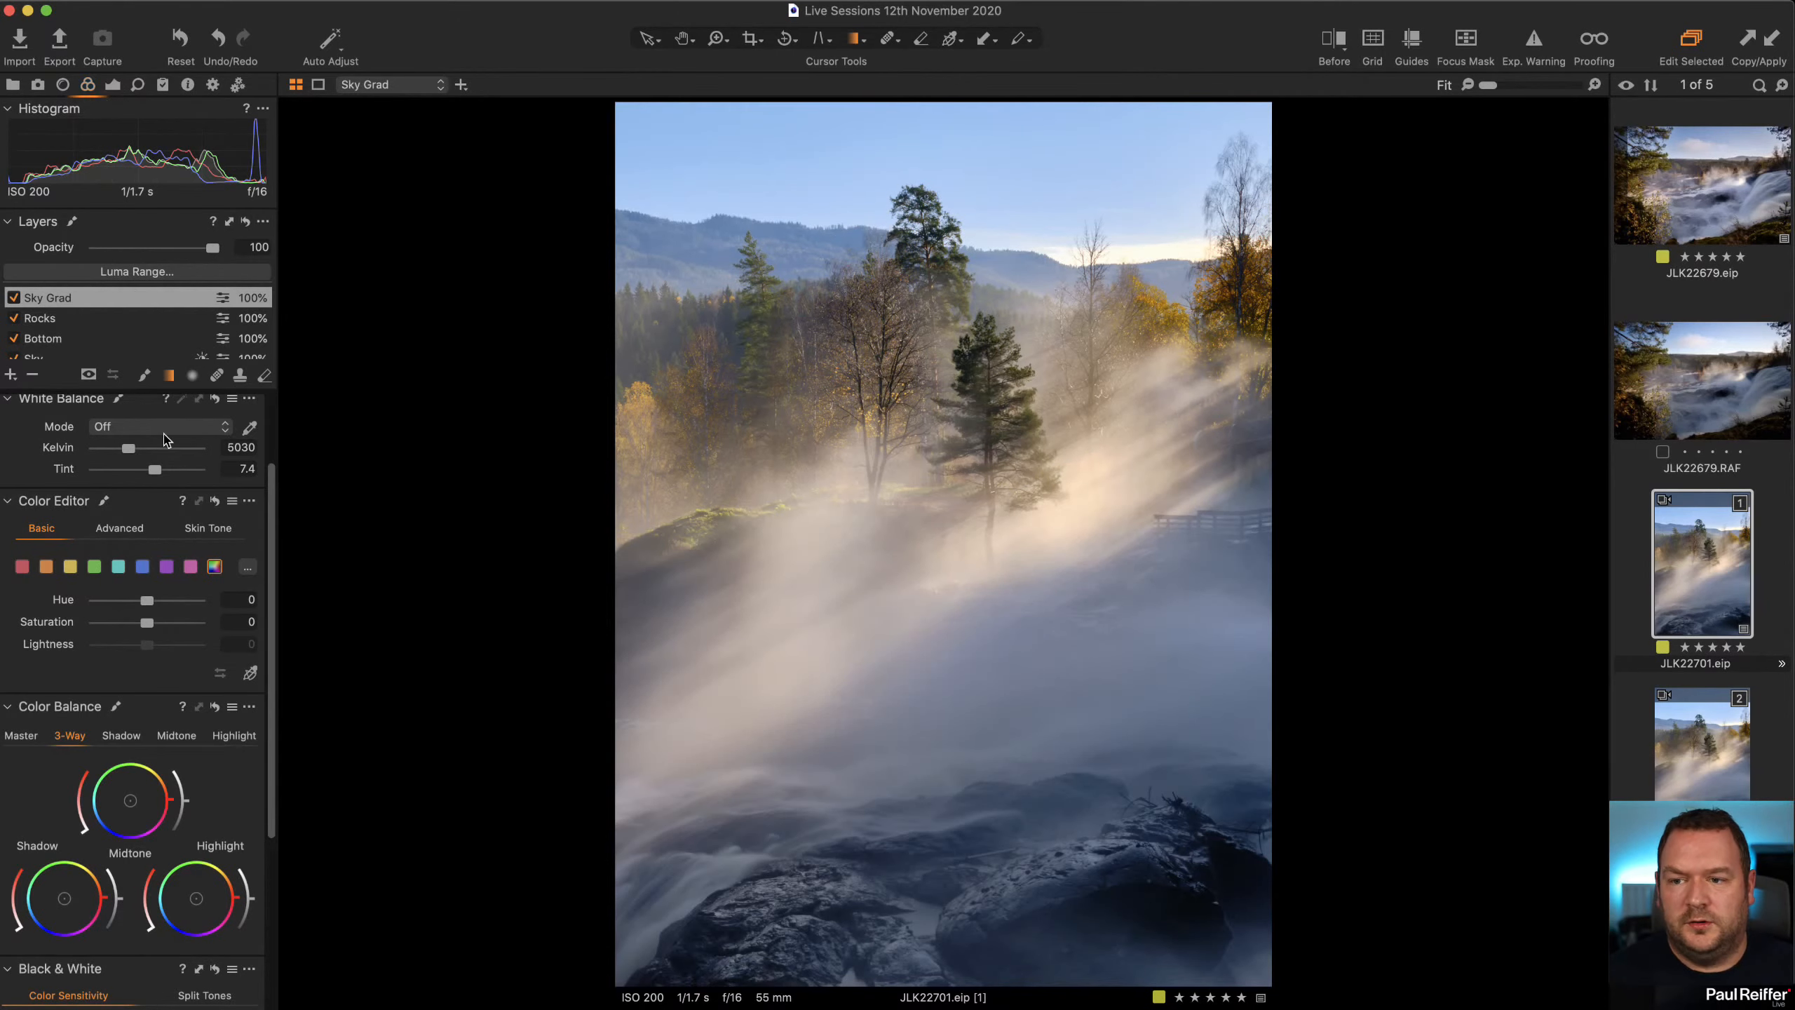
click(112, 85)
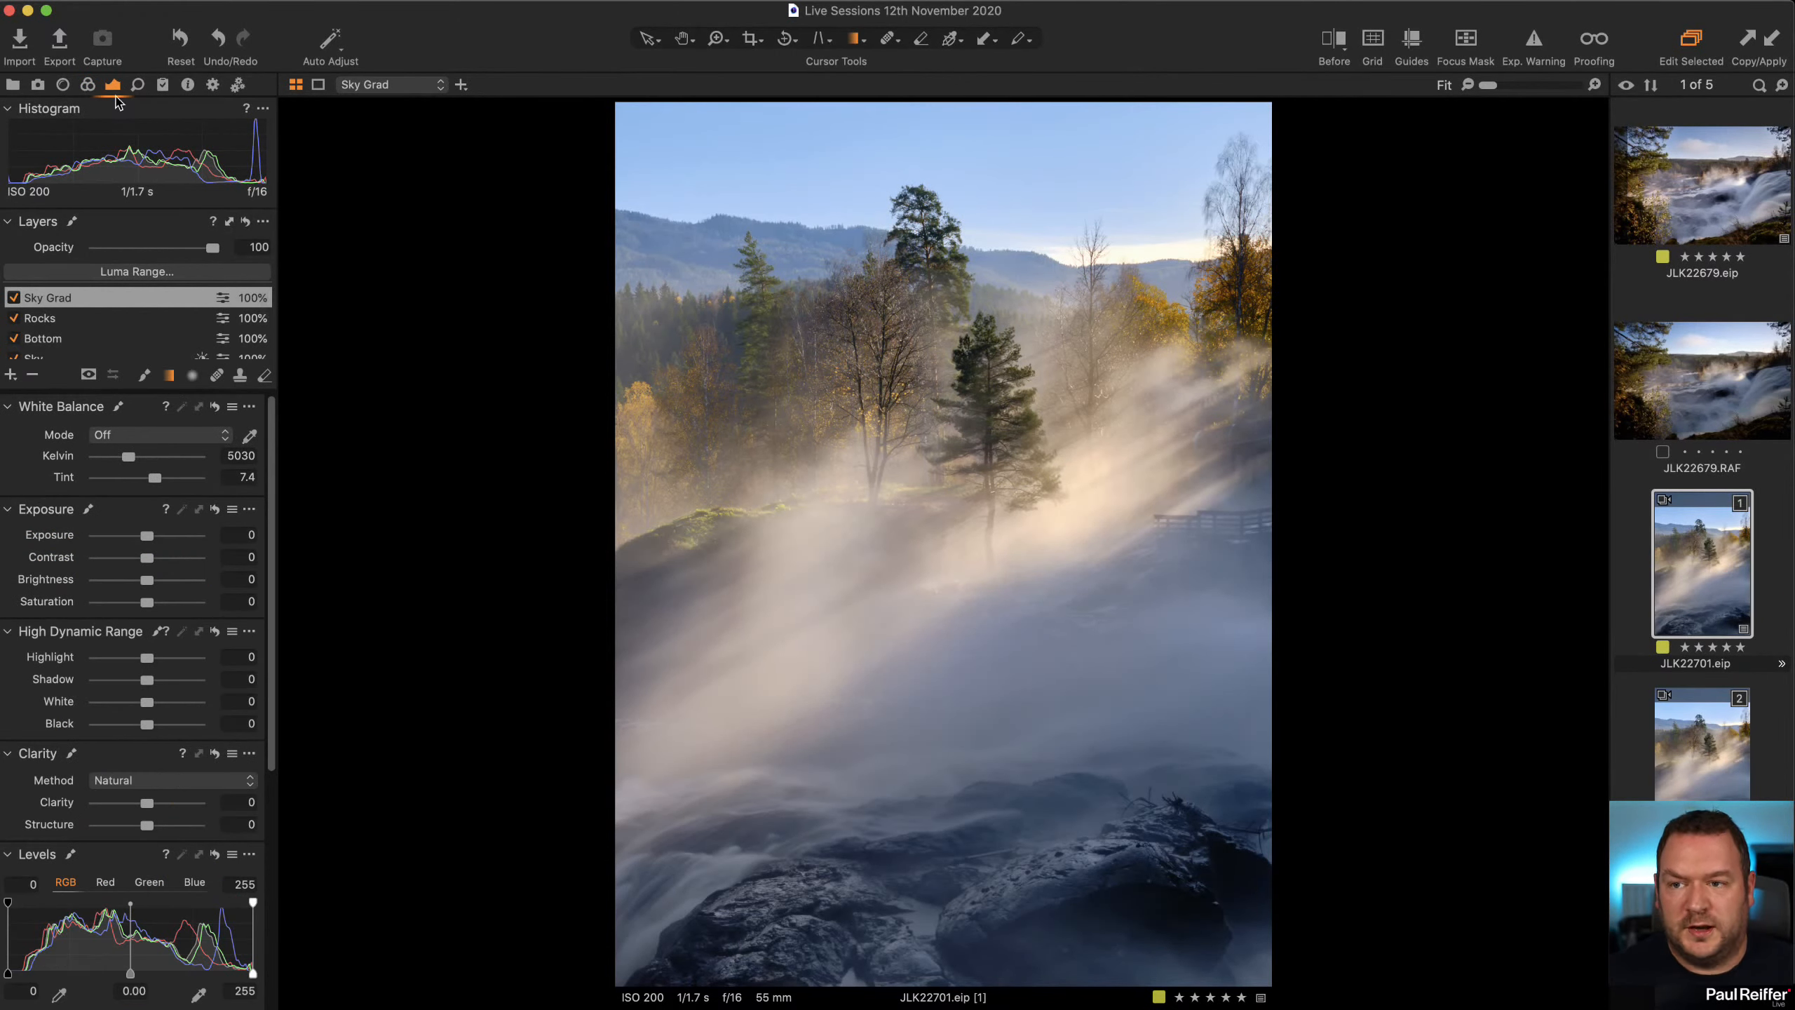
drag(148, 540, 138, 542)
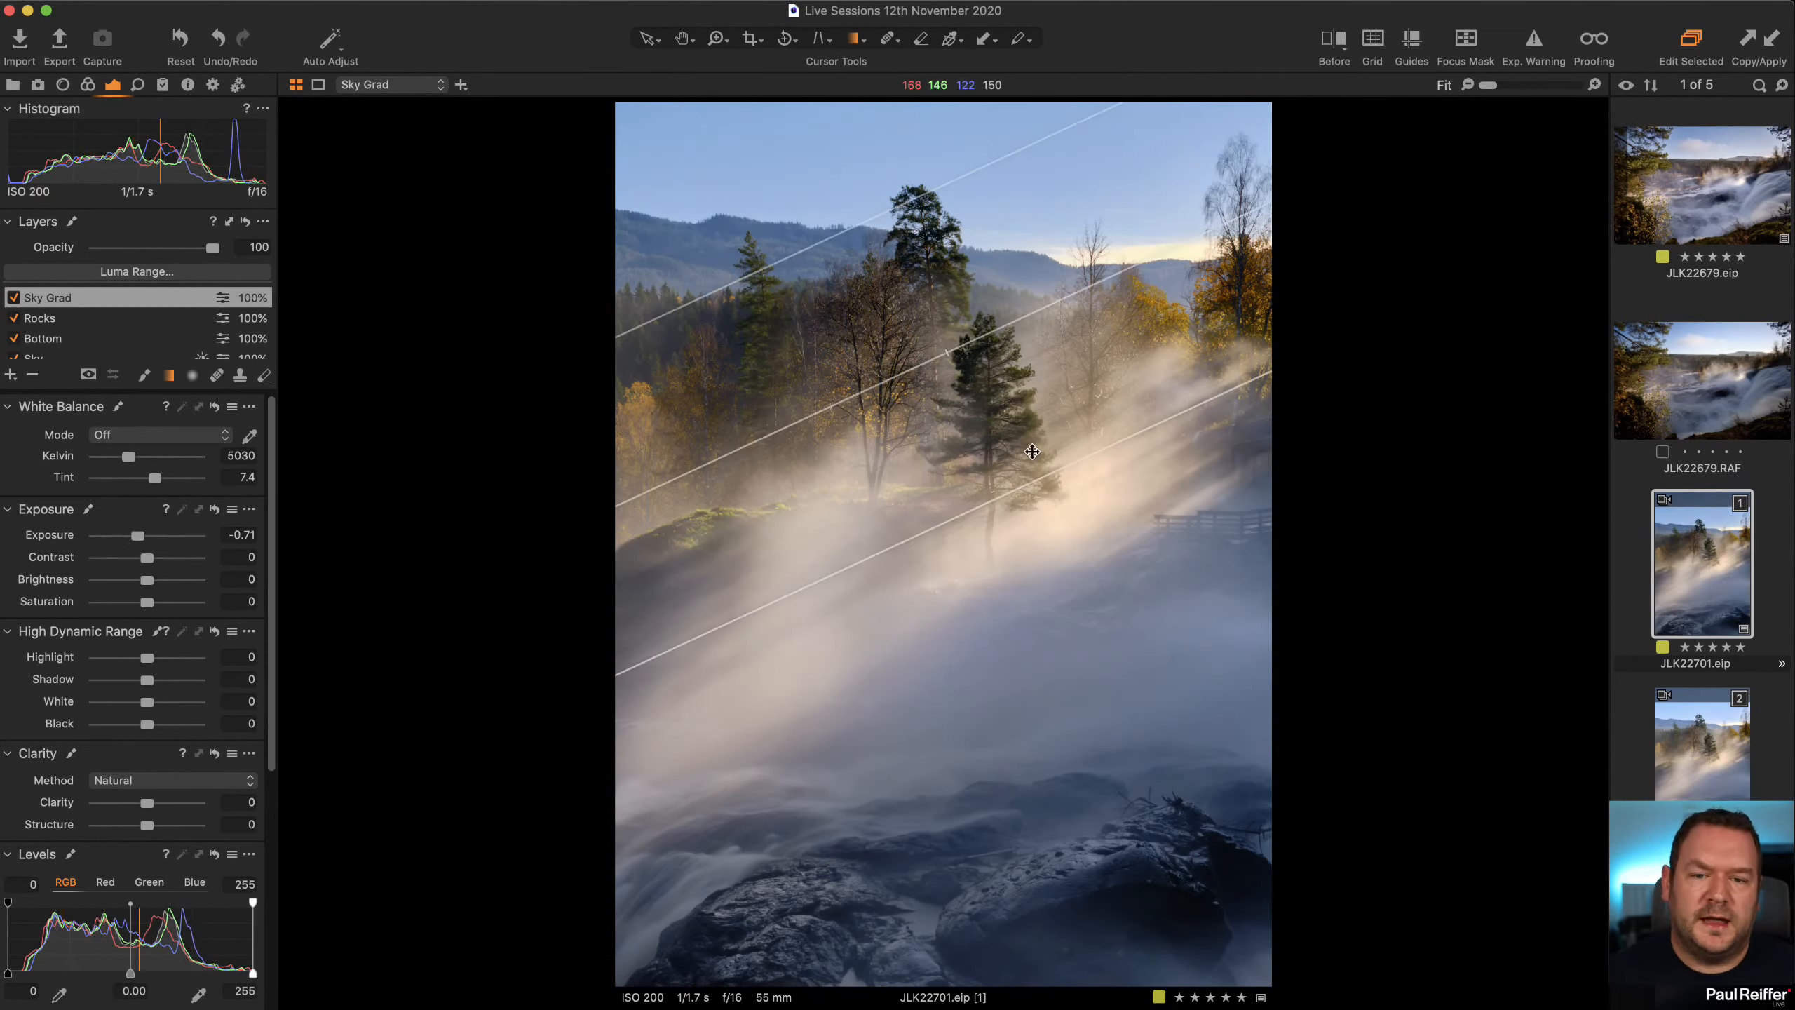
Review the mask coverage of the Bottom, Sky and Rocks layers in turn.
scroll(83, 343, down, 1)
scroll(84, 343, down, 1)
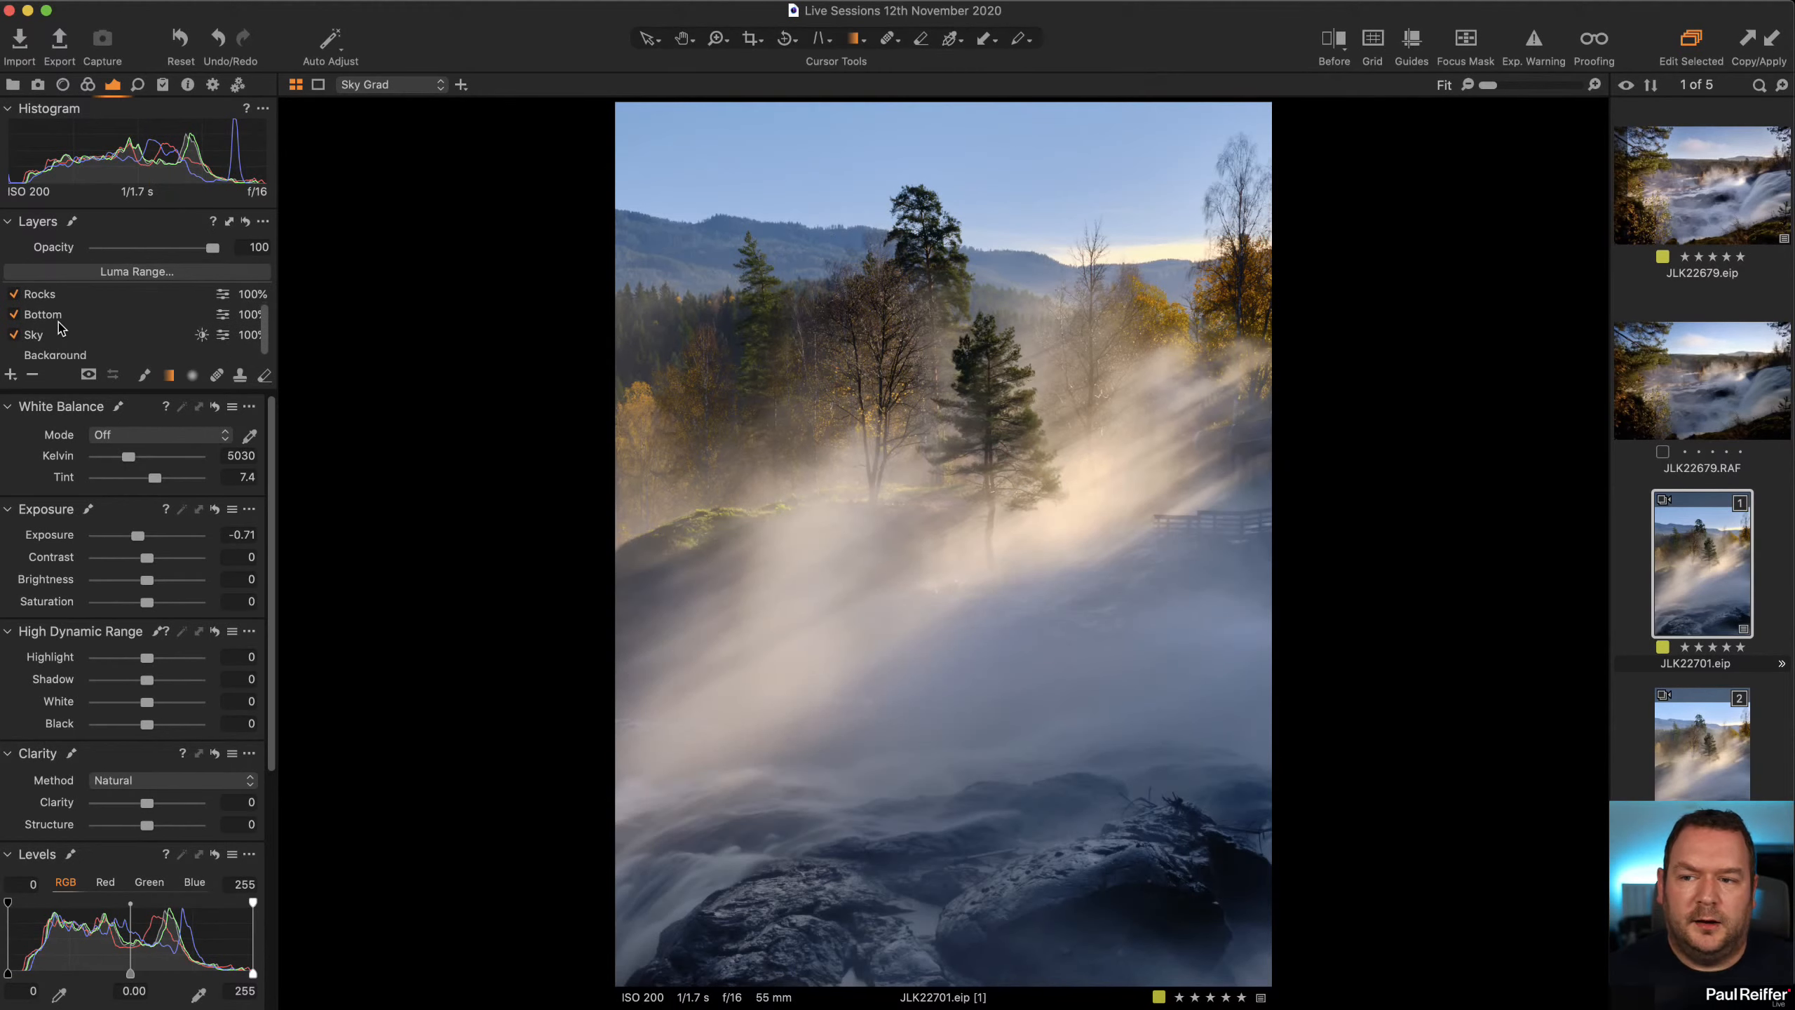
click(54, 322)
key(m)
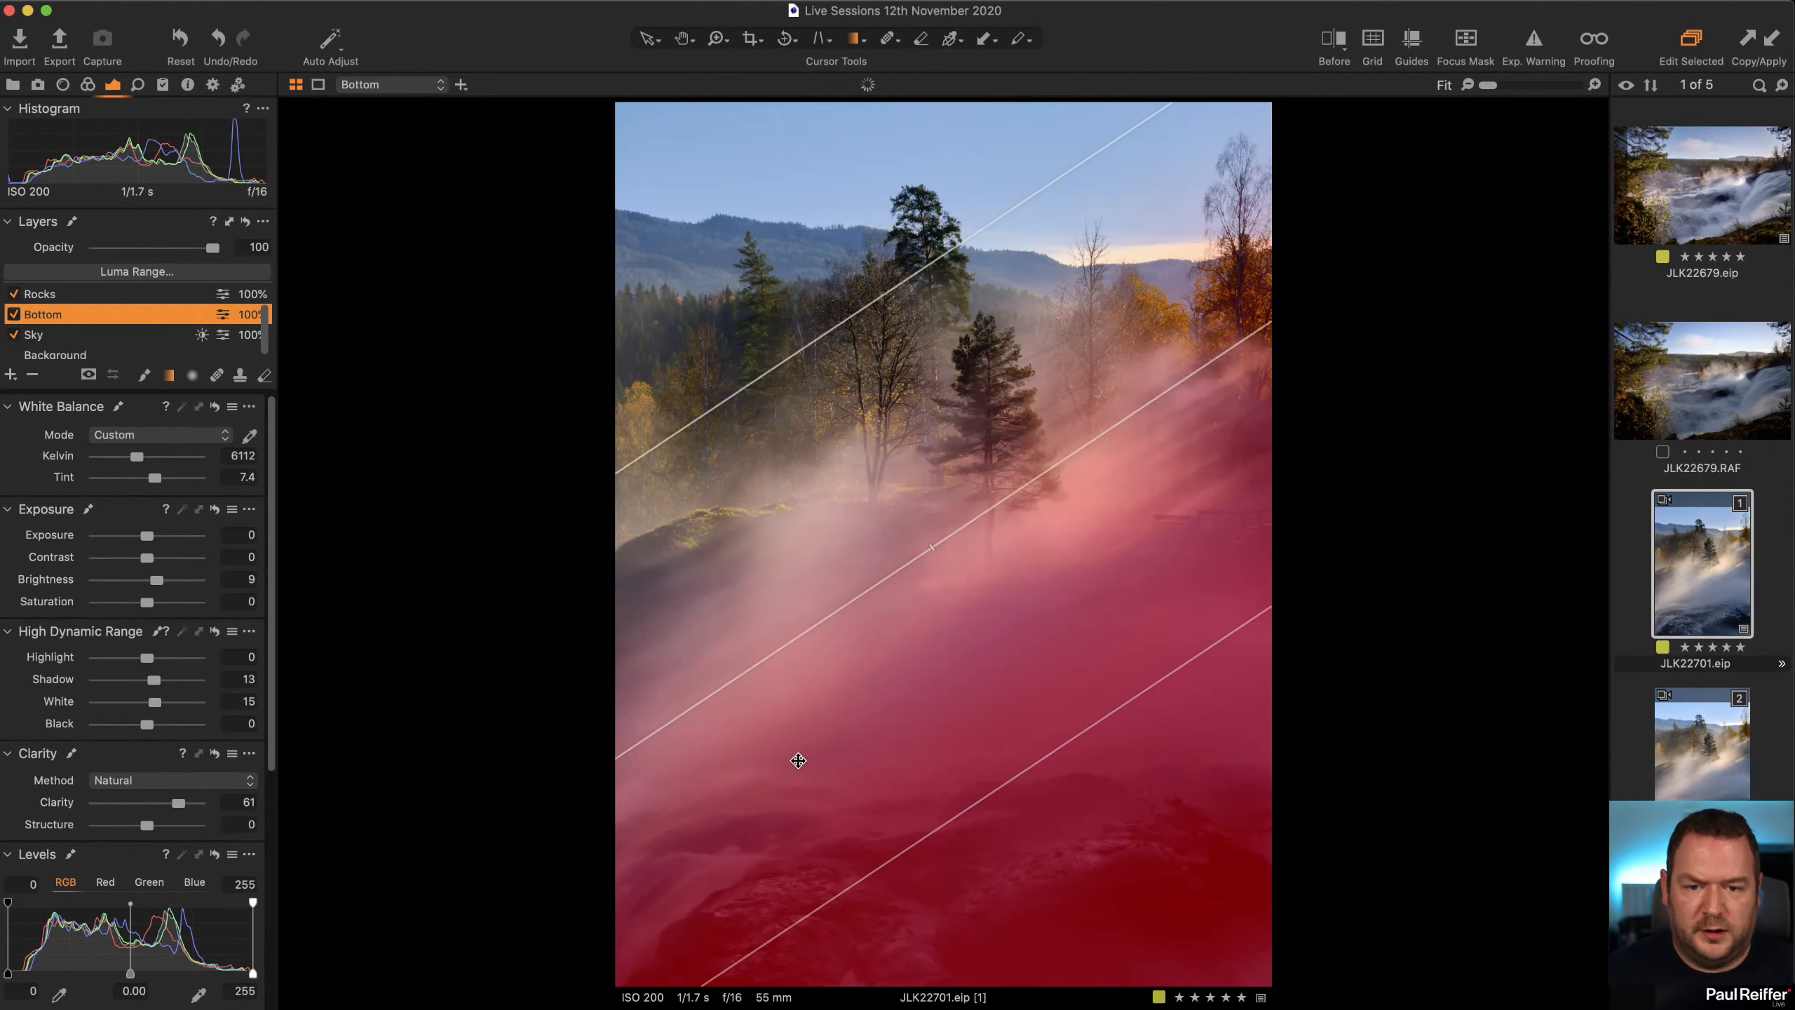
scroll(49, 334, up, 1)
scroll(49, 334, up, 1)
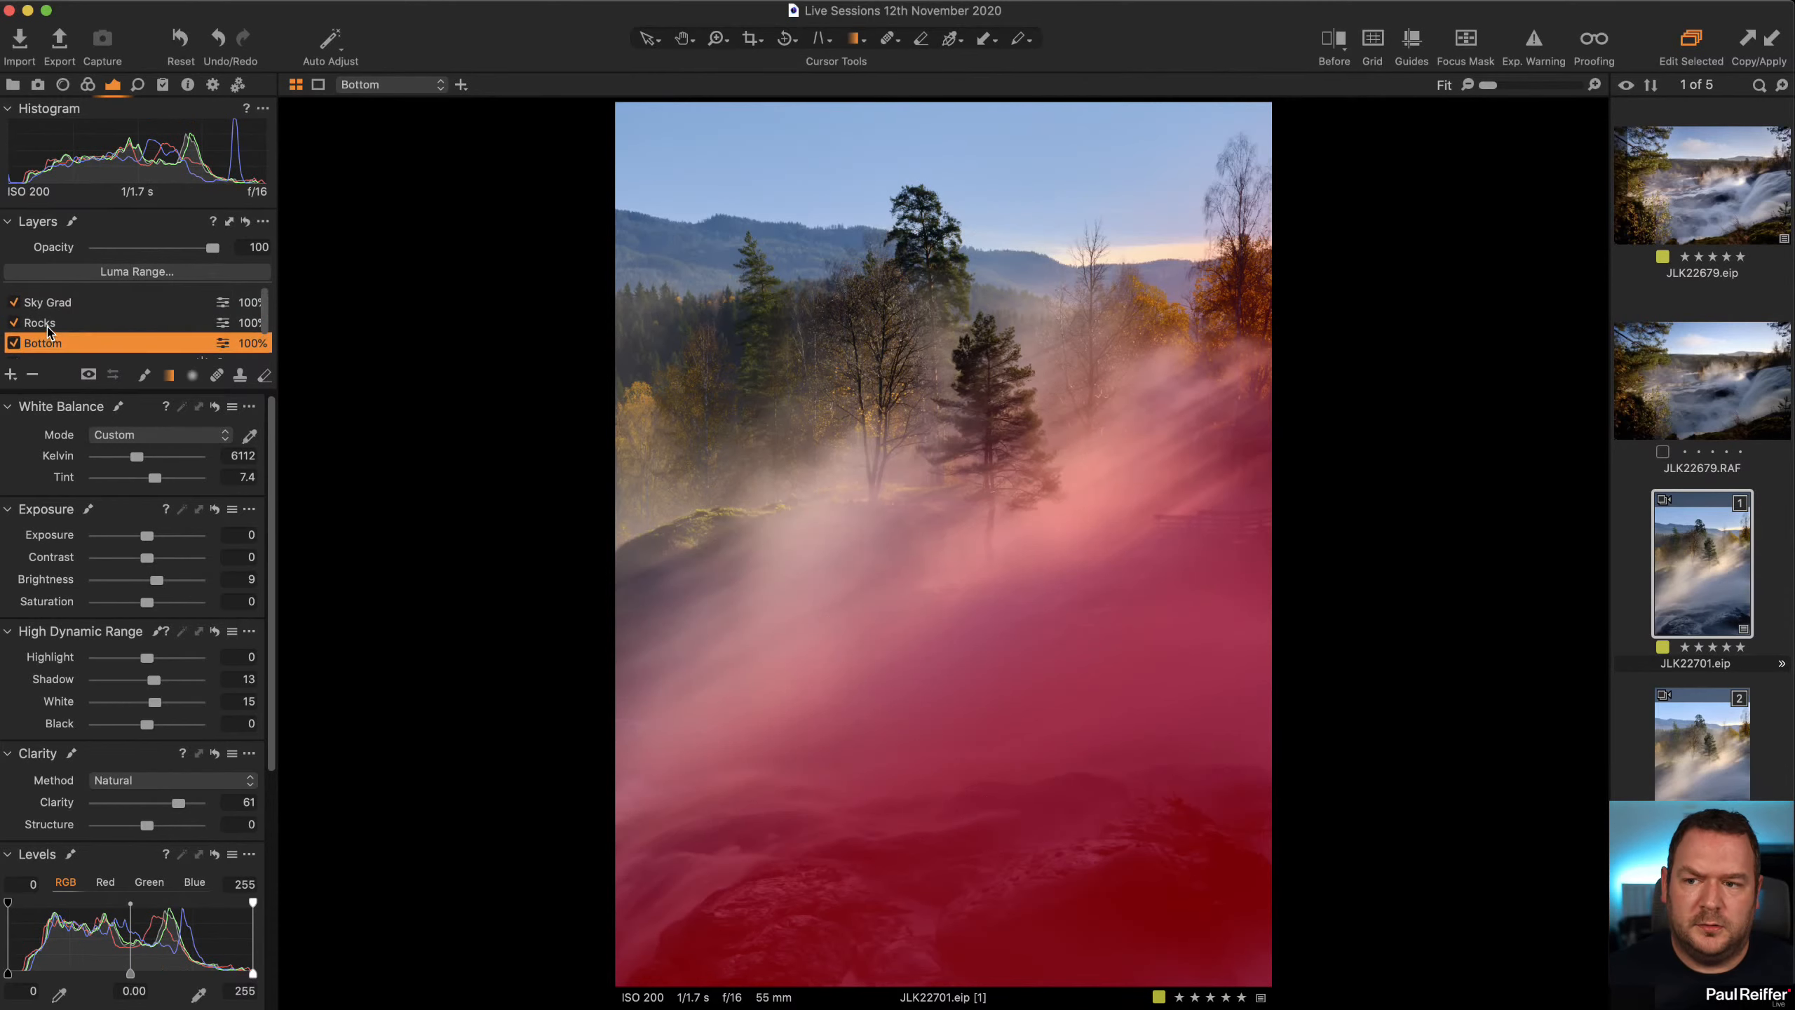
scroll(64, 332, down, 2)
click(73, 330)
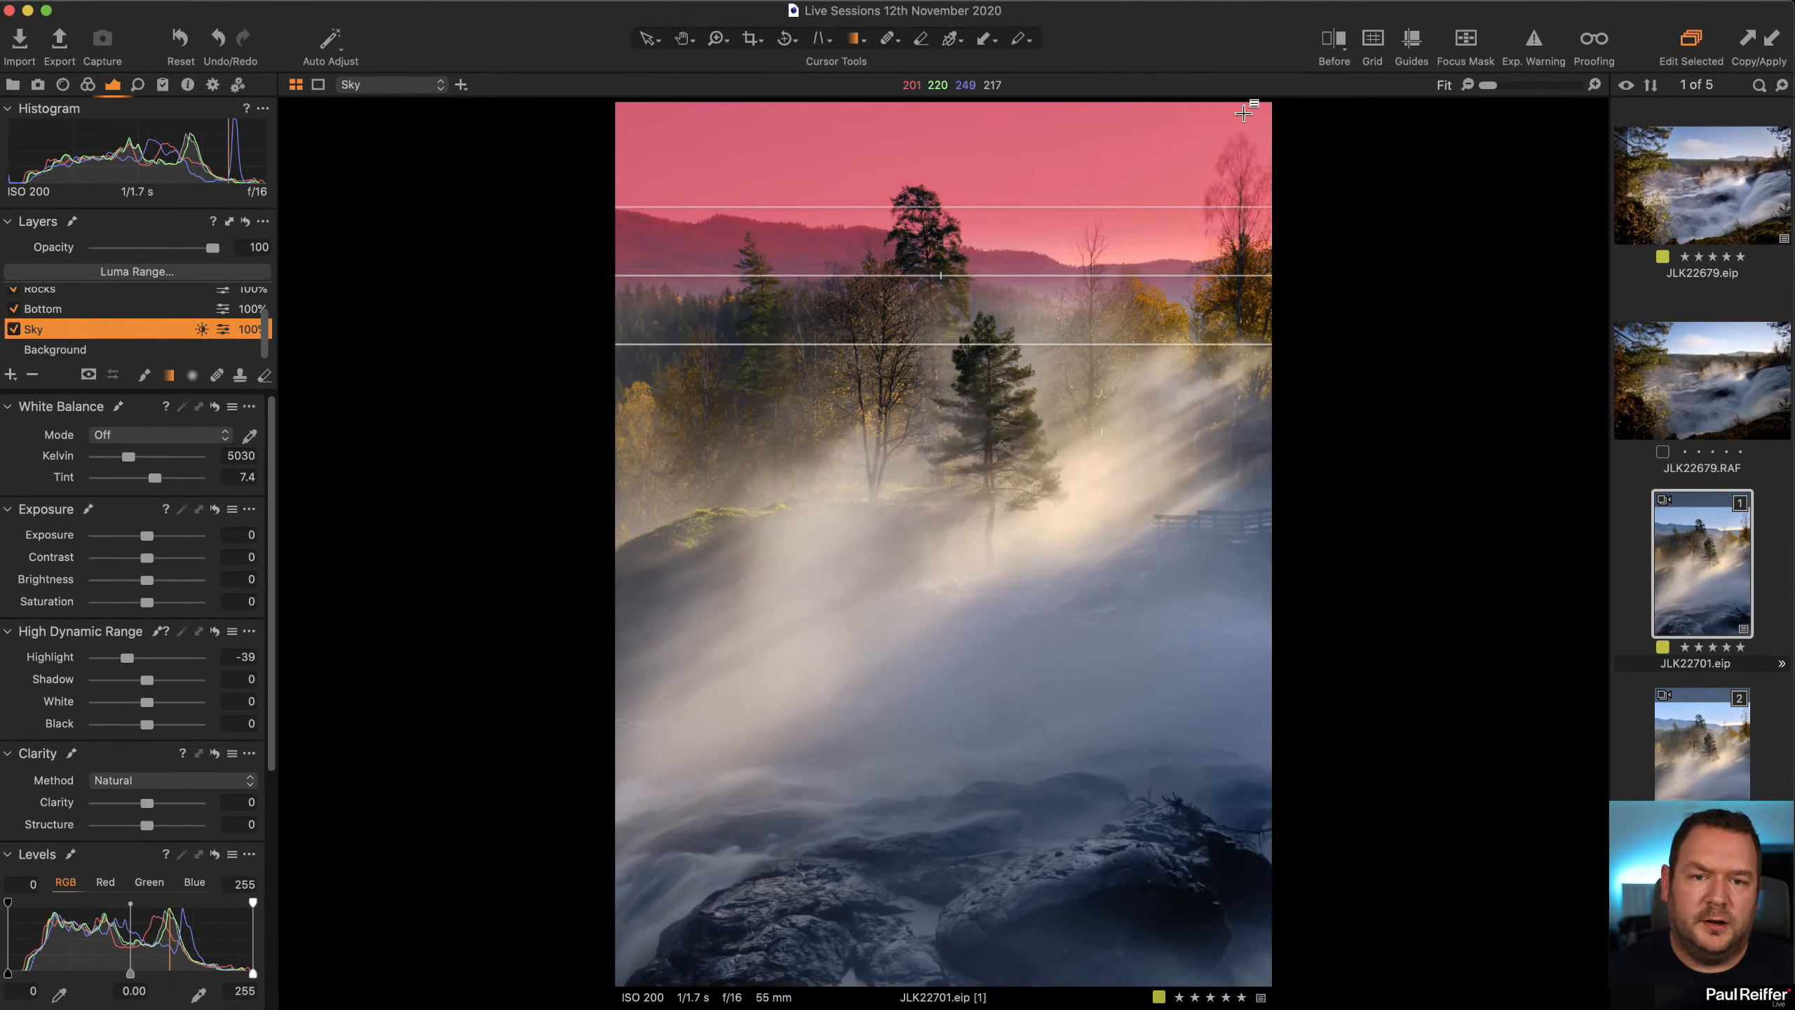
scroll(71, 307, up, 1)
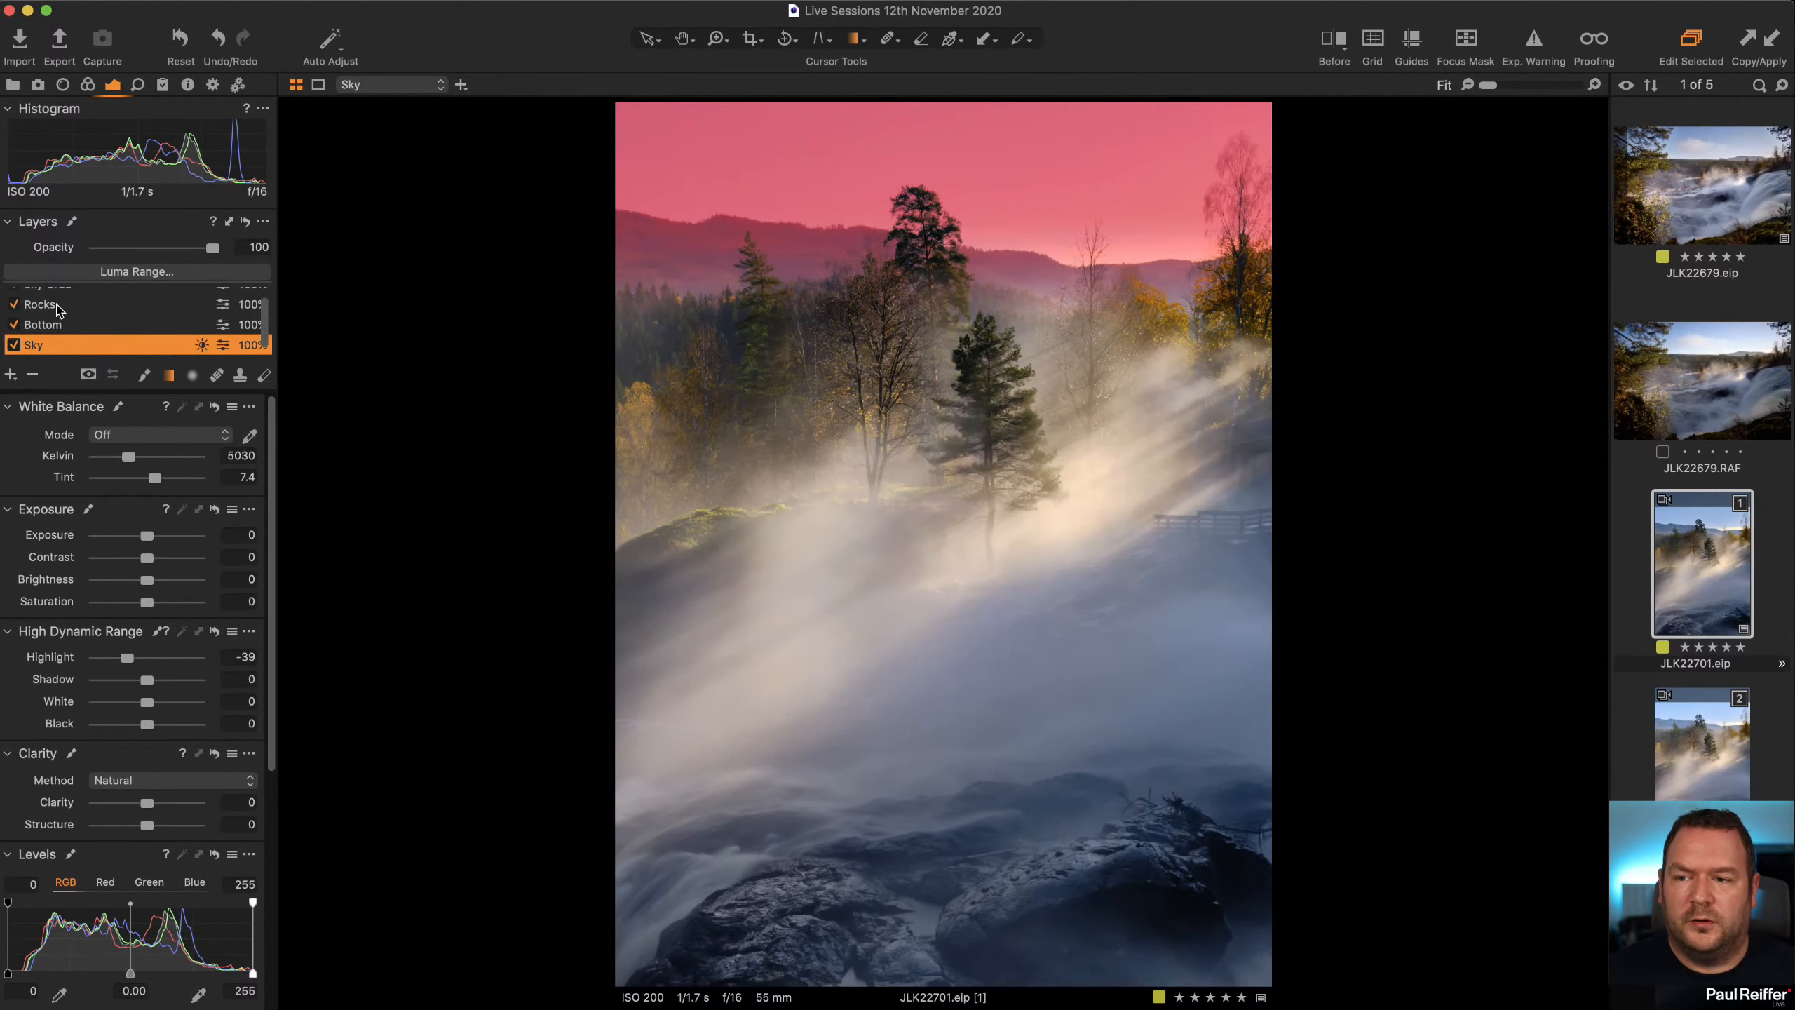
click(69, 310)
scroll(105, 321, up, 1)
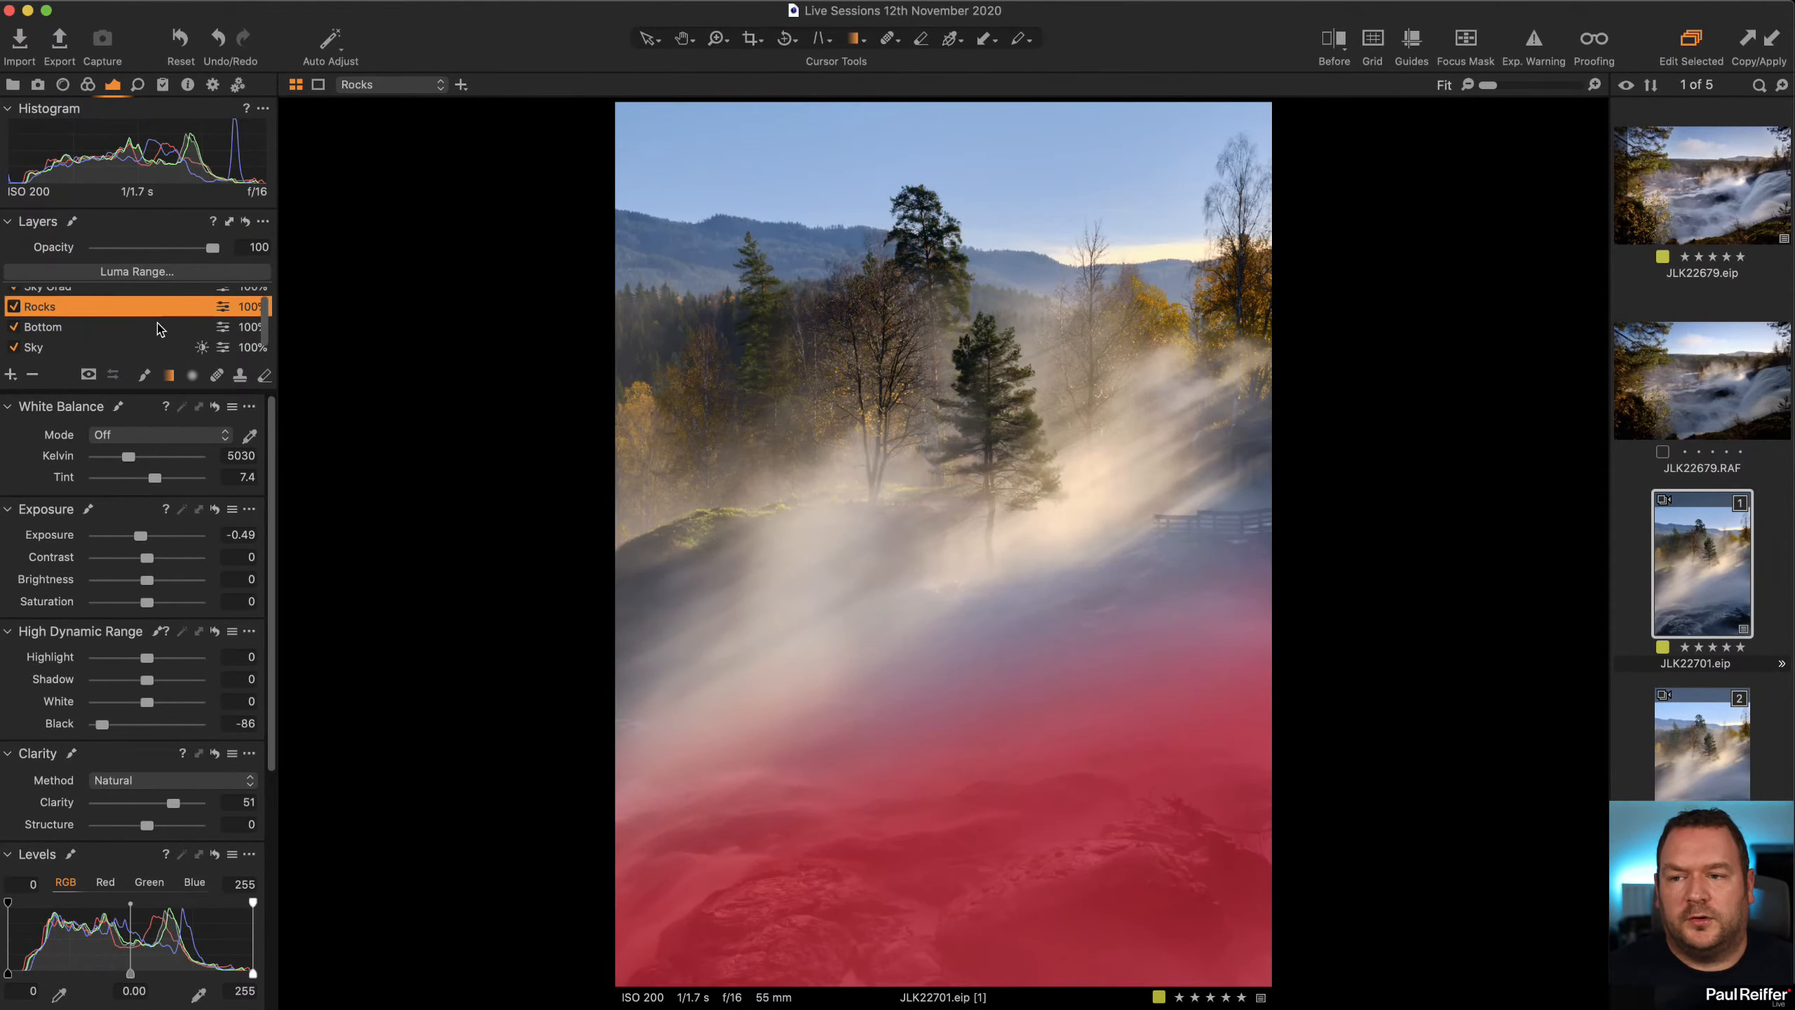
Add a new adjustment layer above Sky Grad and name it Tree.
click(64, 298)
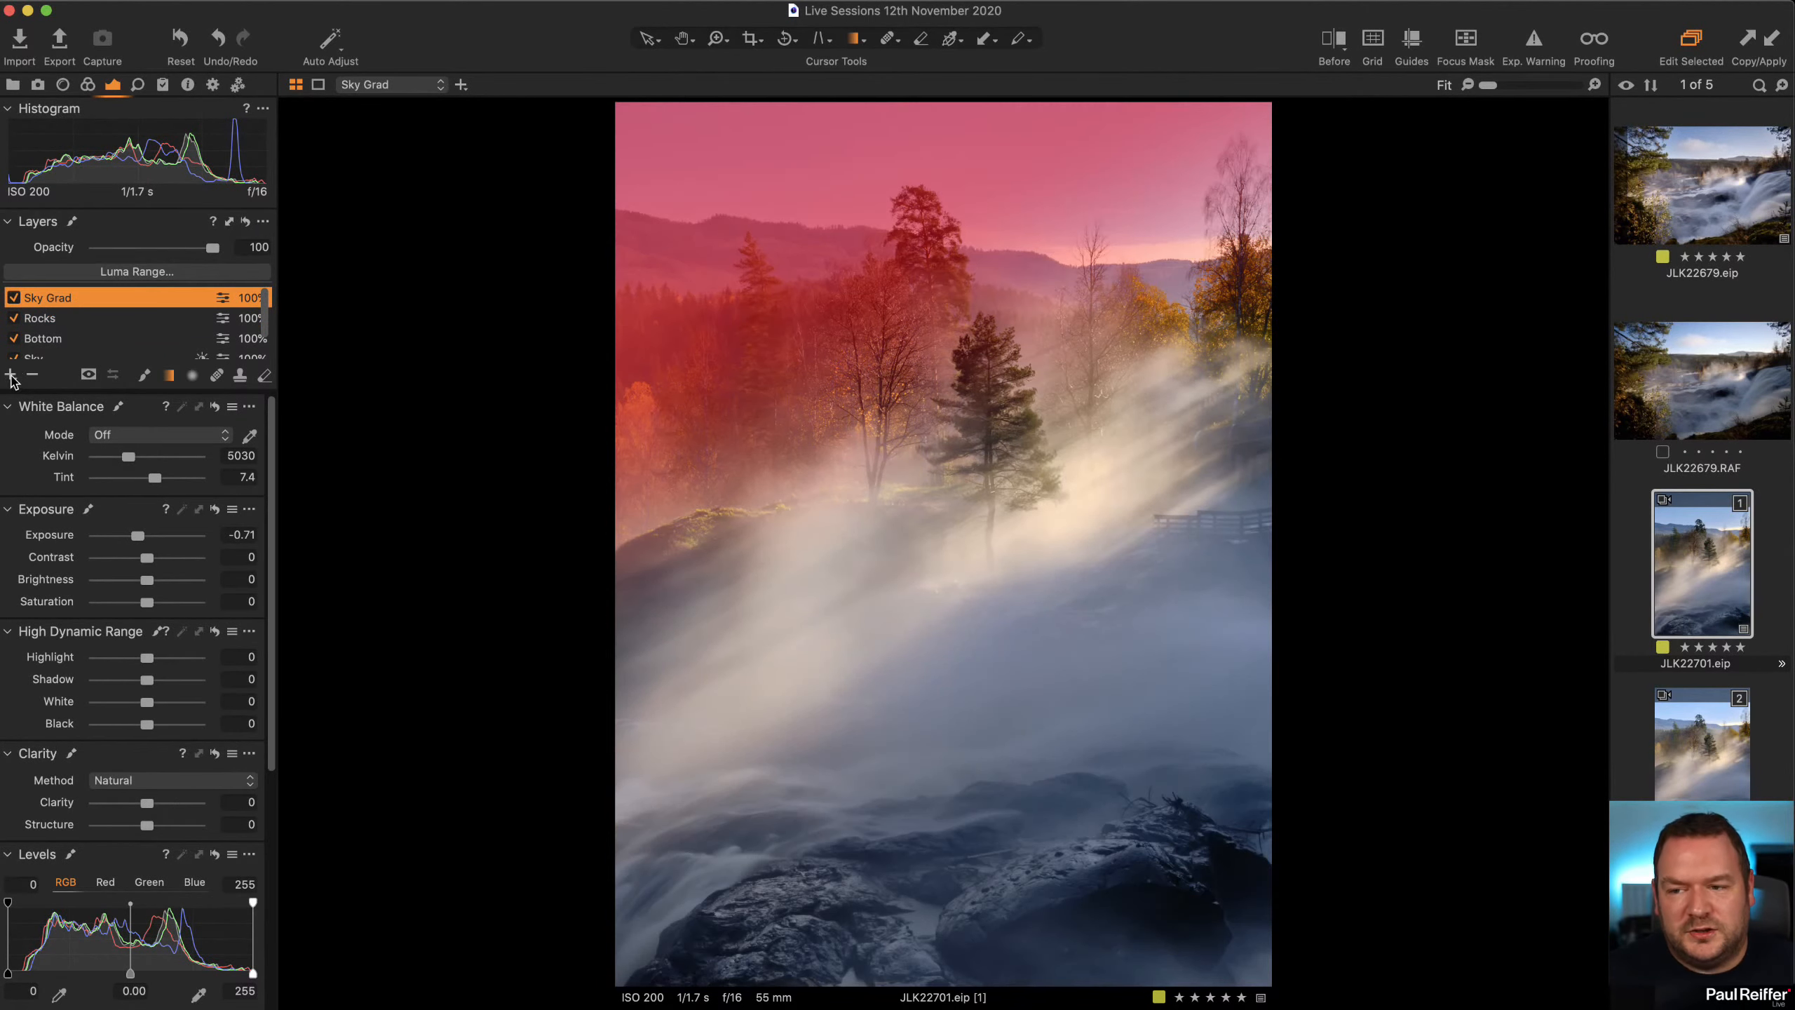
click(11, 375)
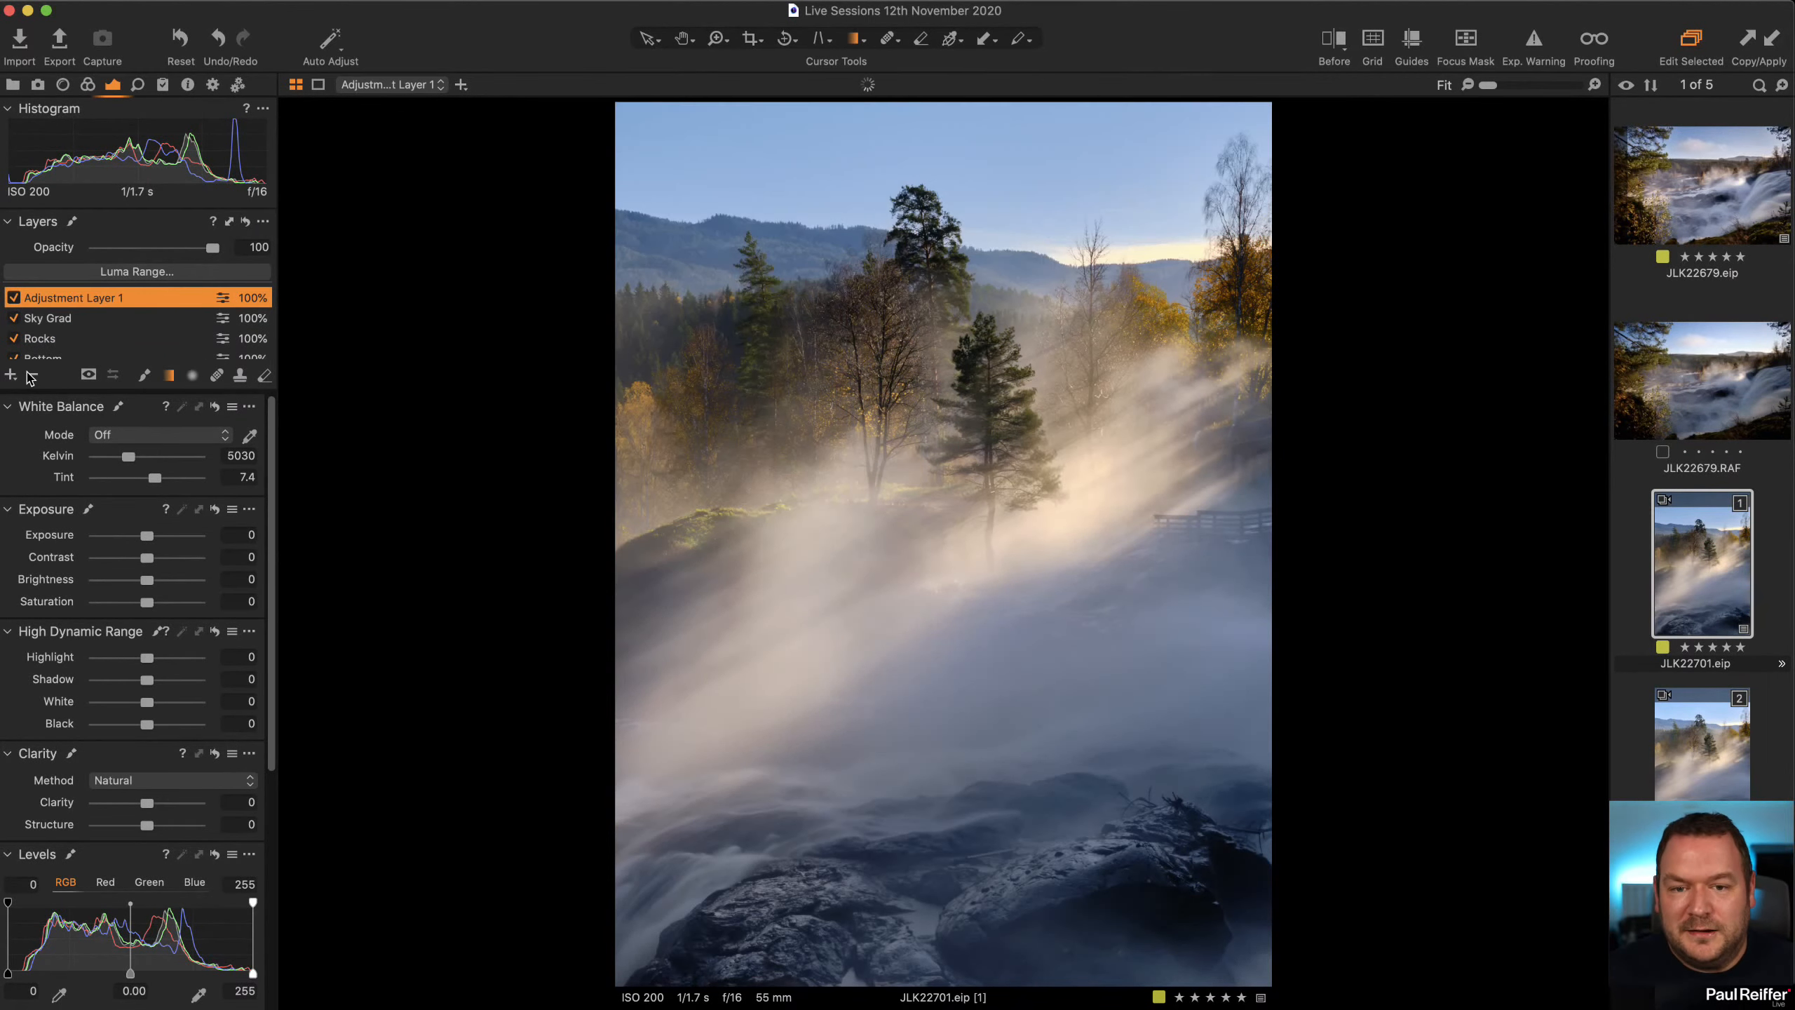
double_click(57, 304)
text(Tree)
key(Return)
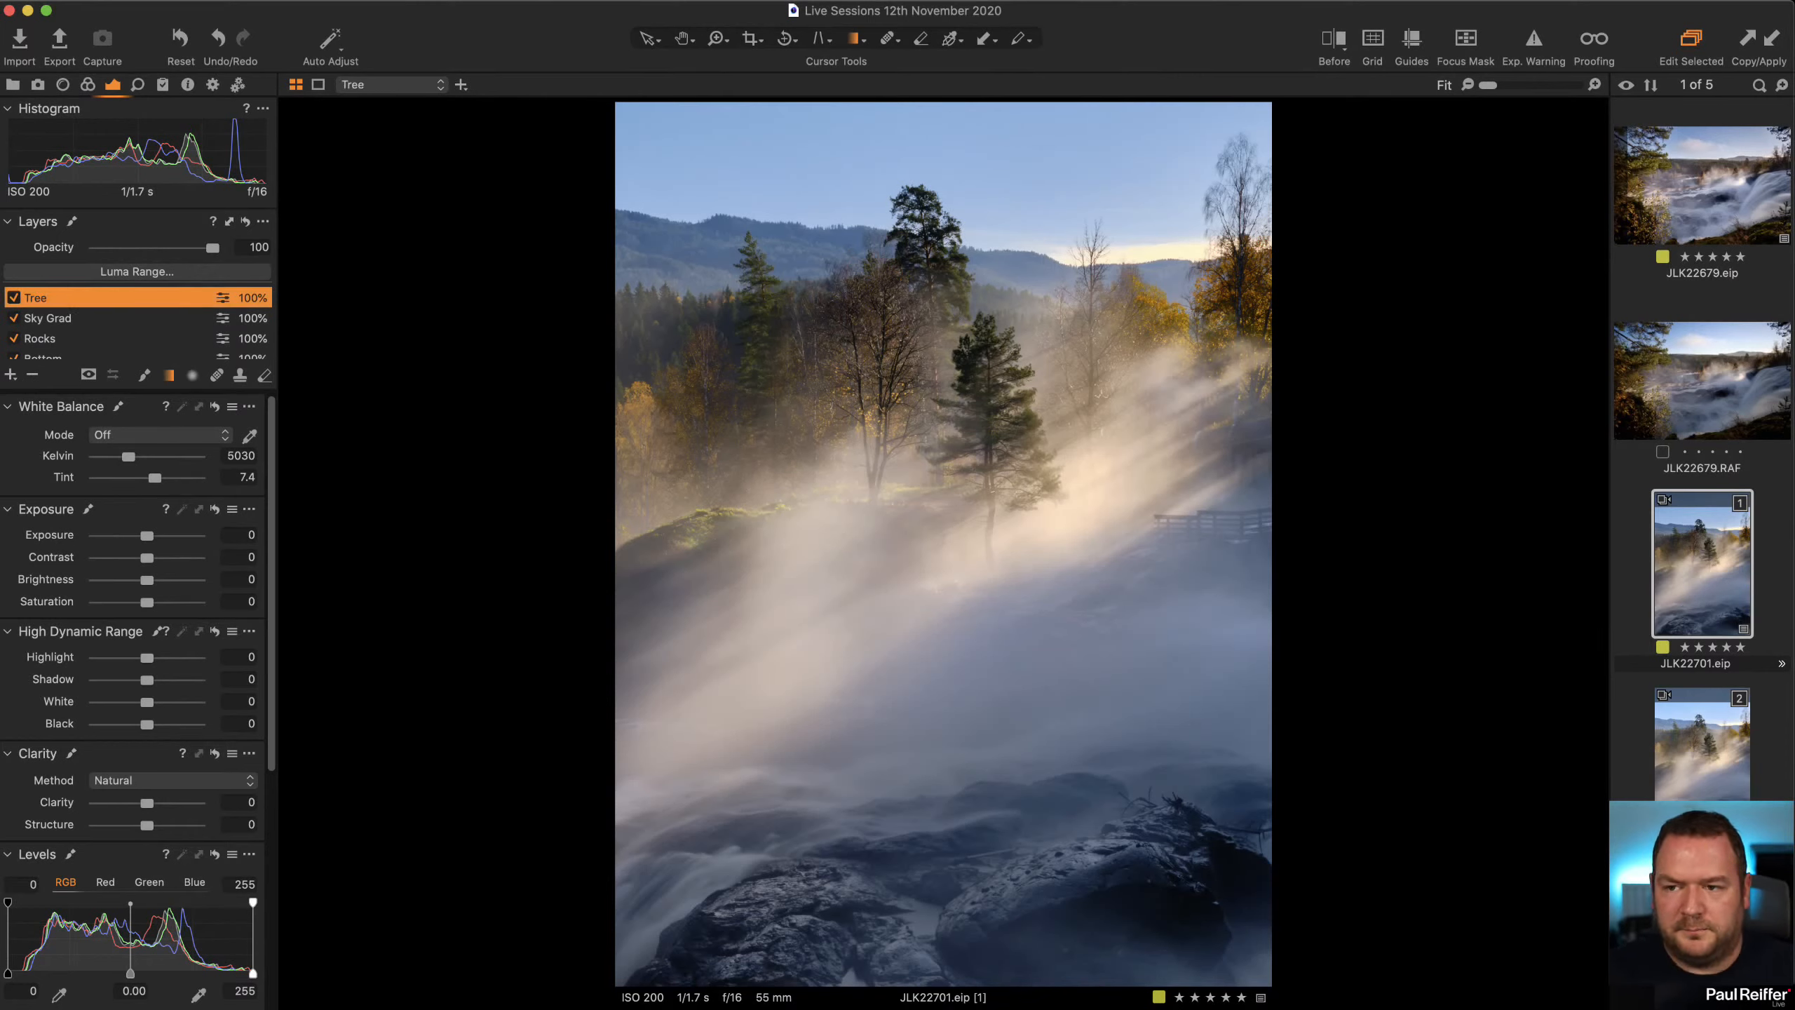
Brush a soft mask on the Tree layer along the diagonal band of lit mist around the central tree.
key(b)
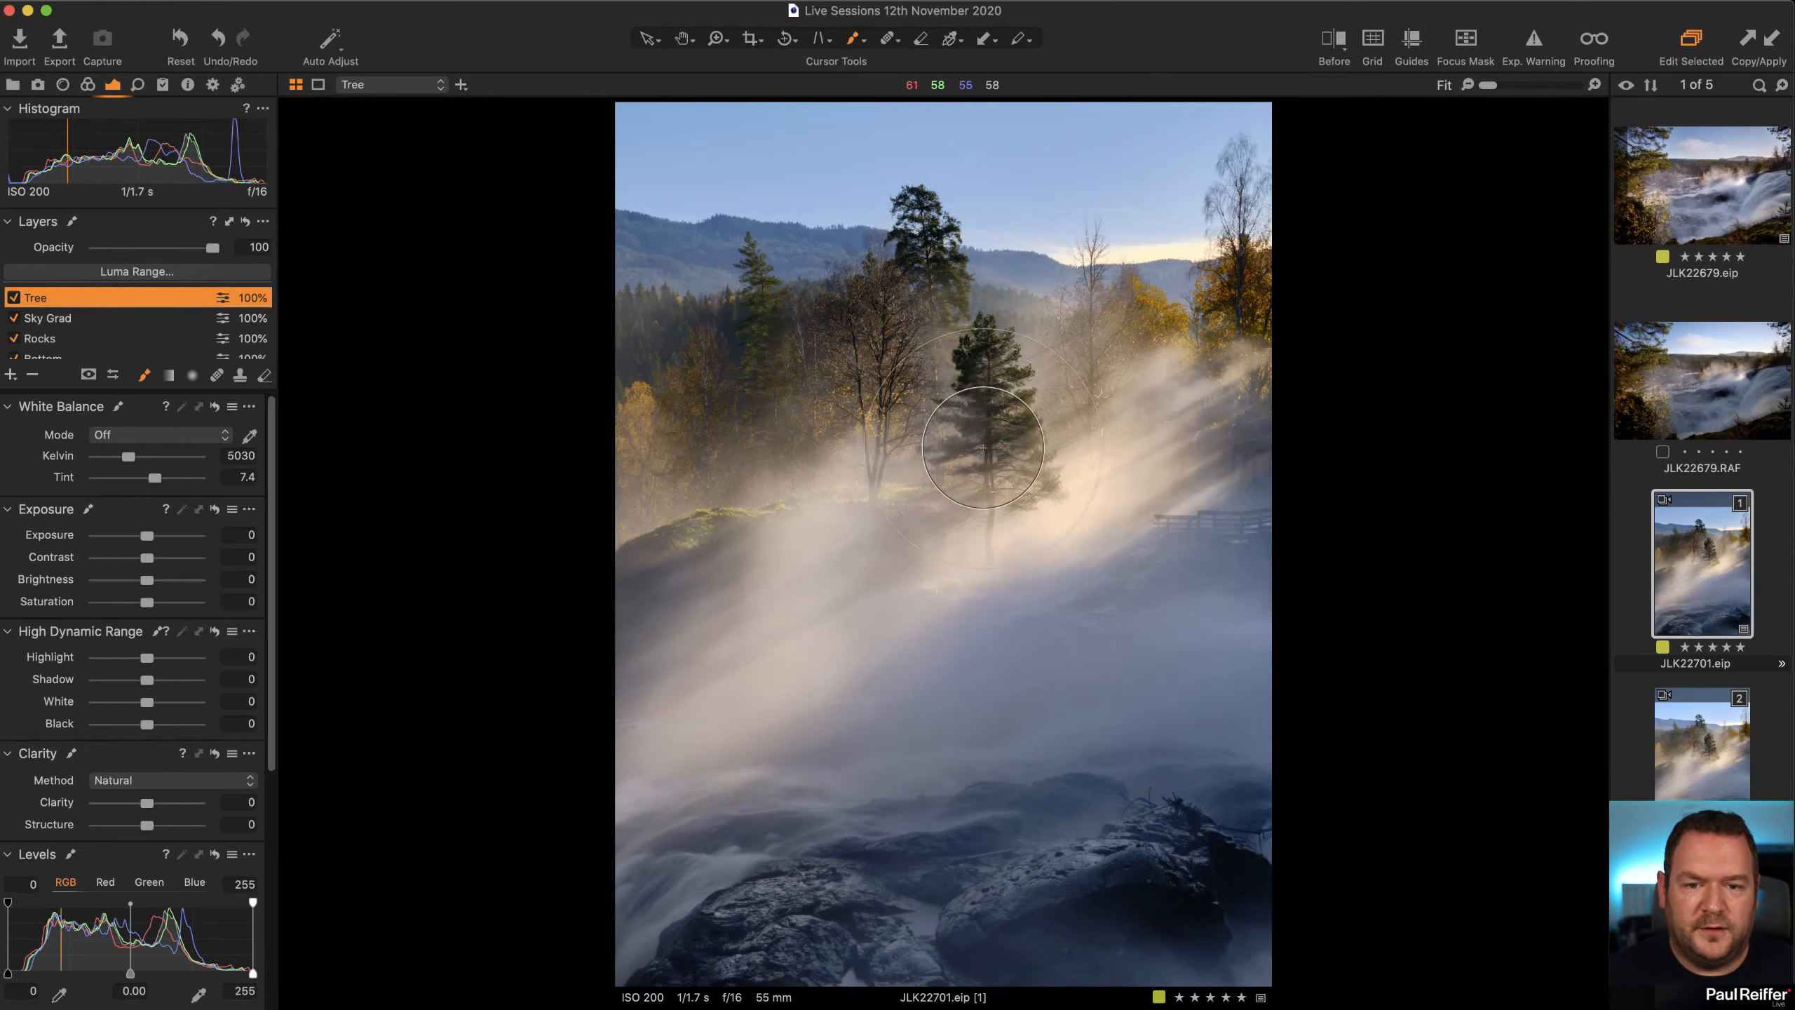
right_click(984, 448)
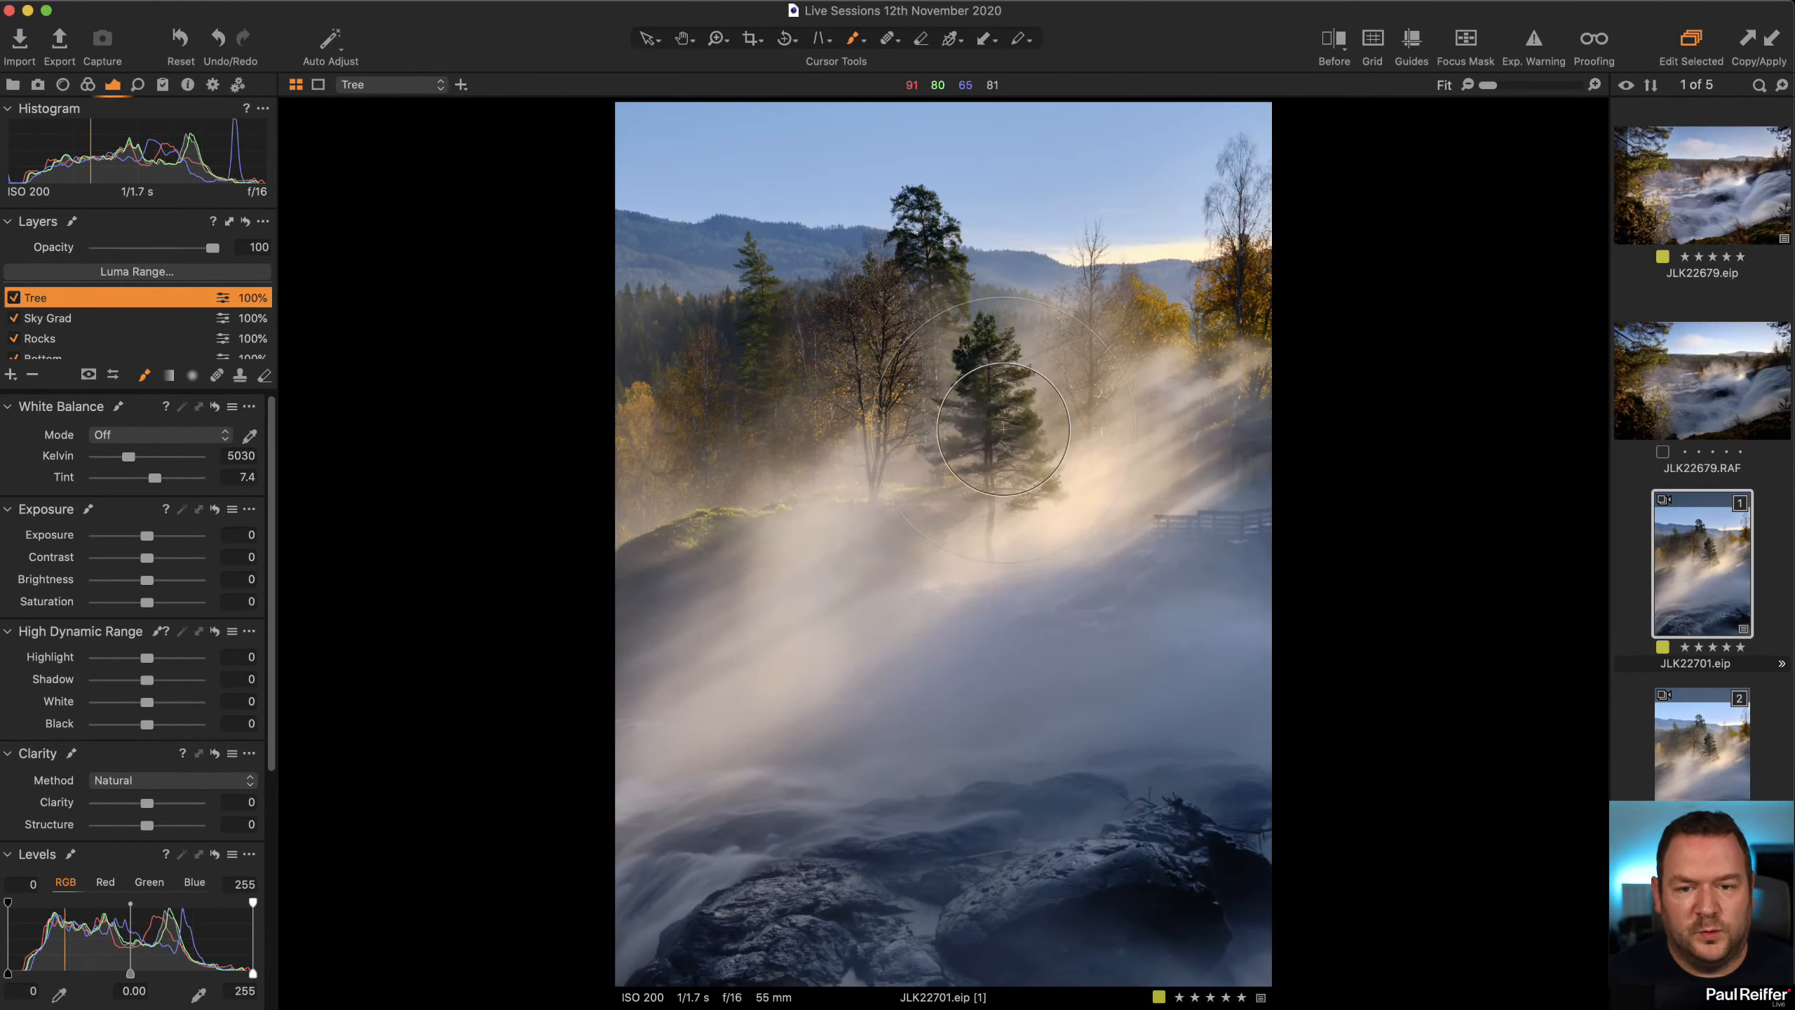
mouse_move(636, 637)
mouse_down()
mouse_move(1001, 521)
mouse_move(1283, 389)
mouse_move(623, 745)
mouse_move(1067, 473)
mouse_move(839, 632)
mouse_move(916, 594)
mouse_move(995, 476)
mouse_move(1196, 452)
mouse_up()
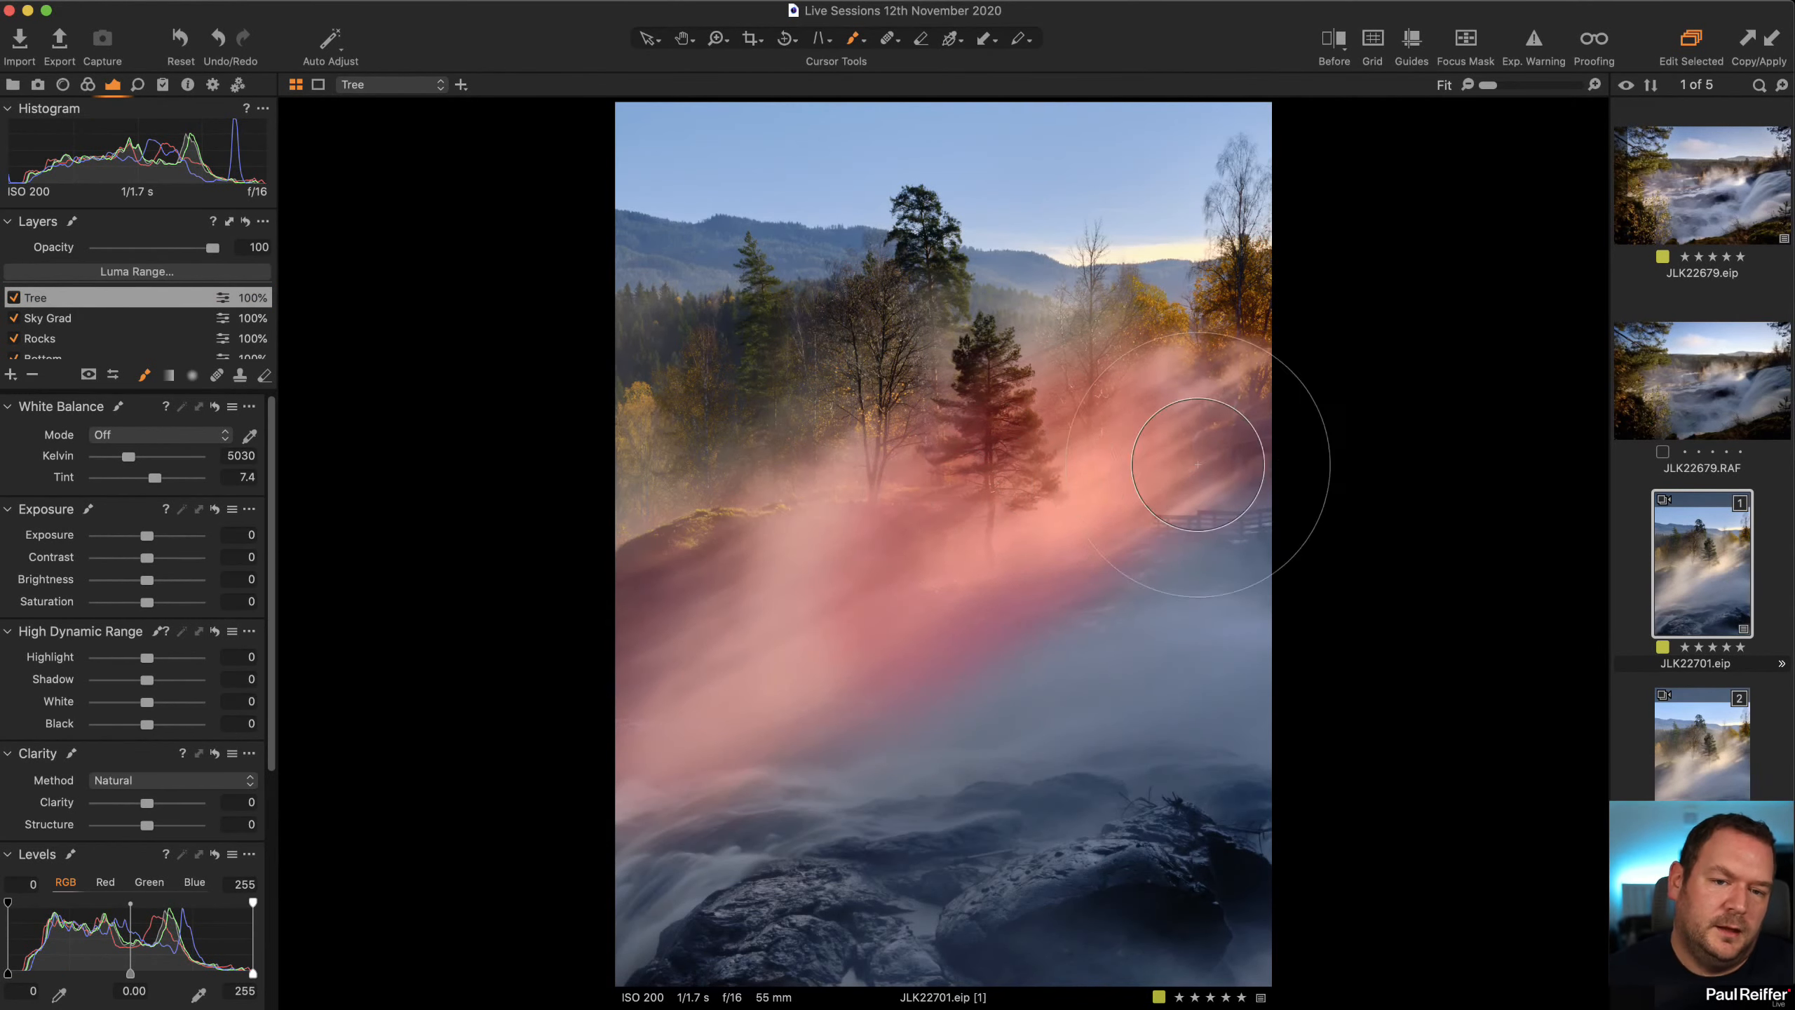
mouse_move(1217, 324)
mouse_down()
mouse_move(1132, 360)
mouse_move(889, 586)
mouse_move(702, 653)
mouse_move(627, 763)
mouse_move(862, 687)
mouse_up()
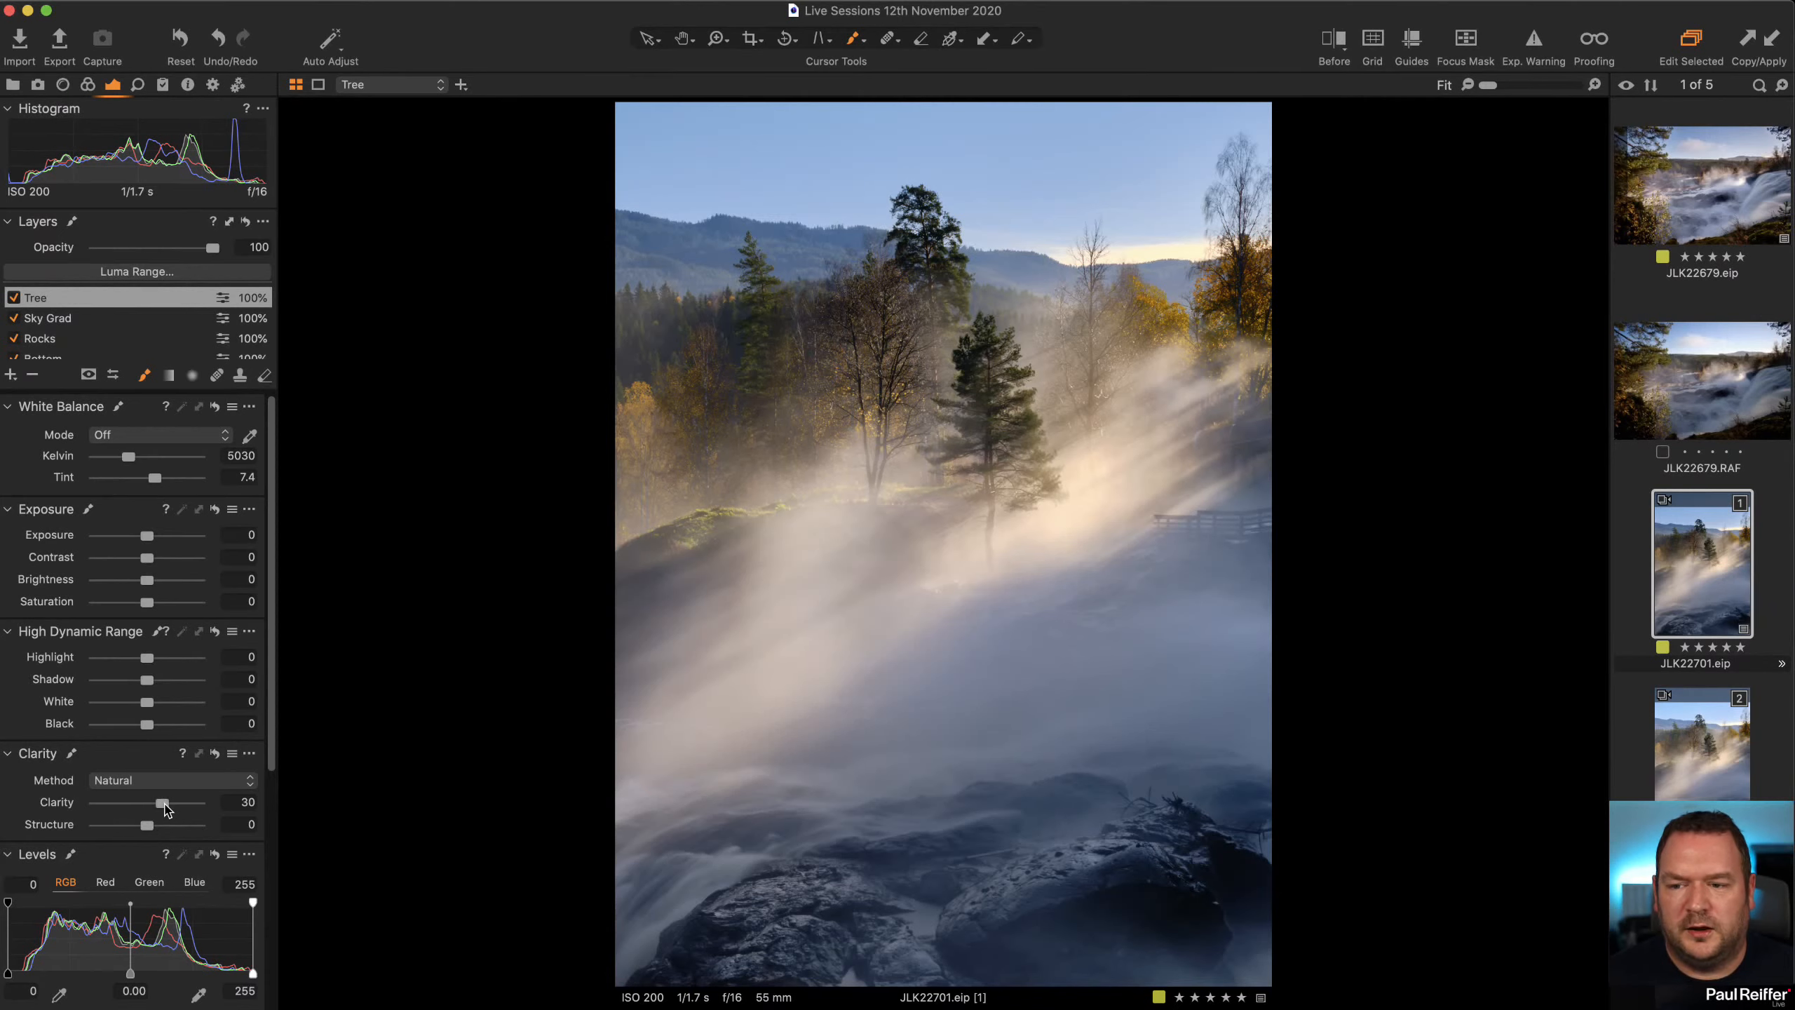
Set the Tree layer's Clarity to 30, Highlight to -62, White to -23 and Exposure to 0.17, and check its mask coverage.
drag(149, 706, 116, 669)
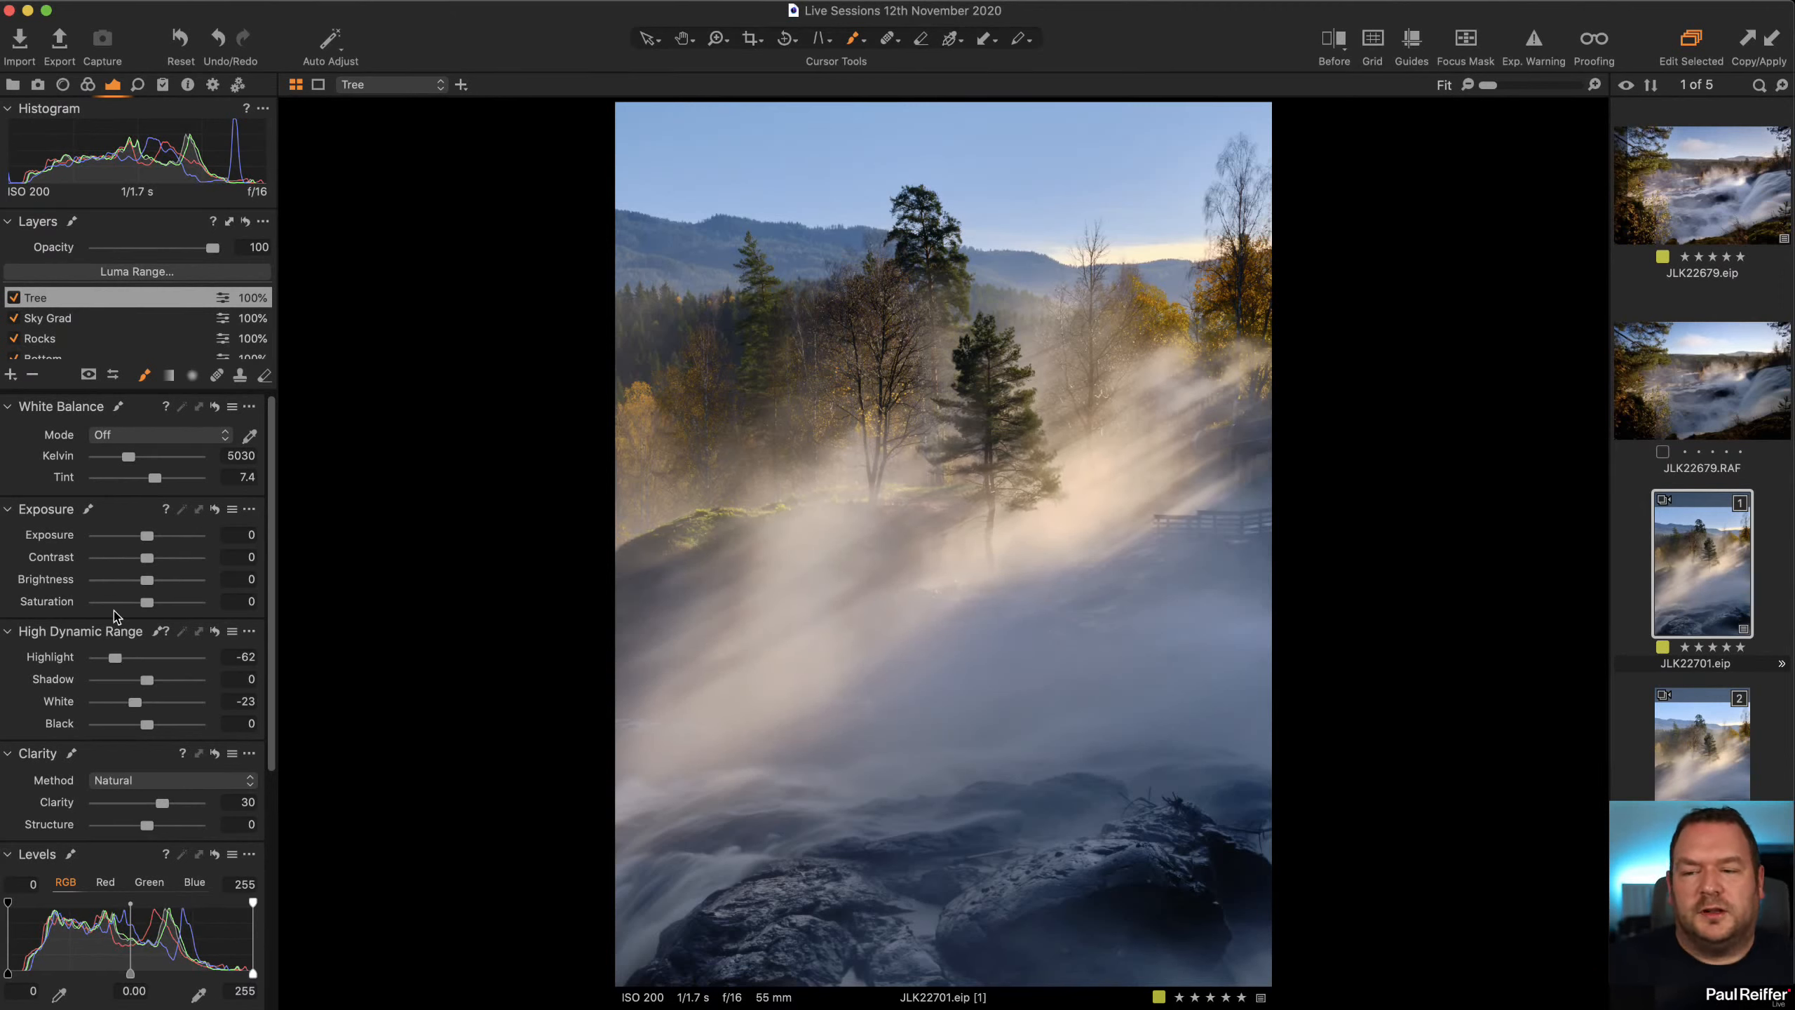
drag(150, 542, 153, 542)
key(m)
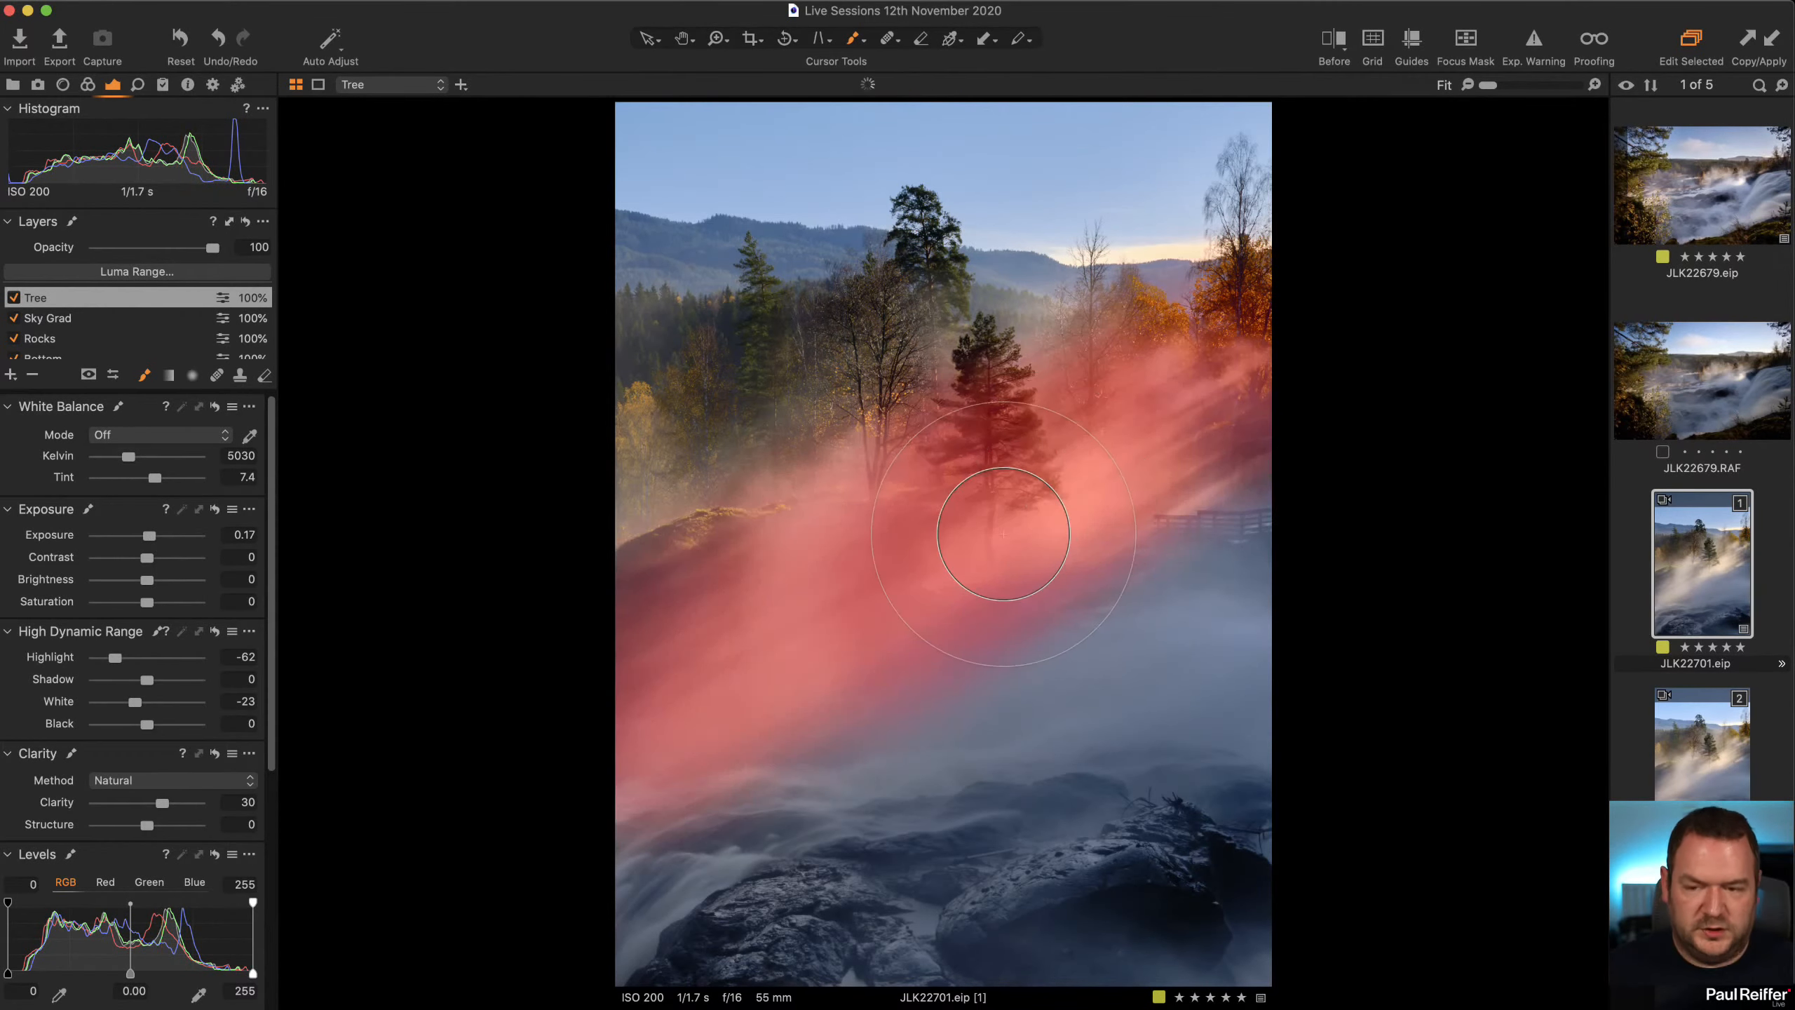
key(m)
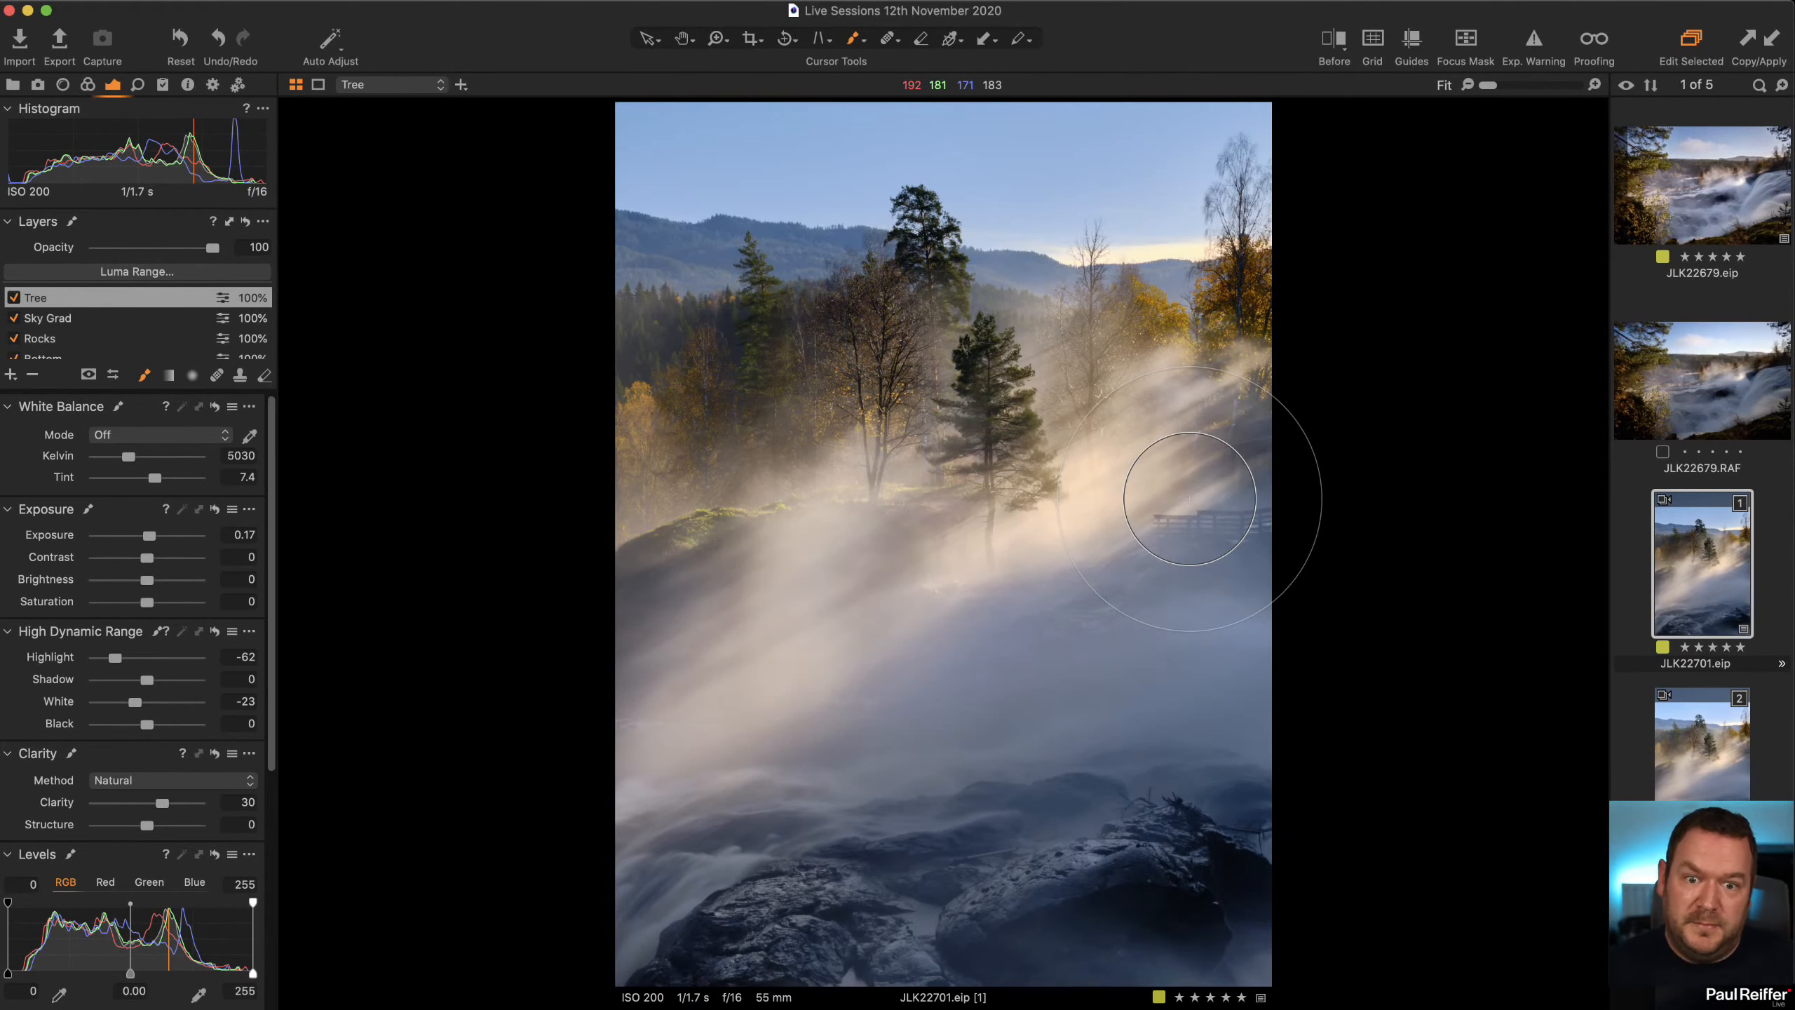
Compare the image with the Tree layer off and on, both in full view and close up around the central tree.
click(13, 298)
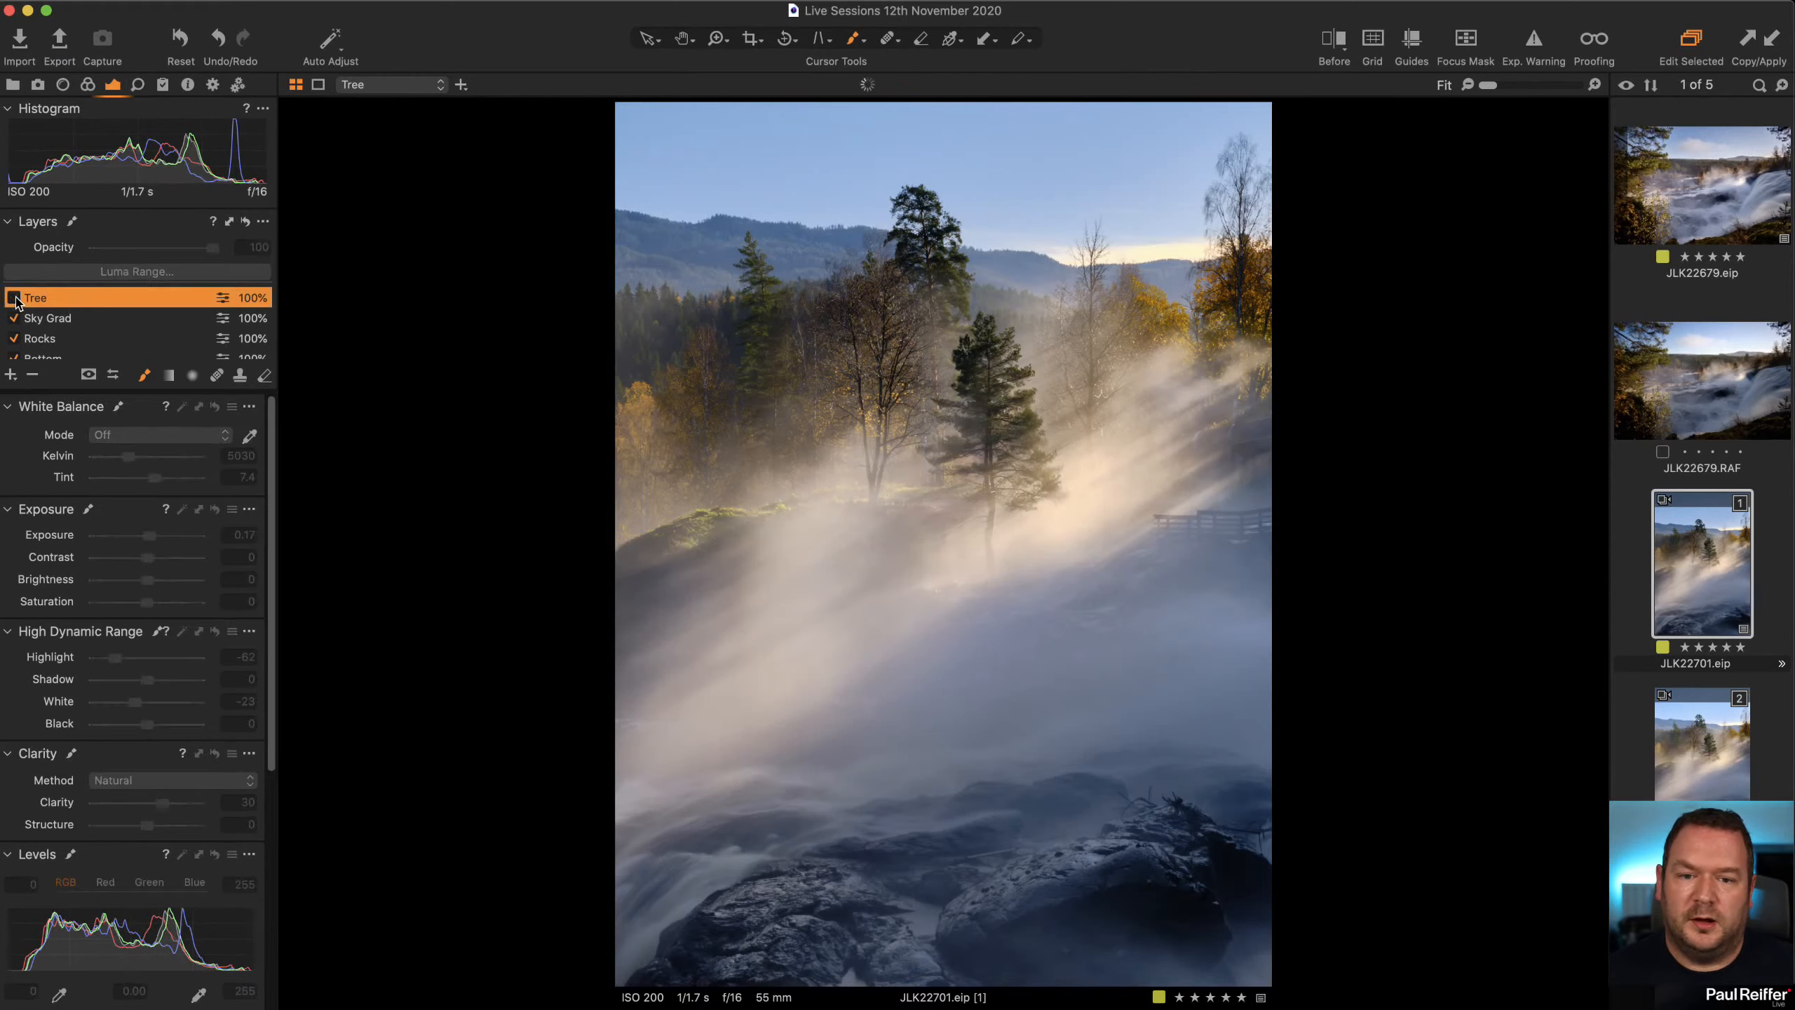
click(13, 298)
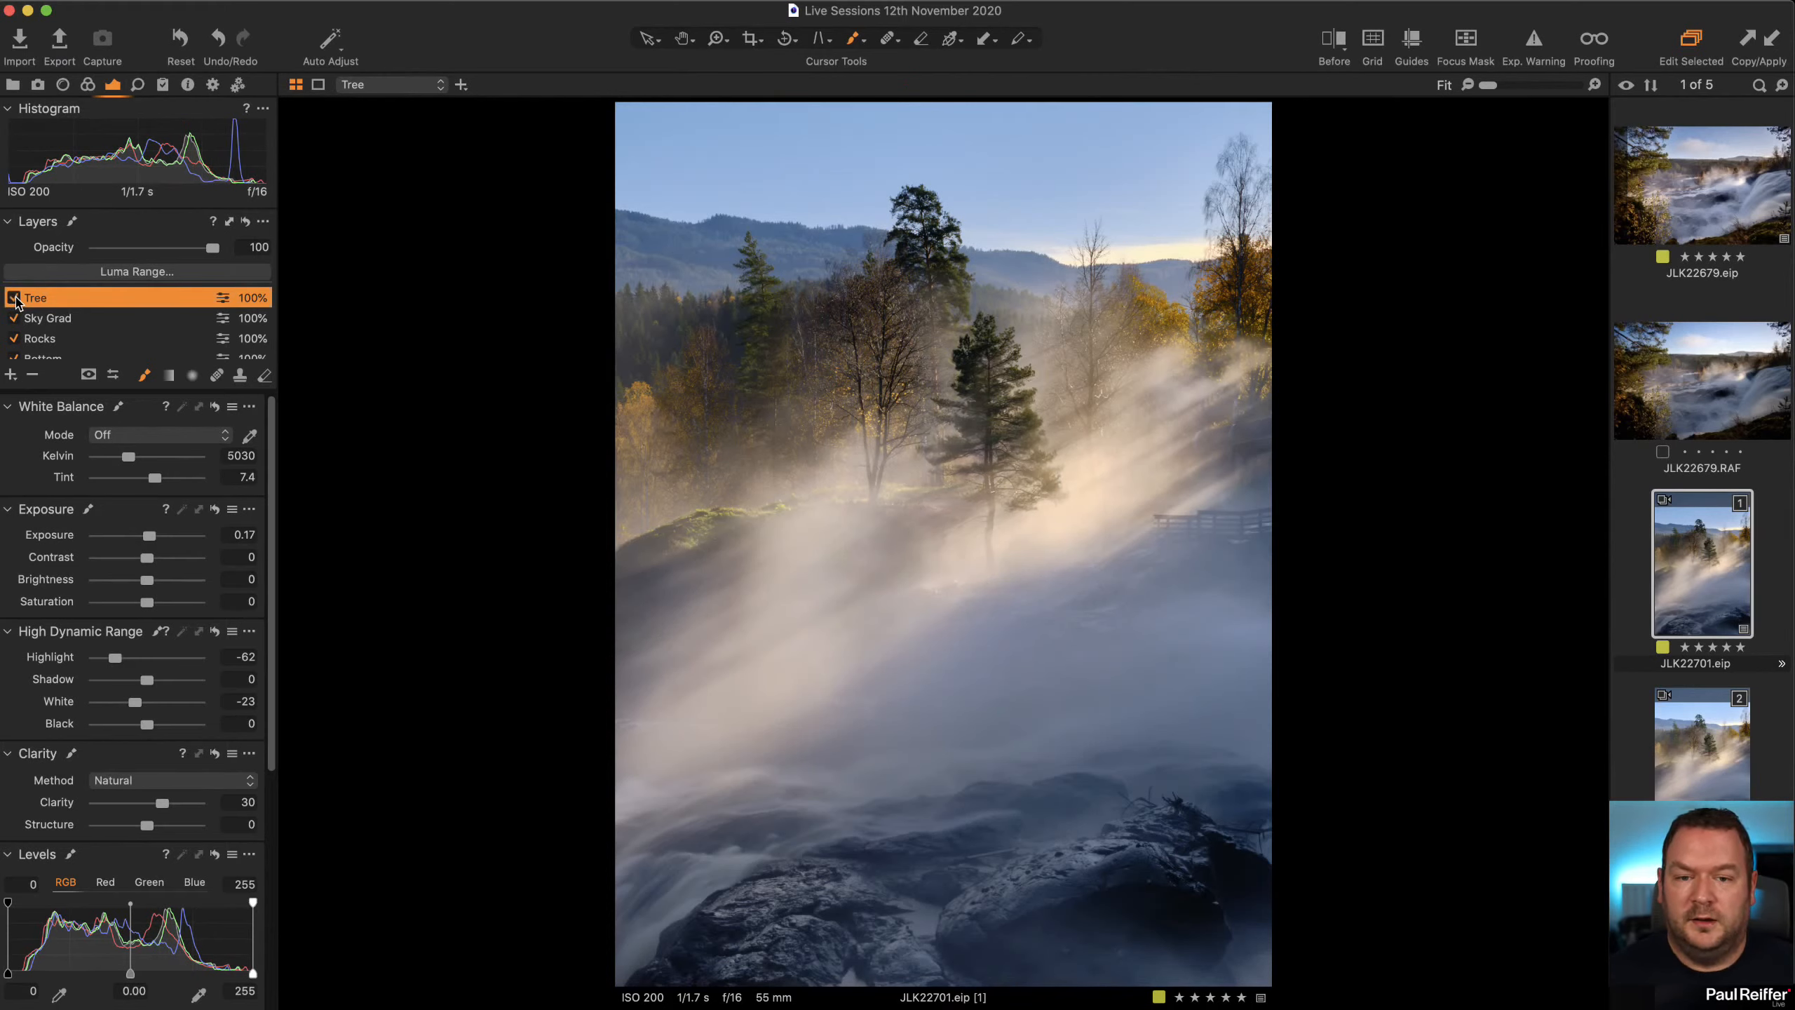
click(16, 299)
click(16, 299)
key(z)
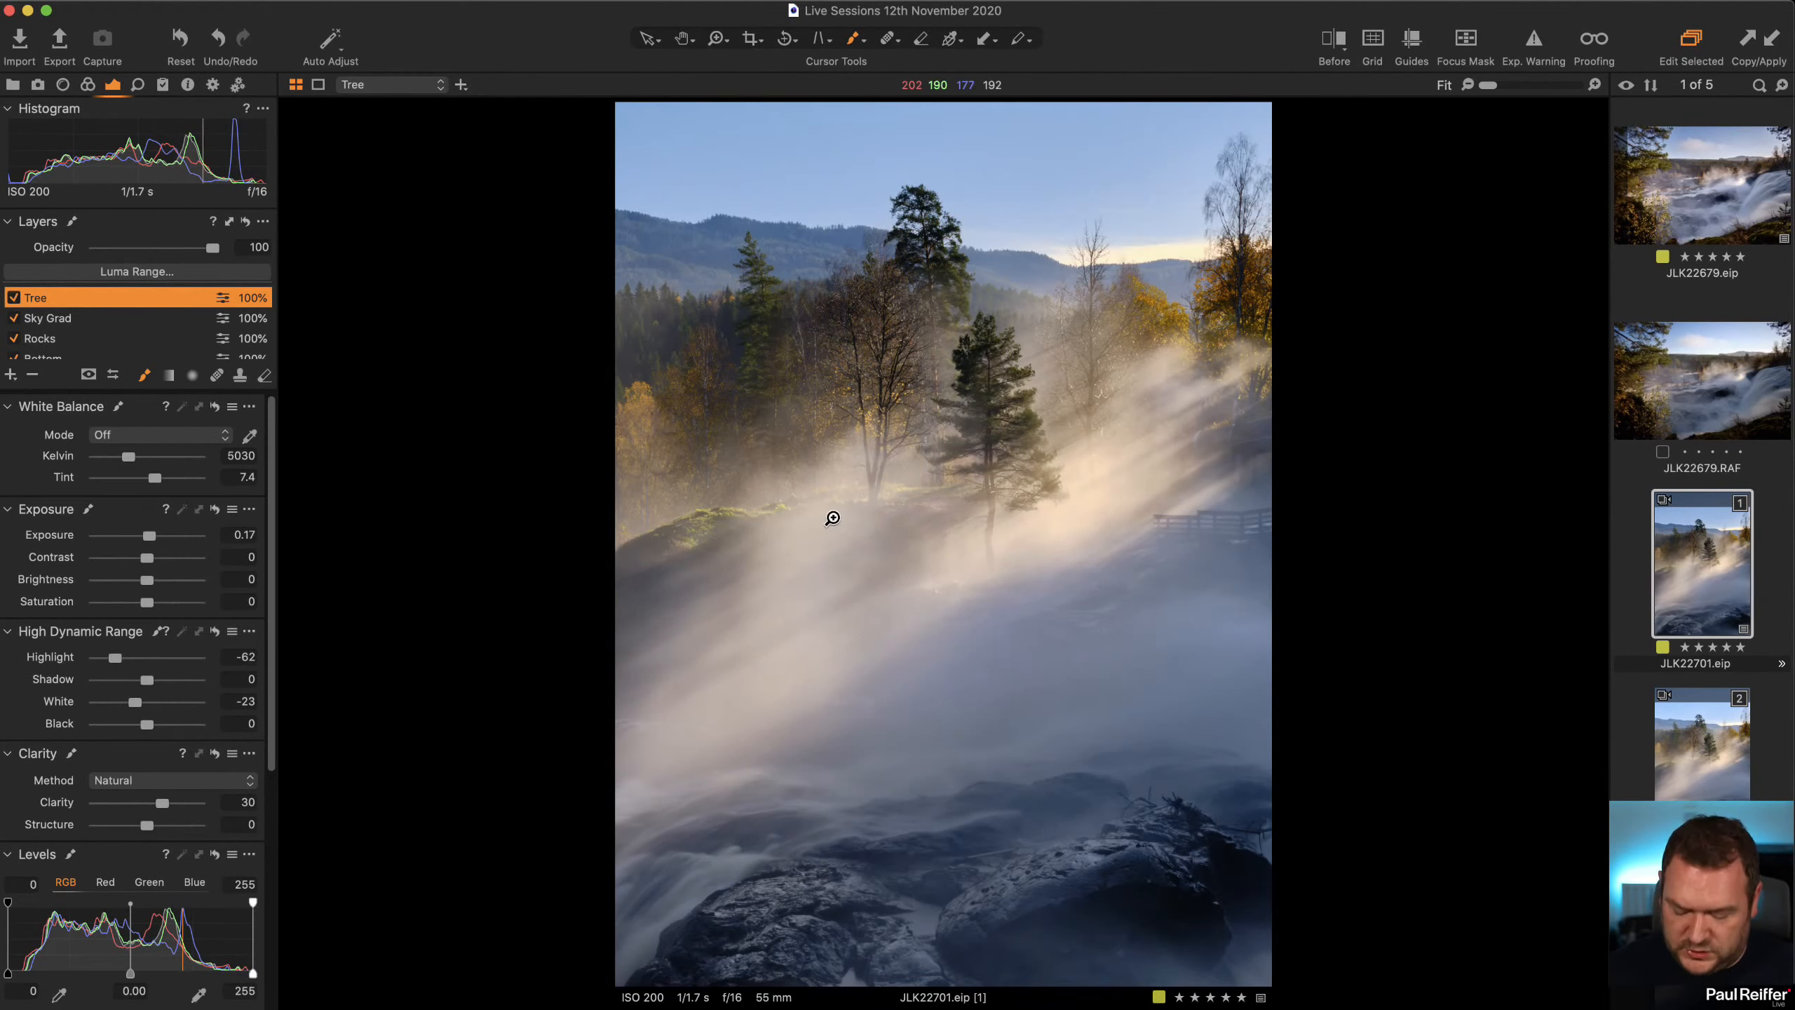
drag(822, 328, 1194, 610)
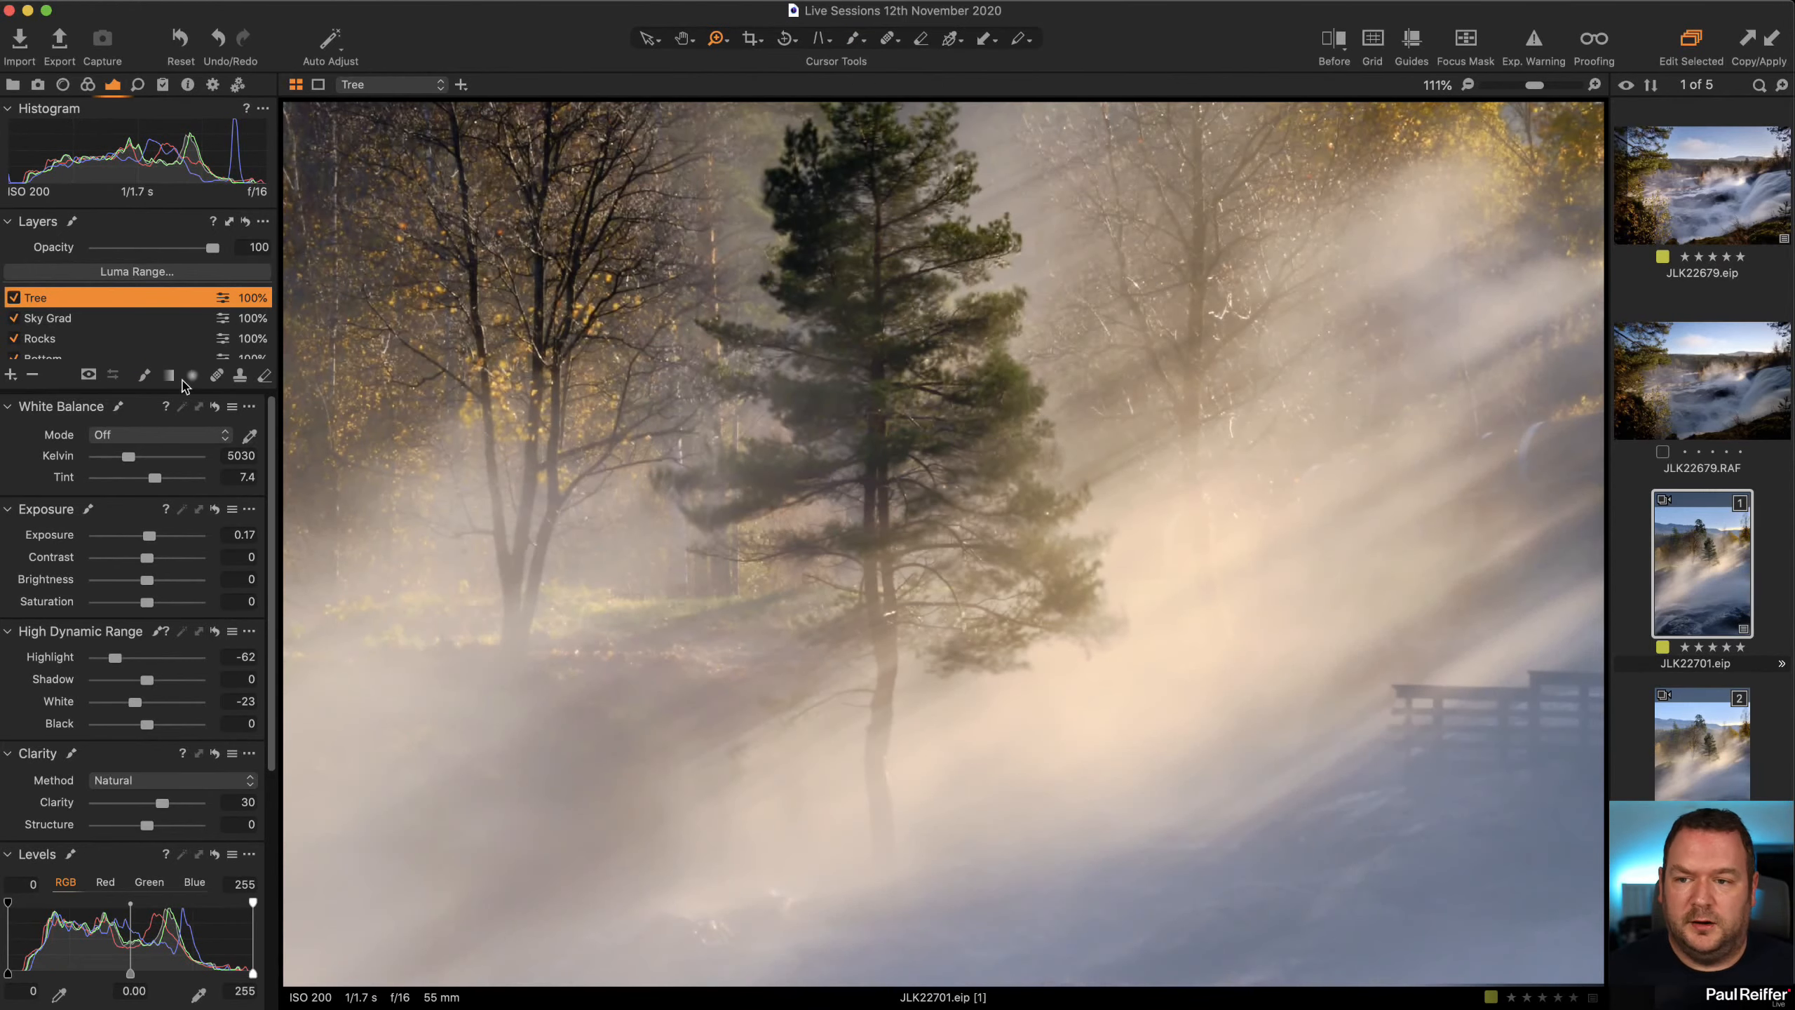
click(13, 300)
click(13, 299)
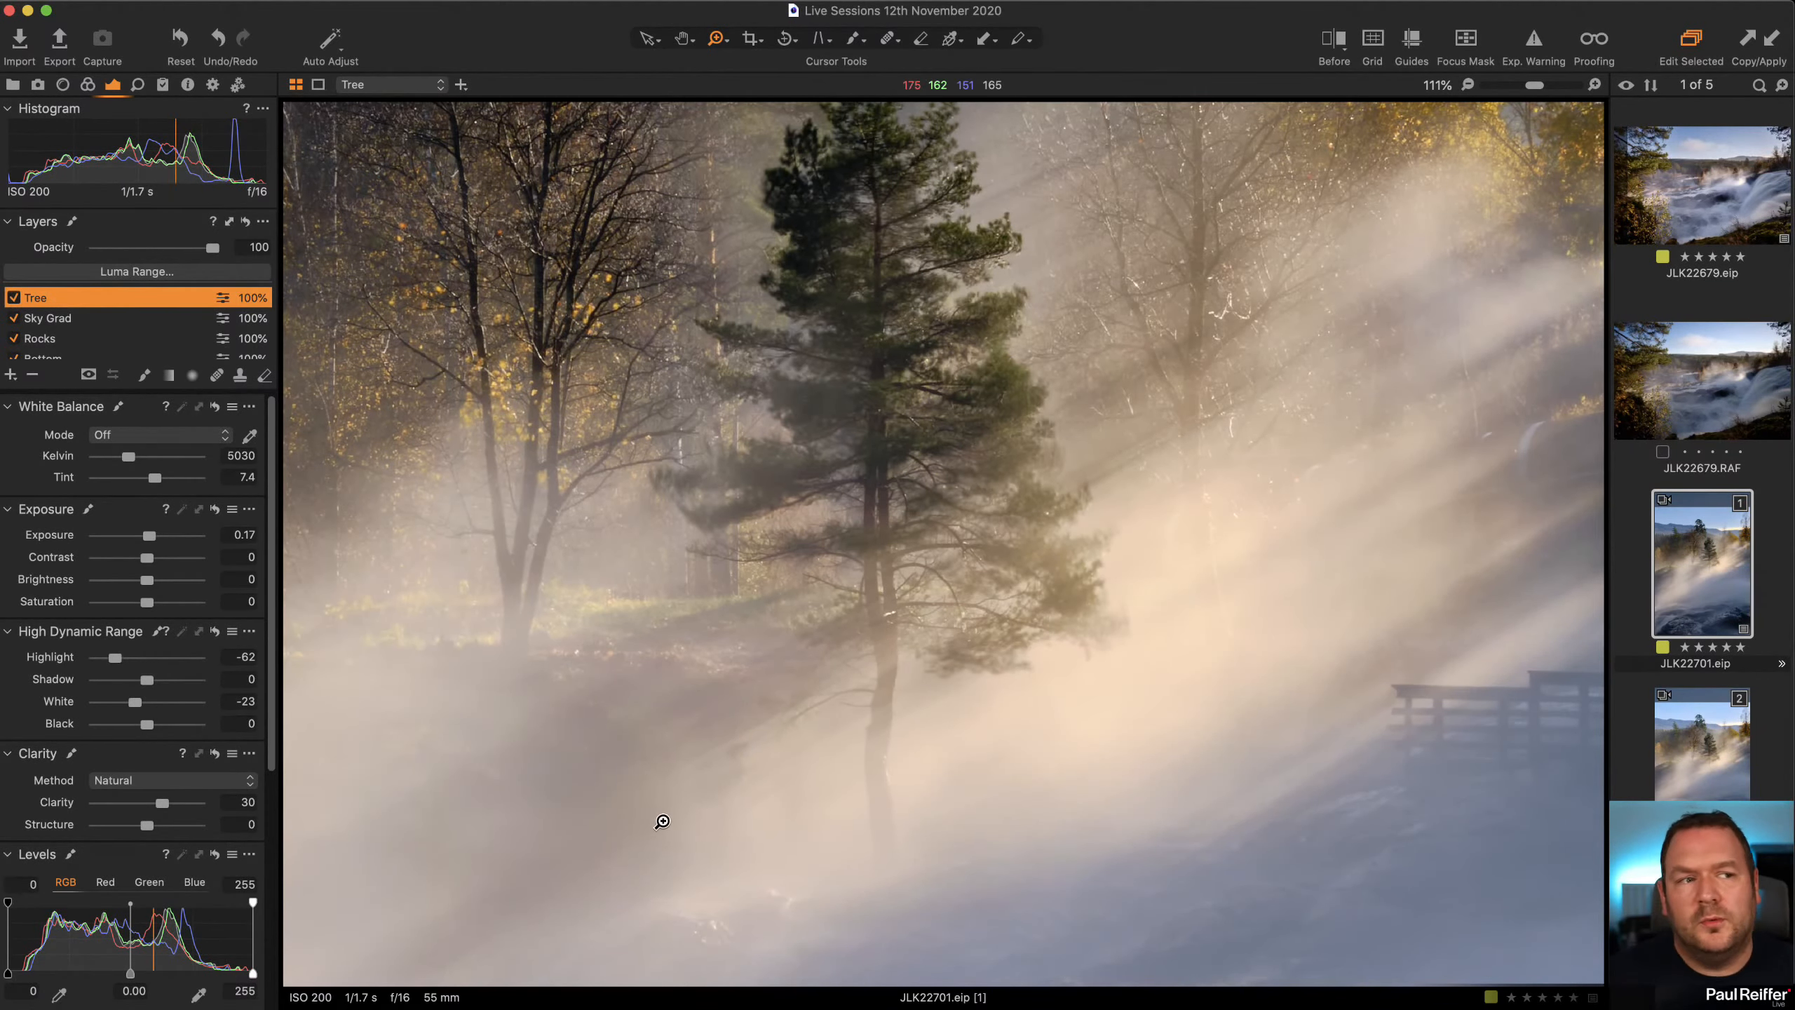
scroll(703, 753, down, 8)
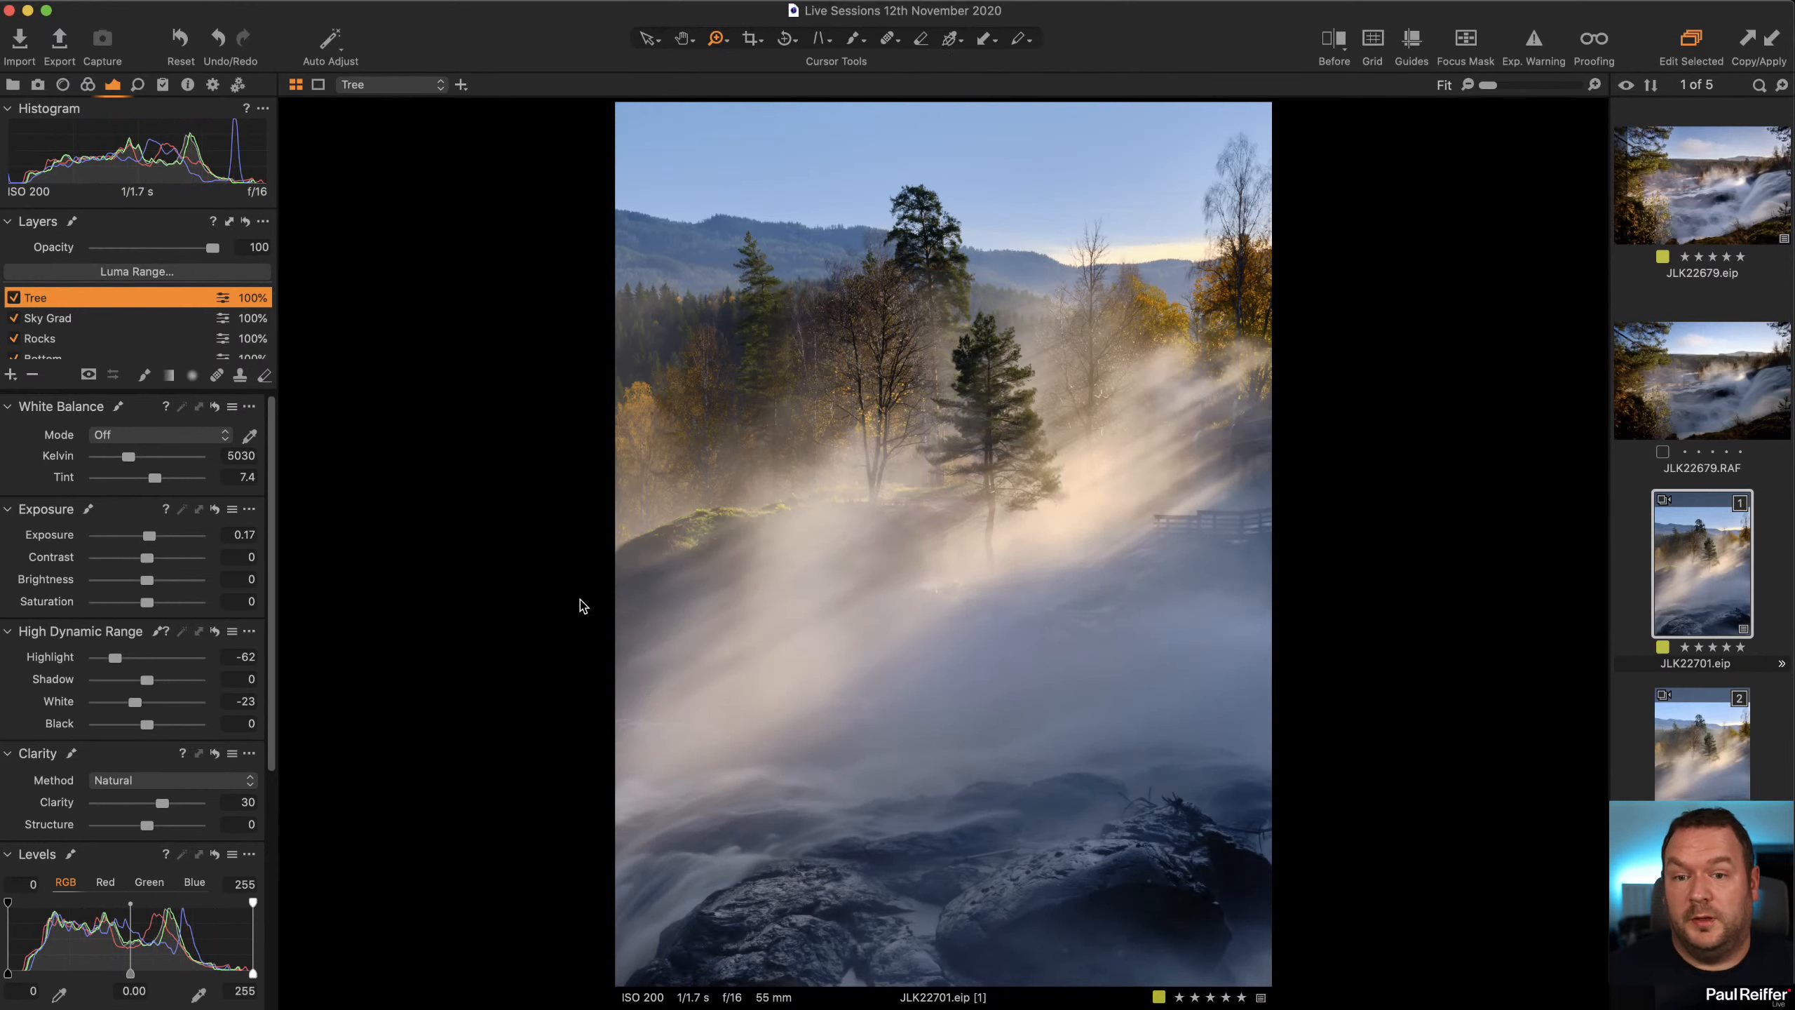
Compare variant 1 of JLK22701 with variant 2, ending on variant 1.
click(1695, 759)
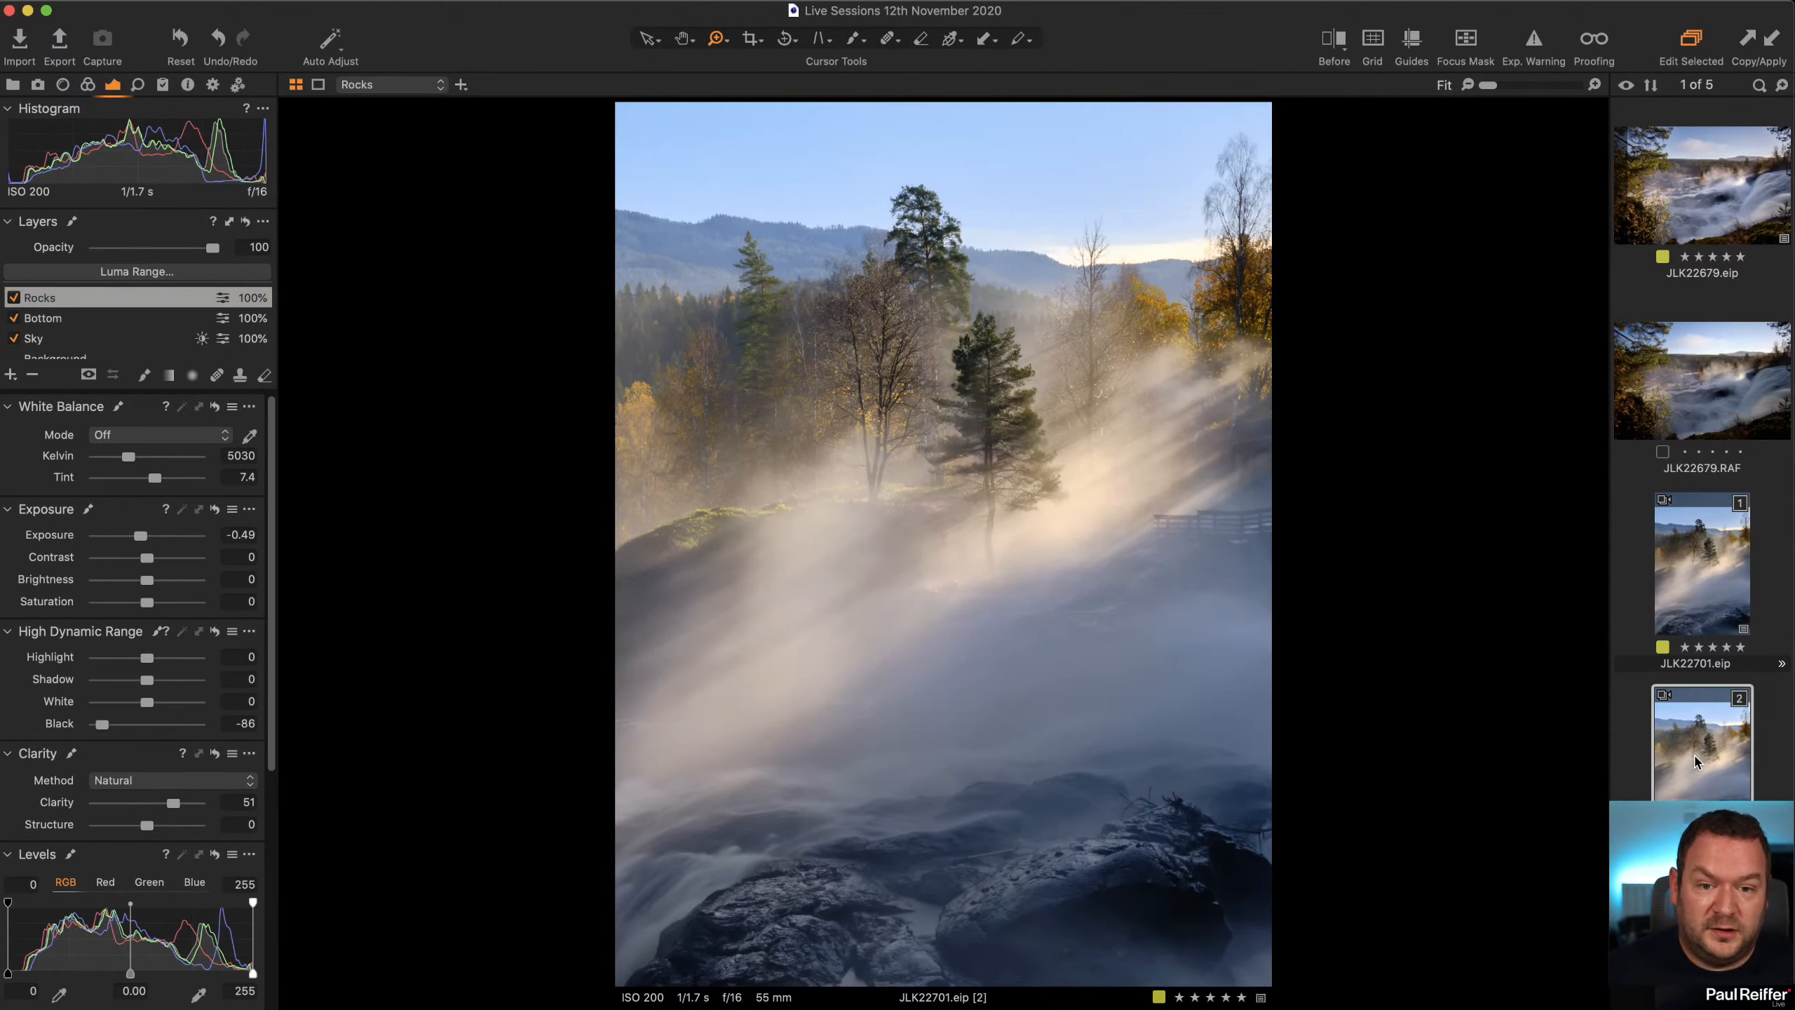
click(1689, 552)
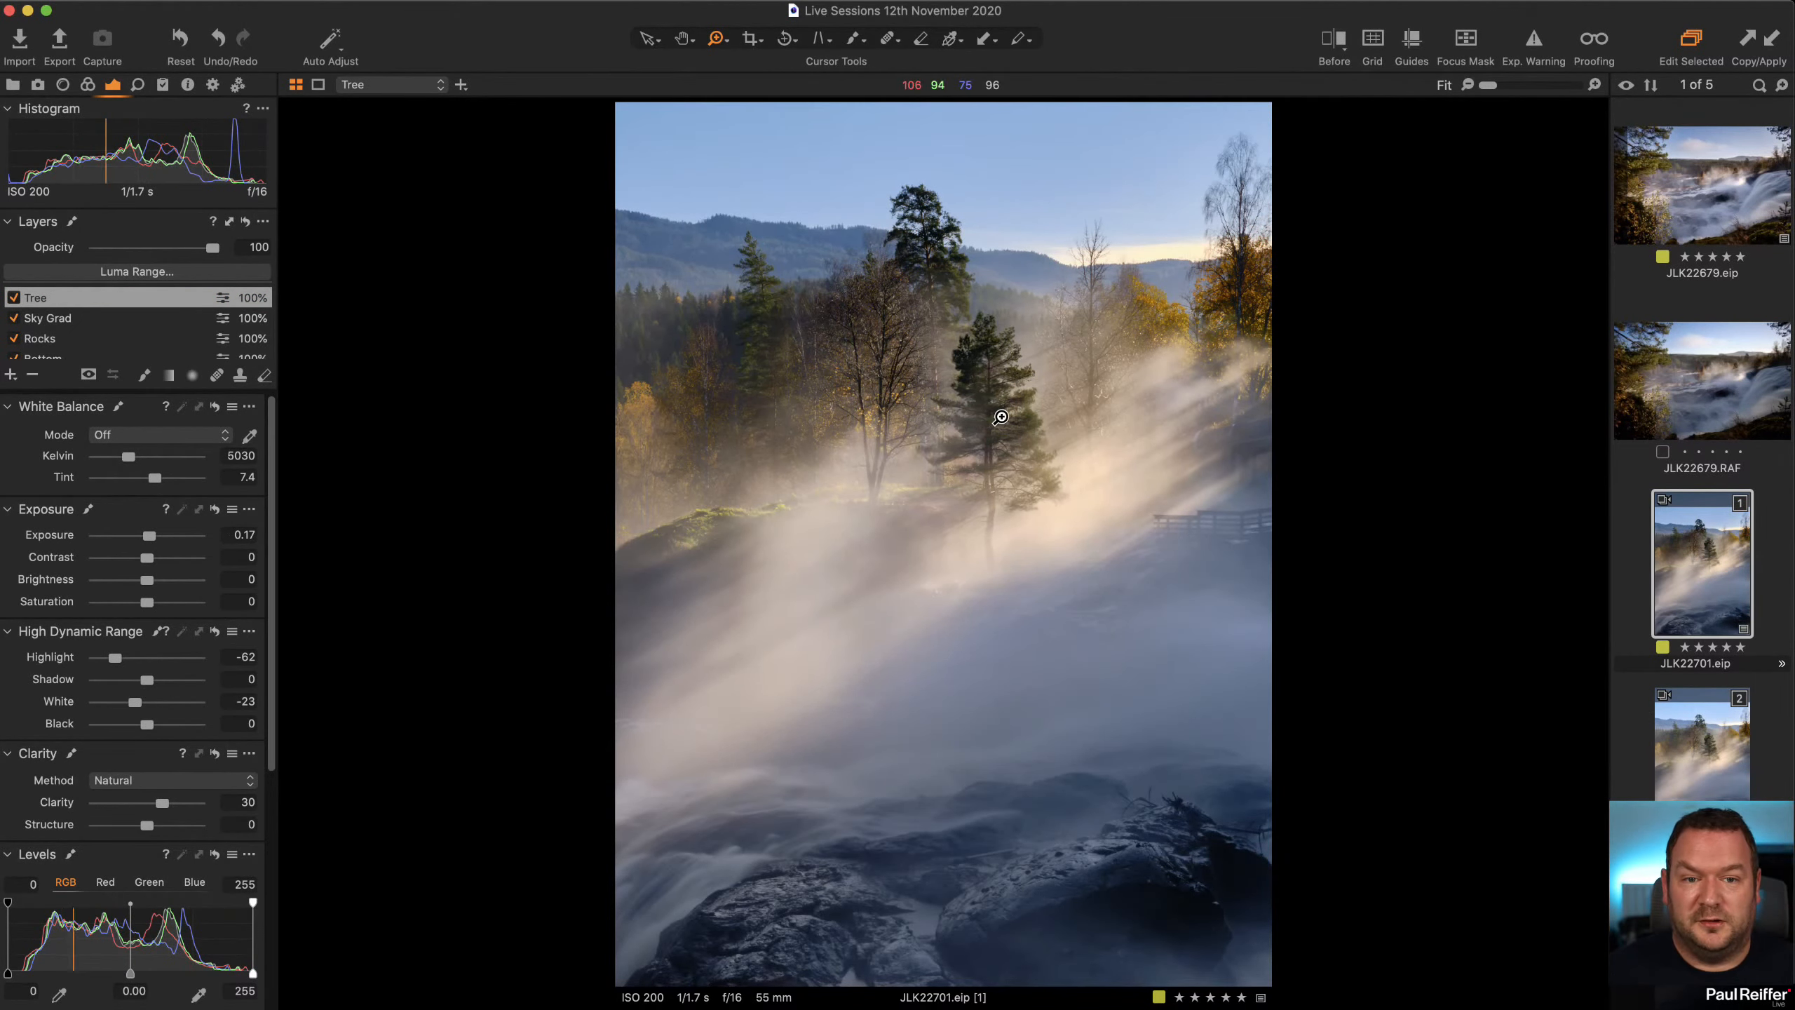
click(1733, 788)
click(1705, 600)
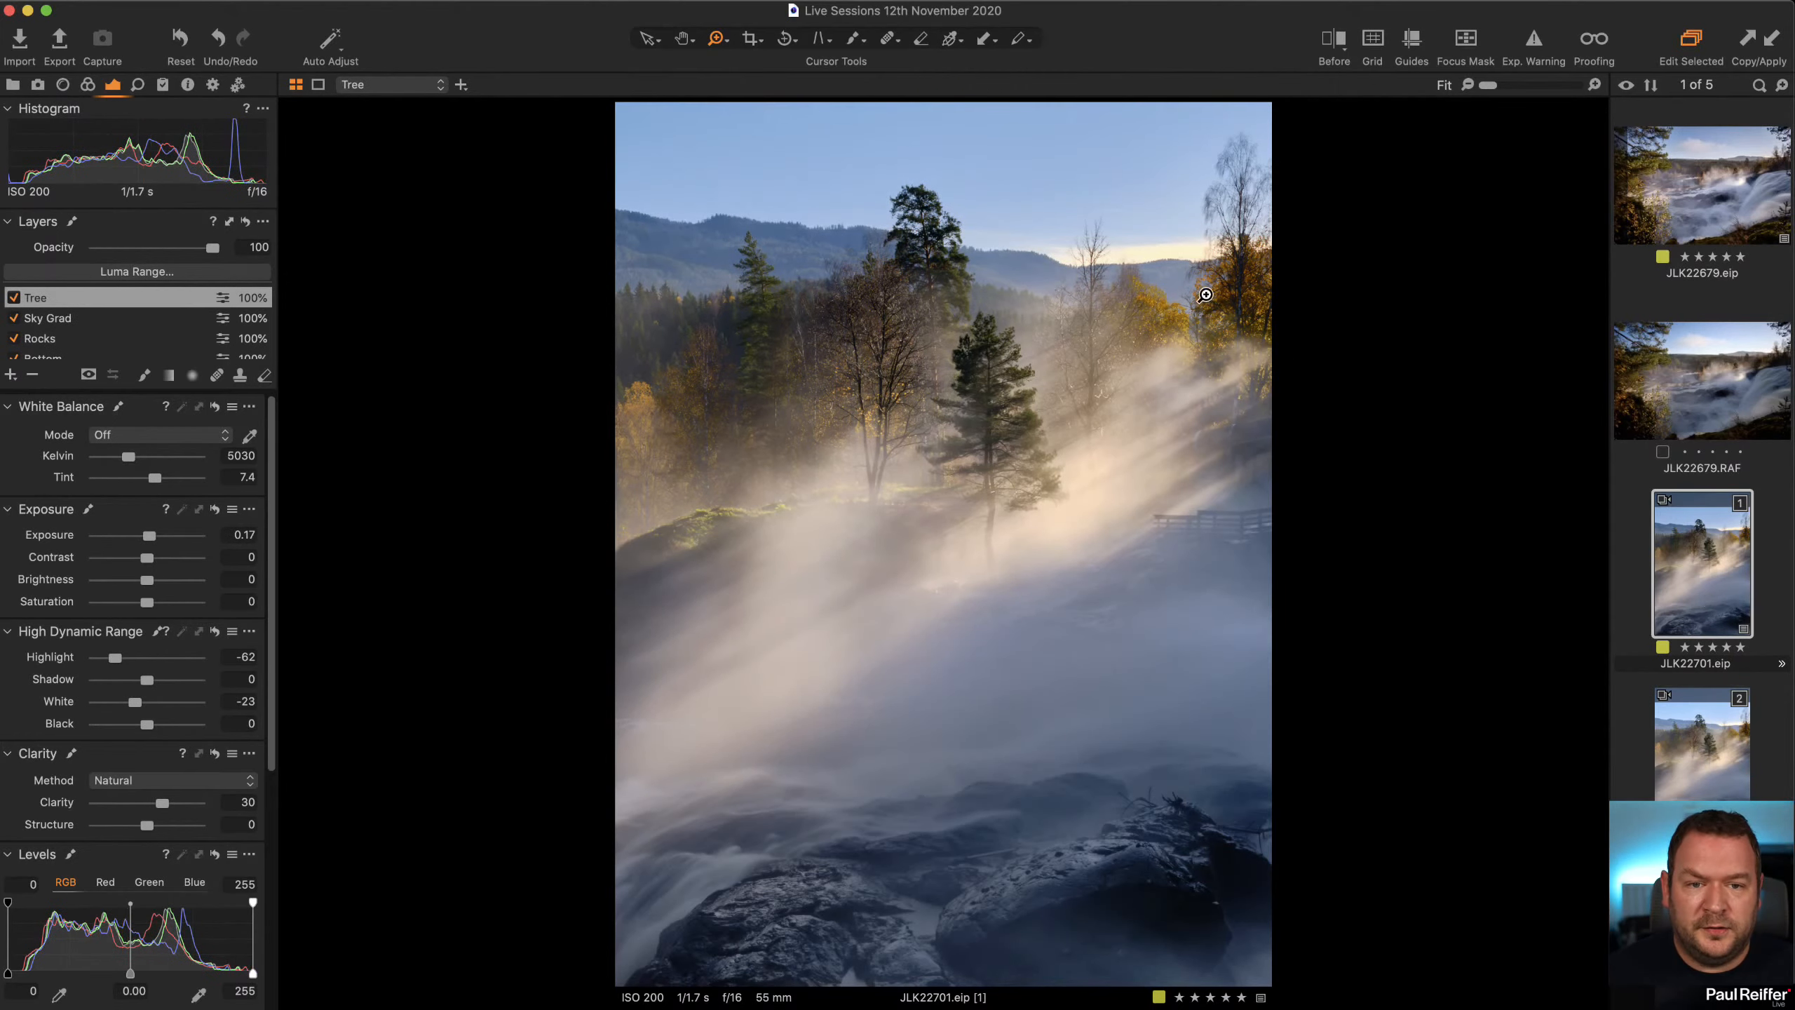
Show a split before/after view of the sky and treetops, with the divider just past the bare tree.
drag(965, 186, 1394, 325)
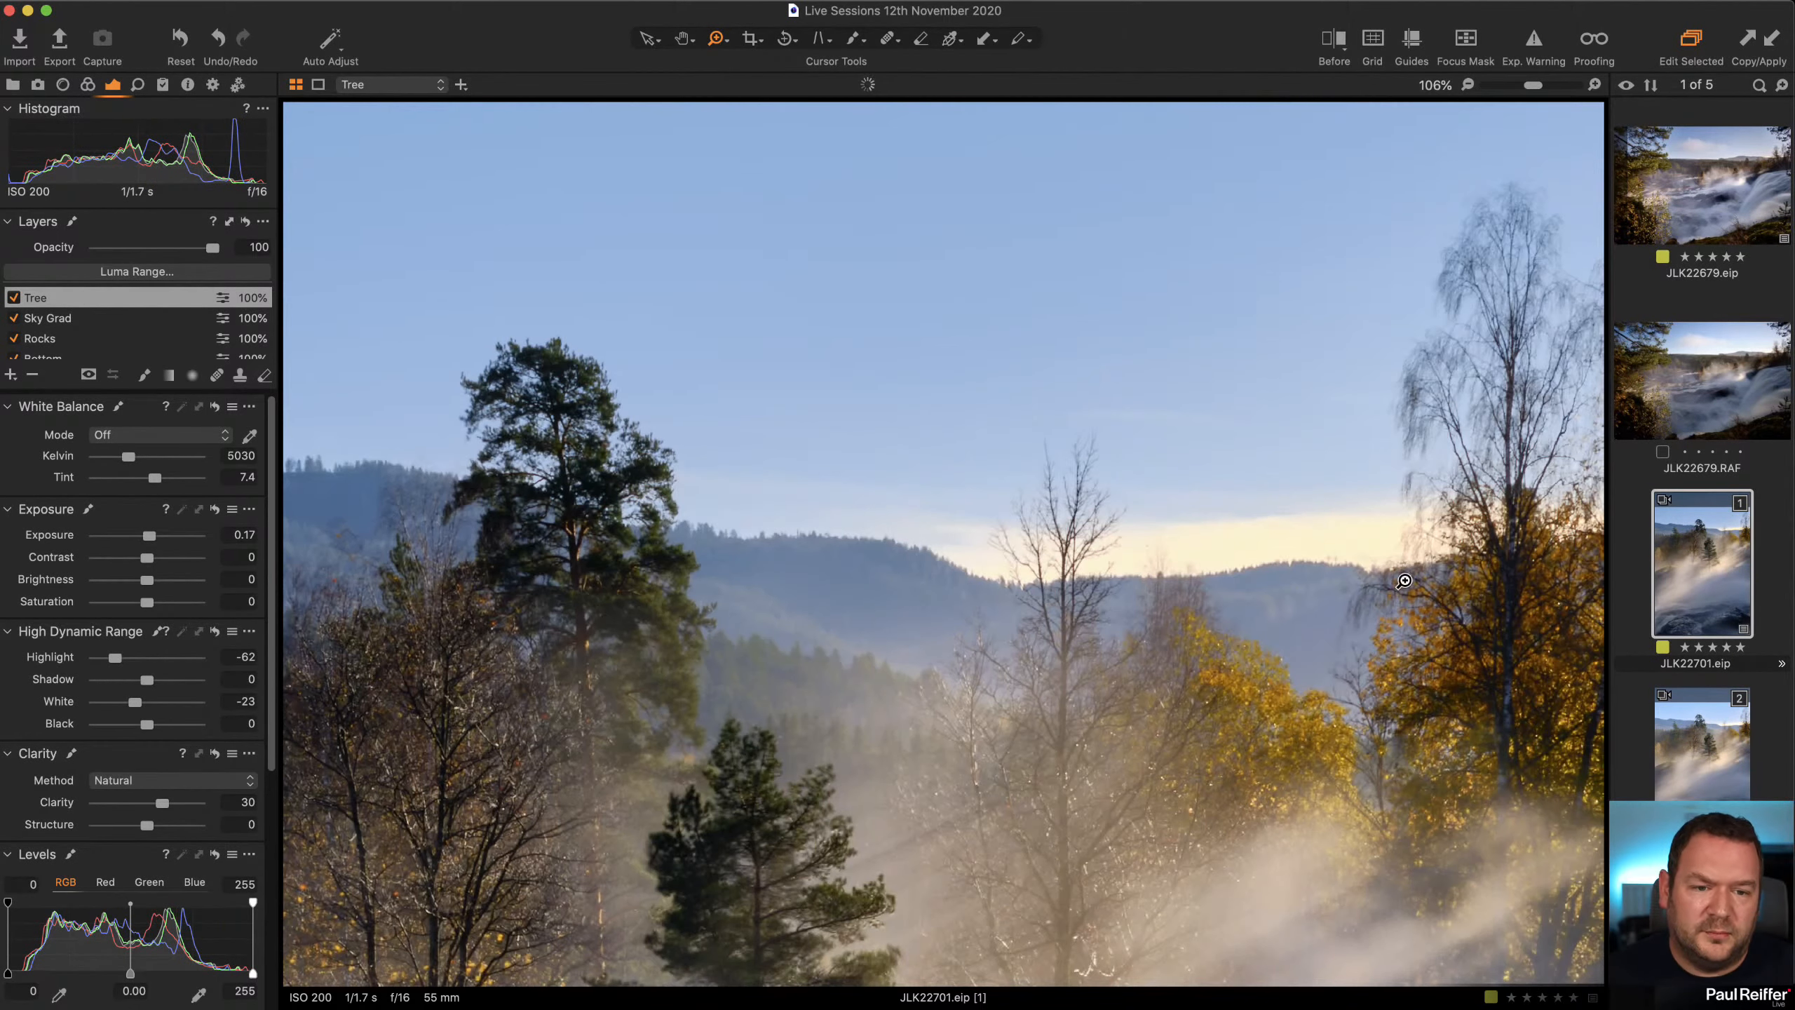
click(1334, 38)
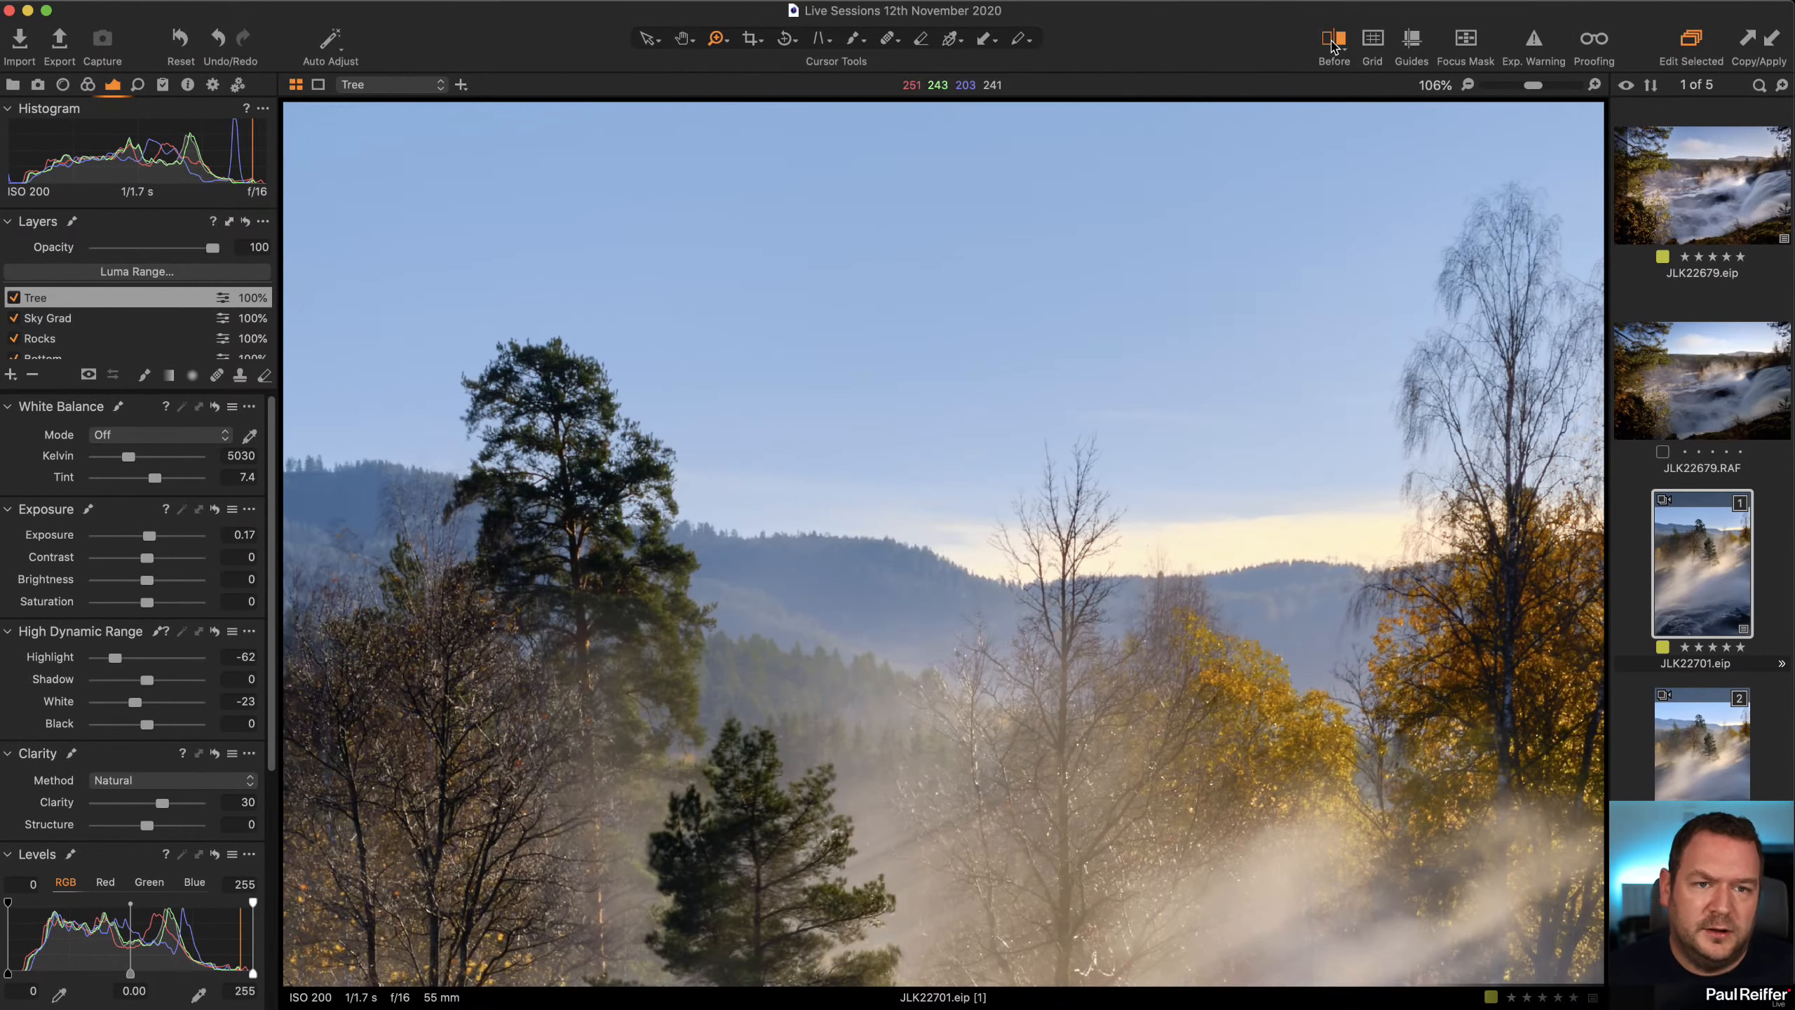
drag(939, 545, 1164, 565)
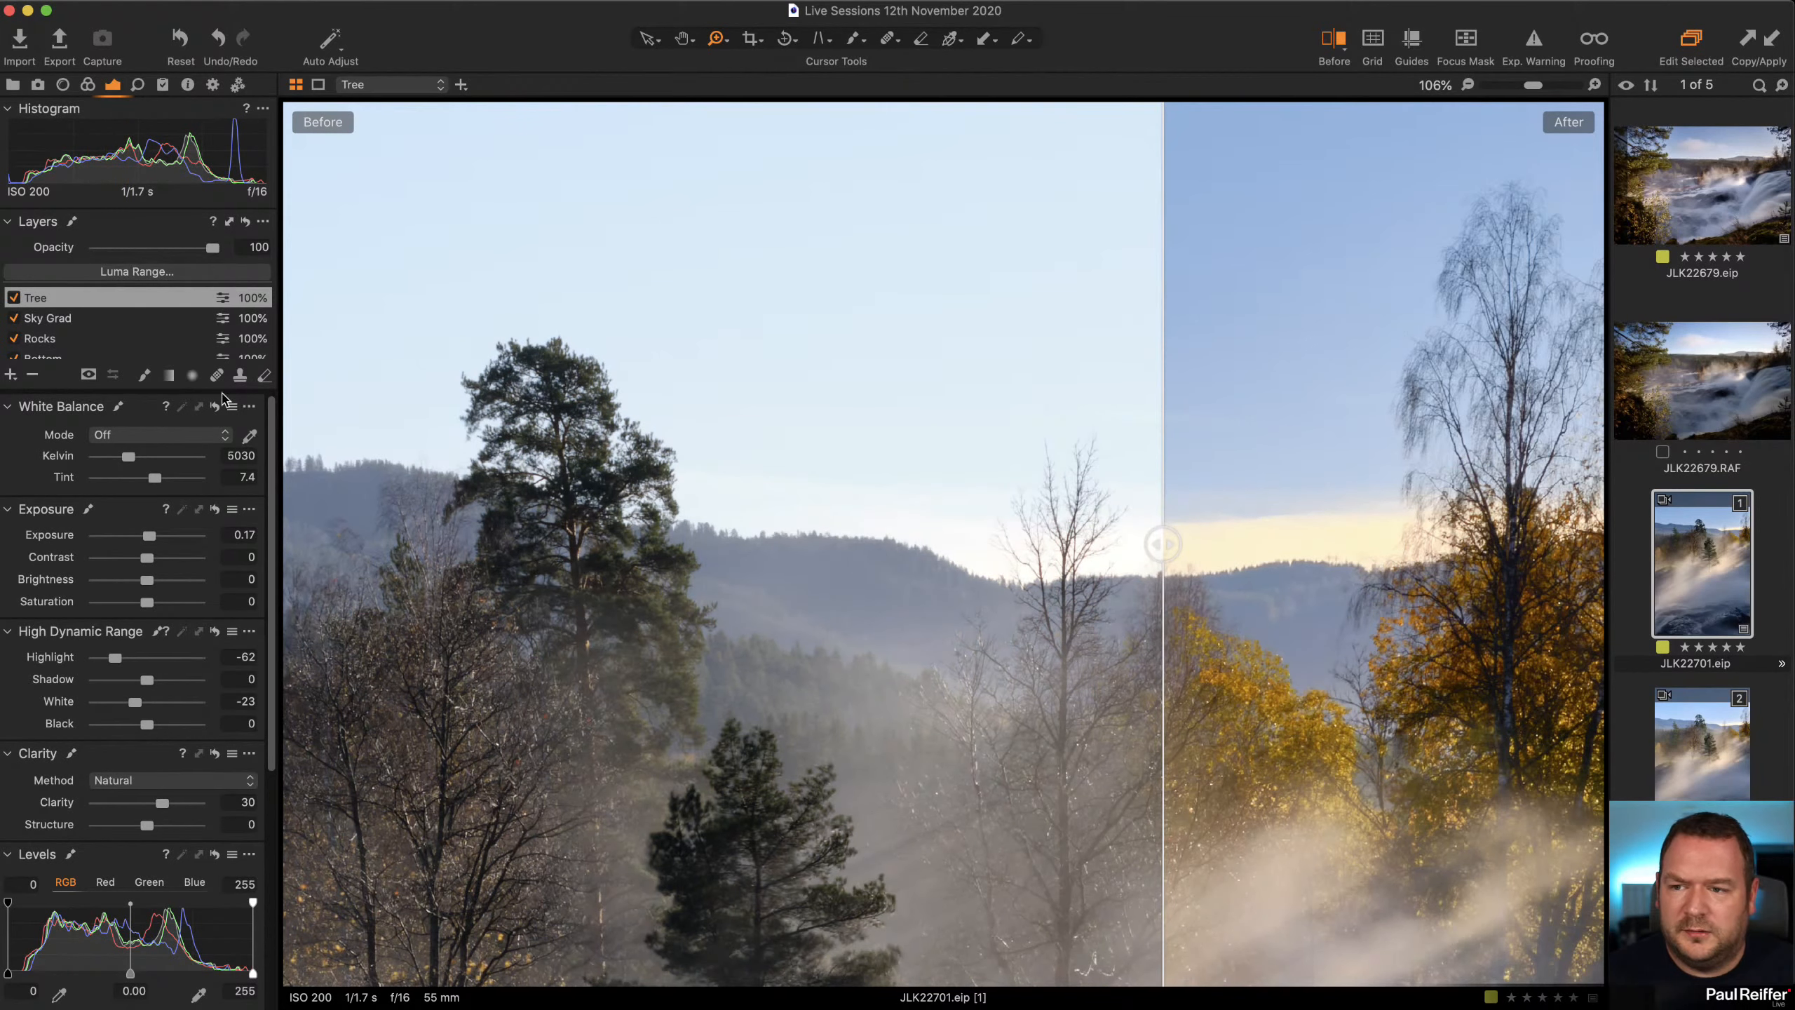
Check the Sky layer's effect by switching it off and on, and review the exposure and tonal adjustments it contains.
click(36, 298)
scroll(57, 327, down, 2)
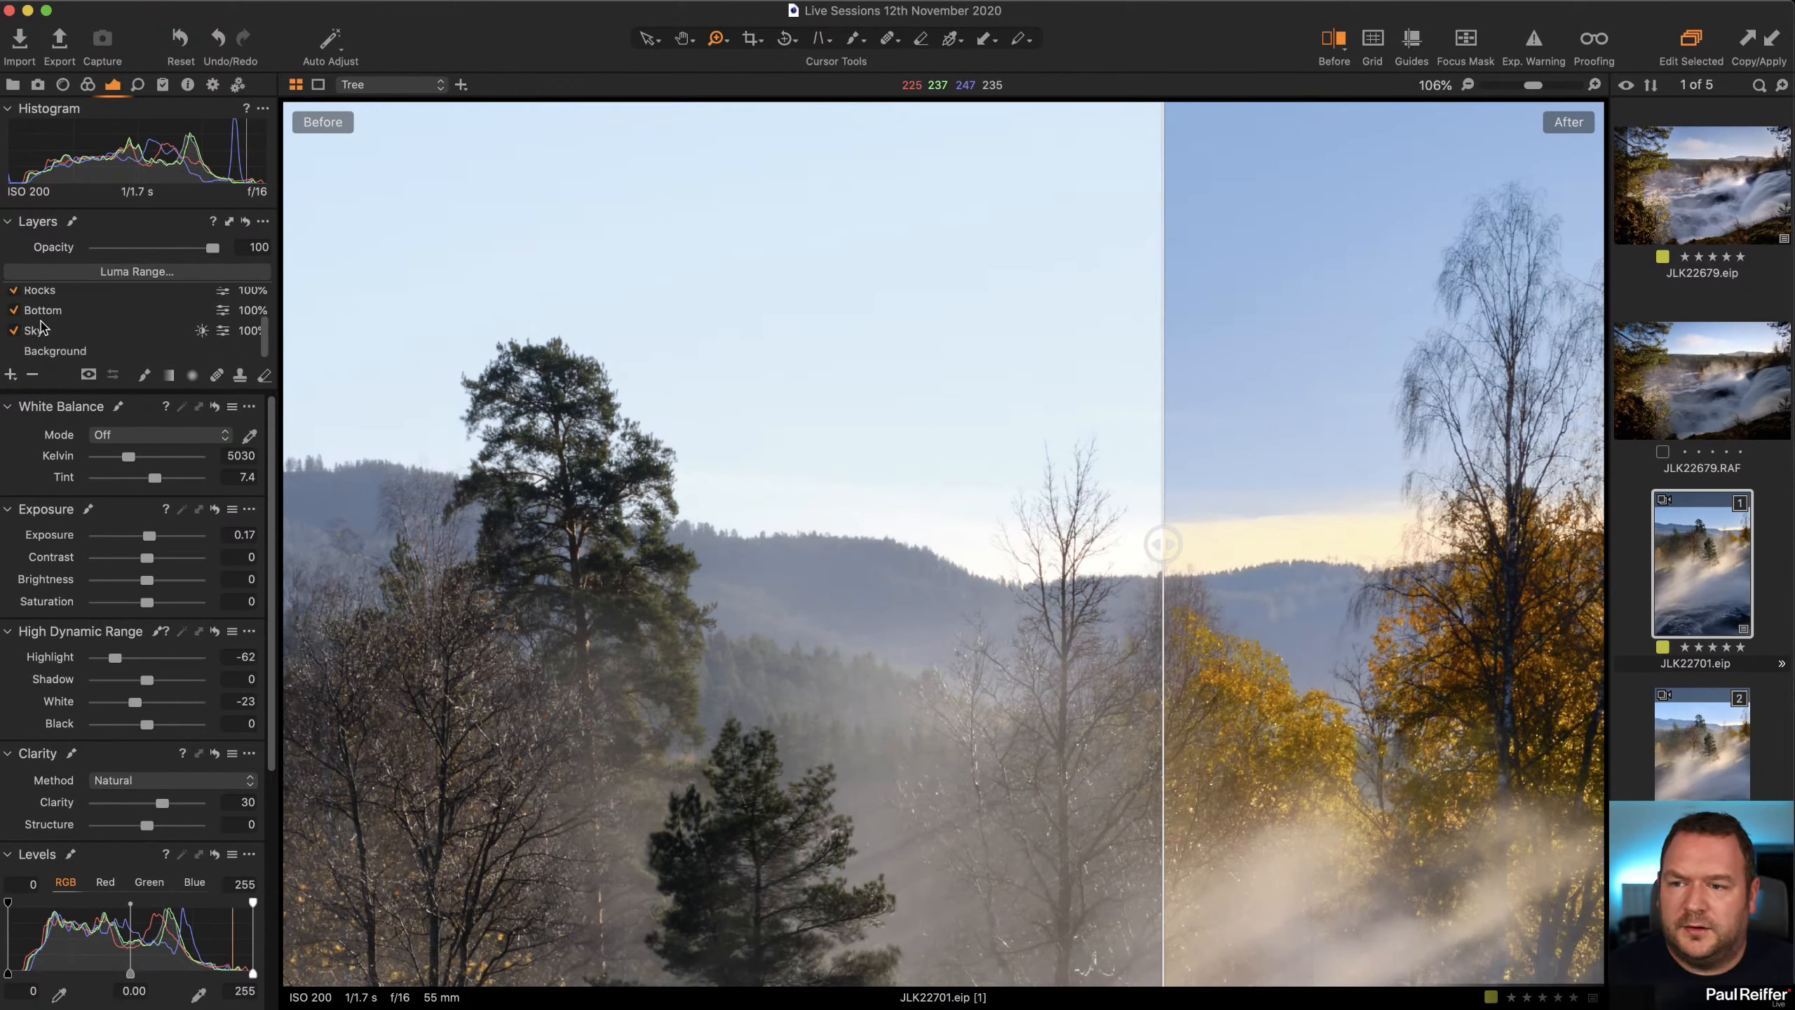
click(15, 331)
click(14, 331)
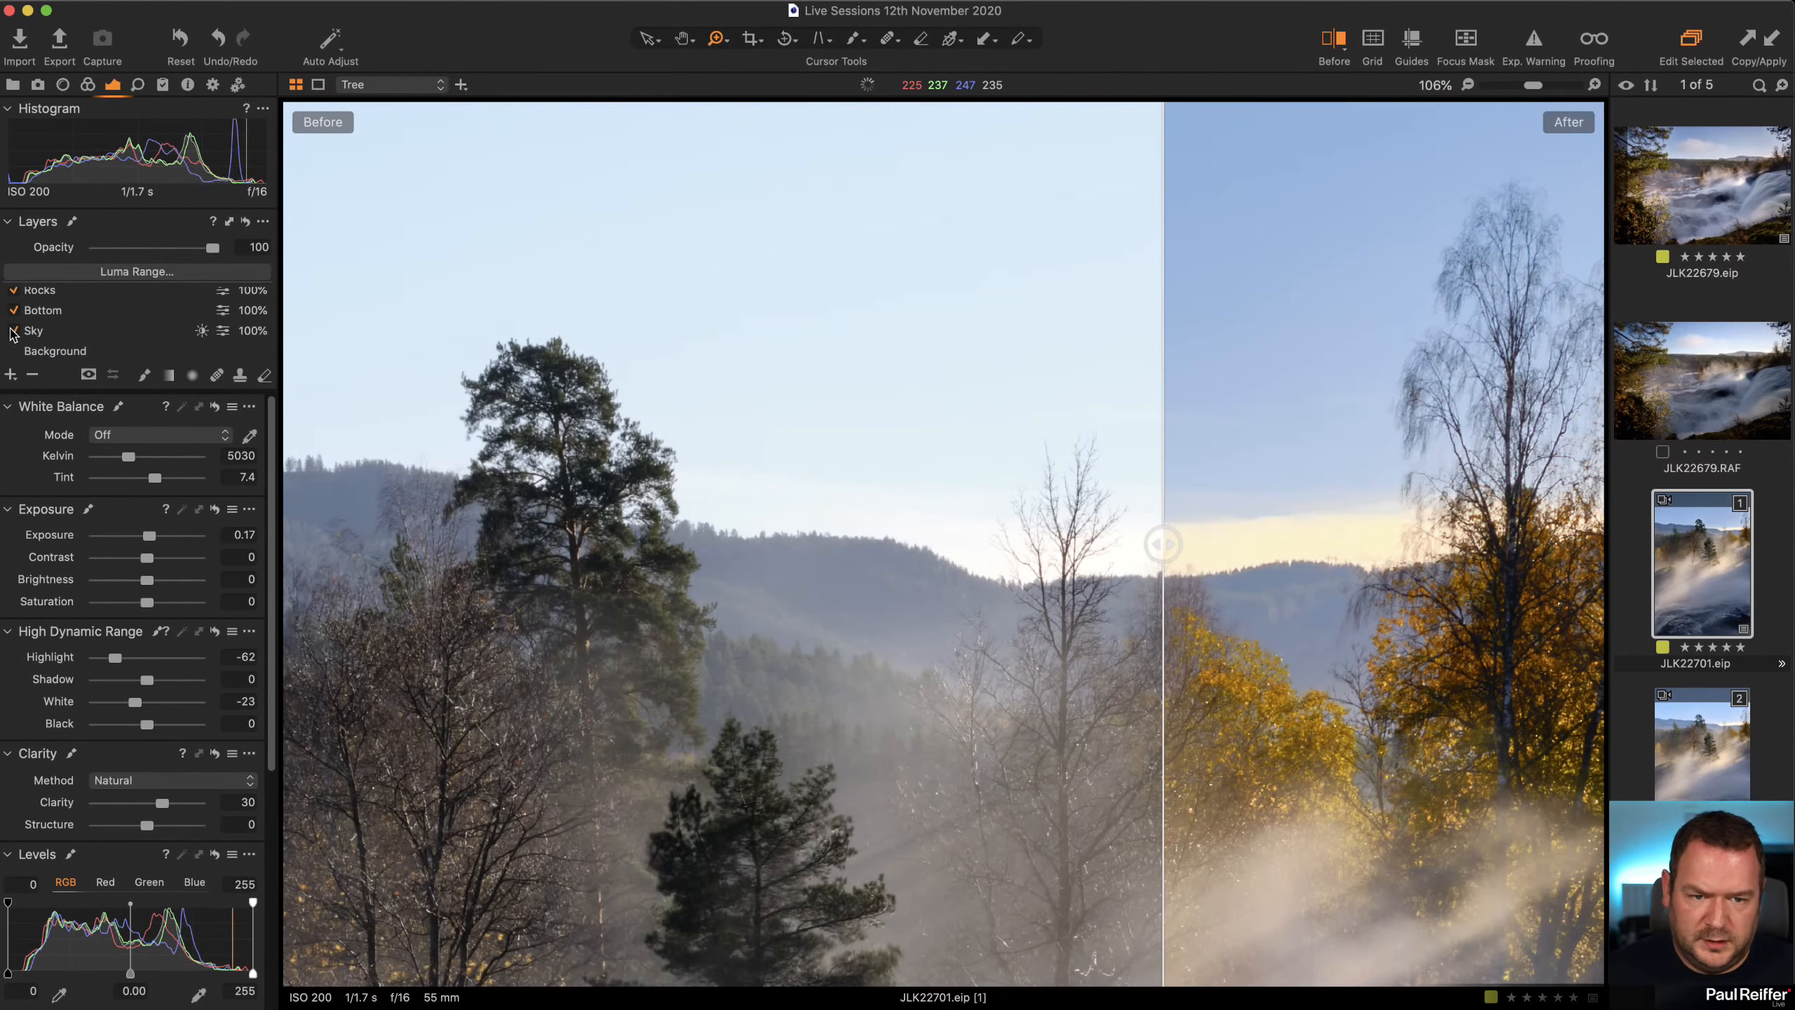
click(49, 332)
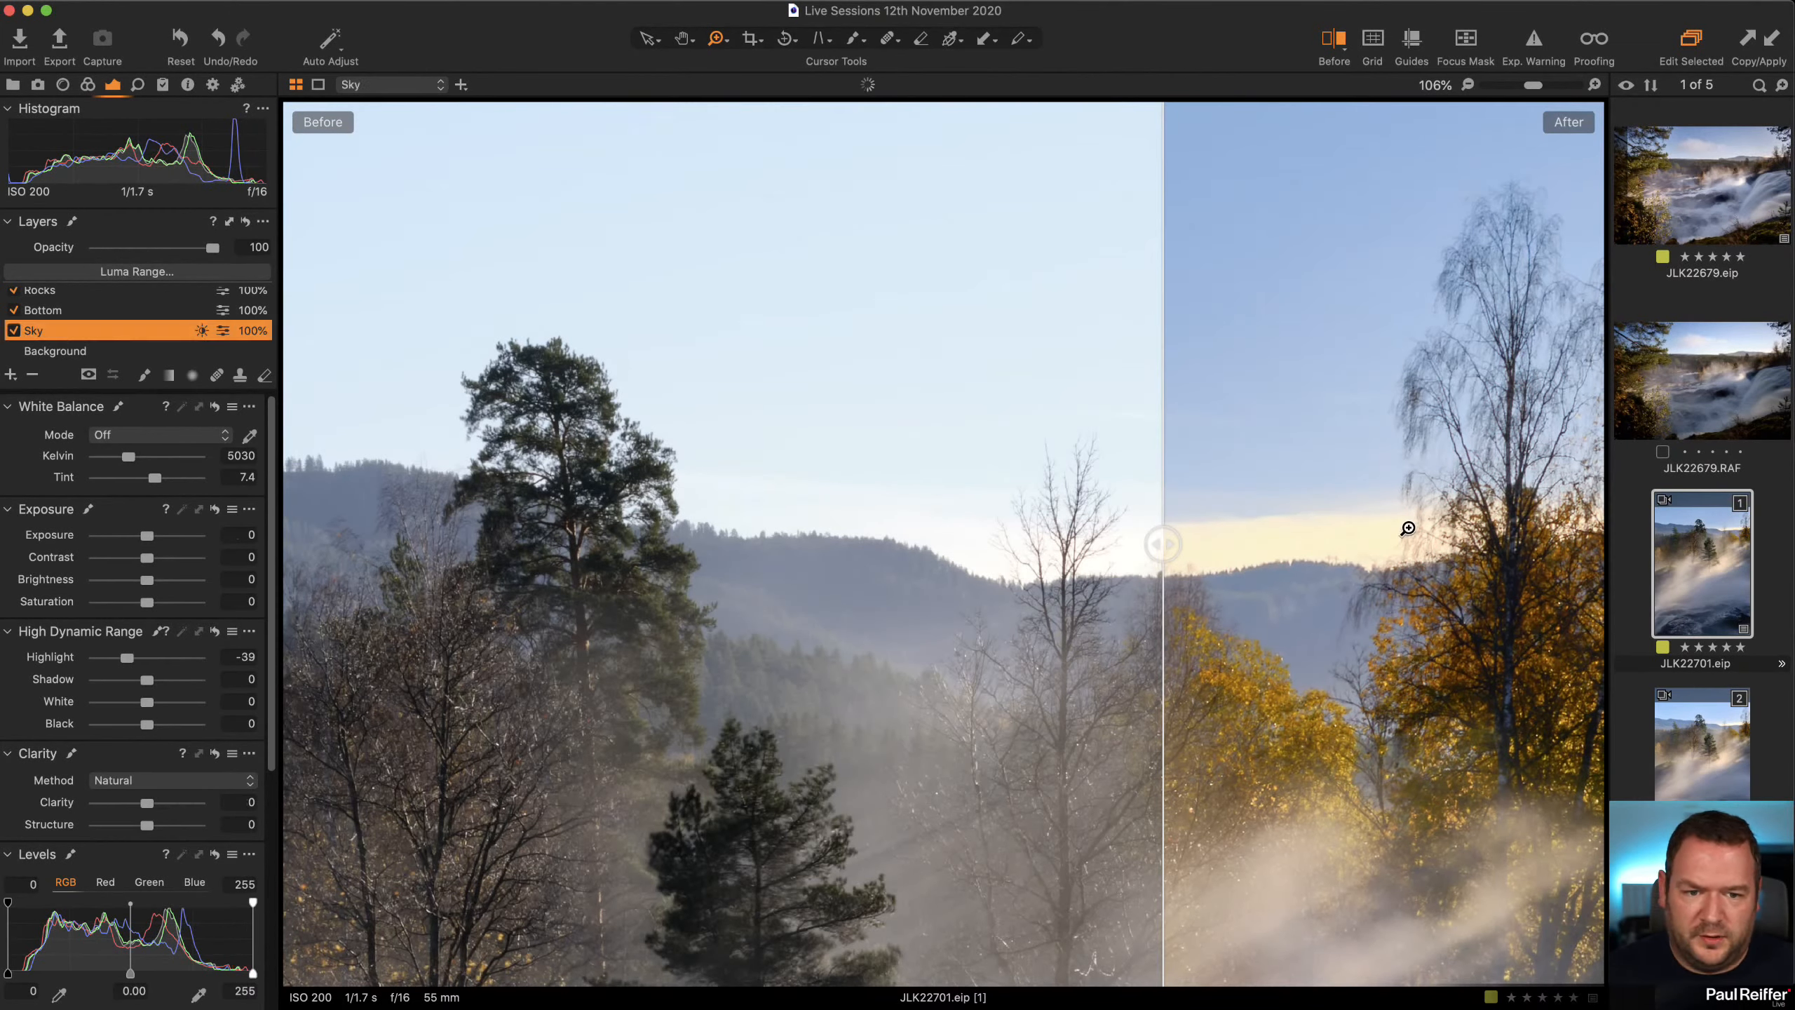
scroll(136, 678, down, 2)
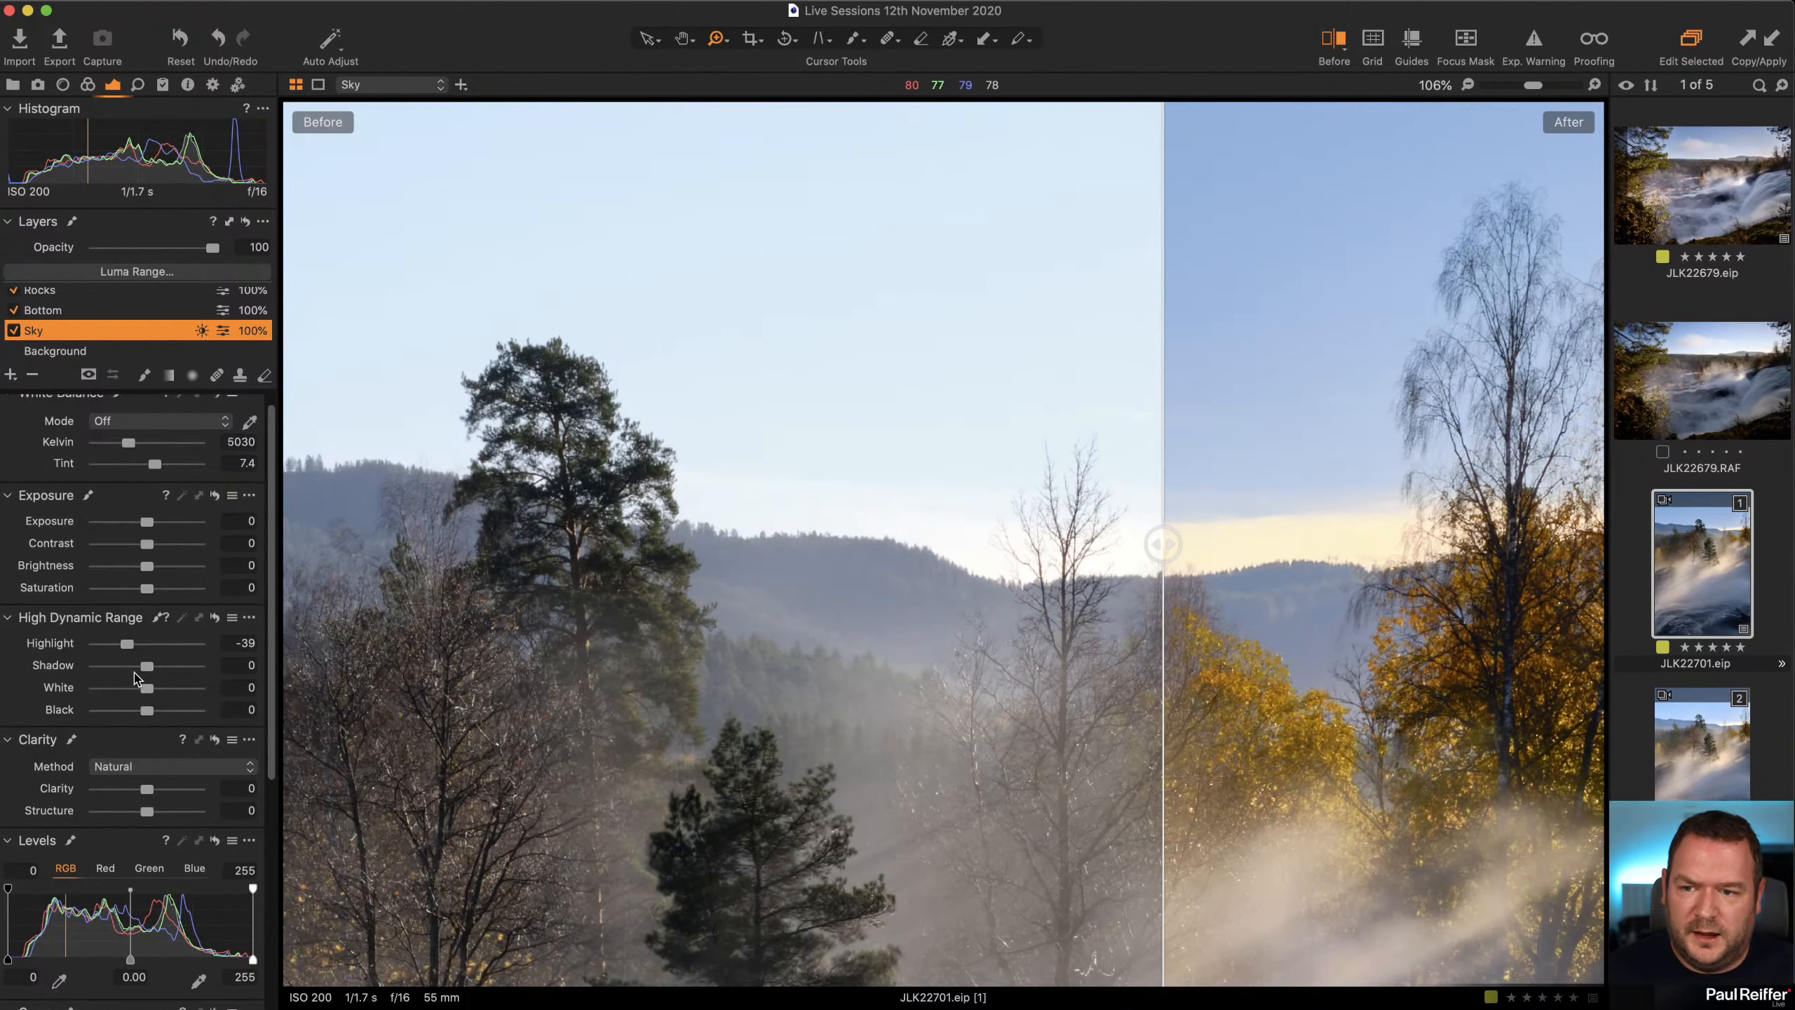
scroll(136, 678, up, 2)
scroll(137, 678, down, 10)
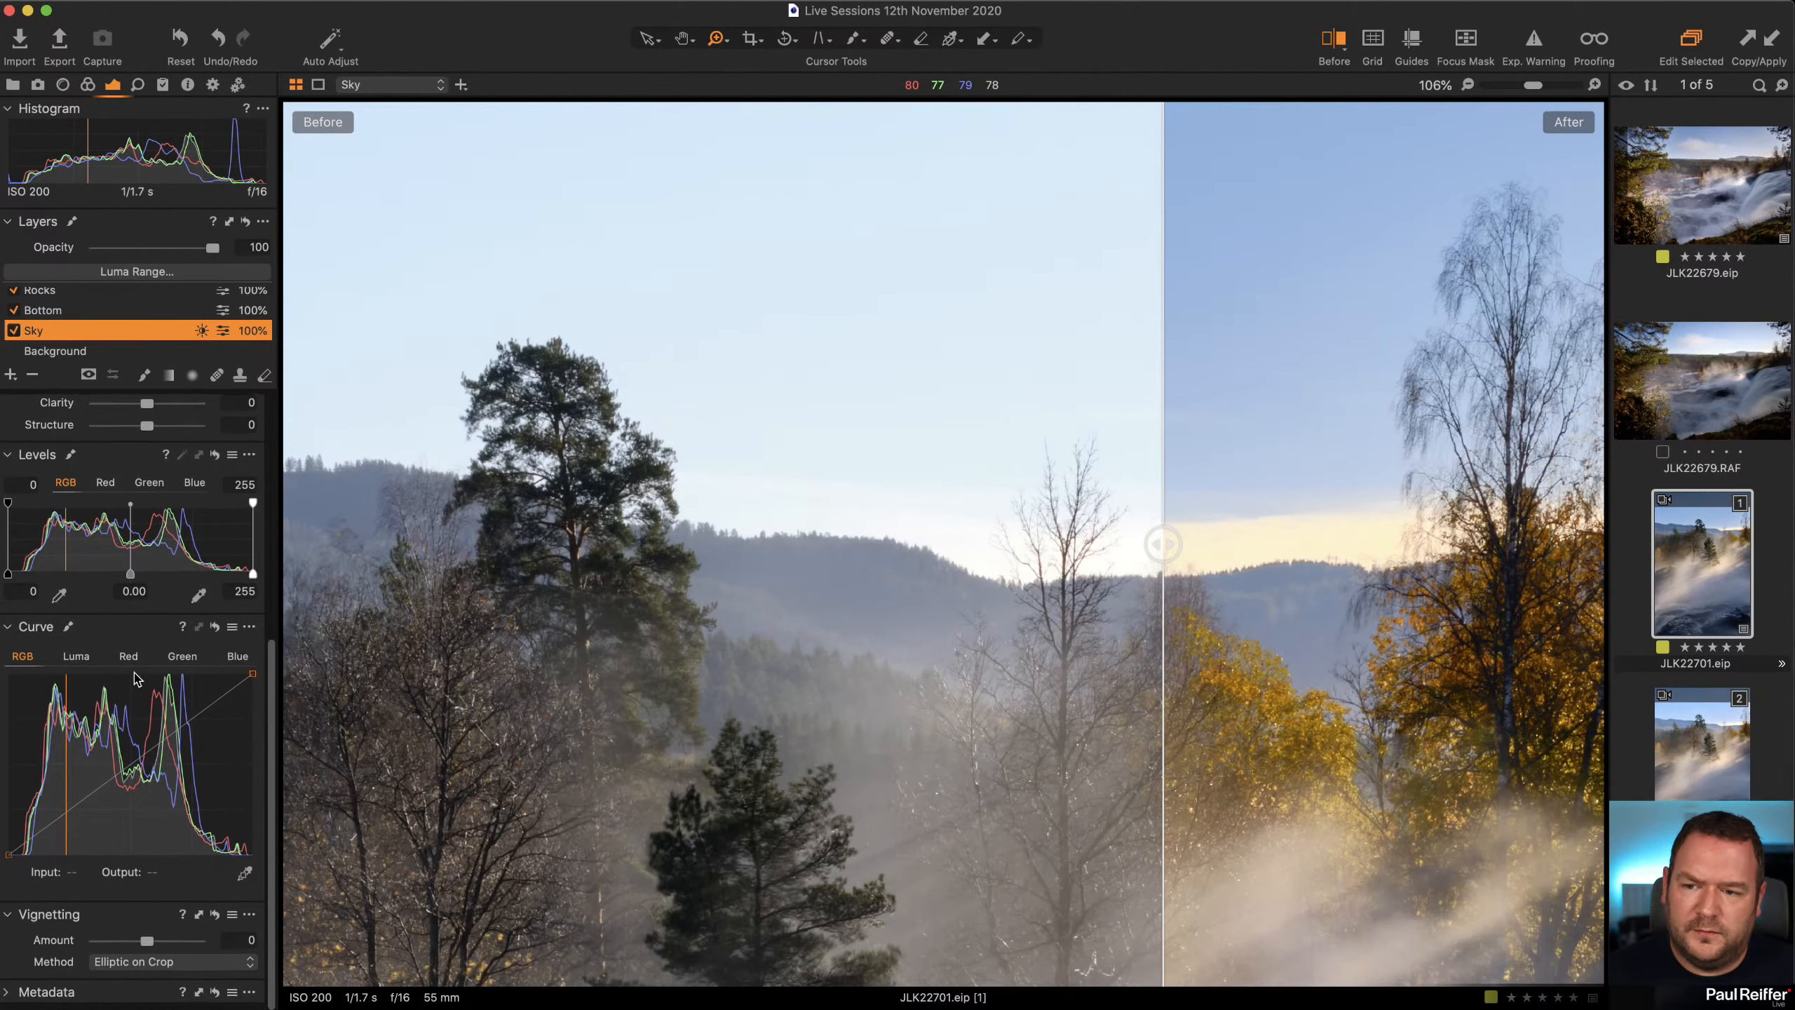
scroll(137, 677, up, 10)
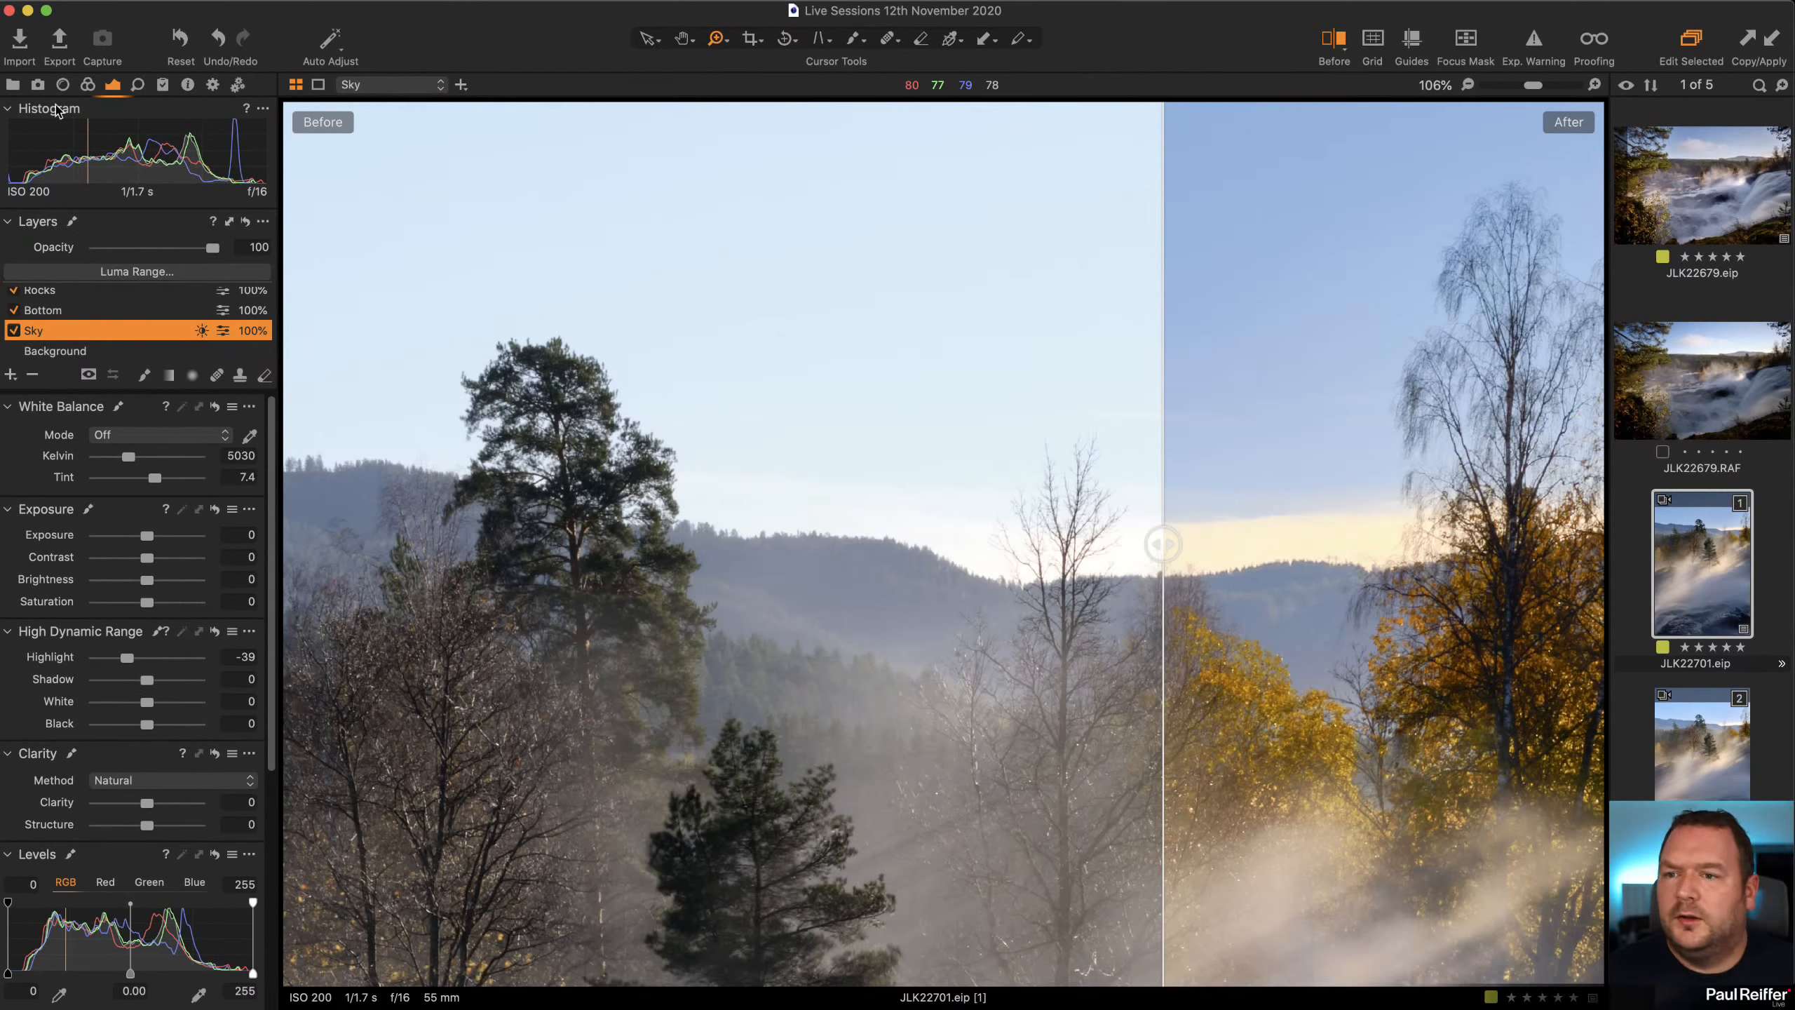
Try resetting the Sky layer's Color Editor adjustments, and undo the reset.
click(90, 85)
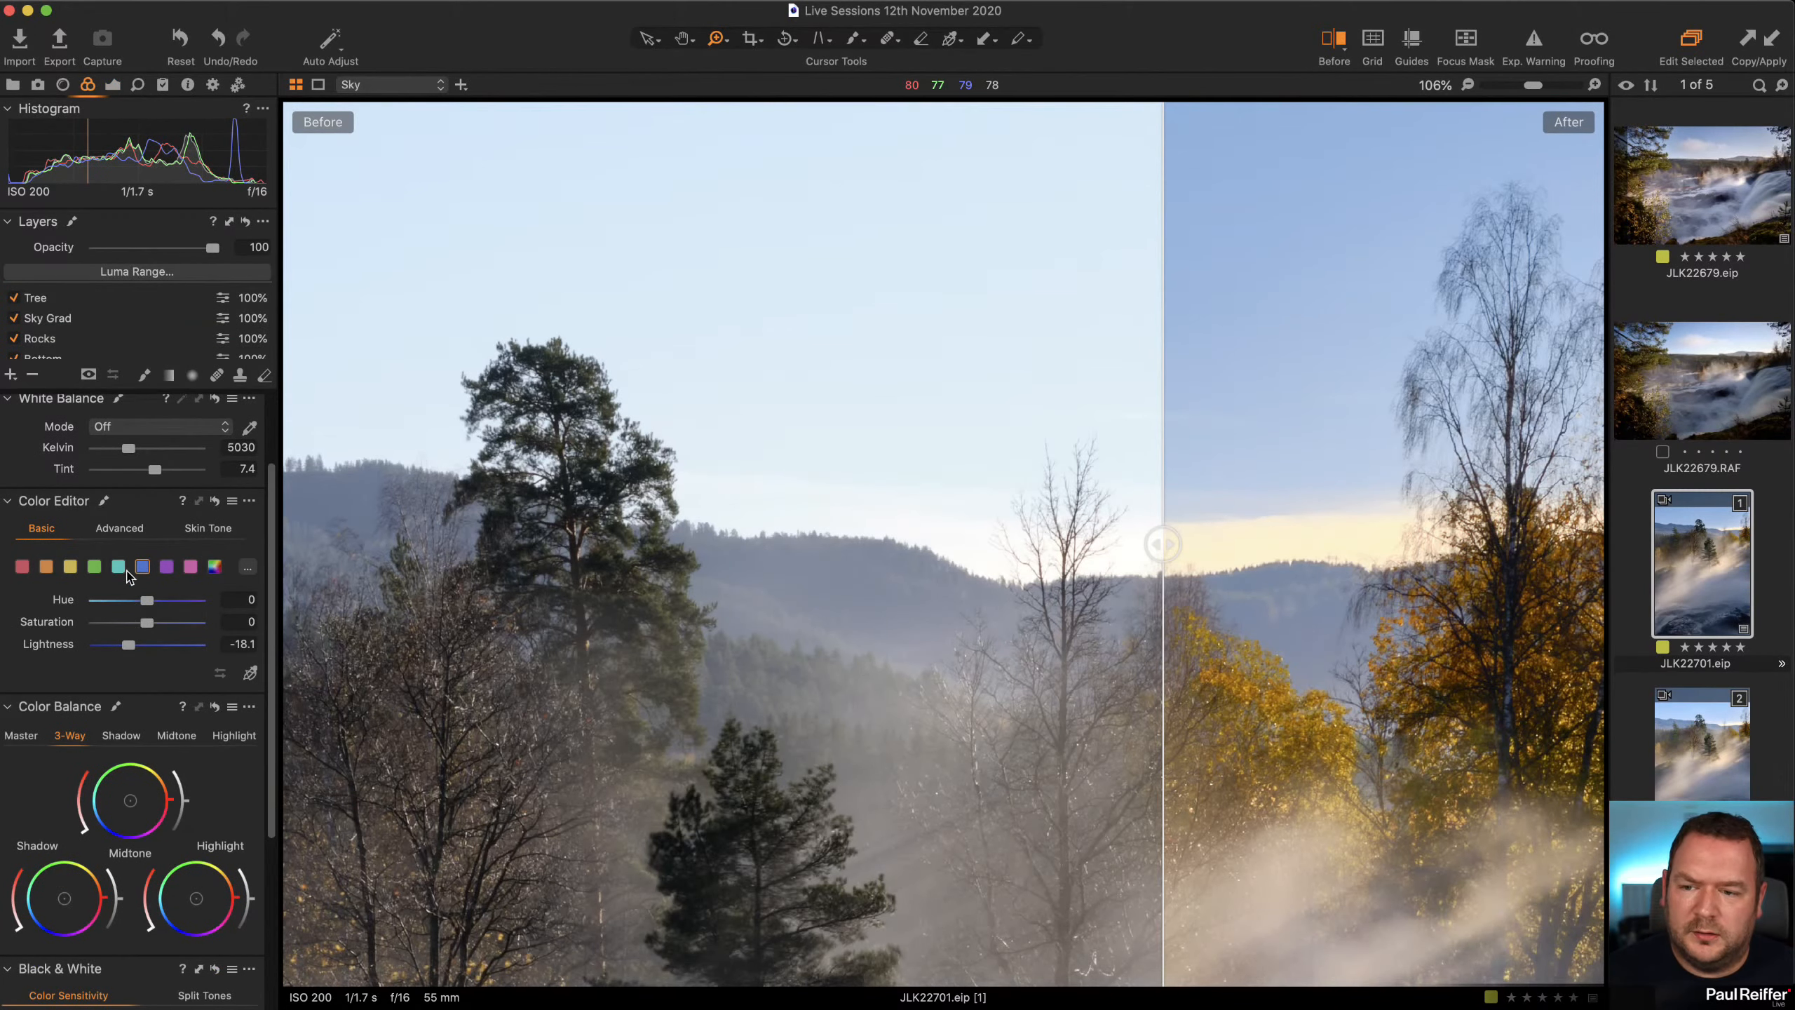
click(215, 502)
key(super+z)
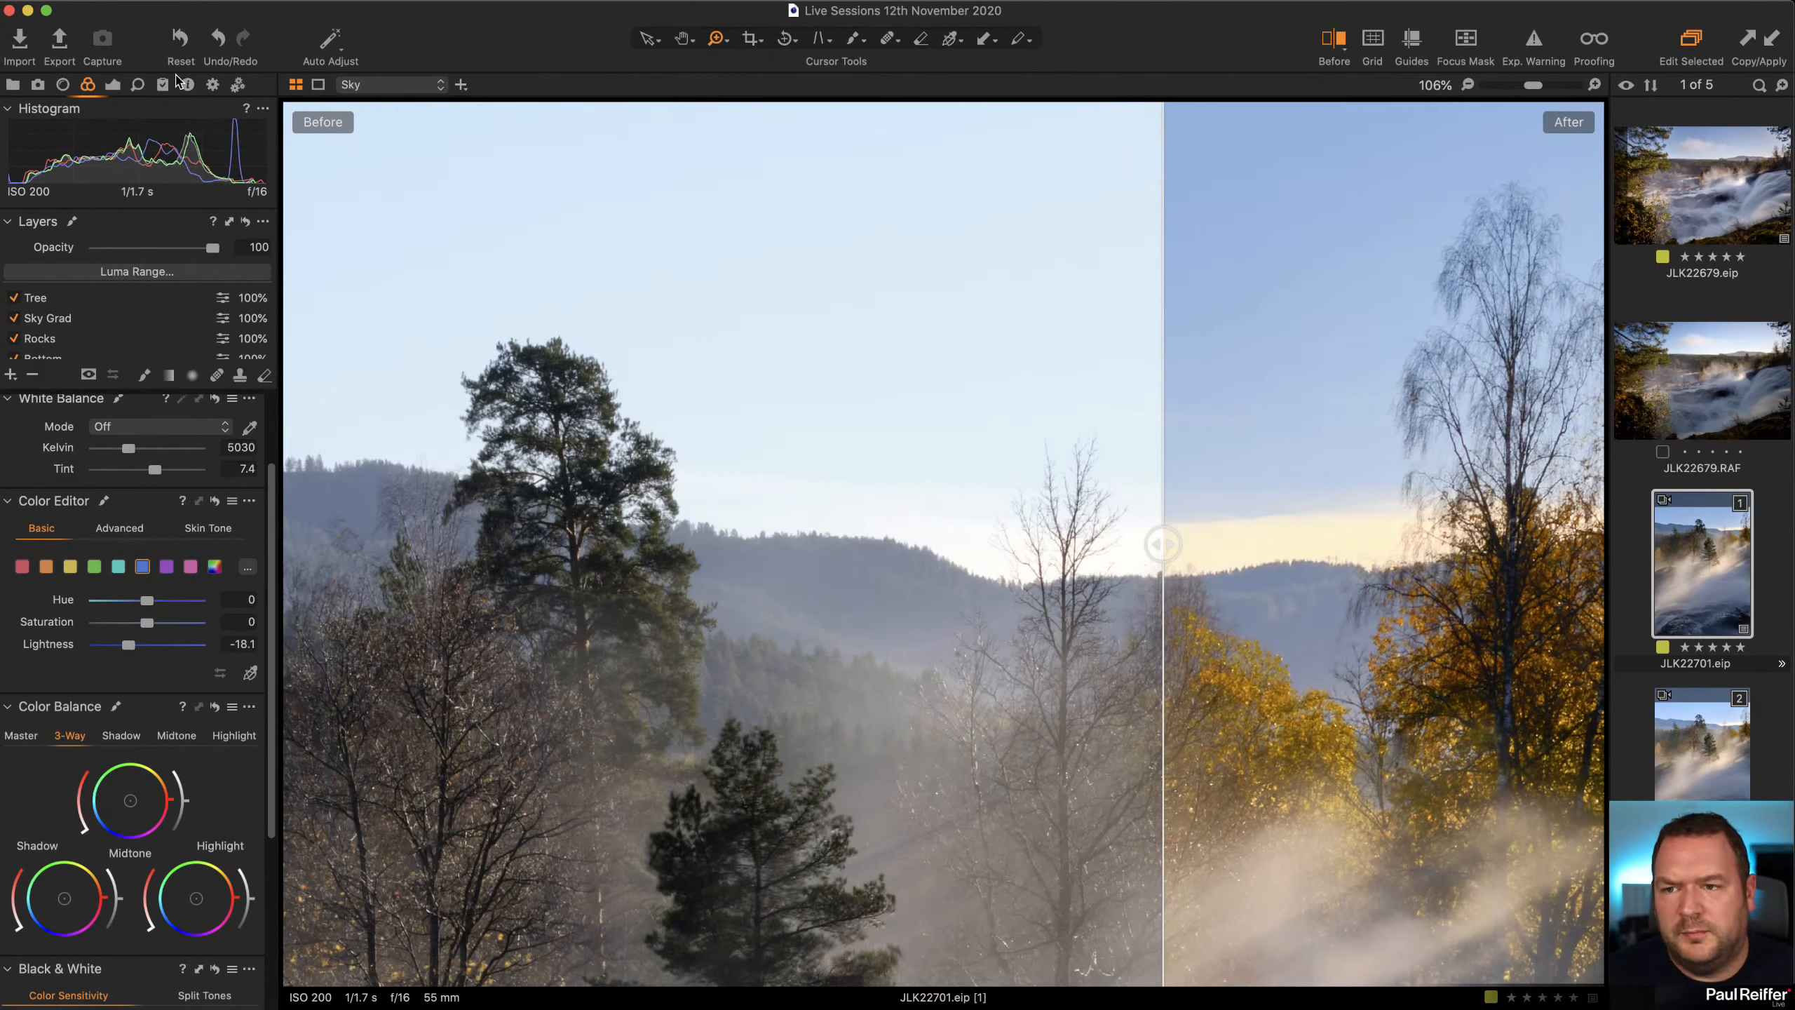
Set the Sky layer's High Dynamic Range Highlight to -8, trying -66 first.
click(113, 85)
mouse_move(132, 670)
mouse_down()
mouse_move(157, 665)
mouse_move(113, 657)
mouse_up()
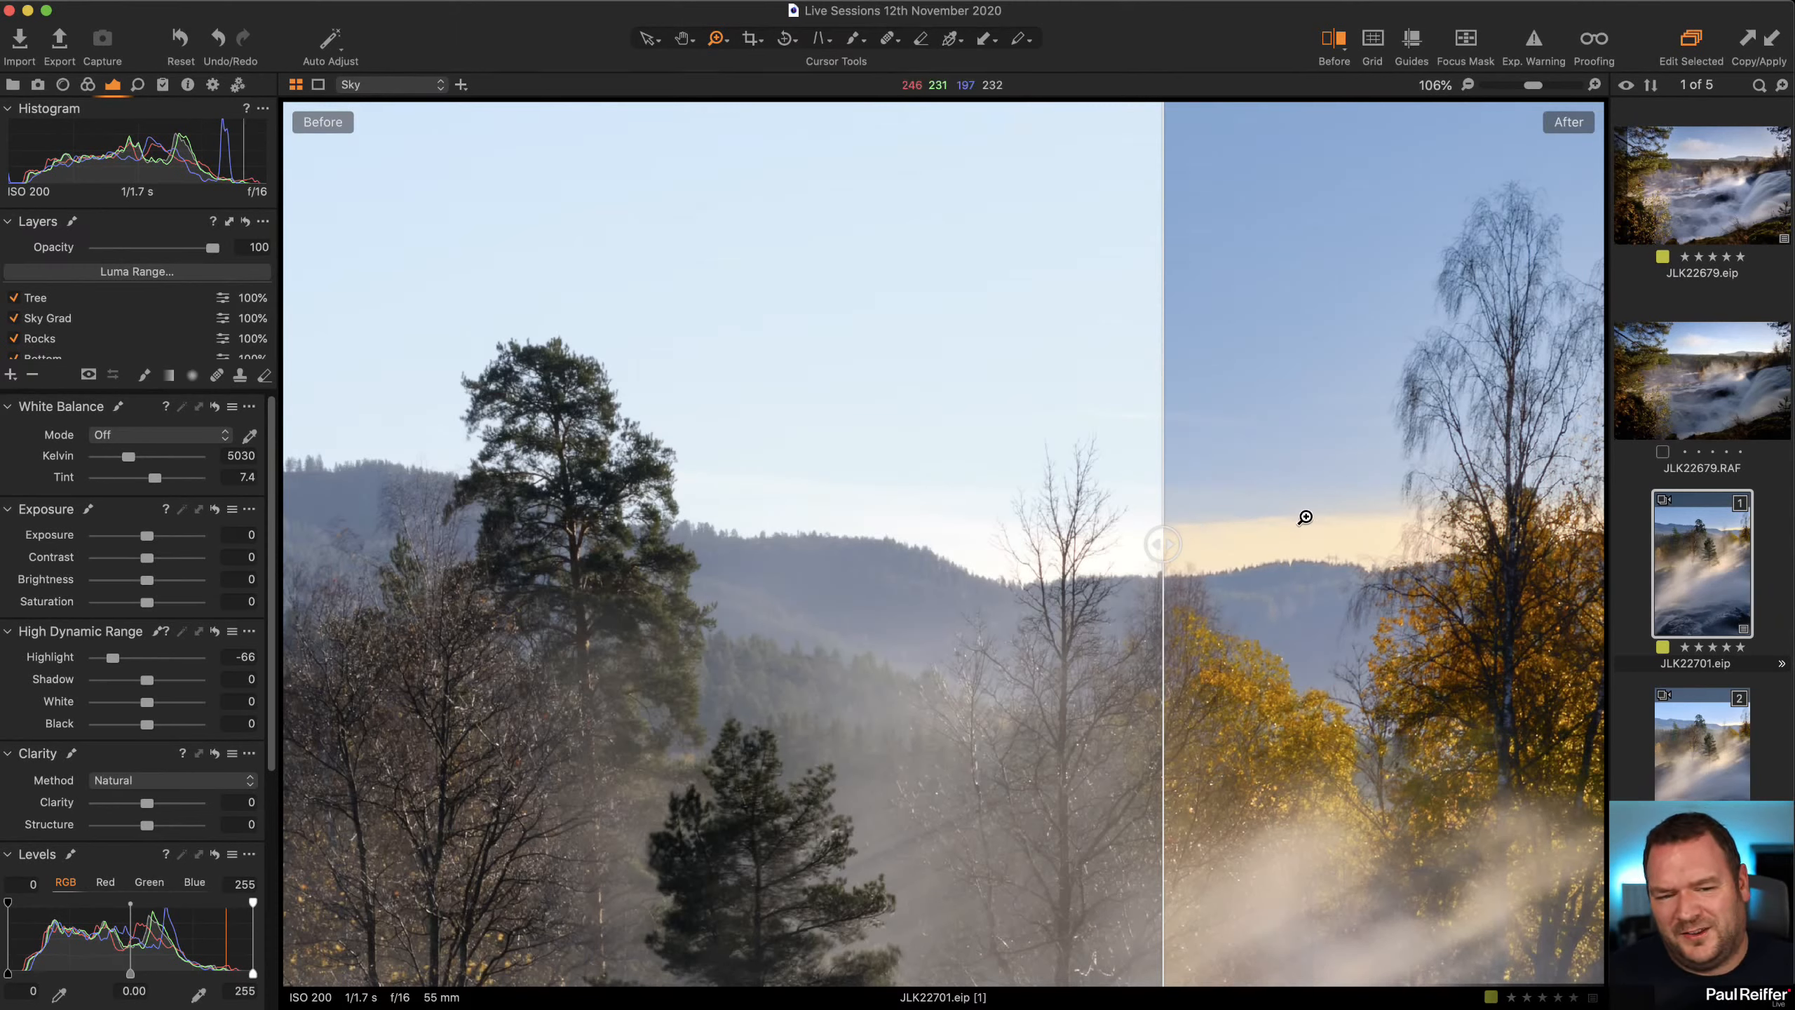
drag(112, 658, 143, 666)
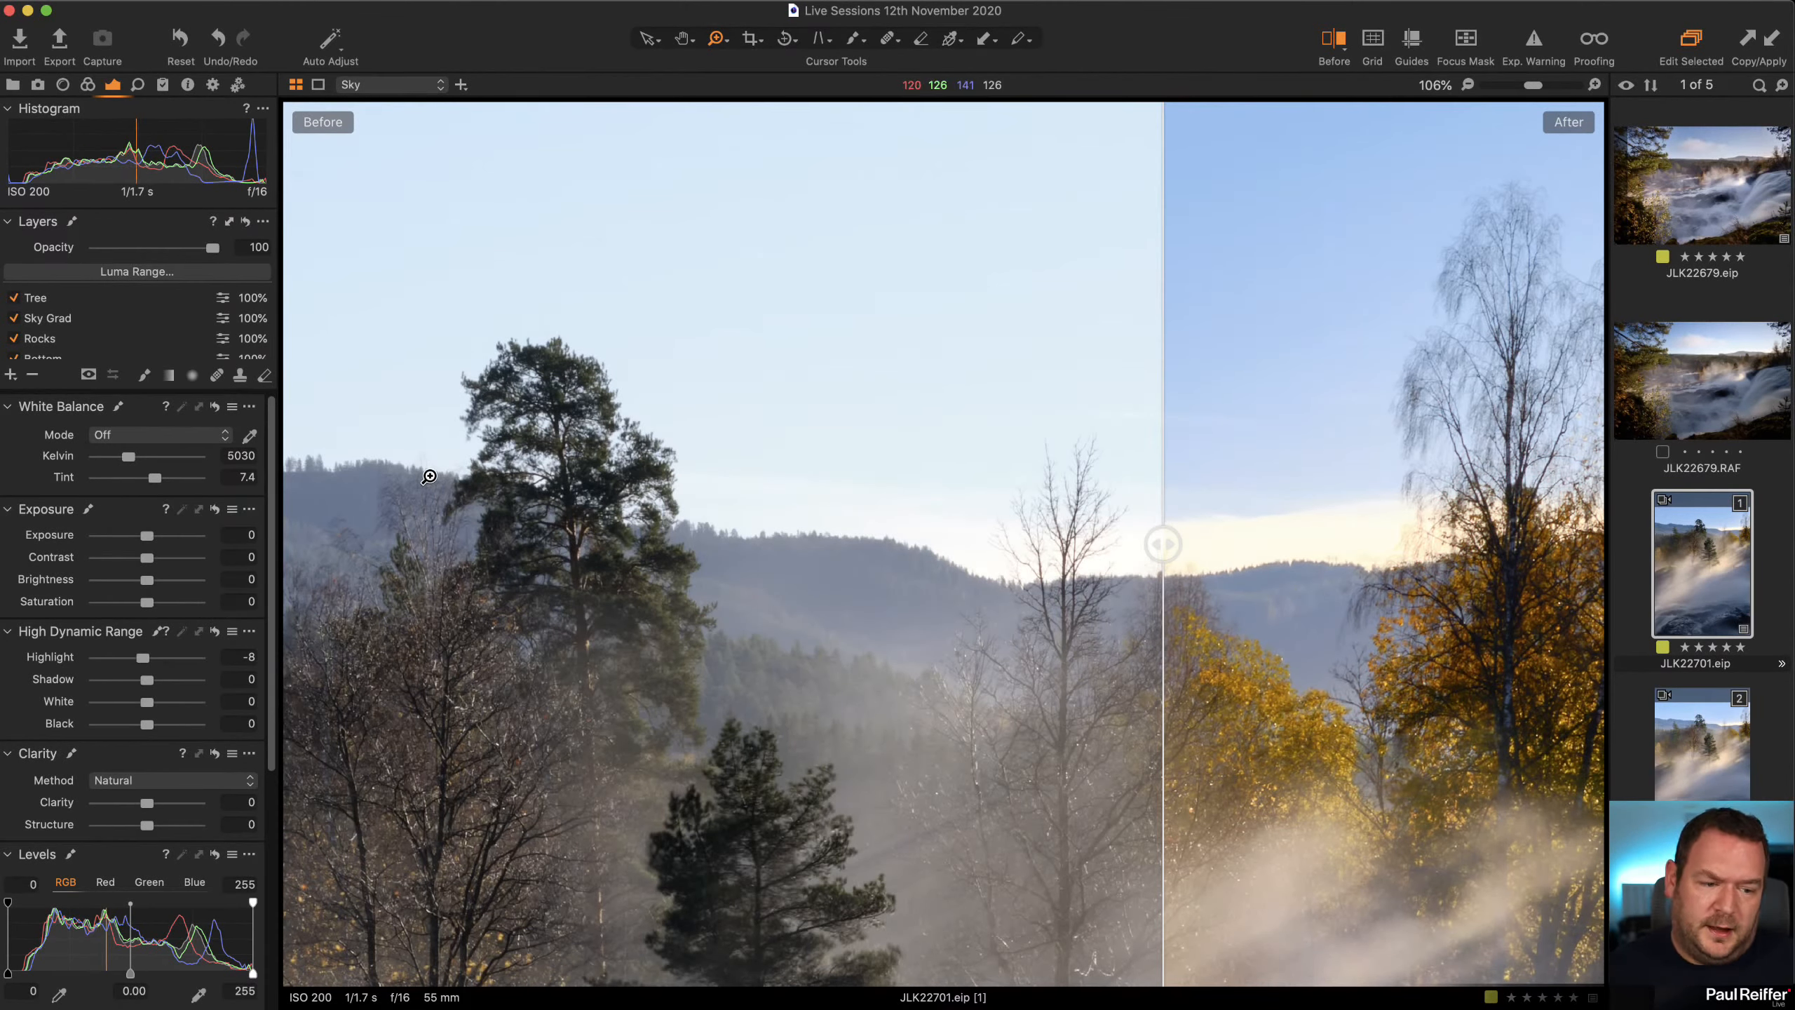
Set the Sky layer's blue tones to Saturation 18.4 and Lightness -31.6 in the basic Color Editor, and view the whole image.
click(88, 85)
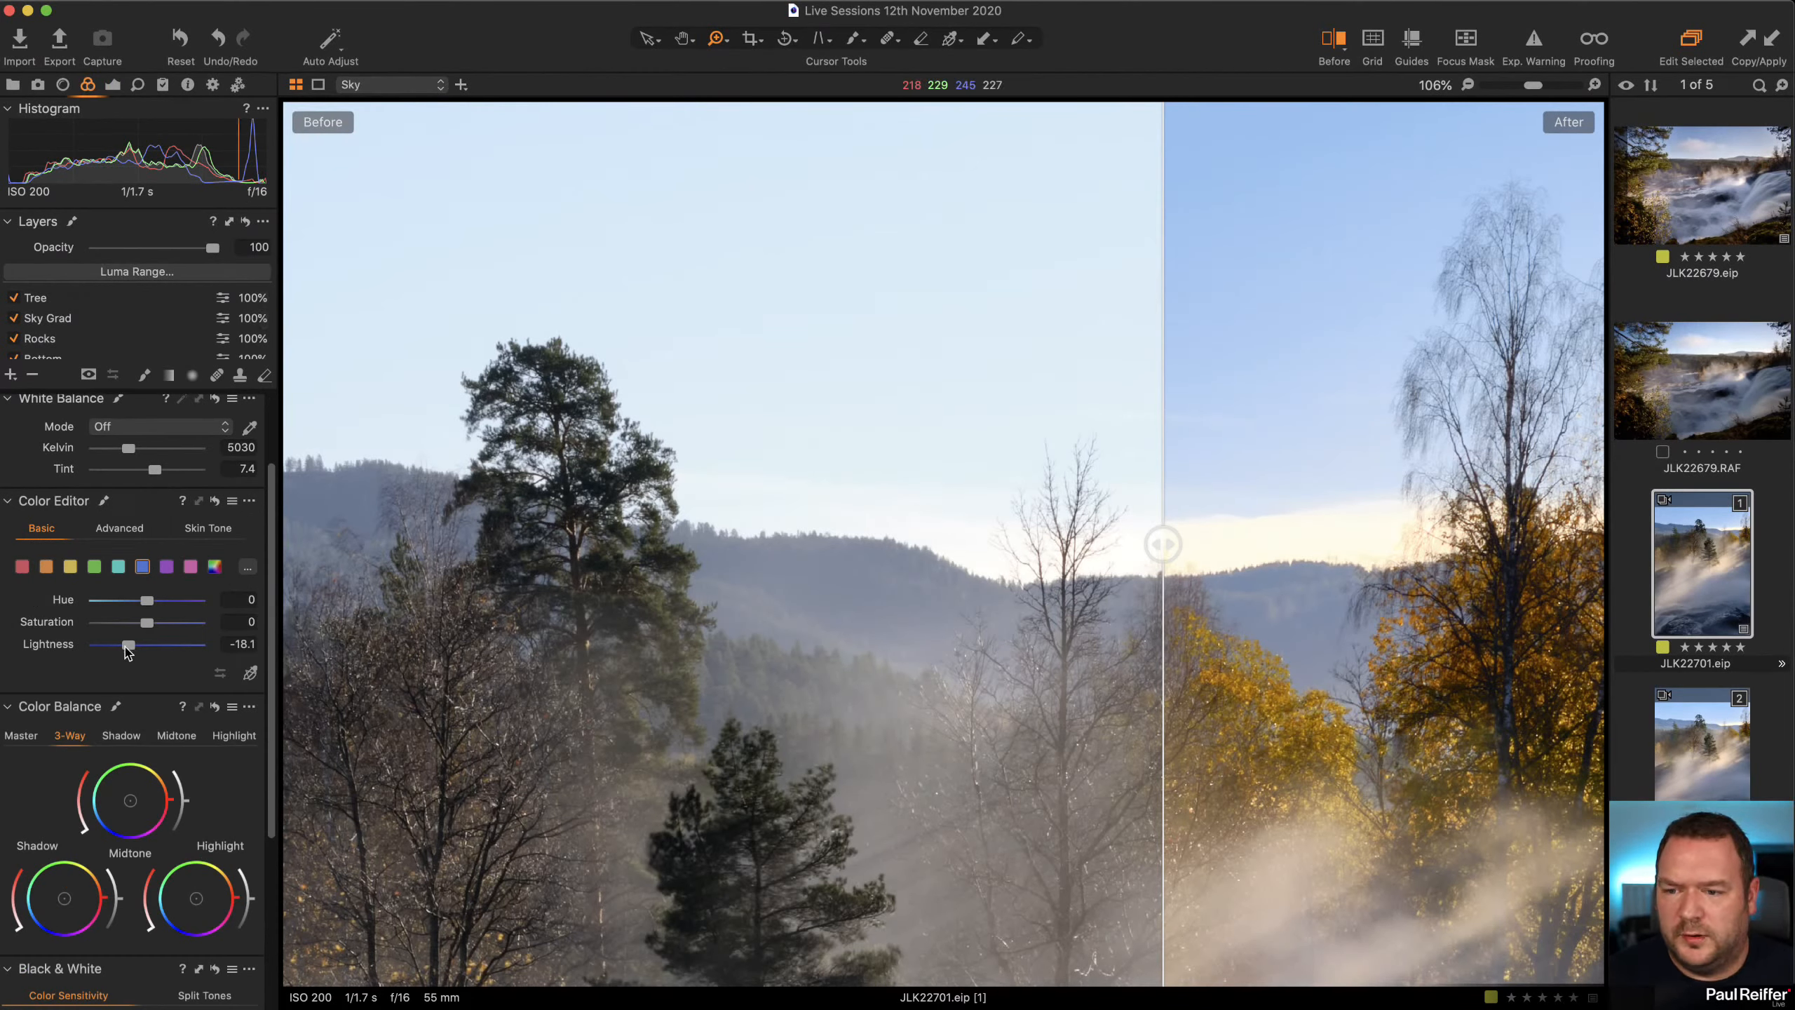
mouse_move(130, 645)
mouse_down()
mouse_move(113, 649)
mouse_move(160, 628)
mouse_up()
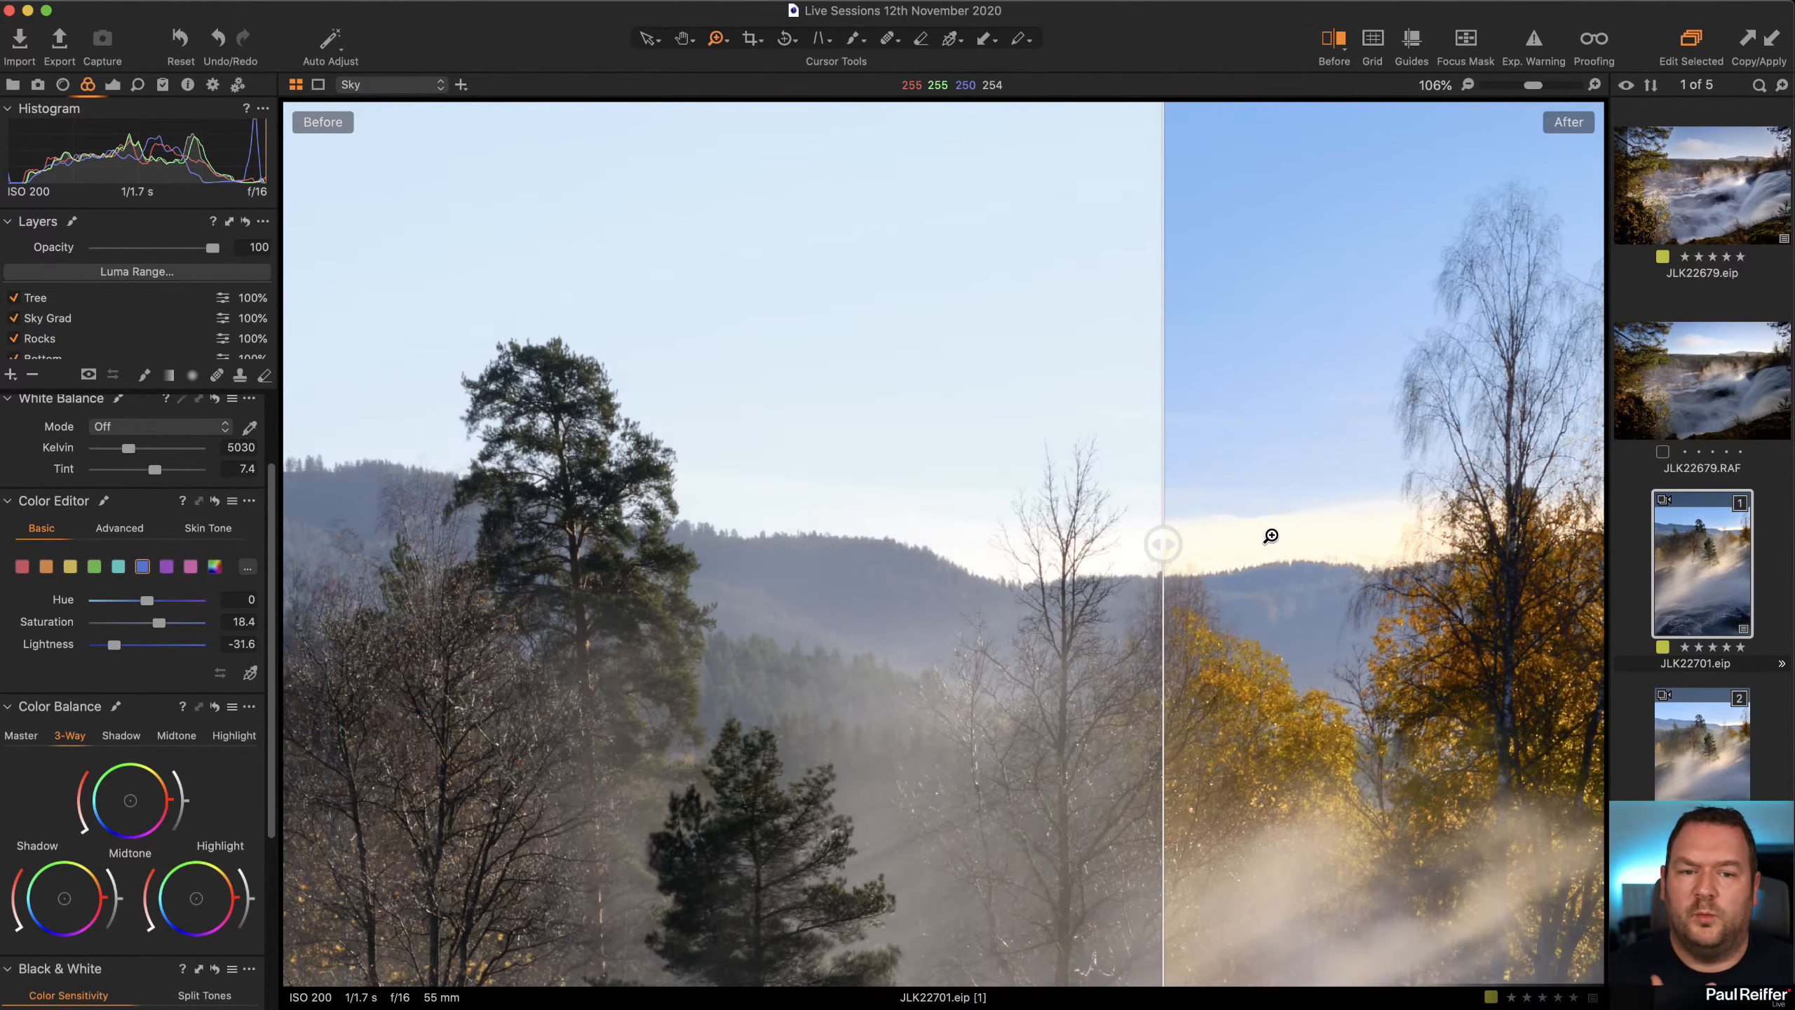
key(super+0)
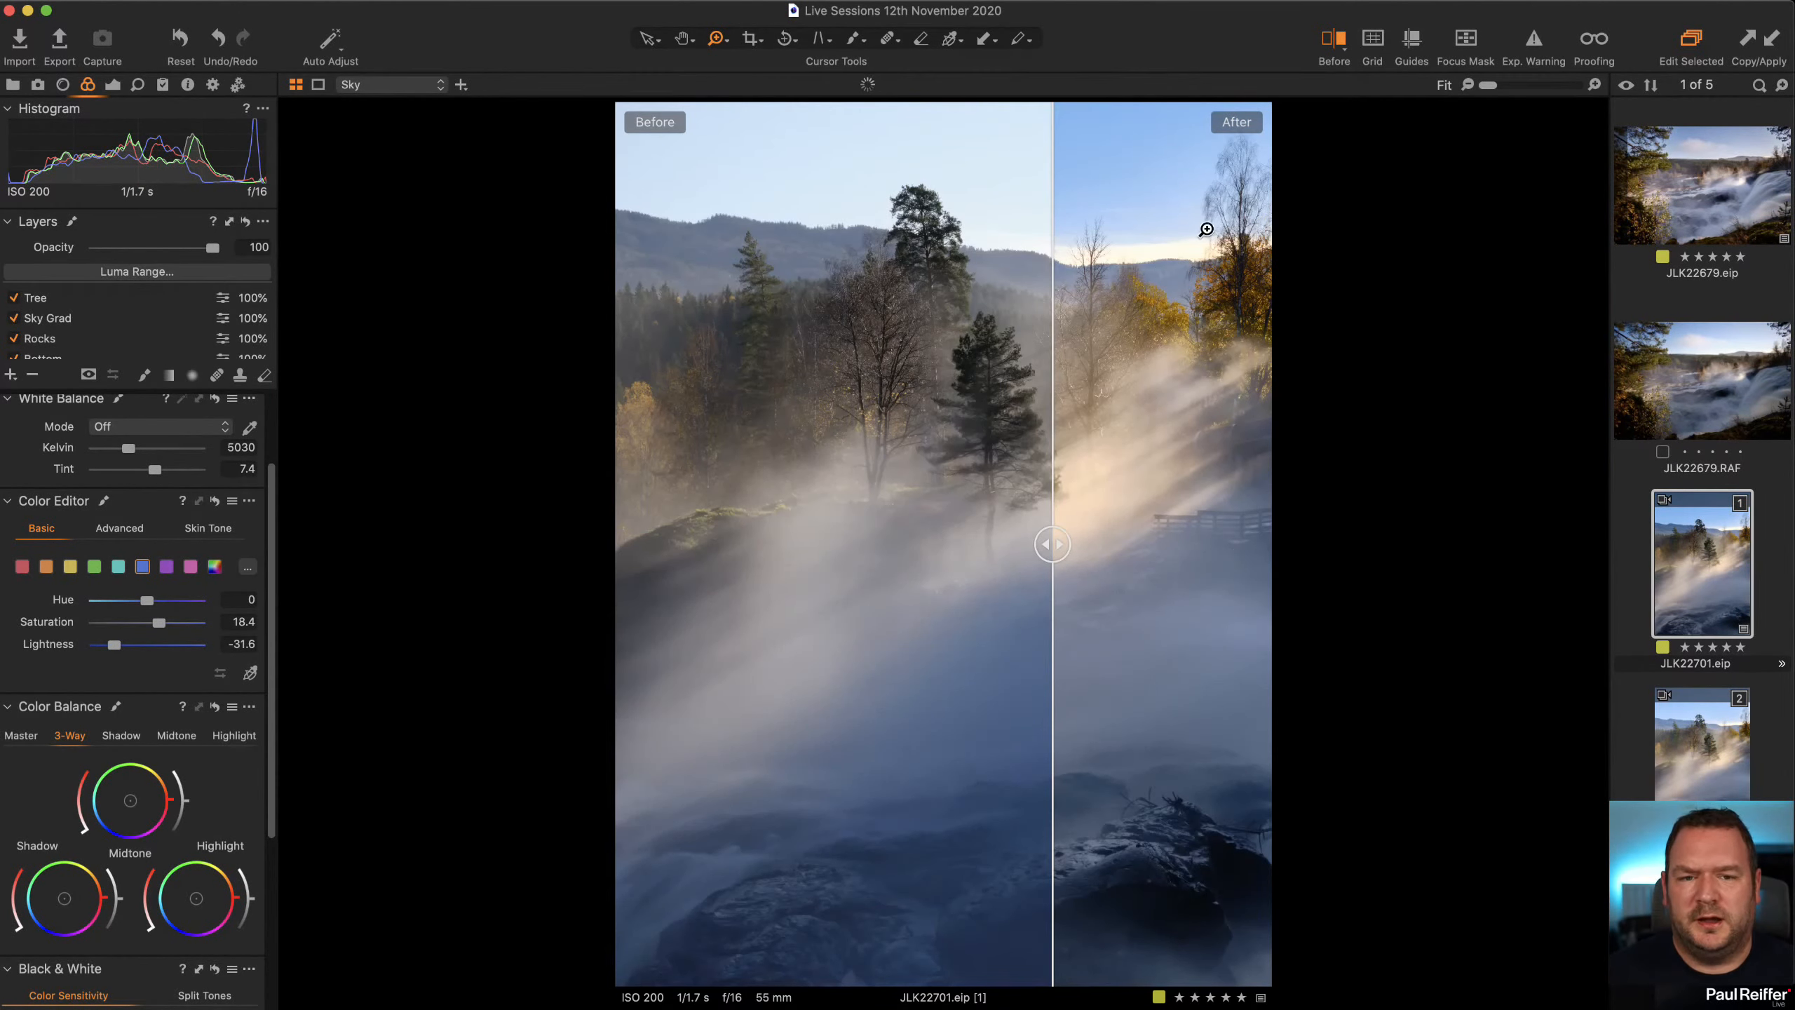
Finish the before/after comparison of JLK22701 with the fully edited image shown, and briefly view JLK22679.RAF for reference.
drag(1053, 544, 387, 592)
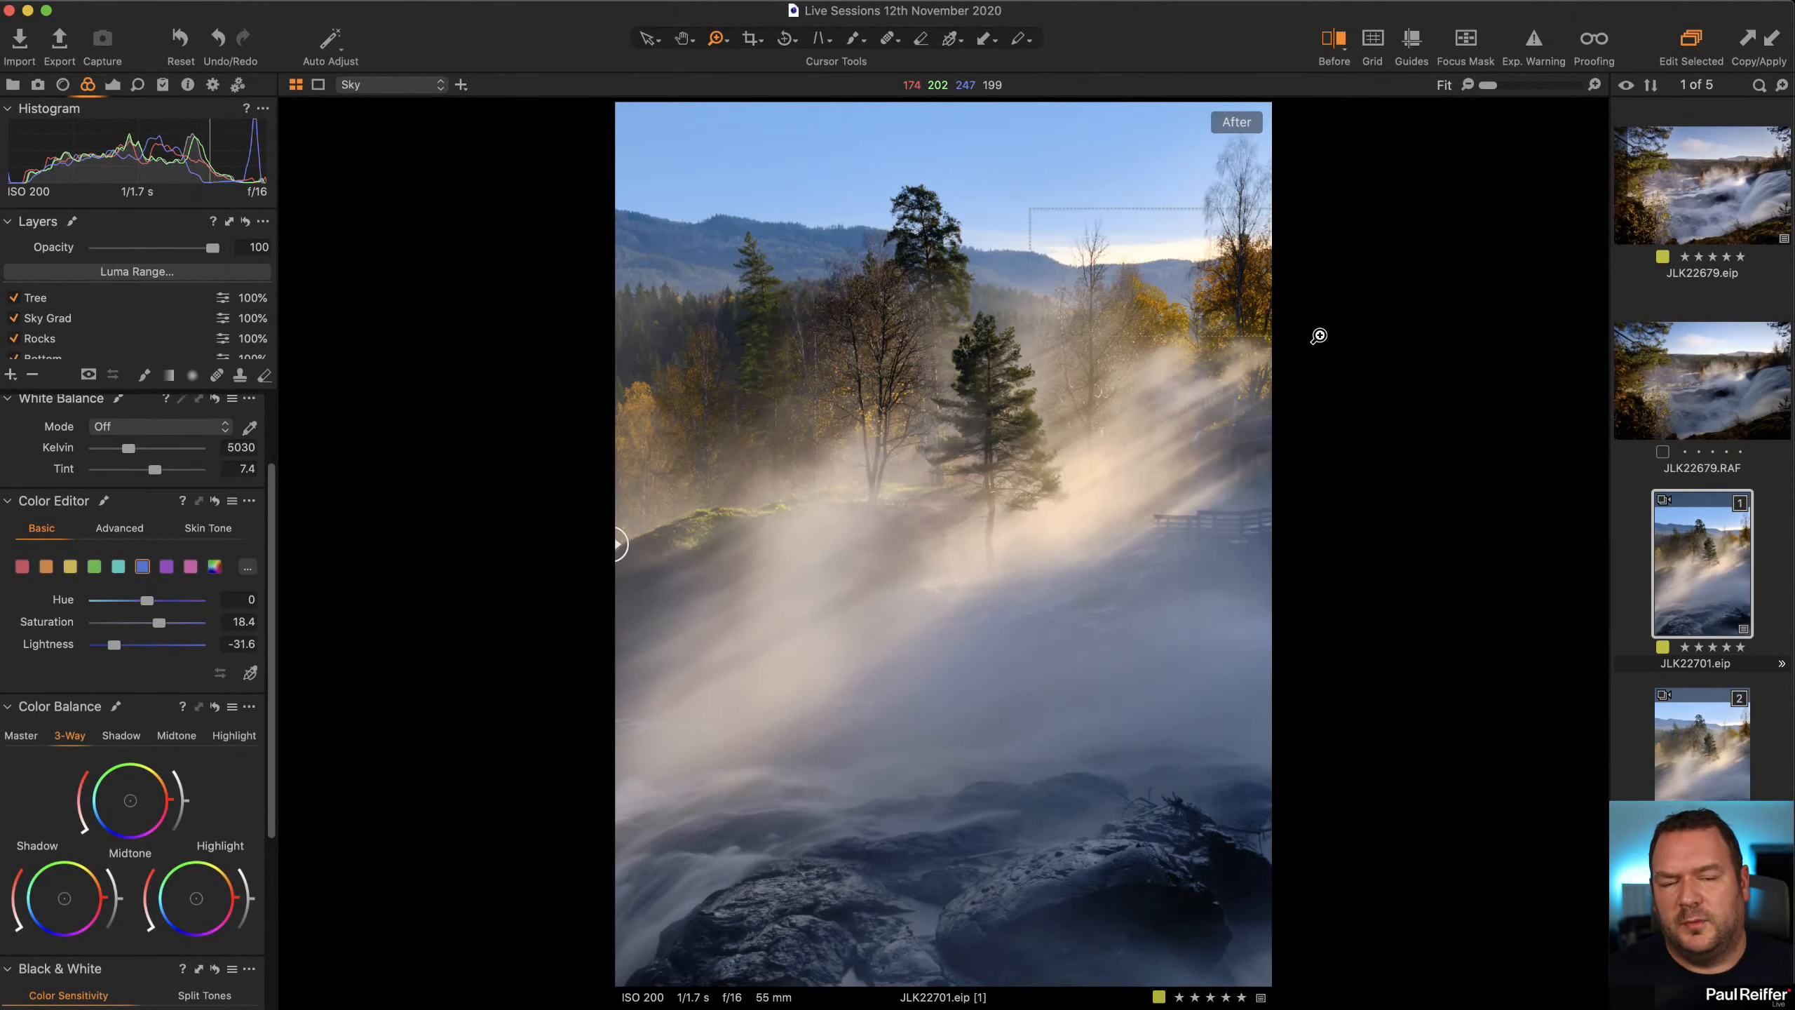
double_click(1270, 283)
double_click(1083, 497)
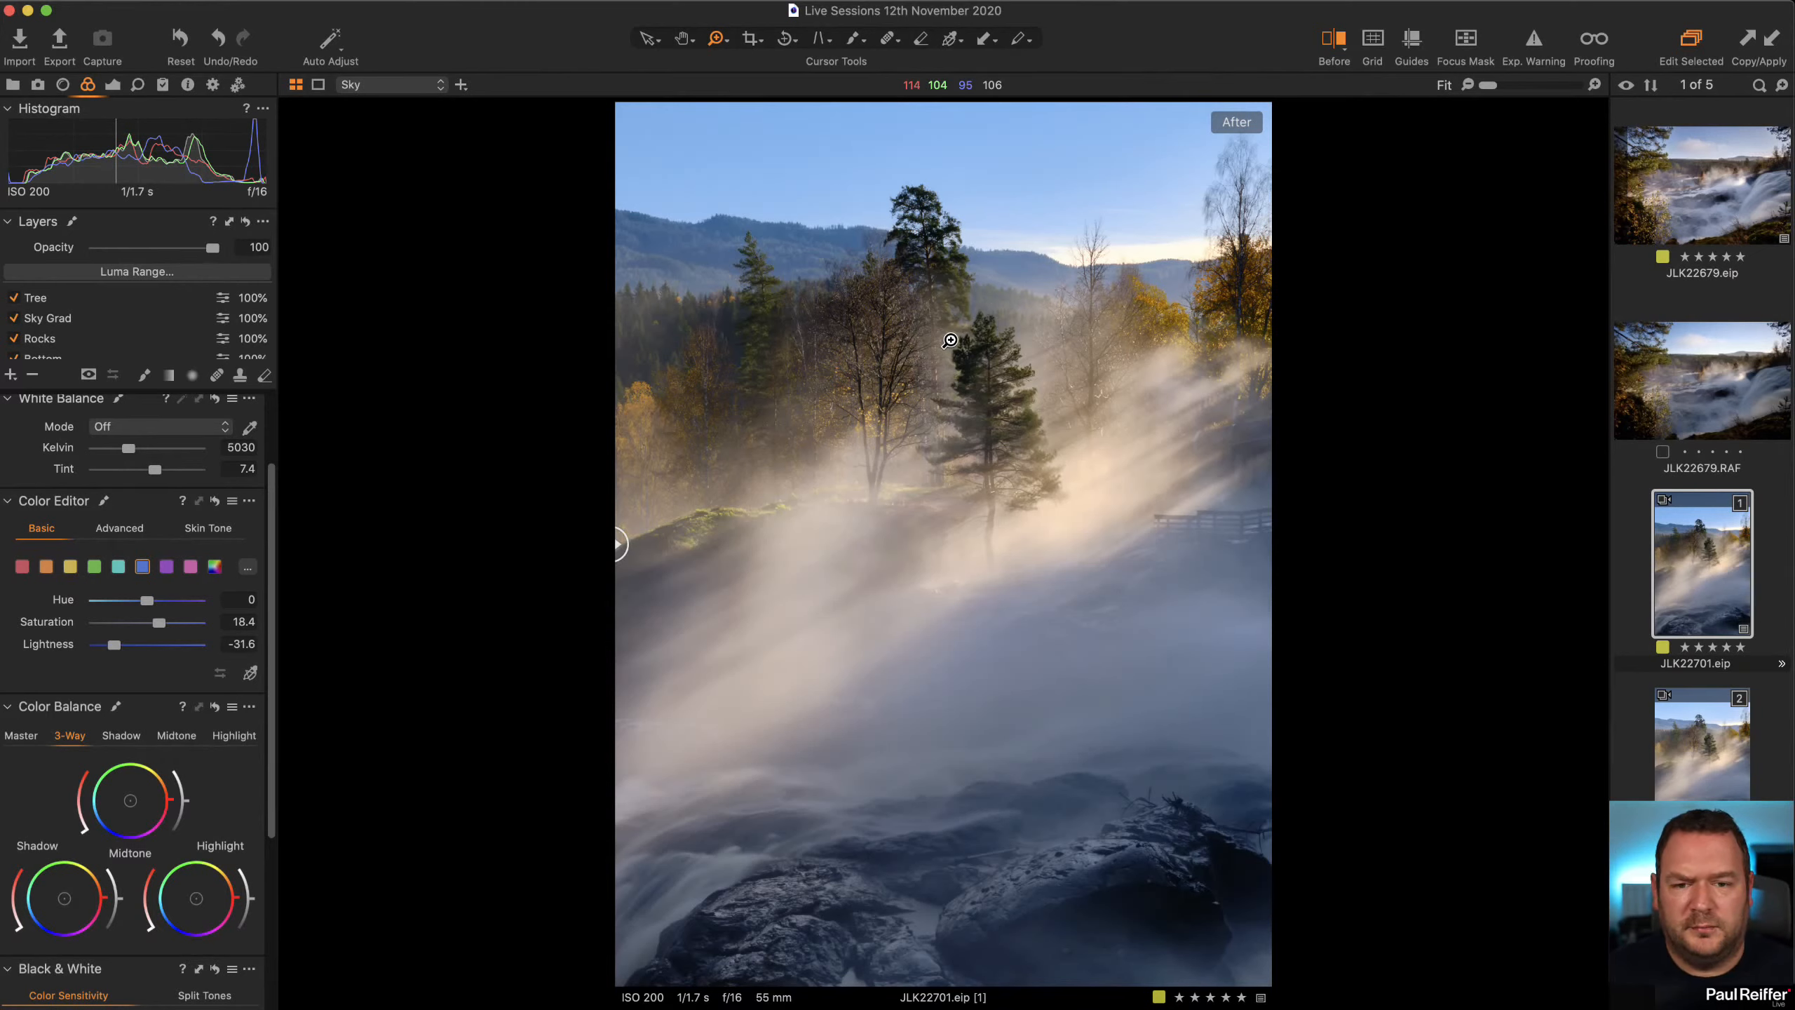
click(1331, 57)
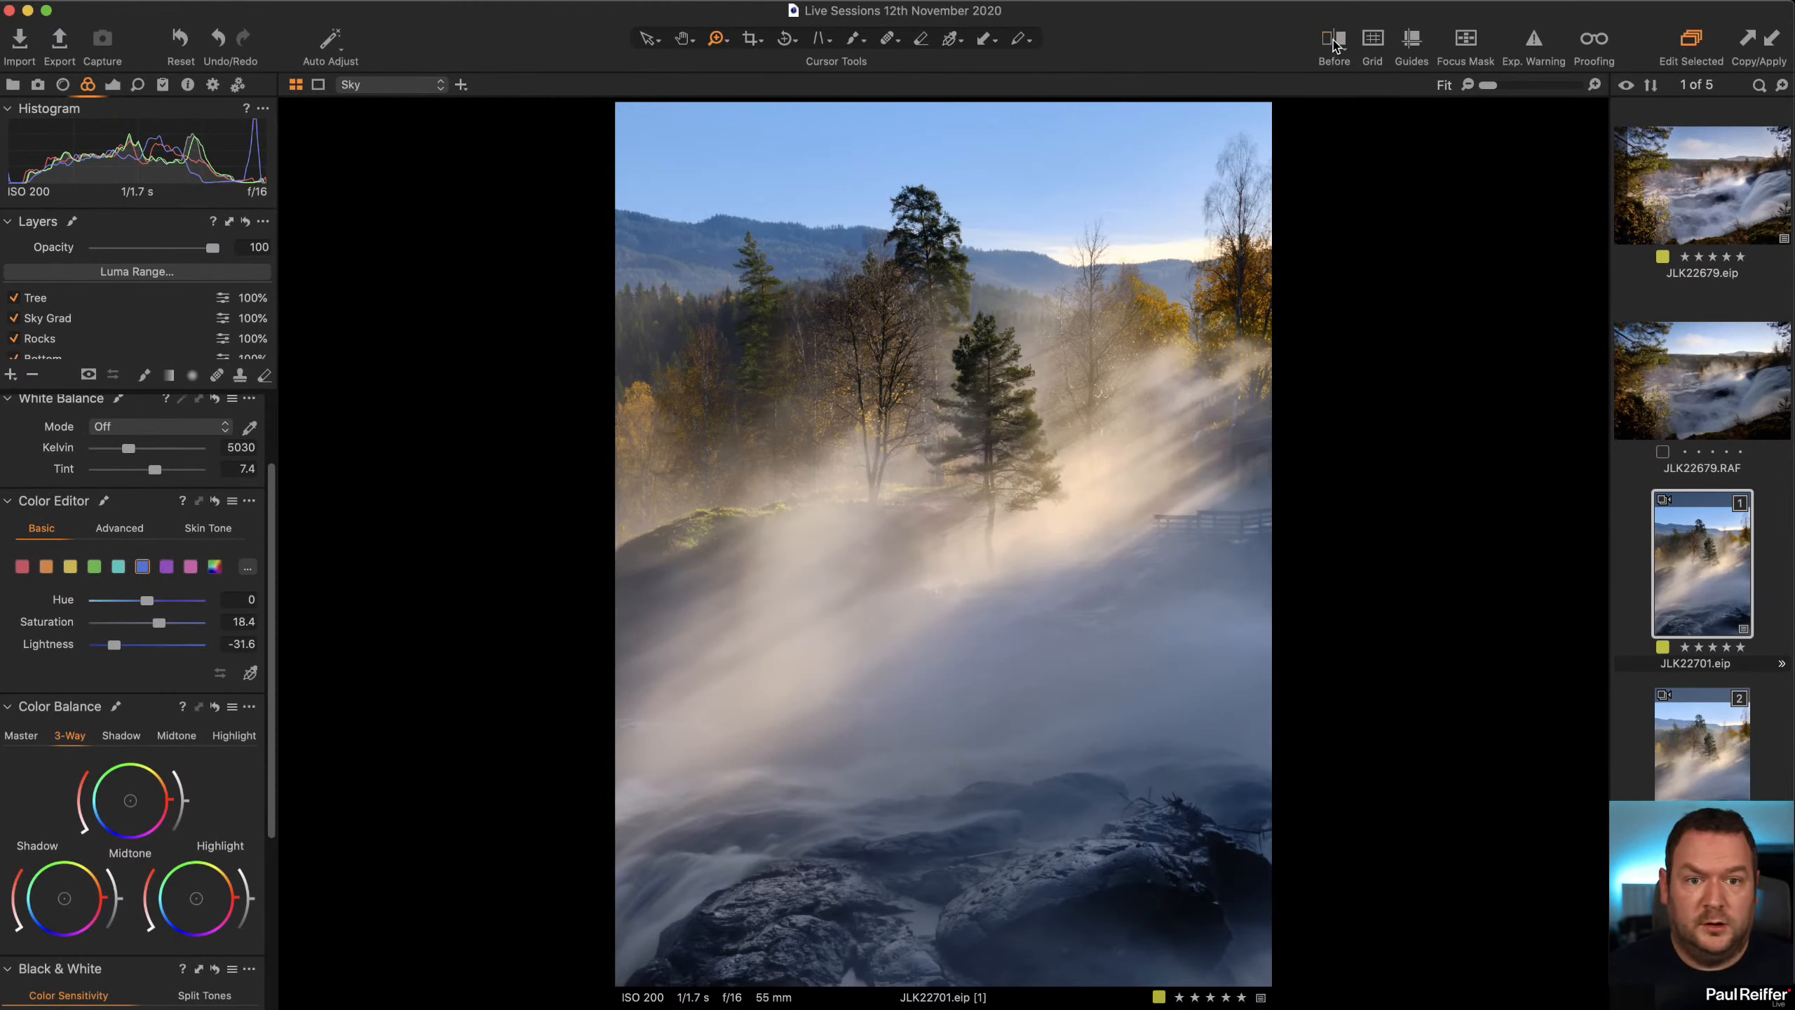
click(1738, 365)
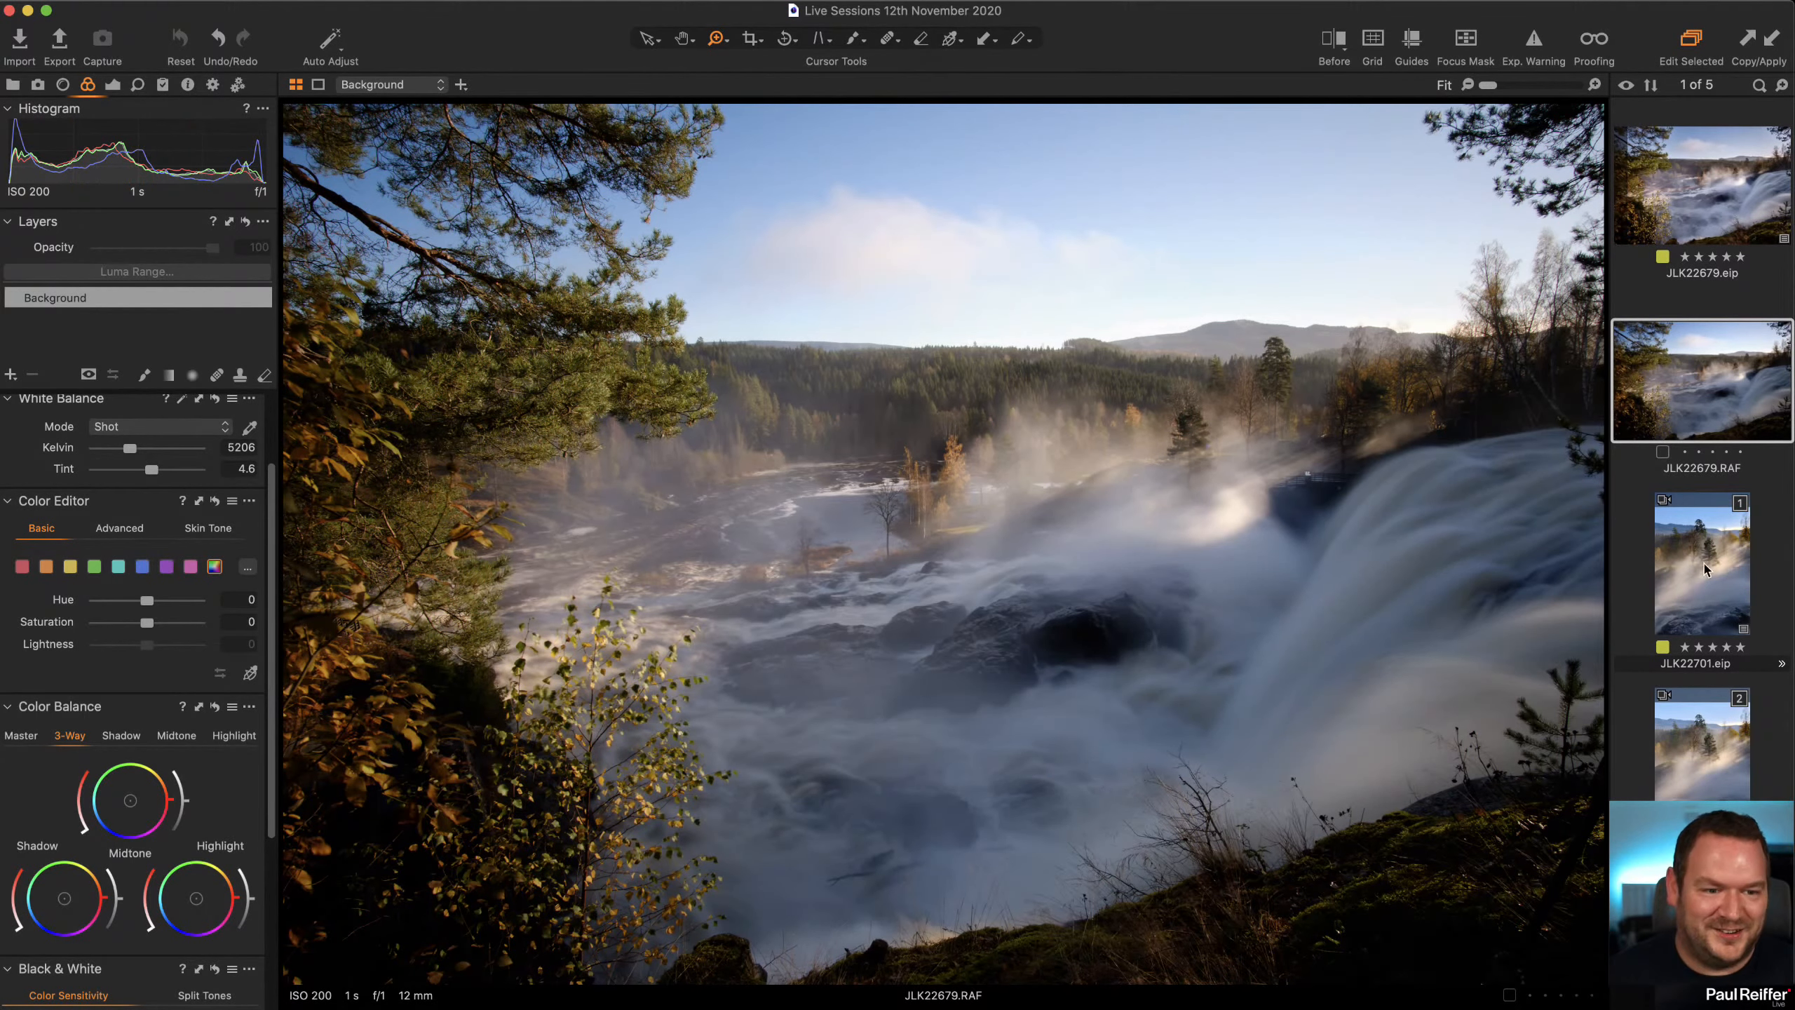
click(1720, 592)
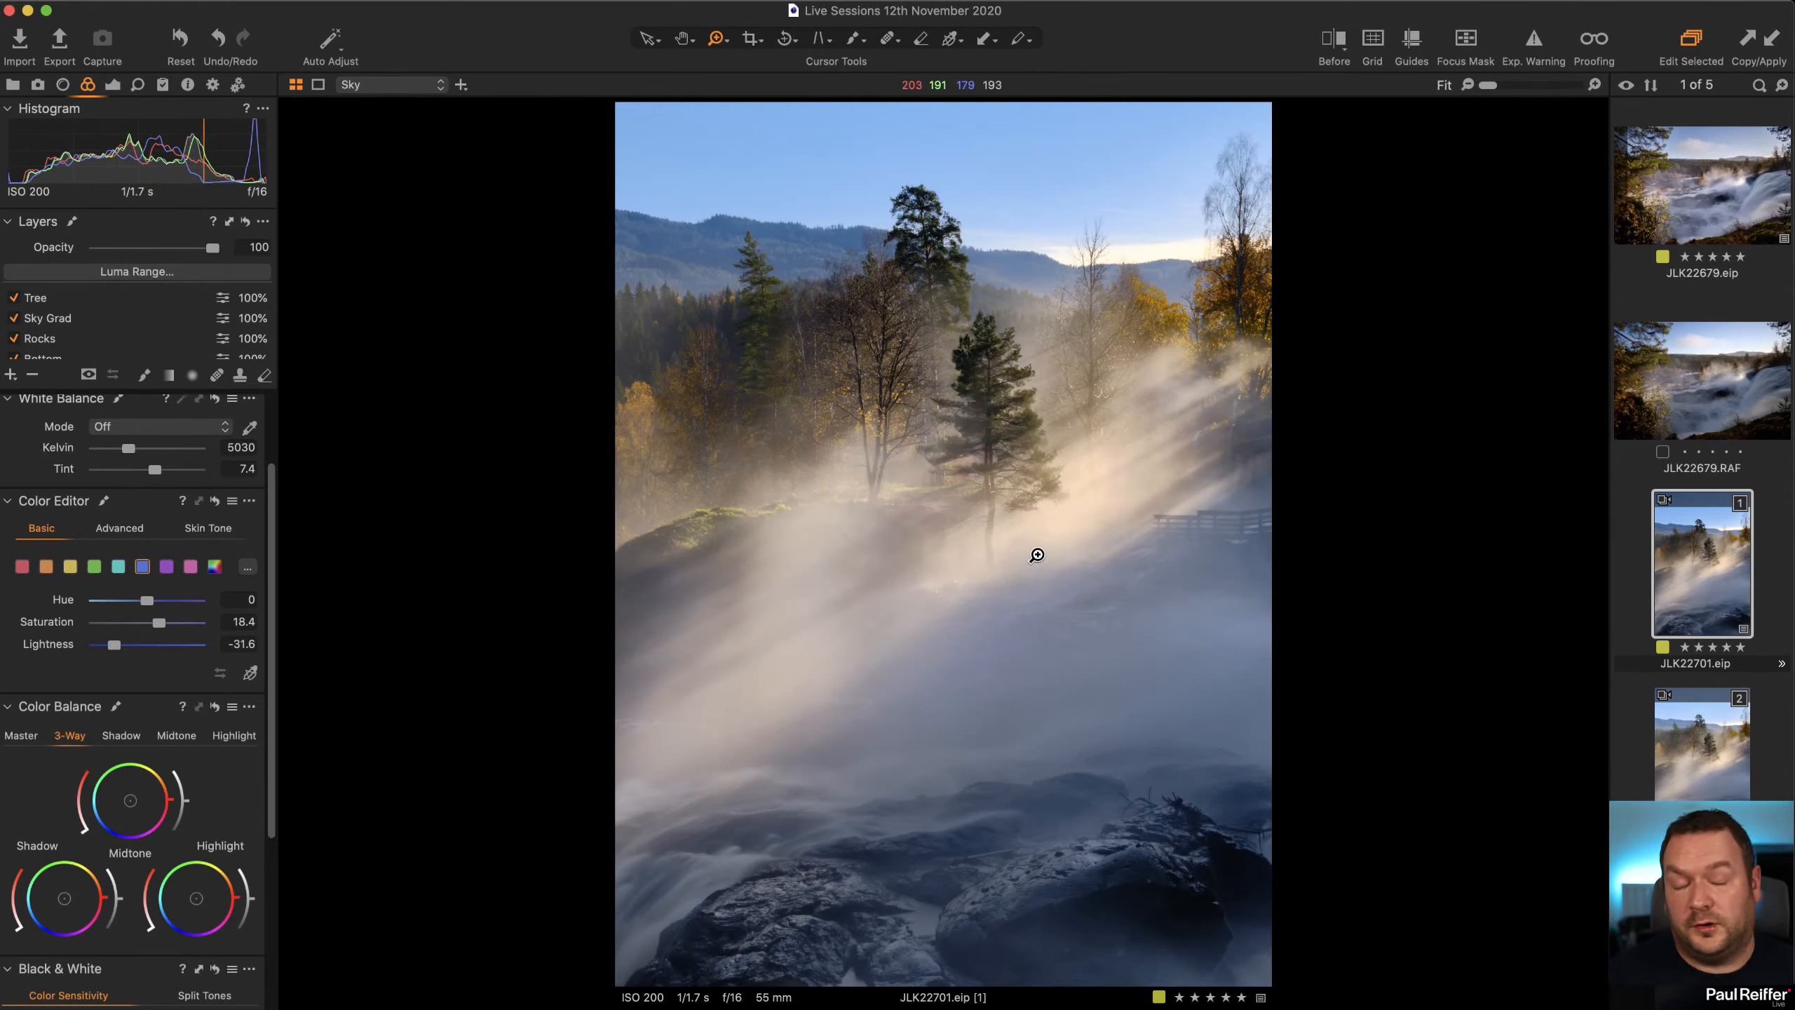
Review the photos in the first four user collections, including Stack Example, and compare variants 1 and 2 of DSC00143_1.
click(14, 86)
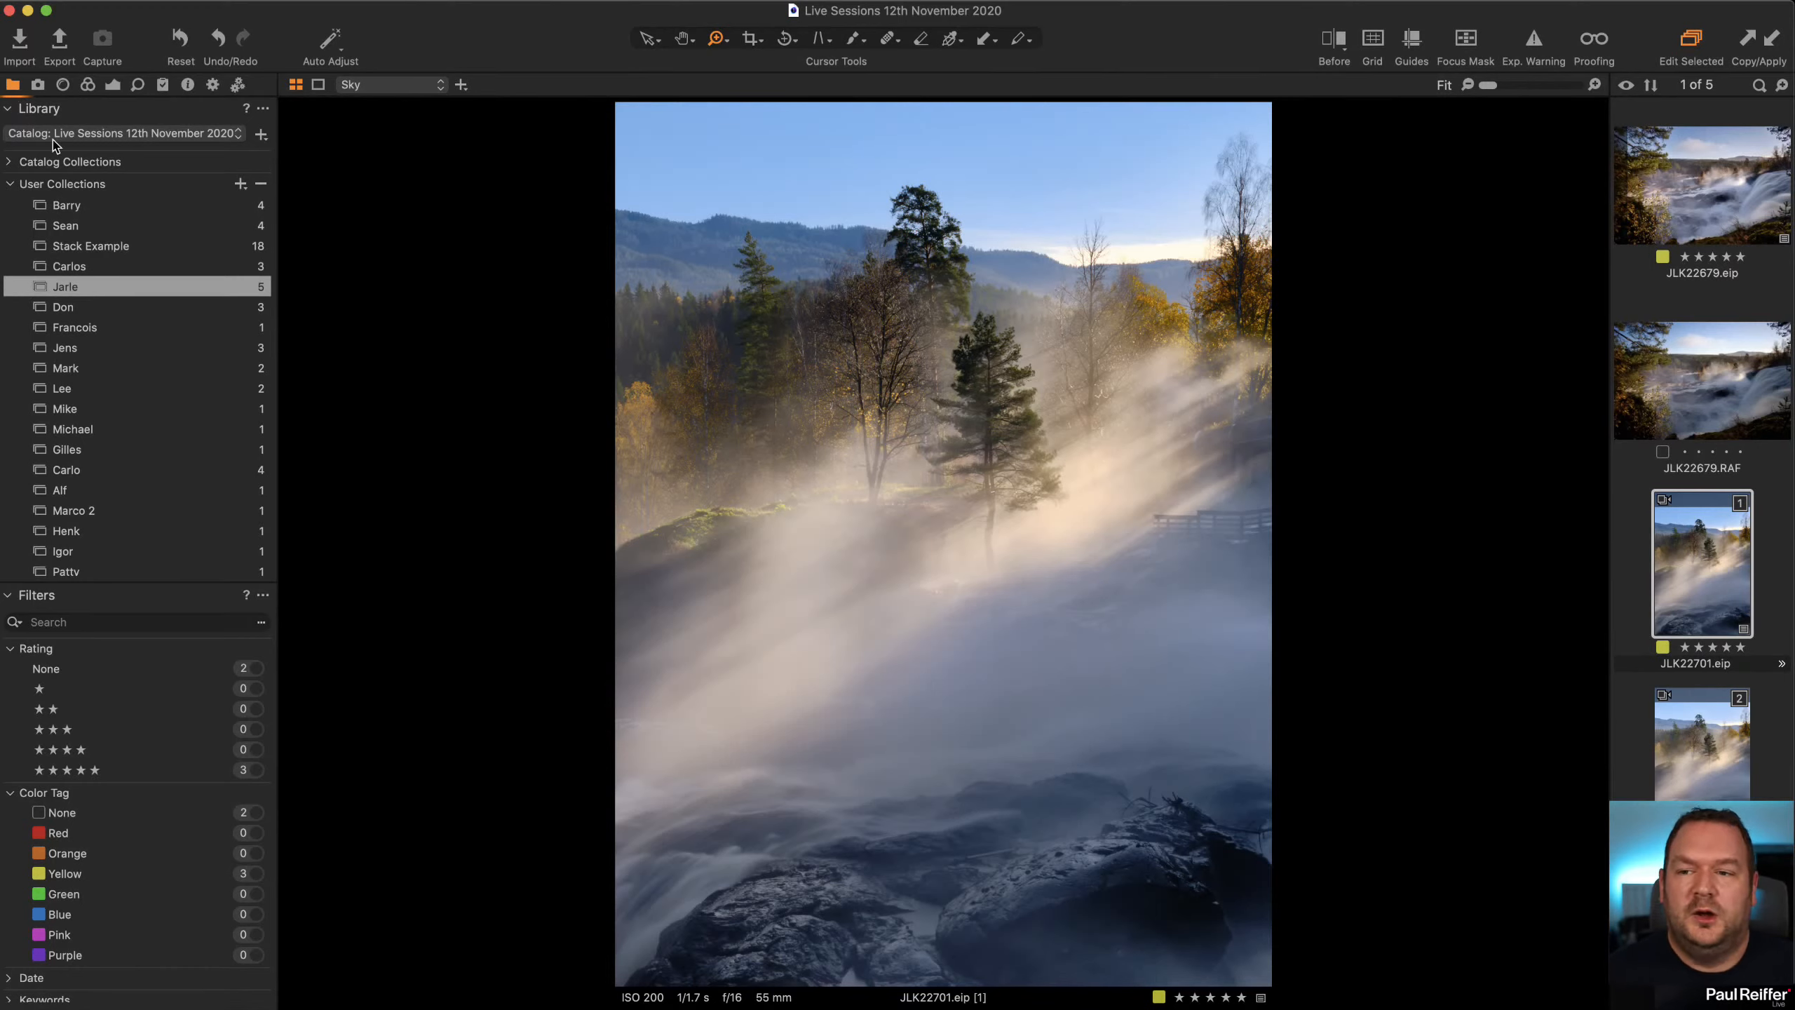
click(86, 205)
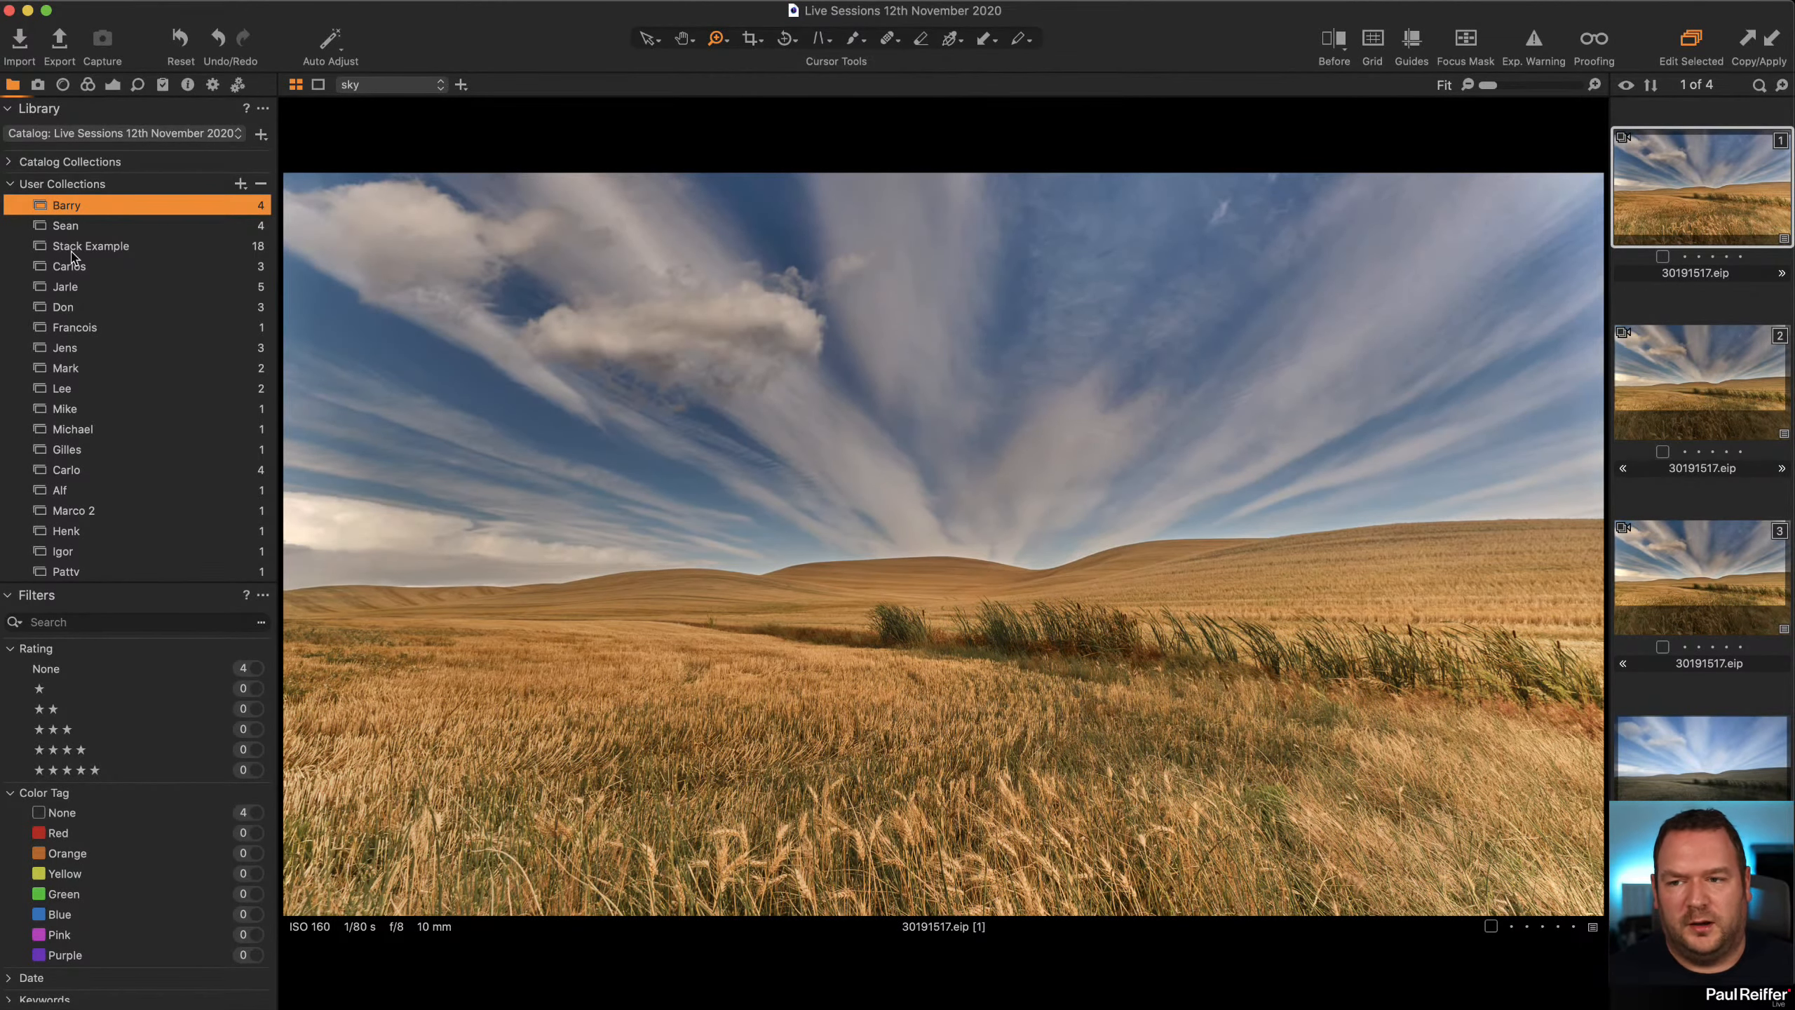
click(118, 228)
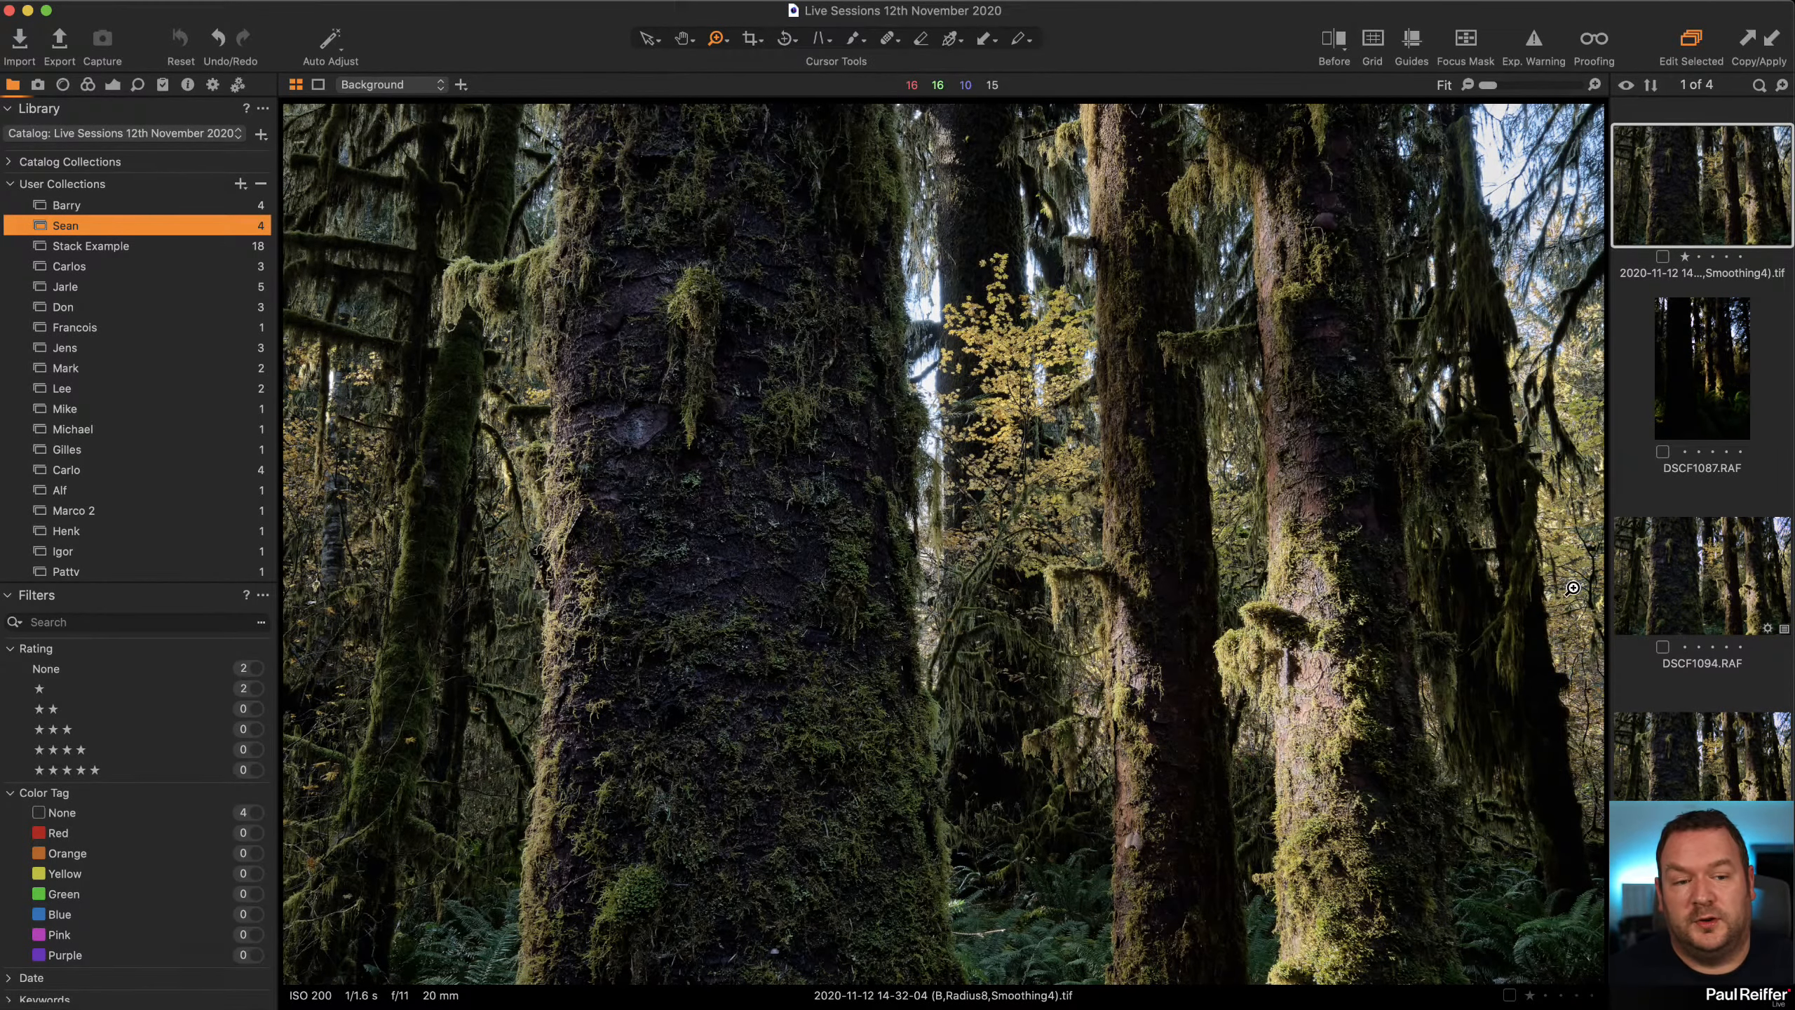
click(141, 248)
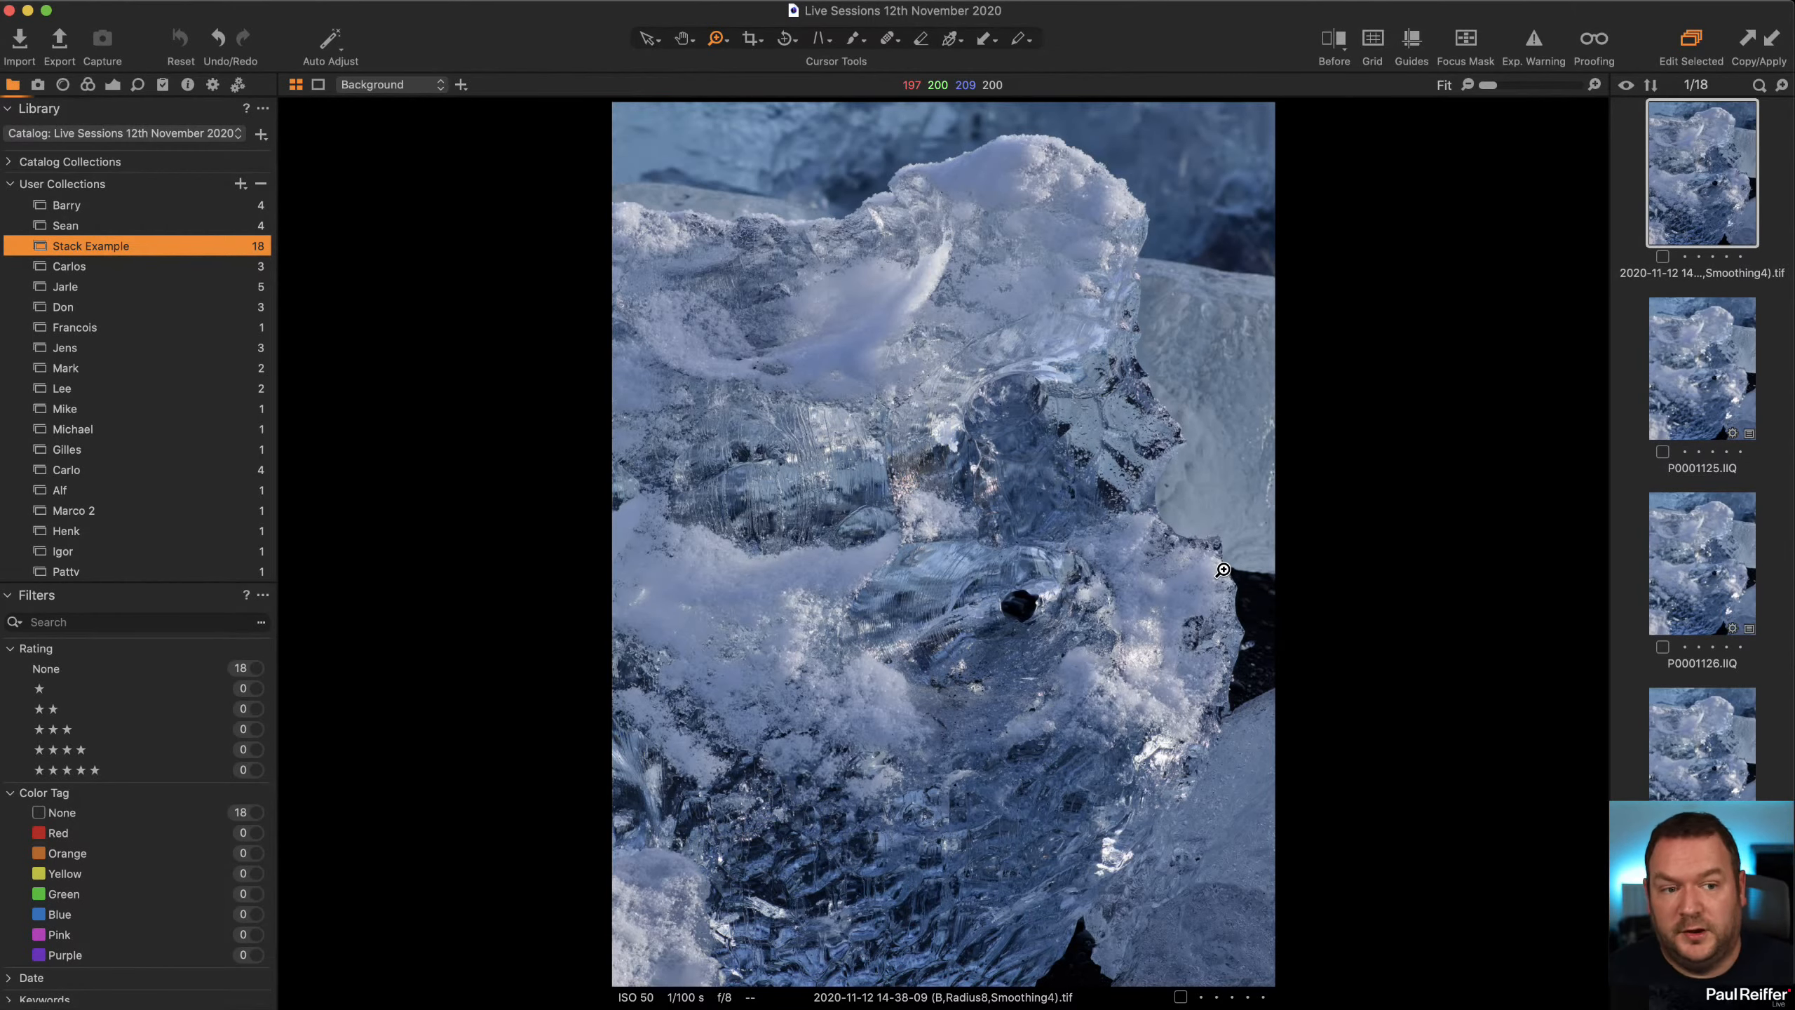
click(103, 269)
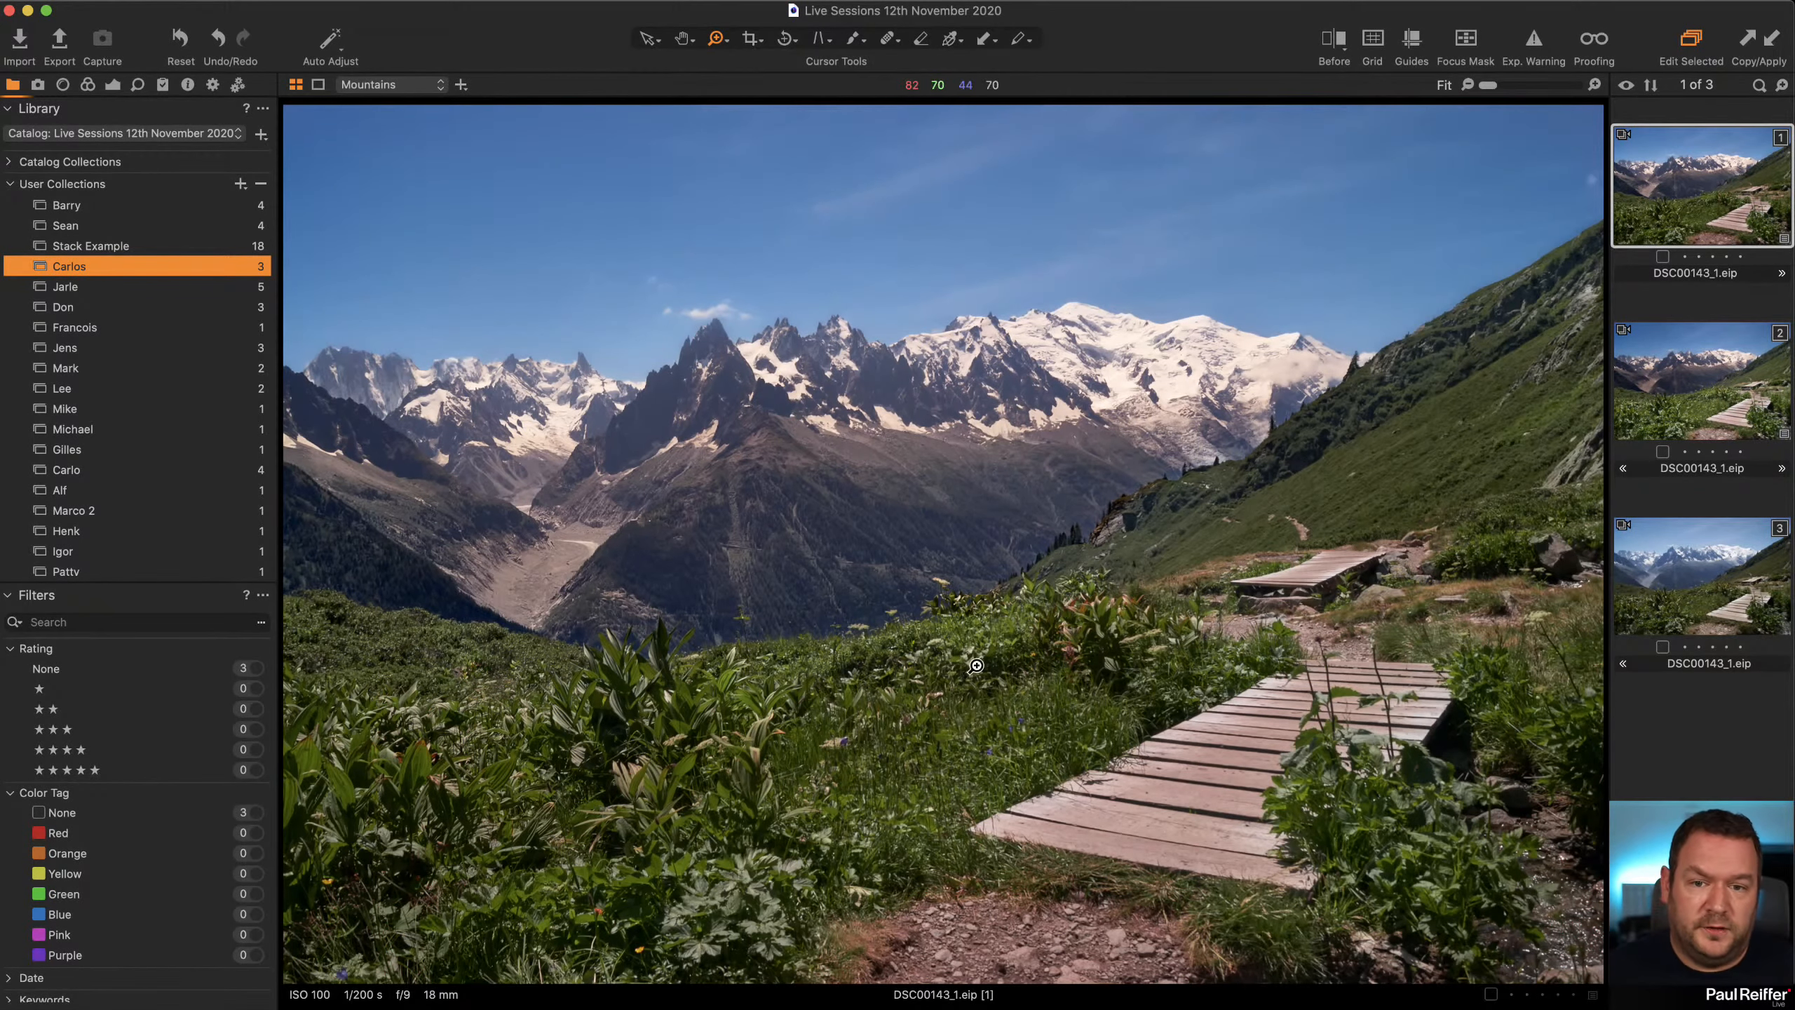
click(1742, 362)
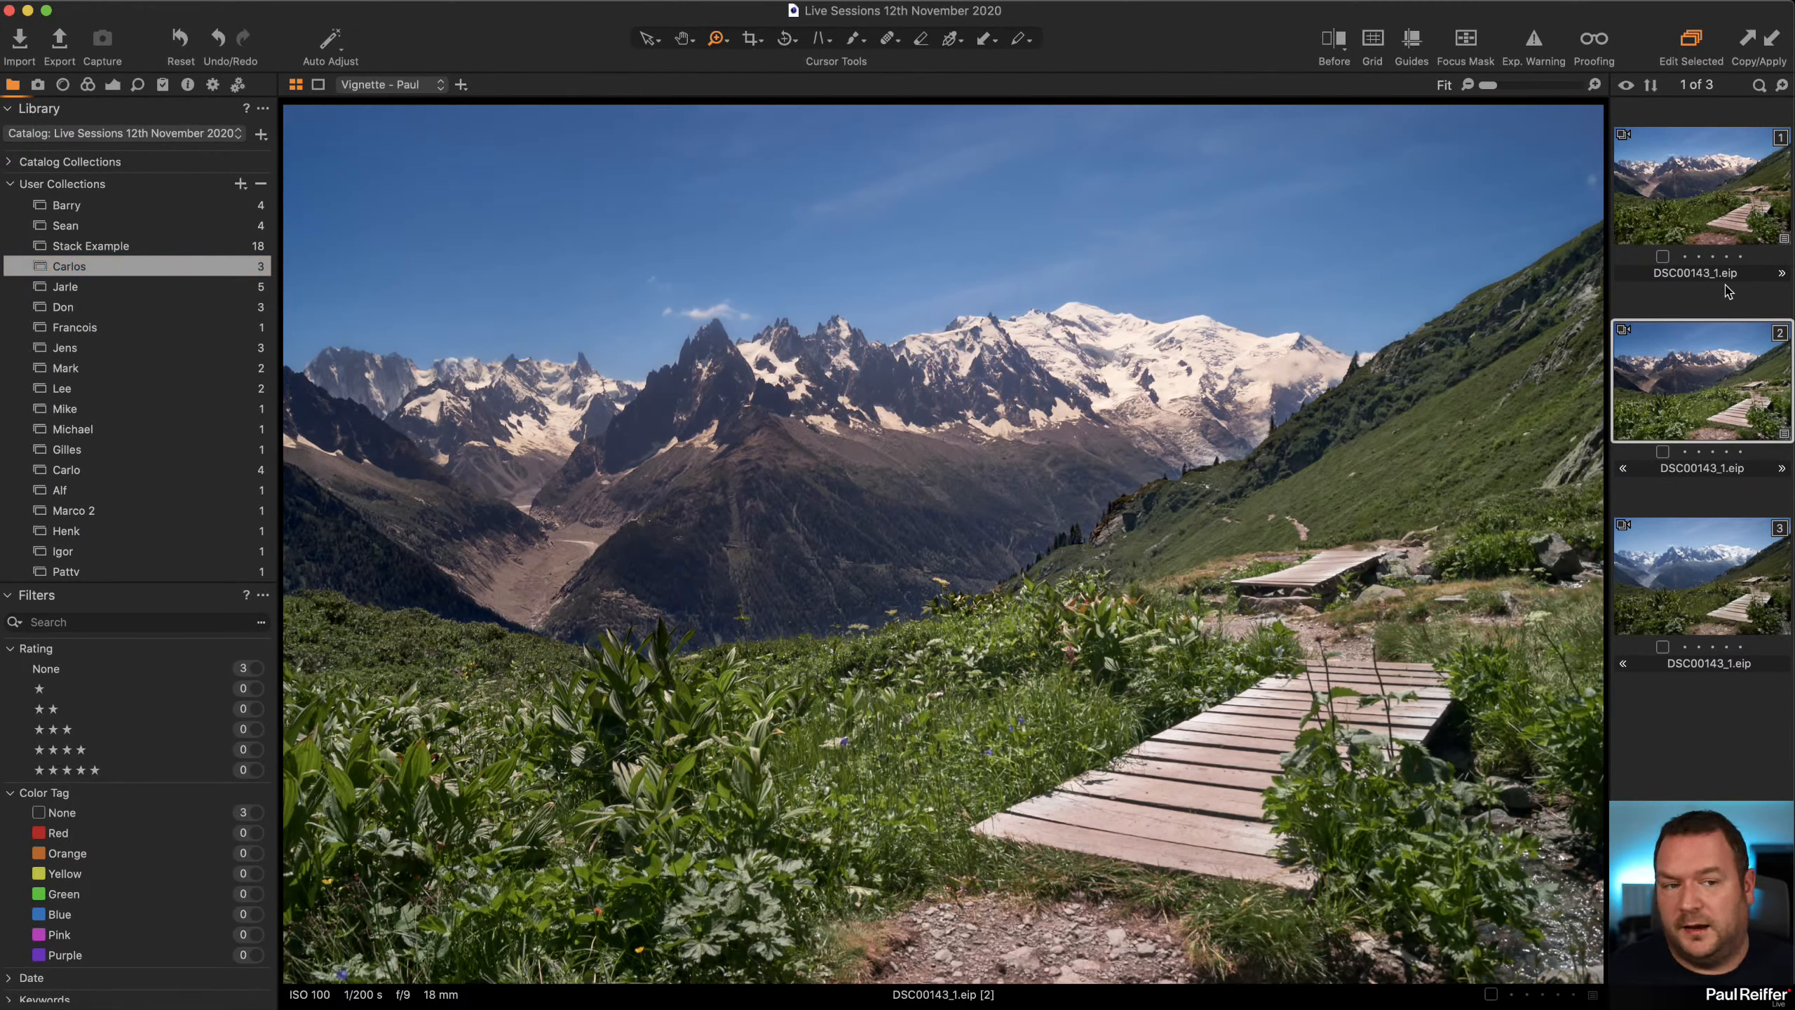
click(1745, 169)
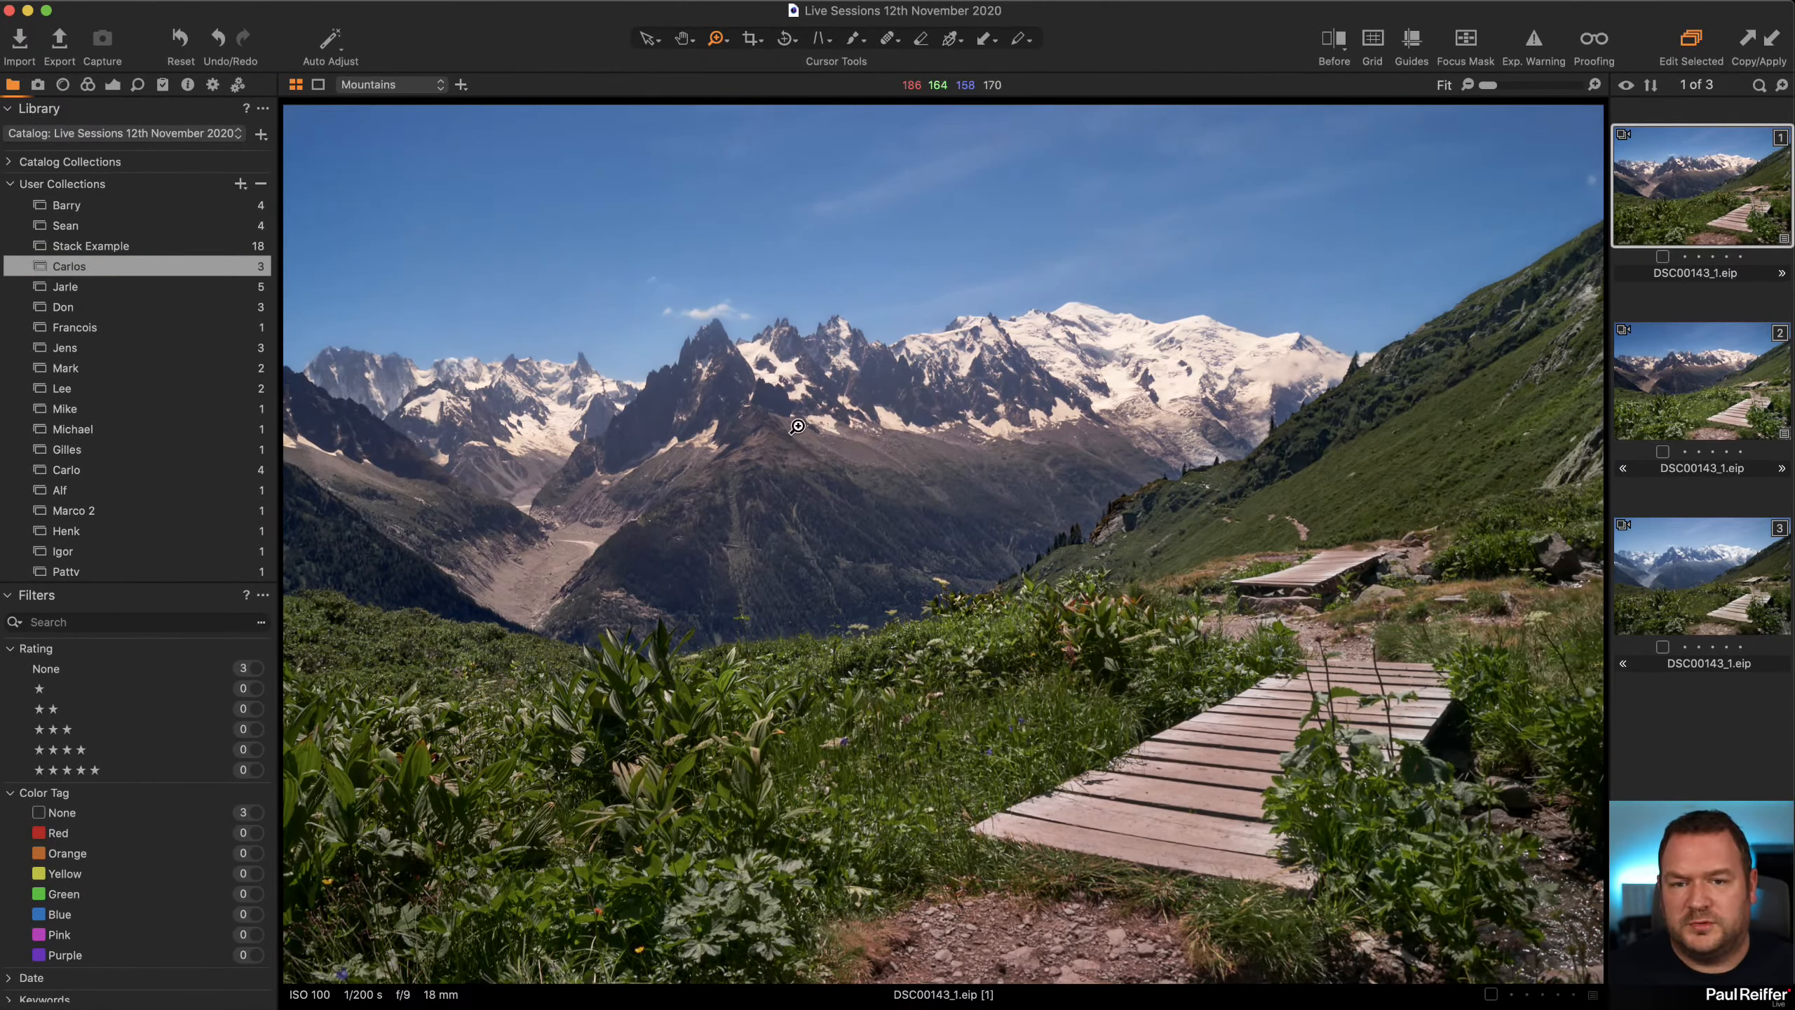
Reopen the collection containing JLK22701 and inspect the foreground rocks of the misty waterfall photo up close.
click(94, 290)
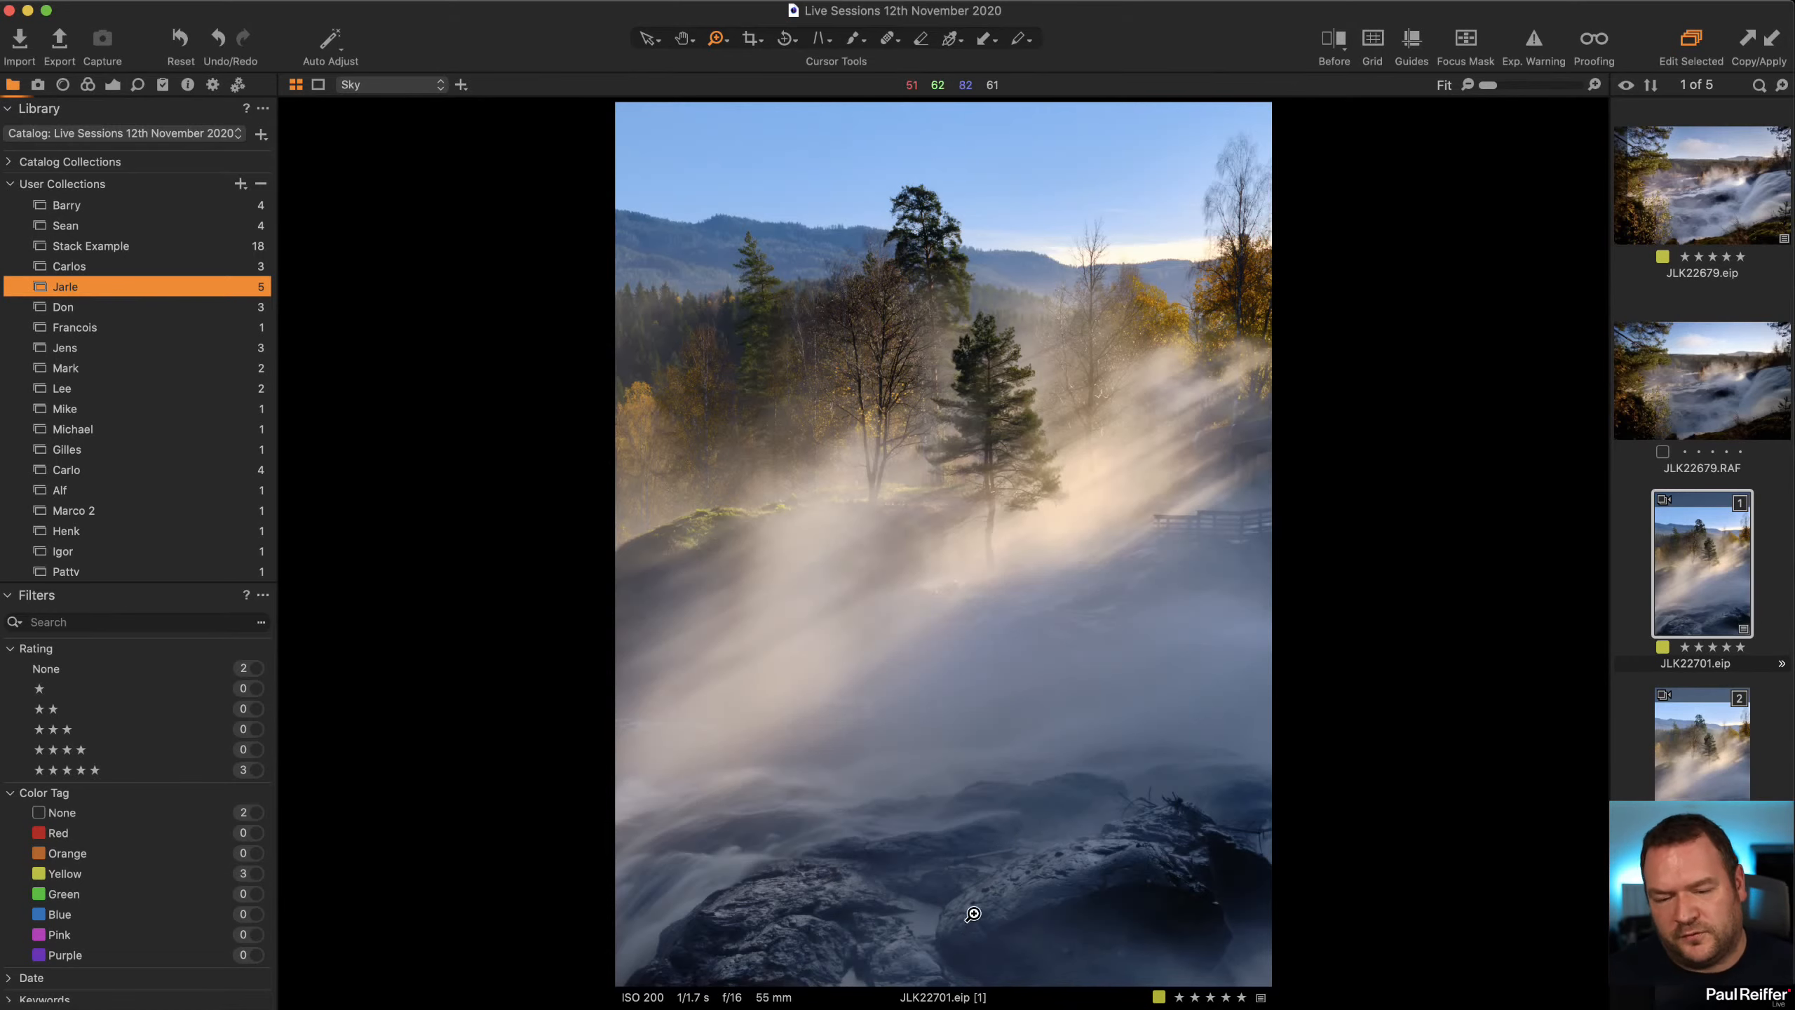
drag(850, 812, 1103, 946)
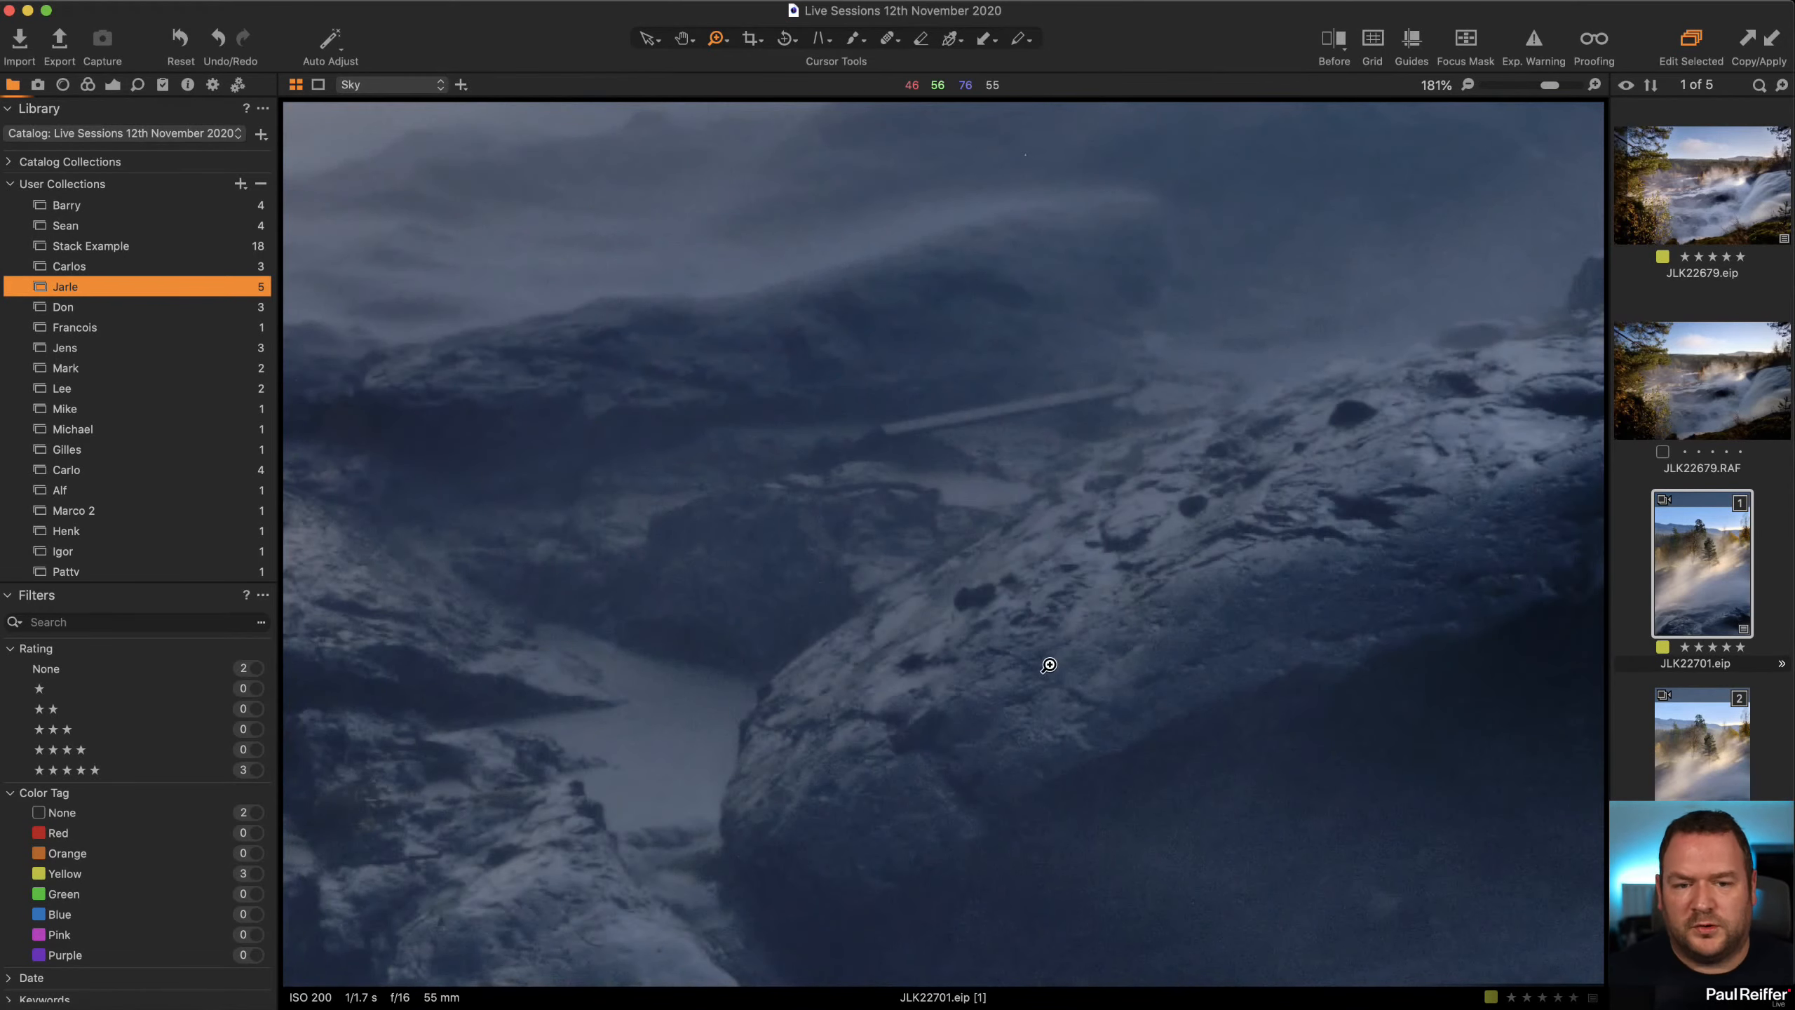
double_click(1038, 657)
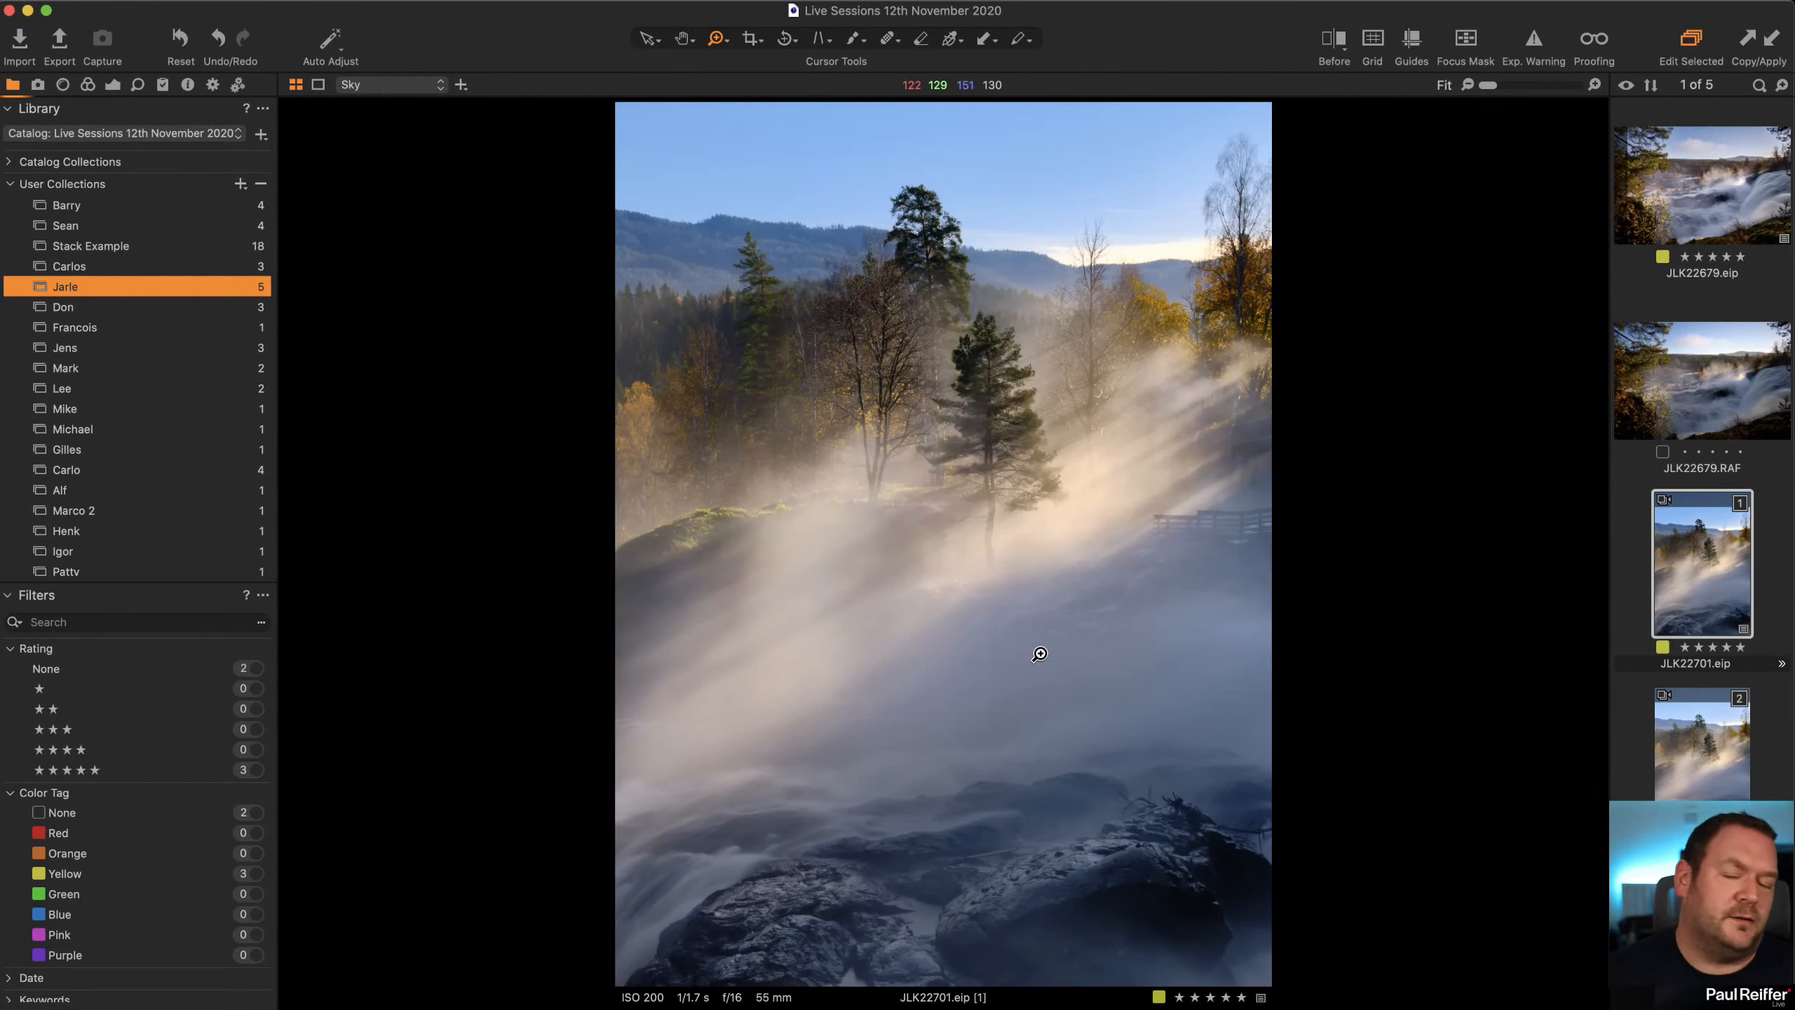